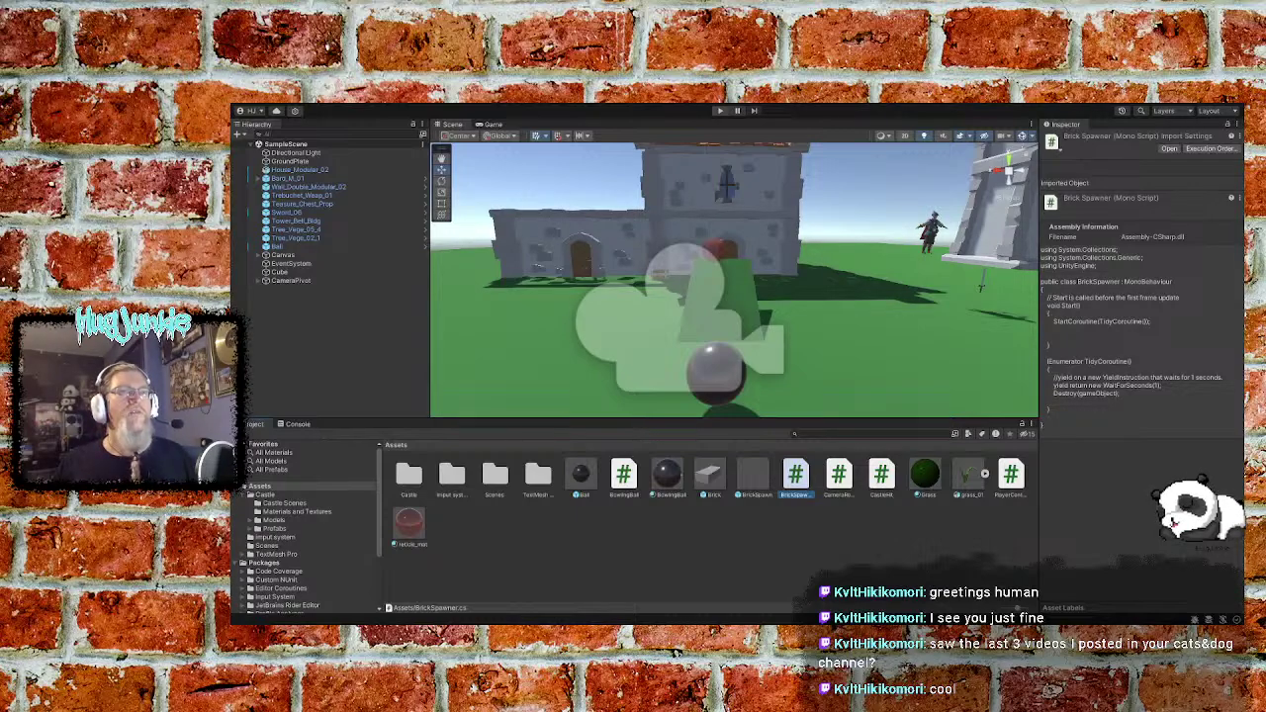
Play-test the scene with the Ball object inspected, turning the aim both ways before bowling once and resetting the ball
{"action": "left_click", "coordinate": [718, 111]}
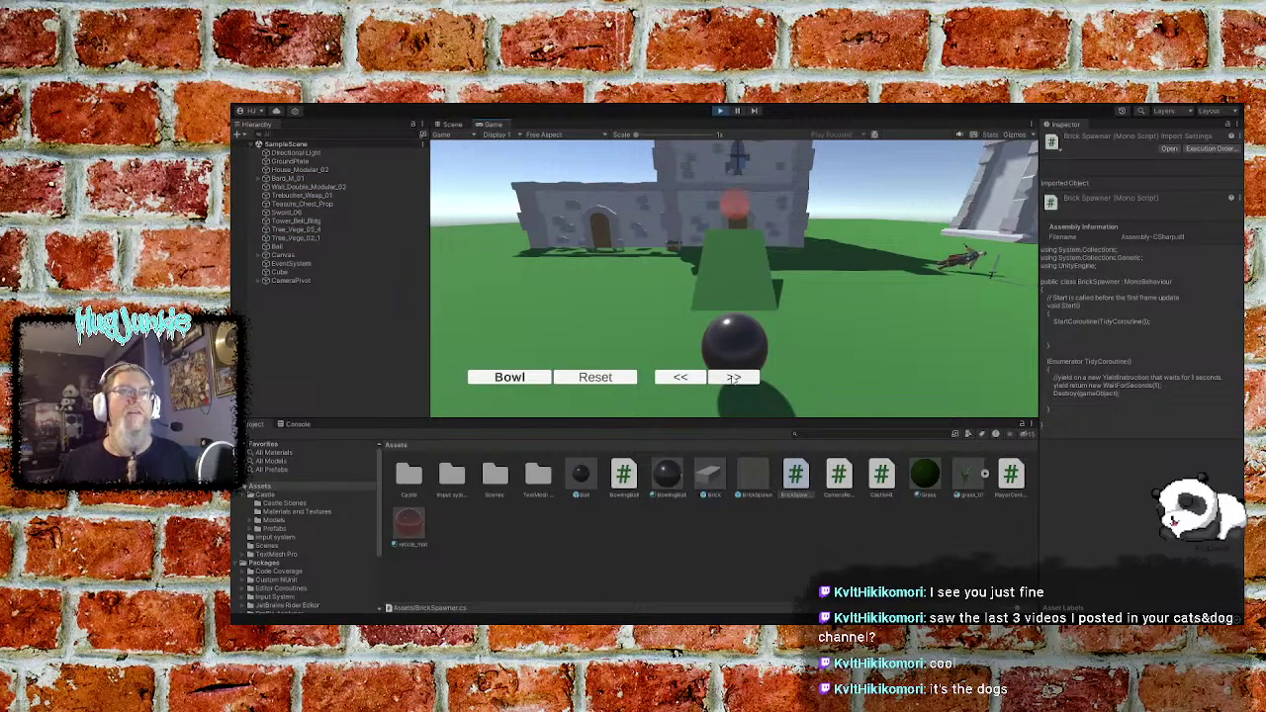
{"action": "left_click", "coordinate": [692, 379]}
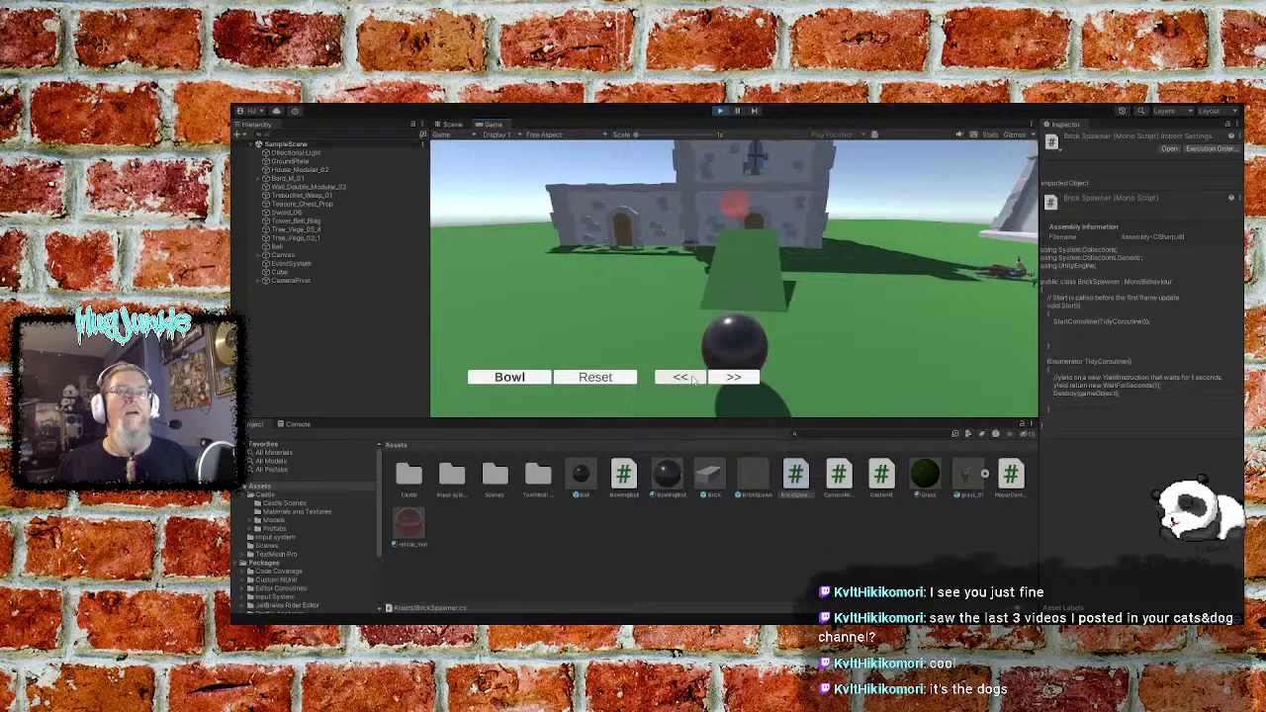
{"action": "left_click", "coordinate": [287, 250]}
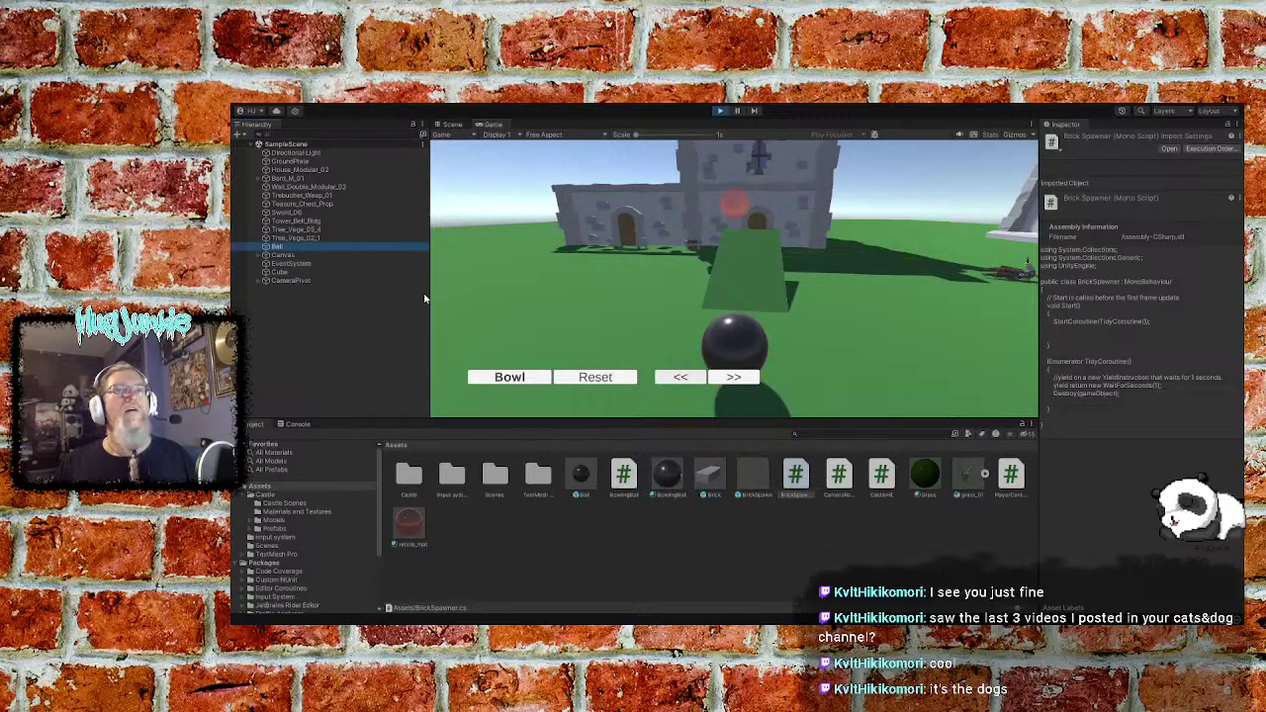
{"action": "left_click", "coordinate": [732, 381]}
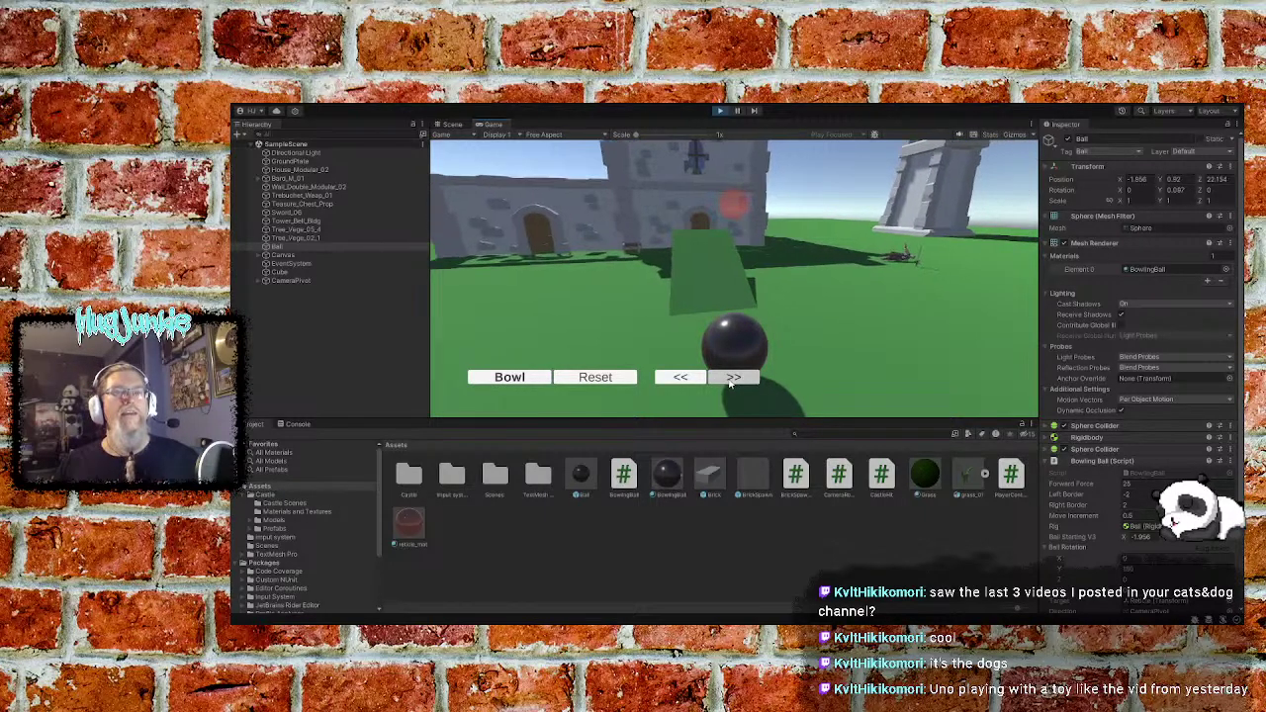
{"action": "left_click", "coordinate": [532, 380]}
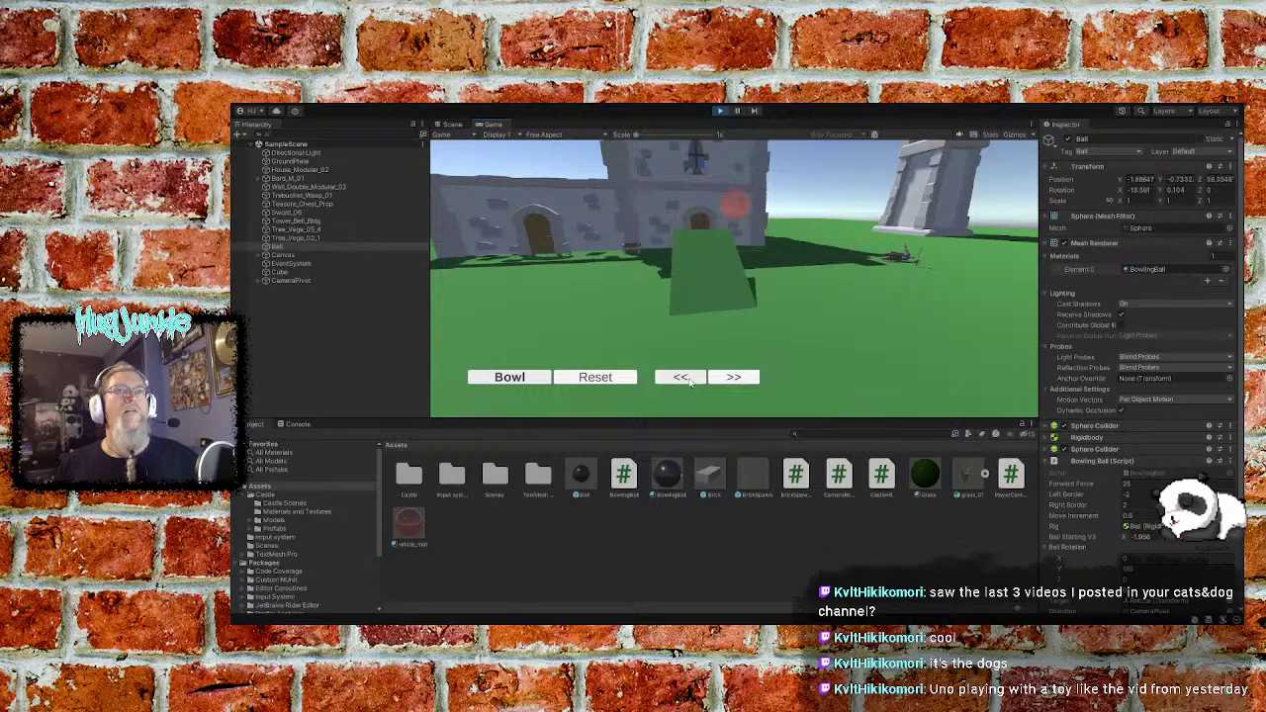
{"action": "left_click", "coordinate": [596, 379]}
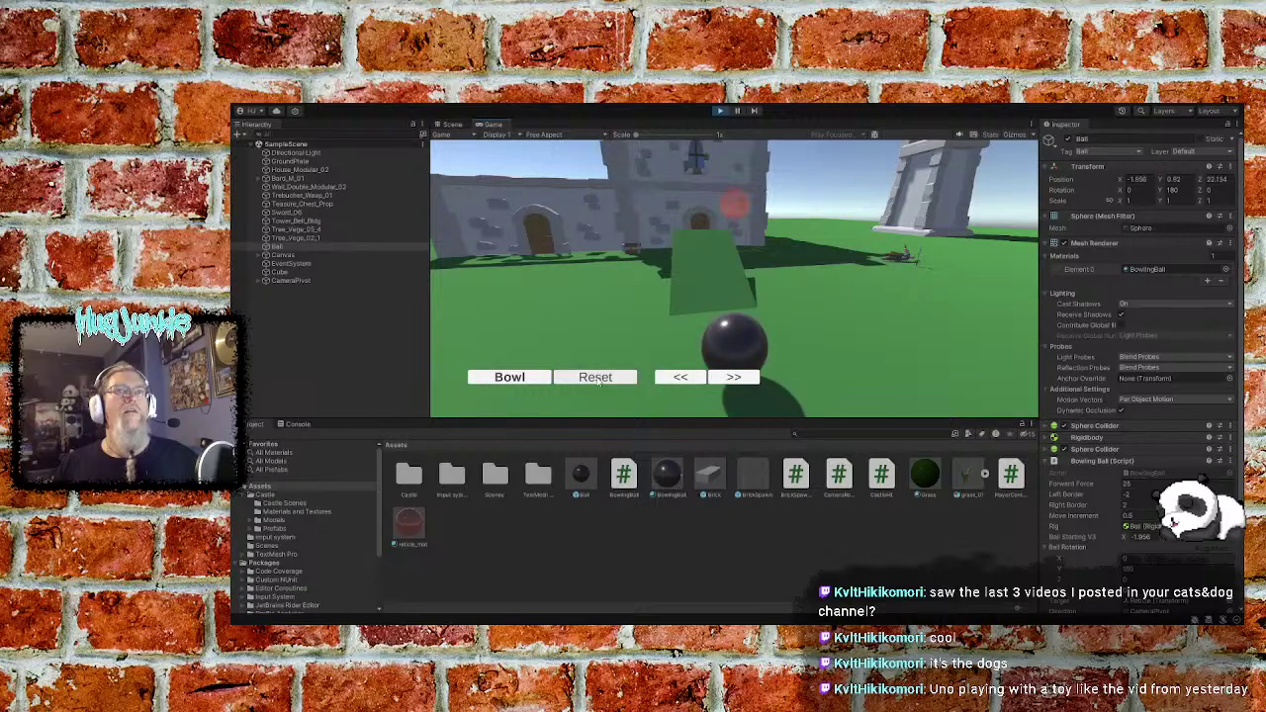
Turn the aim stepwise far to the left and slightly back while watching the Ball's rotation, bowl again and stop the game
{"action": "left_click", "coordinate": [681, 378]}
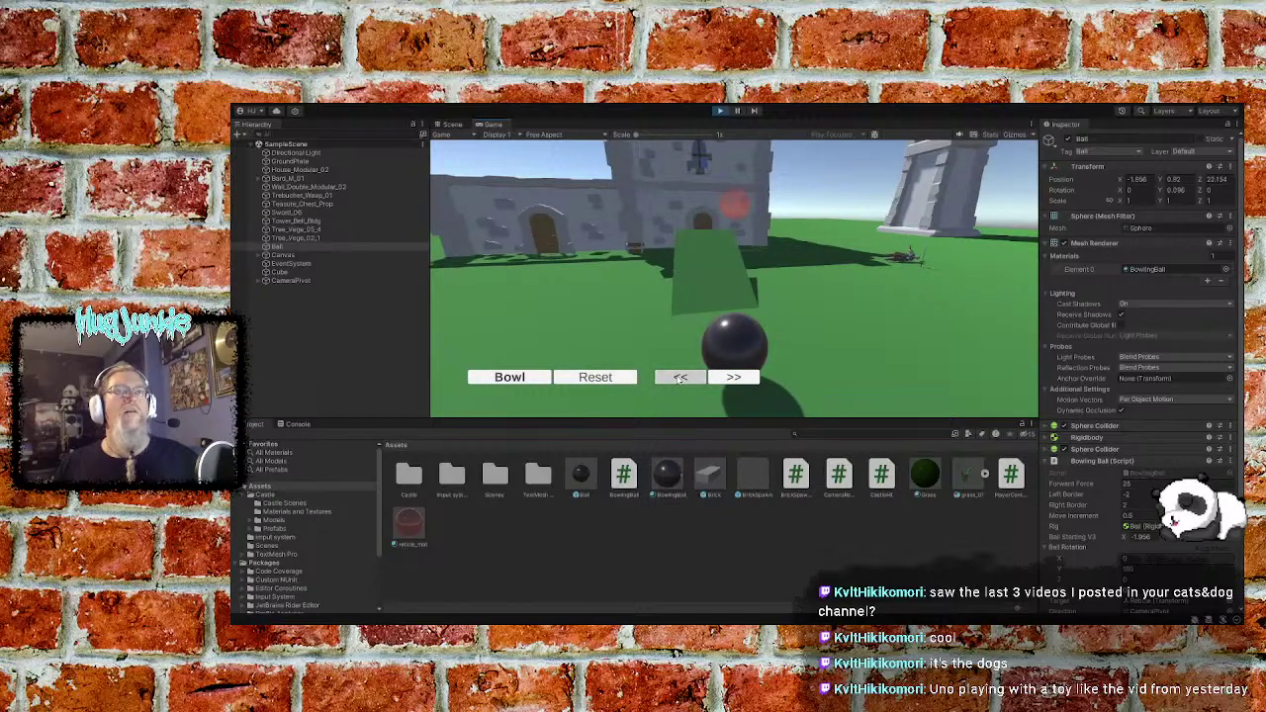
{"action": "left_click_drag", "start_coordinate": [680, 378], "coordinate": [681, 378]}
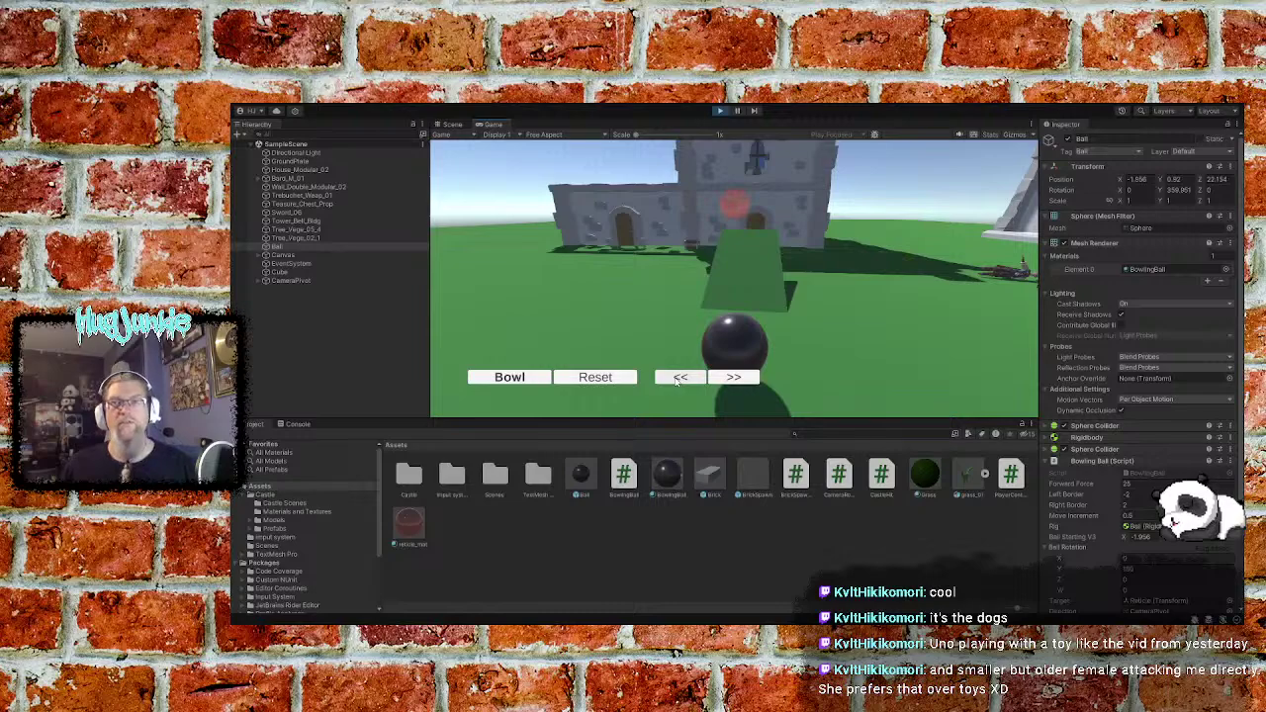
{"action": "left_click", "coordinate": [681, 380]}
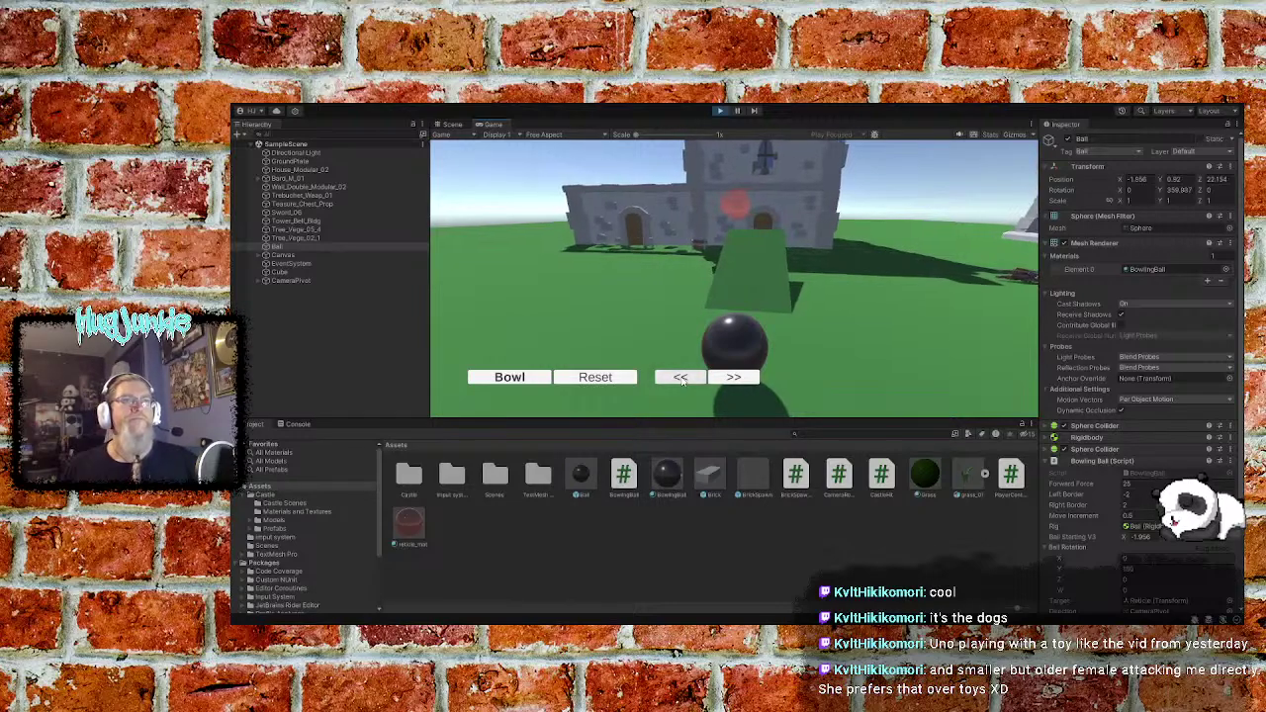
{"action": "left_click", "coordinate": [681, 380]}
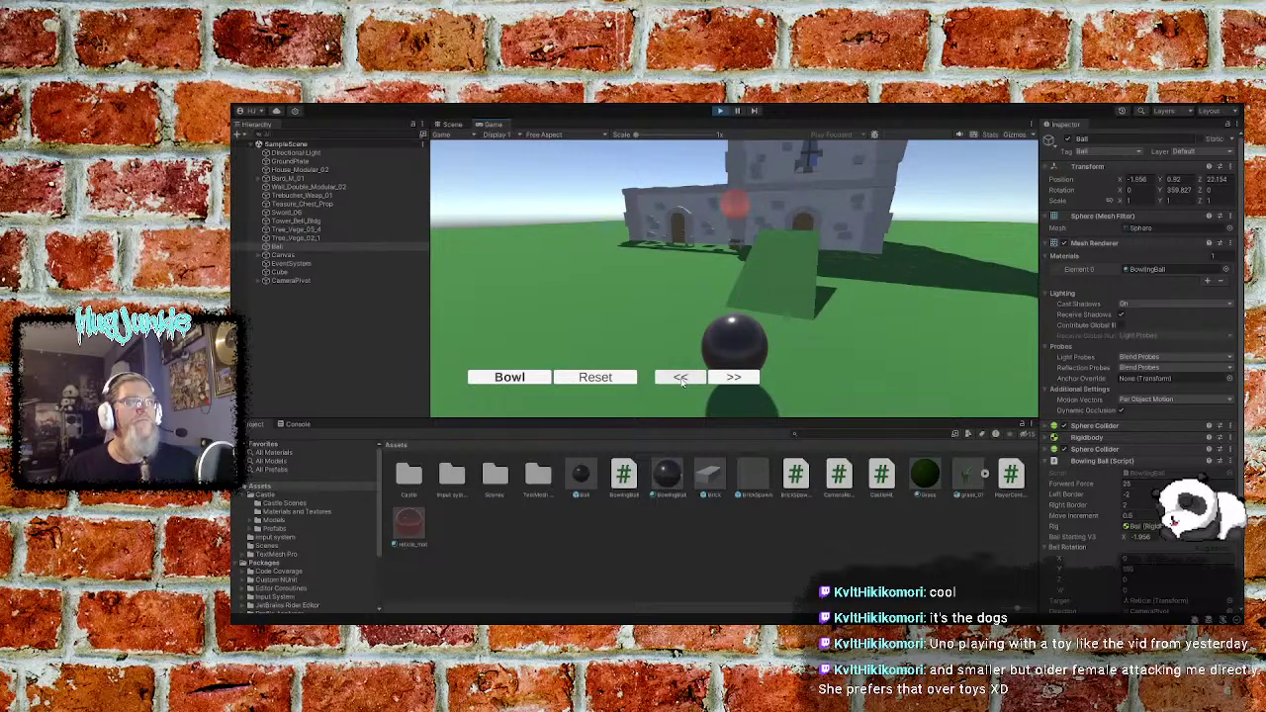
{"action": "left_click", "coordinate": [681, 380]}
{"action": "left_click", "coordinate": [680, 380]}
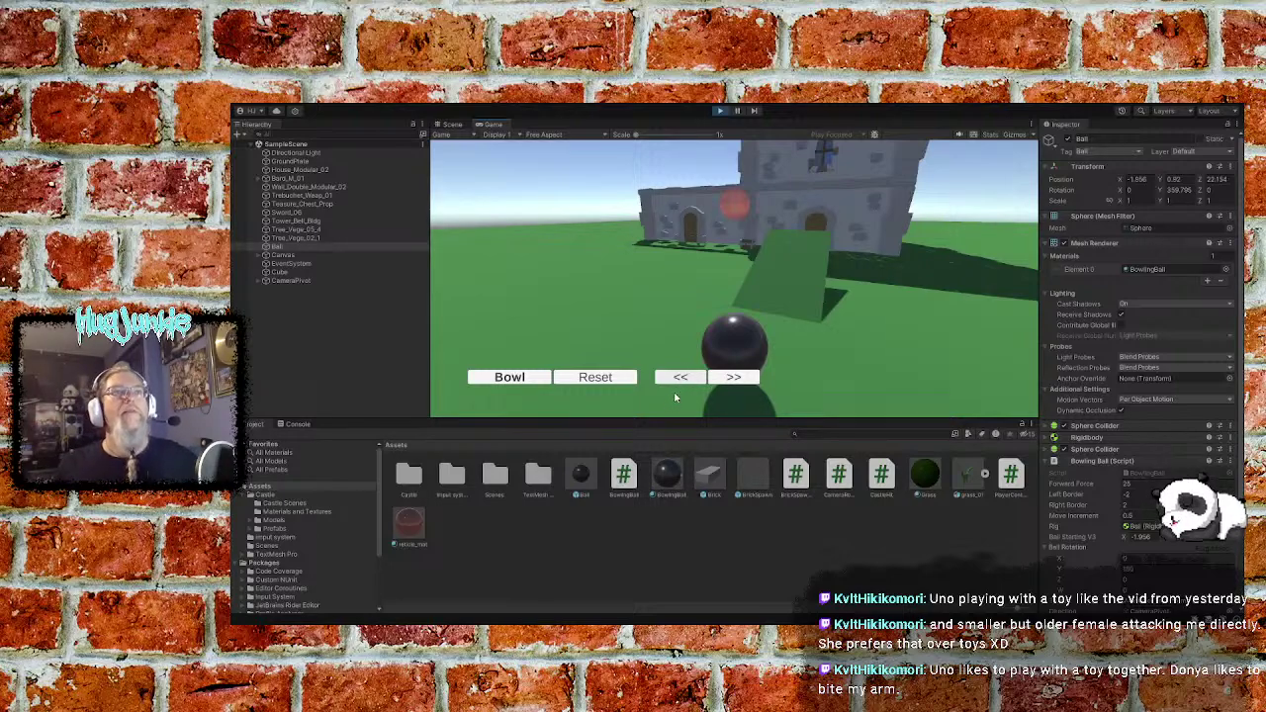
{"action": "left_click", "coordinate": [681, 383]}
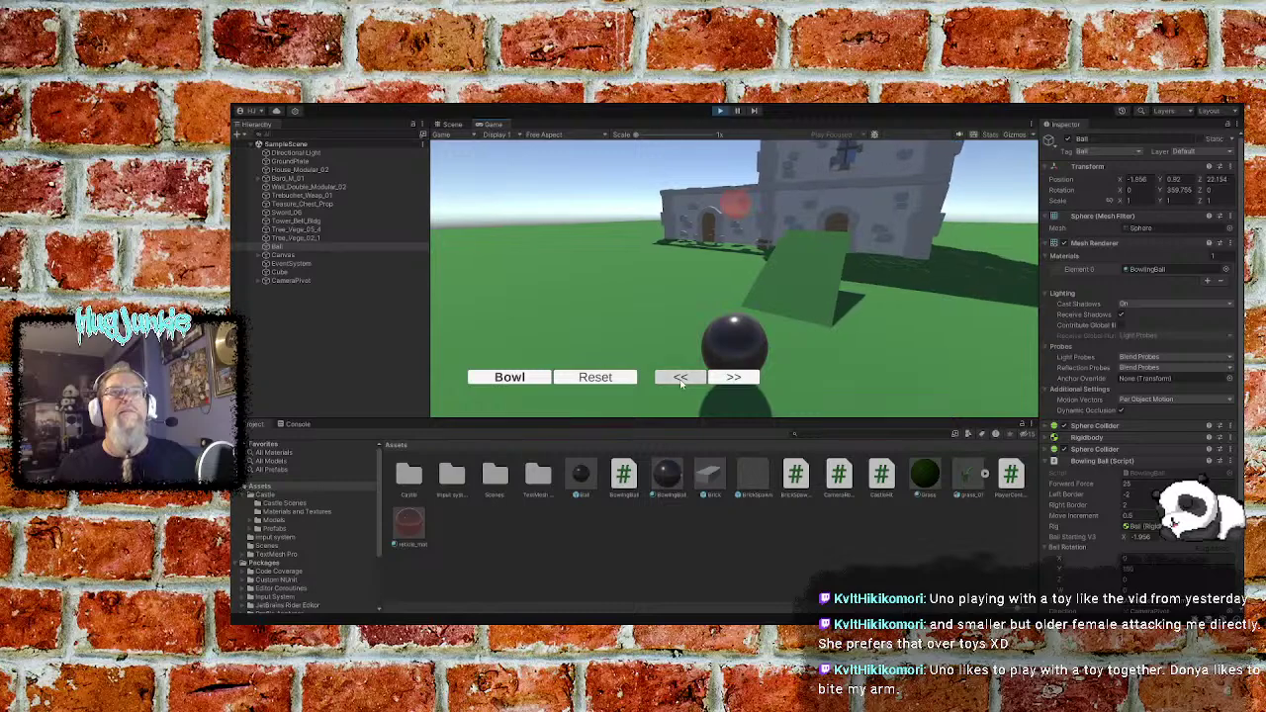
{"action": "left_click", "coordinate": [681, 377]}
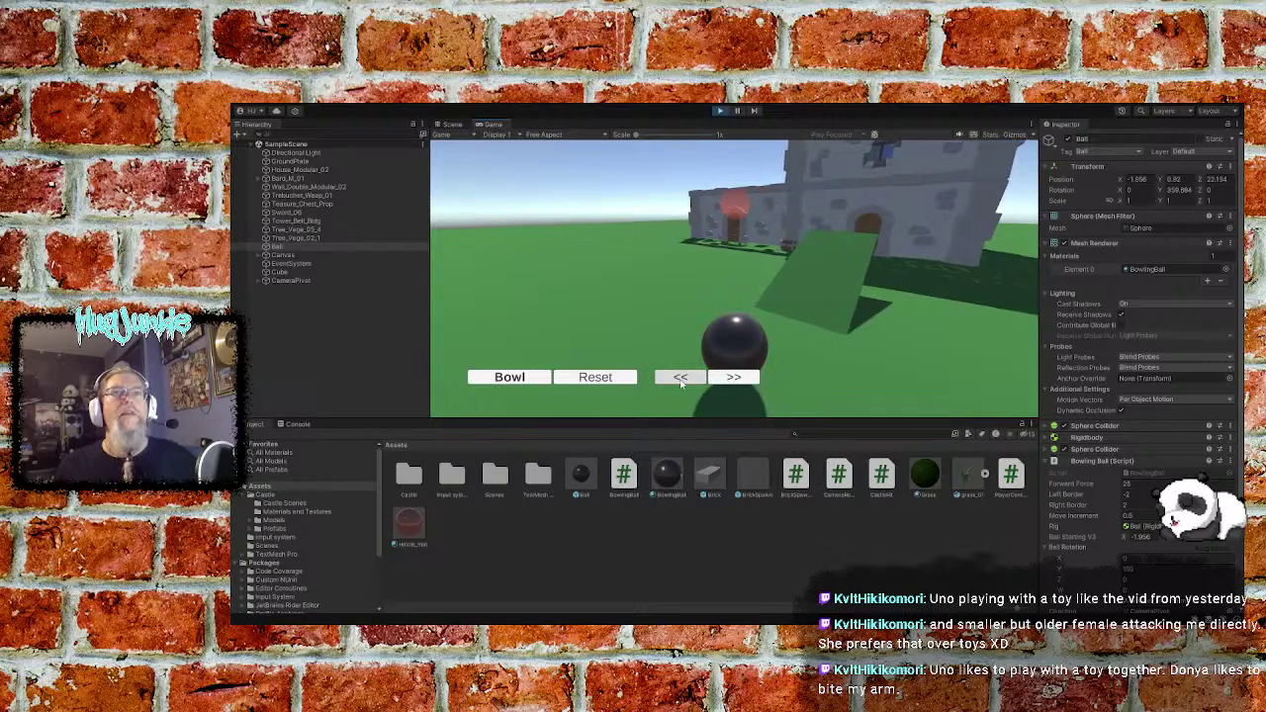
{"action": "left_click", "coordinate": [681, 377]}
{"action": "left_click", "coordinate": [680, 377]}
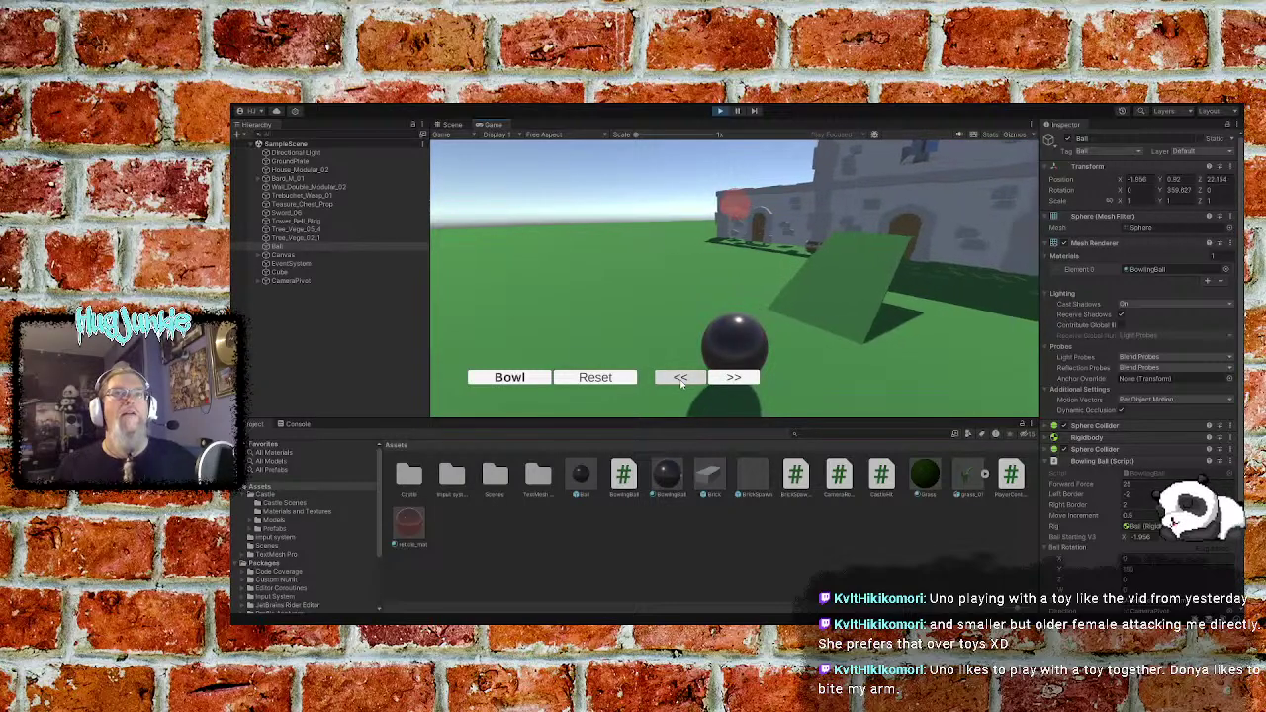
{"action": "left_click", "coordinate": [742, 380]}
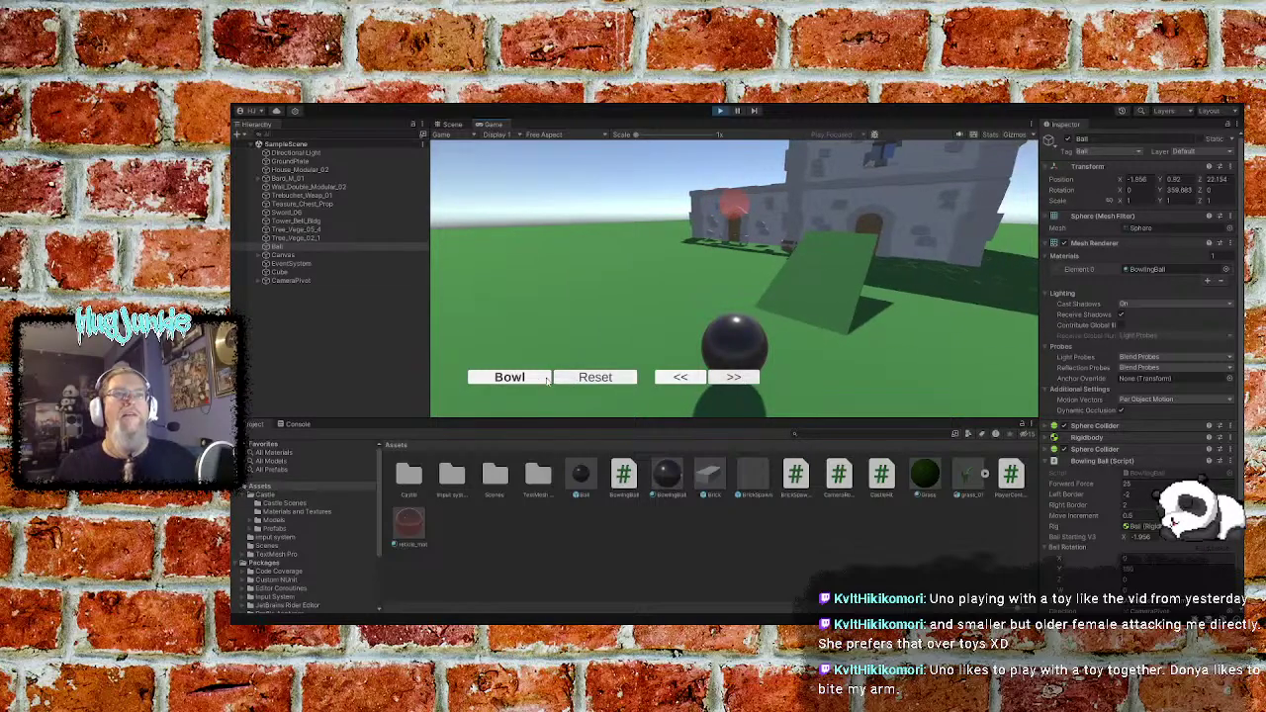
{"action": "left_click", "coordinate": [522, 378]}
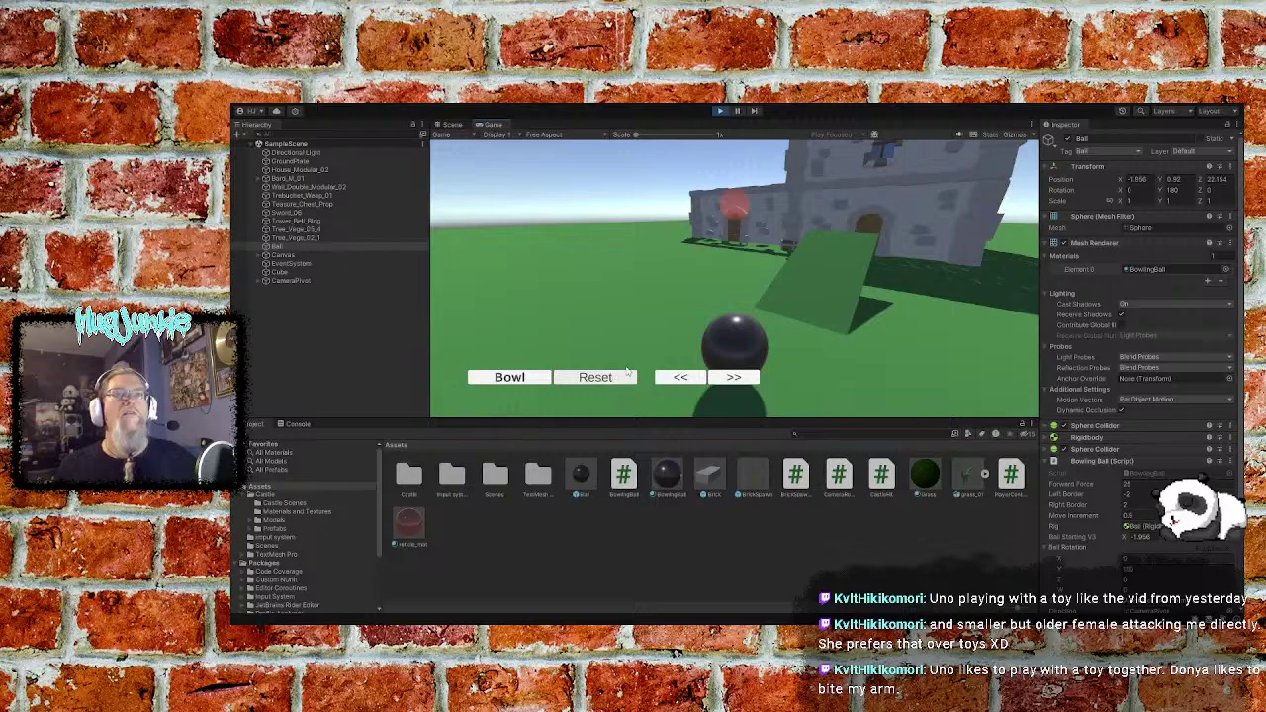
{"action": "left_click", "coordinate": [720, 111]}
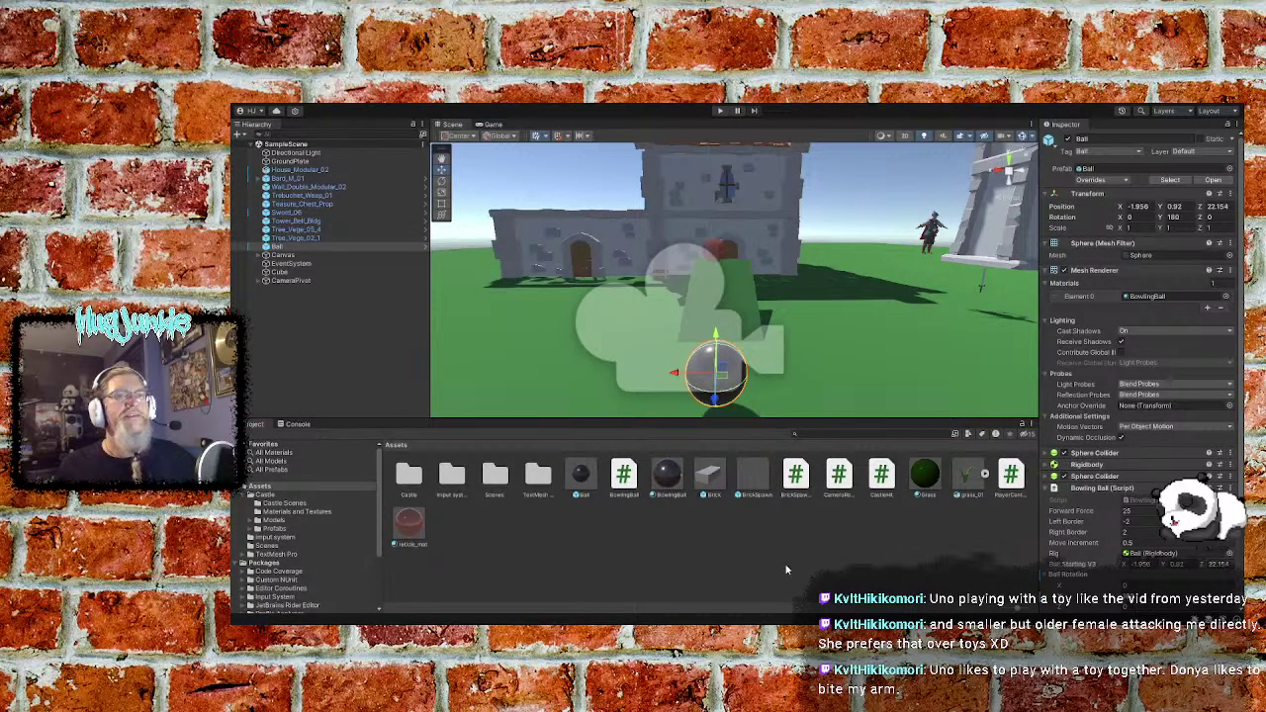
In Visual Studio, comment out the line rot.y += 180; in BowlingBall.cs, save the script and return to Unity
{"action": "key", "text": "alt+Tab"}
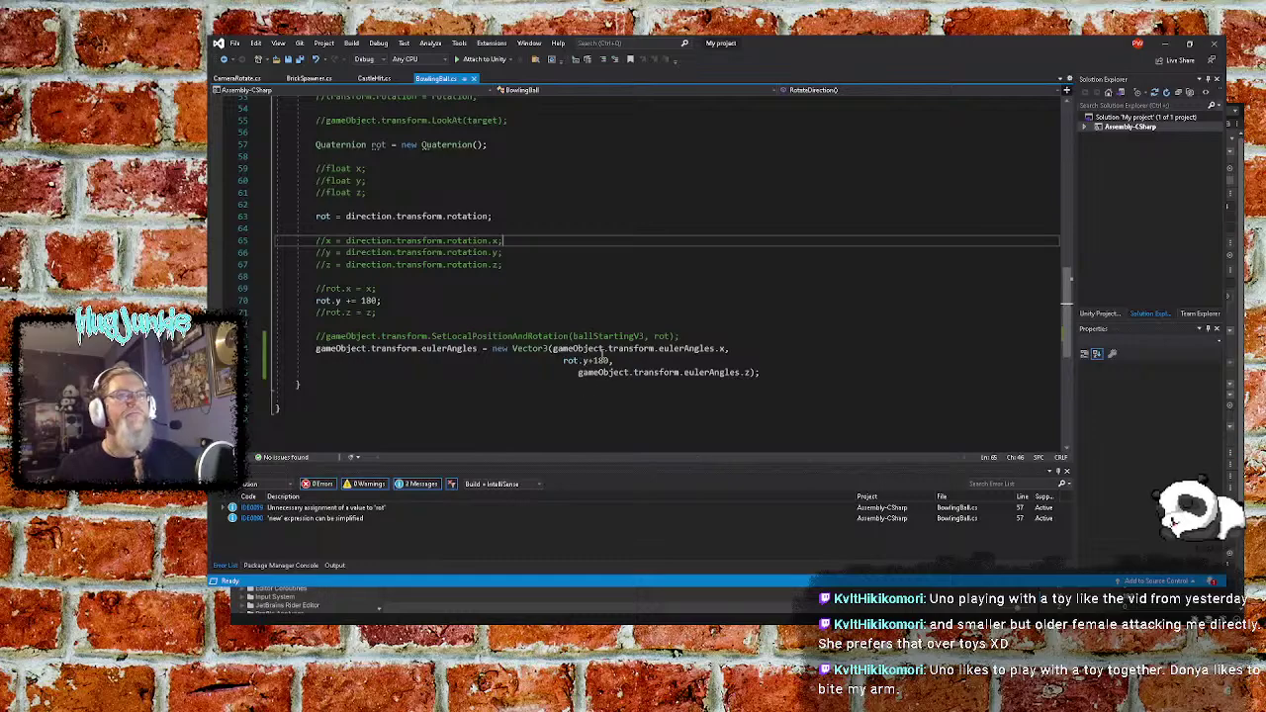
{"action": "left_click", "coordinate": [490, 314]}
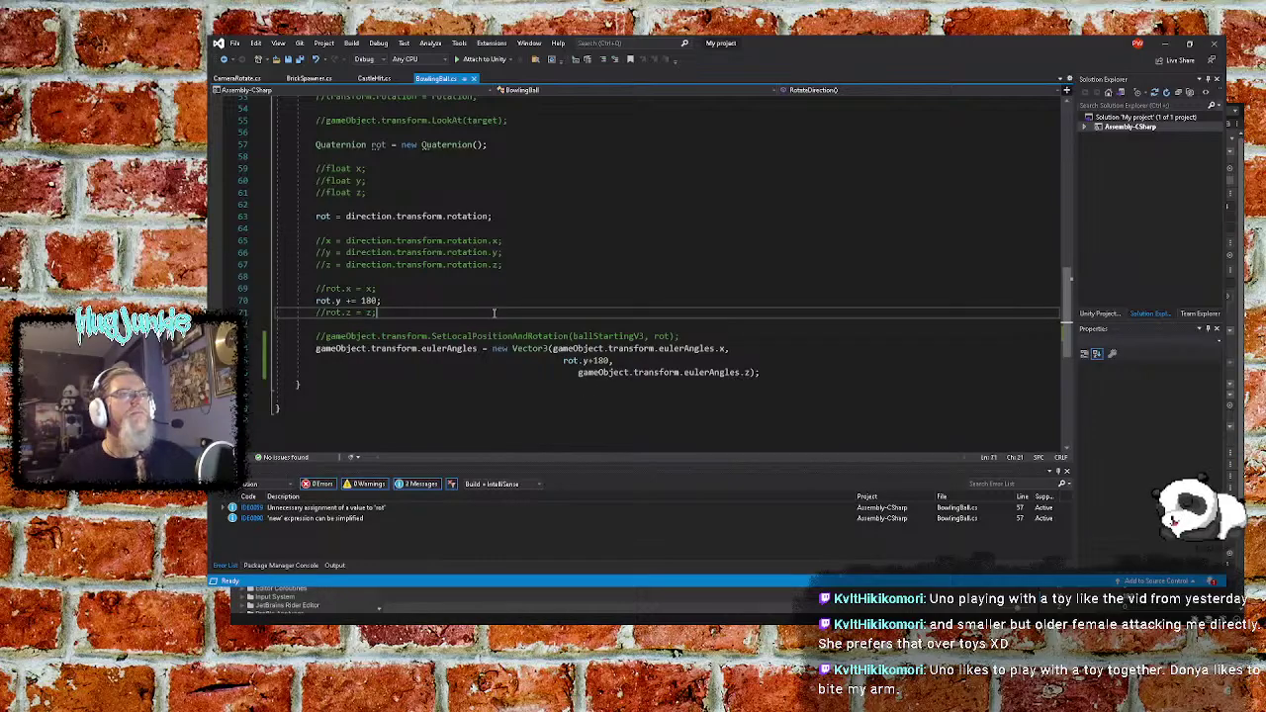
{"action": "left_click", "coordinate": [317, 300]}
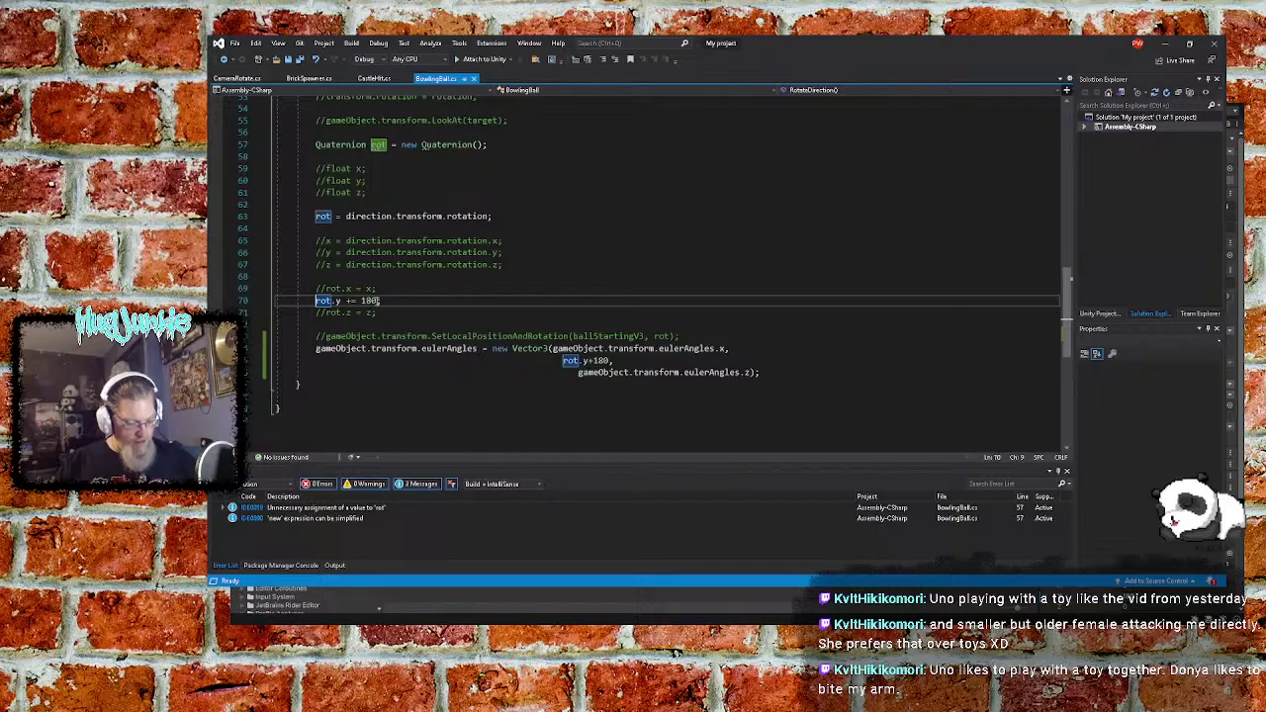
{"action": "type", "text": "//"}
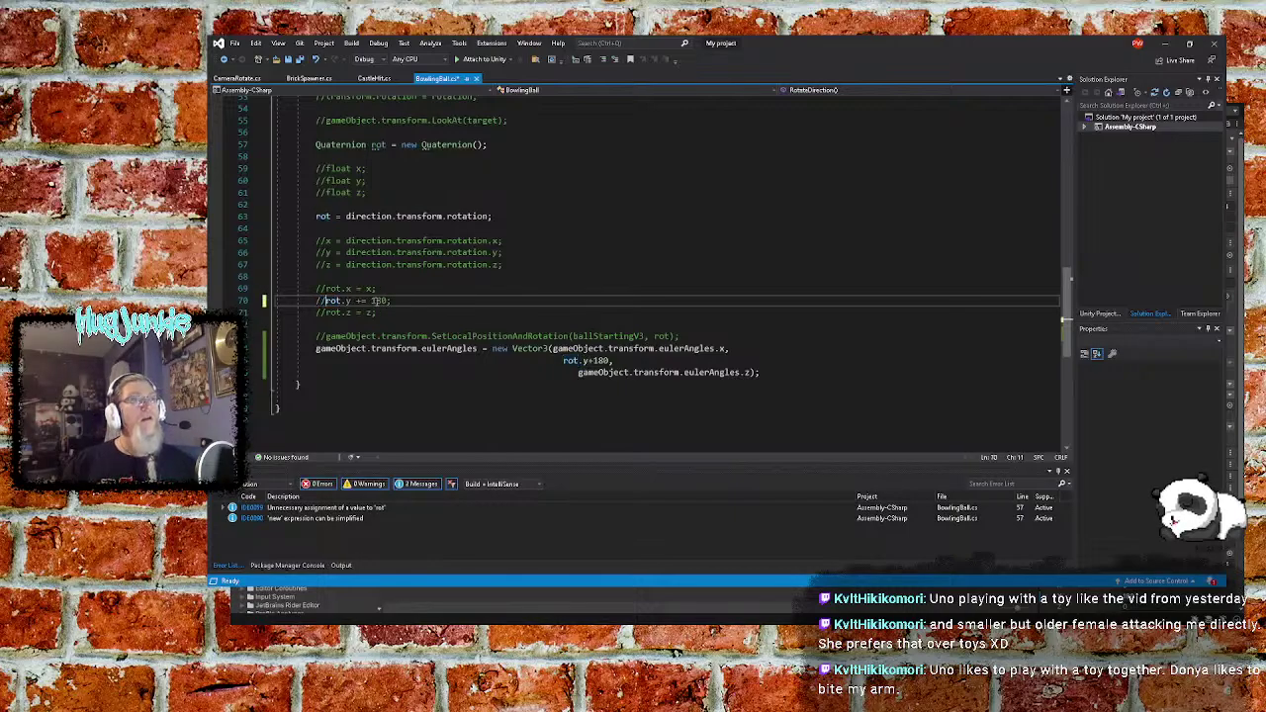
{"action": "key", "text": "Up"}
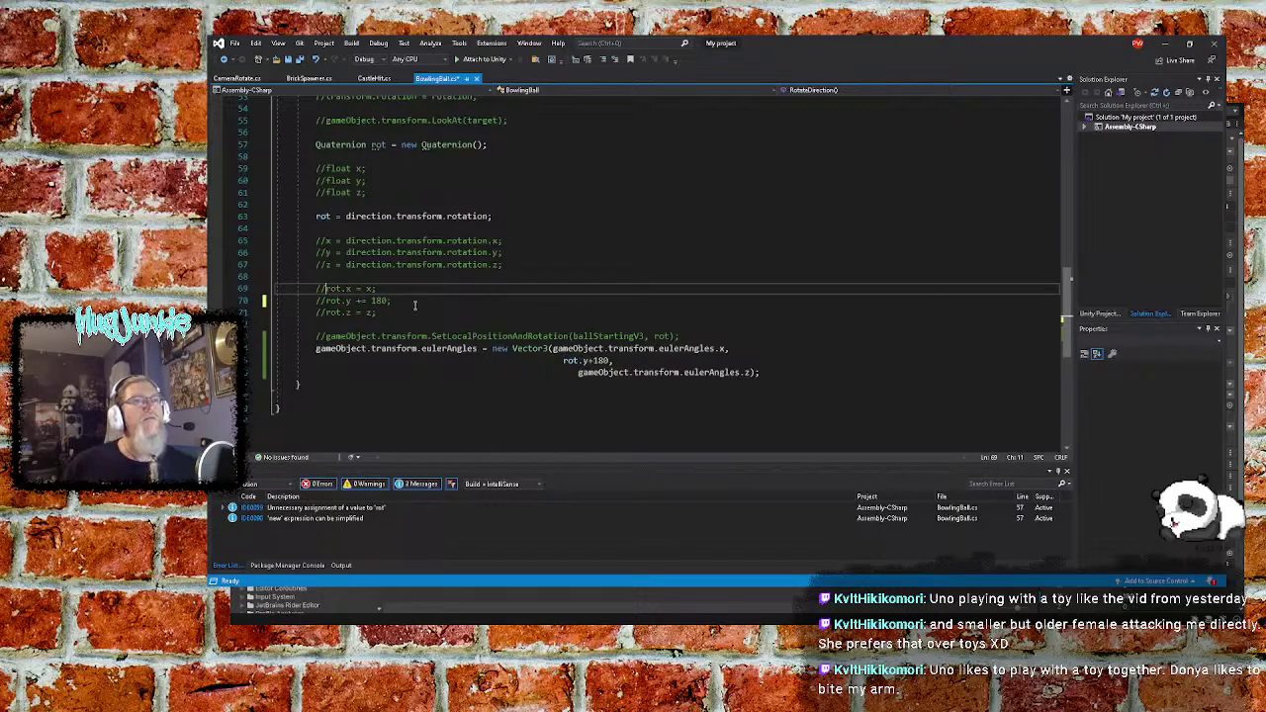
{"action": "left_click", "coordinate": [427, 276]}
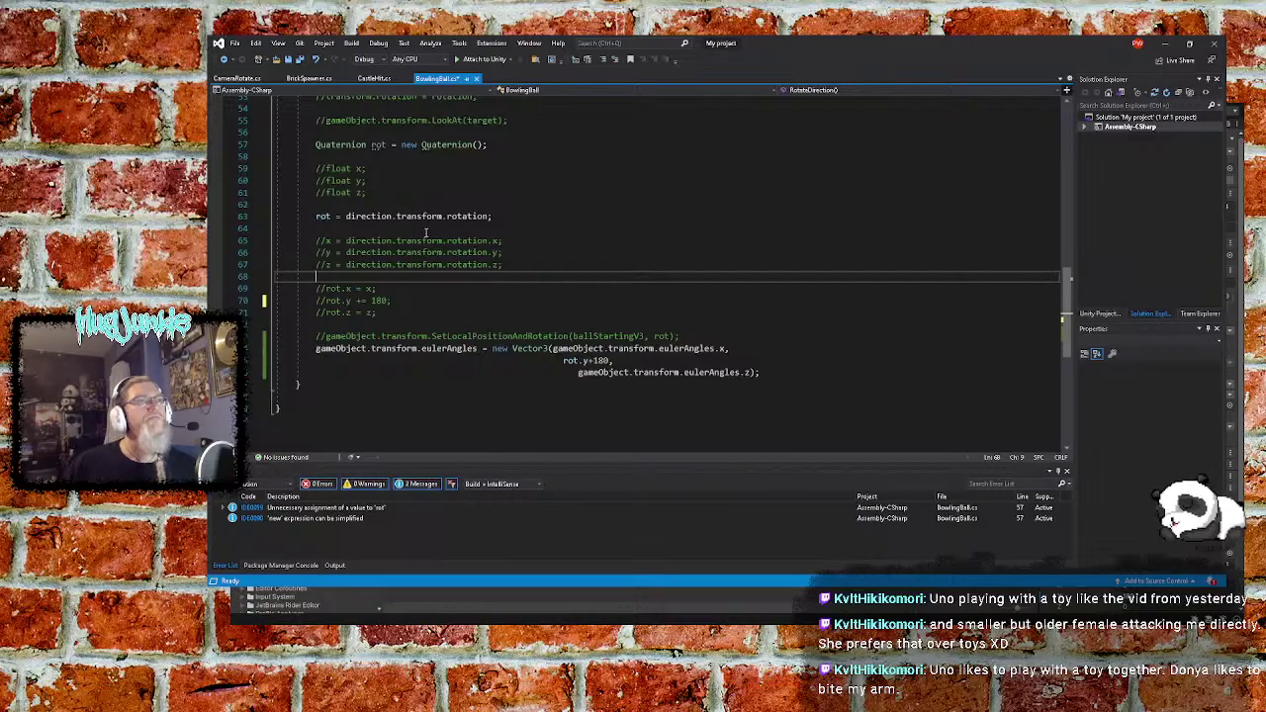
{"action": "key", "text": "ctrl+s"}
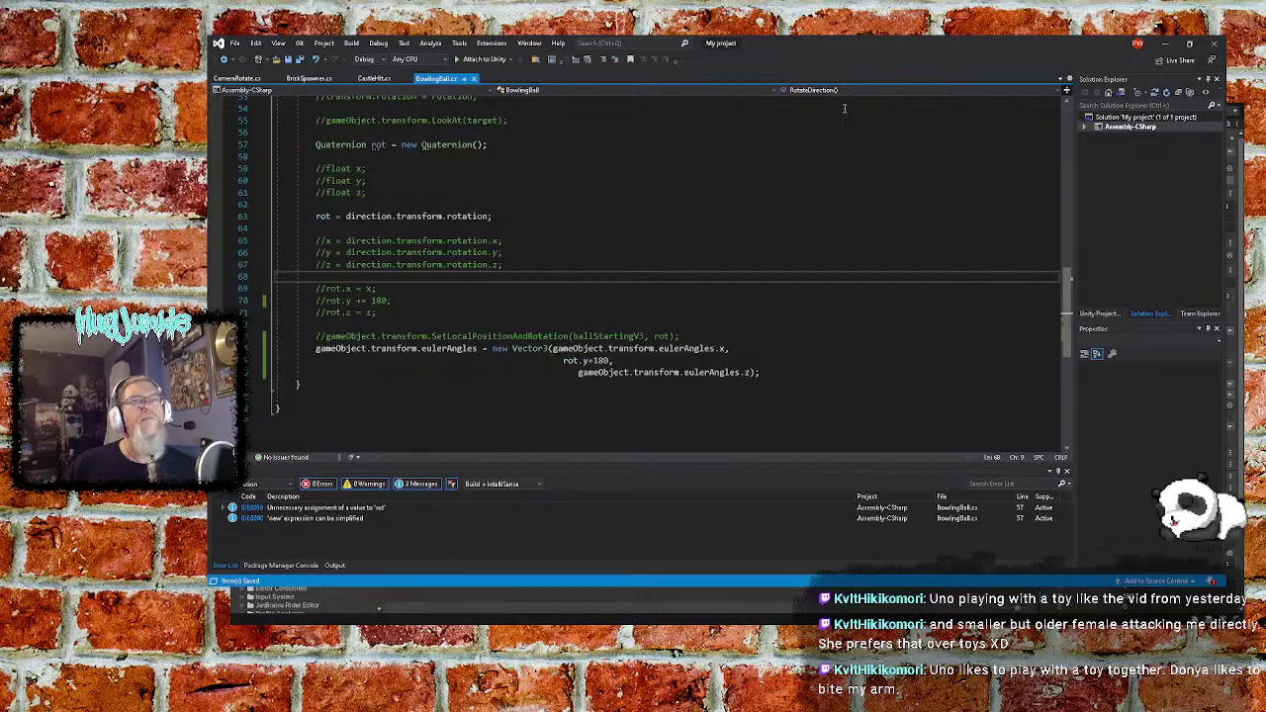
{"action": "left_click", "coordinate": [1165, 42]}
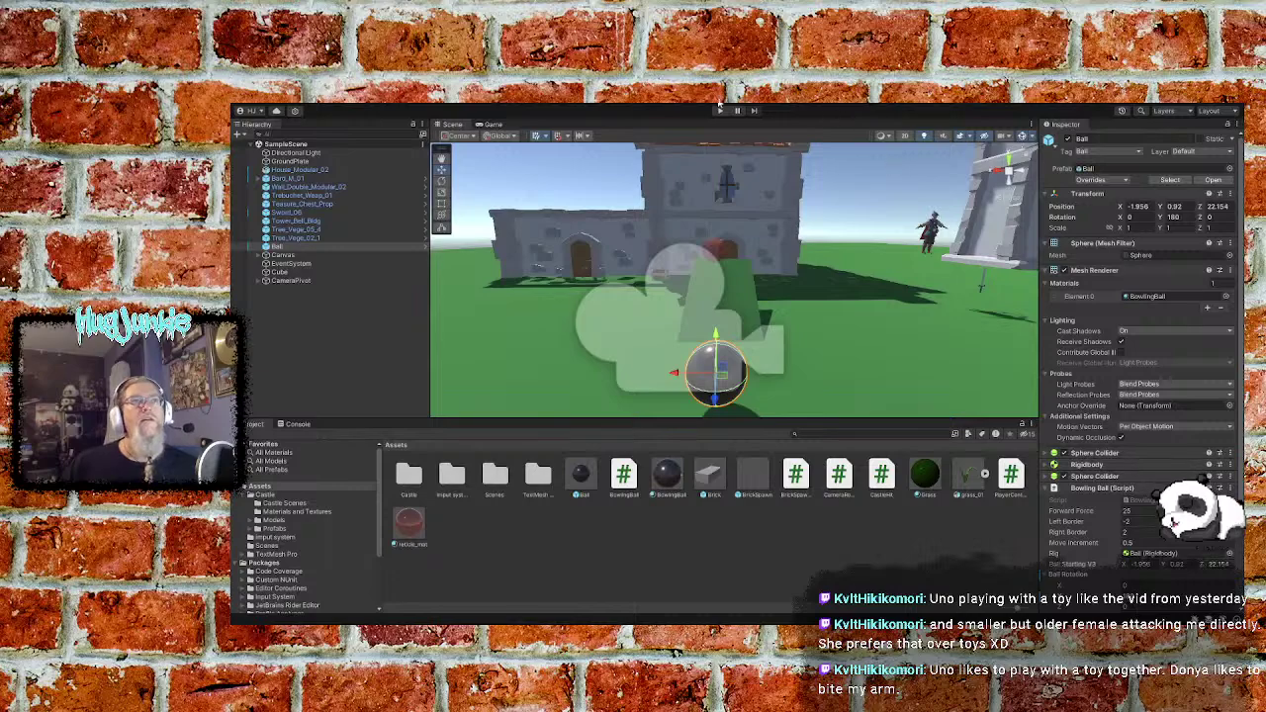
Run the game with the edited script, turn the aim left, bowl the ball at the castle and reset it
{"action": "left_click", "coordinate": [720, 109]}
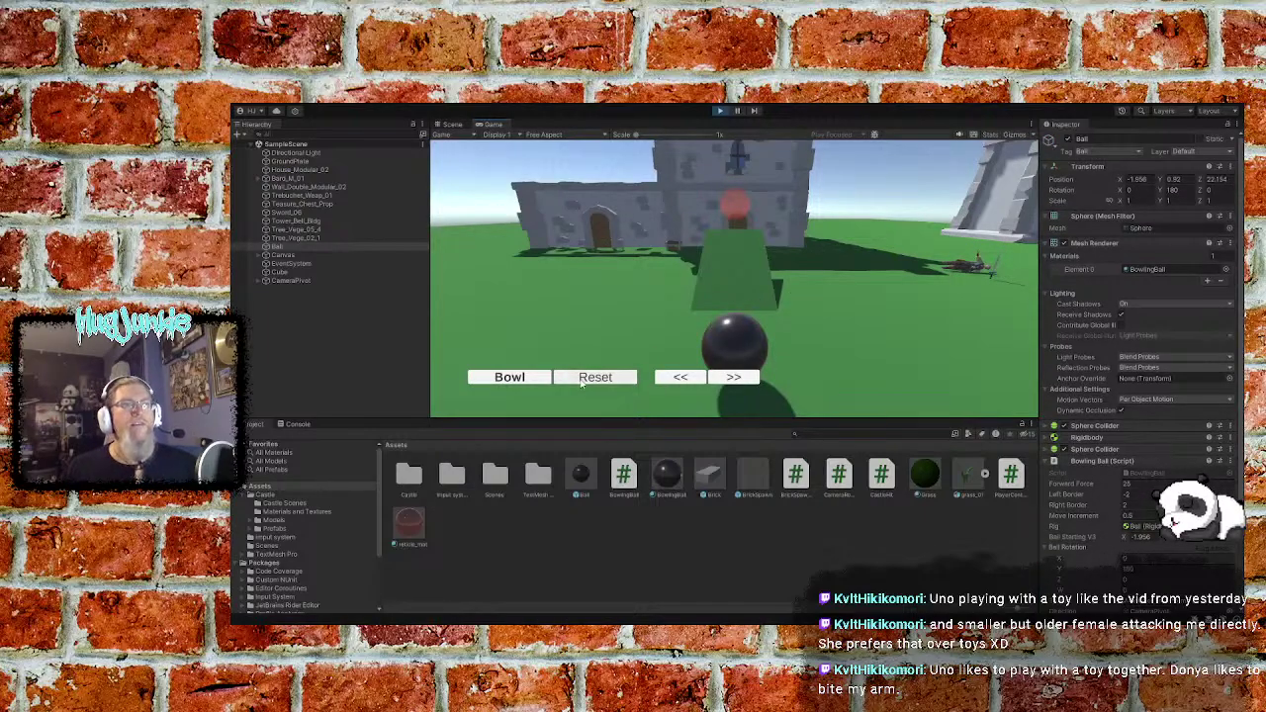
{"action": "left_click", "coordinate": [680, 379]}
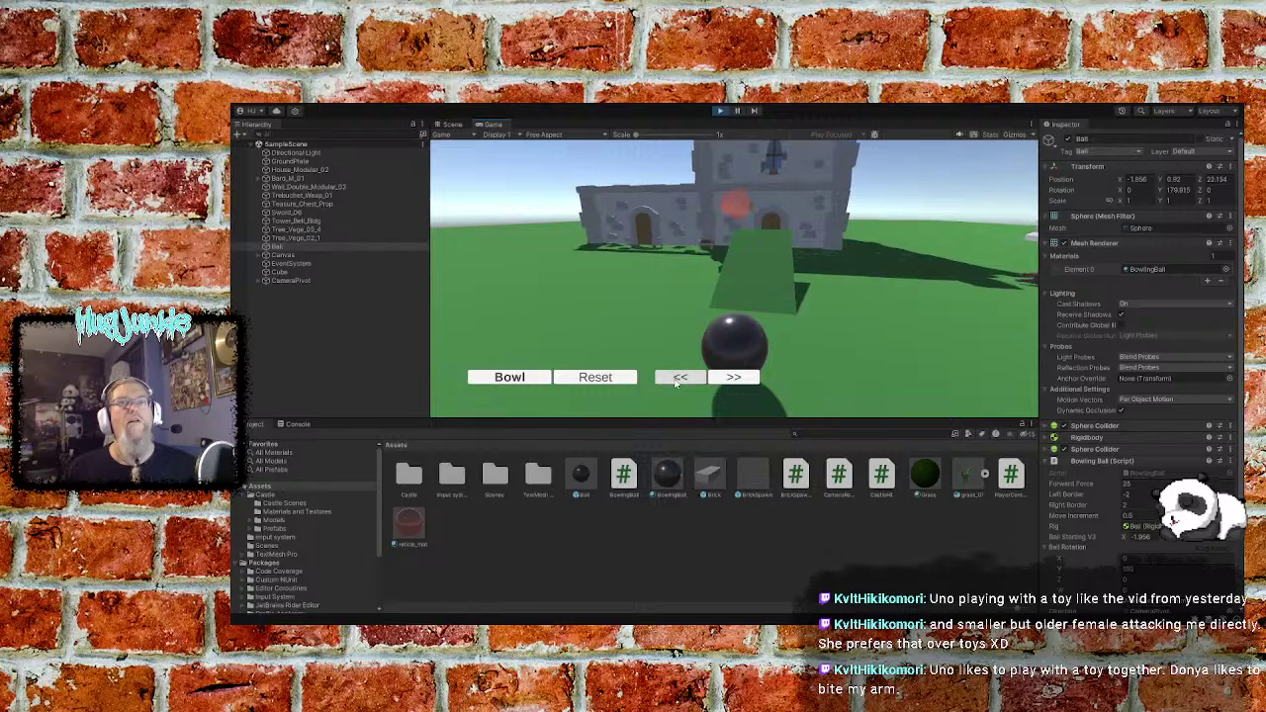
{"action": "left_click", "coordinate": [676, 381]}
{"action": "left_click", "coordinate": [674, 384]}
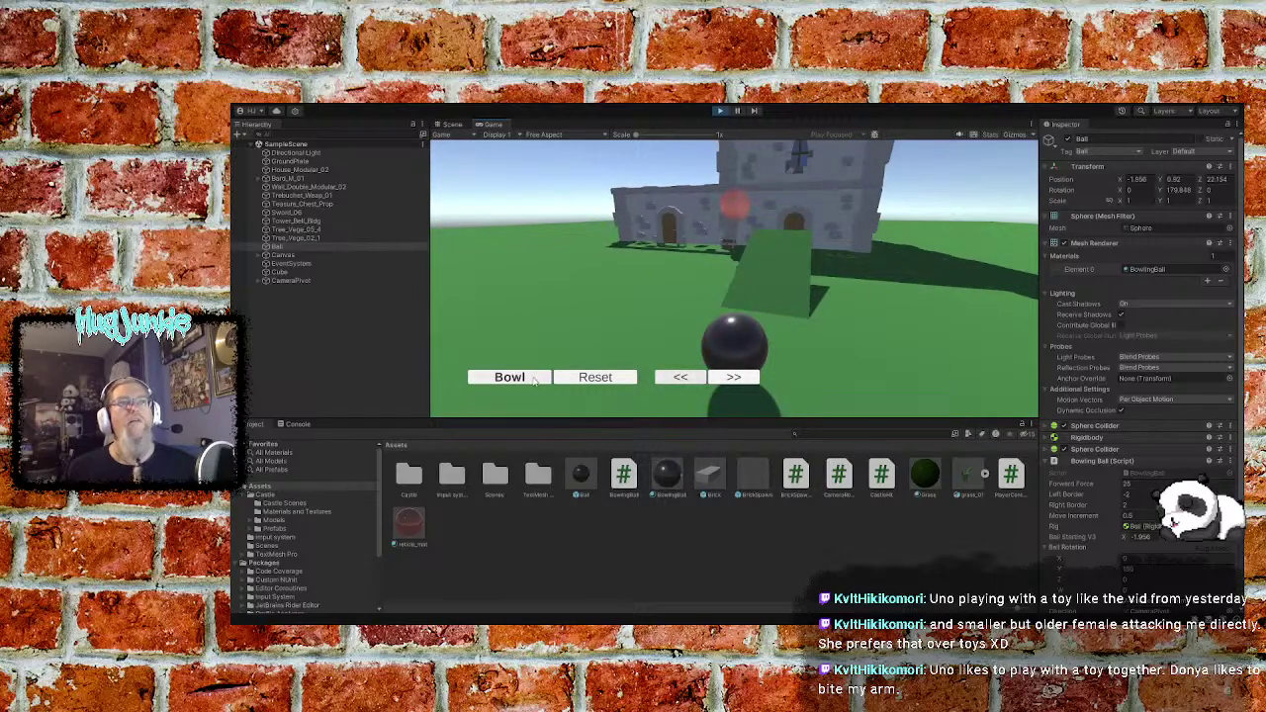
{"action": "left_click", "coordinate": [534, 381]}
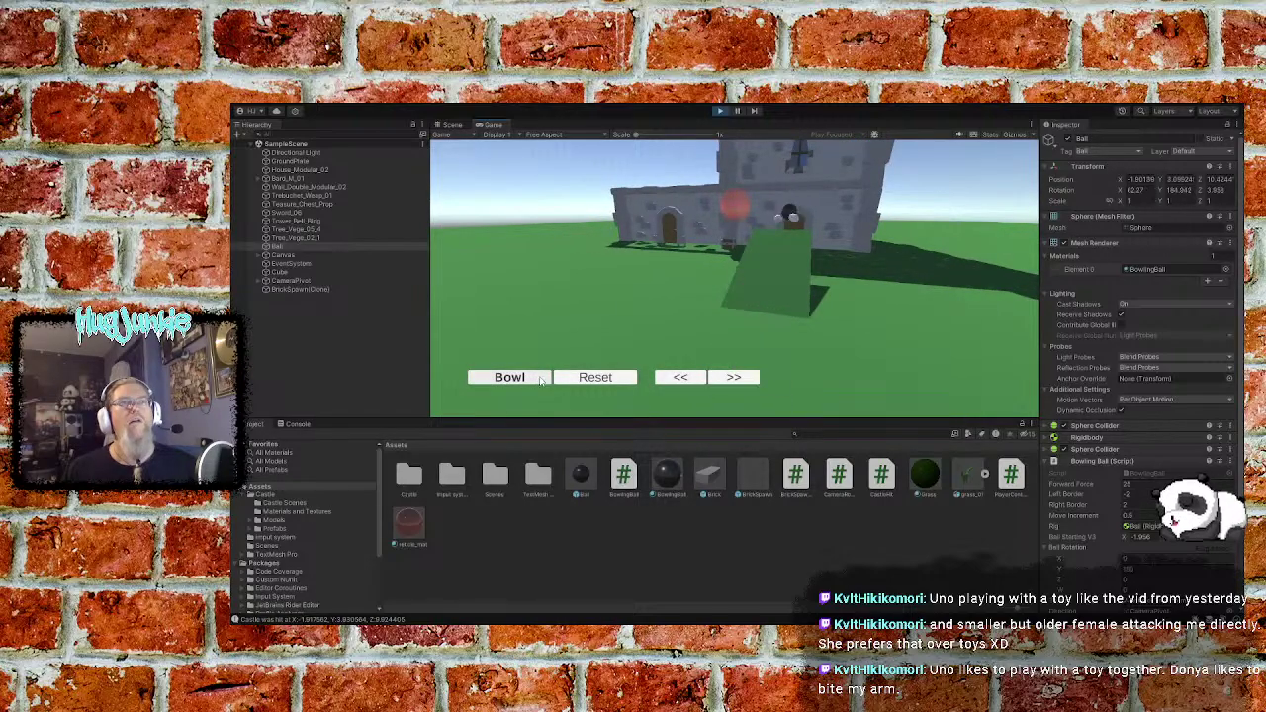
{"action": "left_click", "coordinate": [594, 378]}
Turn the aim further left for a second test throw, reset the ball and stop the game
{"action": "left_click", "coordinate": [679, 379]}
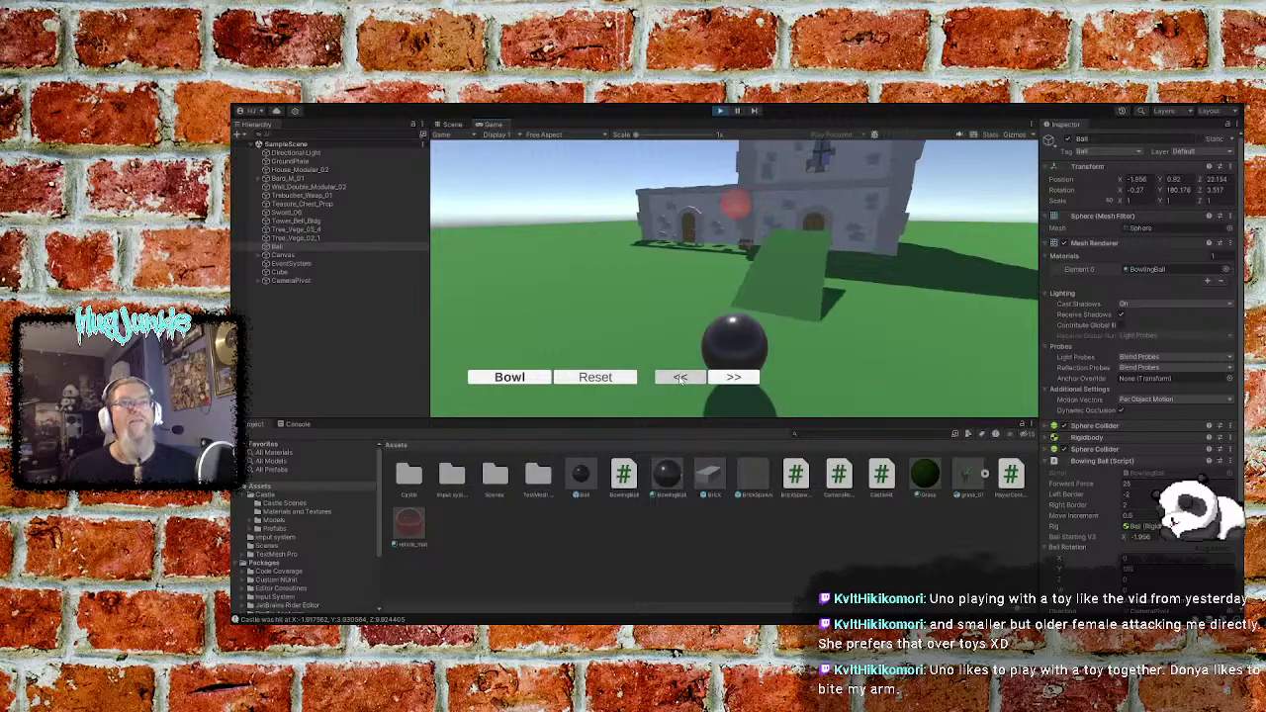
{"action": "left_click", "coordinate": [679, 379]}
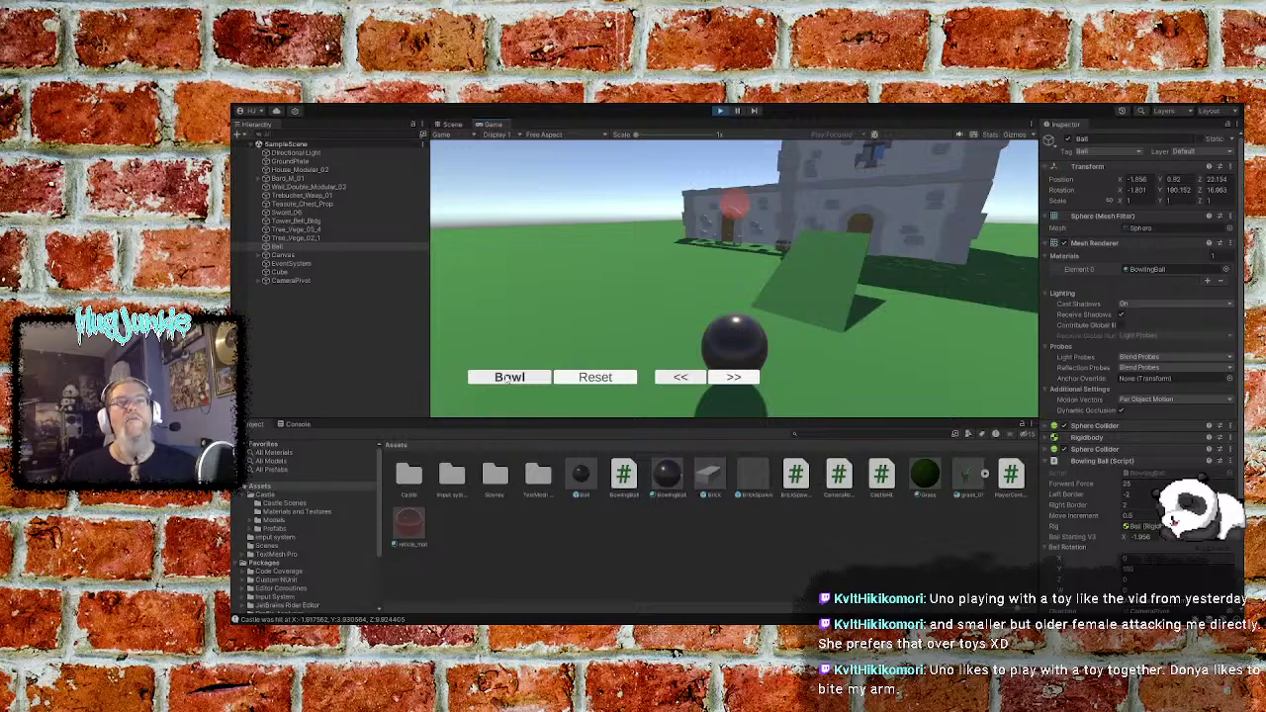
{"action": "left_click", "coordinate": [508, 380]}
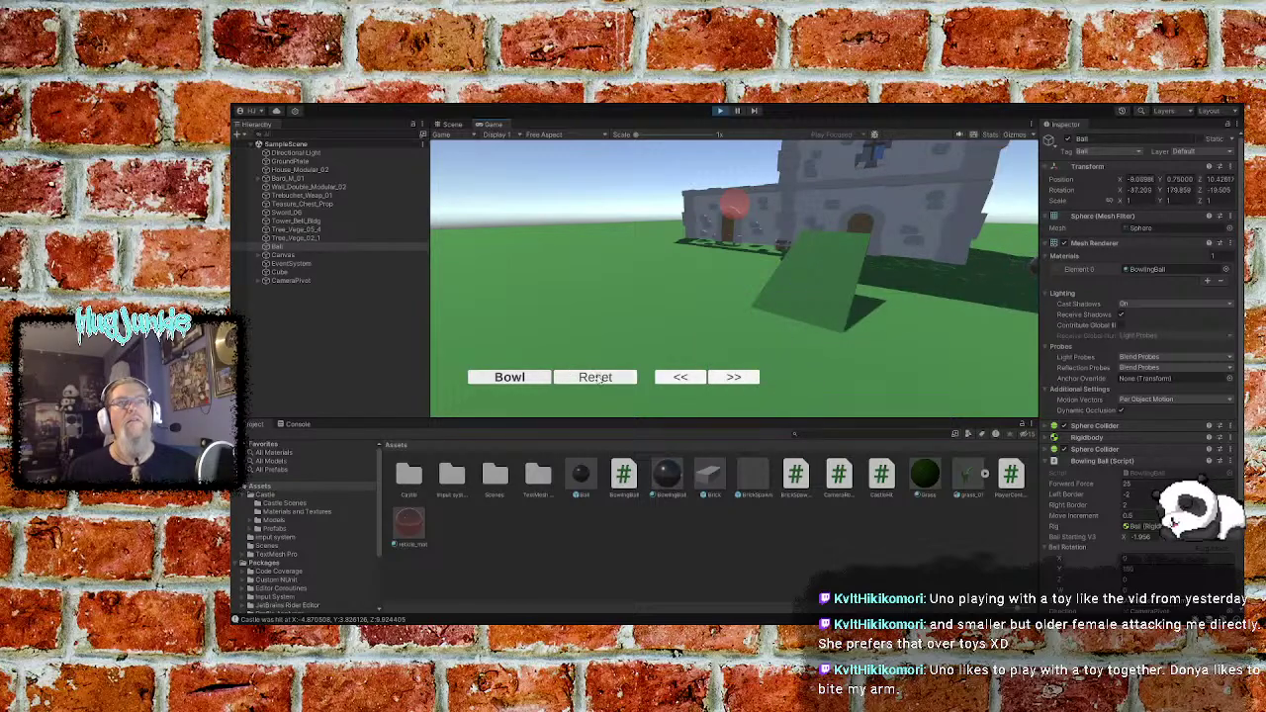
{"action": "left_click", "coordinate": [596, 380]}
{"action": "left_click", "coordinate": [591, 379]}
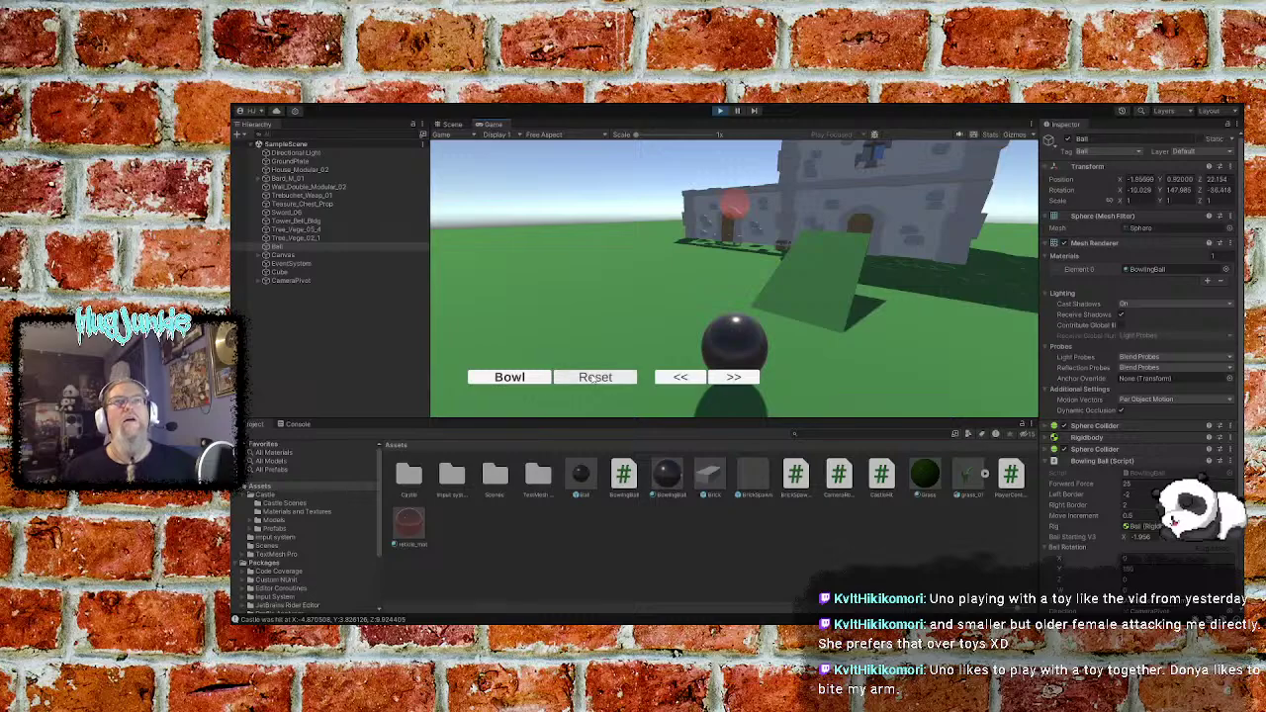
{"action": "left_click", "coordinate": [721, 112]}
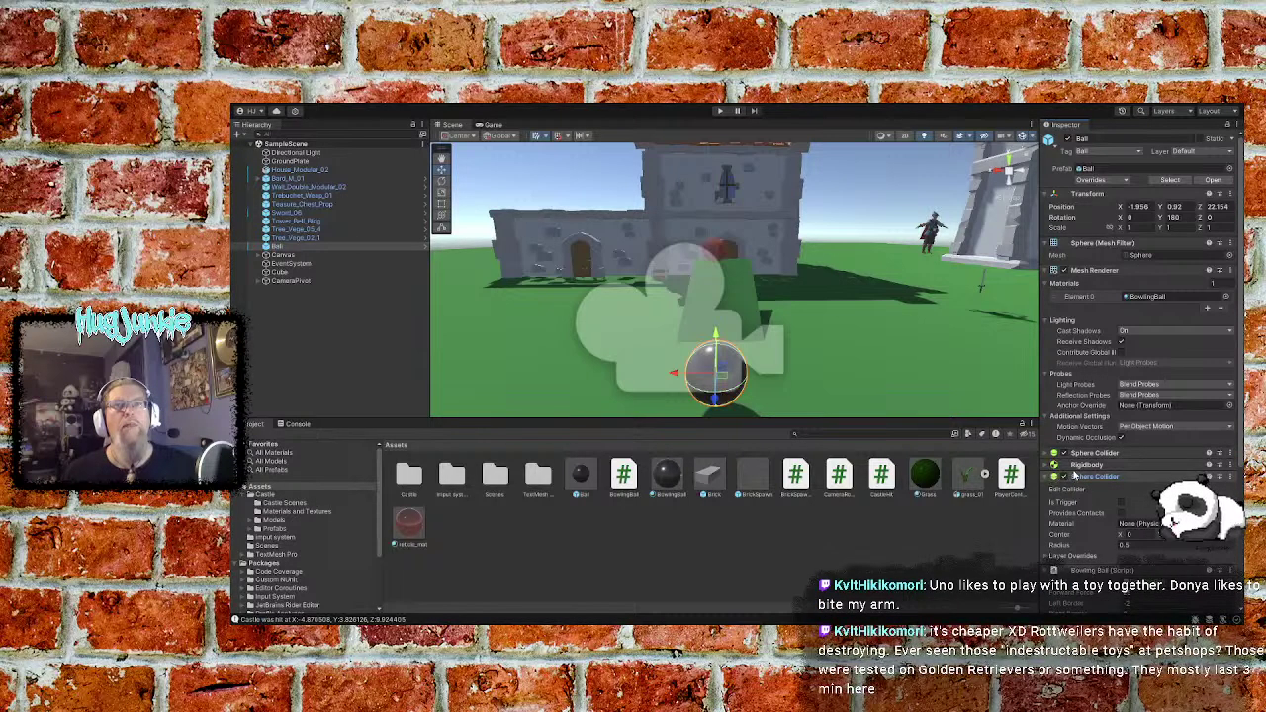
Expand both Sphere Collider components of the Ball and examine their settings
{"action": "left_click", "coordinate": [1059, 474]}
{"action": "left_click", "coordinate": [1057, 452]}
{"action": "scroll", "coordinate": [1106, 458], "scroll_direction": "down", "scroll_amount": 3}
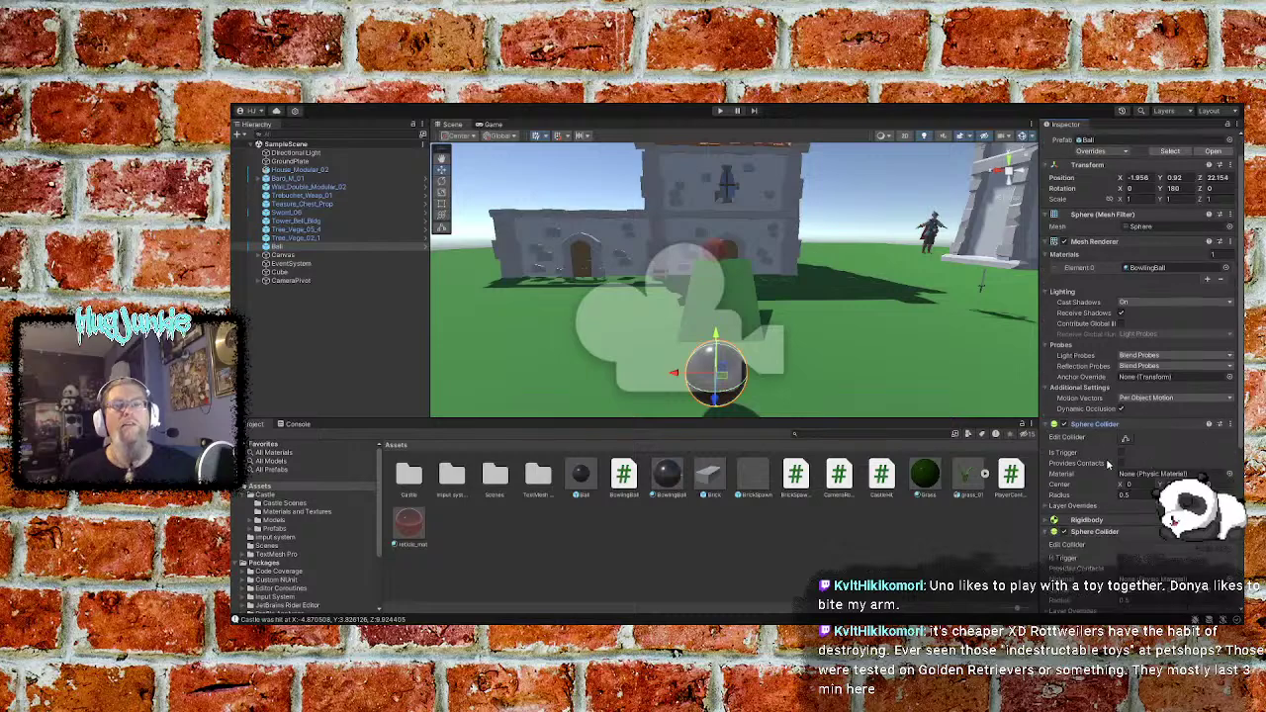
Remove the second Sphere Collider component, the one below the Rigidbody, from the Ball
{"action": "scroll", "coordinate": [1093, 457], "scroll_direction": "up", "scroll_amount": 1}
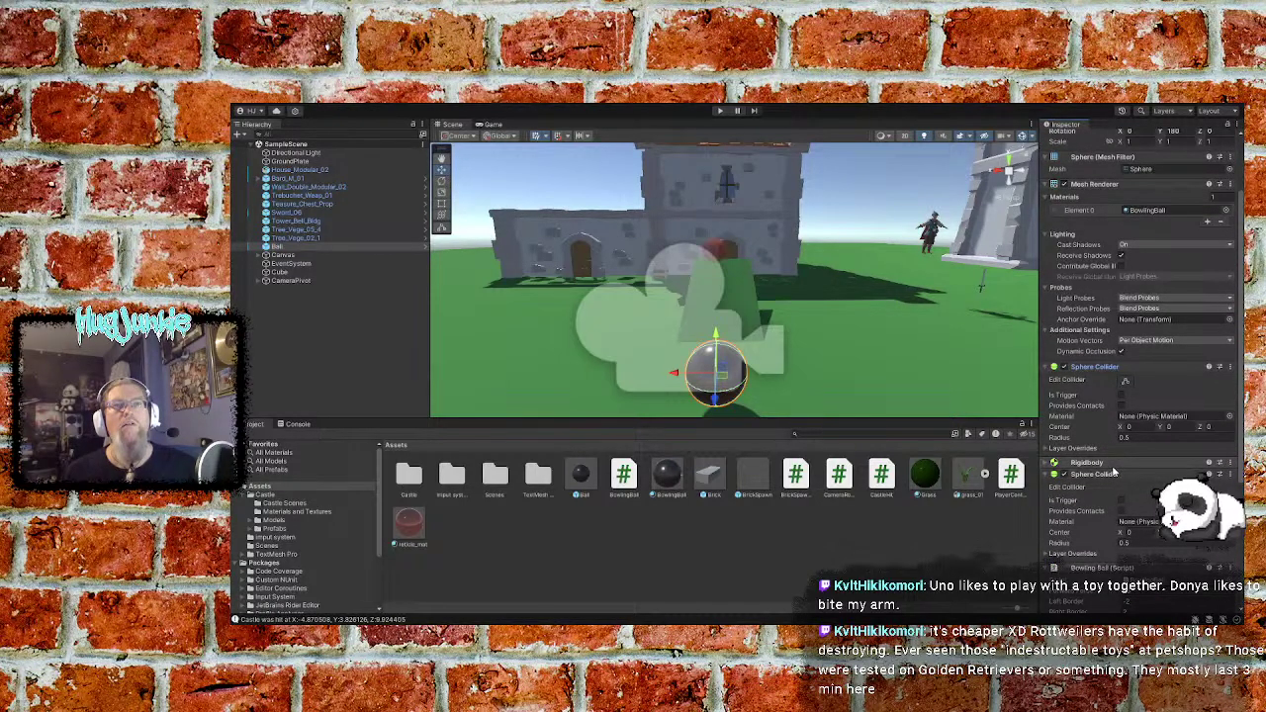
{"action": "left_click", "coordinate": [1048, 449]}
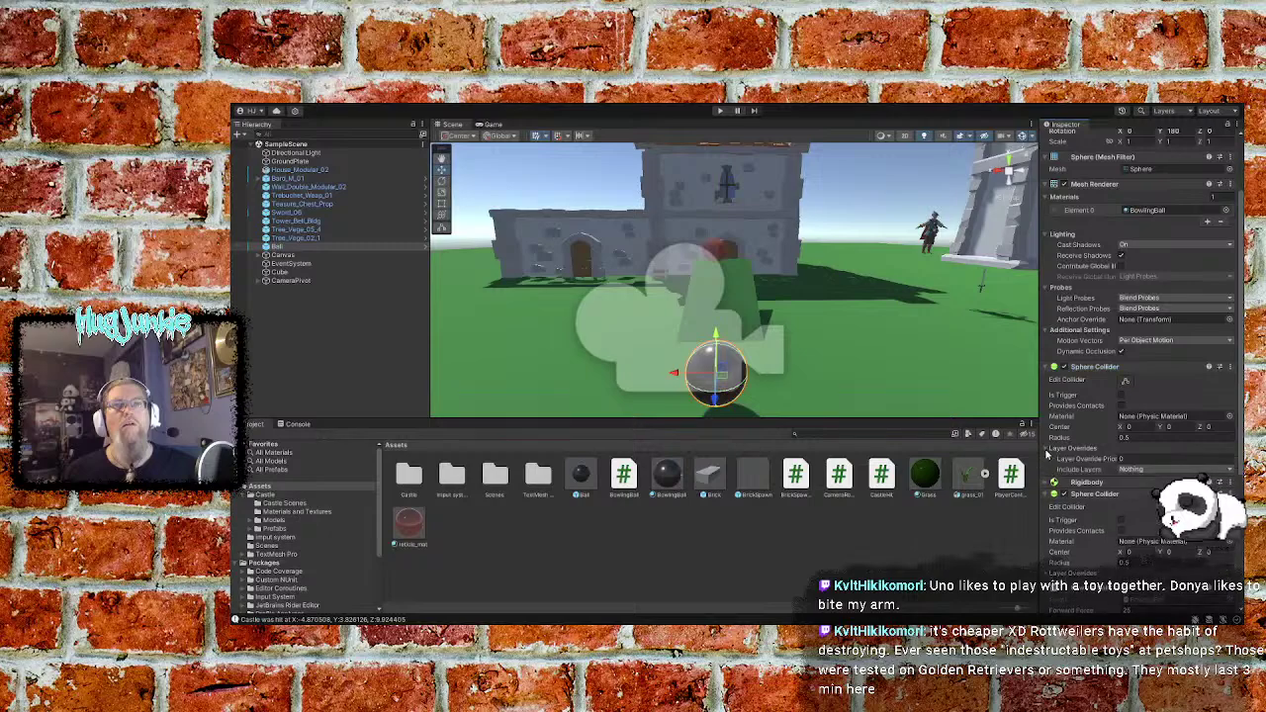
{"action": "left_click", "coordinate": [1047, 449]}
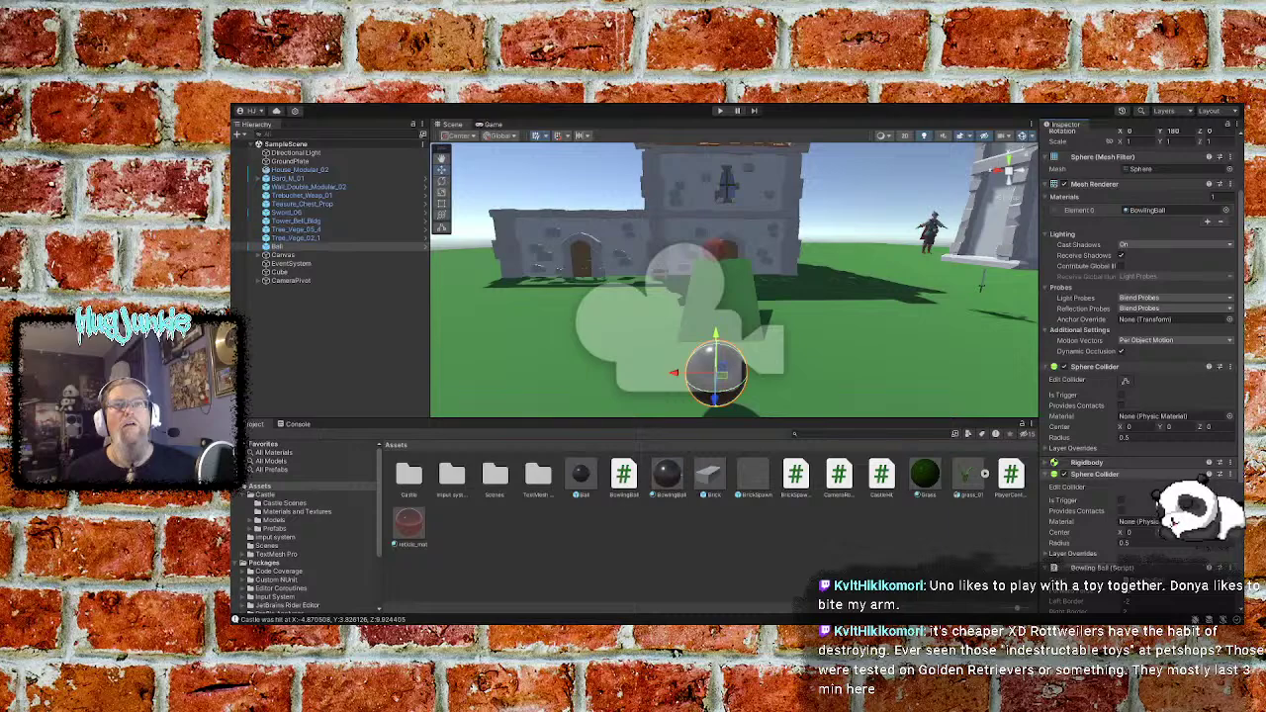
{"action": "right_click", "coordinate": [1148, 475]}
{"action": "left_click", "coordinate": [1155, 501]}
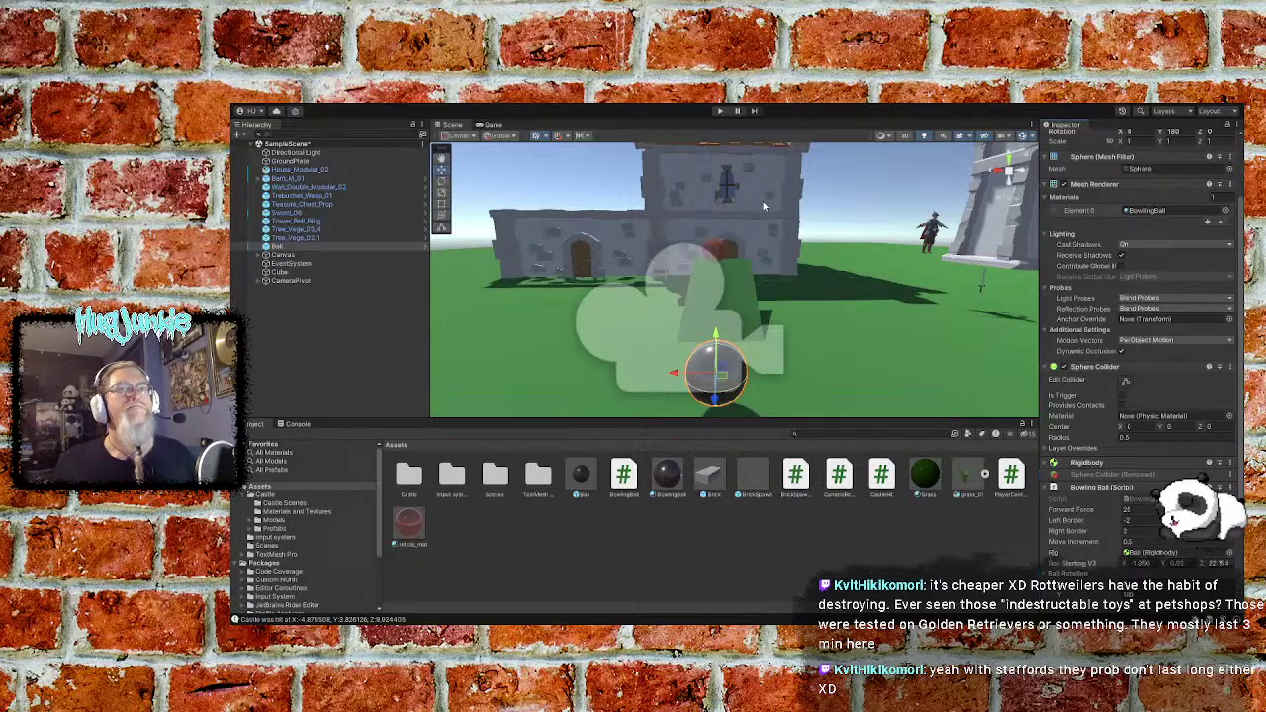
Run the game with the single collider and turn the aim left in repeated small increments
{"action": "left_click", "coordinate": [721, 112]}
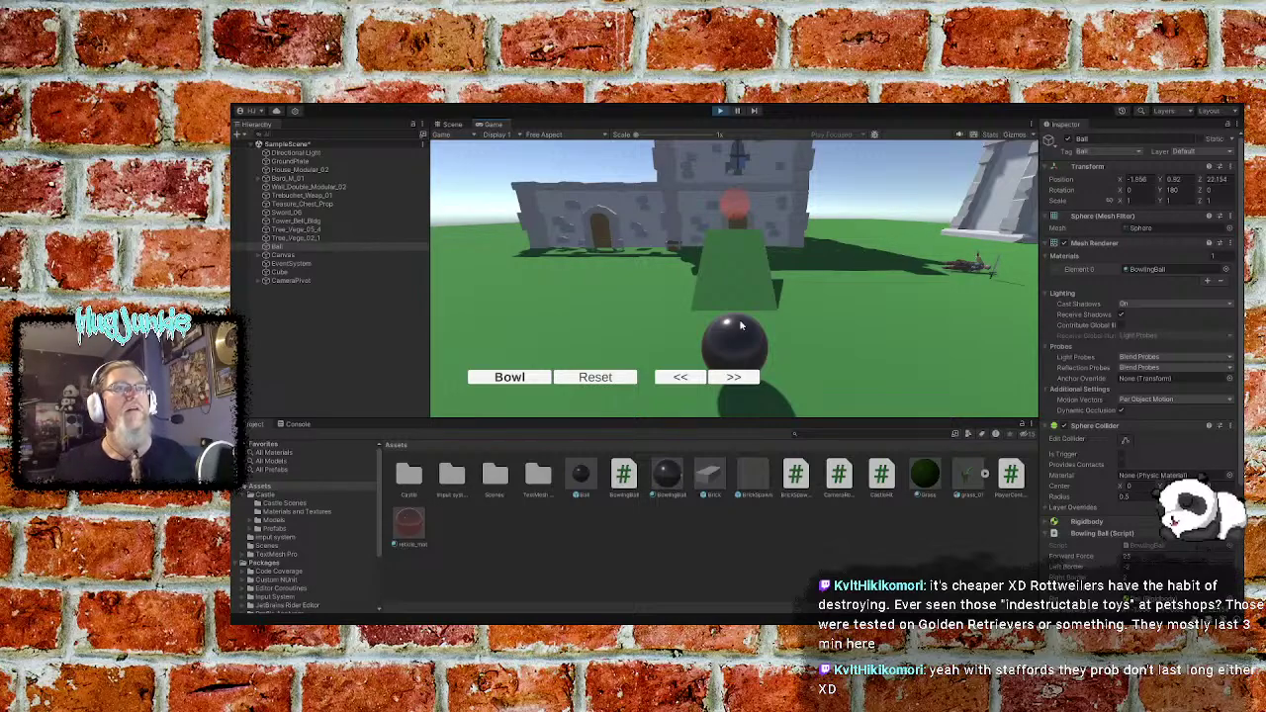
{"action": "left_click", "coordinate": [681, 378]}
{"action": "left_click", "coordinate": [680, 378]}
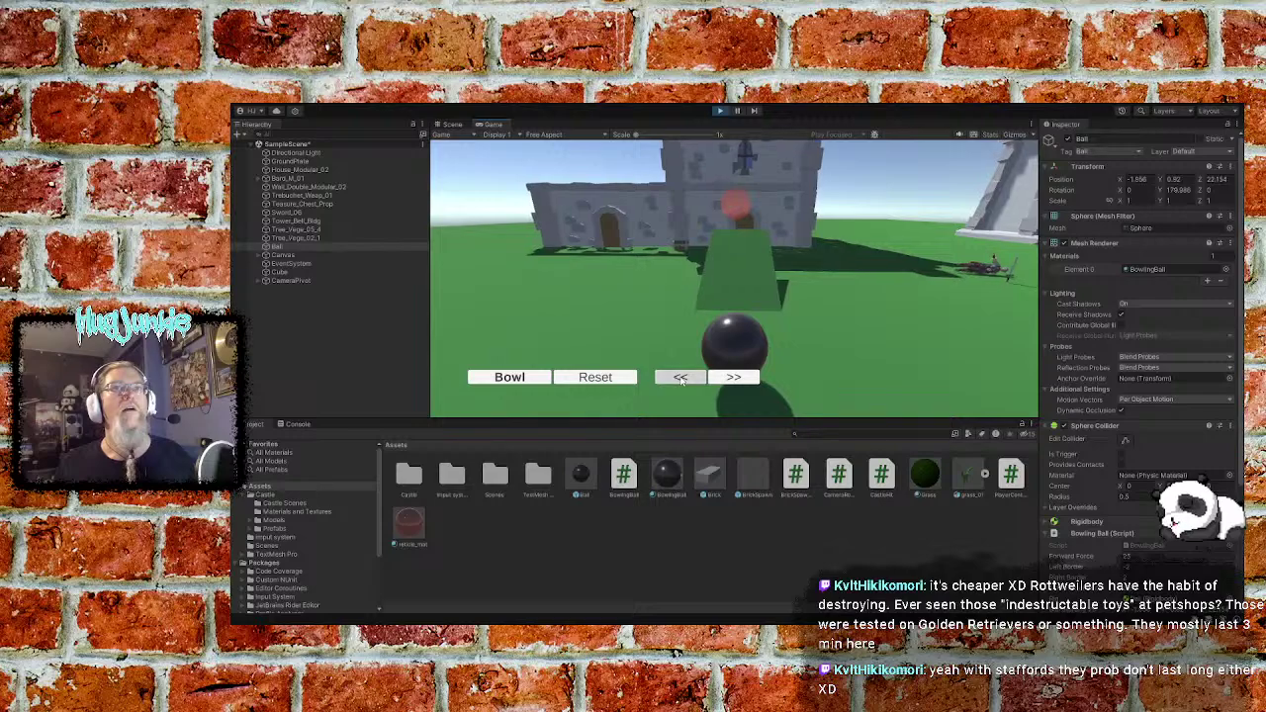
{"action": "left_click", "coordinate": [681, 378]}
{"action": "left_click", "coordinate": [680, 377]}
{"action": "left_click", "coordinate": [680, 378]}
{"action": "left_click", "coordinate": [681, 378]}
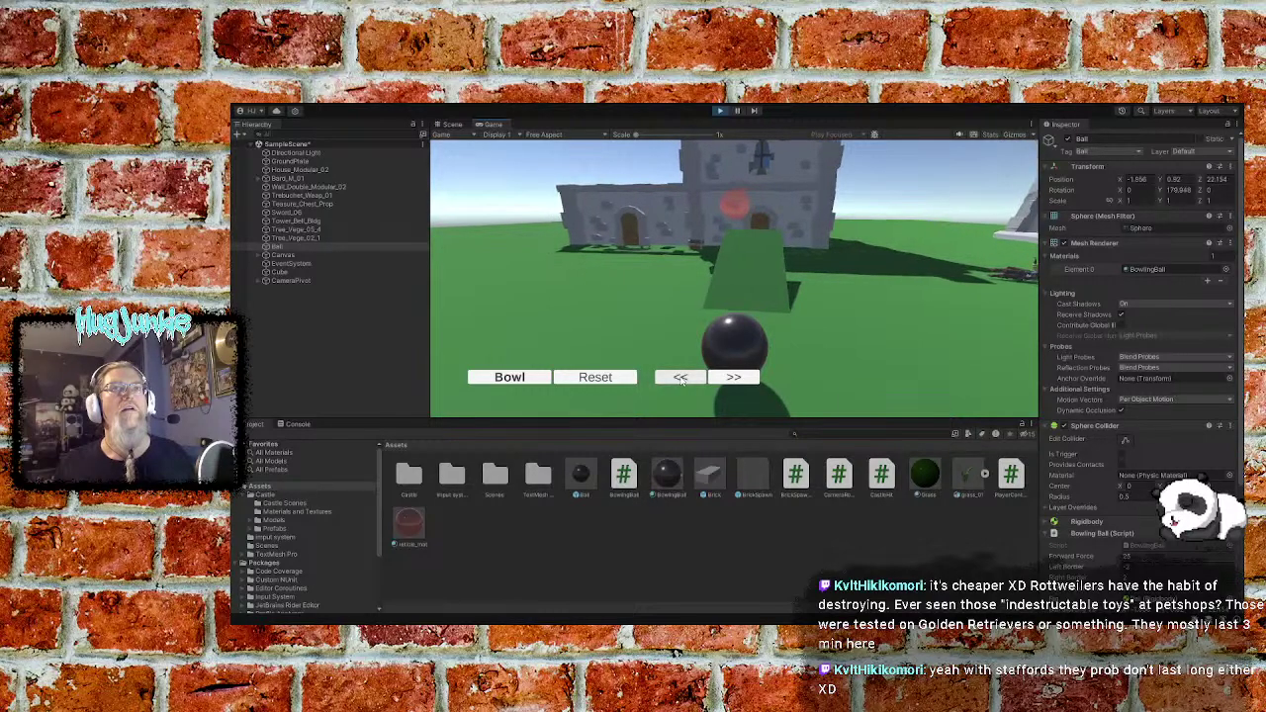
{"action": "left_click", "coordinate": [680, 377]}
{"action": "left_click", "coordinate": [681, 378]}
{"action": "left_click", "coordinate": [681, 378]}
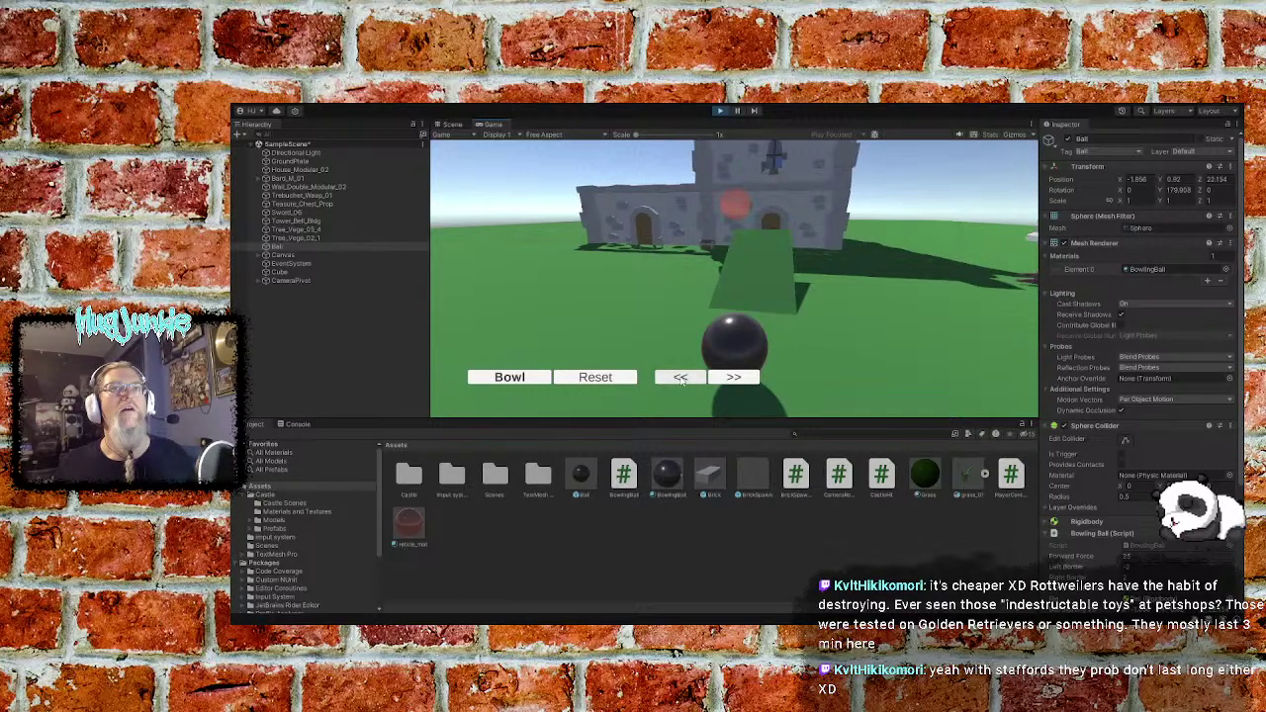
{"action": "left_click", "coordinate": [681, 378]}
{"action": "left_click", "coordinate": [680, 378]}
{"action": "left_click", "coordinate": [681, 378]}
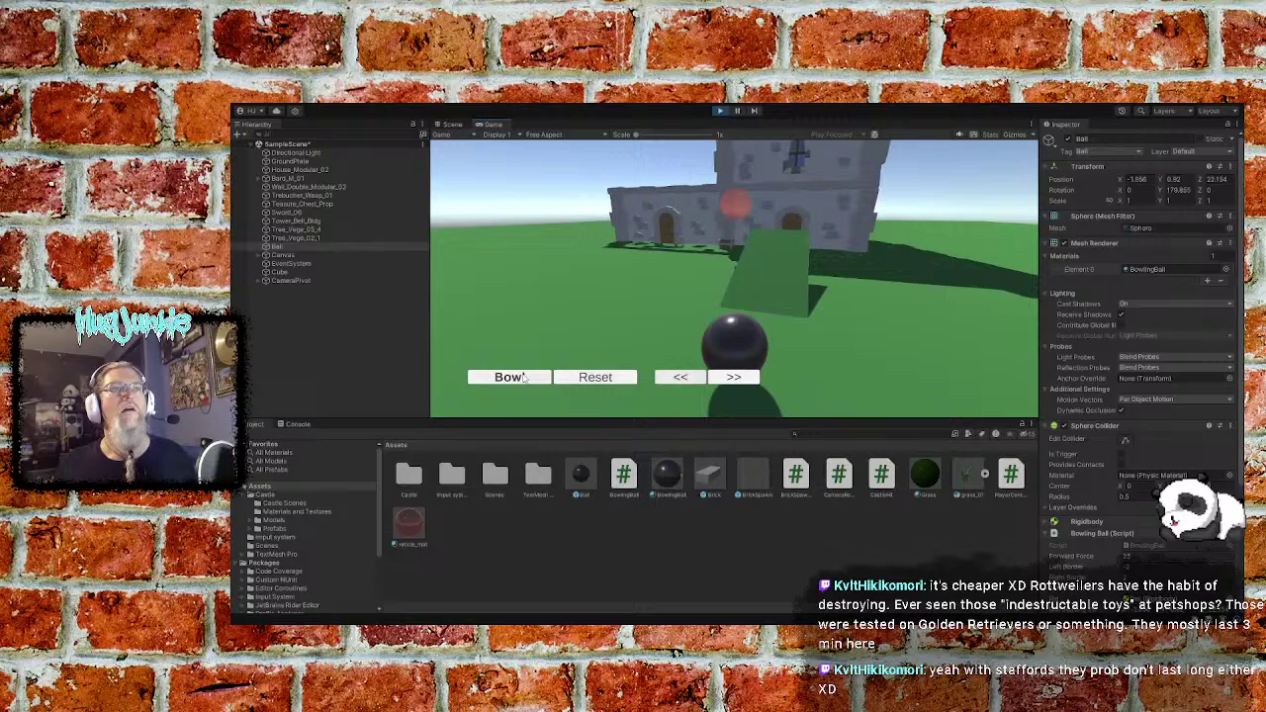
Bowl the ball at the castle with the turned aim, reset it and stop the game
{"action": "left_click", "coordinate": [512, 377]}
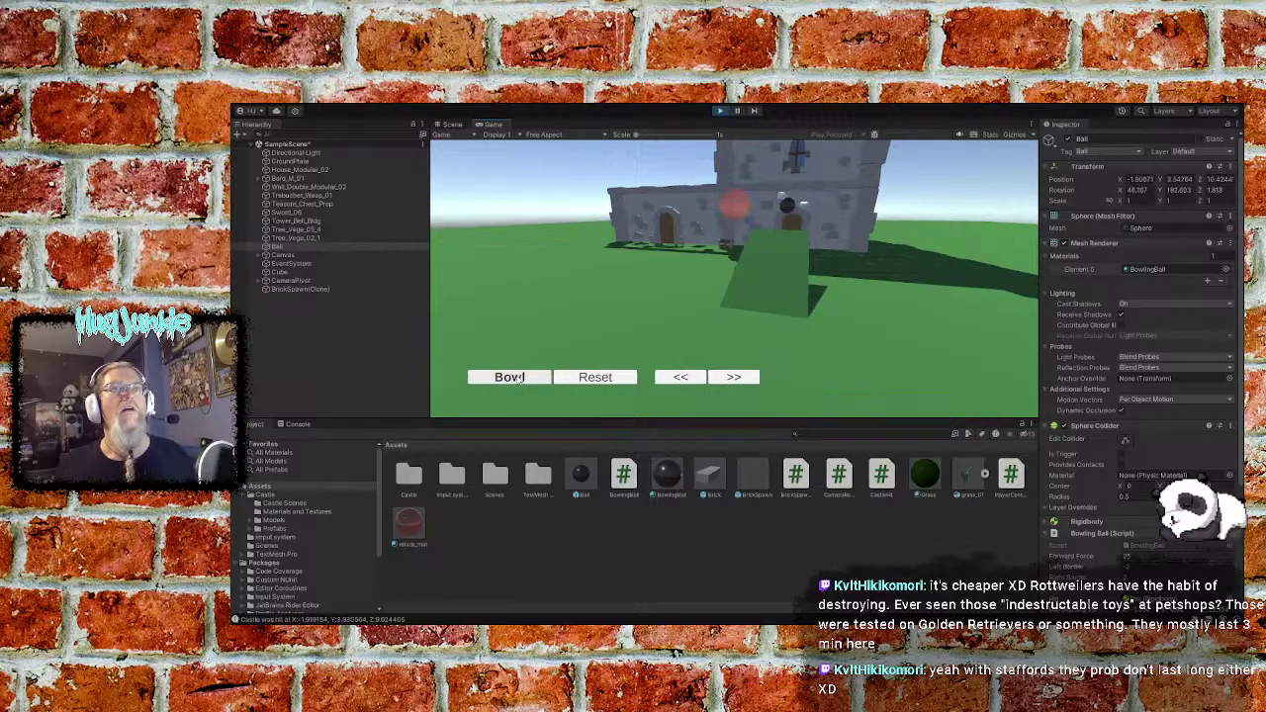
{"action": "left_click", "coordinate": [579, 379]}
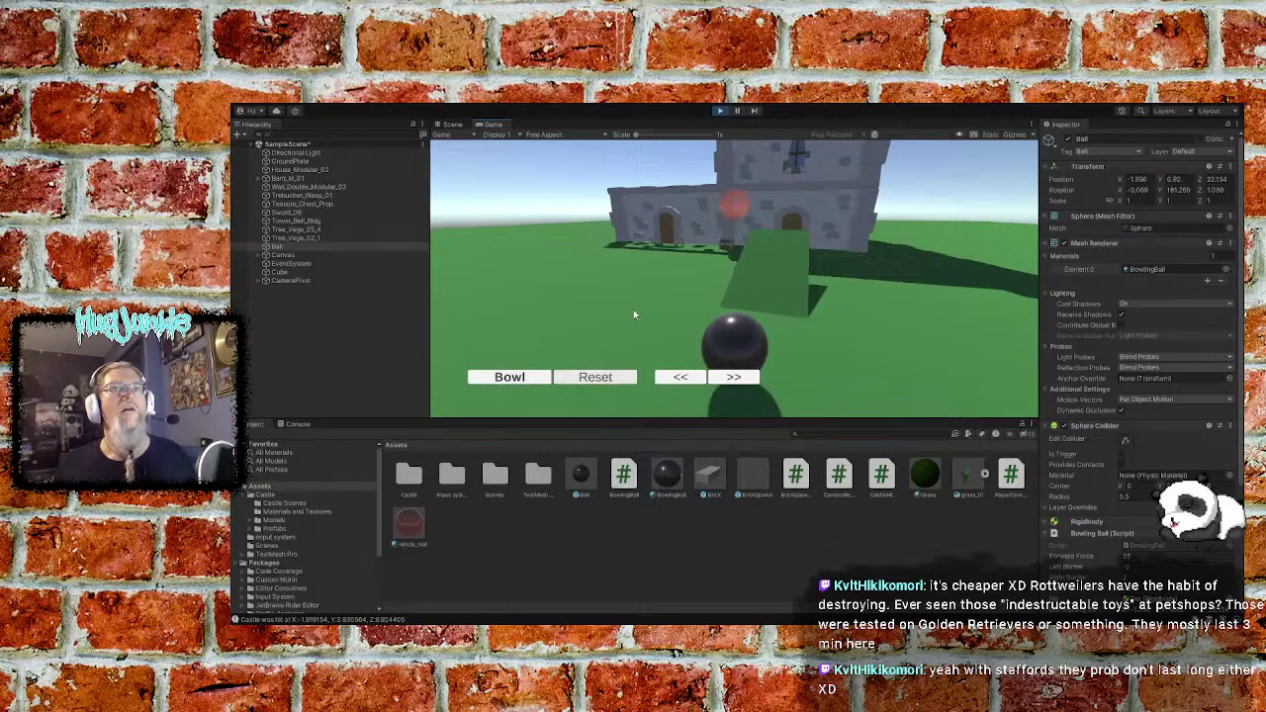
{"action": "left_click", "coordinate": [721, 112]}
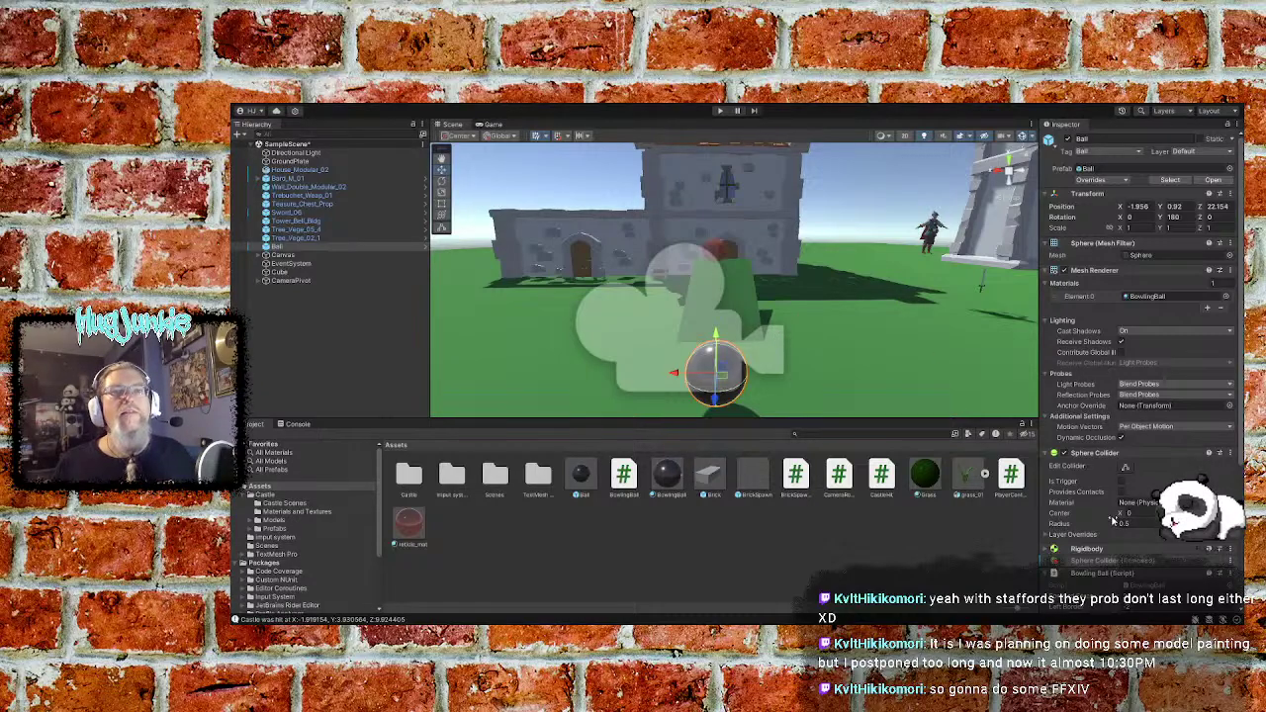
Expand the Ball's Rigidbody, freeze its rotation on the Y axis in the constraints and save the scene
{"action": "scroll", "coordinate": [1095, 504], "scroll_direction": "down", "scroll_amount": 3}
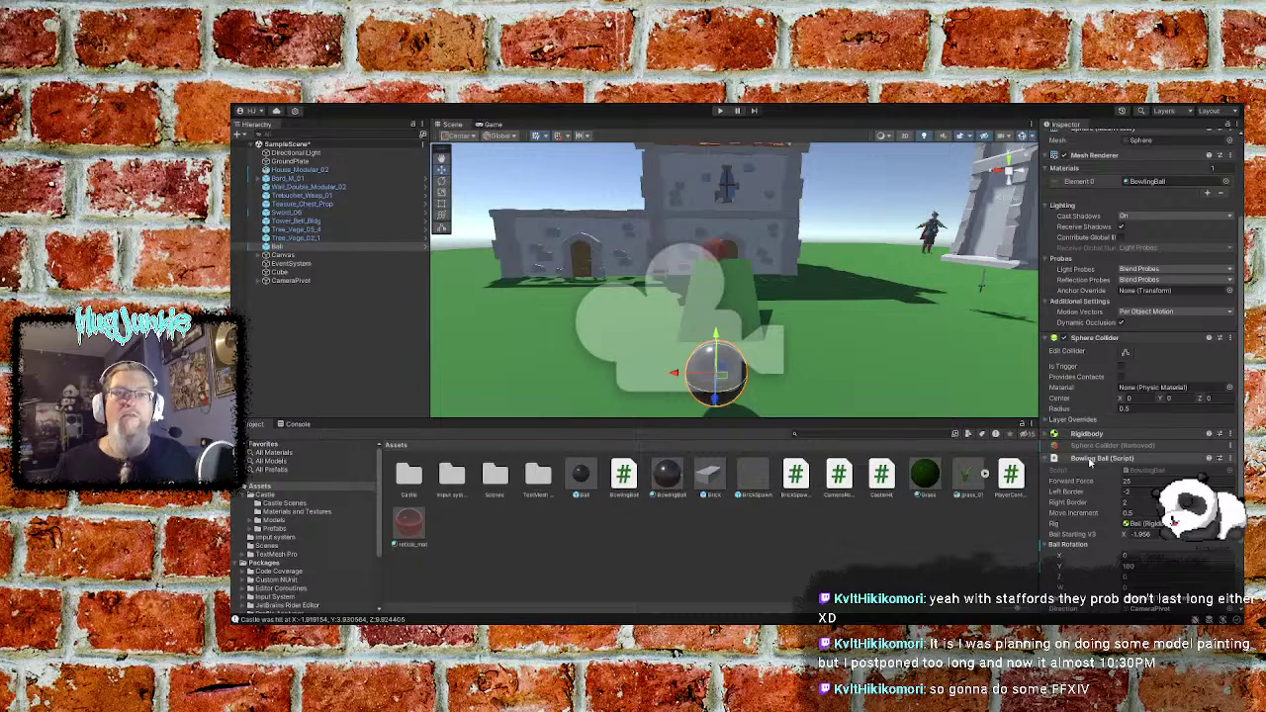
{"action": "scroll", "coordinate": [1090, 461], "scroll_direction": "down", "scroll_amount": 2}
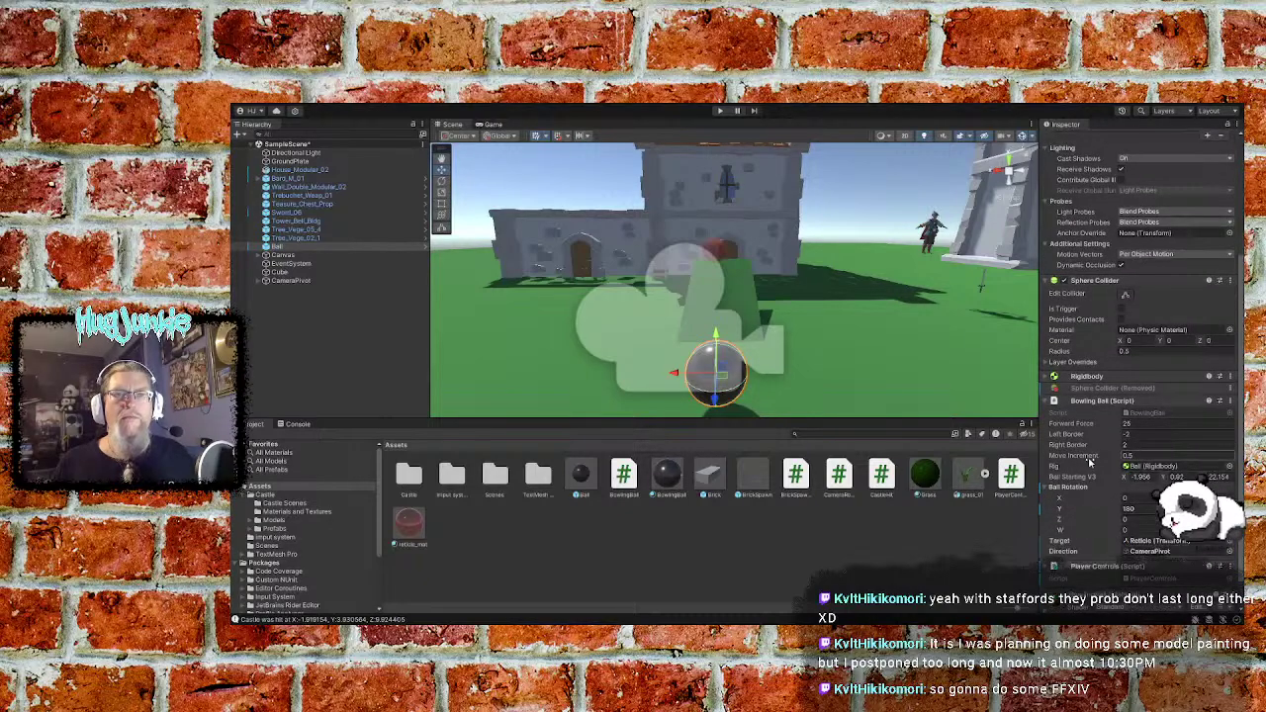
{"action": "scroll", "coordinate": [1090, 462], "scroll_direction": "down", "scroll_amount": 1}
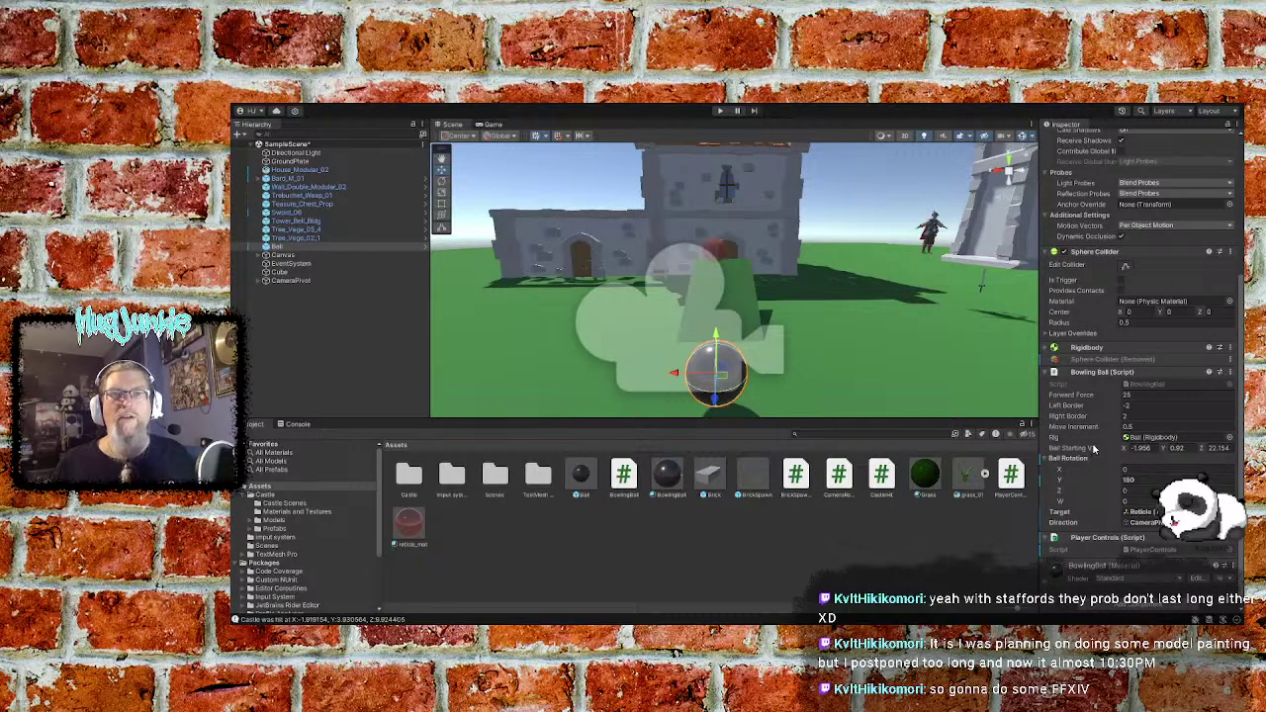
{"action": "scroll", "coordinate": [1081, 489], "scroll_direction": "down", "scroll_amount": 1}
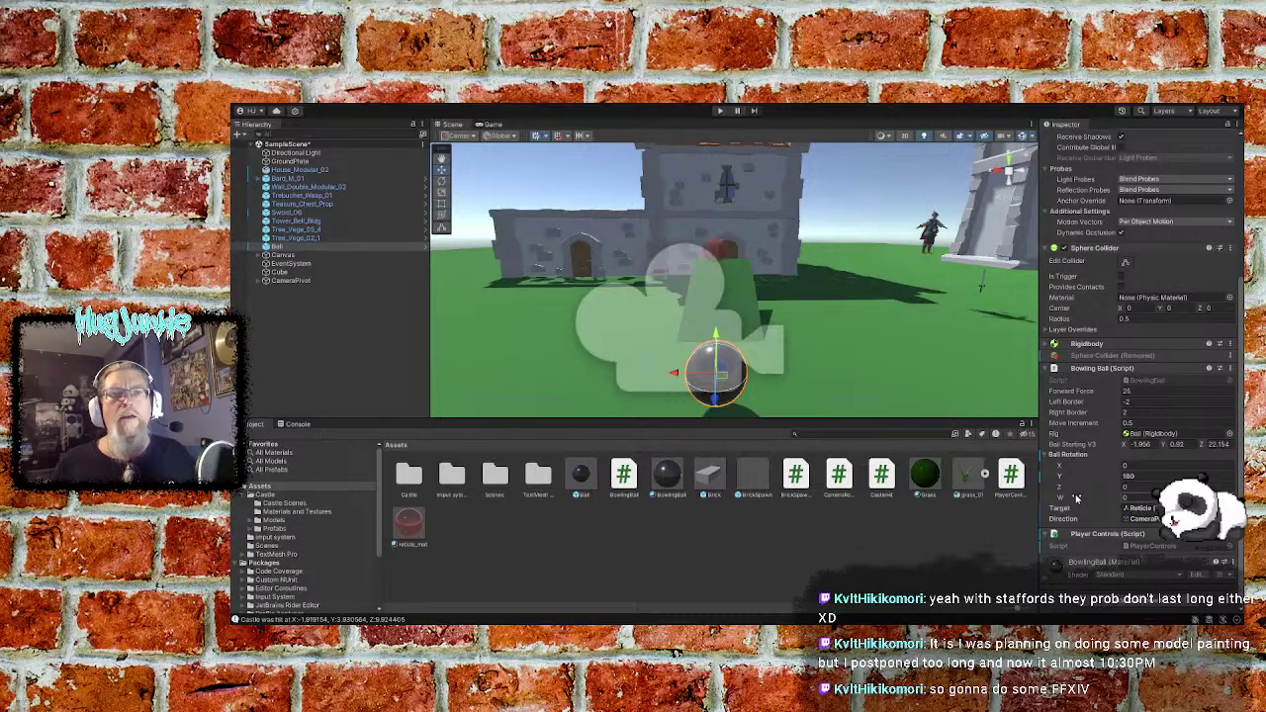
{"action": "scroll", "coordinate": [1077, 500], "scroll_direction": "up", "scroll_amount": 5}
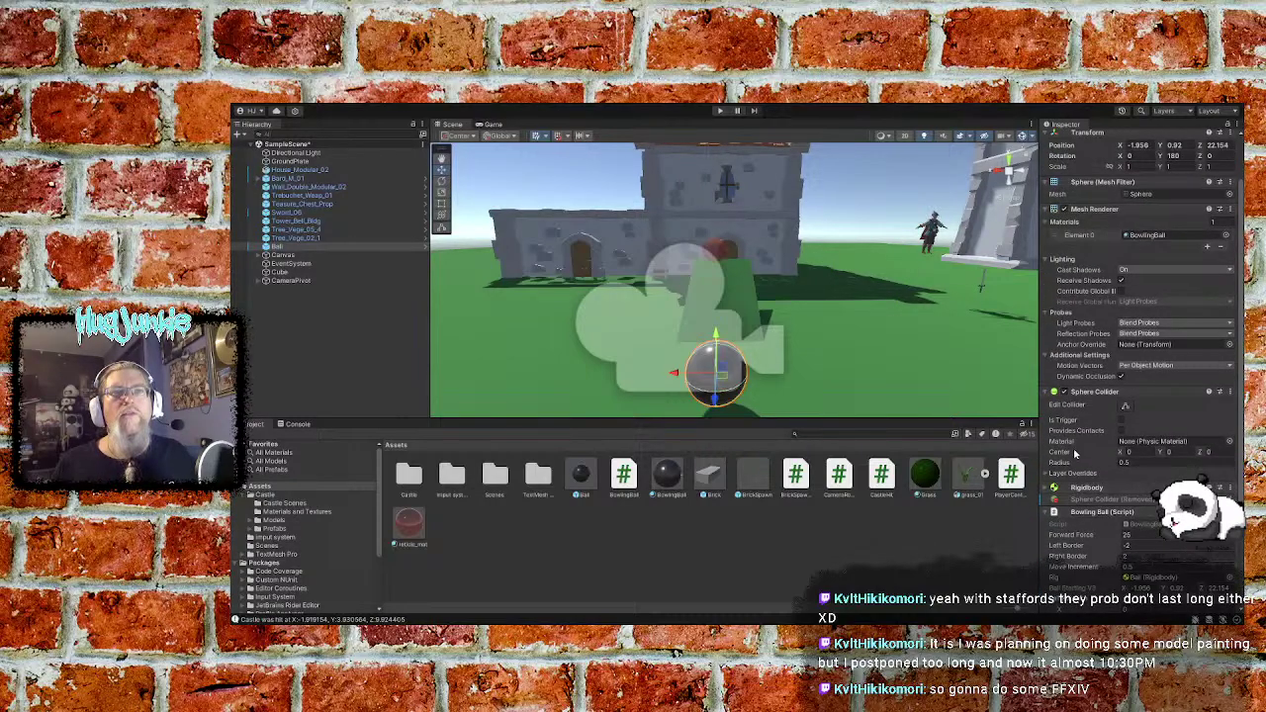
{"action": "scroll", "coordinate": [1077, 435], "scroll_direction": "up", "scroll_amount": 2}
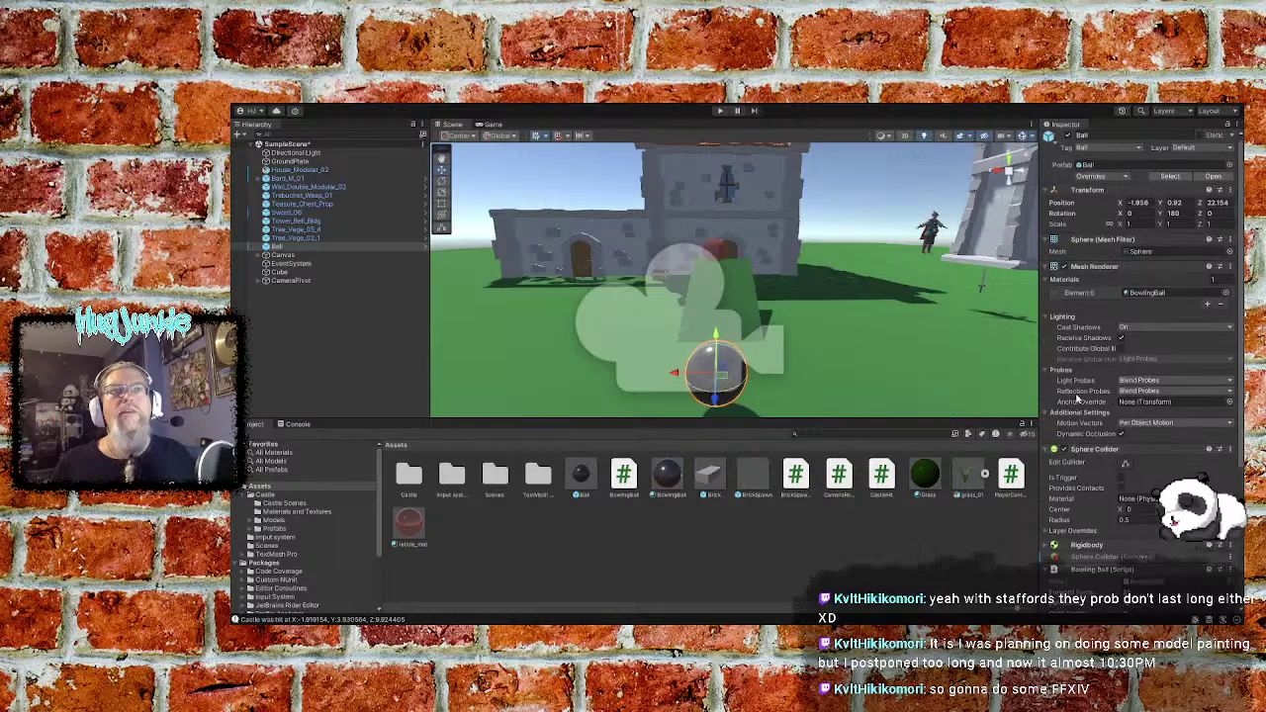
{"action": "scroll", "coordinate": [1078, 398], "scroll_direction": "down", "scroll_amount": 2}
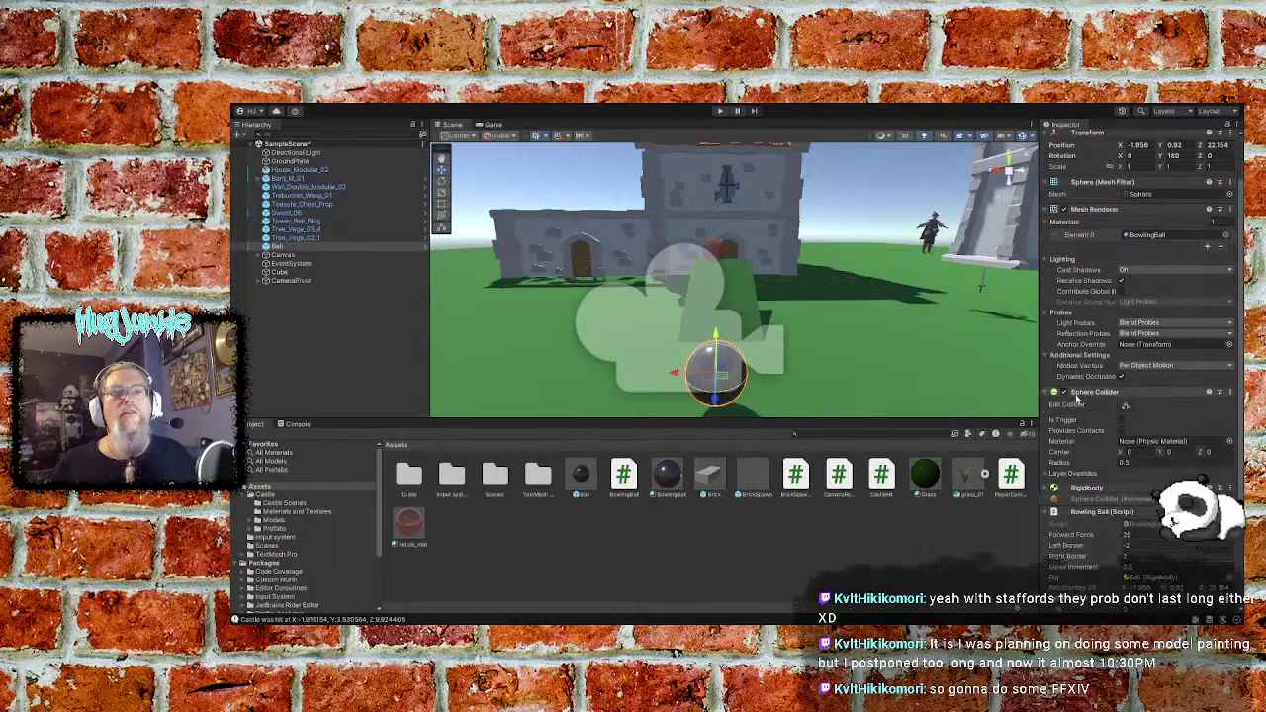
{"action": "left_click", "coordinate": [1048, 490]}
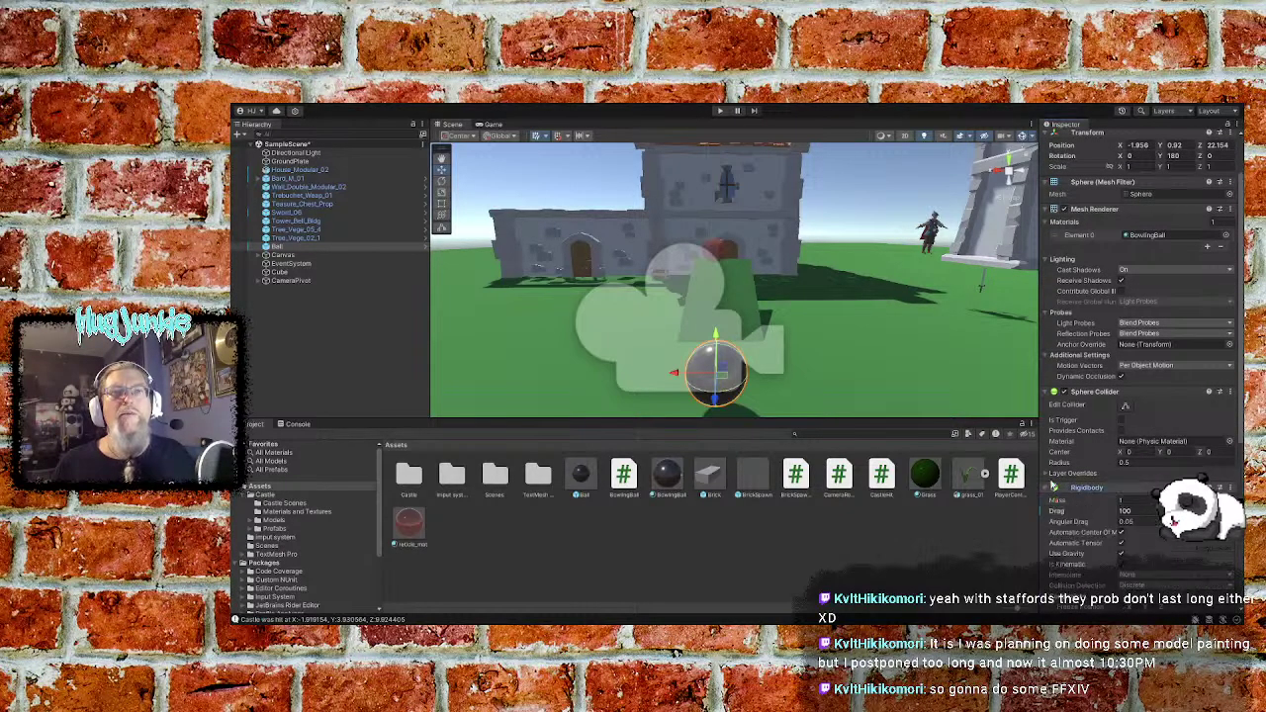
{"action": "scroll", "coordinate": [1071, 485], "scroll_direction": "down", "scroll_amount": 3}
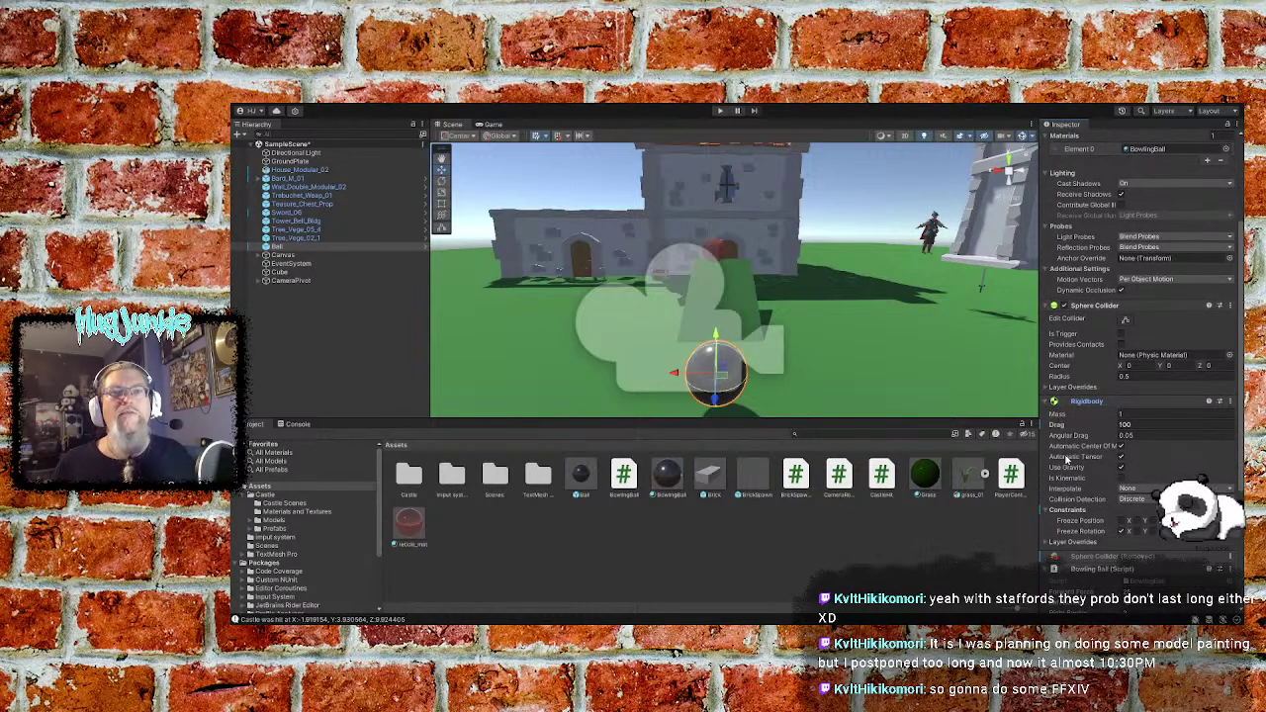
{"action": "left_click", "coordinate": [1135, 531]}
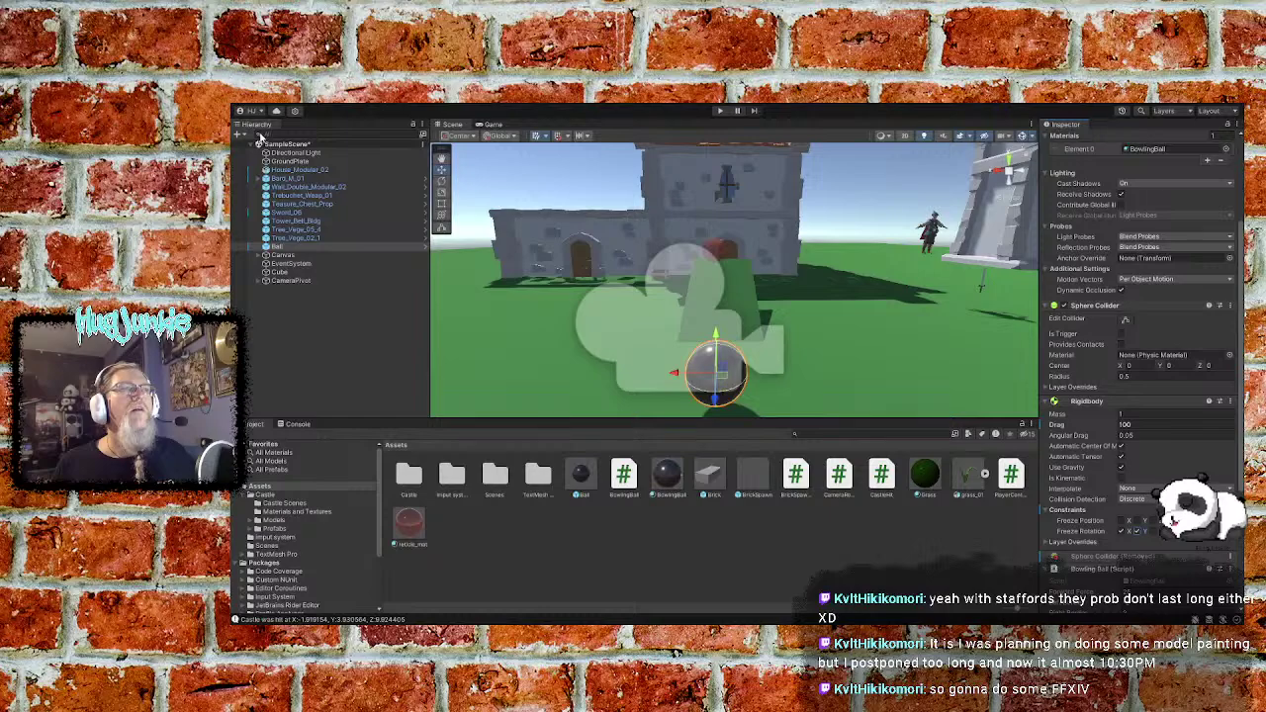
Run the game with the new rotation constraint, turn the aim left and bowl the ball at the castle
{"action": "left_click", "coordinate": [721, 111]}
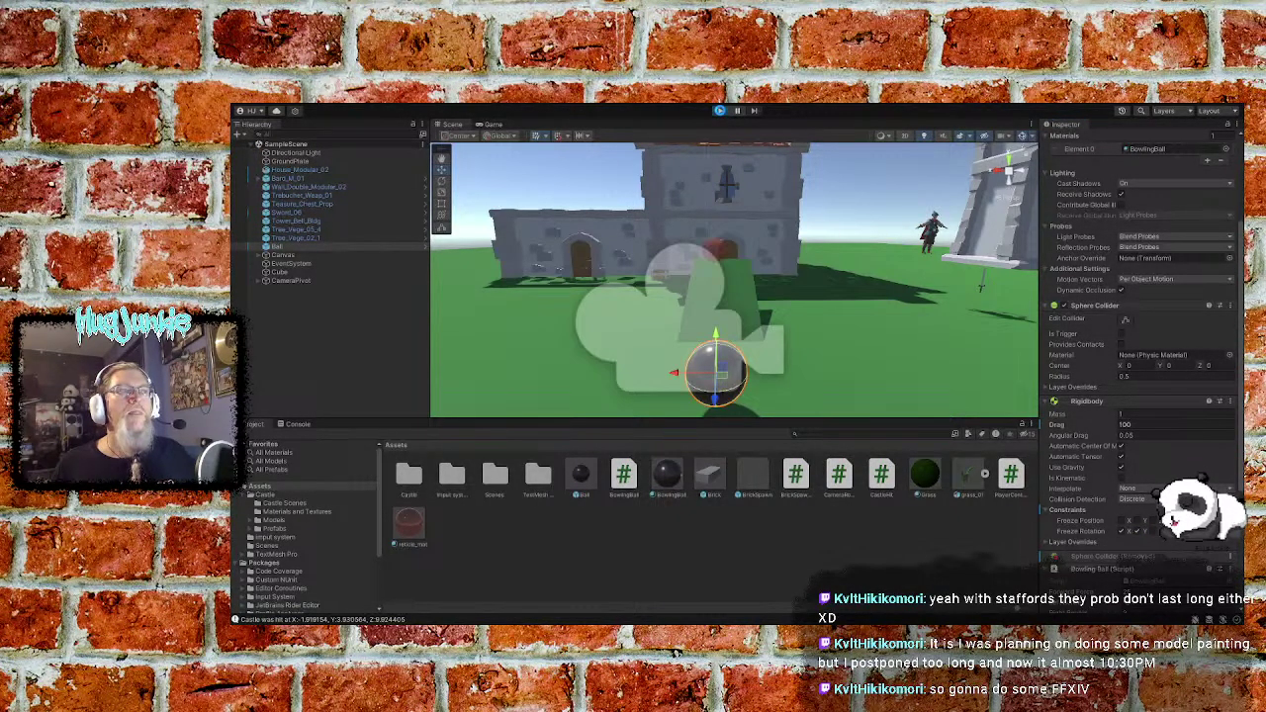
{"action": "left_click", "coordinate": [720, 111]}
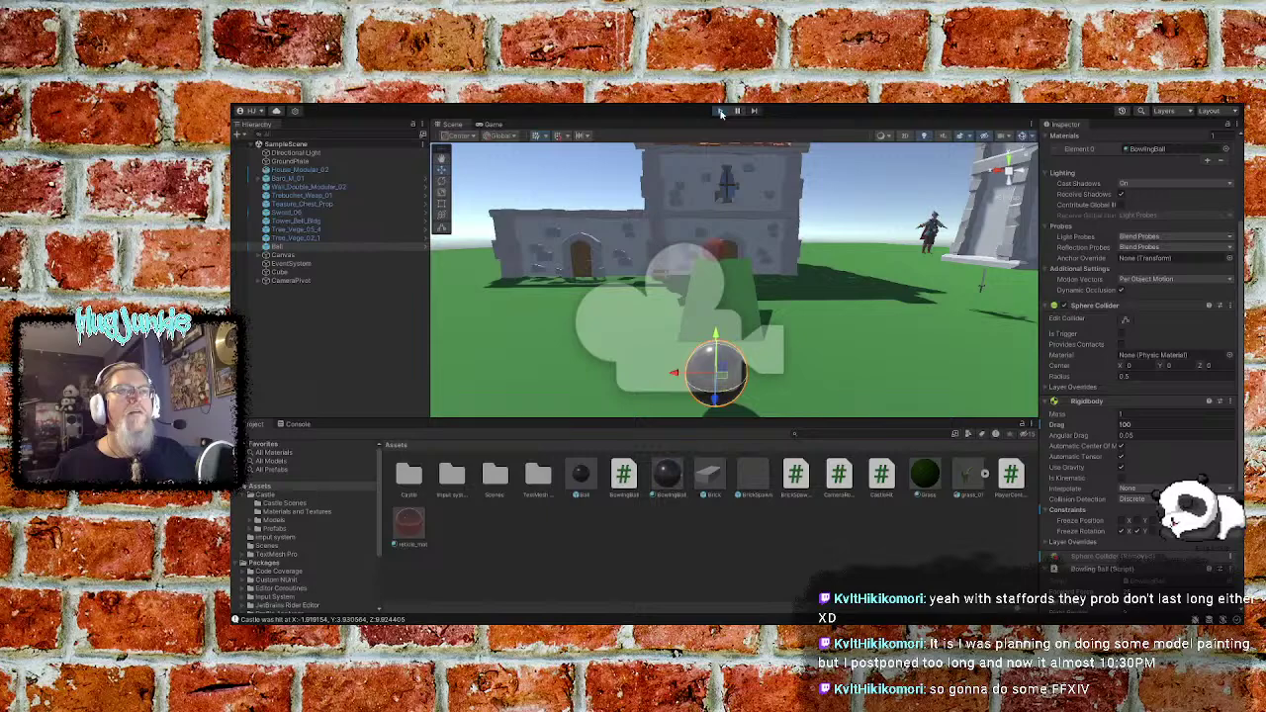
{"action": "left_click", "coordinate": [720, 110]}
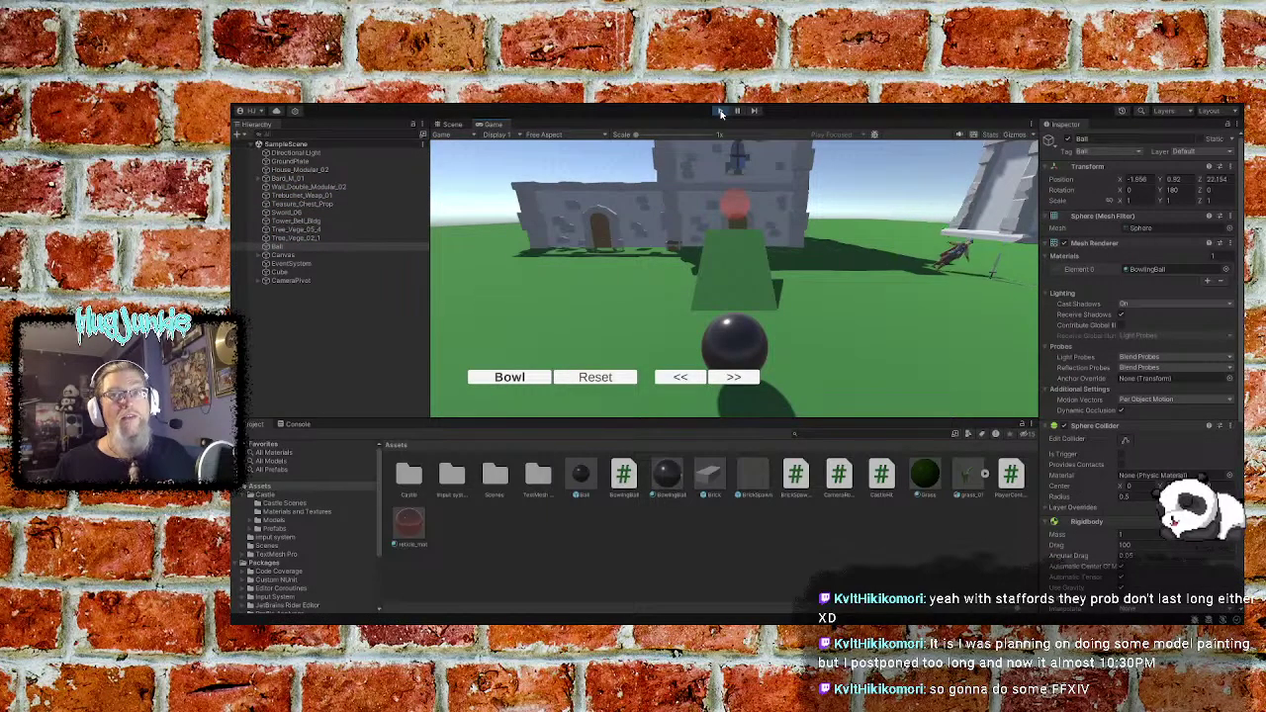
{"action": "left_click", "coordinate": [679, 378]}
{"action": "left_click", "coordinate": [679, 377]}
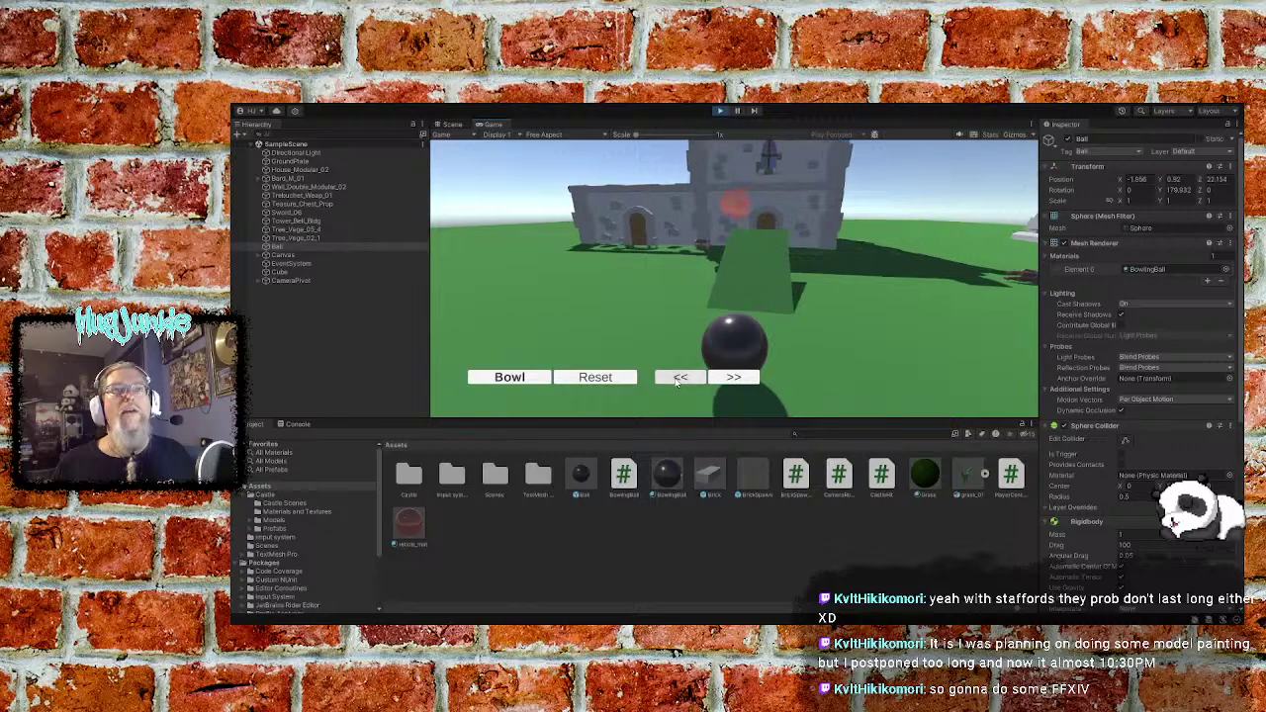
{"action": "left_click", "coordinate": [679, 378]}
{"action": "left_click", "coordinate": [679, 378]}
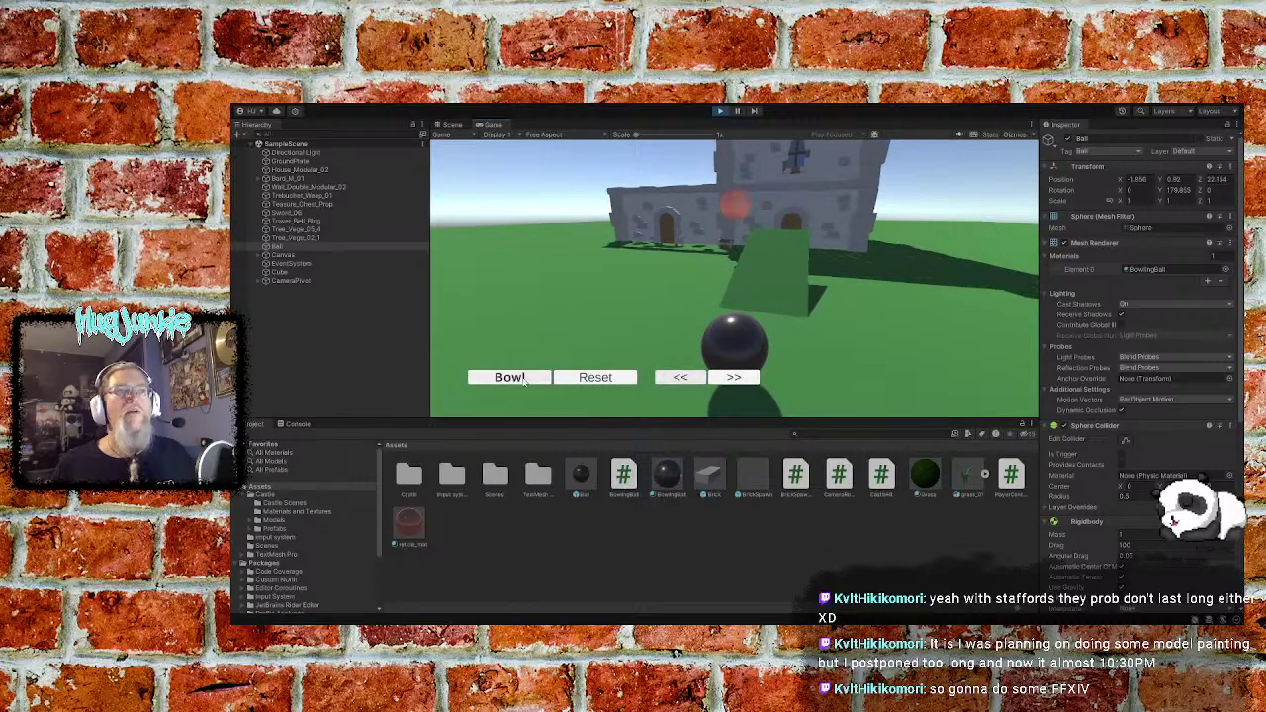
{"action": "left_click", "coordinate": [517, 381]}
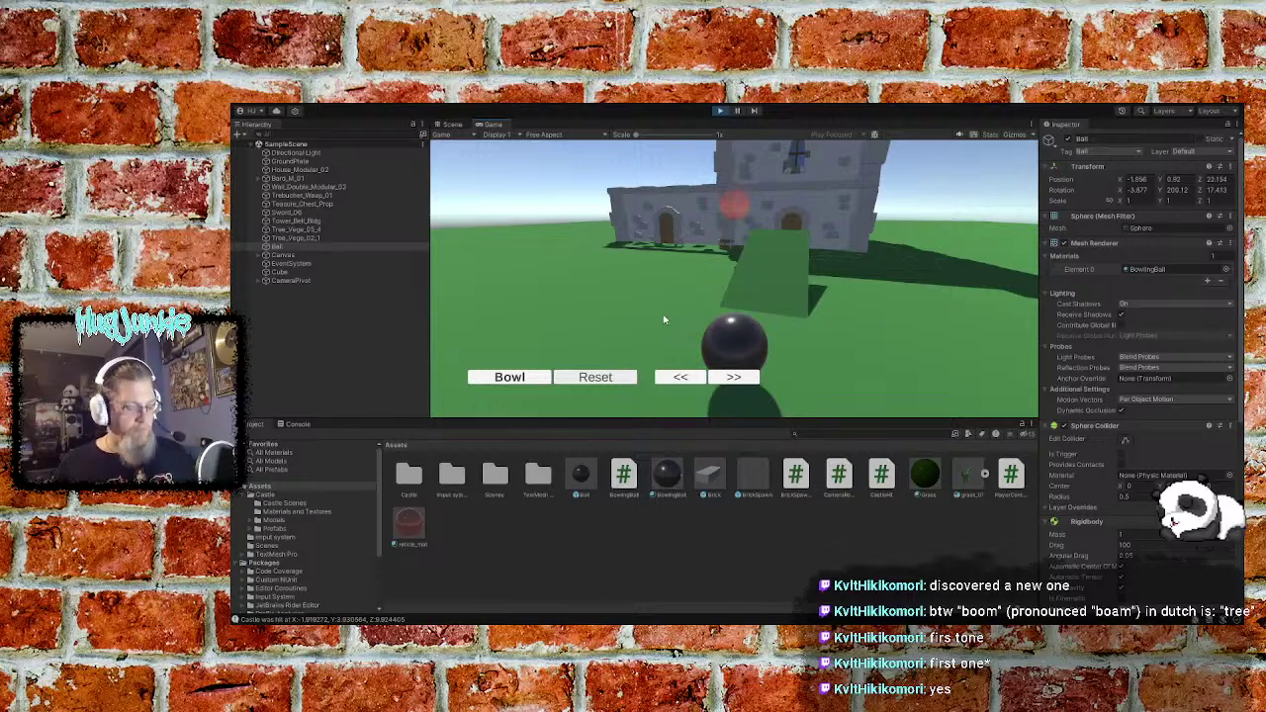
Bowl the ball two more times with the same aim, resetting it after each throw
{"action": "left_click", "coordinate": [524, 376]}
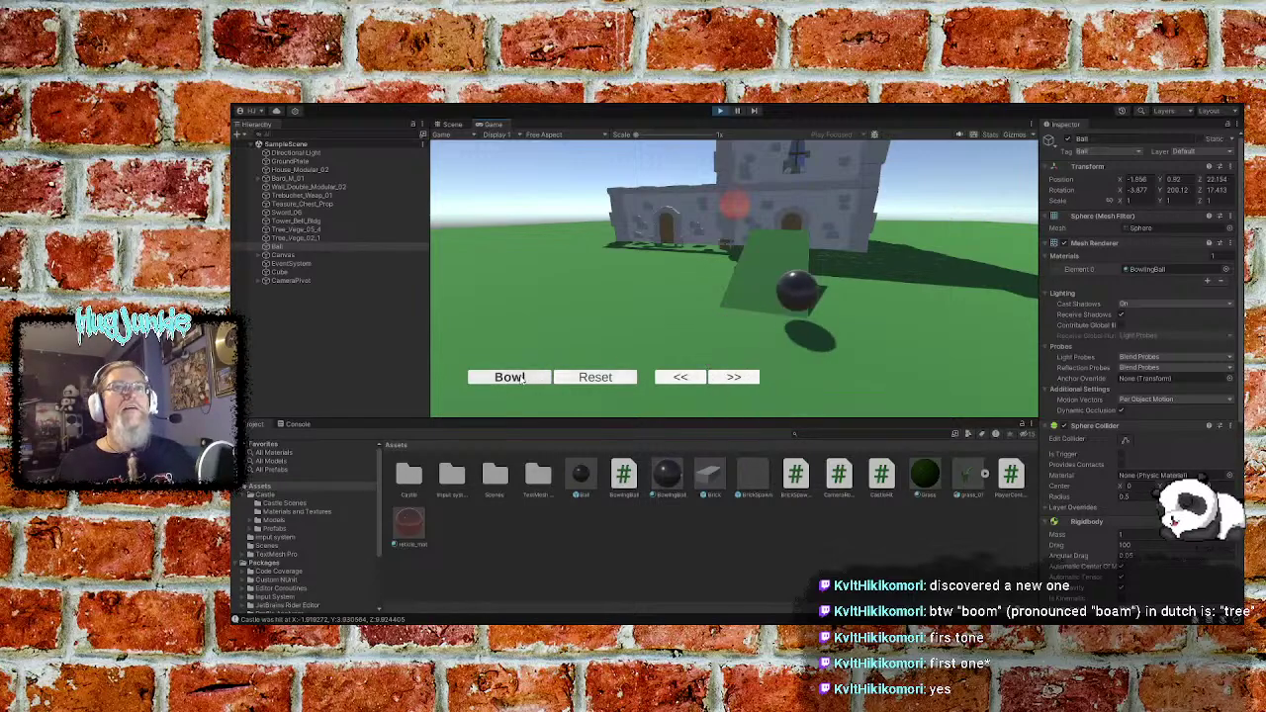
{"action": "left_click", "coordinate": [591, 377]}
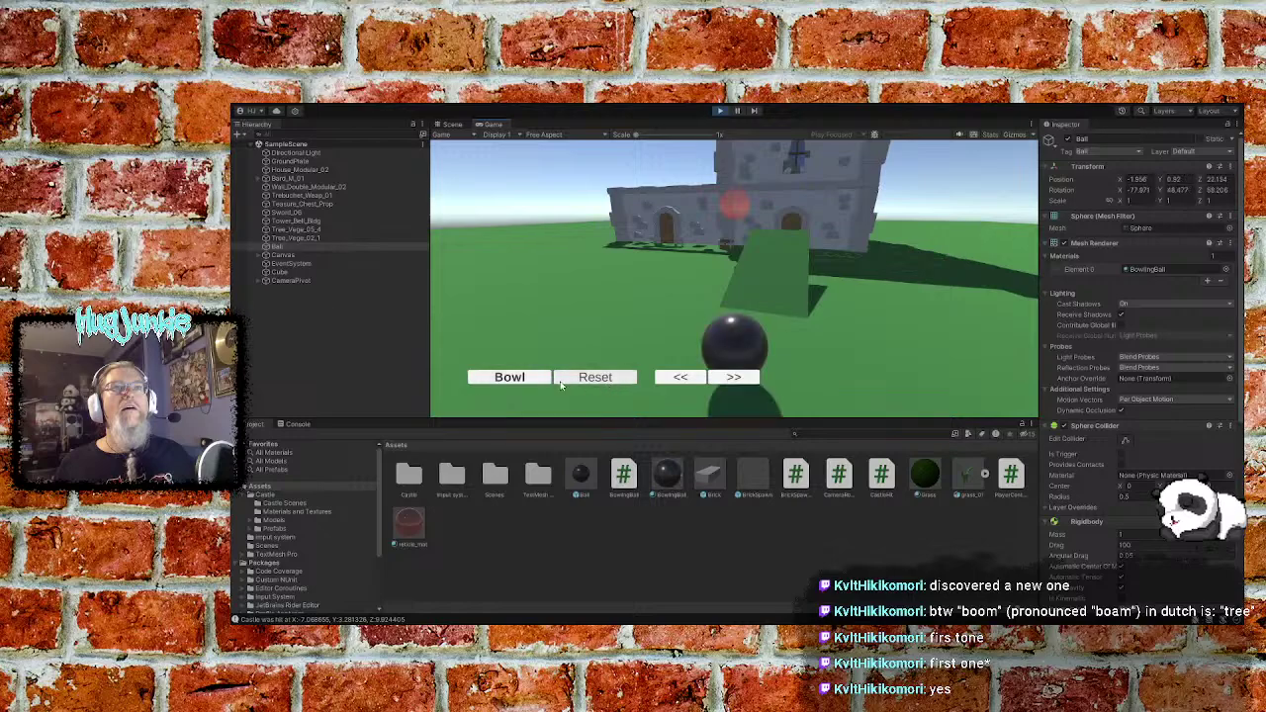
{"action": "left_click", "coordinate": [529, 379]}
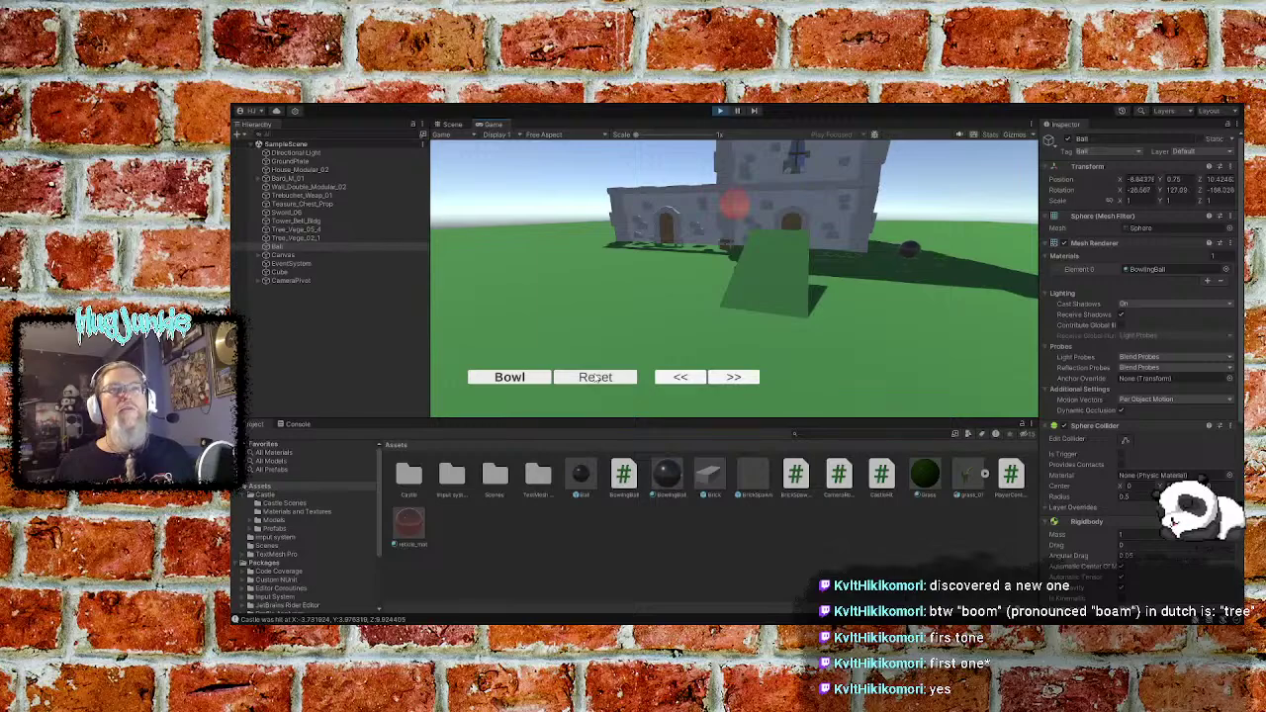
{"action": "left_click", "coordinate": [574, 378]}
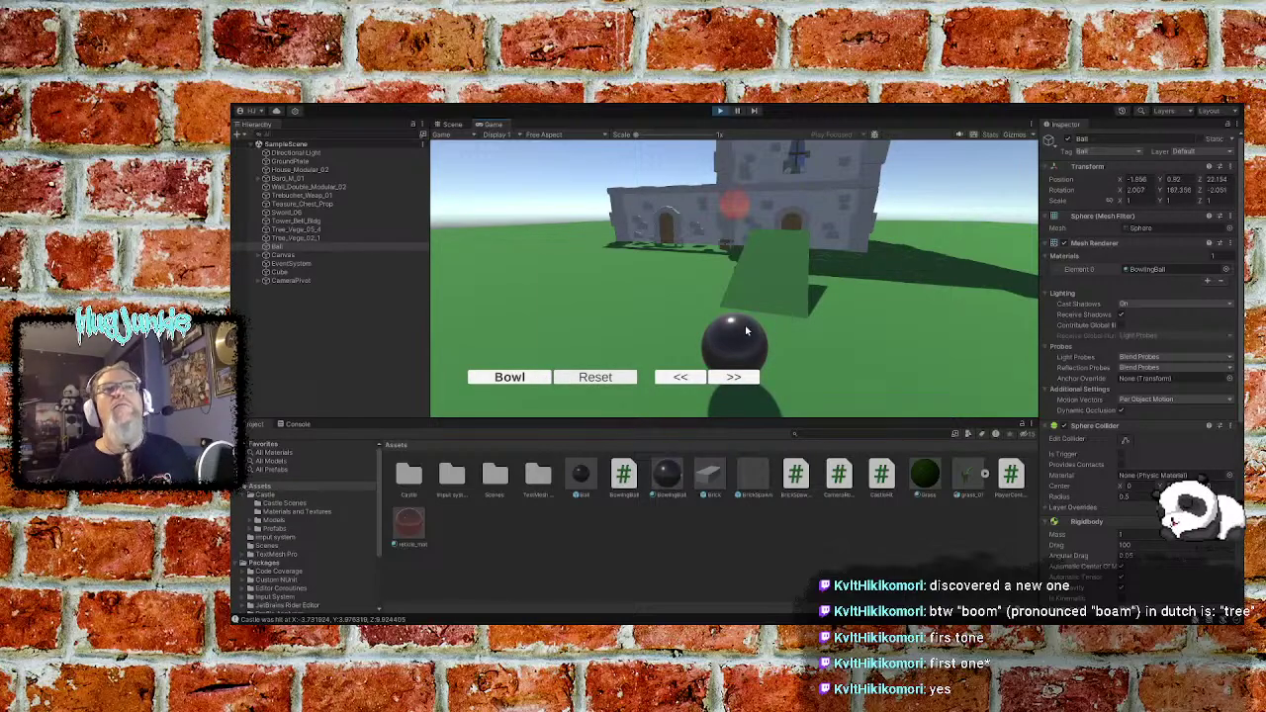
Make another test throw with the aim kept as is and reset the ball to its start
{"action": "left_click", "coordinate": [514, 379]}
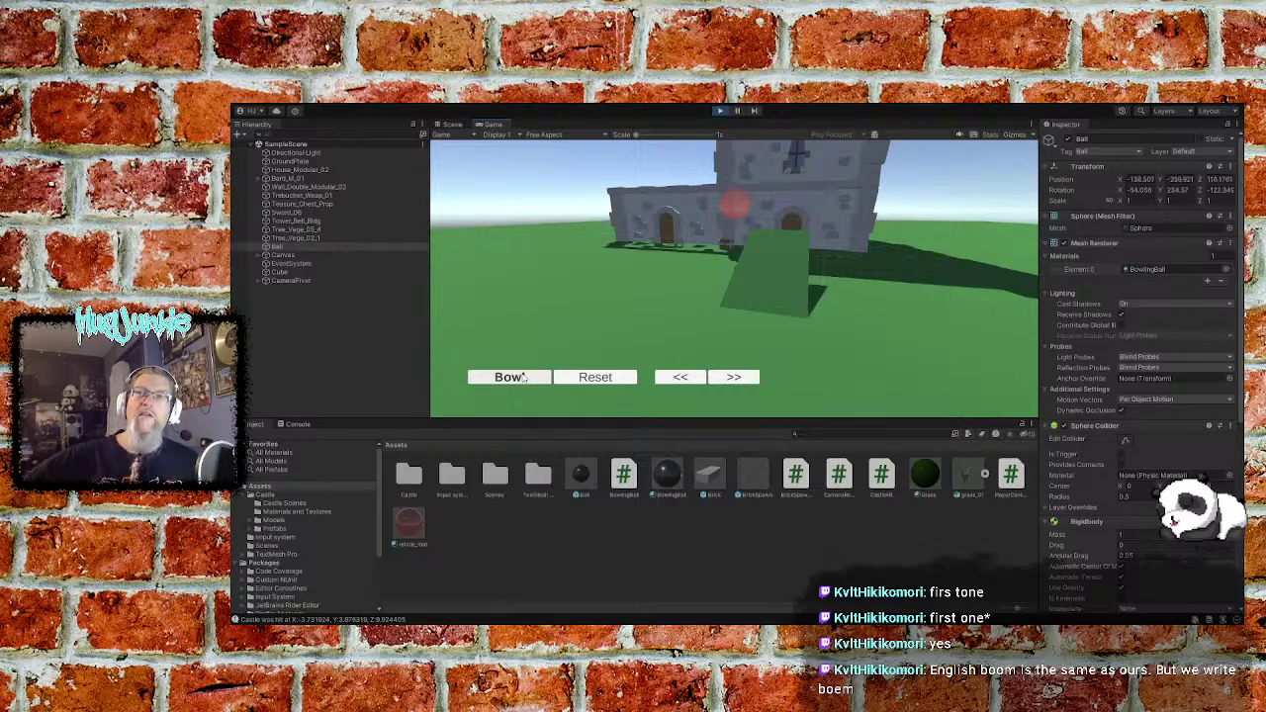
{"action": "left_click", "coordinate": [524, 378]}
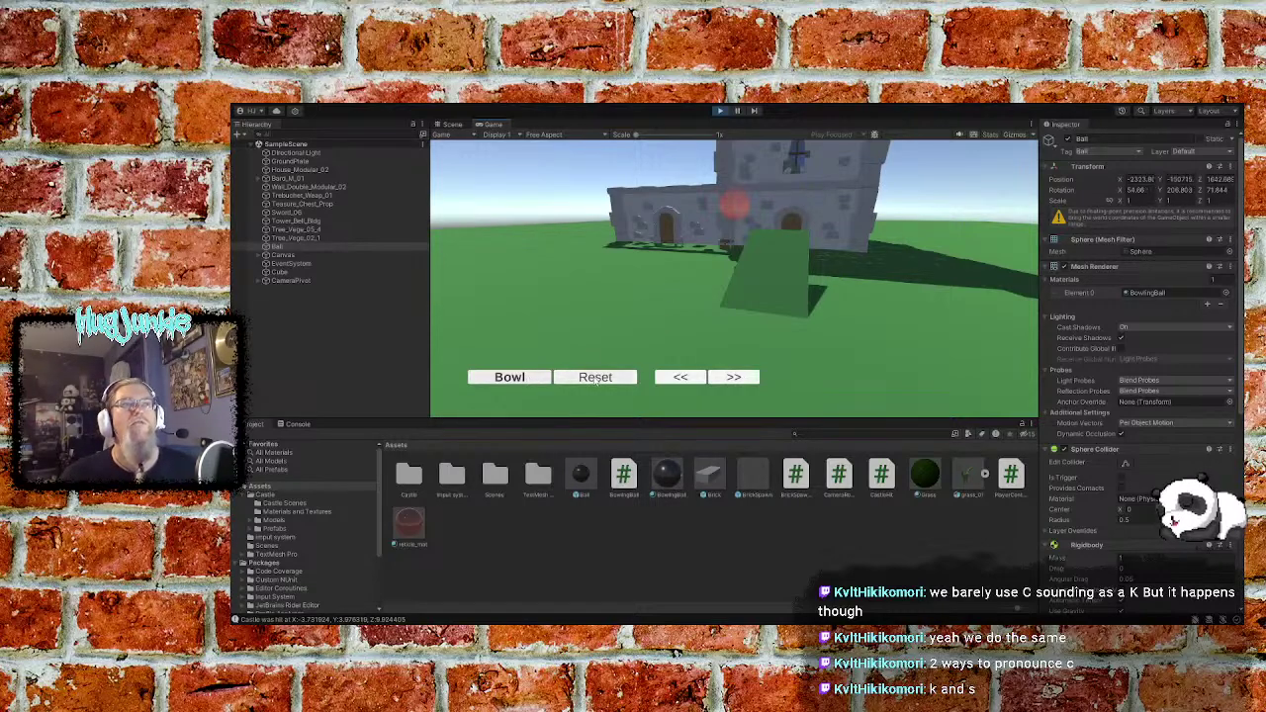
{"action": "left_click", "coordinate": [597, 381]}
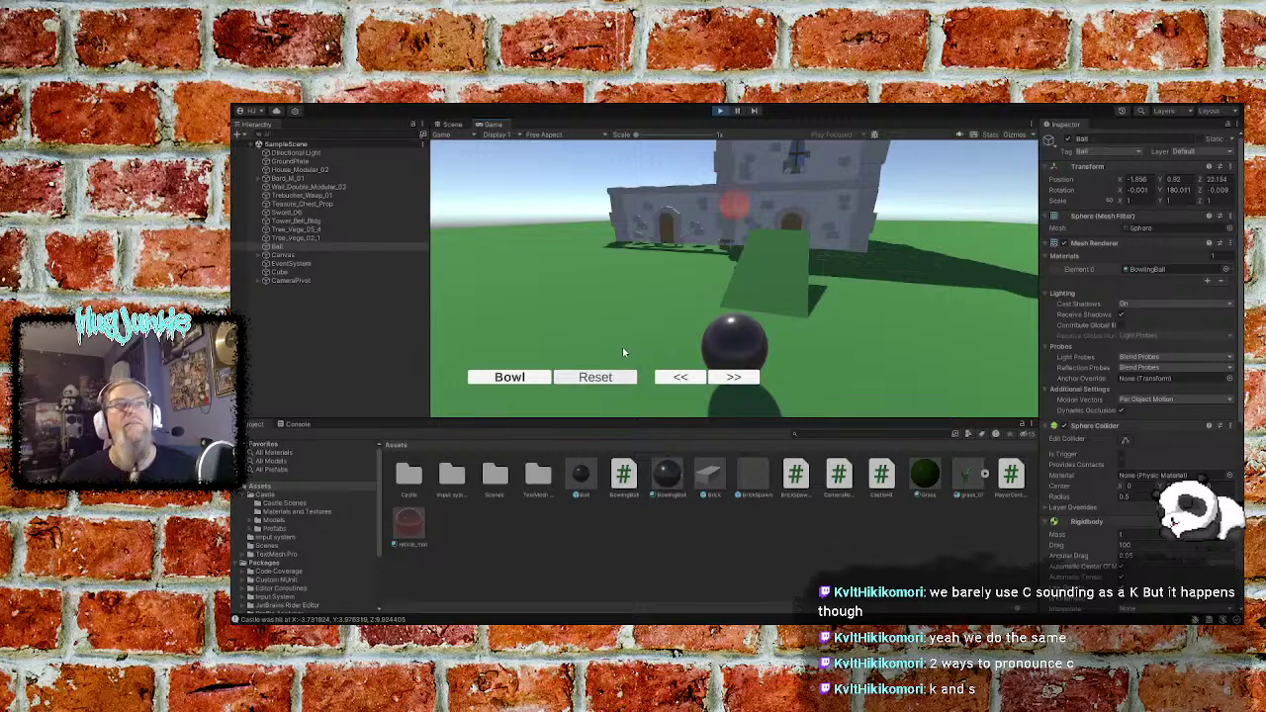
Reset the ball, stop the test run and freeze the Ball's Rigidbody rotation on the Z axis as well
{"action": "left_click", "coordinate": [597, 380]}
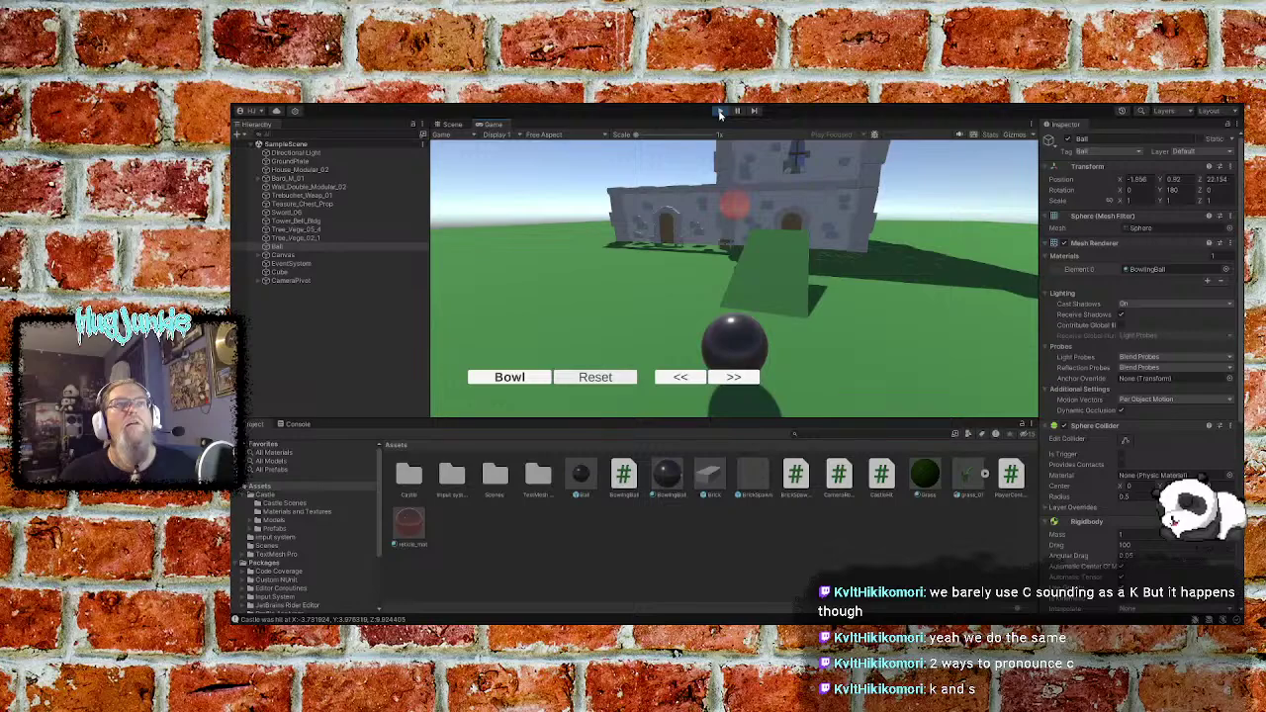
{"action": "left_click", "coordinate": [720, 113]}
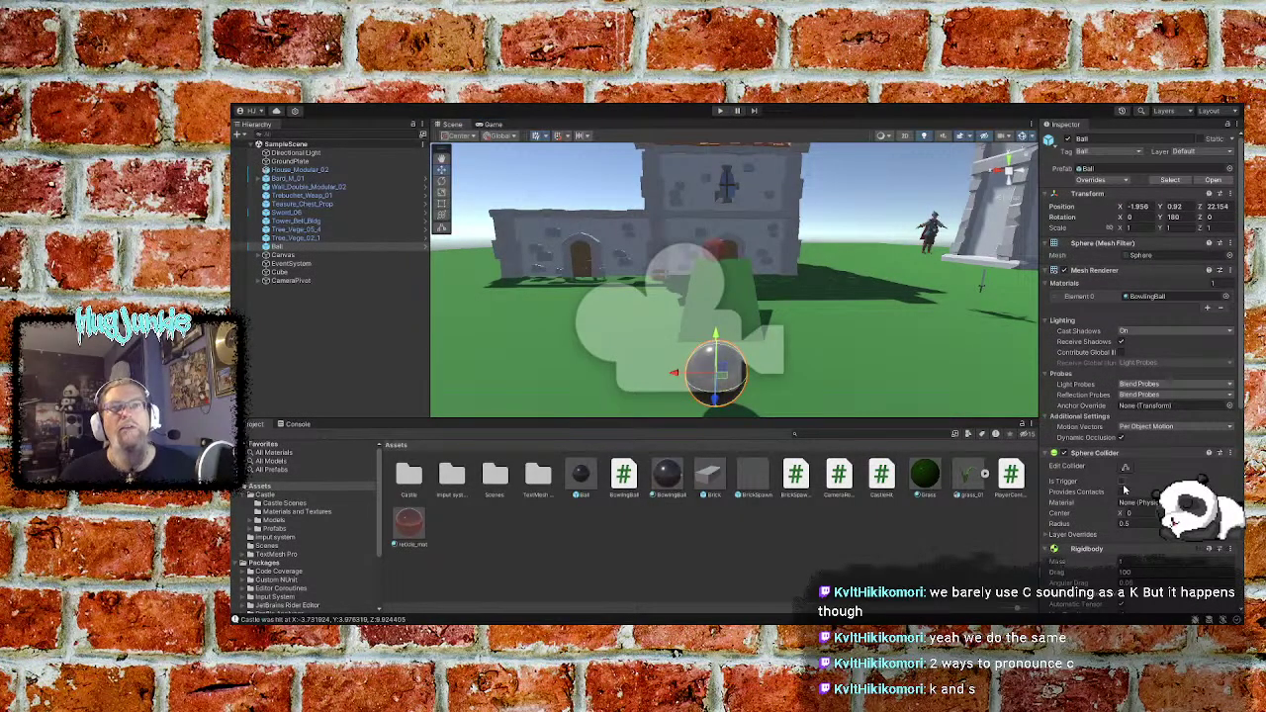
{"action": "scroll", "coordinate": [1076, 495], "scroll_direction": "down", "scroll_amount": 3}
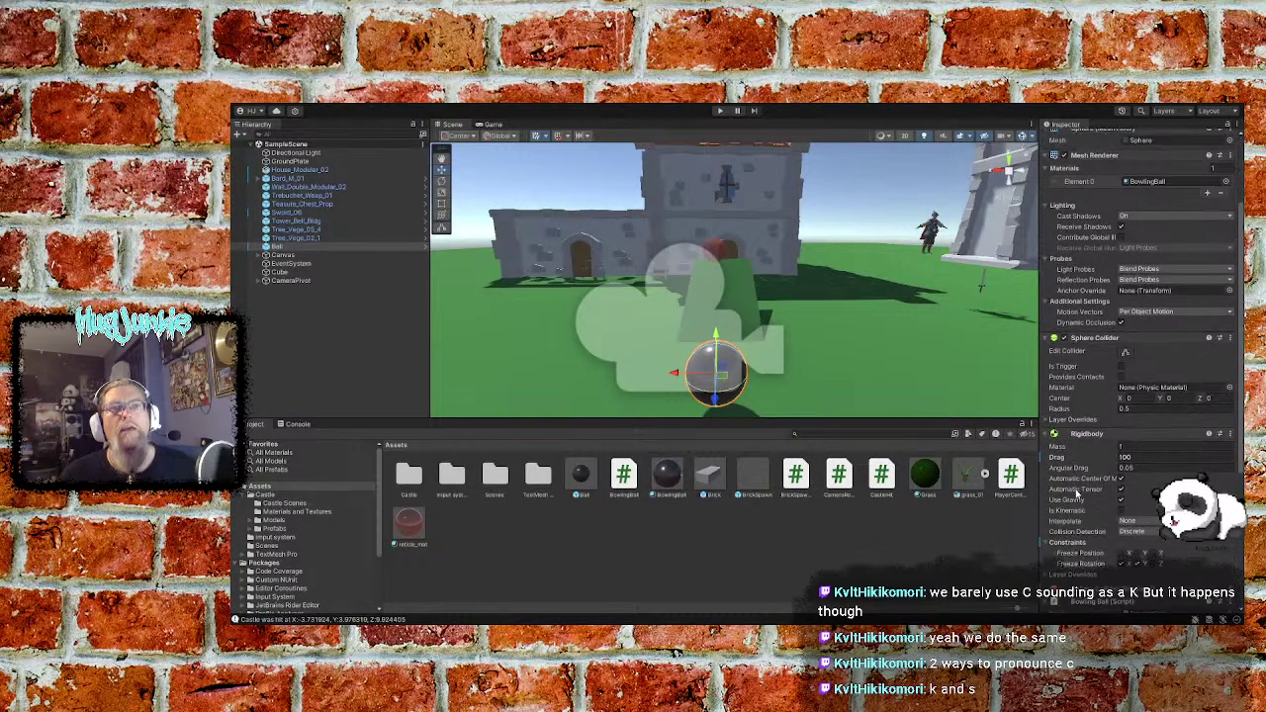
{"action": "scroll", "coordinate": [1073, 491], "scroll_direction": "down", "scroll_amount": 2}
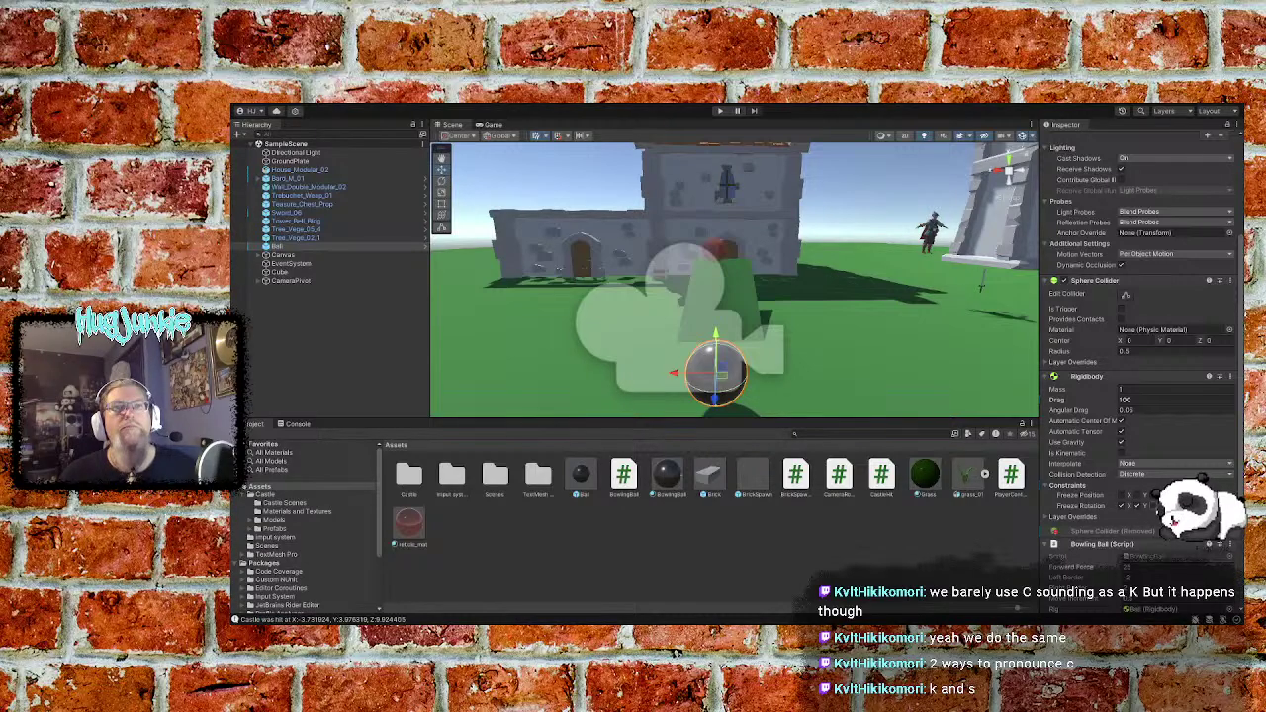
{"action": "left_click", "coordinate": [1153, 505]}
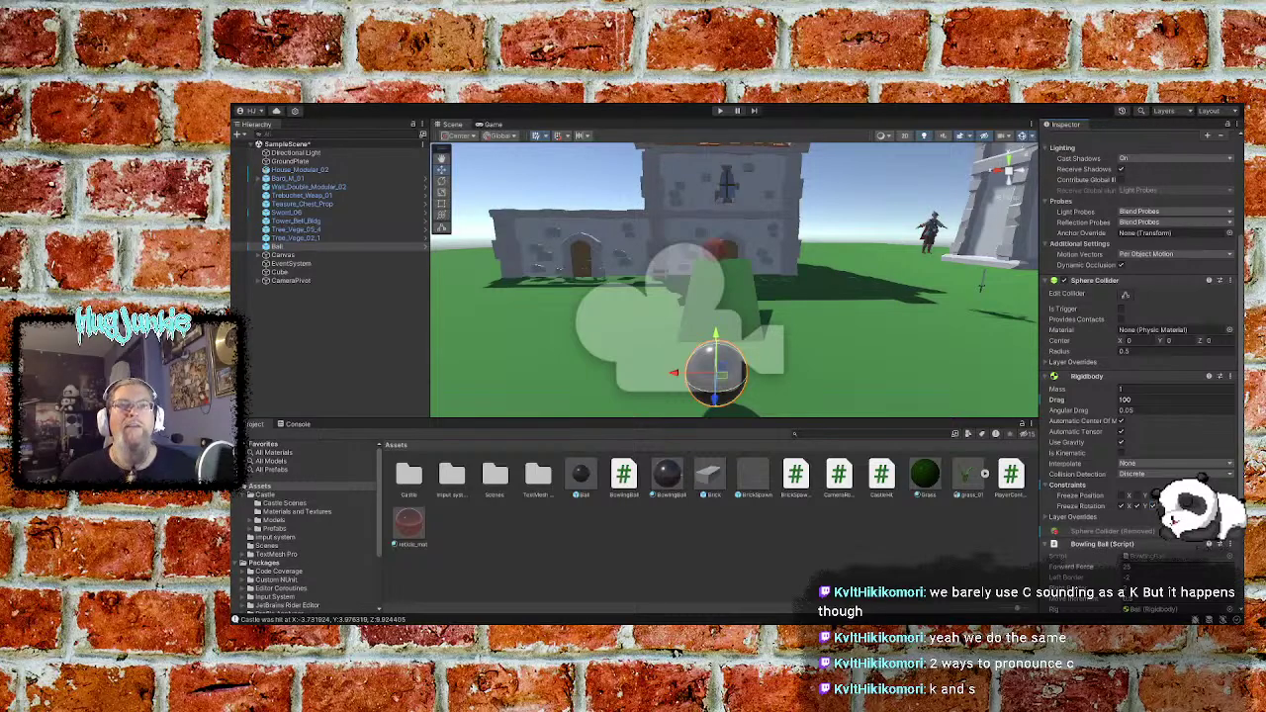
Switch to Visual Studio and place the cursor at the end of the FreezeRotationX line in ResetBallLocation of BowlingBall.cs
{"action": "key", "text": "alt+Tab"}
{"action": "scroll", "coordinate": [569, 240], "scroll_direction": "up", "scroll_amount": 5}
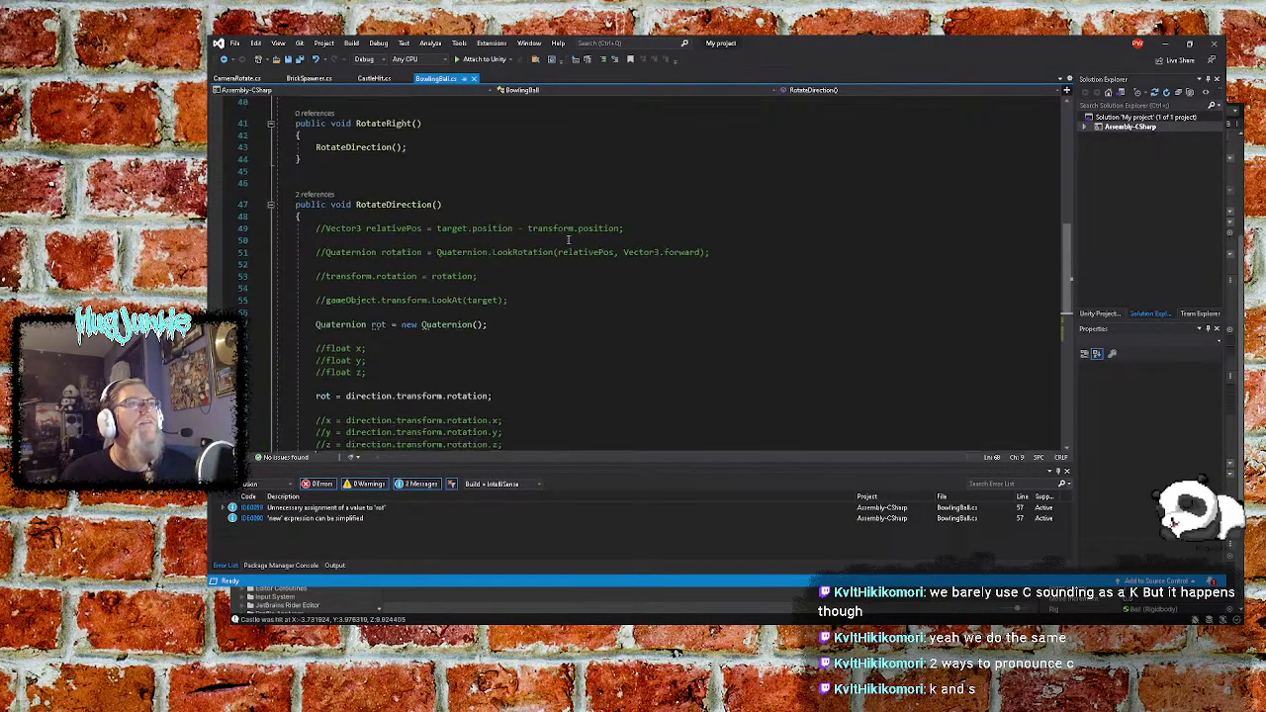
{"action": "scroll", "coordinate": [569, 239], "scroll_direction": "up", "scroll_amount": 8}
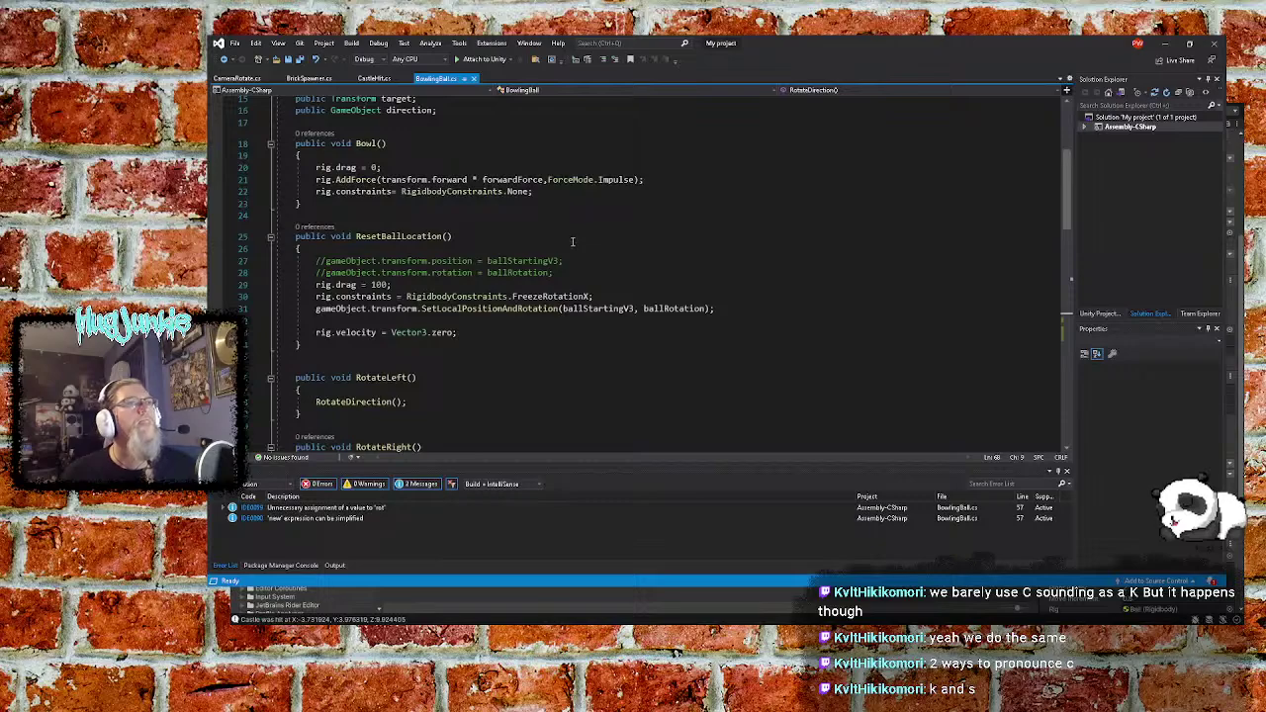
{"action": "scroll", "coordinate": [572, 240], "scroll_direction": "up", "scroll_amount": 2}
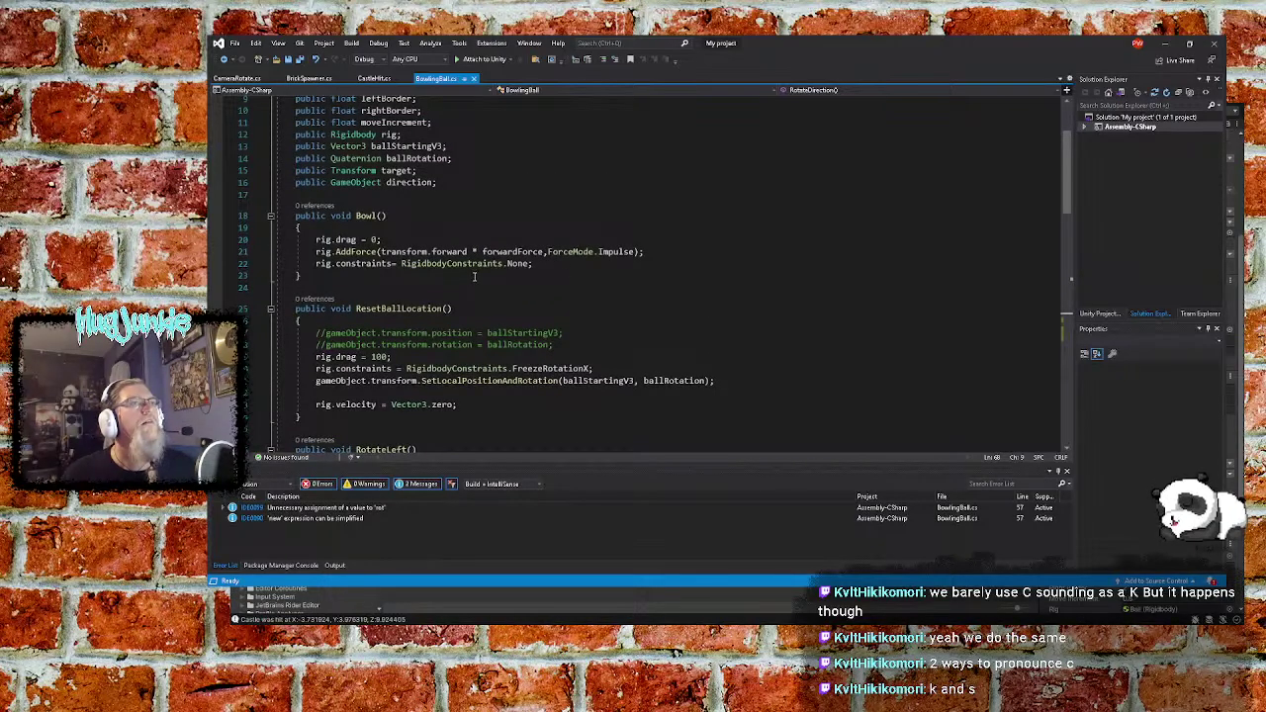
{"action": "scroll", "coordinate": [473, 276], "scroll_direction": "down", "scroll_amount": 1}
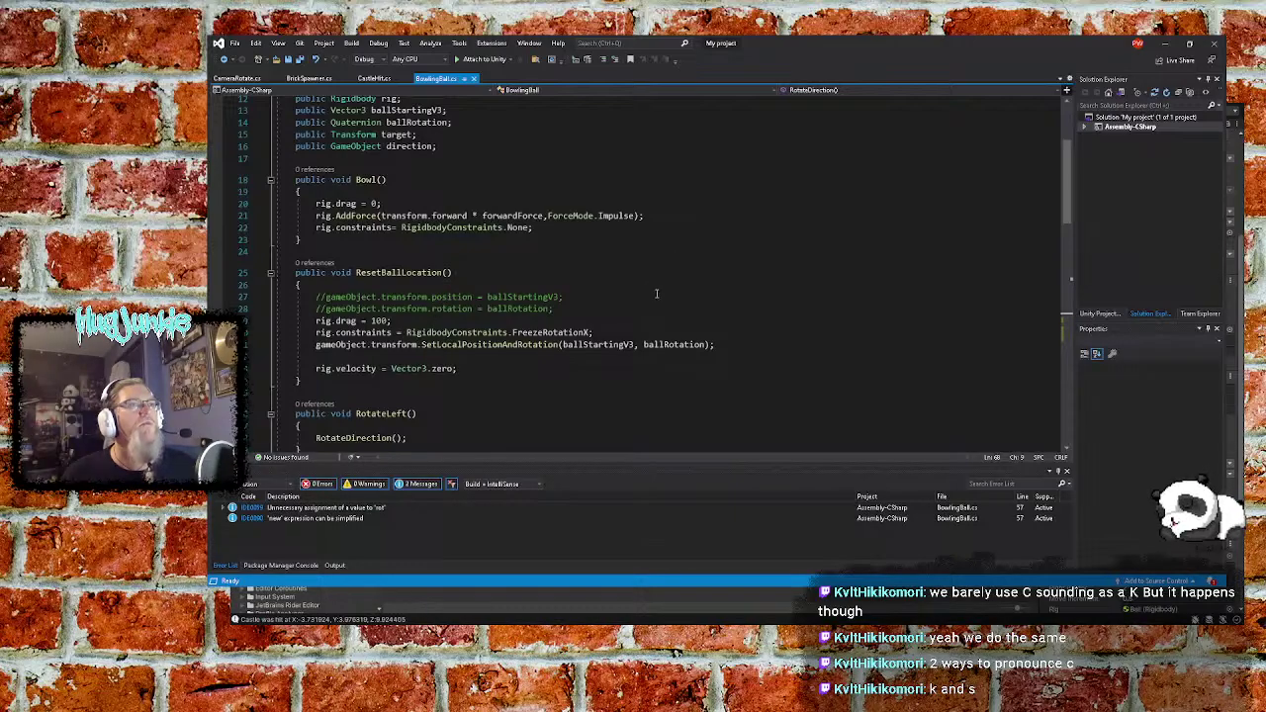
{"action": "left_click", "coordinate": [619, 334]}
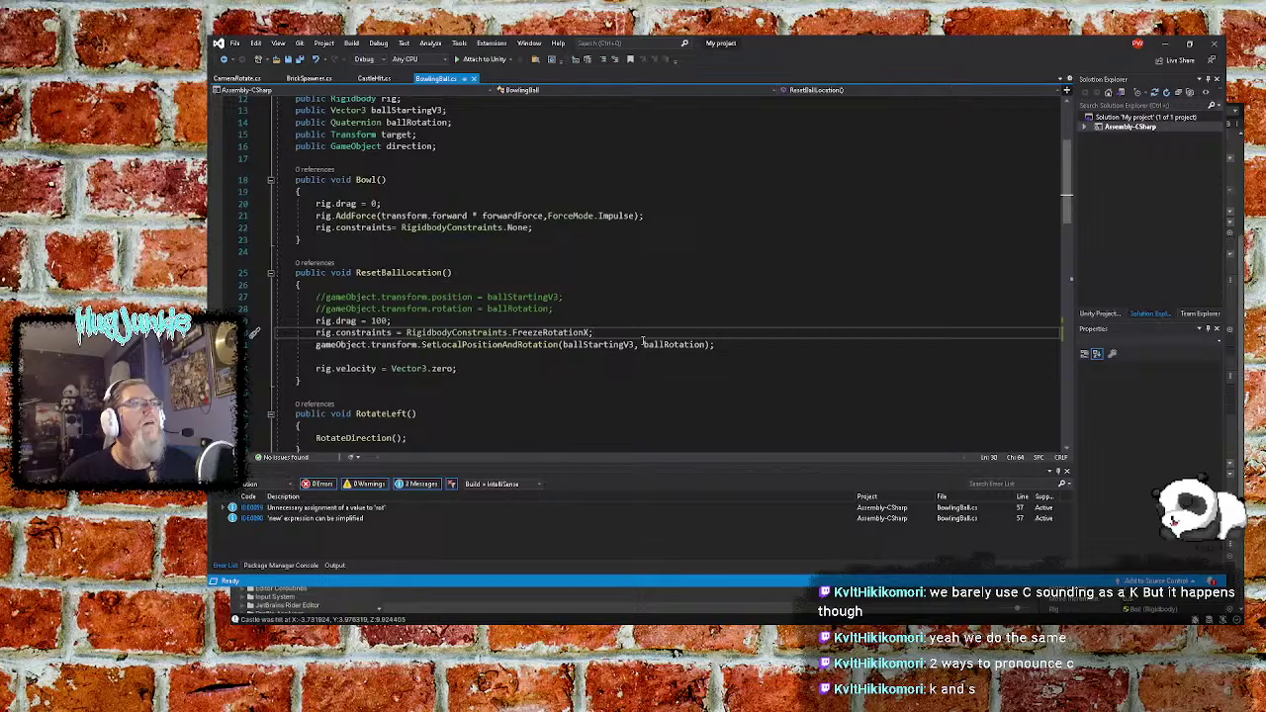
Copy the whole rig.constraints = RigidbodyConstraints.FreezeRotationX statement in ResetBallLocation
{"action": "key", "text": "Left"}
{"action": "key", "text": "ctrl+w"}
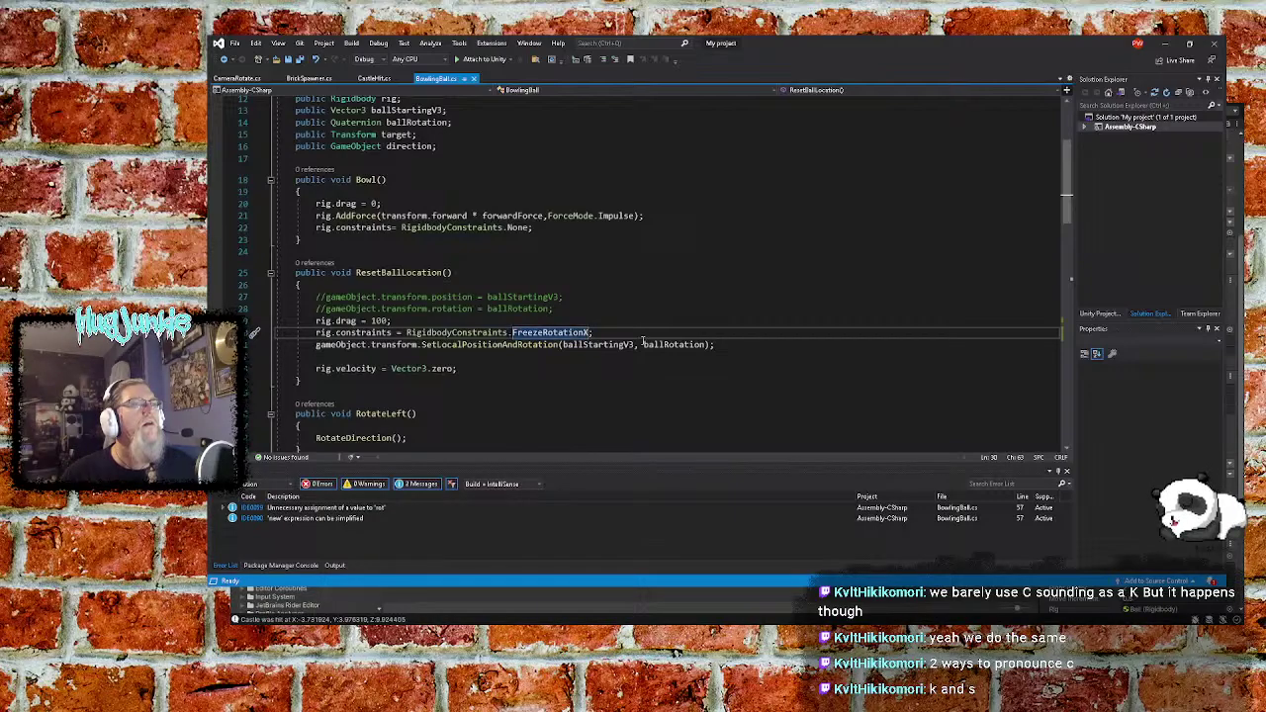
{"action": "key", "text": "ctrl+Left"}
{"action": "key", "text": "ctrl+Left"}
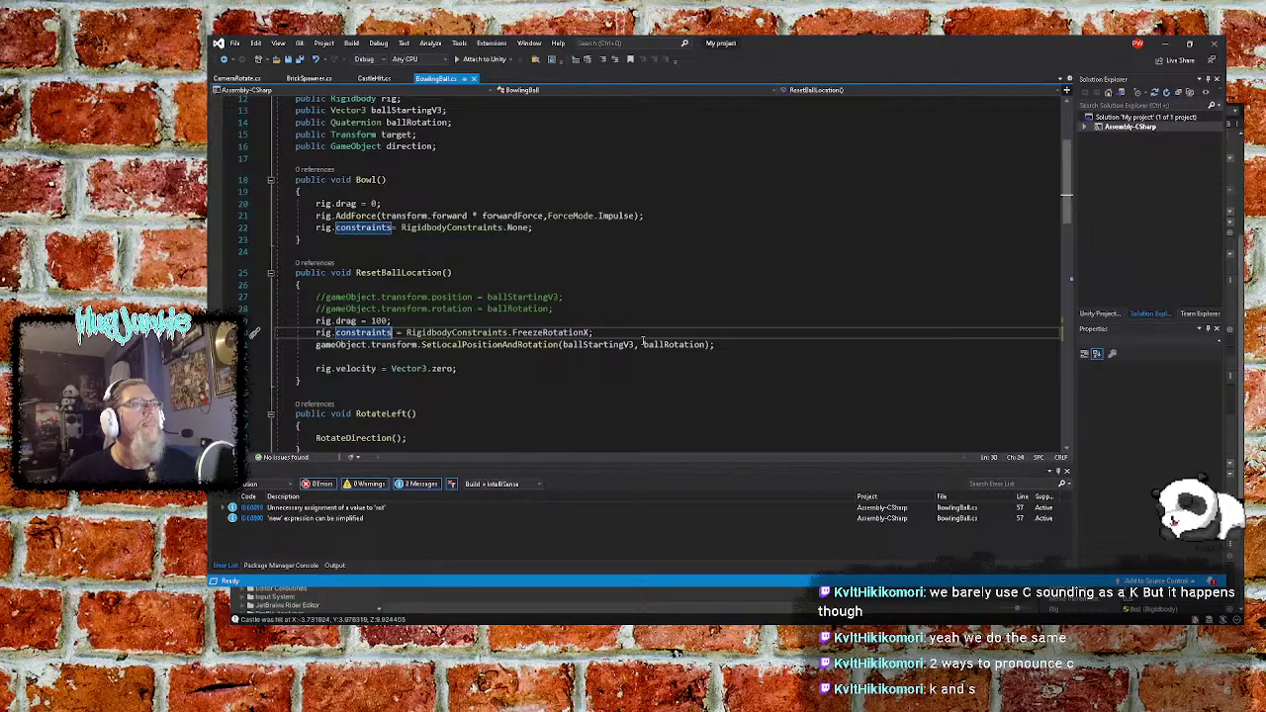
{"action": "key", "text": "Right"}
{"action": "key", "text": "Right"}
{"action": "key", "text": "Right"}
{"action": "key", "text": "Right"}
{"action": "key", "text": "Right"}
{"action": "key", "text": "Right"}
{"action": "key", "text": "Right"}
{"action": "key", "text": "Right"}
{"action": "key", "text": "Right"}
{"action": "key", "text": "Right"}
{"action": "key", "text": "Right"}
{"action": "key", "text": "Right"}
{"action": "key", "text": "Right"}
{"action": "key", "text": "Right"}
{"action": "key", "text": "Right"}
{"action": "key", "text": "Right"}
{"action": "key", "text": "Right"}
{"action": "key", "text": "Right"}
{"action": "key", "text": "Right"}
{"action": "key", "text": "Right"}
{"action": "key", "text": "Right"}
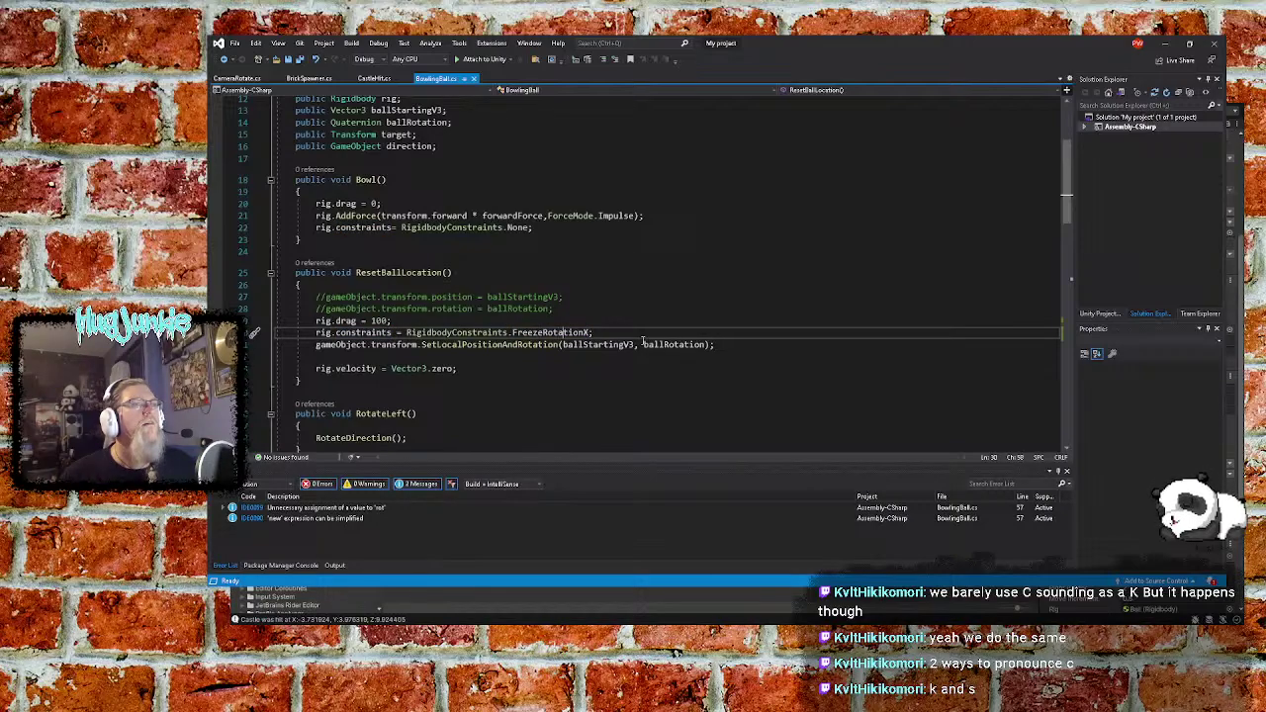
{"action": "key", "text": "shift+Left"}
{"action": "key", "text": "shift+Left"}
{"action": "key", "text": "shift+Left"}
{"action": "key", "text": "shift+Left"}
{"action": "key", "text": "shift+Left"}
{"action": "key", "text": "shift+Left"}
{"action": "key", "text": "shift+Left"}
{"action": "key", "text": "shift+Left"}
{"action": "key", "text": "shift+Left"}
{"action": "key", "text": "shift+Left"}
{"action": "key", "text": "shift+Left"}
{"action": "key", "text": "shift+Left"}
{"action": "key", "text": "shift+Left"}
{"action": "key", "text": "shift+Left"}
{"action": "key", "text": "shift+Left"}
{"action": "key", "text": "shift+Left"}
{"action": "key", "text": "shift+Left"}
{"action": "key", "text": "shift+Left"}
{"action": "key", "text": "shift+Left"}
{"action": "key", "text": "shift+Left"}
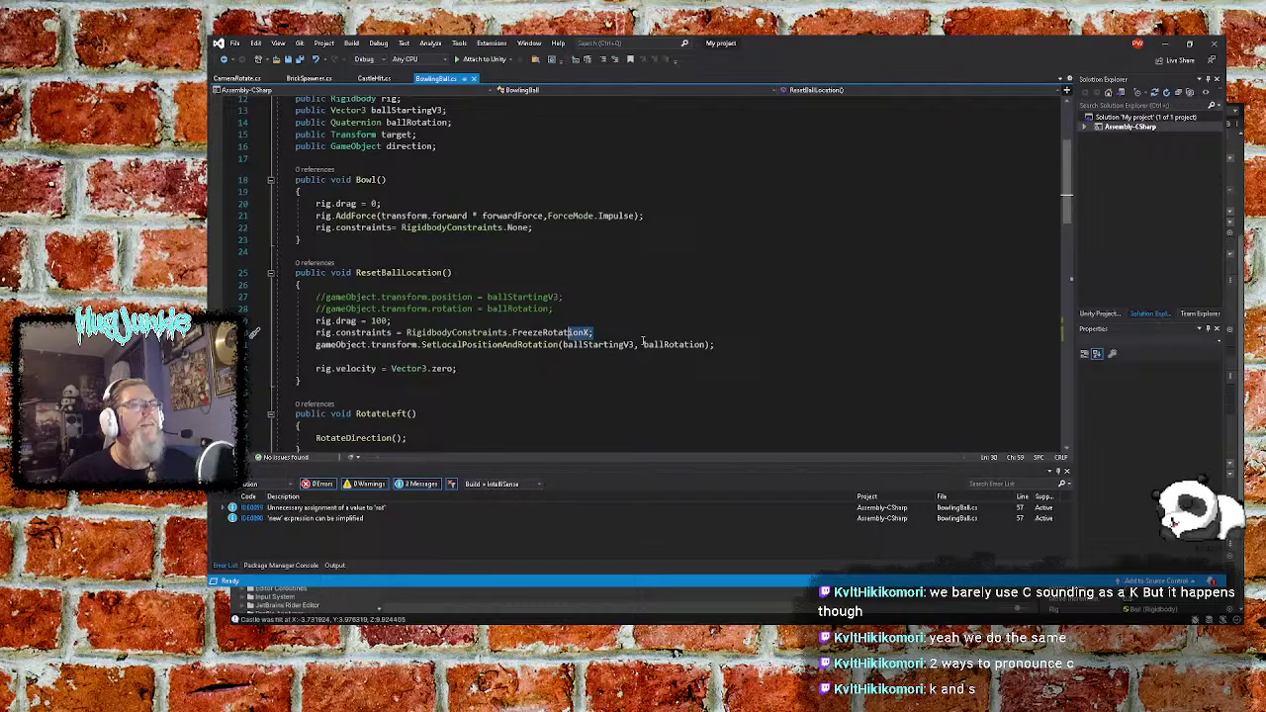
{"action": "key", "text": "shift+Left"}
{"action": "key", "text": "shift+Left"}
{"action": "key", "text": "shift+Left"}
{"action": "key", "text": "shift+Left"}
{"action": "key", "text": "shift+Left"}
{"action": "key", "text": "shift+Left"}
{"action": "key", "text": "shift+Left"}
{"action": "key", "text": "shift+Left"}
{"action": "key", "text": "shift+Left"}
{"action": "key", "text": "shift+Left"}
{"action": "key", "text": "shift+Left"}
{"action": "key", "text": "shift+Left"}
{"action": "key", "text": "shift+Left"}
{"action": "key", "text": "shift+Left"}
{"action": "key", "text": "shift+Left"}
{"action": "key", "text": "shift+Left"}
{"action": "key", "text": "shift+Left"}
{"action": "key", "text": "shift+Left"}
{"action": "key", "text": "shift+Left"}
{"action": "key", "text": "shift+Left"}
{"action": "key", "text": "ctrl+c"}
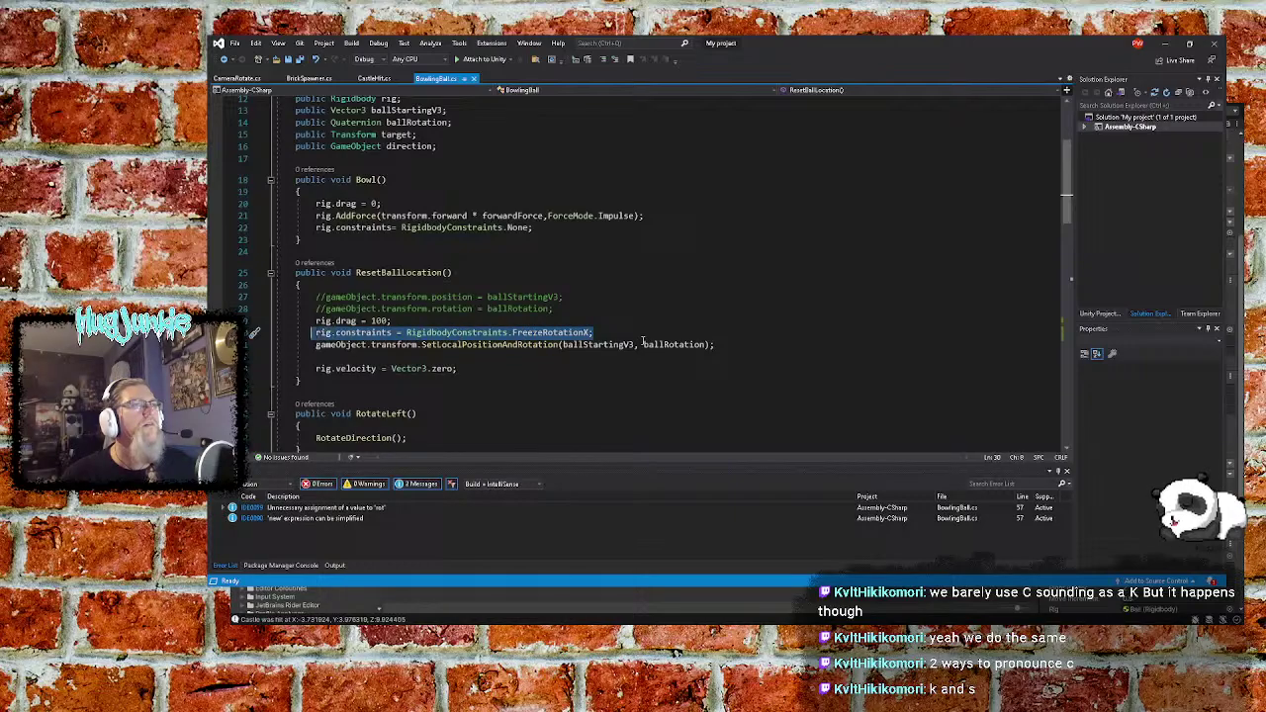
Add a copy of the constraint line directly below it, change its value to FreezeRotationY and save all scripts
{"action": "key", "text": "Right"}
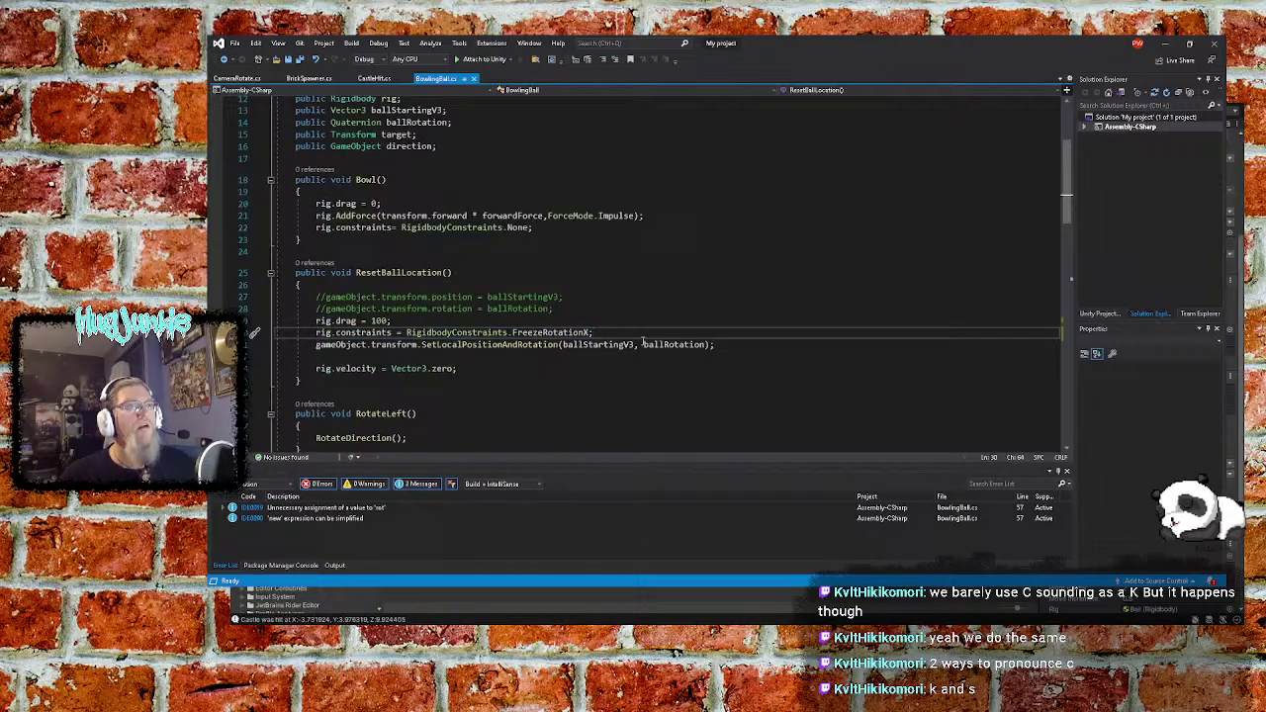
{"action": "key", "text": "Return"}
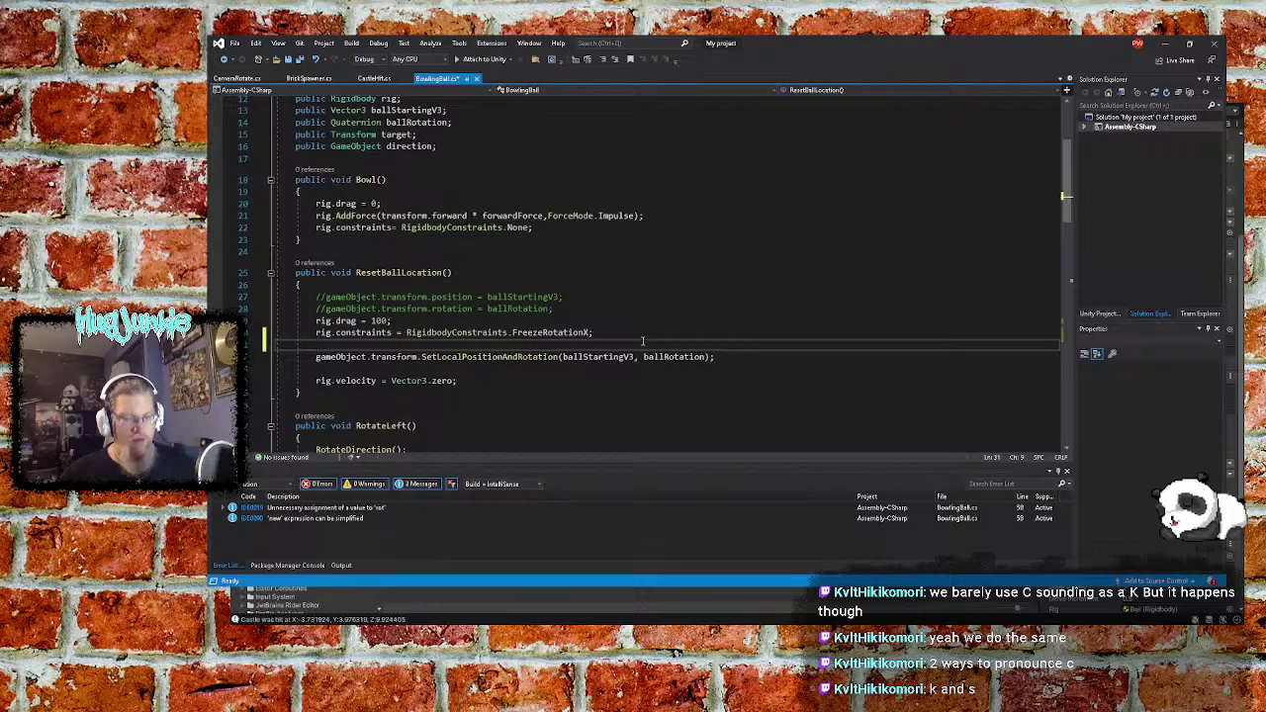
{"action": "key", "text": "ctrl+v"}
{"action": "key", "text": "Left"}
{"action": "key", "text": "BackSpace"}
{"action": "type", "text": "Y"}
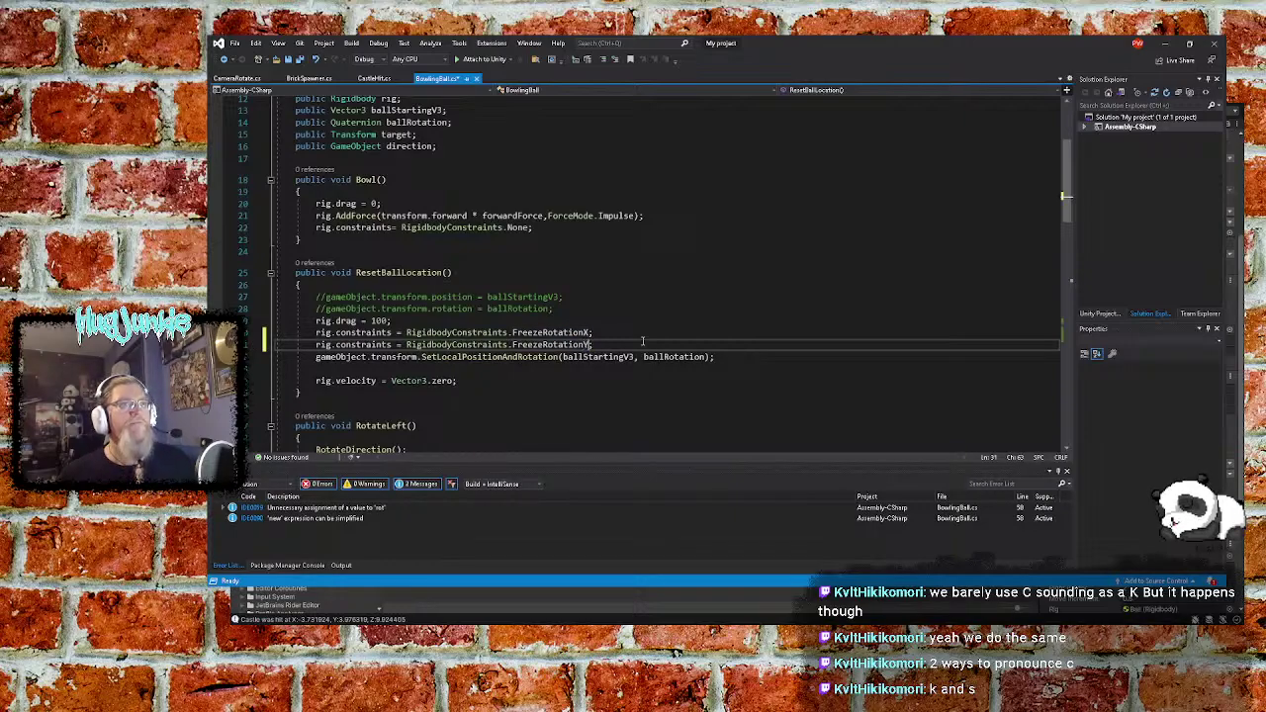
{"action": "key", "text": "Up"}
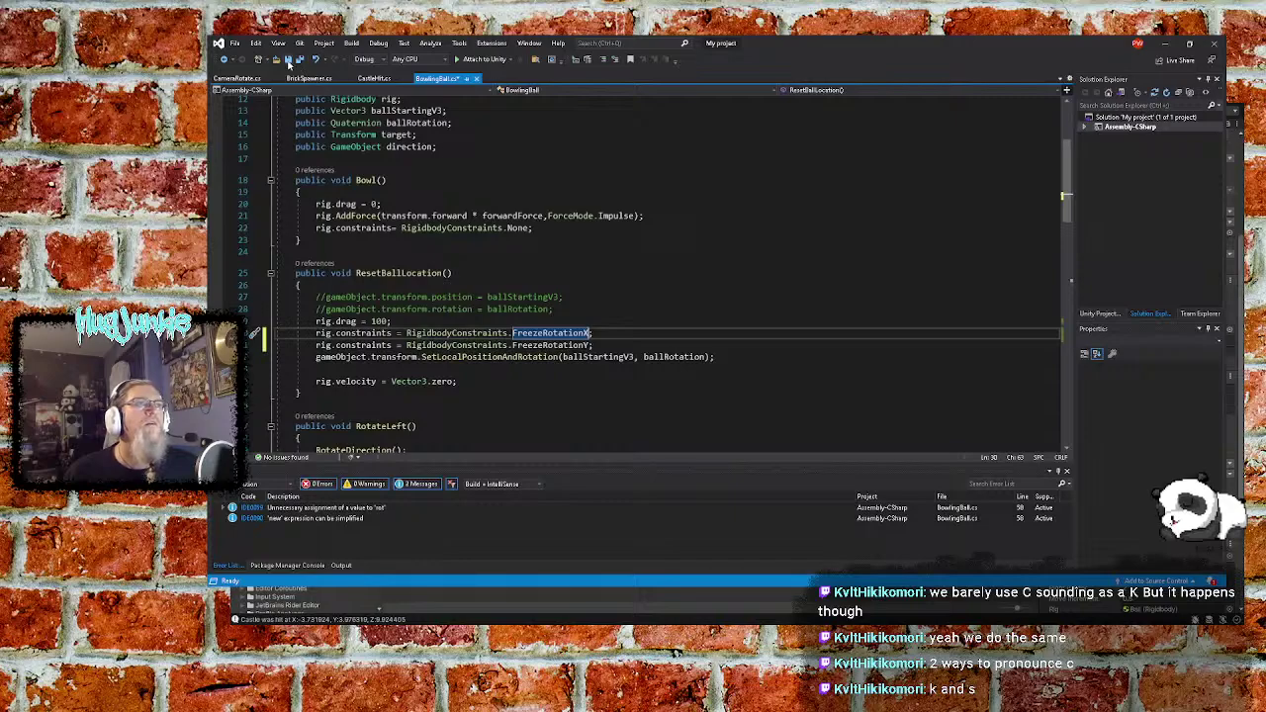
{"action": "left_click", "coordinate": [300, 60]}
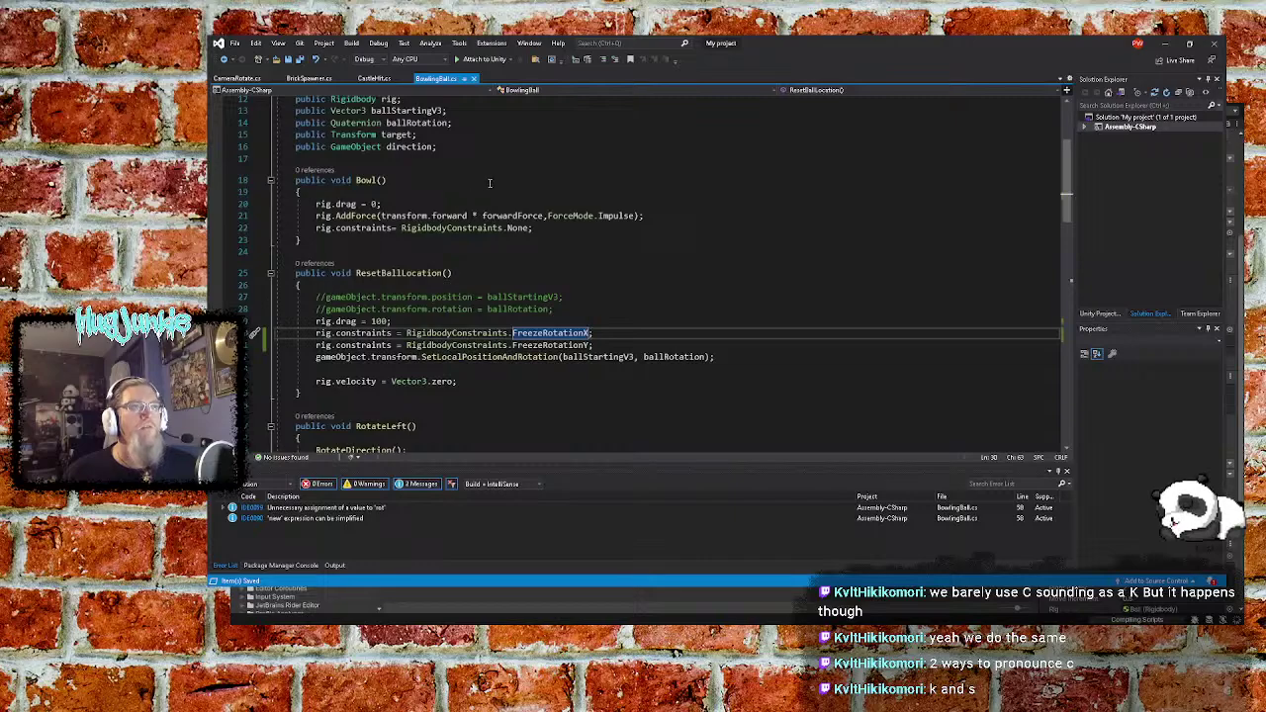
Delete the constraint value on the second constraints line of ResetBallLocation and re-enter it as FreezeRotationY
{"action": "left_click", "coordinate": [598, 336]}
{"action": "key", "text": "Left"}
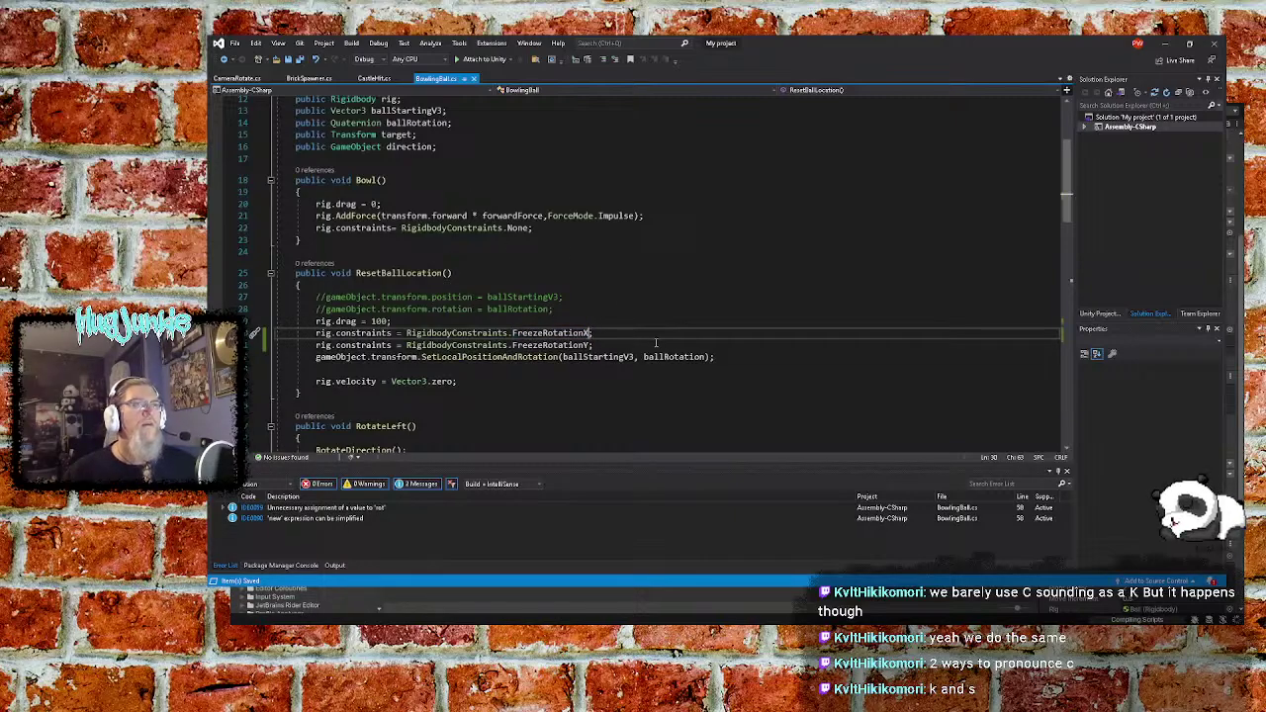
{"action": "key", "text": "Down"}
{"action": "key", "text": "BackSpace"}
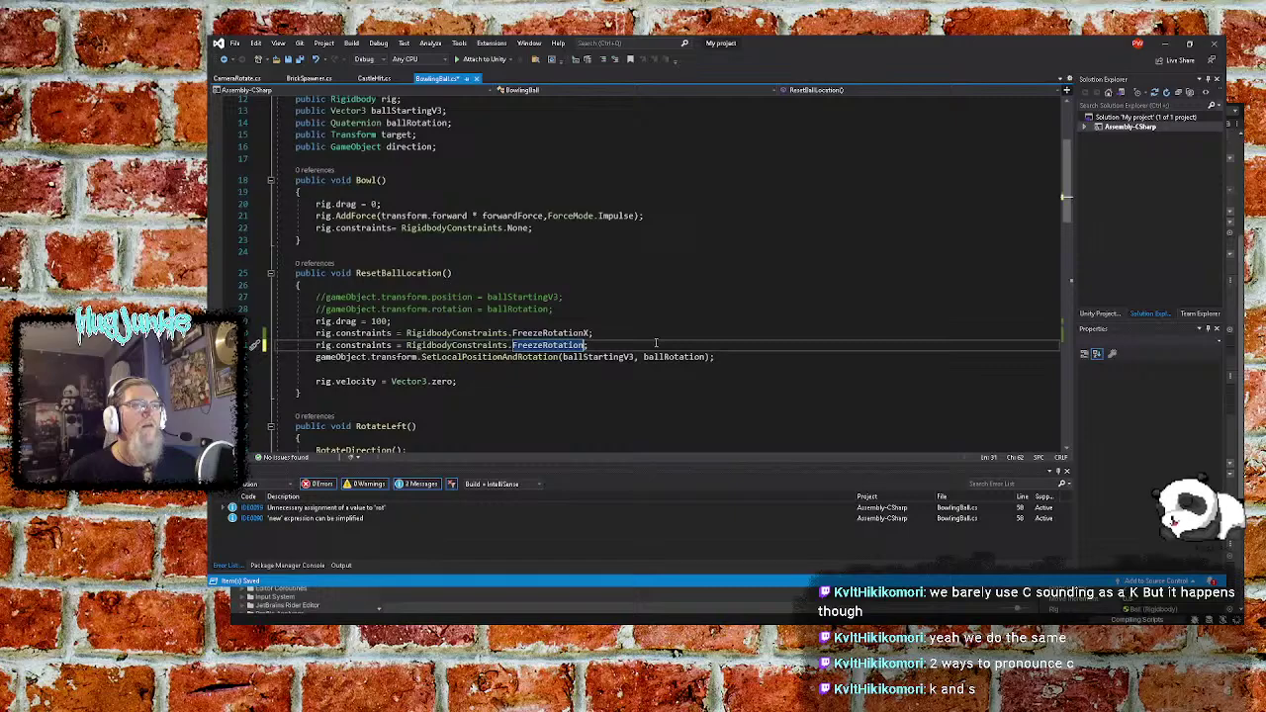
{"action": "key", "text": "BackSpace"}
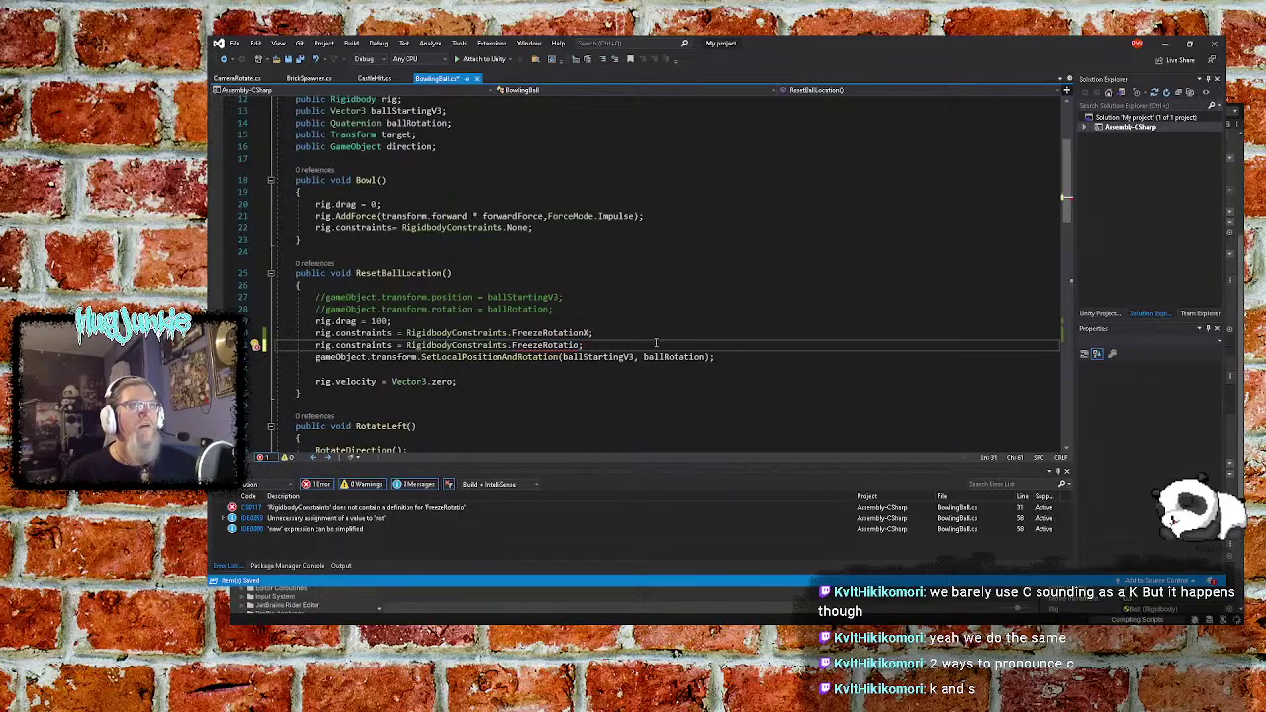
{"action": "type", "text": "n"}
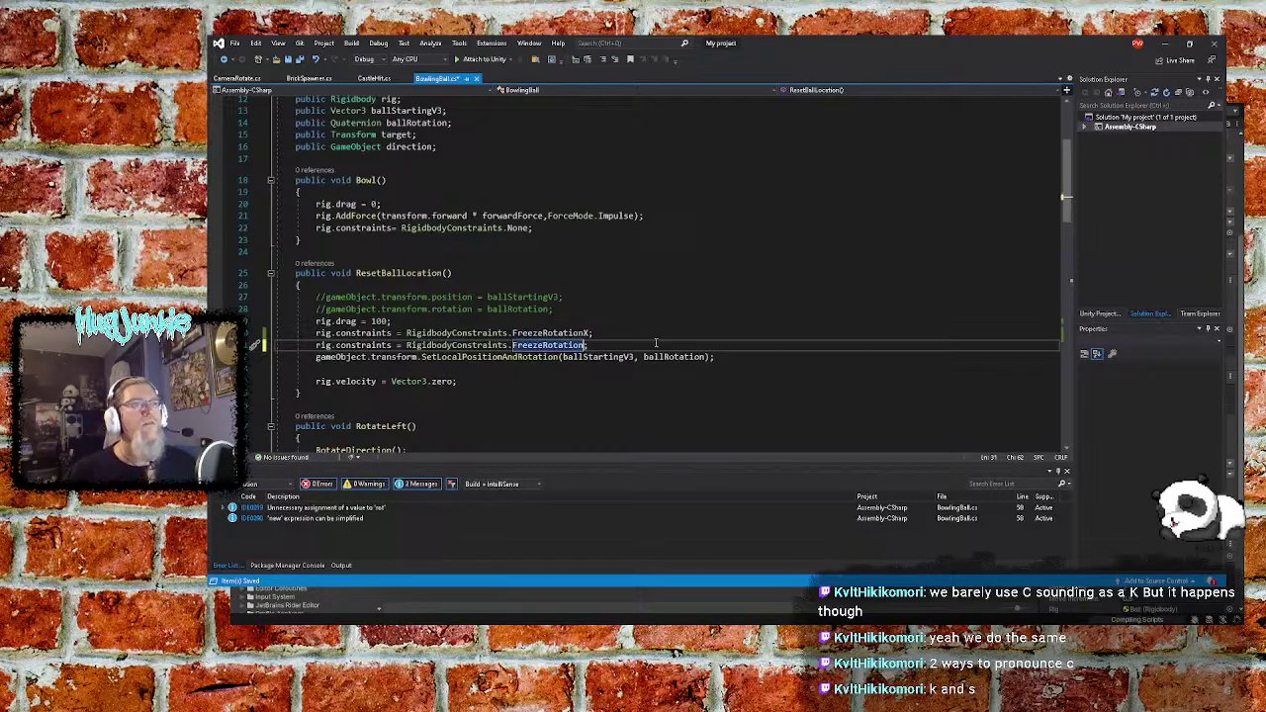
{"action": "key", "text": "BackSpace"}
{"action": "key", "text": "BackSpace"}
{"action": "key", "text": "BackSpace"}
{"action": "key", "text": "BackSpace"}
{"action": "key", "text": "BackSpace"}
{"action": "key", "text": "BackSpace"}
{"action": "key", "text": "BackSpace"}
{"action": "key", "text": "BackSpace"}
{"action": "key", "text": "BackSpace"}
{"action": "key", "text": "BackSpace"}
{"action": "key", "text": "BackSpace"}
{"action": "key", "text": "BackSpace"}
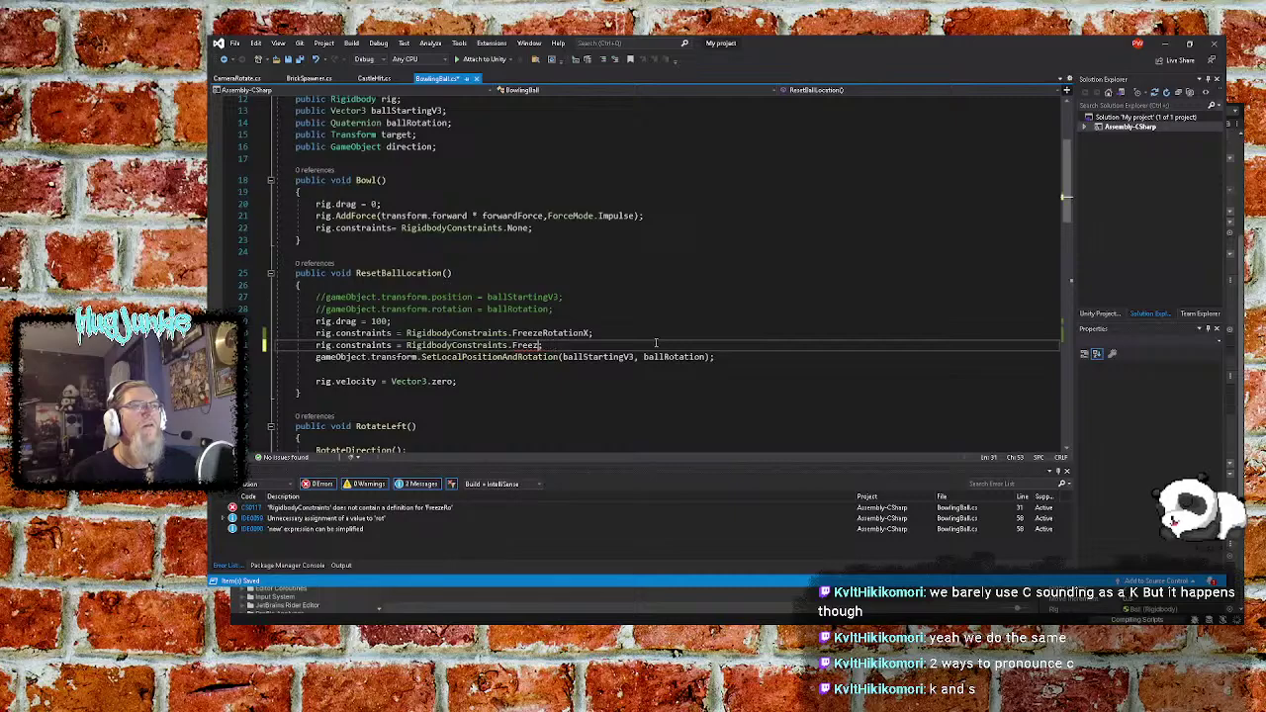
{"action": "key", "text": "BackSpace"}
{"action": "key", "text": "BackSpace"}
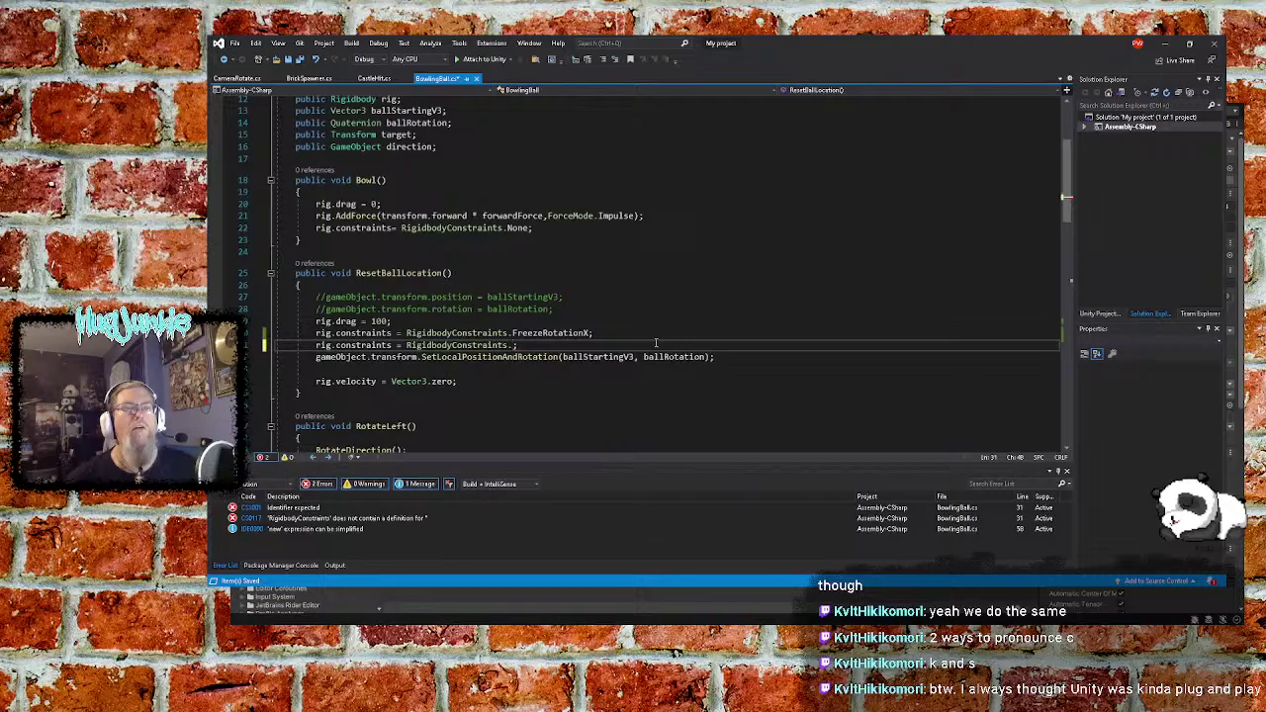
{"action": "type", "text": "FreezeRotationY"}
{"action": "key", "text": "Up"}
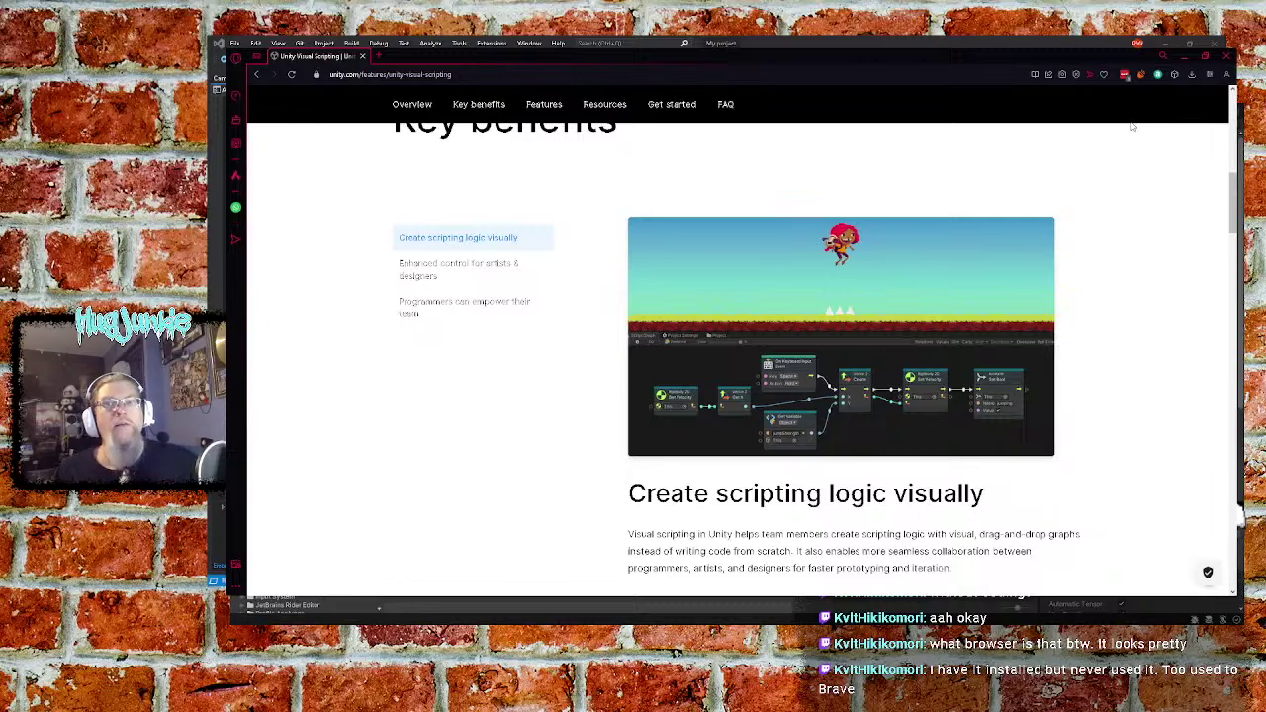
In the browser, examine the Unity Visual Scripting page's key benefits on creating logic visually and control for artists and designers
{"action": "scroll", "coordinate": [1100, 331], "scroll_direction": "down", "scroll_amount": 3}
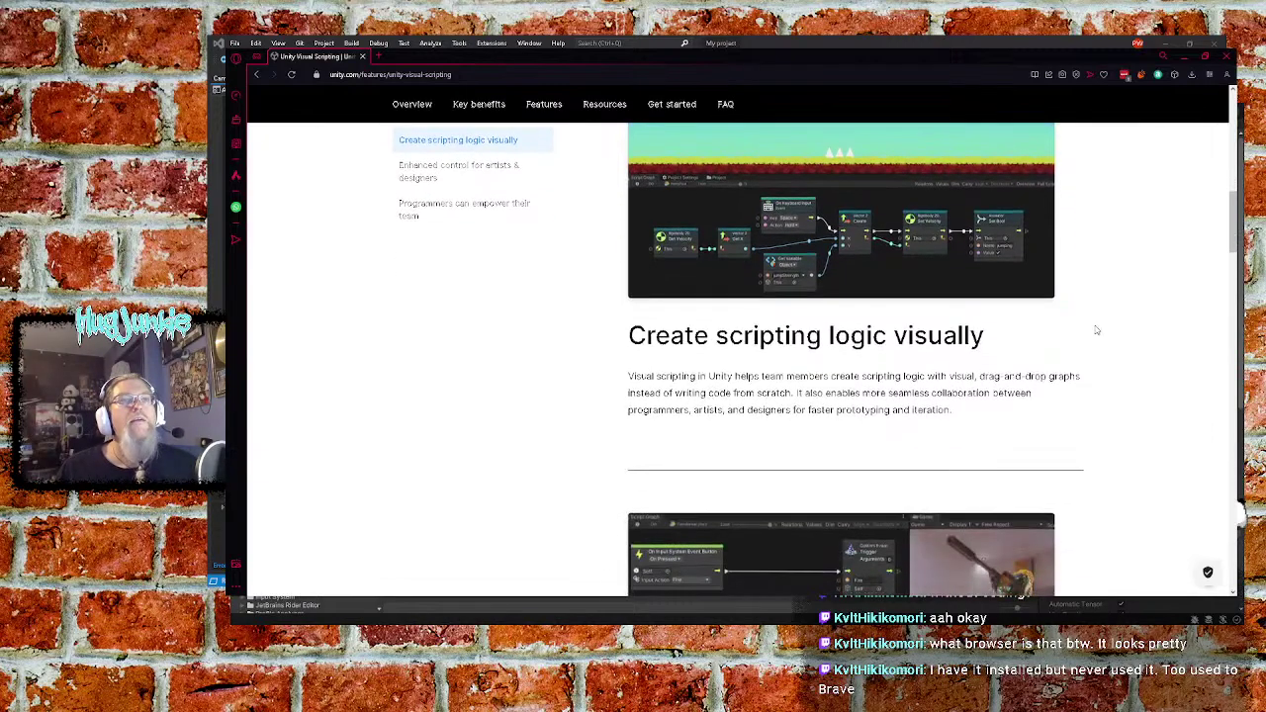
{"action": "scroll", "coordinate": [1088, 326], "scroll_direction": "down", "scroll_amount": 2}
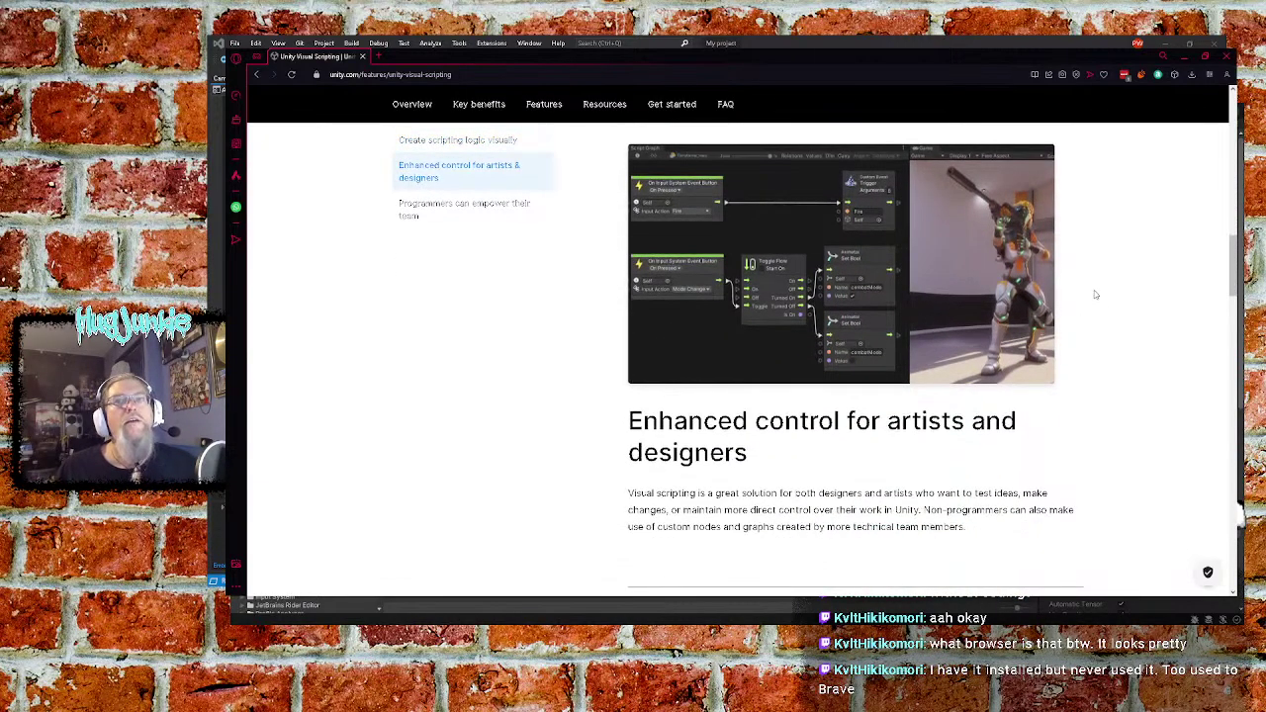
{"action": "scroll", "coordinate": [1066, 299], "scroll_direction": "up", "scroll_amount": 1}
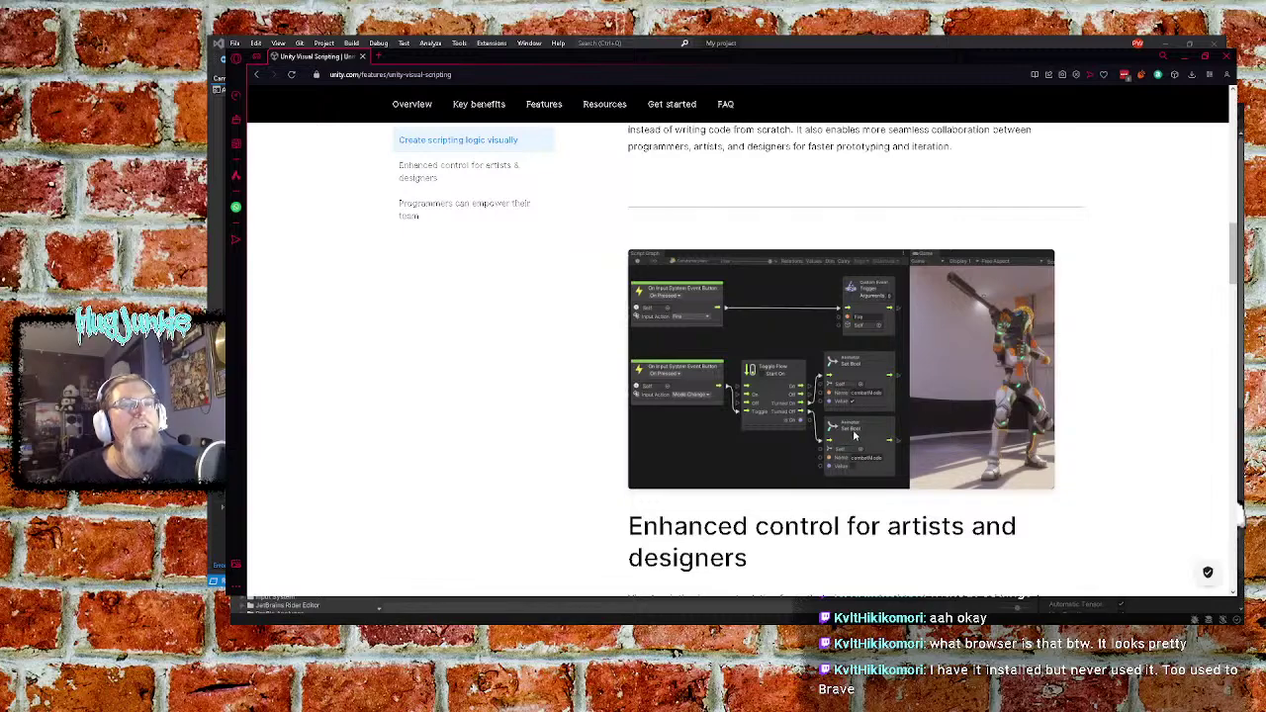
{"action": "scroll", "coordinate": [672, 381], "scroll_direction": "down", "scroll_amount": 2}
{"action": "scroll", "coordinate": [613, 387], "scroll_direction": "down", "scroll_amount": 3}
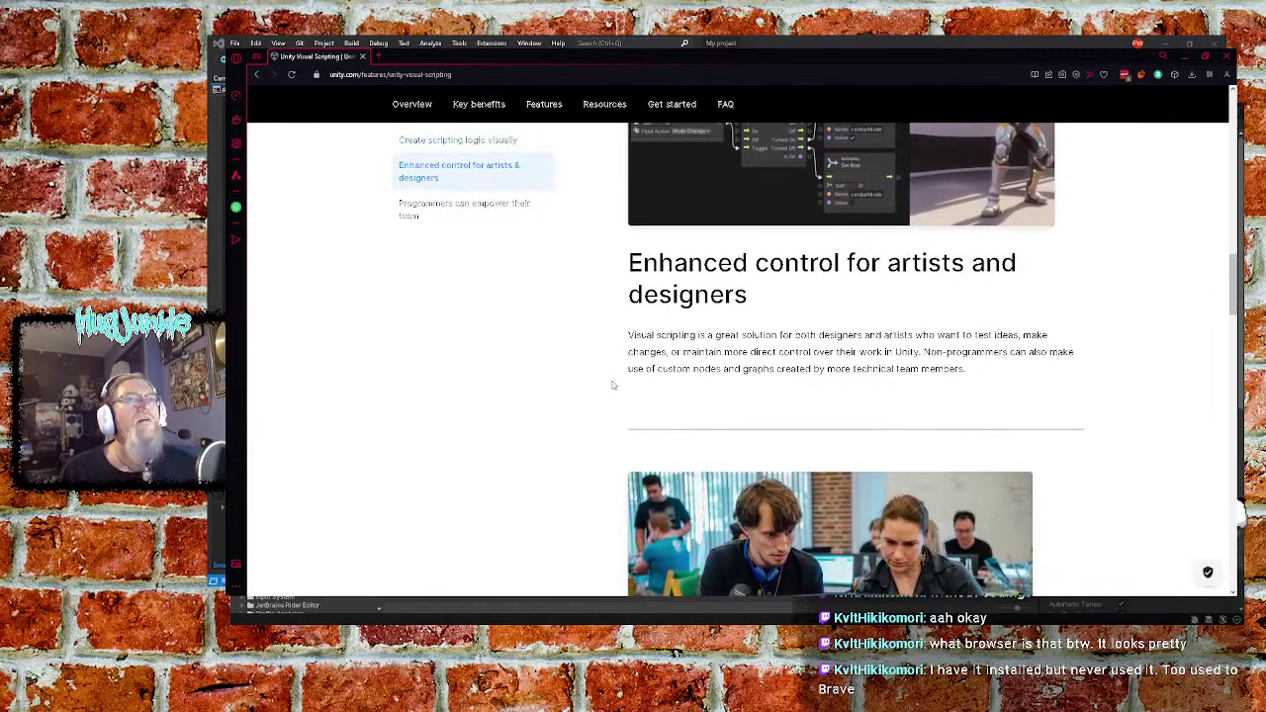
{"action": "scroll", "coordinate": [583, 397], "scroll_direction": "up", "scroll_amount": 2}
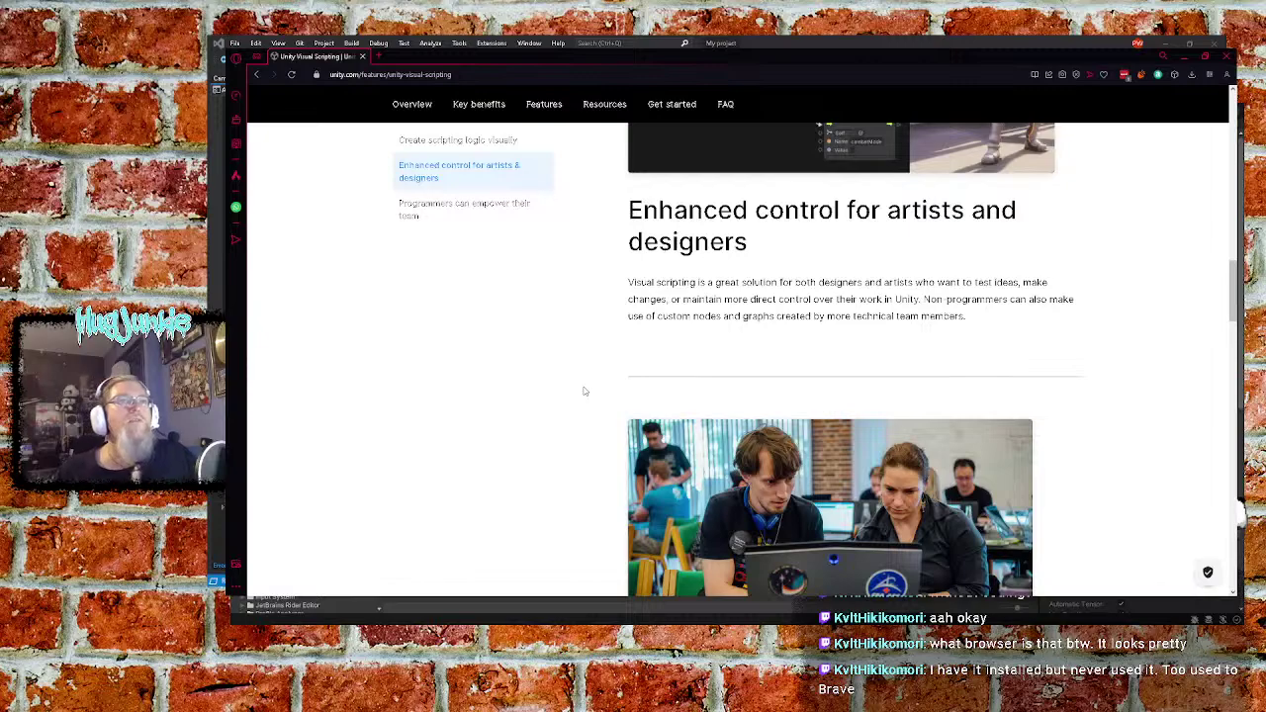
{"action": "scroll", "coordinate": [691, 345], "scroll_direction": "up", "scroll_amount": 2}
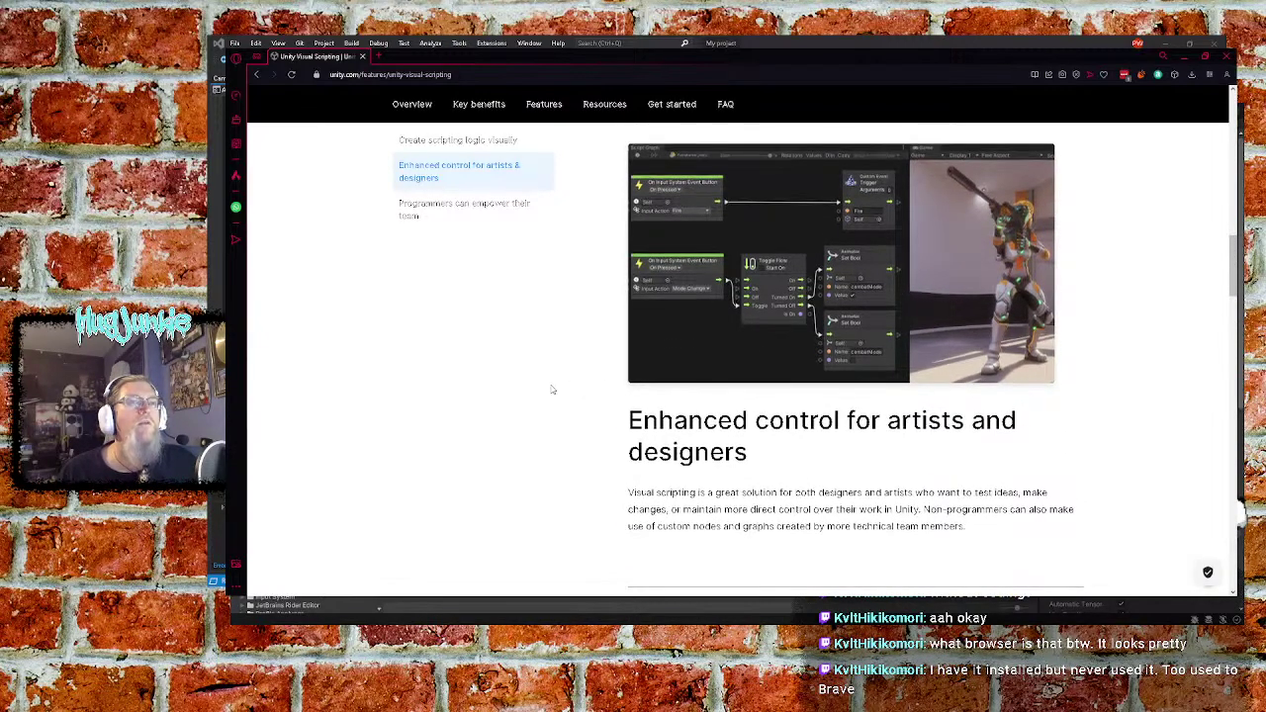
{"action": "scroll", "coordinate": [552, 381], "scroll_direction": "down", "scroll_amount": 3}
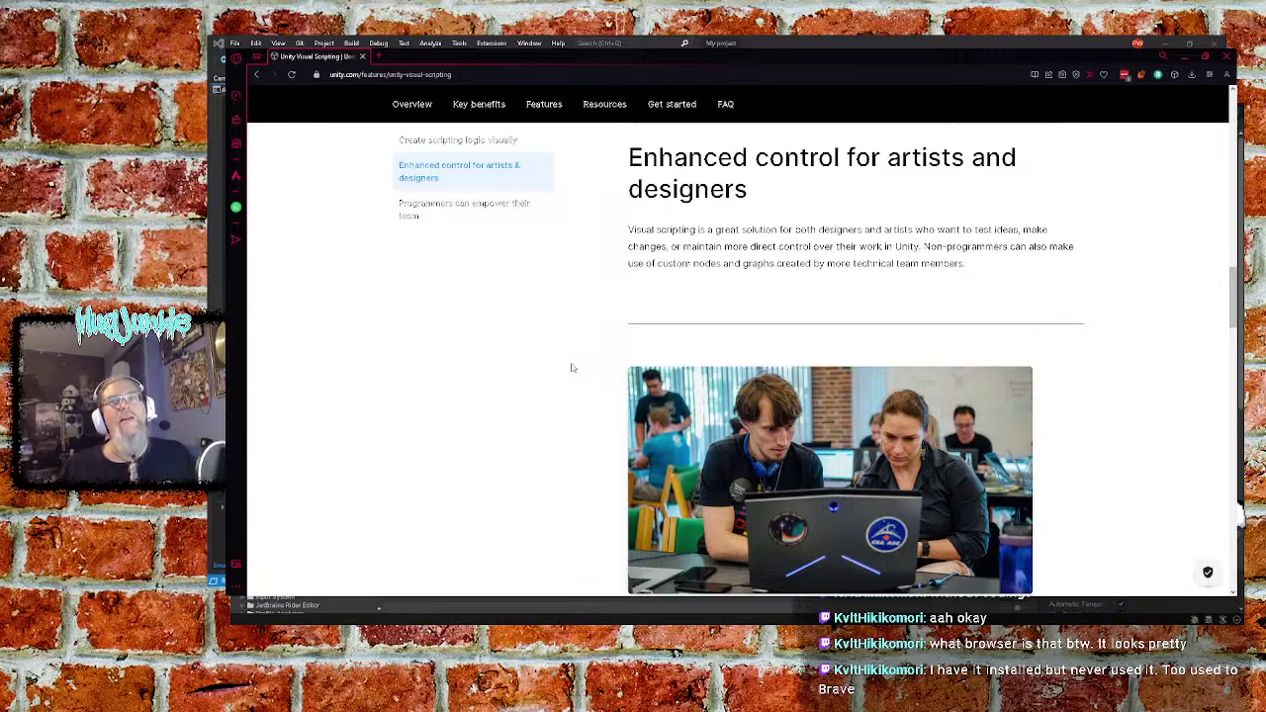
{"action": "scroll", "coordinate": [663, 337], "scroll_direction": "up", "scroll_amount": 3}
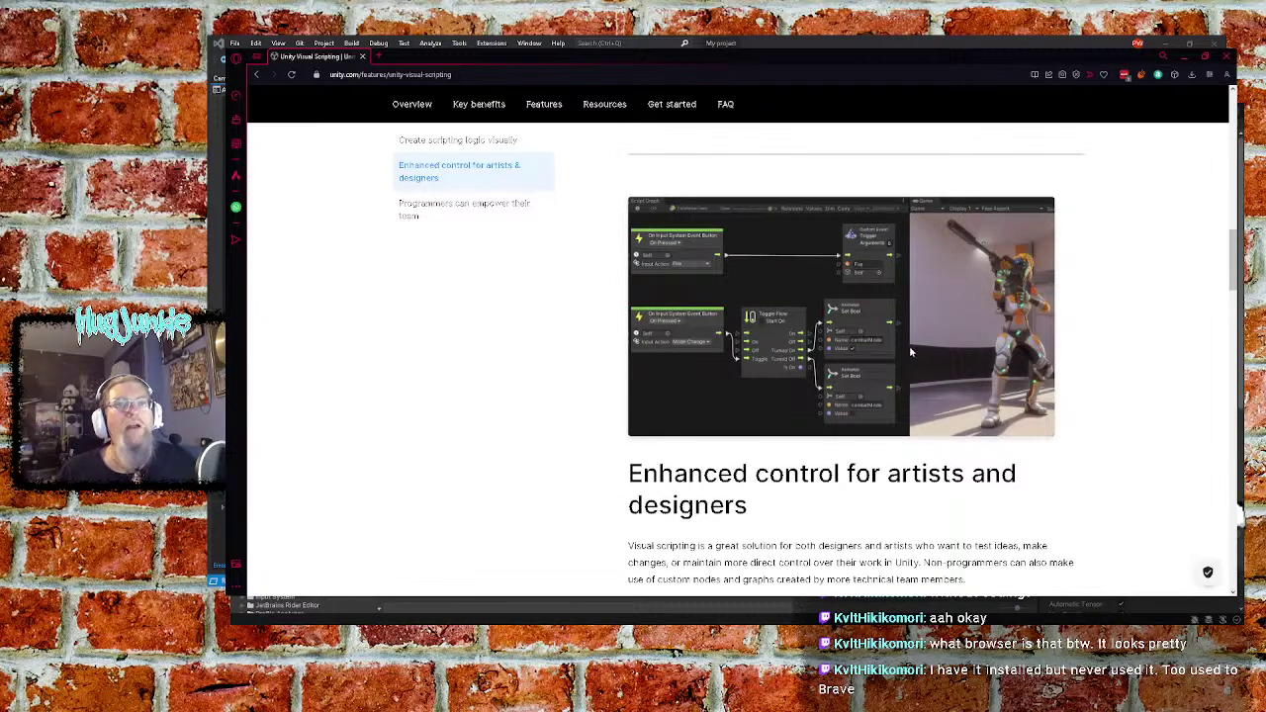
Examine the Visual Scripting page's benefits about programmers empowering their team and creating logic visually, and close the browser
{"action": "scroll", "coordinate": [573, 393], "scroll_direction": "down", "scroll_amount": 5}
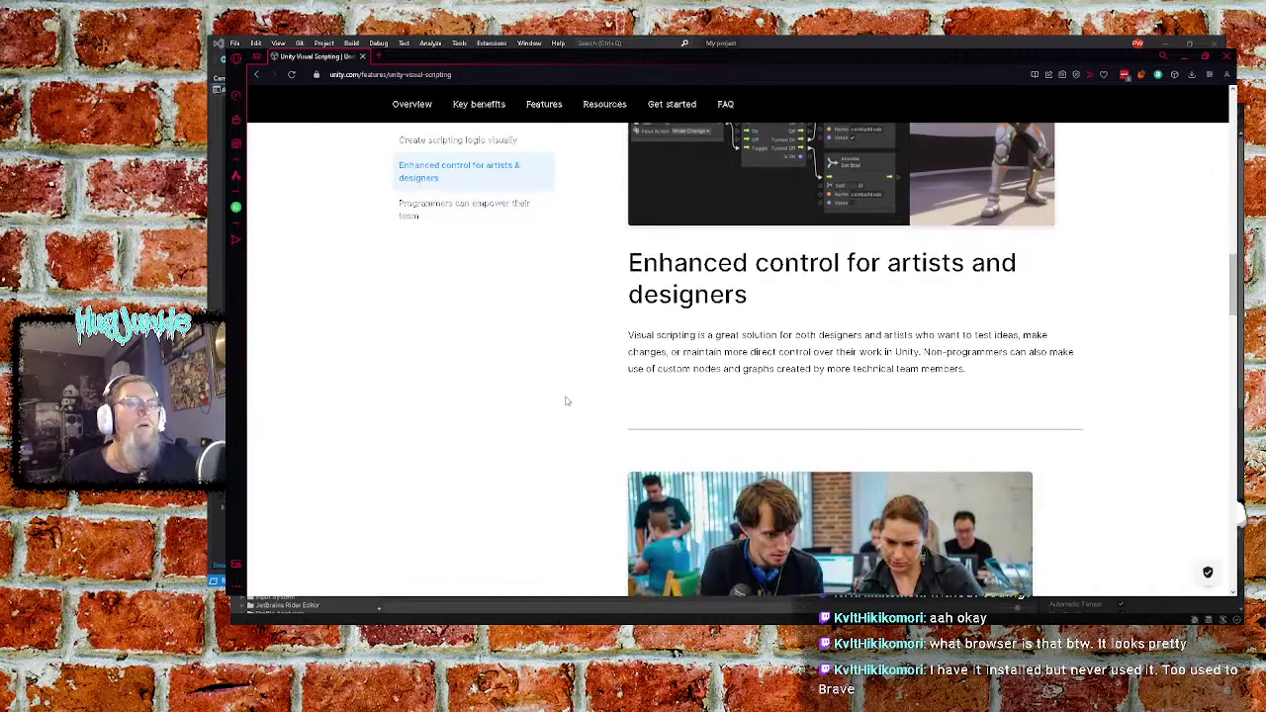
{"action": "scroll", "coordinate": [574, 394], "scroll_direction": "down", "scroll_amount": 2}
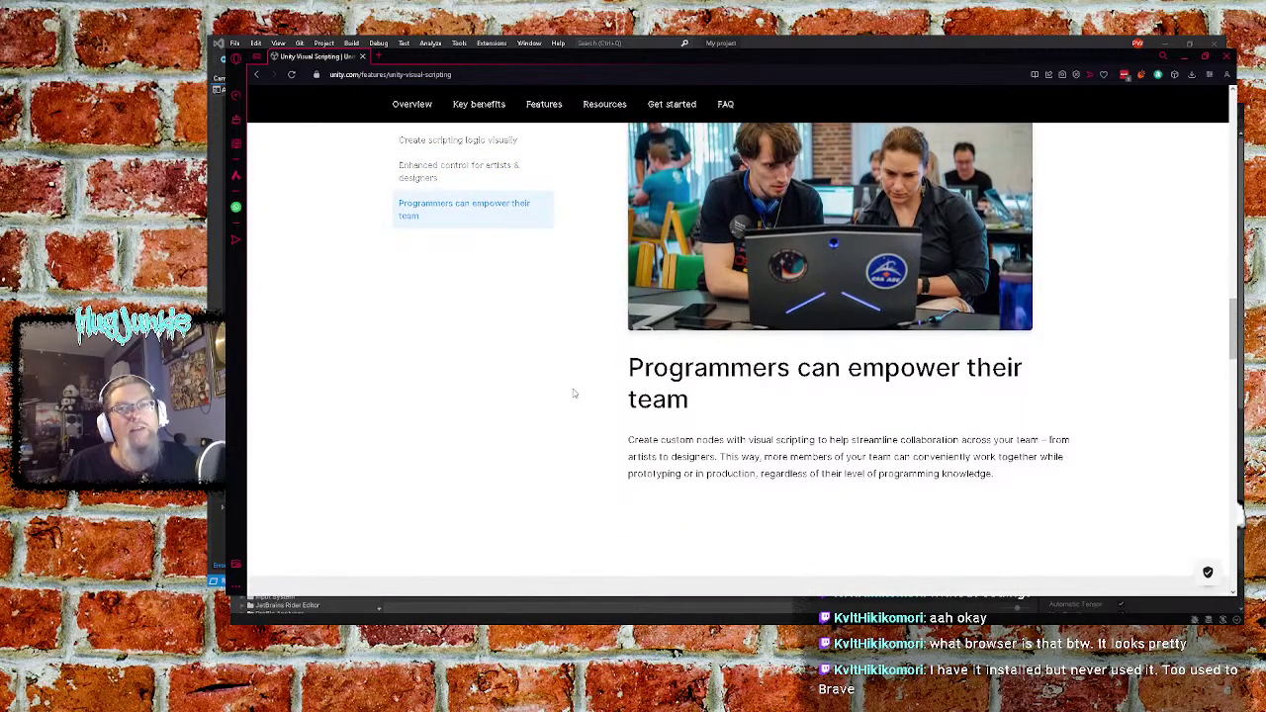
{"action": "scroll", "coordinate": [591, 401], "scroll_direction": "down", "scroll_amount": 1}
{"action": "scroll", "coordinate": [590, 401], "scroll_direction": "up", "scroll_amount": 3}
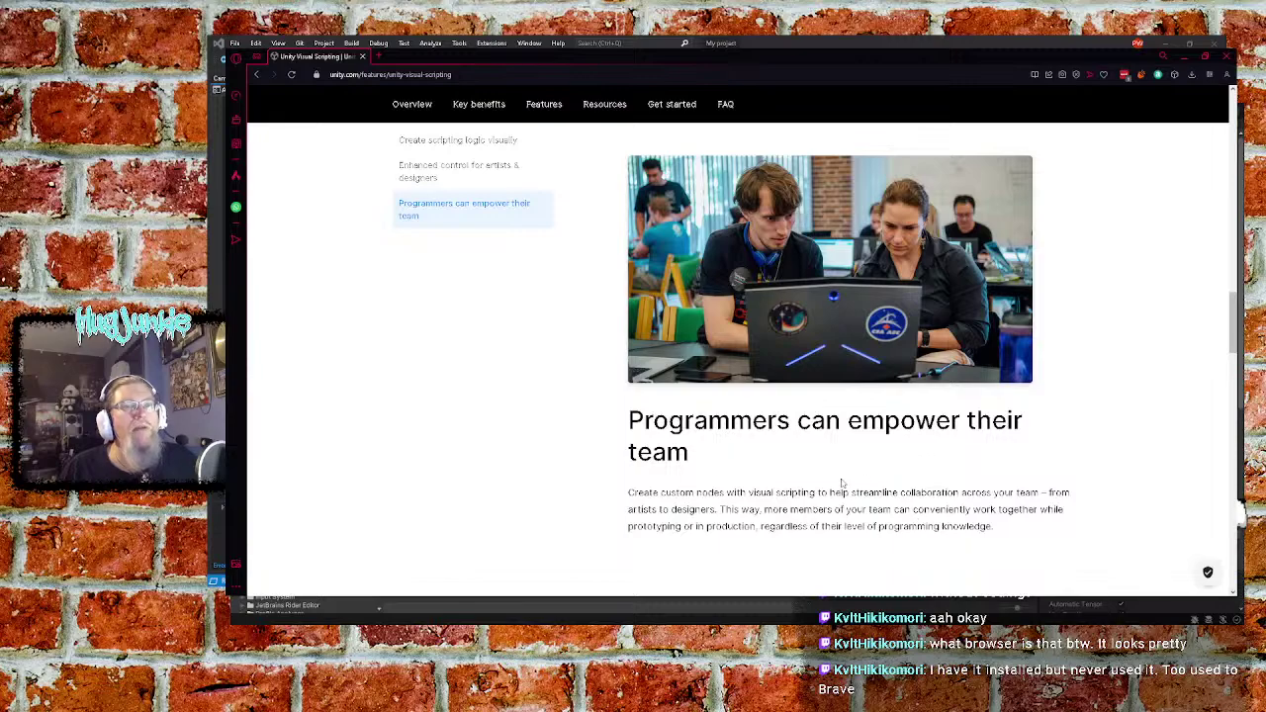
{"action": "scroll", "coordinate": [698, 485], "scroll_direction": "up", "scroll_amount": 5}
{"action": "scroll", "coordinate": [688, 468], "scroll_direction": "up", "scroll_amount": 2}
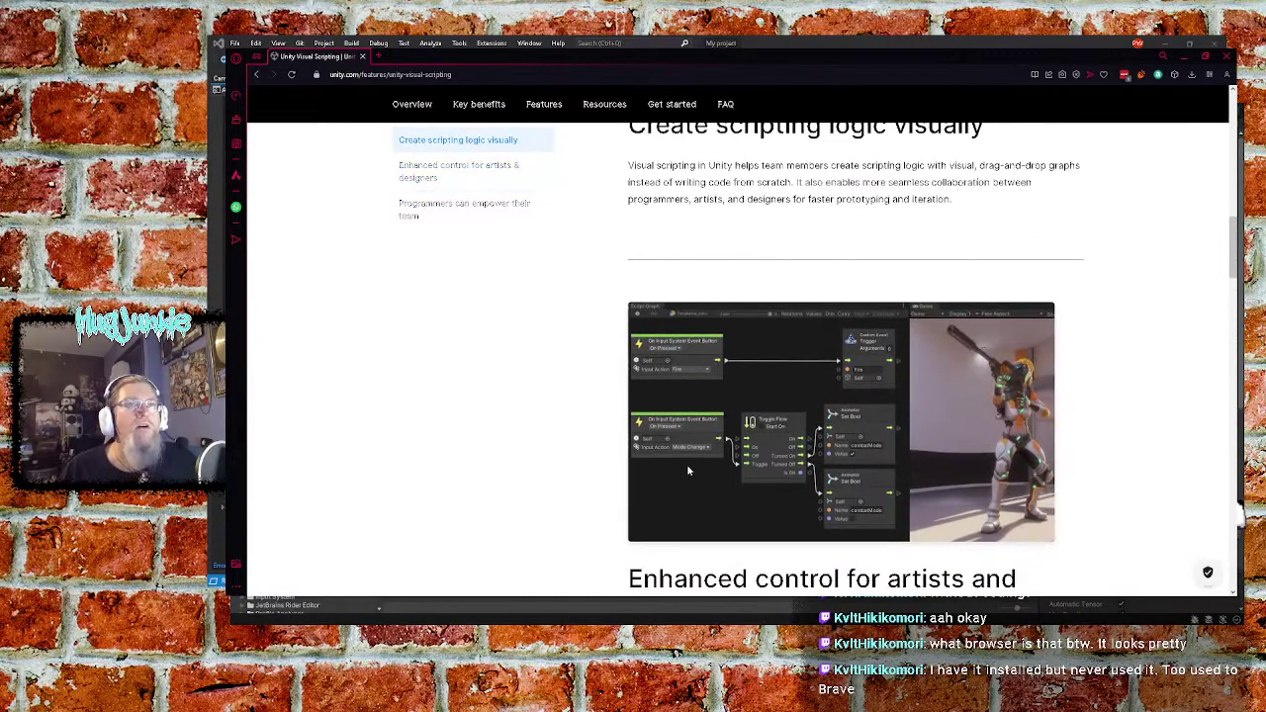
{"action": "scroll", "coordinate": [689, 471], "scroll_direction": "up", "scroll_amount": 6}
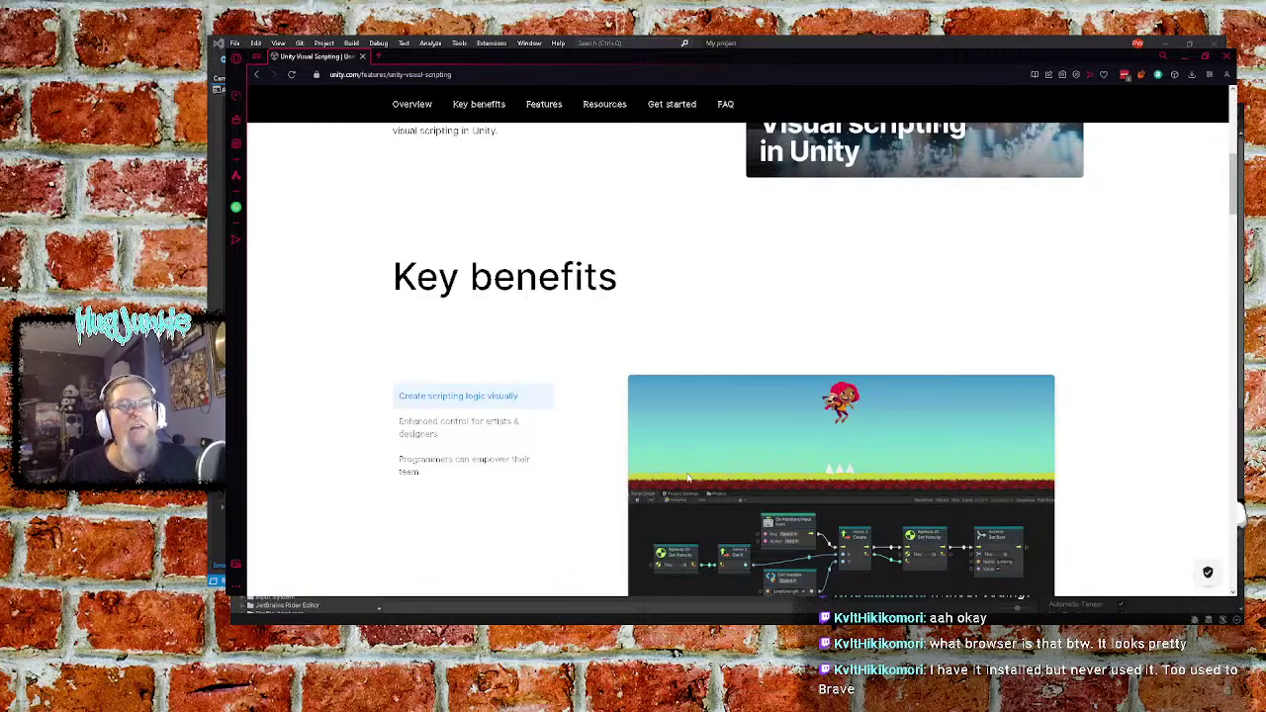
{"action": "scroll", "coordinate": [687, 473], "scroll_direction": "down", "scroll_amount": 1}
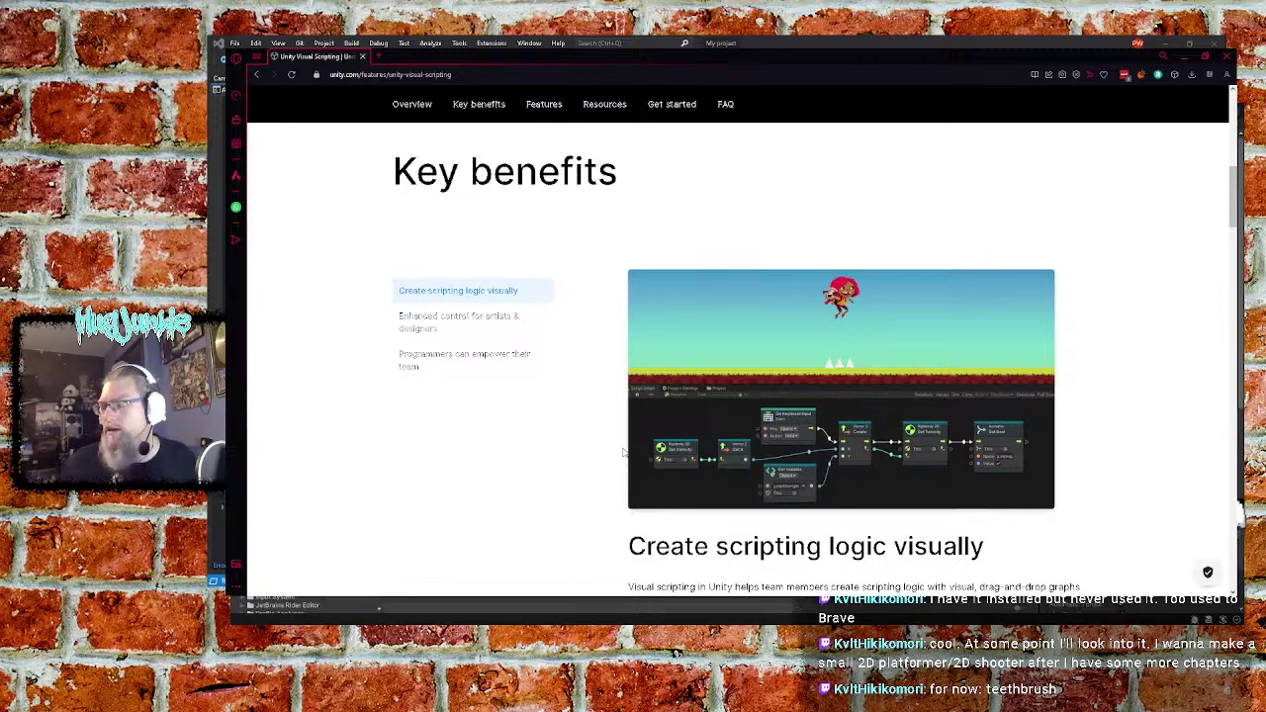
{"action": "left_click", "coordinate": [363, 58]}
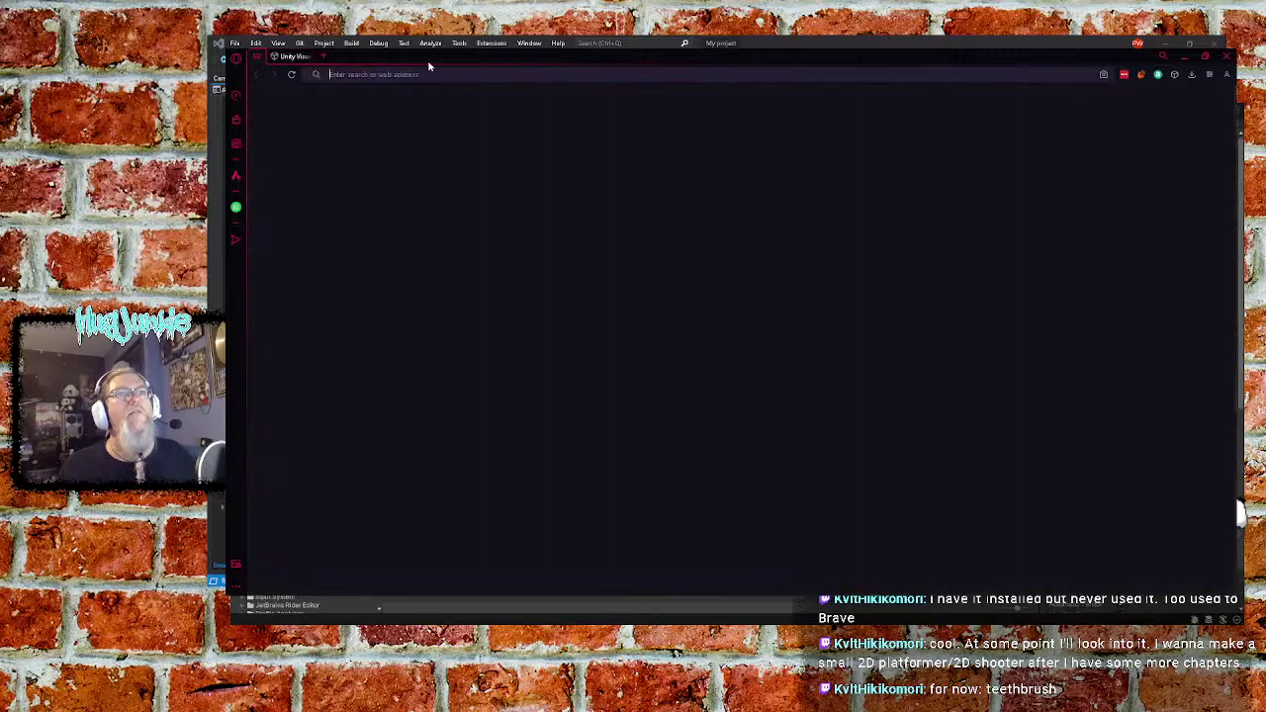
{"action": "left_click", "coordinate": [1226, 55]}
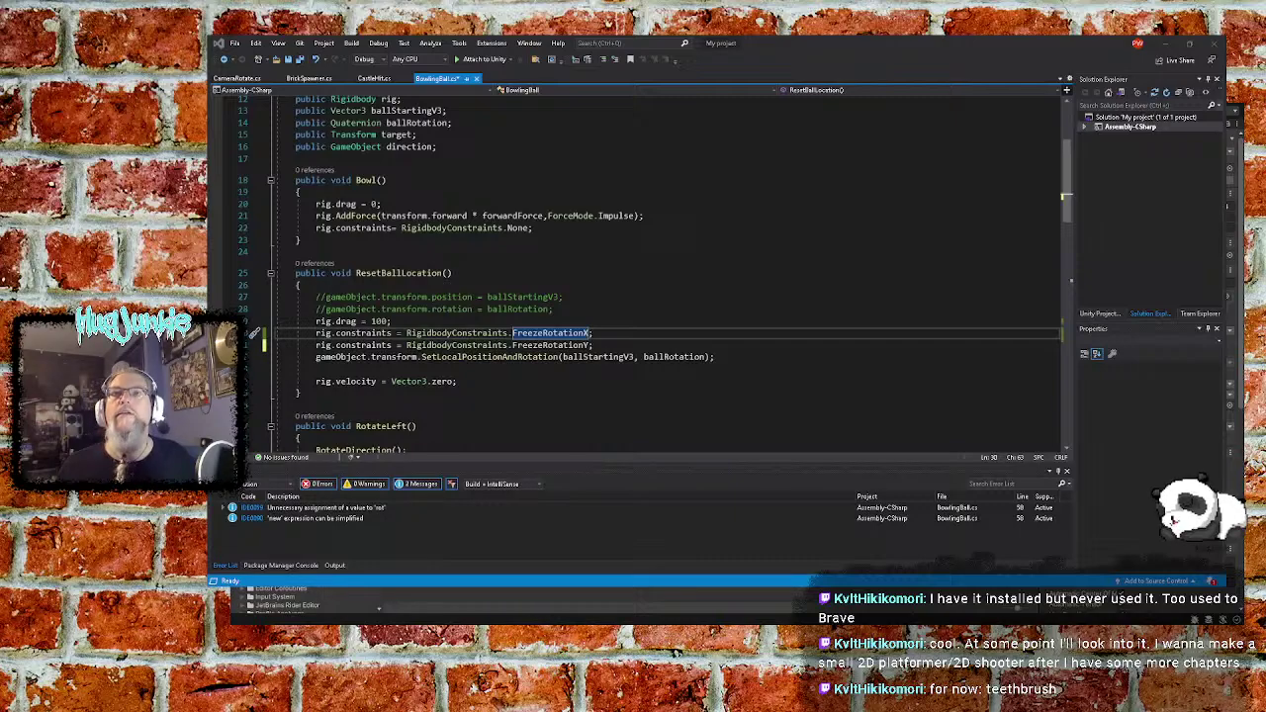
Save the BowlingBall script and switch to the Unity editor
{"action": "left_click", "coordinate": [658, 323]}
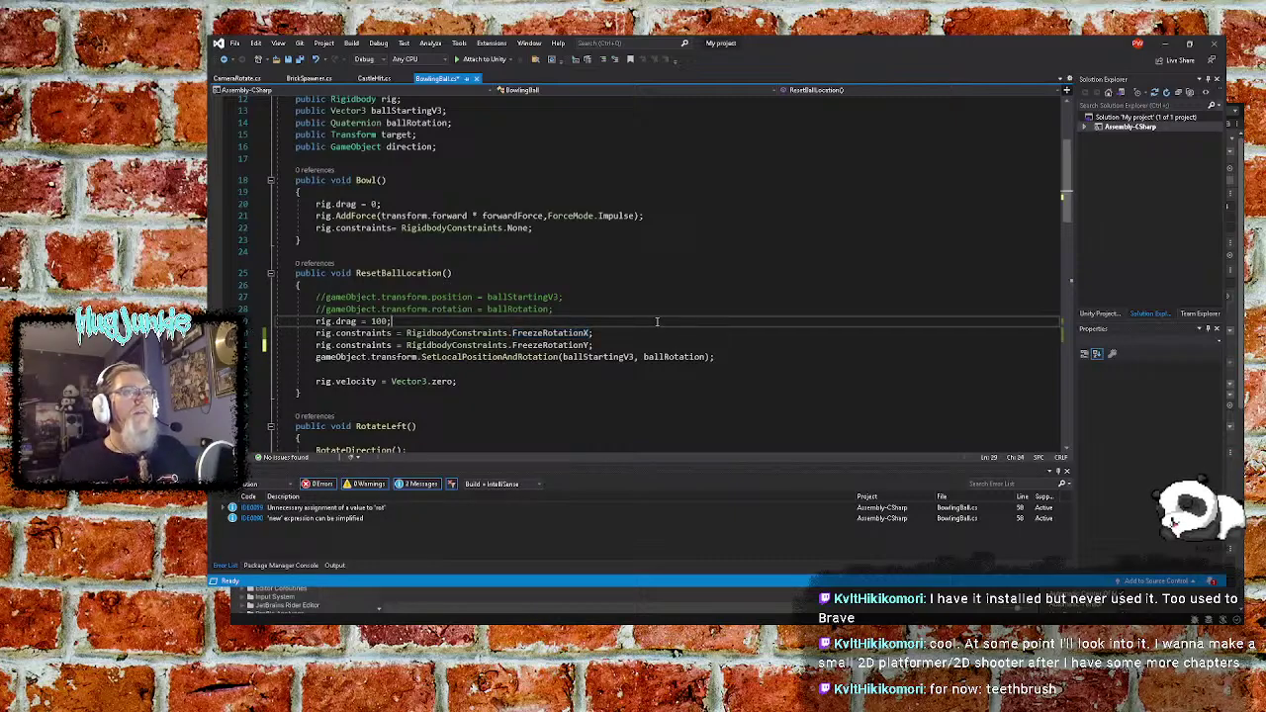
{"action": "left_click", "coordinate": [552, 308]}
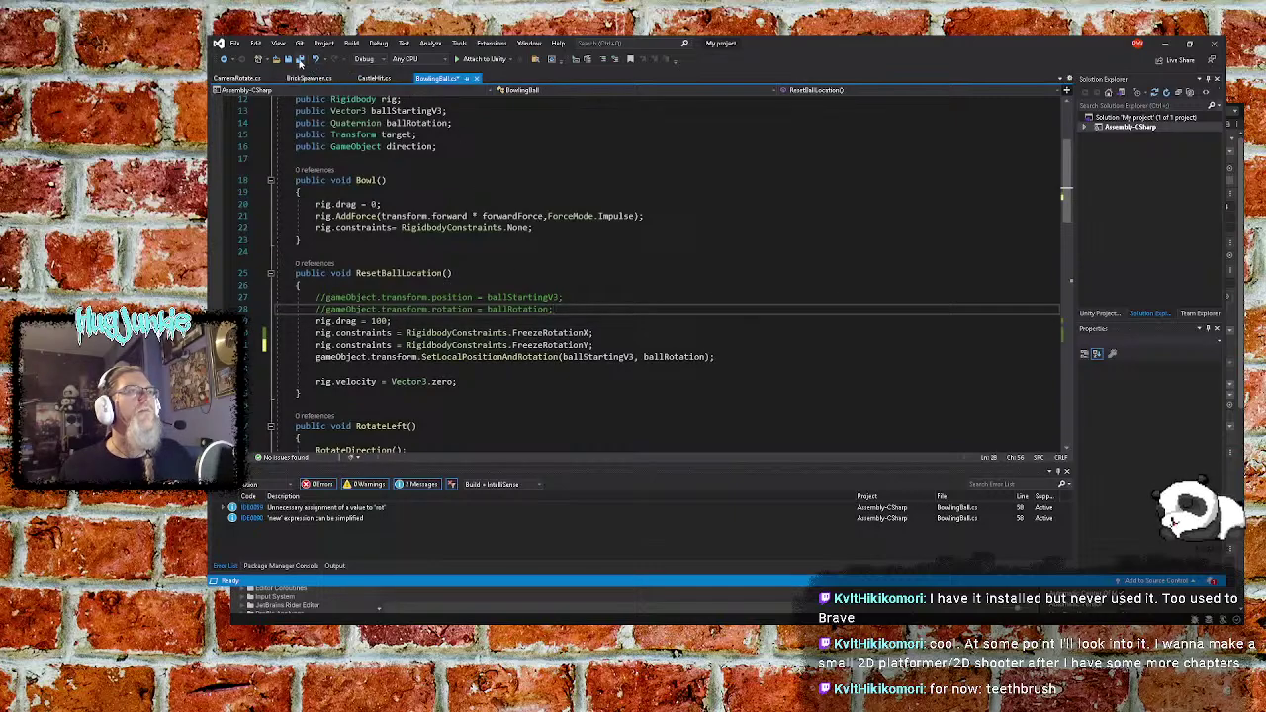
{"action": "left_click", "coordinate": [288, 58]}
{"action": "left_click", "coordinate": [1169, 42]}
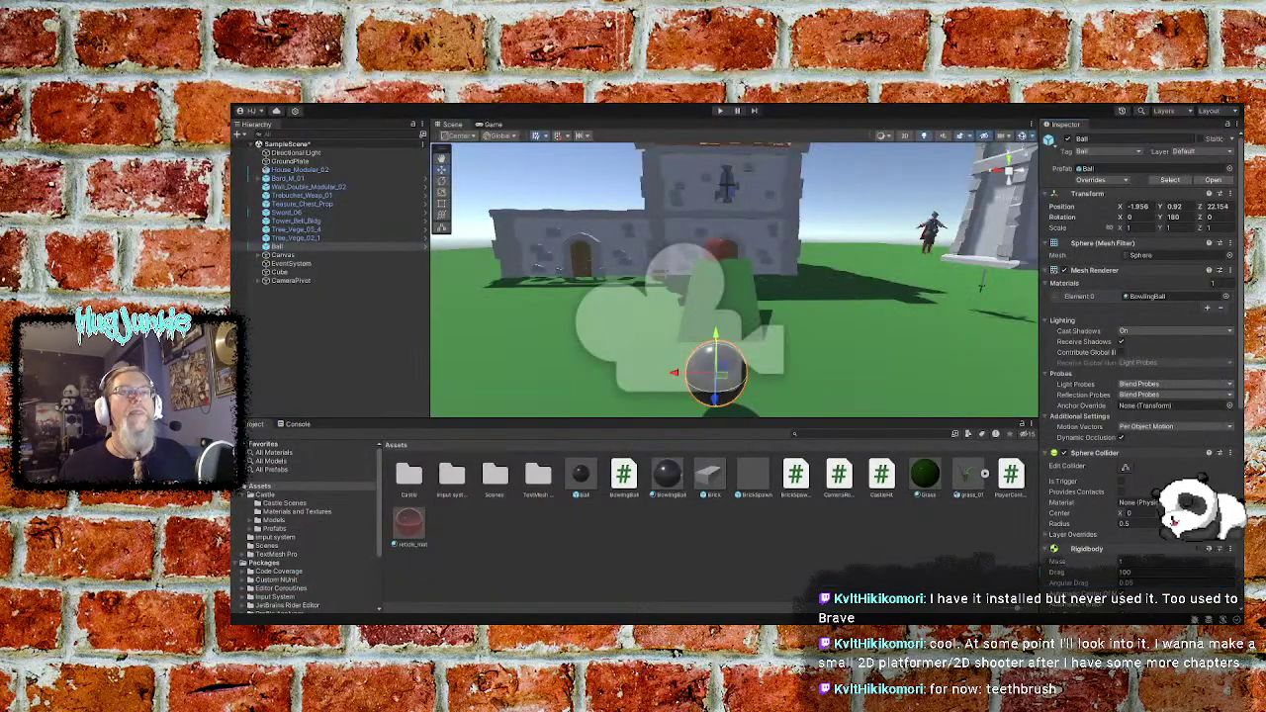
Run the game, bowl the ball straight at the castle and reset it to its starting position
{"action": "key", "text": "ctrl+p"}
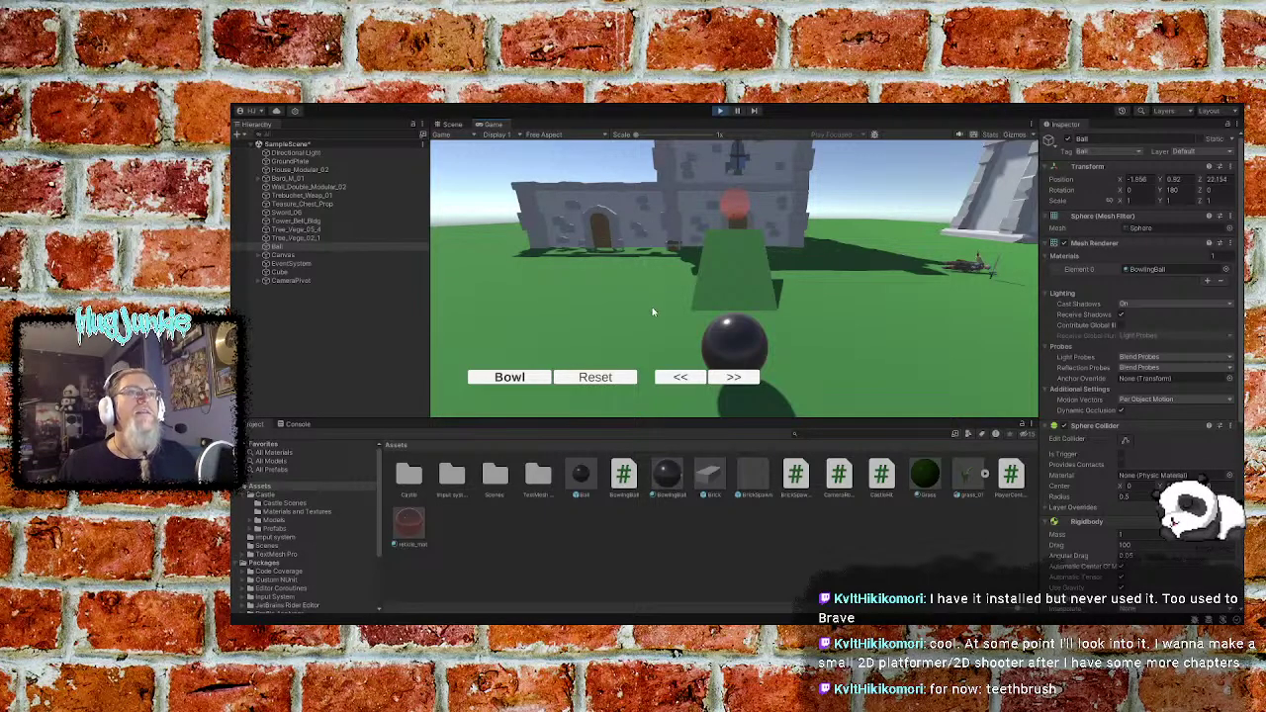
{"action": "left_click", "coordinate": [524, 382]}
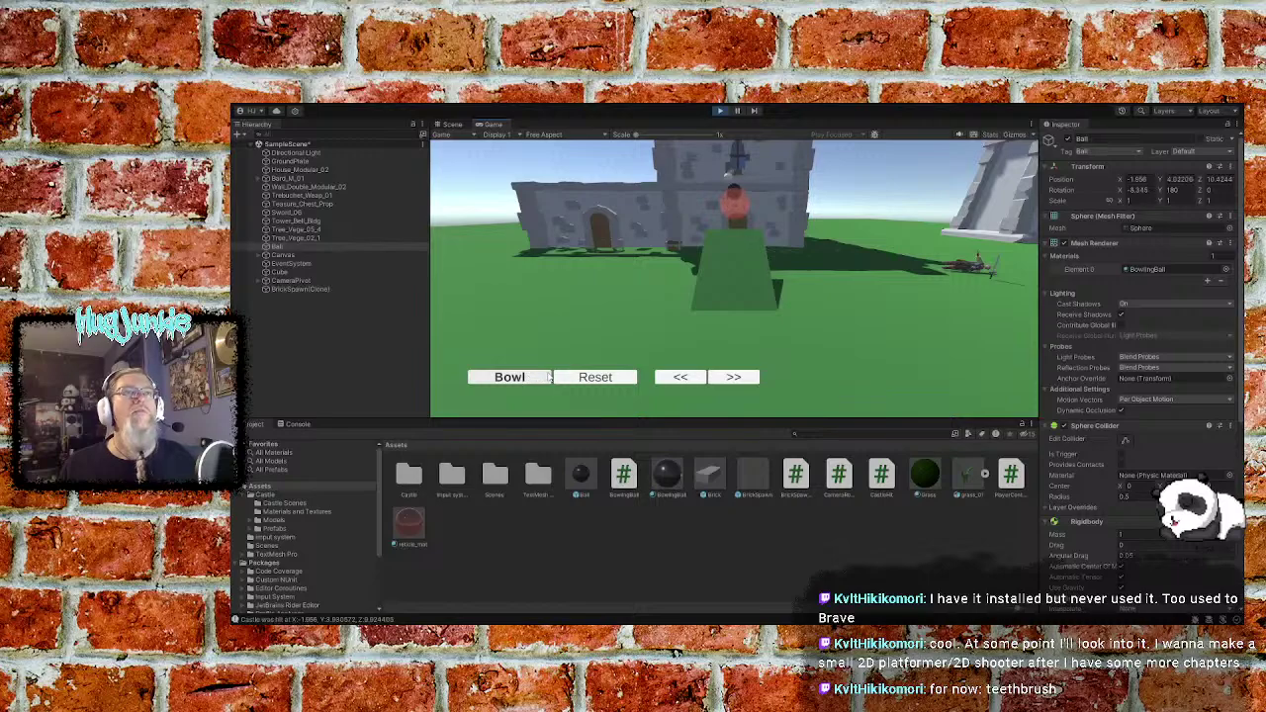
{"action": "left_click", "coordinate": [597, 377]}
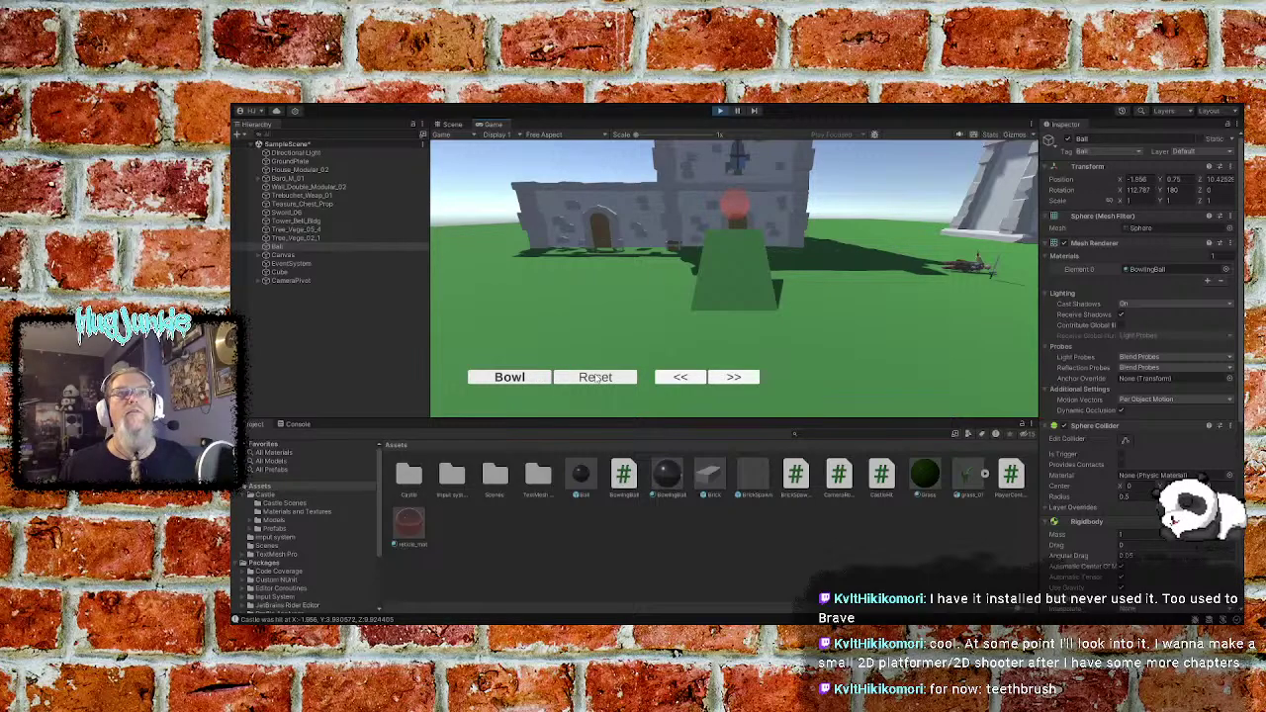
{"action": "left_click", "coordinate": [596, 377]}
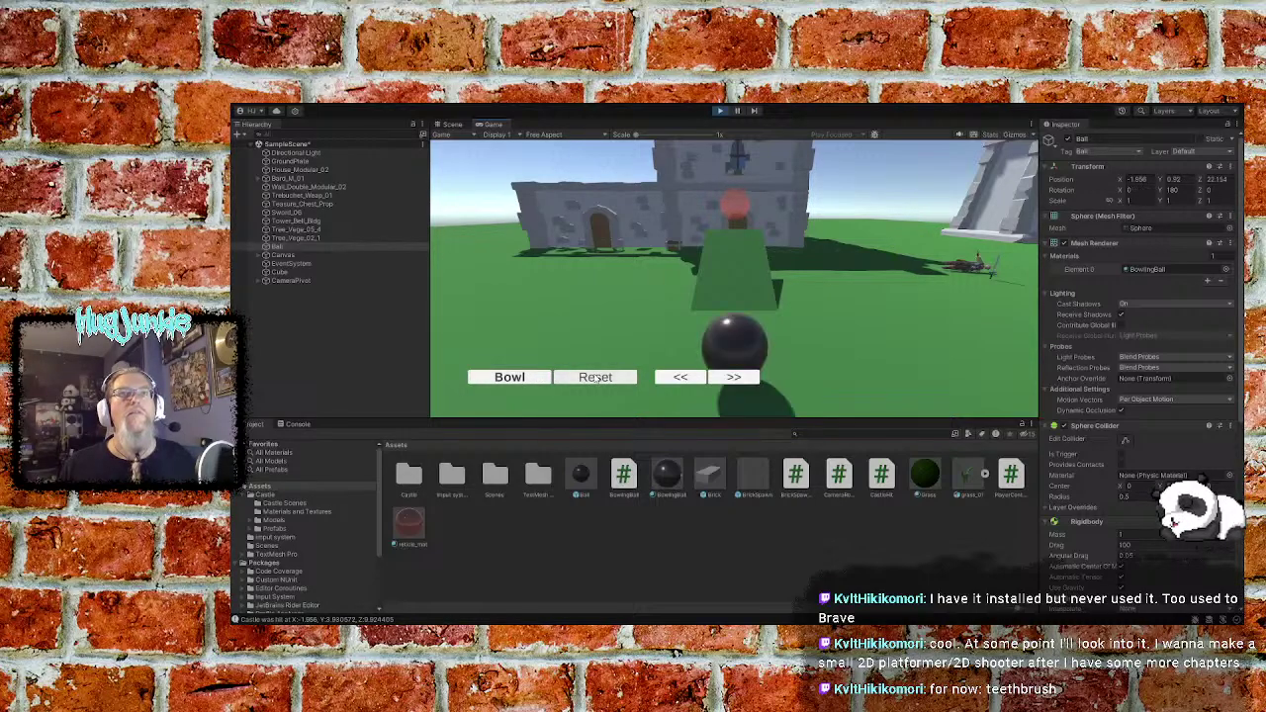
Rotate the aim to the right, bowl the ball and reset it to check that it follows the new direction
{"action": "left_click", "coordinate": [736, 379]}
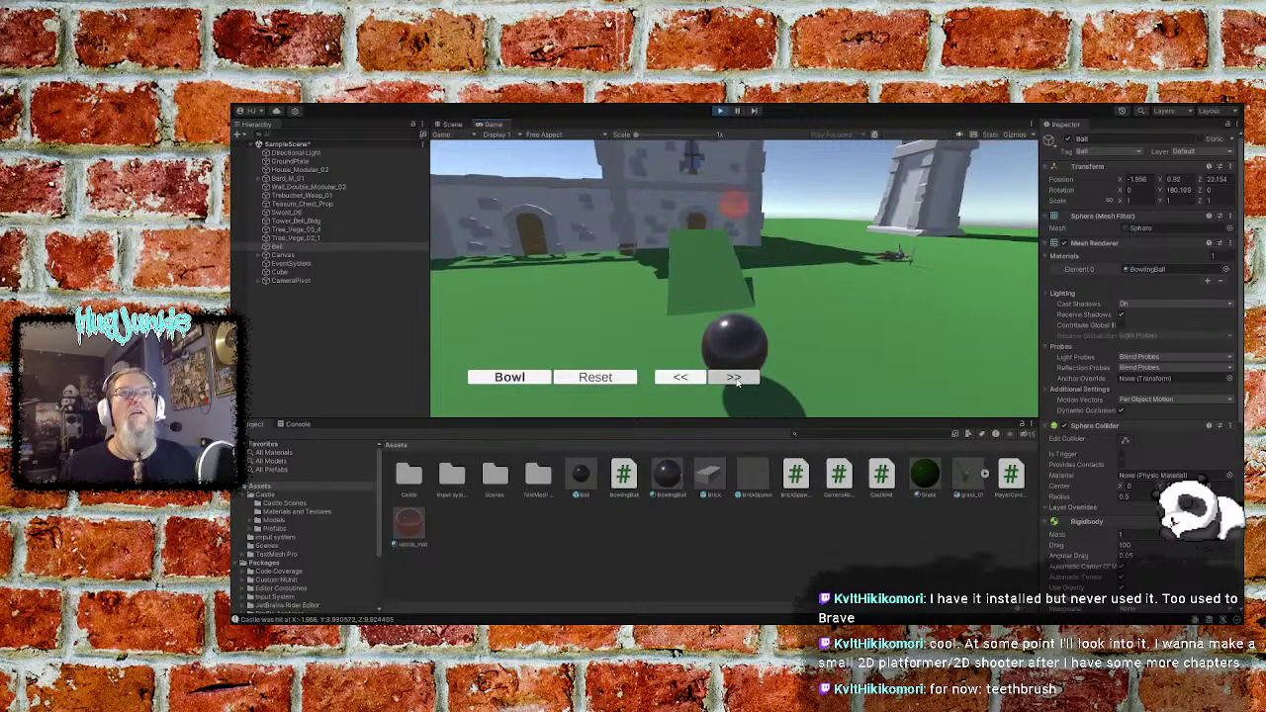
{"action": "left_click", "coordinate": [529, 384]}
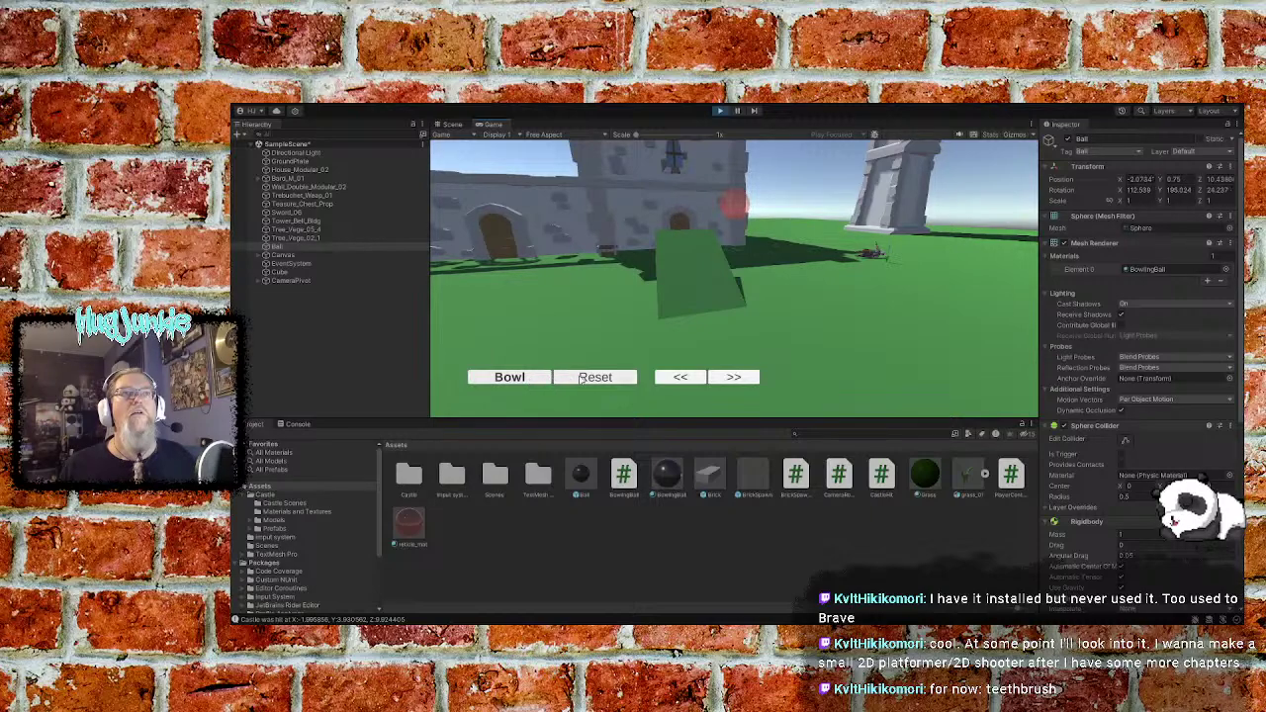
{"action": "left_click", "coordinate": [594, 379]}
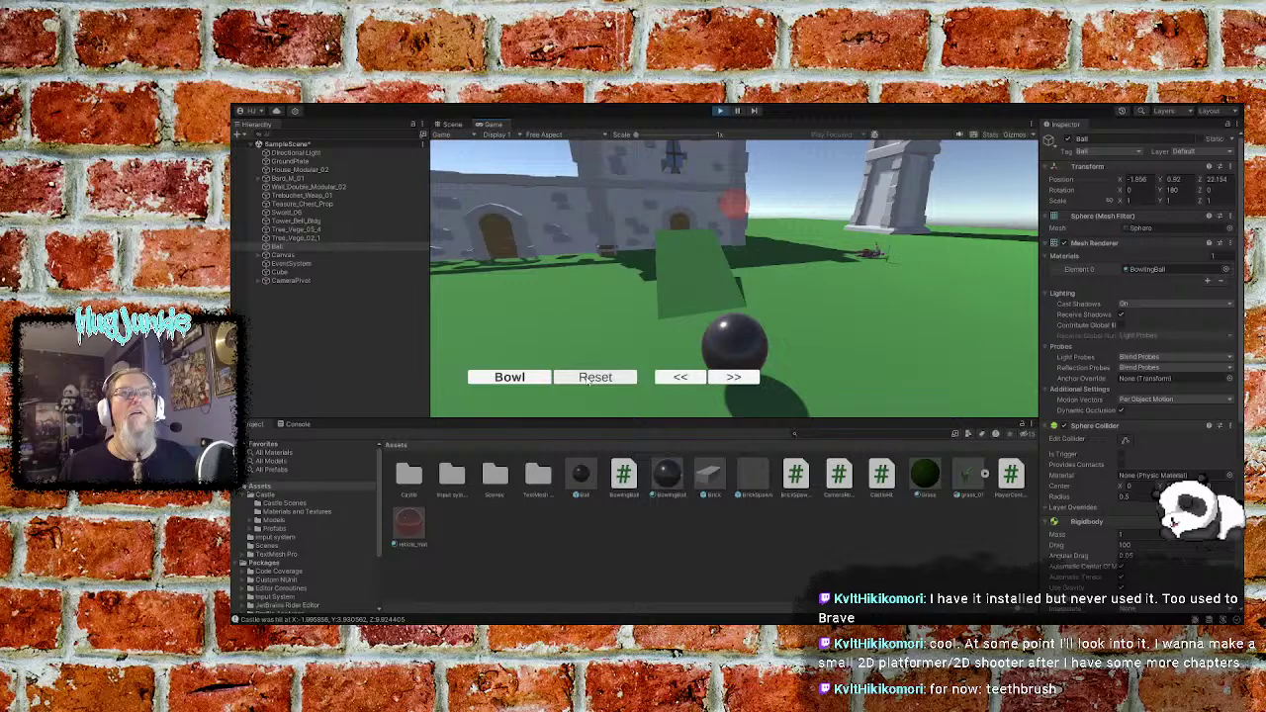
{"action": "left_click", "coordinate": [593, 378]}
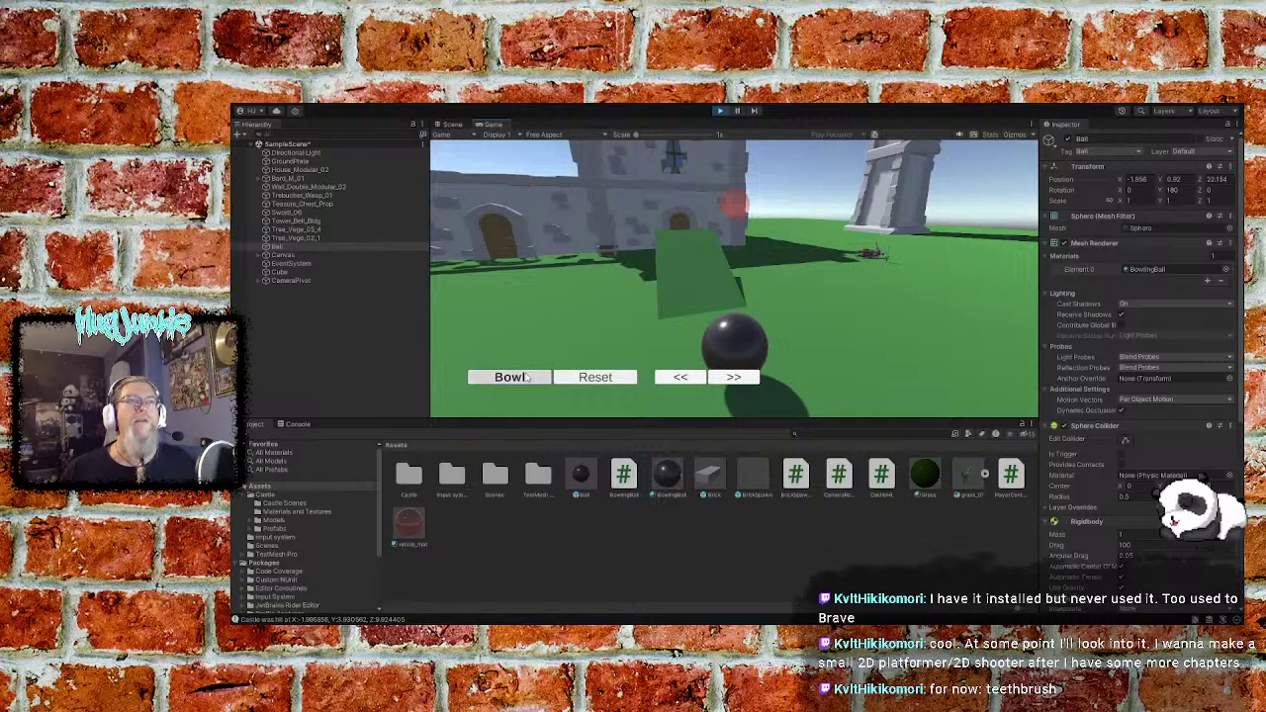
Bowl and reset the ball repeatedly with the rotated aim to test the reset behaviour
{"action": "left_click", "coordinate": [528, 377]}
{"action": "left_click", "coordinate": [590, 380]}
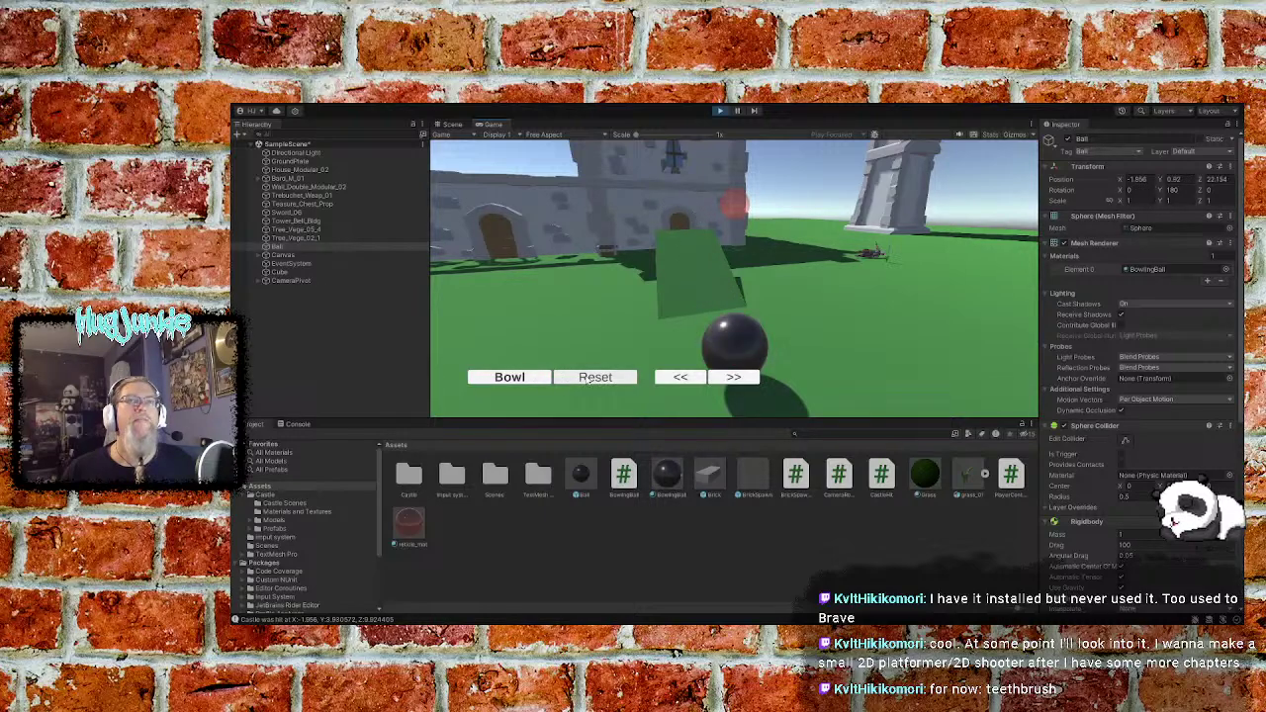
{"action": "left_click", "coordinate": [548, 380]}
{"action": "left_click", "coordinate": [556, 380]}
{"action": "left_click", "coordinate": [548, 382]}
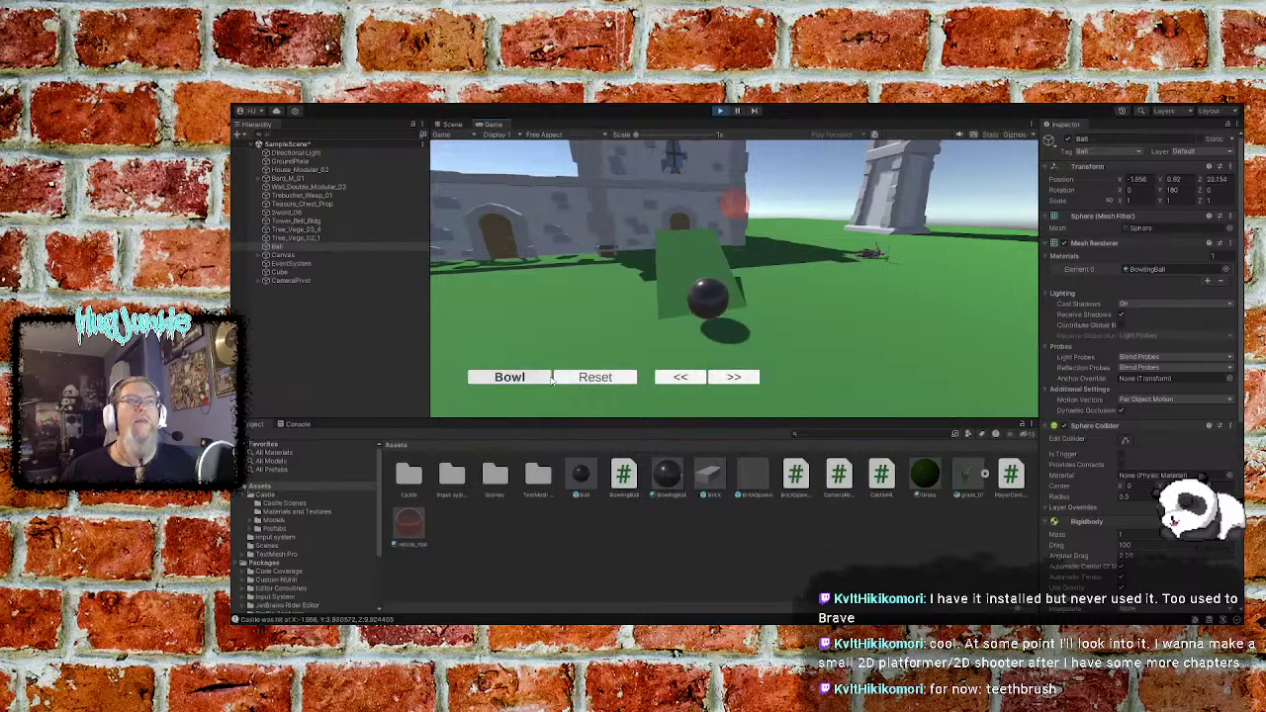
{"action": "left_click", "coordinate": [559, 381]}
{"action": "left_click", "coordinate": [540, 382]}
{"action": "left_click", "coordinate": [556, 382]}
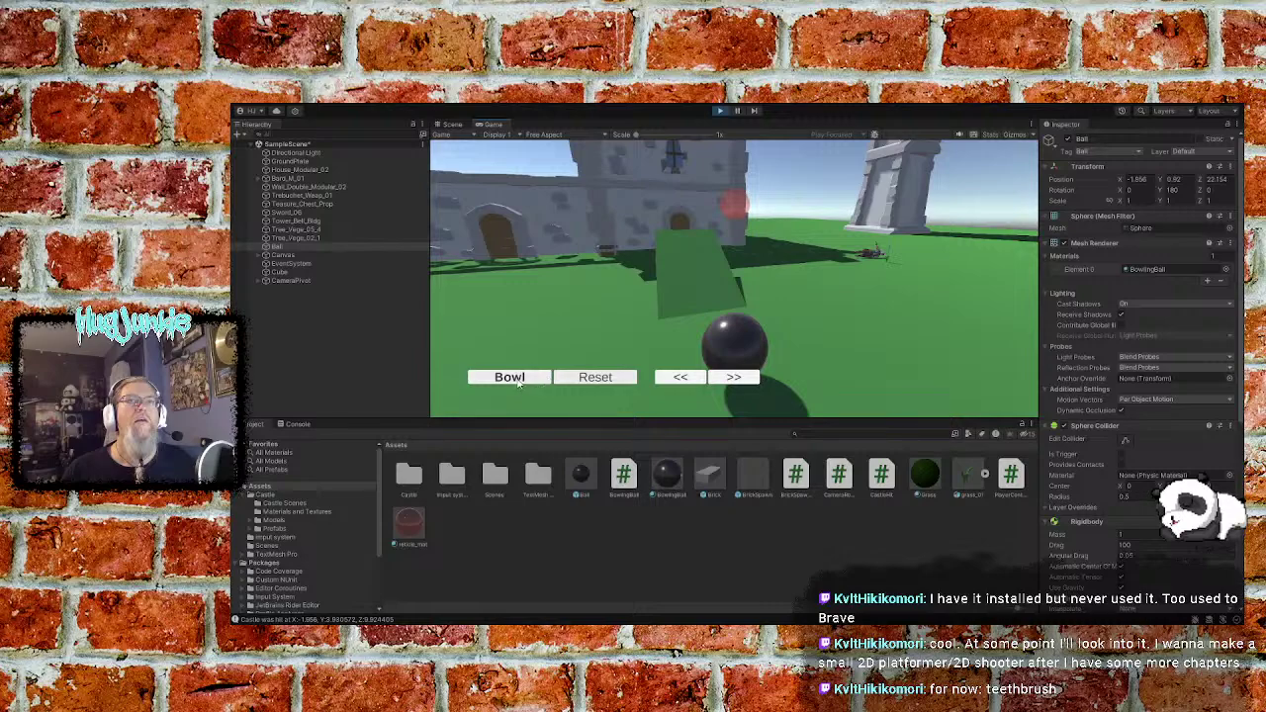
{"action": "left_click", "coordinate": [516, 382]}
{"action": "left_click", "coordinate": [594, 384]}
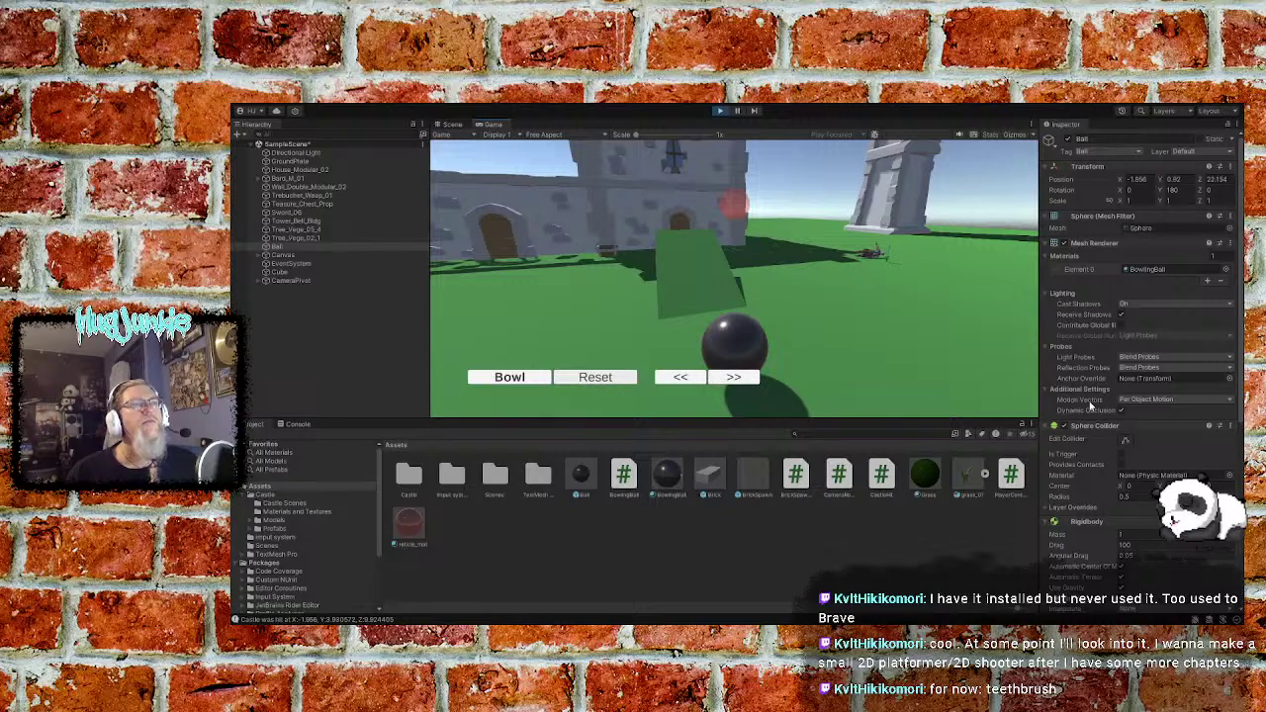
Inspect the Ball's Rigidbody constraints and Bowling Ball script values, plus the CameraPivot and its child Main Camera
{"action": "scroll", "coordinate": [1091, 406], "scroll_direction": "down", "scroll_amount": 8}
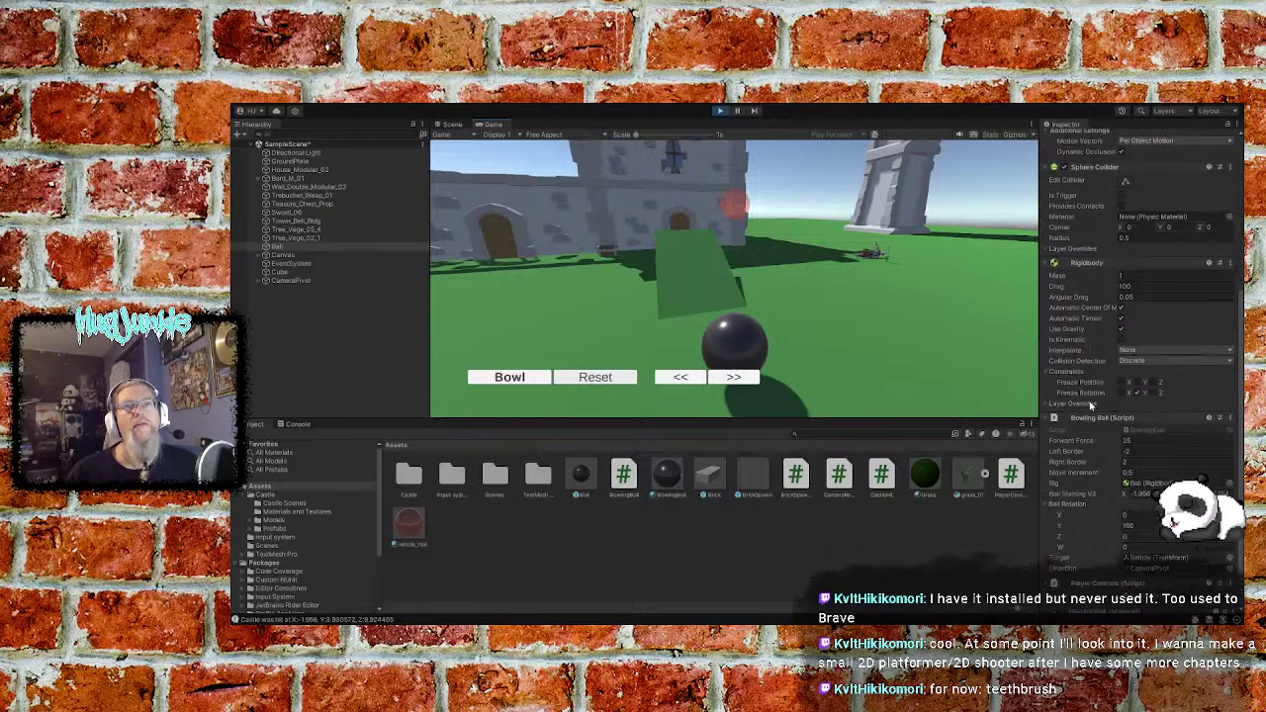
{"action": "scroll", "coordinate": [1091, 405], "scroll_direction": "down", "scroll_amount": 2}
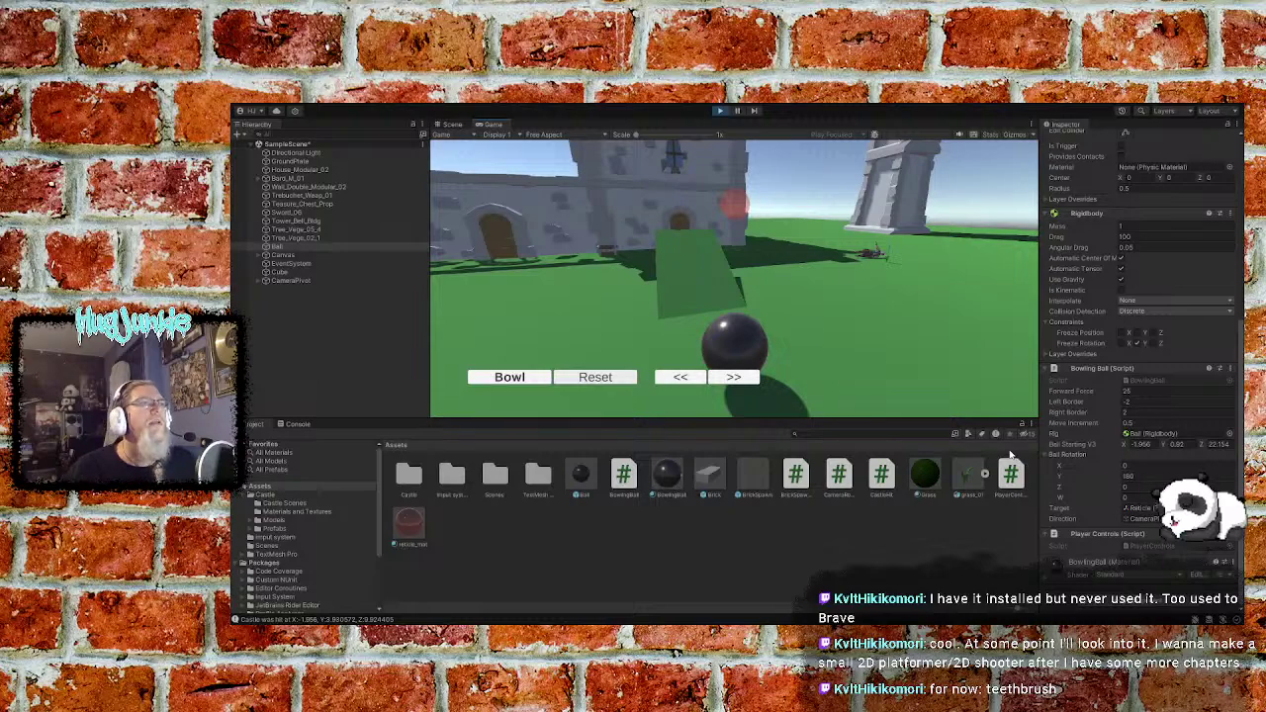
{"action": "left_click", "coordinate": [259, 281]}
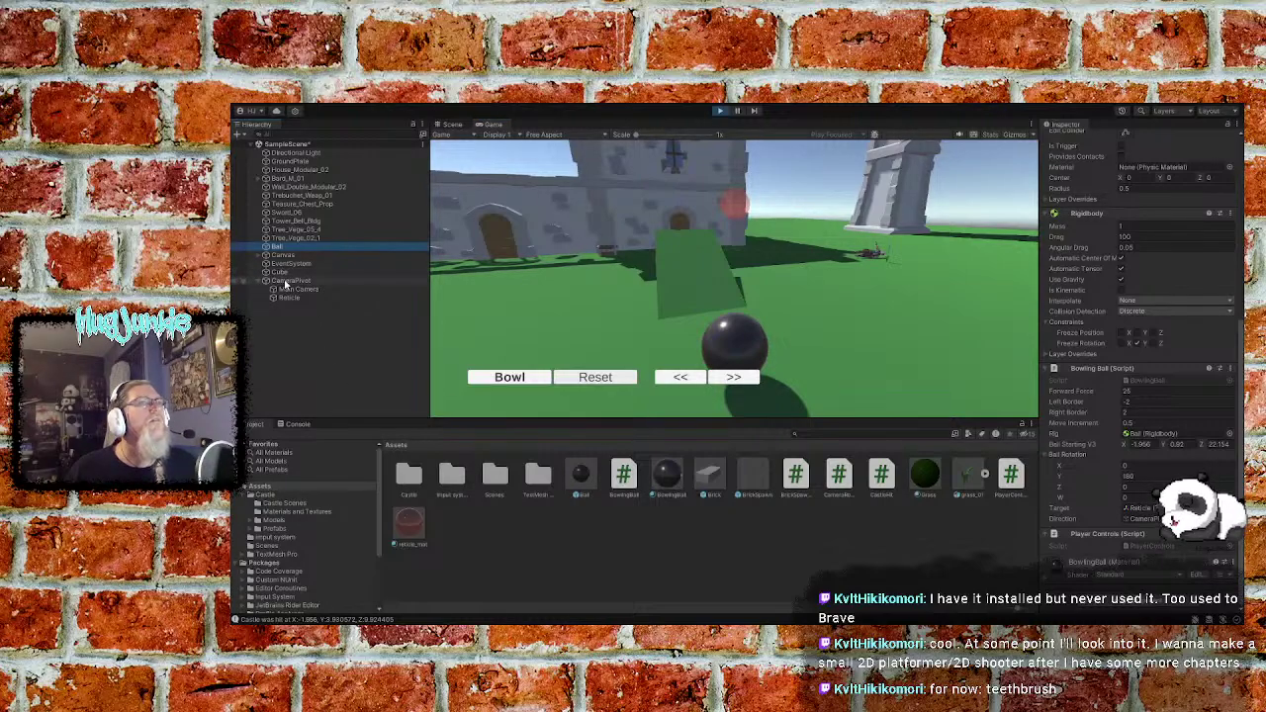
{"action": "left_click", "coordinate": [287, 281]}
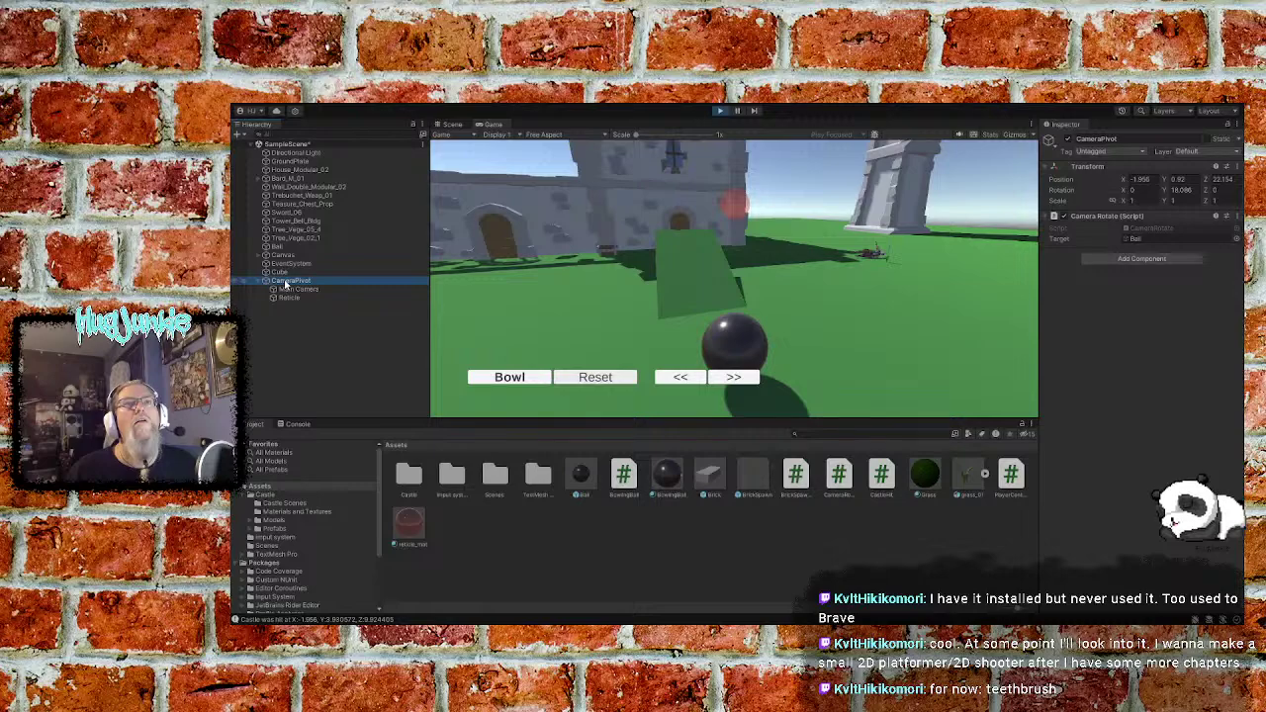
{"action": "left_click", "coordinate": [291, 289]}
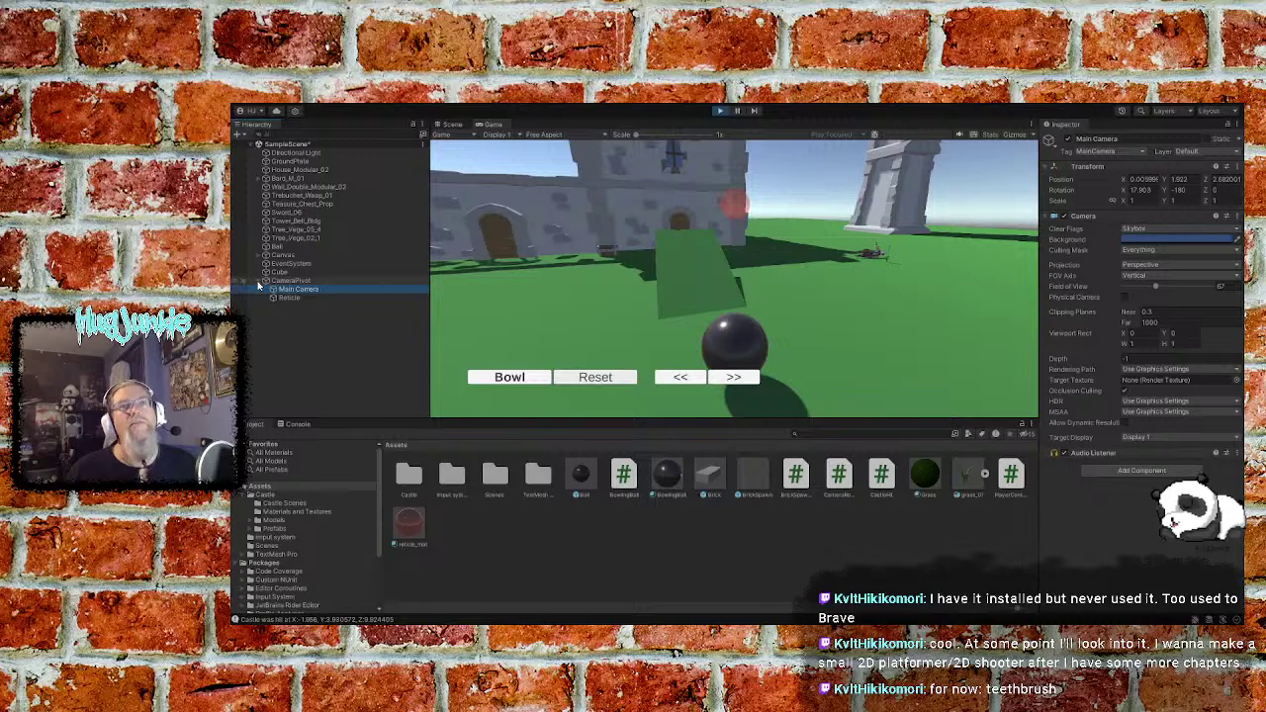
{"action": "left_click", "coordinate": [259, 281]}
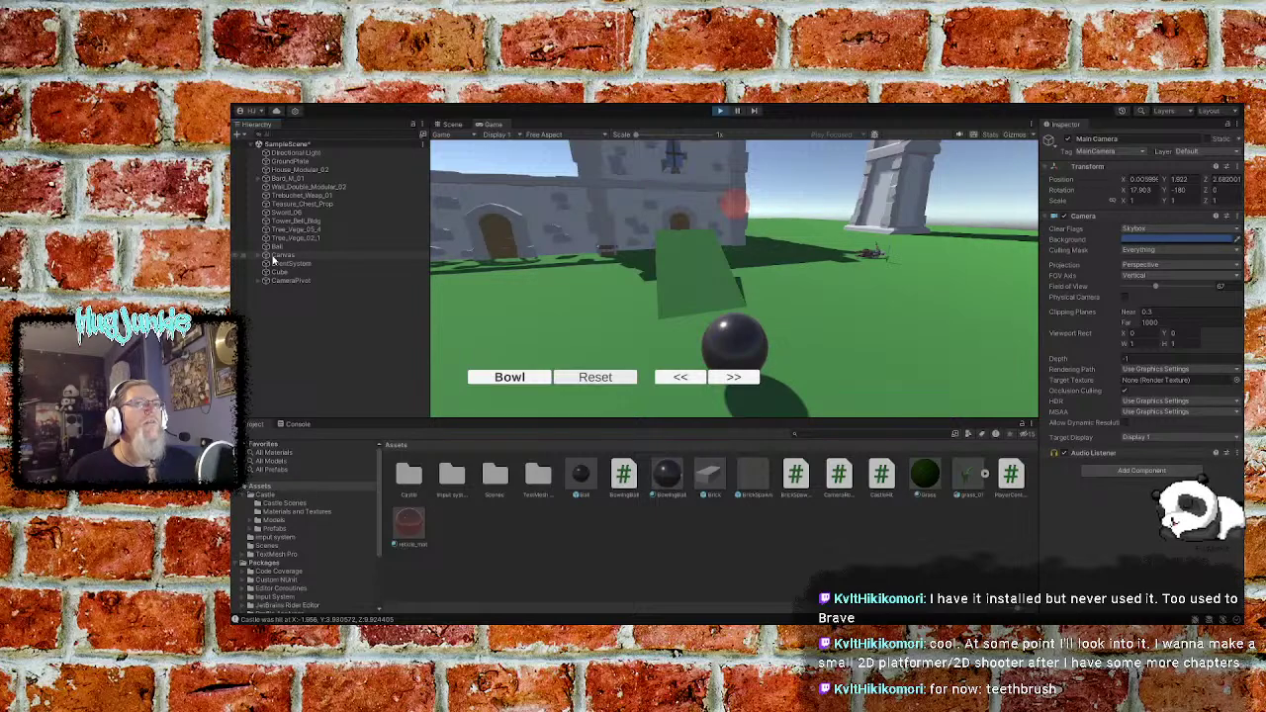
Compare the Transform values of the CameraPivot and its child Main Camera while the game is running
{"action": "left_click", "coordinate": [274, 280]}
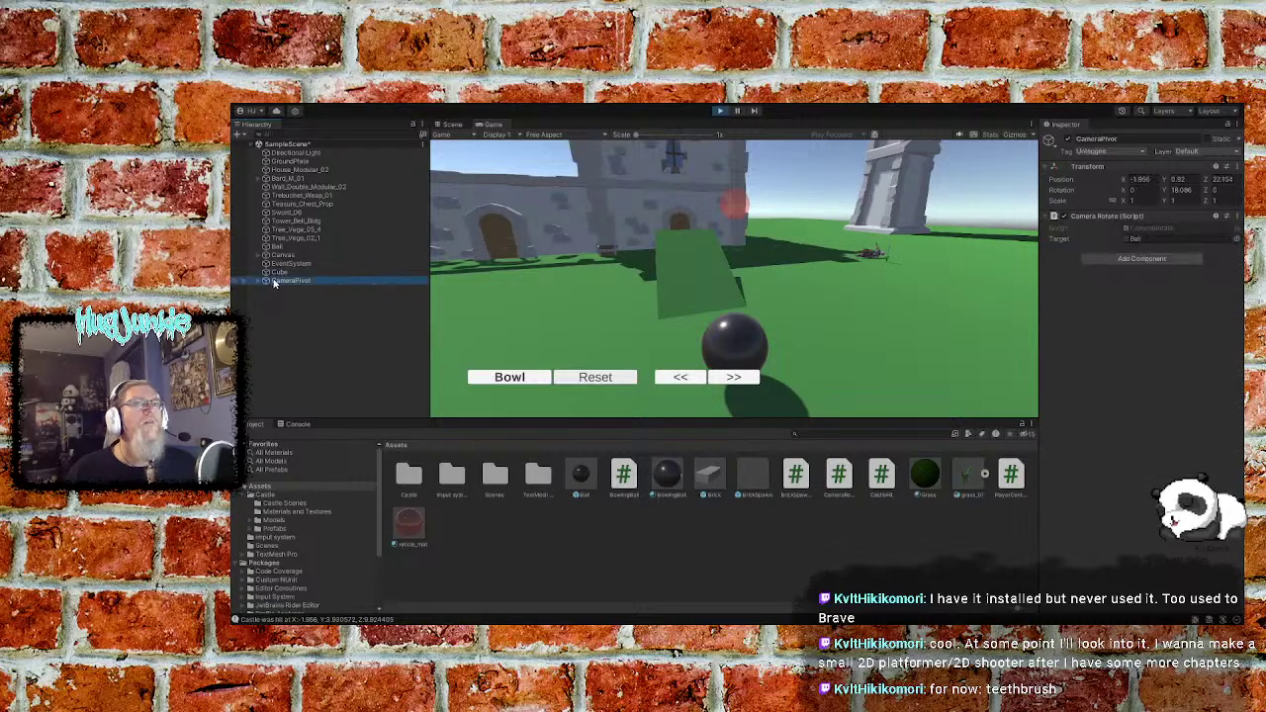
{"action": "left_click", "coordinate": [259, 281]}
{"action": "left_click", "coordinate": [285, 288]}
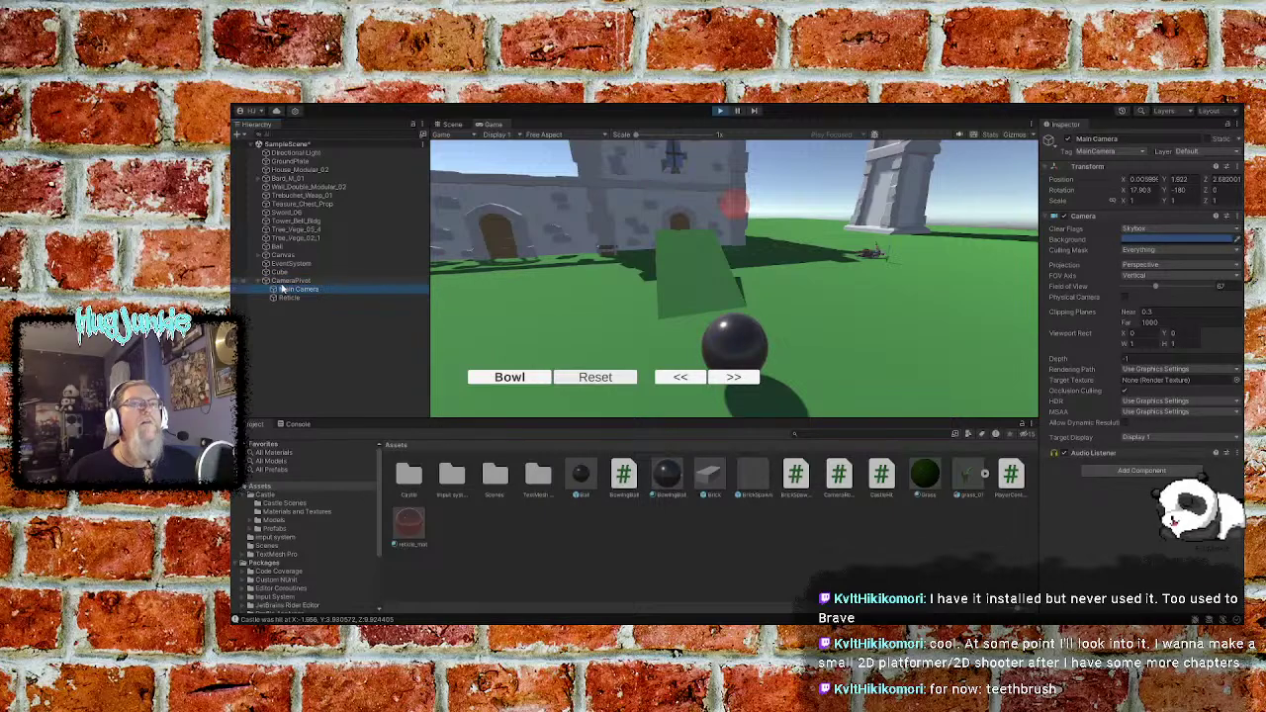
{"action": "left_click", "coordinate": [260, 282]}
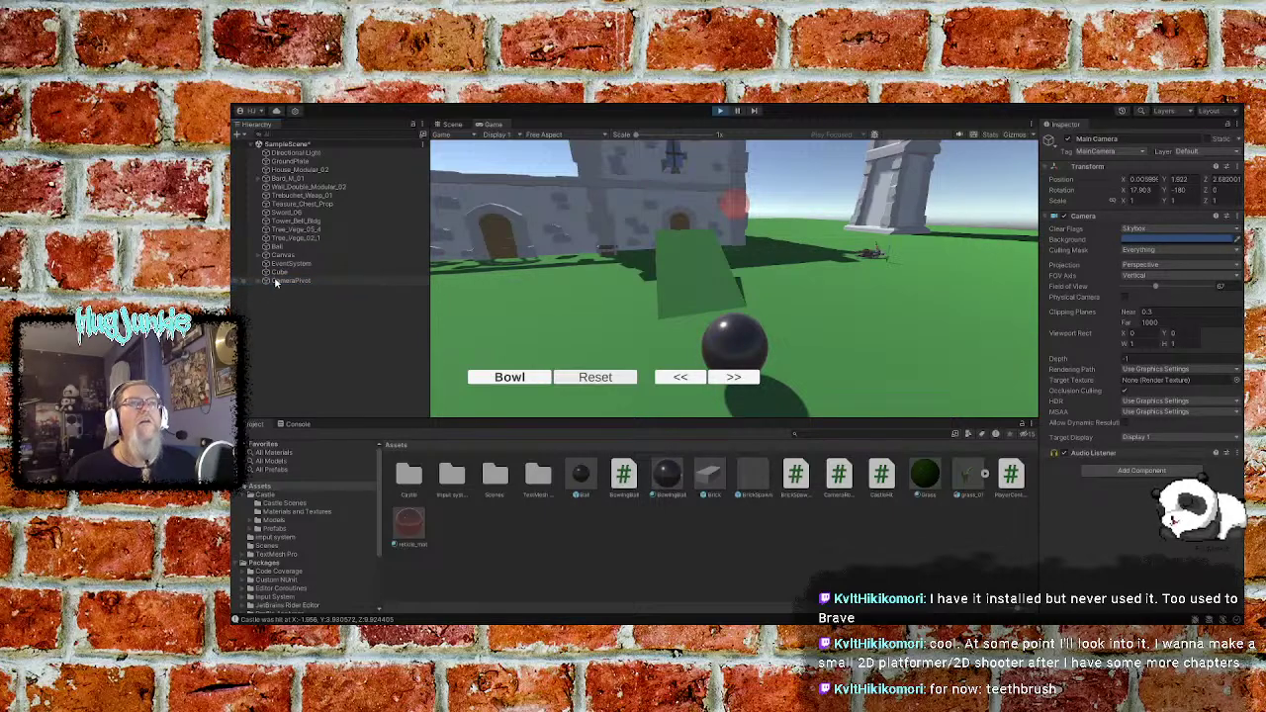
{"action": "left_click", "coordinate": [280, 282]}
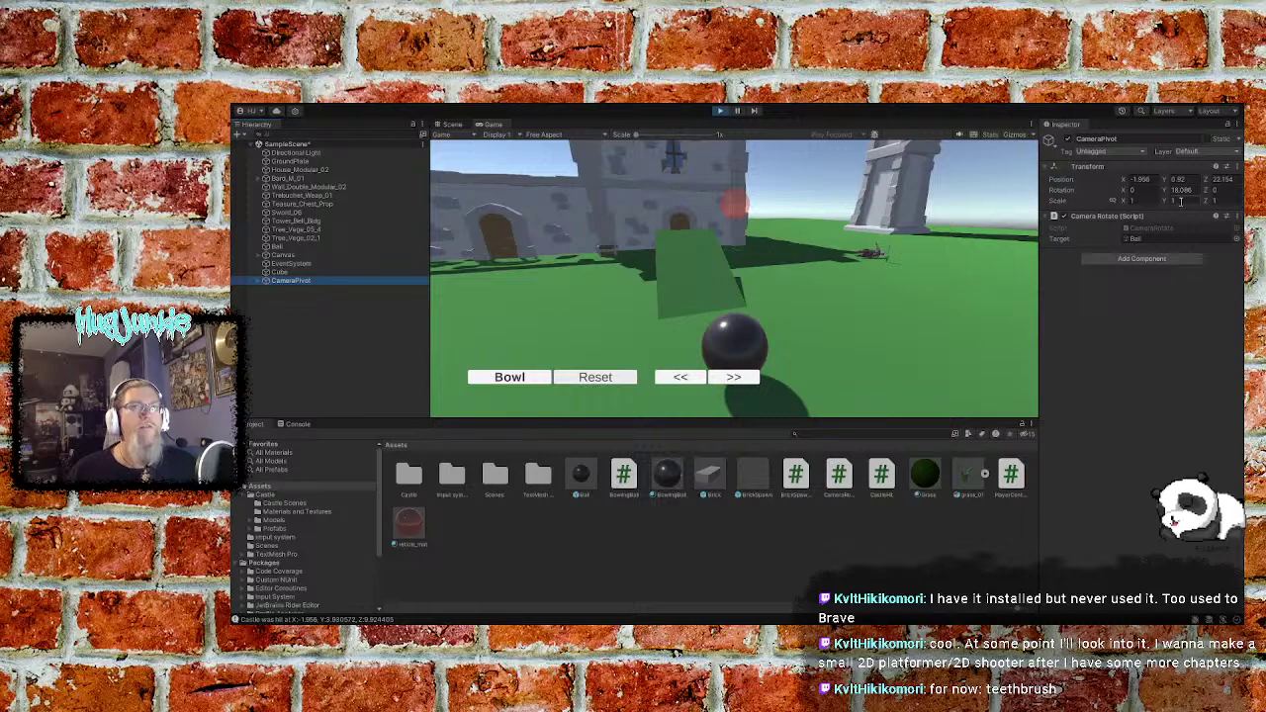
Inspect the Ball's Transform, Sphere Collider, Rigidbody constraints and Bowling Ball script values
{"action": "left_click", "coordinate": [277, 247]}
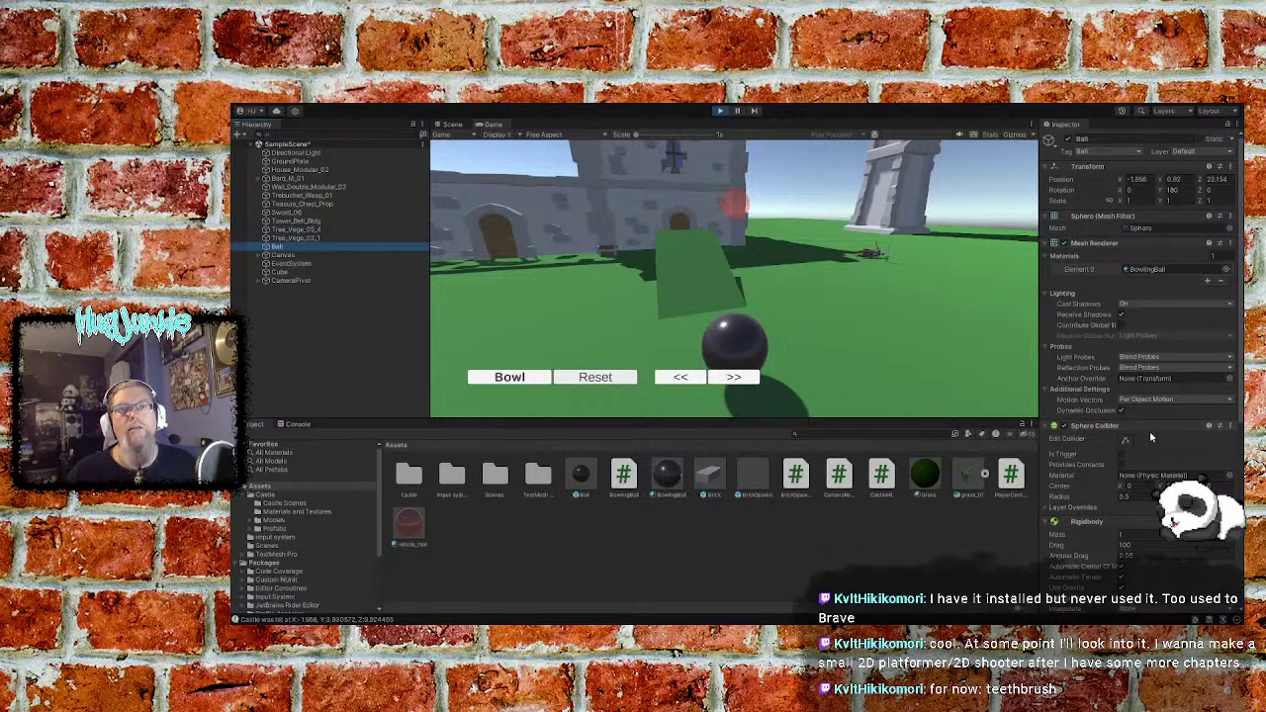
{"action": "scroll", "coordinate": [1148, 448], "scroll_direction": "down", "scroll_amount": 6}
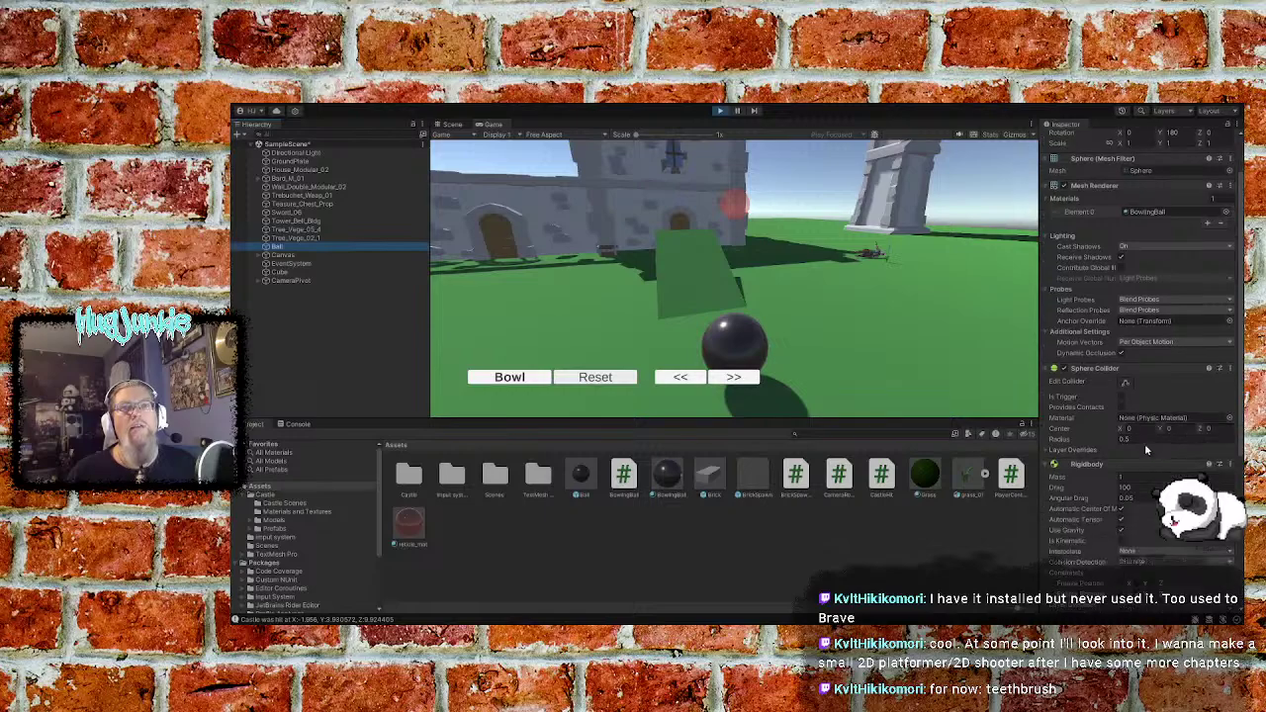
{"action": "scroll", "coordinate": [1147, 448], "scroll_direction": "down", "scroll_amount": 1}
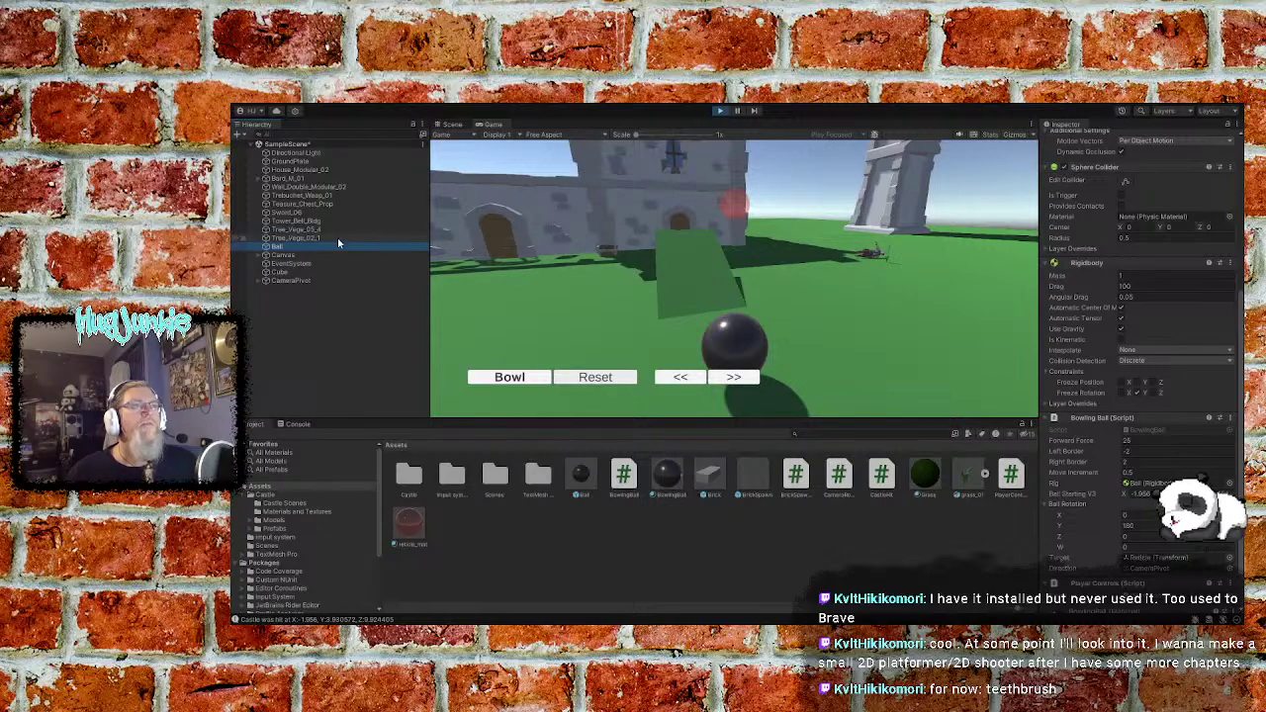
{"action": "scroll", "coordinate": [1109, 301], "scroll_direction": "up", "scroll_amount": 5}
{"action": "scroll", "coordinate": [1108, 301], "scroll_direction": "up", "scroll_amount": 2}
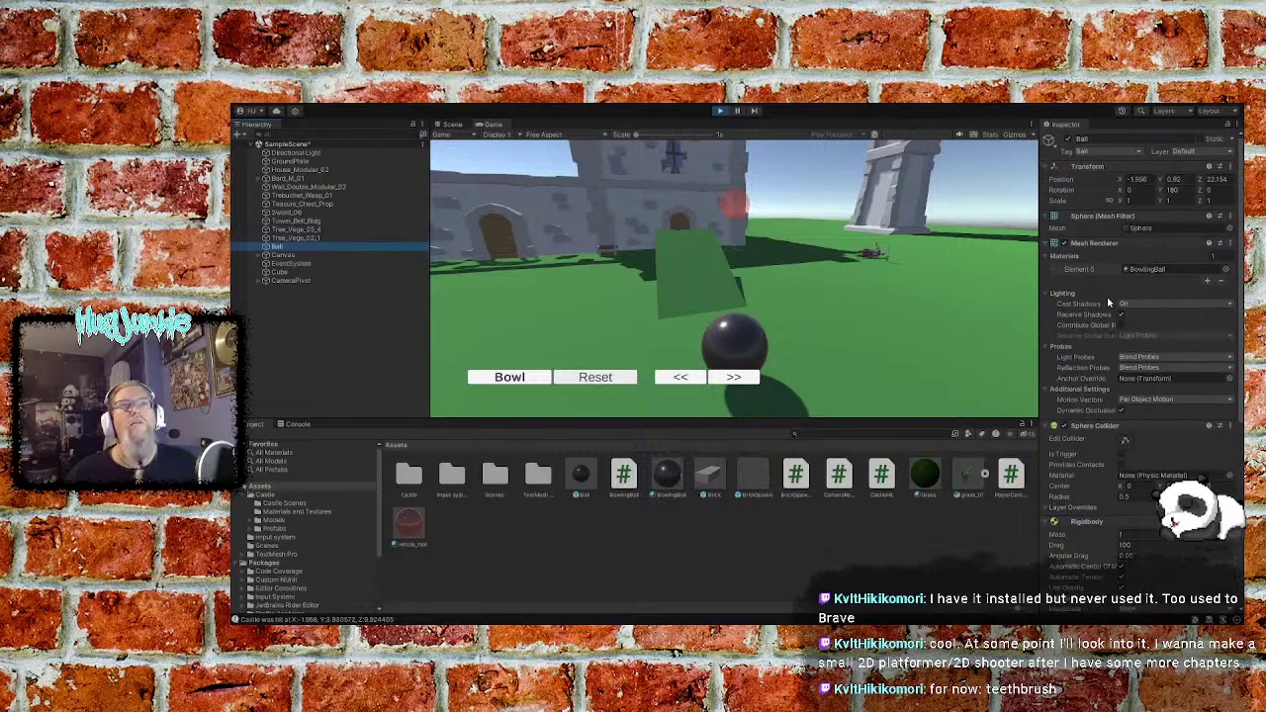
Rotate the aim further right to check the Ball's Y rotation, and stop the game
{"action": "left_click", "coordinate": [733, 377]}
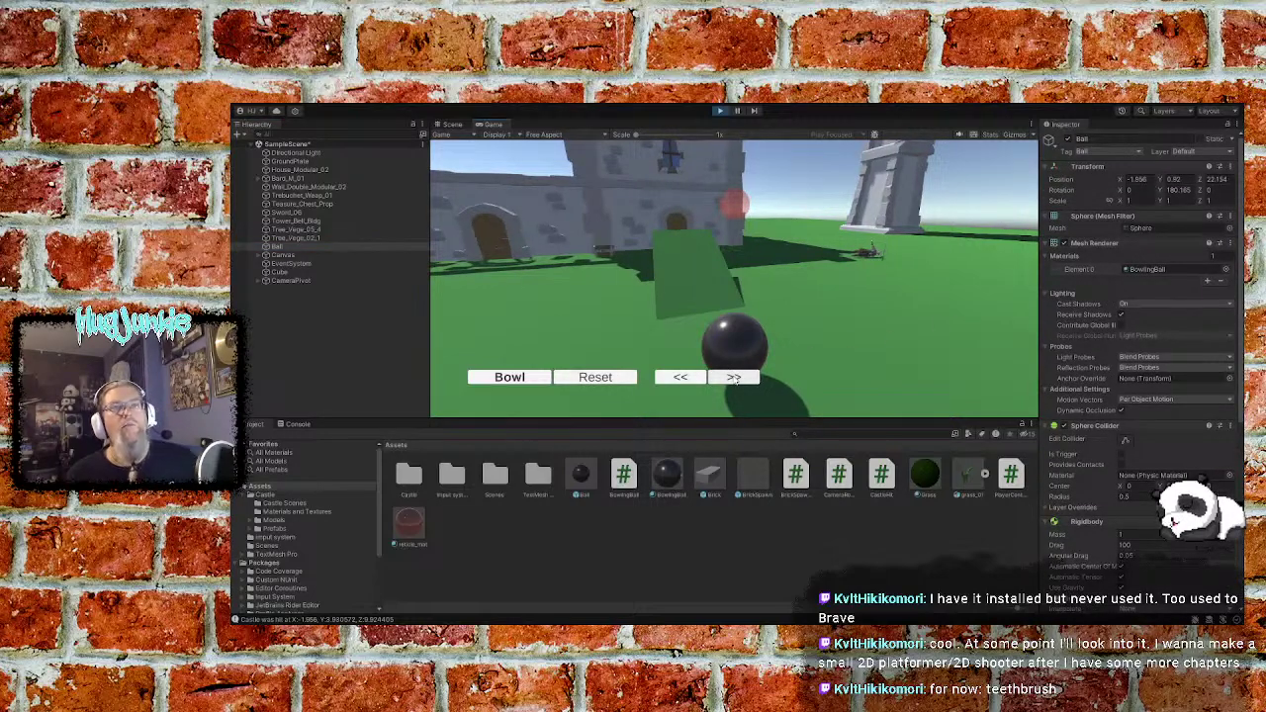
{"action": "left_click", "coordinate": [733, 377]}
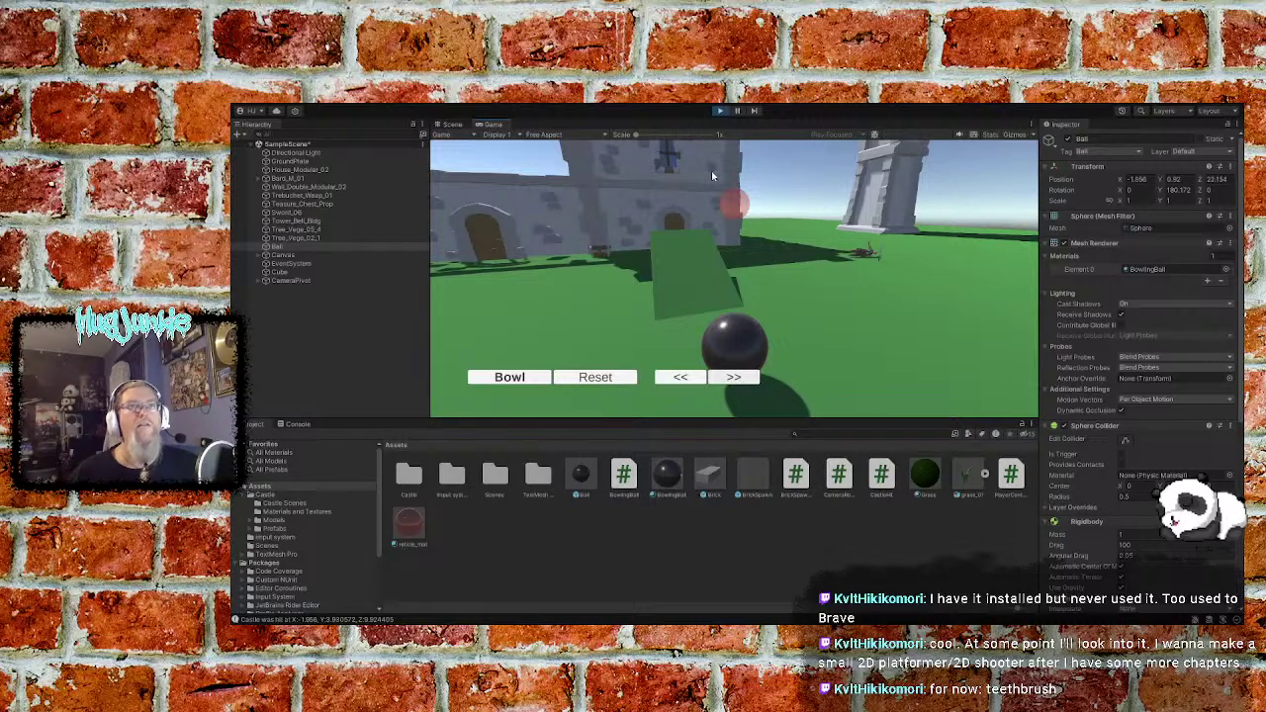
{"action": "left_click", "coordinate": [720, 112]}
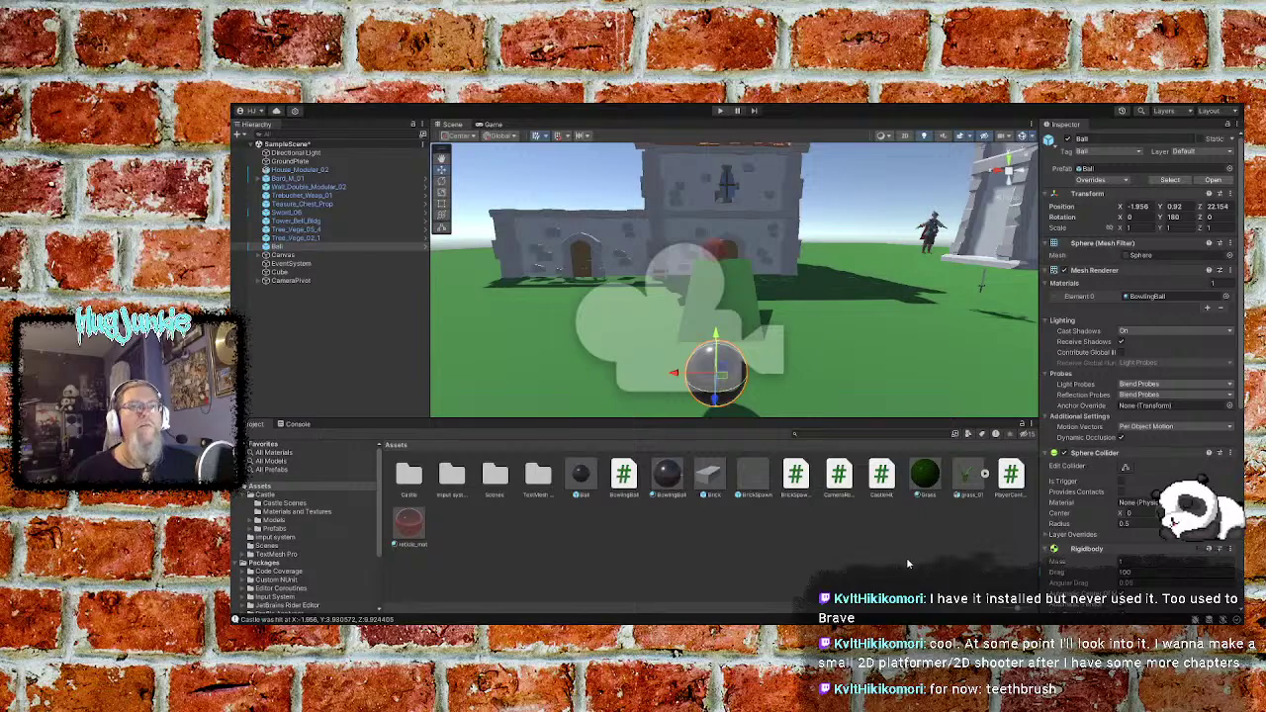
Switch to Visual Studio and review the reset and RotateDirection code in BowlingBall.cs
{"action": "key", "text": "alt+Tab"}
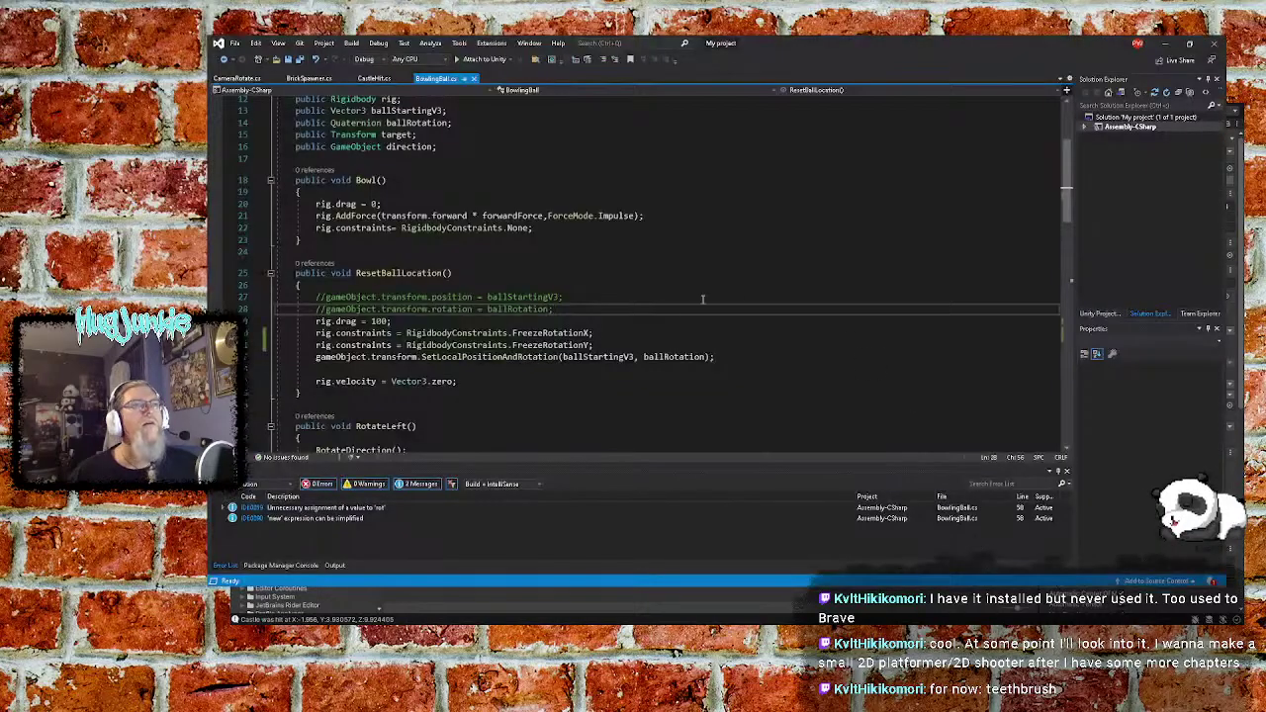
{"action": "left_click", "coordinate": [604, 341]}
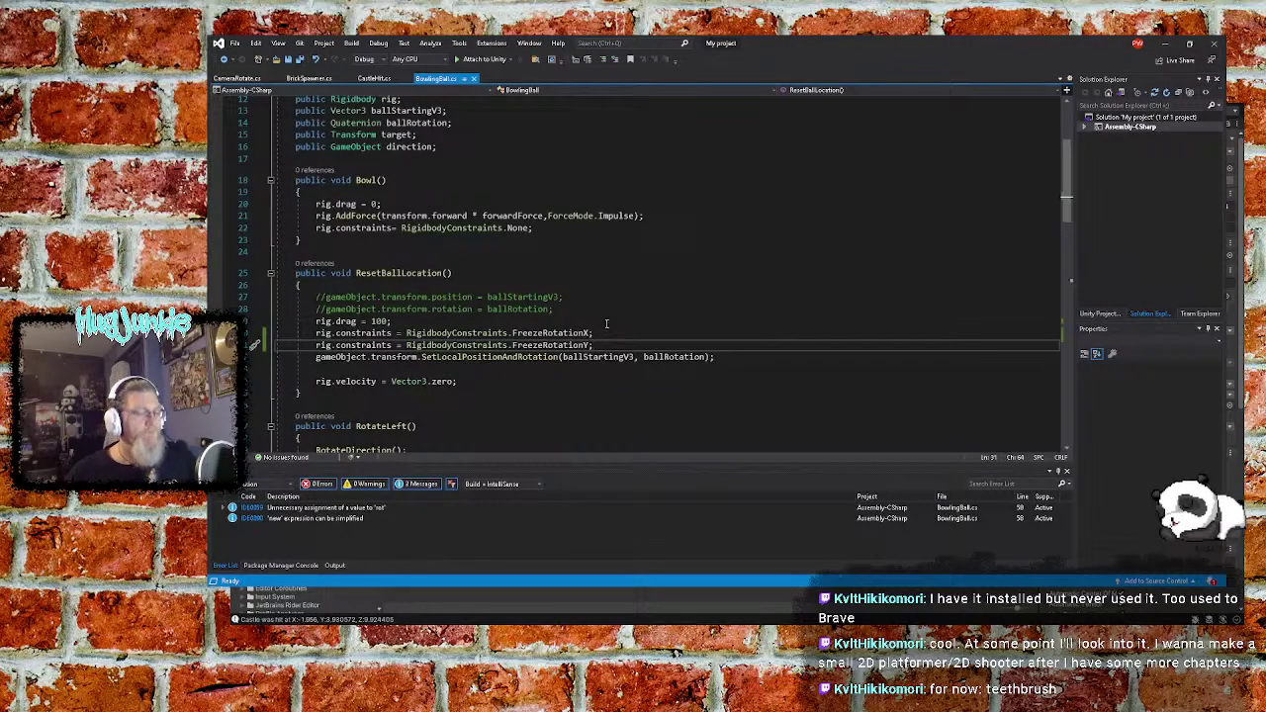
{"action": "scroll", "coordinate": [606, 331], "scroll_direction": "down", "scroll_amount": 8}
{"action": "scroll", "coordinate": [610, 315], "scroll_direction": "down", "scroll_amount": 8}
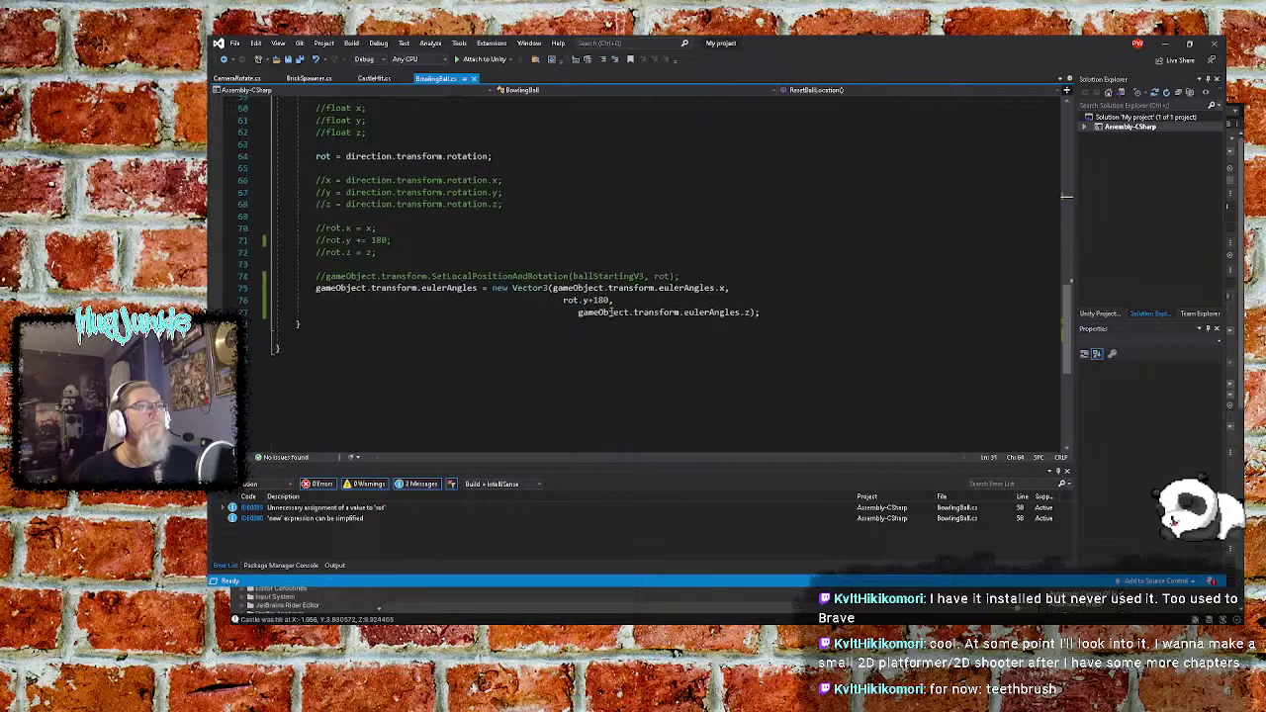
{"action": "scroll", "coordinate": [613, 310], "scroll_direction": "up", "scroll_amount": 4}
{"action": "scroll", "coordinate": [614, 310], "scroll_direction": "down", "scroll_amount": 1}
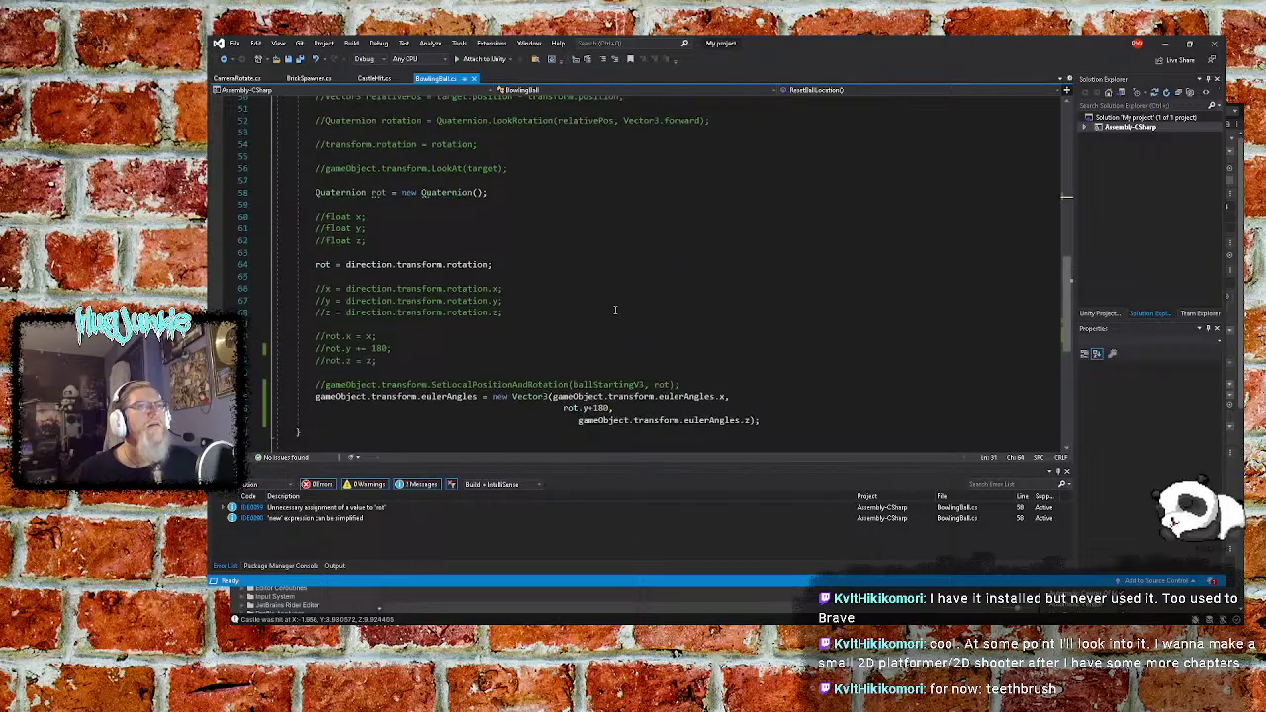
{"action": "left_click", "coordinate": [394, 348]}
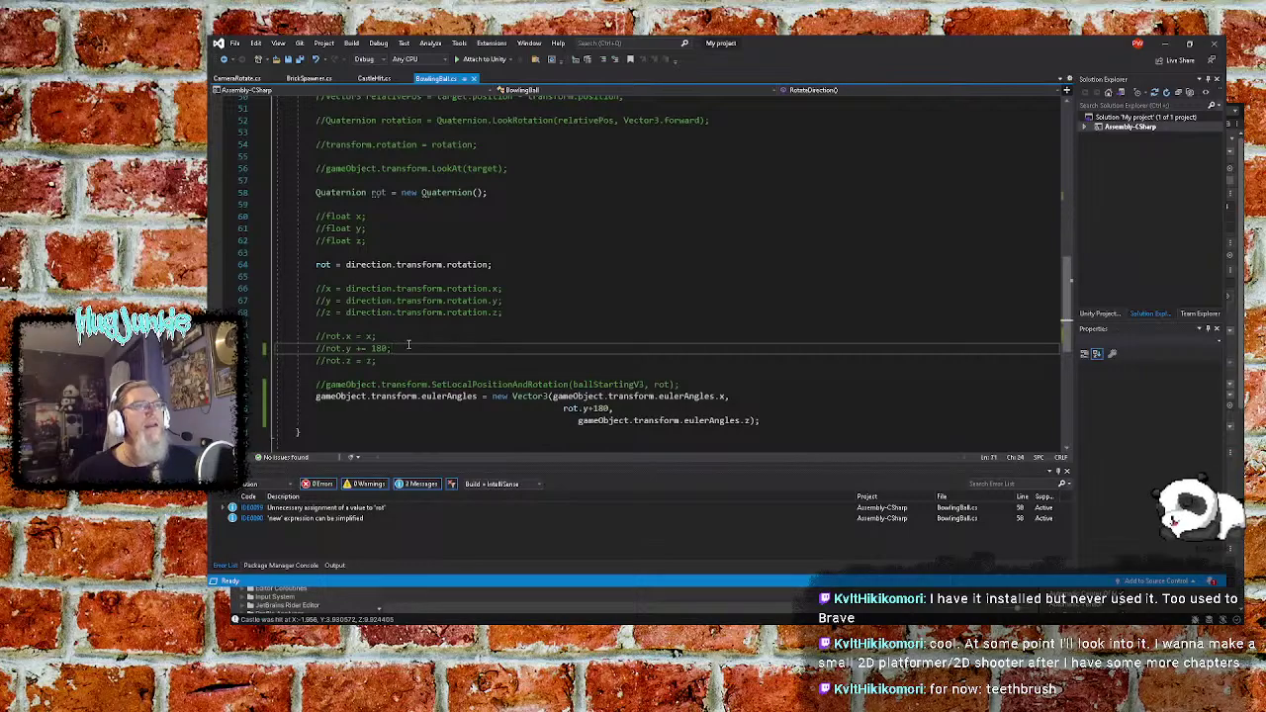
{"action": "scroll", "coordinate": [421, 334], "scroll_direction": "up", "scroll_amount": 12}
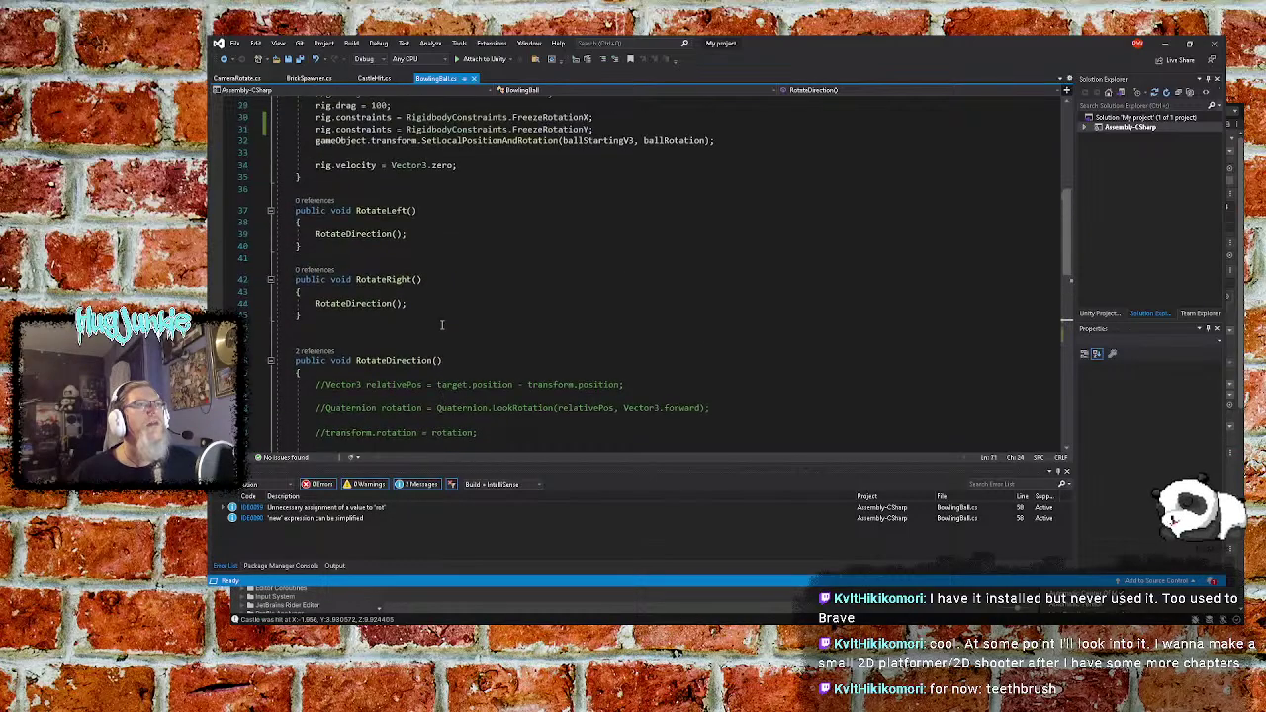
{"action": "scroll", "coordinate": [442, 325], "scroll_direction": "down", "scroll_amount": 12}
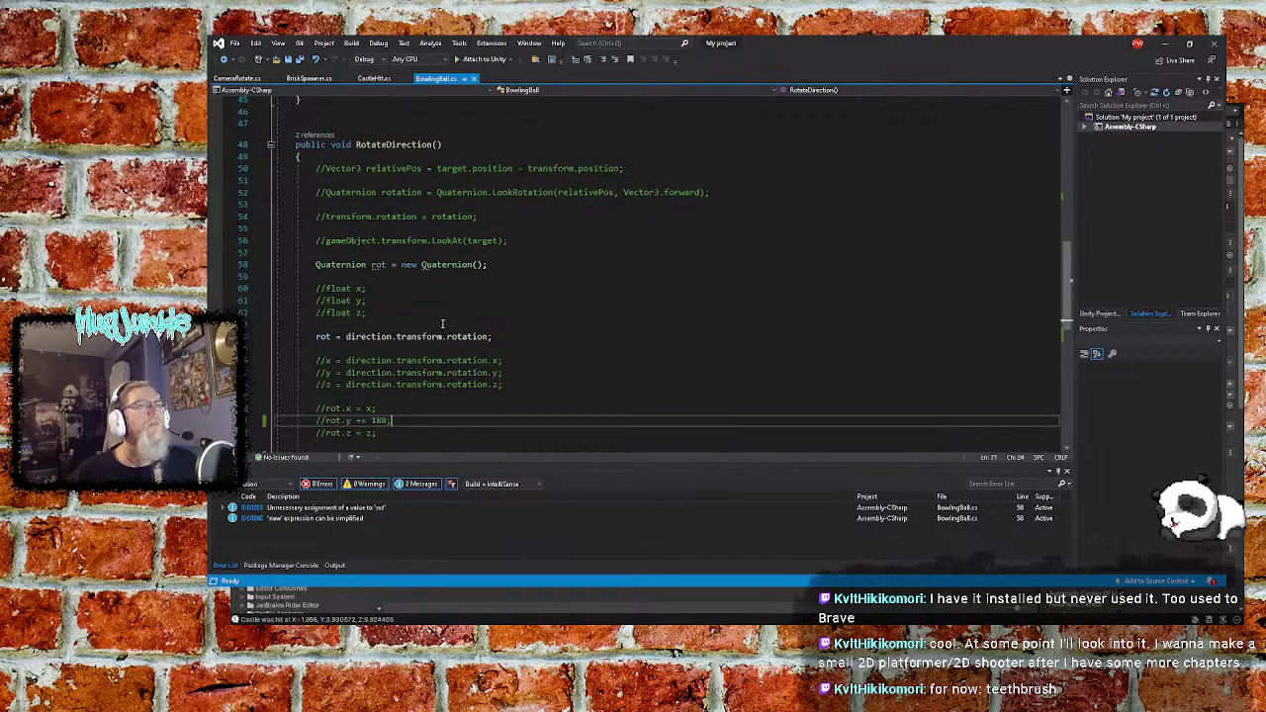
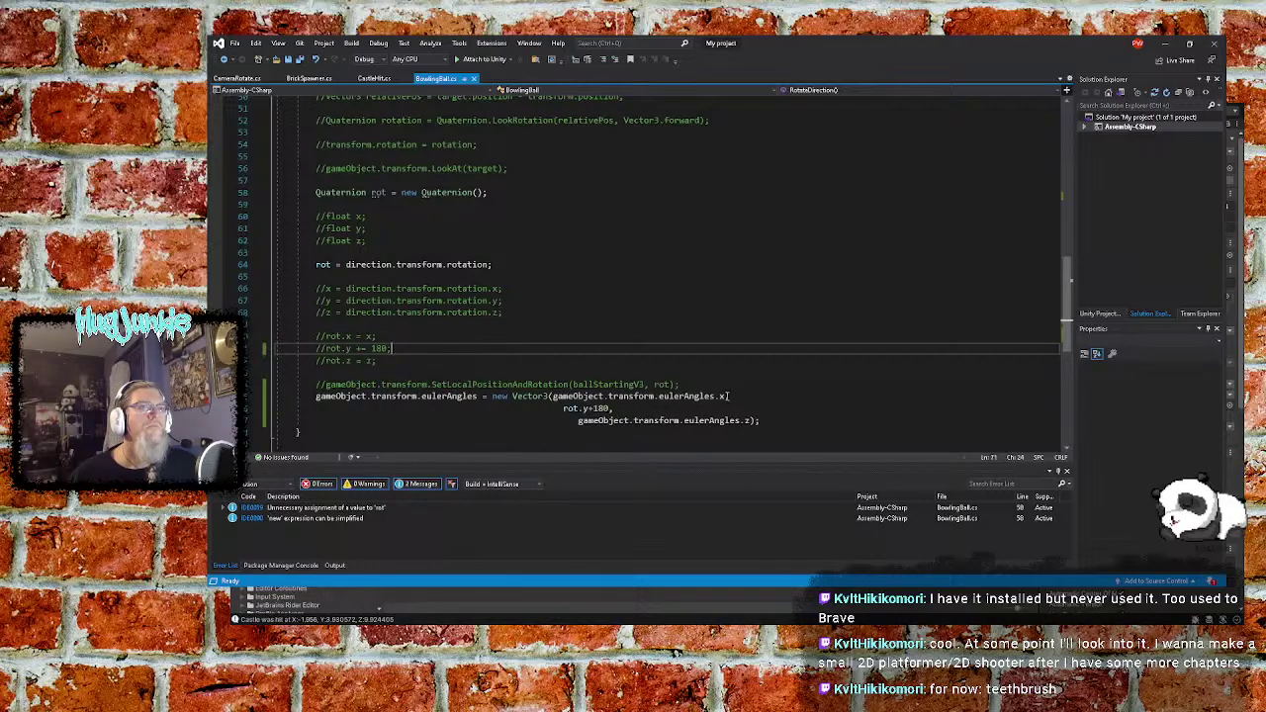
Replace the x and z arguments of the eulerAngles Vector3 in RotateDirection with 0
{"action": "left_click", "coordinate": [723, 396]}
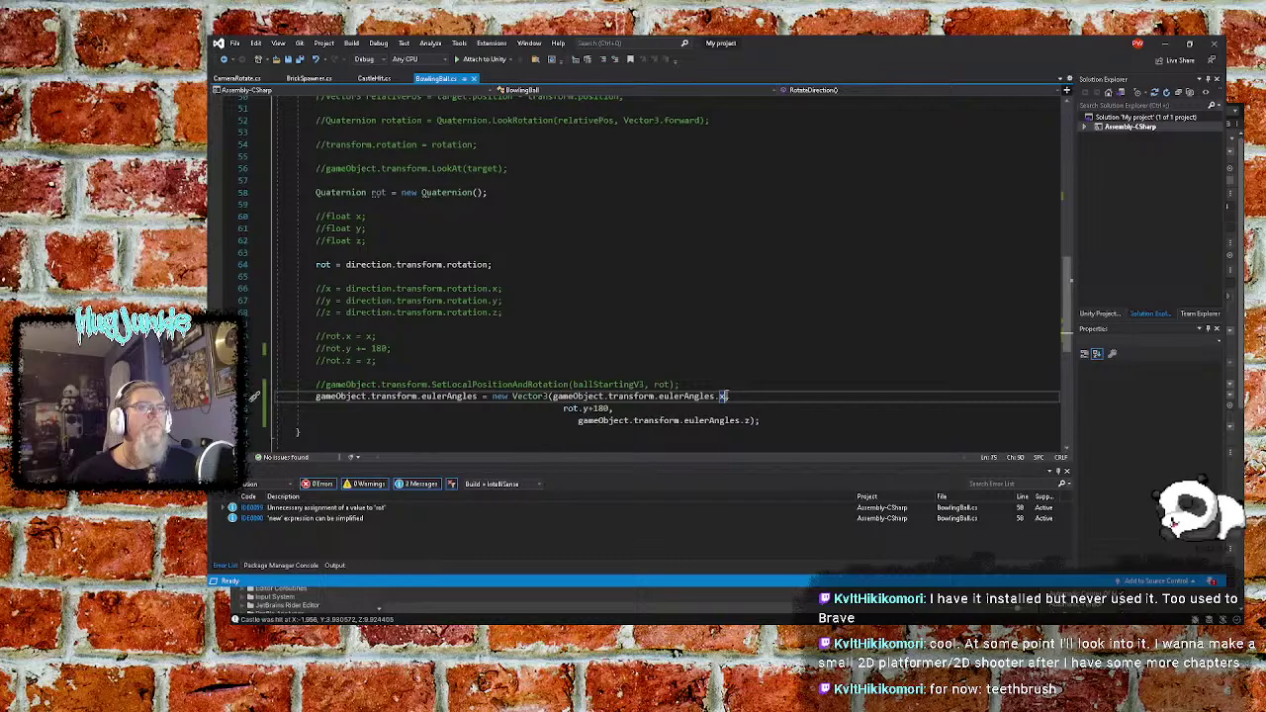
{"action": "left_click_drag", "start_coordinate": [723, 396], "coordinate": [552, 396]}
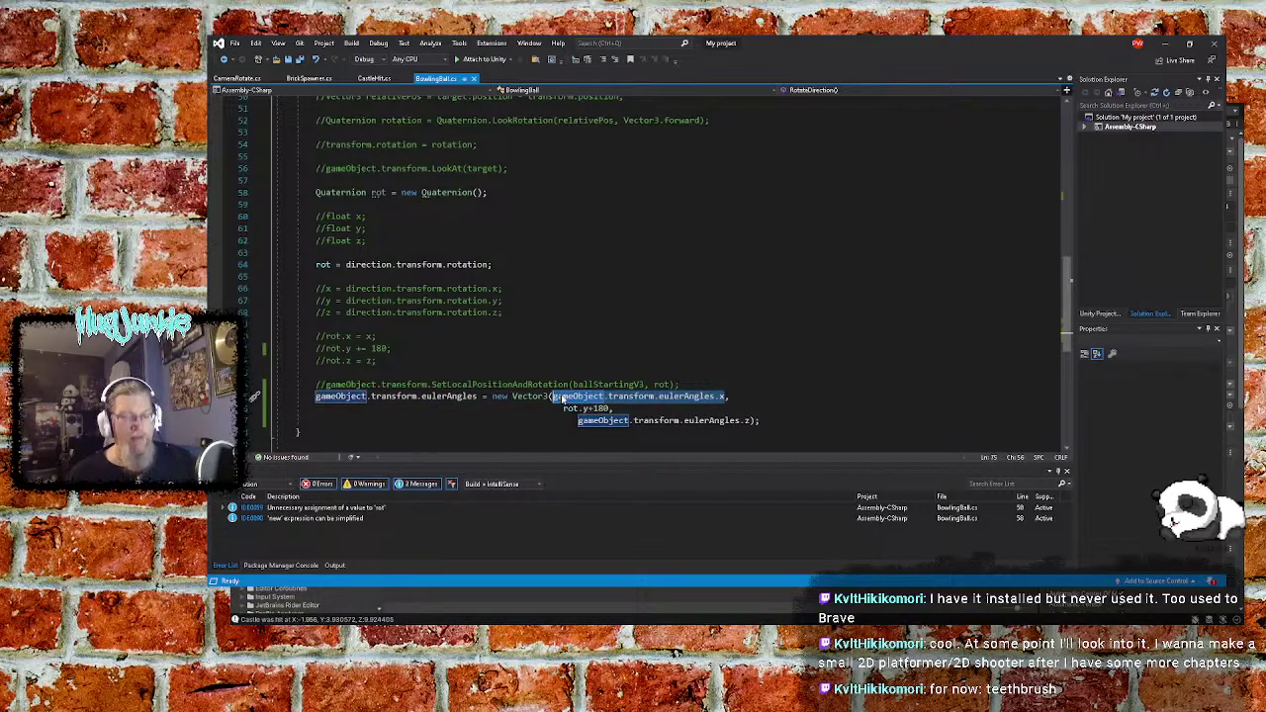
{"action": "type", "text": "0"}
{"action": "left_click", "coordinate": [664, 360]}
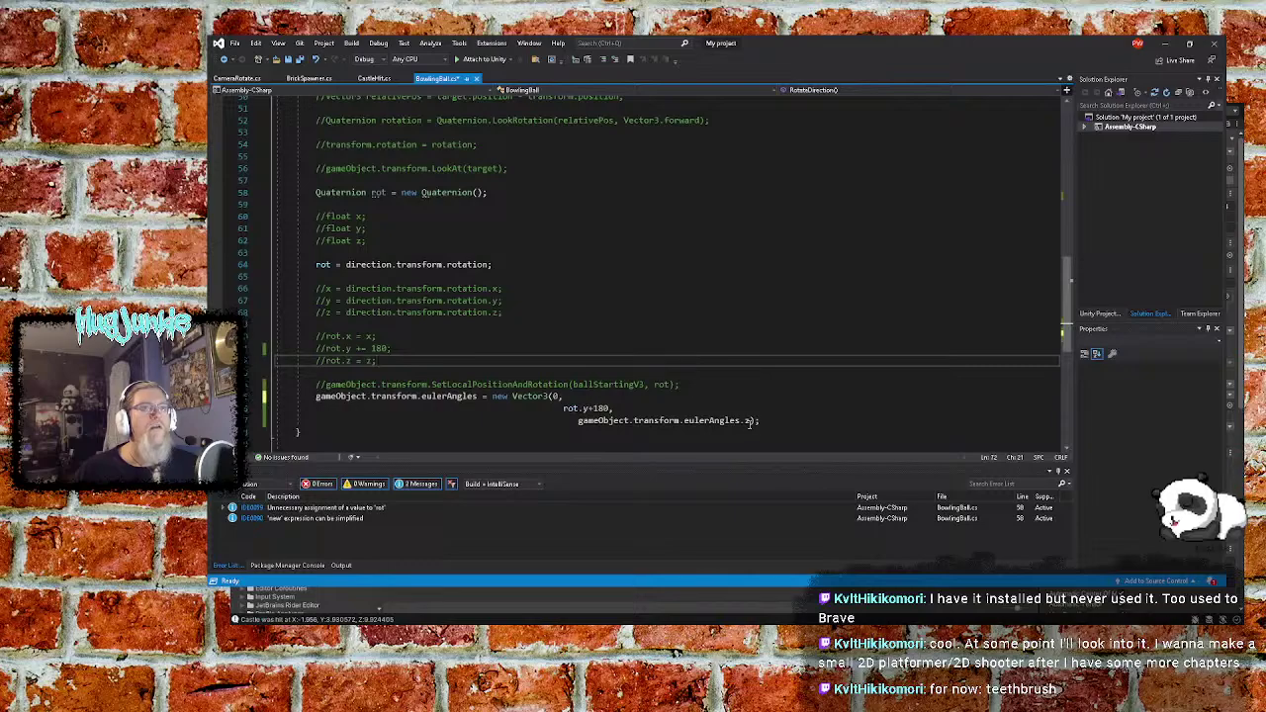
{"action": "left_click_drag", "start_coordinate": [749, 422], "coordinate": [579, 422]}
{"action": "type", "text": "0"}
{"action": "left_click", "coordinate": [628, 314]}
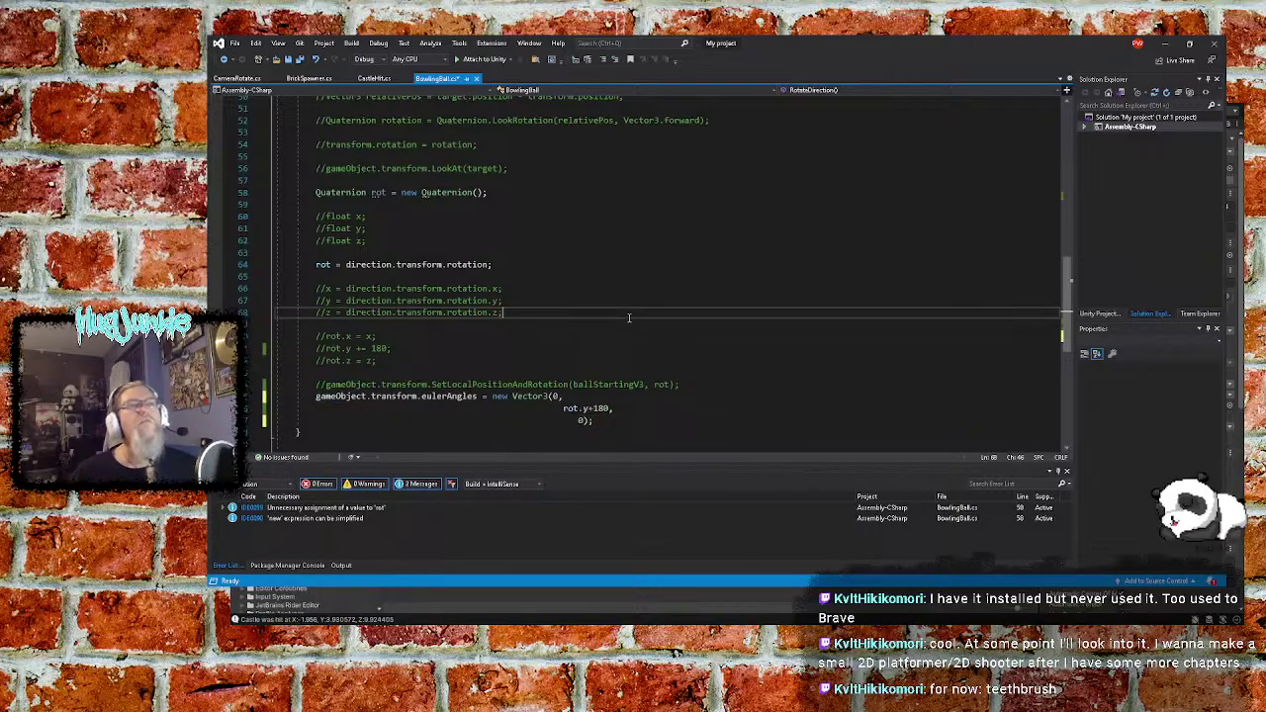
Join the split eulerAngles assignment into the single line new Vector3(0,rot.y+180,0);
{"action": "left_click", "coordinate": [591, 395]}
{"action": "key", "text": "Down"}
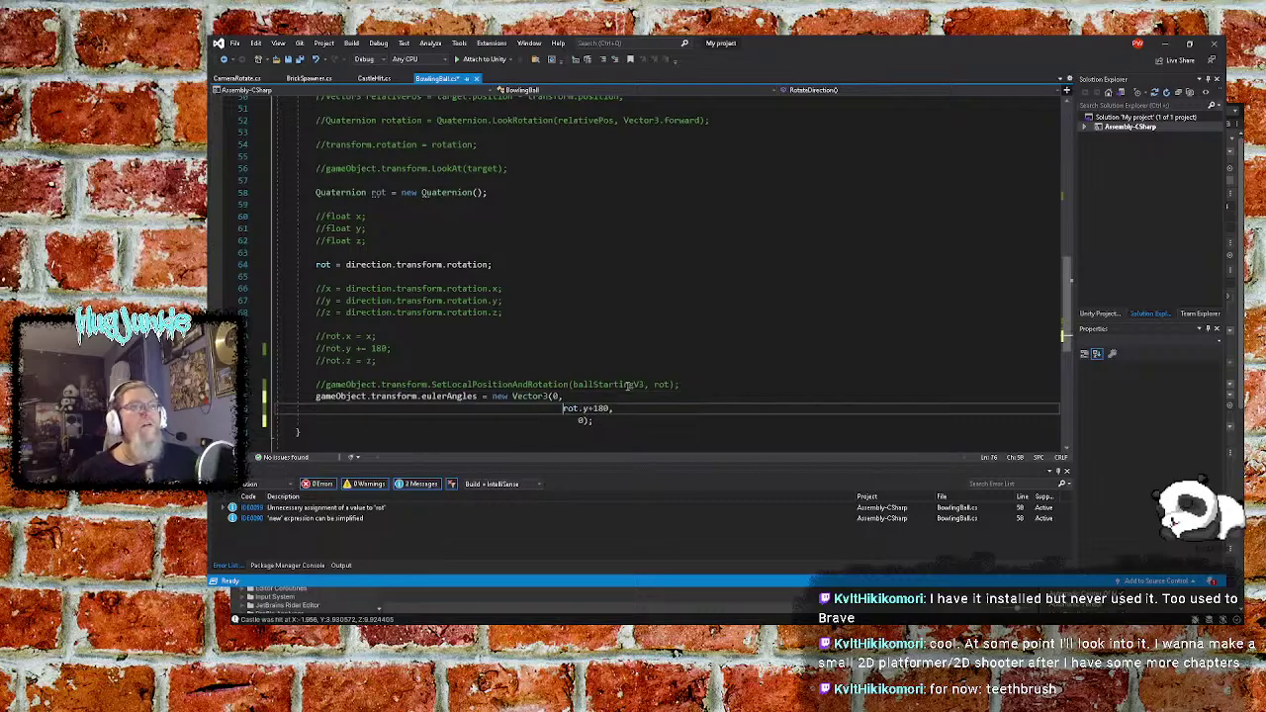
{"action": "key", "text": "Up"}
{"action": "key", "text": "Down"}
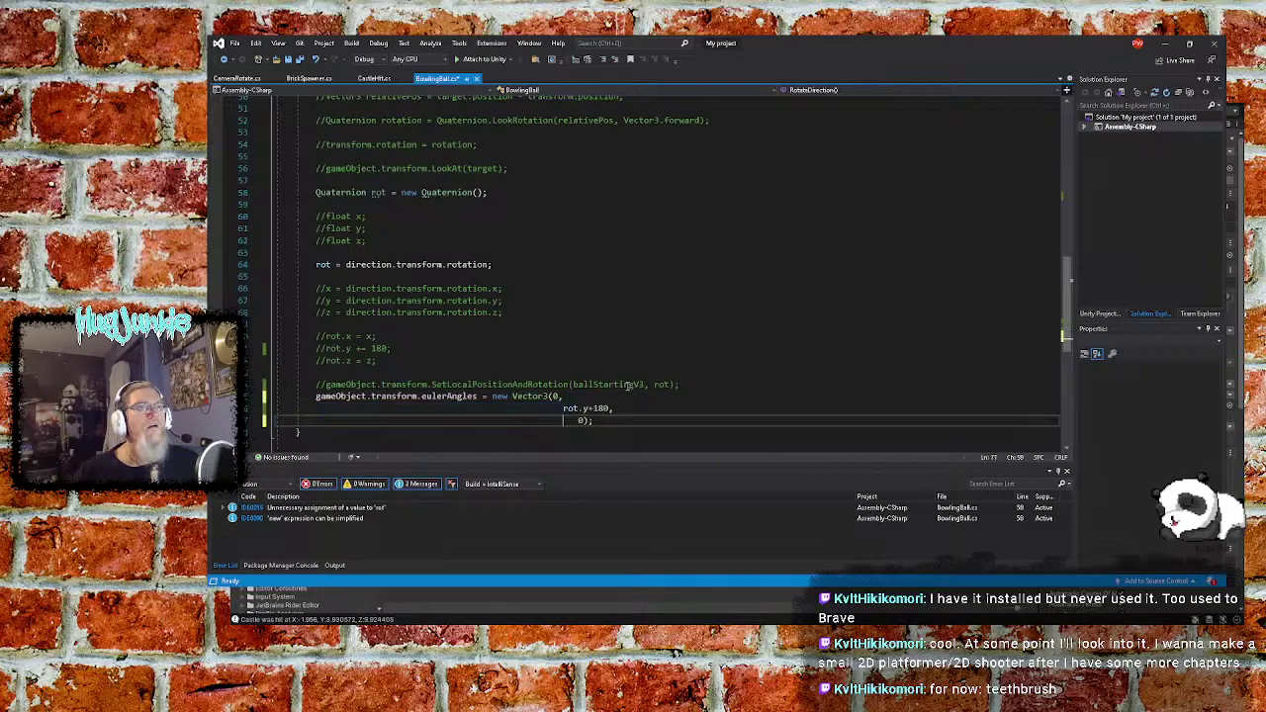
{"action": "key", "text": "shift+Up"}
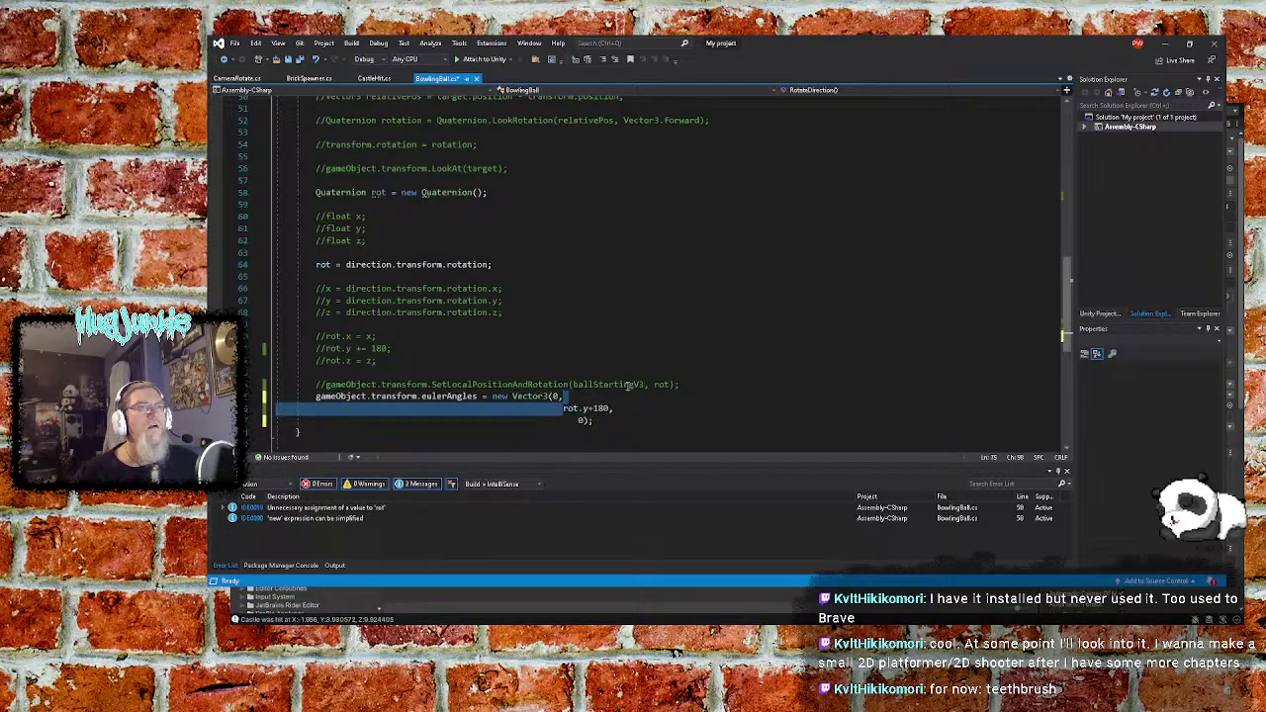
{"action": "key", "text": "Delete"}
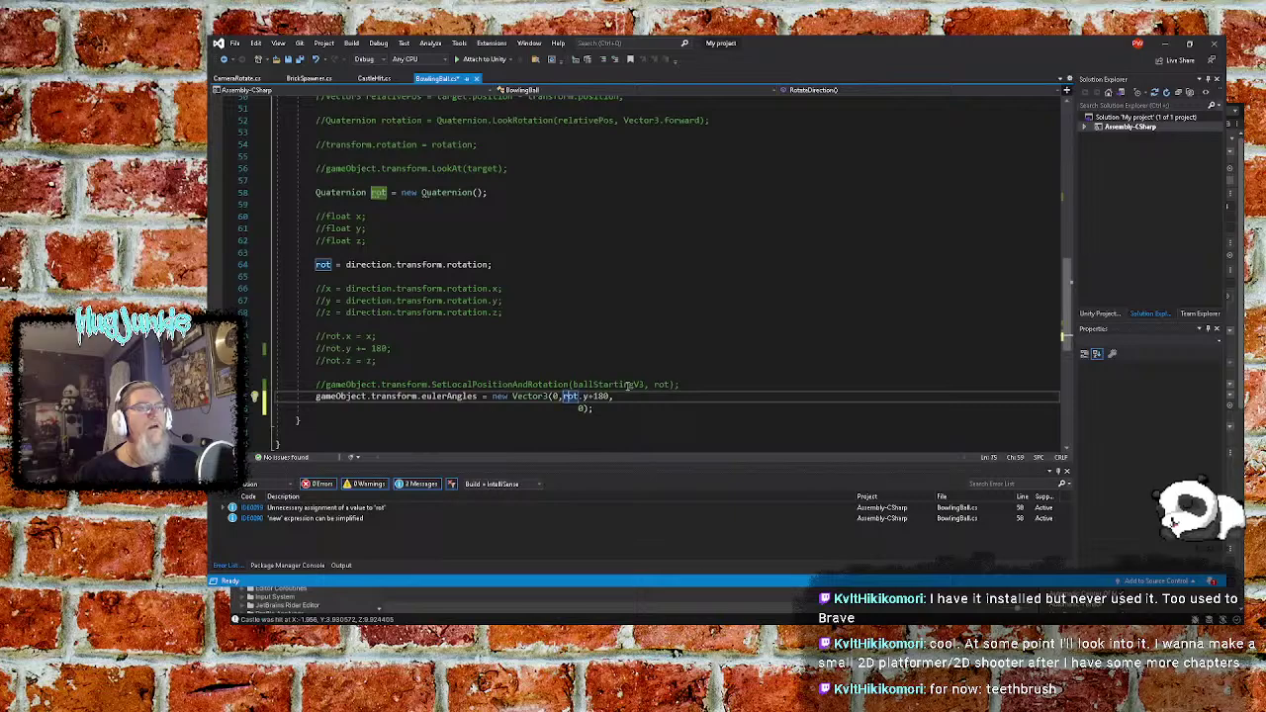
{"action": "key", "text": "Down"}
{"action": "key", "text": "Right"}
{"action": "key", "text": "Right"}
{"action": "key", "text": "shift+Up"}
{"action": "key", "text": "shift+Right"}
{"action": "key", "text": "shift+Right"}
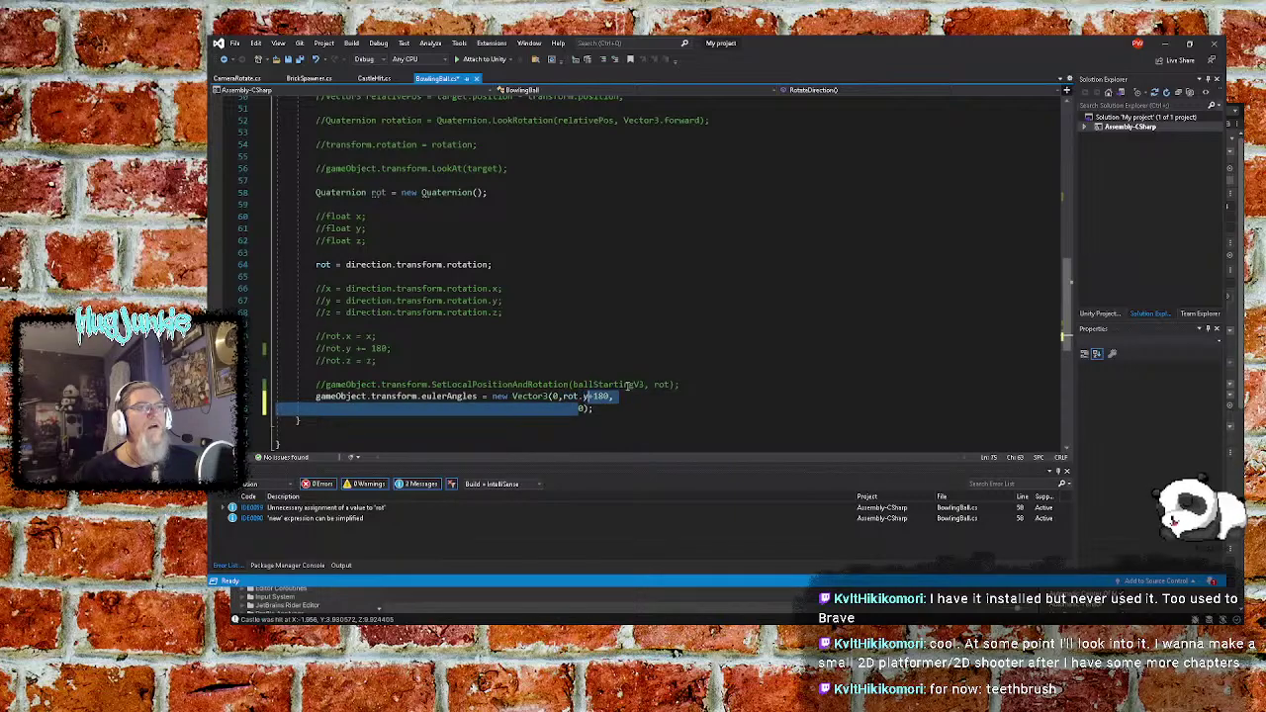
{"action": "key", "text": "shift+Right"}
{"action": "key", "text": "shift+Right"}
{"action": "key", "text": "shift+Right"}
{"action": "key", "text": "shift+Right"}
{"action": "key", "text": "shift+Right"}
{"action": "key", "text": "shift+Right"}
{"action": "key", "text": "Delete"}
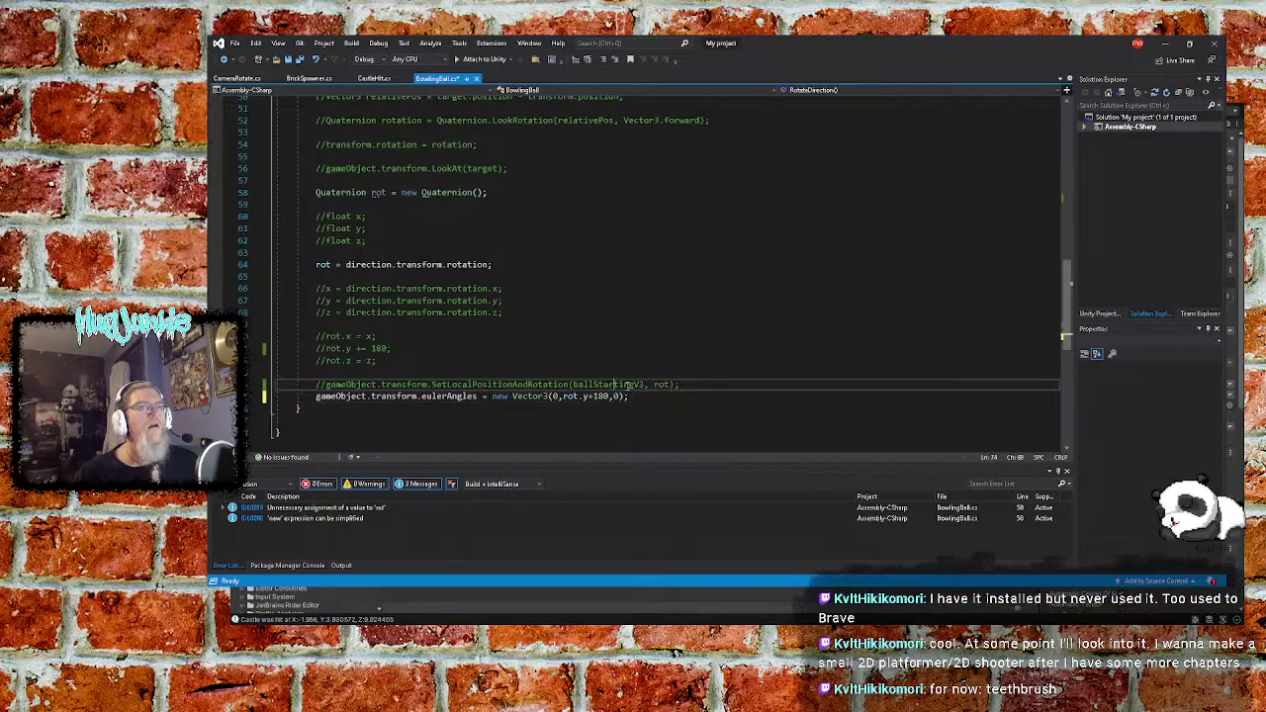
{"action": "key", "text": "Down"}
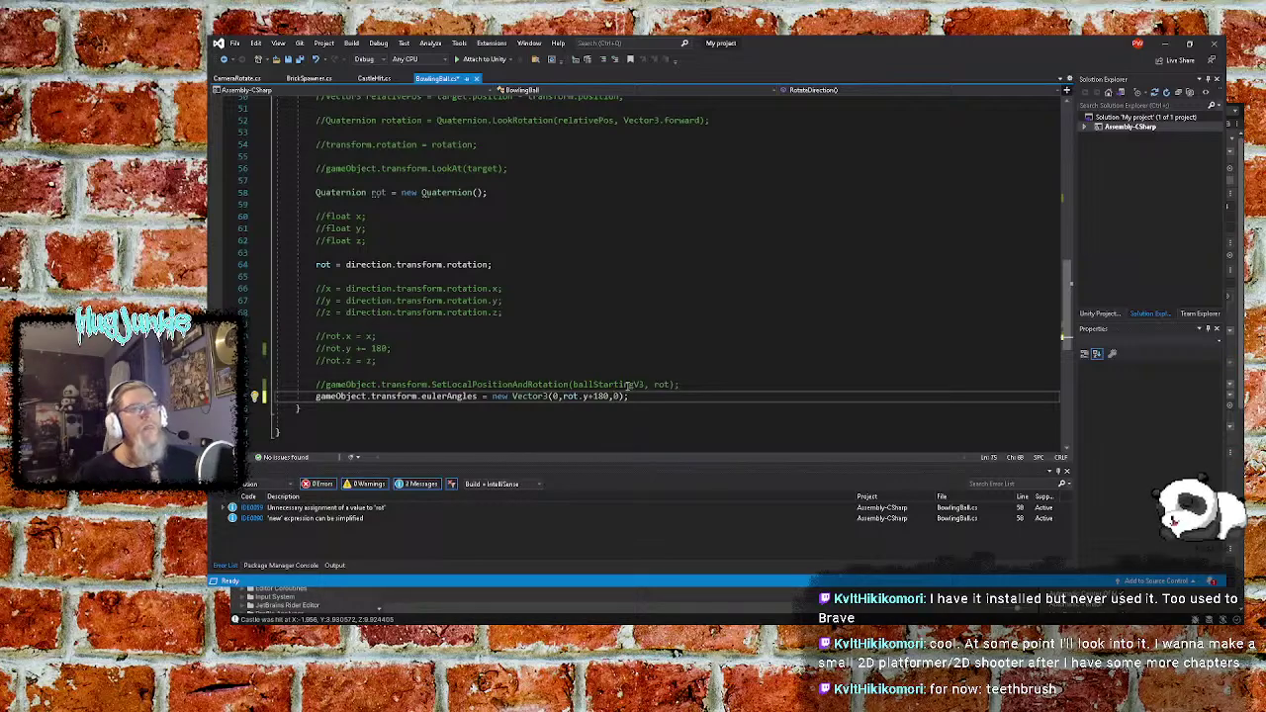
{"action": "key", "text": "Up"}
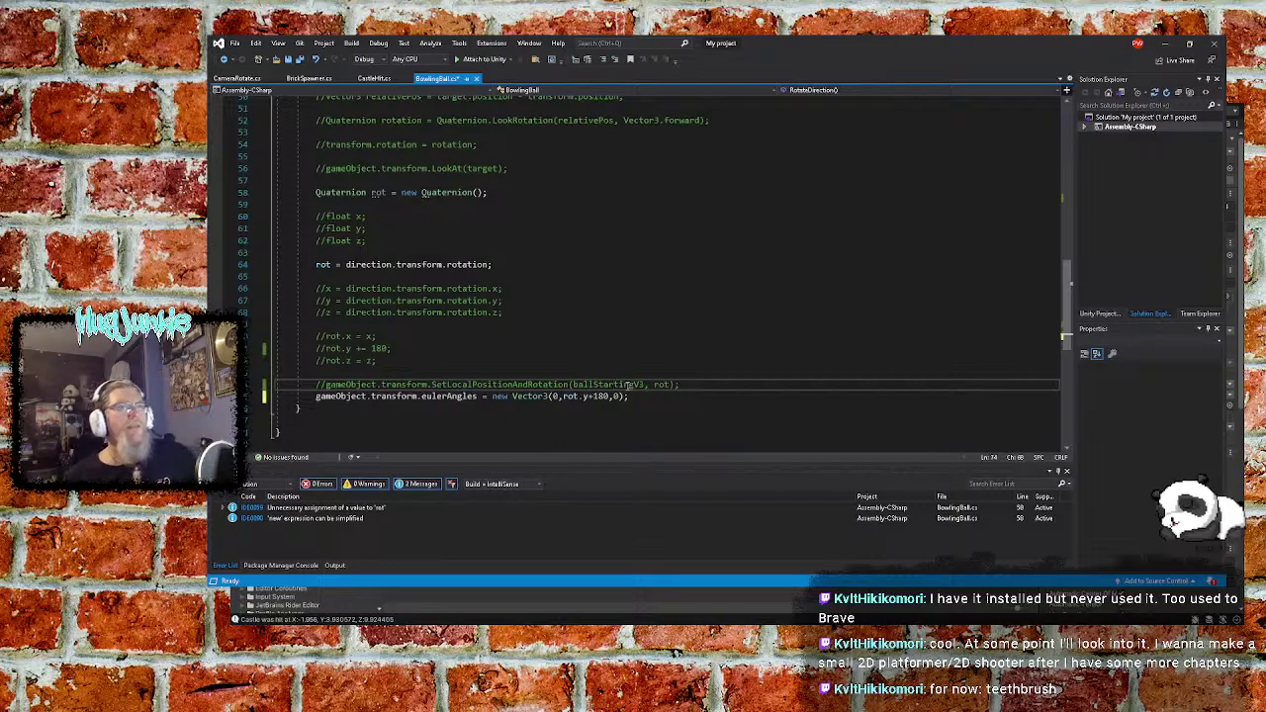
{"action": "left_click", "coordinate": [561, 297]}
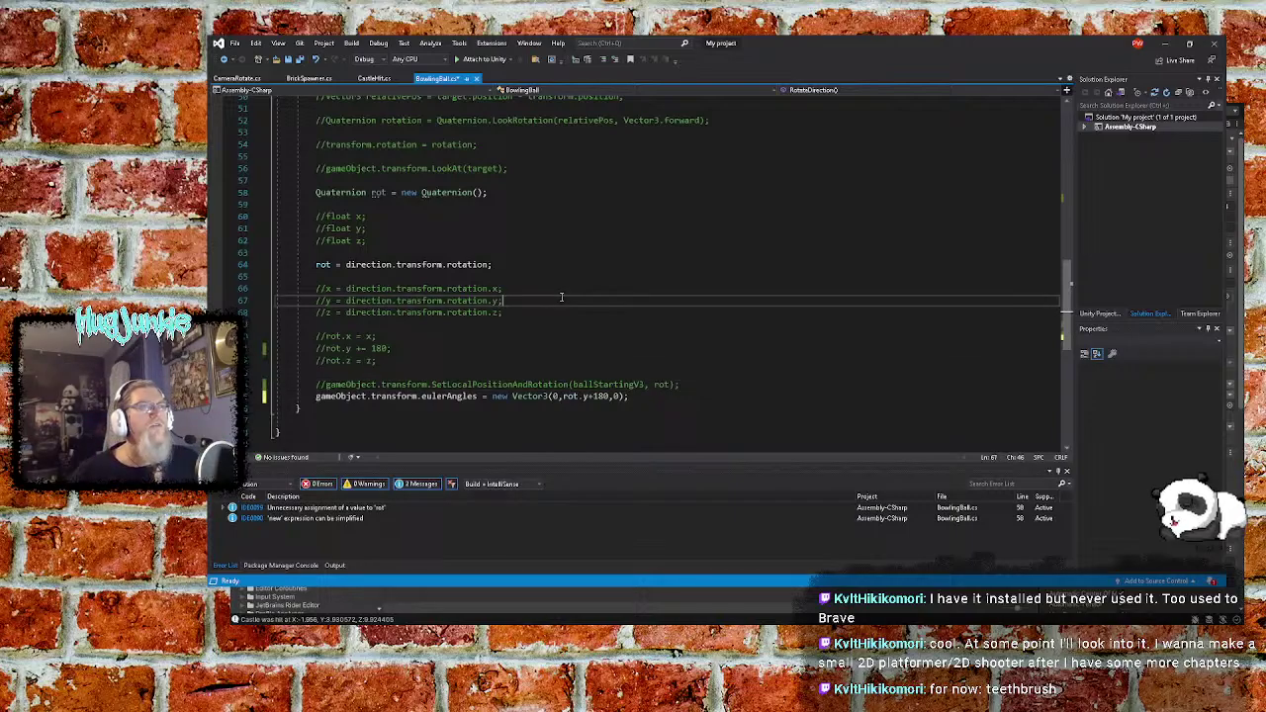
{"action": "left_click", "coordinate": [404, 373]}
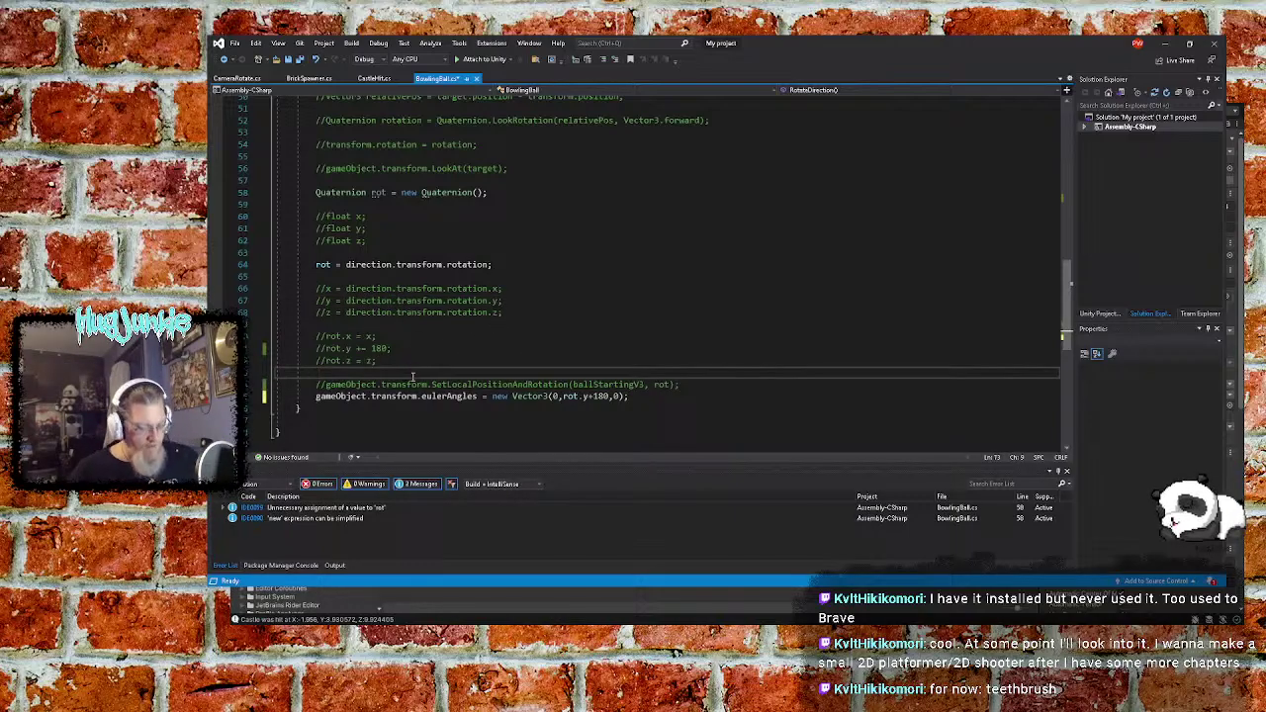
{"action": "type", "text": "con"}
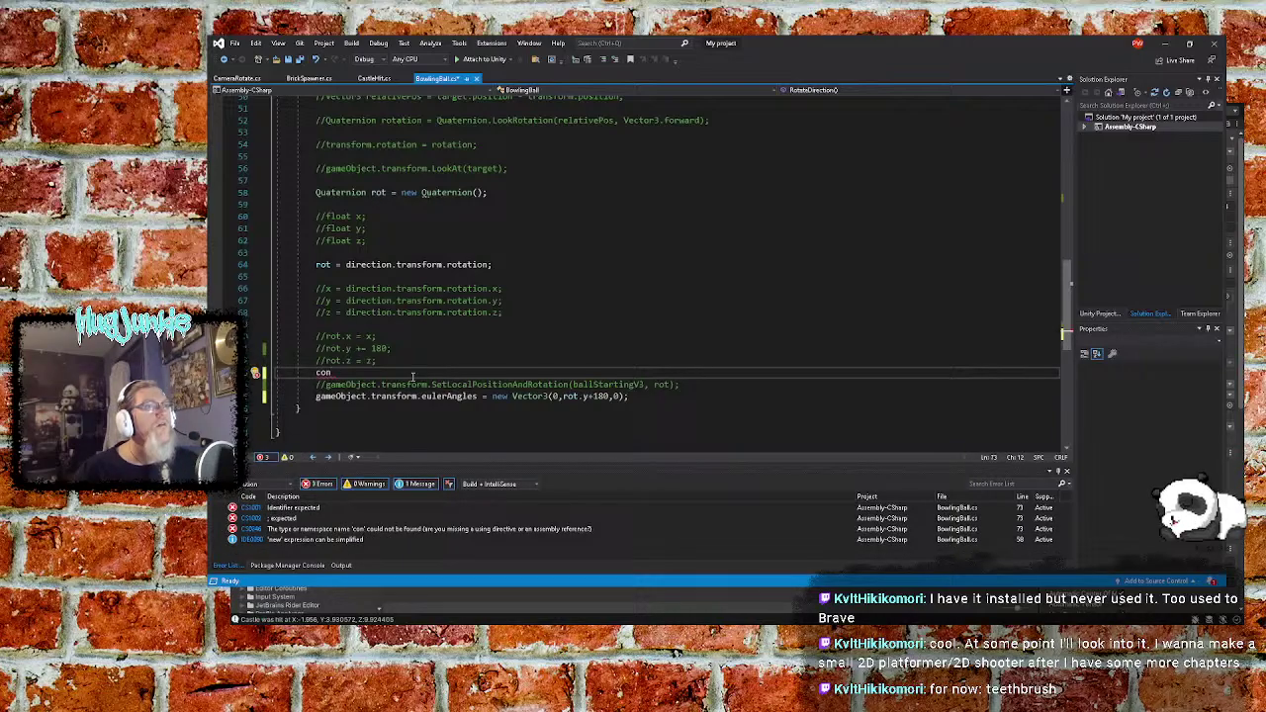
{"action": "key", "text": "BackSpace"}
{"action": "key", "text": "BackSpace"}
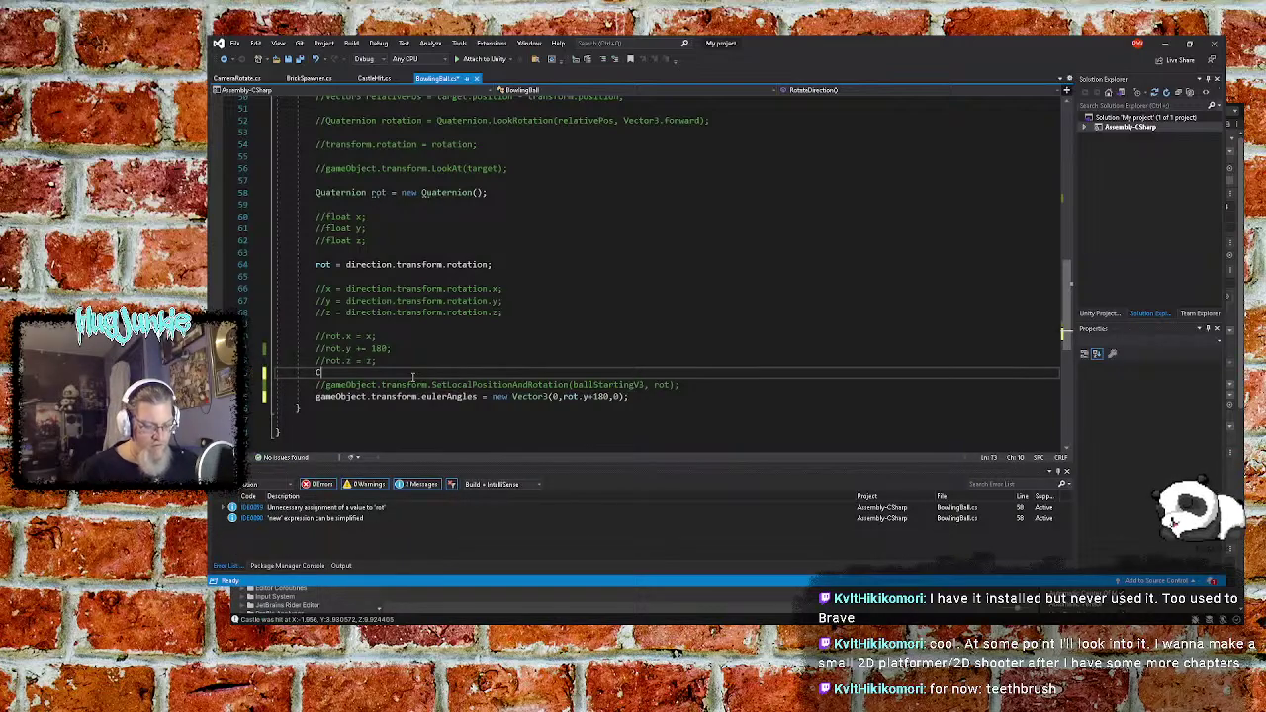
{"action": "type", "text": "on"}
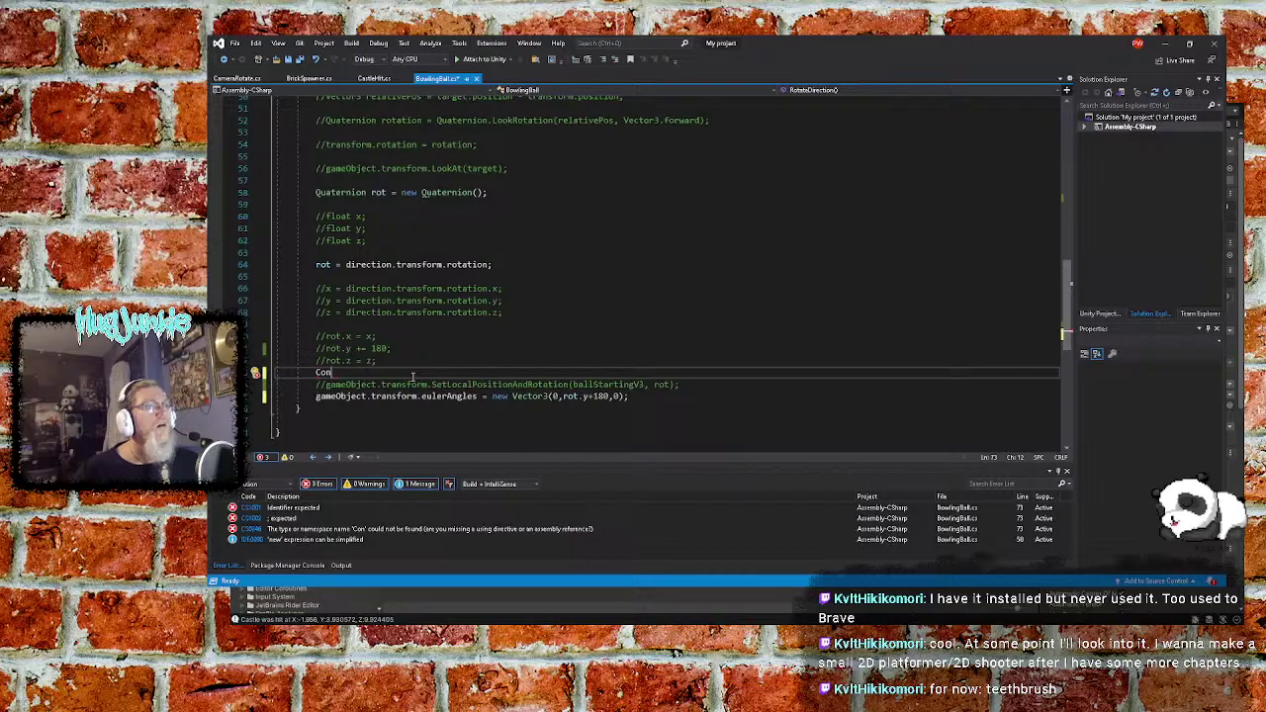
{"action": "type", "text": "sol"}
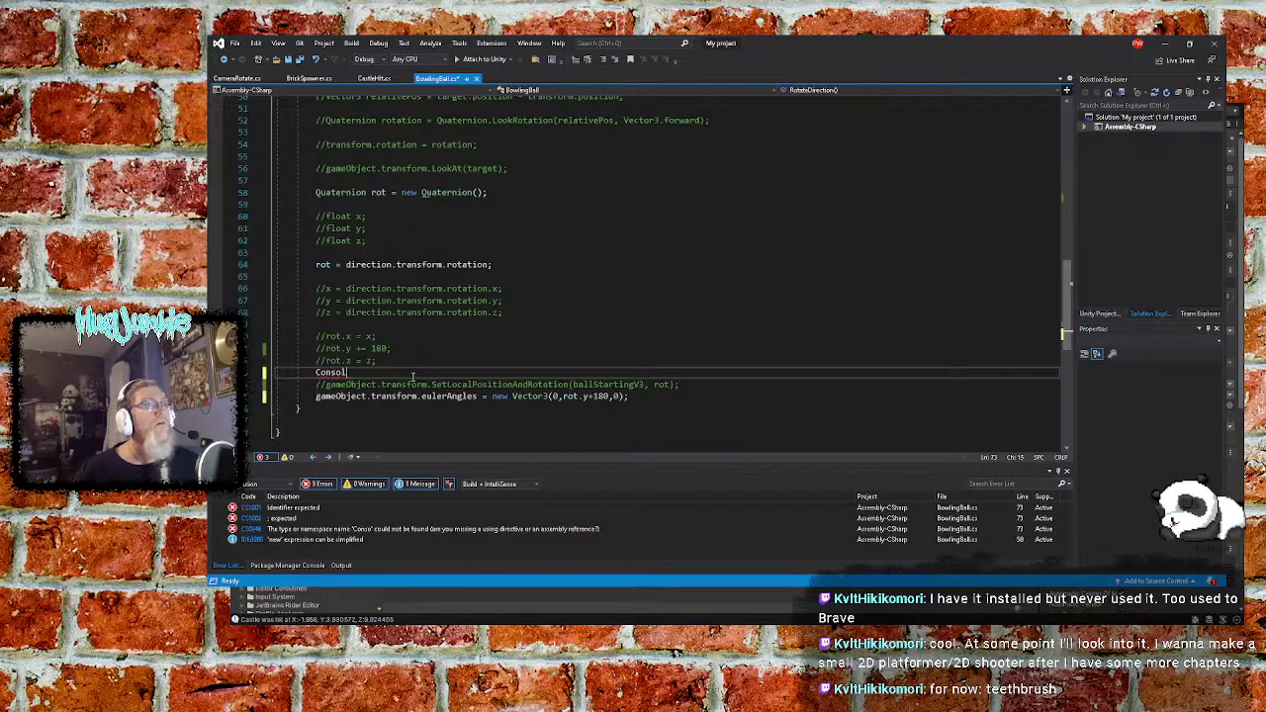
{"action": "key", "text": "BackSpace"}
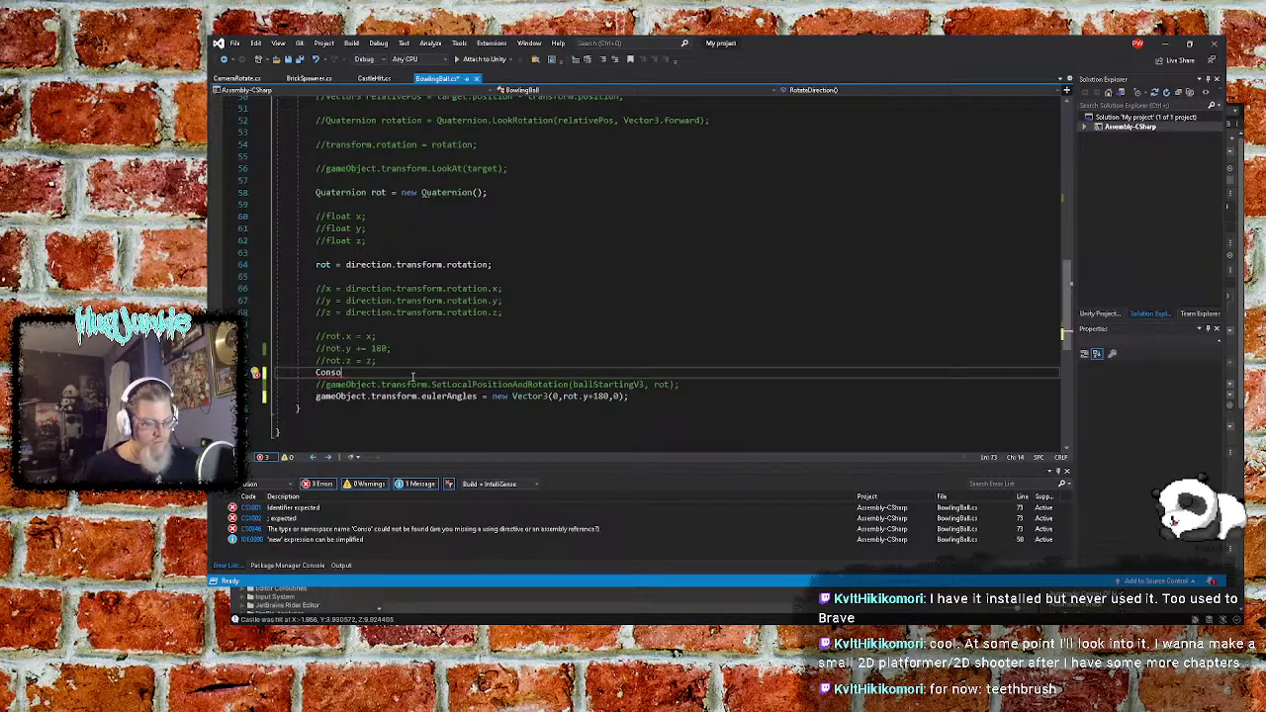
{"action": "key", "text": "BackSpace"}
{"action": "key", "text": "BackSpace"}
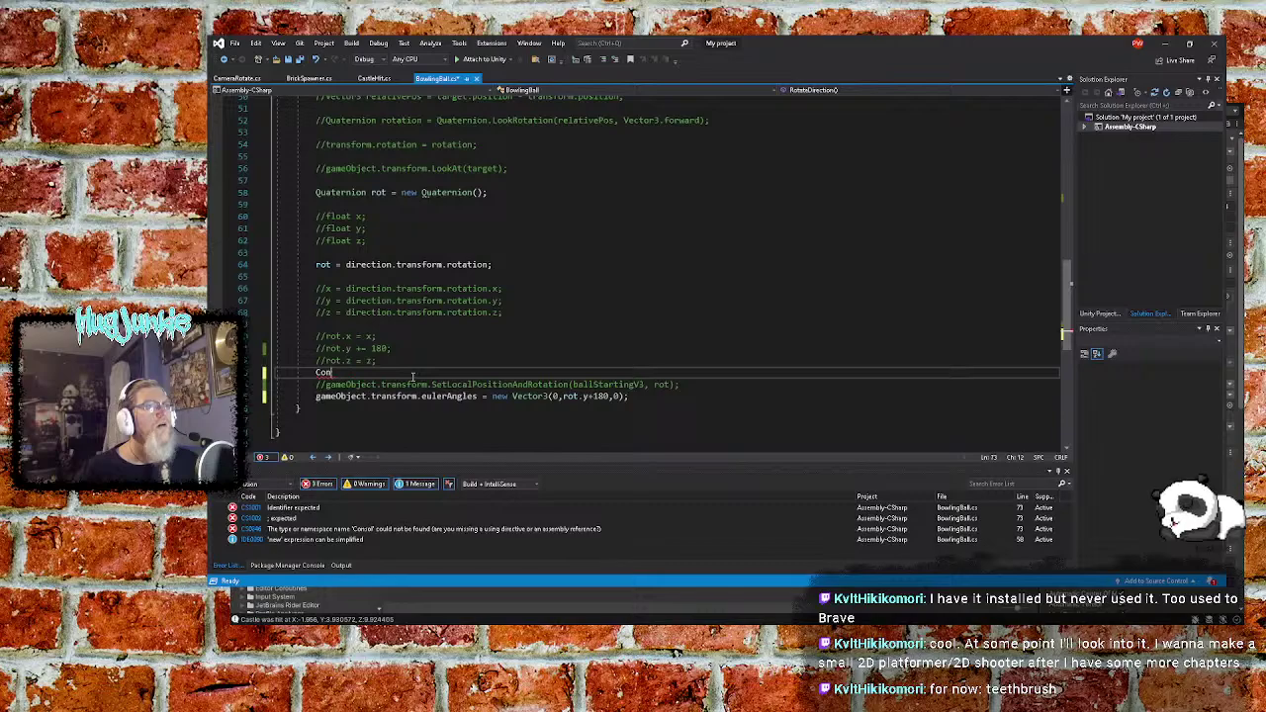
{"action": "key", "text": "BackSpace"}
{"action": "key", "text": "BackSpace"}
{"action": "key", "text": "BackSpace"}
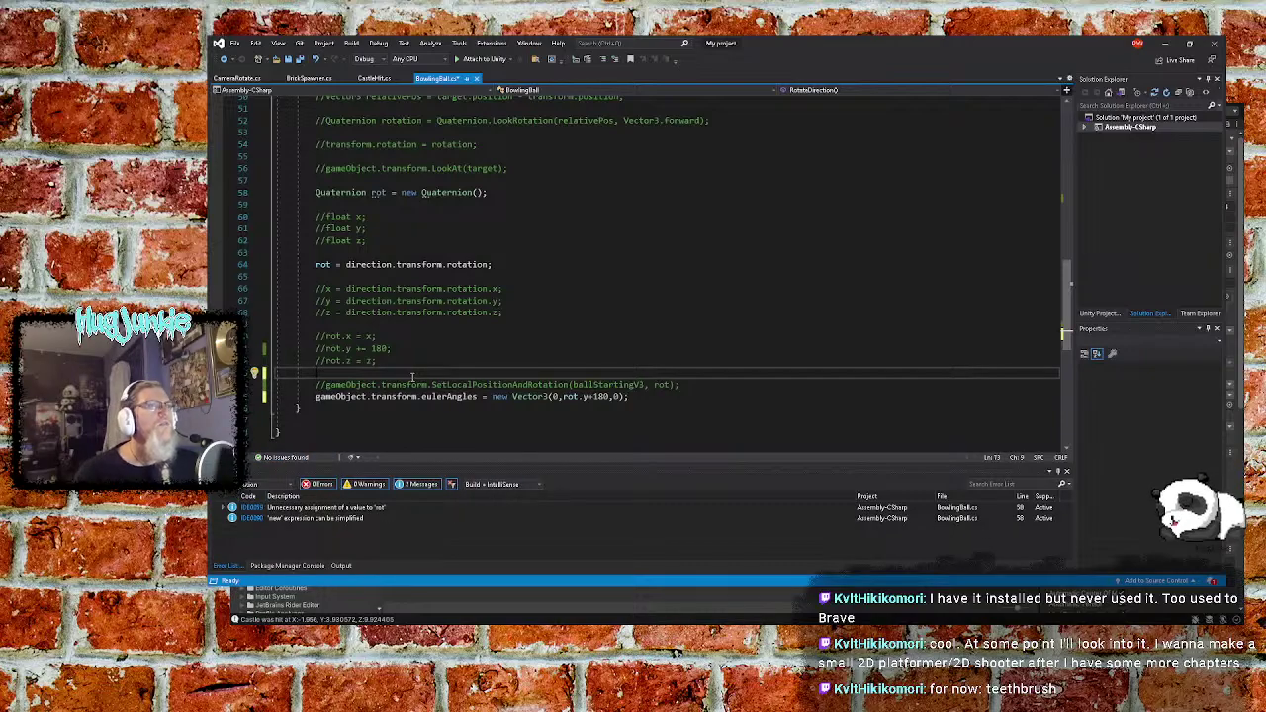
Look up the logging syntax in CastleHit.cs and add an empty Debug.Log(); statement above the commented SetLocalPositionAndRotation line in BowlingBall.cs
{"action": "left_click", "coordinate": [447, 324]}
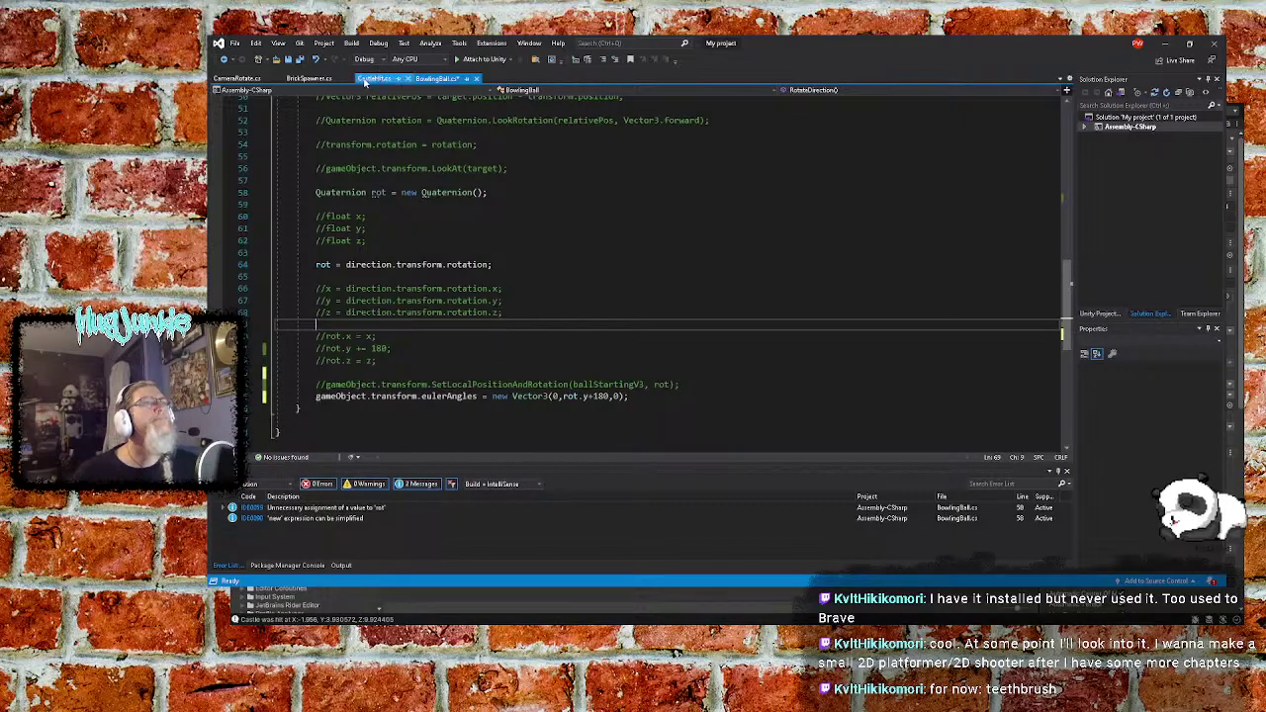
{"action": "left_click", "coordinate": [370, 79]}
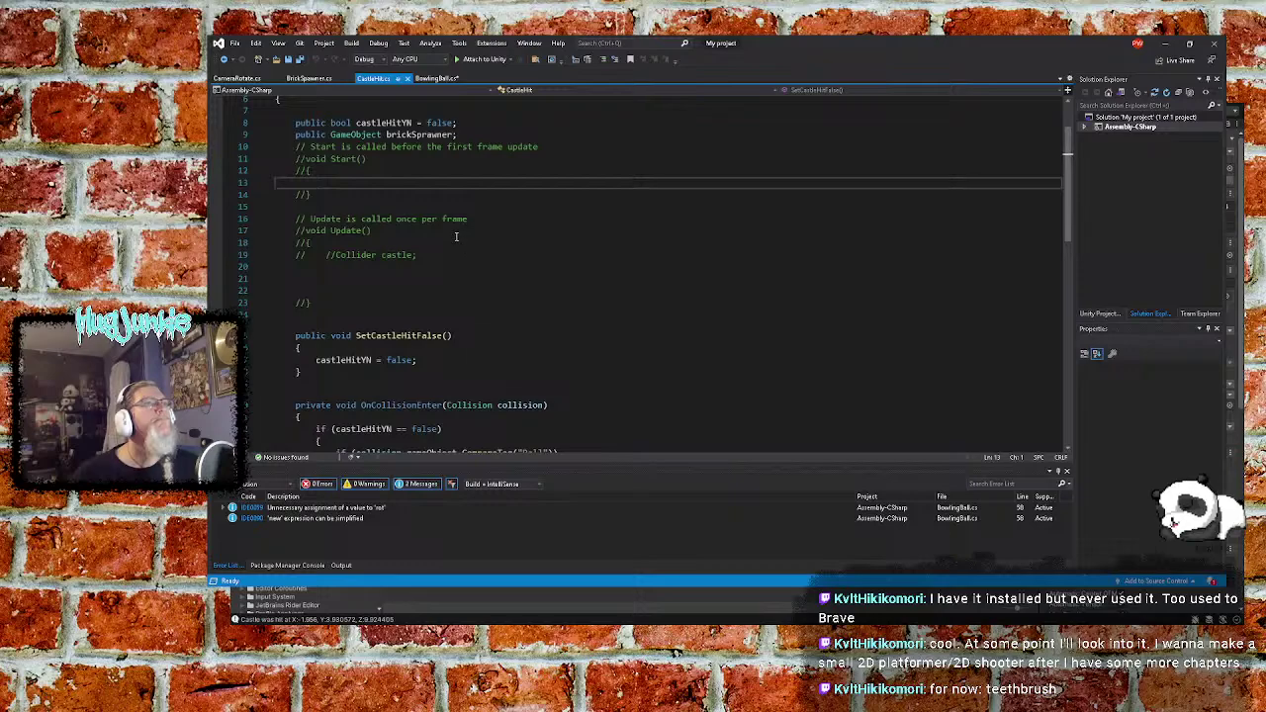
{"action": "scroll", "coordinate": [456, 236], "scroll_direction": "up", "scroll_amount": 2}
{"action": "scroll", "coordinate": [475, 245], "scroll_direction": "down", "scroll_amount": 10}
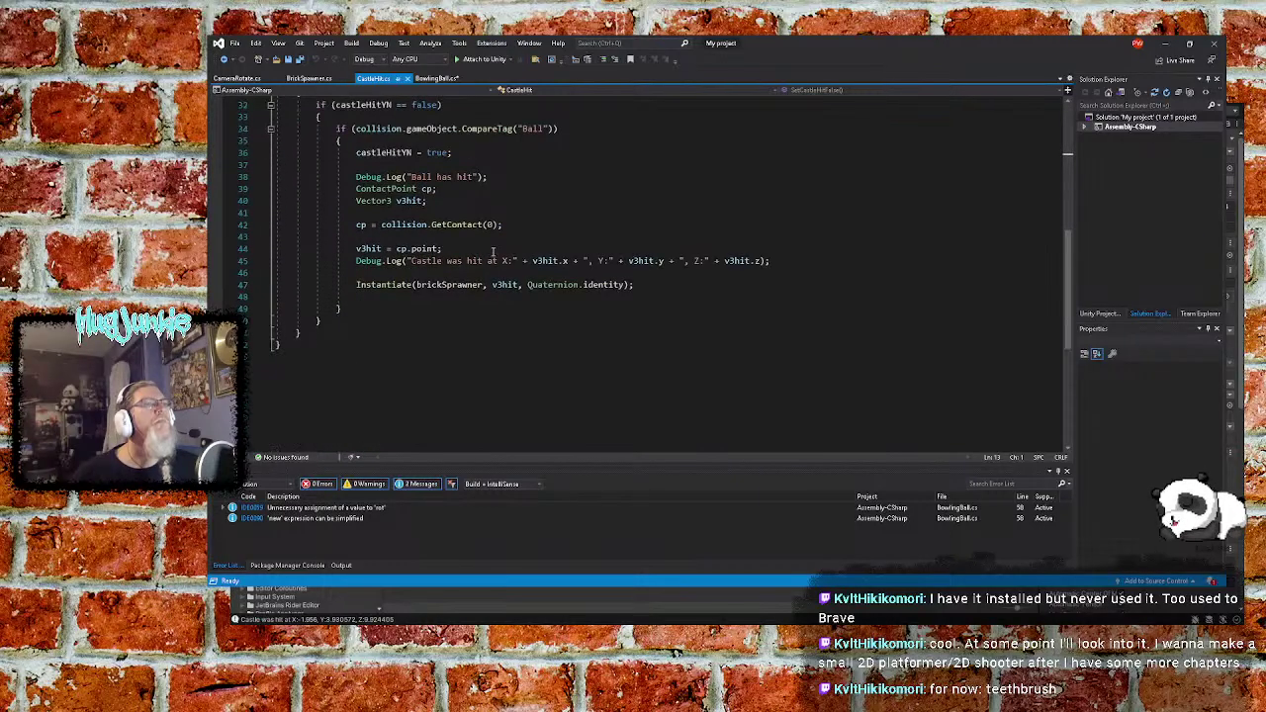
{"action": "scroll", "coordinate": [504, 255], "scroll_direction": "up", "scroll_amount": 1}
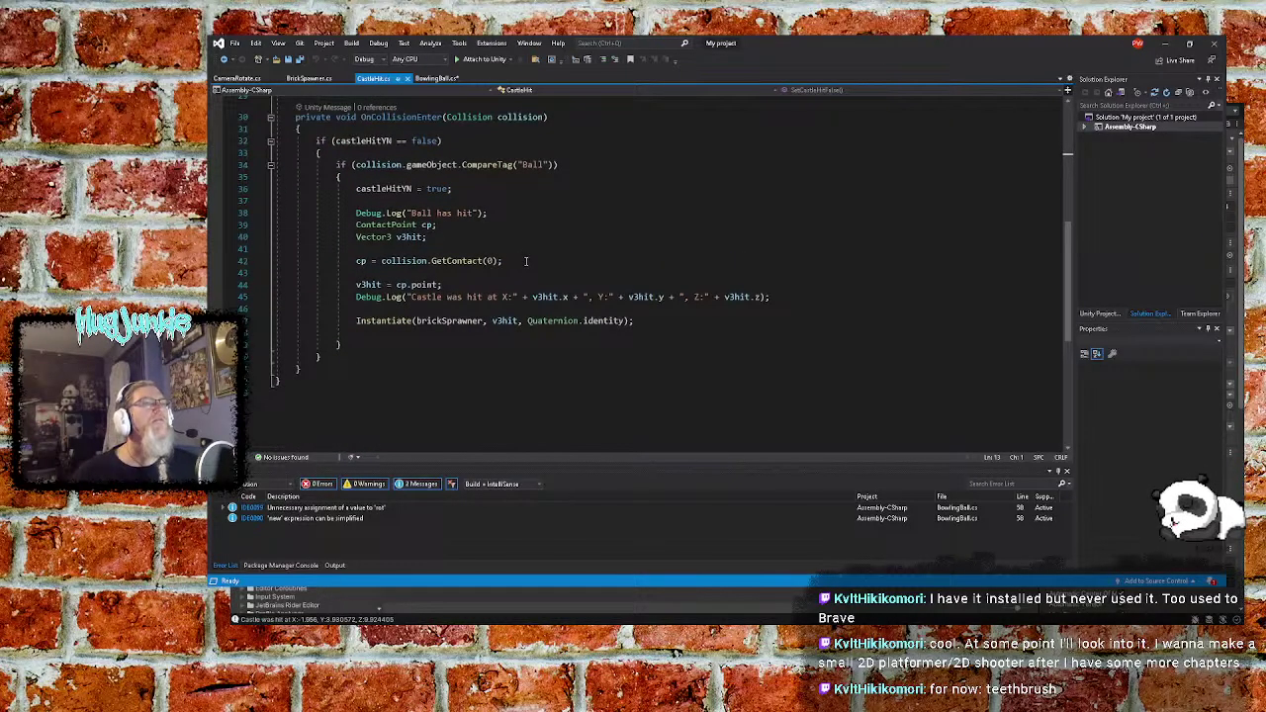
{"action": "left_click", "coordinate": [432, 79]}
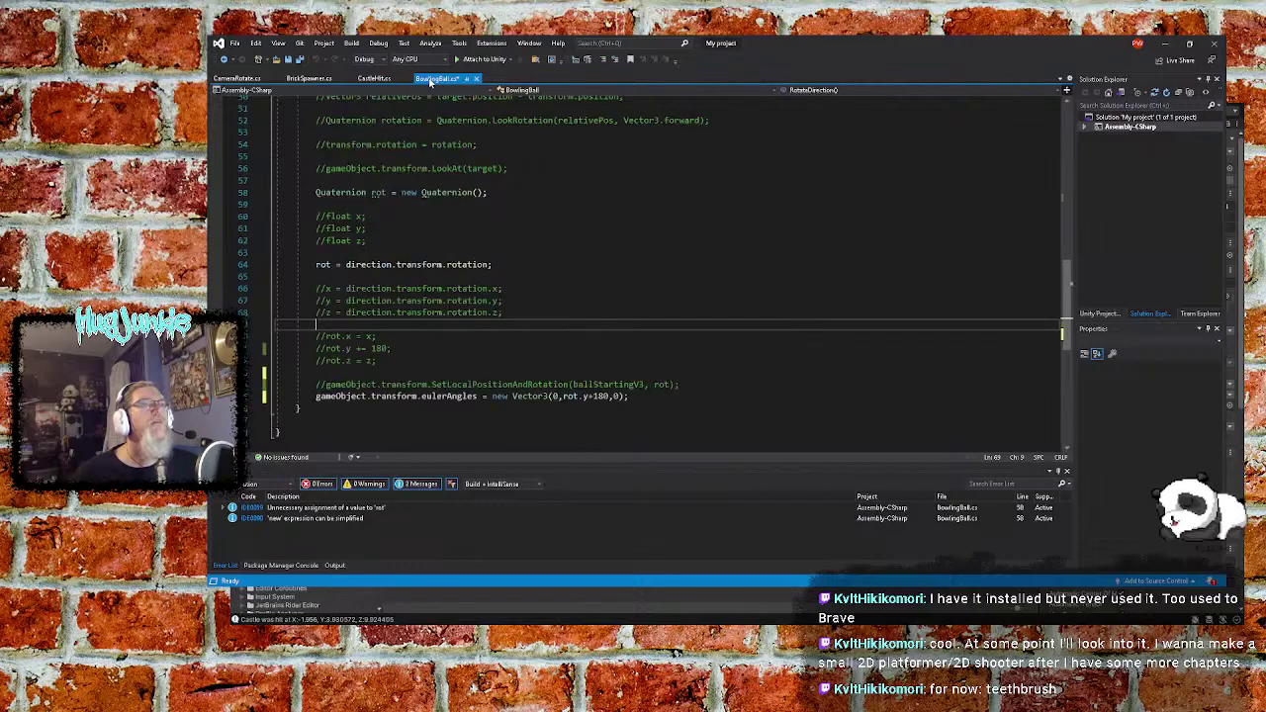
{"action": "key", "text": "Down"}
{"action": "key", "text": "Down"}
{"action": "key", "text": "Down"}
{"action": "key", "text": "Down"}
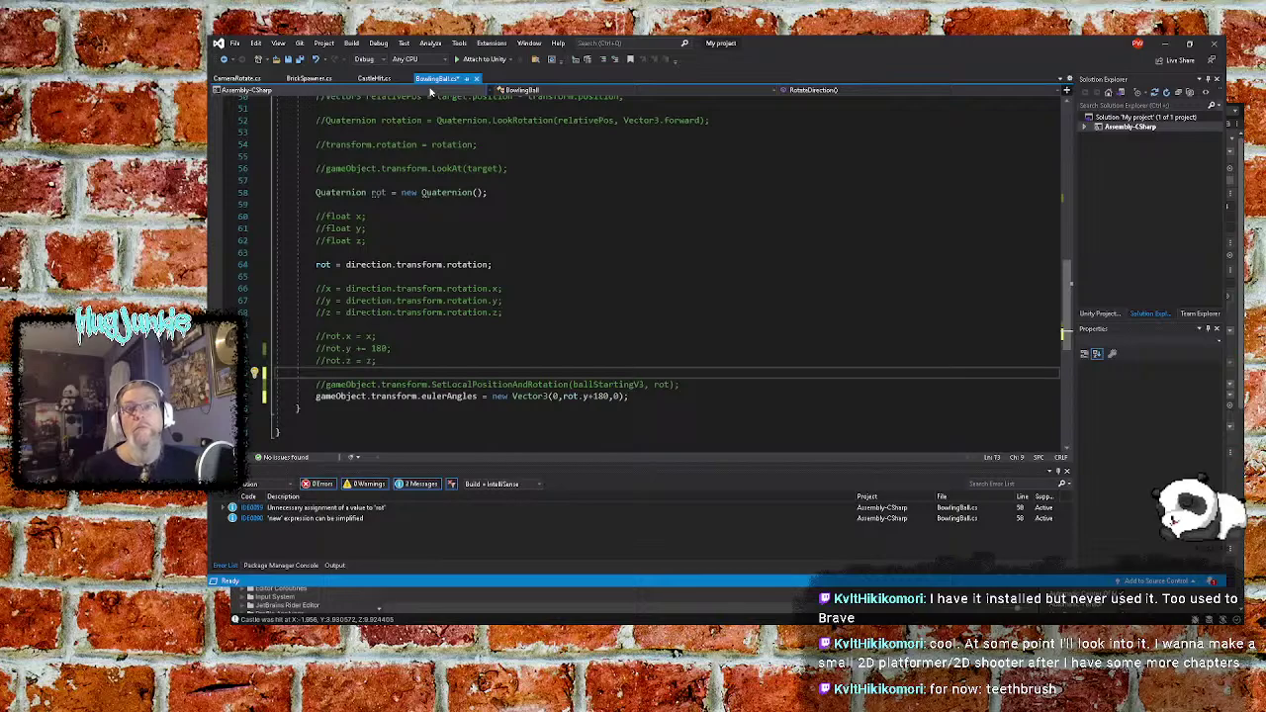
{"action": "type", "text": "debug"}
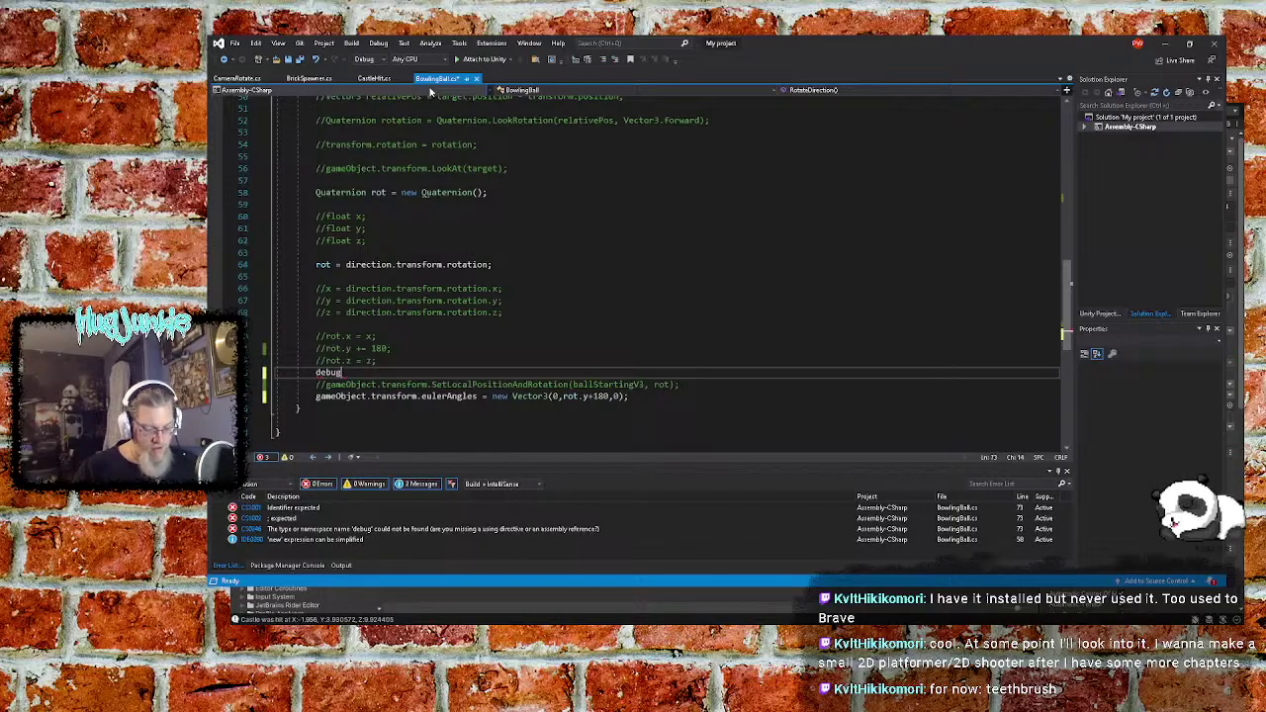
{"action": "type", "text": ".Log"}
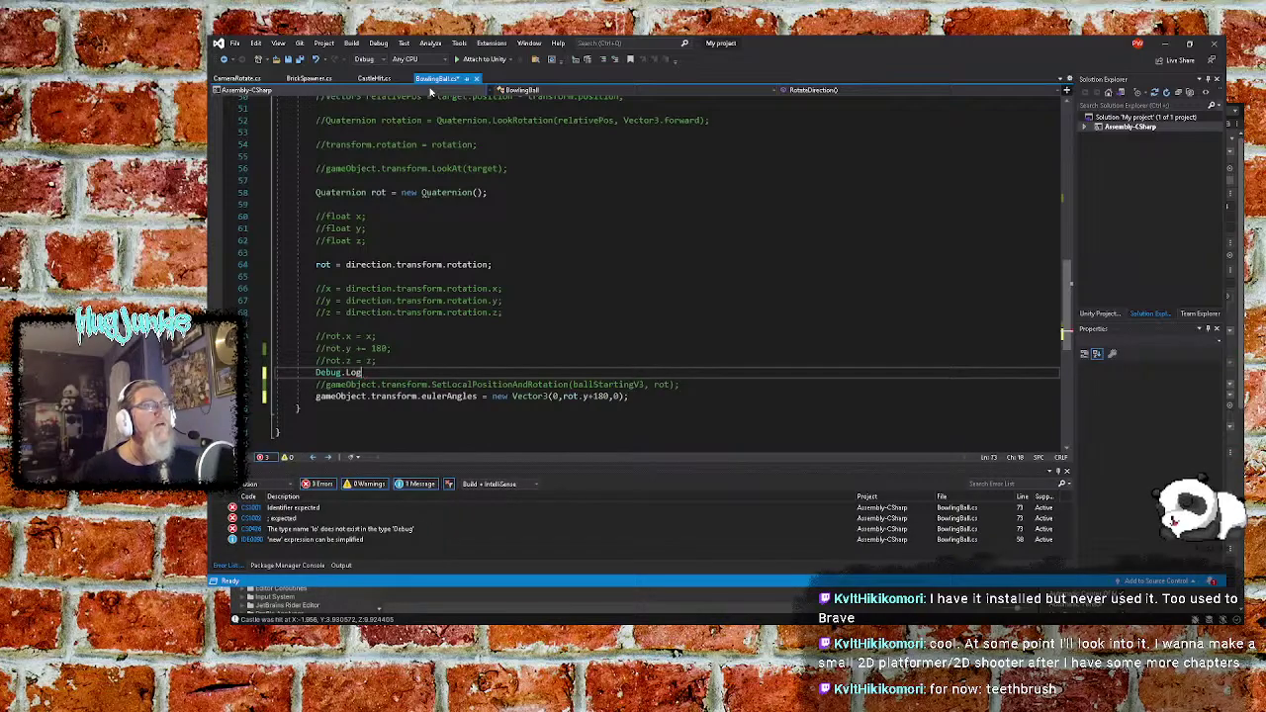
{"action": "type", "text": "()"}
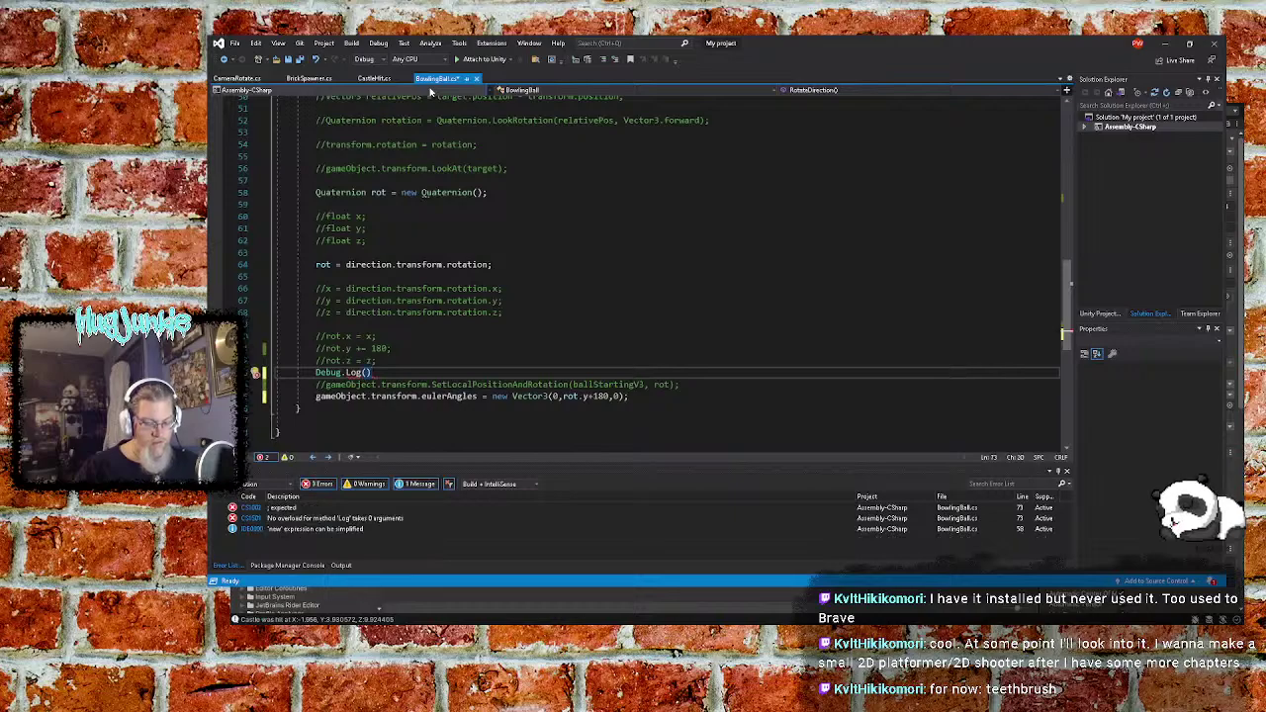
{"action": "type", "text": ";"}
Insert rot.y from the commented rot.y line as the argument of the new Debug.Log call
{"action": "key", "text": "Up"}
{"action": "key", "text": "Up"}
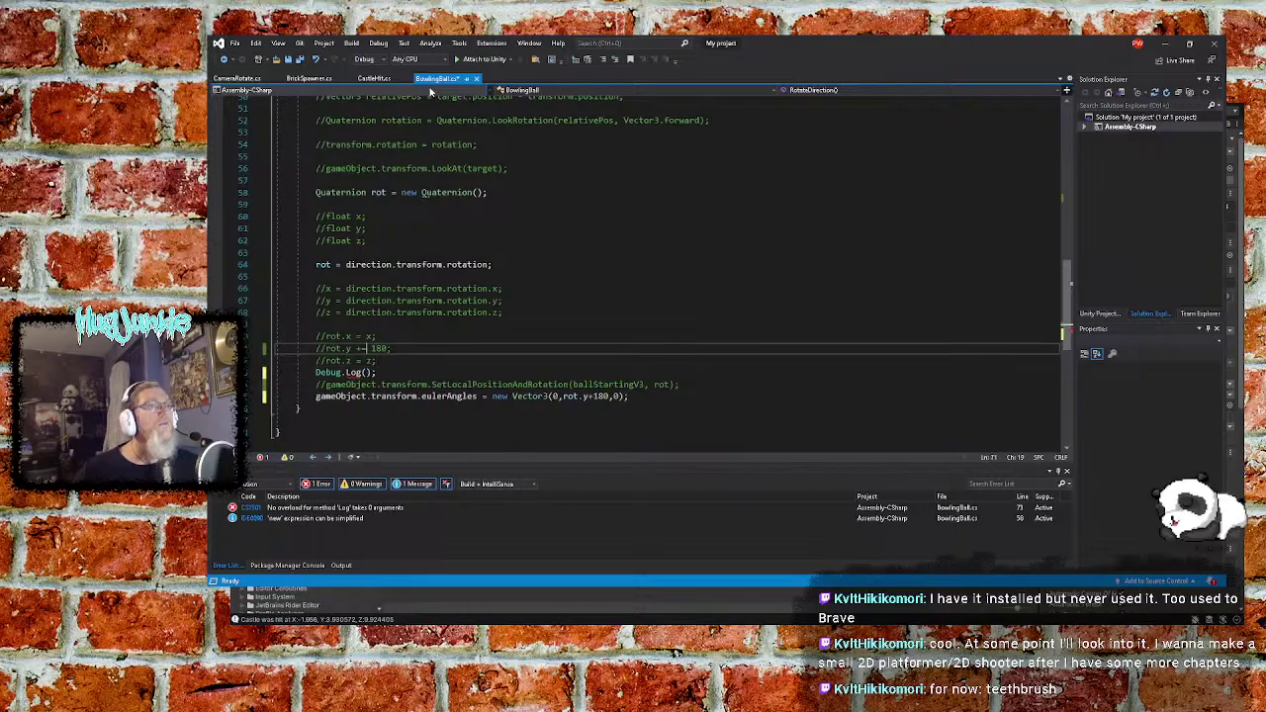
{"action": "key", "text": "Left"}
{"action": "key", "text": "Left"}
{"action": "key", "text": "shift+Left"}
{"action": "key", "text": "shift+Left"}
{"action": "key", "text": "shift+Left"}
{"action": "key", "text": "shift+Left"}
{"action": "key", "text": "shift+Left"}
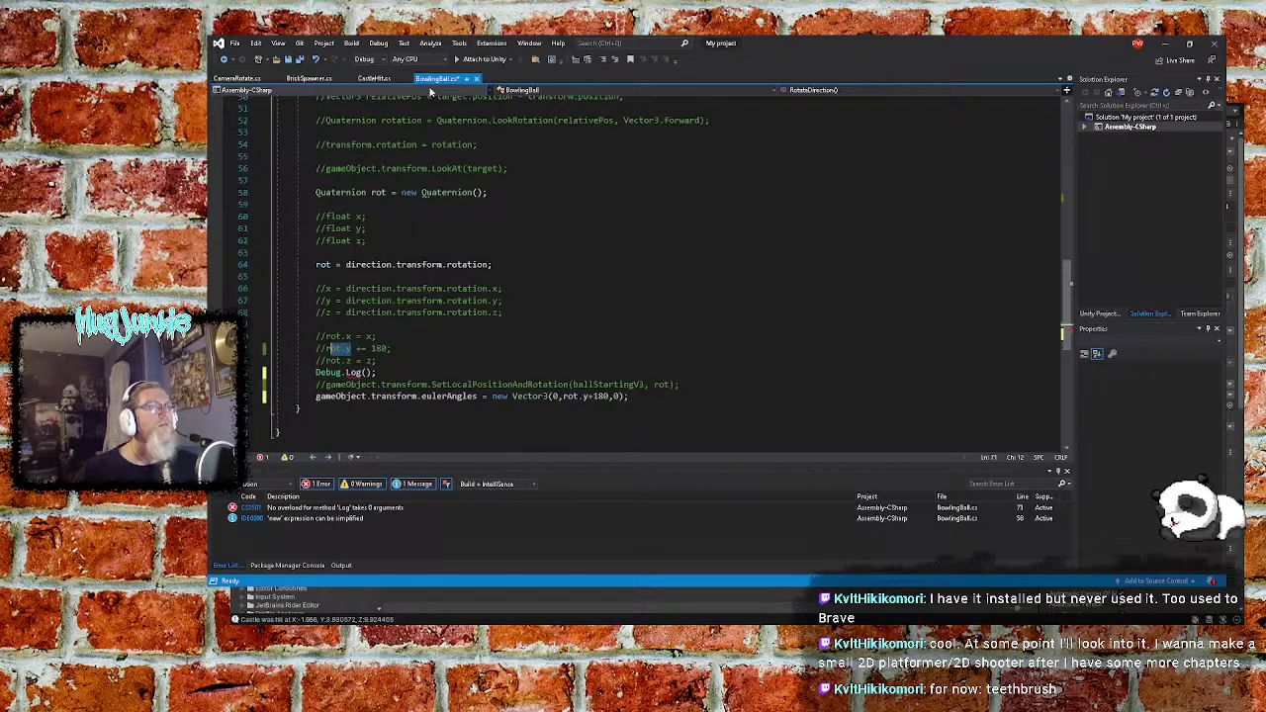
{"action": "key", "text": "shift+Left"}
{"action": "key", "text": "Down"}
{"action": "key", "text": "Down"}
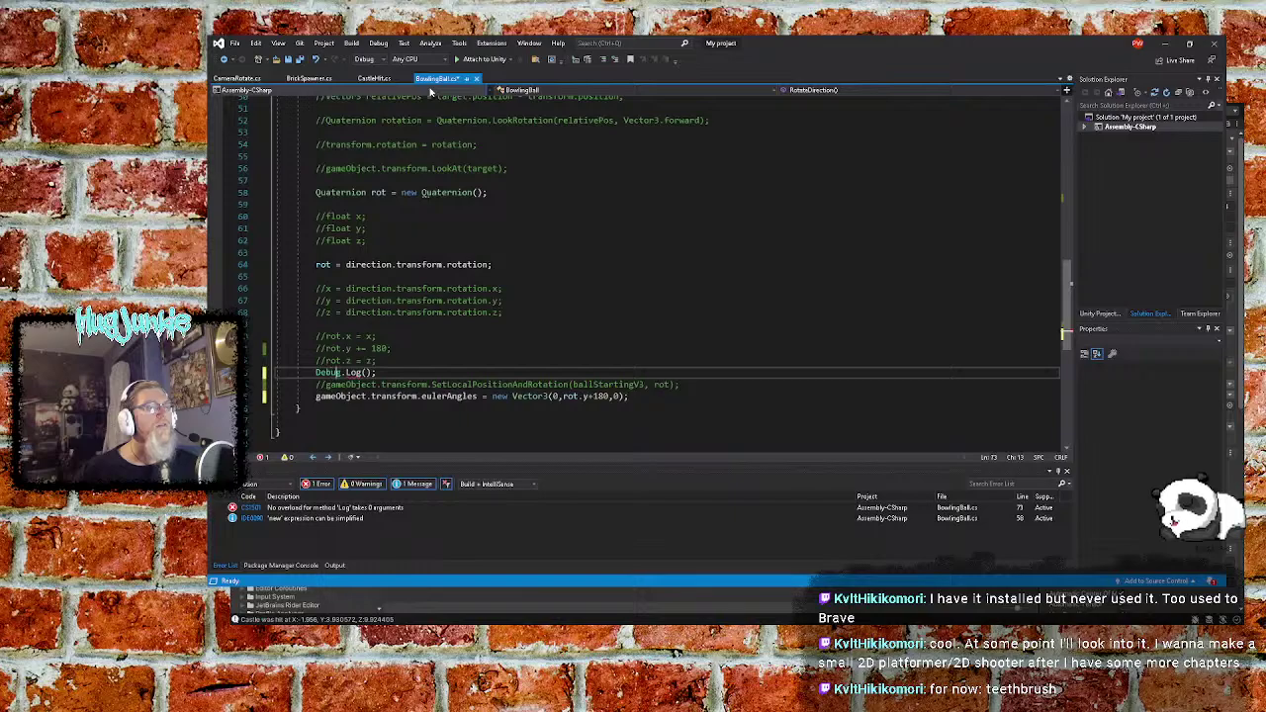
{"action": "key", "text": "Right"}
{"action": "key", "text": "Right"}
{"action": "key", "text": "Right"}
{"action": "key", "text": "Right"}
{"action": "key", "text": "Right"}
{"action": "key", "text": "Right"}
{"action": "type", "text": "rot.y"}
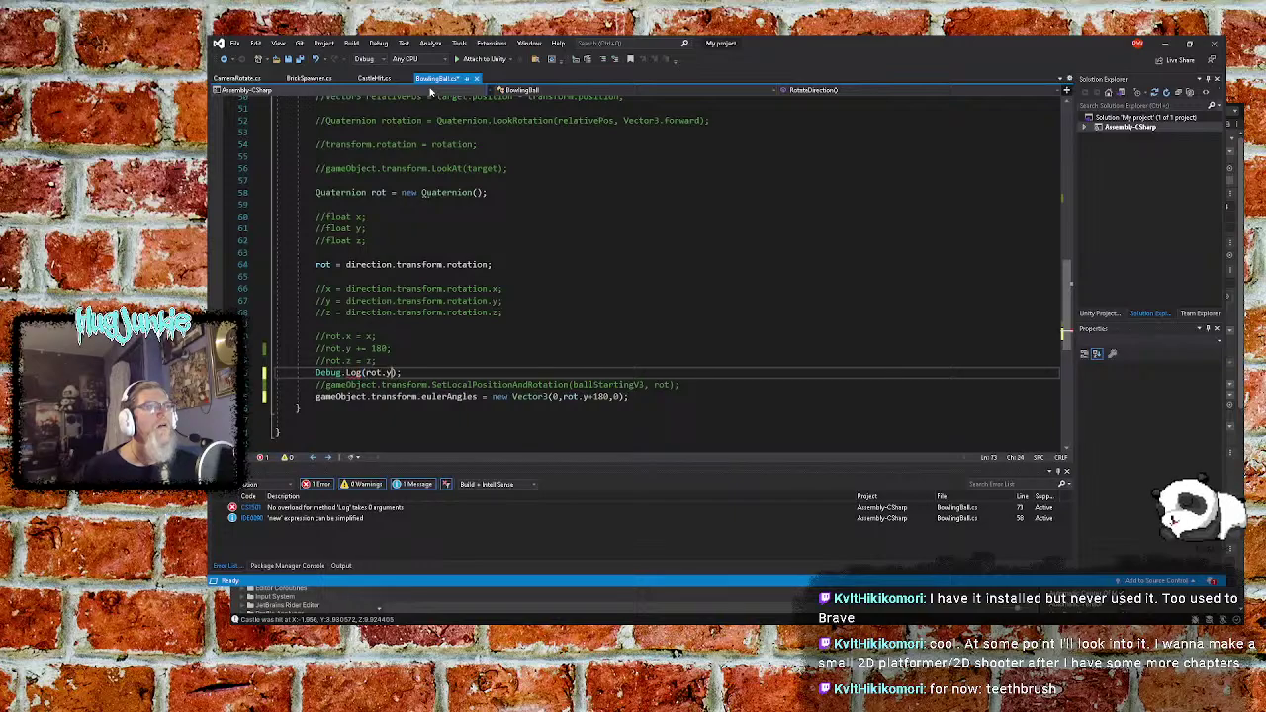
Put an empty string joined with + in front of rot.y inside the Debug.Log call
{"action": "key", "text": "Up"}
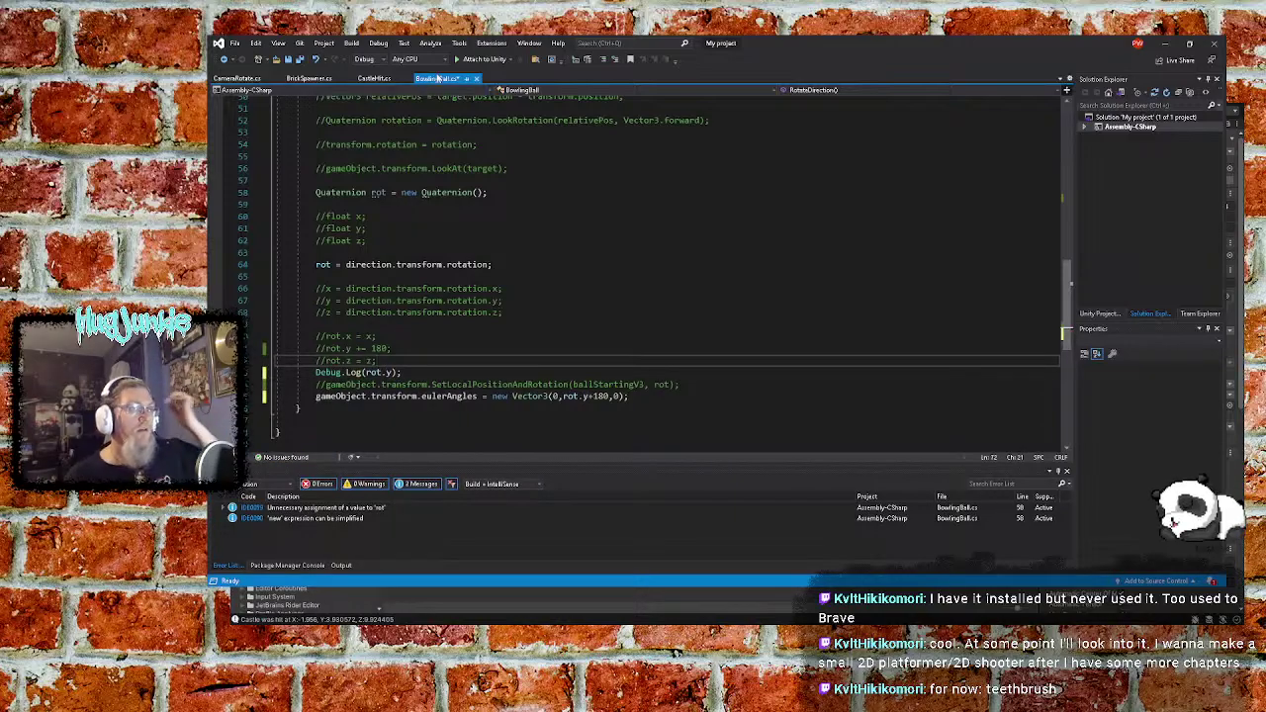
{"action": "key", "text": "Down"}
{"action": "key", "text": "Left"}
{"action": "key", "text": "Left"}
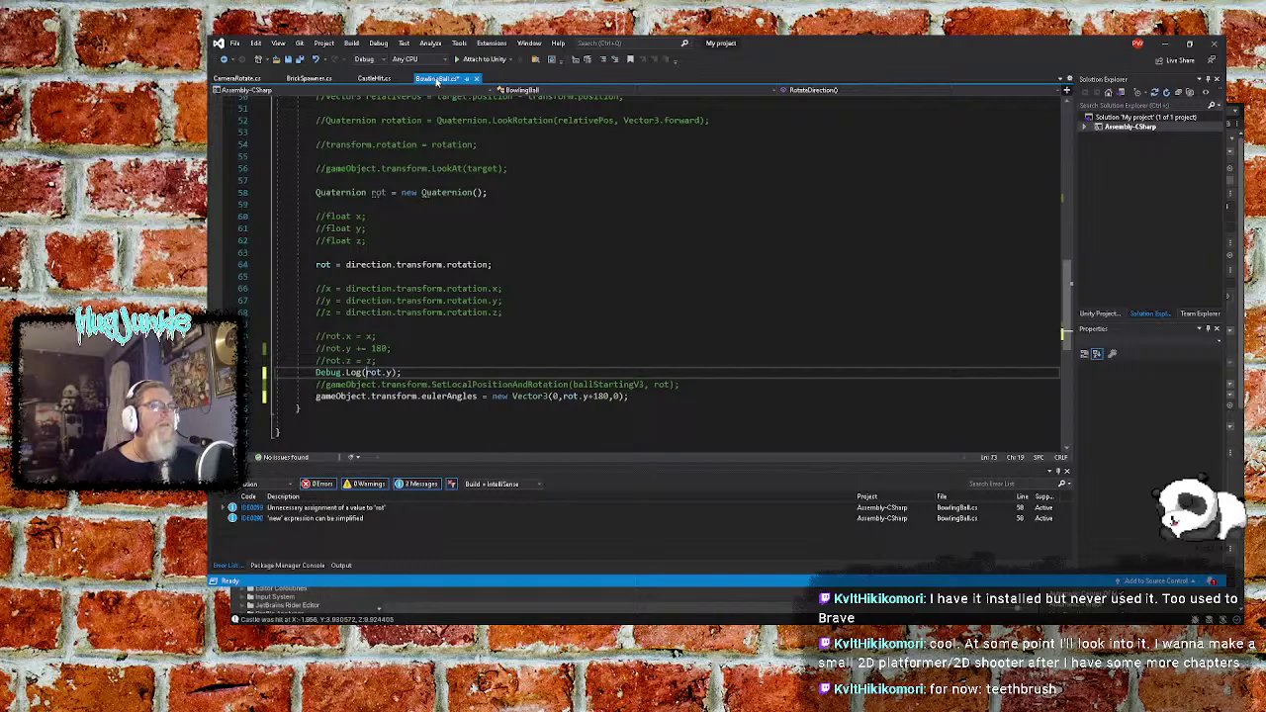
{"action": "type", "text": "\"\" "}
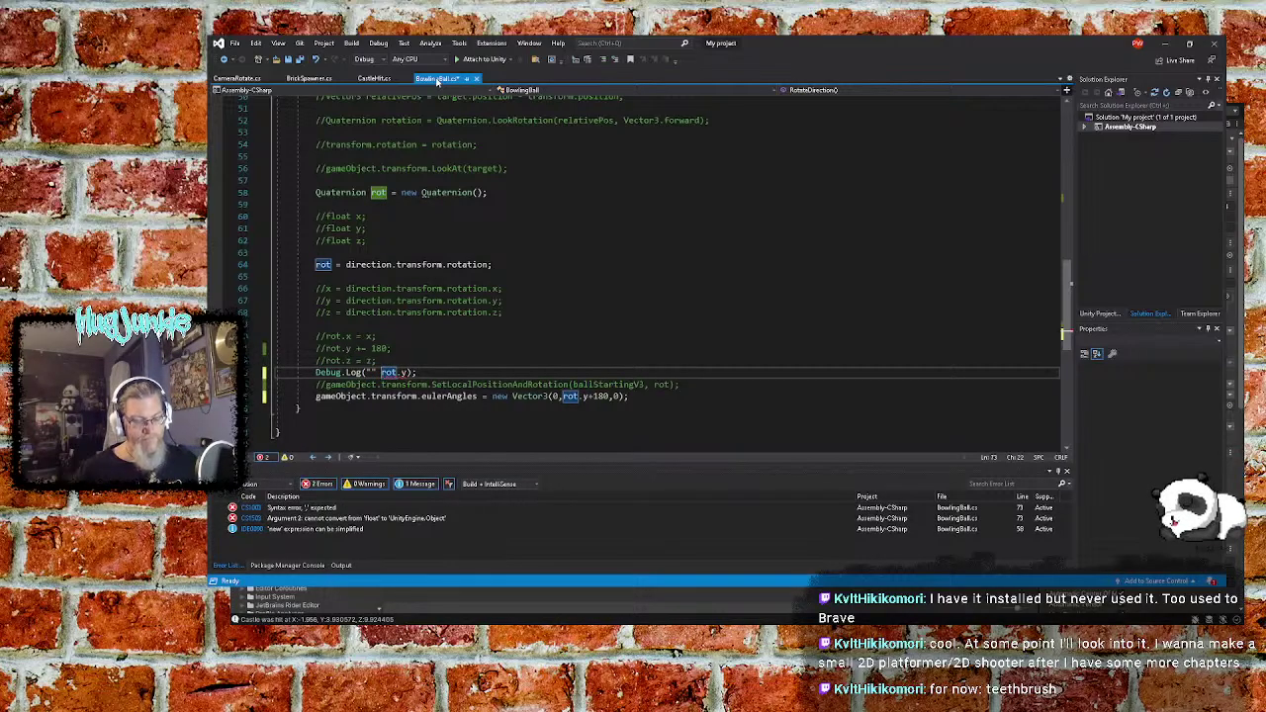
{"action": "type", "text": "&"}
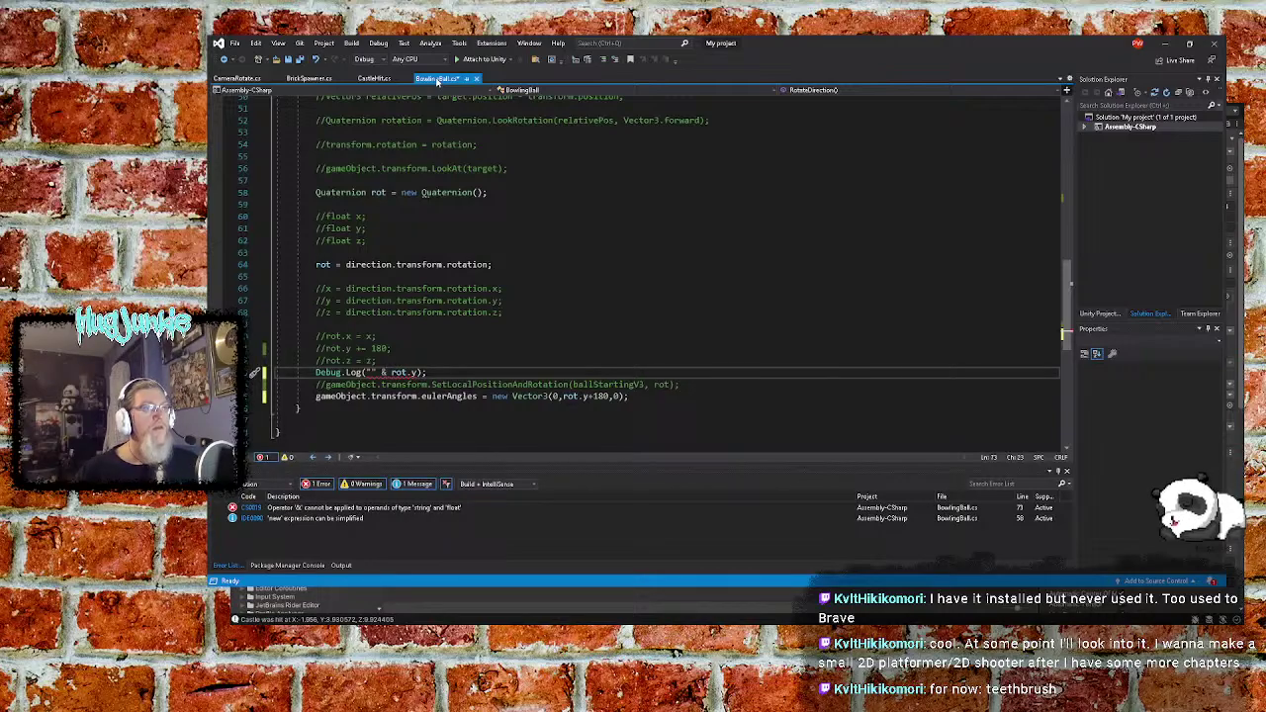
{"action": "key", "text": "BackSpace"}
{"action": "type", "text": "+"}
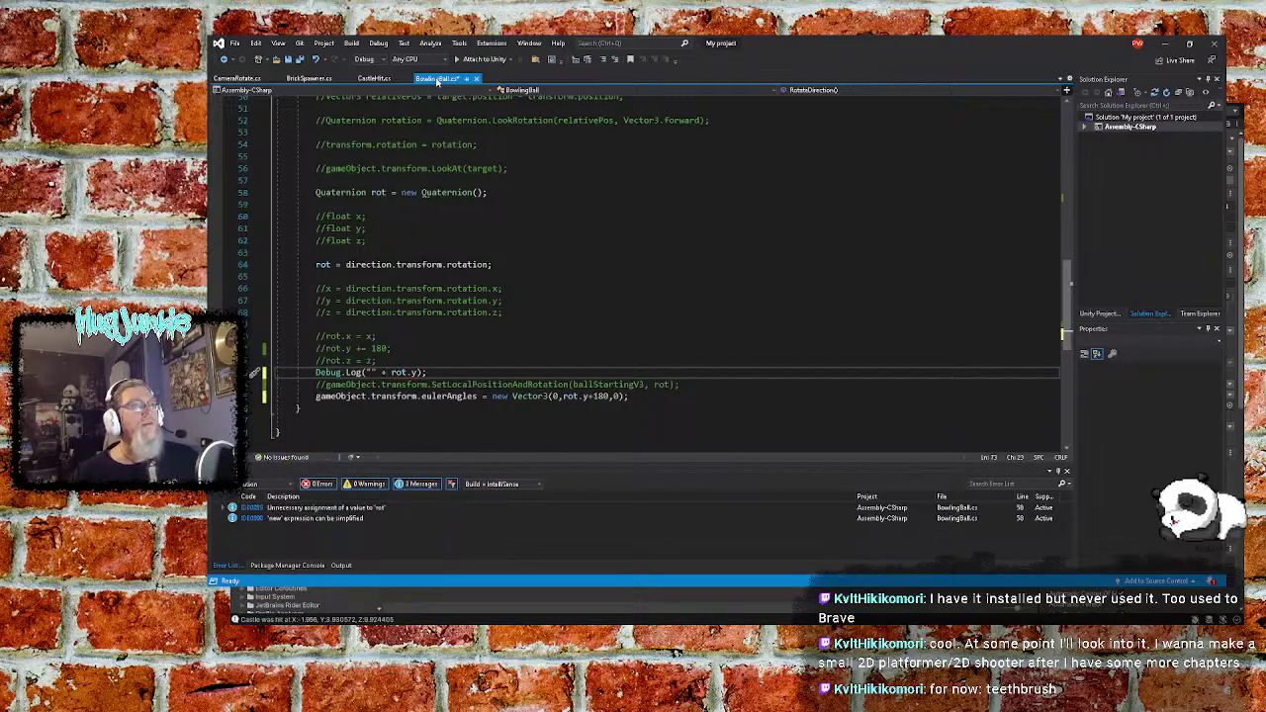
Fill the log message's empty string with the label Camera Y: and save BowlingBall.cs
{"action": "key", "text": "Left"}
{"action": "key", "text": "Left"}
{"action": "key", "text": "Left"}
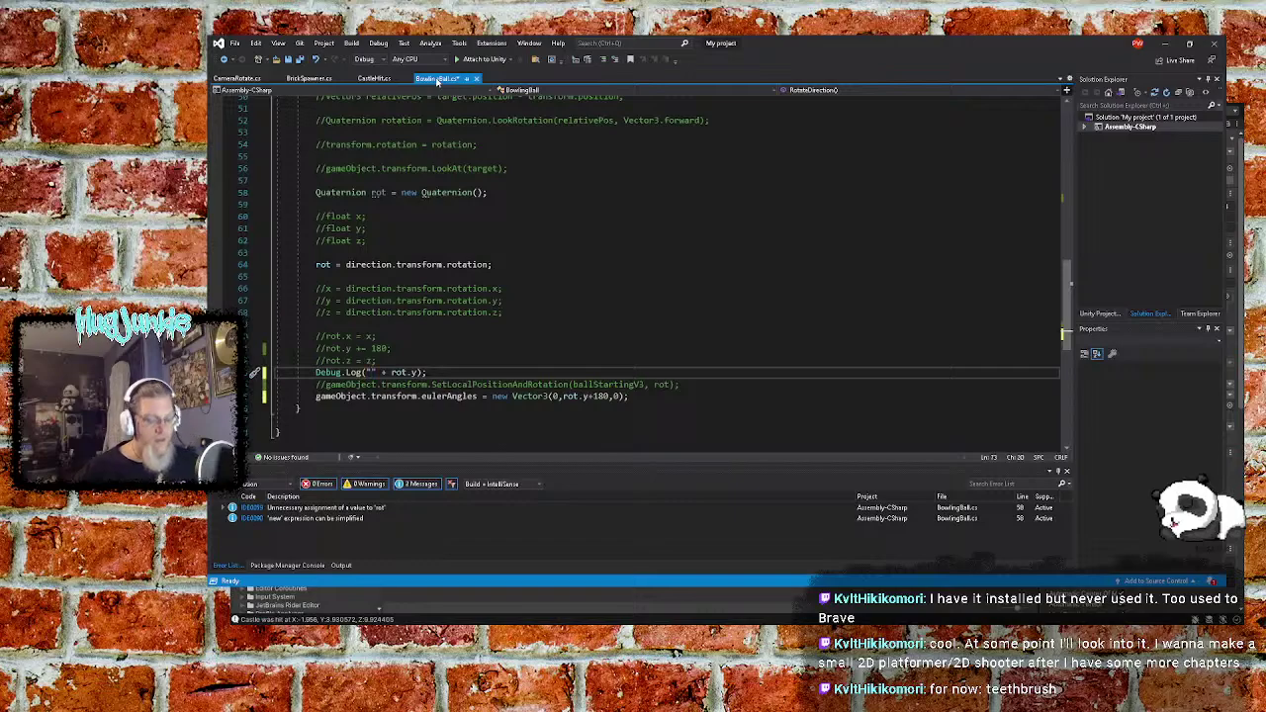
{"action": "type", "text": "Camera R"}
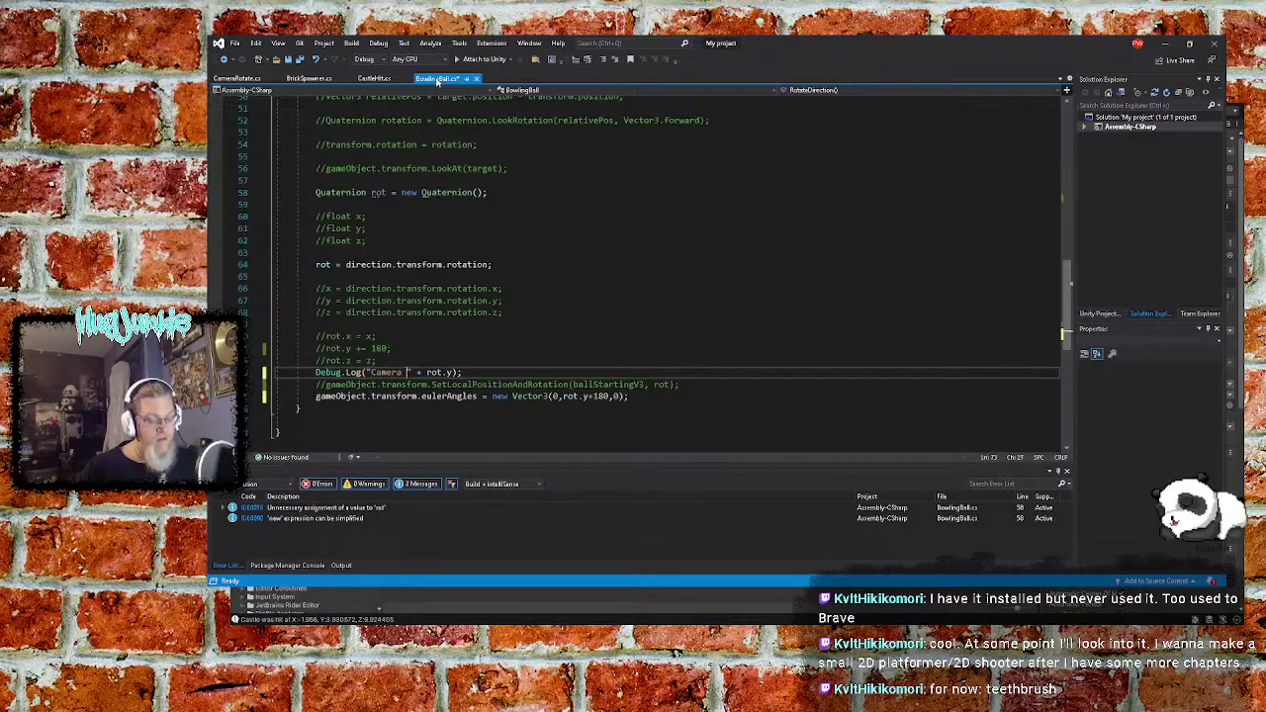
{"action": "type", "text": "ot"}
{"action": "key", "text": "BackSpace"}
{"action": "key", "text": "BackSpace"}
{"action": "key", "text": "BackSpace"}
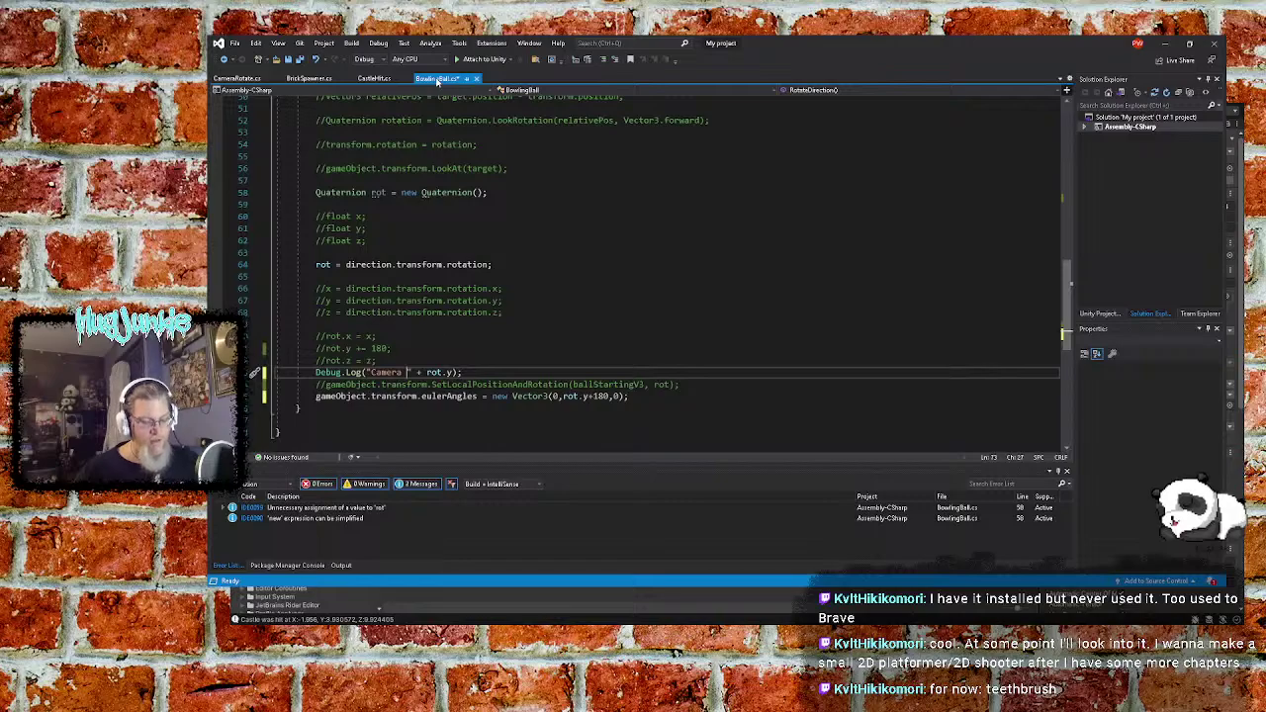
{"action": "type", "text": "Y:"}
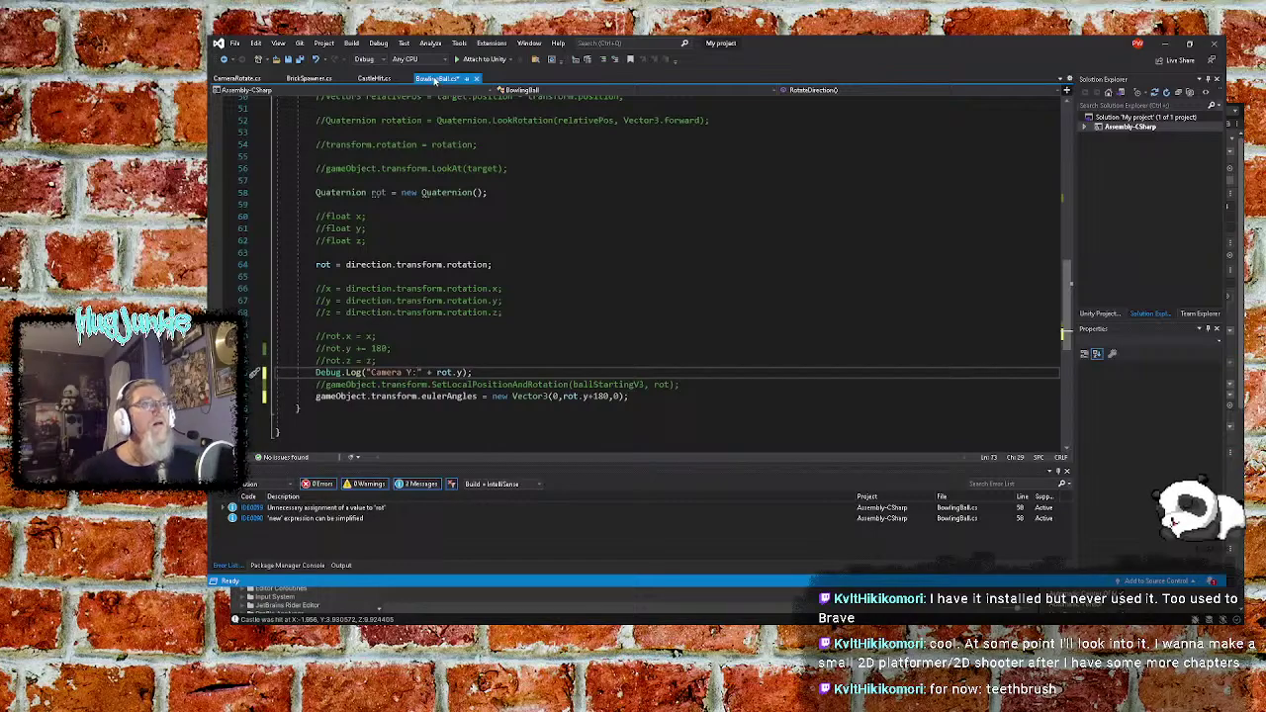
{"action": "left_click", "coordinate": [297, 59]}
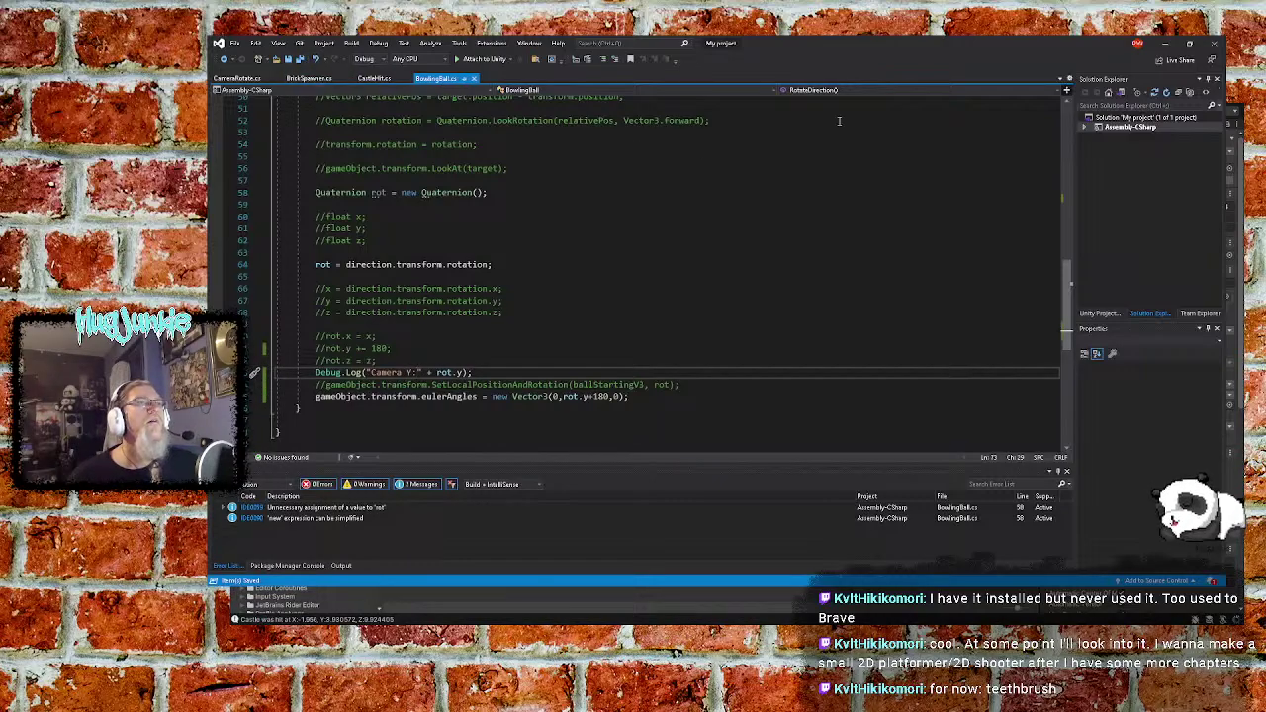
Switch to Unity, show the Console and run the game to check the logged camera rotation
{"action": "left_click", "coordinate": [1167, 43]}
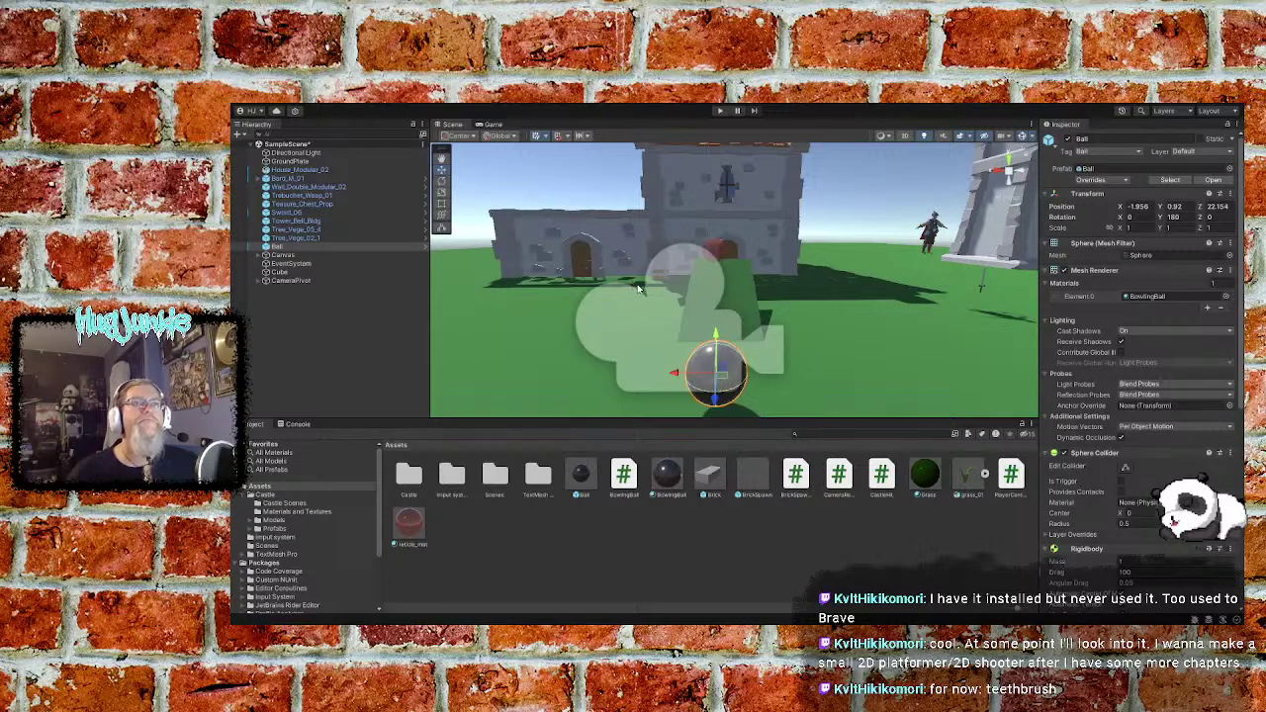
{"action": "left_click", "coordinate": [299, 423]}
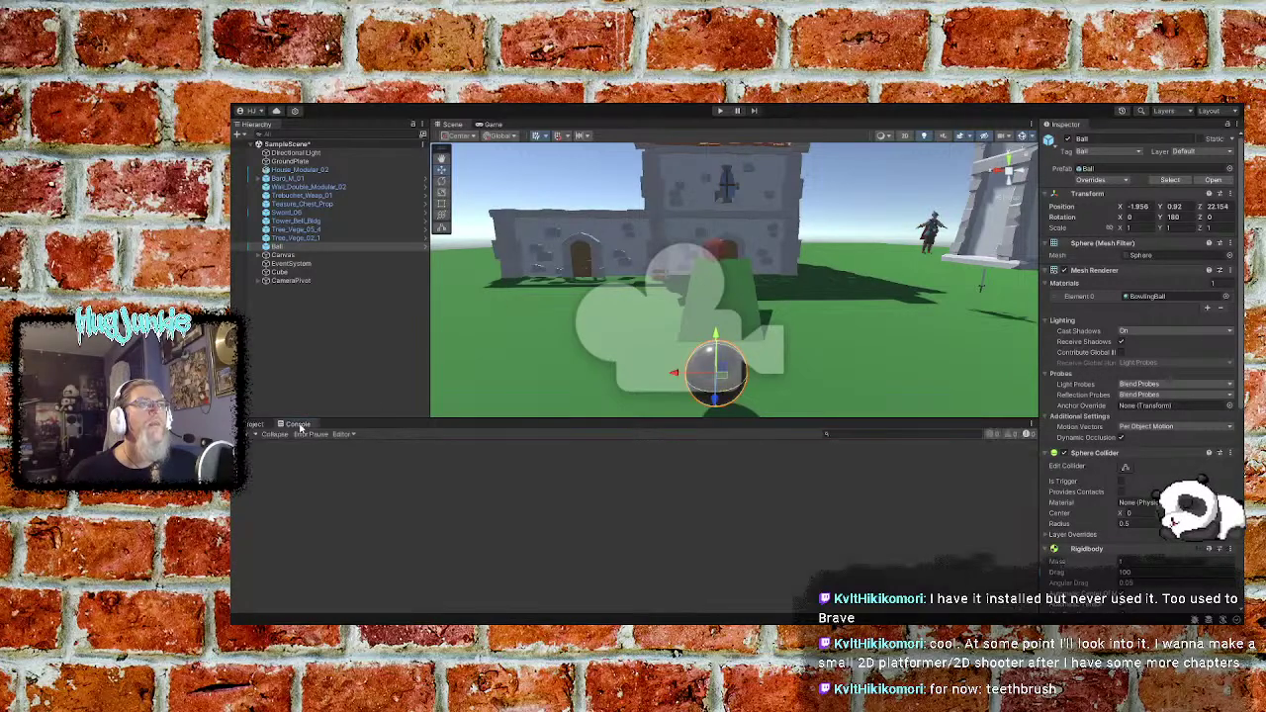
{"action": "left_click", "coordinate": [721, 111]}
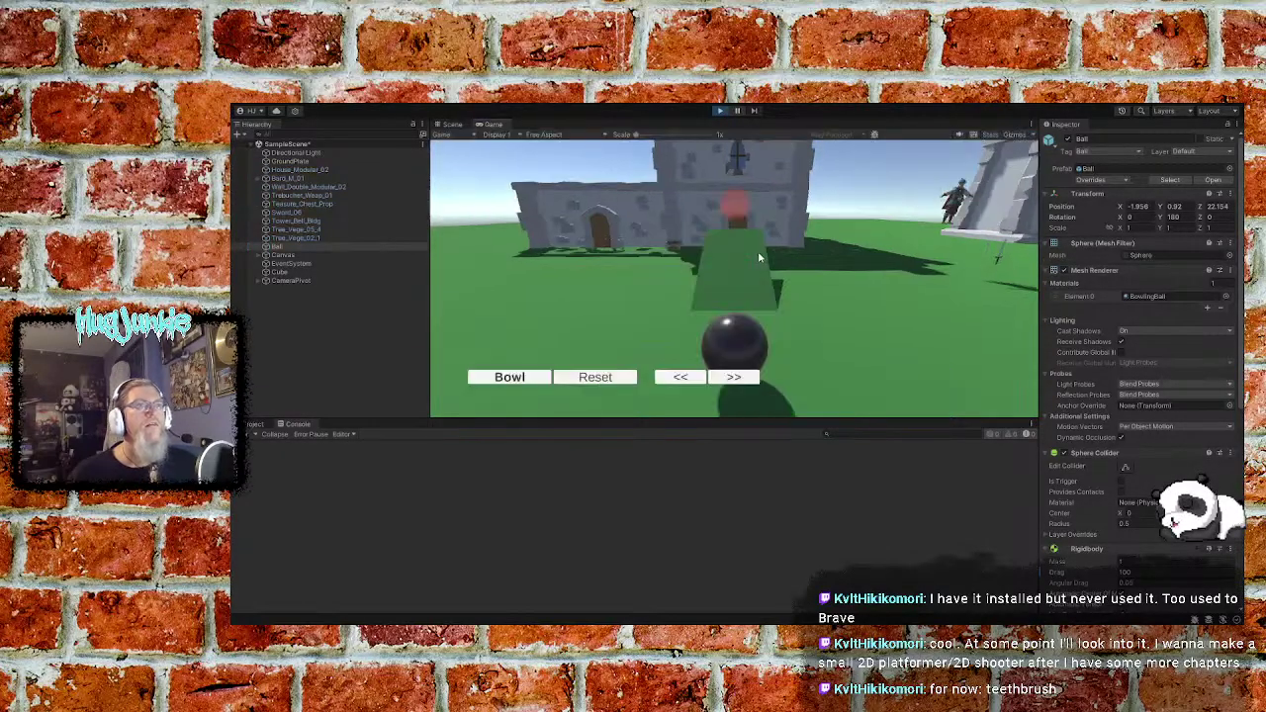
Rotate the aim right five times to check the logged camera Y, ending with play mode stopped and the Console cleared
{"action": "left_click", "coordinate": [733, 378]}
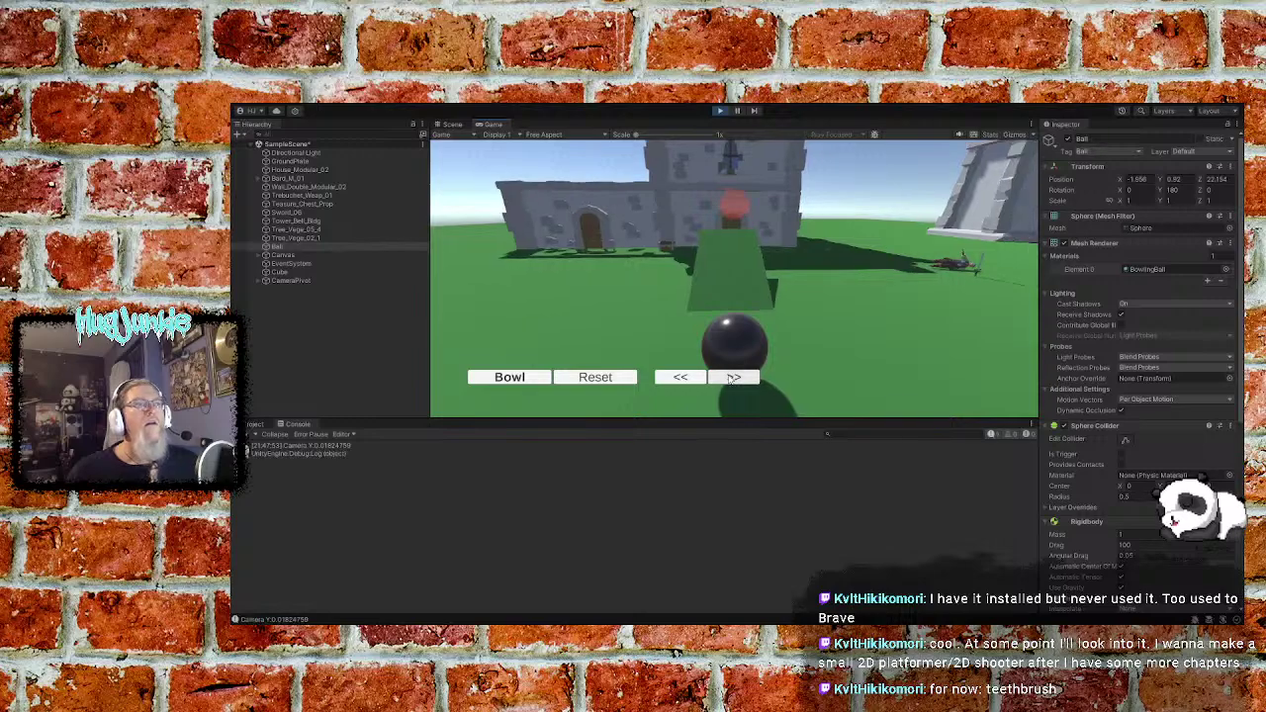
{"action": "left_click", "coordinate": [733, 378]}
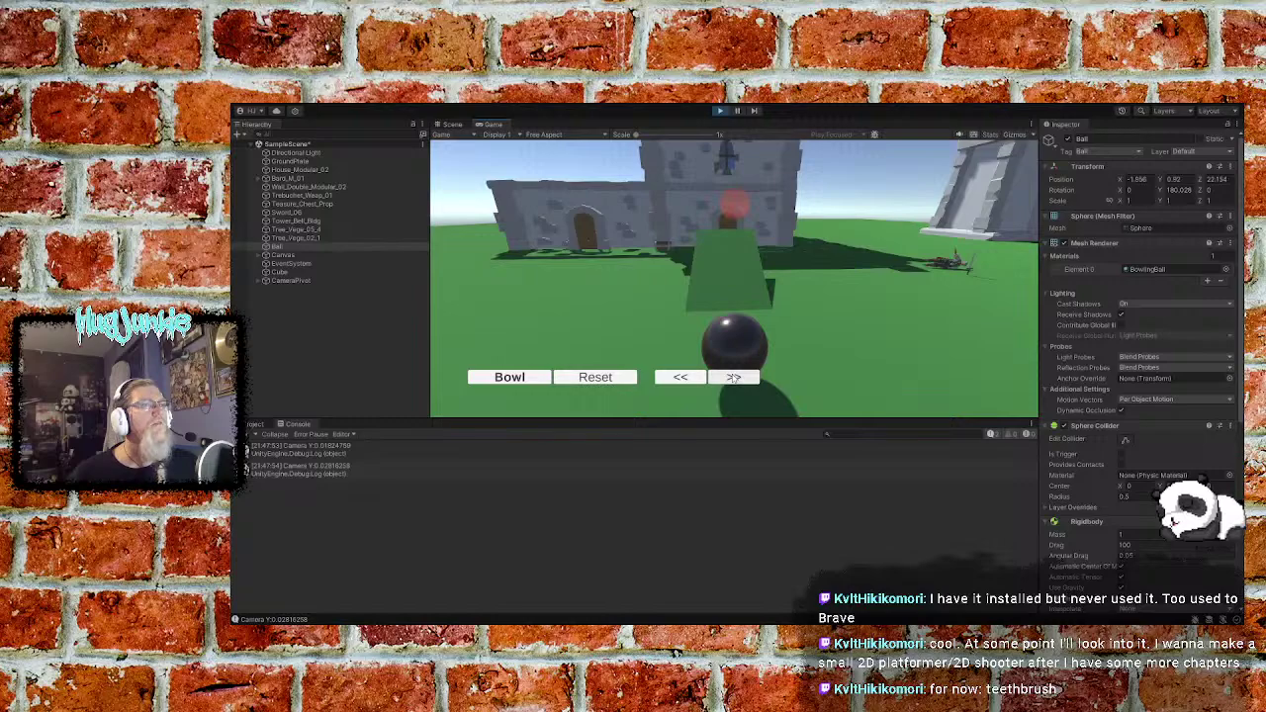
{"action": "left_click", "coordinate": [733, 377]}
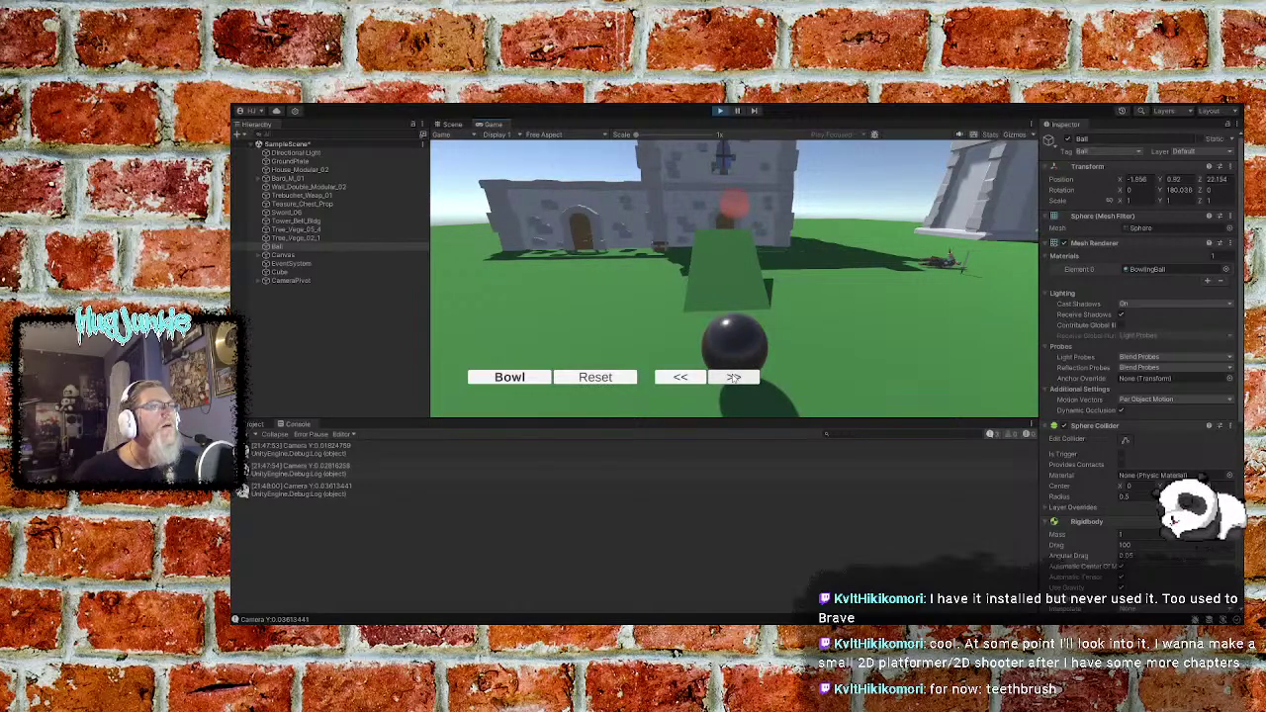
{"action": "left_click", "coordinate": [733, 378]}
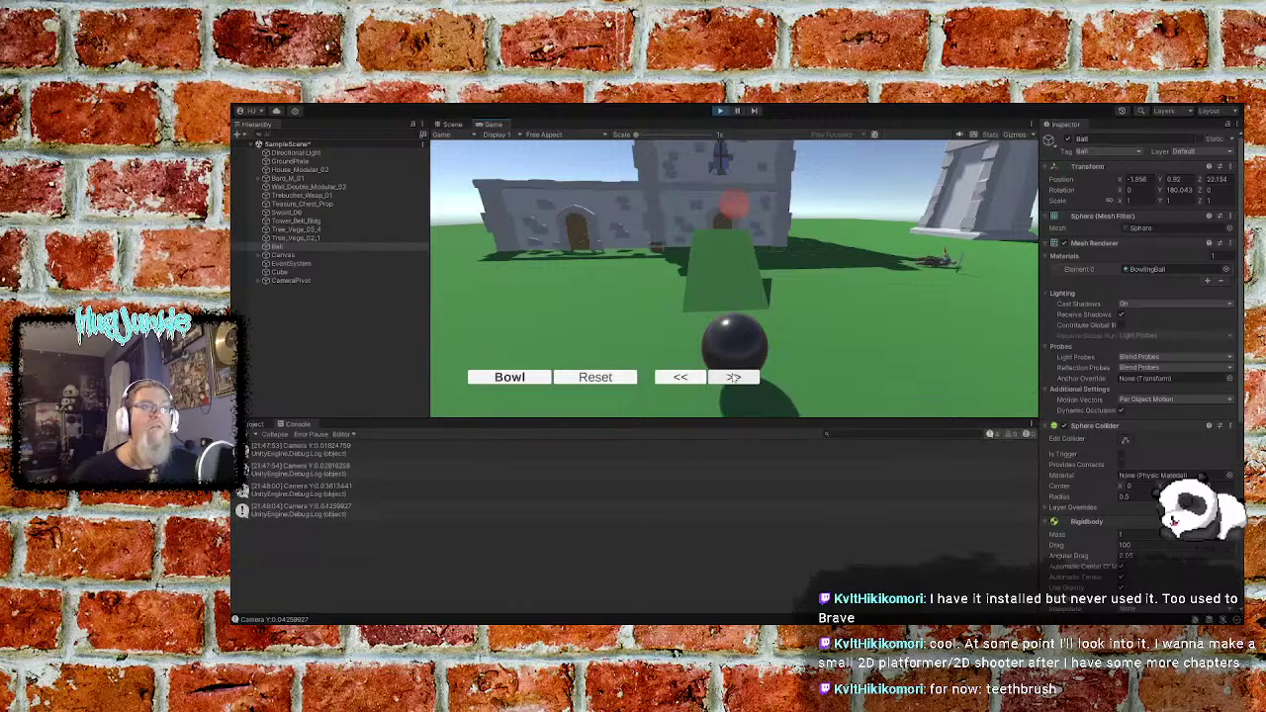
{"action": "left_click", "coordinate": [733, 378]}
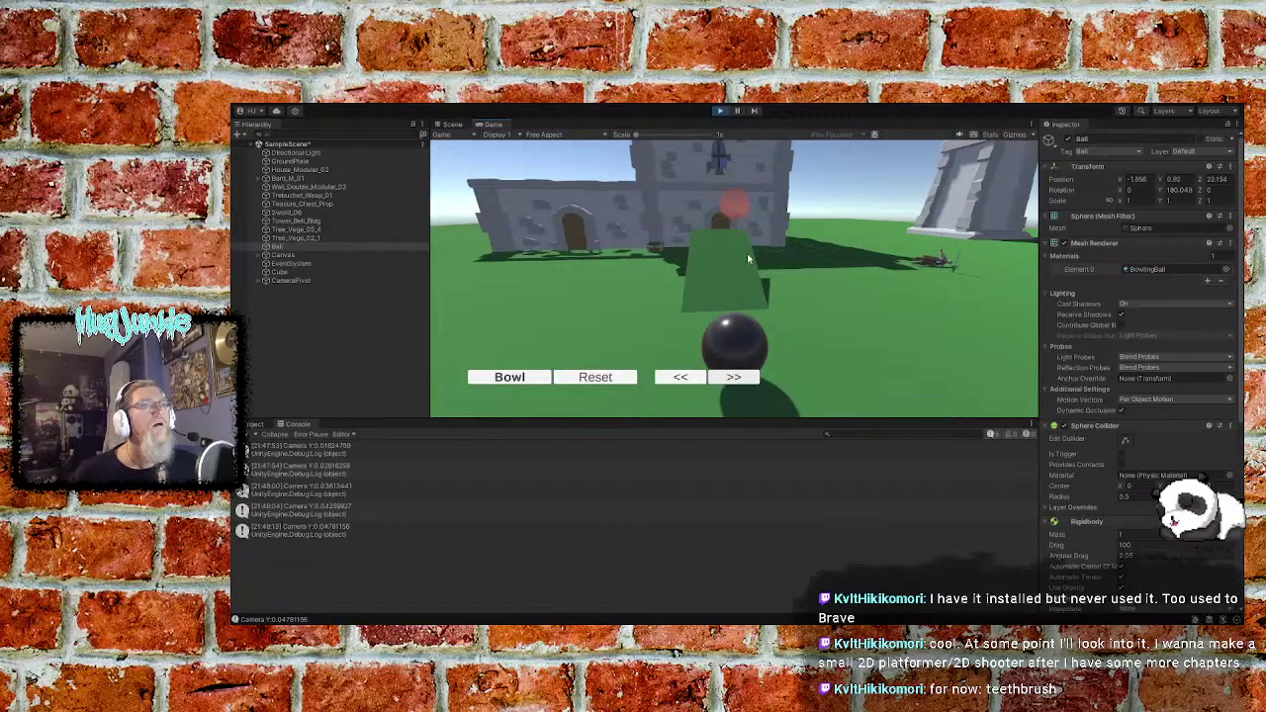
{"action": "left_click", "coordinate": [721, 112]}
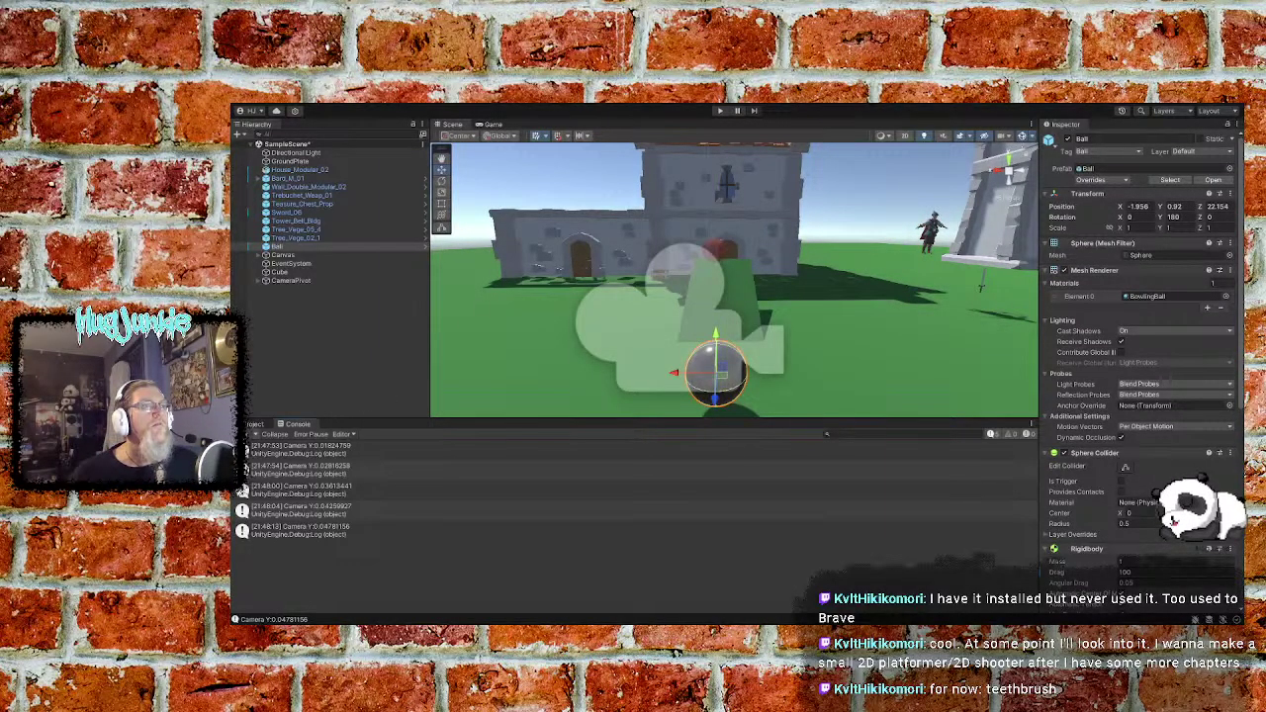
{"action": "left_click", "coordinate": [257, 434]}
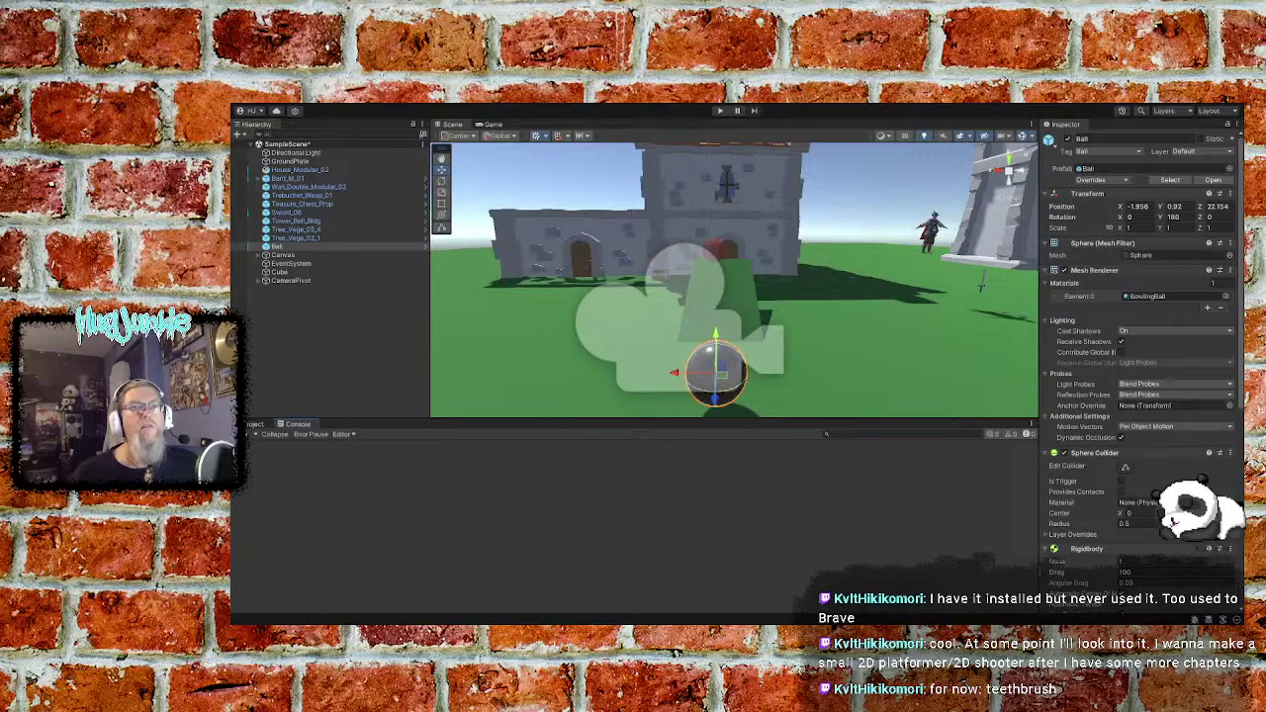
Switch to Visual Studio and append .y to direction.transform.rotation in the rot assignment of RotateDirection
{"action": "key", "text": "alt+Tab"}
{"action": "key", "text": "Up"}
{"action": "key", "text": "Up"}
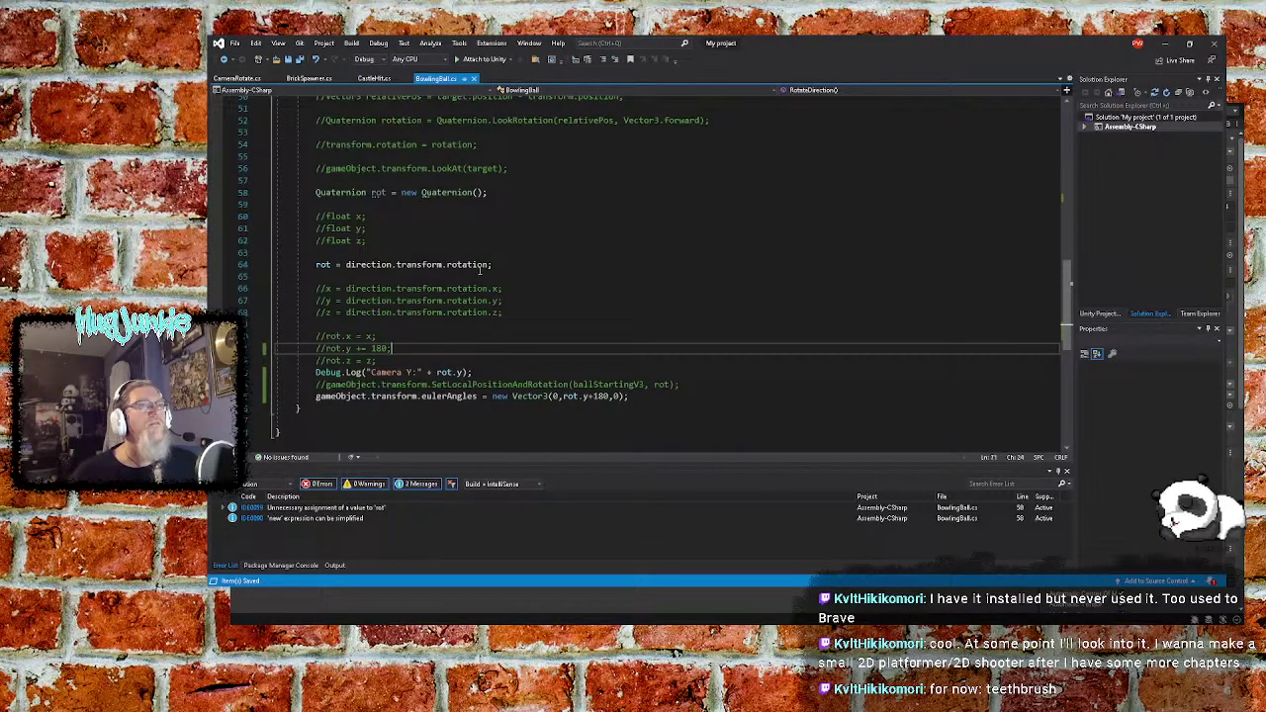
{"action": "left_click", "coordinate": [492, 264]}
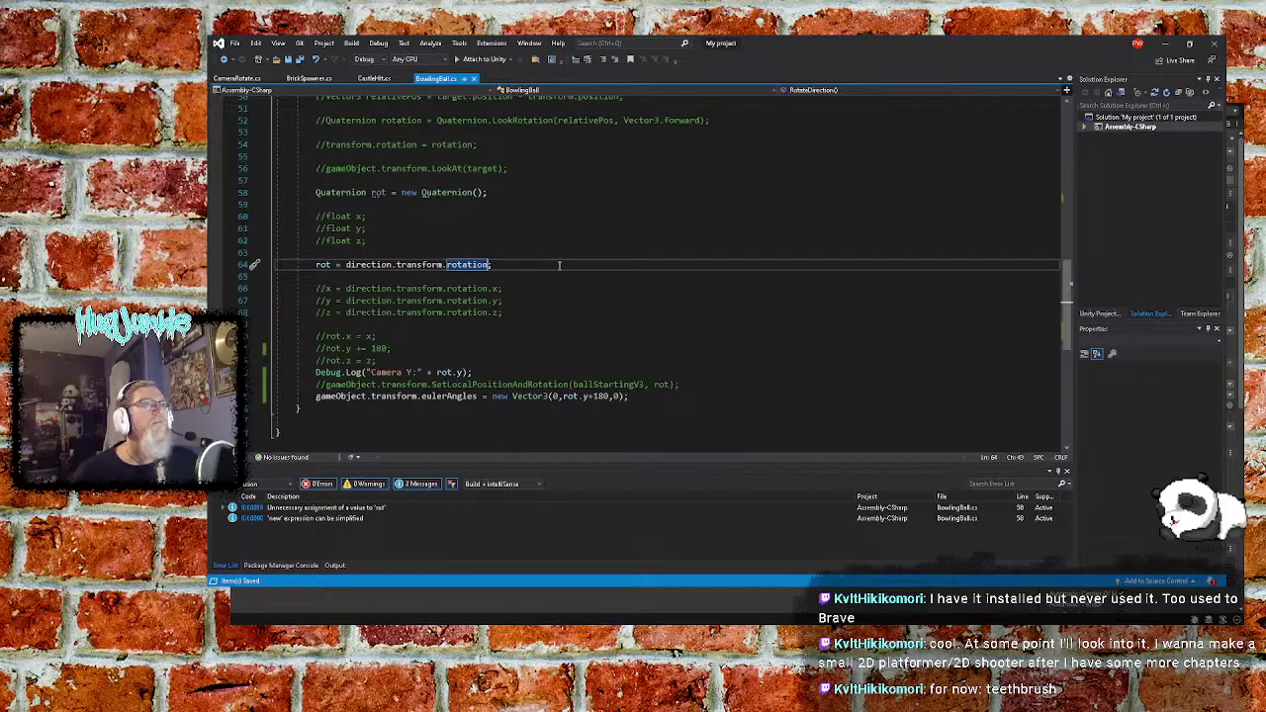
{"action": "scroll", "coordinate": [559, 265], "scroll_direction": "up", "scroll_amount": 3}
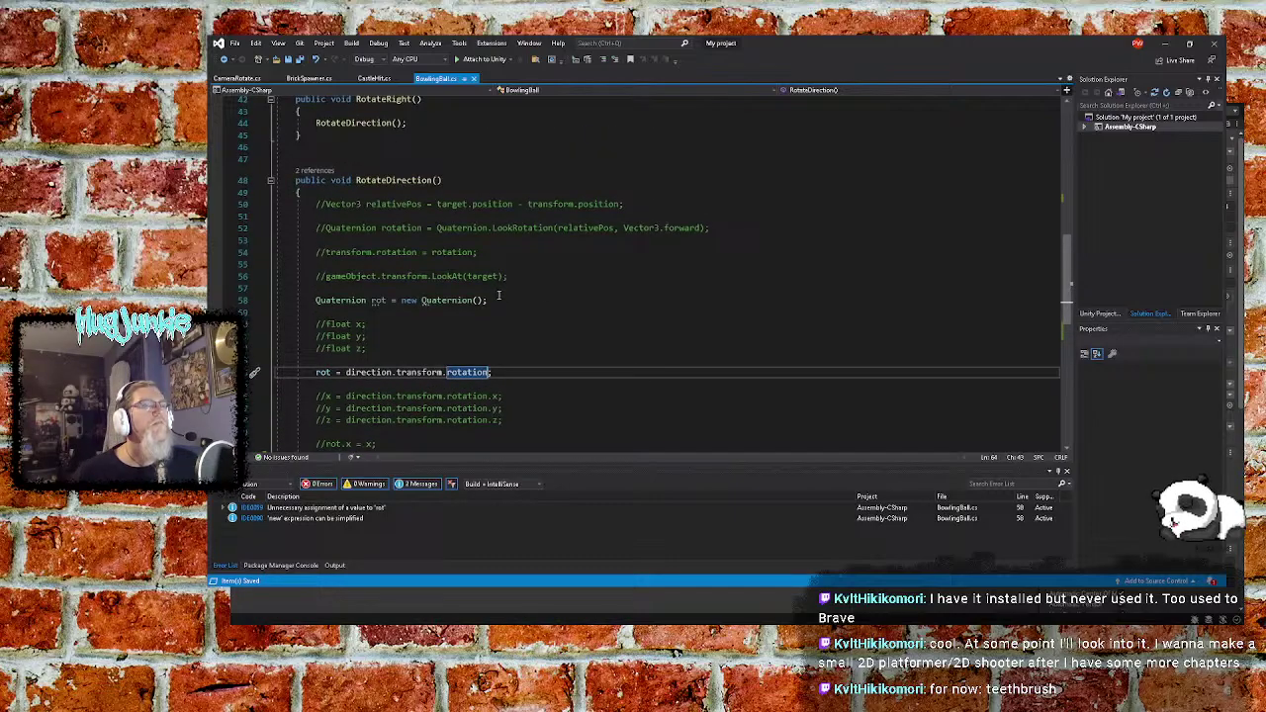
{"action": "scroll", "coordinate": [499, 292], "scroll_direction": "down", "scroll_amount": 2}
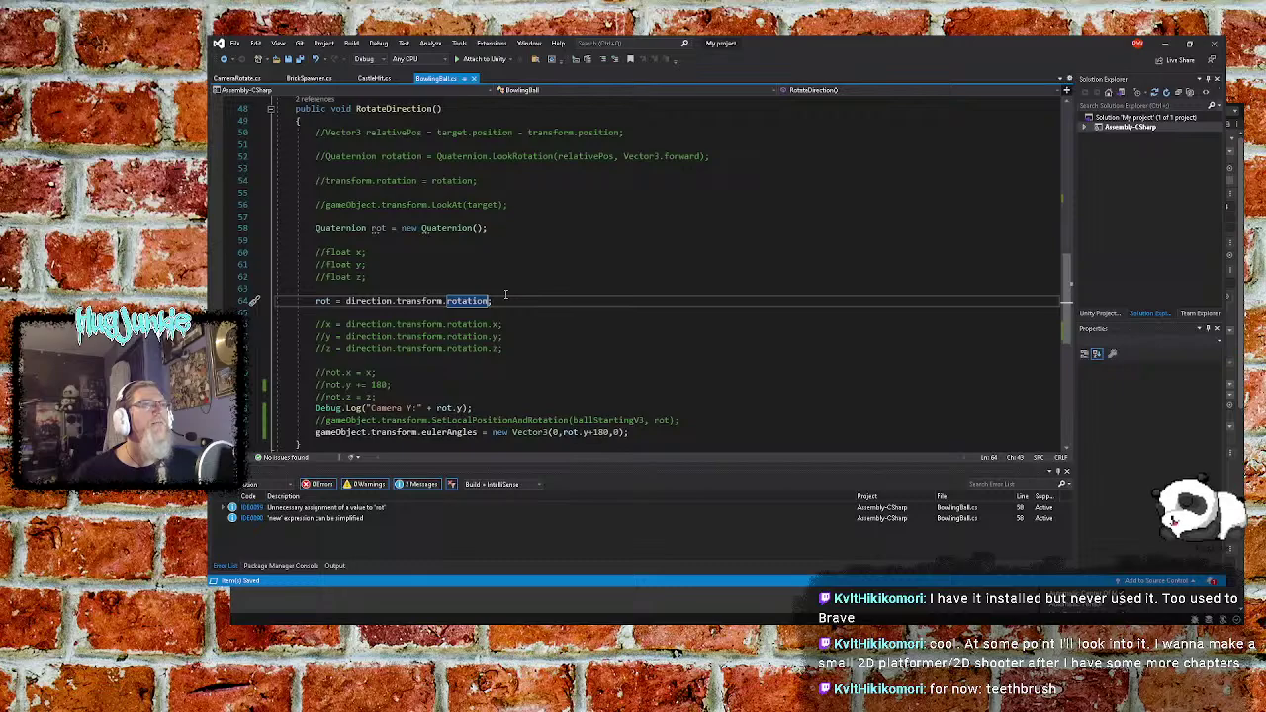
{"action": "scroll", "coordinate": [506, 294], "scroll_direction": "down", "scroll_amount": 1}
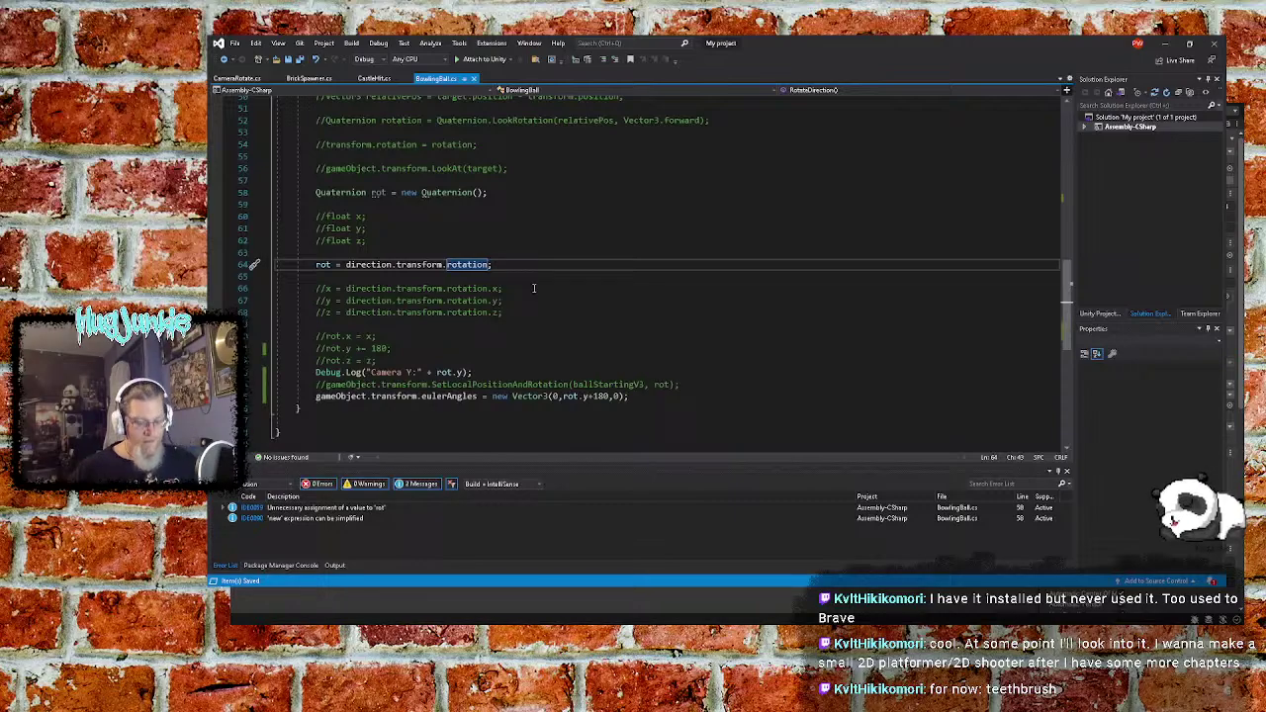
{"action": "type", "text": ".y"}
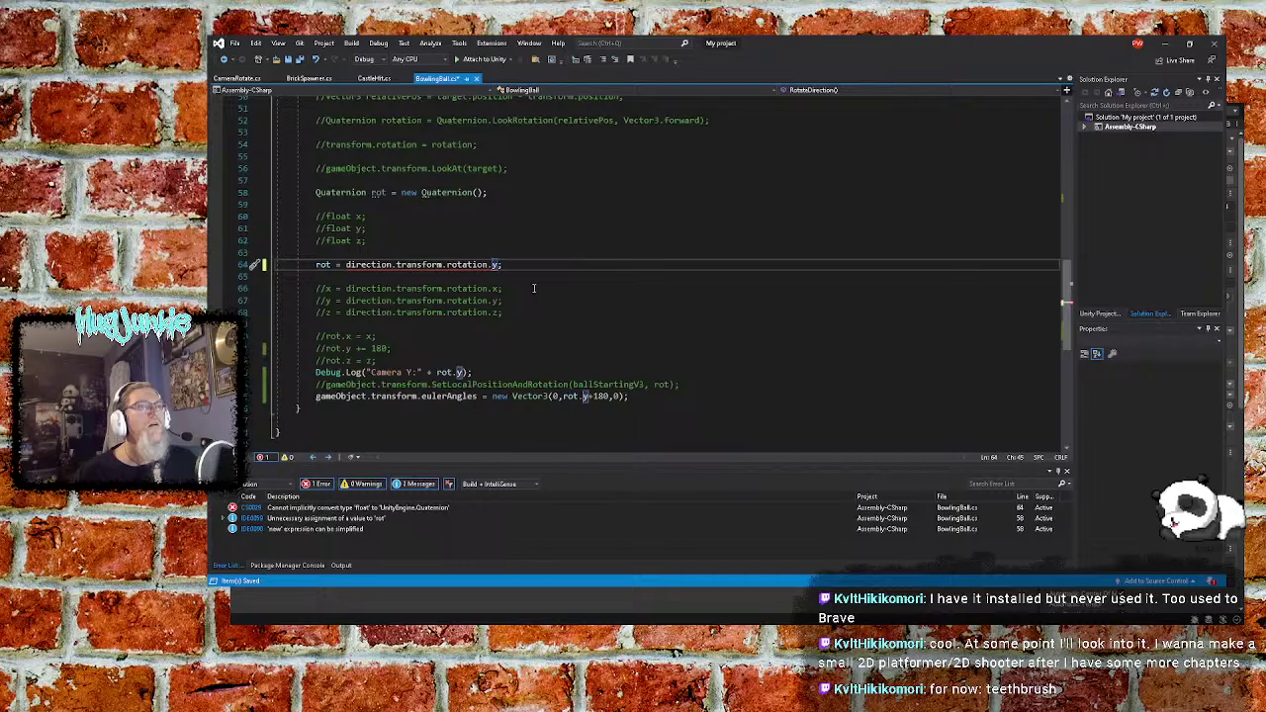
Uncomment the float y; declaration in RotateDirection
{"action": "key", "text": "Left"}
{"action": "key", "text": "Left"}
{"action": "key", "text": "Left"}
{"action": "key", "text": "Left"}
{"action": "key", "text": "Left"}
{"action": "key", "text": "Left"}
{"action": "key", "text": "Left"}
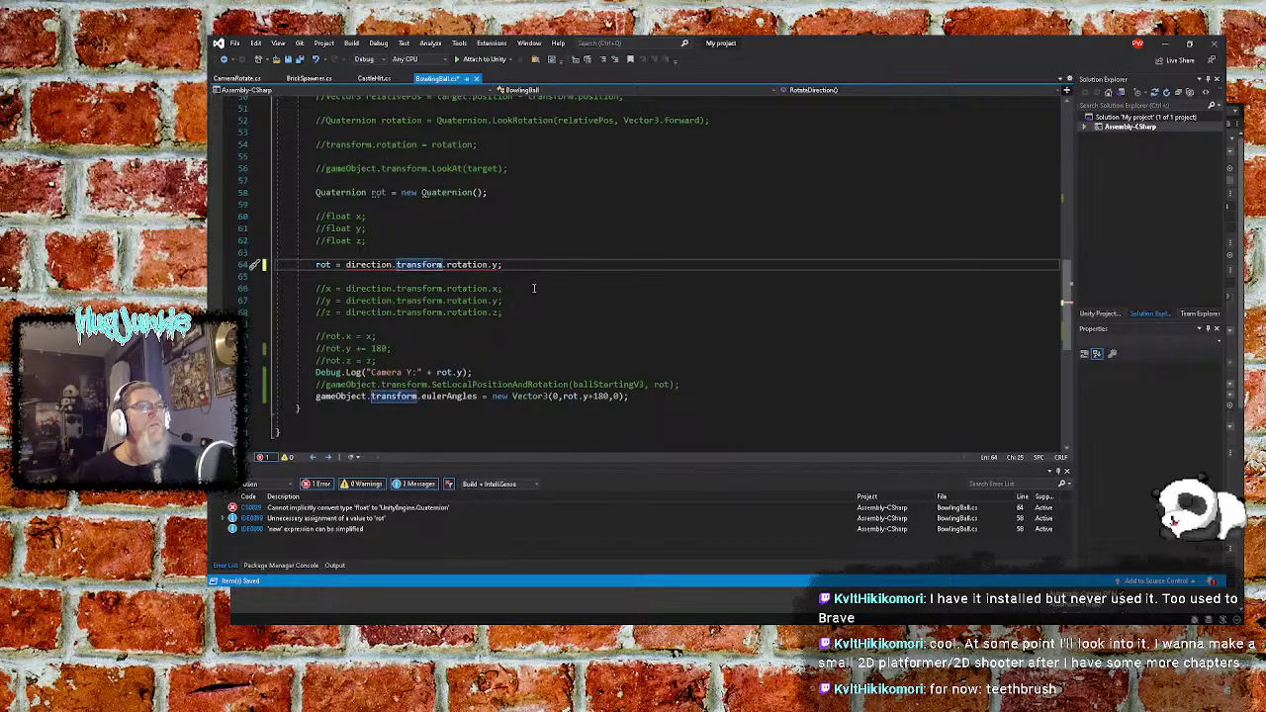
{"action": "key", "text": "Up"}
{"action": "key", "text": "Up"}
{"action": "key", "text": "Up"}
{"action": "key", "text": "Up"}
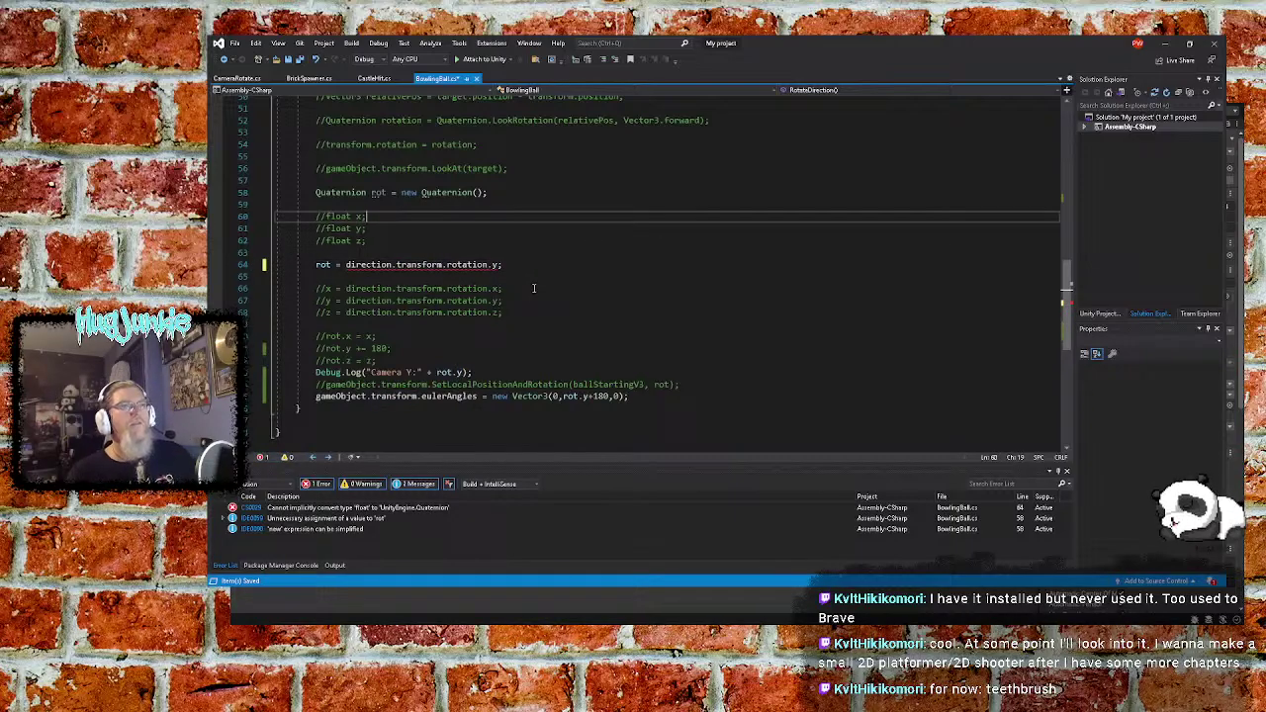
{"action": "key", "text": "Left"}
{"action": "key", "text": "Left"}
{"action": "key", "text": "Down"}
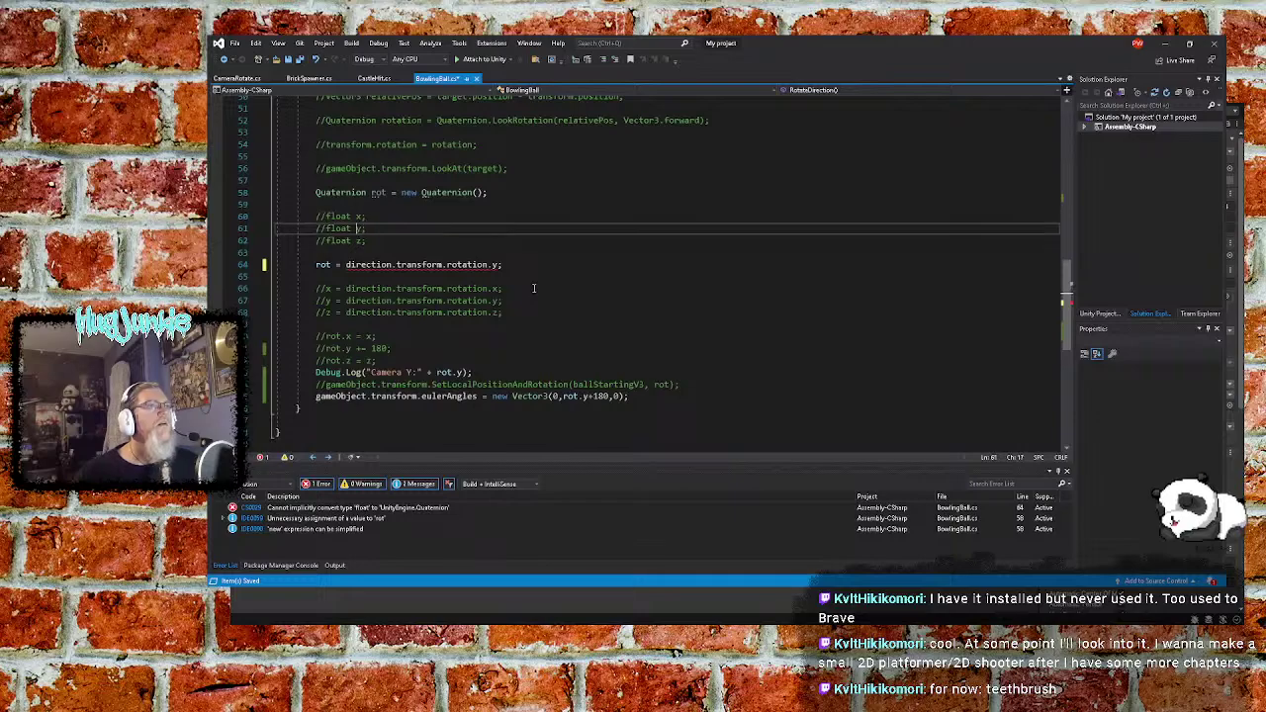
{"action": "key", "text": "Home"}
{"action": "key", "text": "Delete"}
{"action": "key", "text": "Delete"}
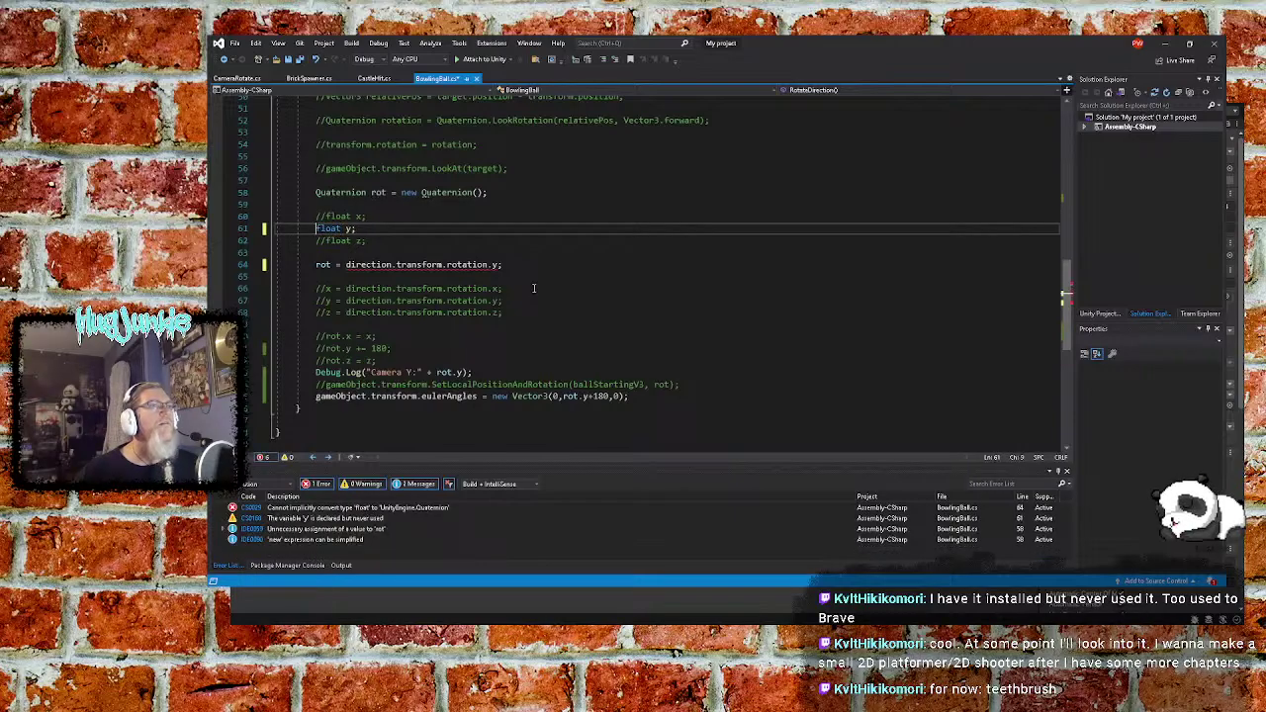
Replace rot with y as the variable that receives direction.transform.rotation.y
{"action": "key", "text": "Down"}
{"action": "key", "text": "Down"}
{"action": "key", "text": "Down"}
{"action": "key", "text": "Delete"}
{"action": "key", "text": "Delete"}
{"action": "key", "text": "Delete"}
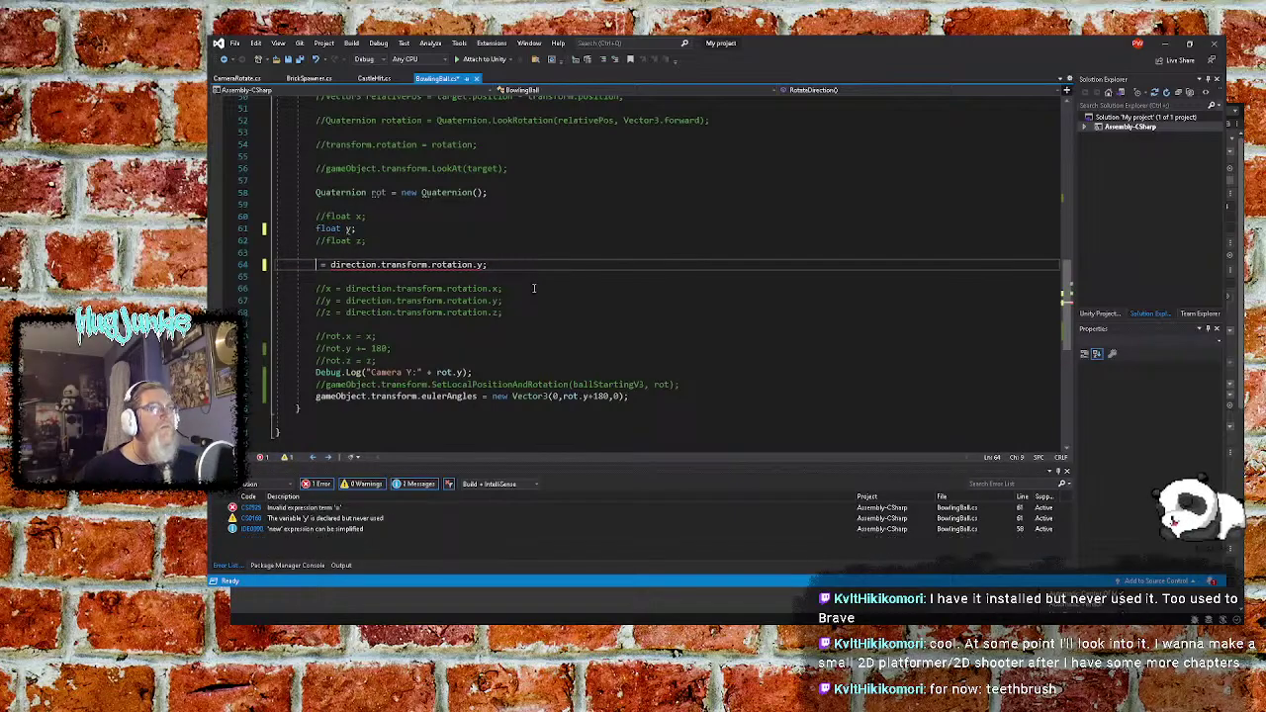
{"action": "type", "text": "y"}
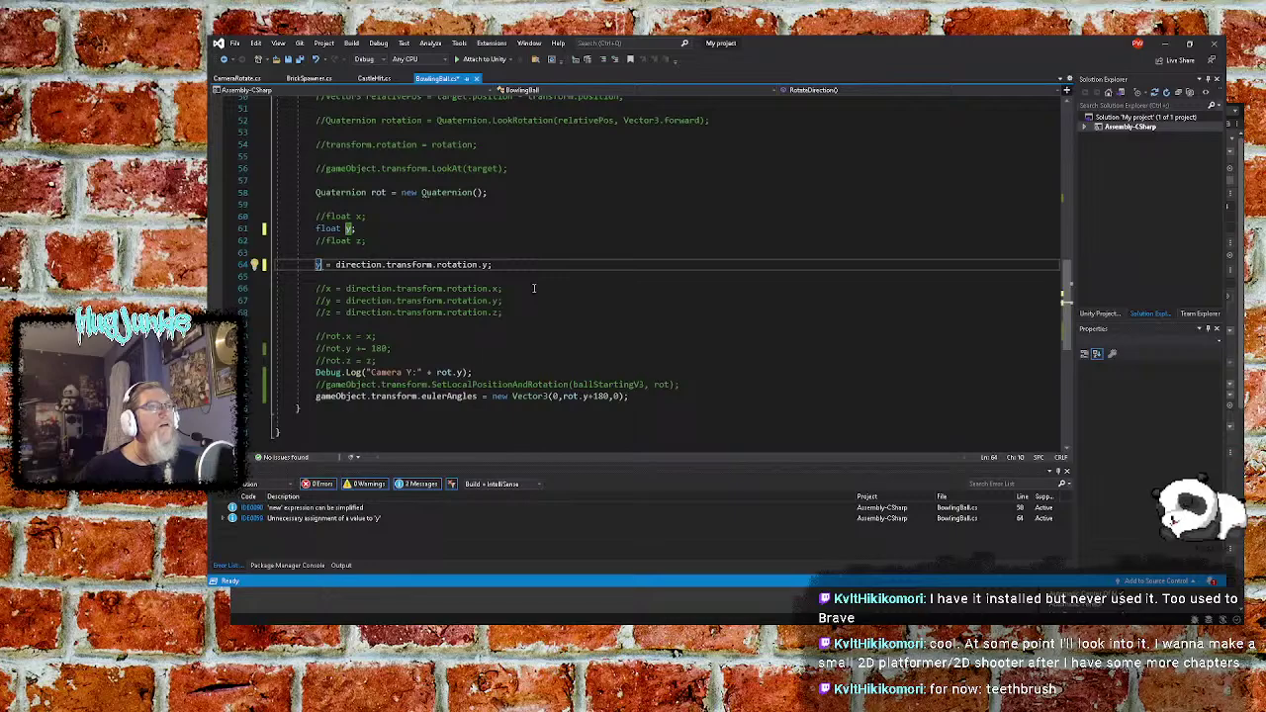
Make the Camera Y: Debug.Log call output y instead of rot.y
{"action": "key", "text": "Down"}
{"action": "key", "text": "Down"}
{"action": "key", "text": "Down"}
{"action": "key", "text": "Down"}
{"action": "key", "text": "Down"}
{"action": "key", "text": "Down"}
{"action": "key", "text": "Down"}
{"action": "key", "text": "Down"}
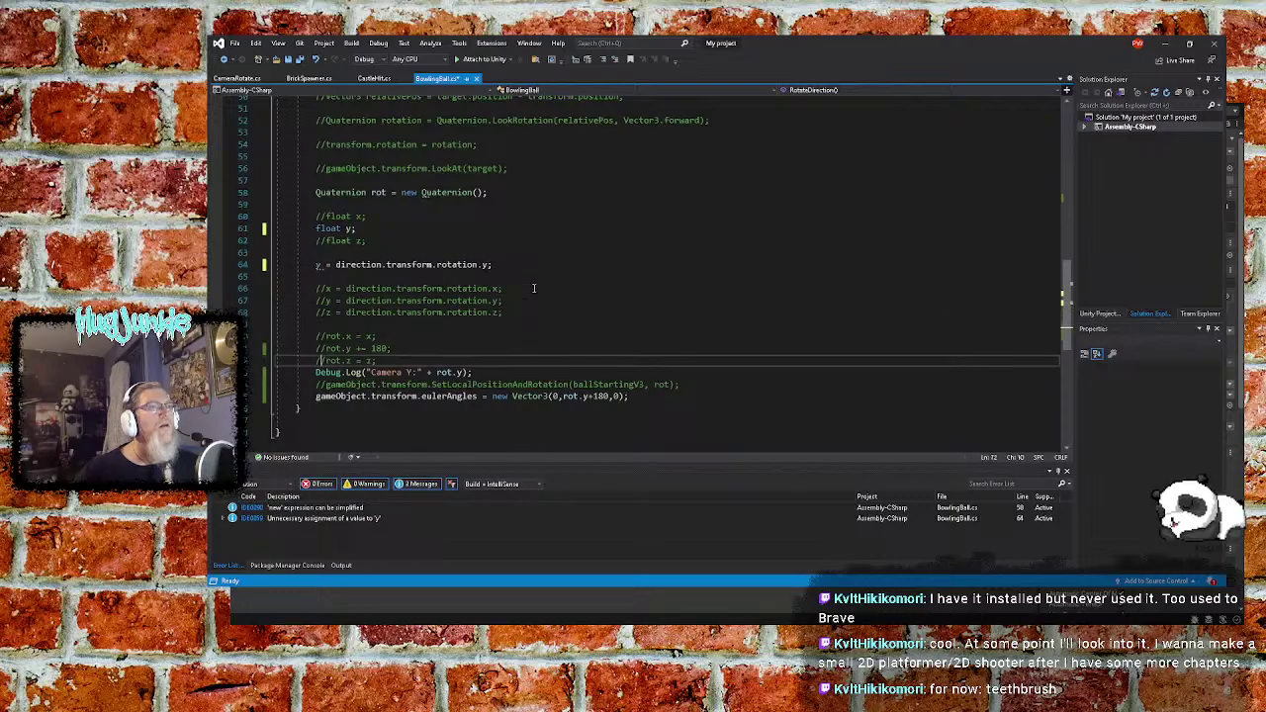
{"action": "key", "text": "Down"}
{"action": "key", "text": "ctrl+Right"}
{"action": "key", "text": "ctrl+Right"}
{"action": "key", "text": "ctrl+Right"}
{"action": "key", "text": "ctrl+Right"}
{"action": "key", "text": "ctrl+Right"}
{"action": "key", "text": "ctrl+Right"}
{"action": "key", "text": "ctrl+Right"}
{"action": "key", "text": "ctrl+Right"}
{"action": "key", "text": "ctrl+Right"}
{"action": "key", "text": "ctrl+Right"}
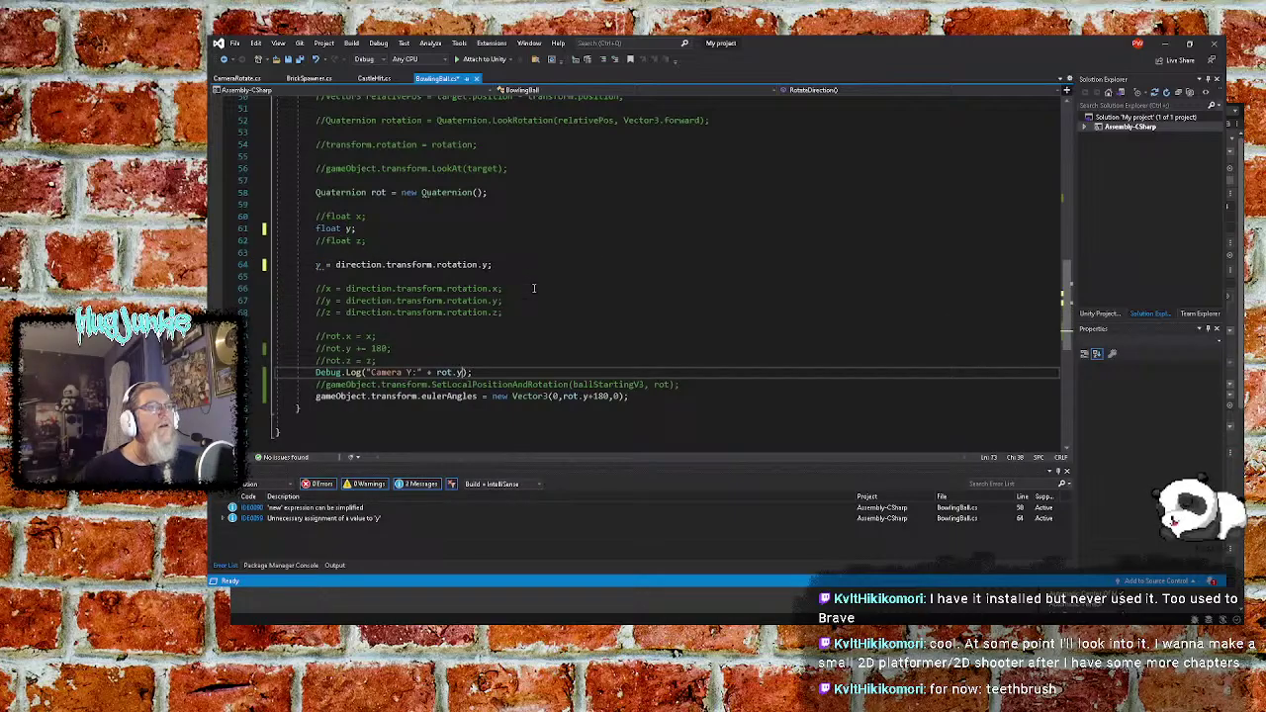
{"action": "key", "text": "Left"}
{"action": "key", "text": "BackSpace"}
{"action": "key", "text": "BackSpace"}
{"action": "key", "text": "BackSpace"}
{"action": "key", "text": "BackSpace"}
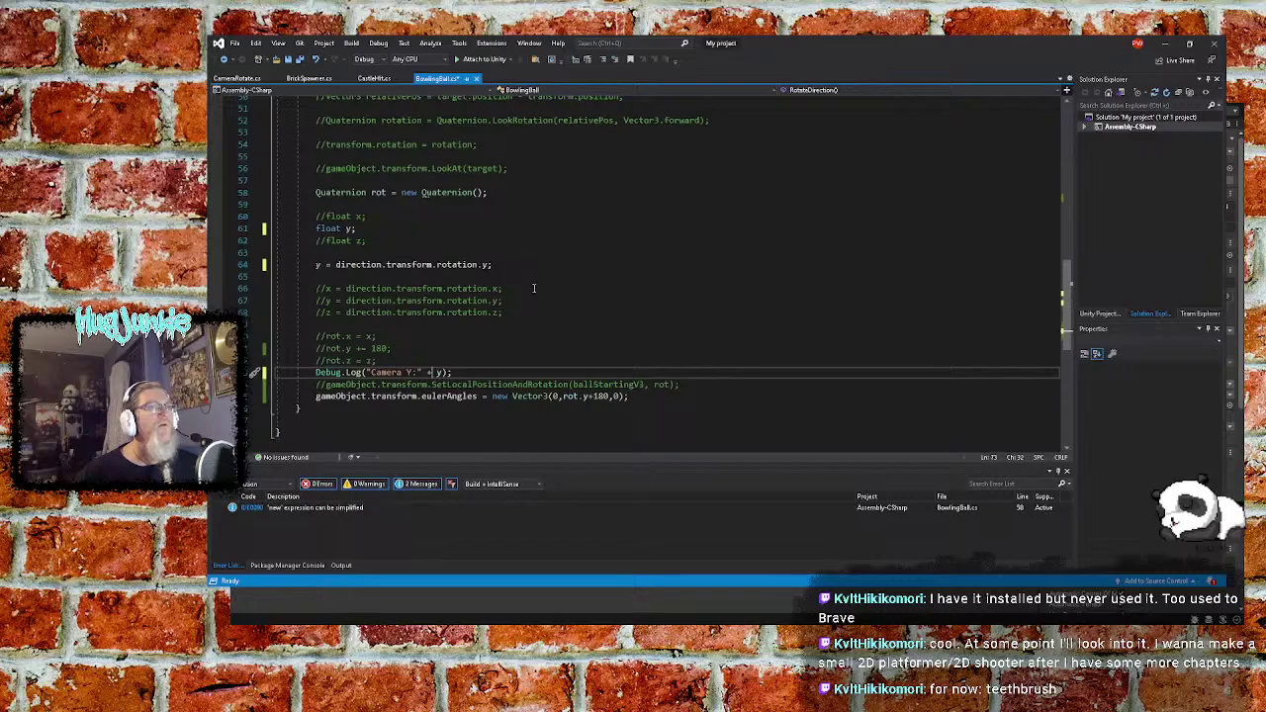
Change rot.y+180 to y+180 in the eulerAngles Vector3 and save BowlingBall.cs
{"action": "key", "text": "Down"}
{"action": "key", "text": "Down"}
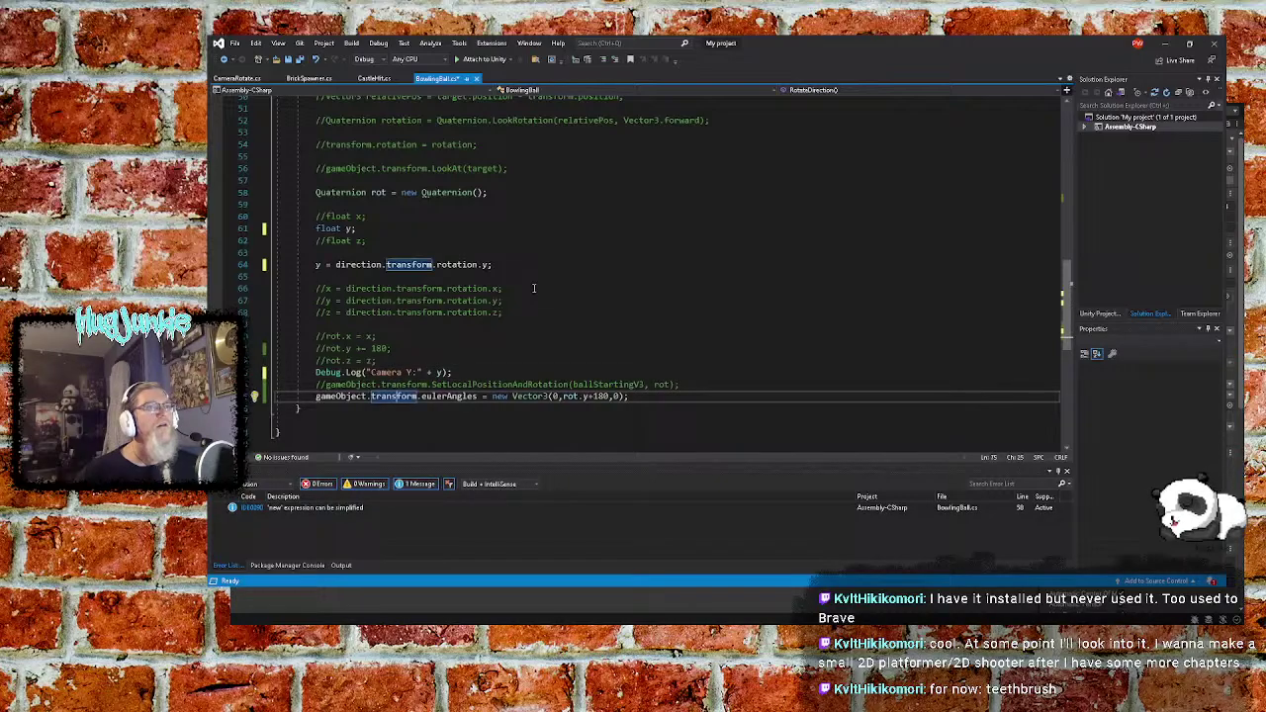
{"action": "key", "text": "ctrl+Right"}
{"action": "key", "text": "ctrl+Right"}
{"action": "key", "text": "ctrl+Right"}
{"action": "key", "text": "BackSpace"}
{"action": "key", "text": "BackSpace"}
{"action": "key", "text": "BackSpace"}
{"action": "key", "text": "BackSpace"}
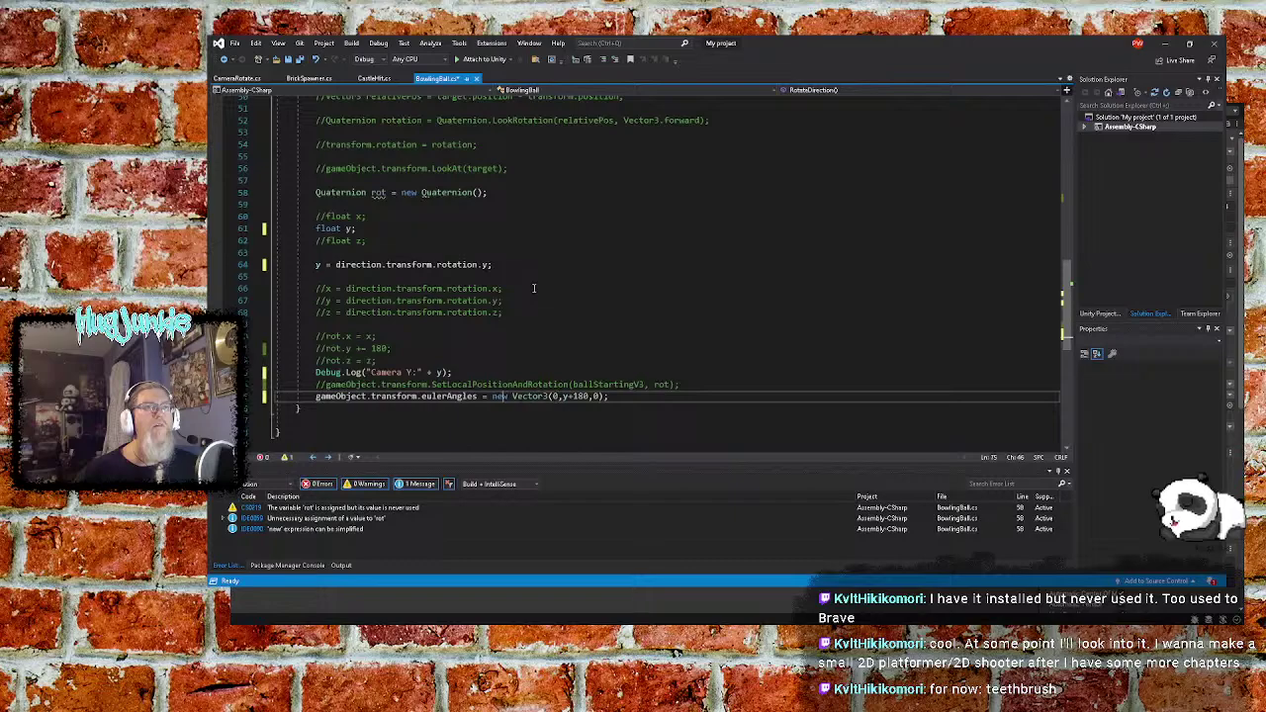
{"action": "key", "text": "Up"}
{"action": "key", "text": "Up"}
{"action": "key", "text": "Up"}
{"action": "key", "text": "Up"}
{"action": "key", "text": "Up"}
{"action": "key", "text": "Up"}
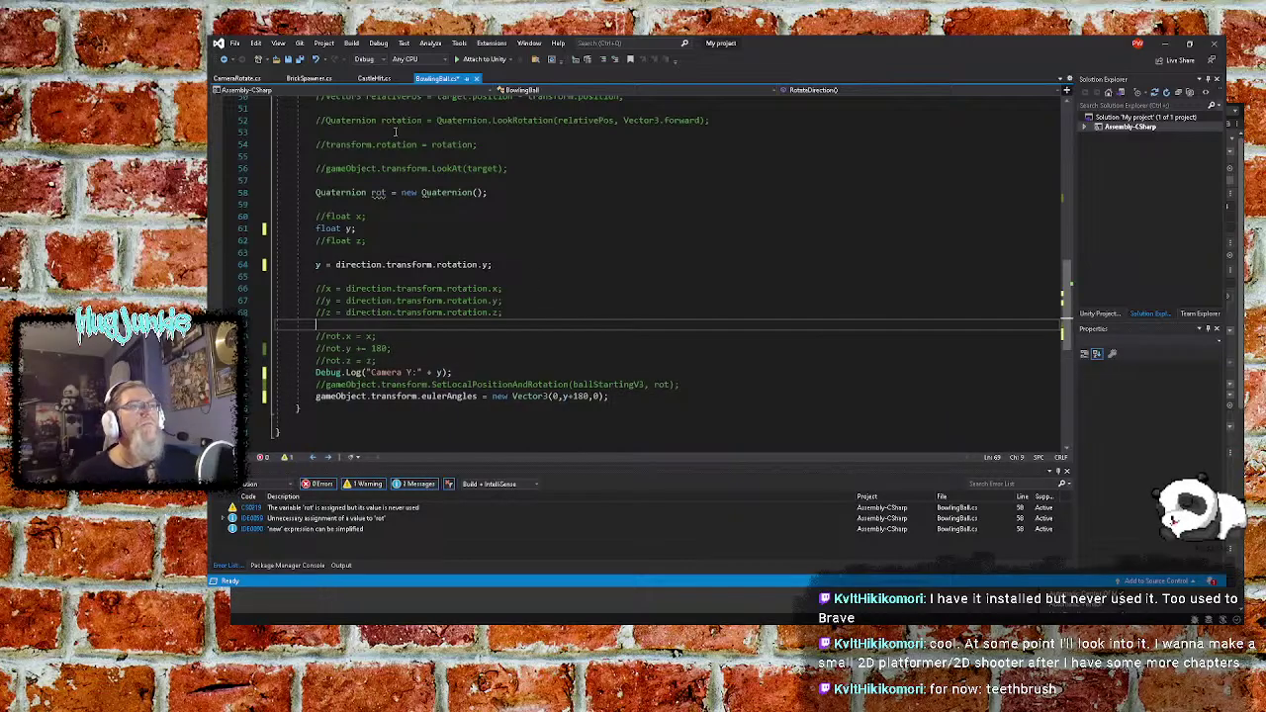
{"action": "left_click", "coordinate": [290, 59]}
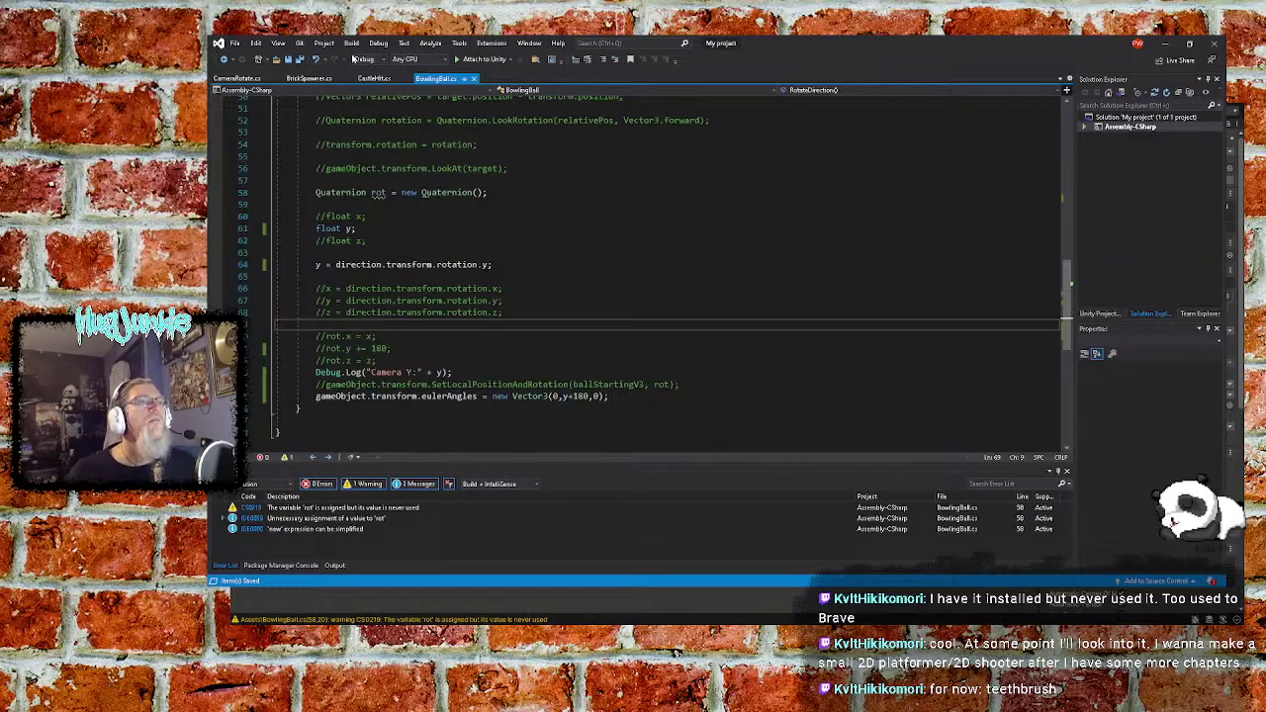
Run the game in Unity and rotate right five times to check the logged camera Y, finishing with play mode stopped and the Console cleared
{"action": "left_click", "coordinate": [1165, 43]}
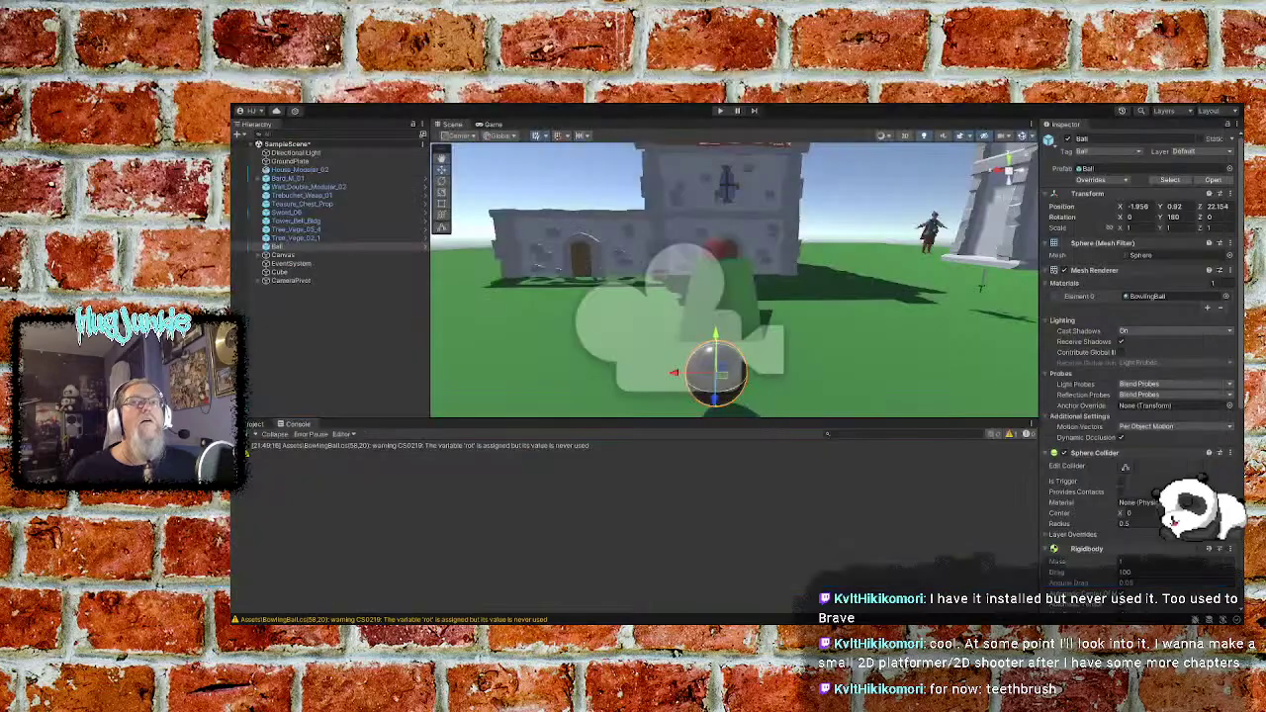
{"action": "left_click", "coordinate": [722, 111]}
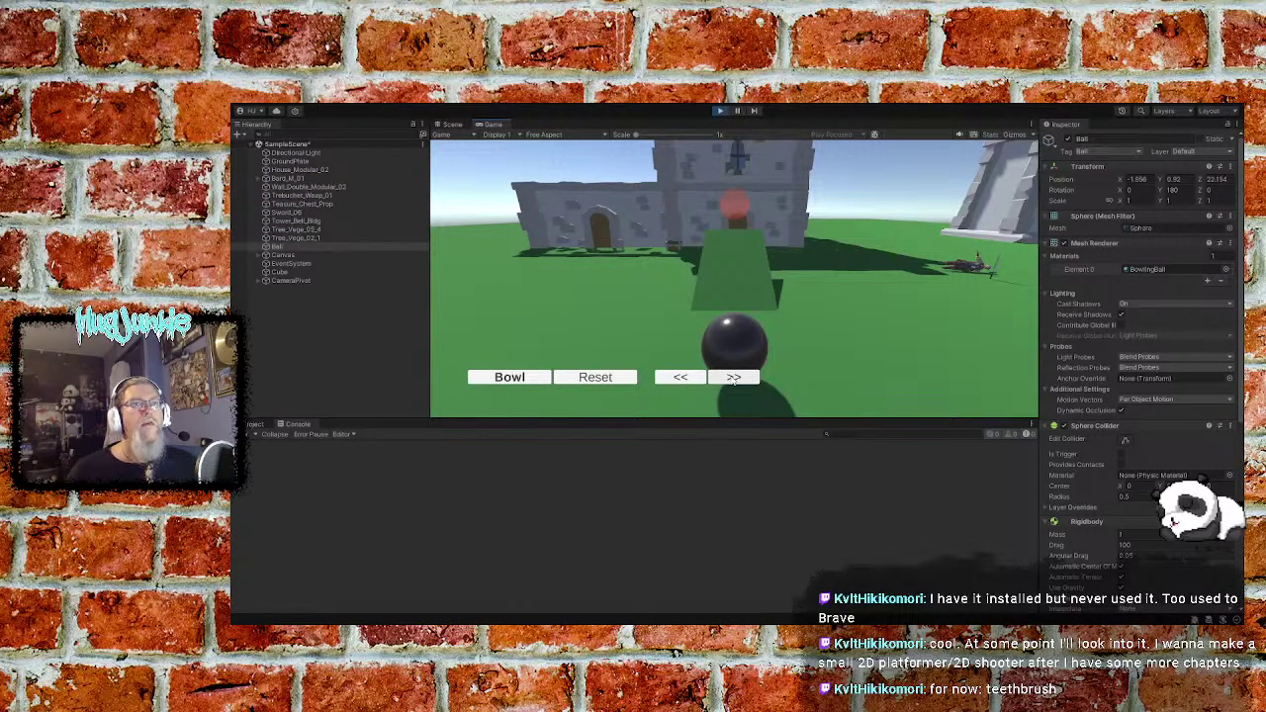
{"action": "left_click", "coordinate": [733, 377]}
{"action": "left_click", "coordinate": [733, 377]}
{"action": "left_click", "coordinate": [733, 377]}
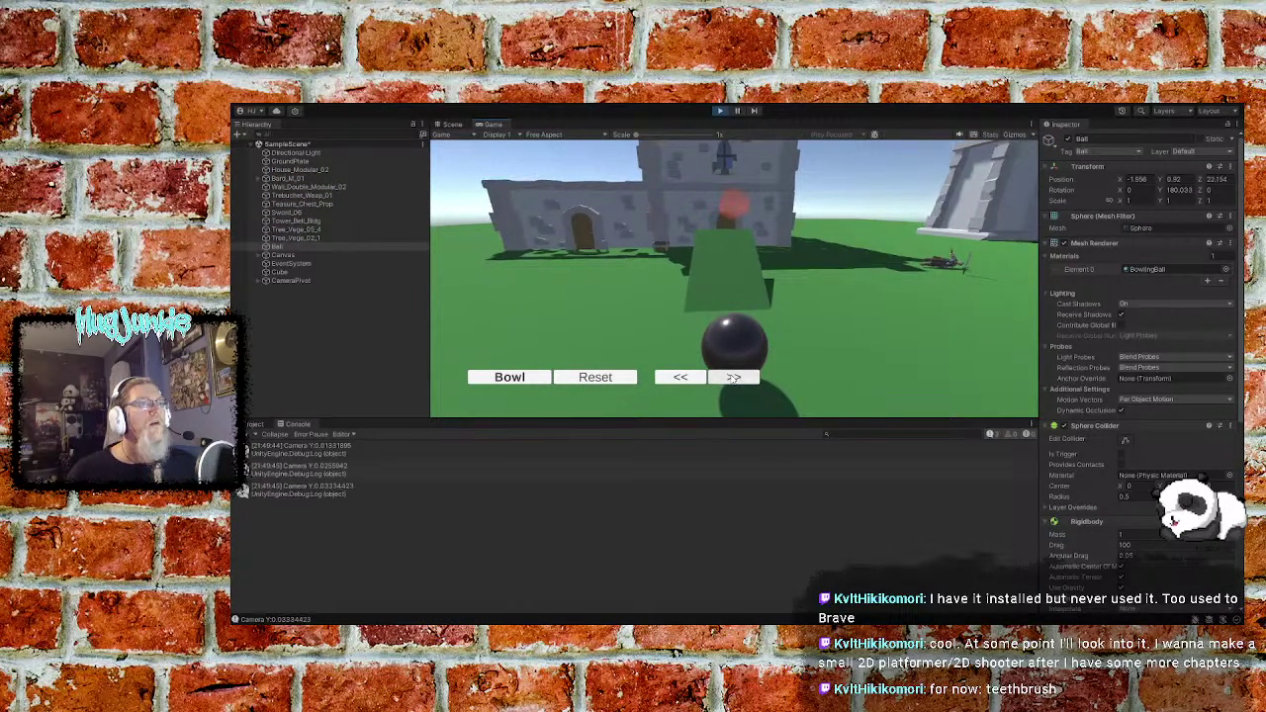
{"action": "left_click", "coordinate": [733, 377]}
{"action": "left_click", "coordinate": [733, 377]}
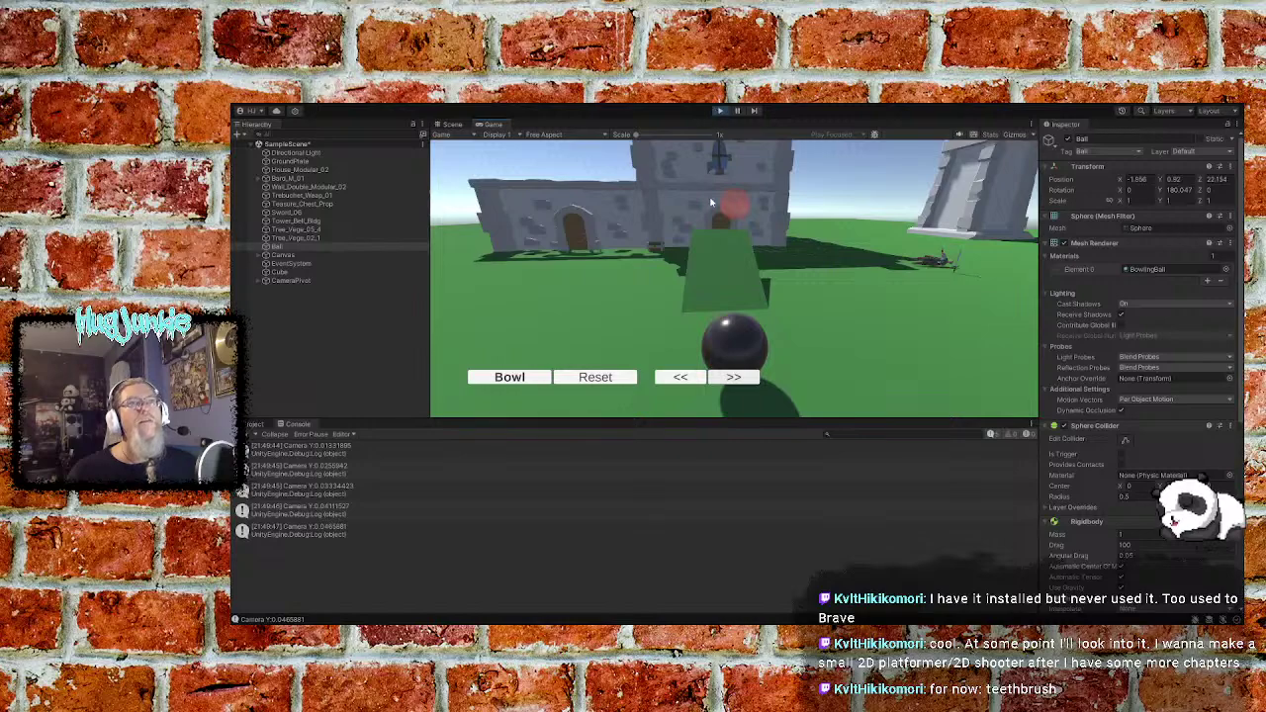
{"action": "left_click", "coordinate": [719, 112]}
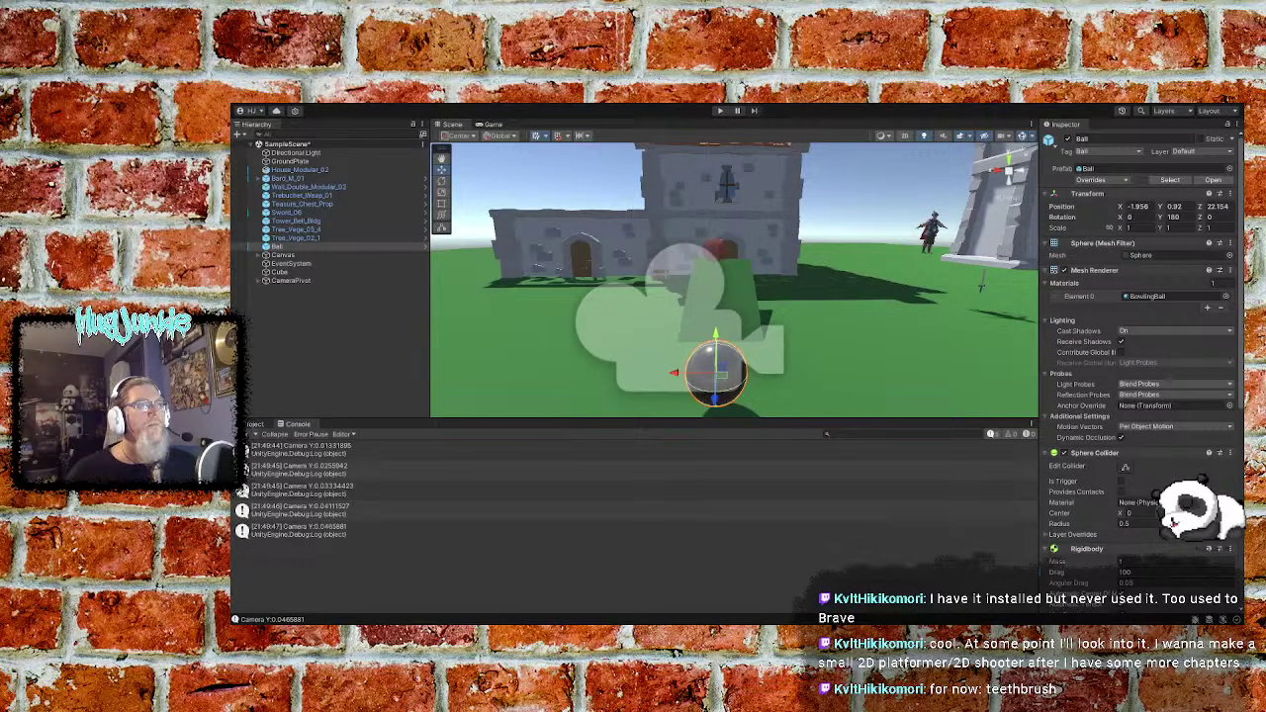
{"action": "left_click", "coordinate": [249, 433]}
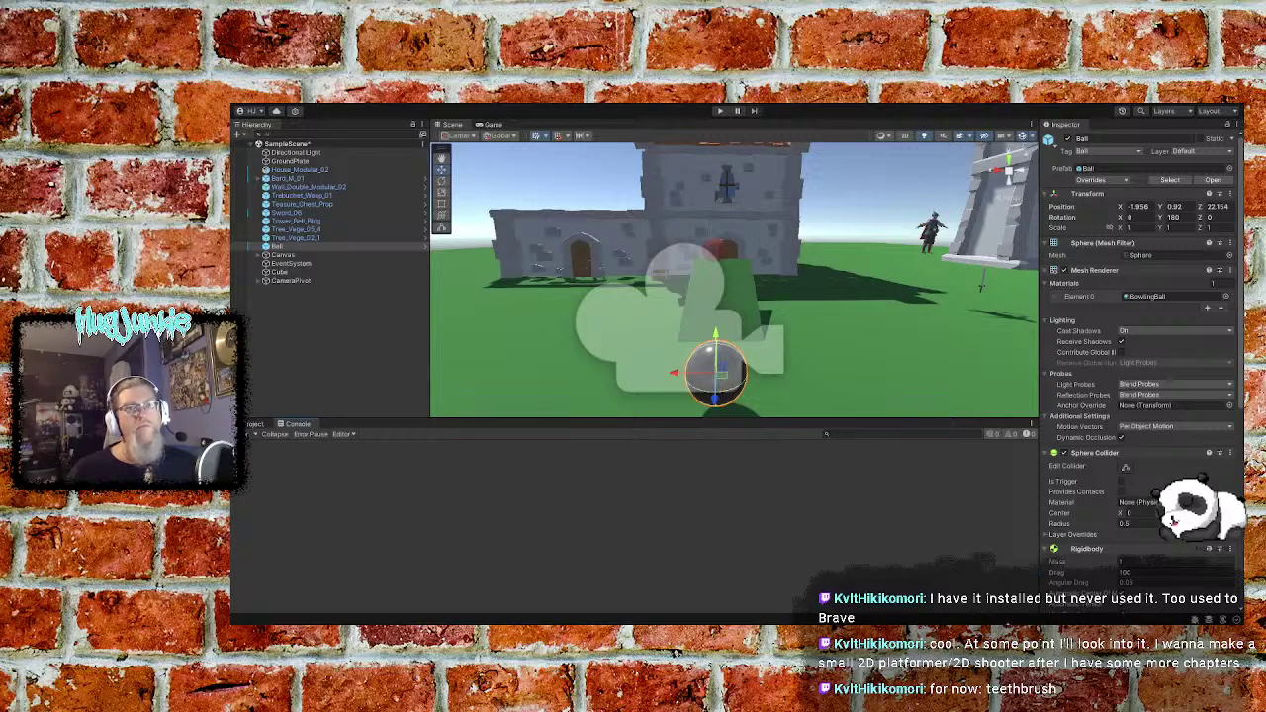
In Visual Studio, make y receive direction.transform.eulerAngles.y instead of direction.transform.rotation.y and save BowlingBall.cs
{"action": "key", "text": "alt+Tab"}
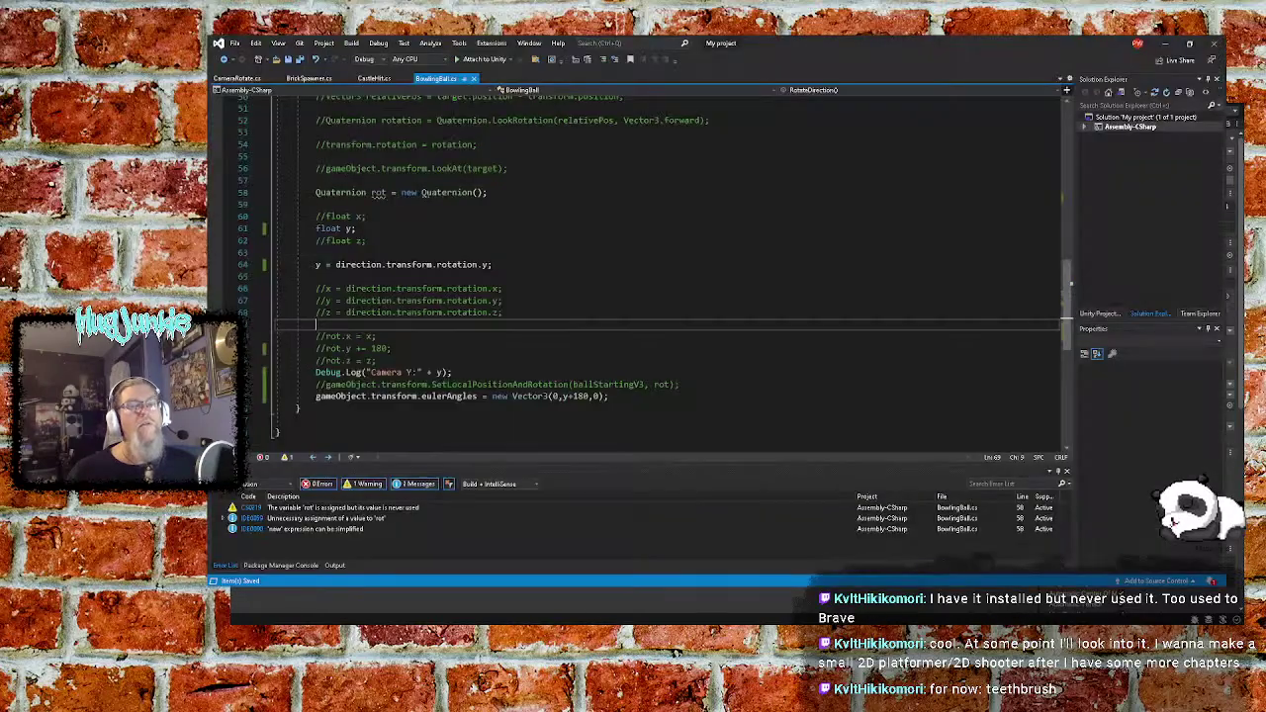
{"action": "left_click", "coordinate": [516, 264]}
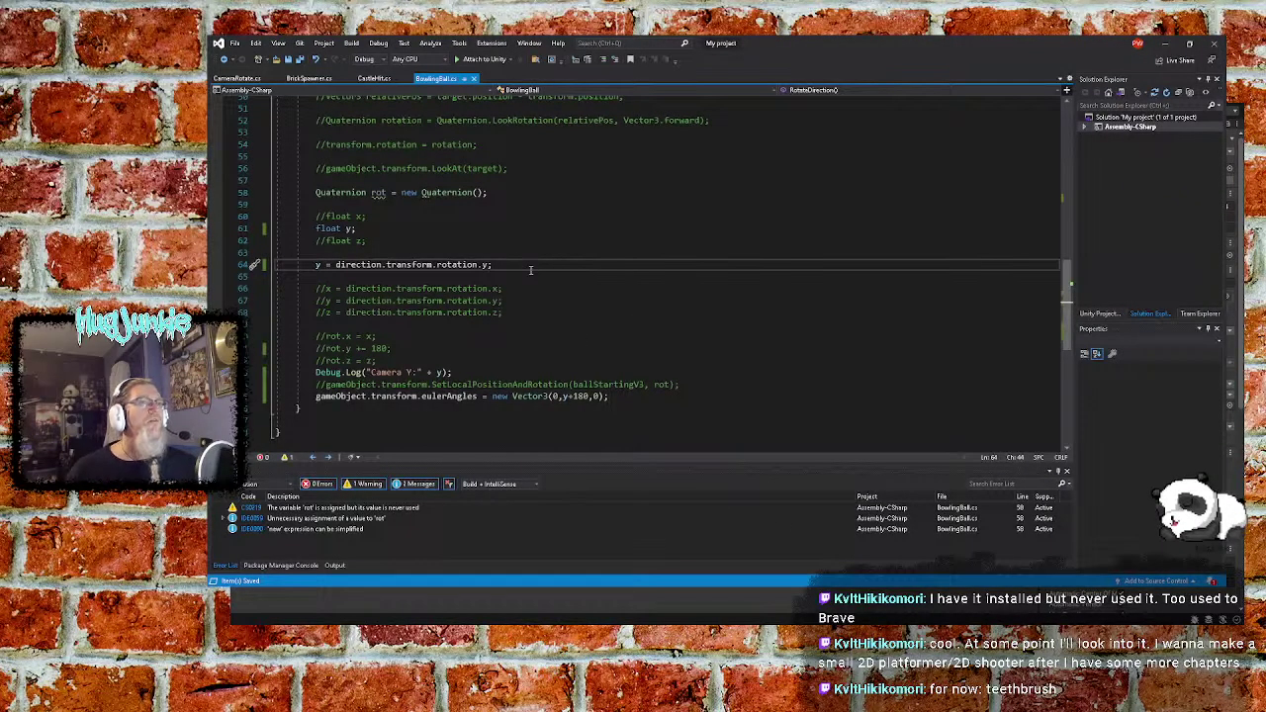
{"action": "key", "text": "BackSpace"}
{"action": "key", "text": "BackSpace"}
{"action": "key", "text": "BackSpace"}
{"action": "key", "text": "BackSpace"}
{"action": "key", "text": "BackSpace"}
{"action": "key", "text": "BackSpace"}
{"action": "key", "text": "BackSpace"}
{"action": "key", "text": "BackSpace"}
{"action": "key", "text": "BackSpace"}
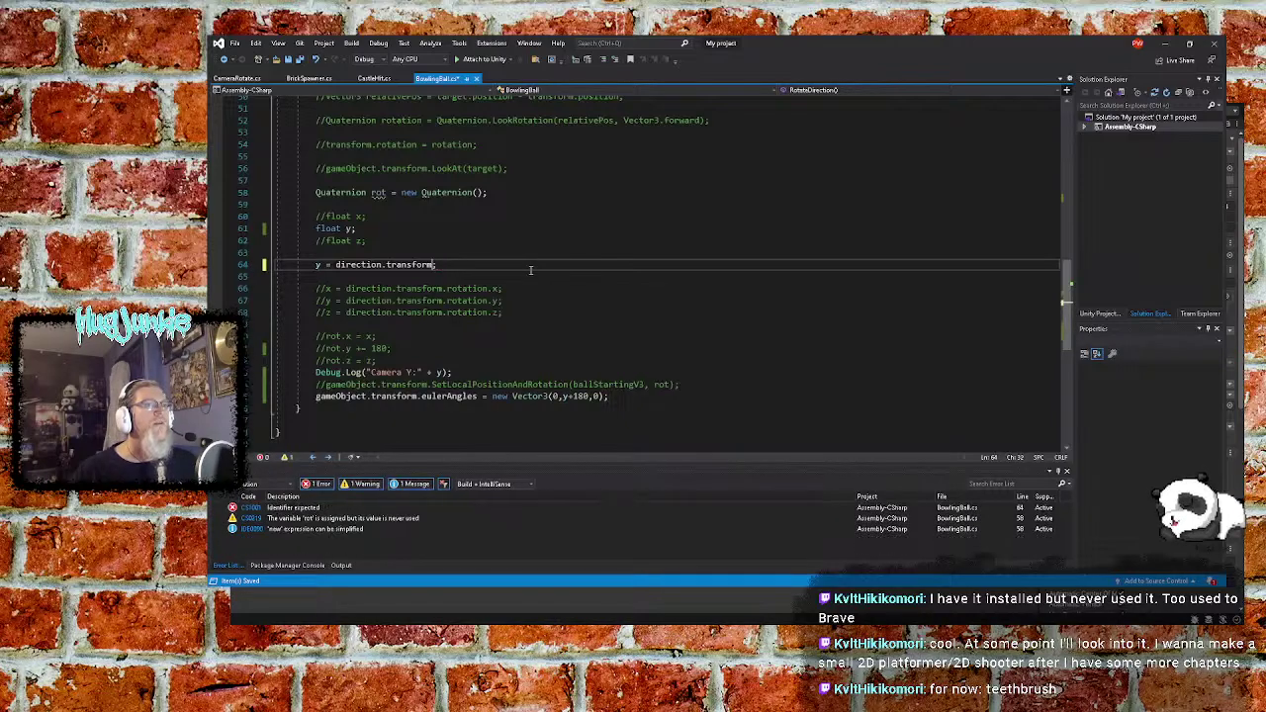
{"action": "key", "text": "BackSpace"}
{"action": "type", "text": "eu"}
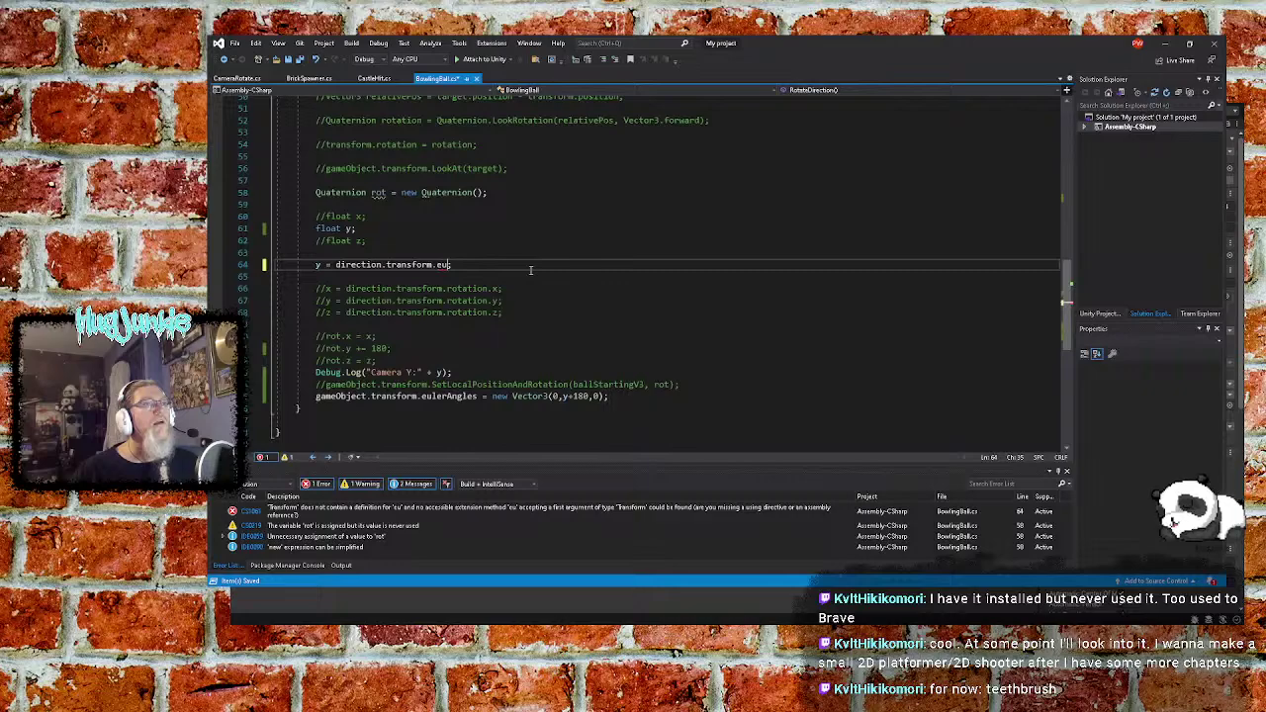
{"action": "type", "text": "lerAngles.y"}
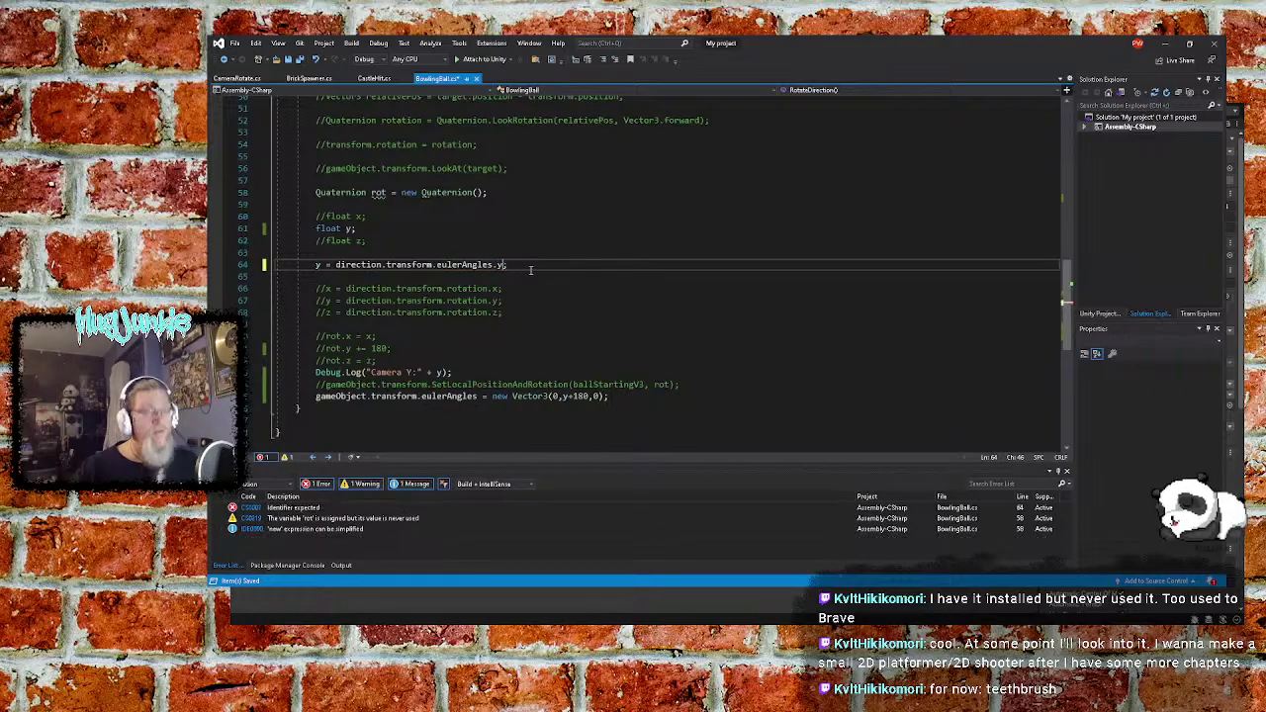
{"action": "key", "text": "Down"}
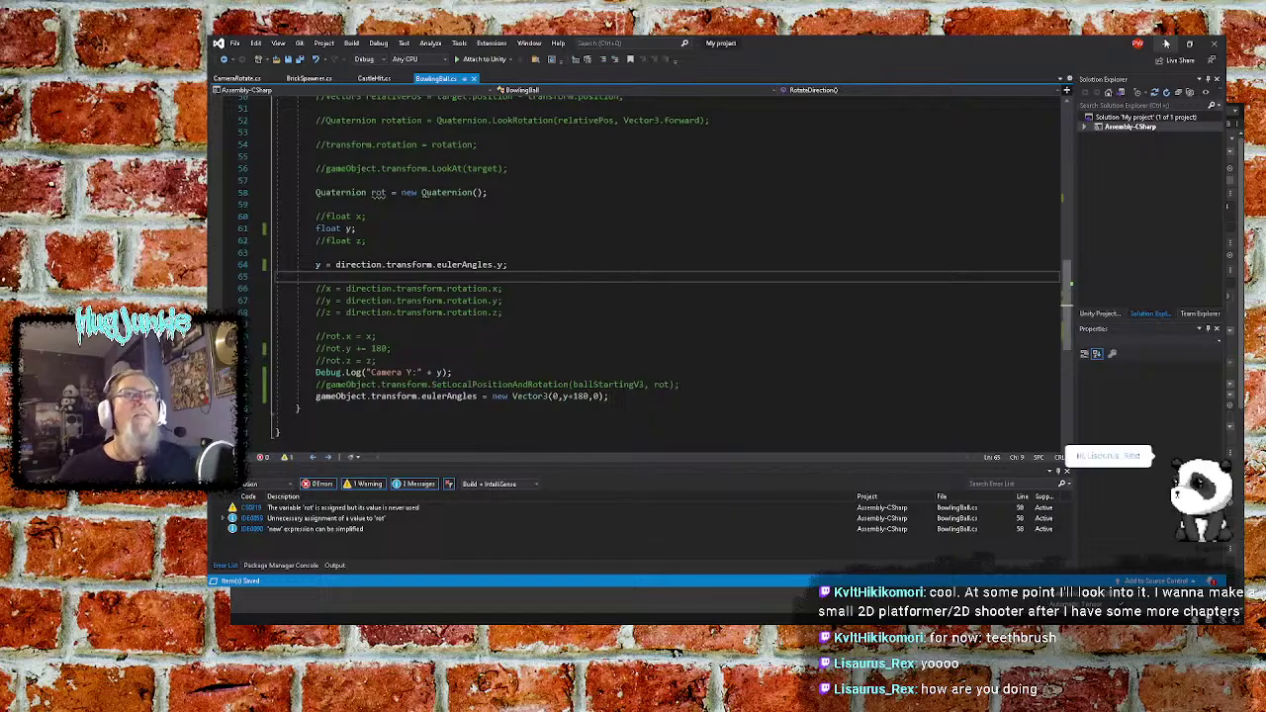
Return to Unity, run the game and rotate the aim right repeatedly before bowling to test the ball's direction
{"action": "left_click", "coordinate": [1166, 44]}
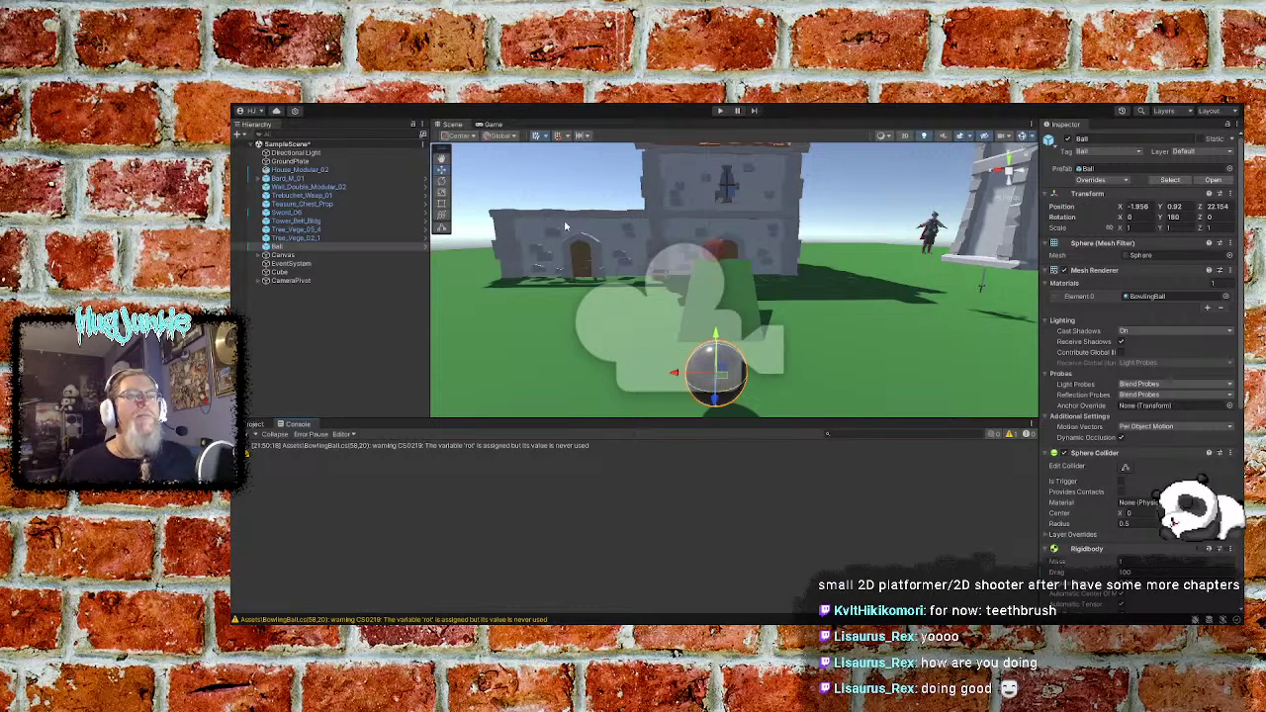
{"action": "left_click", "coordinate": [719, 110]}
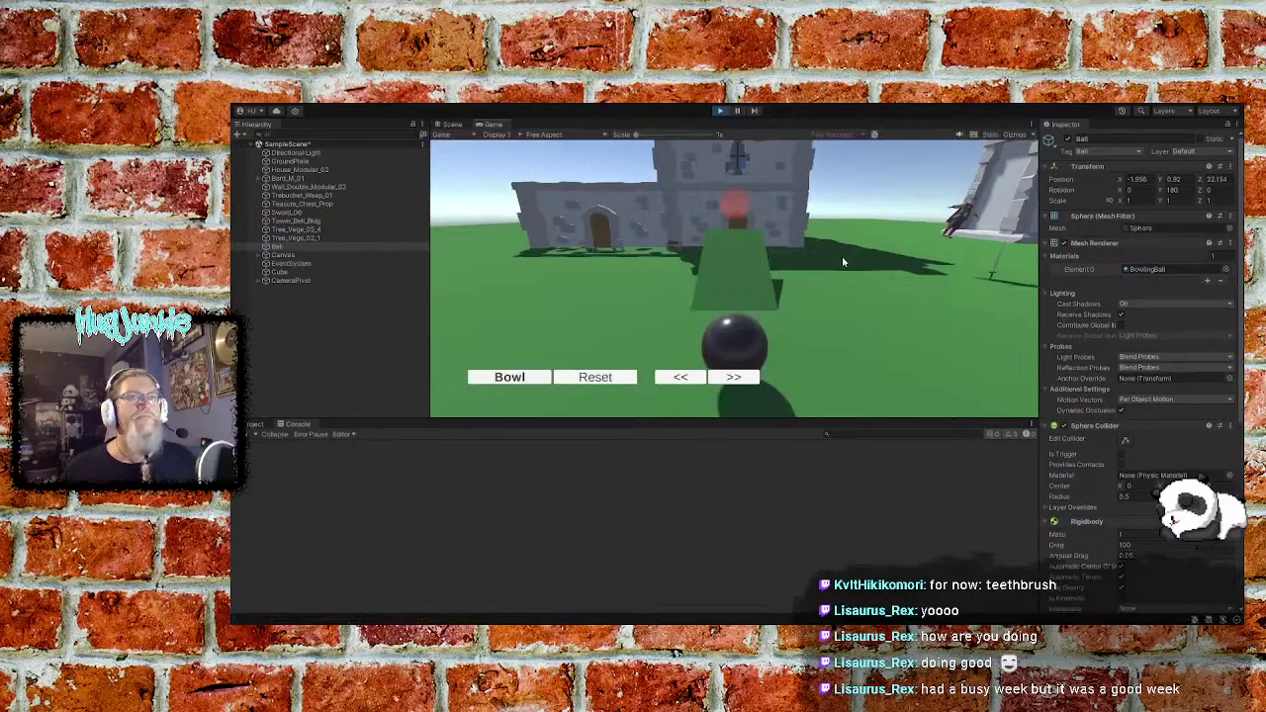
{"action": "left_click", "coordinate": [734, 377]}
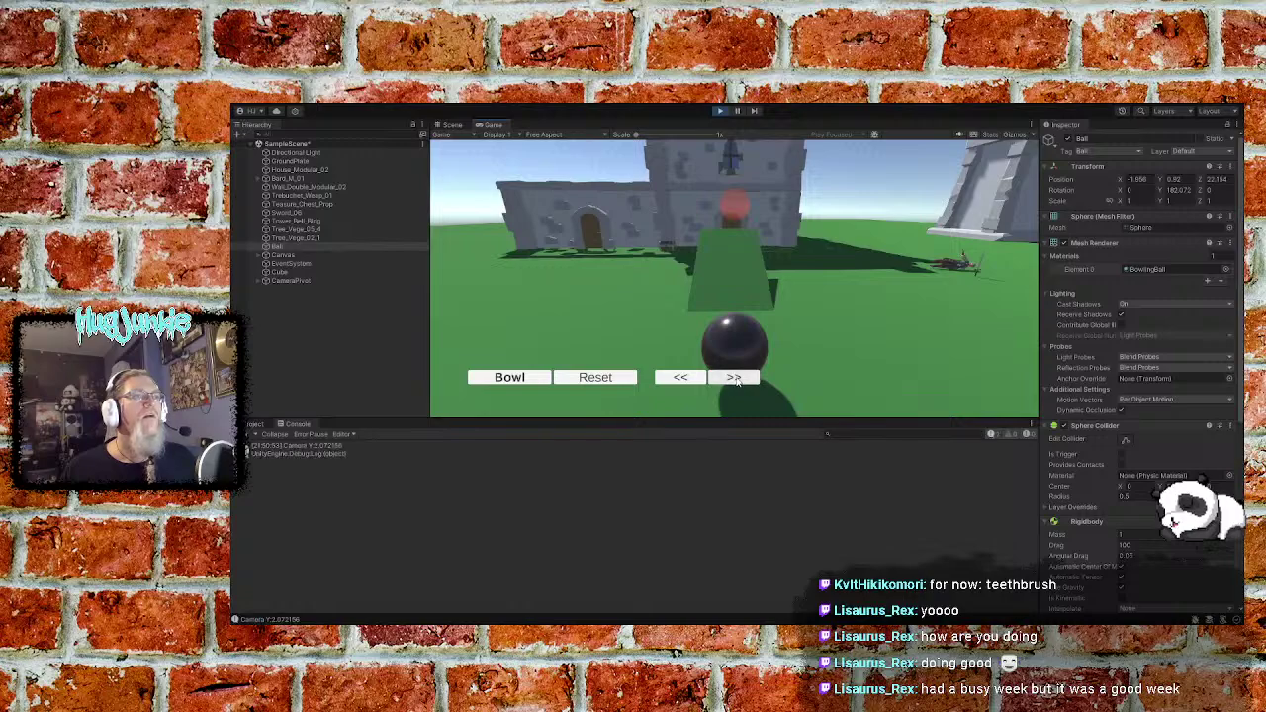
{"action": "left_click", "coordinate": [734, 377]}
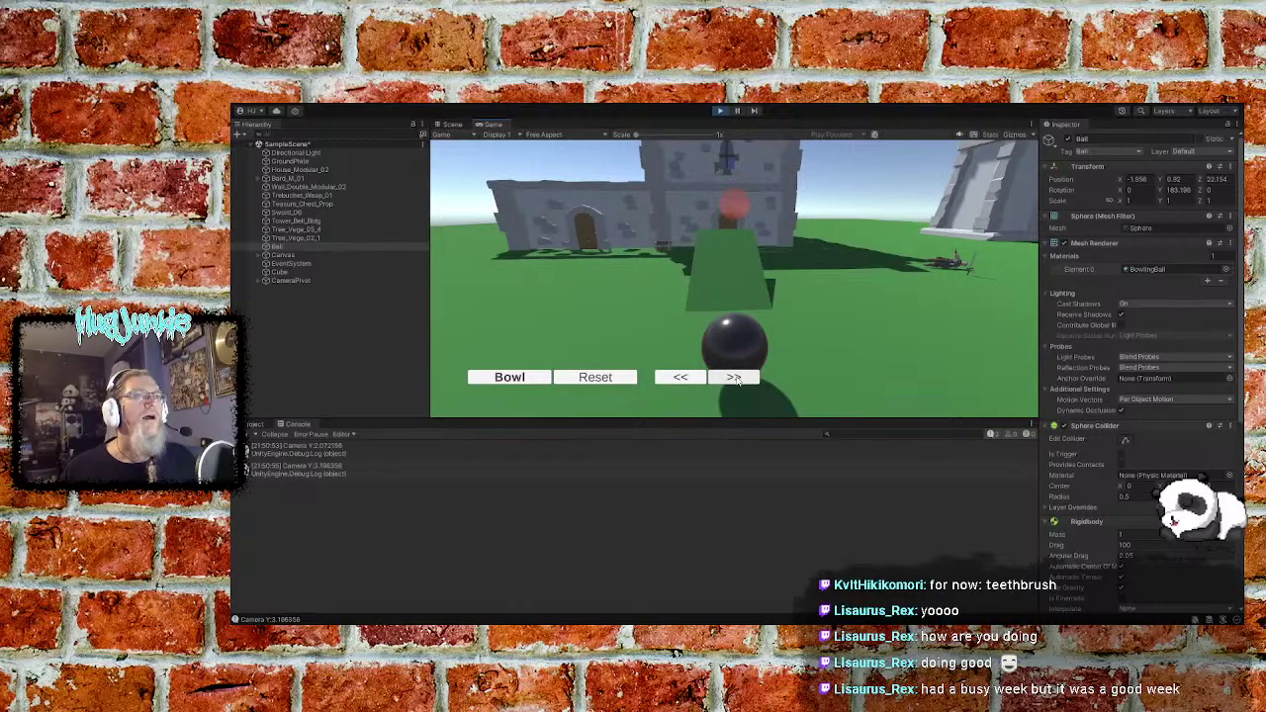
{"action": "left_click", "coordinate": [734, 377]}
{"action": "left_click", "coordinate": [734, 377]}
{"action": "left_click", "coordinate": [734, 377]}
{"action": "left_click", "coordinate": [734, 377]}
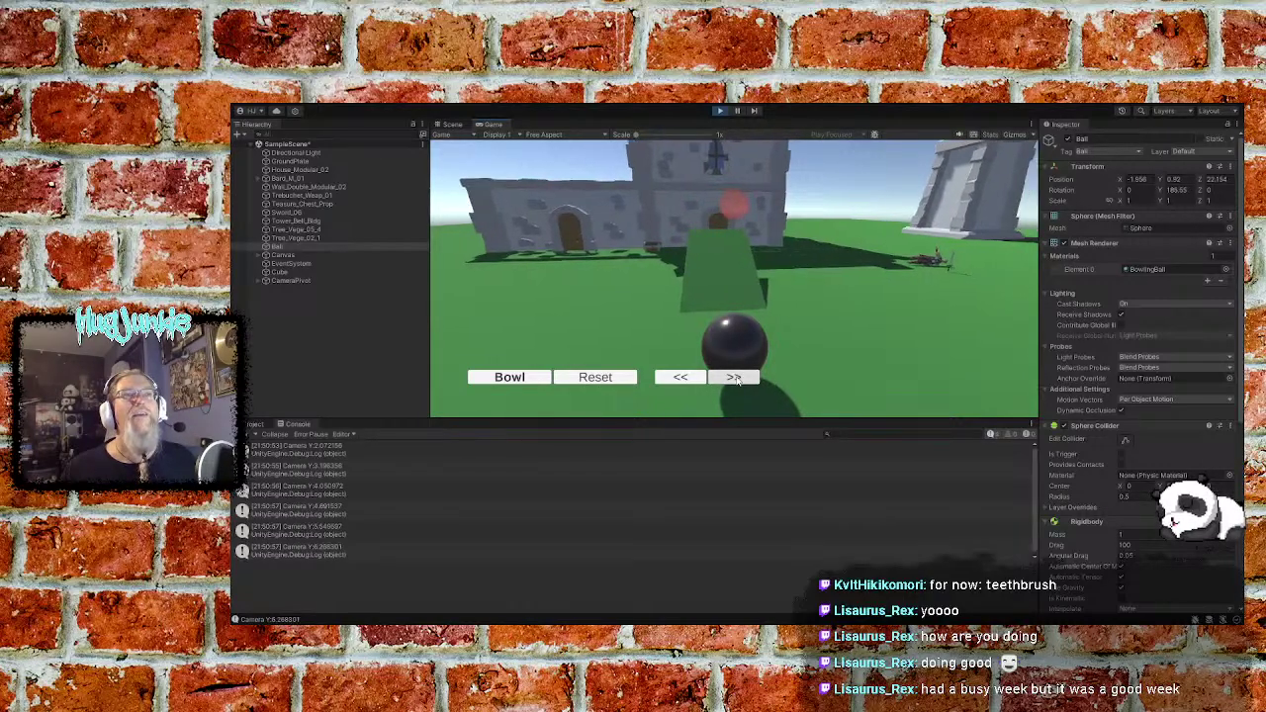
{"action": "left_click", "coordinate": [734, 377]}
{"action": "left_click", "coordinate": [734, 377]}
{"action": "left_click", "coordinate": [734, 377]}
{"action": "left_click", "coordinate": [524, 379]}
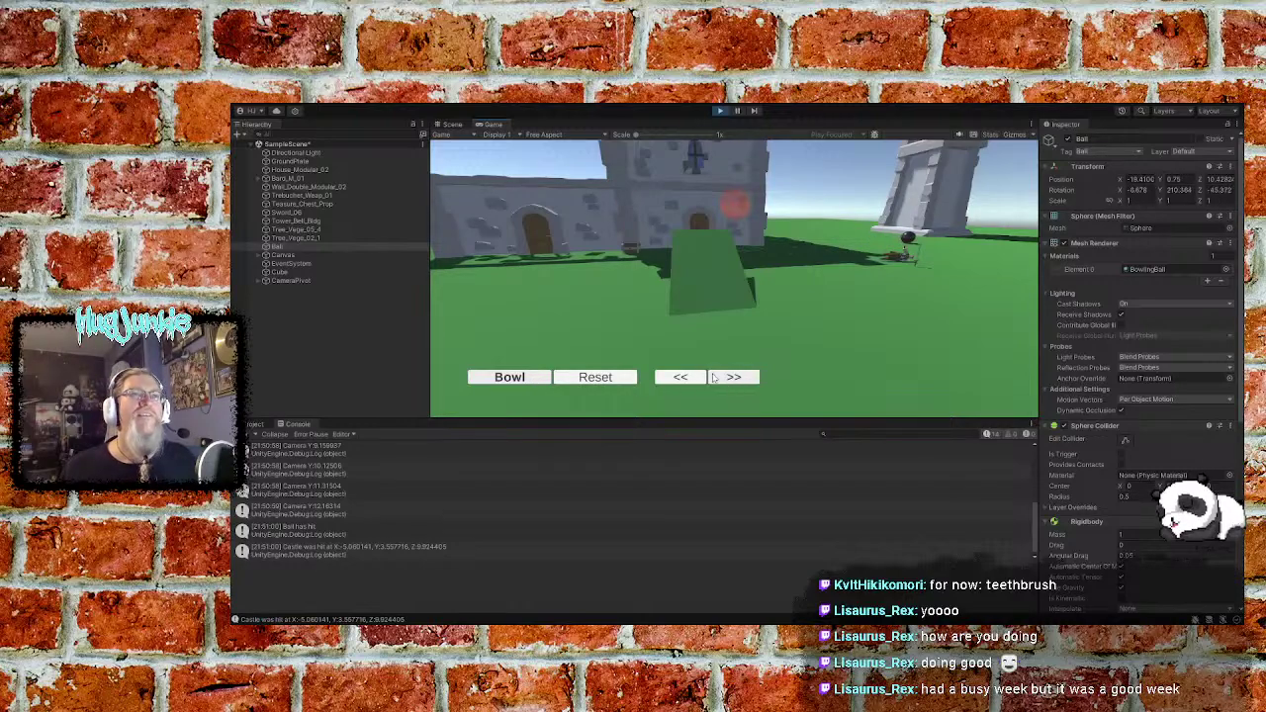
Reset the ball, rotate the aim right, and reset repeatedly to examine how the ball's Transform rotation changes
{"action": "left_click", "coordinate": [581, 379]}
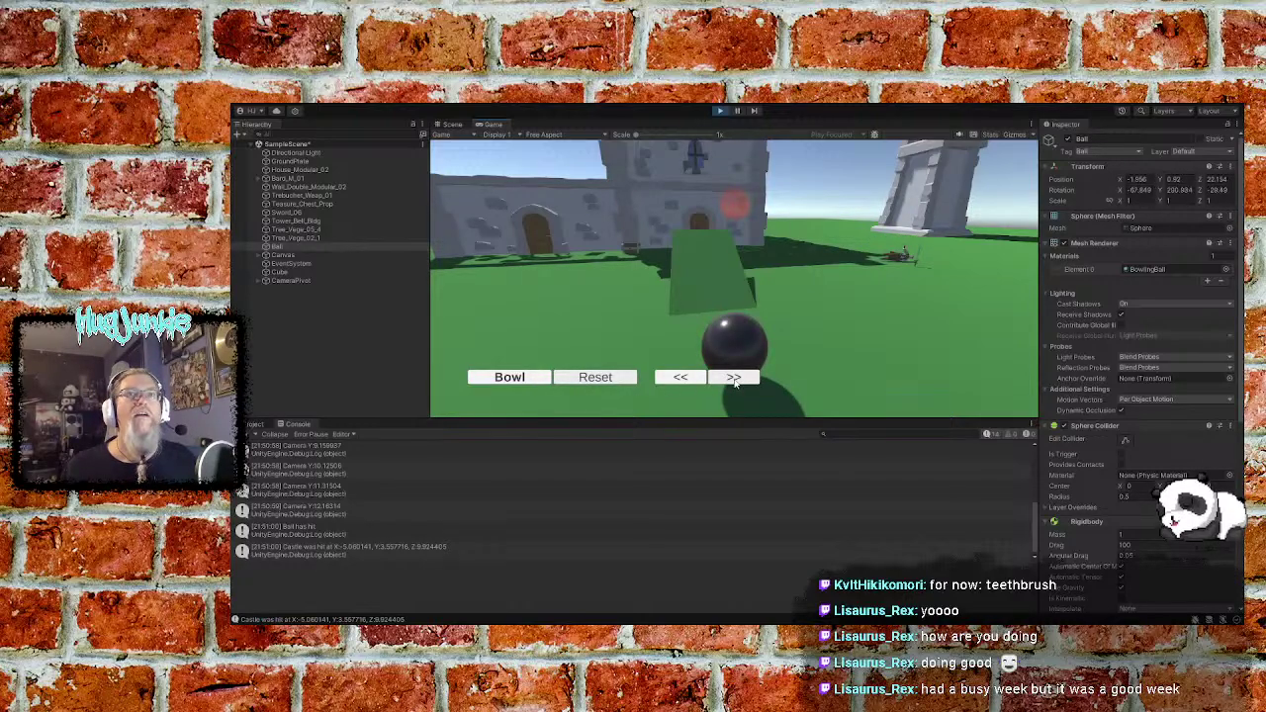
{"action": "left_click", "coordinate": [733, 380]}
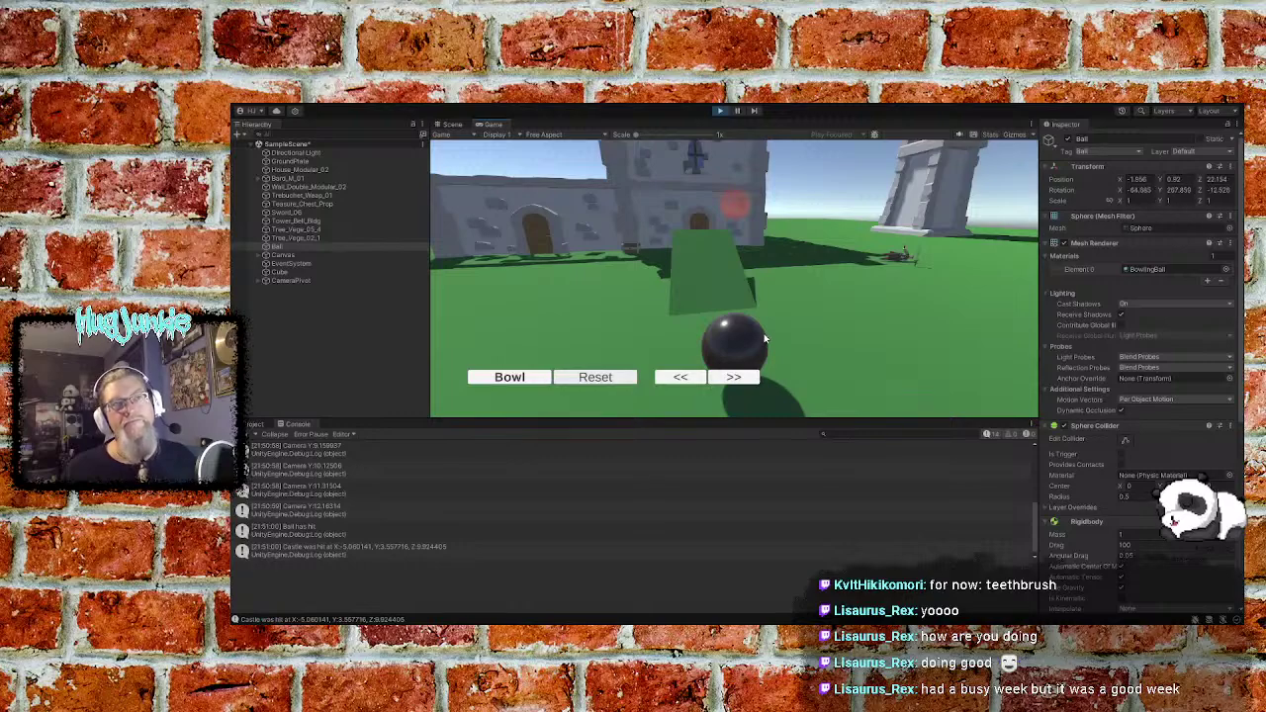
{"action": "left_click", "coordinate": [732, 379]}
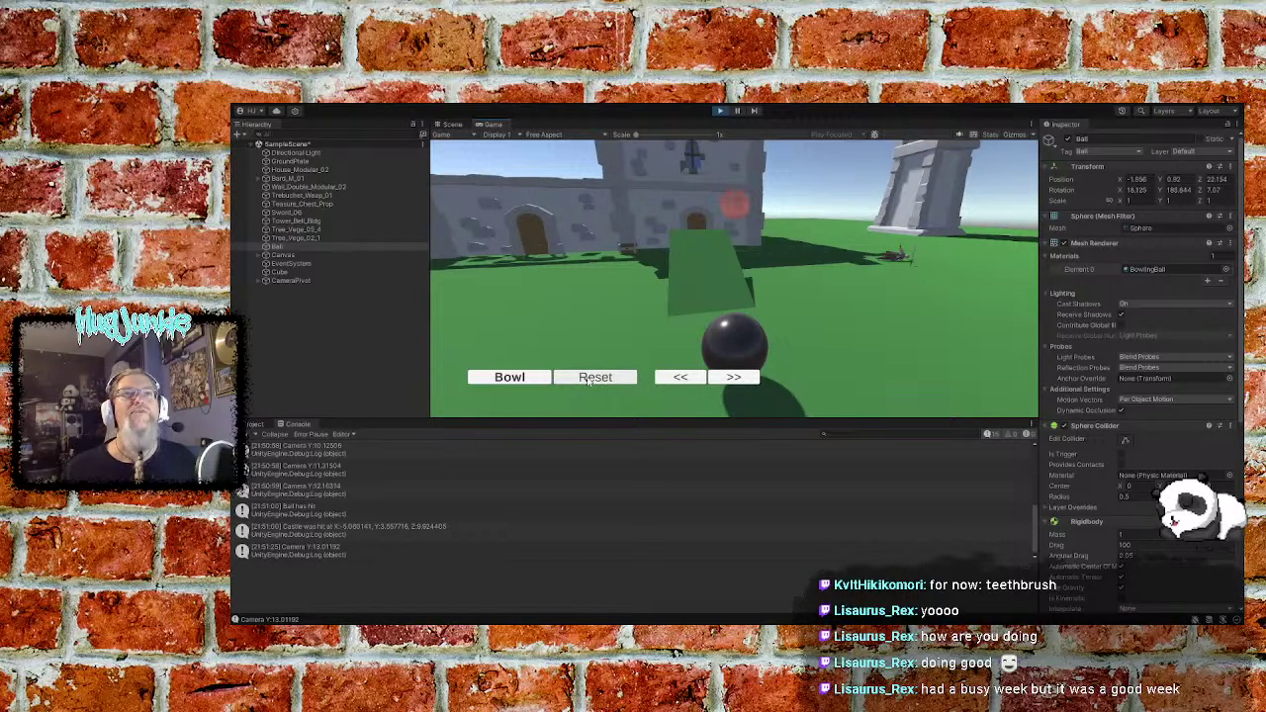
{"action": "left_click", "coordinate": [594, 377]}
{"action": "left_click", "coordinate": [593, 377]}
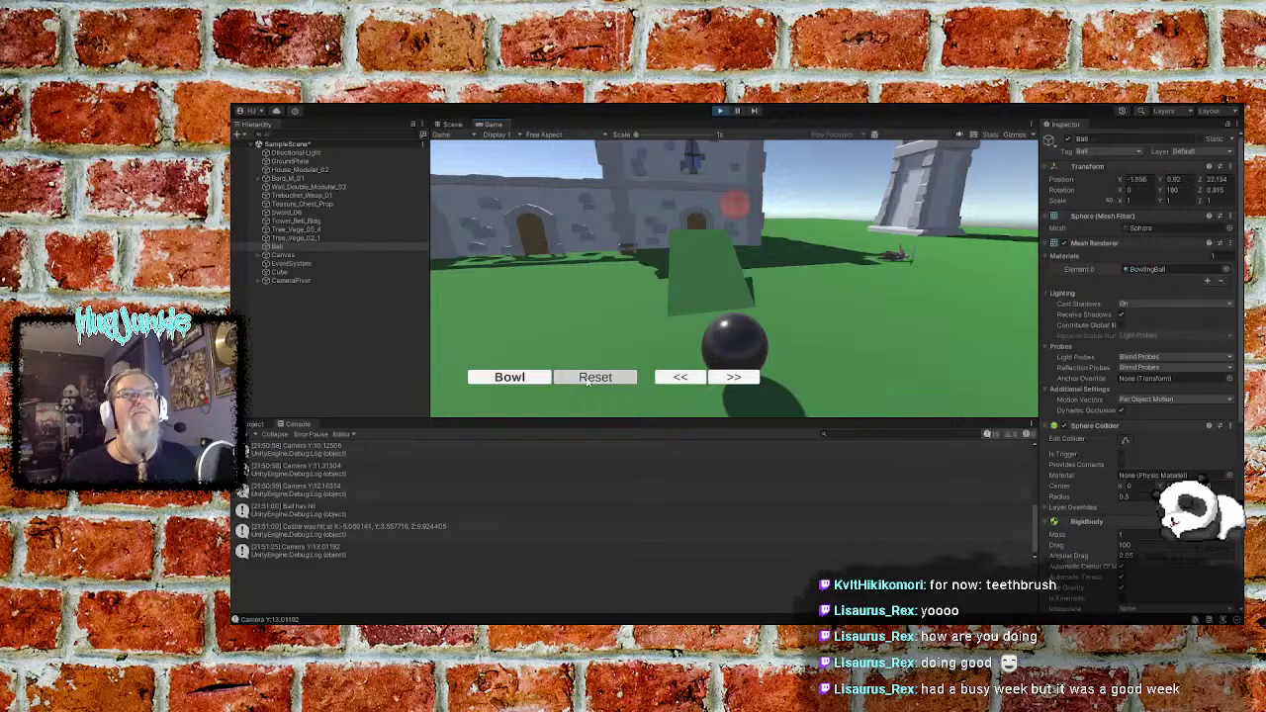
{"action": "left_click", "coordinate": [593, 381]}
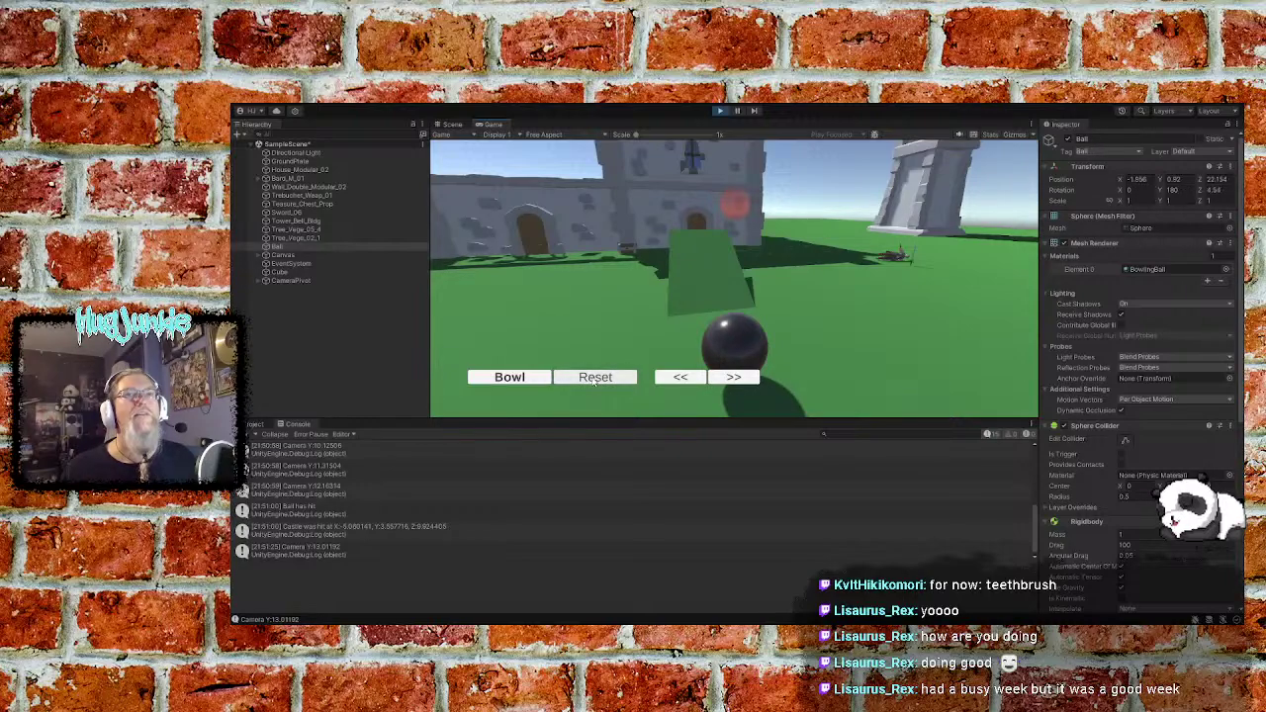
{"action": "left_click", "coordinate": [614, 380]}
{"action": "left_click", "coordinate": [614, 381]}
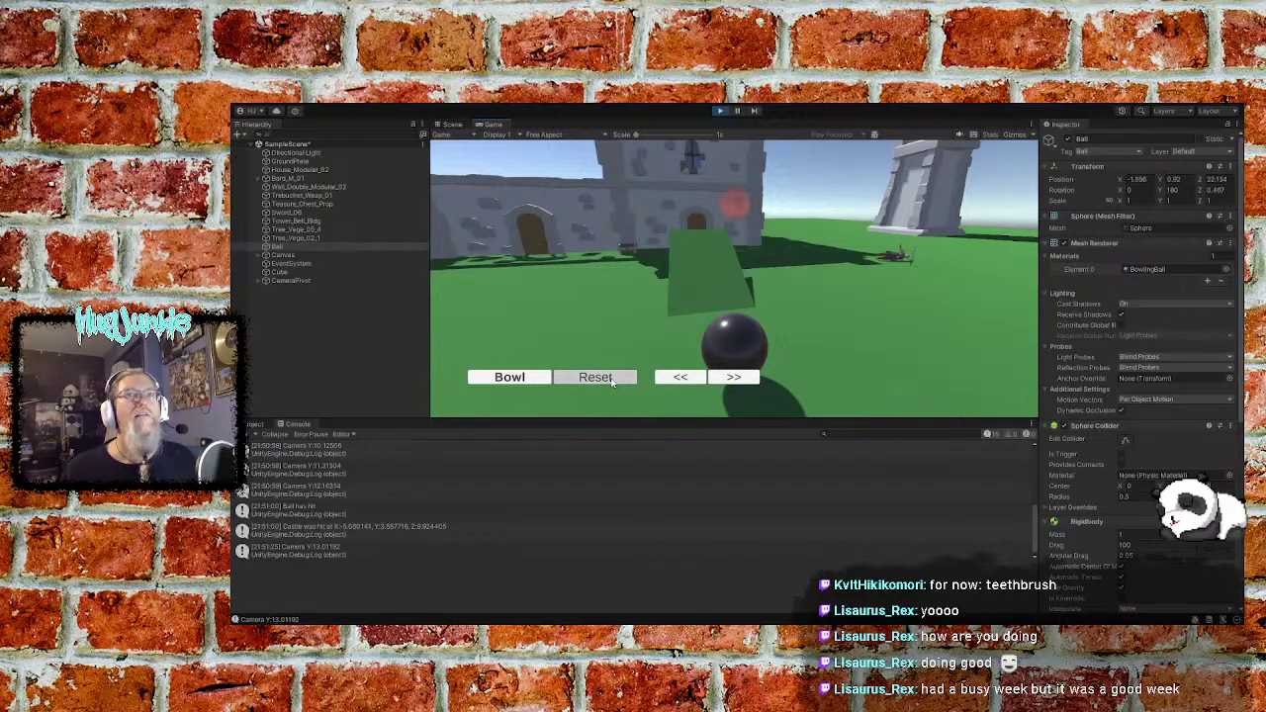
Rotate the aim further right and bowl at the castle, resetting the ball after the throw
{"action": "left_click", "coordinate": [739, 376]}
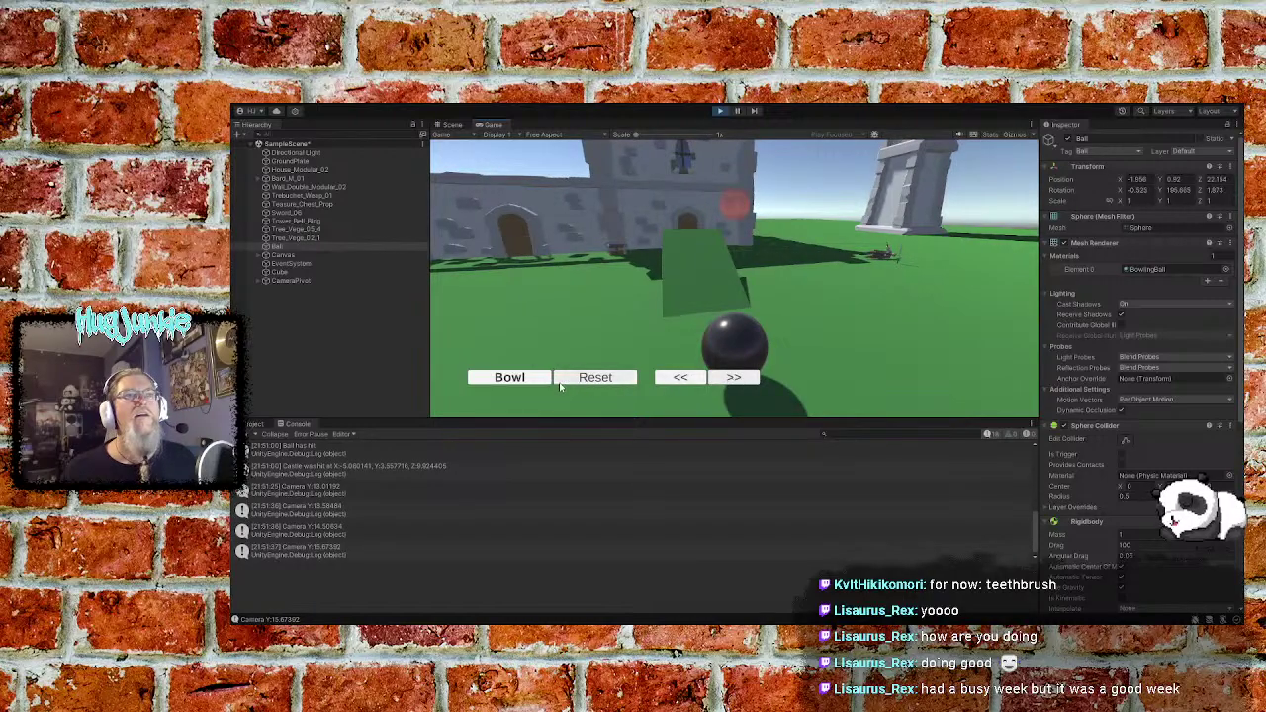
{"action": "left_click", "coordinate": [529, 382]}
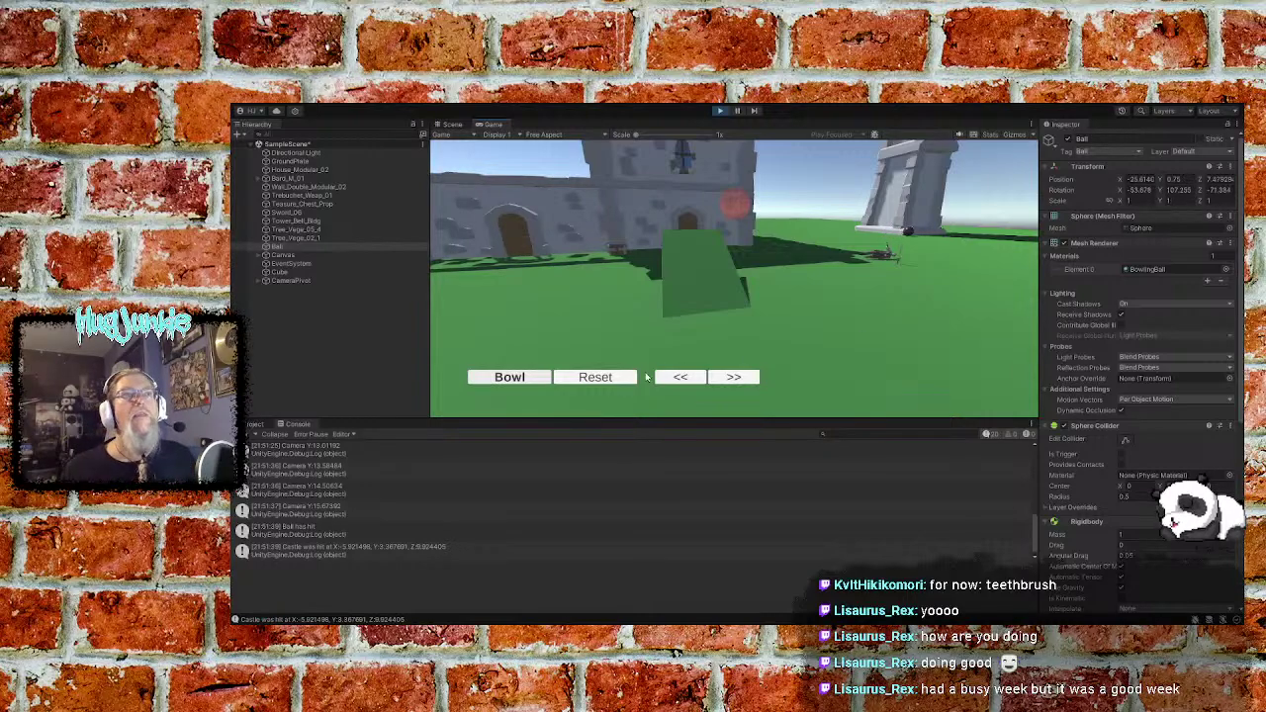
{"action": "left_click", "coordinate": [618, 379]}
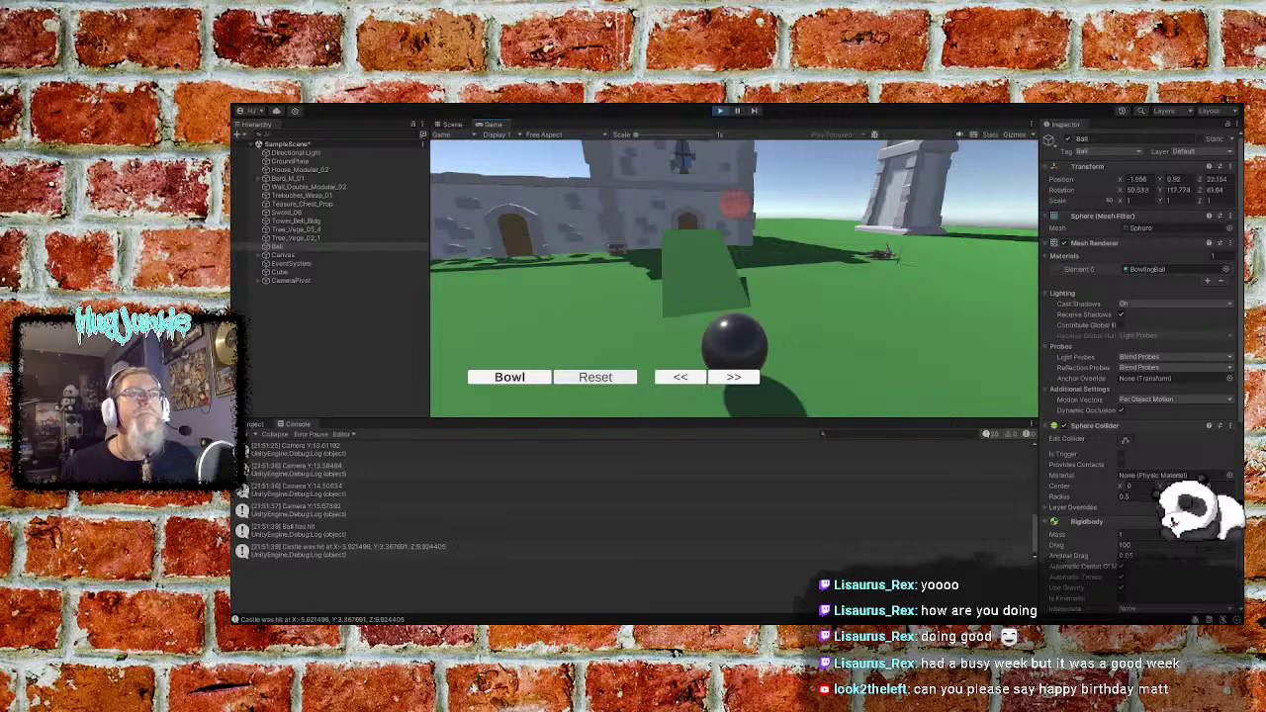
Rotate the aim left past the straight-ahead direction and bowl to test that side, finishing with the ball reset
{"action": "left_click", "coordinate": [682, 378]}
{"action": "left_click", "coordinate": [683, 377]}
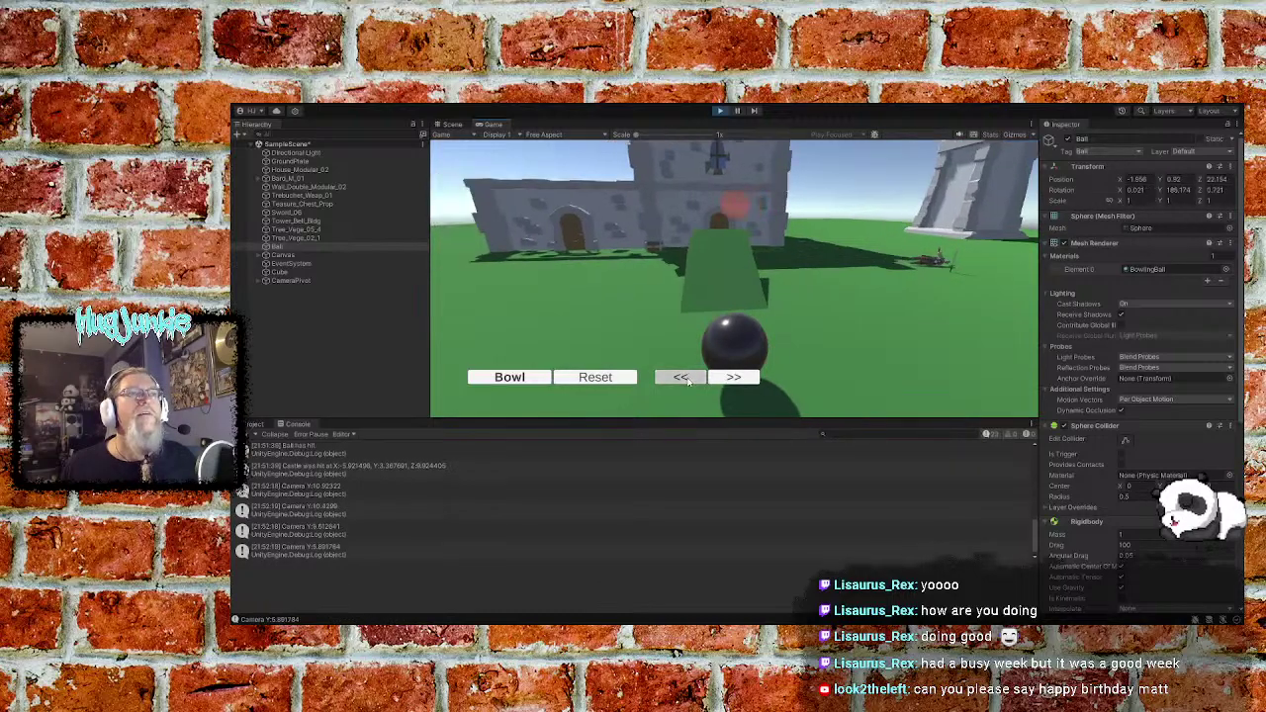
{"action": "left_click", "coordinate": [683, 378]}
{"action": "left_click", "coordinate": [683, 377]}
{"action": "left_click", "coordinate": [683, 378]}
{"action": "left_click", "coordinate": [687, 382]}
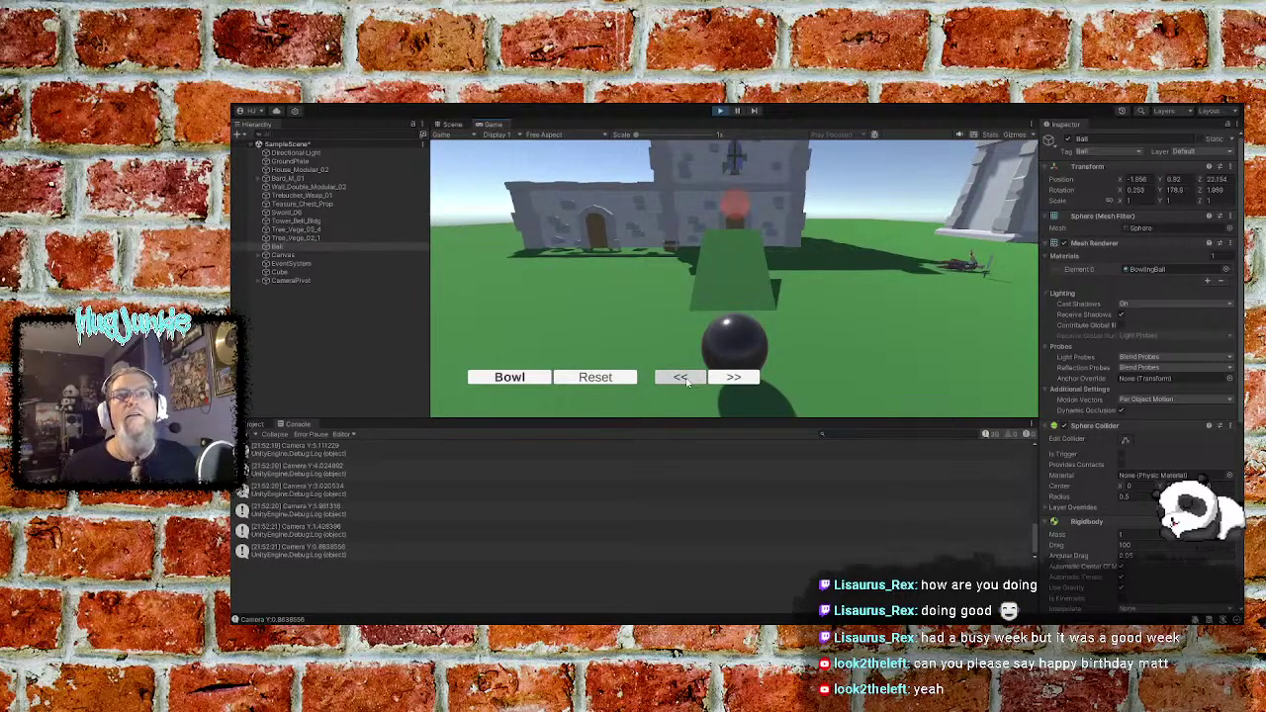
{"action": "left_click", "coordinate": [687, 382]}
{"action": "left_click", "coordinate": [687, 382]}
{"action": "left_click", "coordinate": [688, 382]}
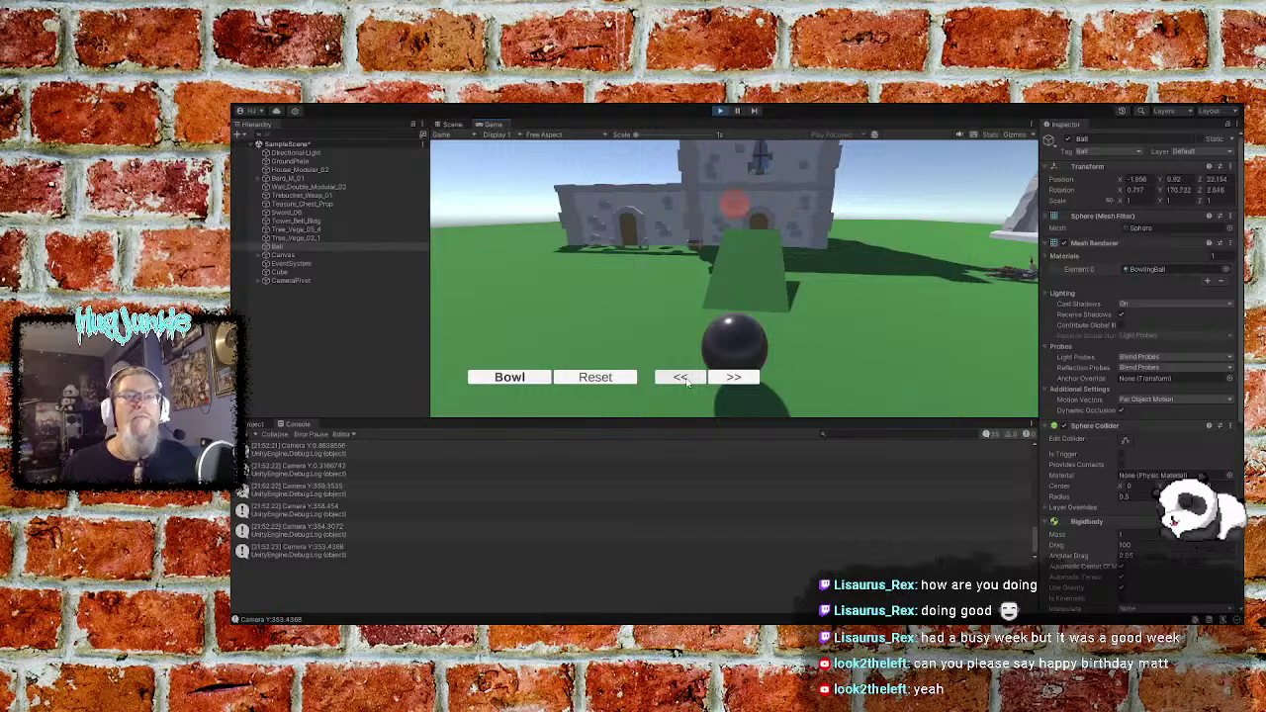
{"action": "left_click", "coordinate": [687, 382]}
{"action": "left_click", "coordinate": [686, 382]}
{"action": "left_click", "coordinate": [673, 384]}
{"action": "left_click", "coordinate": [514, 380]}
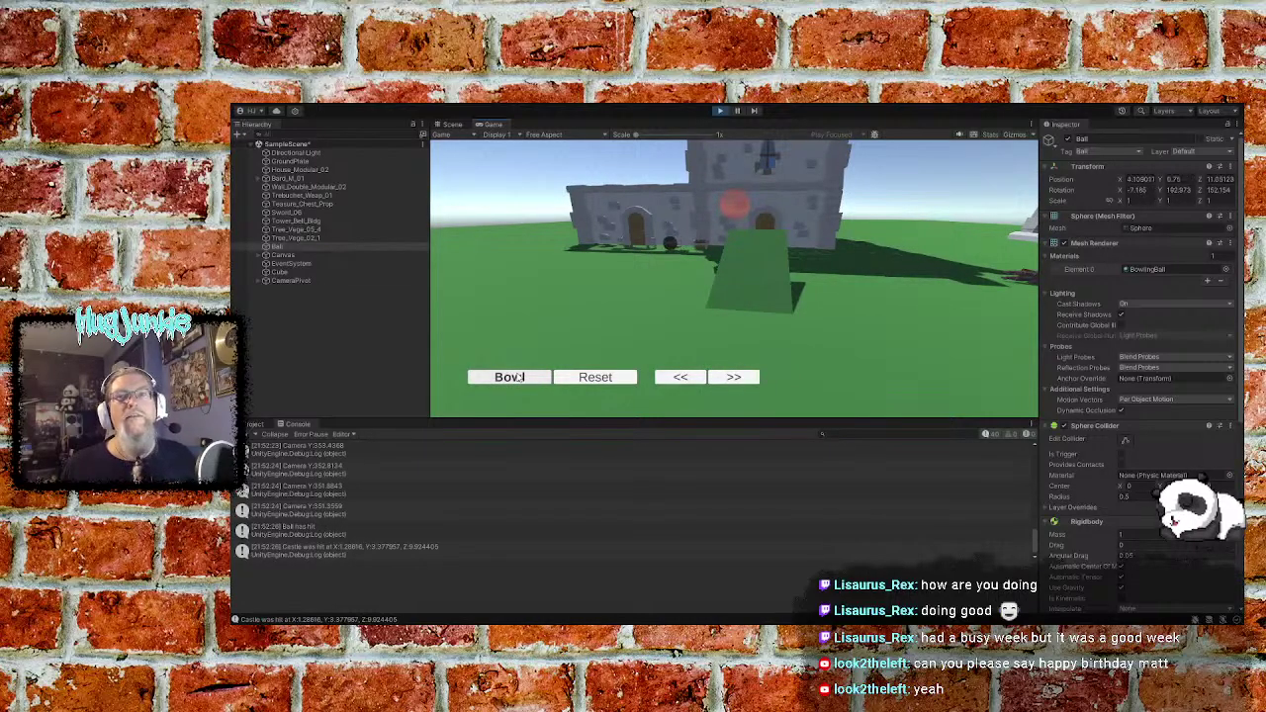
{"action": "left_click", "coordinate": [576, 382]}
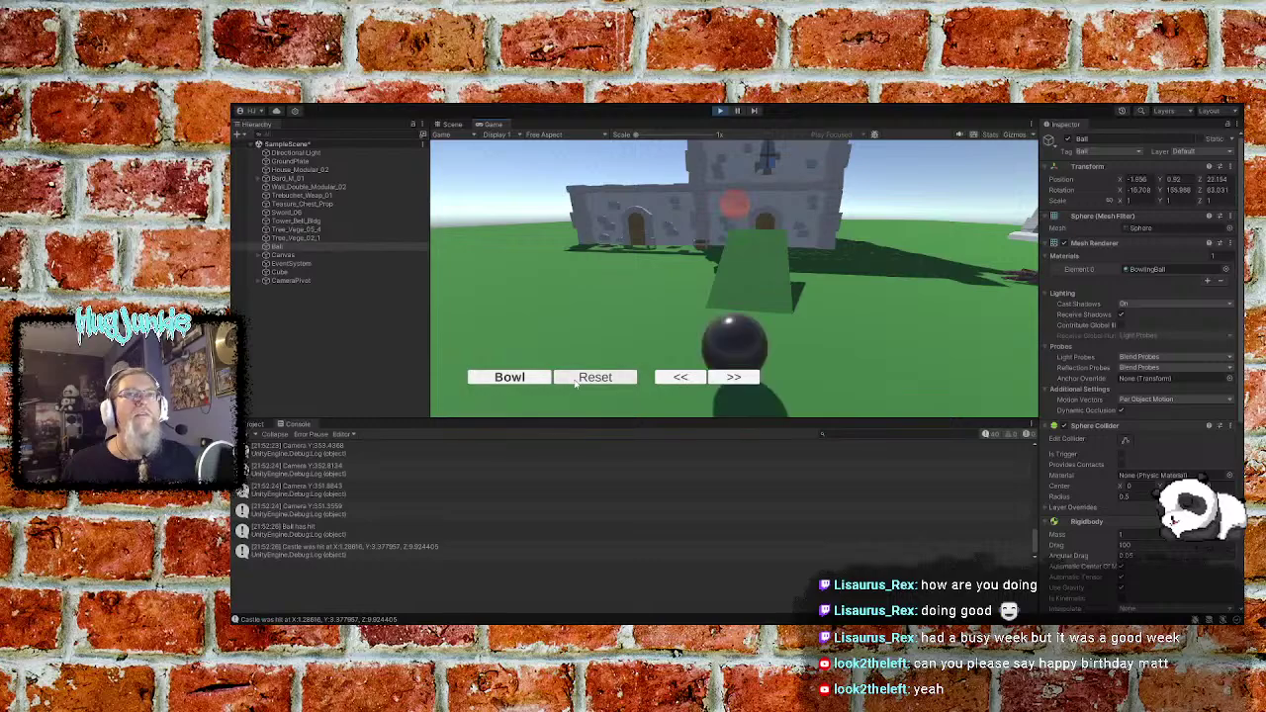
Bowl two more test throws, rotating the aim slightly right before each one and resetting the ball after each
{"action": "left_click", "coordinate": [728, 381]}
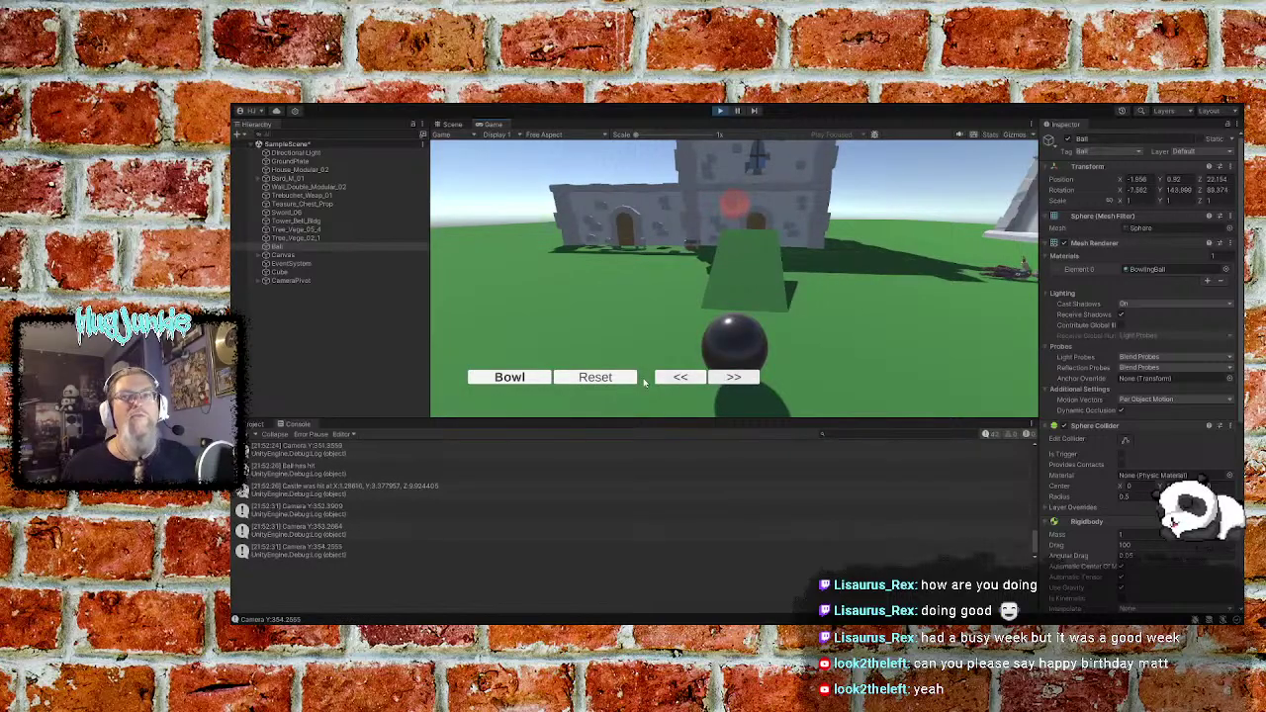
{"action": "left_click", "coordinate": [543, 382]}
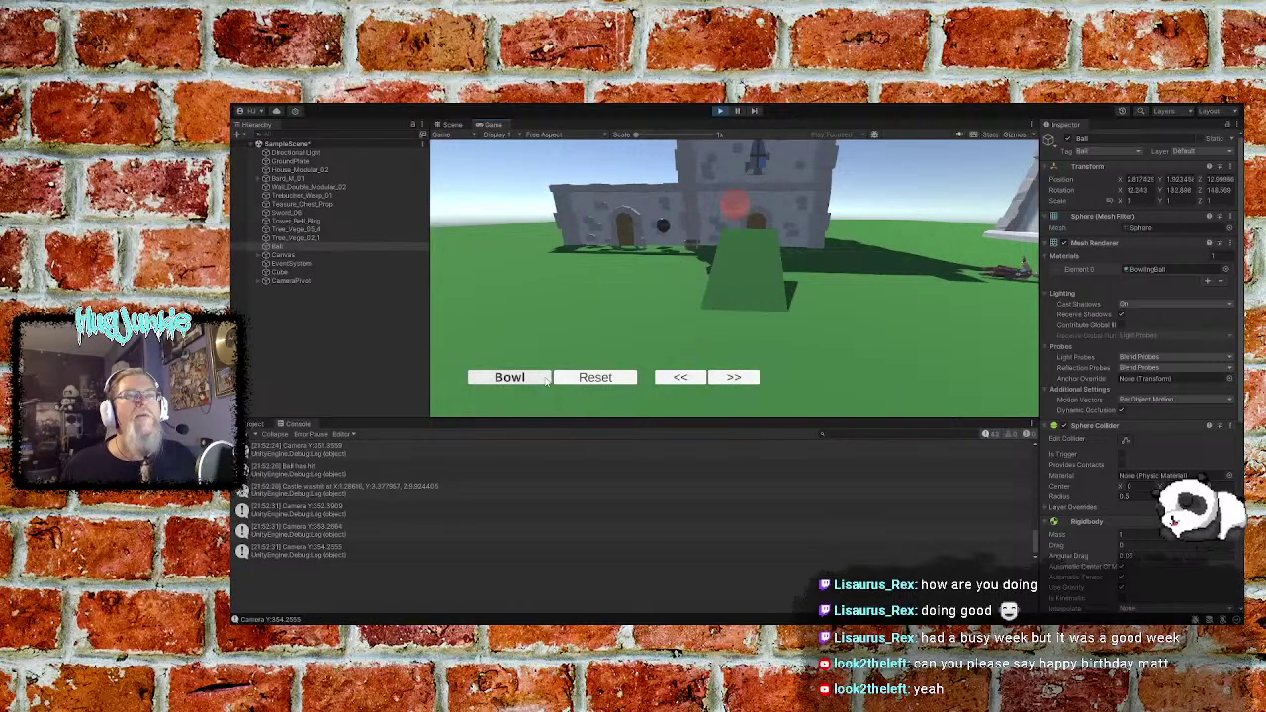
{"action": "left_click", "coordinate": [722, 380]}
{"action": "left_click", "coordinate": [598, 382]}
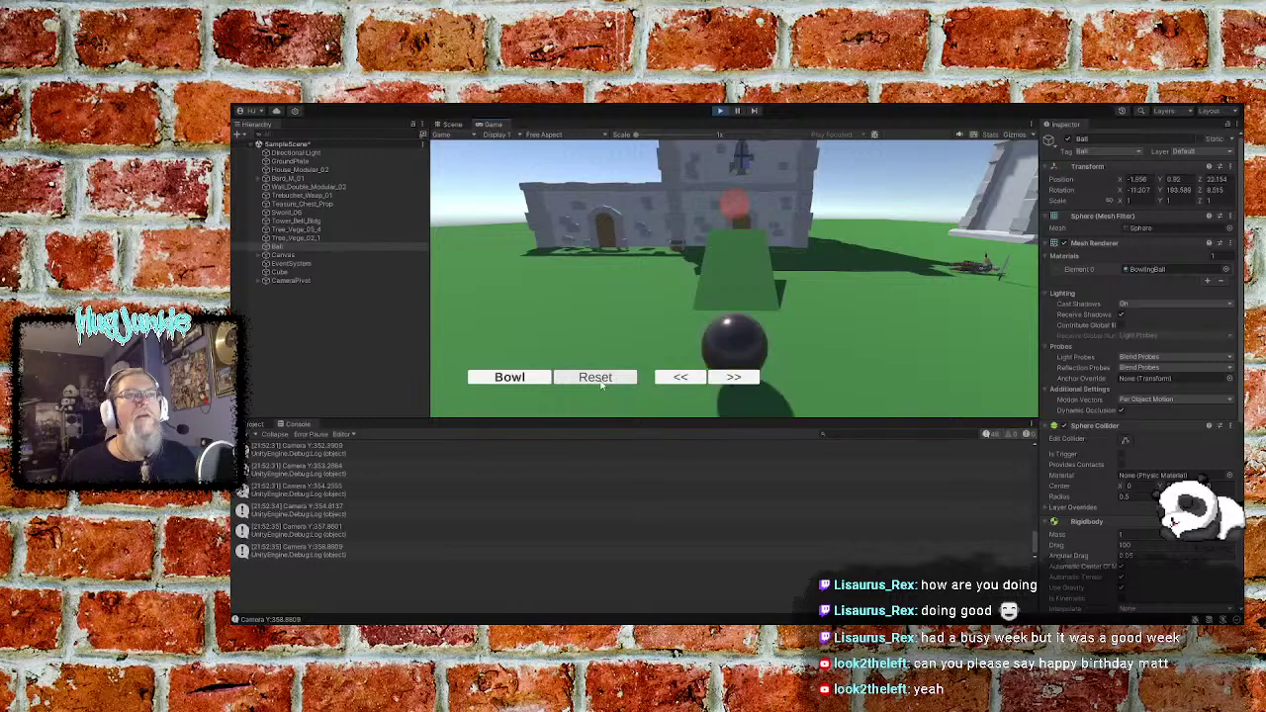
{"action": "left_click", "coordinate": [523, 385]}
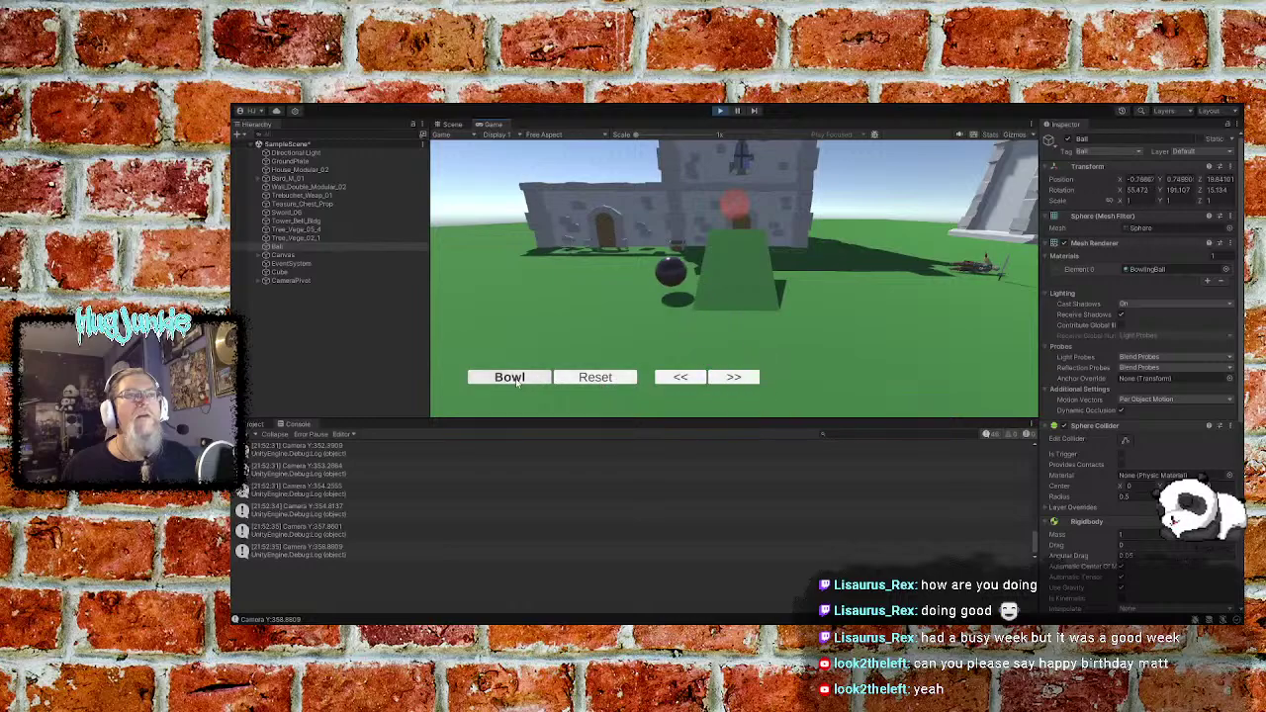
{"action": "left_click", "coordinate": [608, 385]}
Rotate the aim right past straight ahead and reset the ball repeatedly to check its Rotation values in the Transform component
{"action": "left_click", "coordinate": [735, 380]}
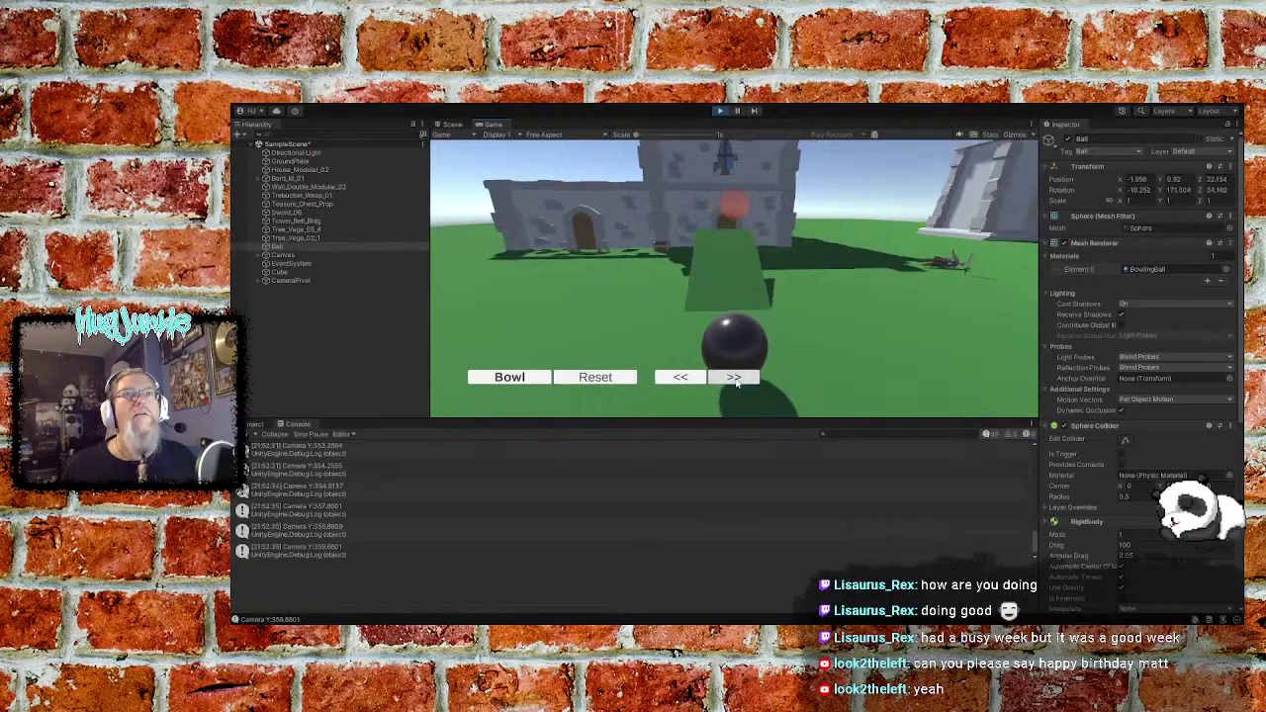
{"action": "left_click", "coordinate": [612, 383]}
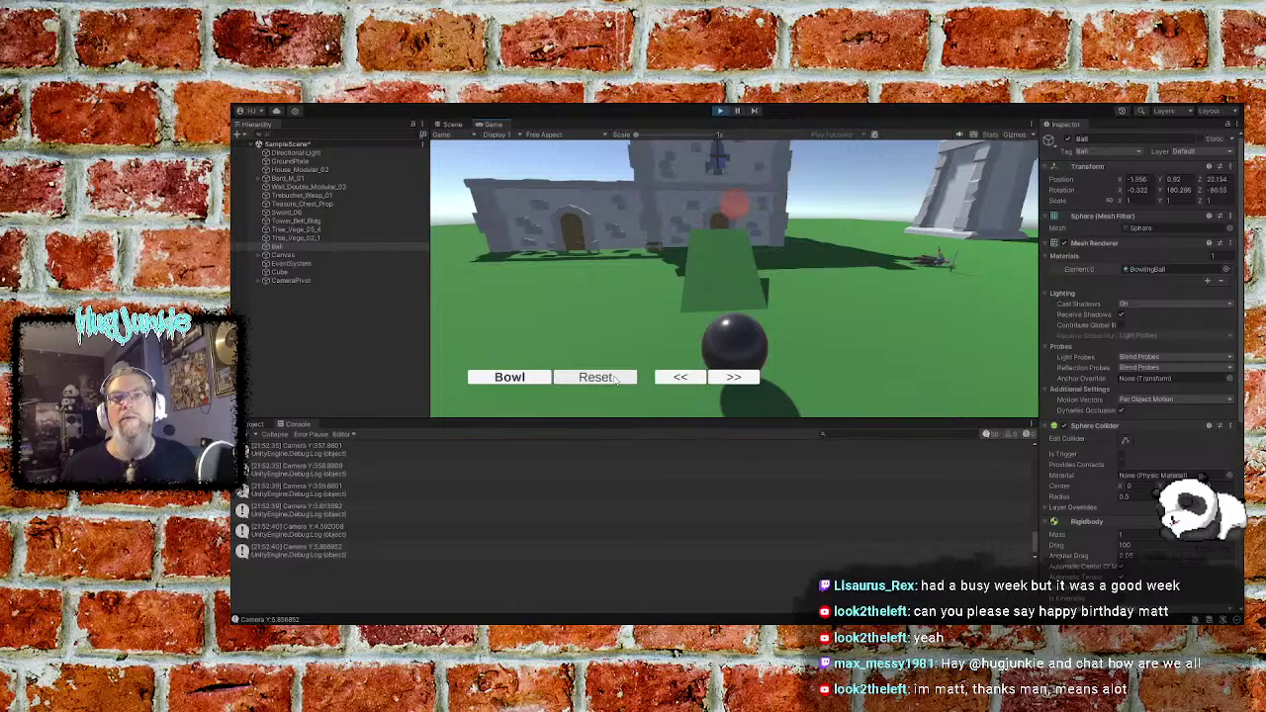
{"action": "left_click", "coordinate": [613, 381]}
{"action": "left_click", "coordinate": [612, 381]}
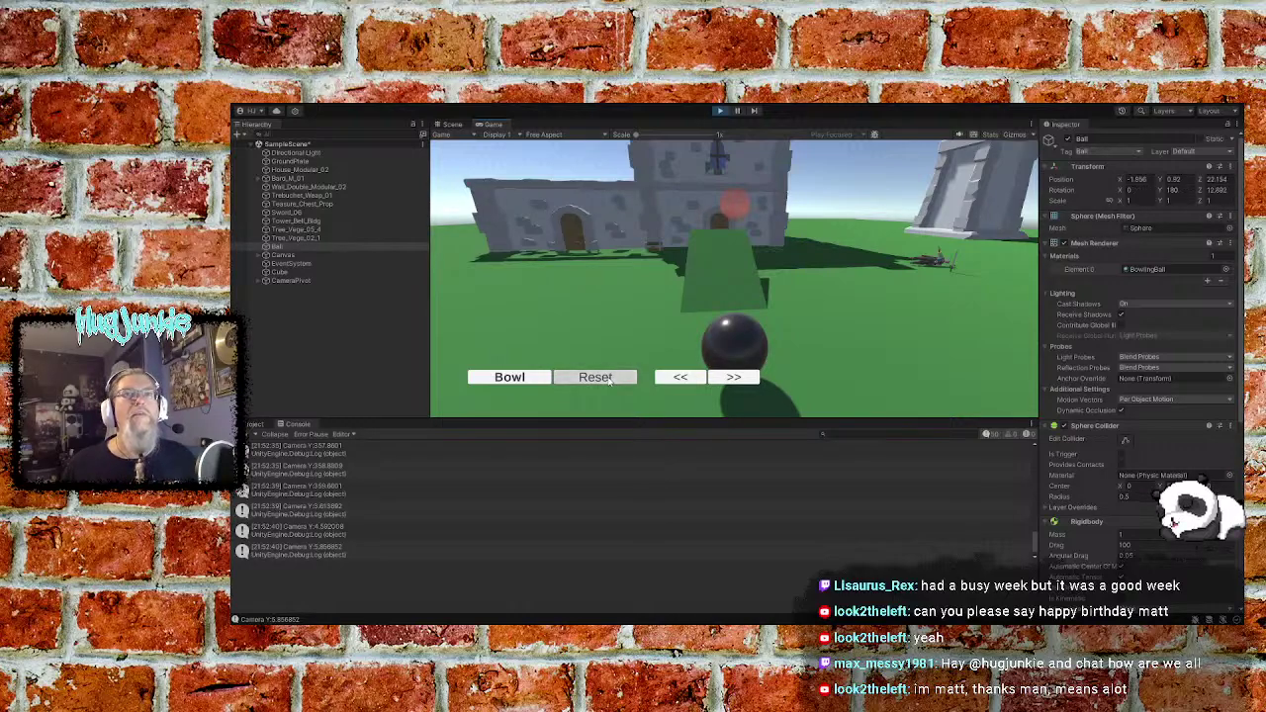
{"action": "left_click", "coordinate": [610, 381]}
{"action": "left_click", "coordinate": [611, 381]}
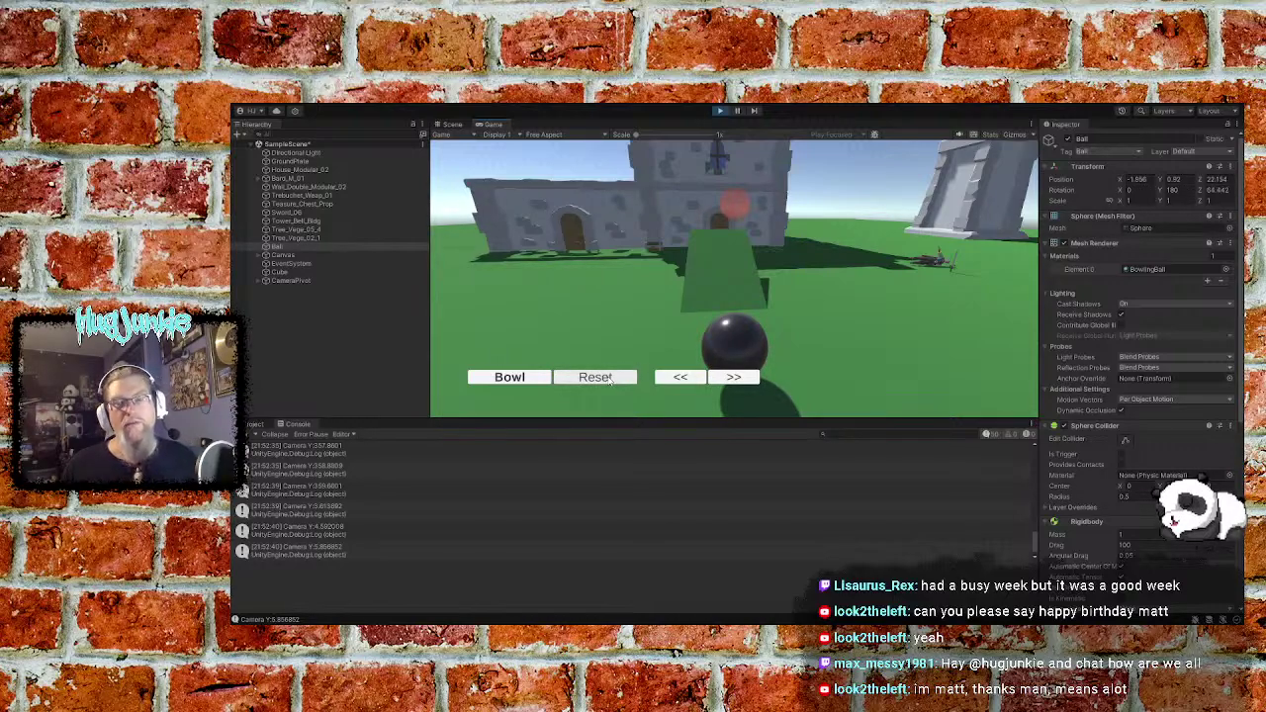
{"action": "left_click", "coordinate": [610, 381]}
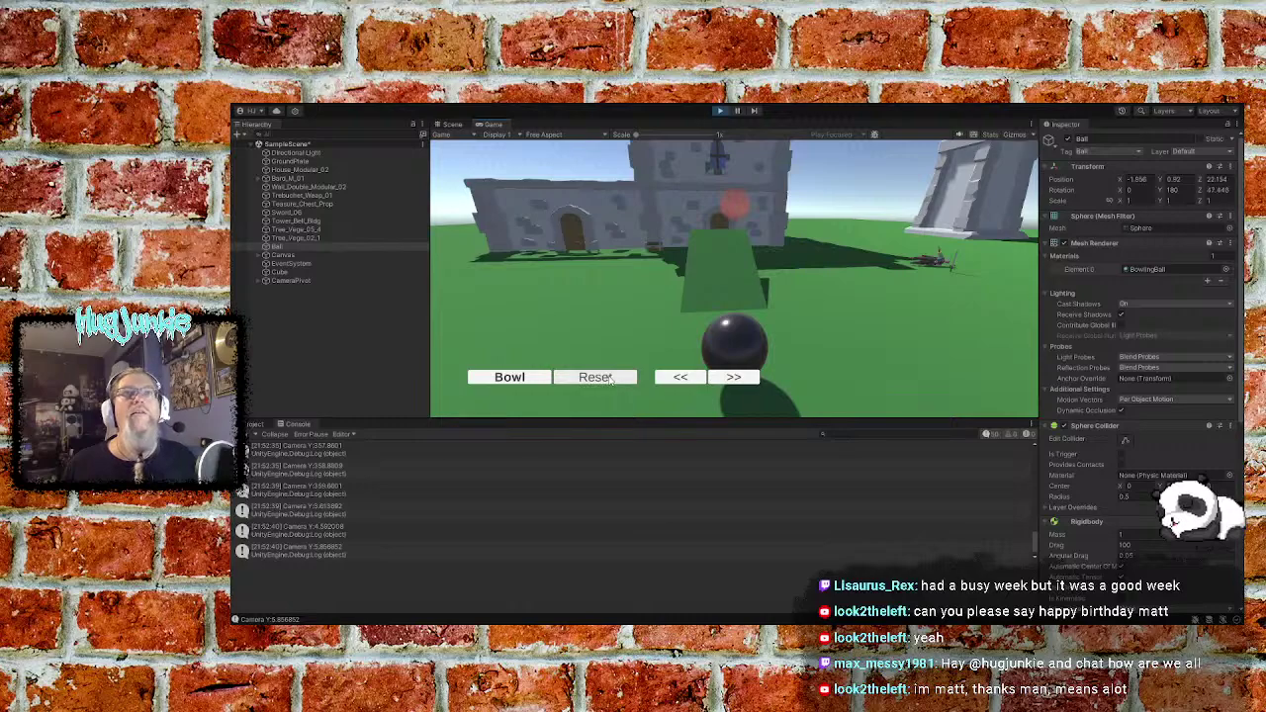
Reset the waiting ball several more times and compare the Z Rotation in its Transform component after each reset
{"action": "left_click", "coordinate": [610, 379]}
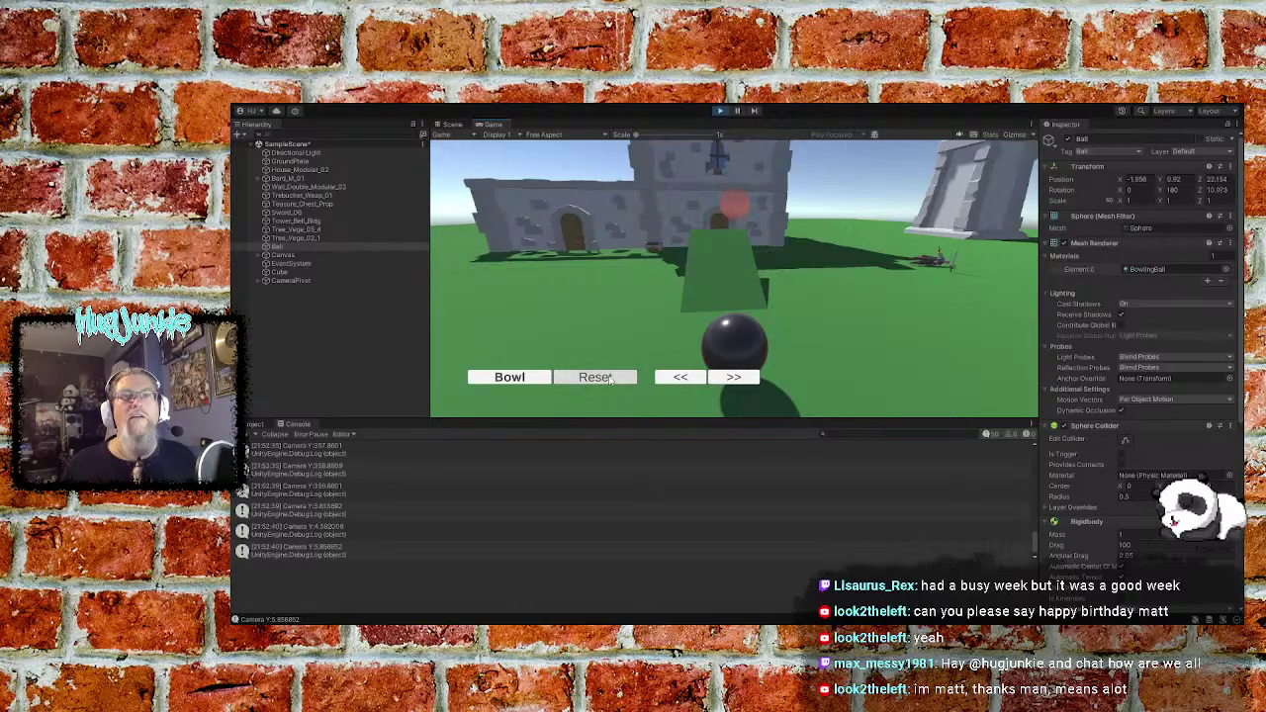
{"action": "left_click", "coordinate": [611, 379]}
{"action": "left_click", "coordinate": [612, 380]}
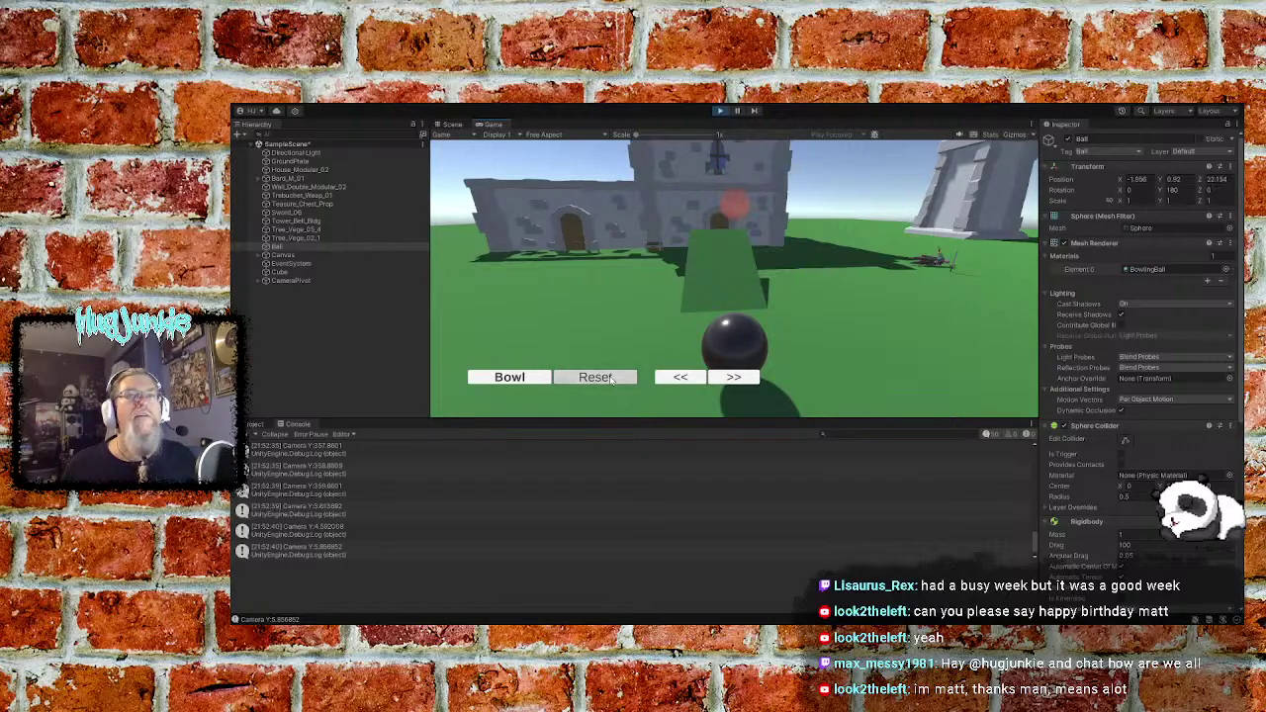
{"action": "left_click", "coordinate": [613, 380]}
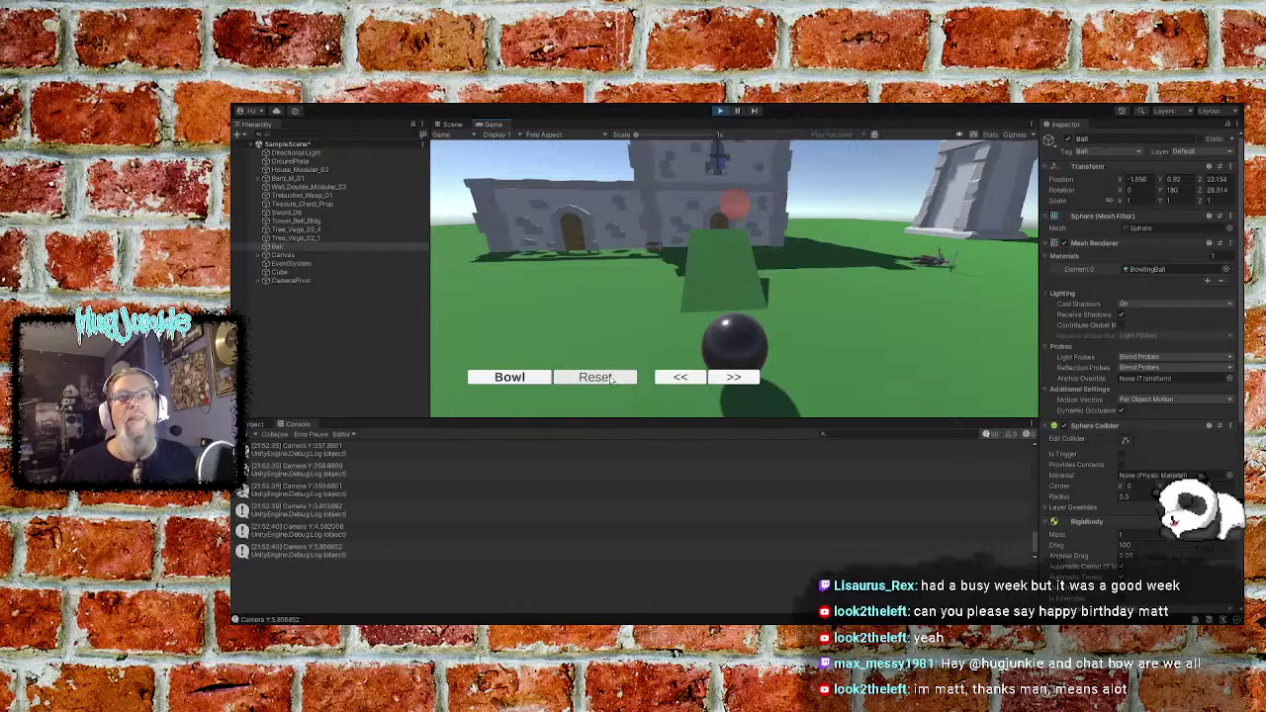
{"action": "left_click", "coordinate": [613, 380]}
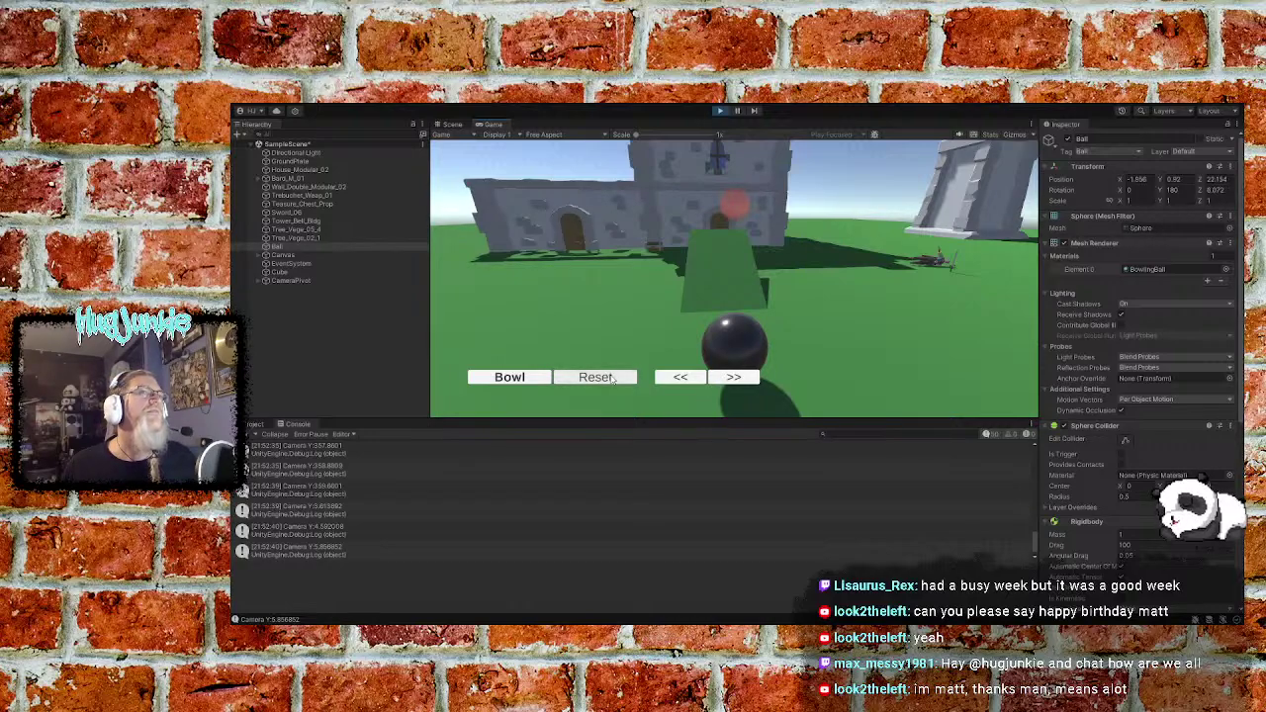
Rotate the aim left past straight ahead, bowl a test throw, and reset the ball to examine its Rotation and Rigidbody values
{"action": "left_click", "coordinate": [679, 379]}
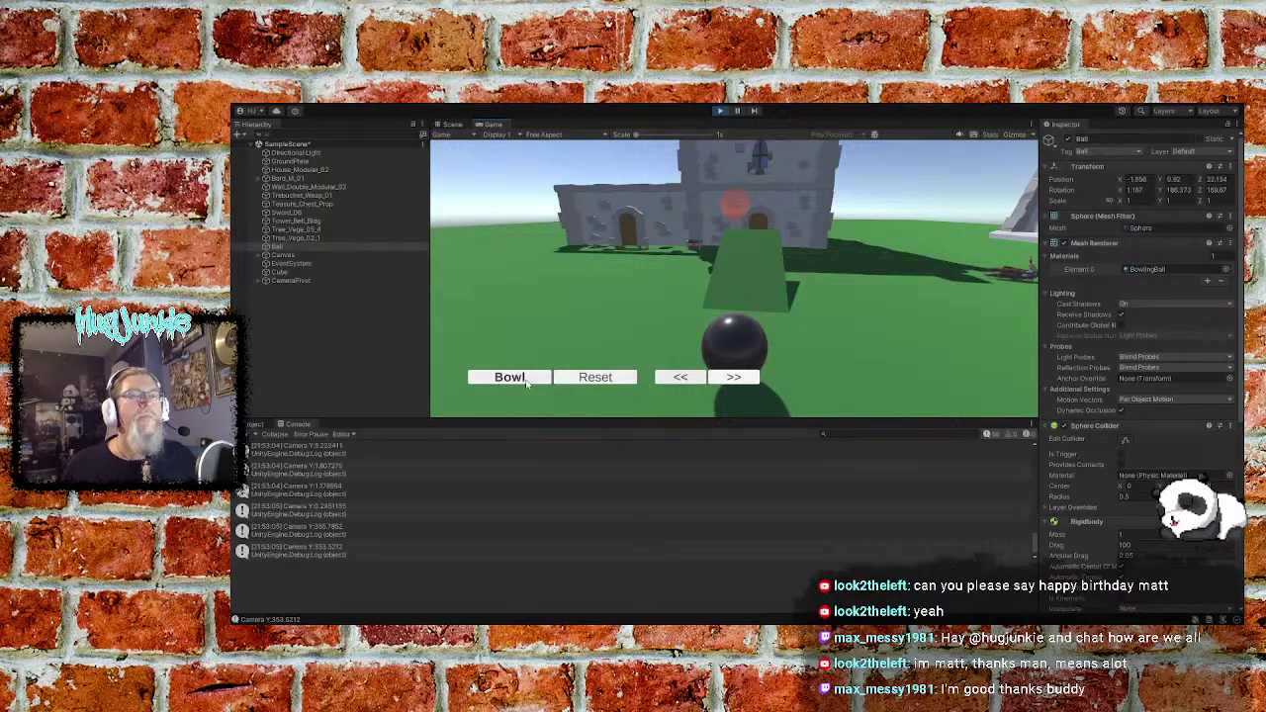
{"action": "left_click", "coordinate": [524, 379]}
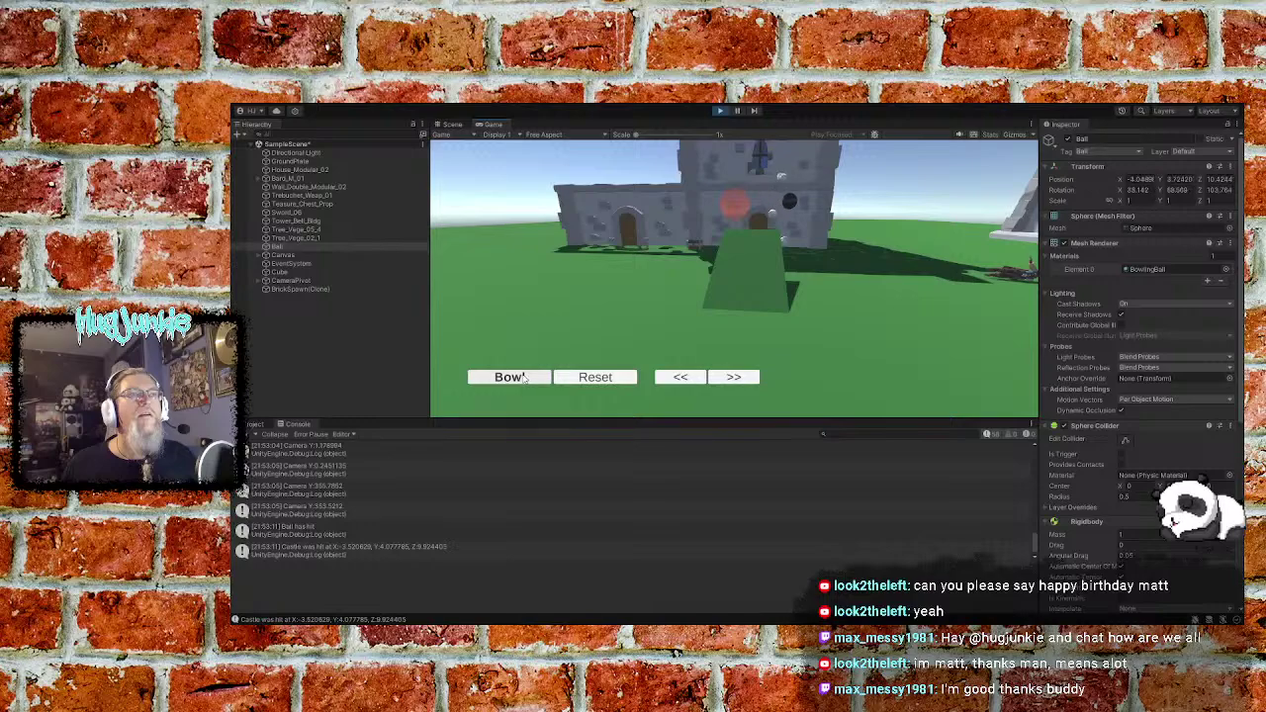
{"action": "left_click", "coordinate": [607, 381]}
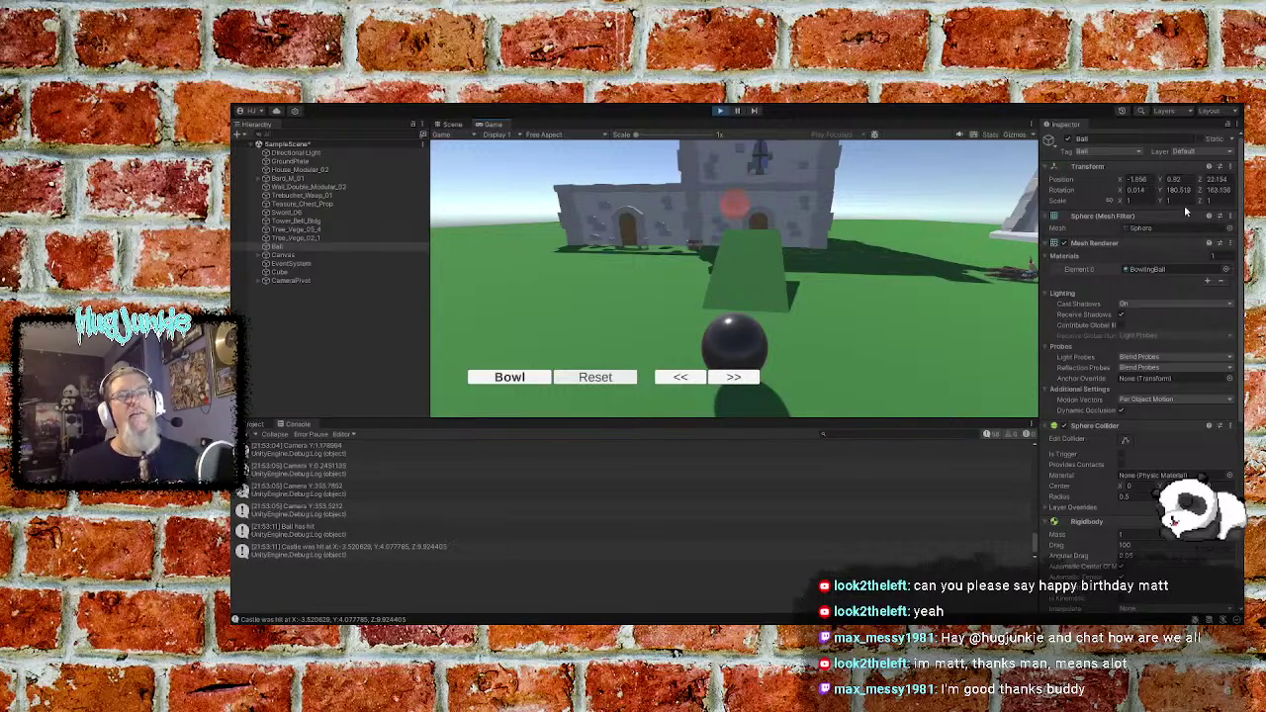
{"action": "left_click", "coordinate": [597, 378]}
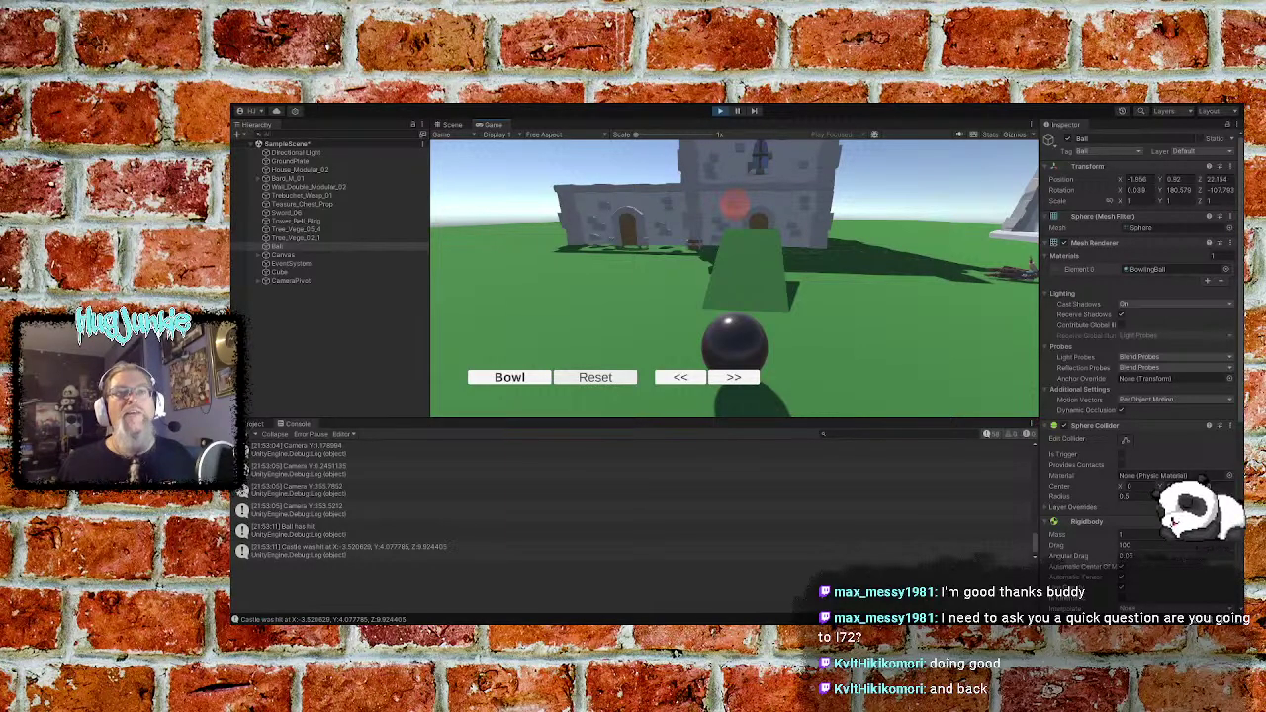
{"action": "scroll", "coordinate": [1138, 376], "scroll_direction": "down", "scroll_amount": 5}
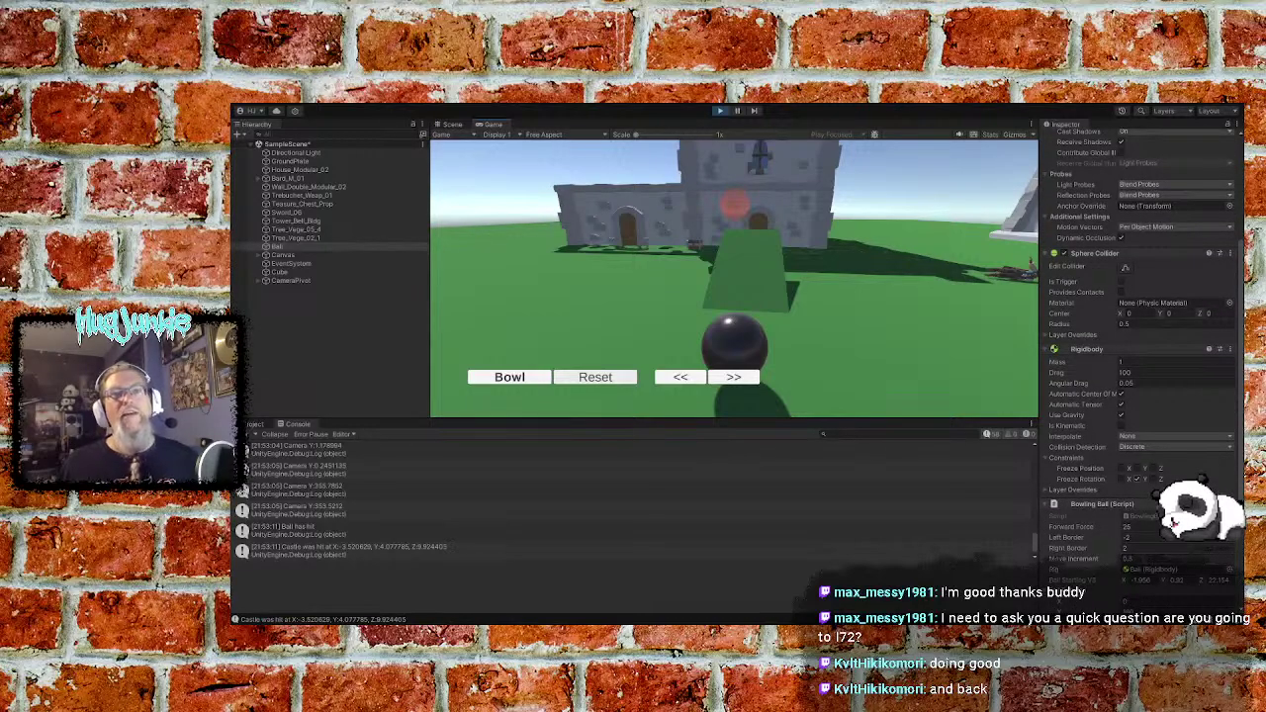
{"action": "scroll", "coordinate": [1138, 376], "scroll_direction": "up", "scroll_amount": 5}
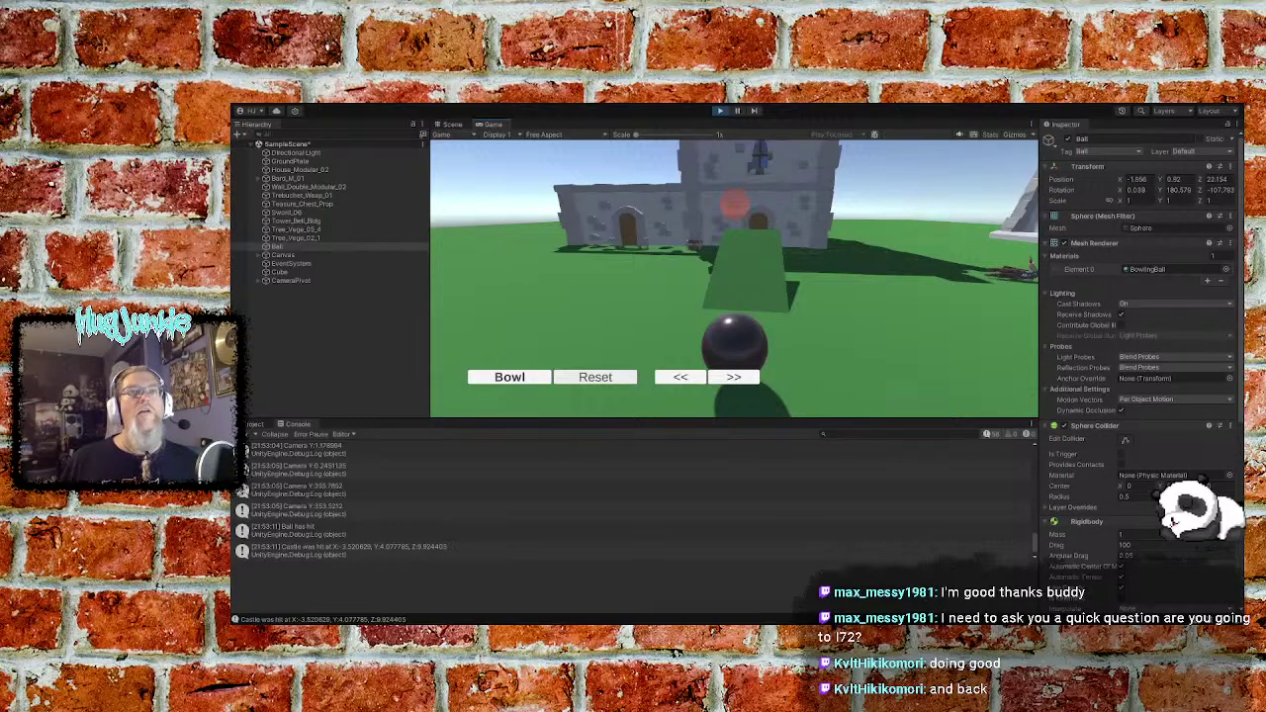
Reset the ball, rotate the aim slightly further left in small increments, and bowl another test throw, resetting the ball after it
{"action": "left_click", "coordinate": [614, 379]}
{"action": "left_click", "coordinate": [686, 382]}
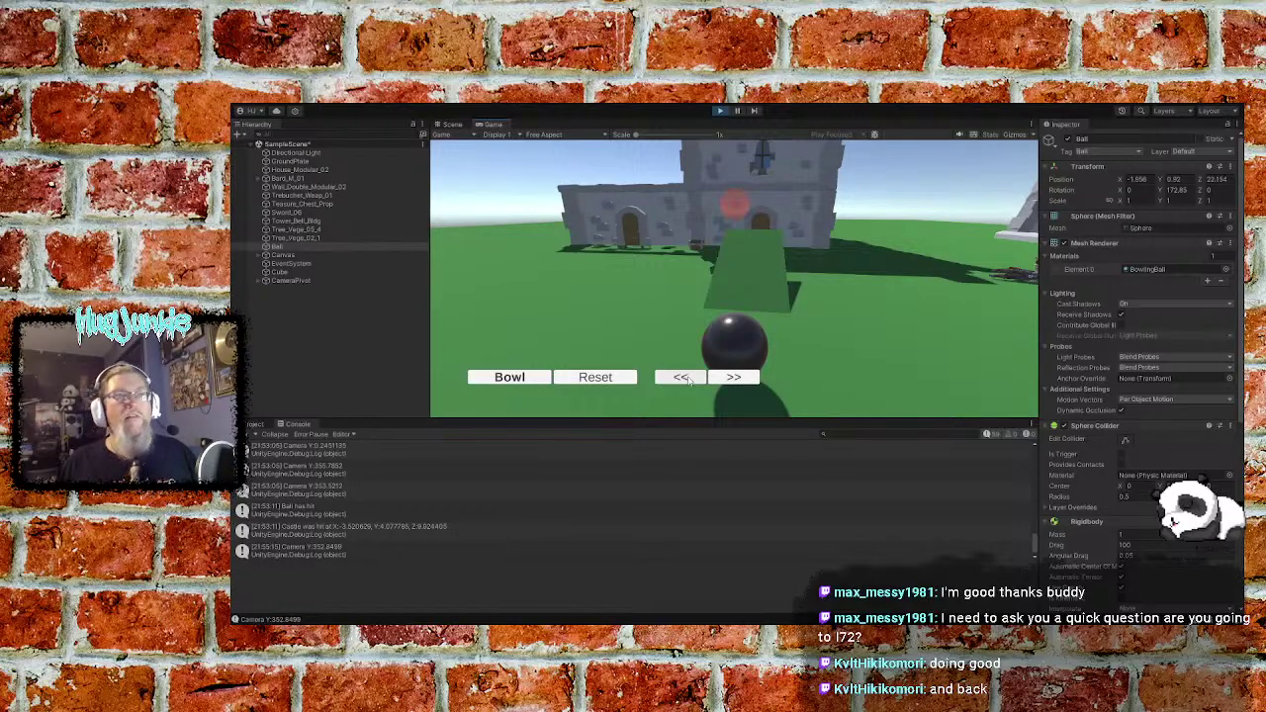
{"action": "left_click", "coordinate": [689, 381]}
{"action": "left_click", "coordinate": [690, 381]}
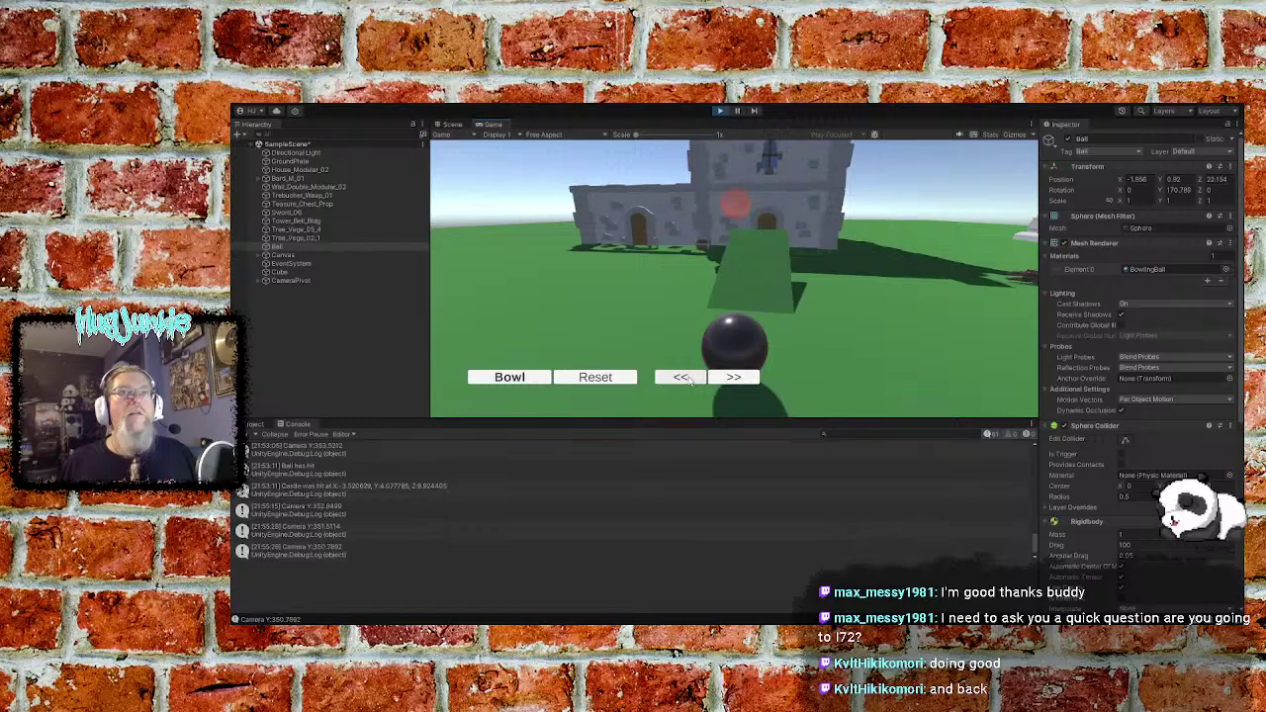
{"action": "left_click", "coordinate": [691, 381]}
{"action": "left_click", "coordinate": [522, 378]}
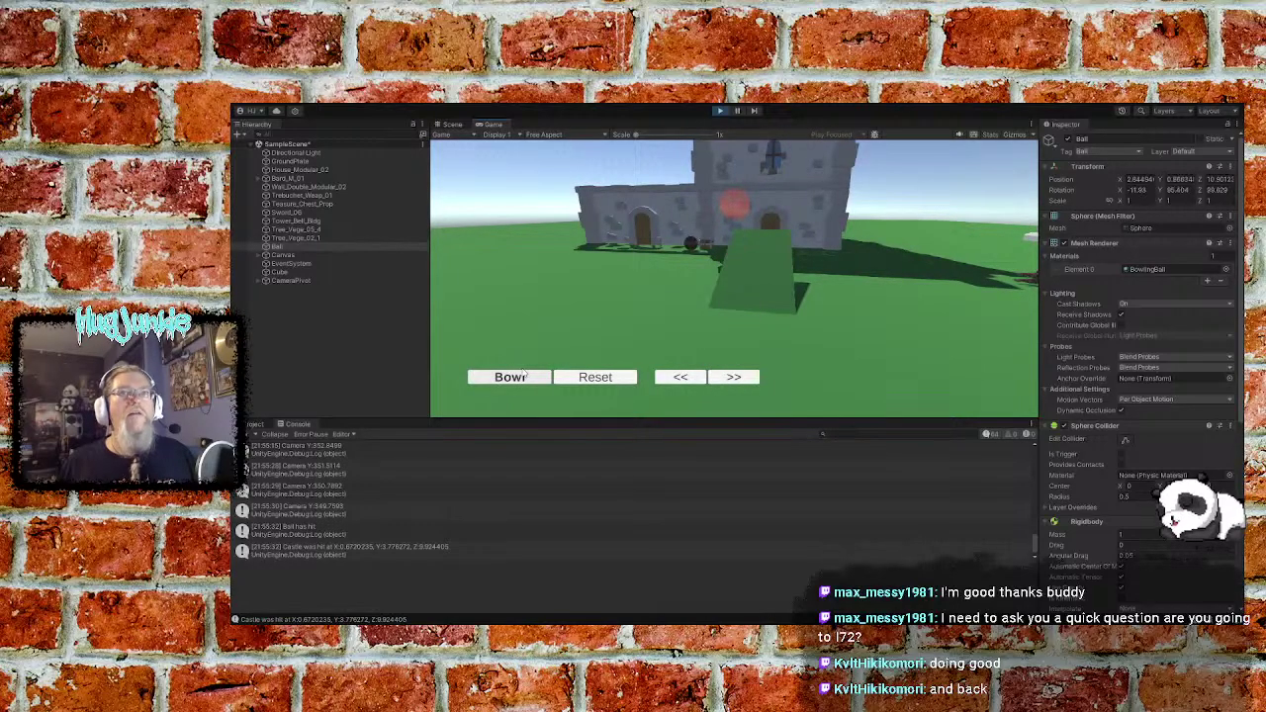
{"action": "left_click", "coordinate": [602, 381]}
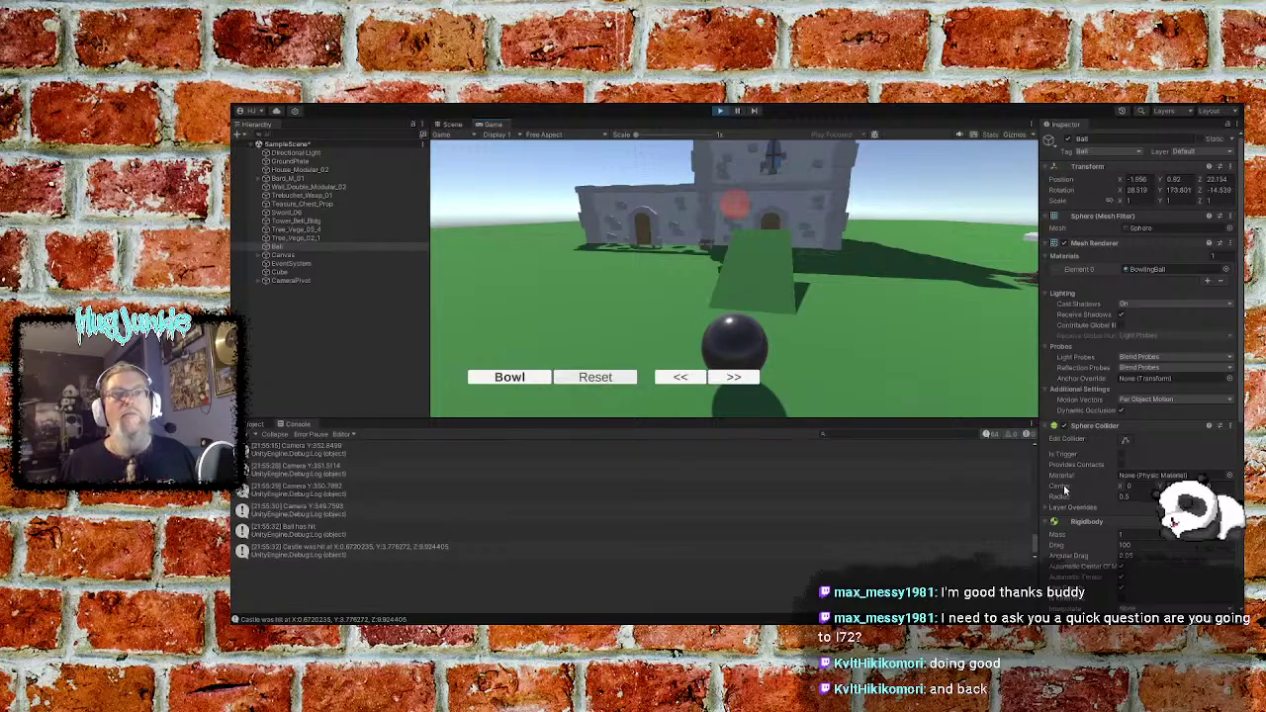
Examine the ball's Rigidbody Freeze Rotation constraints alongside its Transform Rotation values while the game runs
{"action": "scroll", "coordinate": [1078, 484], "scroll_direction": "down", "scroll_amount": 2}
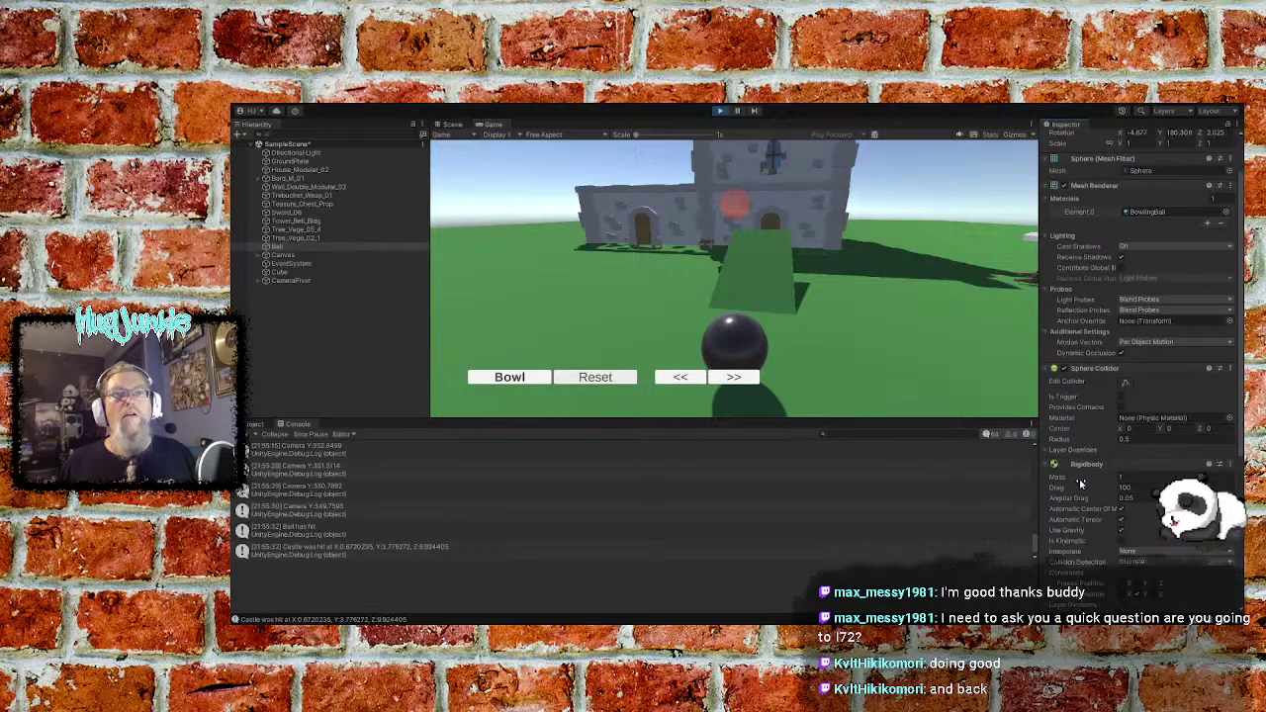
{"action": "scroll", "coordinate": [1079, 479], "scroll_direction": "down", "scroll_amount": 2}
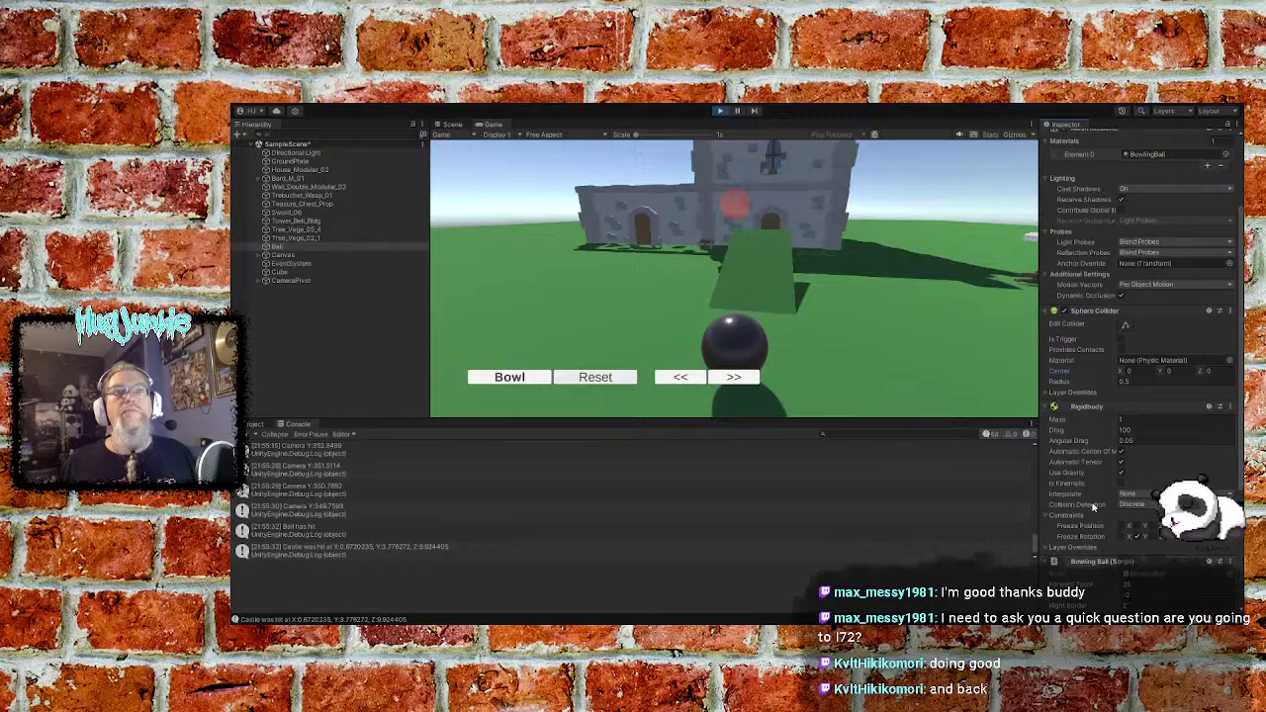
{"action": "scroll", "coordinate": [1128, 494], "scroll_direction": "up", "scroll_amount": 4}
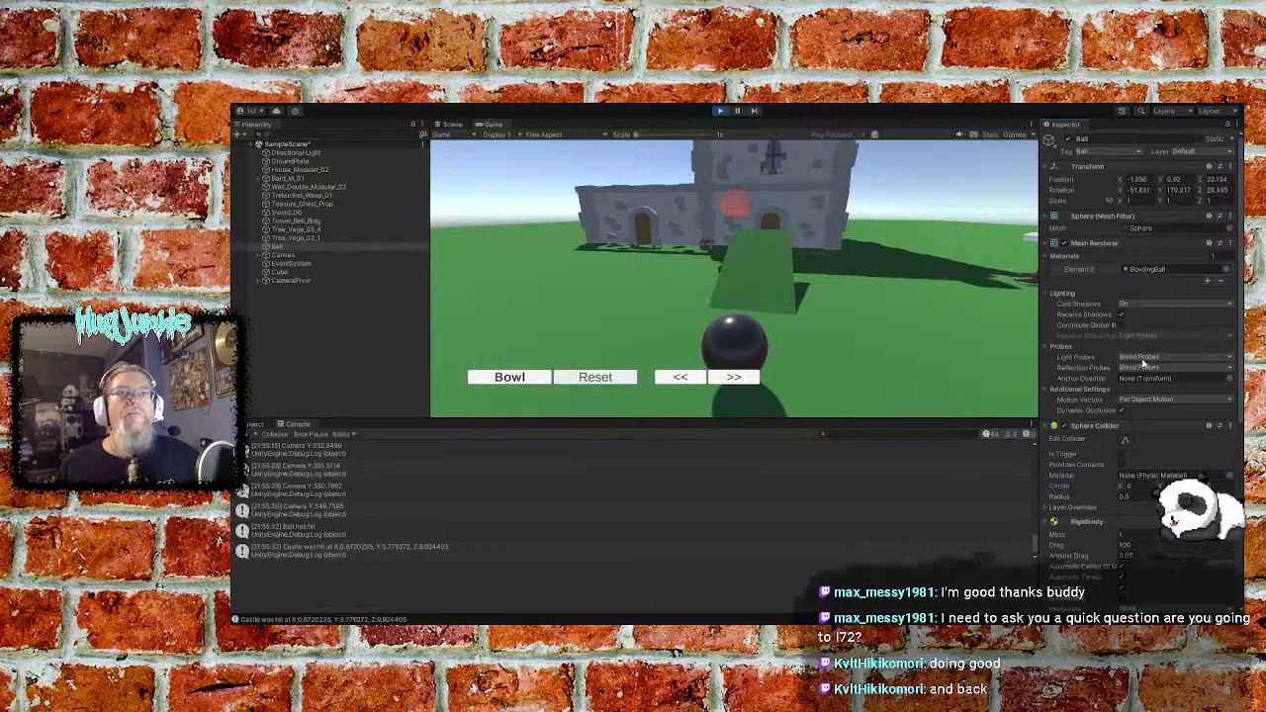
{"action": "scroll", "coordinate": [1198, 193], "scroll_direction": "down", "scroll_amount": 5}
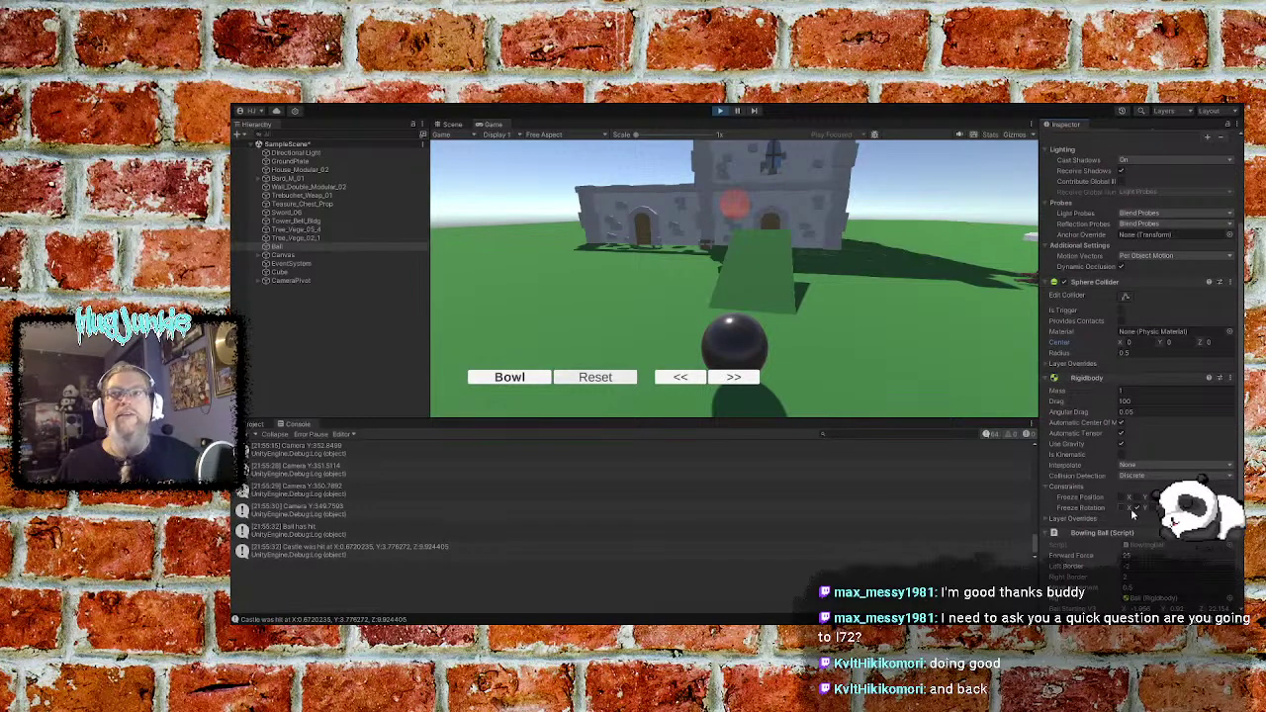
{"action": "scroll", "coordinate": [1140, 448], "scroll_direction": "down", "scroll_amount": 2}
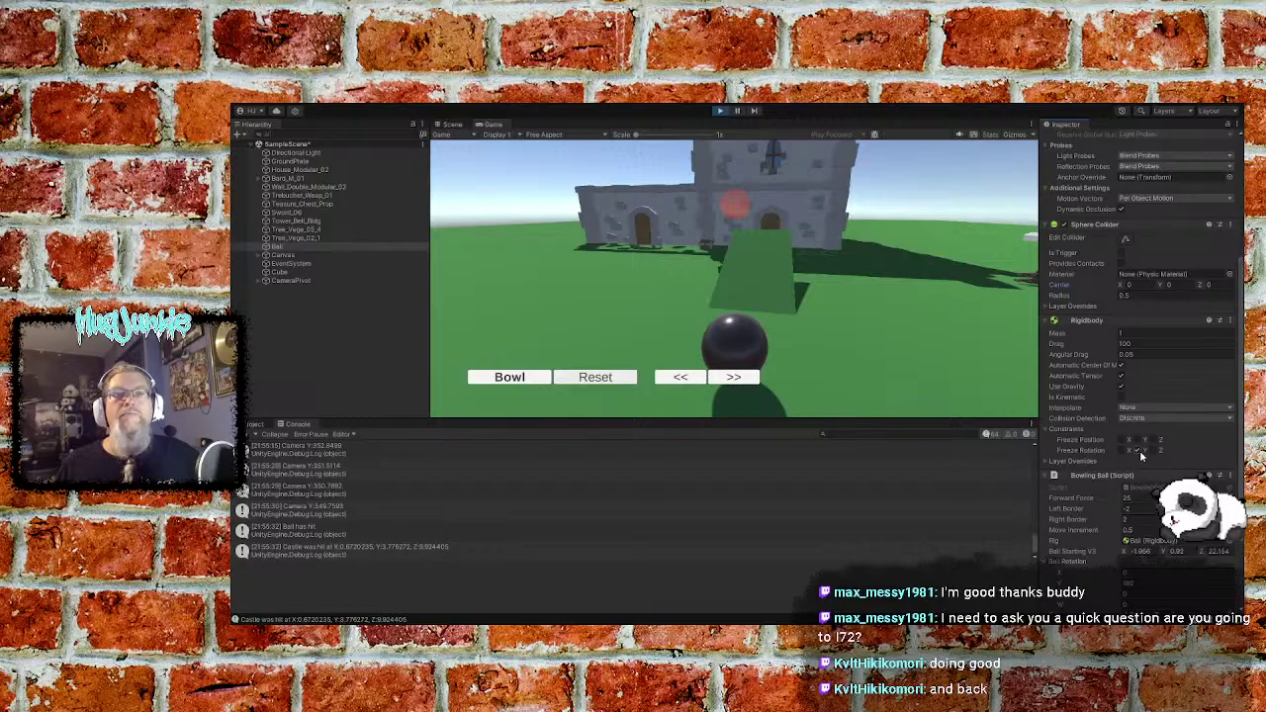
{"action": "scroll", "coordinate": [1093, 439], "scroll_direction": "up", "scroll_amount": 4}
{"action": "scroll", "coordinate": [1083, 435], "scroll_direction": "up", "scroll_amount": 2}
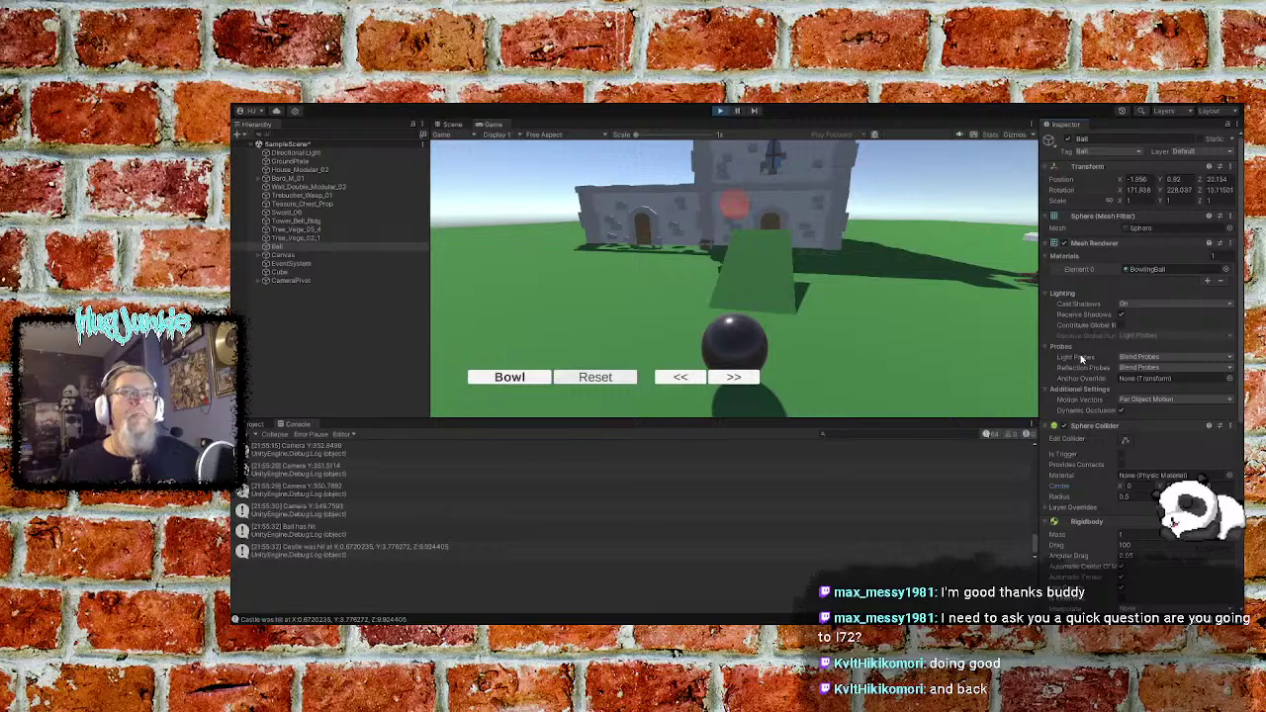
{"action": "scroll", "coordinate": [1065, 364], "scroll_direction": "down", "scroll_amount": 3}
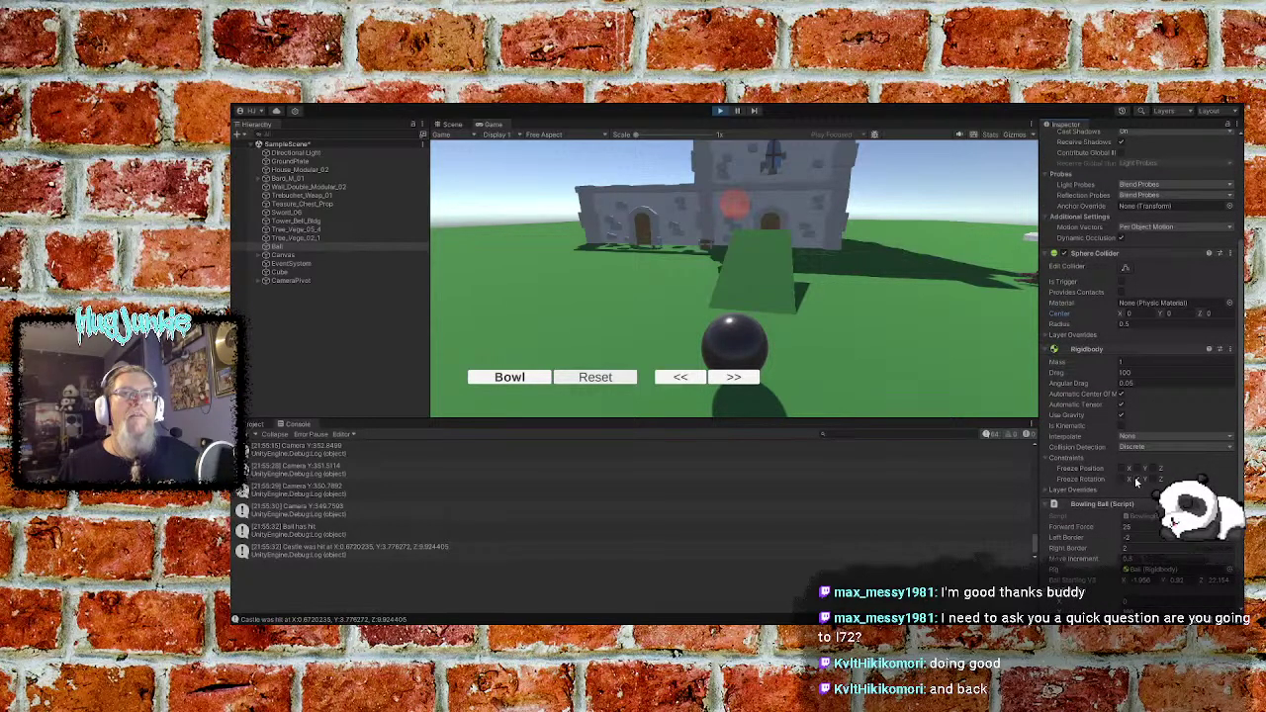
{"action": "scroll", "coordinate": [1123, 447], "scroll_direction": "up", "scroll_amount": 3}
Temporarily freeze the ball's rotation on X, Y and Z in the Rigidbody constraints, check its Transform Rotation, and clear the constraints again
{"action": "scroll", "coordinate": [1098, 445], "scroll_direction": "down", "scroll_amount": 3}
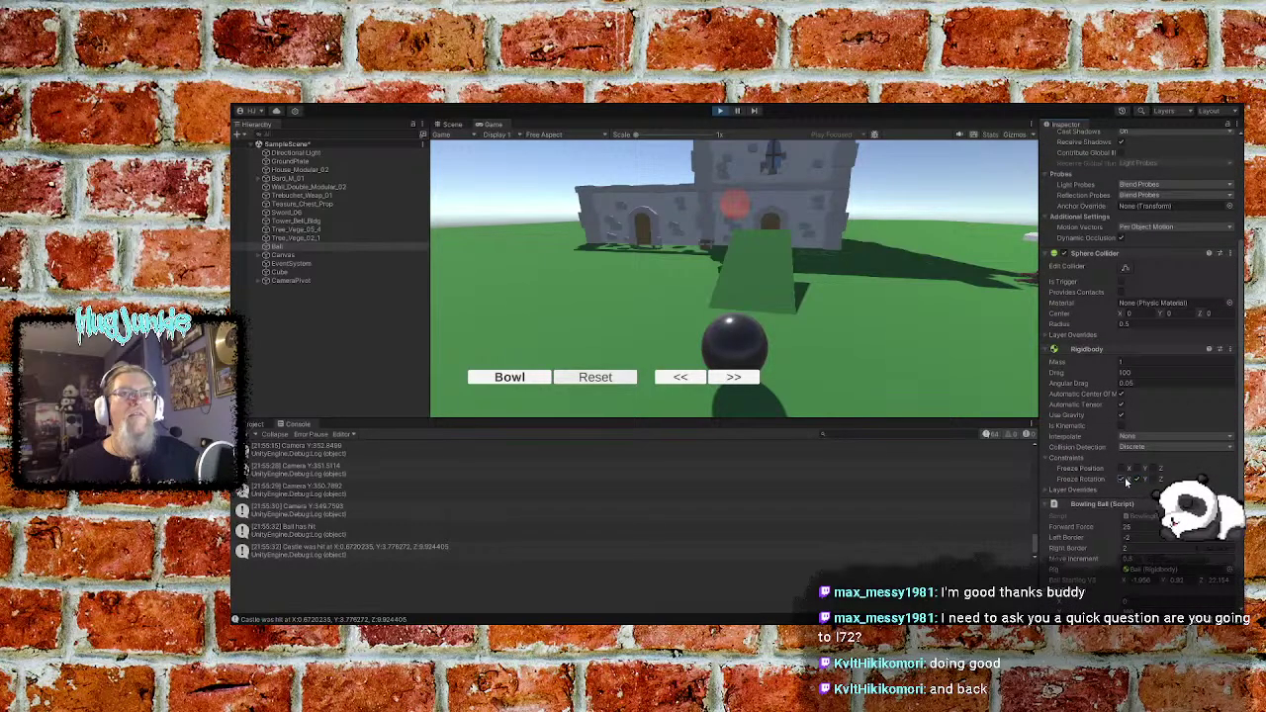
{"action": "scroll", "coordinate": [1073, 457], "scroll_direction": "up", "scroll_amount": 2}
{"action": "scroll", "coordinate": [1068, 453], "scroll_direction": "up", "scroll_amount": 1}
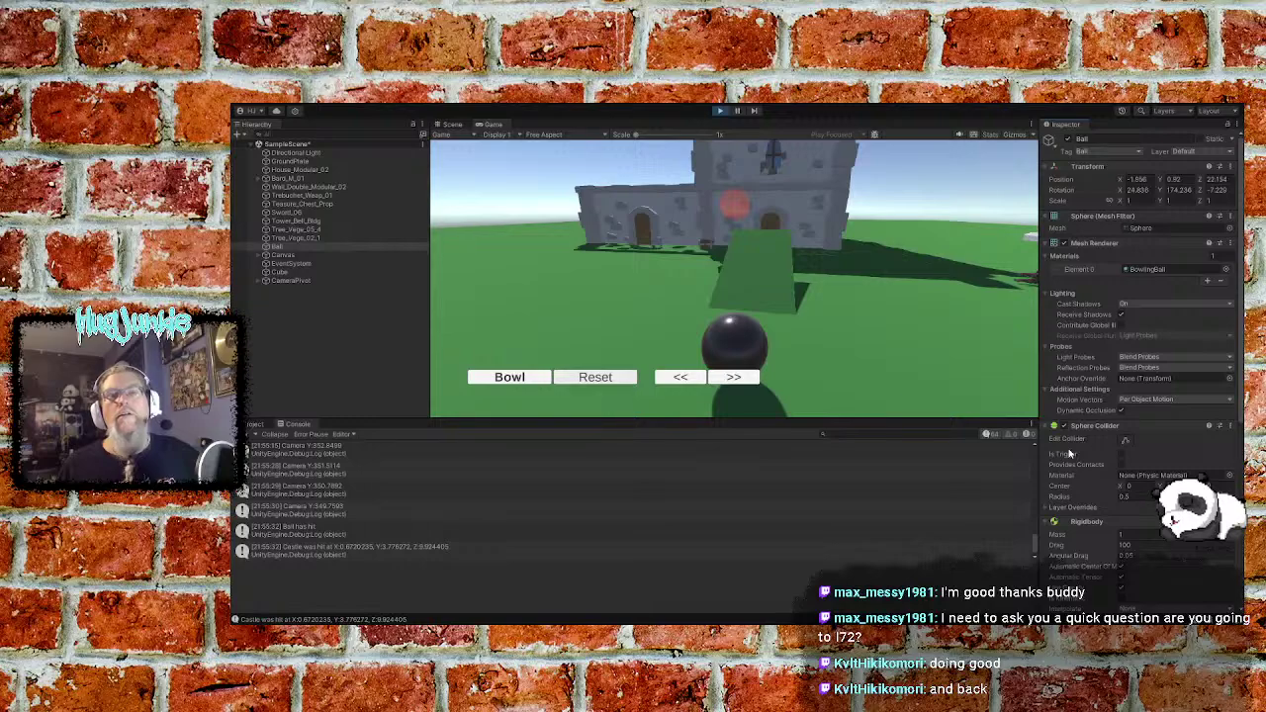
{"action": "scroll", "coordinate": [1069, 453], "scroll_direction": "down", "scroll_amount": 3}
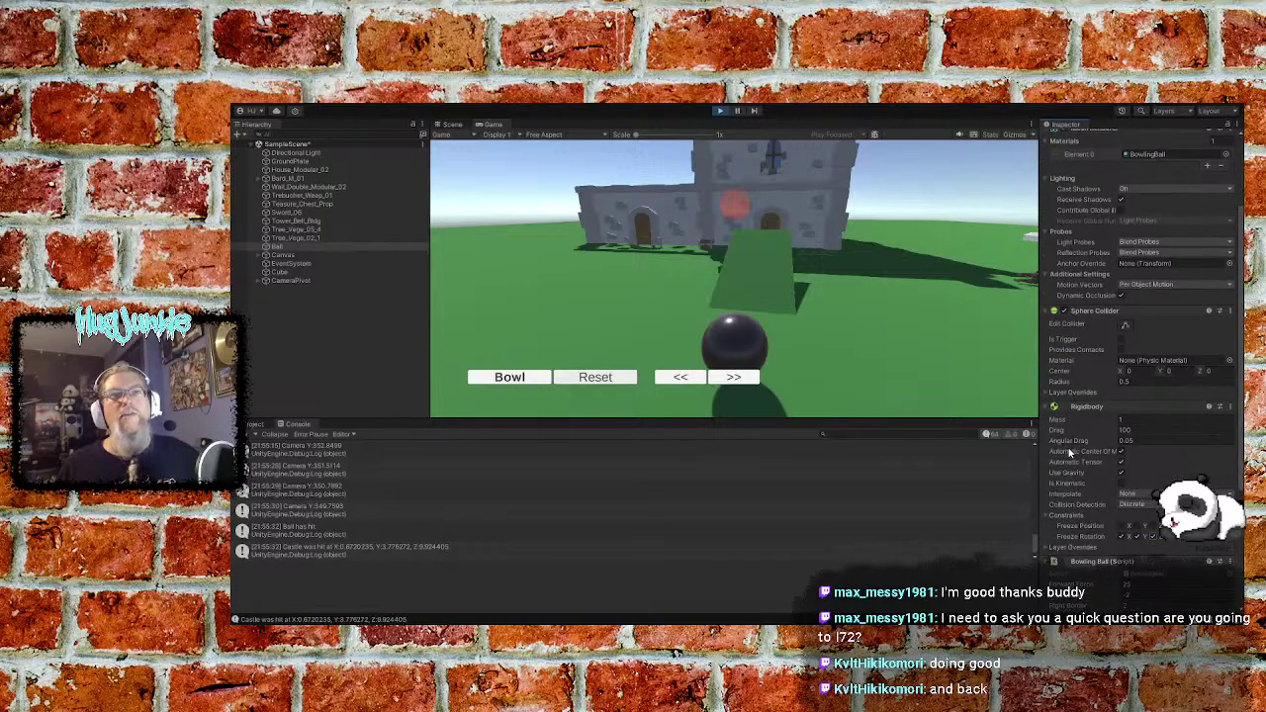
{"action": "left_click", "coordinate": [1137, 479]}
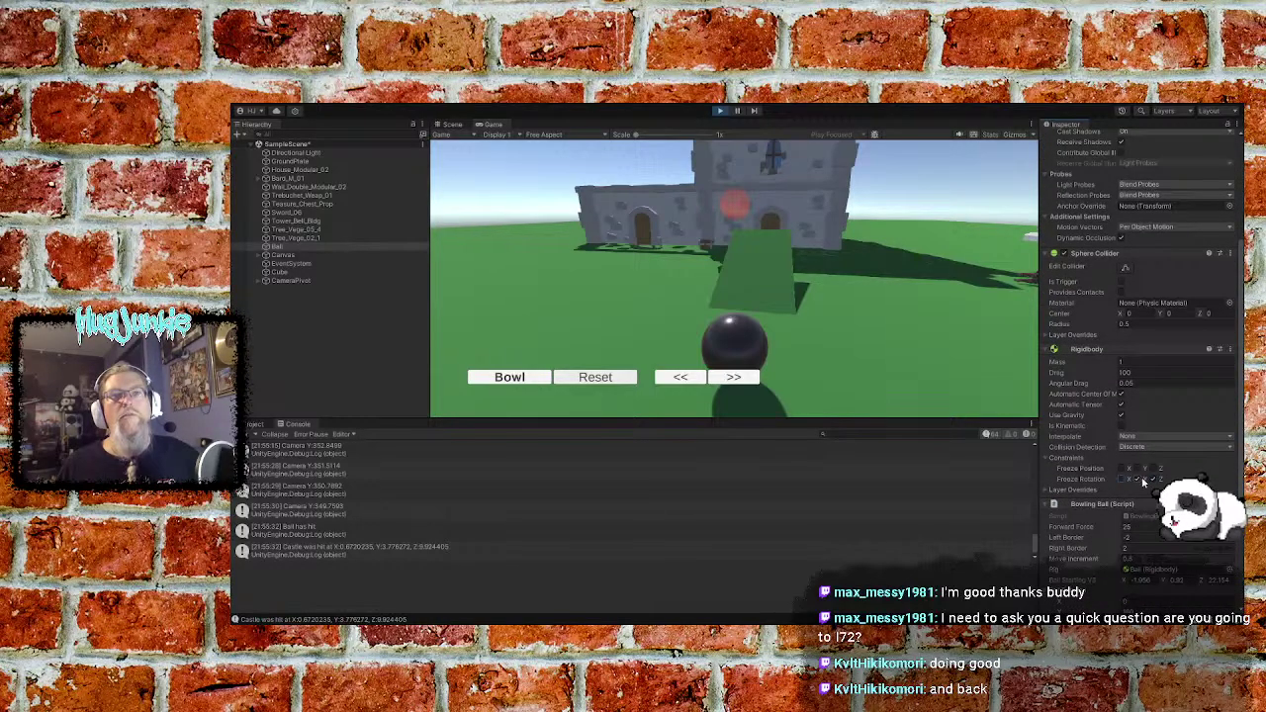
{"action": "left_click", "coordinate": [1153, 479]}
{"action": "scroll", "coordinate": [1091, 474], "scroll_direction": "up", "scroll_amount": 3}
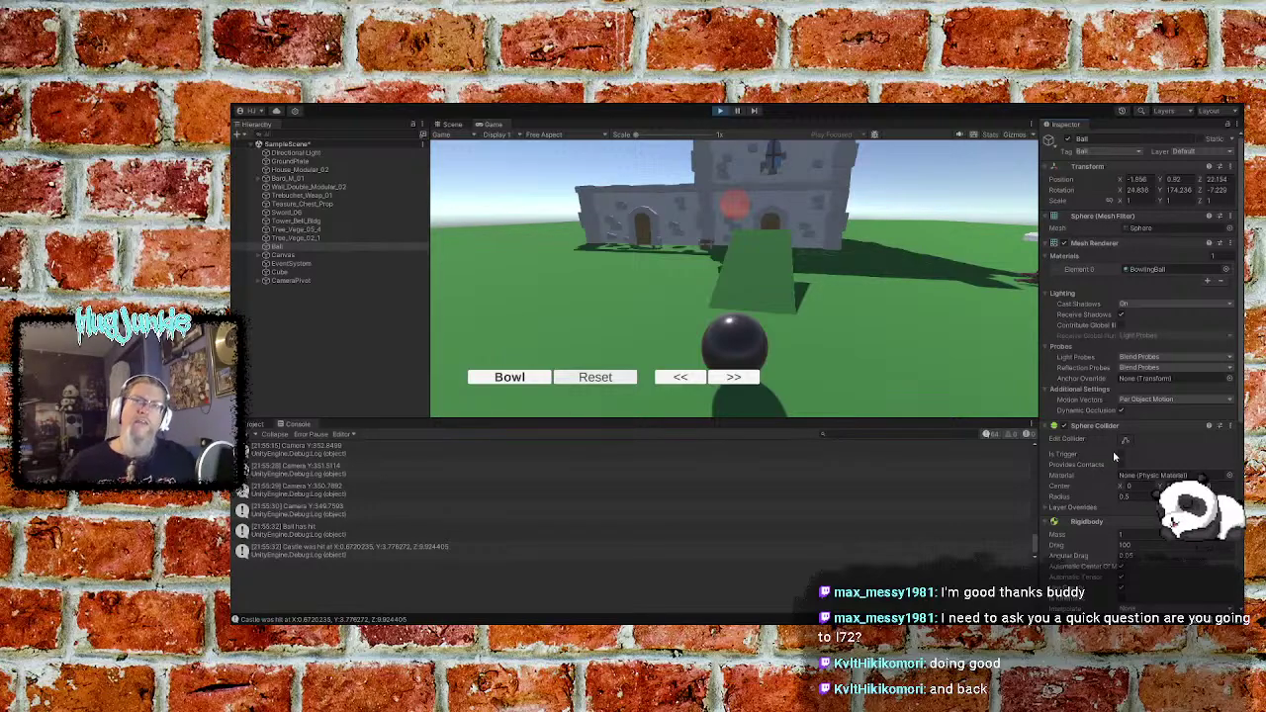
{"action": "scroll", "coordinate": [1092, 484], "scroll_direction": "down", "scroll_amount": 3}
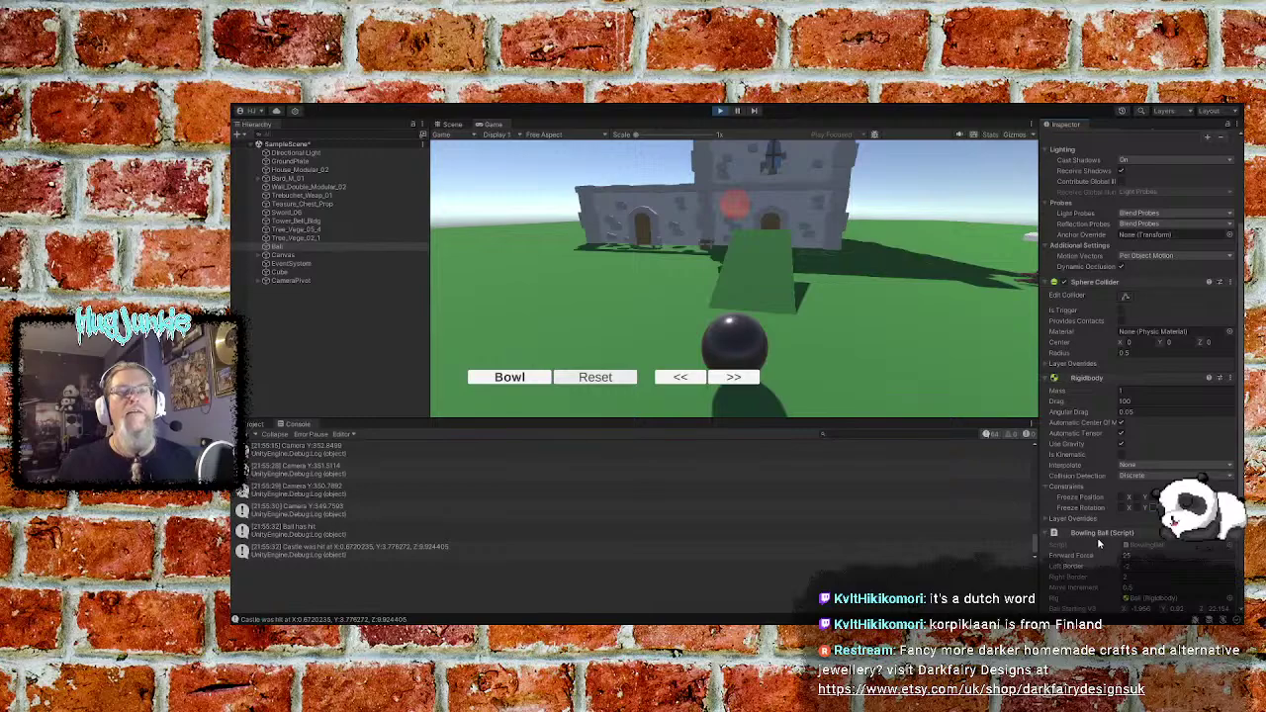
{"action": "scroll", "coordinate": [1097, 537], "scroll_direction": "up", "scroll_amount": 3}
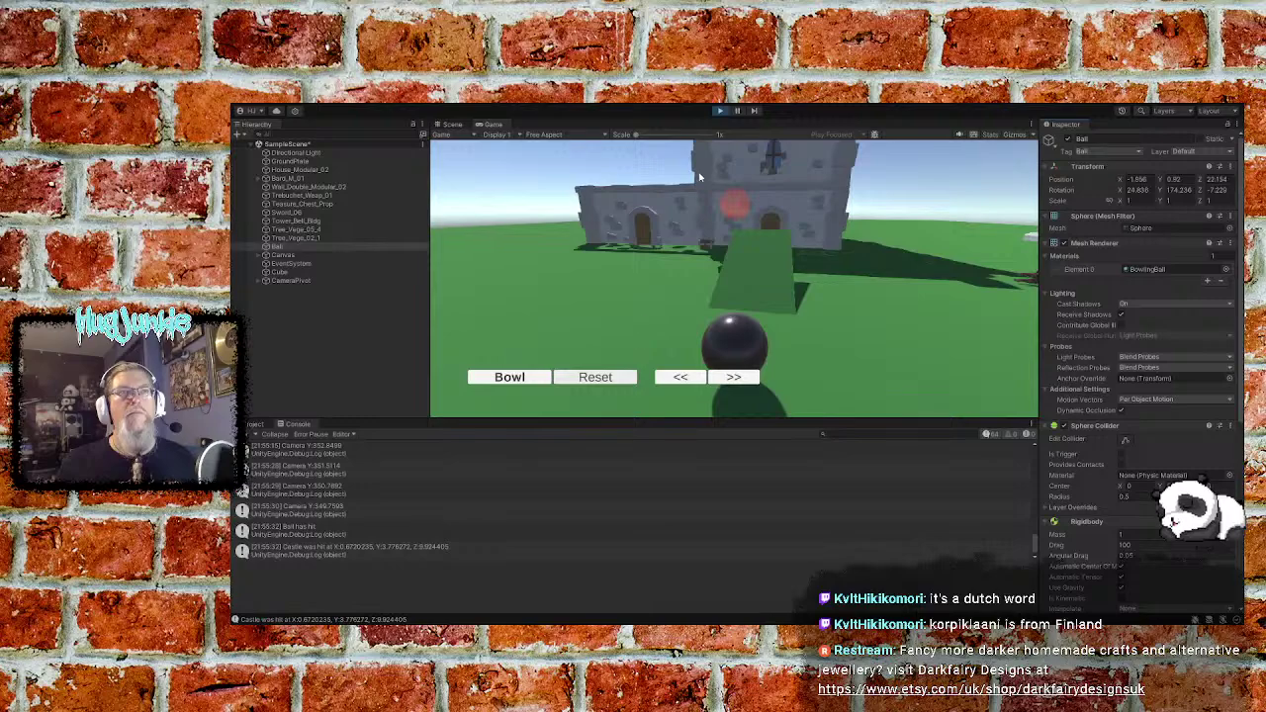
Stop the play test and switch to Visual Studio, finding the ResetBallLocation method in BowlingBall.cs
{"action": "left_click", "coordinate": [722, 111]}
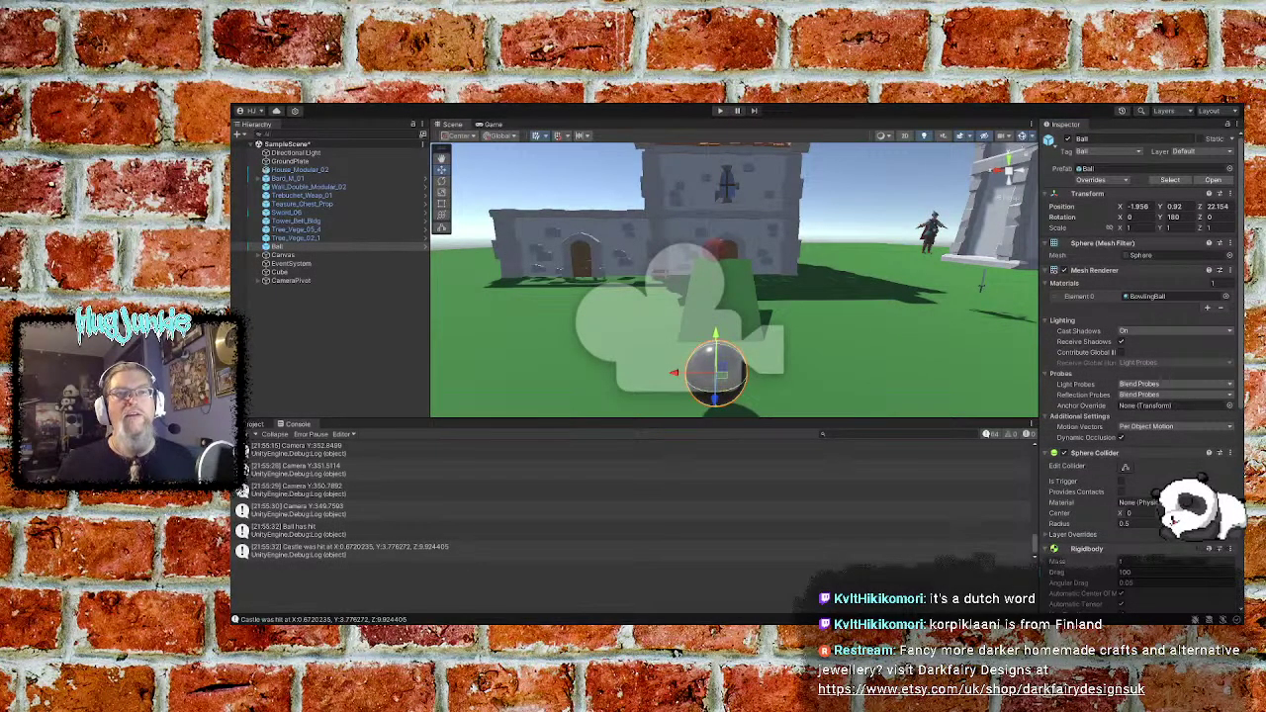
{"action": "key", "text": "alt+Tab"}
{"action": "left_click", "coordinate": [638, 334]}
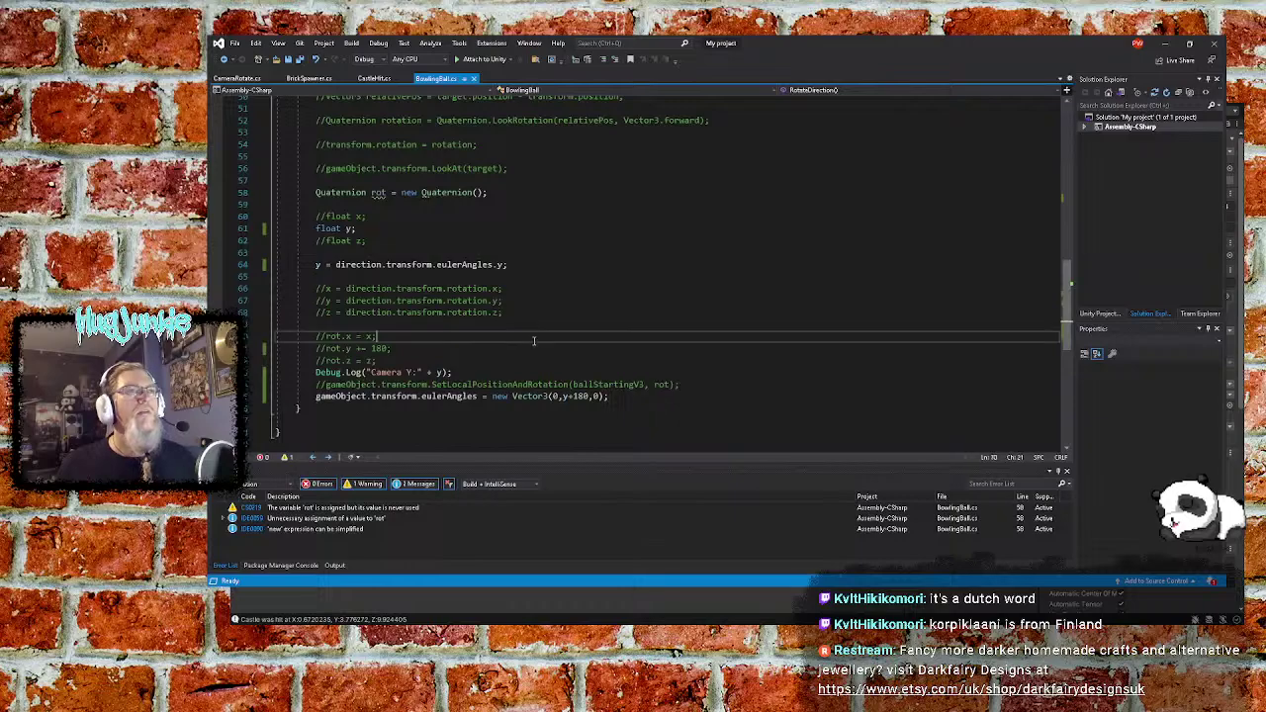
{"action": "scroll", "coordinate": [560, 326], "scroll_direction": "up", "scroll_amount": 6}
{"action": "scroll", "coordinate": [560, 326], "scroll_direction": "up", "scroll_amount": 8}
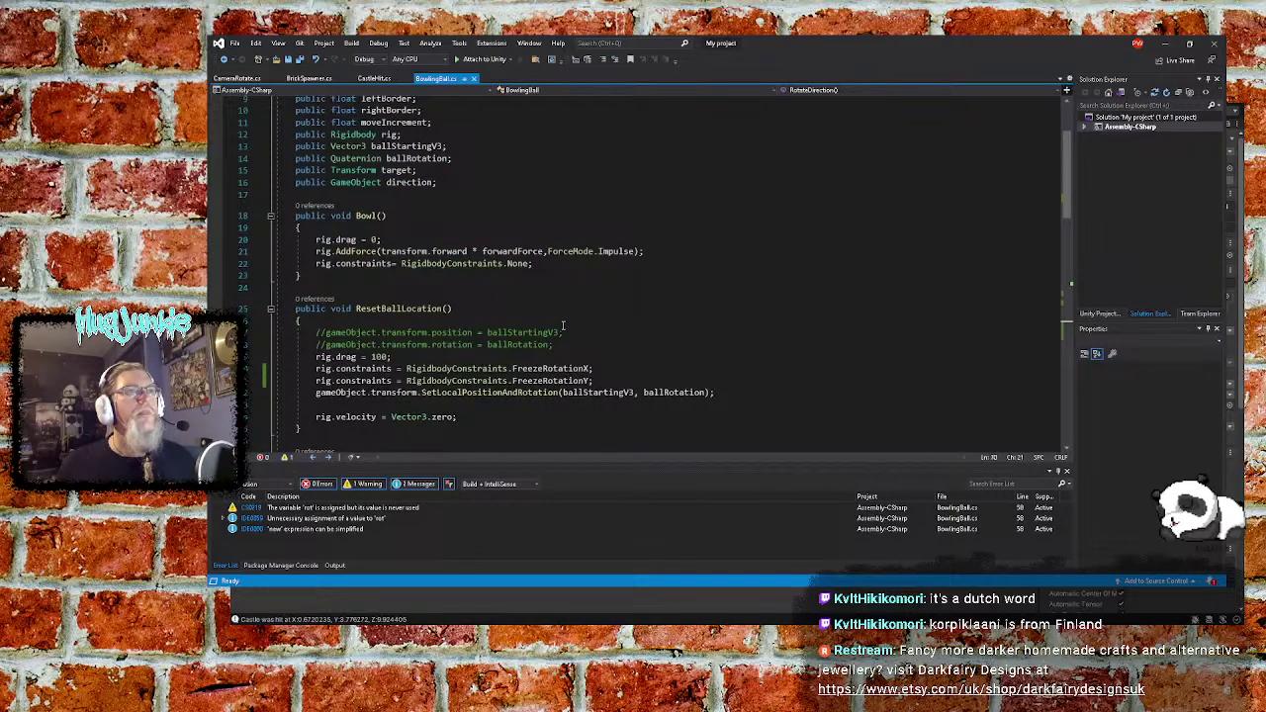
{"action": "scroll", "coordinate": [564, 326], "scroll_direction": "down", "scroll_amount": 1}
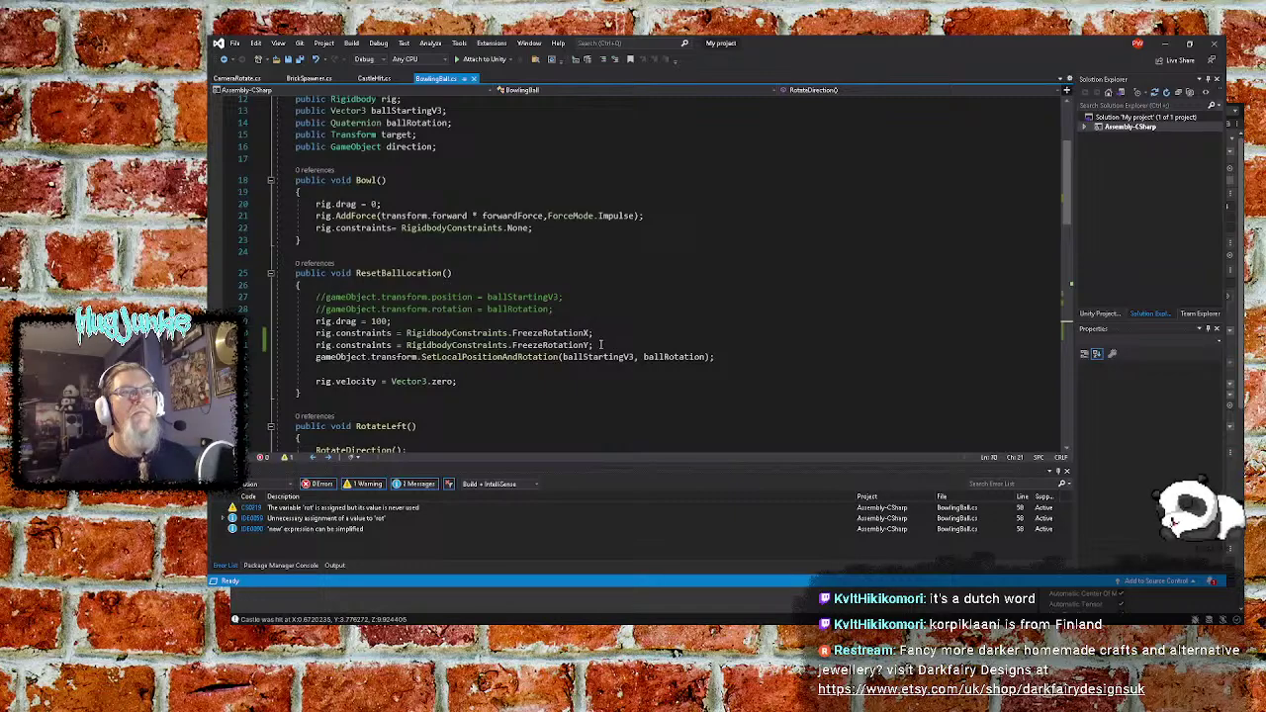
Try to combine both freezes in ResetBallLocation by appending "+ RigidbodyConstraints.FreezeRotationY" to the FreezeRotationX constraints assignment
{"action": "left_click", "coordinate": [601, 344]}
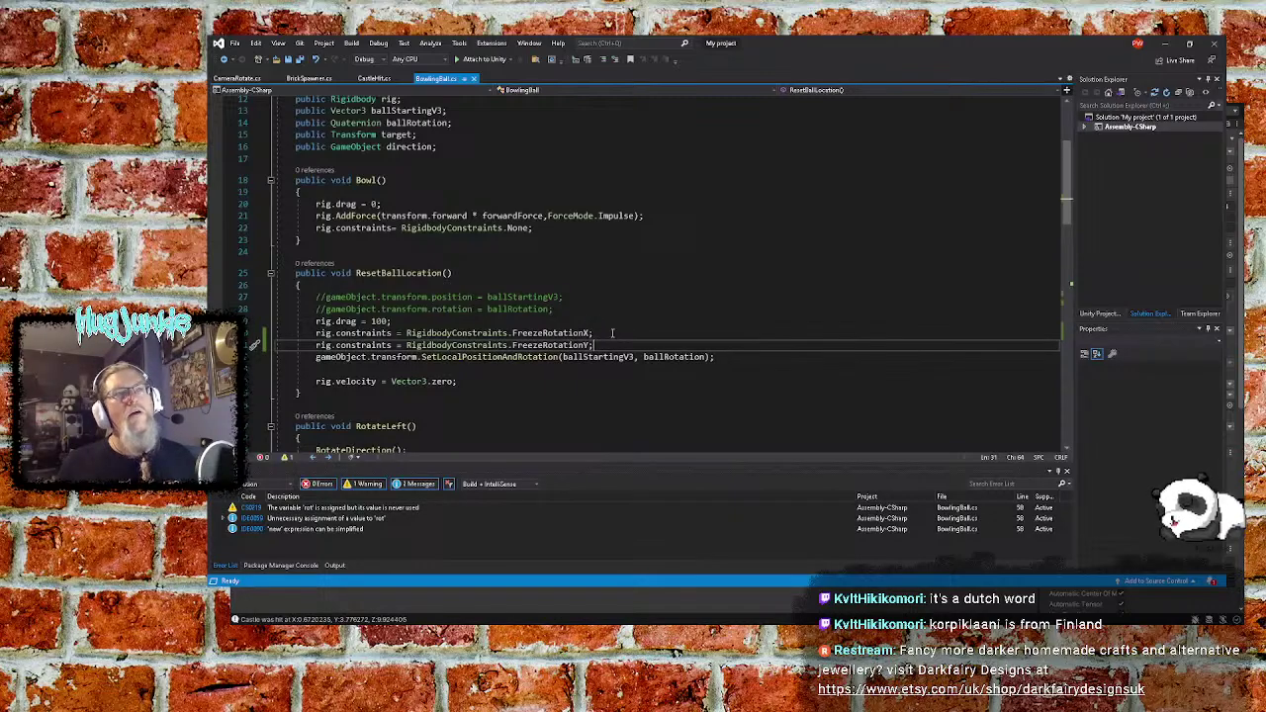
{"action": "left_click", "coordinate": [629, 333]}
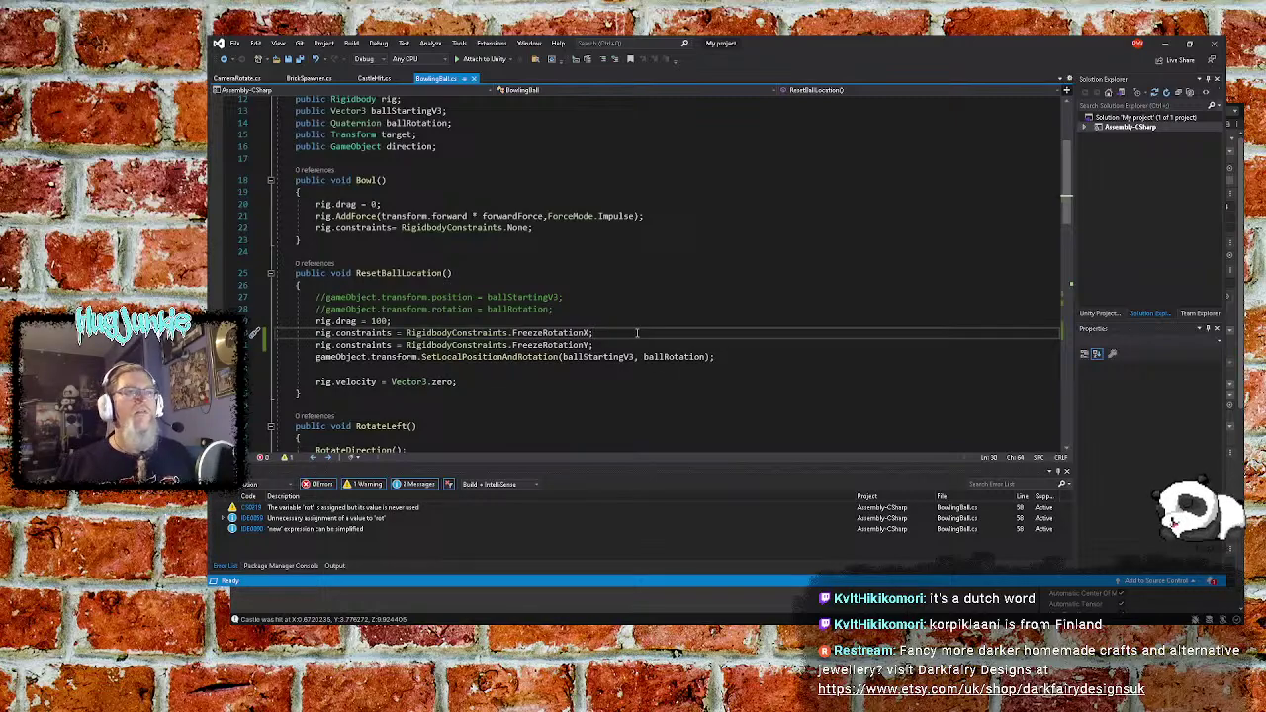
{"action": "key", "text": "Left"}
{"action": "key", "text": "Left"}
{"action": "key", "text": "Left"}
{"action": "key", "text": "Left"}
{"action": "key", "text": "Left"}
{"action": "key", "text": "Left"}
{"action": "key", "text": "Left"}
{"action": "key", "text": "Left"}
{"action": "key", "text": "Left"}
{"action": "key", "text": "Left"}
{"action": "key", "text": "Left"}
{"action": "key", "text": "Left"}
{"action": "key", "text": "Left"}
{"action": "key", "text": "Left"}
{"action": "key", "text": "Left"}
{"action": "key", "text": "Left"}
{"action": "key", "text": "Left"}
{"action": "key", "text": "Left"}
{"action": "key", "text": "Left"}
{"action": "key", "text": "Left"}
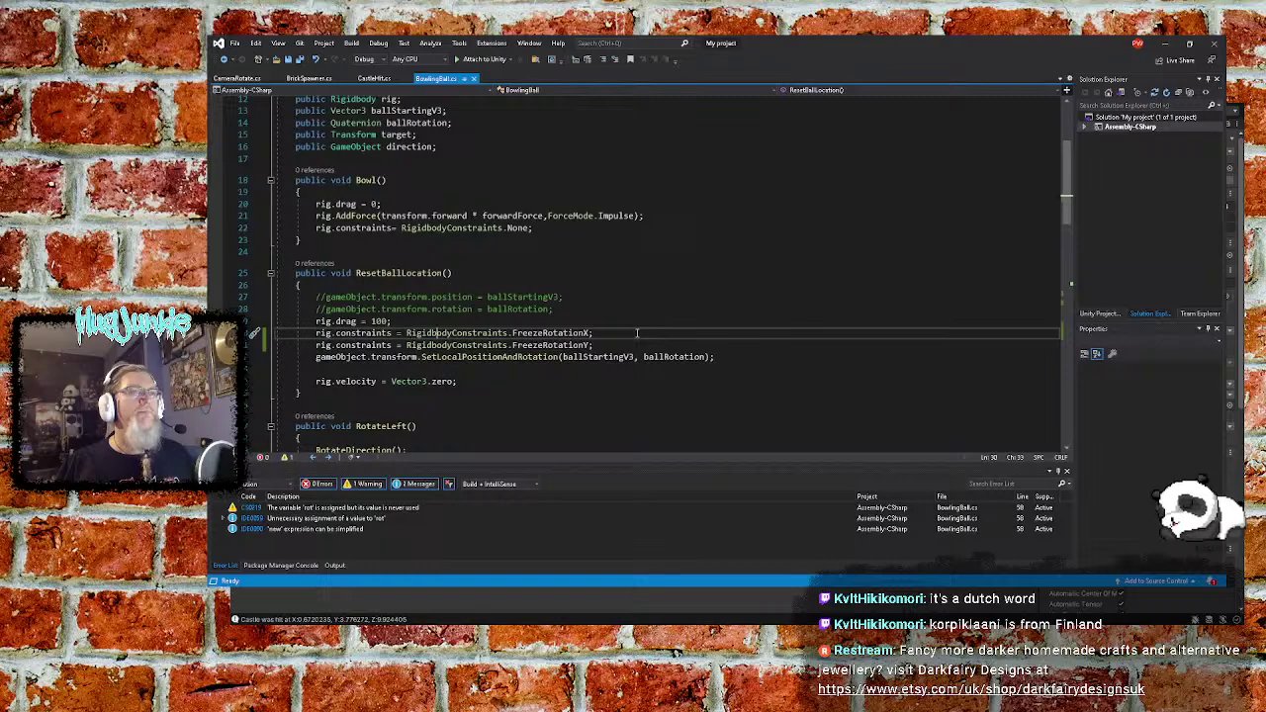
{"action": "key", "text": "Down"}
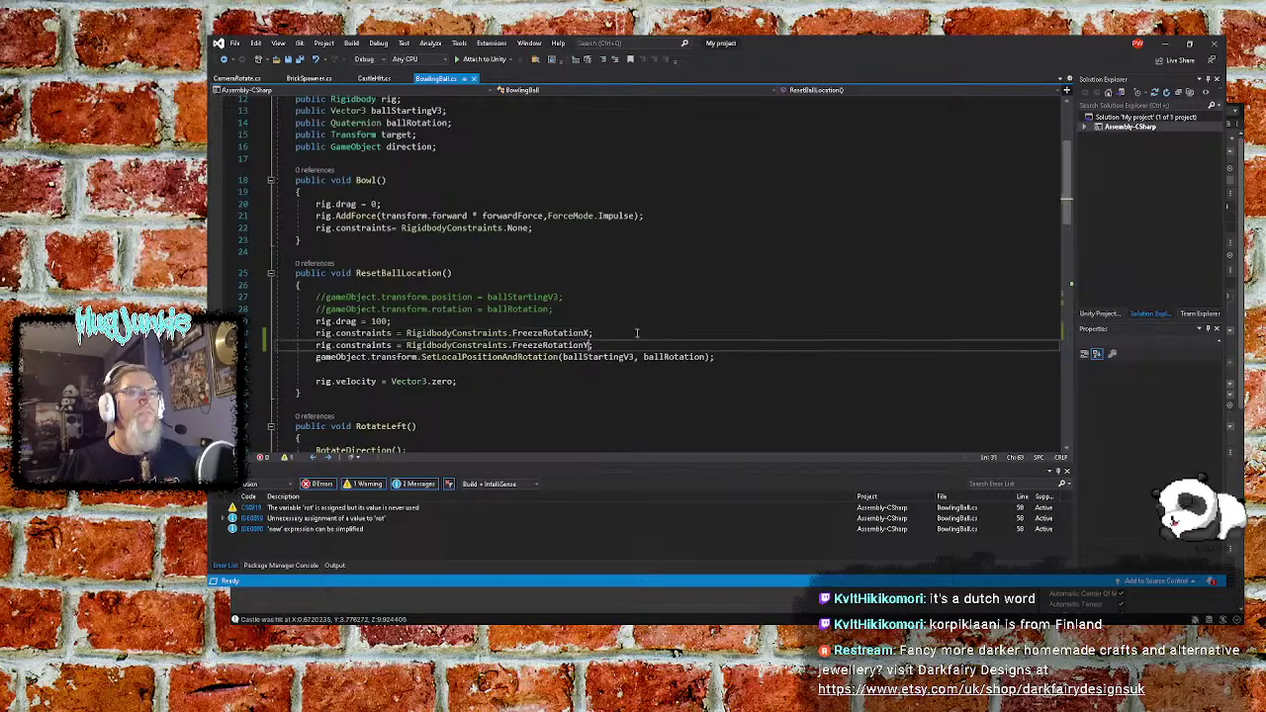
{"action": "key", "text": "Left"}
{"action": "key", "text": "ctrl+shift+Left"}
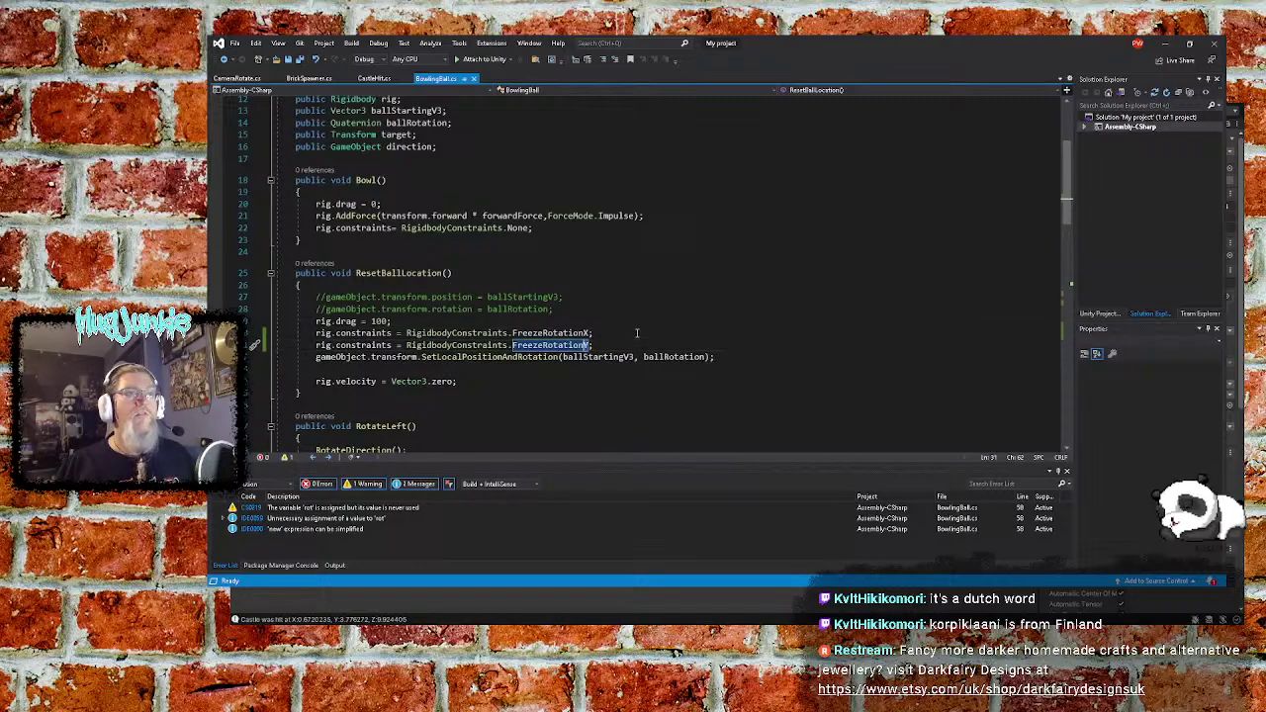
{"action": "key", "text": "shift+Left"}
{"action": "key", "text": "shift+Left"}
{"action": "key", "text": "shift+Left"}
{"action": "key", "text": "shift+Left"}
{"action": "key", "text": "shift+Left"}
{"action": "key", "text": "shift+Left"}
{"action": "key", "text": "shift+Left"}
{"action": "key", "text": "shift+Left"}
{"action": "key", "text": "shift+Left"}
{"action": "key", "text": "shift+Left"}
{"action": "key", "text": "shift+Left"}
{"action": "key", "text": "shift+Left"}
{"action": "key", "text": "shift+Left"}
{"action": "key", "text": "shift+Left"}
{"action": "key", "text": "shift+Left"}
{"action": "key", "text": "shift+Left"}
{"action": "key", "text": "shift+Left"}
{"action": "key", "text": "shift+Left"}
{"action": "key", "text": "shift+Left"}
{"action": "key", "text": "shift+Left"}
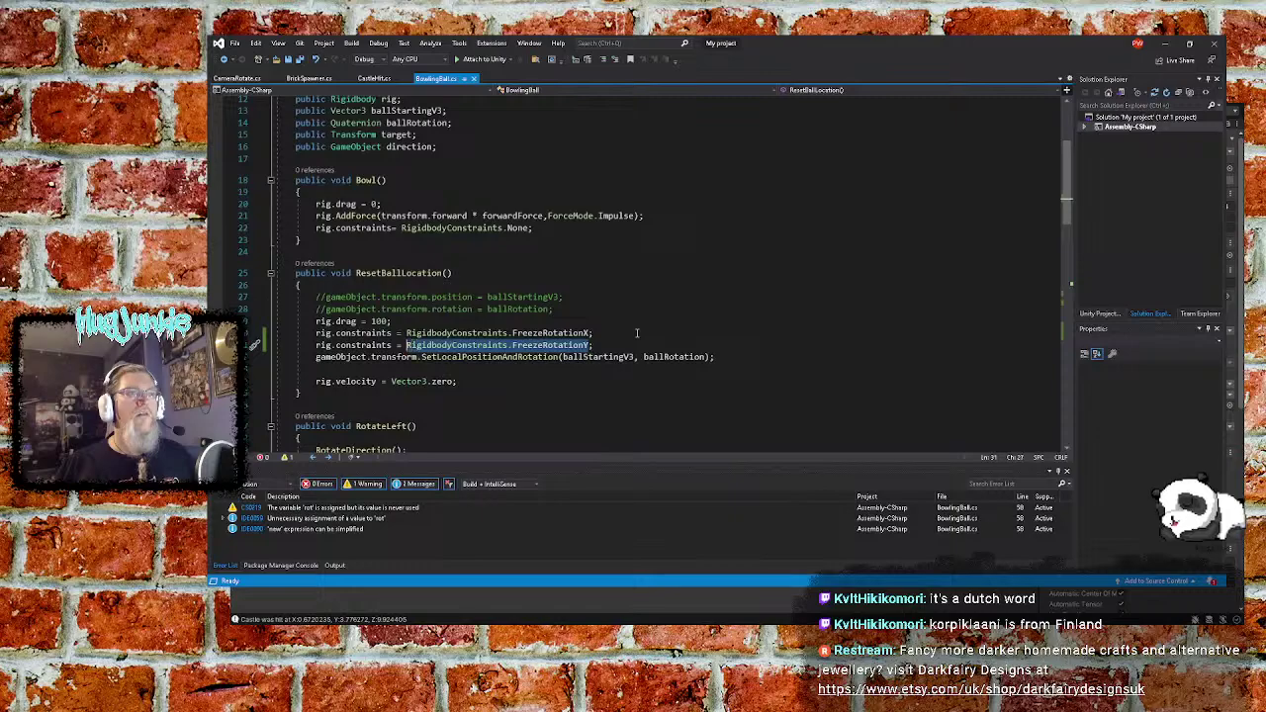
{"action": "key", "text": "Up"}
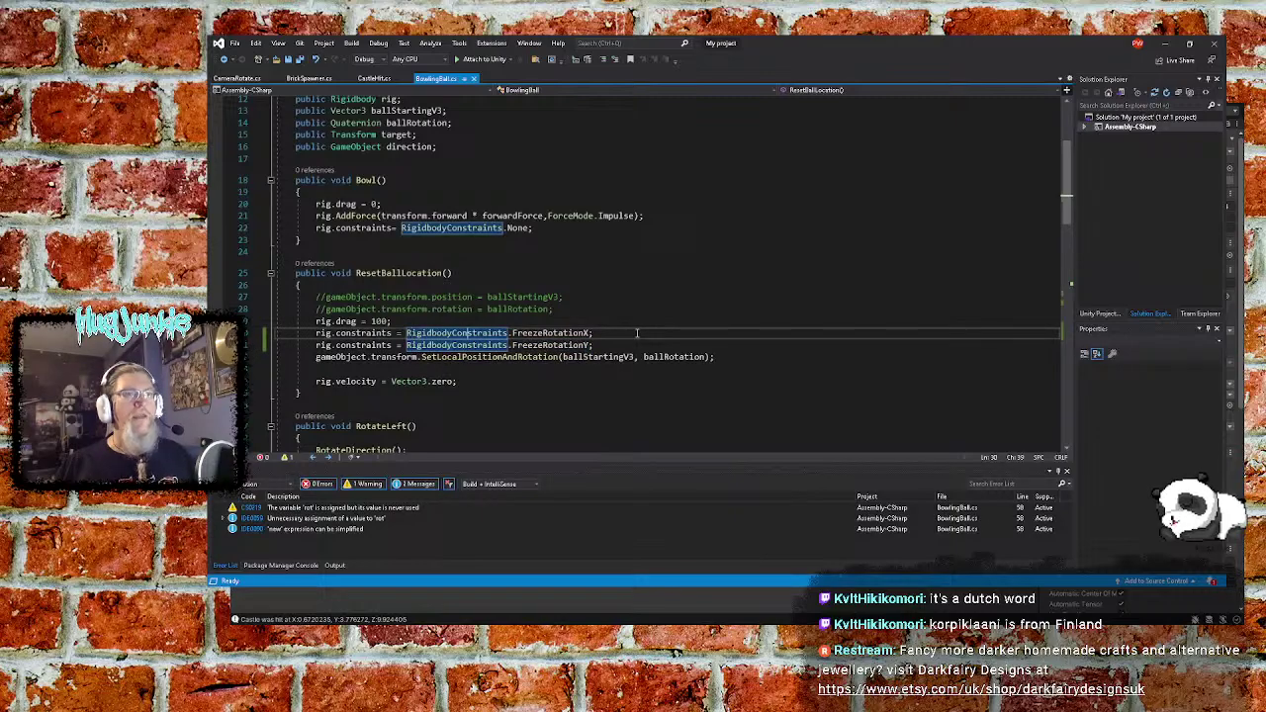
{"action": "key", "text": "End"}
{"action": "key", "text": "Down"}
{"action": "key", "text": "Home"}
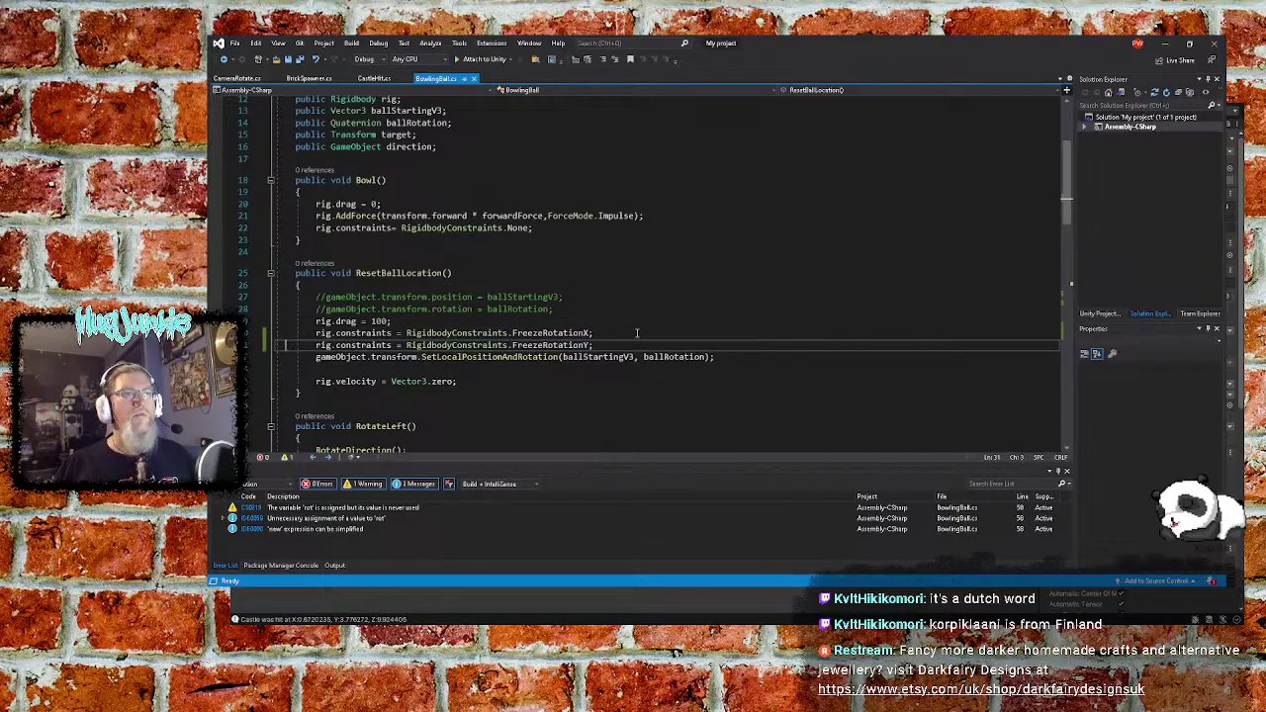
{"action": "key", "text": "Up"}
{"action": "key", "text": "End"}
{"action": "key", "text": "Left"}
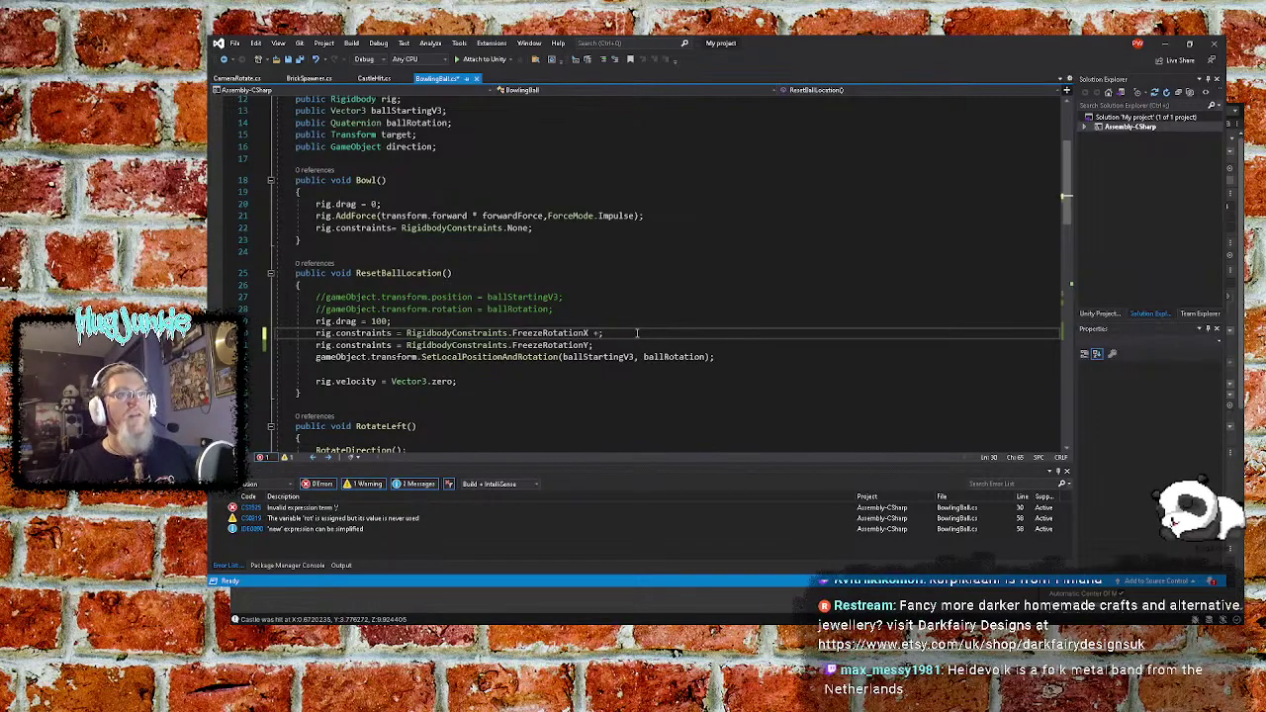
{"action": "type", "text": "RigidbodyConstraints.FreezeRotationY"}
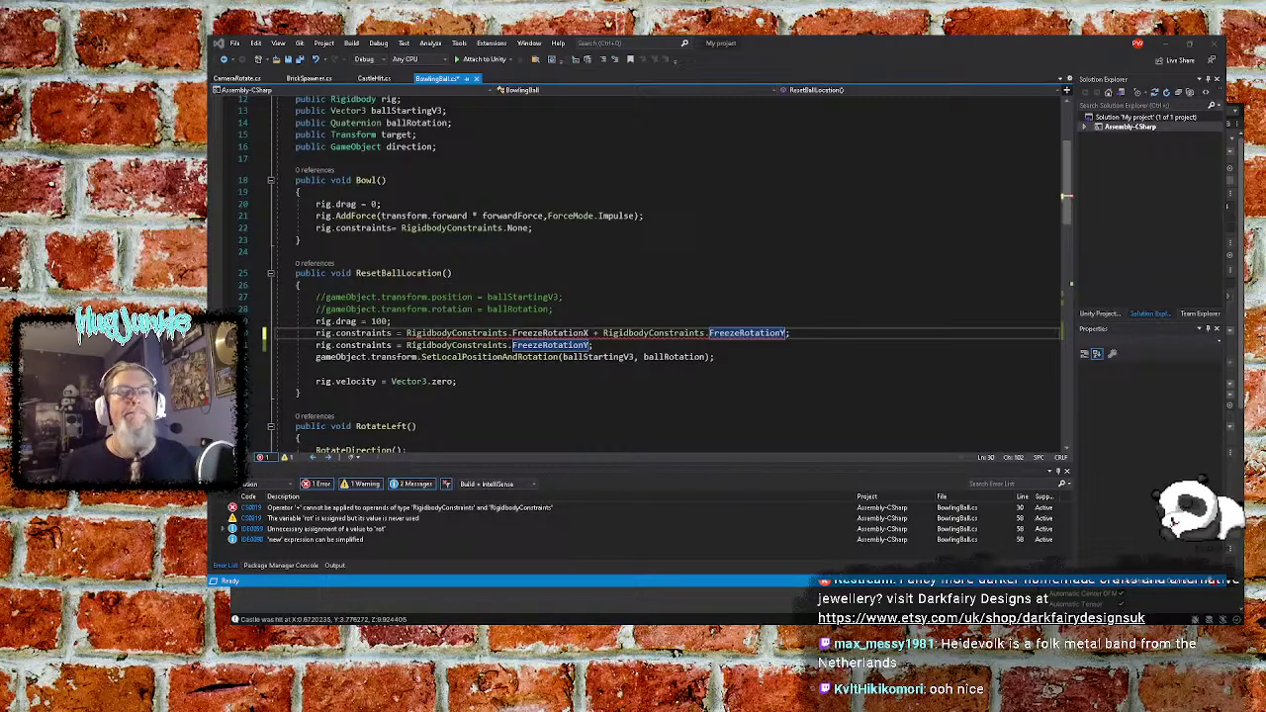
{"action": "key", "text": "Down"}
{"action": "key", "text": "Down"}
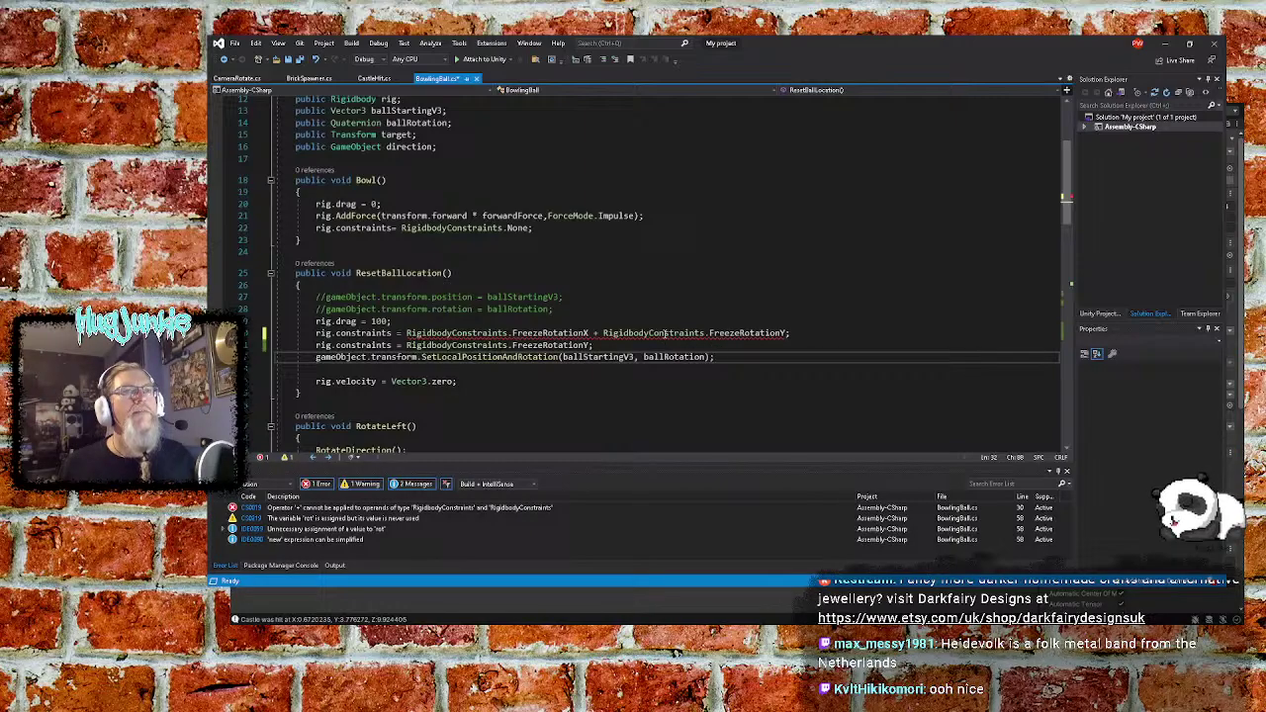
Remove the appended "+ RigidbodyConstraints.FreezeRotationY" so the first constraints assignment holds only FreezeRotationX
{"action": "left_click", "coordinate": [653, 335]}
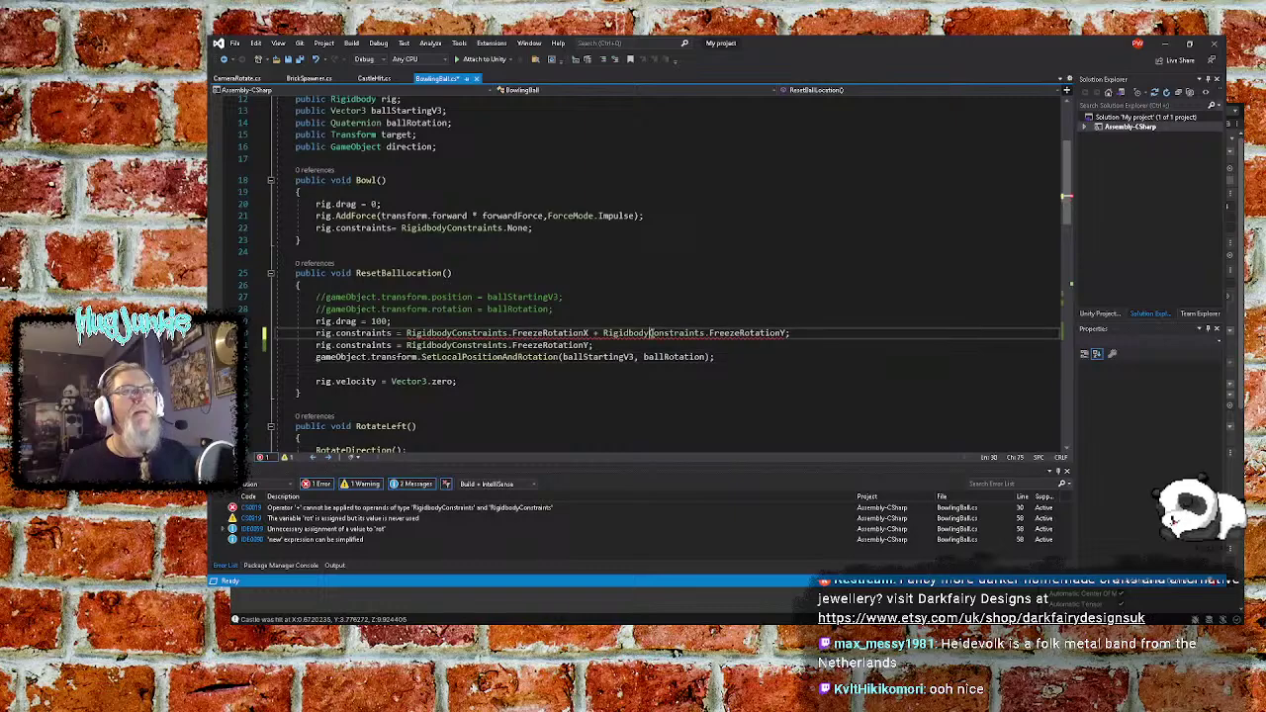
{"action": "left_click", "coordinate": [786, 333]}
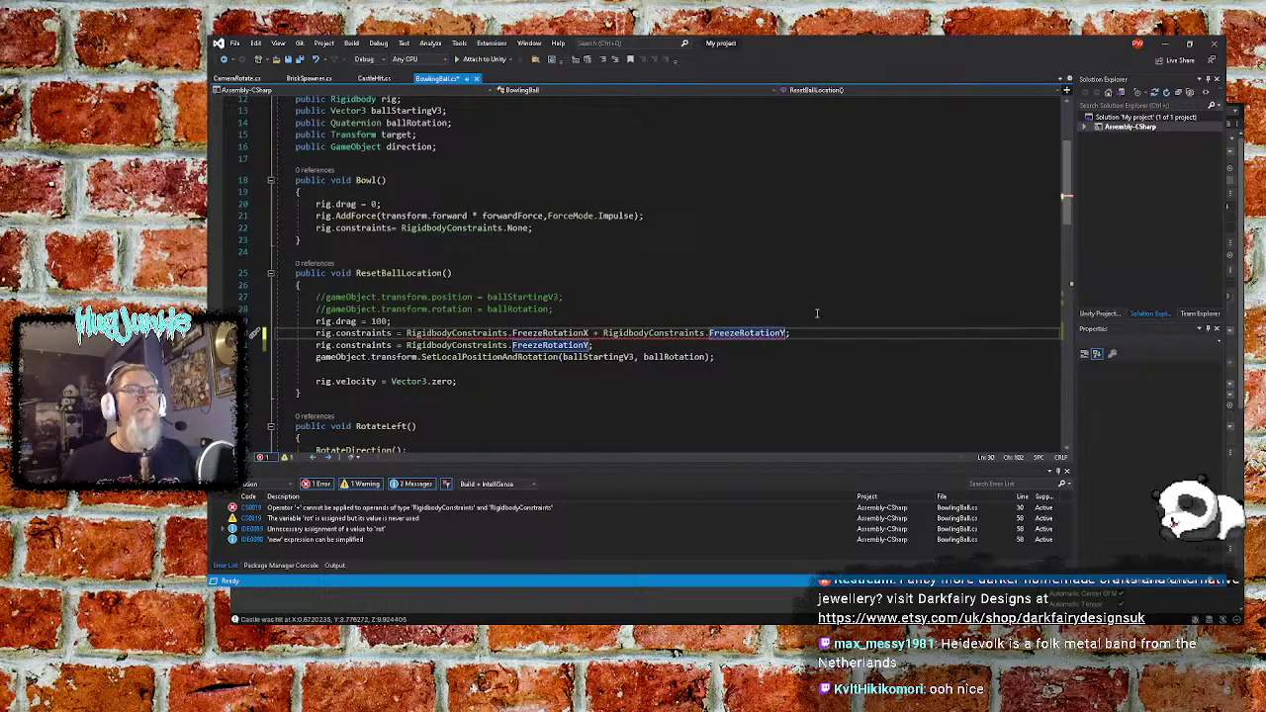
{"action": "key", "text": "BackSpace"}
{"action": "key", "text": "BackSpace"}
{"action": "key", "text": "BackSpace"}
{"action": "key", "text": "BackSpace"}
{"action": "key", "text": "BackSpace"}
{"action": "key", "text": "BackSpace"}
{"action": "key", "text": "BackSpace"}
{"action": "key", "text": "BackSpace"}
{"action": "key", "text": "BackSpace"}
{"action": "key", "text": "BackSpace"}
{"action": "key", "text": "BackSpace"}
{"action": "key", "text": "BackSpace"}
{"action": "key", "text": "BackSpace"}
{"action": "key", "text": "BackSpace"}
{"action": "key", "text": "BackSpace"}
{"action": "key", "text": "BackSpace"}
{"action": "key", "text": "BackSpace"}
{"action": "key", "text": "BackSpace"}
{"action": "key", "text": "BackSpace"}
{"action": "key", "text": "BackSpace"}
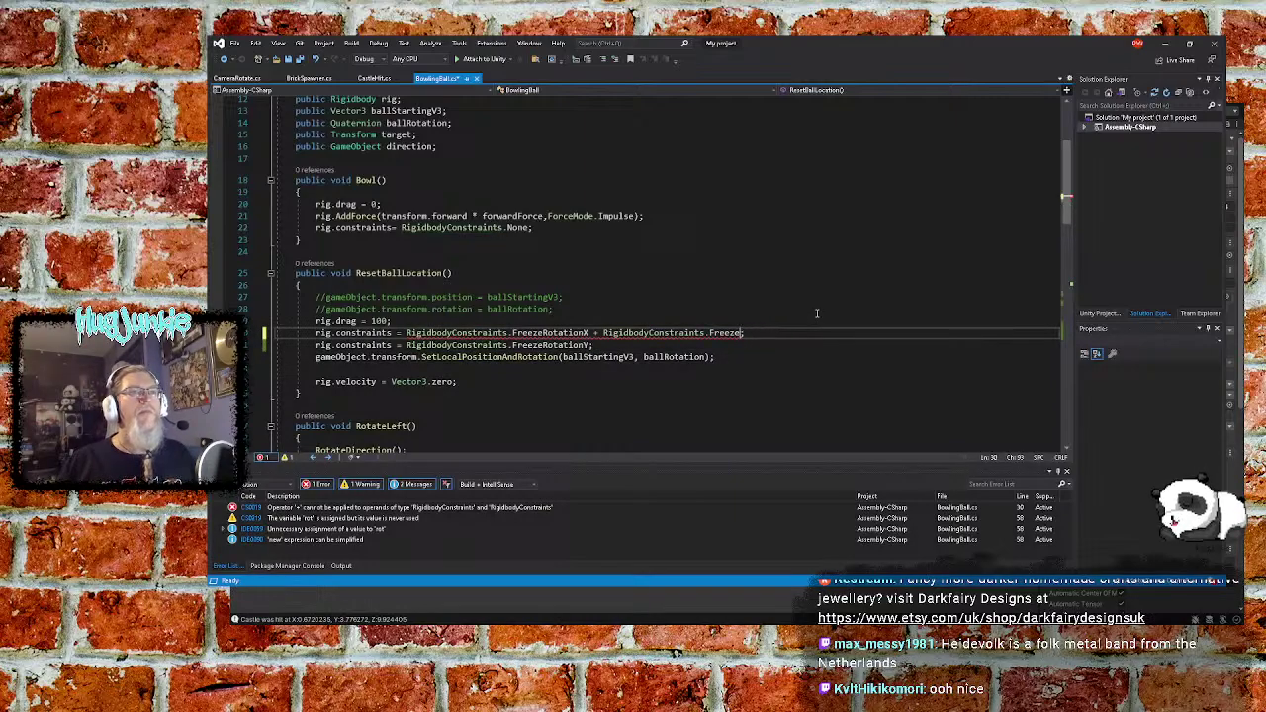
{"action": "key", "text": "BackSpace"}
{"action": "key", "text": "BackSpace"}
{"action": "key", "text": "BackSpace"}
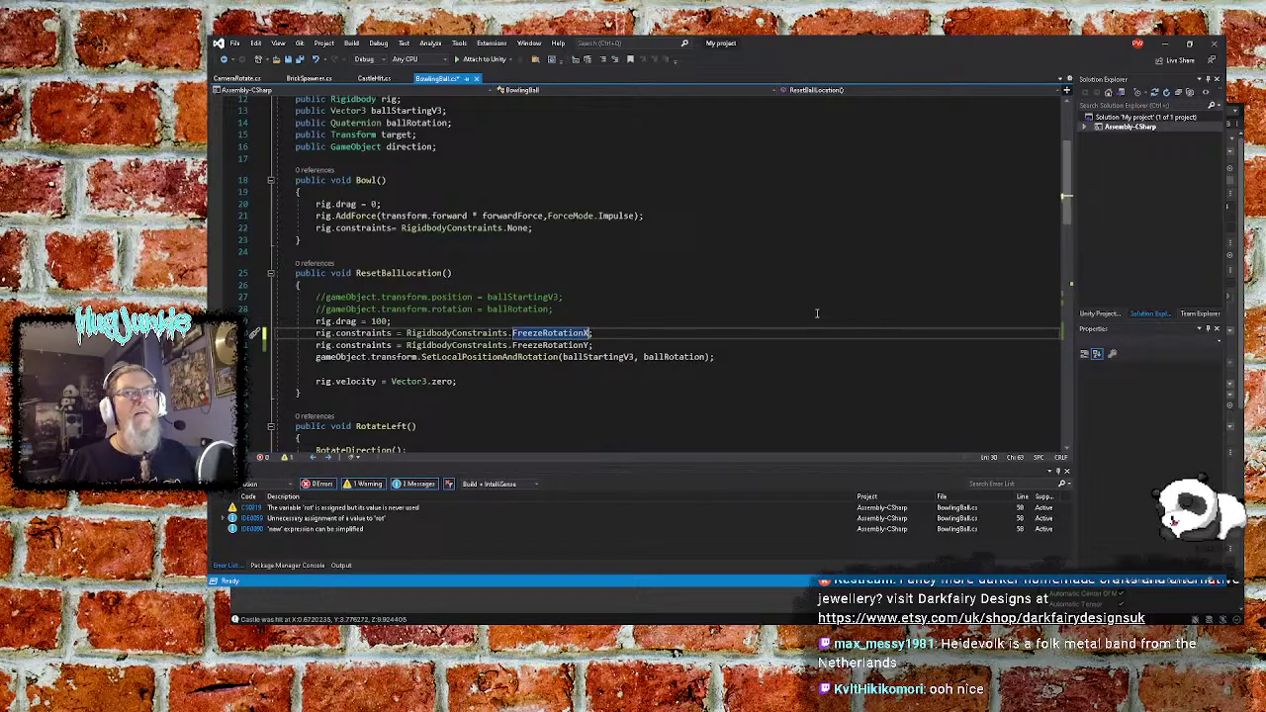
Examine the RotateDirection method in BowlingBall.cs, including its y variable, Quaternion declaration and eulerAngles assignment
{"action": "key", "text": "Down"}
{"action": "key", "text": "Left"}
{"action": "key", "text": "Left"}
{"action": "key", "text": "Left"}
{"action": "key", "text": "Left"}
{"action": "key", "text": "Left"}
{"action": "key", "text": "Left"}
{"action": "key", "text": "Left"}
{"action": "key", "text": "Left"}
{"action": "key", "text": "Left"}
{"action": "key", "text": "Left"}
{"action": "key", "text": "Left"}
{"action": "key", "text": "Left"}
{"action": "key", "text": "Left"}
{"action": "key", "text": "Left"}
{"action": "key", "text": "Left"}
{"action": "key", "text": "Left"}
{"action": "key", "text": "Left"}
{"action": "key", "text": "Left"}
{"action": "key", "text": "Left"}
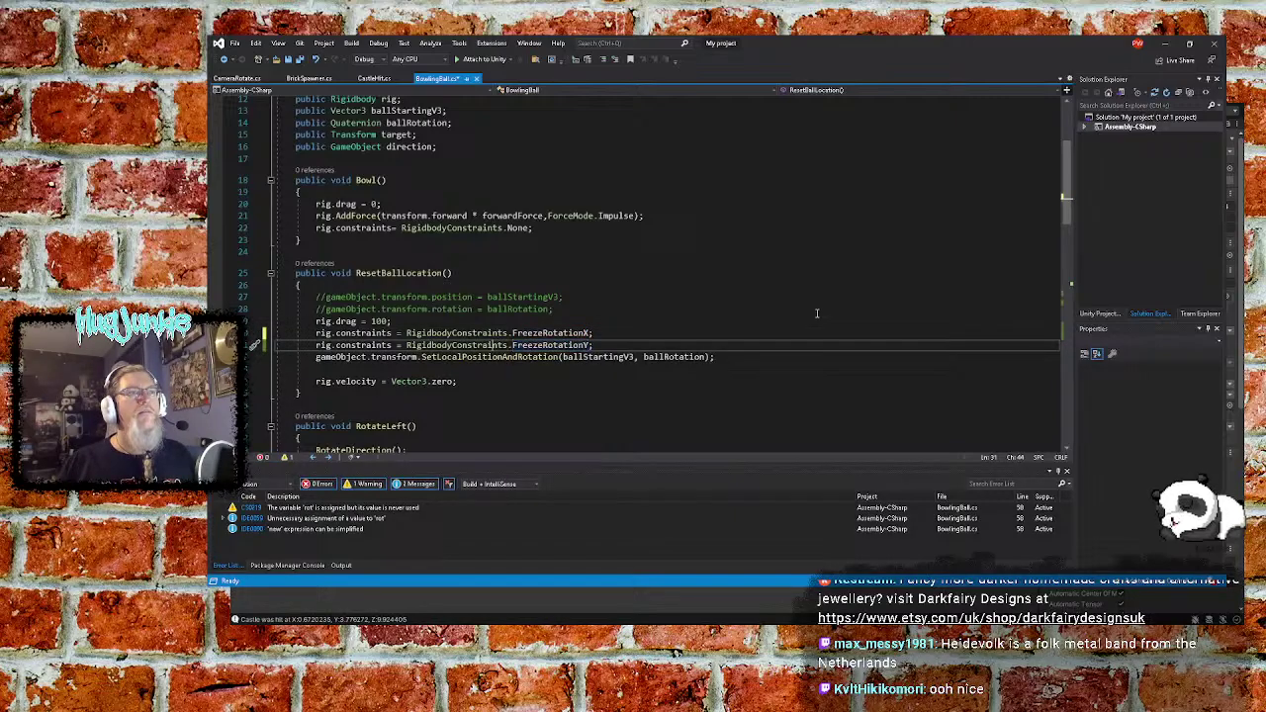
{"action": "key", "text": "Down"}
{"action": "key", "text": "Down"}
{"action": "key", "text": "Down"}
{"action": "key", "text": "Down"}
{"action": "key", "text": "Down"}
{"action": "key", "text": "Down"}
{"action": "key", "text": "Down"}
{"action": "key", "text": "Down"}
{"action": "key", "text": "Down"}
{"action": "key", "text": "Down"}
{"action": "key", "text": "Down"}
{"action": "key", "text": "Down"}
{"action": "key", "text": "Down"}
{"action": "key", "text": "Down"}
{"action": "key", "text": "Down"}
{"action": "key", "text": "Down"}
{"action": "key", "text": "Down"}
{"action": "key", "text": "Down"}
{"action": "key", "text": "Down"}
{"action": "key", "text": "Down"}
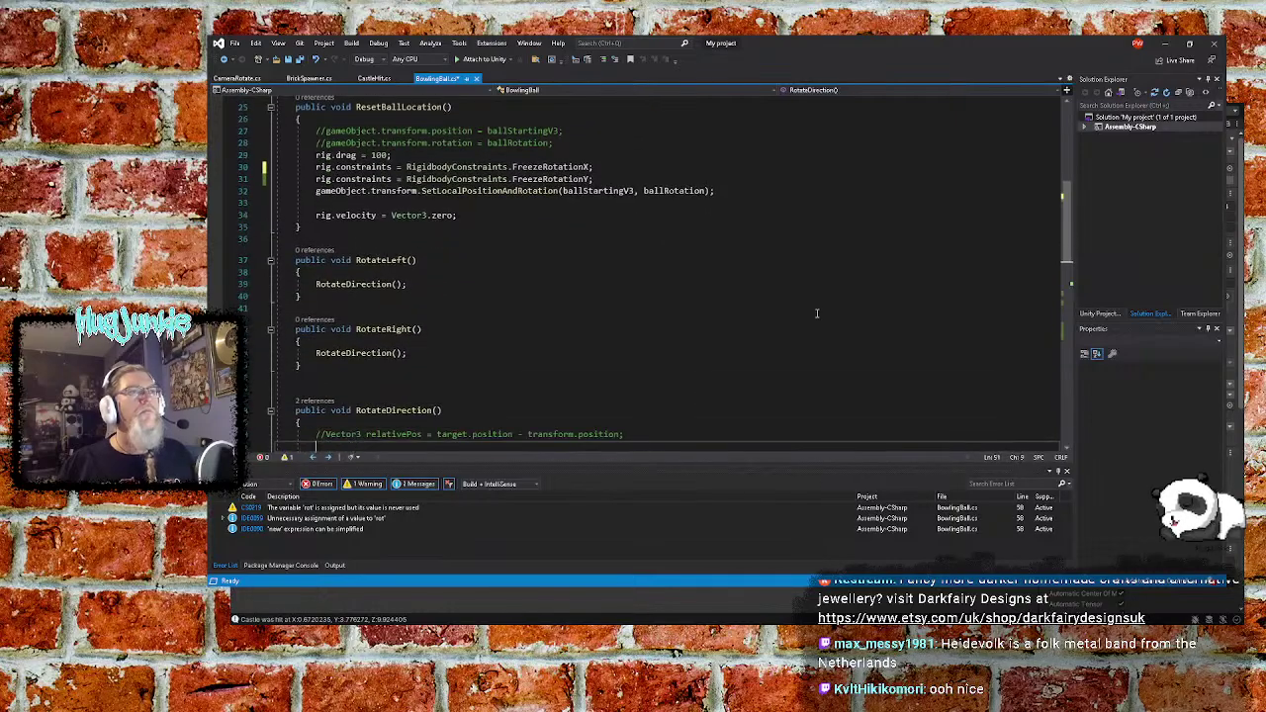
{"action": "key", "text": "Down"}
{"action": "key", "text": "Down"}
{"action": "key", "text": "Down"}
{"action": "key", "text": "Down"}
{"action": "key", "text": "Down"}
{"action": "key", "text": "Down"}
{"action": "key", "text": "Down"}
{"action": "key", "text": "Down"}
{"action": "key", "text": "Down"}
{"action": "key", "text": "Down"}
{"action": "key", "text": "Down"}
{"action": "key", "text": "Down"}
{"action": "key", "text": "Down"}
{"action": "key", "text": "Down"}
{"action": "key", "text": "Down"}
{"action": "key", "text": "Down"}
{"action": "key", "text": "Down"}
{"action": "key", "text": "Down"}
{"action": "key", "text": "Down"}
{"action": "key", "text": "Down"}
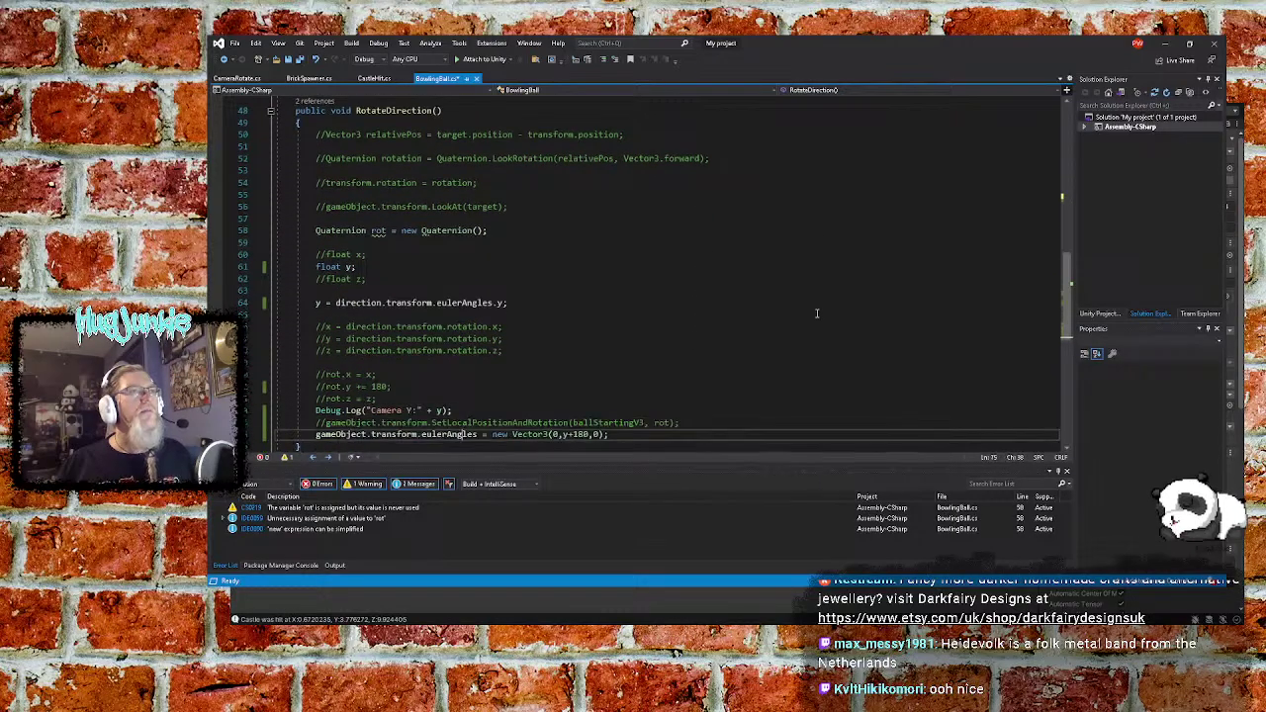
{"action": "key", "text": "Up"}
{"action": "key", "text": "Up"}
{"action": "key", "text": "Up"}
{"action": "key", "text": "Up"}
{"action": "key", "text": "Up"}
{"action": "key", "text": "Up"}
{"action": "key", "text": "Up"}
{"action": "key", "text": "Up"}
{"action": "key", "text": "Up"}
{"action": "key", "text": "Up"}
{"action": "key", "text": "Up"}
{"action": "key", "text": "Up"}
{"action": "key", "text": "Up"}
{"action": "key", "text": "Up"}
{"action": "key", "text": "Up"}
{"action": "key", "text": "Up"}
{"action": "key", "text": "Up"}
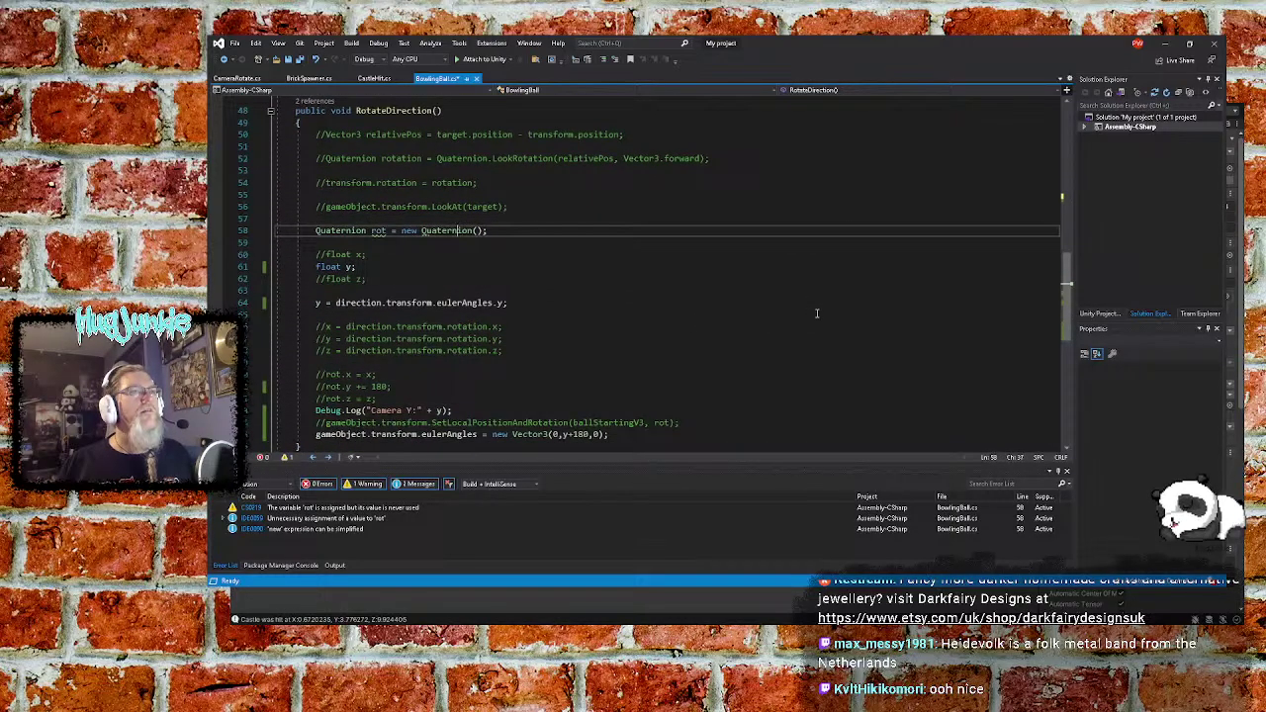
{"action": "key", "text": "Down"}
{"action": "key", "text": "Down"}
{"action": "key", "text": "Down"}
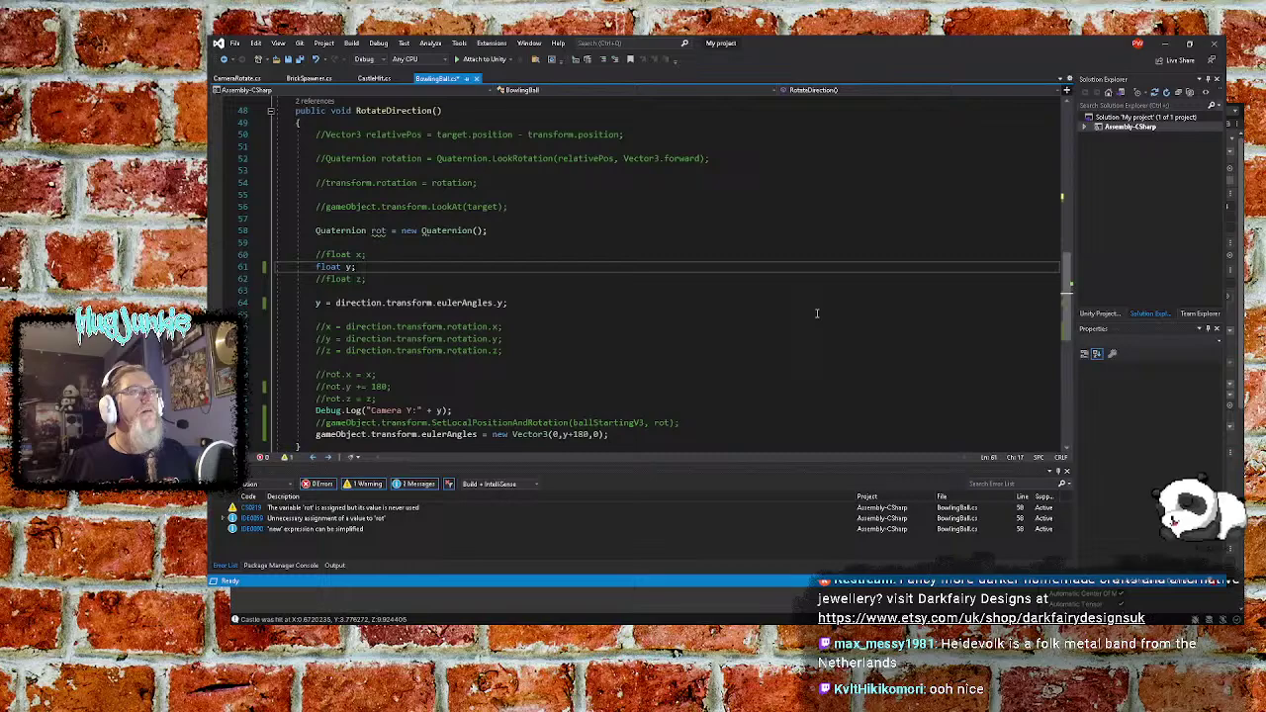
Select the commented-out float z declaration below the y variable in the RotateDirection method
{"action": "key", "text": "Up"}
{"action": "key", "text": "Up"}
{"action": "key", "text": "Up"}
{"action": "key", "text": "Down"}
{"action": "key", "text": "Down"}
{"action": "key", "text": "Down"}
{"action": "key", "text": "Down"}
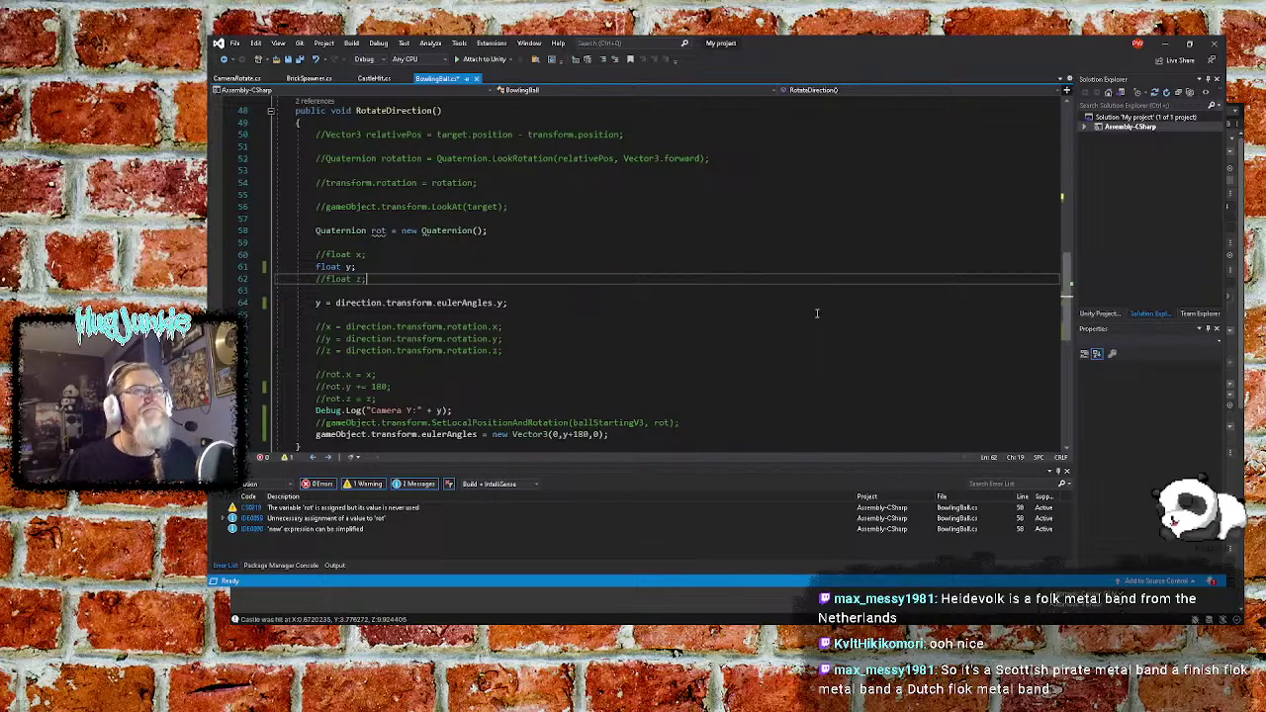
{"action": "key", "text": "Down"}
{"action": "key", "text": "Up"}
{"action": "key", "text": "End"}
{"action": "key", "text": "shift+Left"}
{"action": "key", "text": "shift+Left"}
{"action": "key", "text": "shift+Left"}
{"action": "key", "text": "shift+Left"}
{"action": "key", "text": "shift+Left"}
{"action": "key", "text": "shift+Left"}
{"action": "key", "text": "shift+Left"}
{"action": "key", "text": "shift+Left"}
{"action": "key", "text": "shift+Left"}
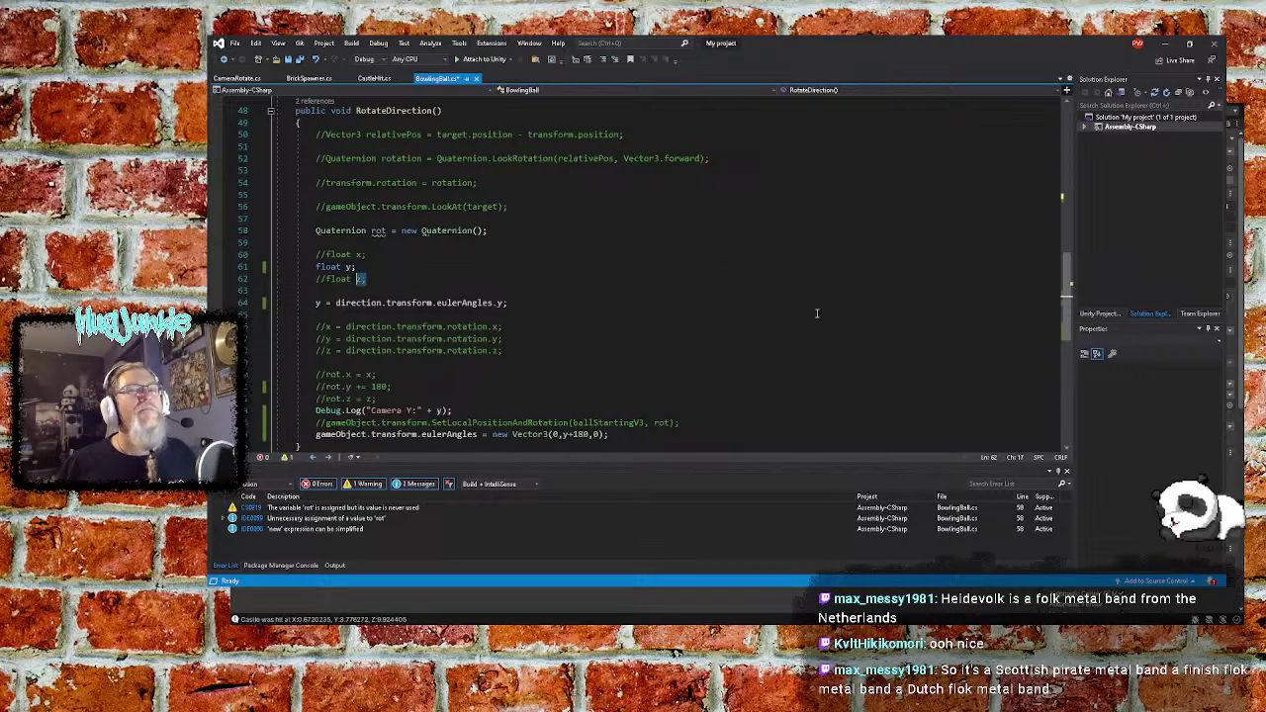
Delete the commented-out float z declaration, including its line, from the RotateDirection method
{"action": "key", "text": "shift+Left"}
{"action": "key", "text": "shift+Left"}
{"action": "key", "text": "shift+Left"}
{"action": "key", "text": "shift+Left"}
{"action": "key", "text": "shift+Left"}
{"action": "key", "text": "shift+Left"}
{"action": "key", "text": "shift+Left"}
{"action": "key", "text": "shift+Left"}
{"action": "key", "text": "shift+Left"}
{"action": "key", "text": "shift+Left"}
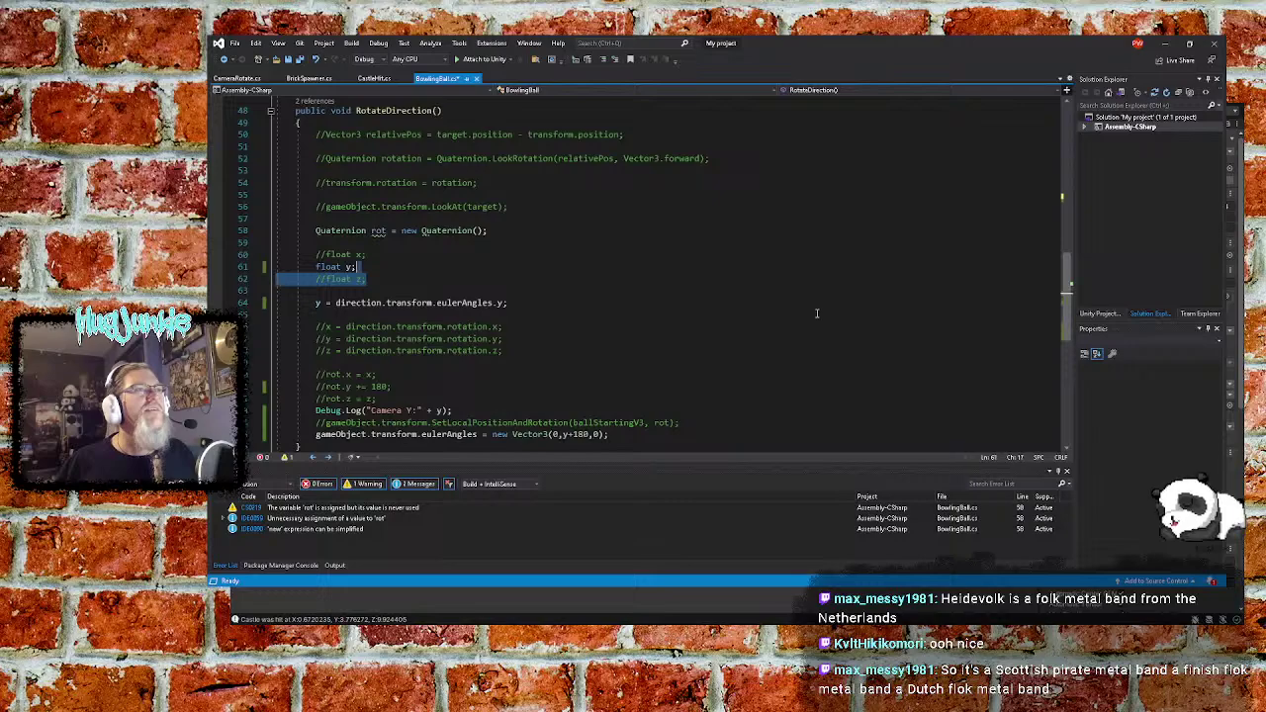
{"action": "key", "text": "Delete"}
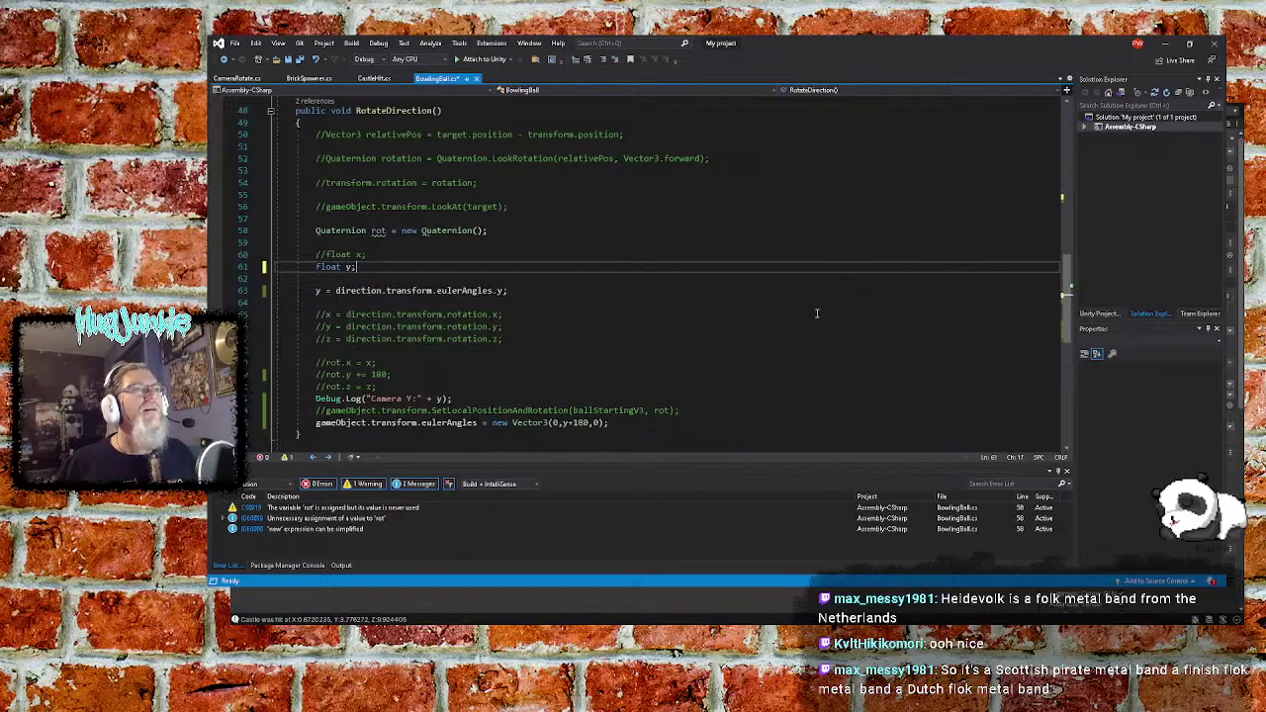
Delete the commented-out float x declaration above float y, along with its emptied line
{"action": "key", "text": "Up"}
{"action": "key", "text": "End"}
{"action": "key", "text": "shift+Home"}
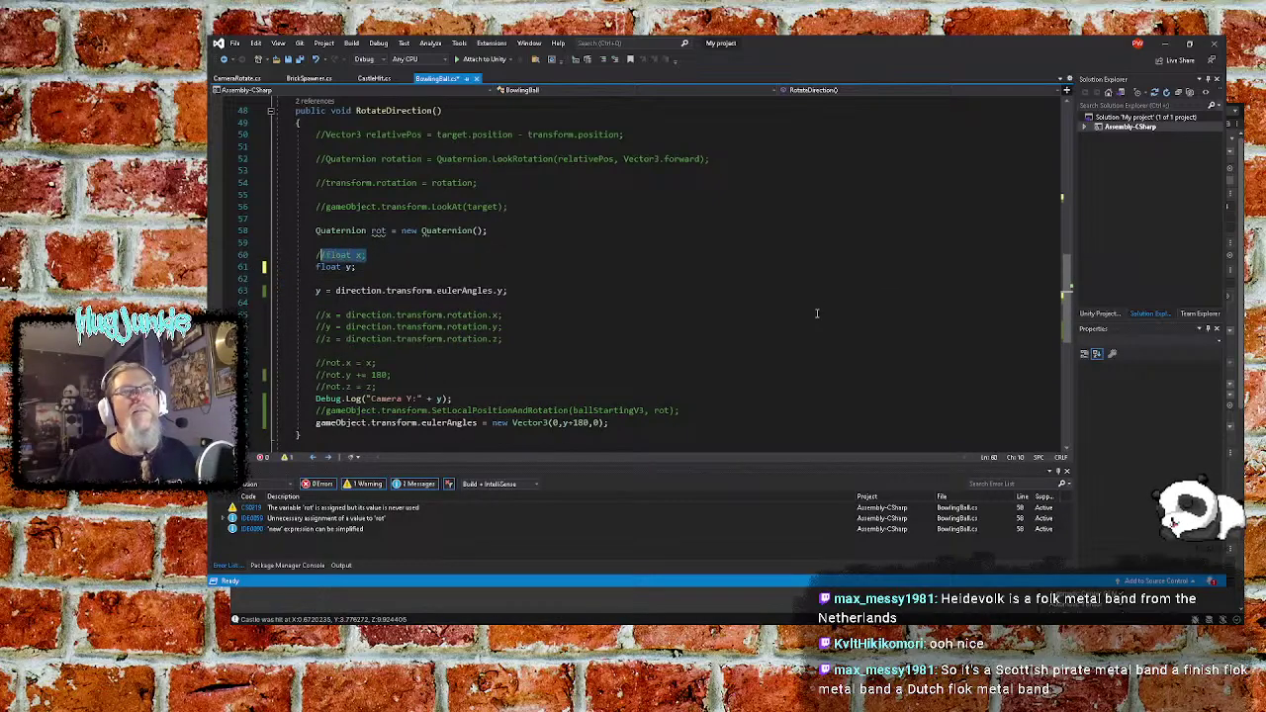
{"action": "key", "text": "shift+Left"}
{"action": "key", "text": "shift+Left"}
{"action": "key", "text": "shift+Left"}
{"action": "key", "text": "shift+Left"}
{"action": "key", "text": "shift+Left"}
{"action": "key", "text": "shift+Left"}
{"action": "key", "text": "shift+Left"}
{"action": "key", "text": "shift+Left"}
{"action": "key", "text": "Delete"}
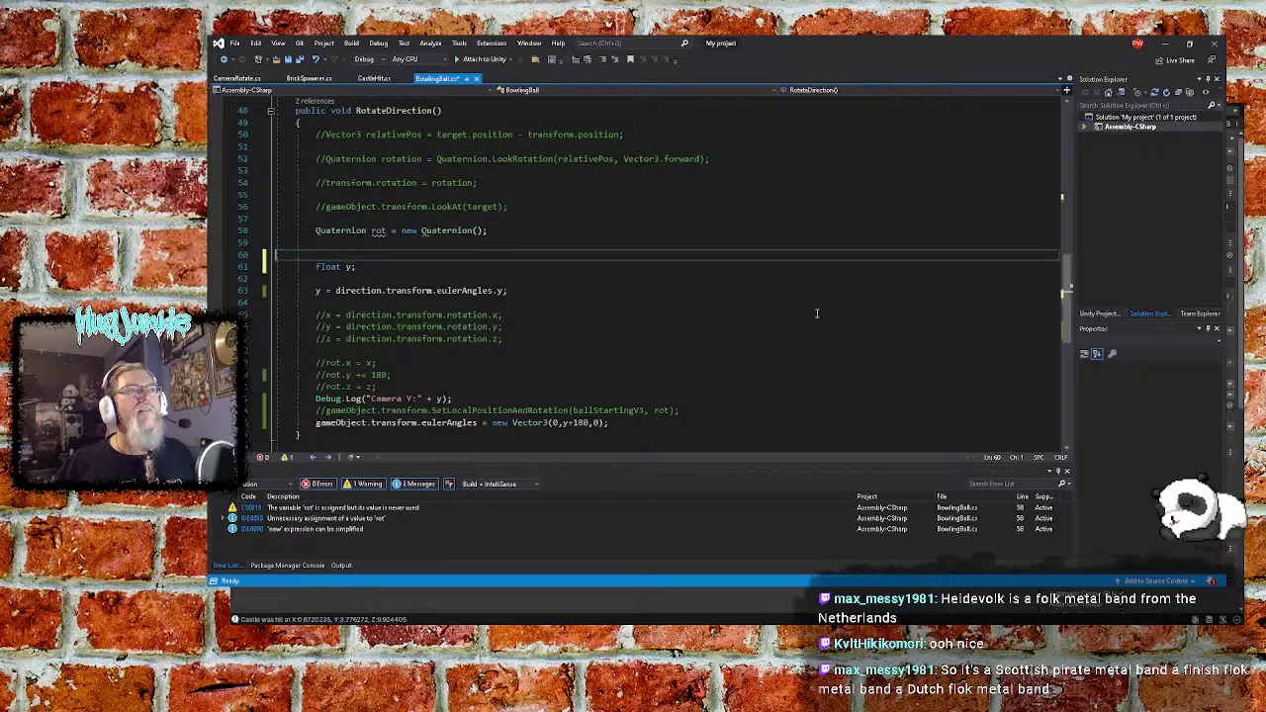
{"action": "key", "text": "BackSpace"}
Delete the commented-out rotation code and the Quaternion rot declaration above float y, leaving a blank line before float y
{"action": "key", "text": "Up"}
{"action": "key", "text": "Up"}
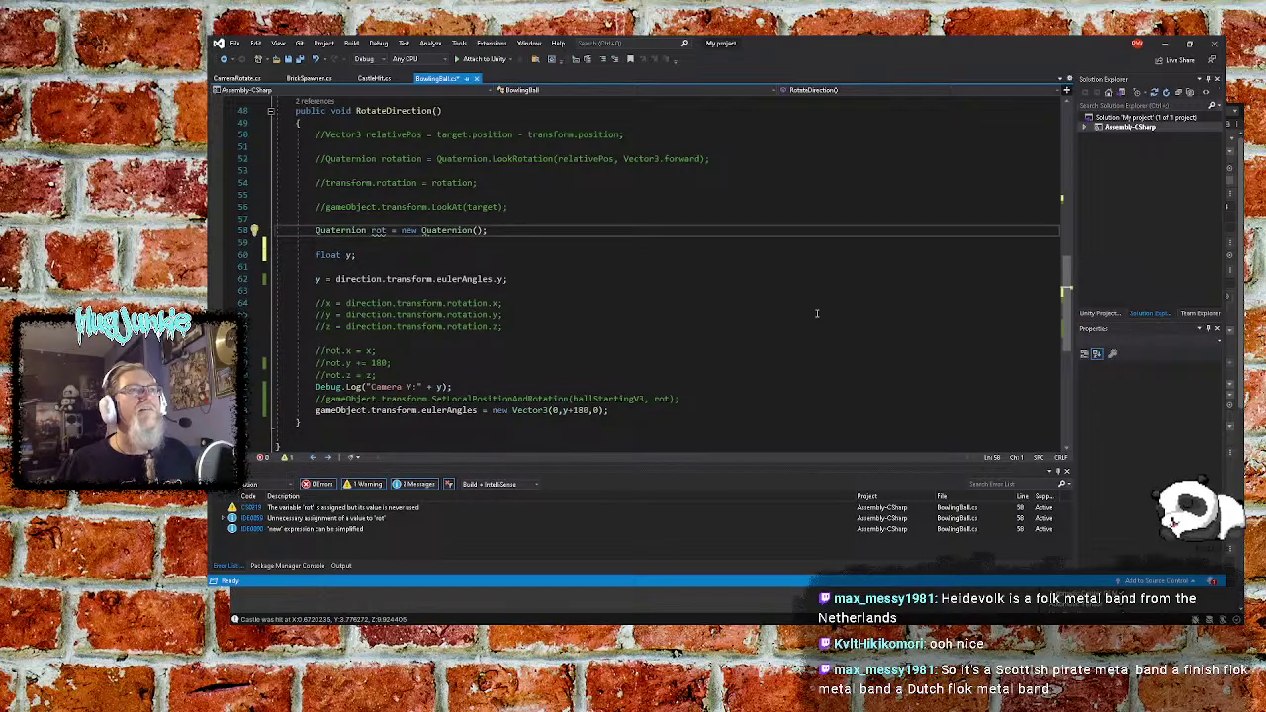
{"action": "key", "text": "Down"}
{"action": "key", "text": "Down"}
{"action": "key", "text": "Down"}
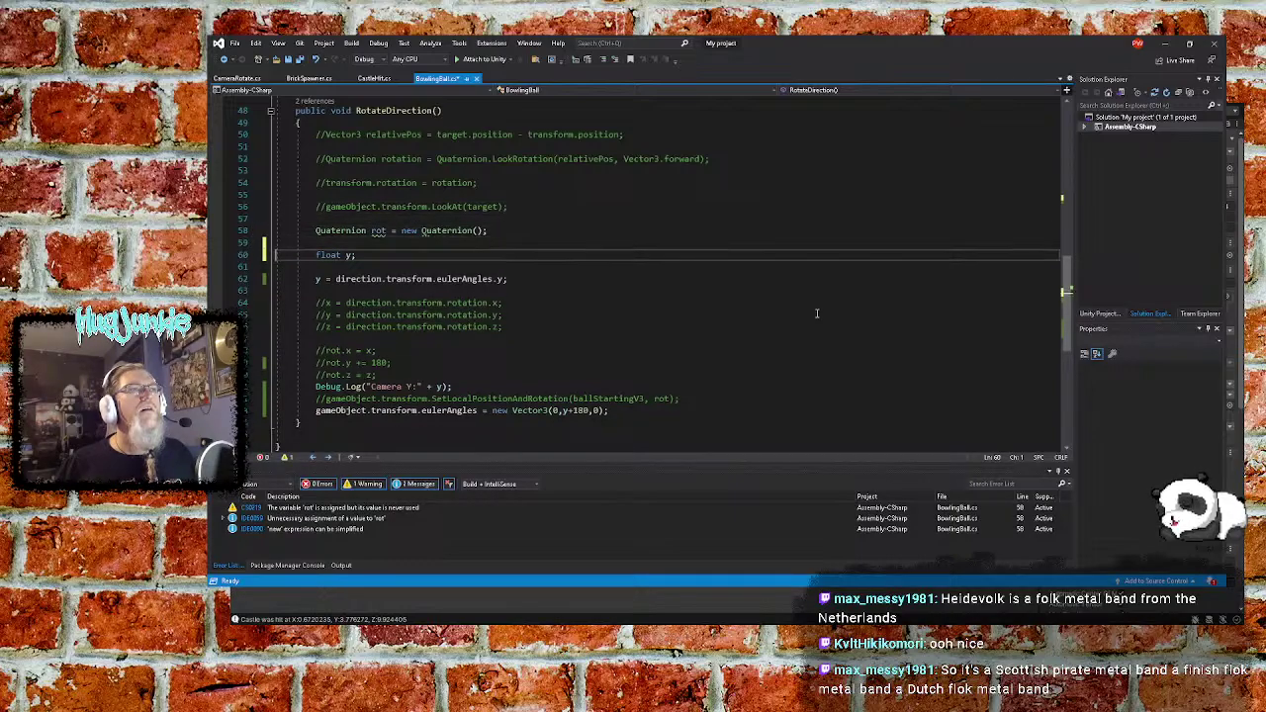
{"action": "key", "text": "Home"}
{"action": "key", "text": "shift+Up"}
{"action": "key", "text": "shift+Up"}
{"action": "key", "text": "shift+Up"}
{"action": "key", "text": "shift+Up"}
{"action": "key", "text": "shift+Up"}
{"action": "key", "text": "shift+Up"}
{"action": "key", "text": "shift+Up"}
{"action": "key", "text": "shift+Up"}
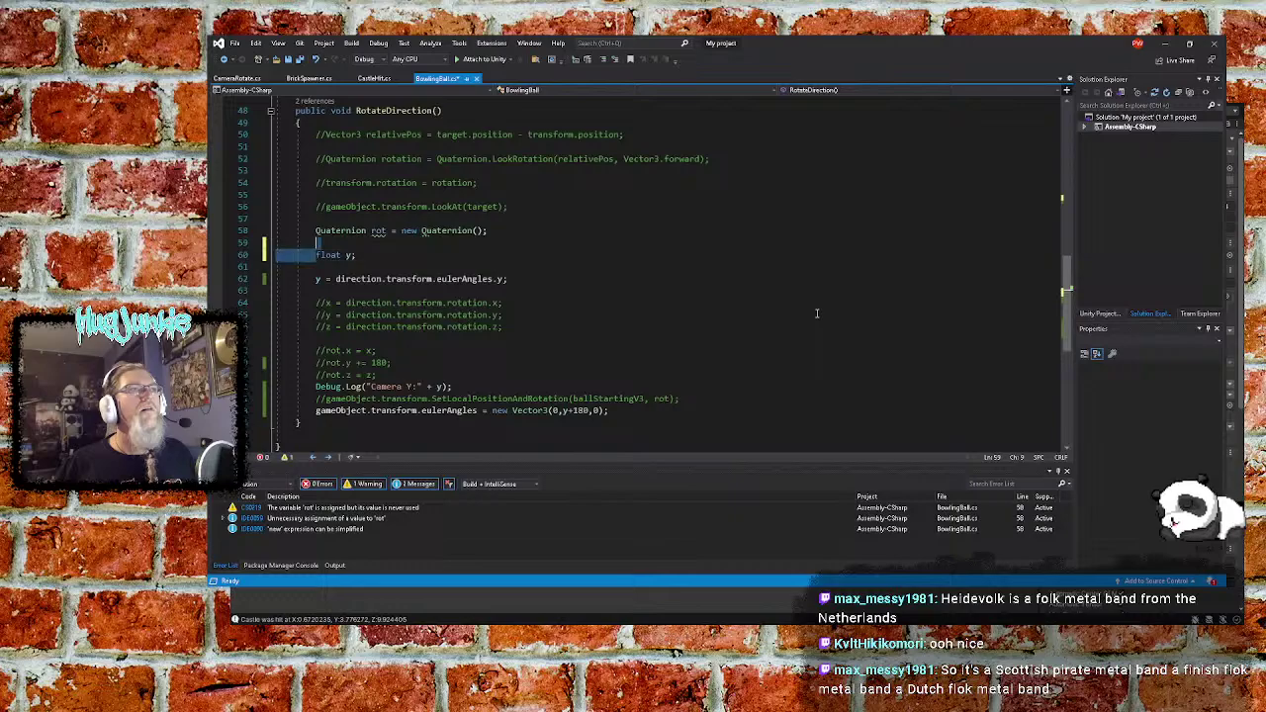
{"action": "key", "text": "shift+Up"}
{"action": "key", "text": "shift+Up"}
{"action": "key", "text": "shift+Left"}
{"action": "key", "text": "shift+Left"}
{"action": "key", "text": "shift+Left"}
{"action": "key", "text": "shift+Left"}
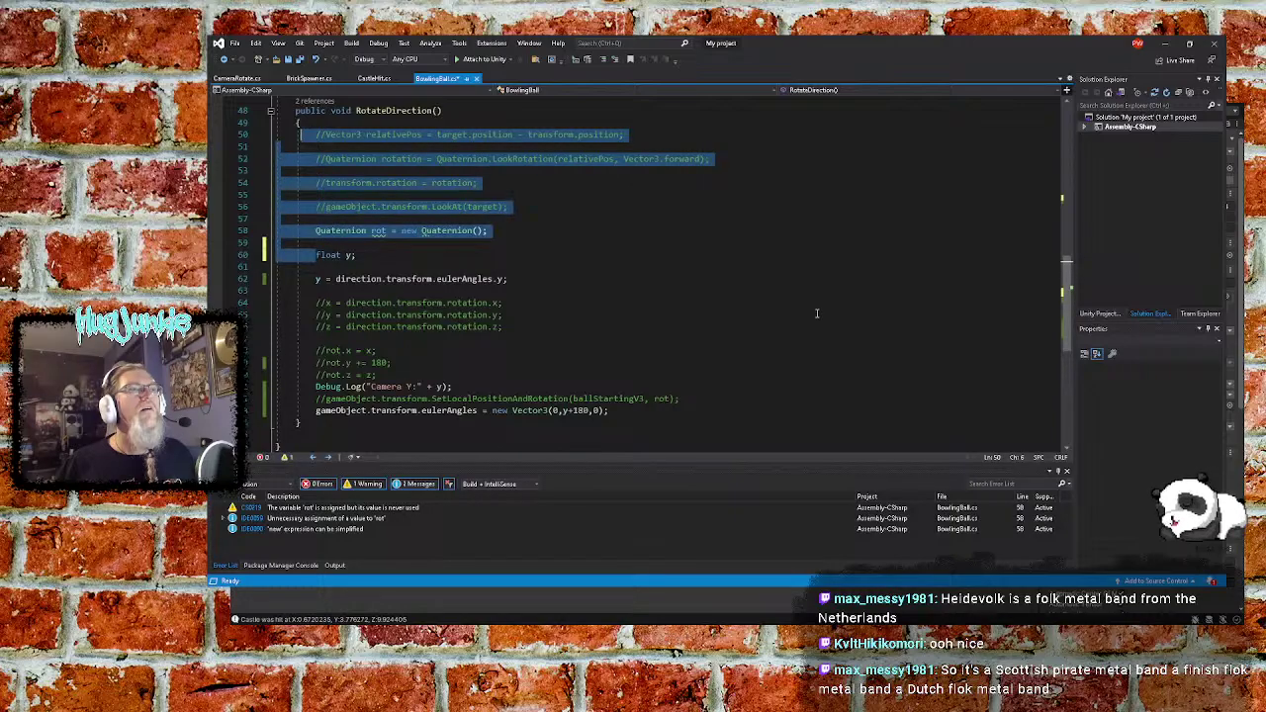
{"action": "key", "text": "Delete"}
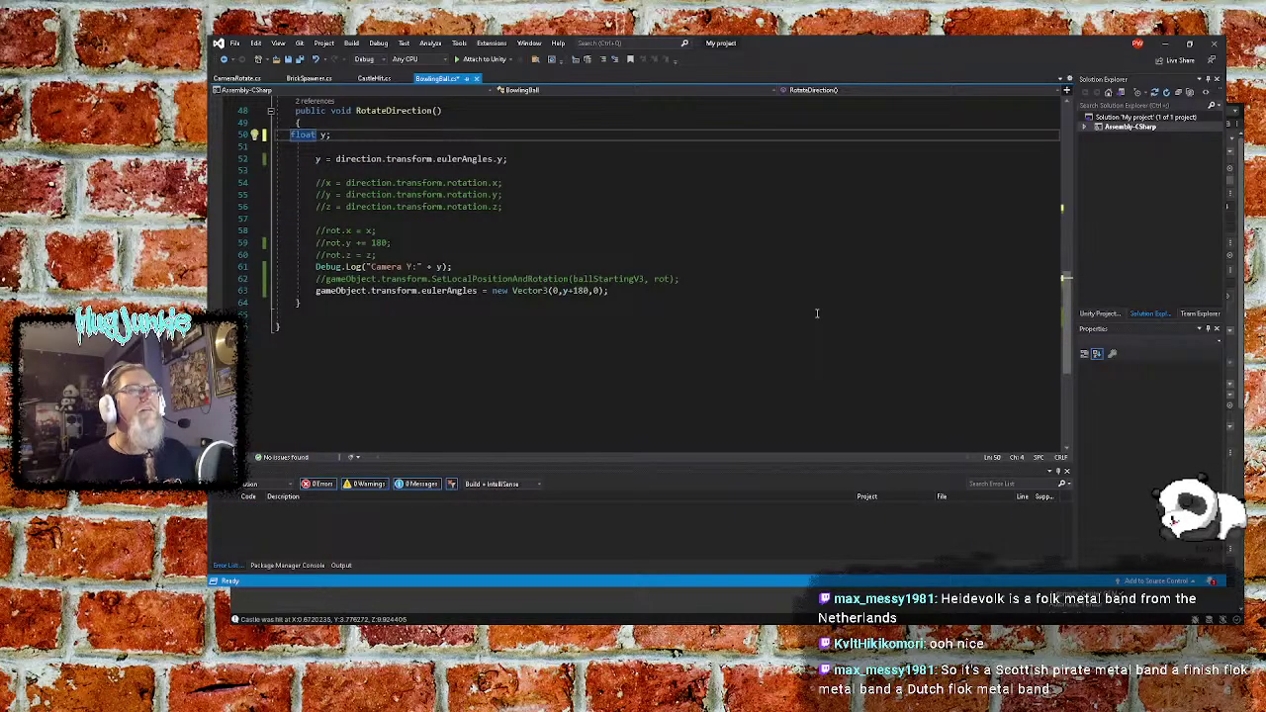
{"action": "key", "text": "Return"}
Delete the commented-out direction.transform.rotation assignments and the commented-out rot.x, rot.y and rot.z lines above Debug.Log
{"action": "key", "text": "Down"}
{"action": "key", "text": "Down"}
{"action": "key", "text": "Down"}
{"action": "key", "text": "Down"}
{"action": "key", "text": "Down"}
{"action": "key", "text": "Down"}
{"action": "key", "text": "Down"}
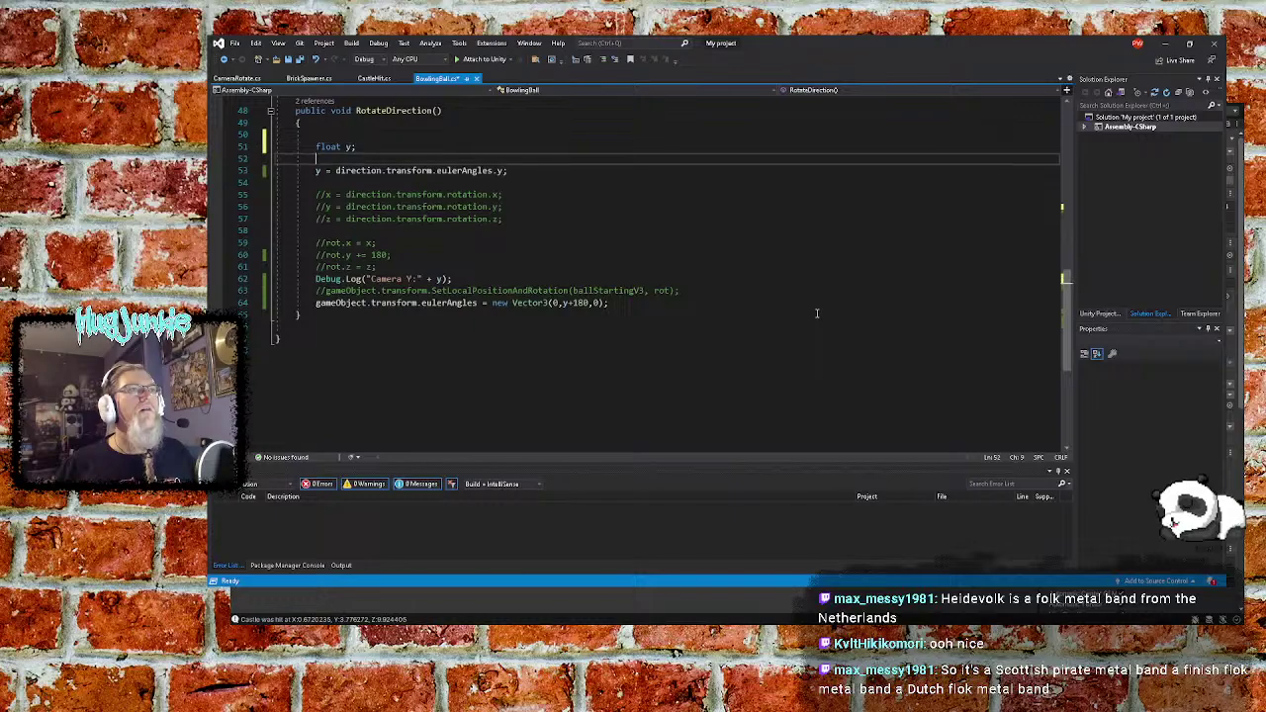
{"action": "key", "text": "Down"}
{"action": "key", "text": "Down"}
{"action": "key", "text": "Down"}
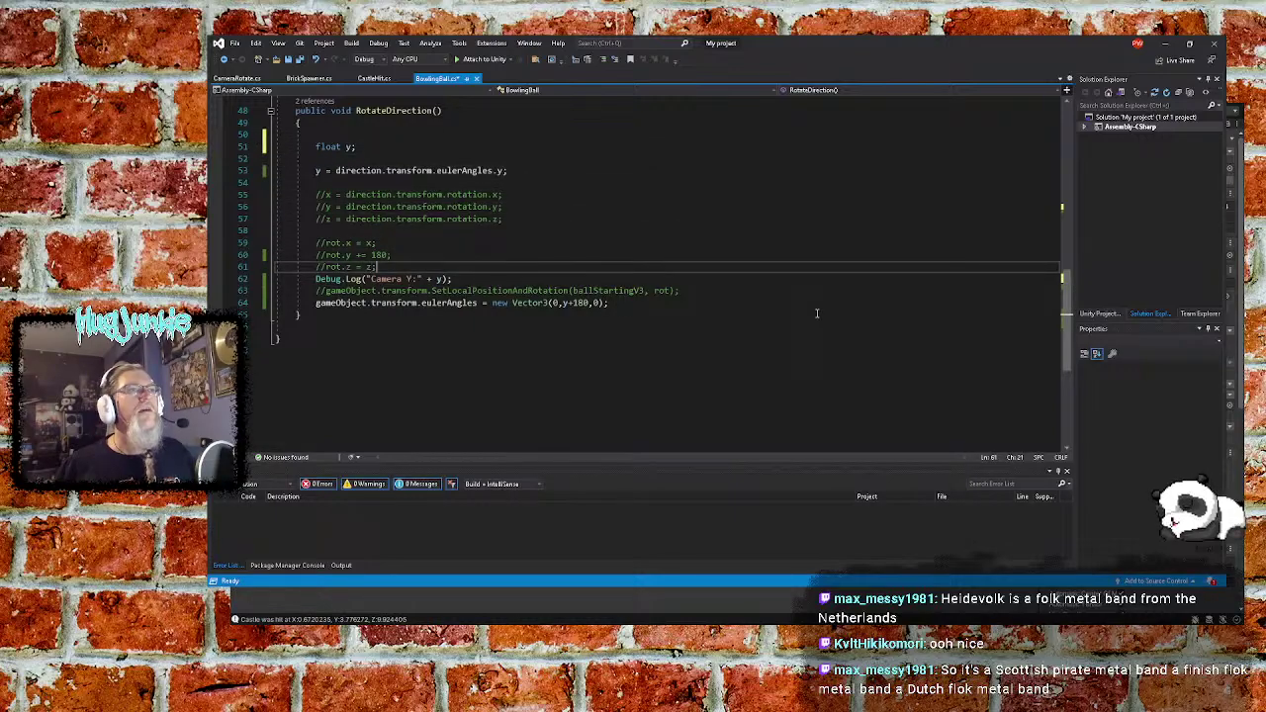
{"action": "key", "text": "shift+Up"}
{"action": "key", "text": "shift+Up"}
{"action": "key", "text": "shift+Up"}
{"action": "key", "text": "shift+Up"}
{"action": "key", "text": "shift+Up"}
{"action": "key", "text": "shift+Up"}
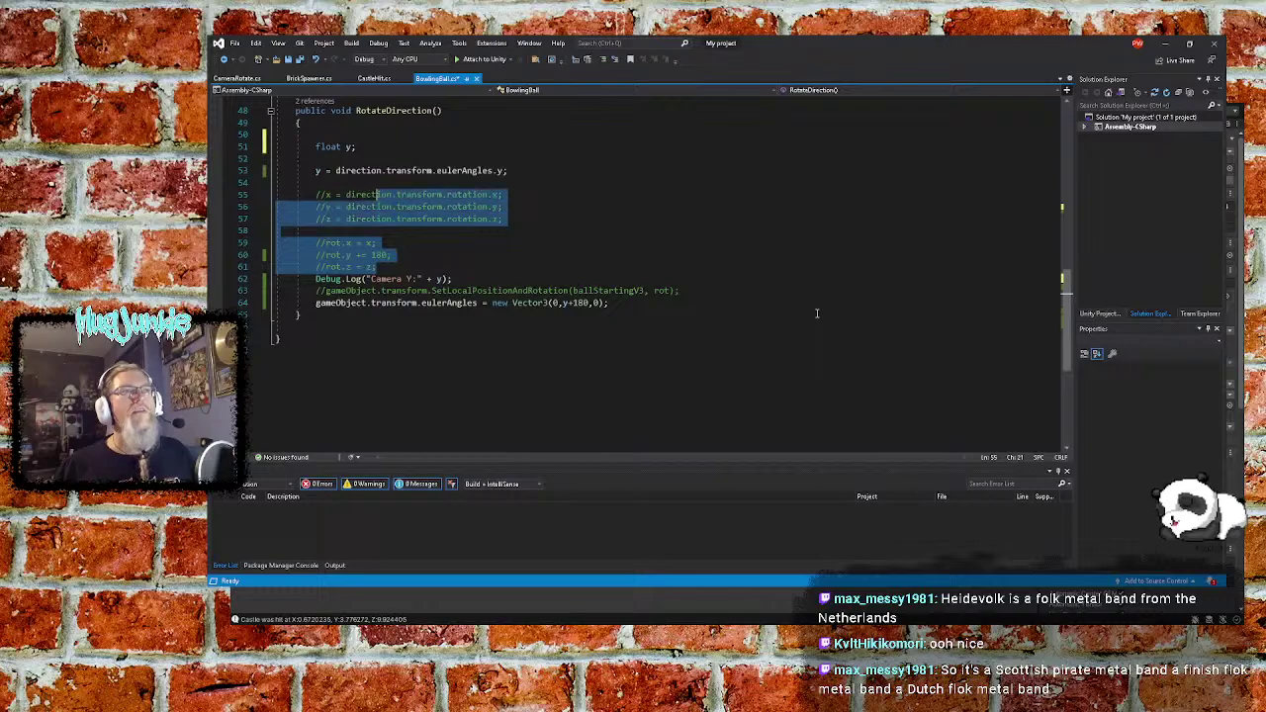
{"action": "key", "text": "shift+Left"}
{"action": "key", "text": "shift+Left"}
{"action": "key", "text": "shift+Left"}
{"action": "key", "text": "shift+Left"}
{"action": "key", "text": "shift+Left"}
{"action": "key", "text": "shift+Left"}
{"action": "key", "text": "shift+Left"}
{"action": "key", "text": "shift+Left"}
{"action": "key", "text": "shift+Left"}
{"action": "key", "text": "shift+Left"}
{"action": "key", "text": "shift+Left"}
{"action": "key", "text": "shift+Left"}
{"action": "key", "text": "shift+Left"}
{"action": "key", "text": "Delete"}
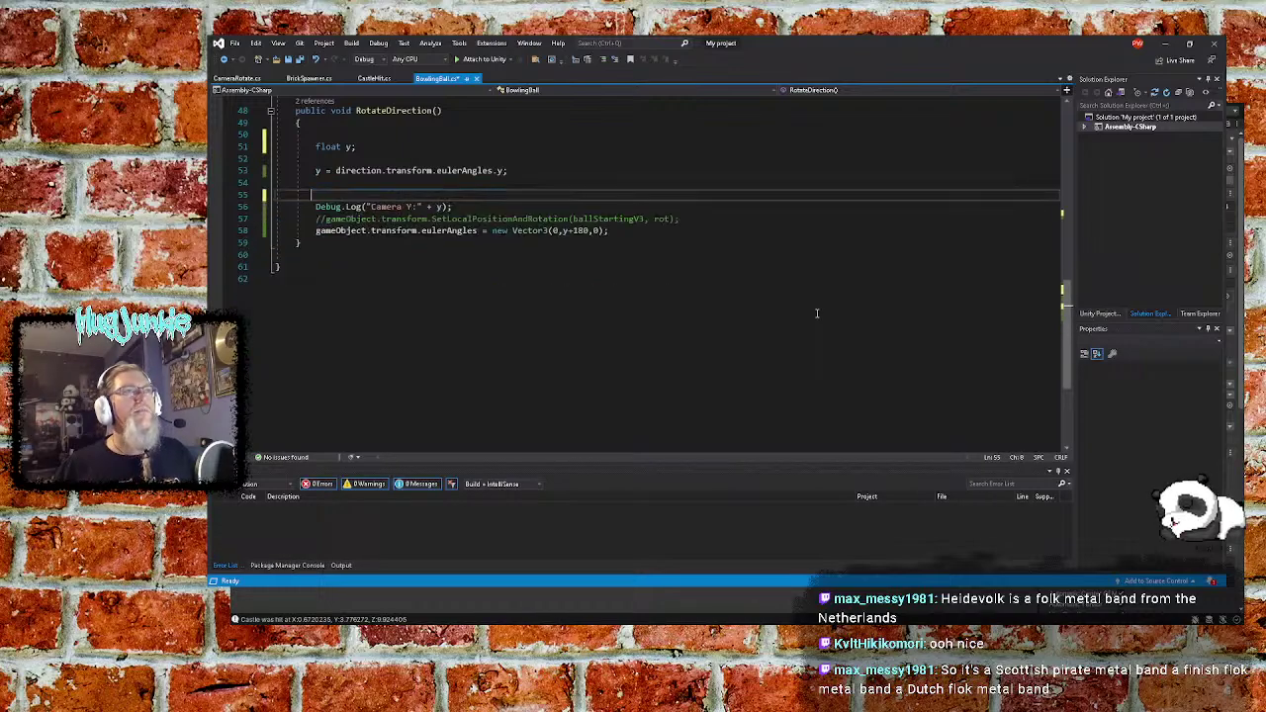
Clear the commented-out SetLocalPositionAndRotation call between Debug.Log and the eulerAngles assignment, keeping a blank line there
{"action": "key", "text": "Down"}
{"action": "key", "text": "Down"}
{"action": "key", "text": "Right"}
{"action": "key", "text": "Right"}
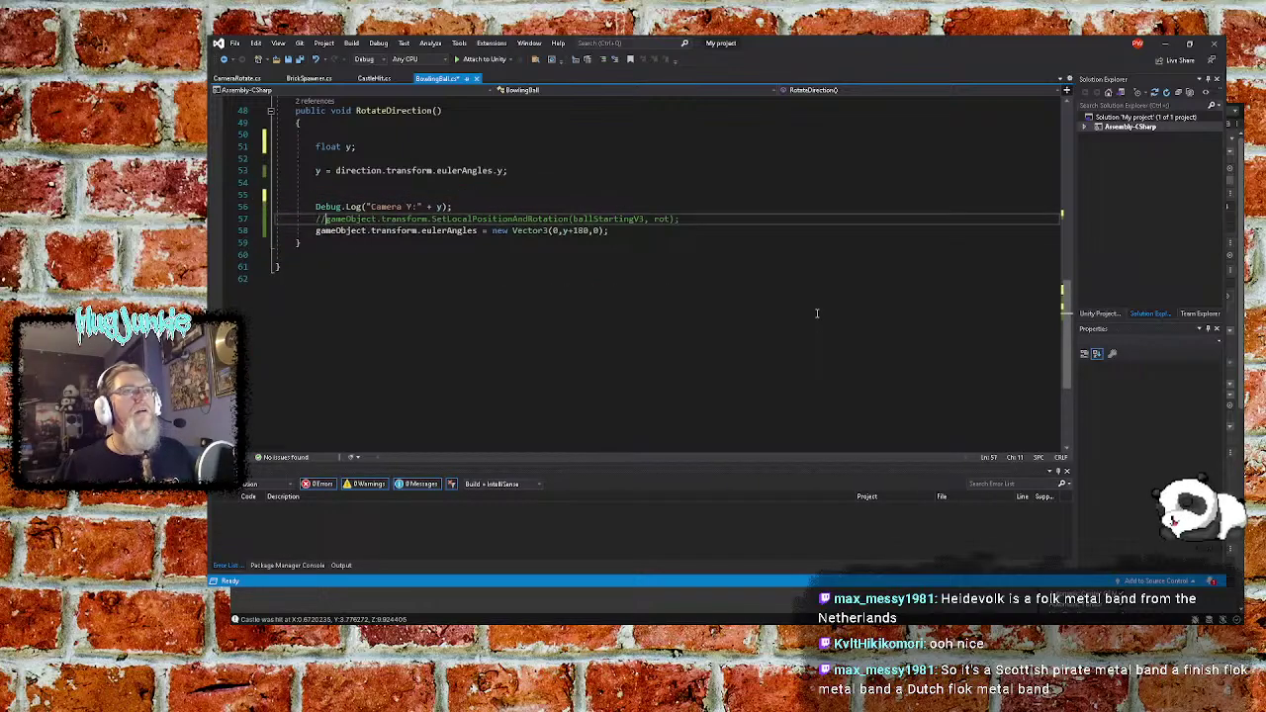
{"action": "key", "text": "ctrl+Right"}
{"action": "key", "text": "ctrl+Right"}
{"action": "key", "text": "ctrl+Right"}
{"action": "key", "text": "ctrl+Right"}
{"action": "key", "text": "ctrl+Right"}
{"action": "key", "text": "ctrl+Right"}
{"action": "key", "text": "ctrl+Right"}
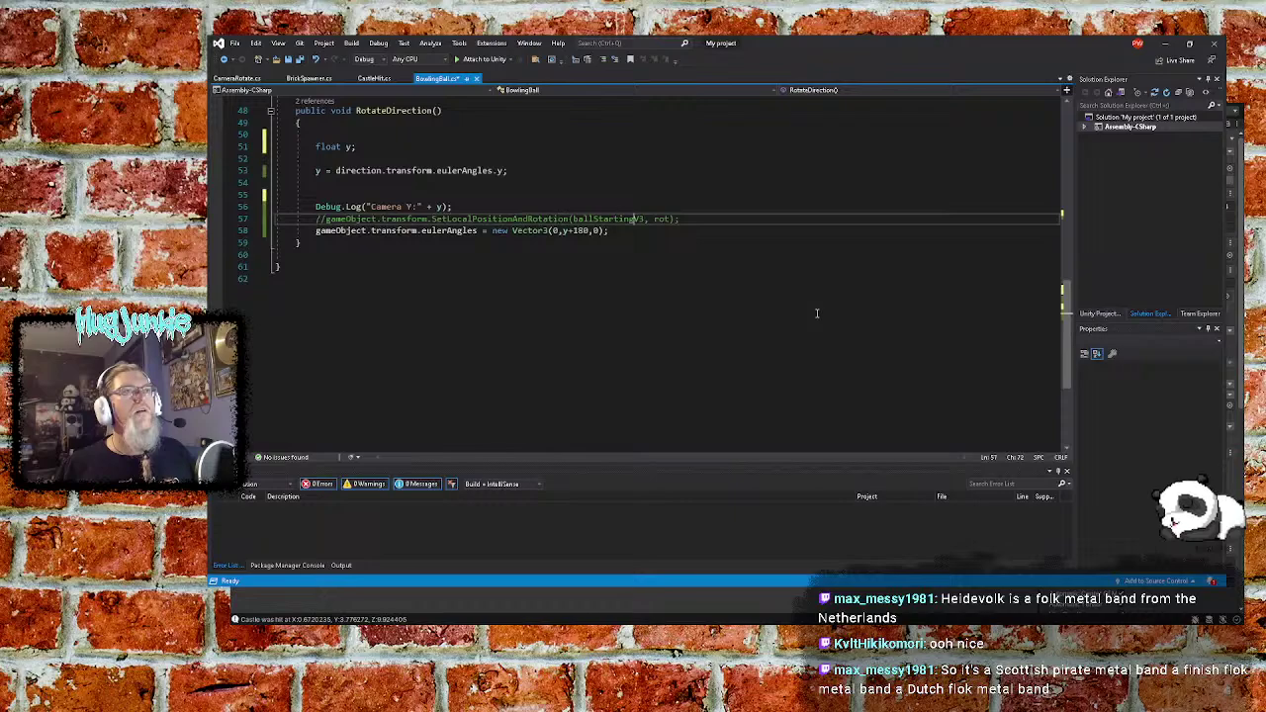
{"action": "key", "text": "shift+Left"}
{"action": "key", "text": "shift+Left"}
{"action": "key", "text": "shift+Left"}
{"action": "key", "text": "shift+Left"}
{"action": "key", "text": "shift+Left"}
{"action": "key", "text": "shift+Left"}
{"action": "key", "text": "shift+Left"}
{"action": "key", "text": "shift+Left"}
{"action": "key", "text": "shift+Left"}
{"action": "key", "text": "shift+Left"}
{"action": "key", "text": "shift+Left"}
{"action": "key", "text": "shift+Left"}
{"action": "key", "text": "shift+Left"}
{"action": "key", "text": "shift+Left"}
{"action": "key", "text": "shift+Left"}
{"action": "key", "text": "shift+Left"}
{"action": "key", "text": "shift+Left"}
{"action": "key", "text": "shift+Left"}
{"action": "key", "text": "shift+Left"}
{"action": "key", "text": "shift+Left"}
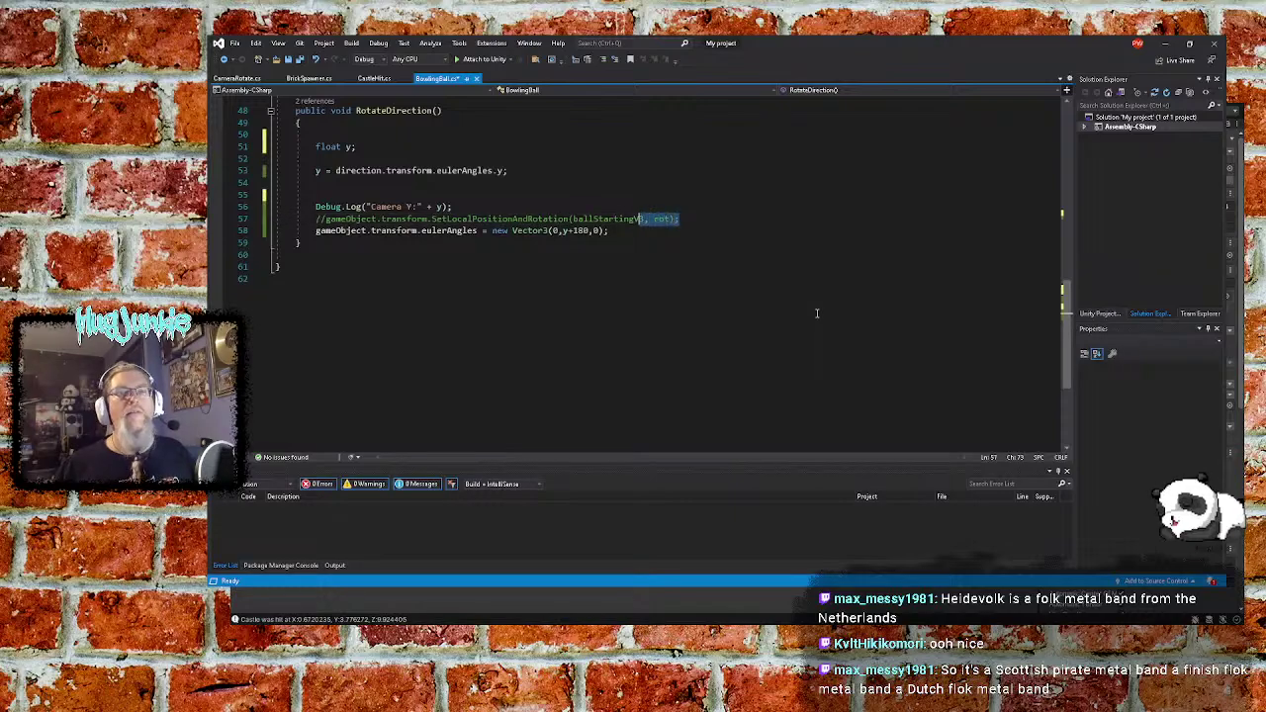
{"action": "key", "text": "shift+Left"}
{"action": "key", "text": "shift+Left"}
{"action": "key", "text": "shift+Left"}
{"action": "key", "text": "shift+Left"}
{"action": "key", "text": "shift+Left"}
{"action": "key", "text": "shift+Left"}
{"action": "key", "text": "shift+Left"}
{"action": "key", "text": "shift+Left"}
{"action": "key", "text": "shift+Left"}
{"action": "key", "text": "shift+Left"}
{"action": "key", "text": "shift+Left"}
{"action": "key", "text": "shift+Left"}
{"action": "key", "text": "shift+Left"}
{"action": "key", "text": "shift+Left"}
{"action": "key", "text": "shift+Left"}
{"action": "key", "text": "shift+Left"}
{"action": "key", "text": "shift+Left"}
{"action": "key", "text": "shift+Left"}
{"action": "key", "text": "shift+Left"}
{"action": "key", "text": "shift+Left"}
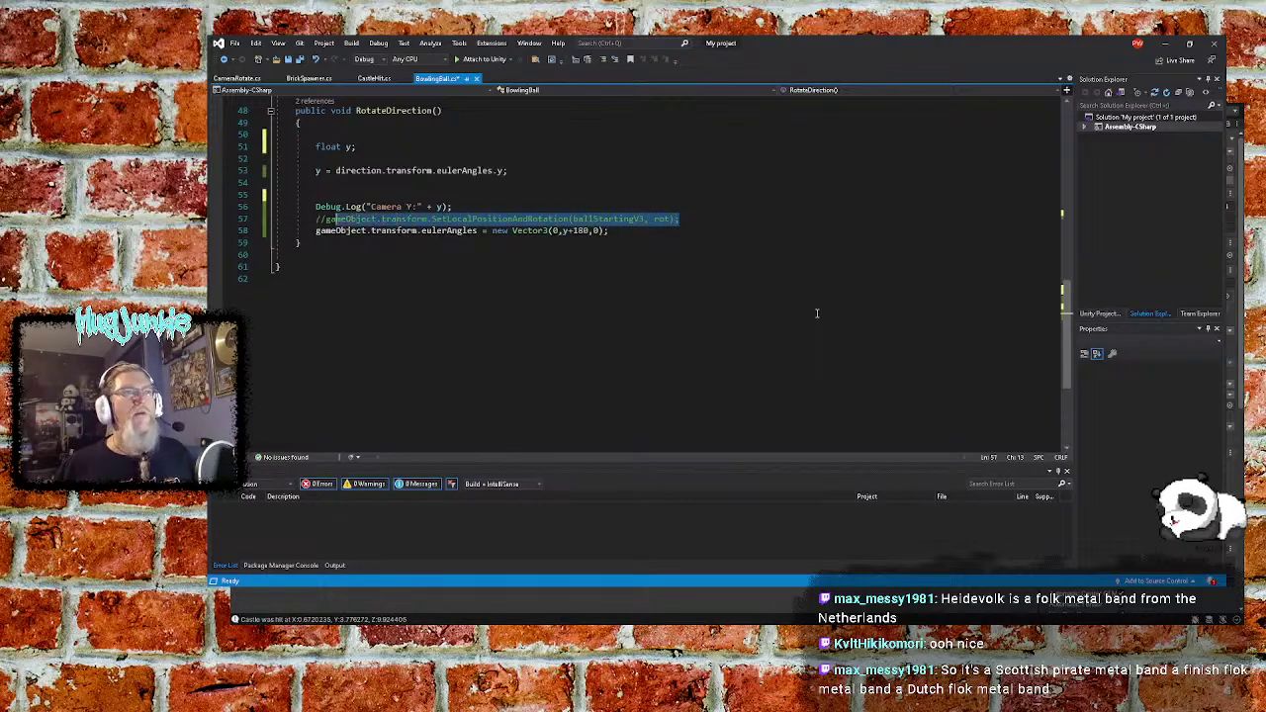
{"action": "key", "text": "BackSpace"}
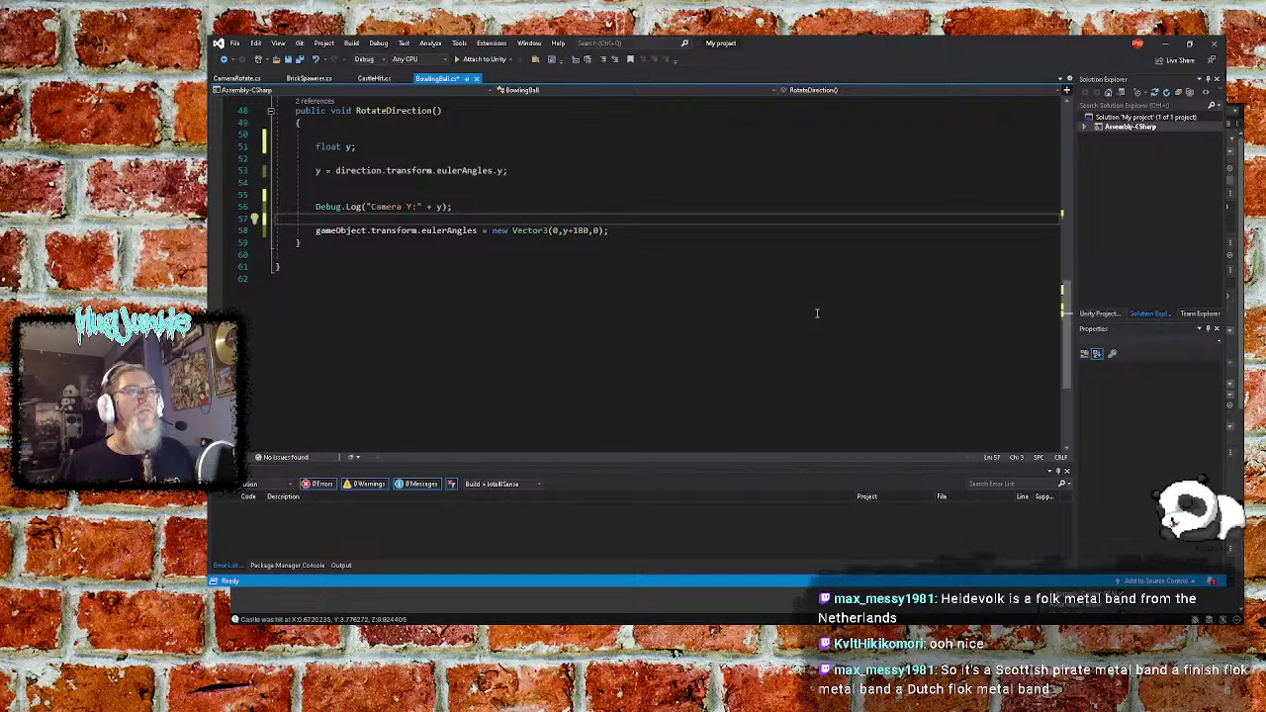
{"action": "key", "text": "BackSpace"}
Remove the extra blank line above the Debug.Log statement in RotateDirection
{"action": "key", "text": "Up"}
{"action": "key", "text": "Up"}
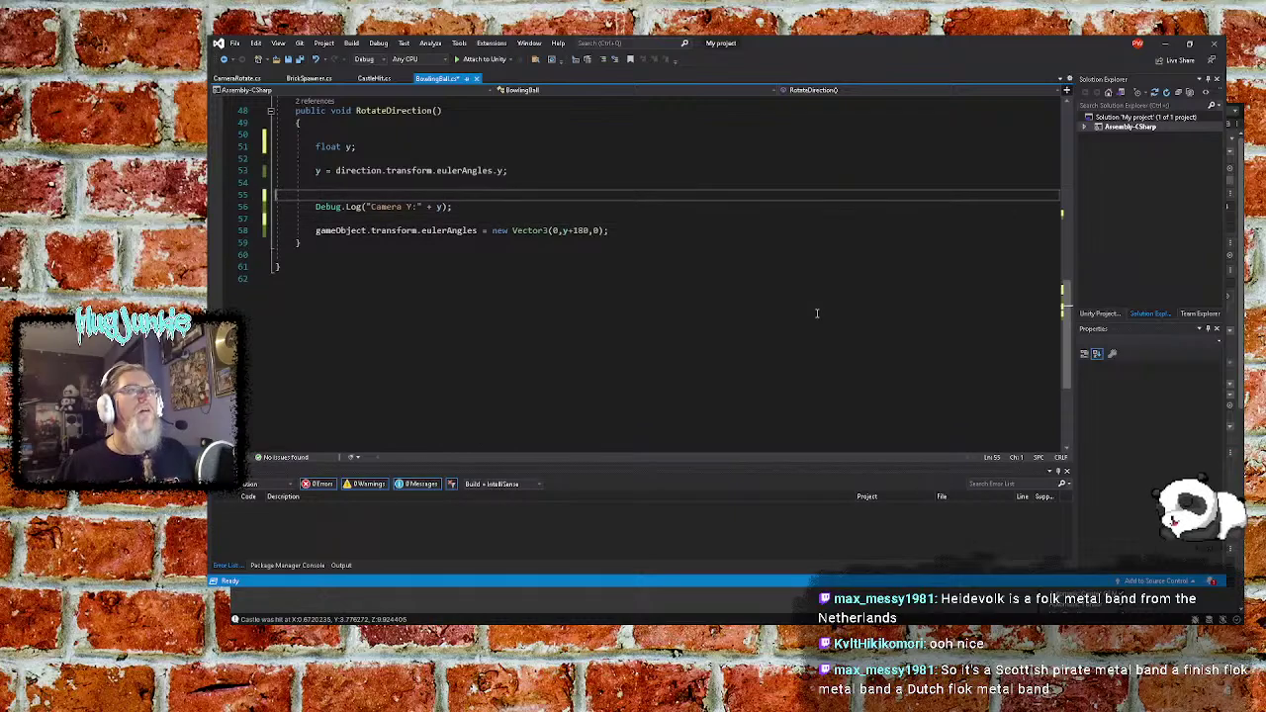
{"action": "key", "text": "BackSpace"}
Review the code from RotateDirection up through RotateRight, RotateLeft and ResetBallLocation to the field declarations for leftover commented-out code
{"action": "key", "text": "Up"}
{"action": "key", "text": "Up"}
{"action": "key", "text": "Up"}
{"action": "key", "text": "Up"}
{"action": "key", "text": "Up"}
{"action": "key", "text": "Up"}
{"action": "key", "text": "Up"}
{"action": "key", "text": "Up"}
{"action": "key", "text": "Up"}
{"action": "key", "text": "Up"}
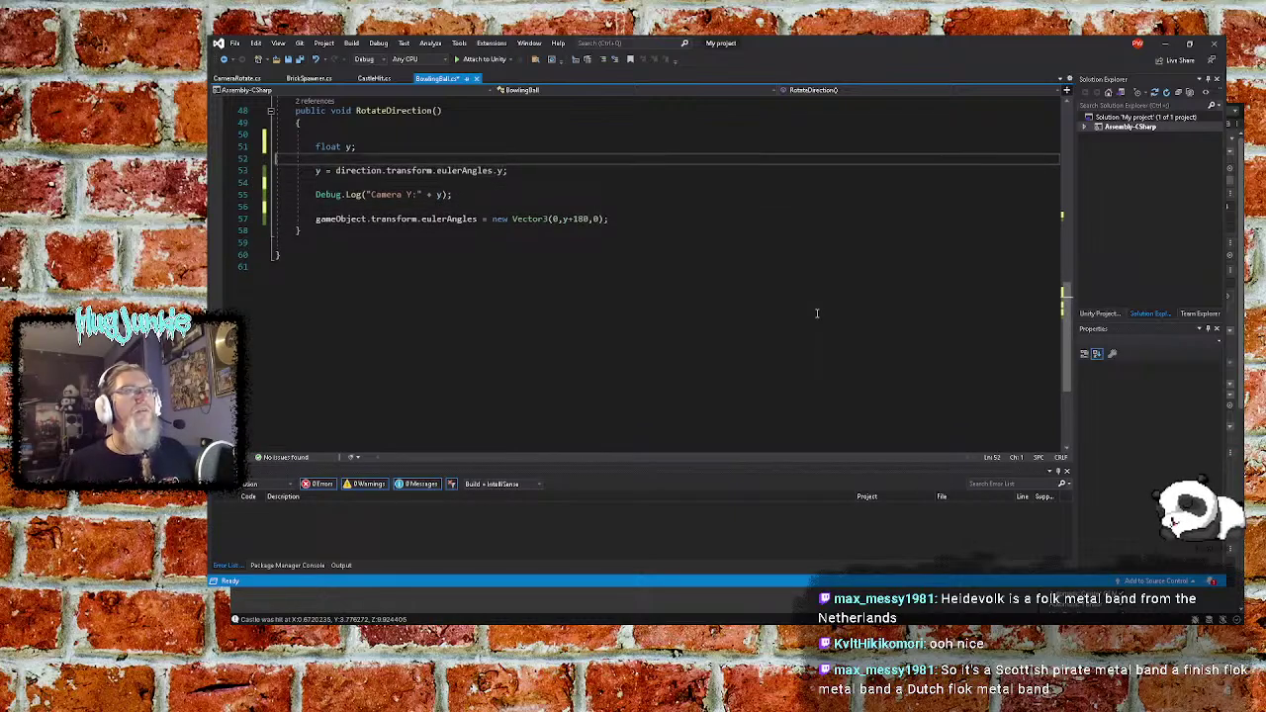
{"action": "key", "text": "Up"}
{"action": "key", "text": "Up"}
{"action": "key", "text": "Up"}
{"action": "key", "text": "Up"}
{"action": "key", "text": "Up"}
{"action": "key", "text": "Up"}
{"action": "key", "text": "Up"}
{"action": "key", "text": "Up"}
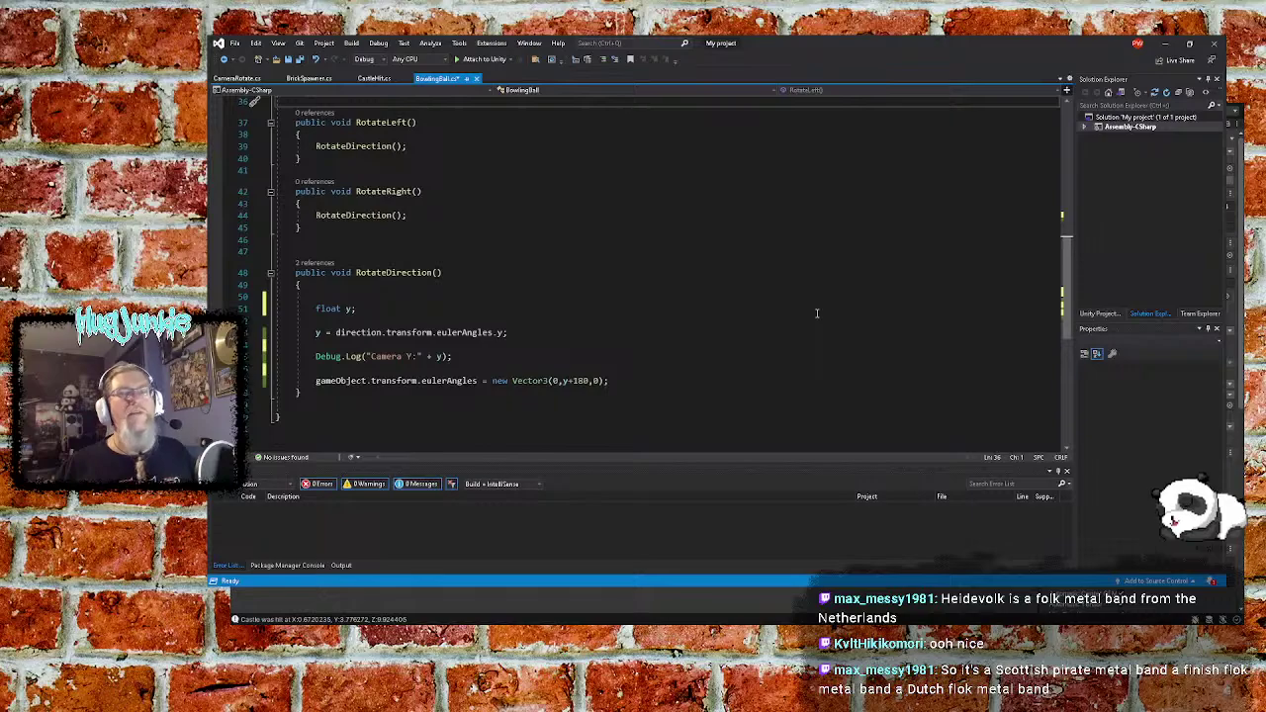
{"action": "key", "text": "Down"}
{"action": "key", "text": "Down"}
{"action": "key", "text": "Down"}
{"action": "key", "text": "Down"}
{"action": "key", "text": "Down"}
{"action": "key", "text": "Down"}
{"action": "key", "text": "Down"}
{"action": "key", "text": "Down"}
{"action": "key", "text": "Down"}
{"action": "key", "text": "Down"}
{"action": "key", "text": "Down"}
{"action": "key", "text": "Down"}
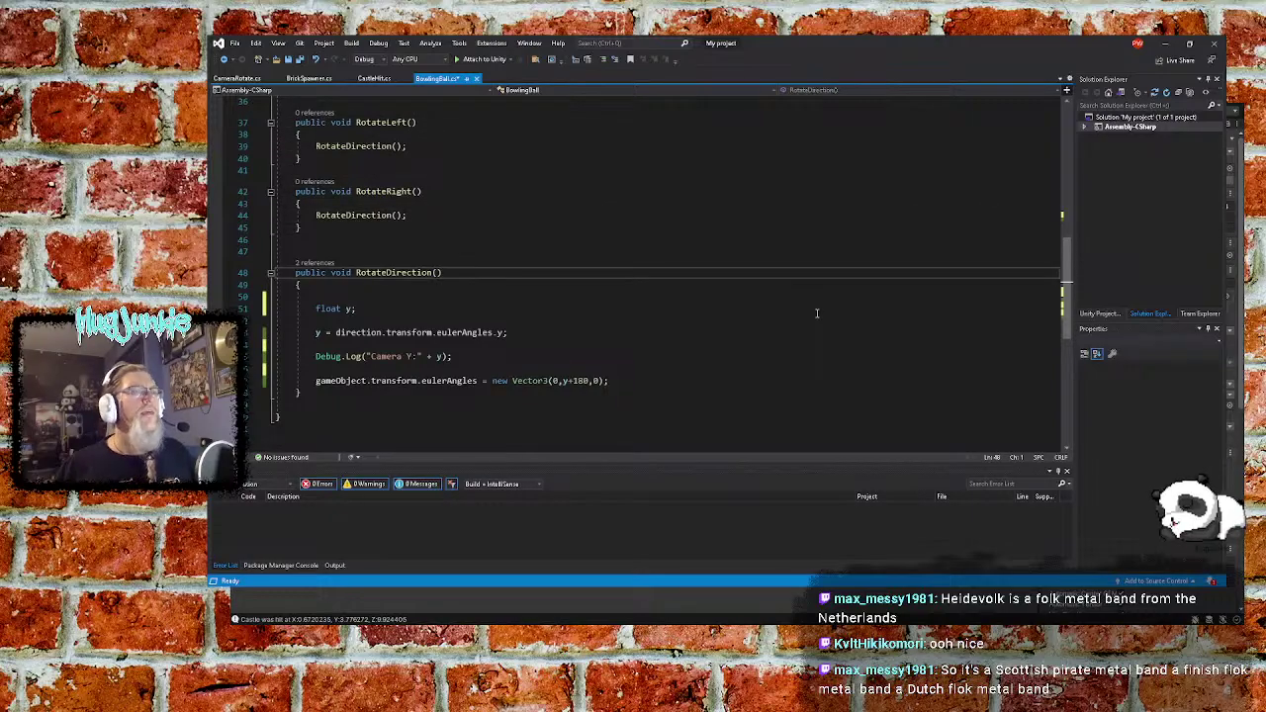
{"action": "key", "text": "Up"}
{"action": "key", "text": "Up"}
{"action": "key", "text": "Up"}
{"action": "key", "text": "Up"}
{"action": "key", "text": "Up"}
{"action": "key", "text": "Up"}
{"action": "key", "text": "Up"}
{"action": "key", "text": "Up"}
{"action": "key", "text": "Up"}
{"action": "key", "text": "Up"}
{"action": "key", "text": "Up"}
{"action": "key", "text": "Up"}
{"action": "key", "text": "Up"}
{"action": "key", "text": "Up"}
{"action": "key", "text": "Up"}
{"action": "key", "text": "Up"}
{"action": "key", "text": "Up"}
{"action": "key", "text": "Up"}
{"action": "key", "text": "Up"}
{"action": "key", "text": "Up"}
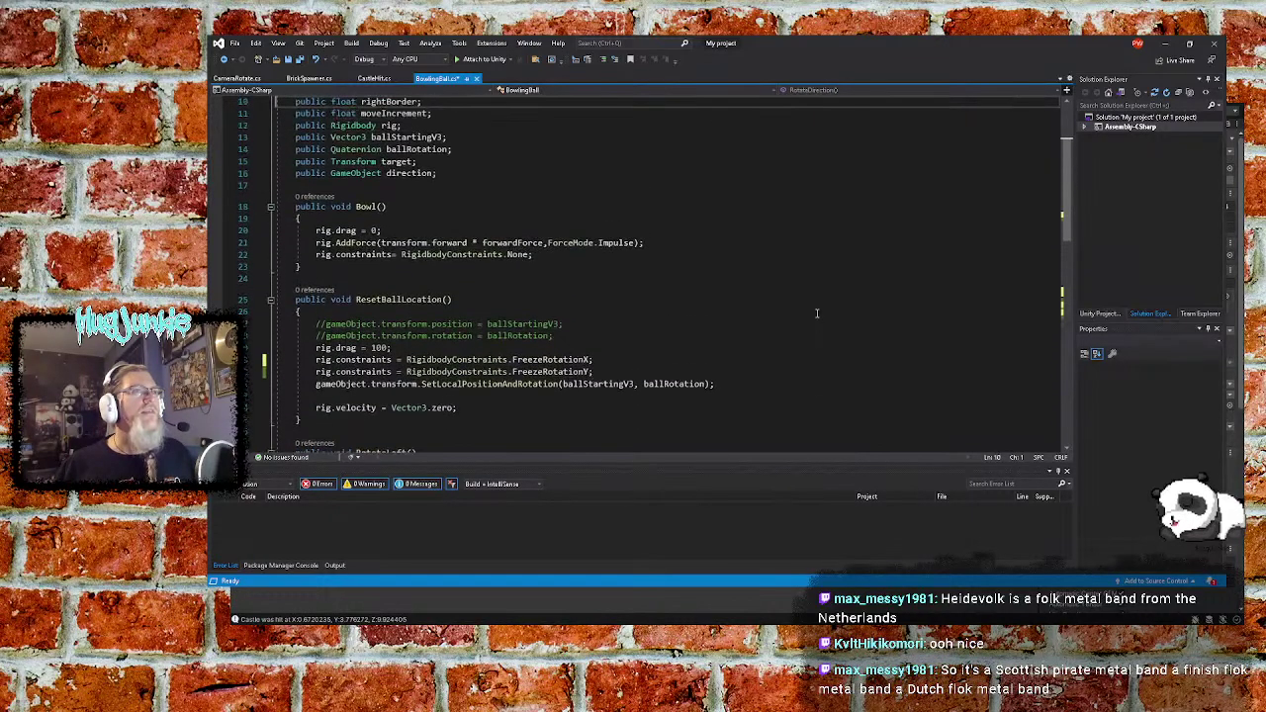
Delete the commented-out gameObject.transform.rotation assignment in ResetBallLocation, together with the end of the commented-out position line above it
{"action": "key", "text": "Down"}
{"action": "key", "text": "Down"}
{"action": "key", "text": "Down"}
{"action": "key", "text": "Down"}
{"action": "key", "text": "Down"}
{"action": "key", "text": "Down"}
{"action": "key", "text": "Down"}
{"action": "key", "text": "Down"}
{"action": "key", "text": "Down"}
{"action": "key", "text": "Down"}
{"action": "key", "text": "Down"}
{"action": "key", "text": "Down"}
{"action": "key", "text": "Down"}
{"action": "key", "text": "Down"}
{"action": "key", "text": "Down"}
{"action": "key", "text": "Down"}
{"action": "key", "text": "Down"}
{"action": "key", "text": "Down"}
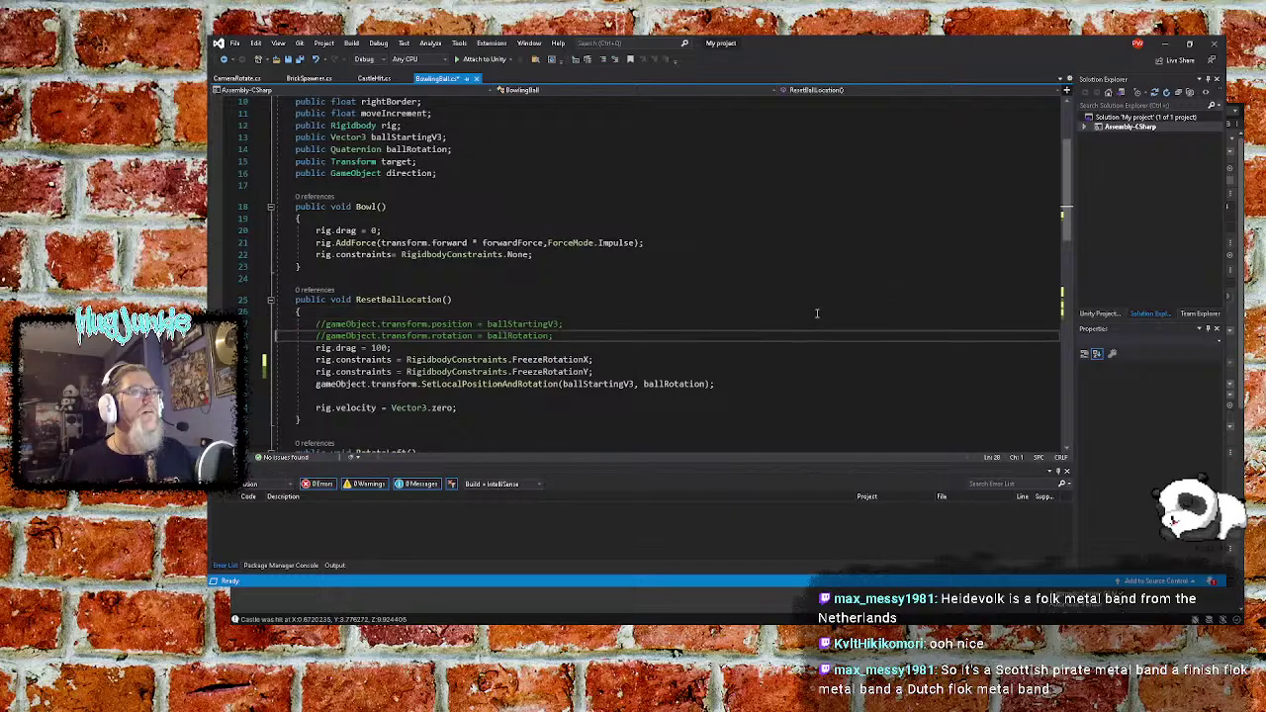
{"action": "key", "text": "Right"}
{"action": "key", "text": "Right"}
{"action": "key", "text": "Right"}
{"action": "key", "text": "Right"}
{"action": "key", "text": "Right"}
{"action": "key", "text": "Right"}
{"action": "key", "text": "Right"}
{"action": "key", "text": "Right"}
{"action": "key", "text": "Right"}
{"action": "key", "text": "Right"}
{"action": "key", "text": "Right"}
{"action": "key", "text": "Right"}
{"action": "key", "text": "Right"}
{"action": "key", "text": "Right"}
{"action": "key", "text": "Right"}
{"action": "key", "text": "Right"}
{"action": "key", "text": "Right"}
{"action": "key", "text": "Right"}
{"action": "key", "text": "Right"}
{"action": "key", "text": "Right"}
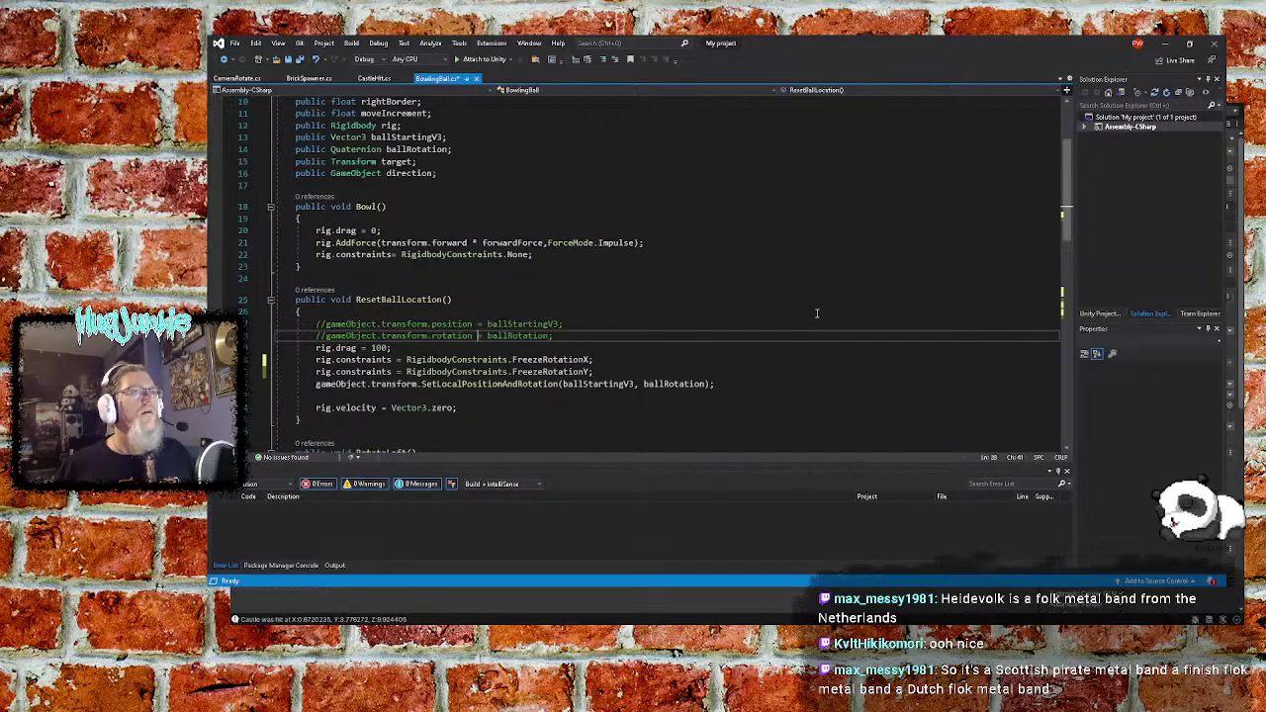
{"action": "key", "text": "Right"}
{"action": "key", "text": "Right"}
{"action": "key", "text": "shift+Up"}
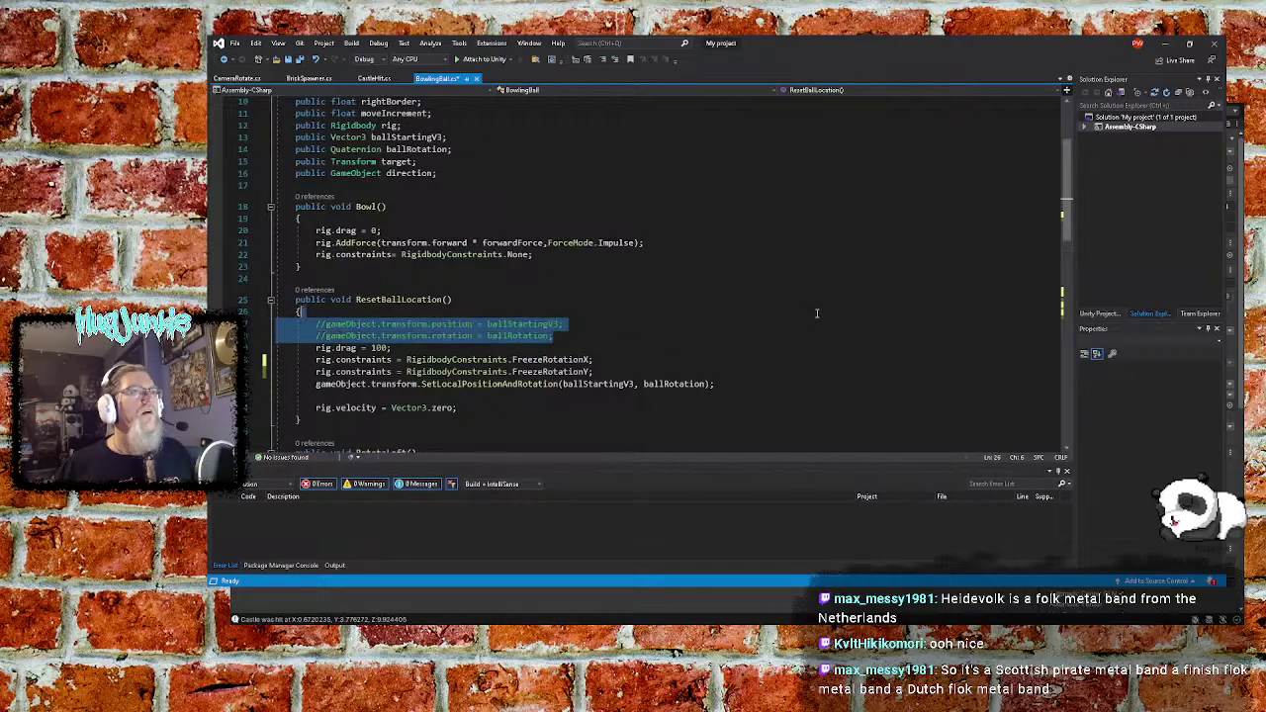
{"action": "key", "text": "Delete"}
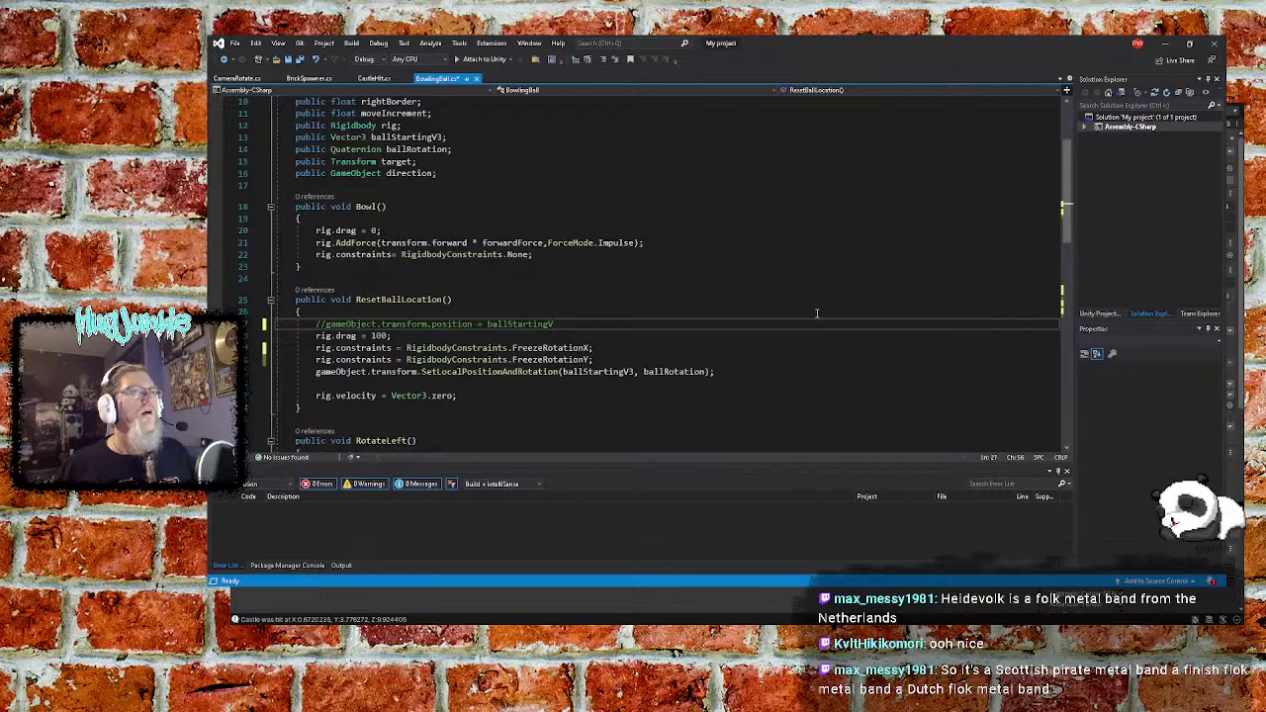
Delete the rest of the commented-out gameObject.transform.position line in ResetBallLocation, including its empty line above rig.drag
{"action": "key", "text": "ctrl+Left"}
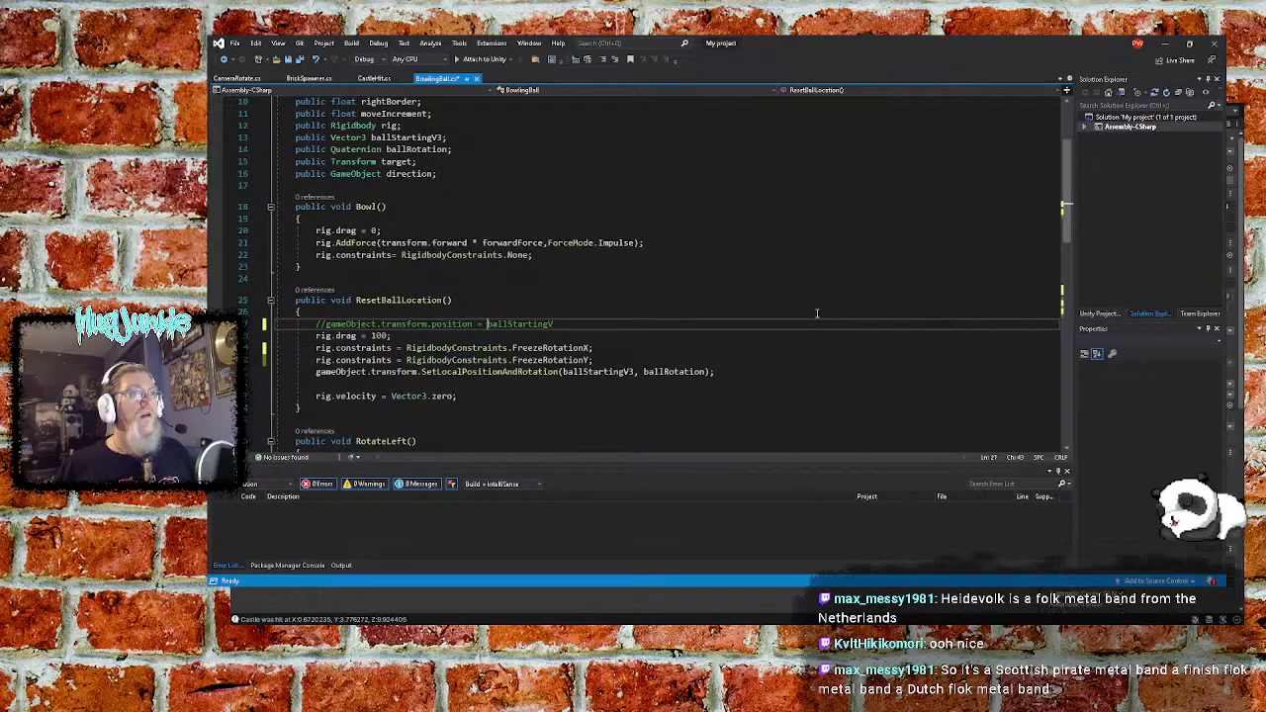
{"action": "key", "text": "ctrl+Right"}
{"action": "key", "text": "ctrl+BackSpace"}
{"action": "key", "text": "ctrl+BackSpace"}
{"action": "key", "text": "ctrl+BackSpace"}
{"action": "key", "text": "ctrl+BackSpace"}
{"action": "key", "text": "ctrl+BackSpace"}
{"action": "key", "text": "ctrl+BackSpace"}
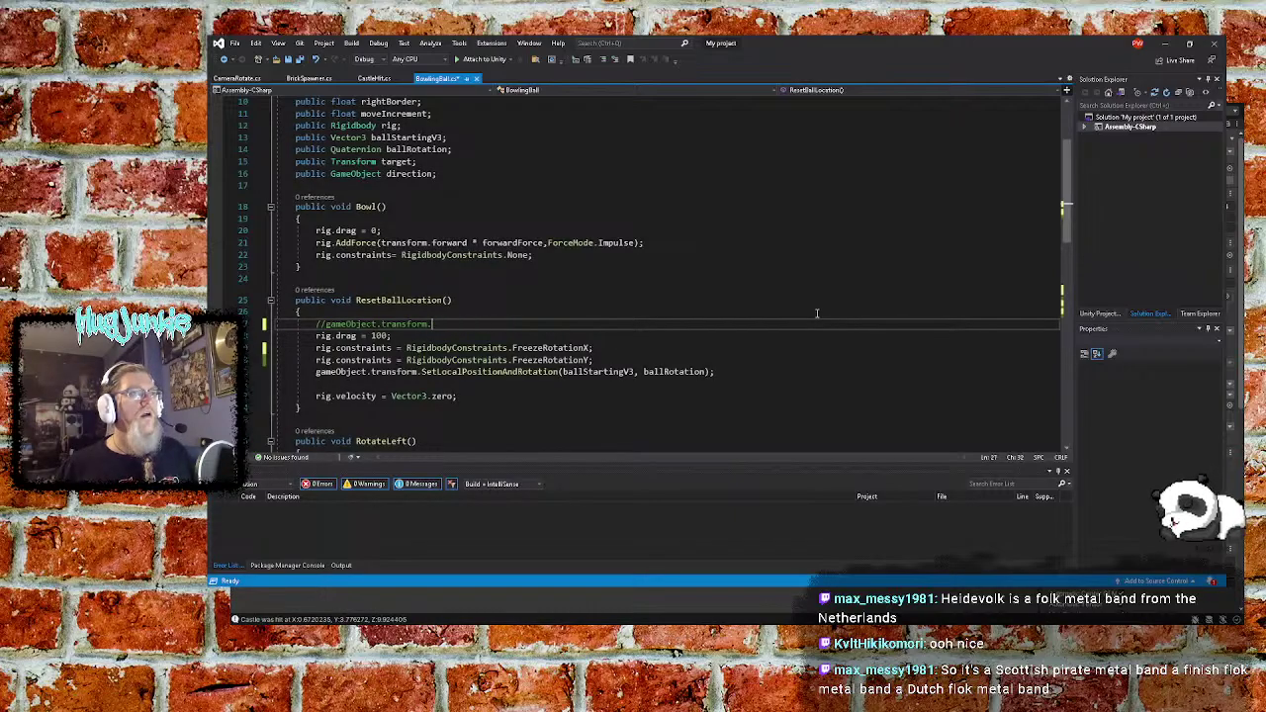
{"action": "key", "text": "ctrl+BackSpace"}
{"action": "key", "text": "ctrl+BackSpace"}
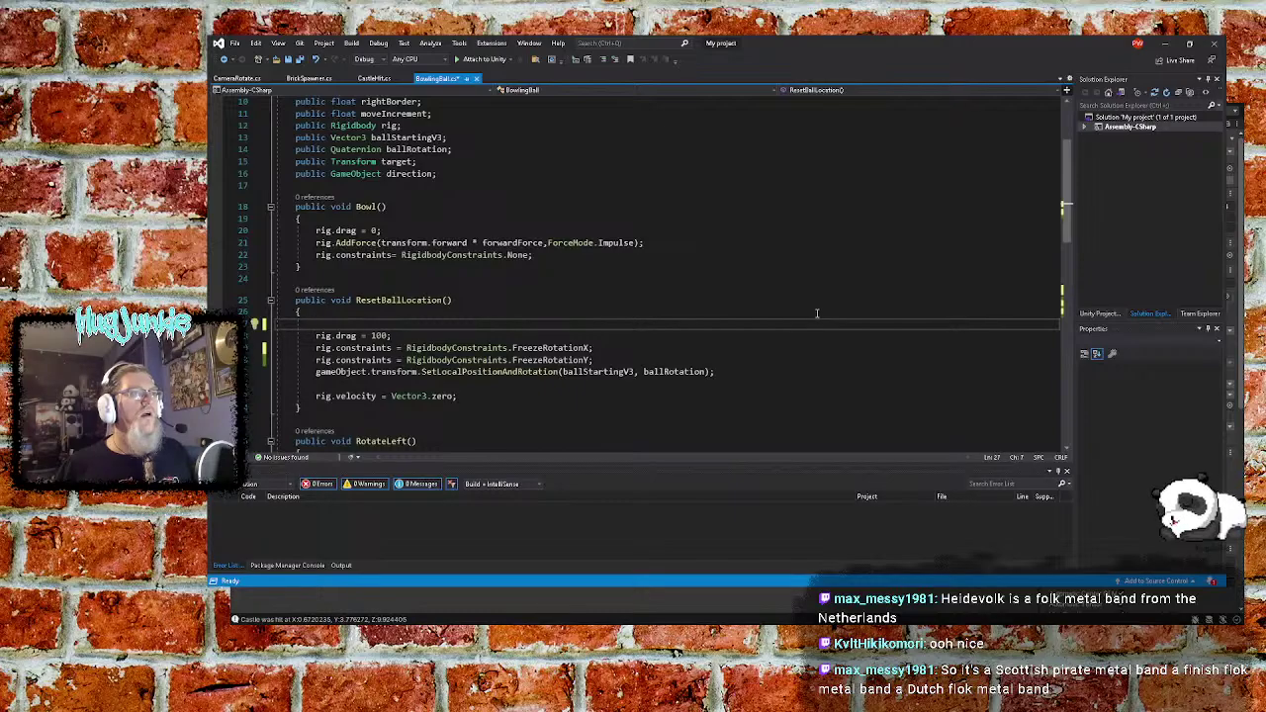
{"action": "key", "text": "ctrl+BackSpace"}
Examine the remaining ResetBallLocation statements, from rig.drag through the constraints and SetLocalPositionAndRotation to rig.velocity
{"action": "key", "text": "Down"}
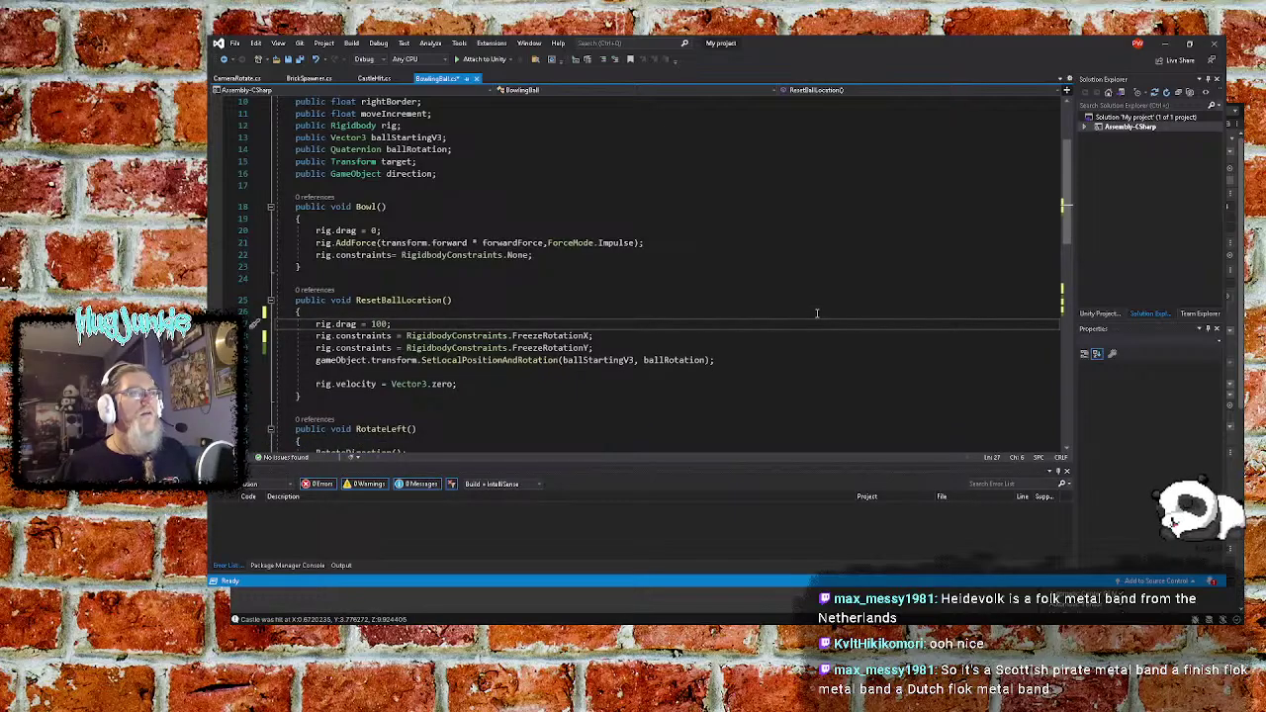
{"action": "key", "text": "Down"}
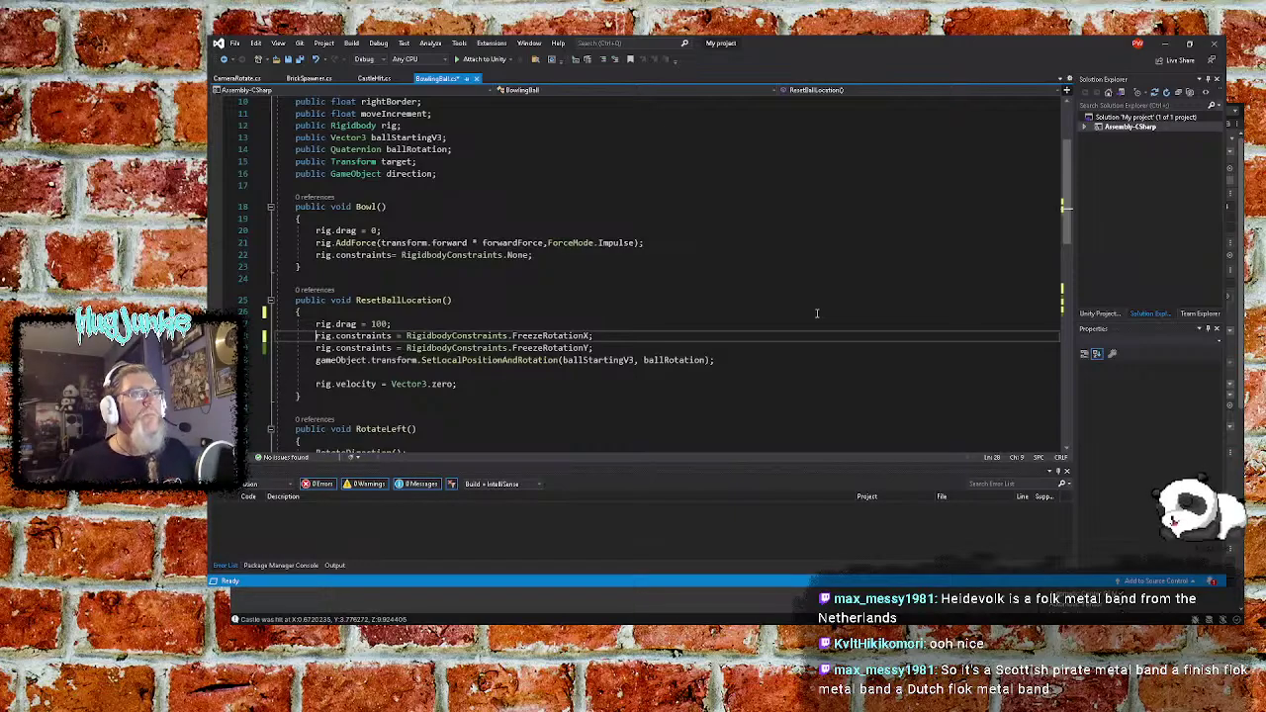
{"action": "key", "text": "ctrl+Right"}
{"action": "key", "text": "ctrl+Right"}
{"action": "key", "text": "ctrl+Right"}
{"action": "key", "text": "Down"}
{"action": "key", "text": "Down"}
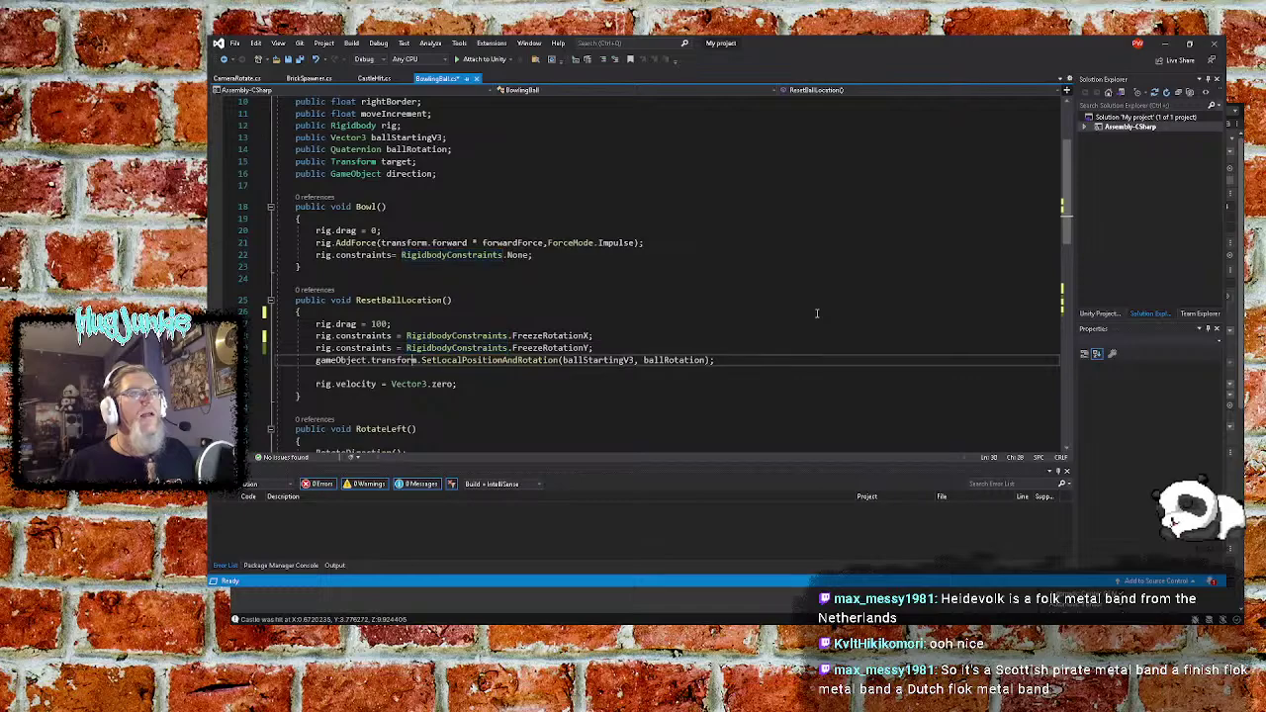
{"action": "key", "text": "Down"}
{"action": "key", "text": "Down"}
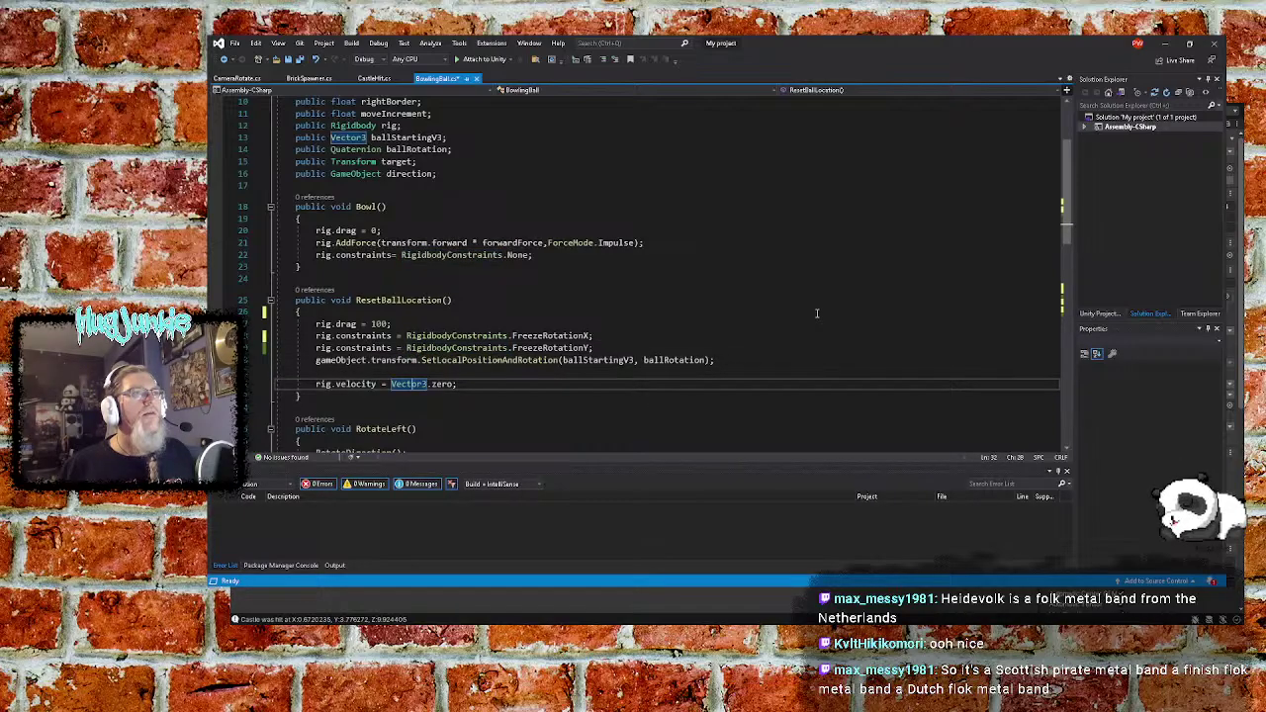
{"action": "key", "text": "Up"}
{"action": "key", "text": "Up"}
{"action": "key", "text": "Up"}
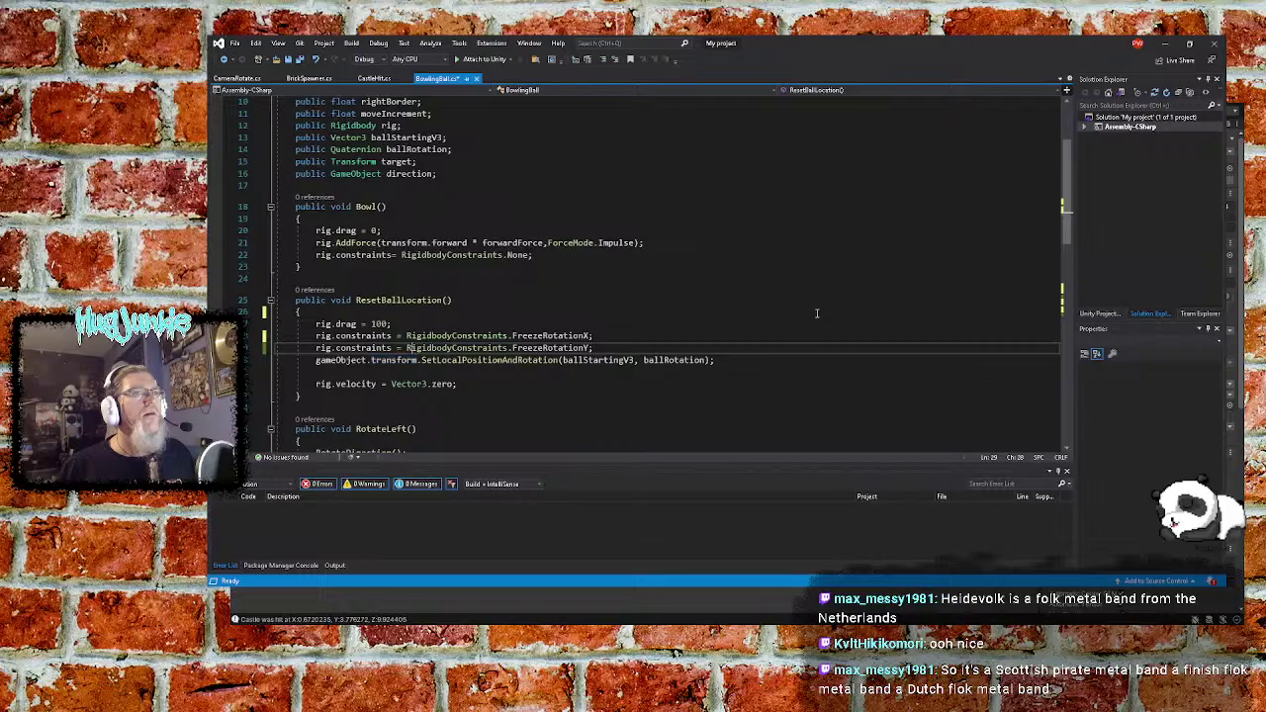
{"action": "key", "text": "End"}
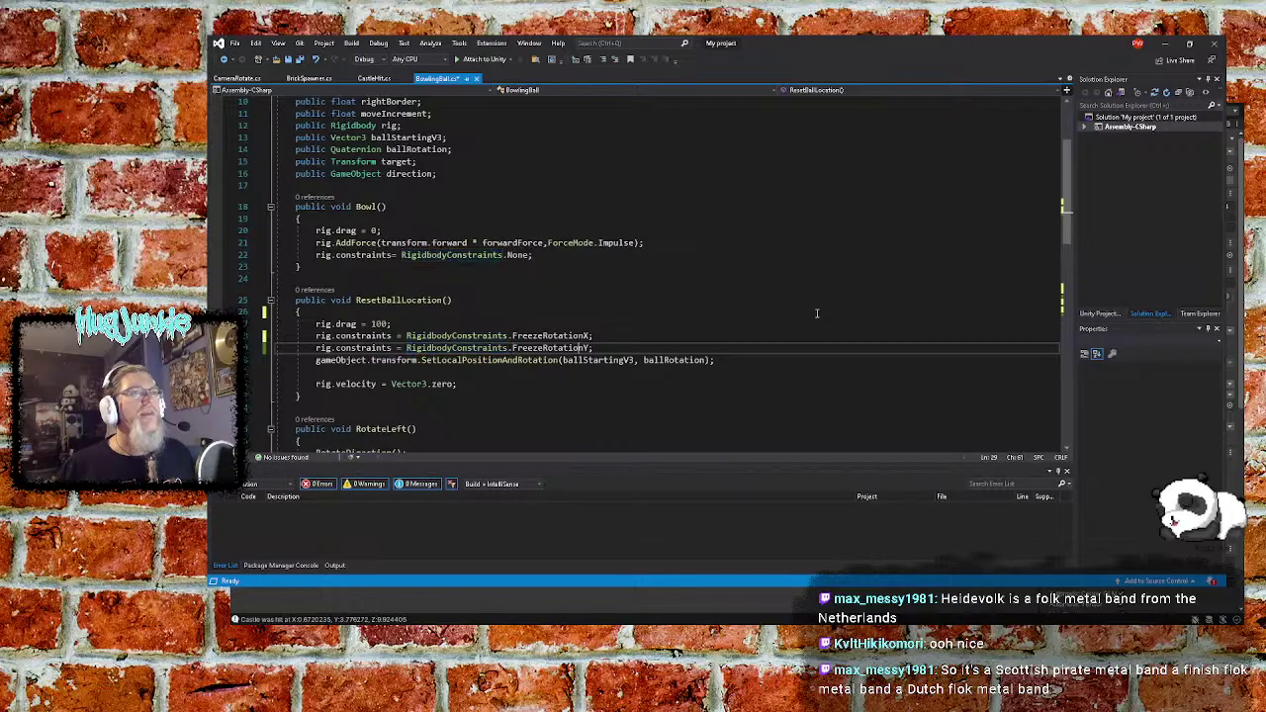
{"action": "key", "text": "shift+Up"}
{"action": "key", "text": "shift+Left"}
{"action": "key", "text": "shift+Left"}
{"action": "key", "text": "shift+Left"}
{"action": "key", "text": "shift+Left"}
{"action": "key", "text": "shift+Left"}
{"action": "key", "text": "shift+Left"}
{"action": "key", "text": "shift+Left"}
{"action": "key", "text": "shift+Left"}
{"action": "key", "text": "shift+Left"}
{"action": "key", "text": "shift+Left"}
{"action": "key", "text": "shift+Left"}
{"action": "key", "text": "shift+Left"}
{"action": "key", "text": "shift+Left"}
{"action": "key", "text": "shift+Left"}
{"action": "key", "text": "shift+Left"}
{"action": "key", "text": "shift+Left"}
{"action": "key", "text": "shift+Left"}
{"action": "key", "text": "shift+Left"}
{"action": "key", "text": "shift+Left"}
{"action": "key", "text": "shift+Left"}
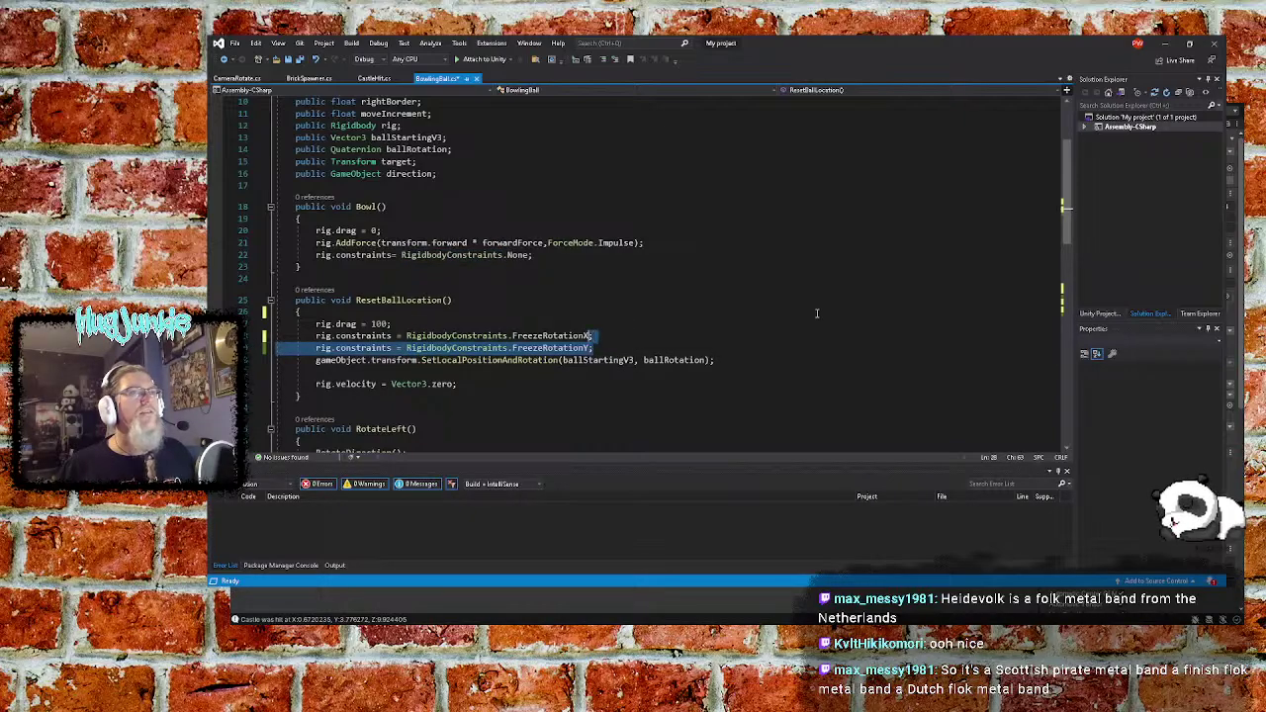
{"action": "key", "text": "shift+Left"}
{"action": "key", "text": "shift+Left"}
{"action": "key", "text": "shift+Left"}
{"action": "key", "text": "shift+Left"}
{"action": "key", "text": "shift+Left"}
{"action": "key", "text": "shift+Left"}
{"action": "key", "text": "shift+Left"}
{"action": "key", "text": "shift+Left"}
{"action": "key", "text": "shift+Left"}
{"action": "key", "text": "shift+Left"}
{"action": "key", "text": "shift+Left"}
{"action": "key", "text": "shift+Left"}
{"action": "key", "text": "shift+Left"}
{"action": "key", "text": "shift+Left"}
{"action": "key", "text": "shift+Left"}
{"action": "key", "text": "shift+Left"}
{"action": "key", "text": "shift+Left"}
{"action": "key", "text": "shift+Left"}
{"action": "key", "text": "shift+Left"}
{"action": "key", "text": "shift+Left"}
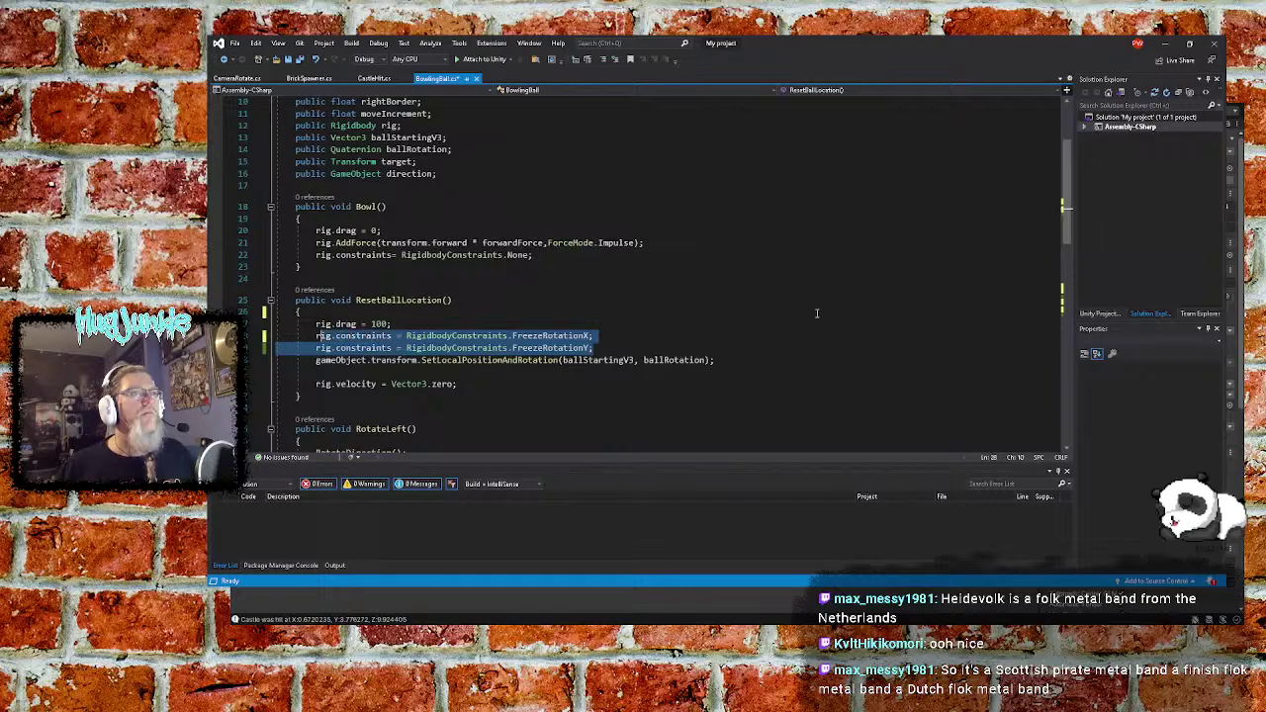
{"action": "key", "text": "Down"}
Examine the FreezeRotationY constraint line and the SetLocalPositionAndRotation call below it in ResetBallLocation
{"action": "key", "text": "Right"}
{"action": "key", "text": "Right"}
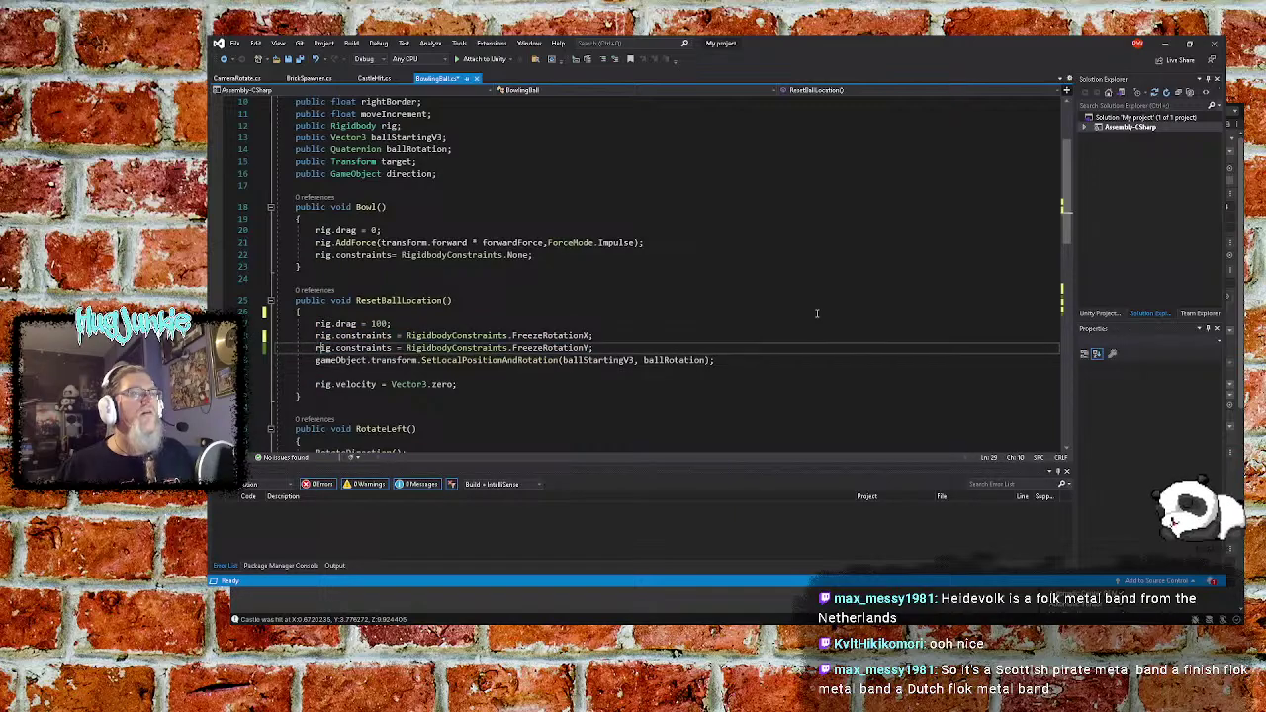
{"action": "key", "text": "Right"}
{"action": "key", "text": "Right"}
{"action": "key", "text": "Right"}
{"action": "key", "text": "Right"}
{"action": "key", "text": "Right"}
{"action": "key", "text": "Right"}
{"action": "key", "text": "Right"}
{"action": "key", "text": "Right"}
{"action": "key", "text": "Right"}
{"action": "key", "text": "Right"}
{"action": "key", "text": "Right"}
{"action": "key", "text": "Right"}
{"action": "key", "text": "Right"}
{"action": "key", "text": "Right"}
{"action": "key", "text": "Right"}
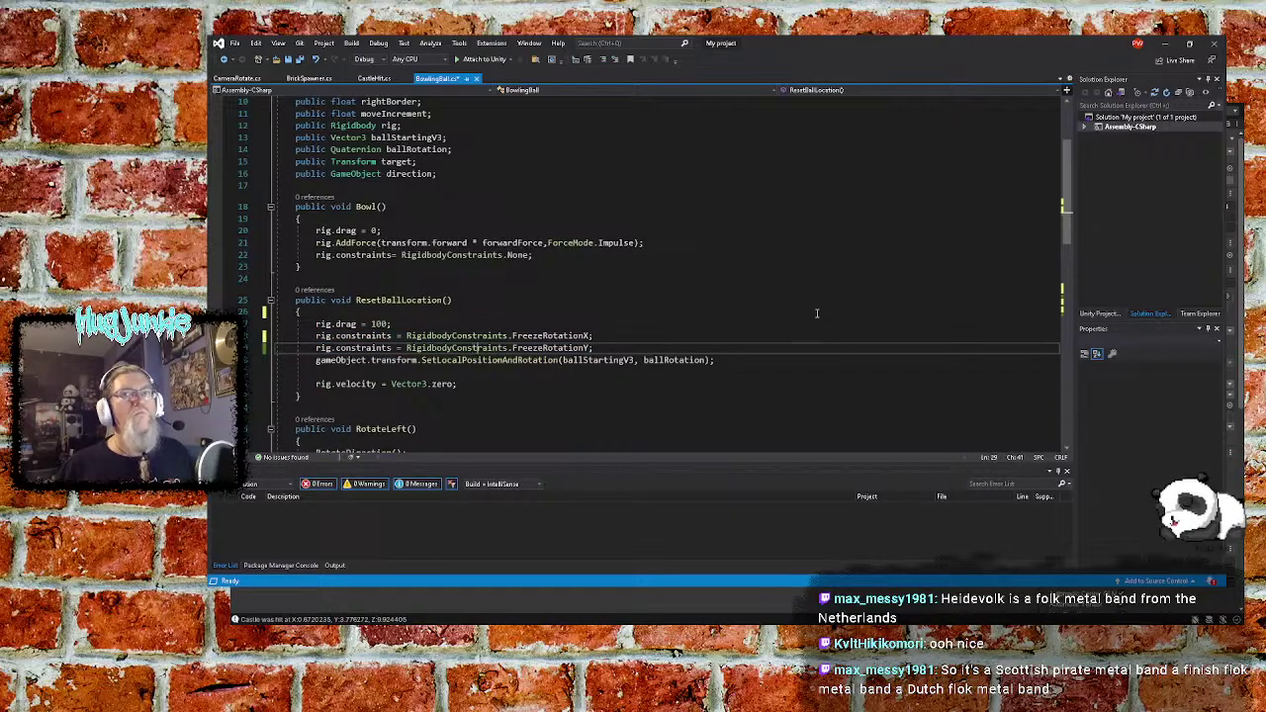
{"action": "key", "text": "Down"}
{"action": "key", "text": "Home"}
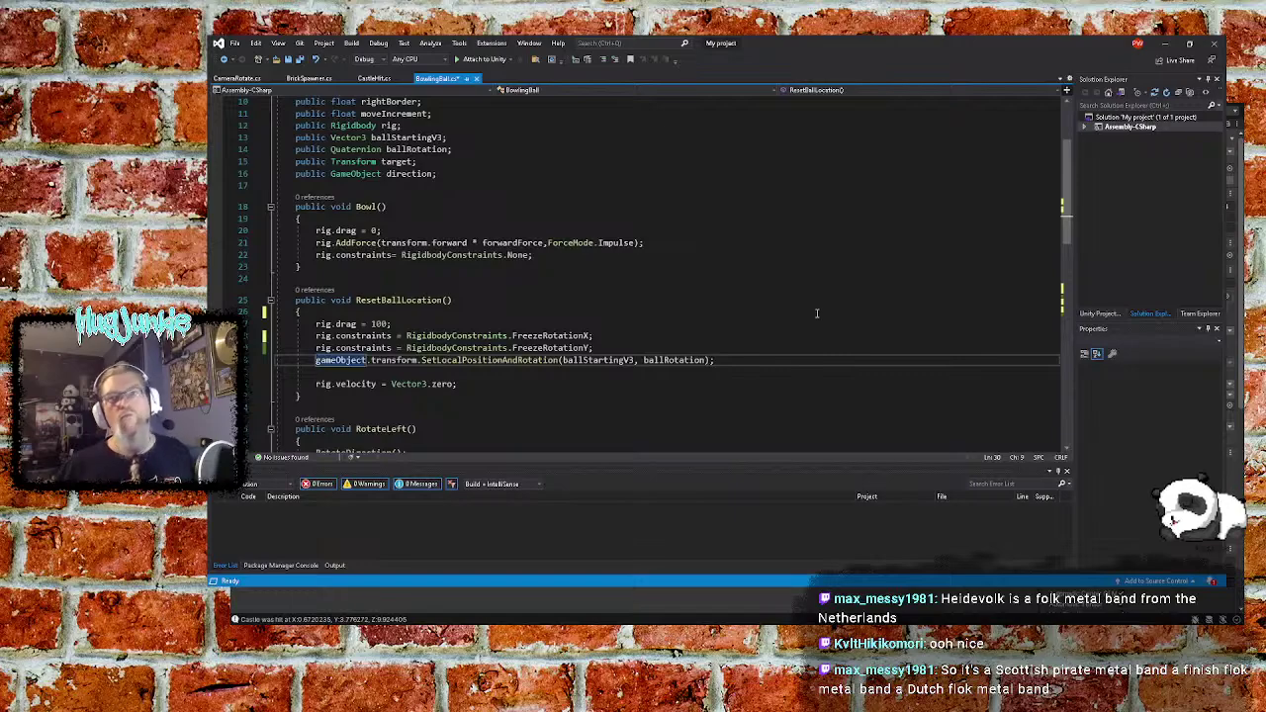
{"action": "key", "text": "Right"}
{"action": "key", "text": "Right"}
{"action": "key", "text": "Right"}
{"action": "key", "text": "Right"}
{"action": "key", "text": "Right"}
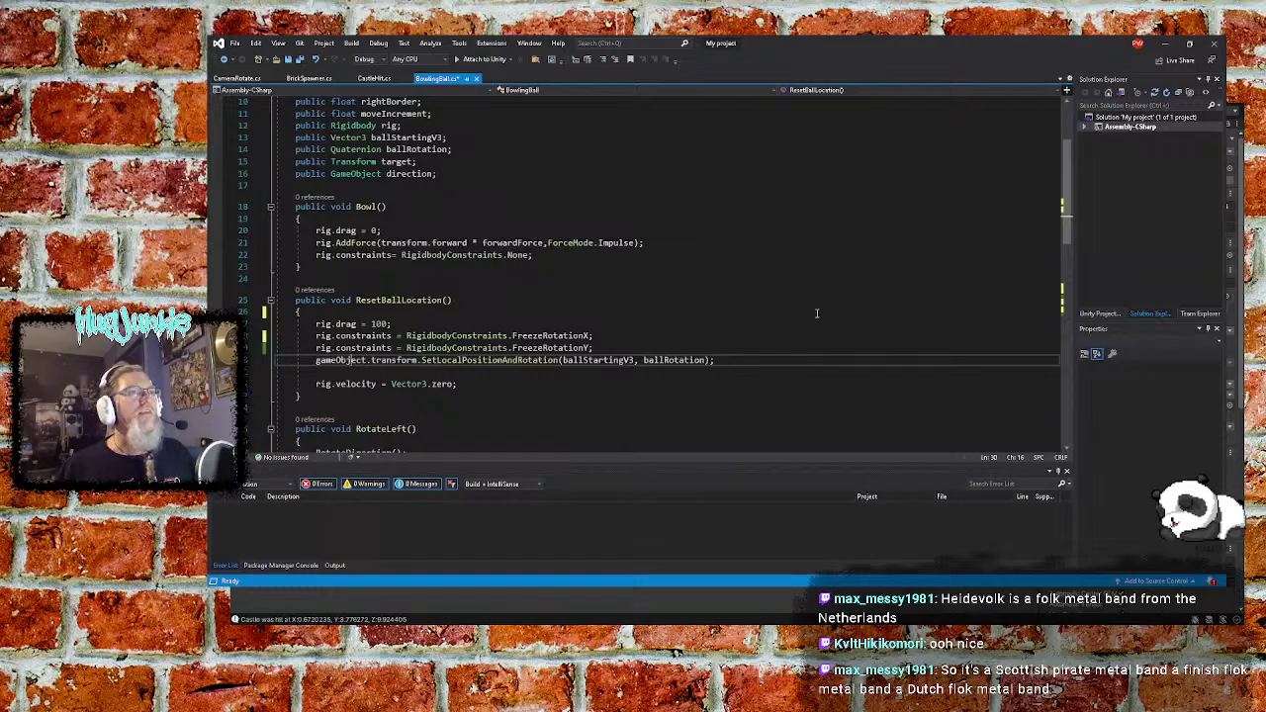
Move the FreezeRotationX and FreezeRotationY constraint lines in ResetBallLocation directly below the gameObject.transform.SetLocalPositionAndRotation call
{"action": "key", "text": "Up"}
{"action": "key", "text": "Right"}
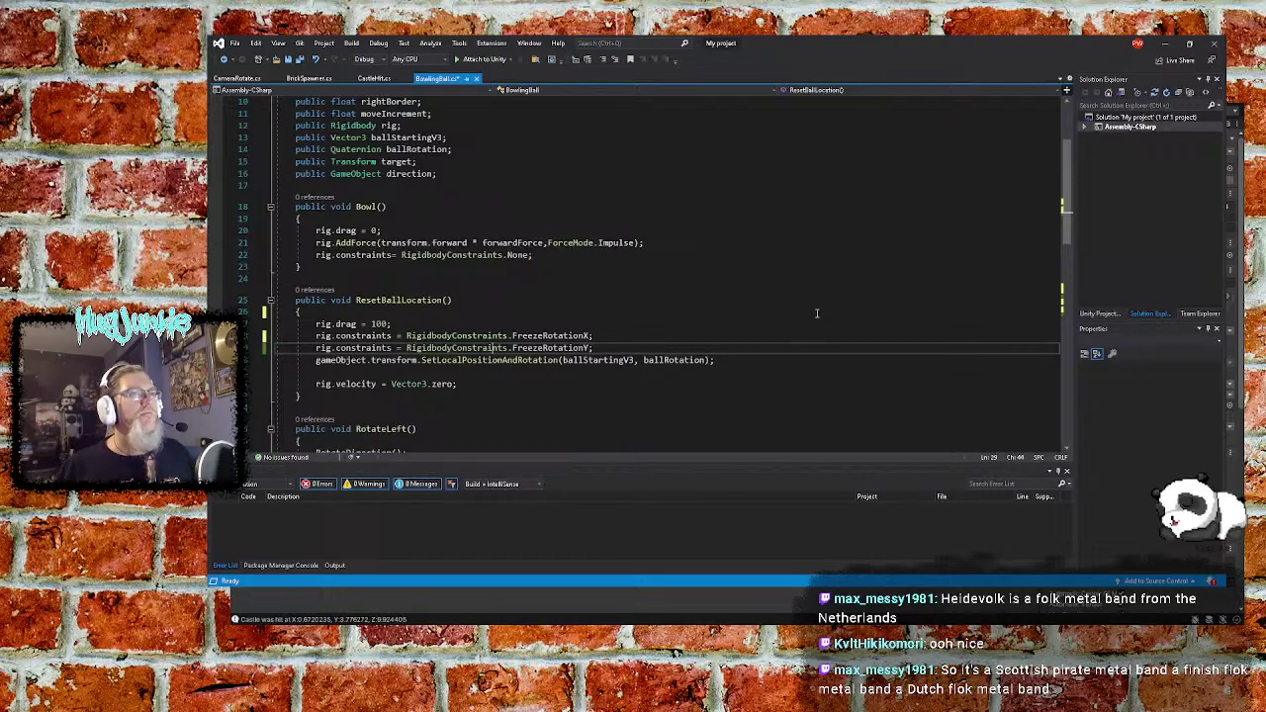
{"action": "key", "text": "Right"}
{"action": "key", "text": "Right"}
{"action": "key", "text": "Right"}
{"action": "key", "text": "Right"}
{"action": "key", "text": "shift+Up"}
{"action": "key", "text": "shift+Left"}
{"action": "key", "text": "shift+Left"}
{"action": "key", "text": "shift+Left"}
{"action": "key", "text": "shift+Left"}
{"action": "key", "text": "shift+Left"}
{"action": "key", "text": "shift+Left"}
{"action": "key", "text": "shift+Left"}
{"action": "key", "text": "shift+Left"}
{"action": "key", "text": "shift+Left"}
{"action": "key", "text": "shift+Left"}
{"action": "key", "text": "shift+Left"}
{"action": "key", "text": "shift+Left"}
{"action": "key", "text": "shift+Left"}
{"action": "key", "text": "shift+Left"}
{"action": "key", "text": "shift+Left"}
{"action": "key", "text": "shift+Left"}
{"action": "key", "text": "shift+Left"}
{"action": "key", "text": "shift+Left"}
{"action": "key", "text": "shift+Left"}
{"action": "key", "text": "shift+Left"}
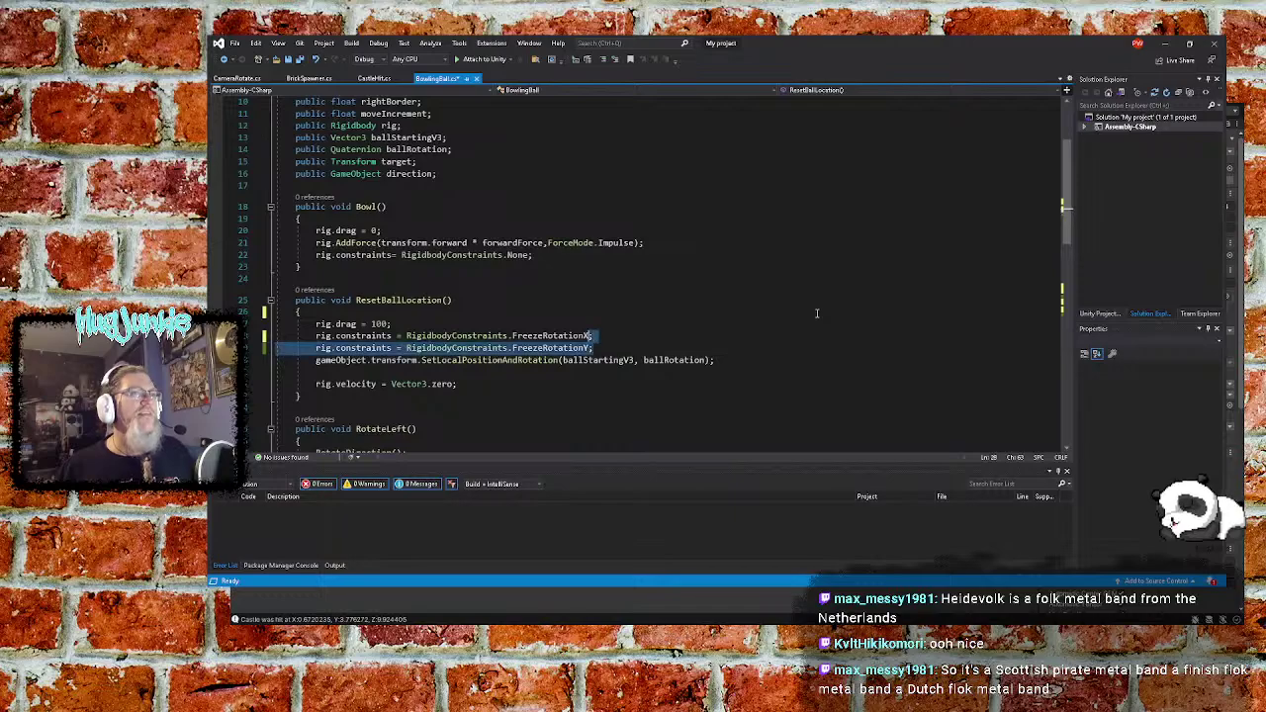
{"action": "key", "text": "shift+Left"}
{"action": "key", "text": "shift+Left"}
{"action": "key", "text": "shift+Left"}
{"action": "key", "text": "shift+Left"}
{"action": "key", "text": "shift+Left"}
{"action": "key", "text": "shift+Left"}
{"action": "key", "text": "shift+Left"}
{"action": "key", "text": "shift+Left"}
{"action": "key", "text": "shift+Left"}
{"action": "key", "text": "shift+Left"}
{"action": "key", "text": "shift+Left"}
{"action": "key", "text": "shift+Left"}
{"action": "key", "text": "shift+Left"}
{"action": "key", "text": "shift+Left"}
{"action": "key", "text": "shift+Left"}
{"action": "key", "text": "shift+Left"}
{"action": "key", "text": "shift+Left"}
{"action": "key", "text": "shift+Left"}
{"action": "key", "text": "shift+Left"}
{"action": "key", "text": "shift+Left"}
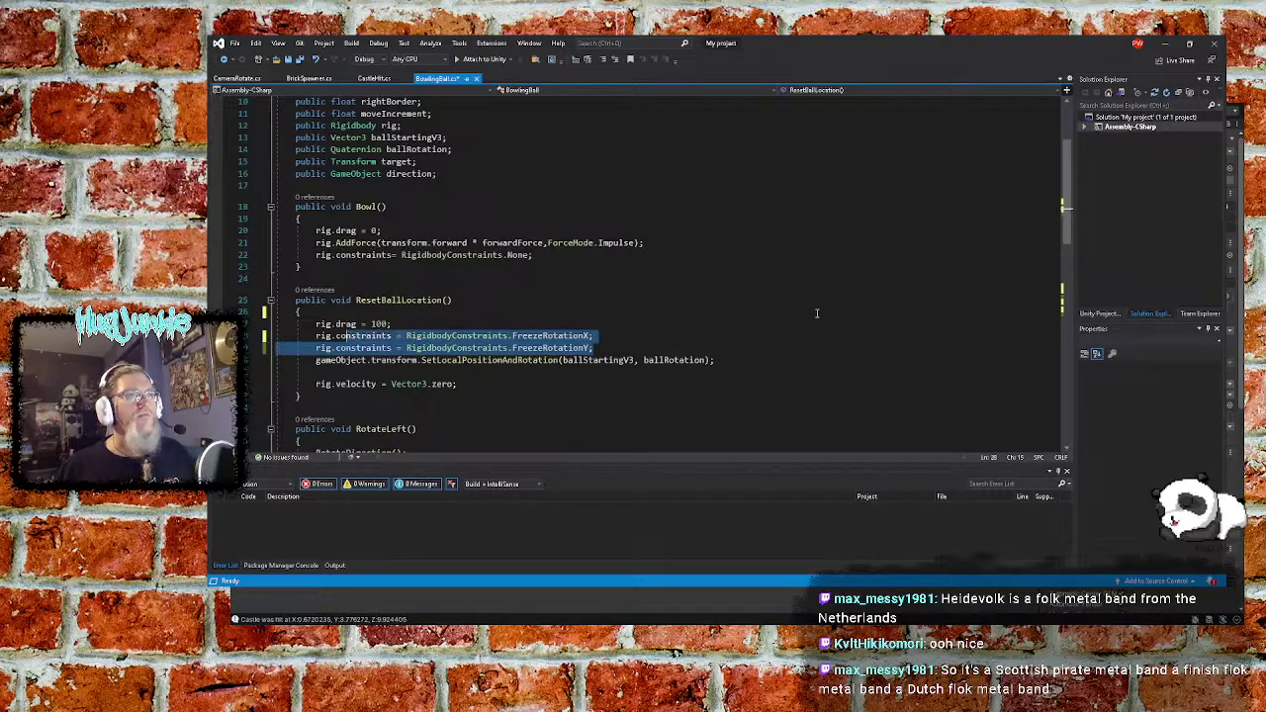
{"action": "key", "text": "ctrl+x"}
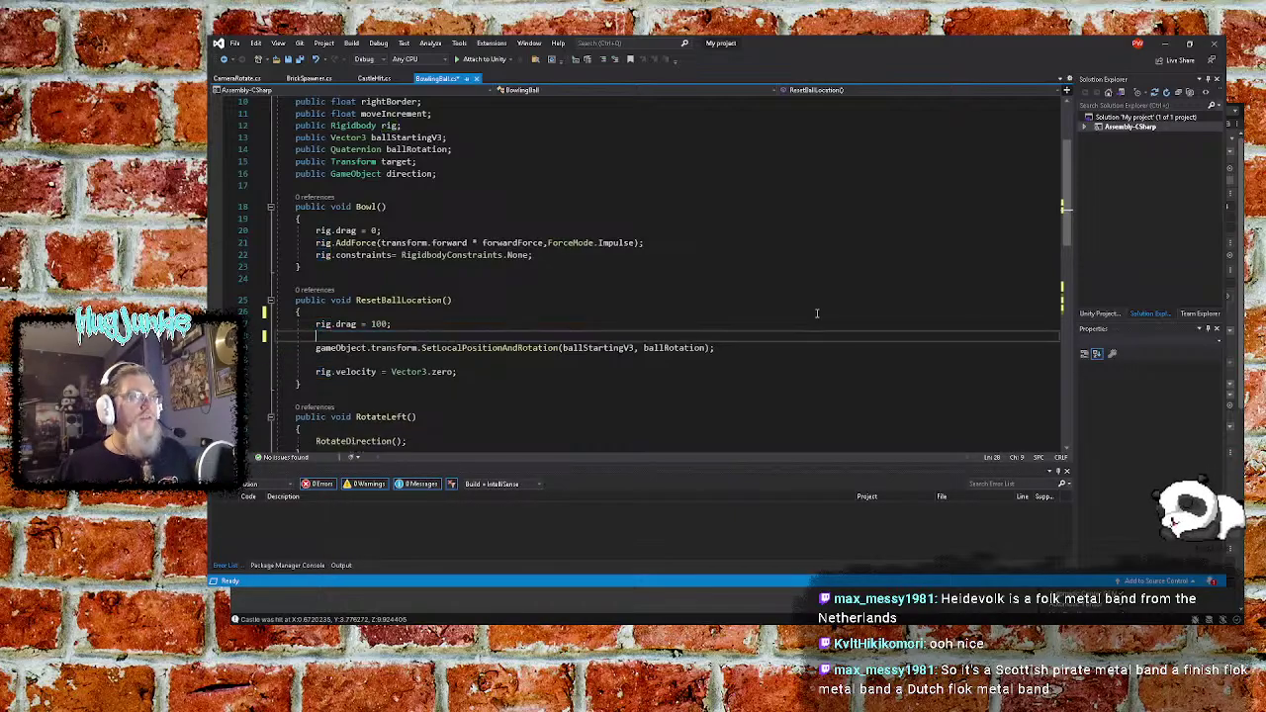
{"action": "key", "text": "Return"}
{"action": "key", "text": "Return"}
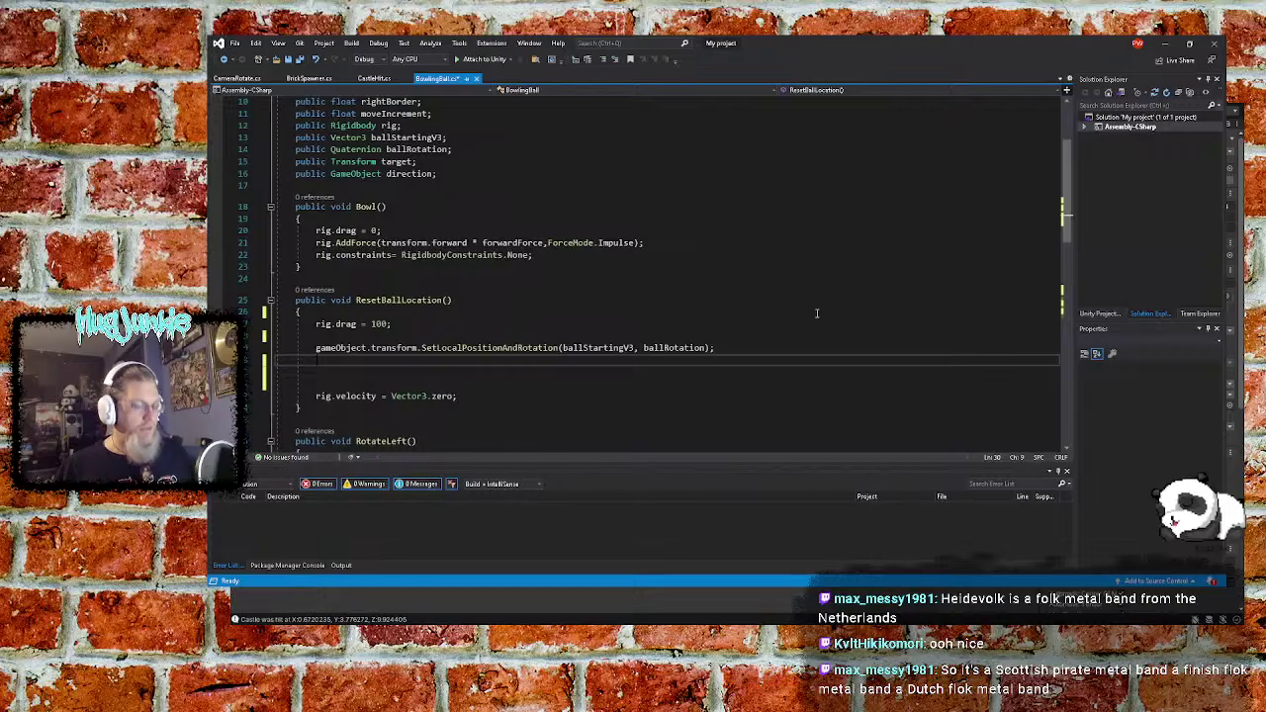
{"action": "key", "text": "ctrl+v"}
{"action": "key", "text": "Down"}
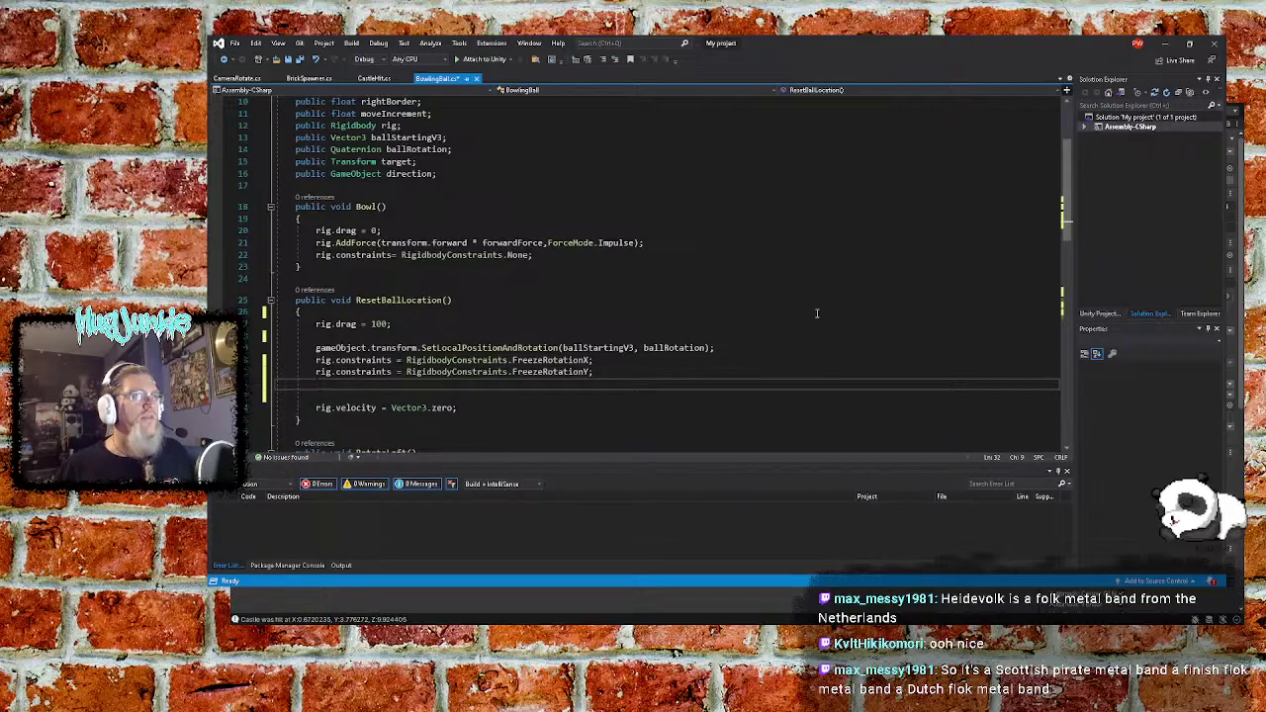
Remove the extra blank line directly below the FreezeRotationY constraint in ResetBallLocation
{"action": "key", "text": "shift+Home"}
{"action": "key", "text": "BackSpace"}
{"action": "key", "text": "BackSpace"}
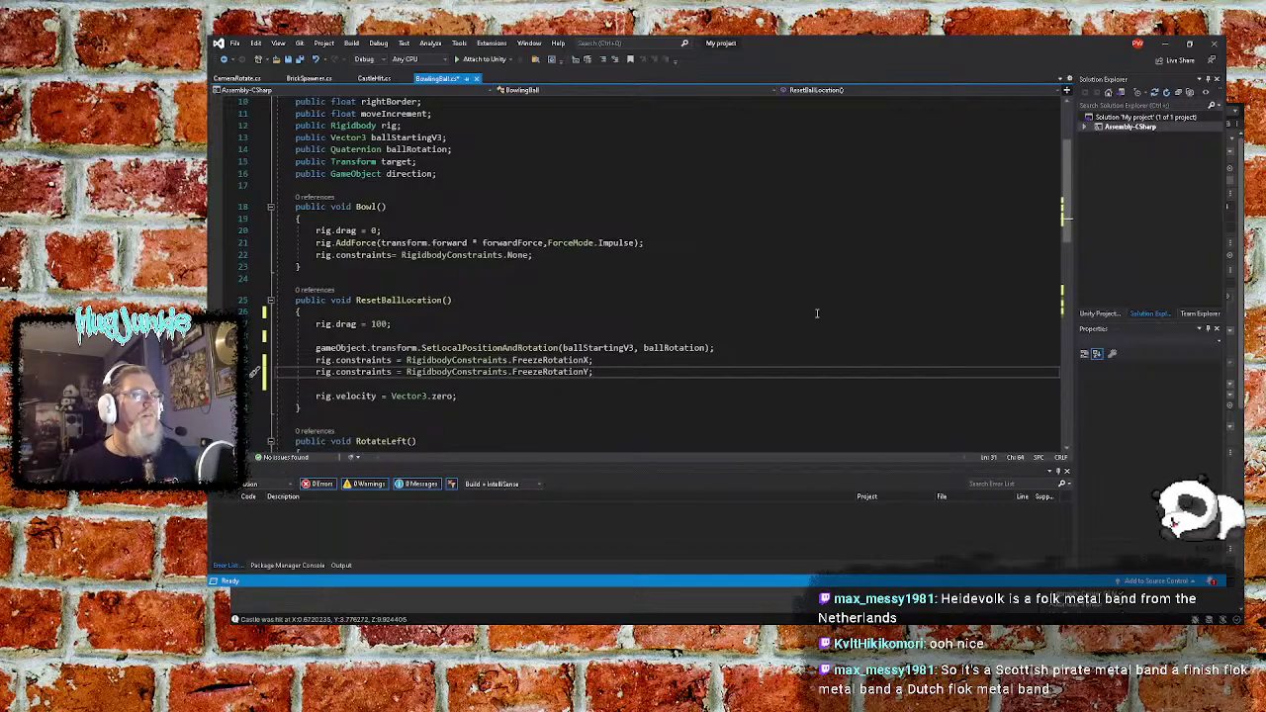
Remove the rig.velocity = Vector3.zero; statement from ResetBallLocation, together with the blank line between it and the FreezeRotationY constraint
{"action": "key", "text": "Return"}
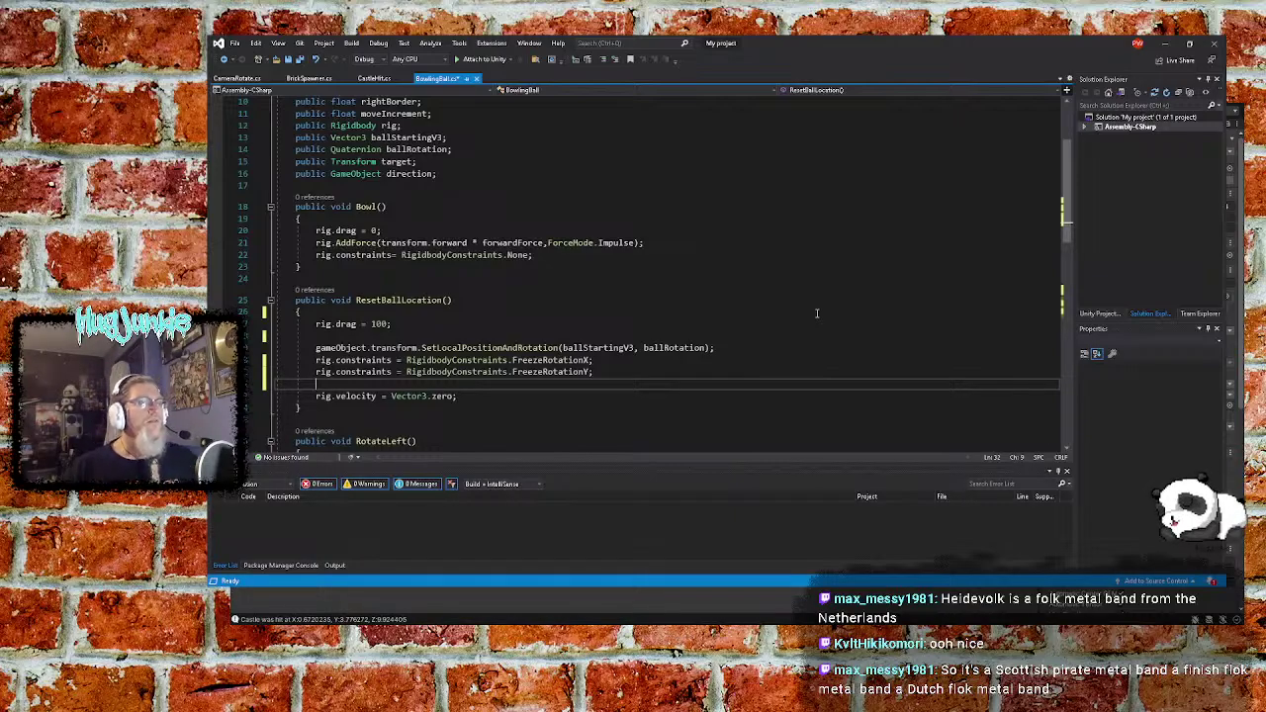
{"action": "key", "text": "Down"}
{"action": "key", "text": "End"}
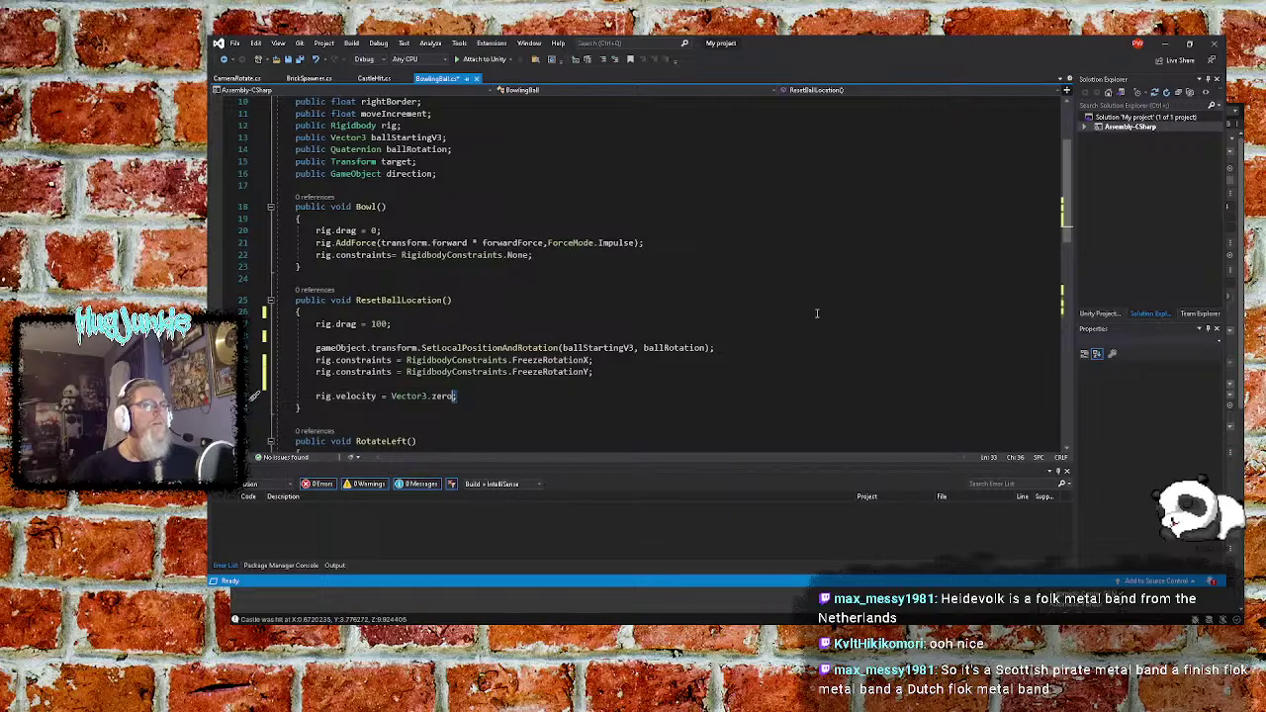
{"action": "key", "text": "shift+Left"}
{"action": "key", "text": "shift+Left"}
{"action": "key", "text": "shift+Left"}
{"action": "key", "text": "shift+Left"}
{"action": "key", "text": "shift+Left"}
{"action": "key", "text": "shift+Left"}
{"action": "key", "text": "shift+Left"}
{"action": "key", "text": "shift+Left"}
{"action": "key", "text": "shift+Left"}
{"action": "key", "text": "shift+Left"}
{"action": "key", "text": "shift+Left"}
{"action": "key", "text": "shift+Left"}
{"action": "key", "text": "shift+Left"}
{"action": "key", "text": "shift+Left"}
{"action": "key", "text": "shift+Left"}
{"action": "key", "text": "shift+Left"}
{"action": "key", "text": "shift+Left"}
{"action": "key", "text": "shift+Left"}
{"action": "key", "text": "shift+Left"}
{"action": "key", "text": "shift+Left"}
{"action": "key", "text": "shift+Left"}
{"action": "key", "text": "shift+Left"}
{"action": "key", "text": "shift+Left"}
{"action": "key", "text": "shift+Left"}
{"action": "key", "text": "shift+Left"}
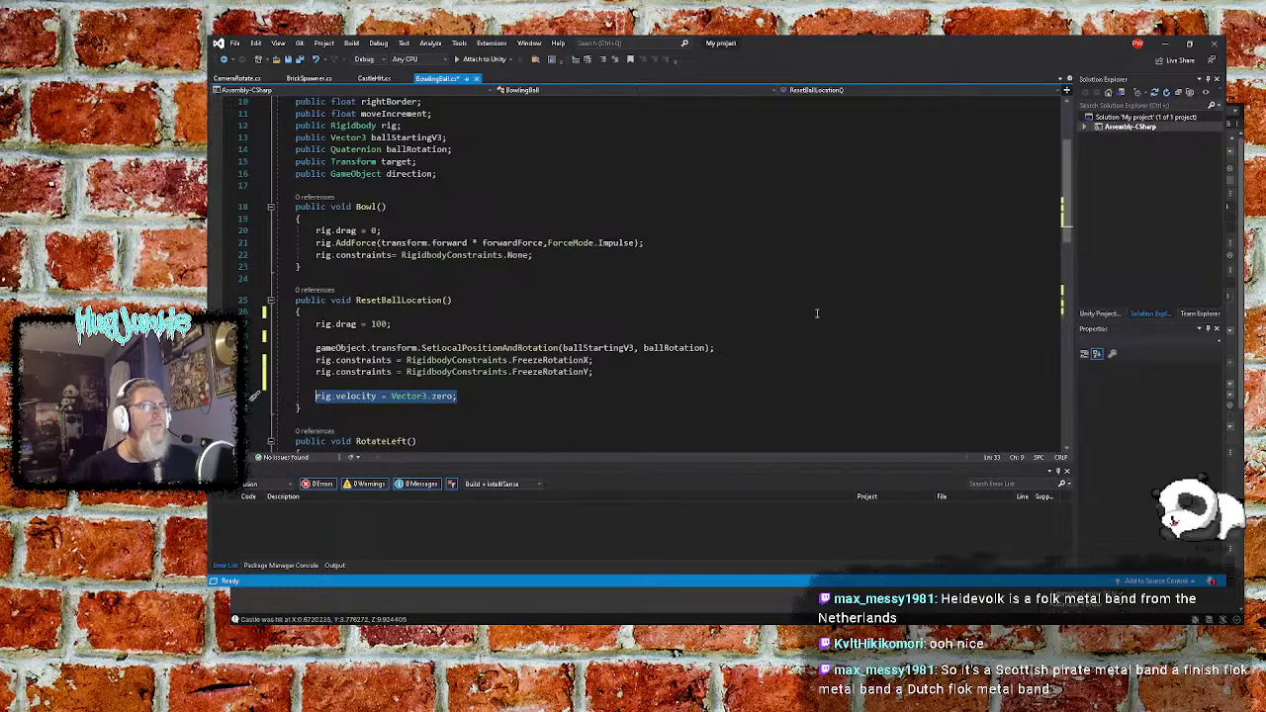
{"action": "key", "text": "BackSpace"}
{"action": "key", "text": "BackSpace"}
{"action": "key", "text": "BackSpace"}
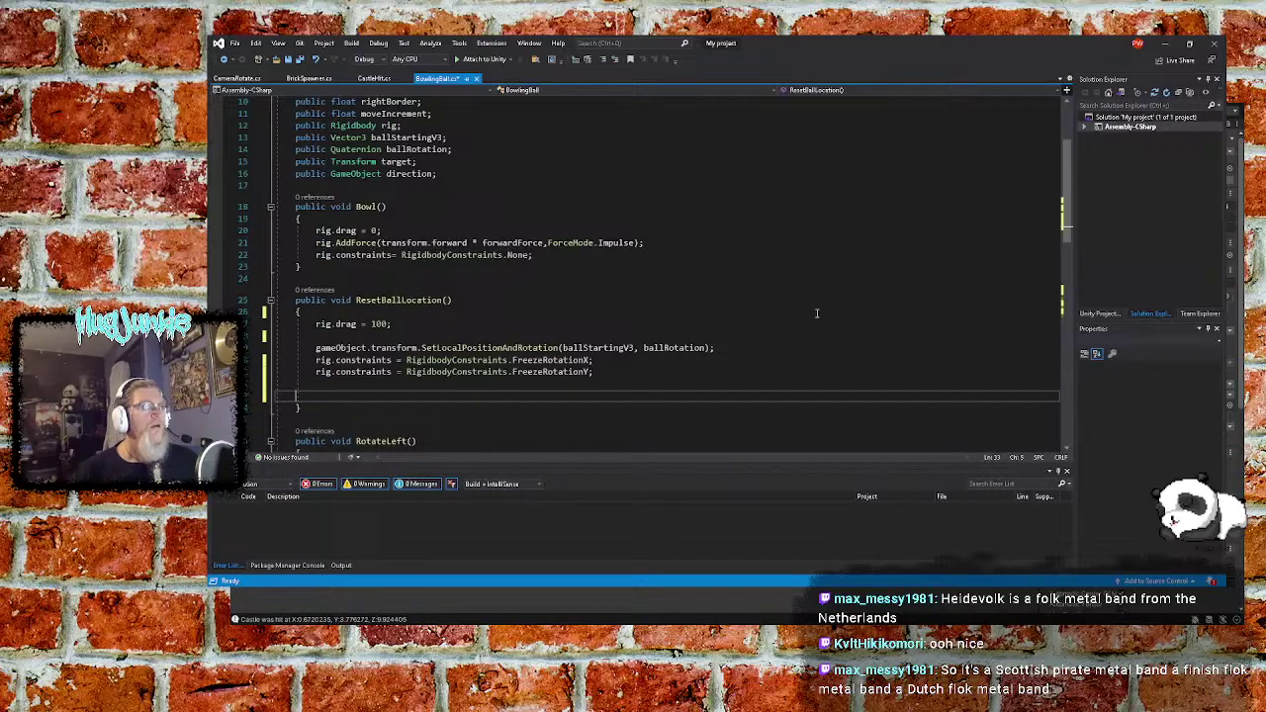
{"action": "key", "text": "BackSpace"}
{"action": "key", "text": "BackSpace"}
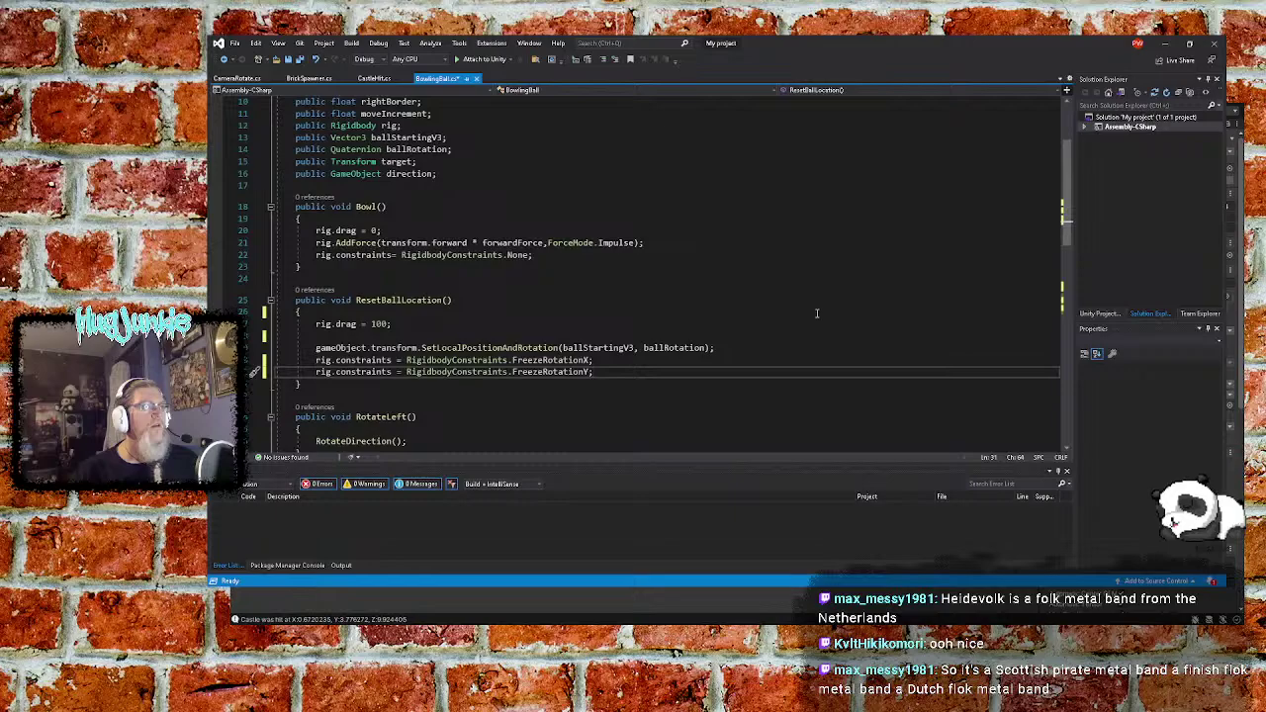
Insert rig.velocity = Vector3.zero; directly below rig.drag = 100; in ResetBallLocation, followed by a blank line, and save the script
{"action": "key", "text": "Up"}
{"action": "key", "text": "Up"}
{"action": "key", "text": "Up"}
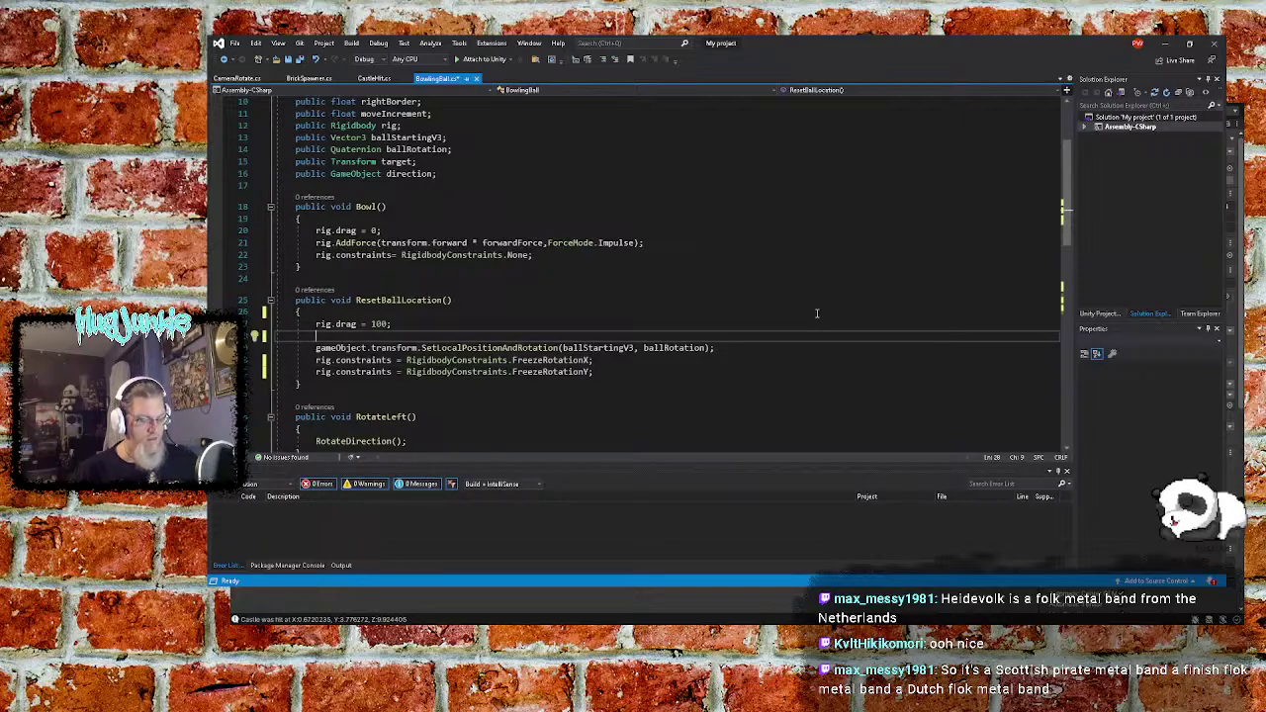
{"action": "key", "text": "ctrl+v"}
{"action": "key", "text": "Return"}
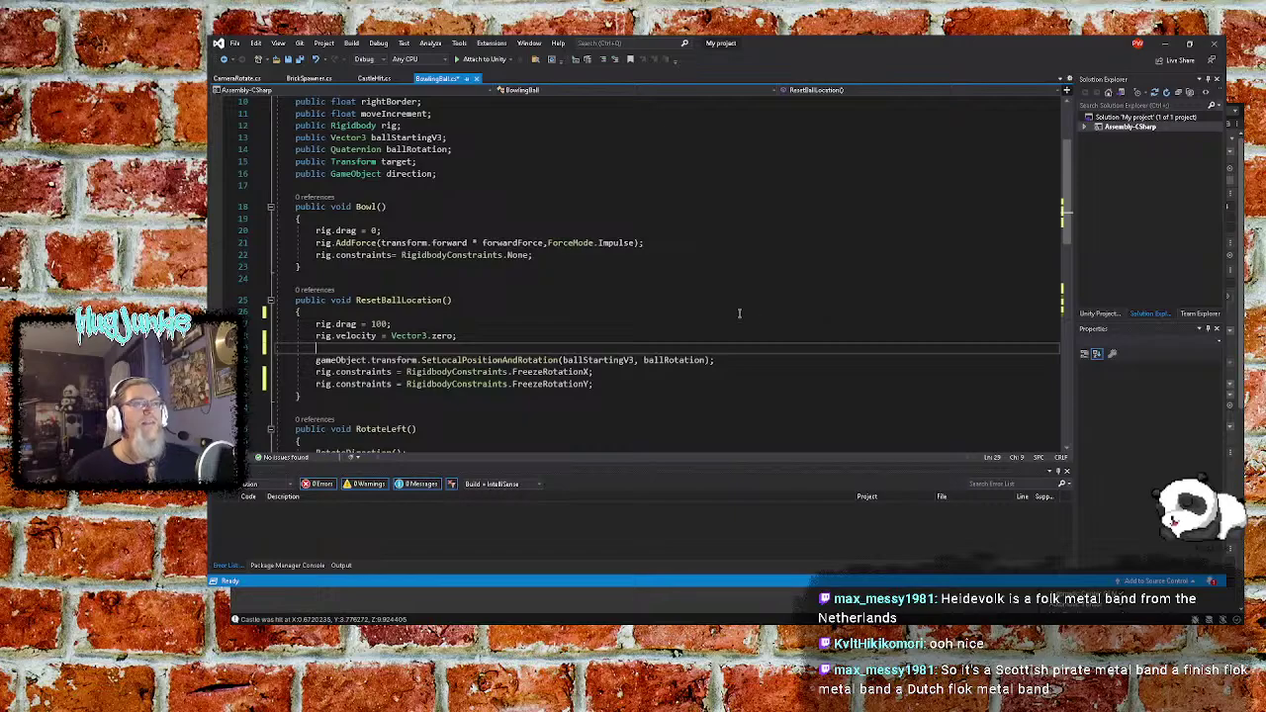
{"action": "key", "text": "Up"}
{"action": "key", "text": "Up"}
{"action": "key", "text": "Up"}
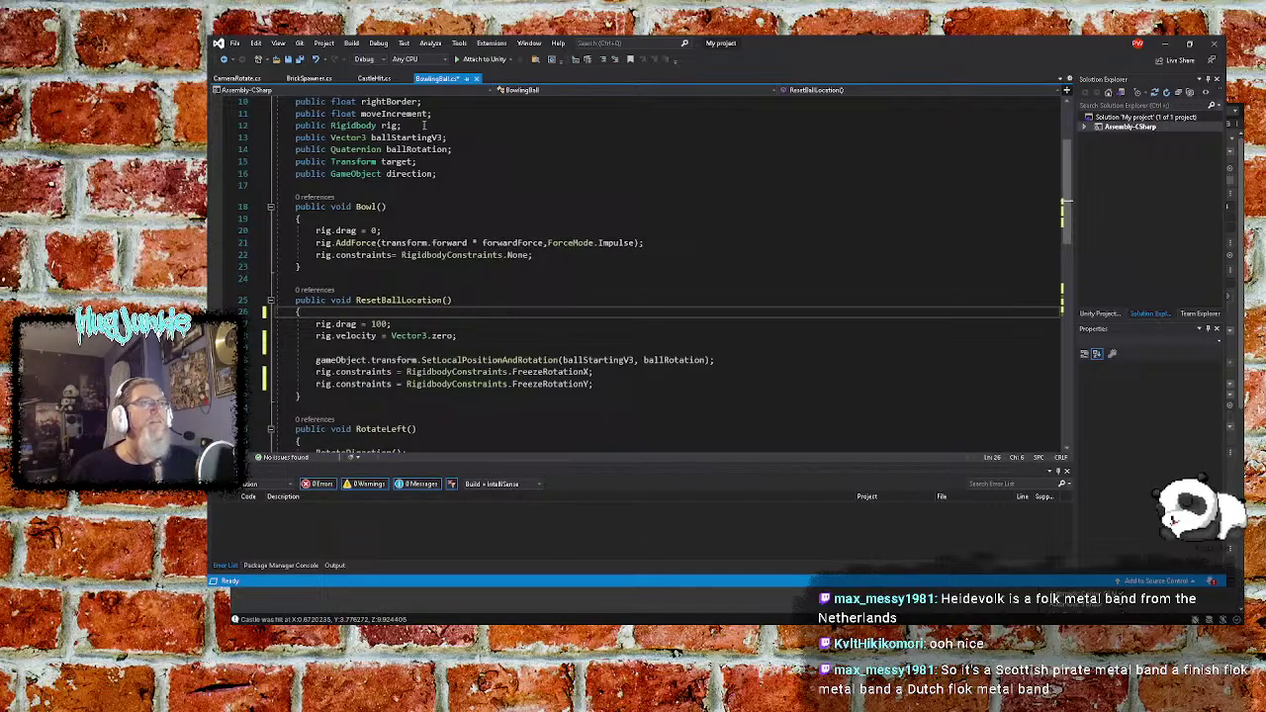
{"action": "left_click", "coordinate": [302, 59]}
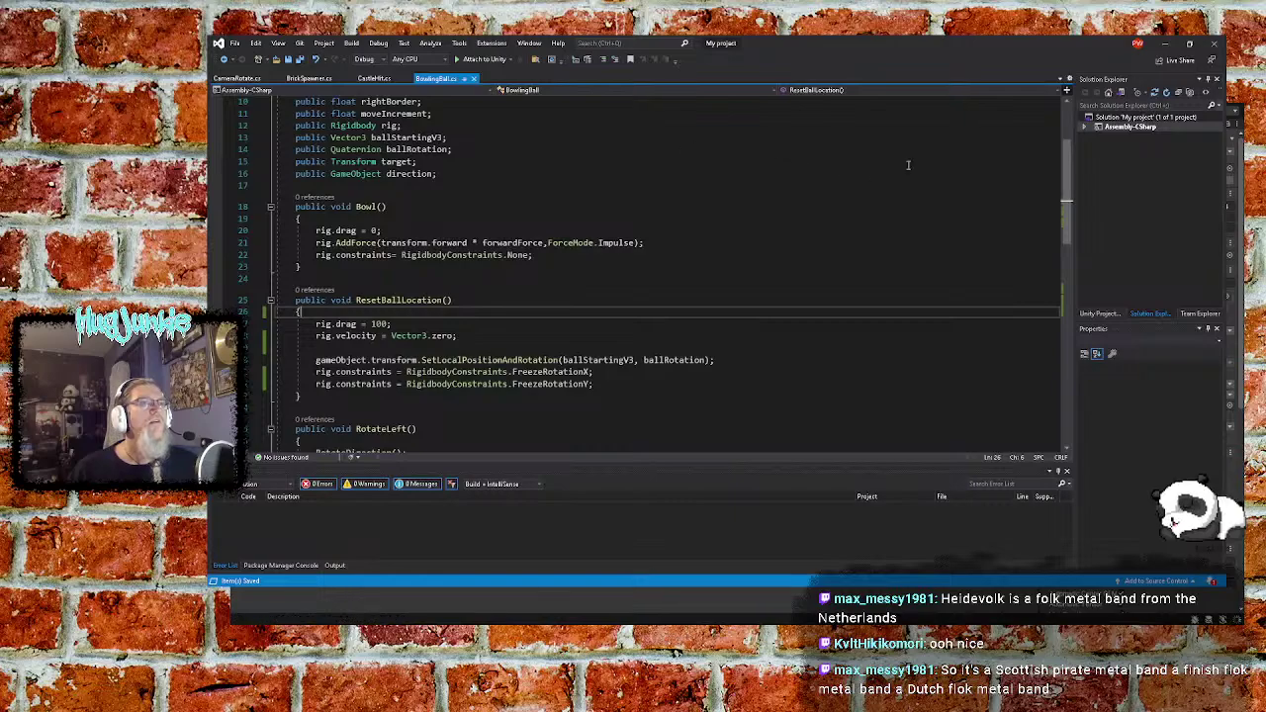
Switch to Unity, run the game, and bowl the ball at the castle after rotating the aim in the << direction
{"action": "key", "text": "alt+Tab"}
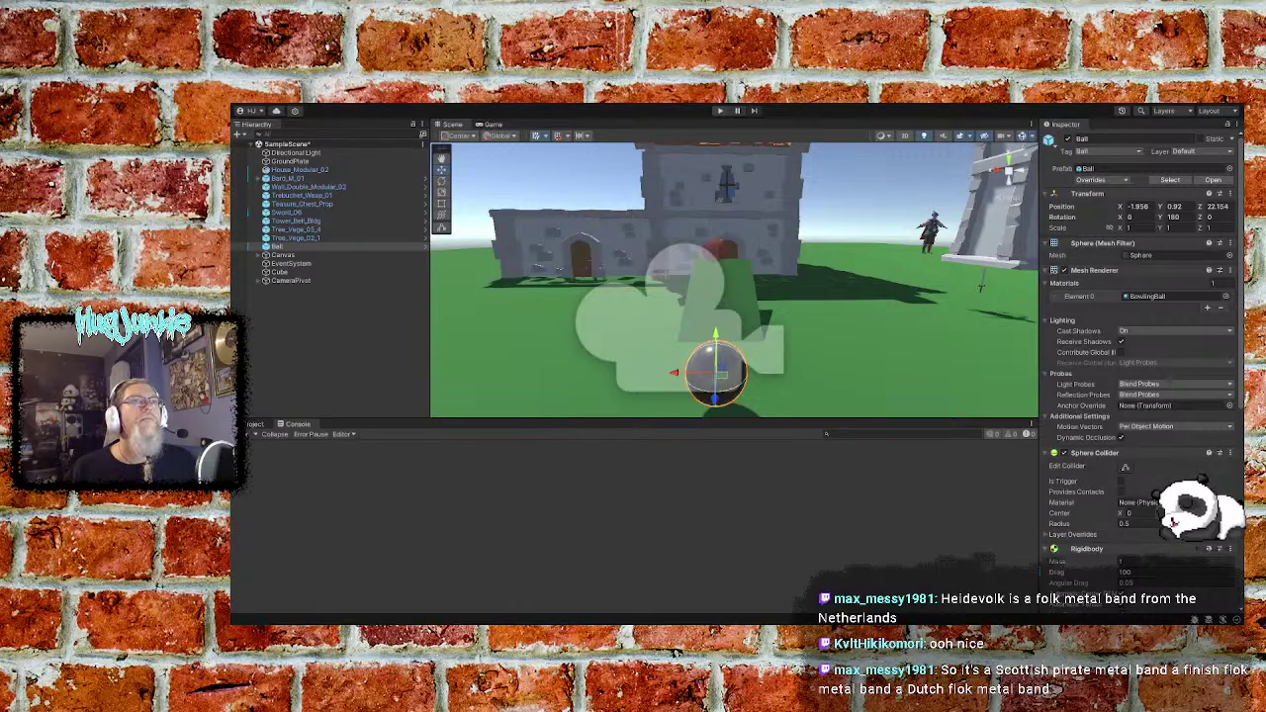
{"action": "key", "text": "ctrl+p"}
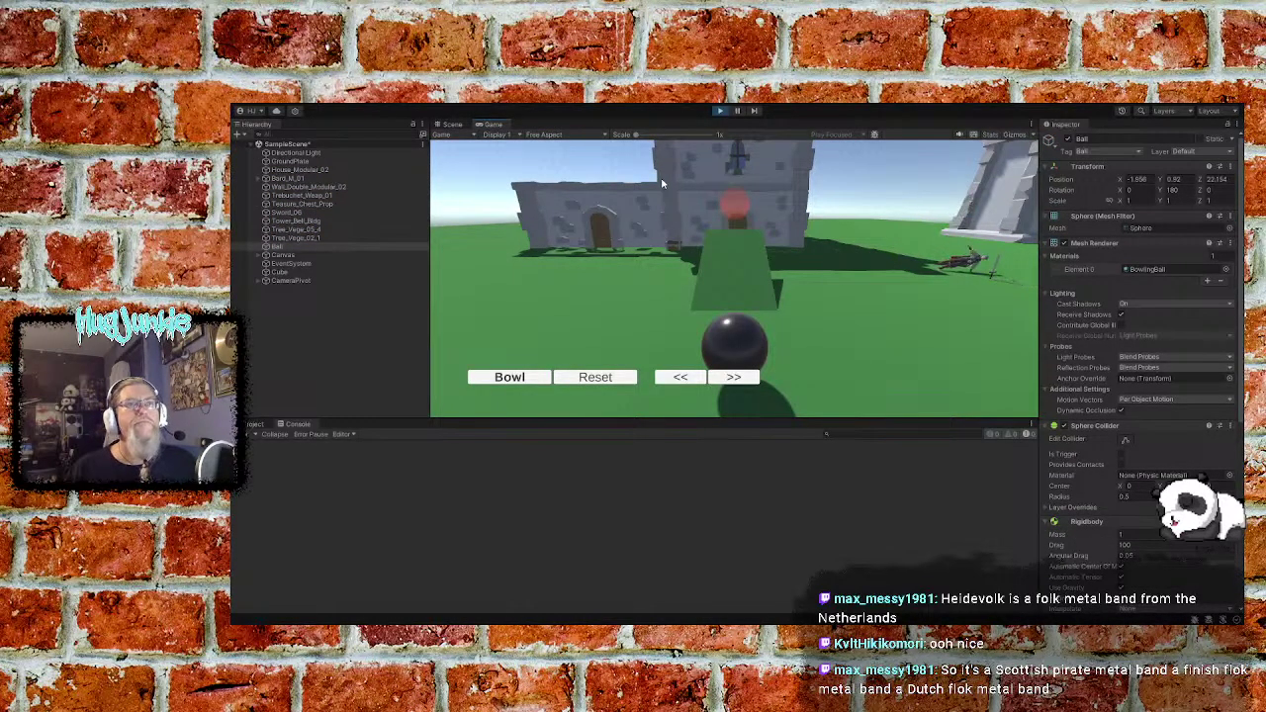
{"action": "left_click", "coordinate": [679, 380]}
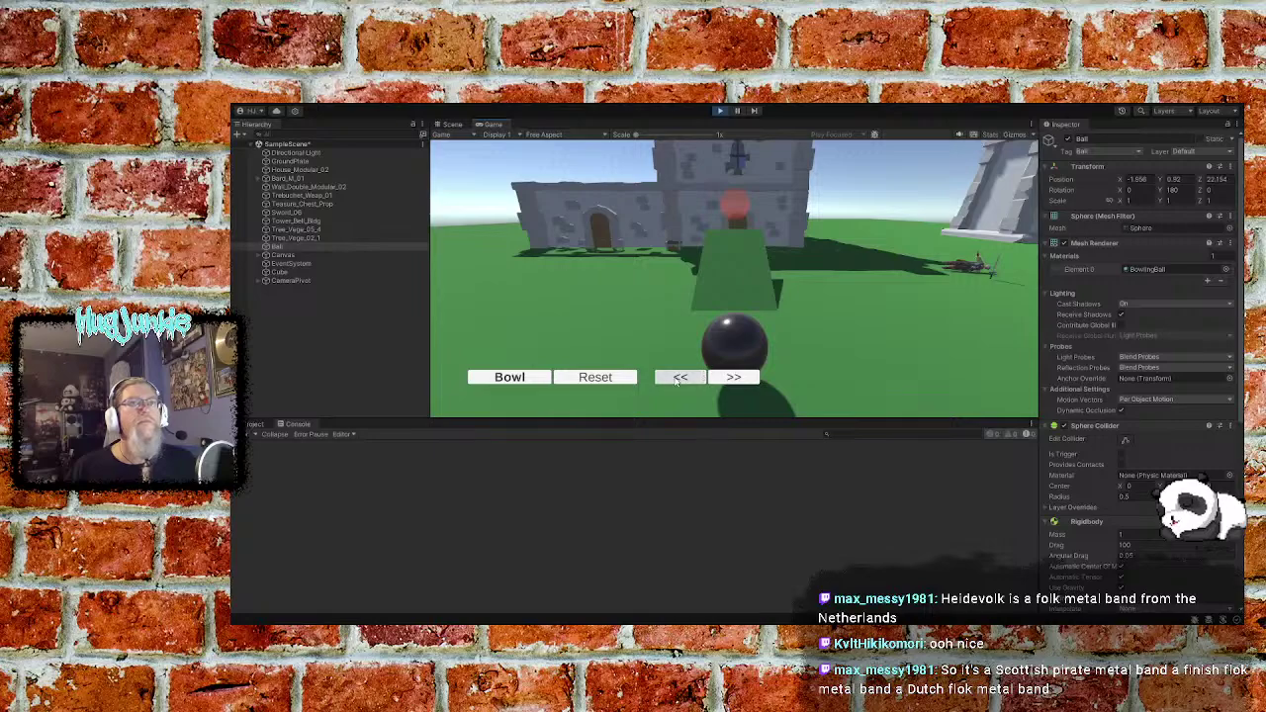
{"action": "left_click", "coordinate": [678, 380]}
{"action": "left_click", "coordinate": [679, 380]}
{"action": "left_click", "coordinate": [679, 380]}
{"action": "left_click", "coordinate": [678, 380]}
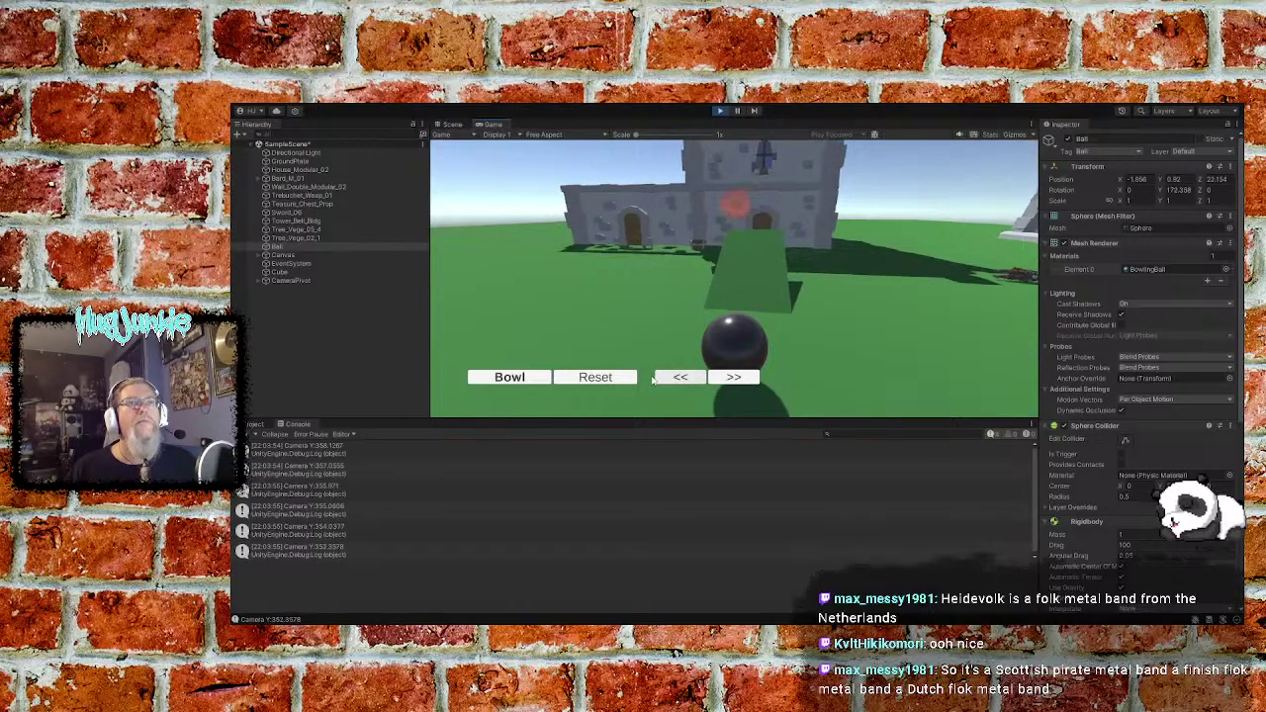
{"action": "left_click", "coordinate": [521, 377]}
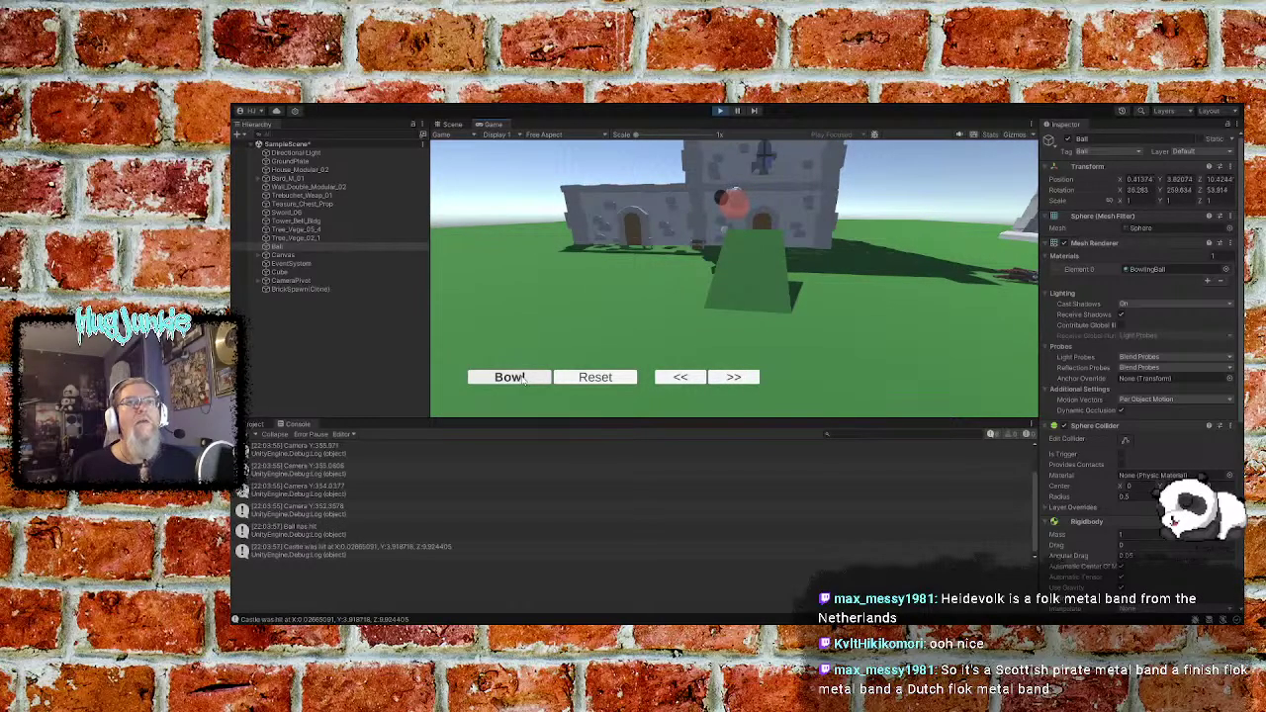
Reset the ball repeatedly while checking its Transform rotation values, and stop the game
{"action": "left_click", "coordinate": [603, 381]}
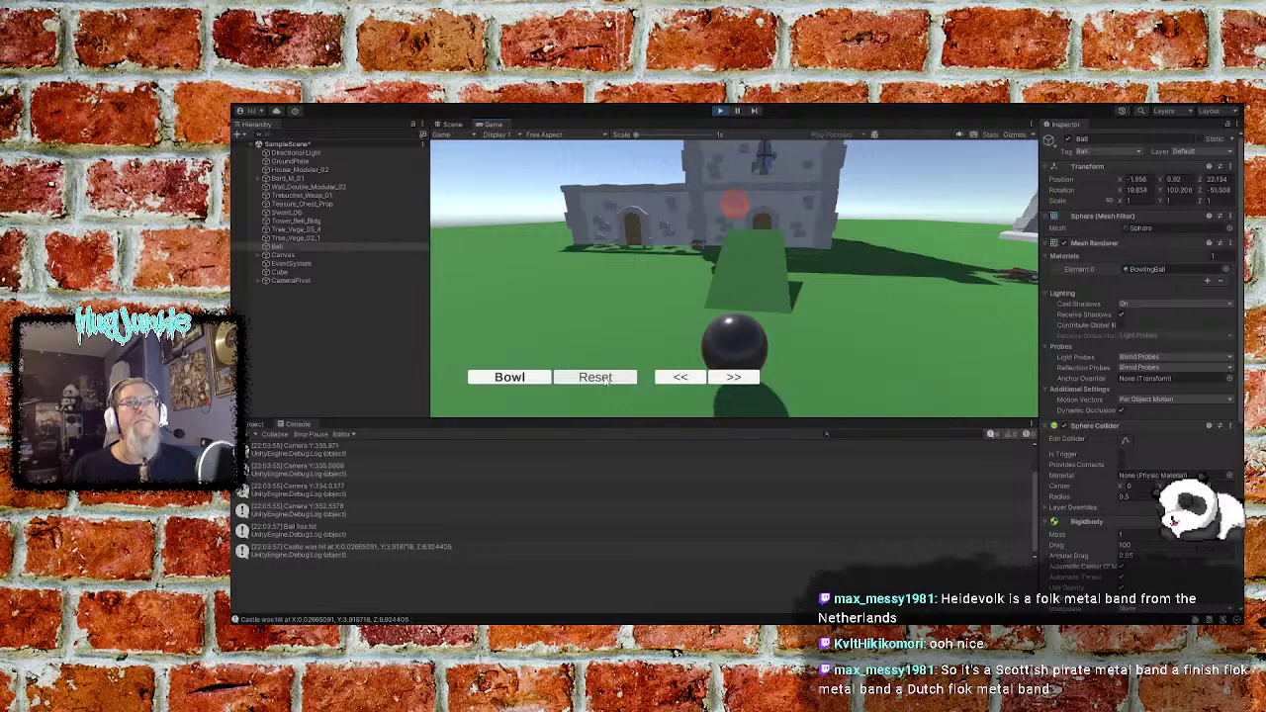
{"action": "left_click", "coordinate": [603, 380]}
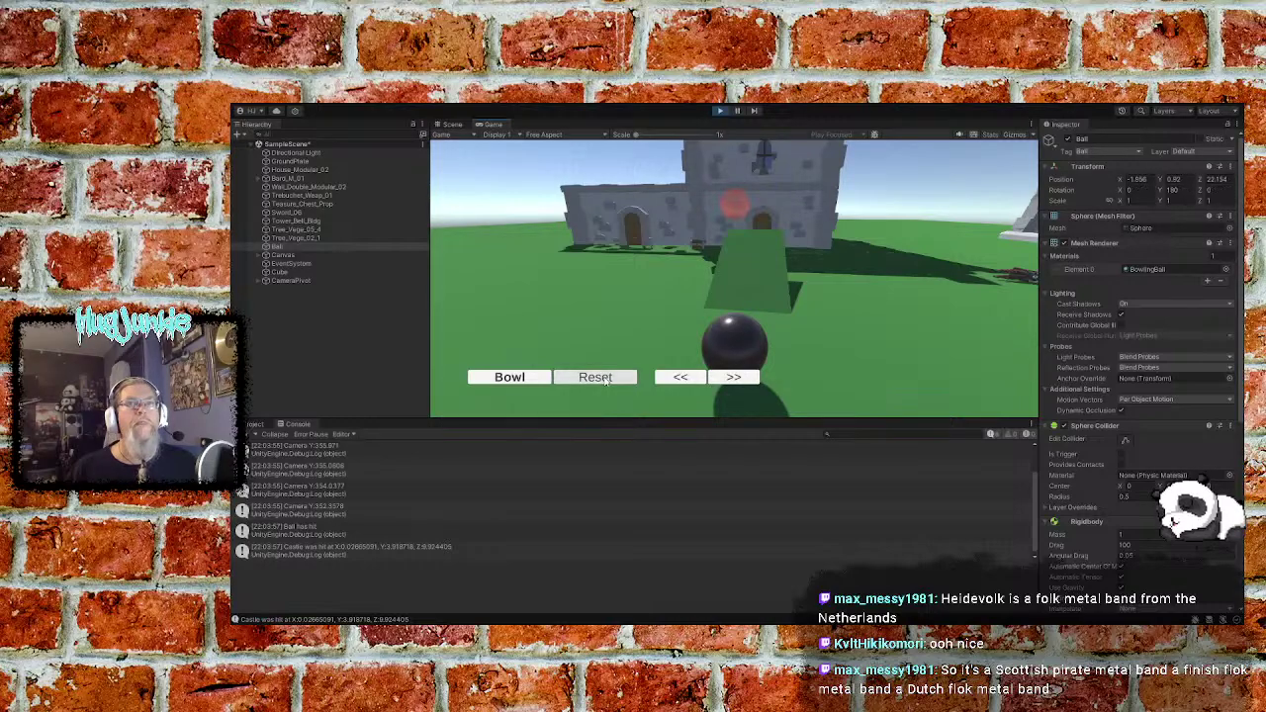
{"action": "left_click", "coordinate": [601, 381]}
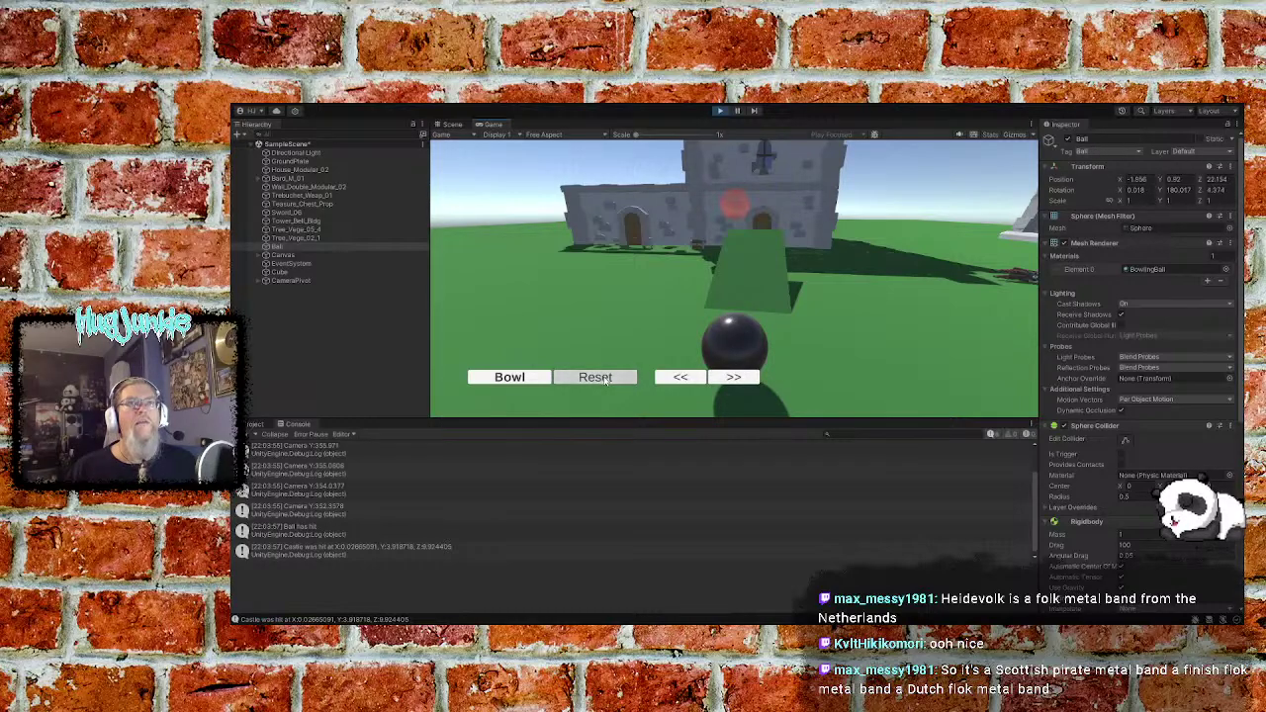
{"action": "left_click", "coordinate": [605, 381]}
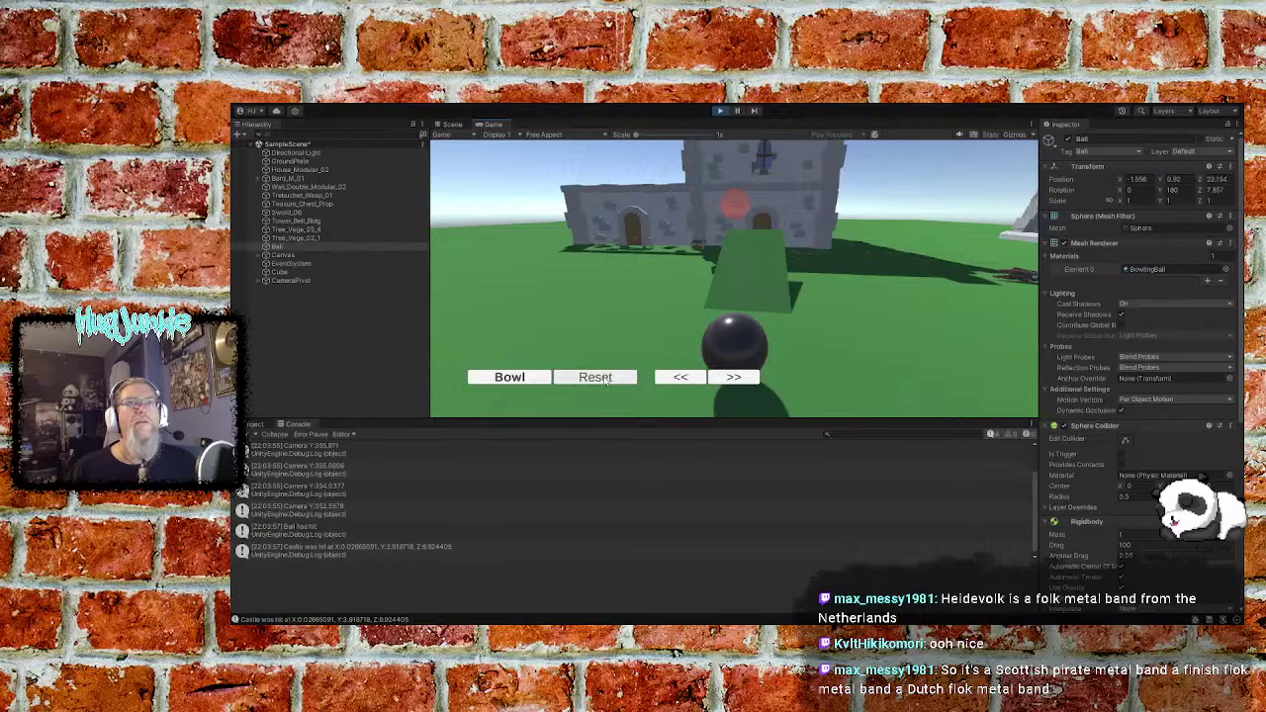
{"action": "left_click", "coordinate": [606, 381]}
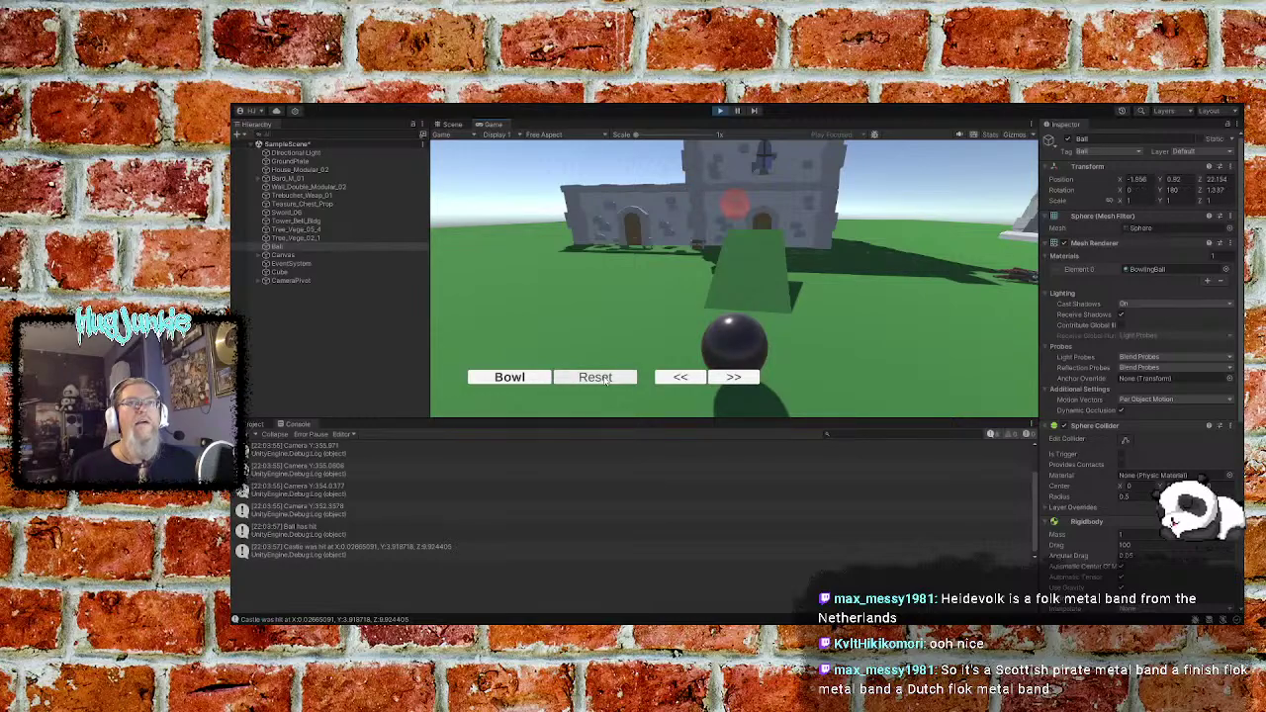
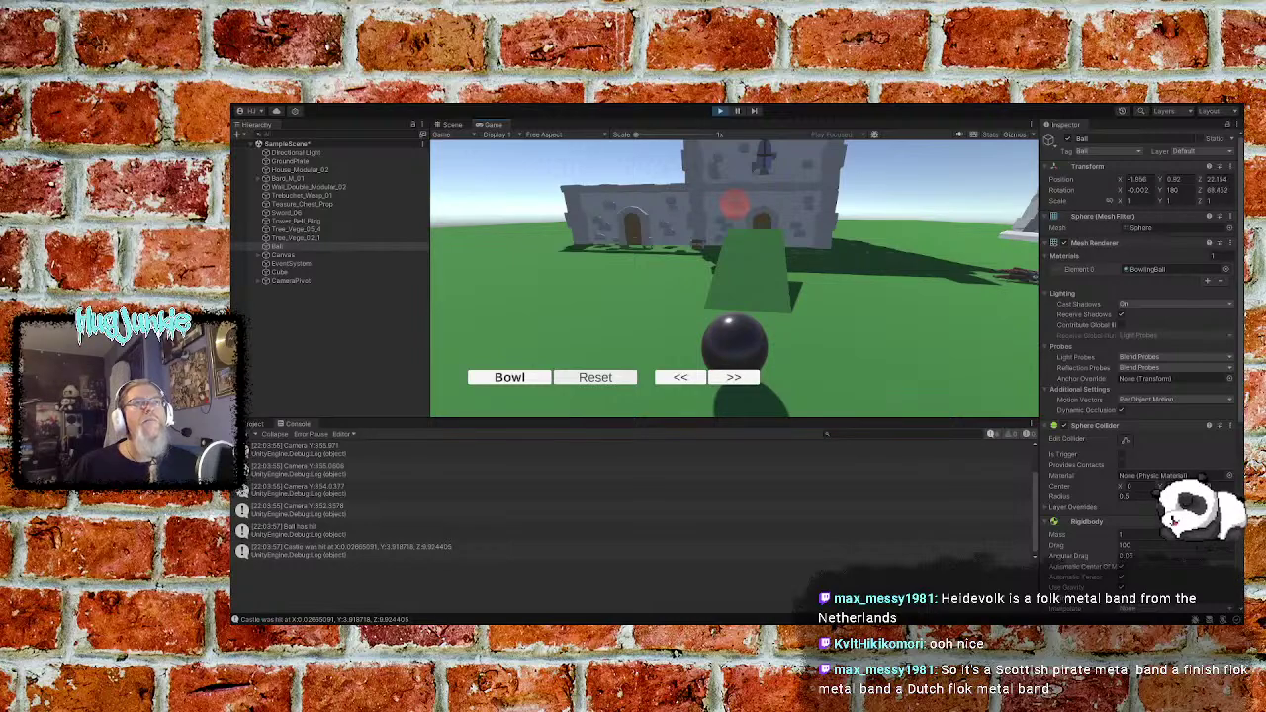
{"action": "left_click", "coordinate": [594, 377]}
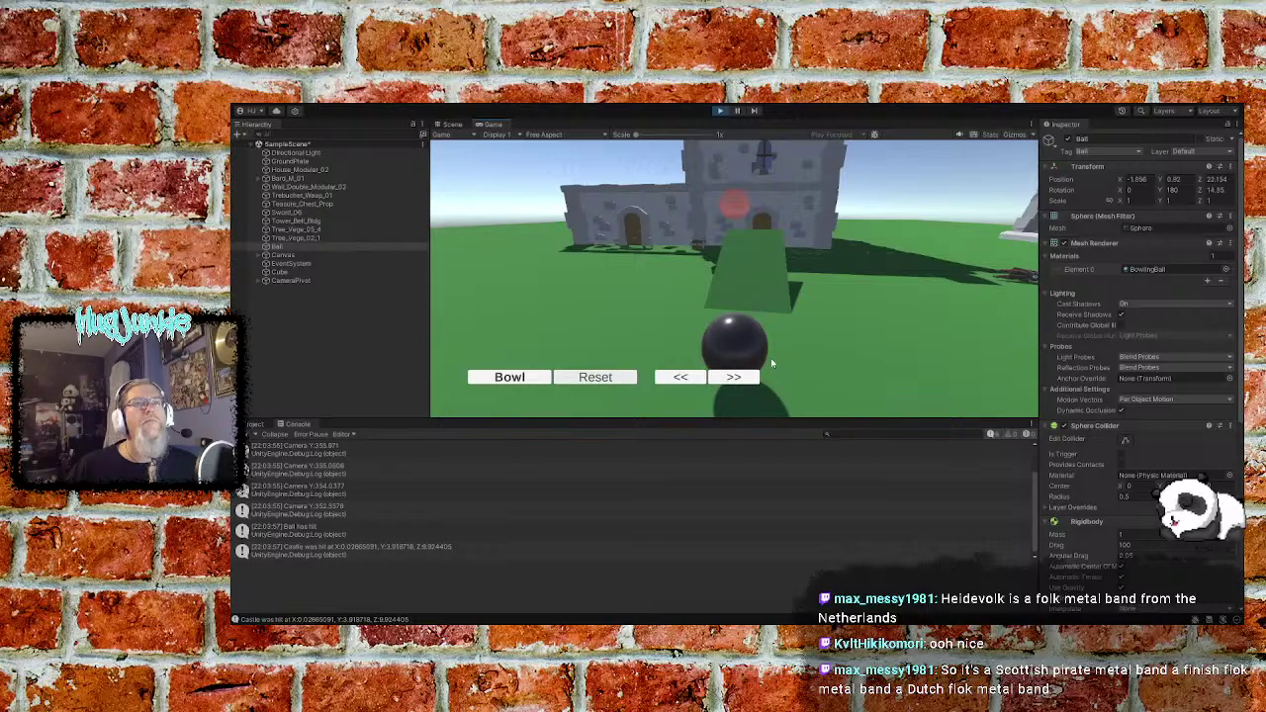
{"action": "left_click", "coordinate": [721, 112]}
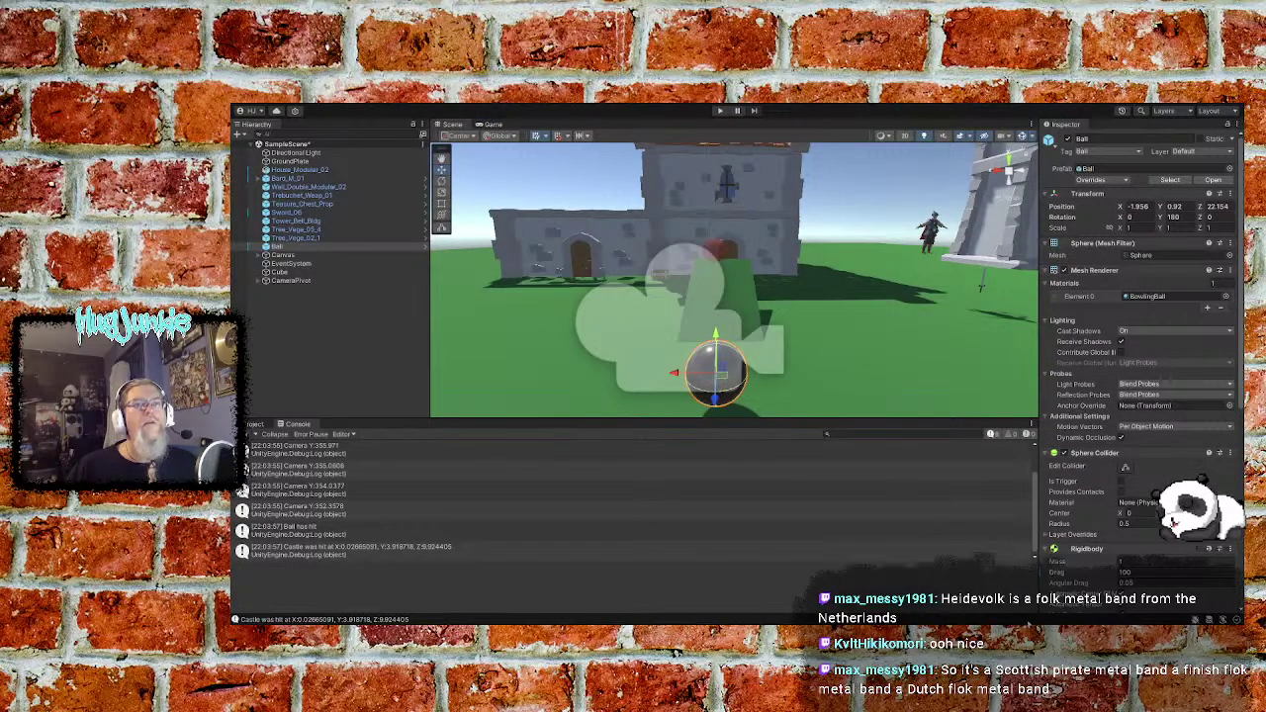
Switch to Visual Studio and add rig.constraints = RigidbodyConstraints.FreezePosition; below the FreezeRotationY constraint in ResetBallLocation
{"action": "key", "text": "alt+Tab"}
{"action": "left_click", "coordinate": [544, 342]}
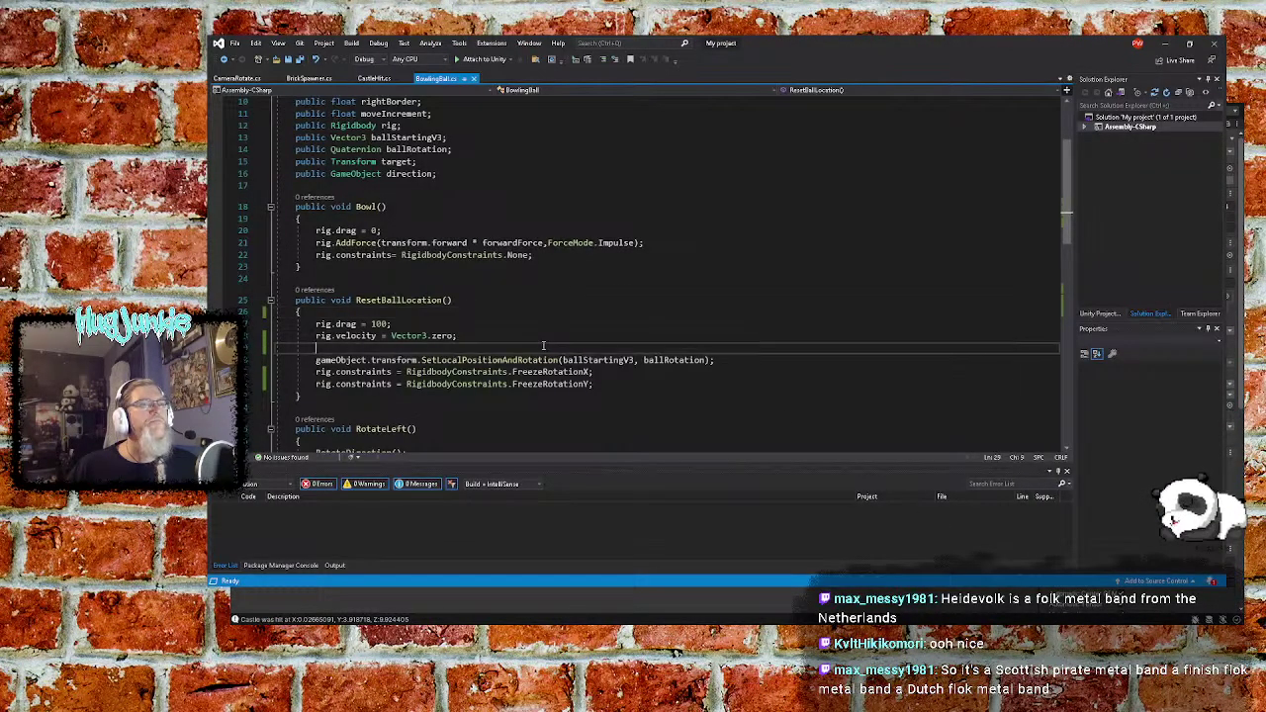
{"action": "scroll", "coordinate": [645, 309], "scroll_direction": "down", "scroll_amount": 2}
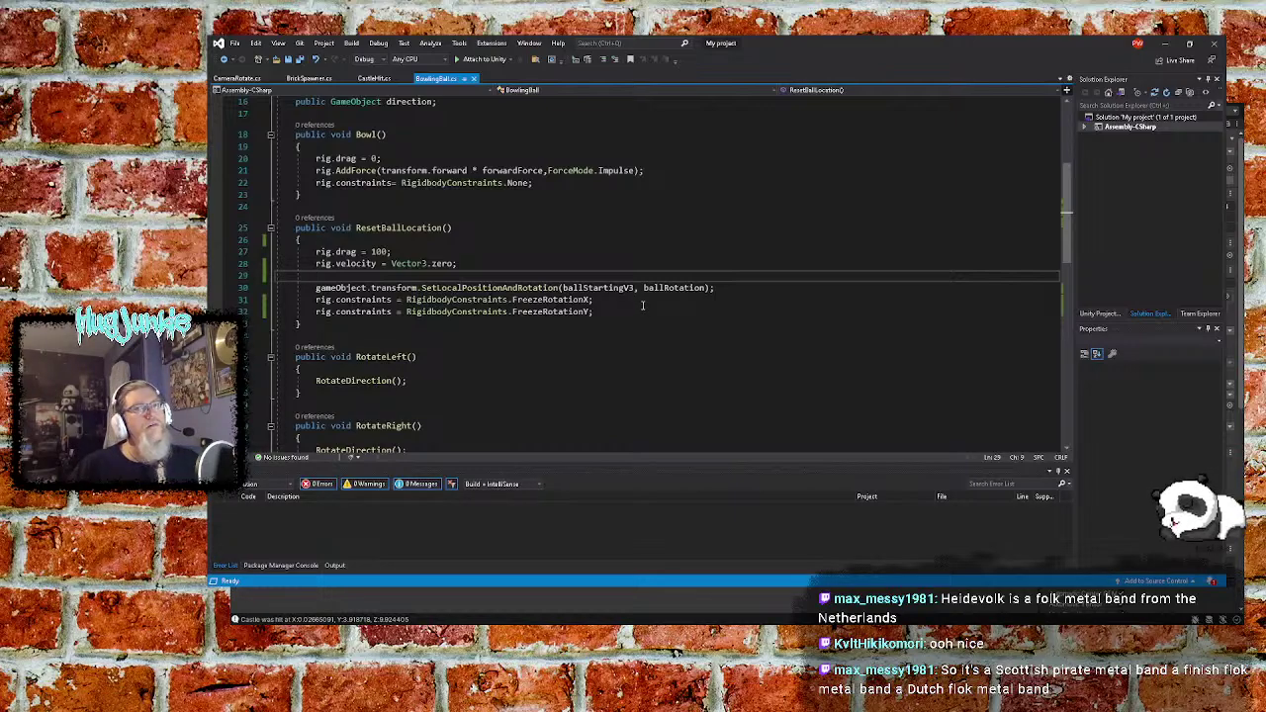
{"action": "left_click", "coordinate": [623, 311]}
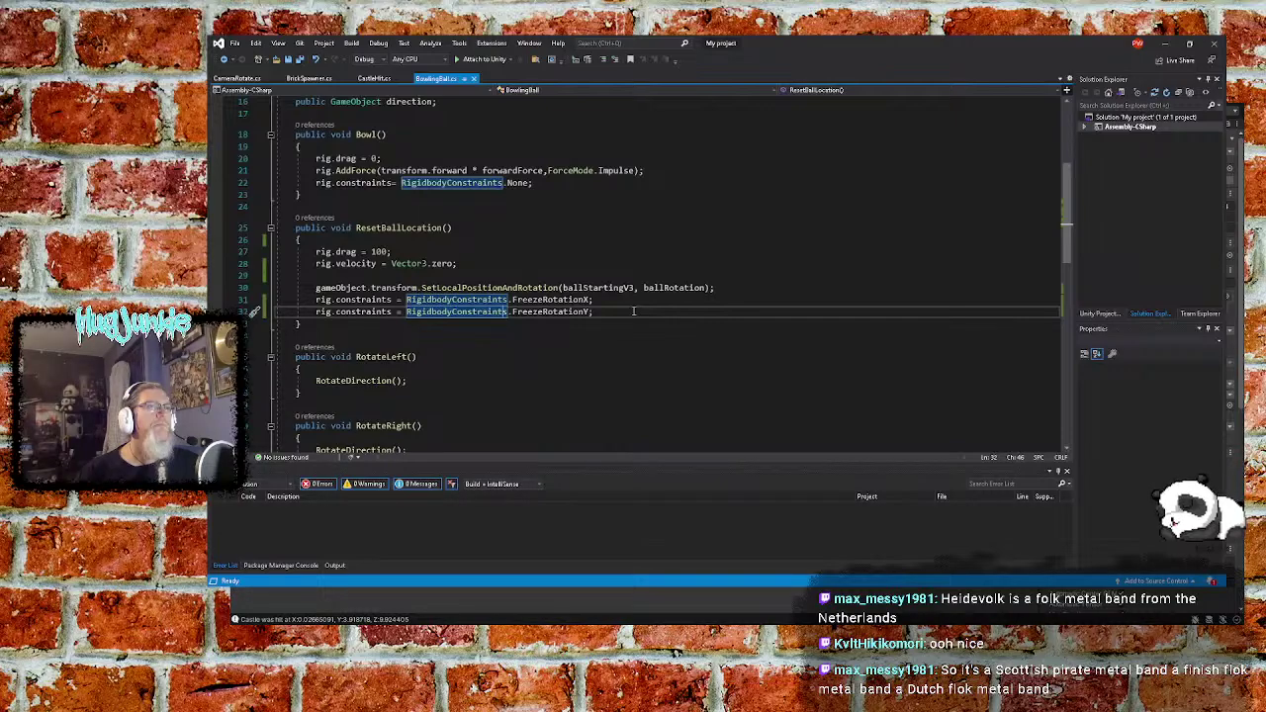
{"action": "key", "text": "Right"}
{"action": "key", "text": "Right"}
{"action": "key", "text": "Right"}
{"action": "key", "text": "Right"}
{"action": "key", "text": "Right"}
{"action": "key", "text": "Right"}
{"action": "key", "text": "Right"}
{"action": "key", "text": "Right"}
{"action": "key", "text": "Right"}
{"action": "key", "text": "Right"}
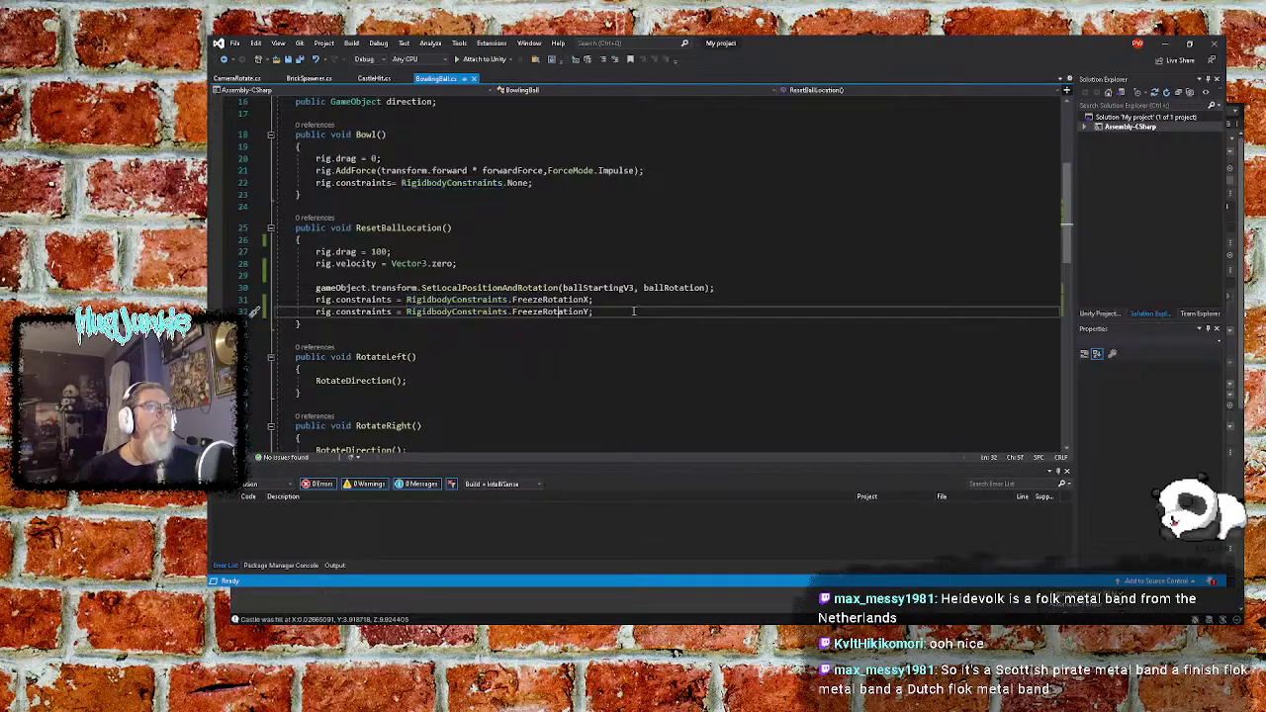
{"action": "key", "text": "Right"}
{"action": "key", "text": "Right"}
{"action": "key", "text": "Right"}
{"action": "key", "text": "Right"}
{"action": "key", "text": "Right"}
{"action": "key", "text": "Right"}
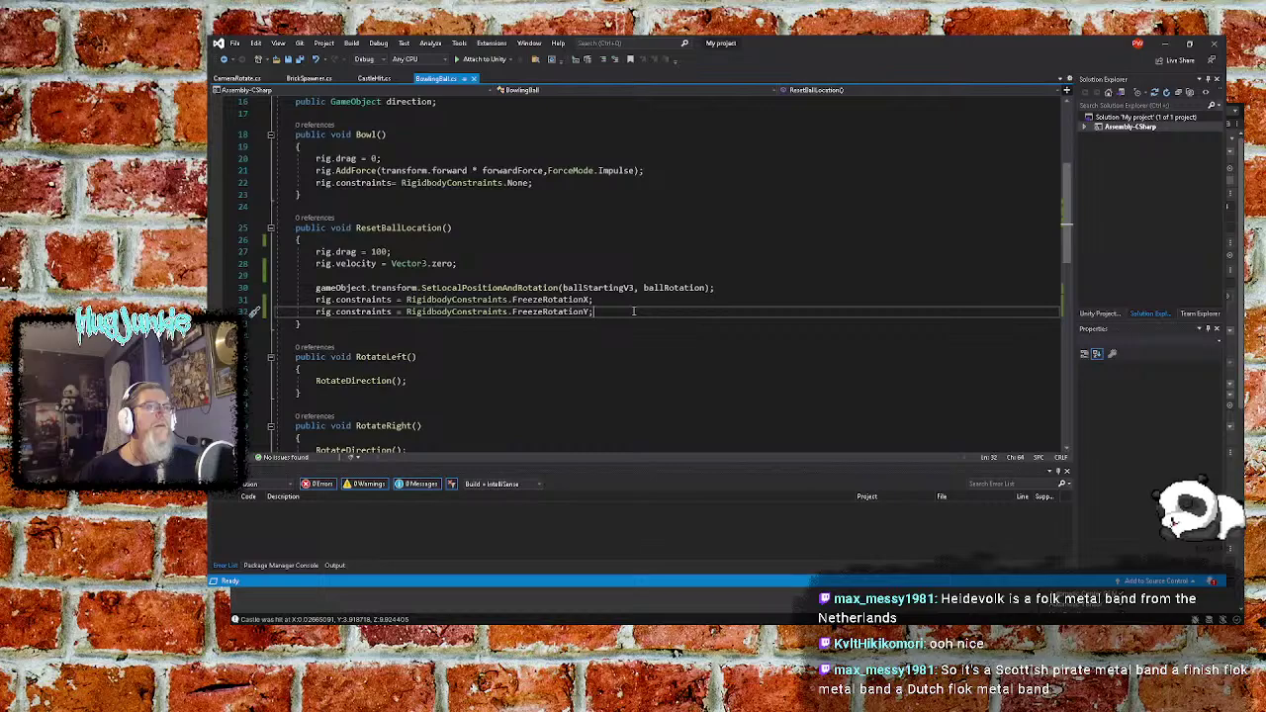
{"action": "key", "text": "Return"}
{"action": "type", "text": "rig"}
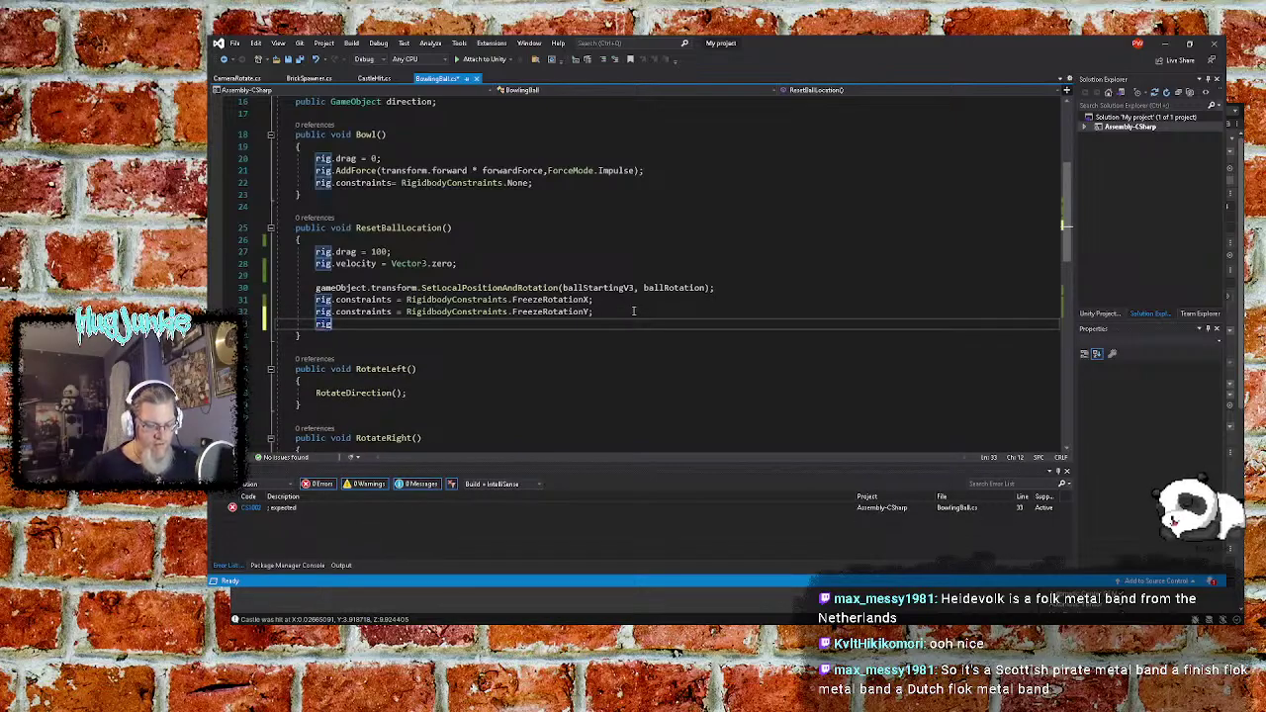
{"action": "type", "text": ".co"}
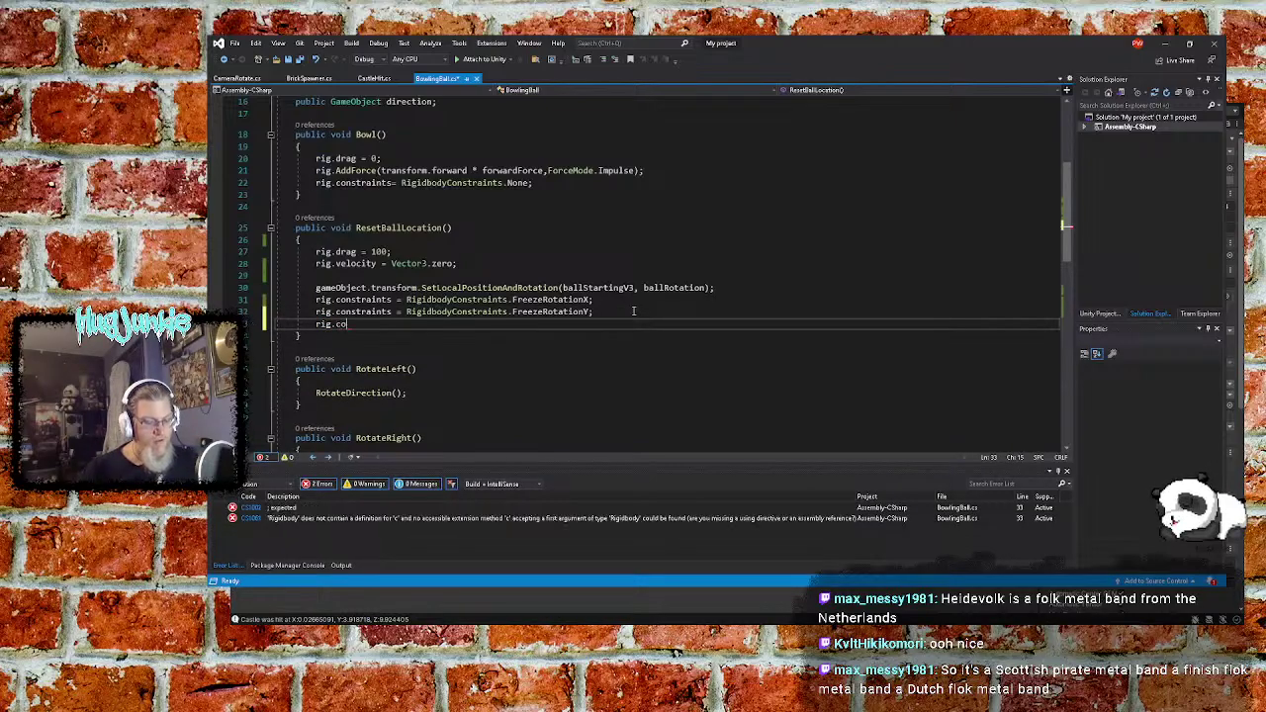
{"action": "type", "text": "nstraints"}
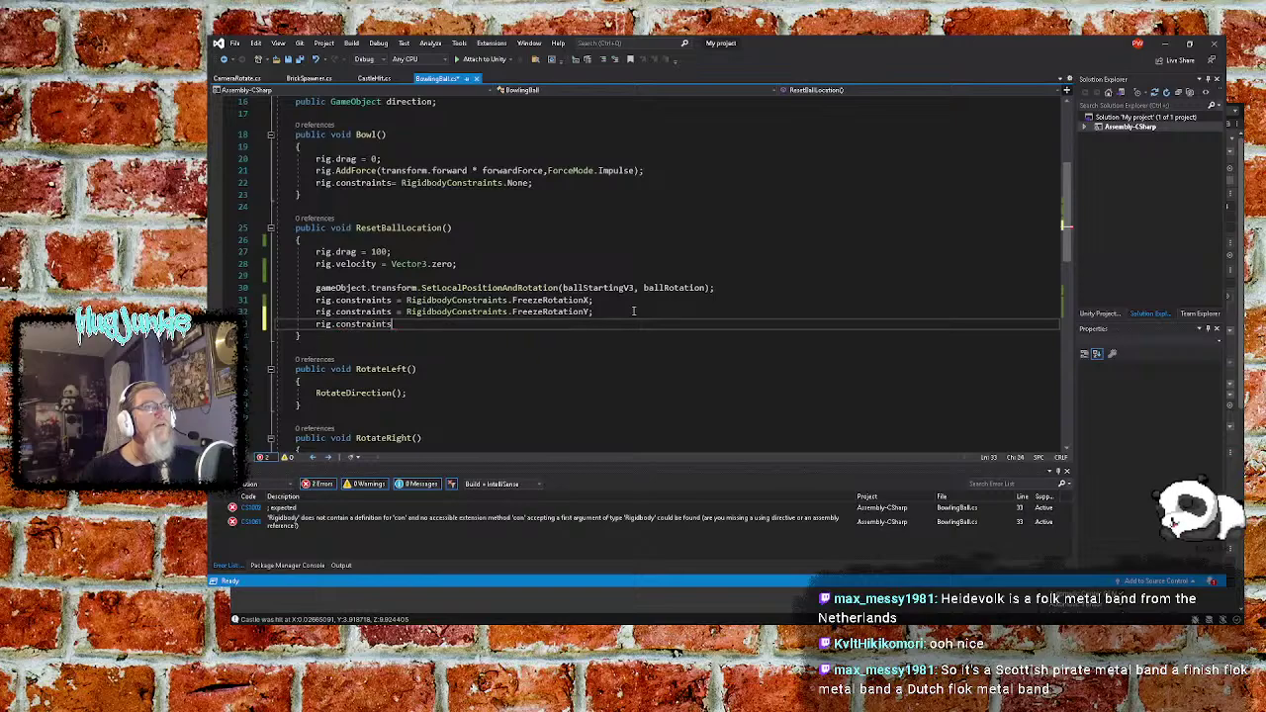
{"action": "type", "text": "("}
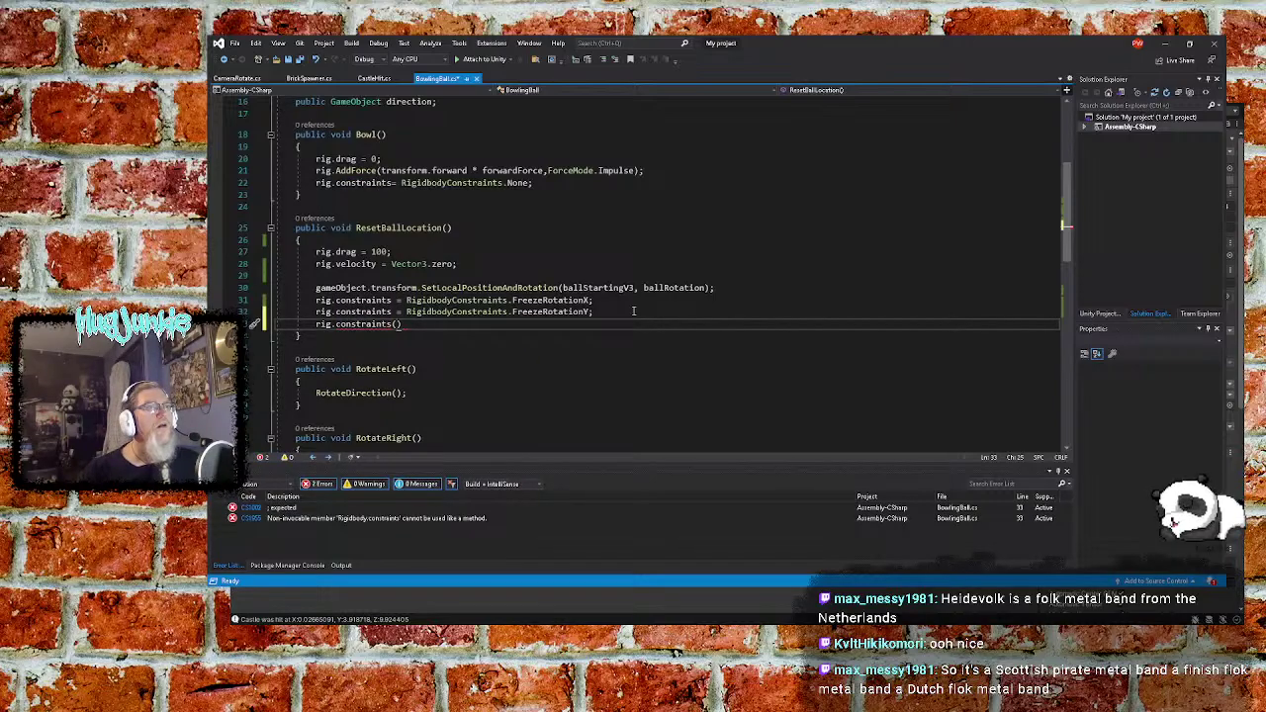
{"action": "key", "text": "BackSpace"}
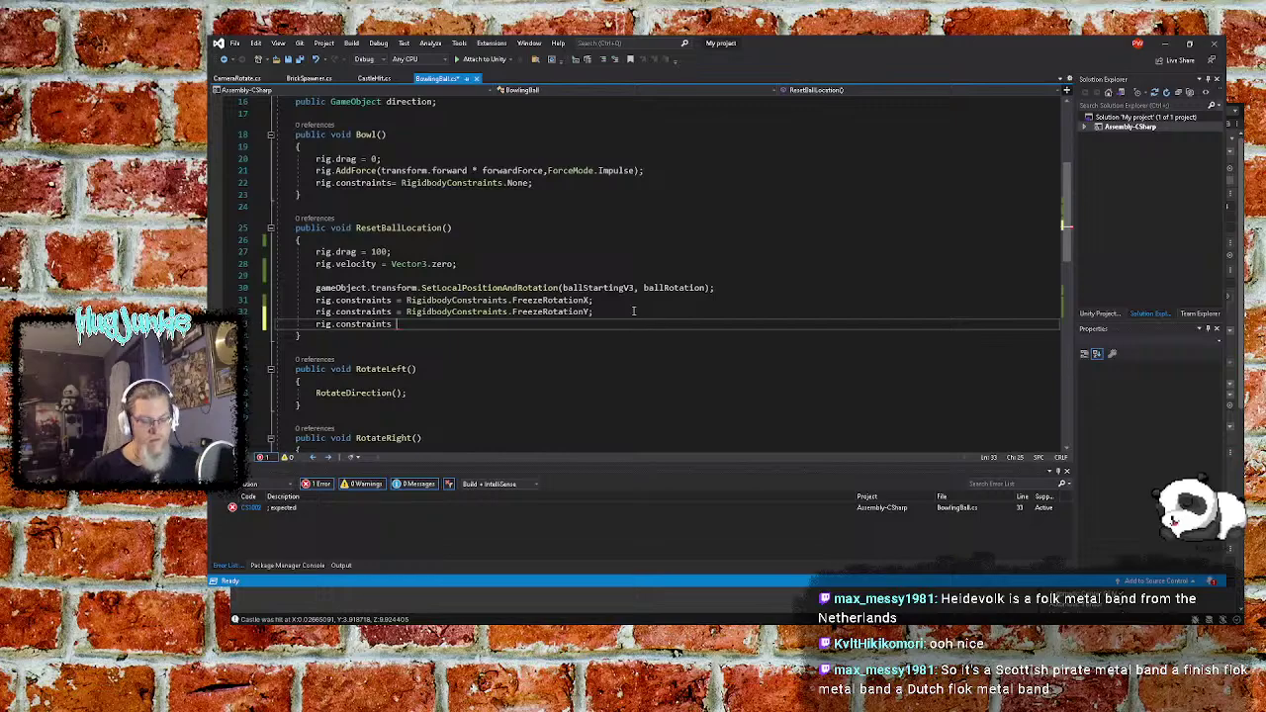
{"action": "type", "text": "="}
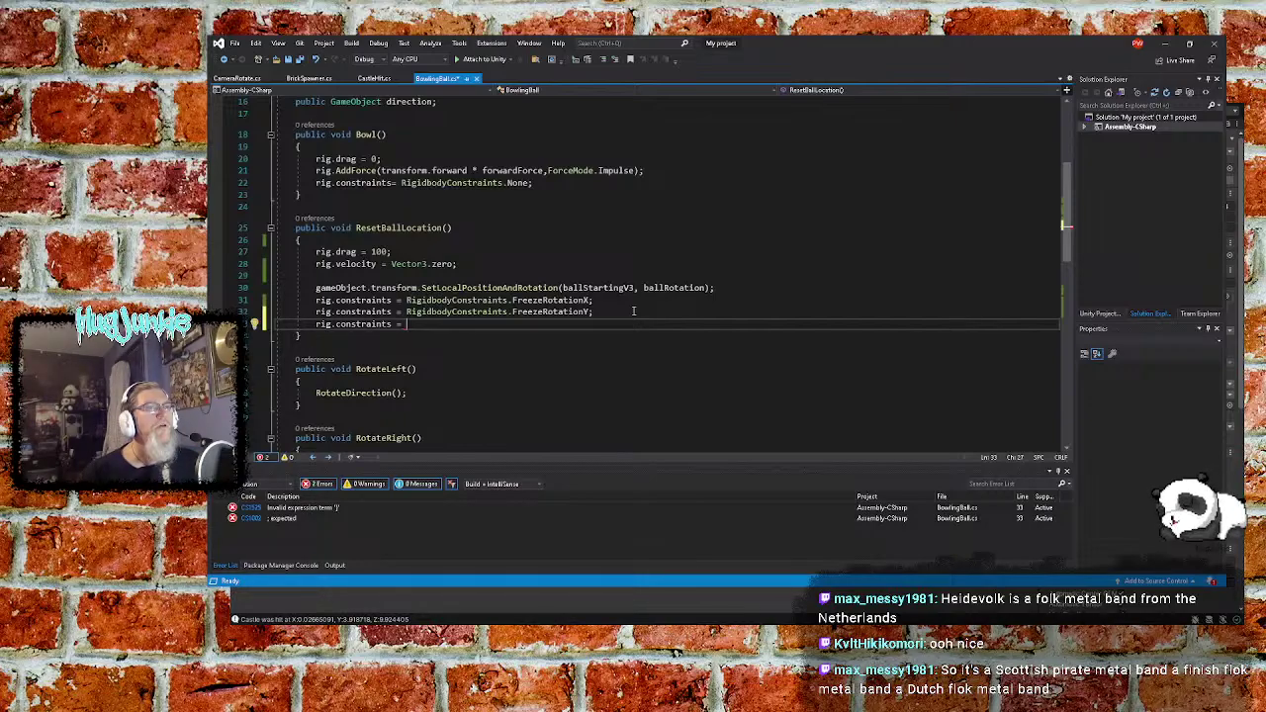
{"action": "type", "text": "RigidbodyConstraints.FreezePosition"}
{"action": "key", "text": "Up"}
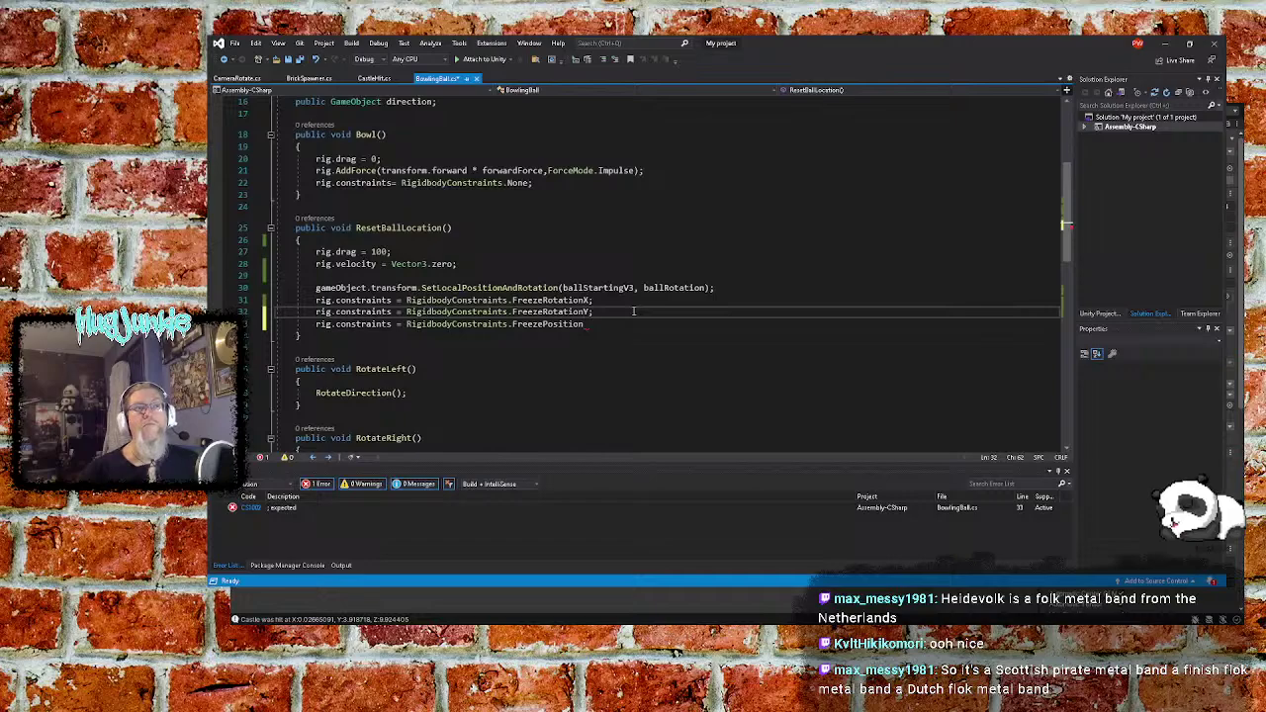
{"action": "key", "text": "Down"}
{"action": "type", "text": ";"}
{"action": "key", "text": "Up"}
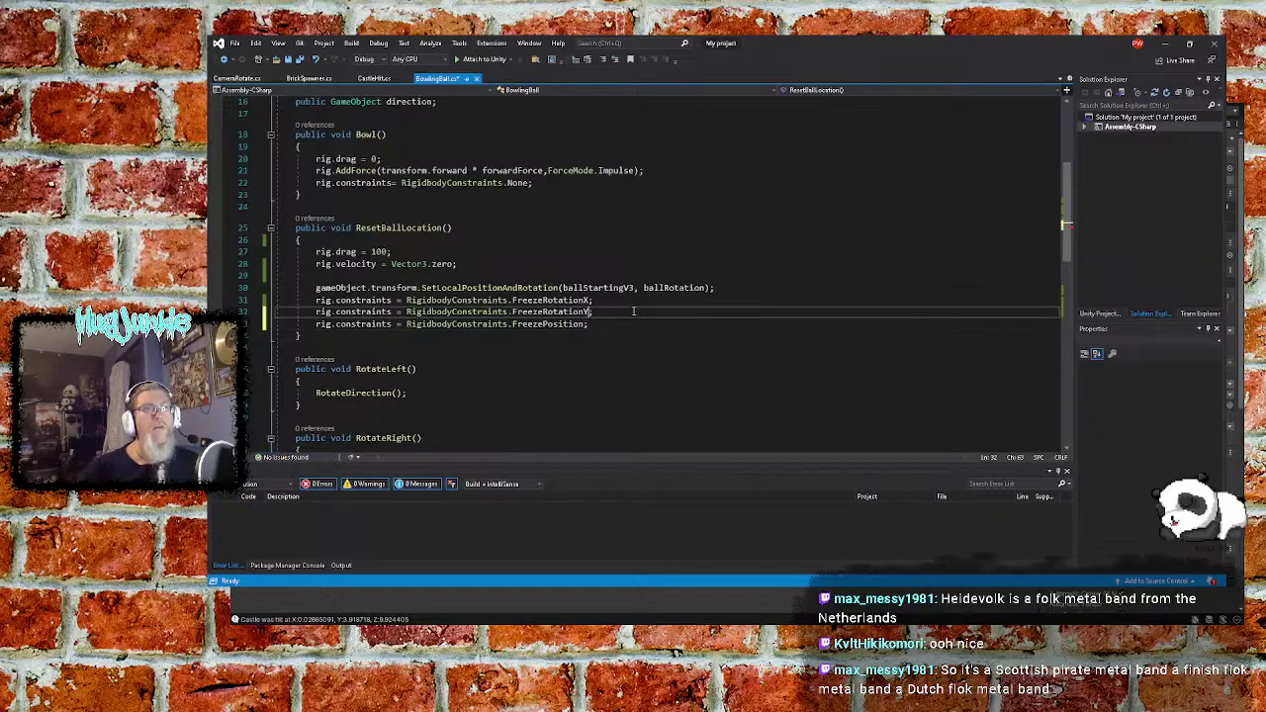
Delete the FreezeRotationX and FreezeRotationY constraint statements from ResetBallLocation
{"action": "type", "text": ";"}
{"action": "key", "text": "shift+Up"}
{"action": "key", "text": "shift+Left"}
{"action": "key", "text": "shift+Left"}
{"action": "key", "text": "shift+Left"}
{"action": "key", "text": "shift+Left"}
{"action": "key", "text": "shift+Left"}
{"action": "key", "text": "shift+Left"}
{"action": "key", "text": "shift+Left"}
{"action": "key", "text": "shift+Left"}
{"action": "key", "text": "shift+Left"}
{"action": "key", "text": "shift+Left"}
{"action": "key", "text": "shift+Left"}
{"action": "key", "text": "shift+Left"}
{"action": "key", "text": "shift+Left"}
{"action": "key", "text": "shift+Left"}
{"action": "key", "text": "shift+Left"}
{"action": "key", "text": "shift+Left"}
{"action": "key", "text": "shift+Left"}
{"action": "key", "text": "shift+Left"}
{"action": "key", "text": "shift+Left"}
{"action": "key", "text": "shift+Left"}
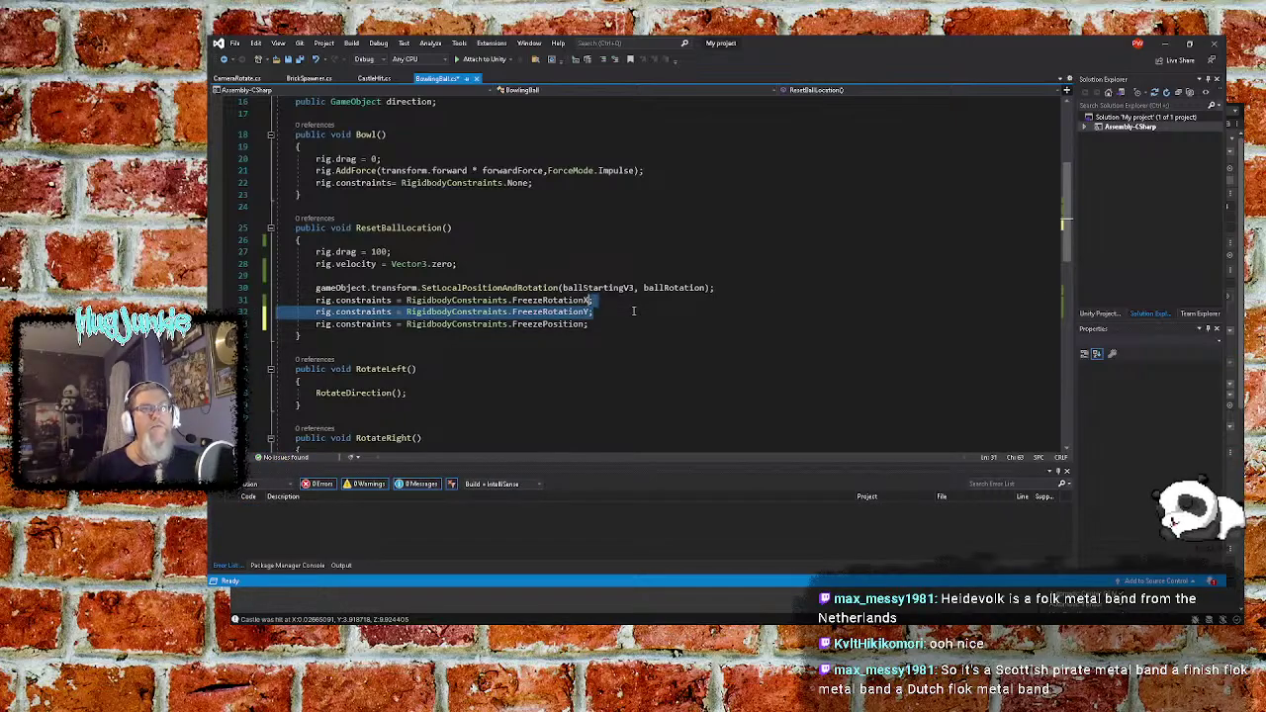
{"action": "key", "text": "shift+Left"}
{"action": "key", "text": "shift+Left"}
{"action": "key", "text": "shift+Left"}
{"action": "key", "text": "shift+Left"}
{"action": "key", "text": "shift+Left"}
{"action": "key", "text": "shift+Left"}
{"action": "key", "text": "shift+Left"}
{"action": "key", "text": "shift+Left"}
{"action": "key", "text": "shift+Left"}
{"action": "key", "text": "shift+Left"}
{"action": "key", "text": "shift+Left"}
{"action": "key", "text": "shift+Left"}
{"action": "key", "text": "shift+Left"}
{"action": "key", "text": "shift+Left"}
{"action": "key", "text": "shift+Left"}
{"action": "key", "text": "shift+Left"}
{"action": "key", "text": "shift+Left"}
{"action": "key", "text": "shift+Left"}
{"action": "key", "text": "shift+Left"}
{"action": "key", "text": "shift+Left"}
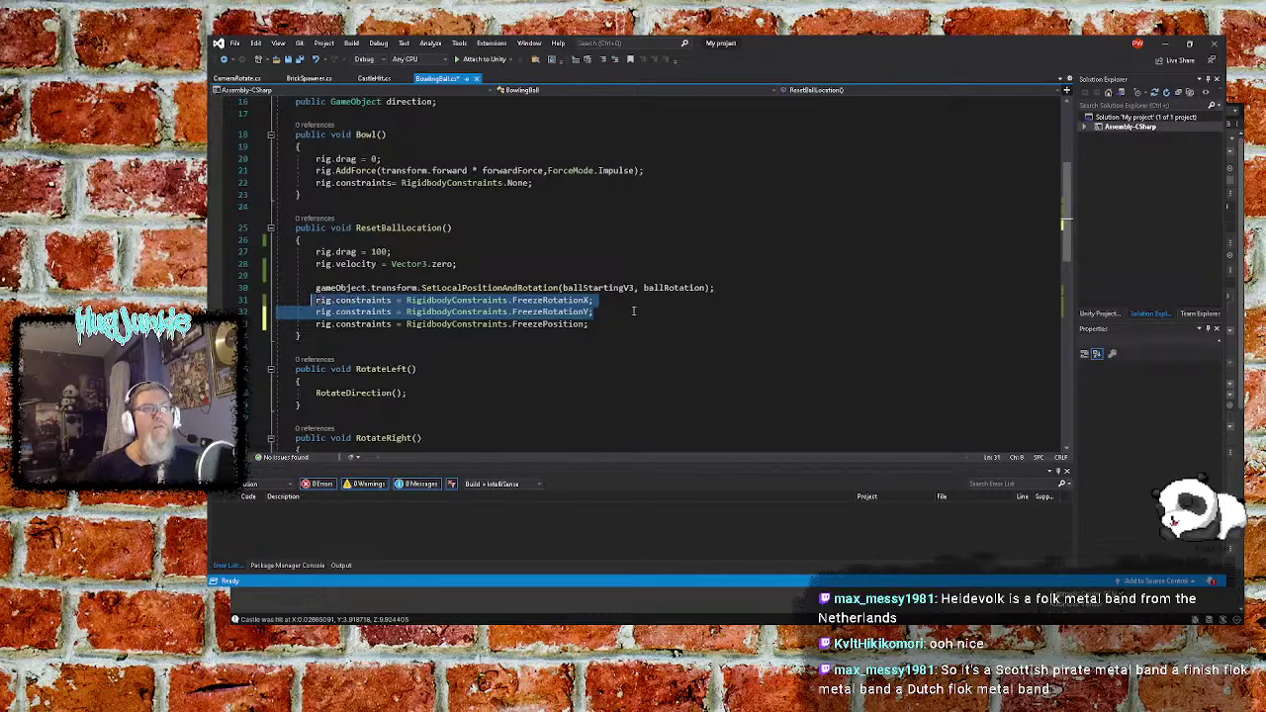
{"action": "key", "text": "Delete"}
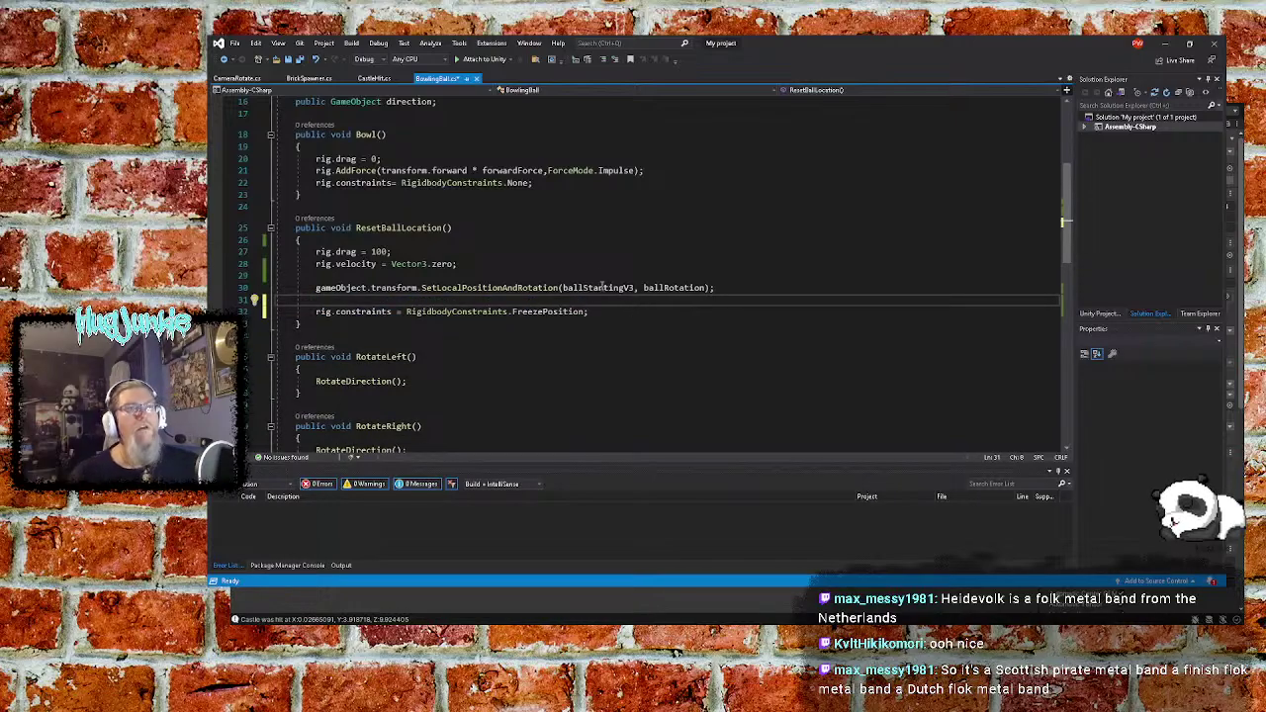
Save BowlingBall.cs and rebuild the whole solution
{"action": "left_click", "coordinate": [578, 253]}
{"action": "left_click", "coordinate": [300, 59]}
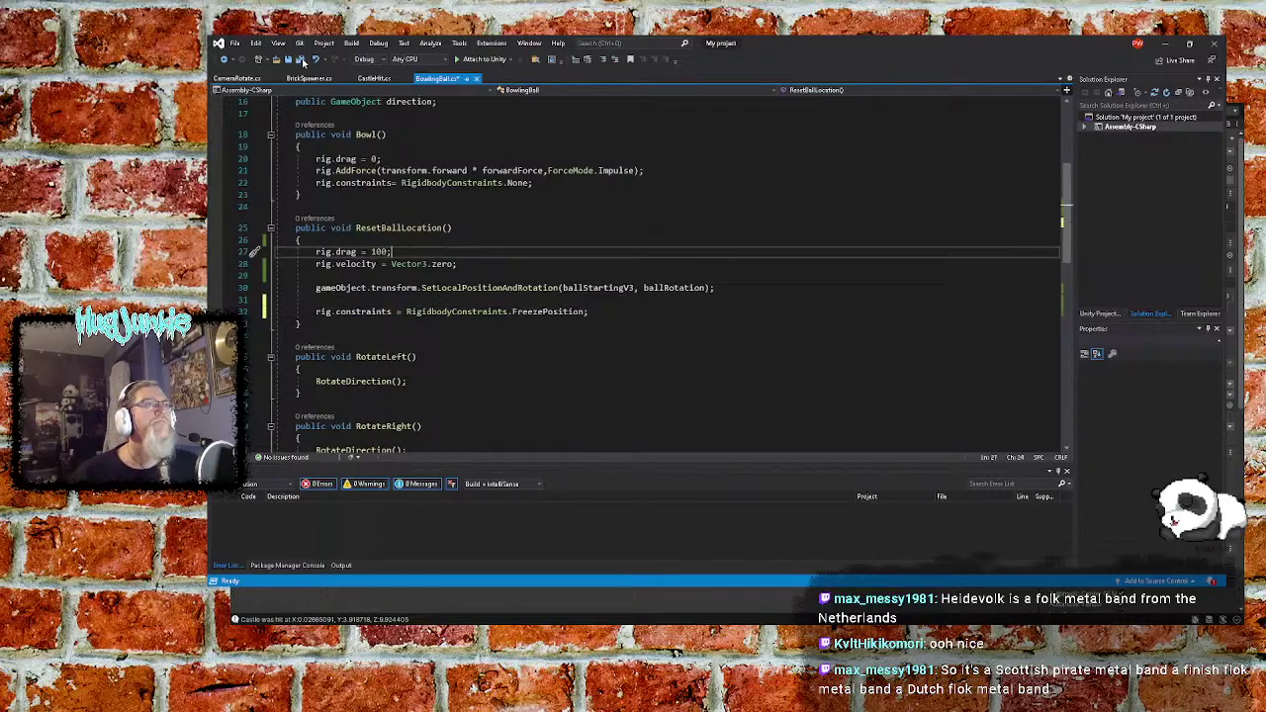
{"action": "left_click", "coordinate": [352, 43]}
{"action": "left_click", "coordinate": [378, 75]}
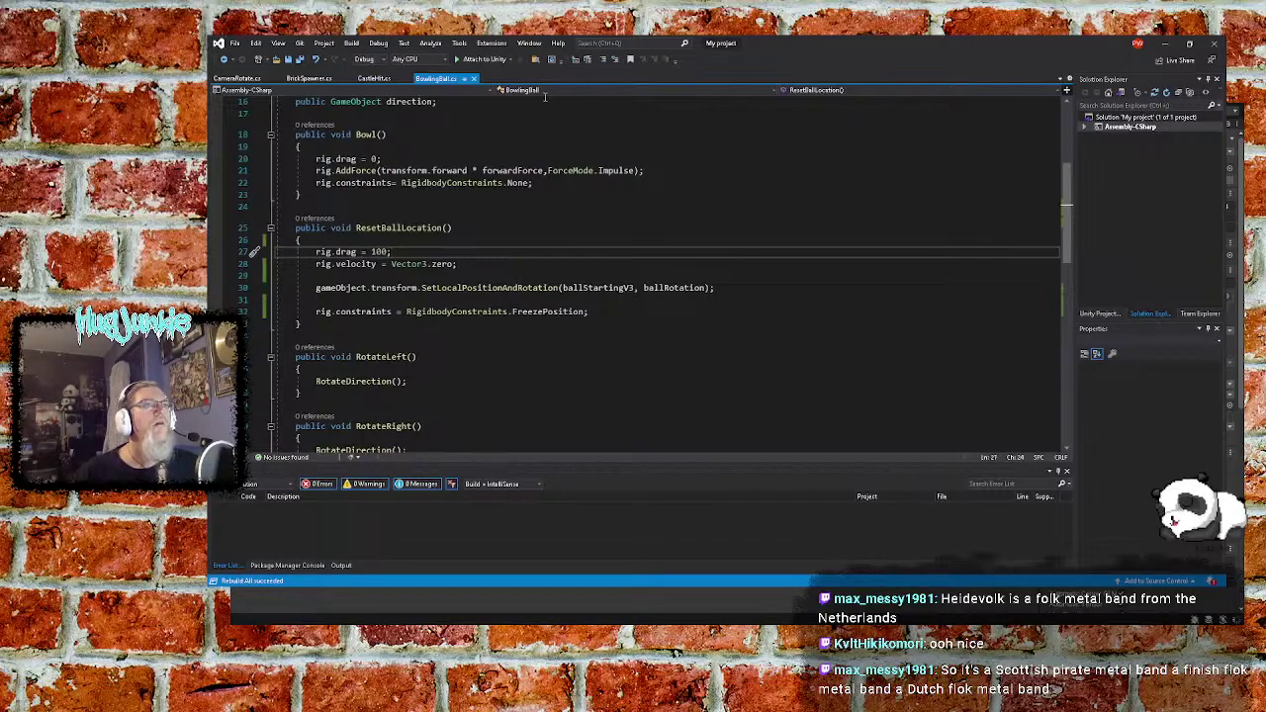
Save BowlingBall.cs, switch to Unity and test the position-freeze reset in play mode by aiming right, bowling and resetting the ball
{"action": "key", "text": "ctrl+s"}
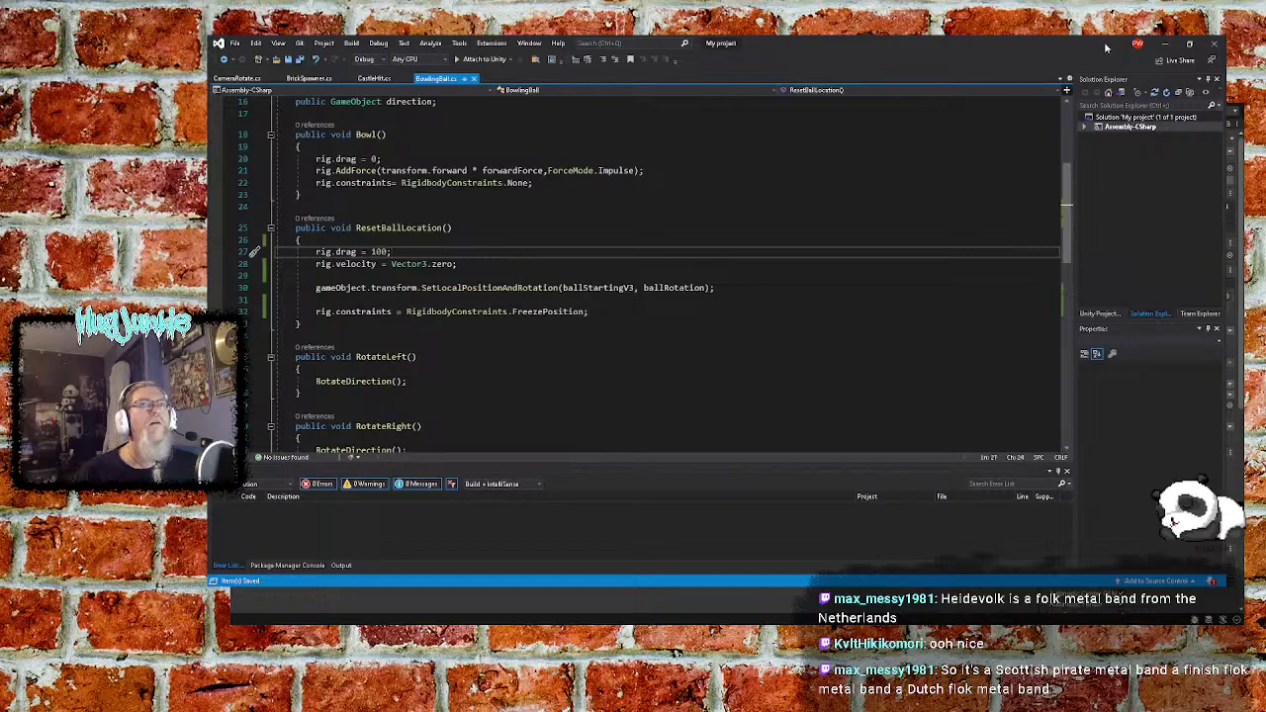
{"action": "left_click", "coordinate": [1166, 44]}
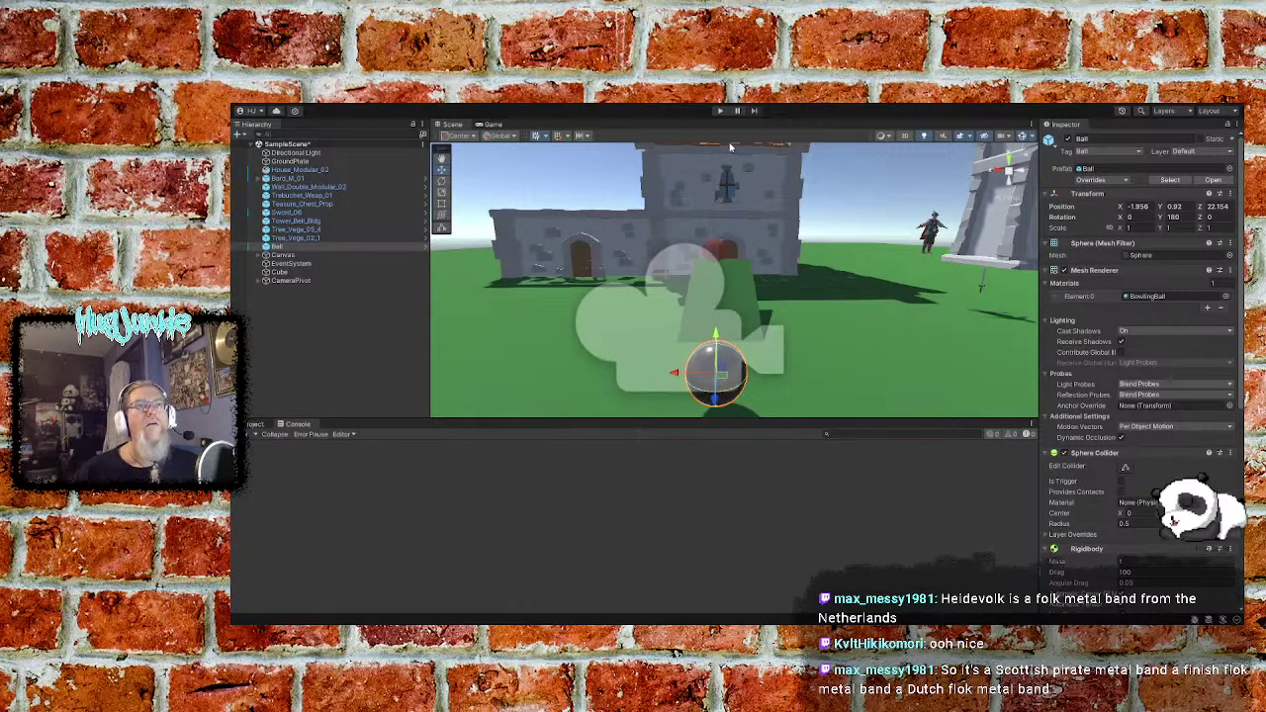
{"action": "left_click", "coordinate": [720, 111]}
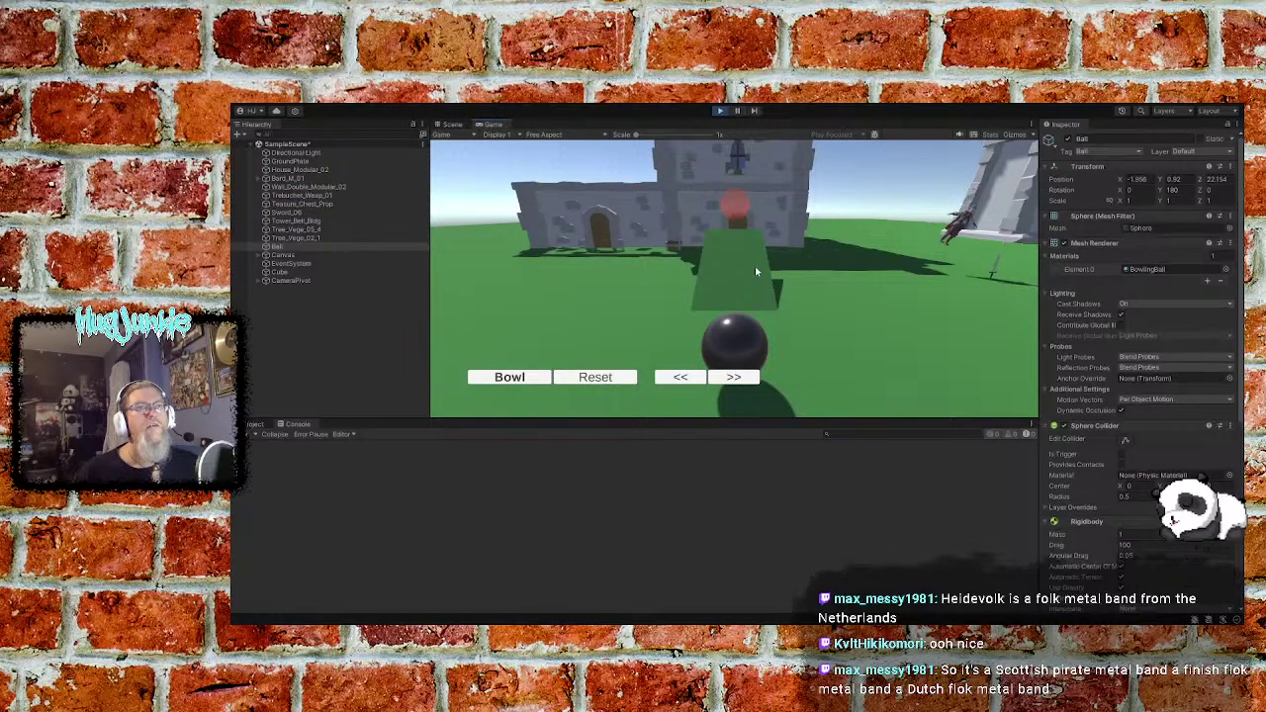
{"action": "left_click", "coordinate": [733, 378]}
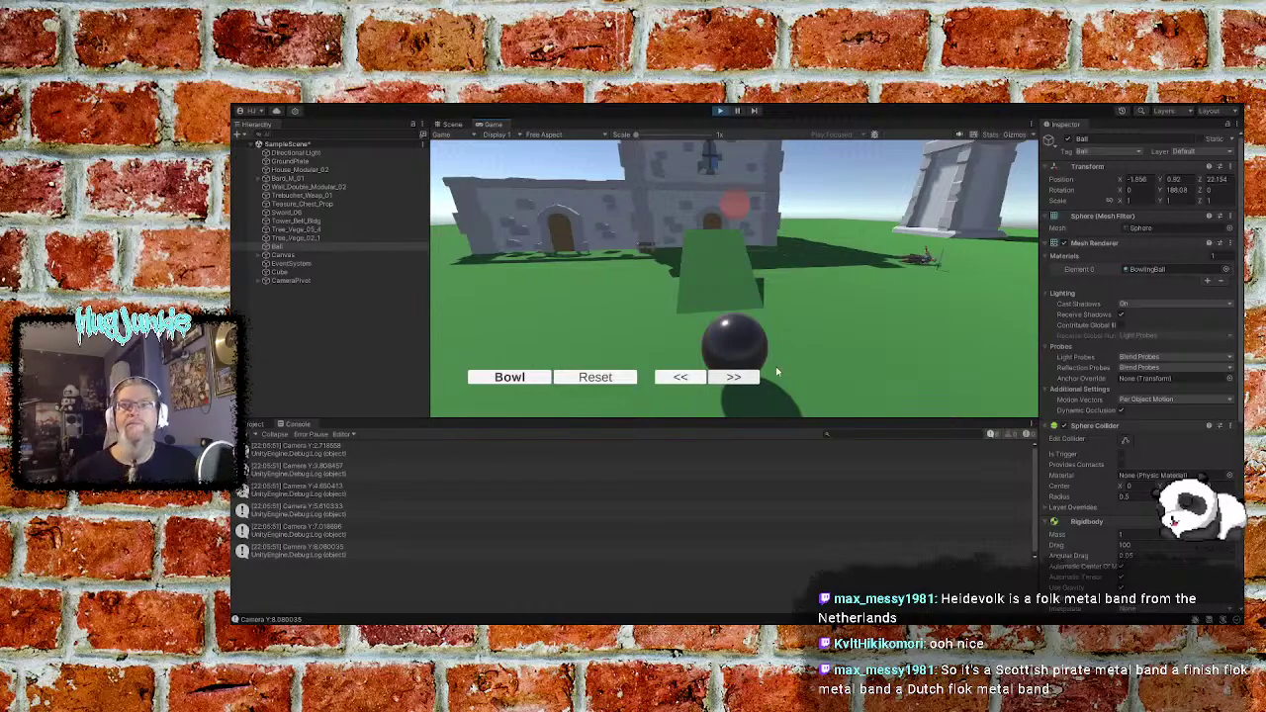
{"action": "left_click", "coordinate": [525, 384]}
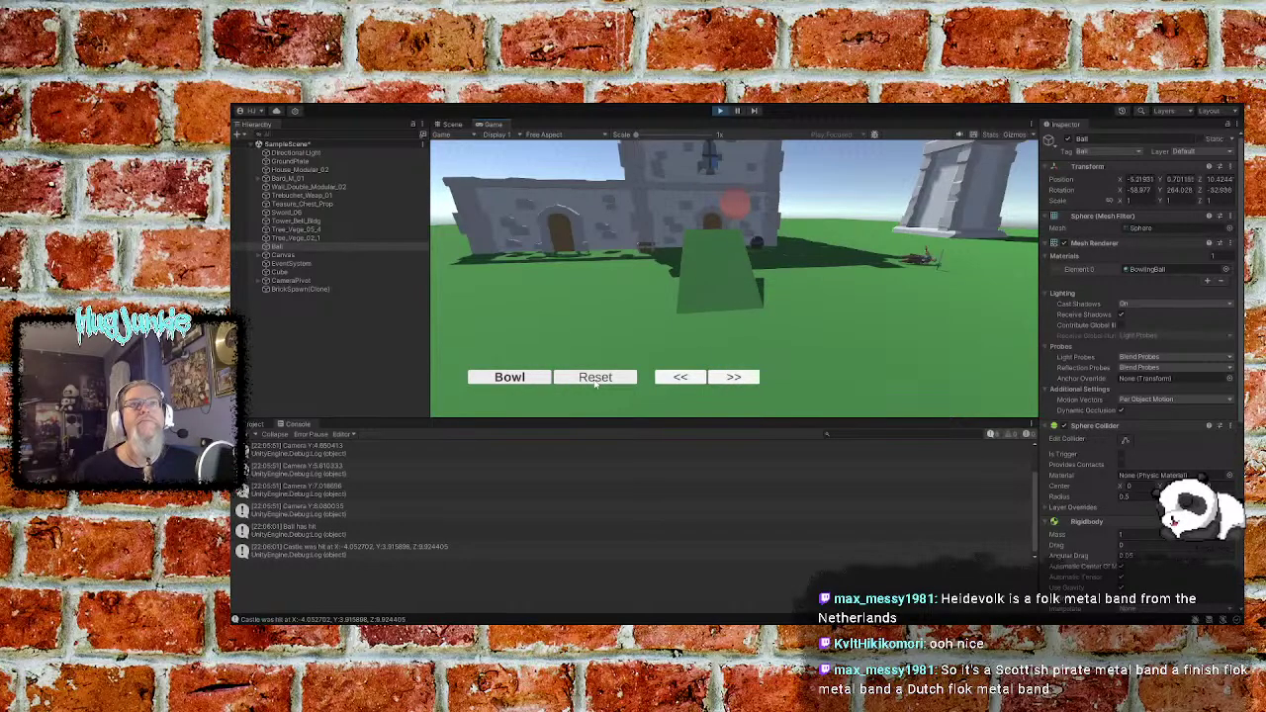
{"action": "left_click", "coordinate": [596, 381]}
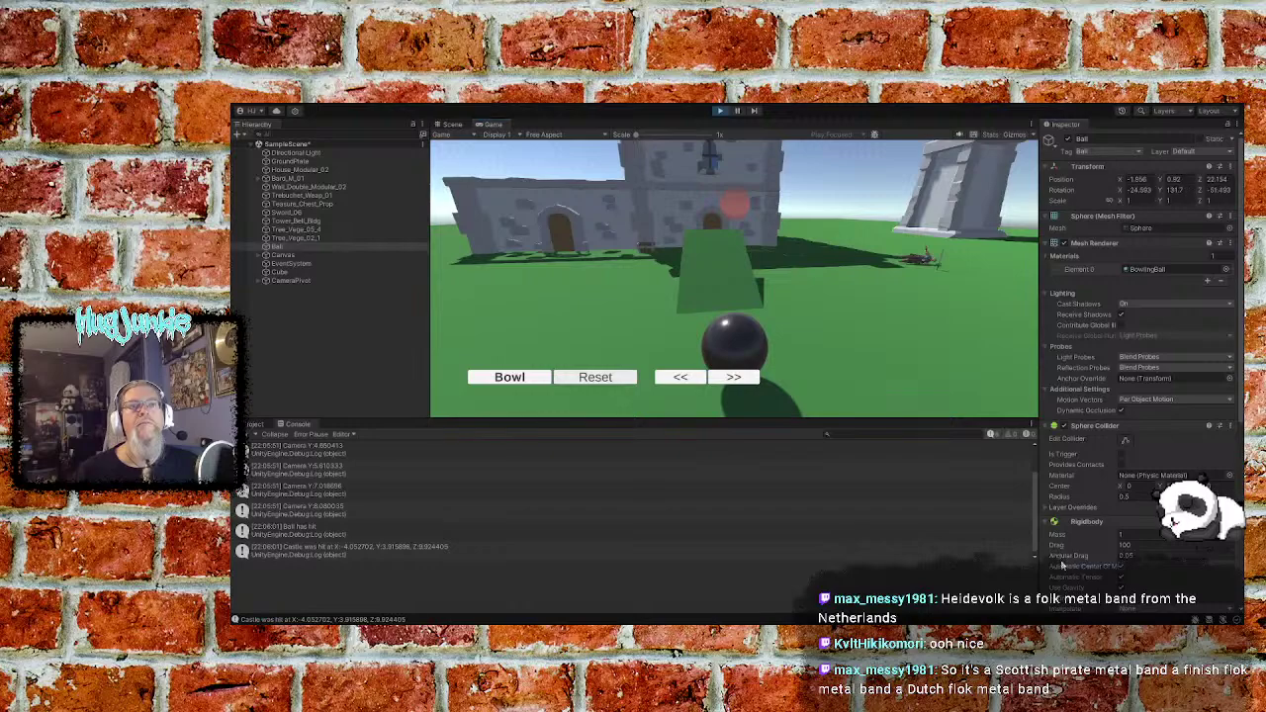
Examine the ball's Rigidbody drag and freeze constraints after the reset, and stop the game
{"action": "scroll", "coordinate": [1067, 513], "scroll_direction": "down", "scroll_amount": 3}
{"action": "scroll", "coordinate": [1065, 506], "scroll_direction": "down", "scroll_amount": 4}
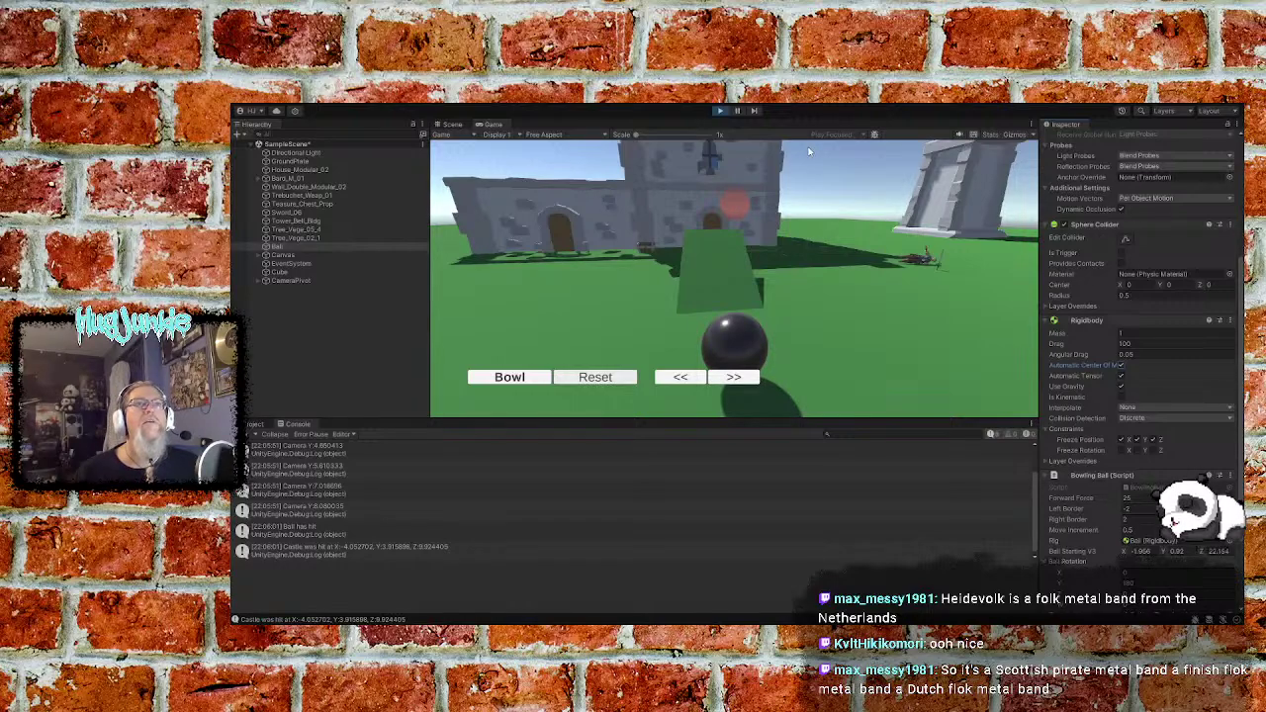
{"action": "left_click", "coordinate": [721, 111]}
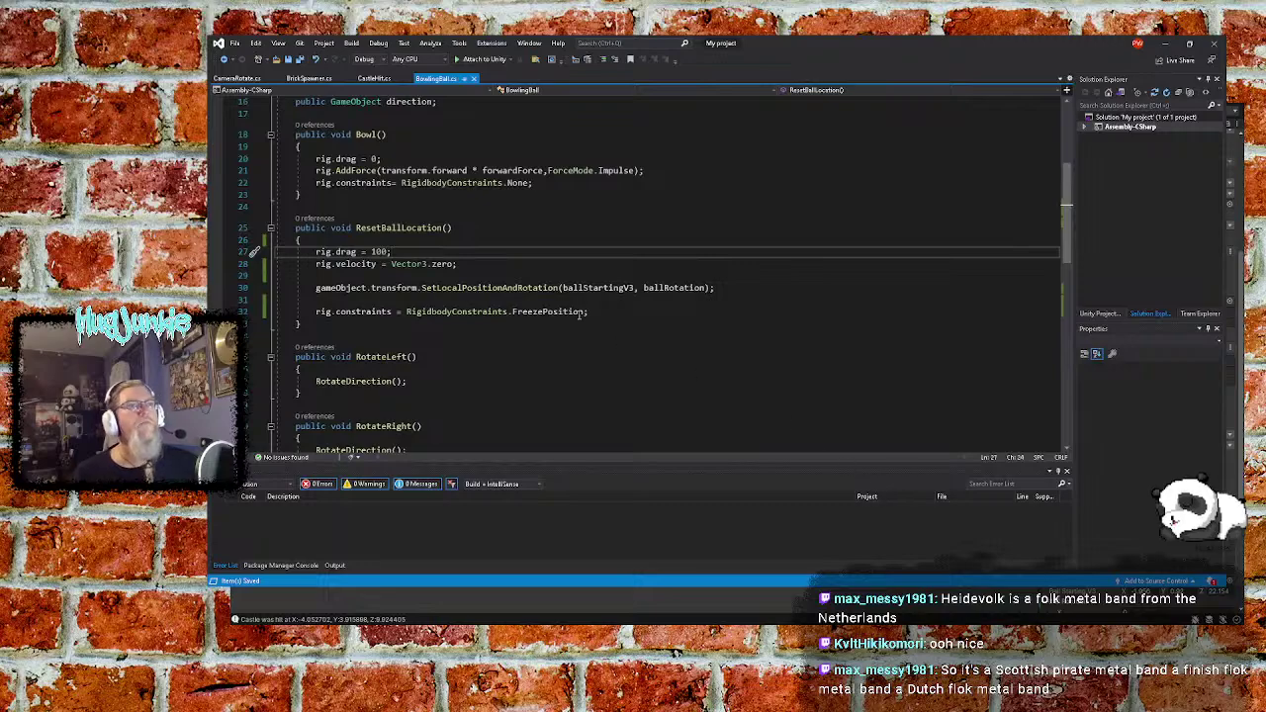
Switch to Visual Studio and add rig.constraints = RigidbodyConstraints.FreezeRotation; below the FreezePosition constraint in ResetBallLocation
{"action": "left_click", "coordinate": [606, 316]}
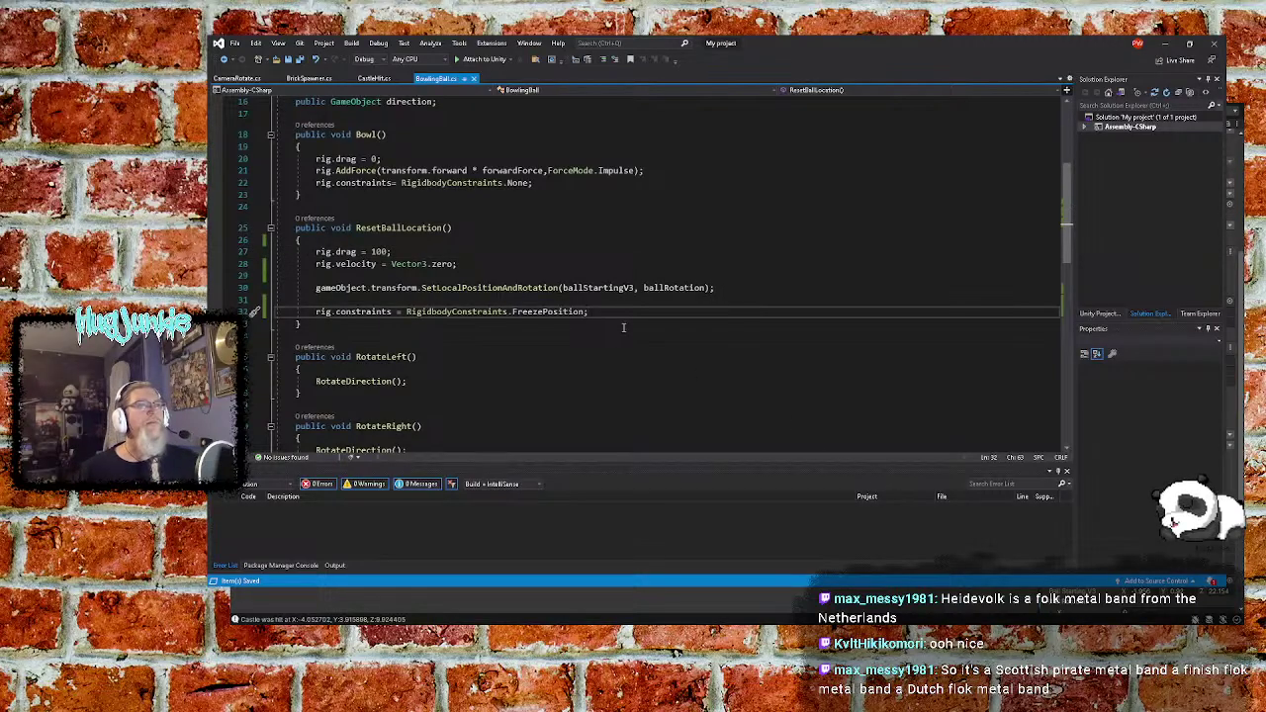
{"action": "key", "text": "Return"}
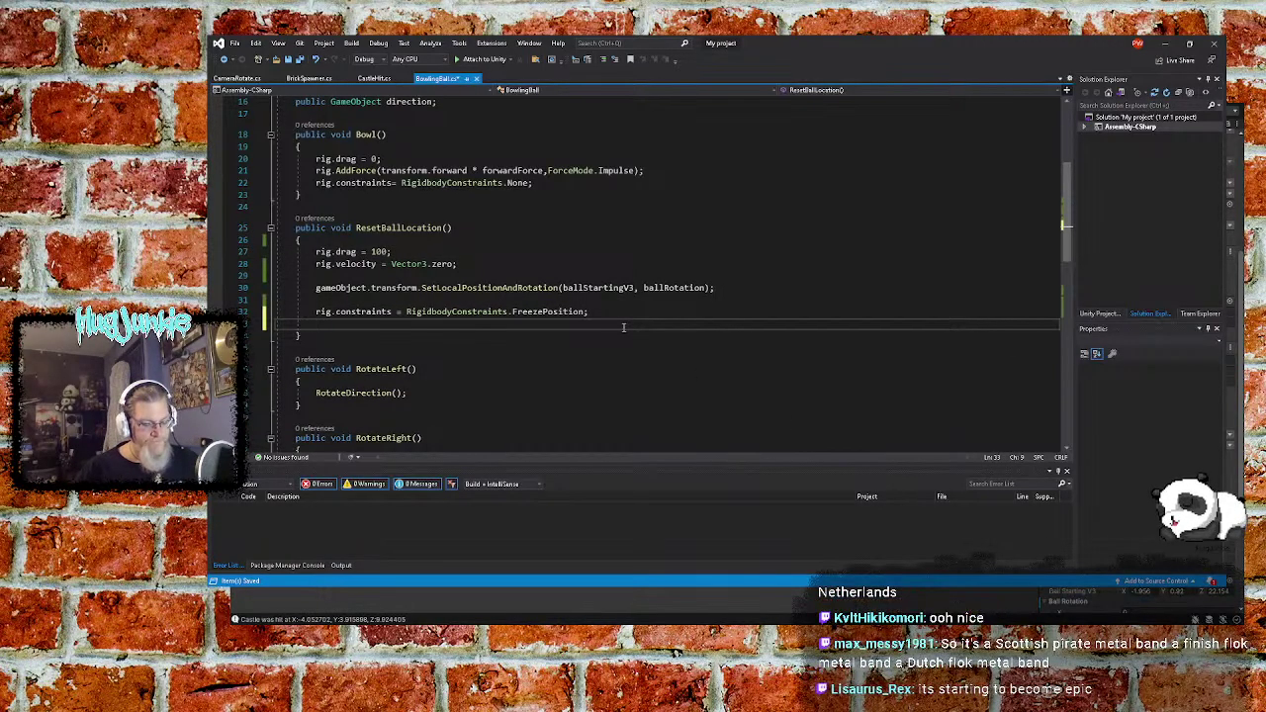
{"action": "type", "text": "rig"}
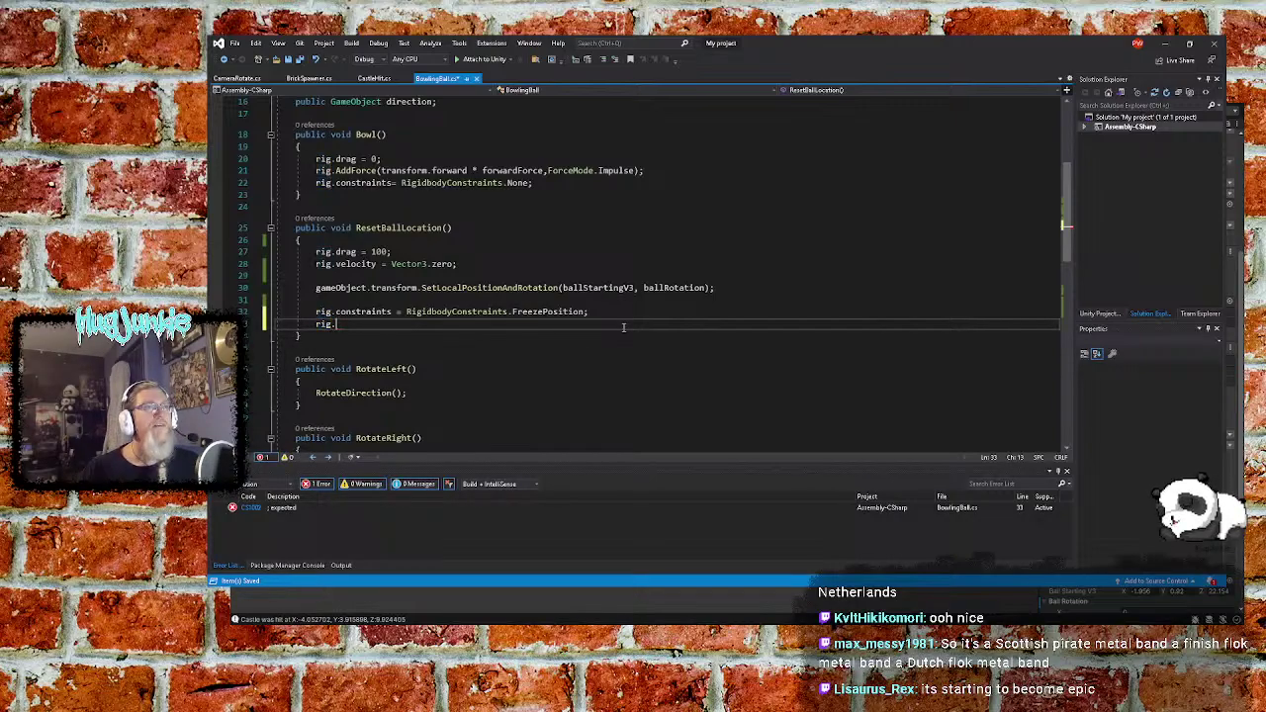
{"action": "type", "text": ".con"}
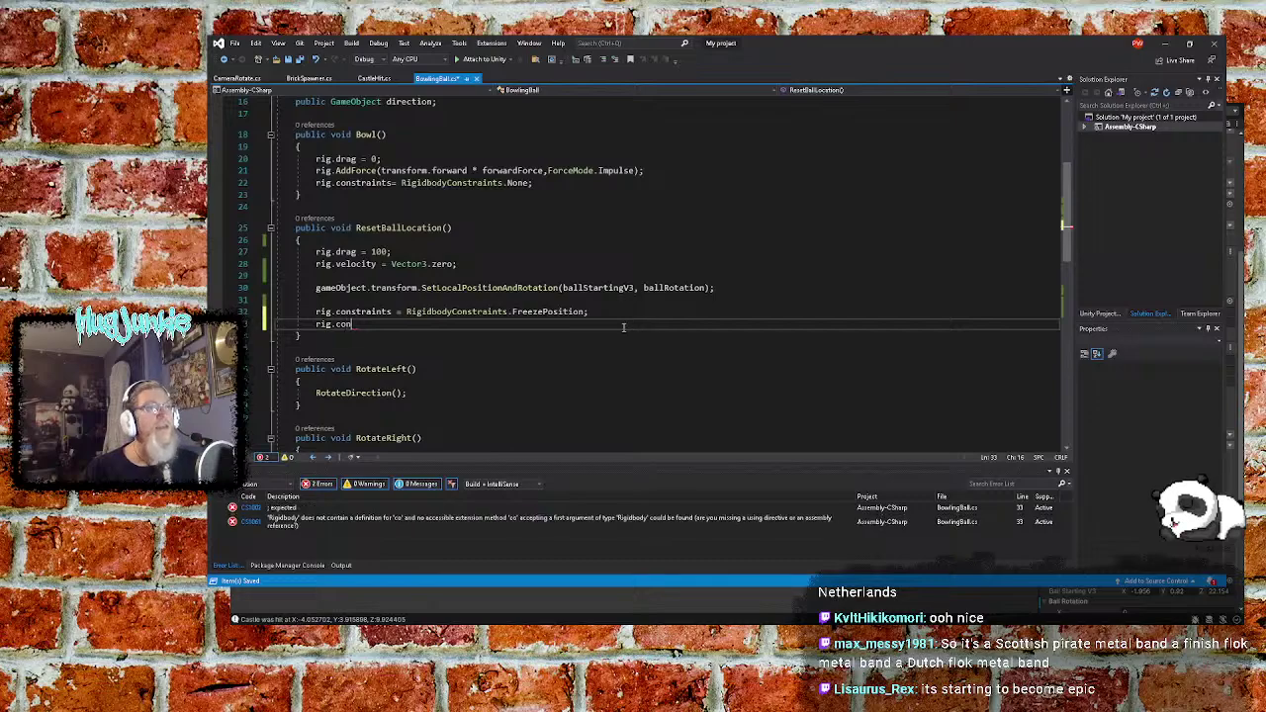
{"action": "type", "text": "straints ="}
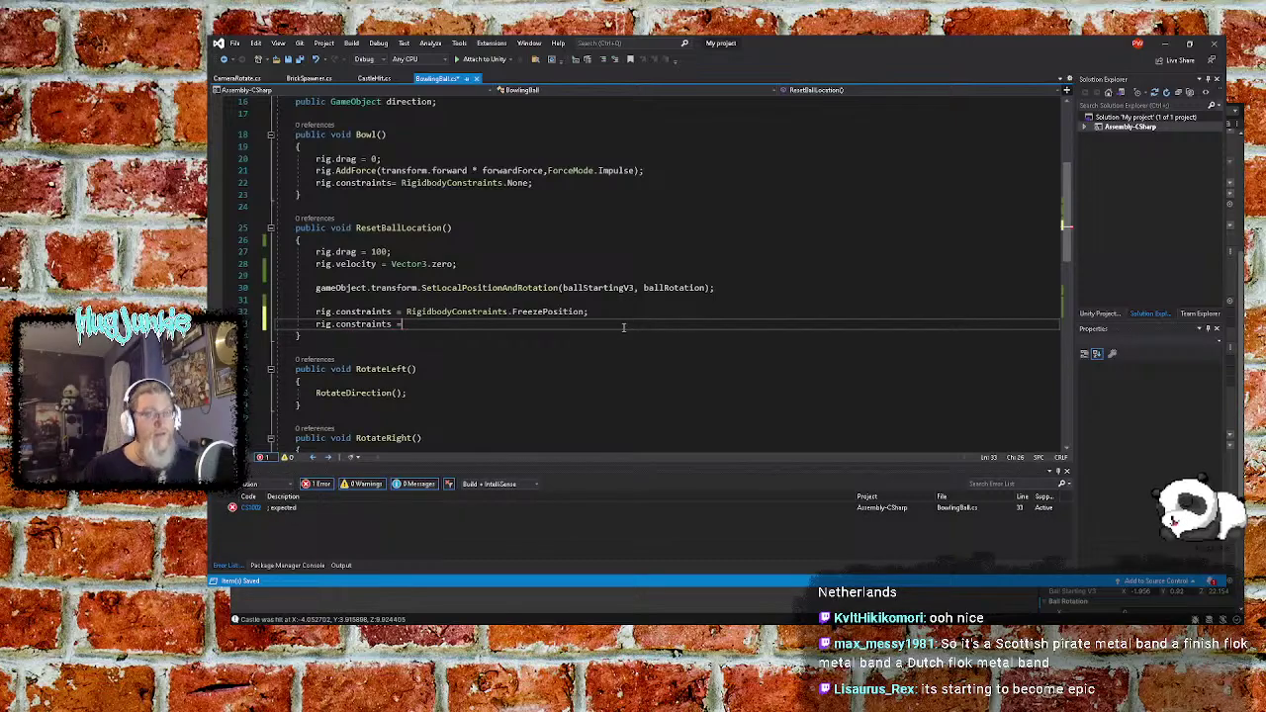
{"action": "type", "text": " rig"}
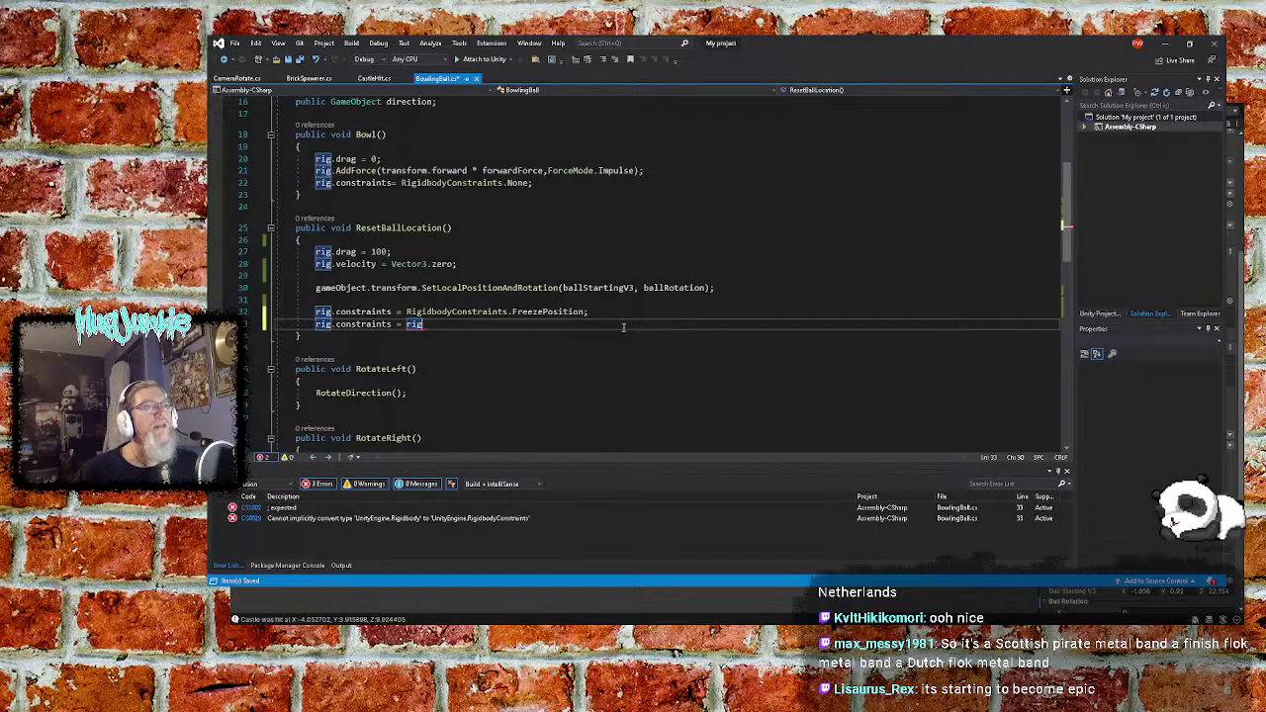
{"action": "key", "text": "Tab"}
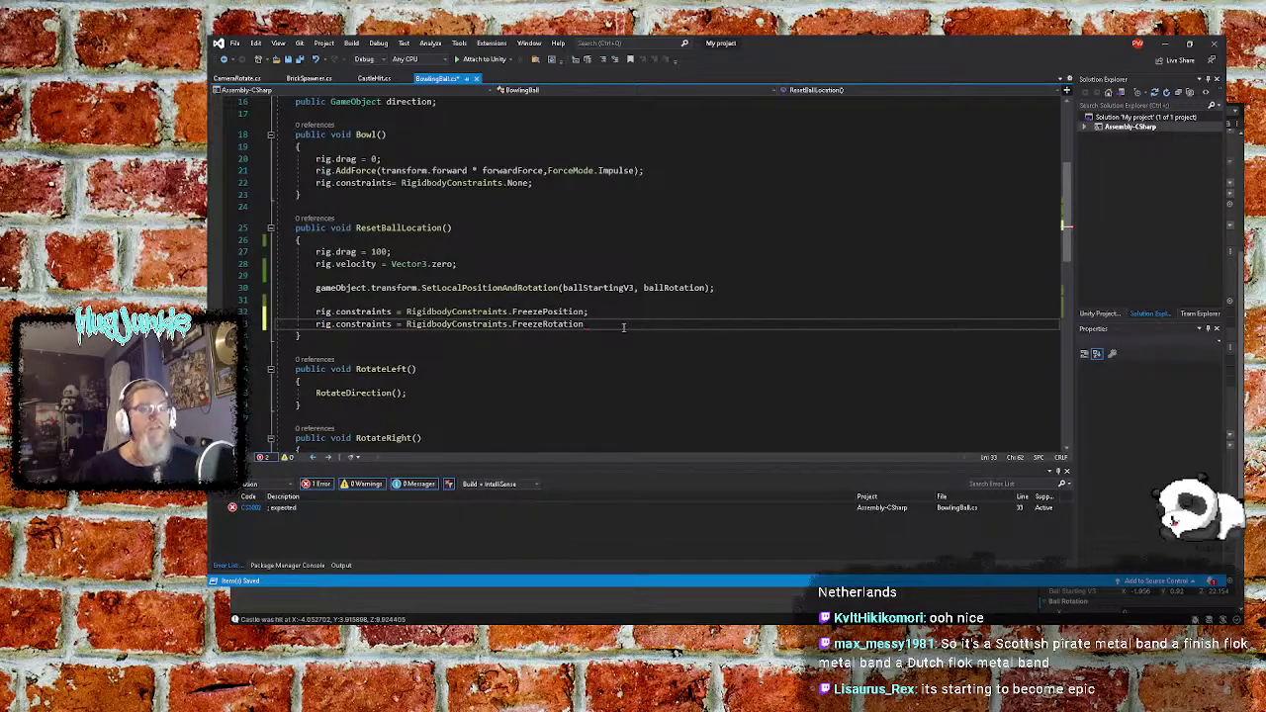
{"action": "key", "text": "ctrl+shift+Left"}
{"action": "type", "text": "FreezeRotation"}
Comment out the FreezePosition constraint line in ResetBallLocation and save the script
{"action": "key", "text": "Up"}
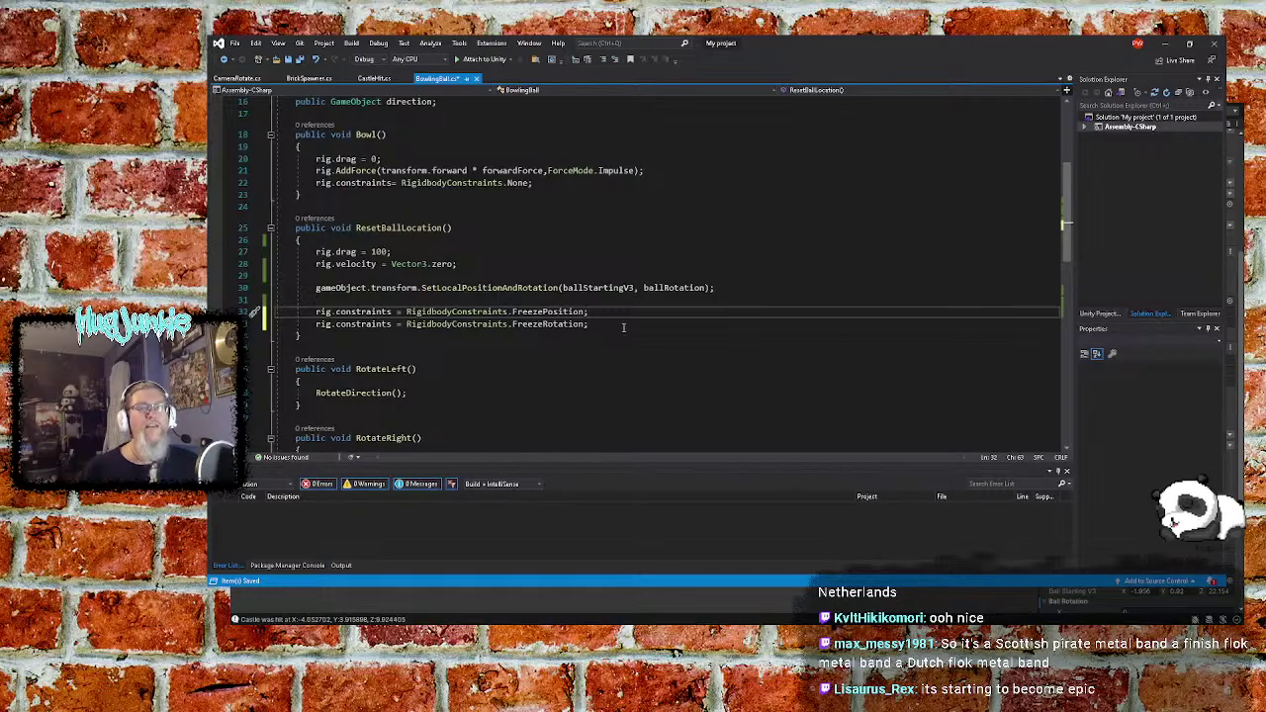
{"action": "left_click", "coordinate": [600, 59]}
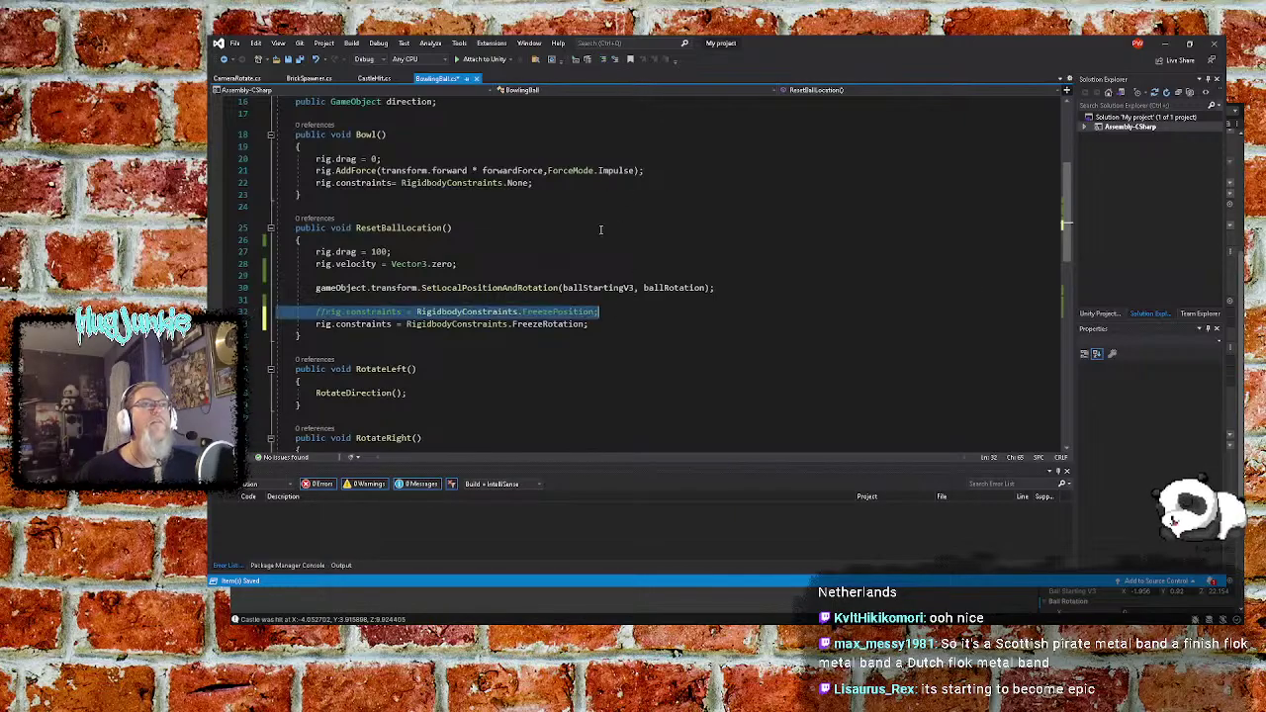
{"action": "left_click", "coordinate": [601, 230]}
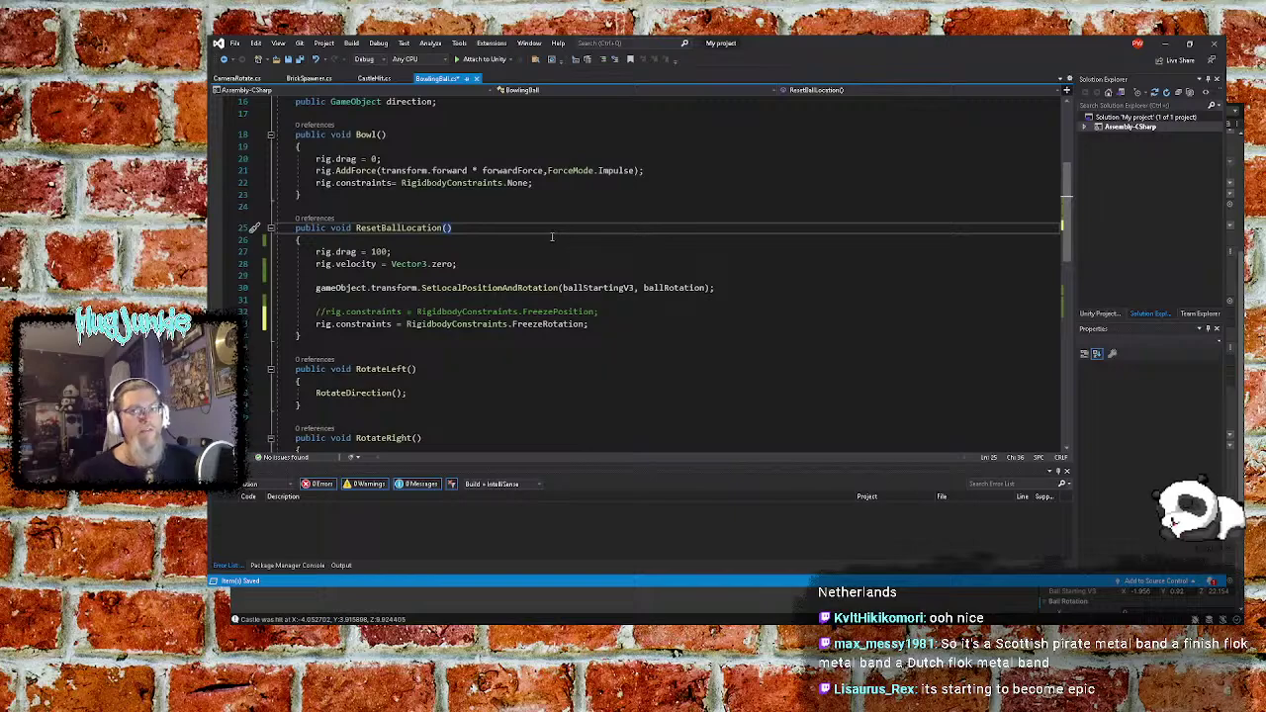
{"action": "left_click", "coordinate": [299, 59]}
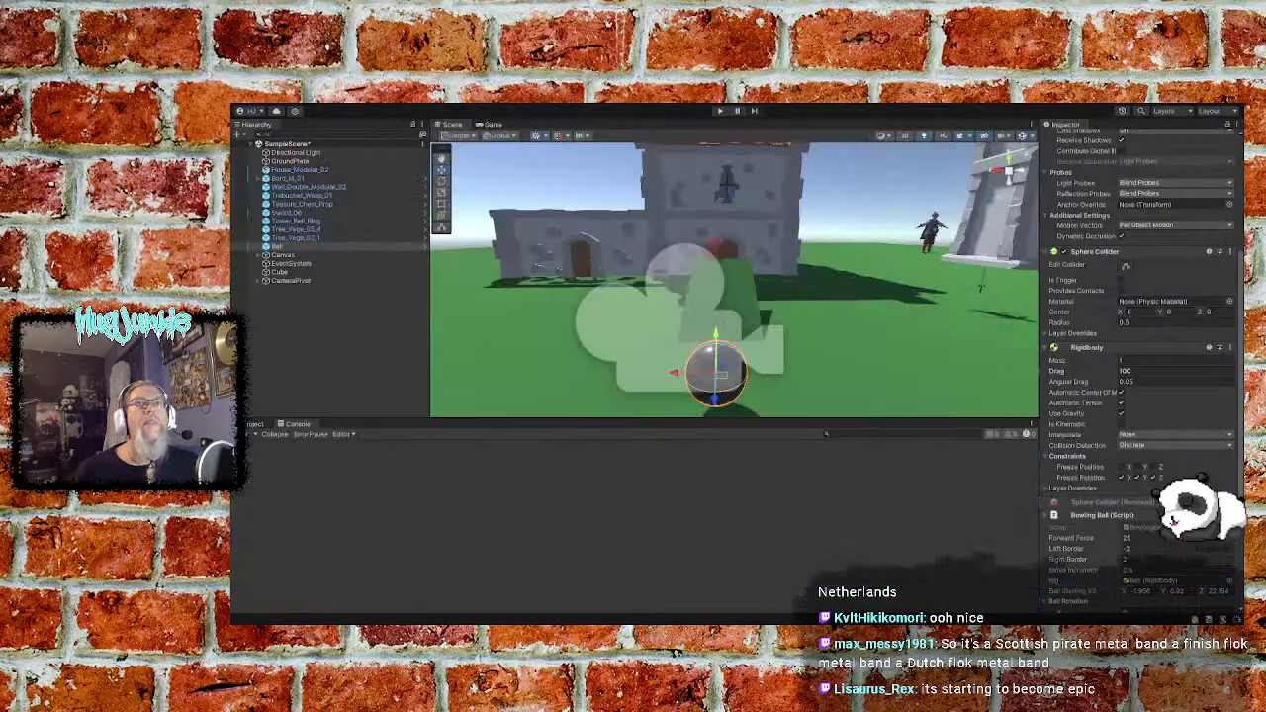
Switch to Unity and test the rotation-freeze reset in play mode by aiming right, bowling and resetting the ball
{"action": "left_click", "coordinate": [1165, 43]}
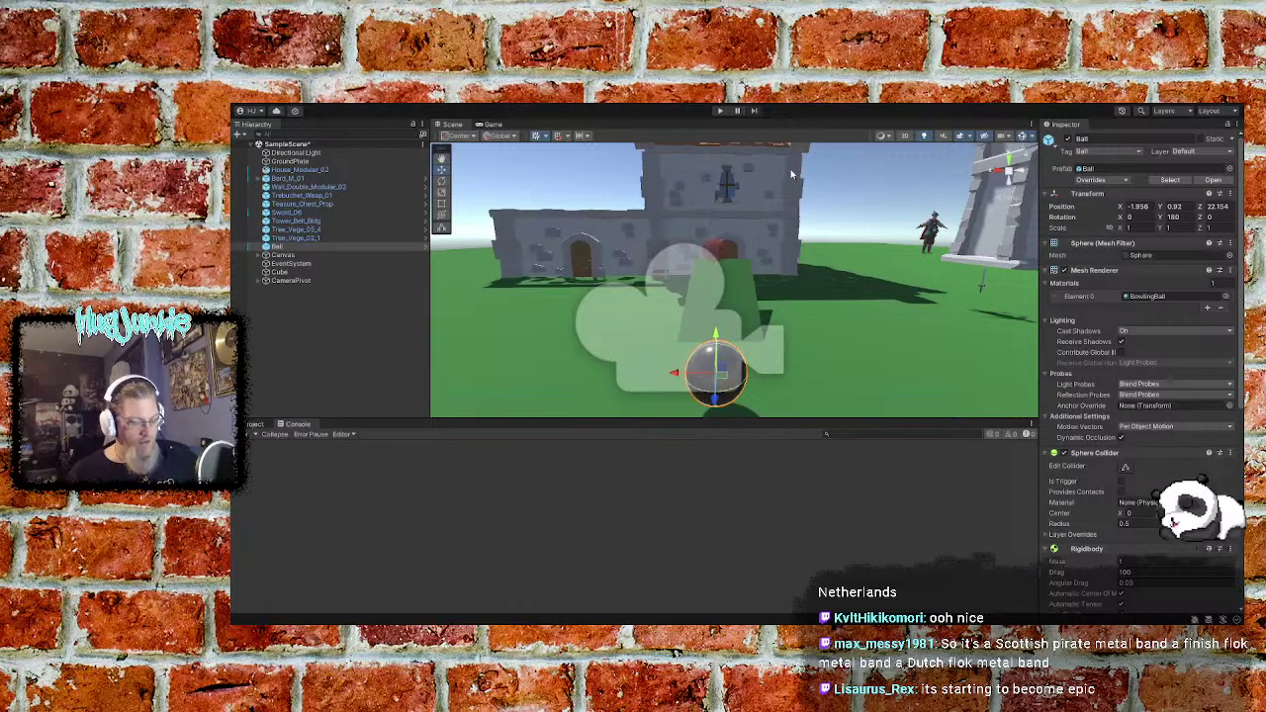
{"action": "left_click", "coordinate": [722, 110]}
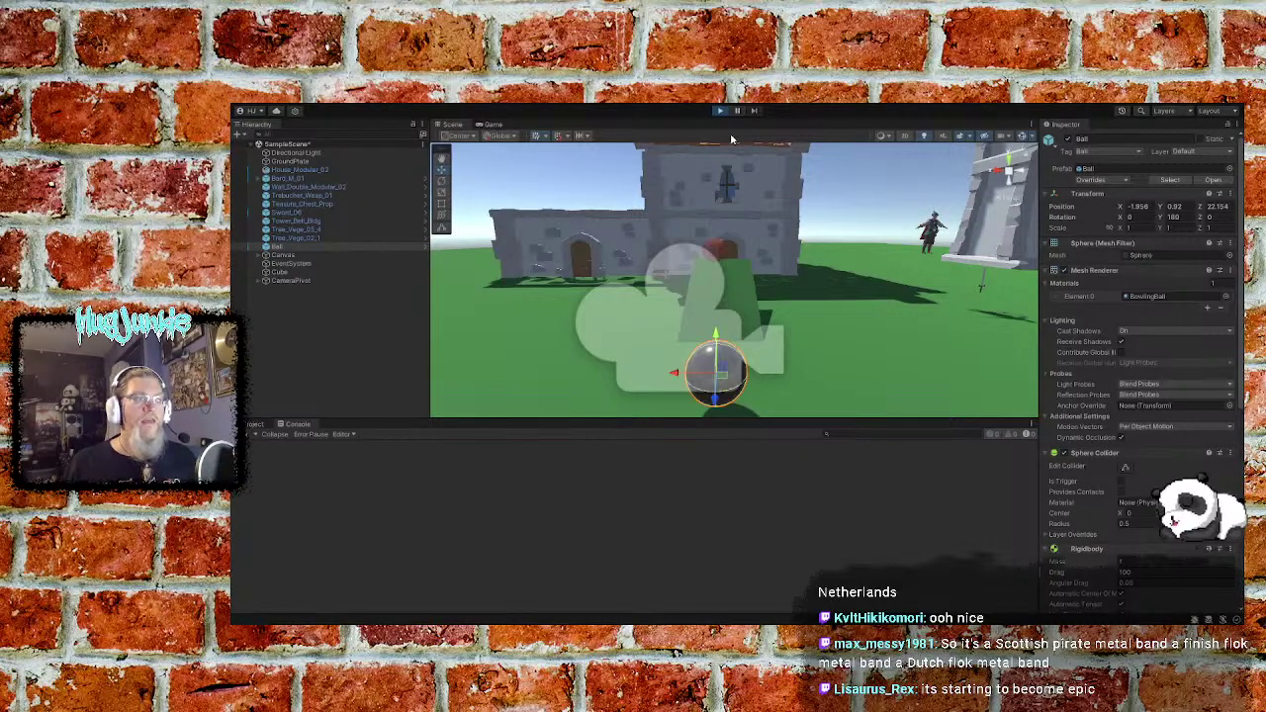
{"action": "left_click", "coordinate": [730, 382]}
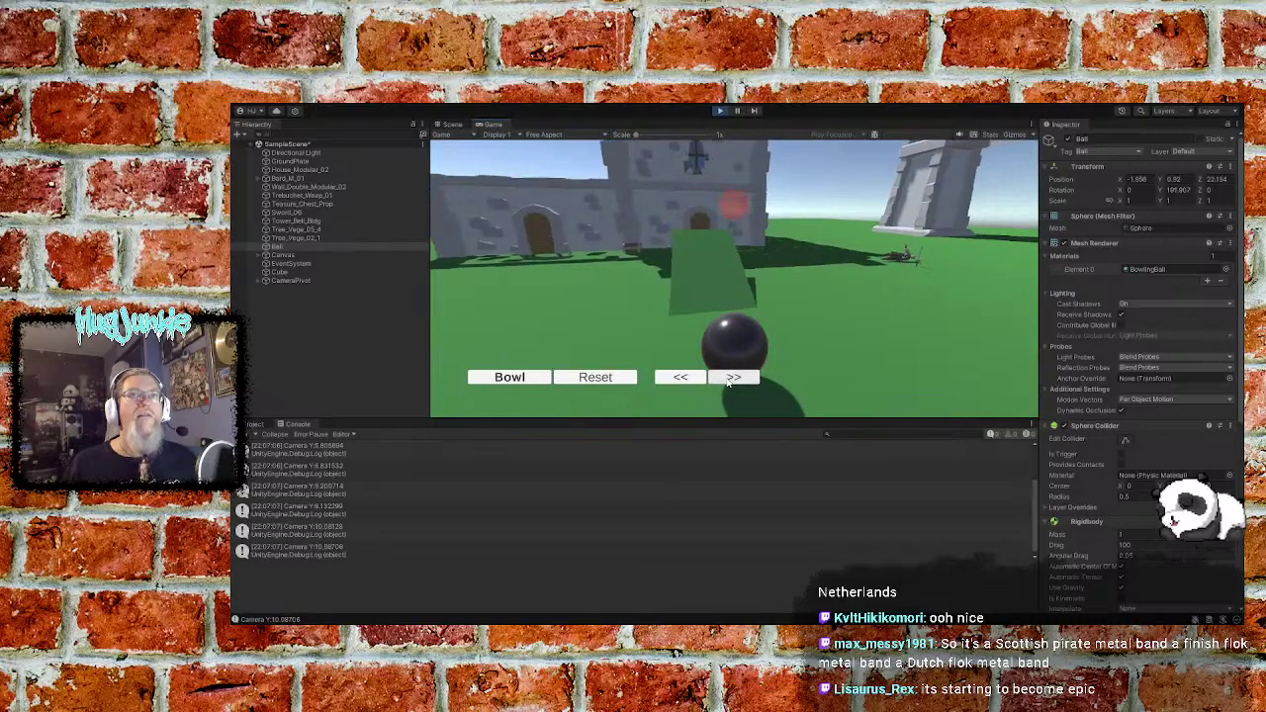
{"action": "left_click", "coordinate": [525, 383]}
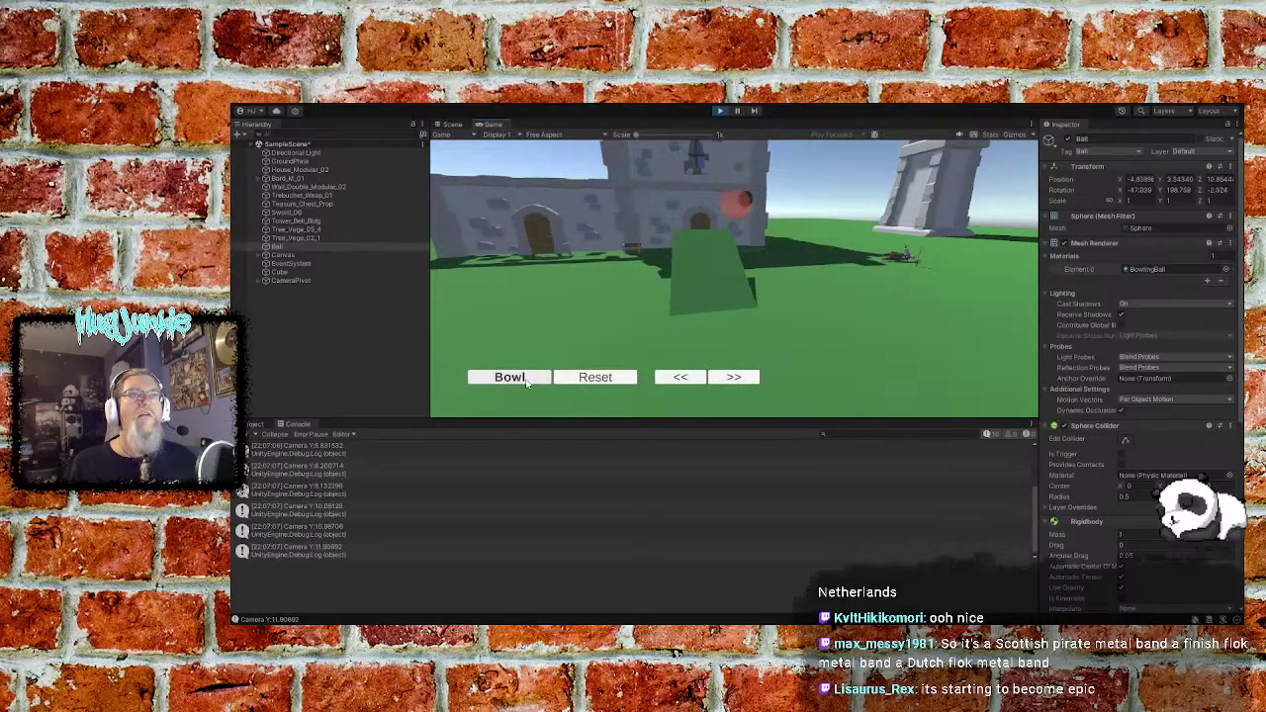
{"action": "left_click", "coordinate": [593, 381]}
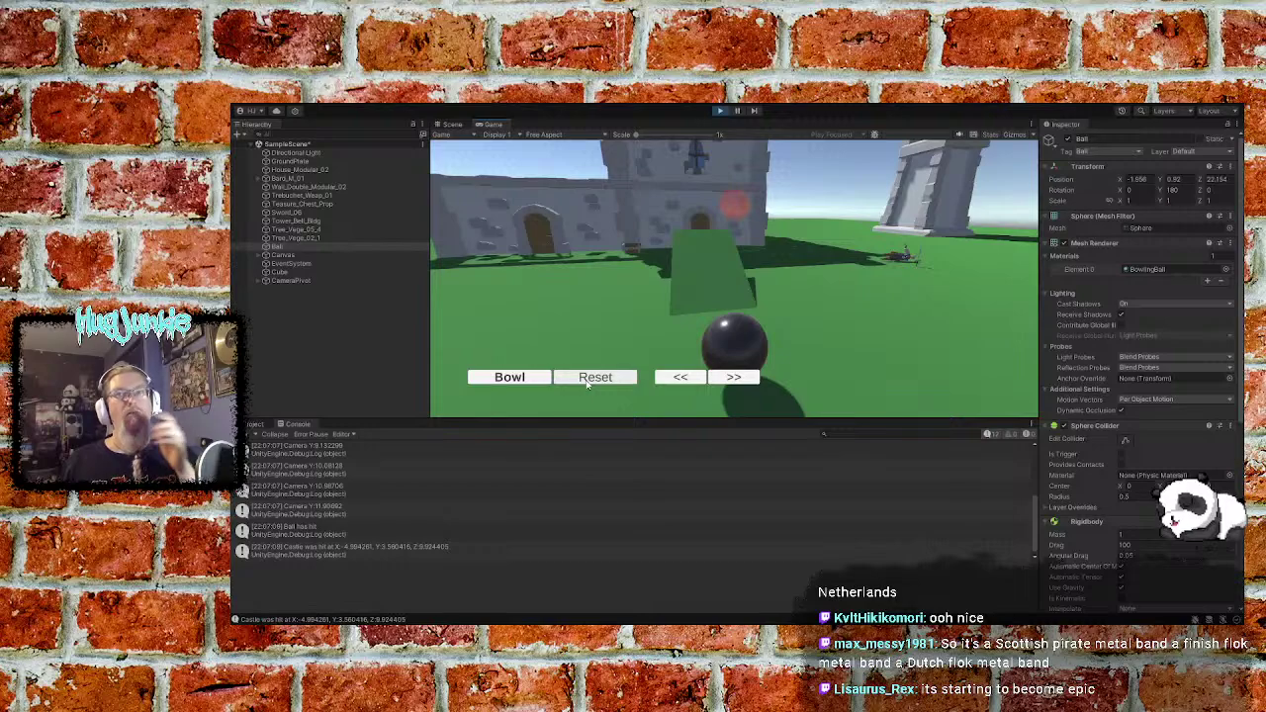
Check the ball's Transform rotation values after the reset, aim right once more, and stop the game
{"action": "left_click", "coordinate": [1182, 189]}
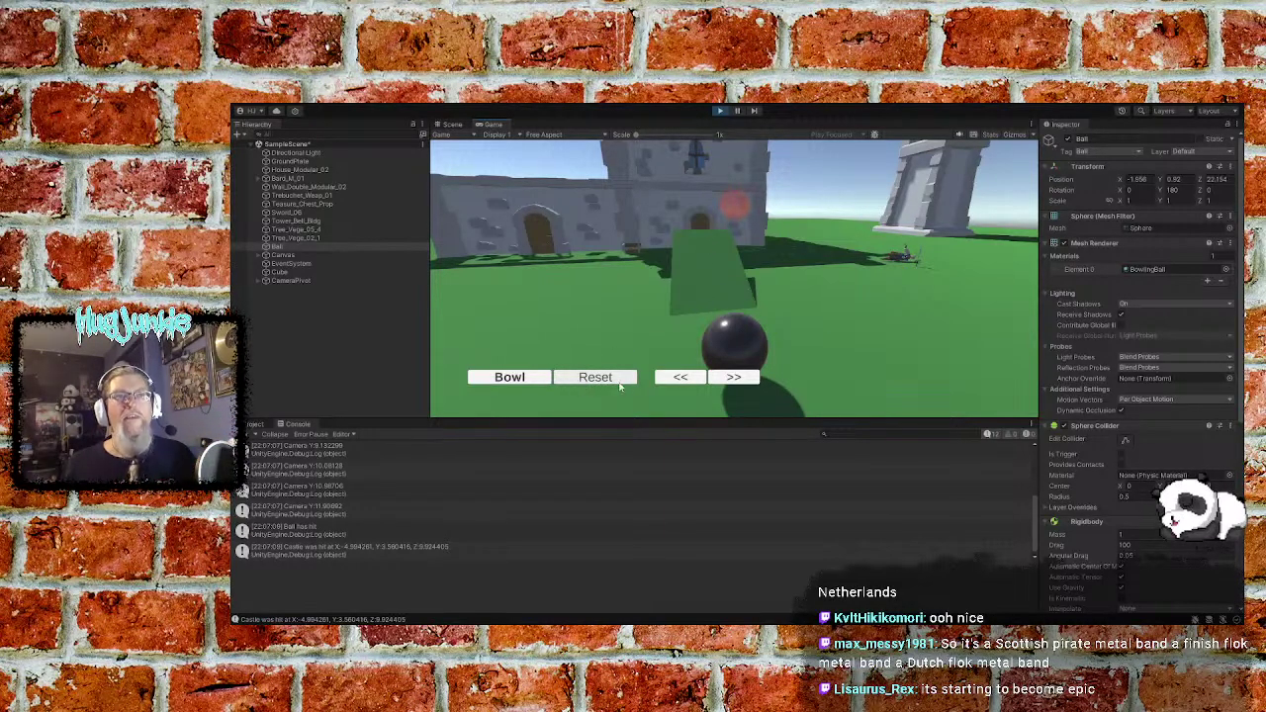
{"action": "left_click", "coordinate": [729, 380]}
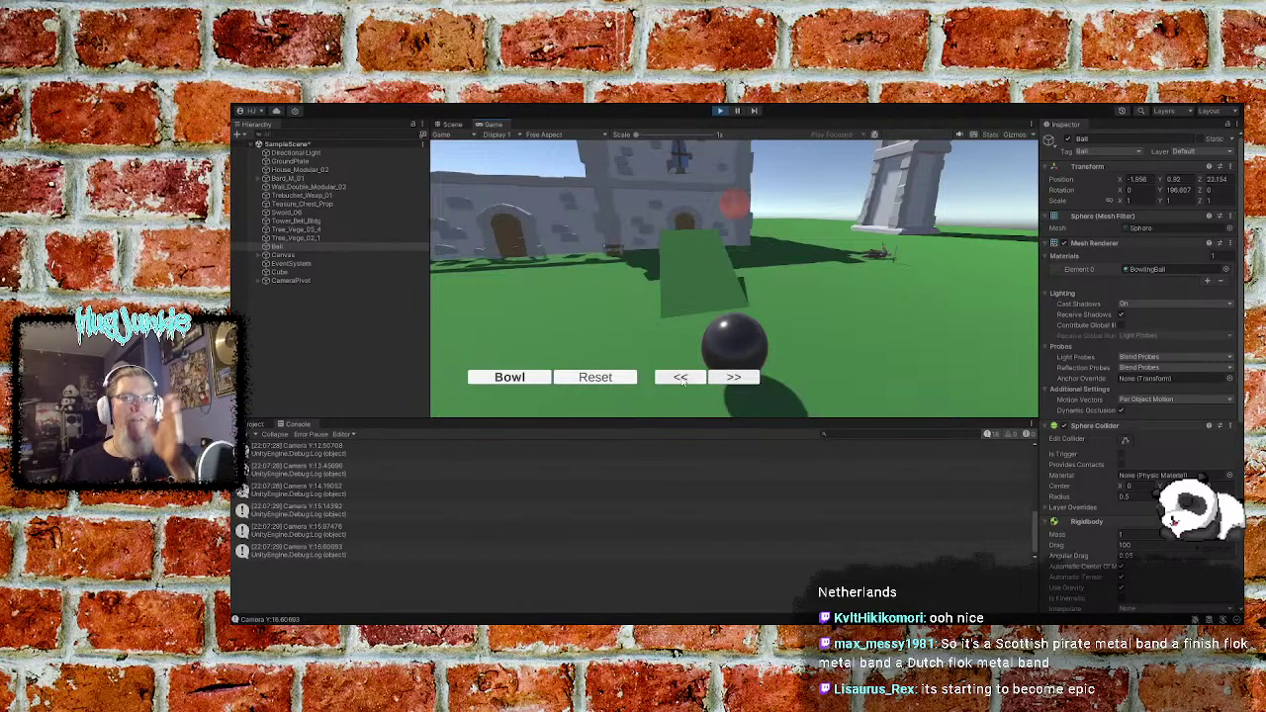
{"action": "left_click", "coordinate": [721, 112]}
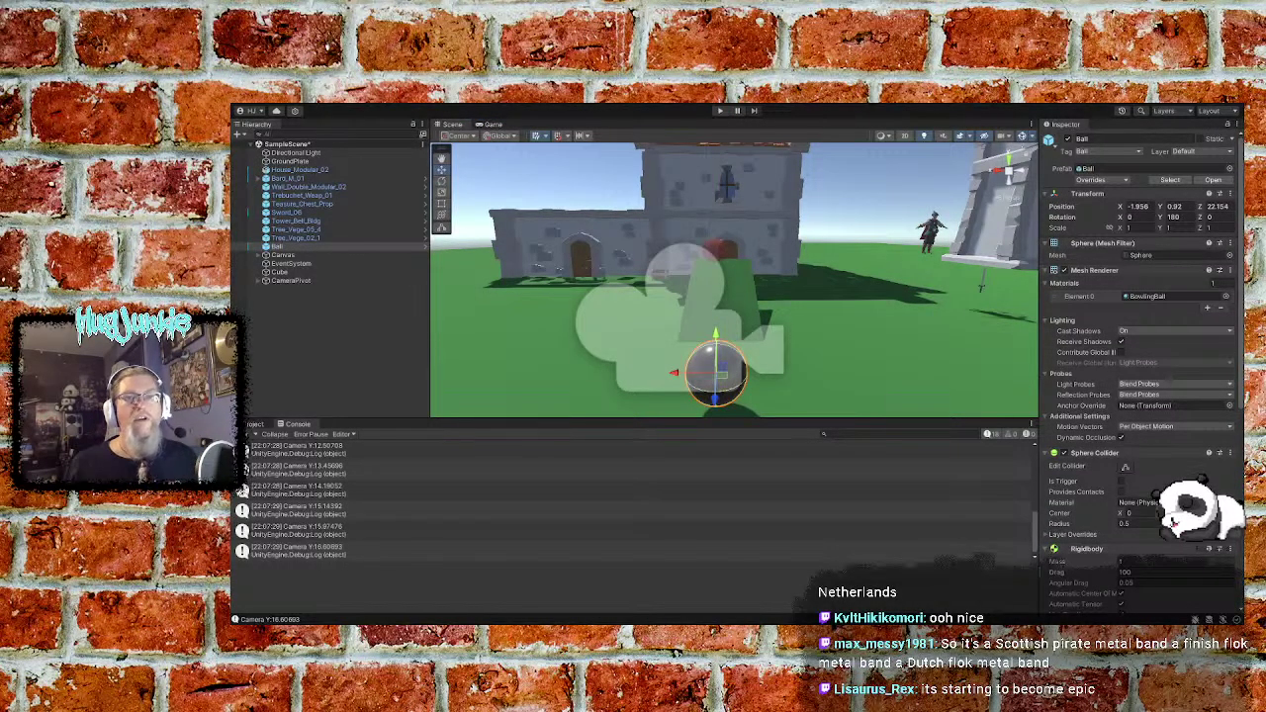
Switch to Visual Studio and comment out the "Camera Y:" Debug.Log statement in RotateDirection
{"action": "key", "text": "alt+Tab"}
{"action": "scroll", "coordinate": [485, 275], "scroll_direction": "down", "scroll_amount": 7}
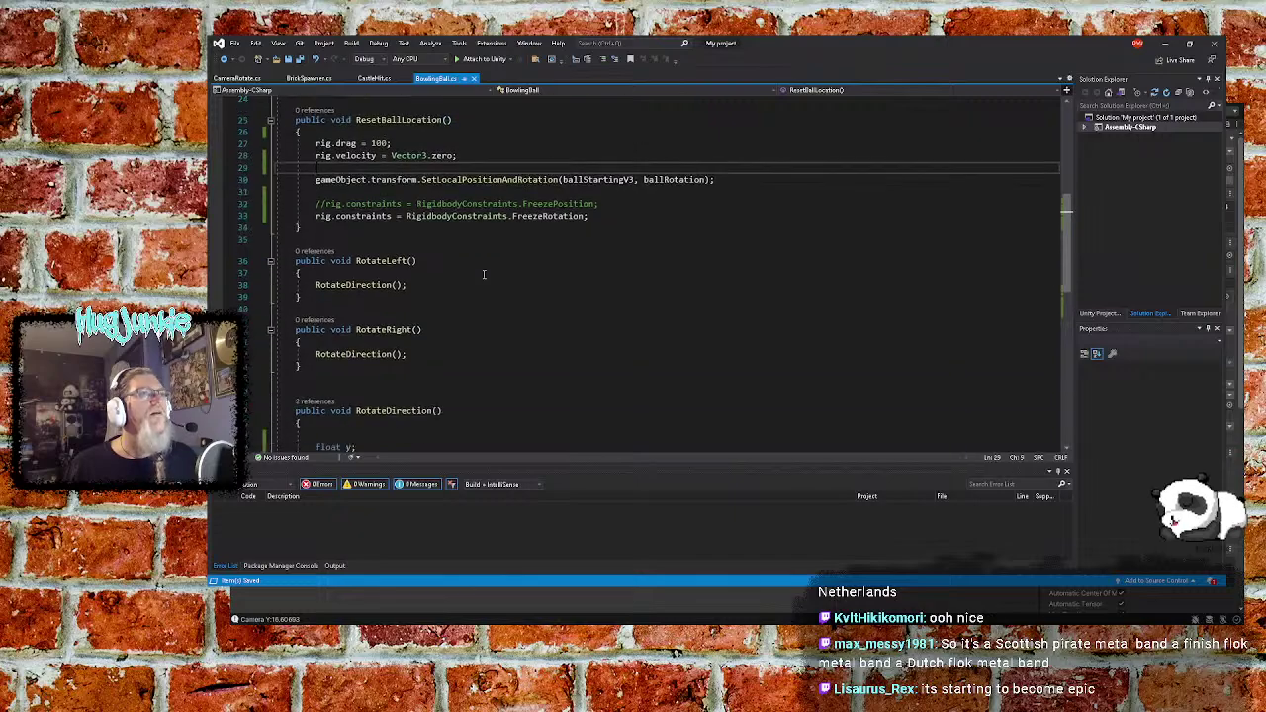
{"action": "left_click", "coordinate": [469, 314]}
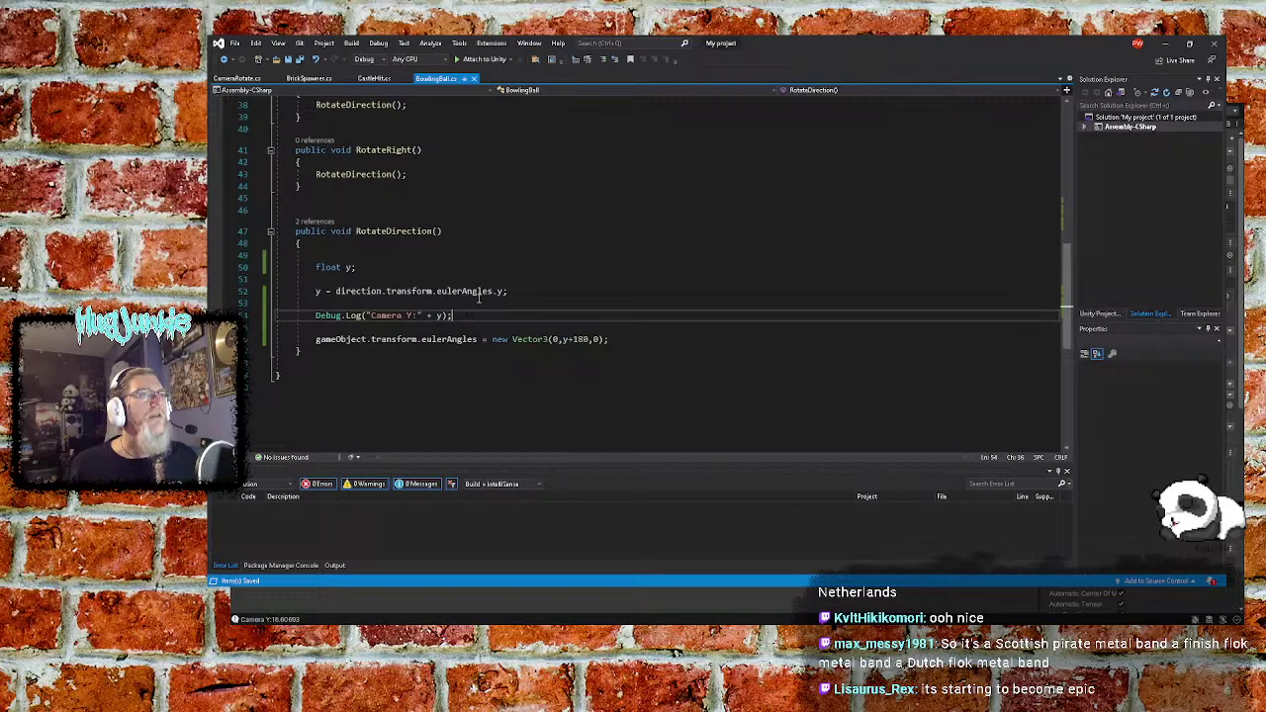
{"action": "left_click", "coordinate": [616, 60]}
{"action": "left_click", "coordinate": [585, 244]}
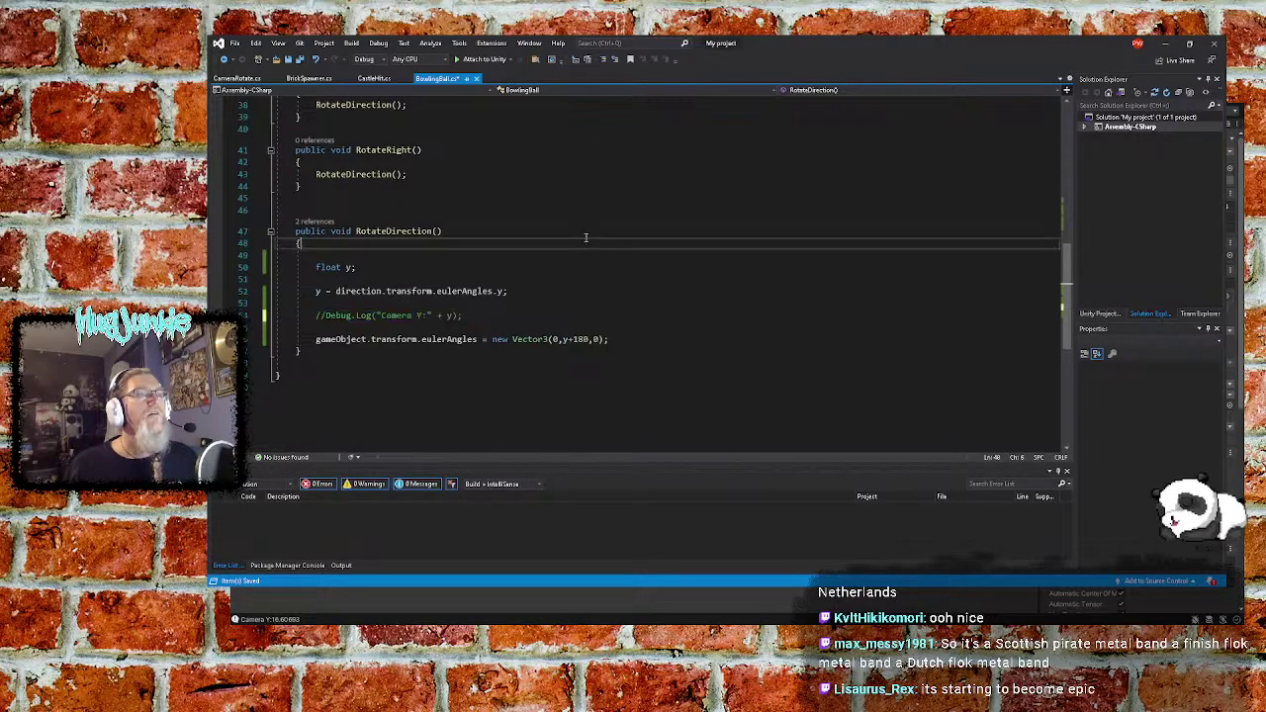
Add a RotateDirection(); call after the FreezeRotation constraint line in ResetBallLocation and save the script
{"action": "scroll", "coordinate": [587, 252], "scroll_direction": "up", "scroll_amount": 2}
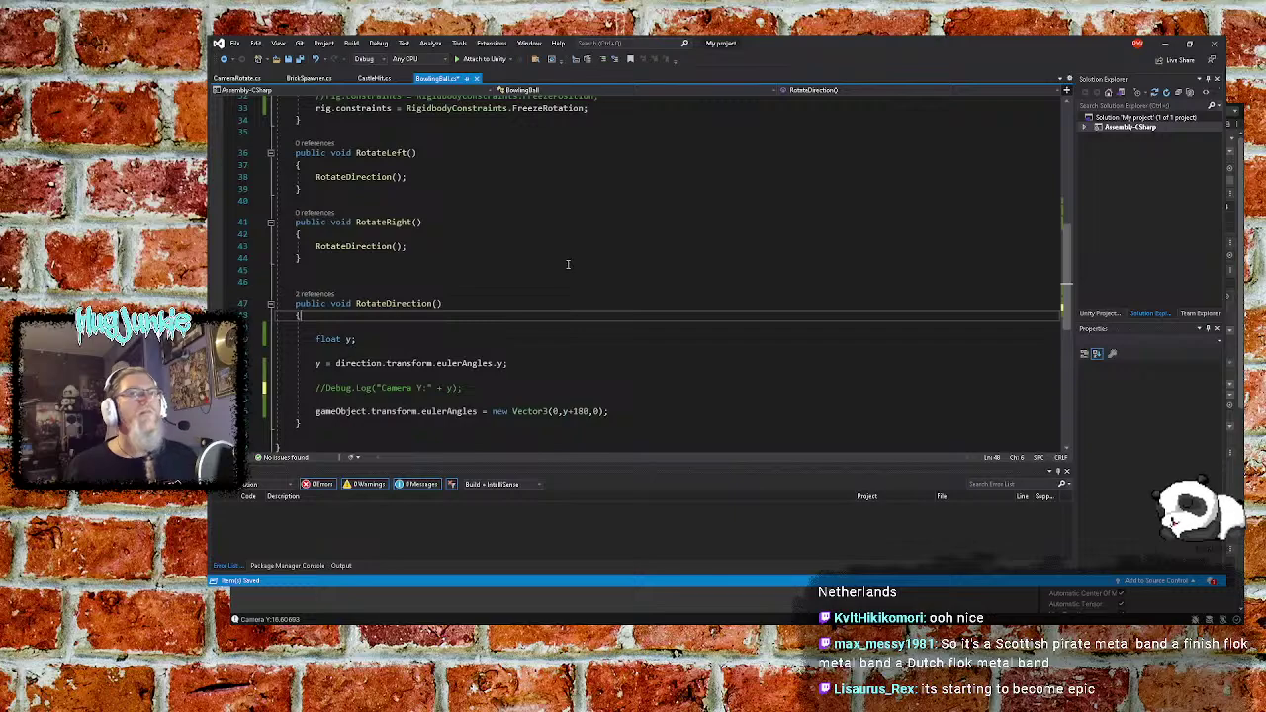
{"action": "scroll", "coordinate": [502, 304], "scroll_direction": "up", "scroll_amount": 7}
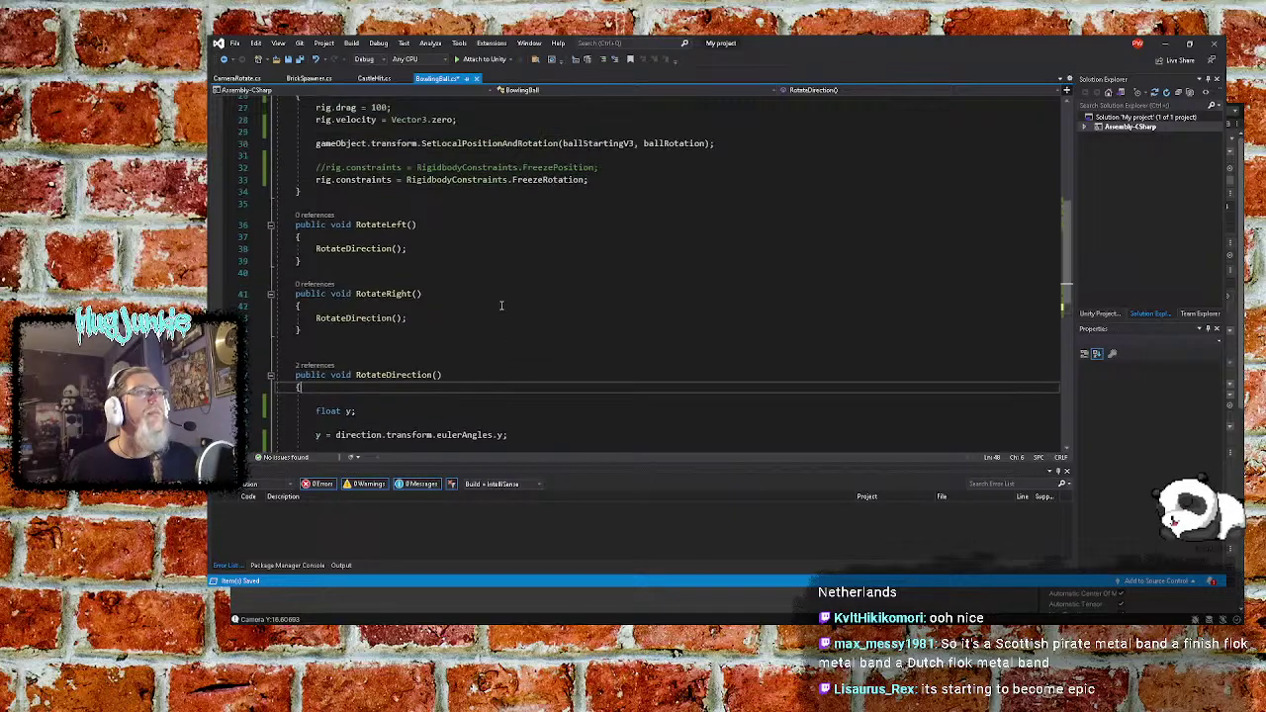
{"action": "scroll", "coordinate": [515, 297], "scroll_direction": "down", "scroll_amount": 6}
{"action": "scroll", "coordinate": [522, 293], "scroll_direction": "down", "scroll_amount": 2}
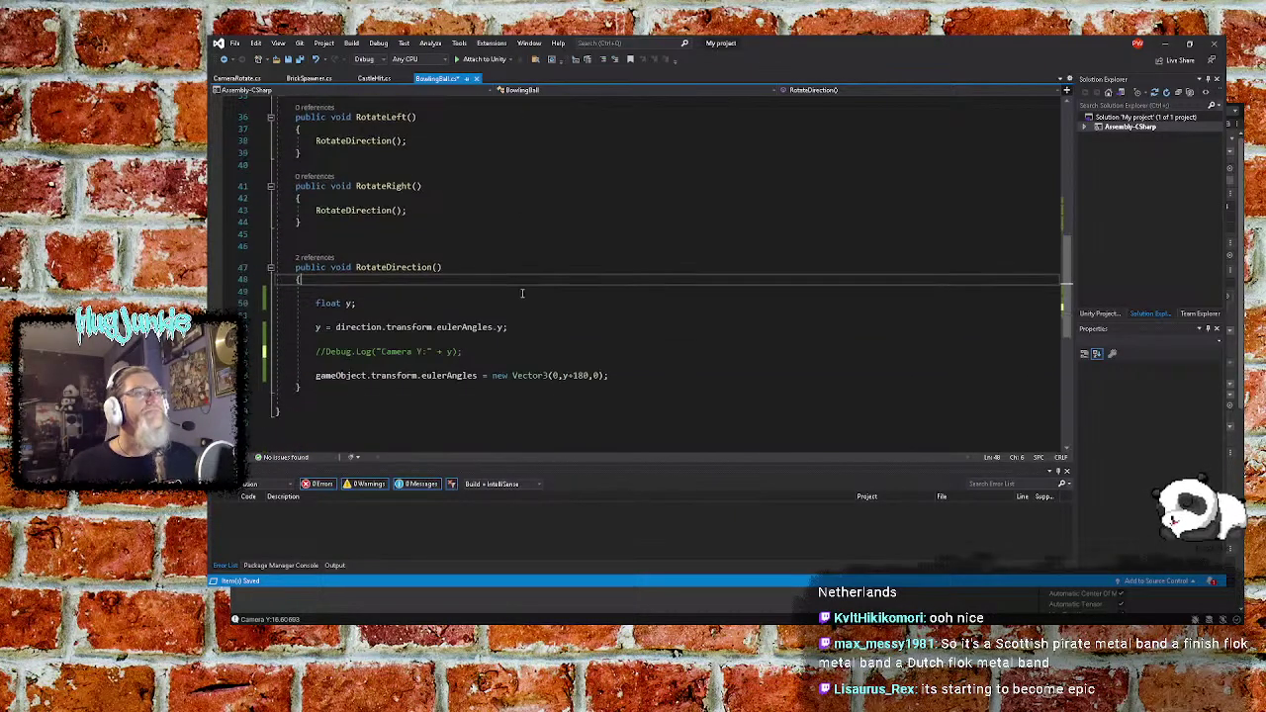
{"action": "left_click", "coordinate": [412, 268]}
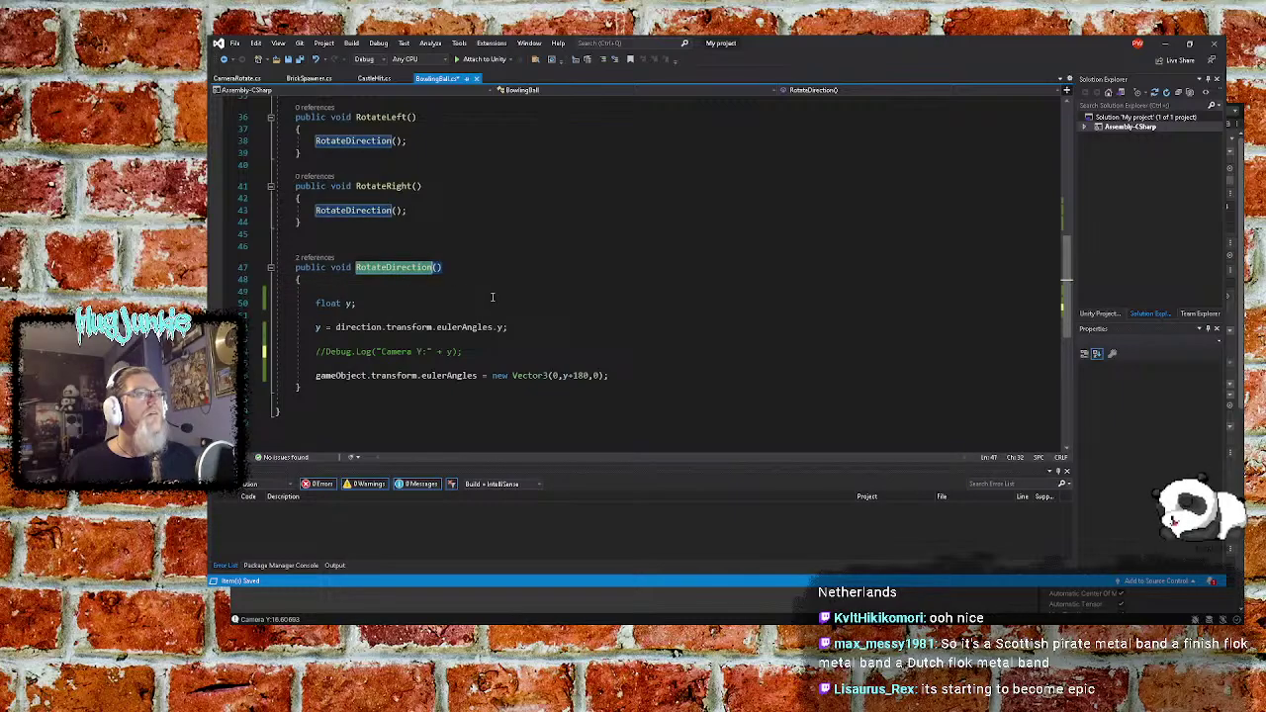
{"action": "scroll", "coordinate": [484, 280], "scroll_direction": "up", "scroll_amount": 3}
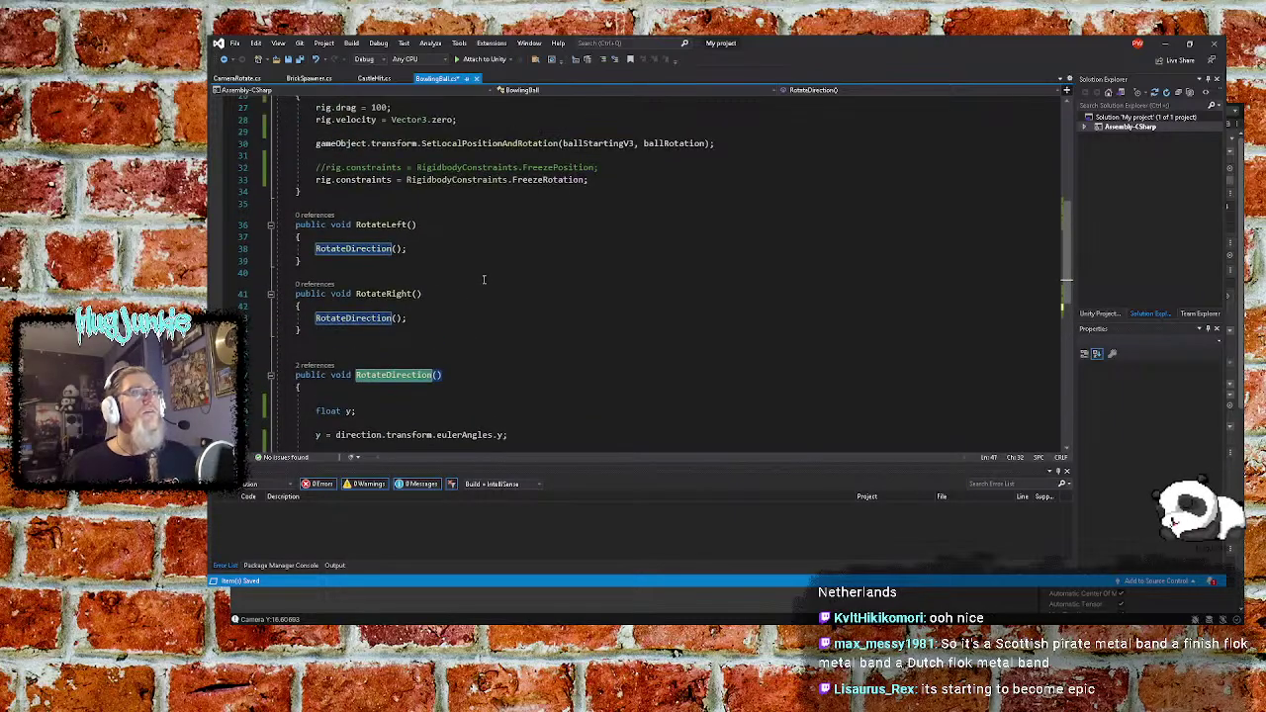
{"action": "scroll", "coordinate": [485, 279], "scroll_direction": "up", "scroll_amount": 5}
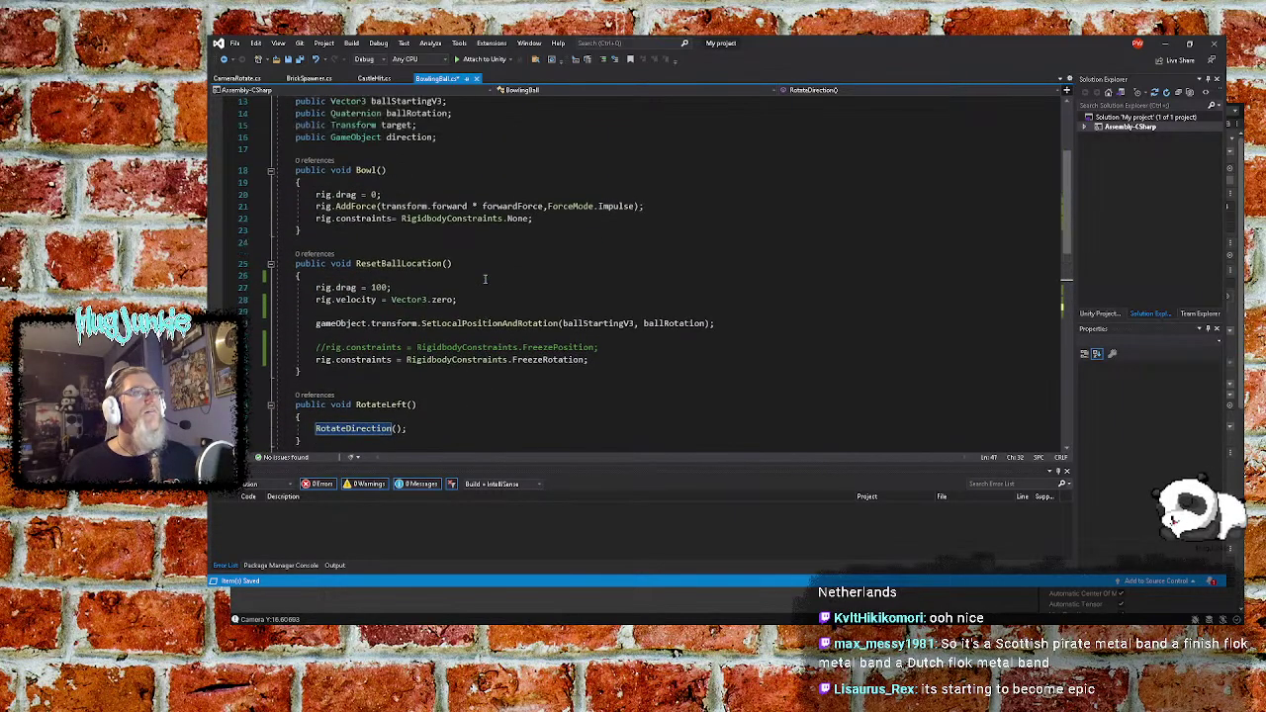
{"action": "left_click", "coordinate": [600, 360]}
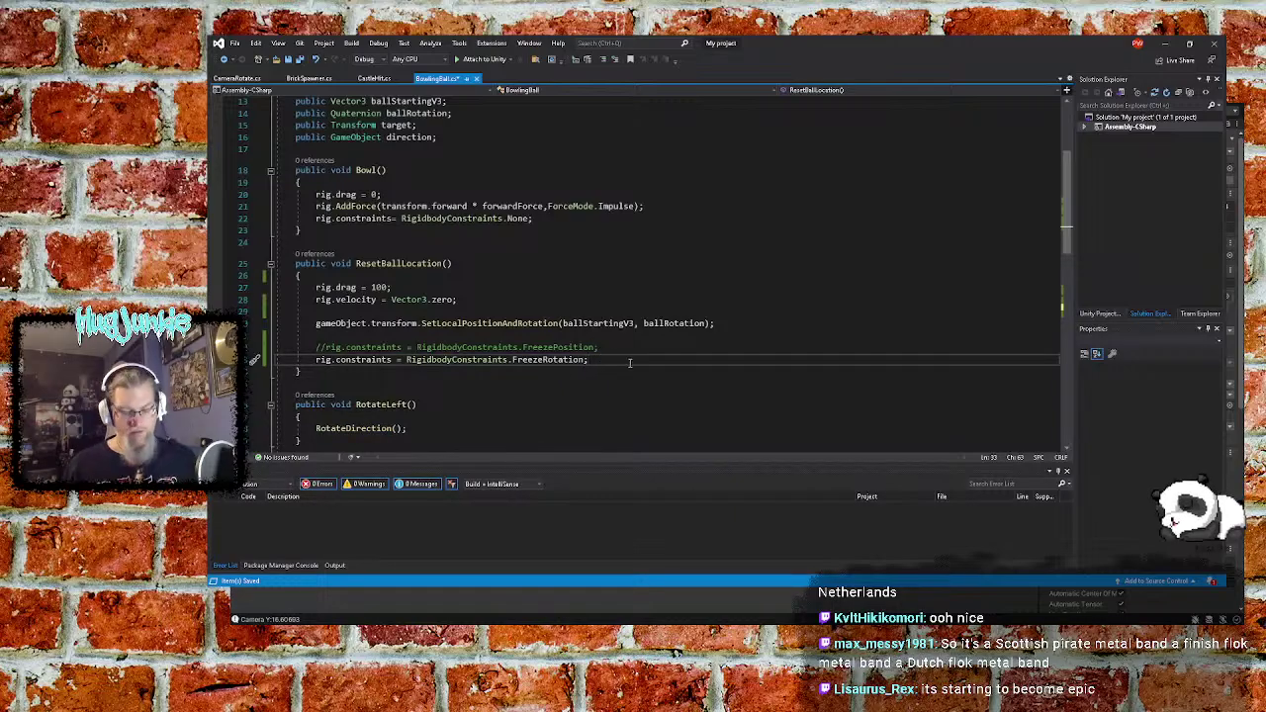
{"action": "key", "text": "Return"}
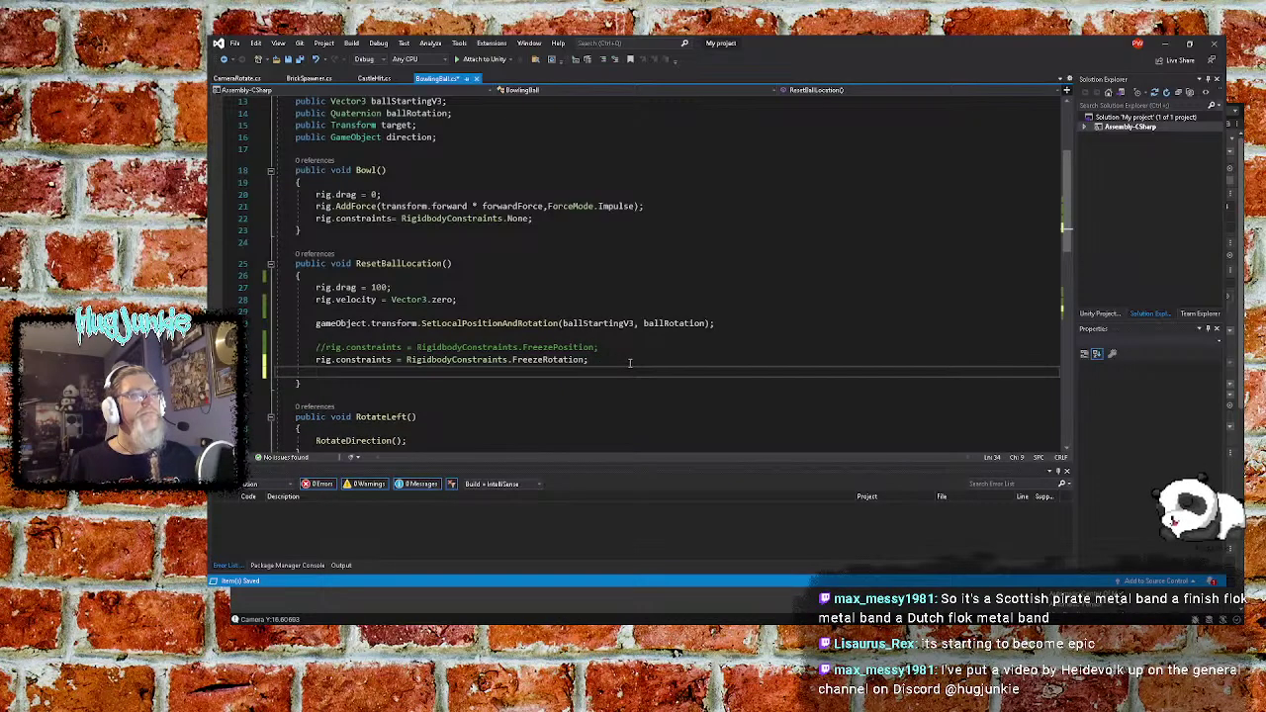
{"action": "type", "text": "RotateDirection"}
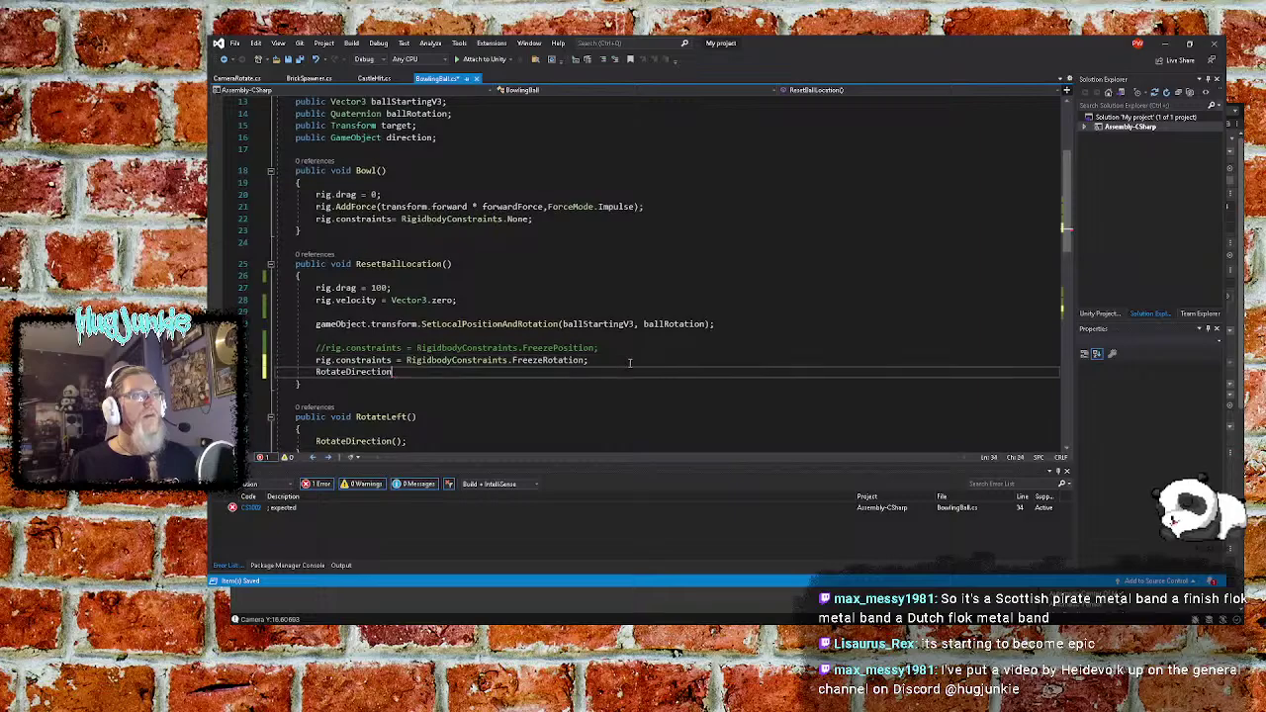
{"action": "type", "text": "()"}
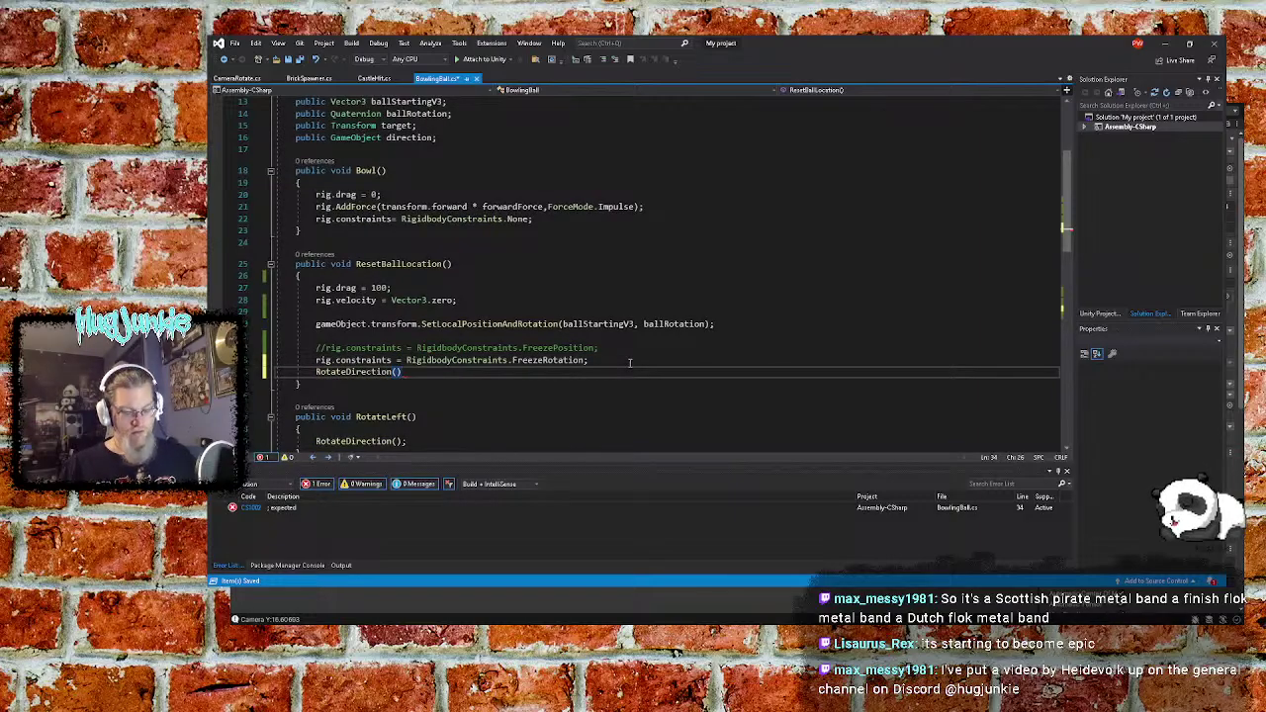
{"action": "type", "text": ";"}
{"action": "key", "text": "Up"}
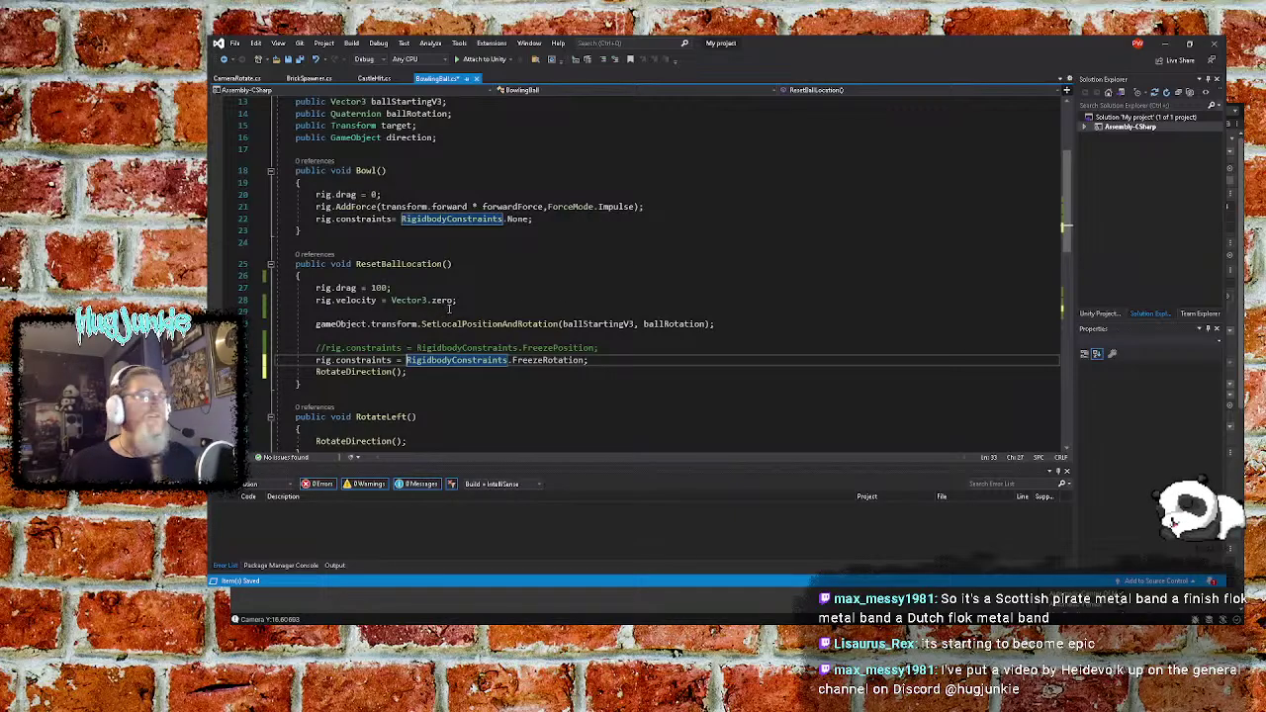
{"action": "left_click", "coordinate": [526, 287]}
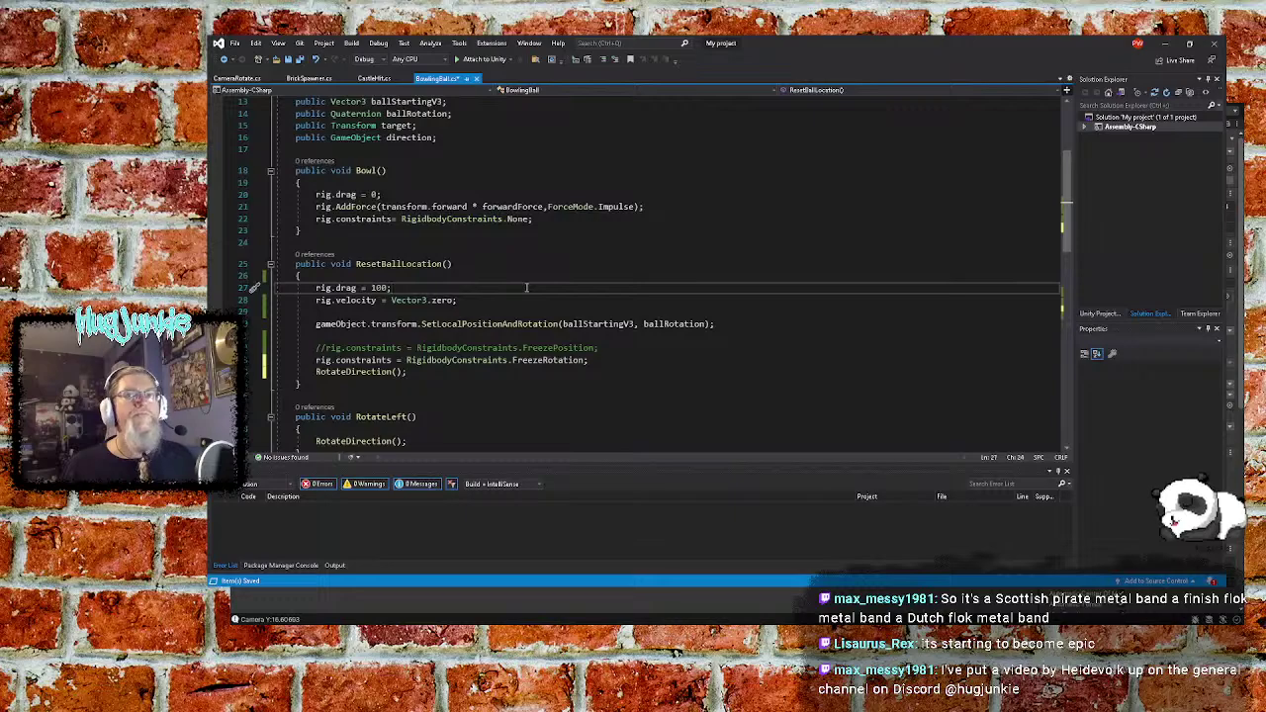
{"action": "left_click", "coordinate": [301, 58]}
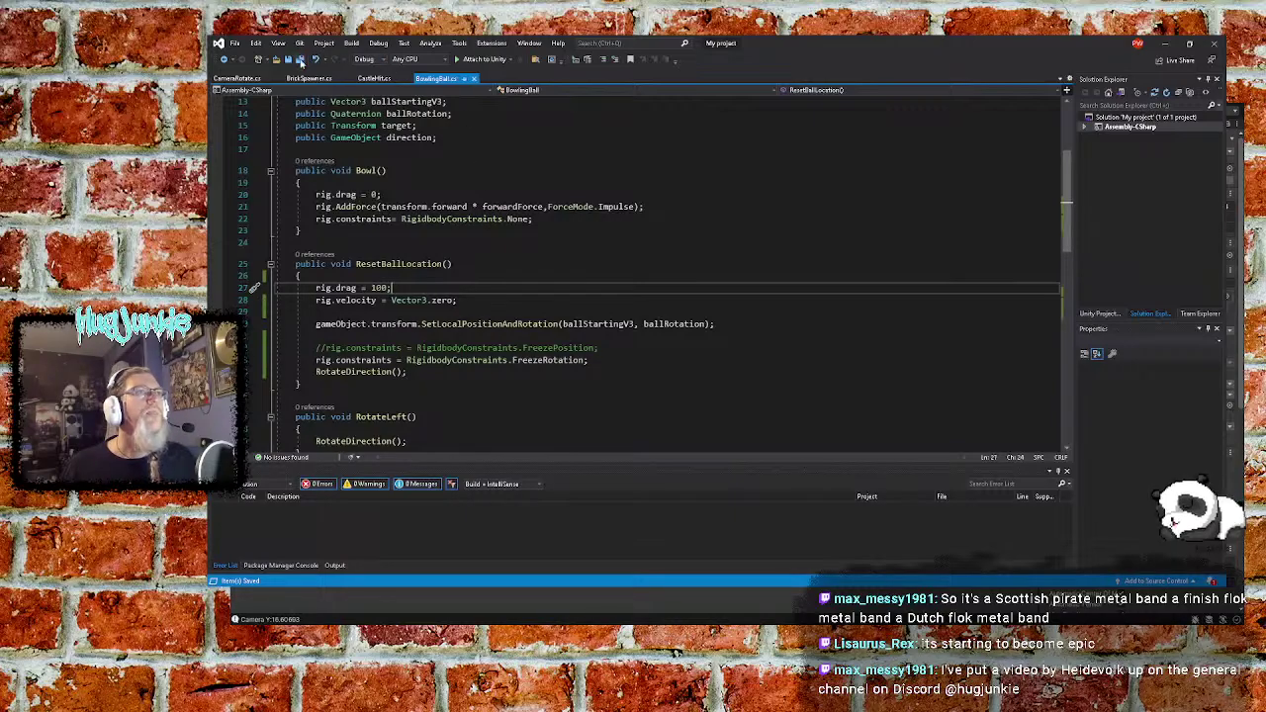
Switch to Unity and test the reset in play mode by aiming right, then bowling and resetting the ball twice
{"action": "left_click", "coordinate": [1167, 43]}
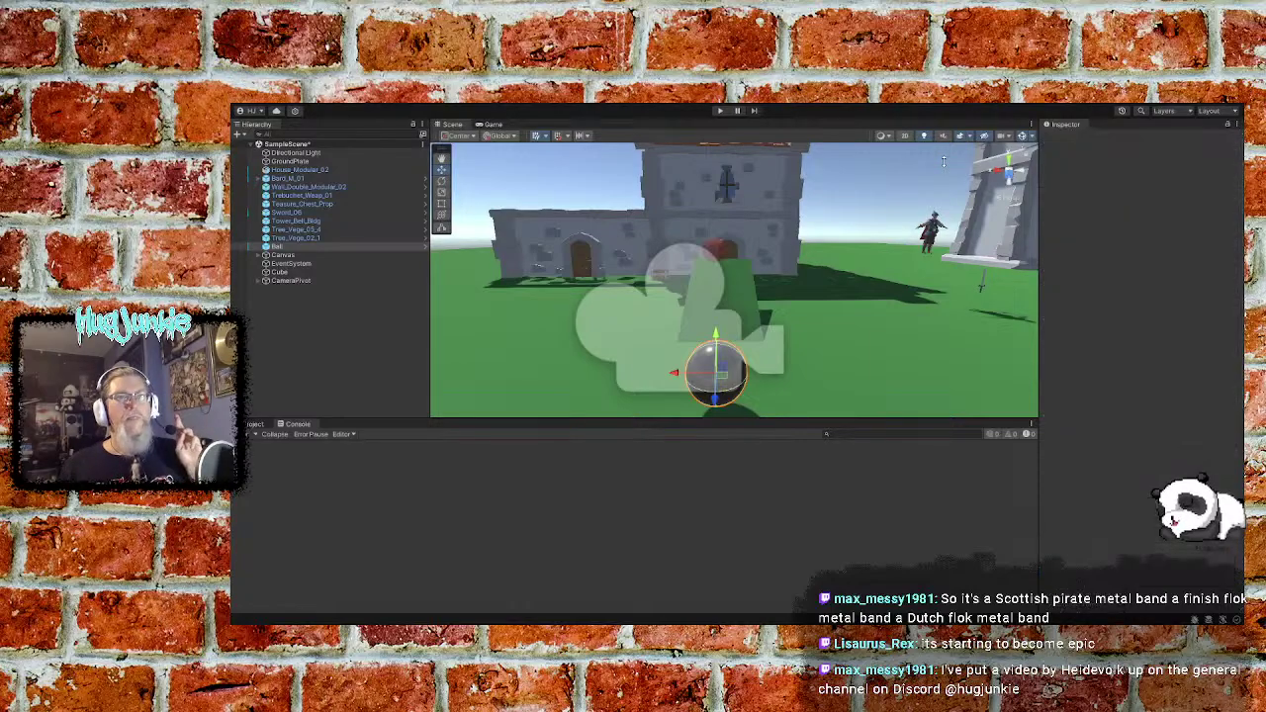
{"action": "left_click", "coordinate": [719, 110]}
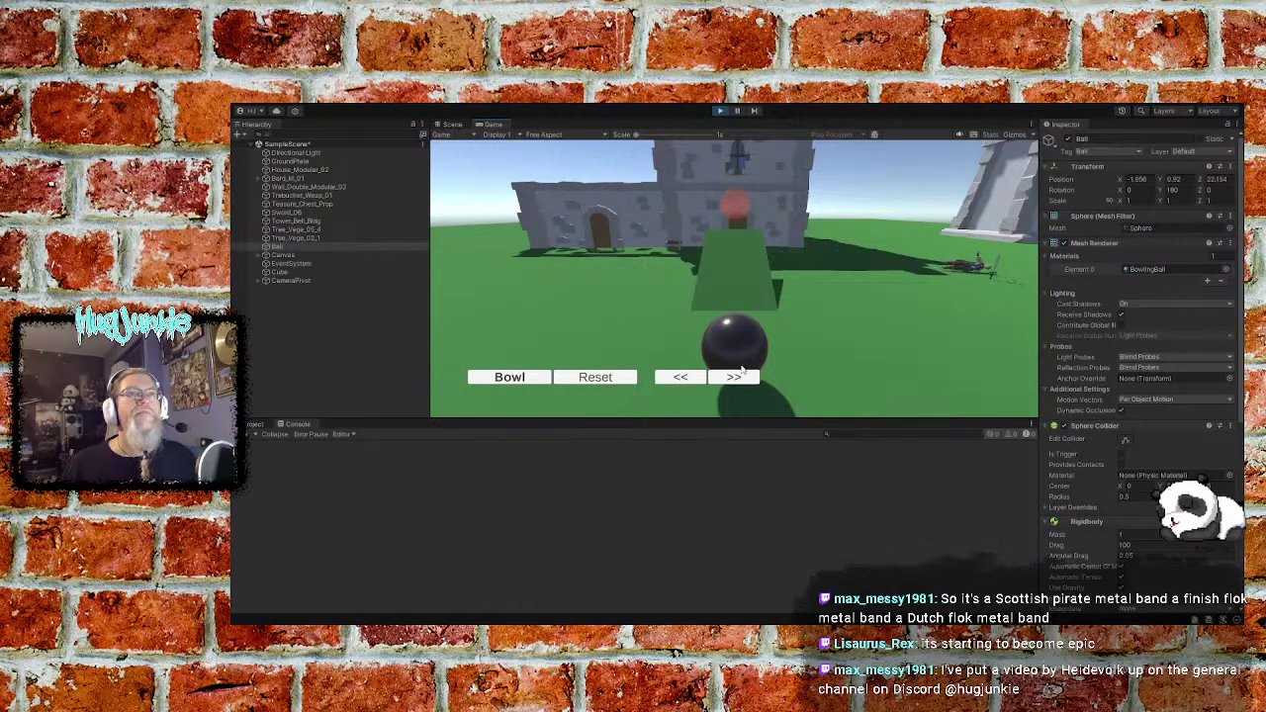
{"action": "left_click", "coordinate": [738, 380]}
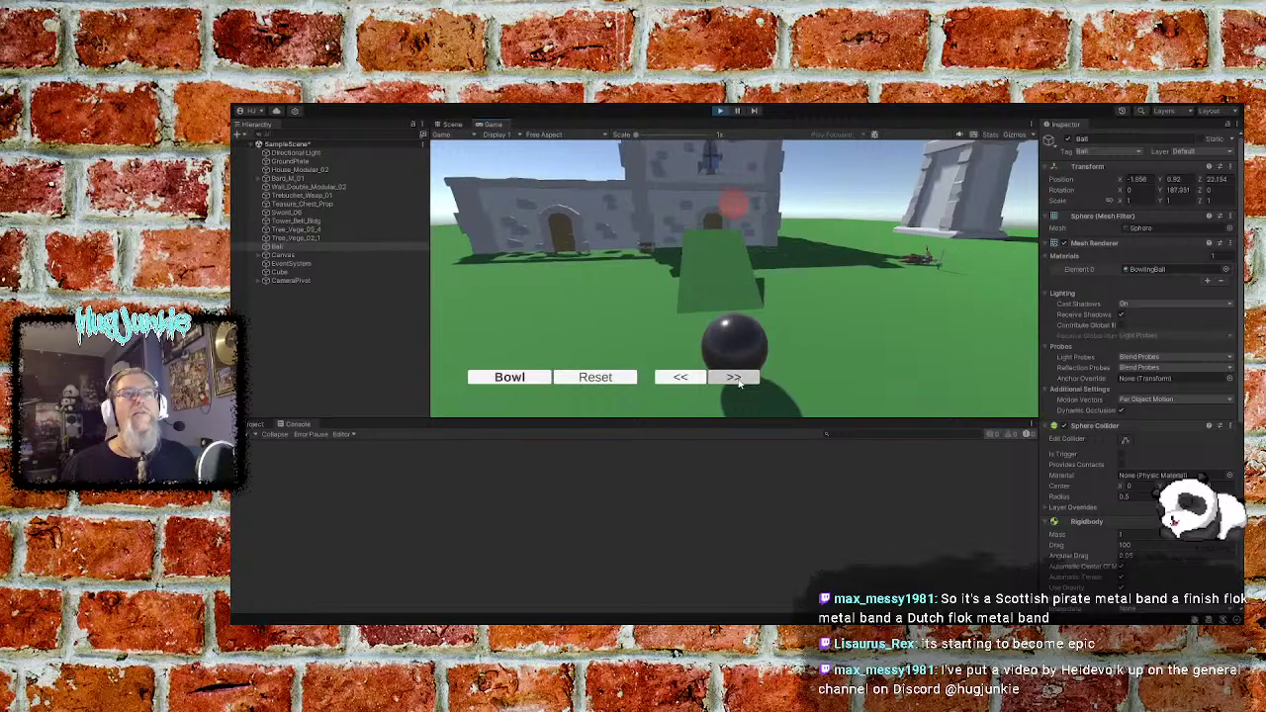
{"action": "left_click", "coordinate": [679, 380]}
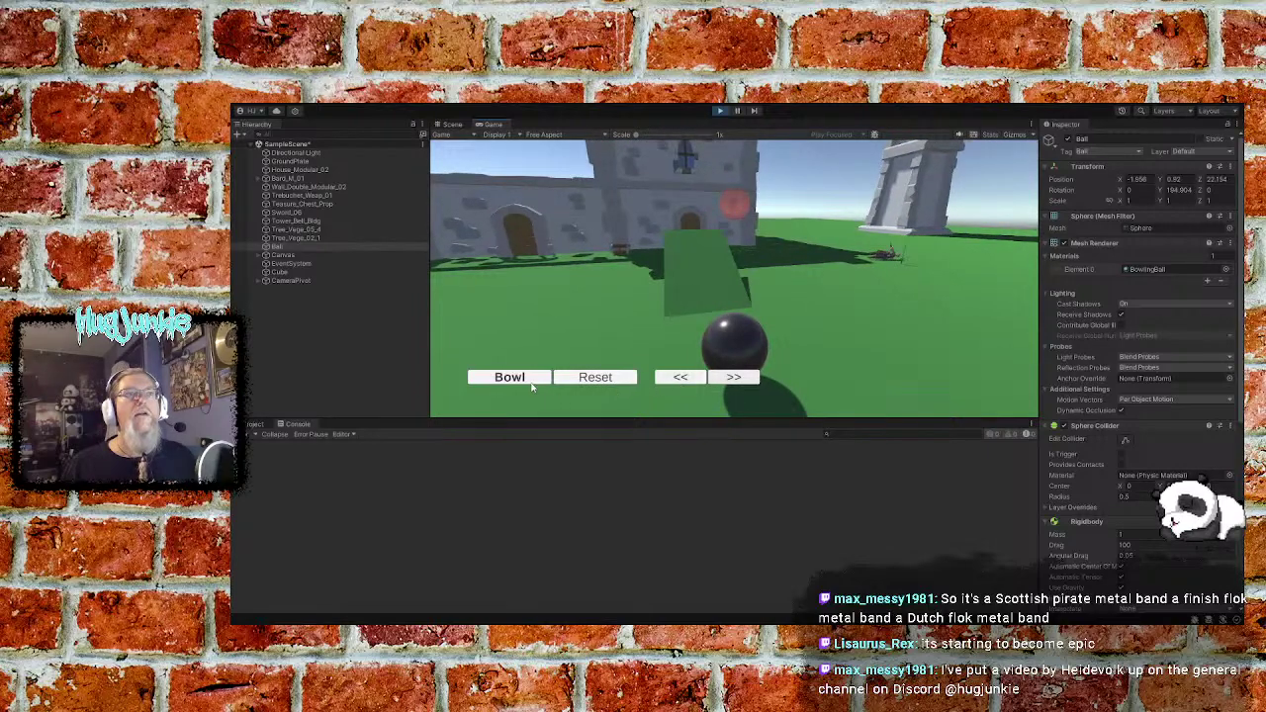
{"action": "left_click", "coordinate": [530, 382]}
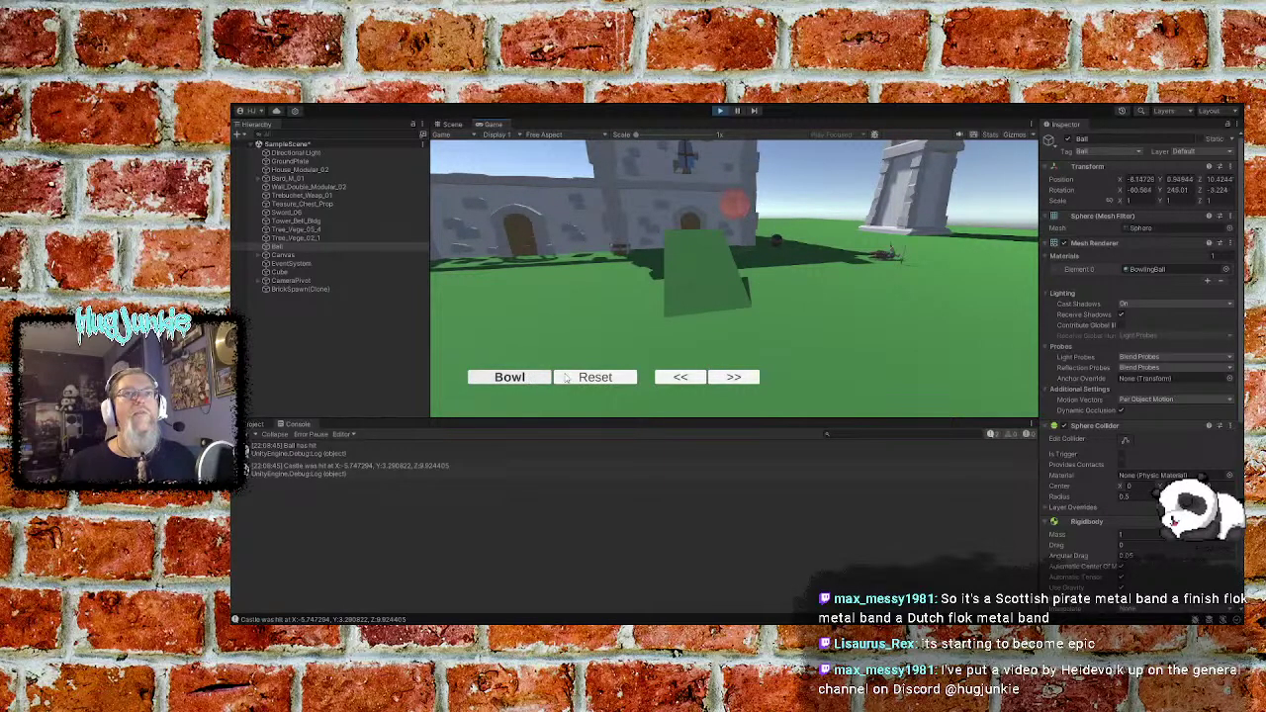
{"action": "left_click", "coordinate": [612, 380]}
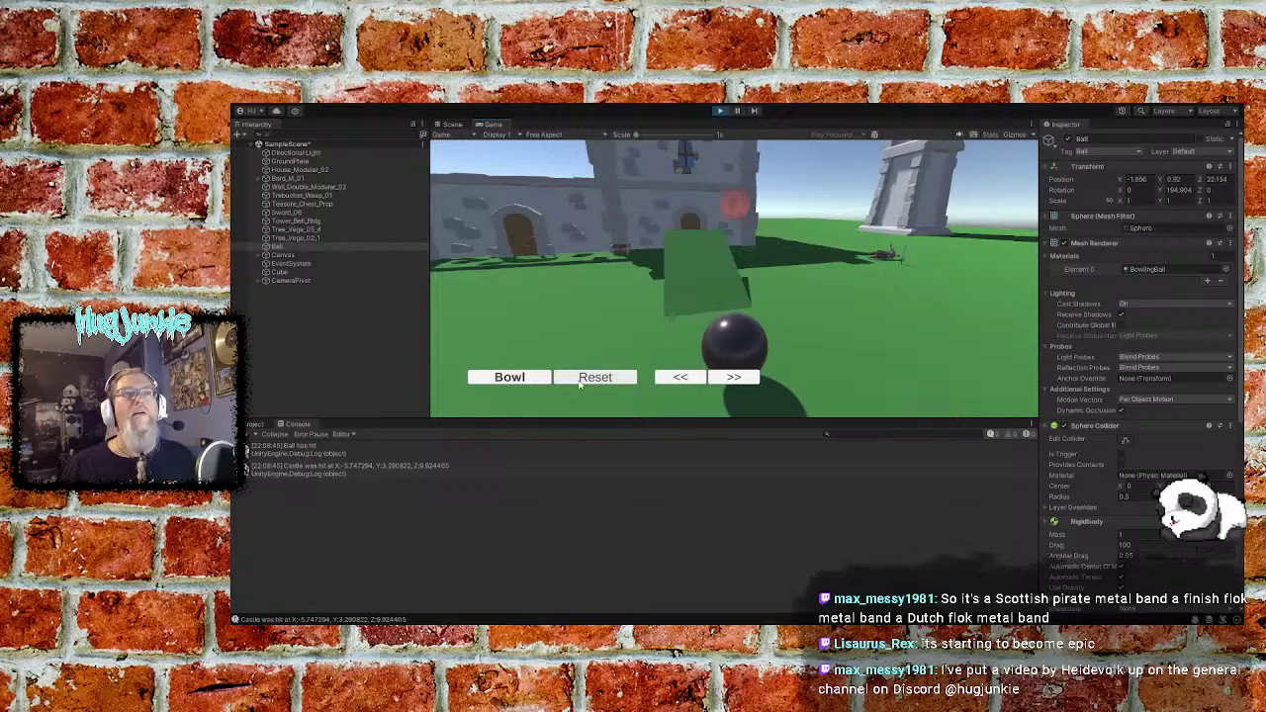
{"action": "left_click", "coordinate": [545, 380]}
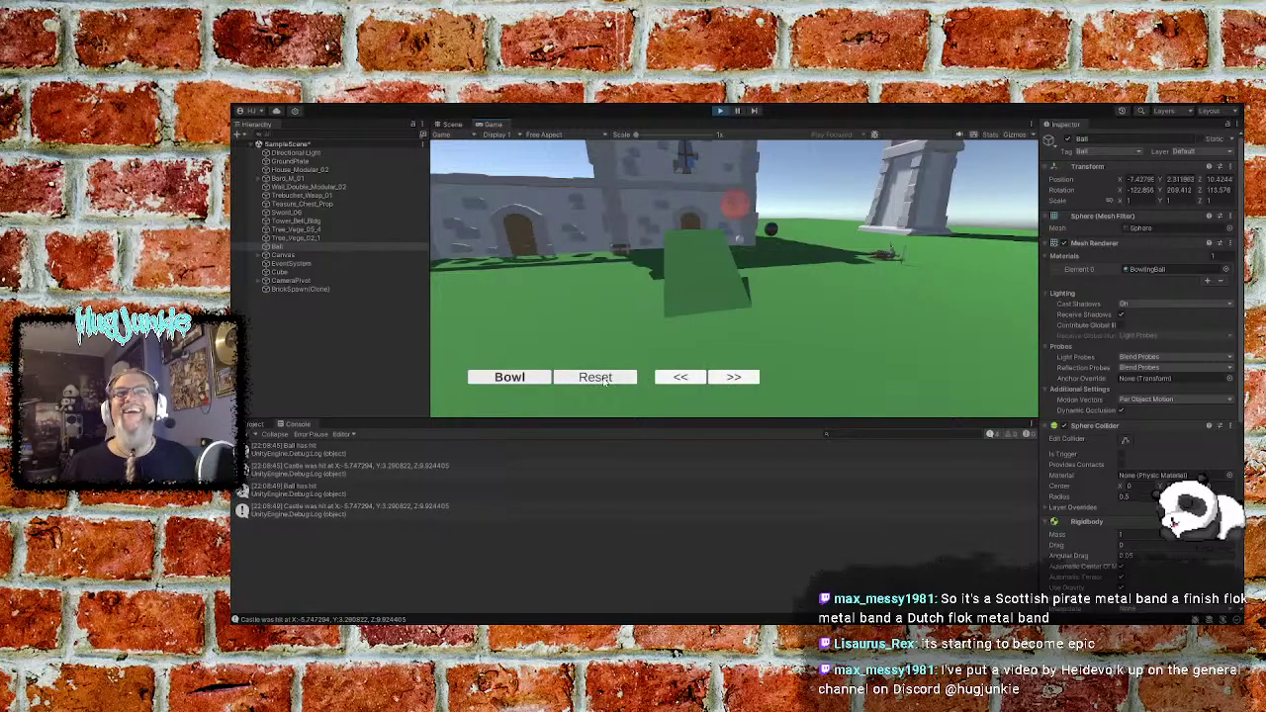
{"action": "left_click", "coordinate": [596, 378]}
Aim the ball left, bowl and reset it twice to check the aim holds, and stop the game
{"action": "left_click", "coordinate": [680, 380]}
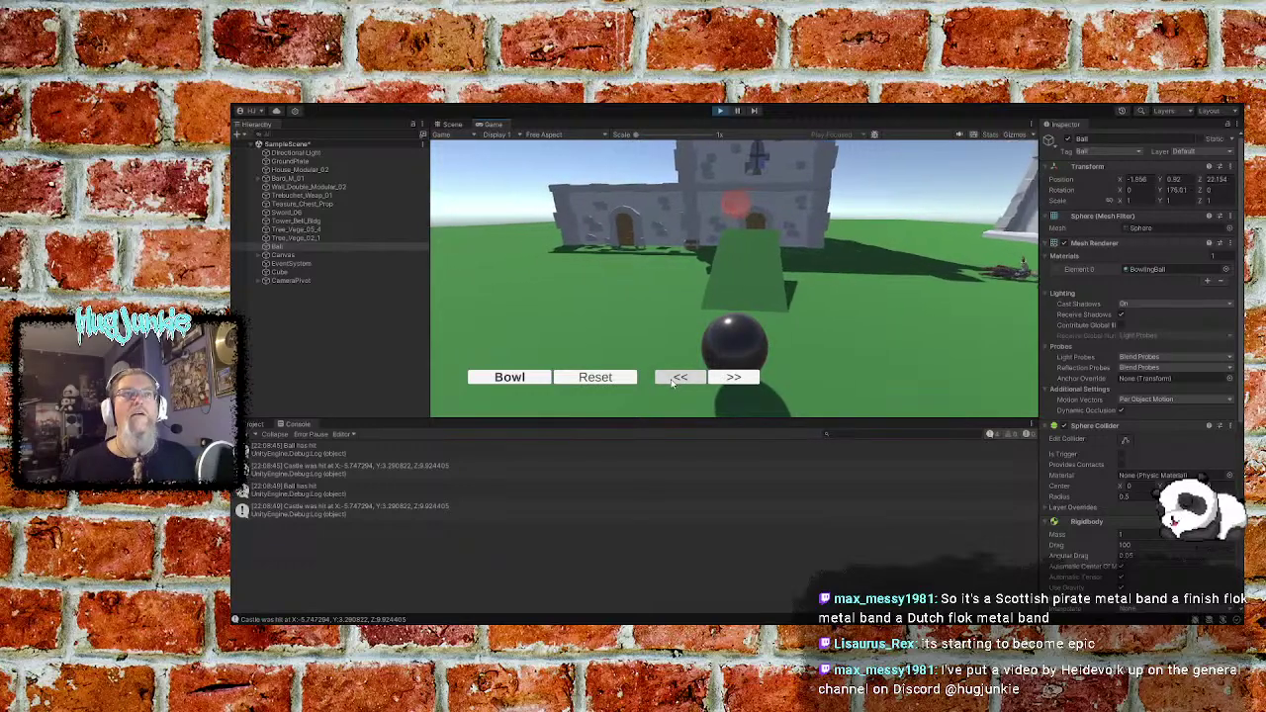
{"action": "left_click", "coordinate": [524, 384]}
{"action": "left_click", "coordinate": [594, 385]}
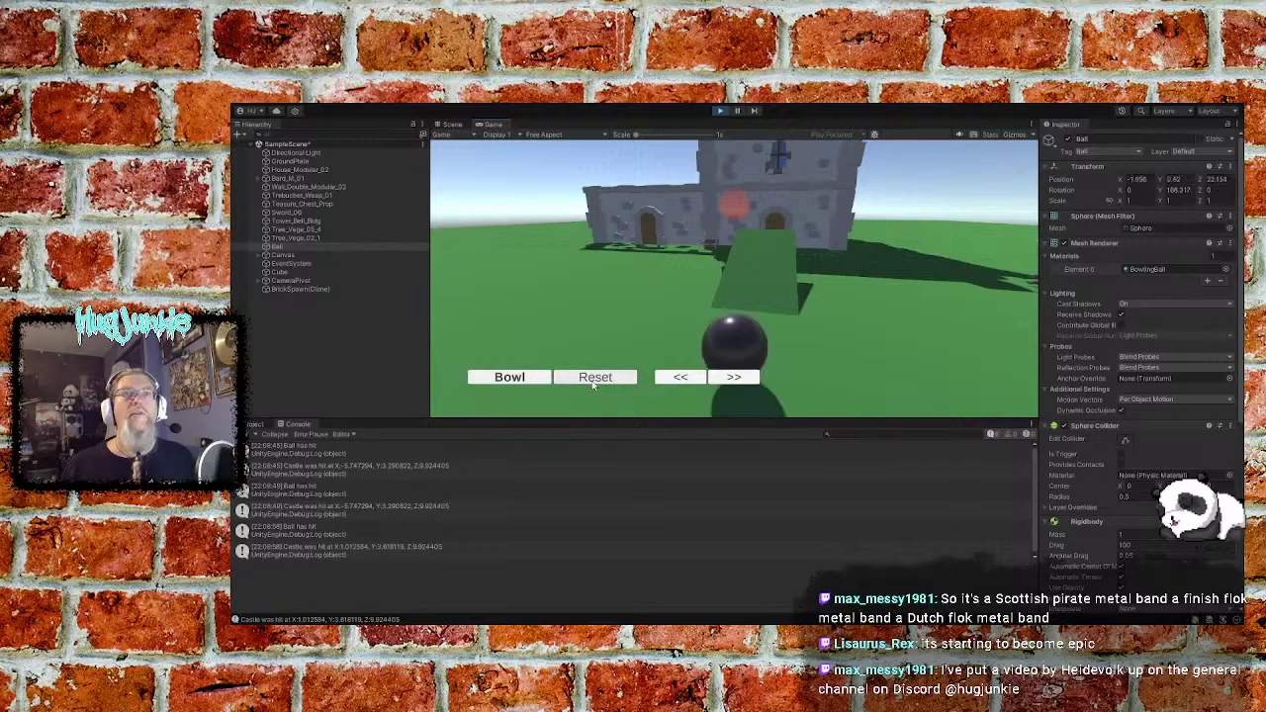
{"action": "left_click", "coordinate": [534, 382]}
{"action": "left_click", "coordinate": [588, 377]}
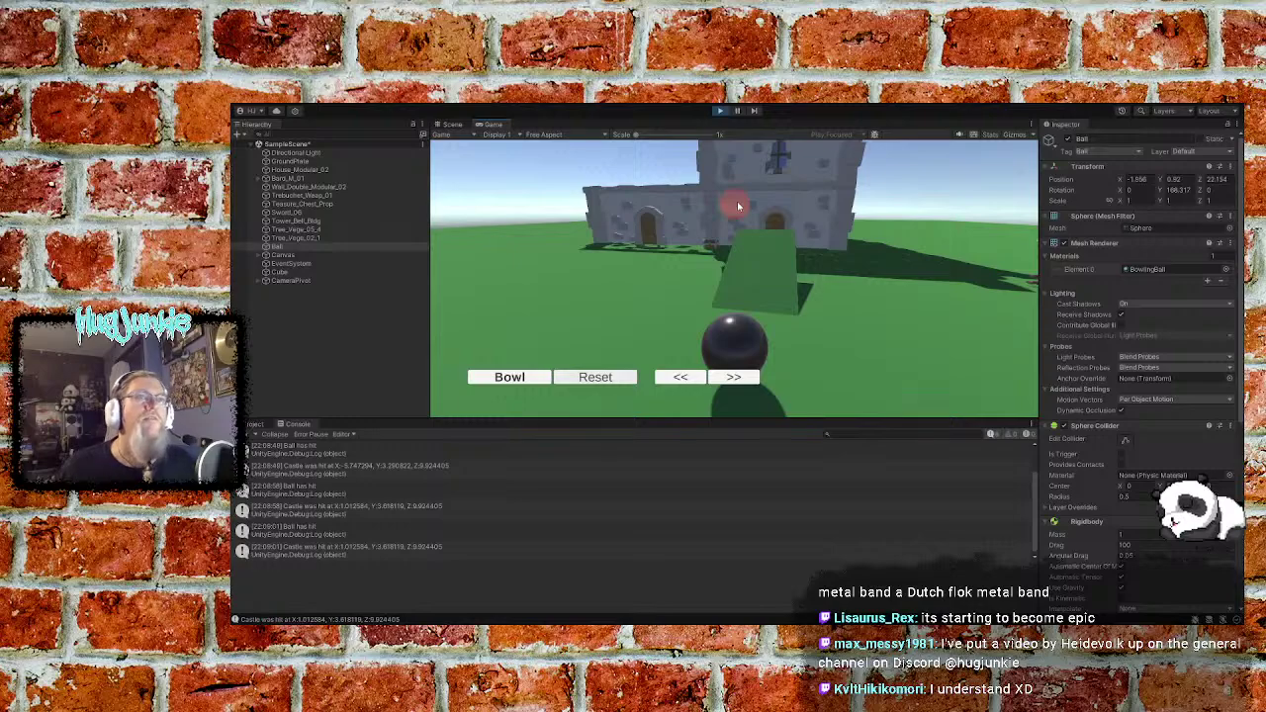
{"action": "left_click", "coordinate": [721, 112]}
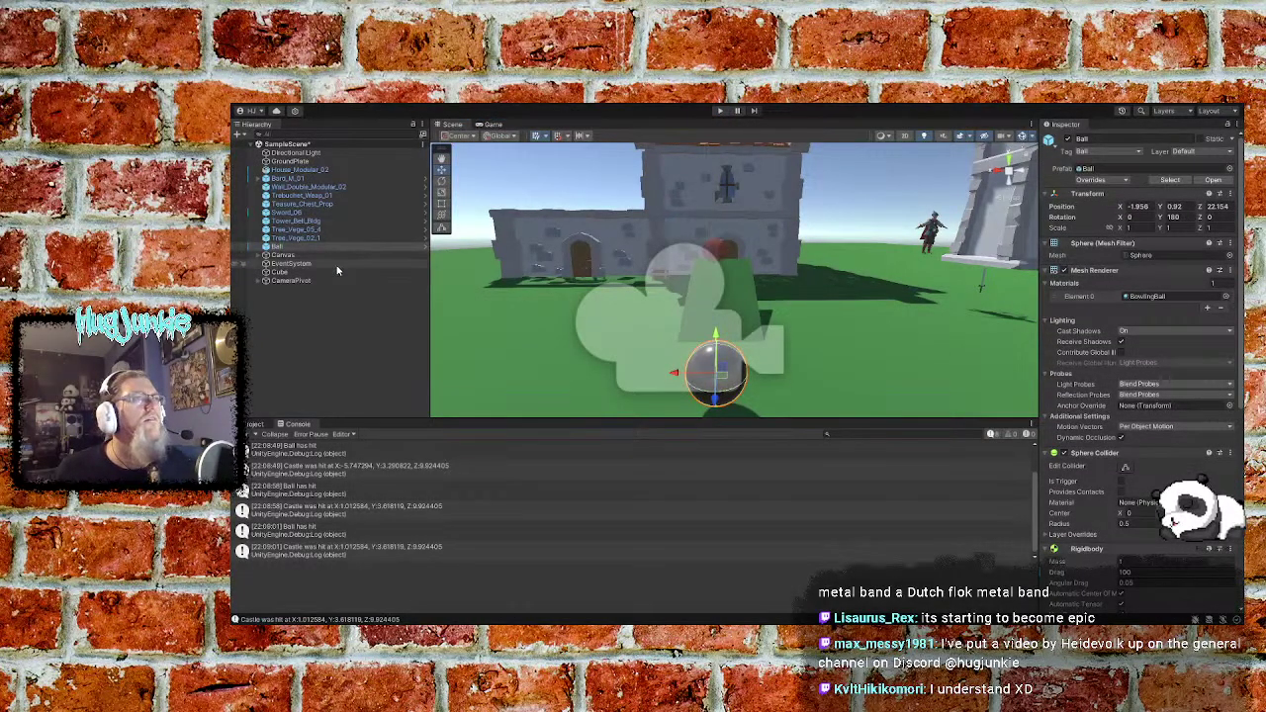
Inspect the Reticle object under CameraPivot and clear the console, returning to the project assets
{"action": "left_click", "coordinate": [260, 282]}
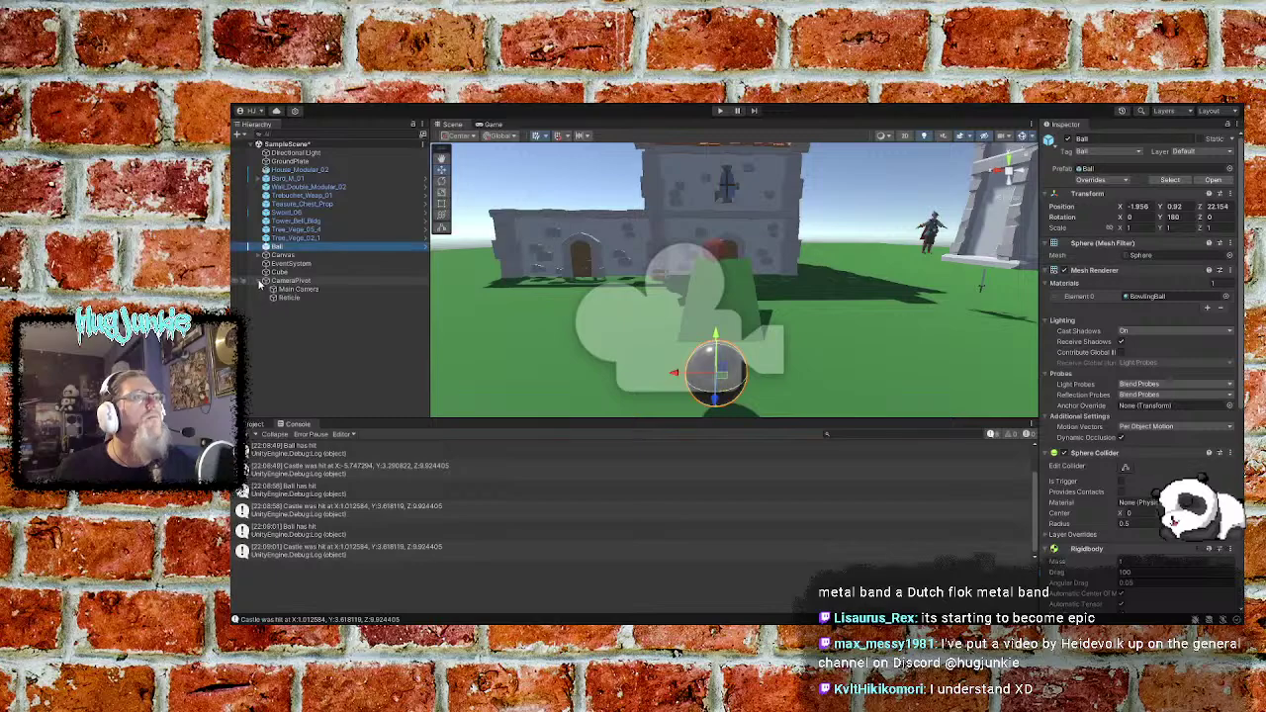
{"action": "left_click", "coordinate": [287, 299]}
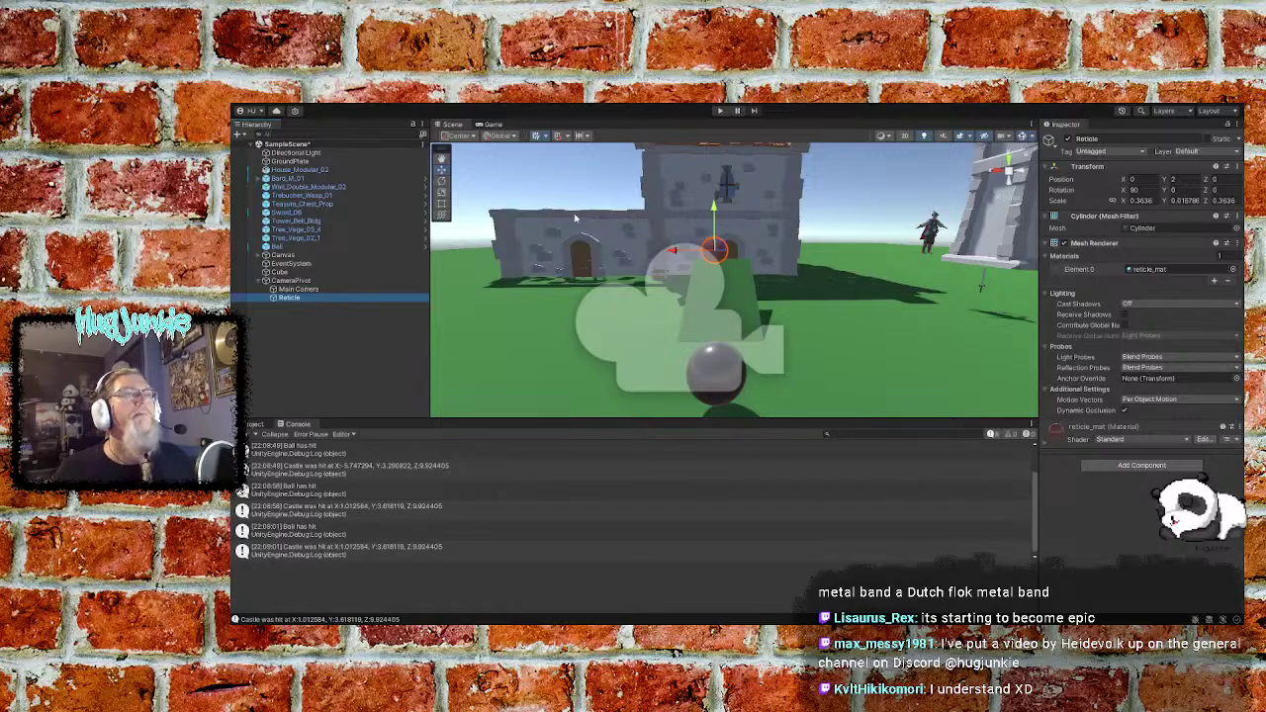
{"action": "left_click", "coordinate": [253, 433]}
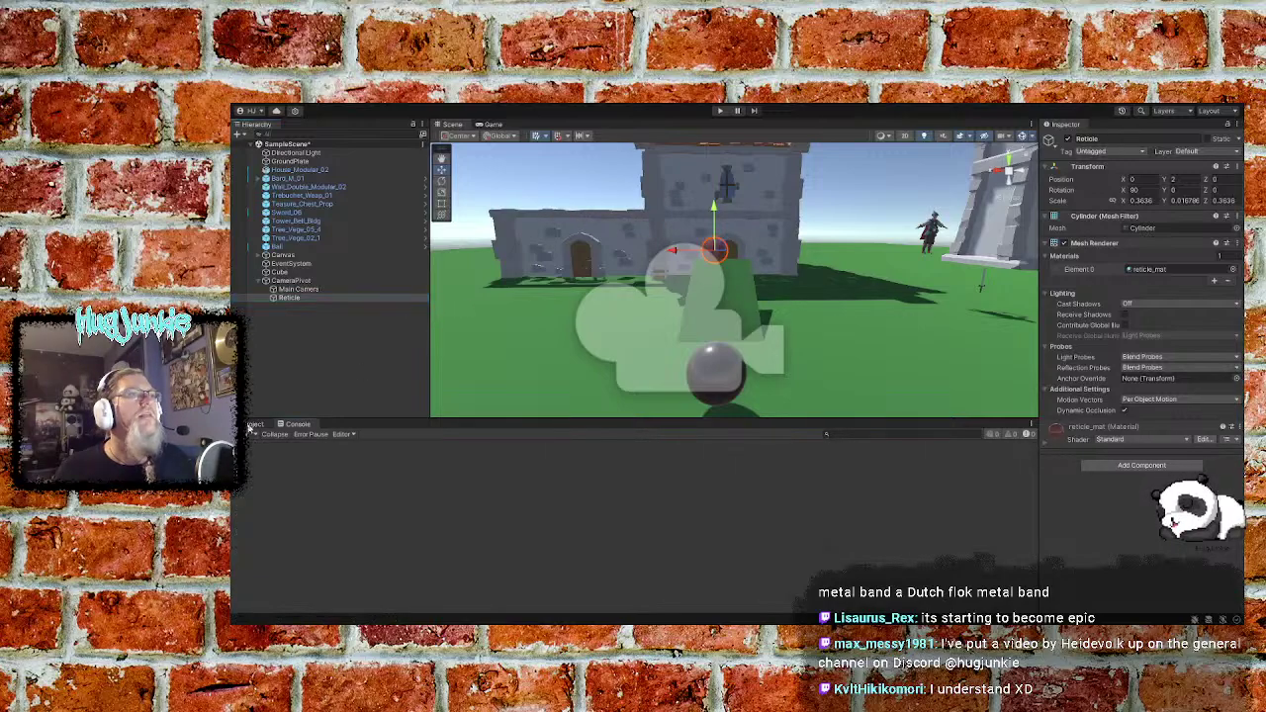
{"action": "left_click", "coordinate": [254, 423]}
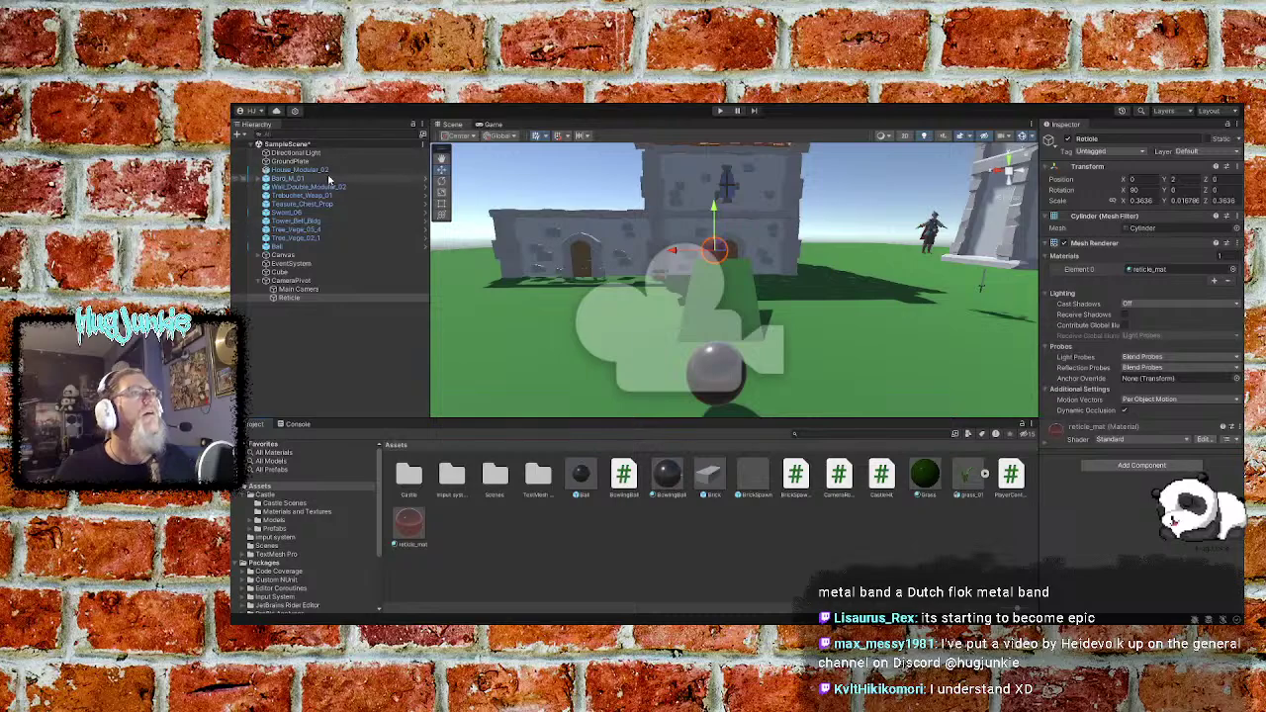
Add a new UI button under the Canvas and name it AngleUp
{"action": "left_click", "coordinate": [287, 255]}
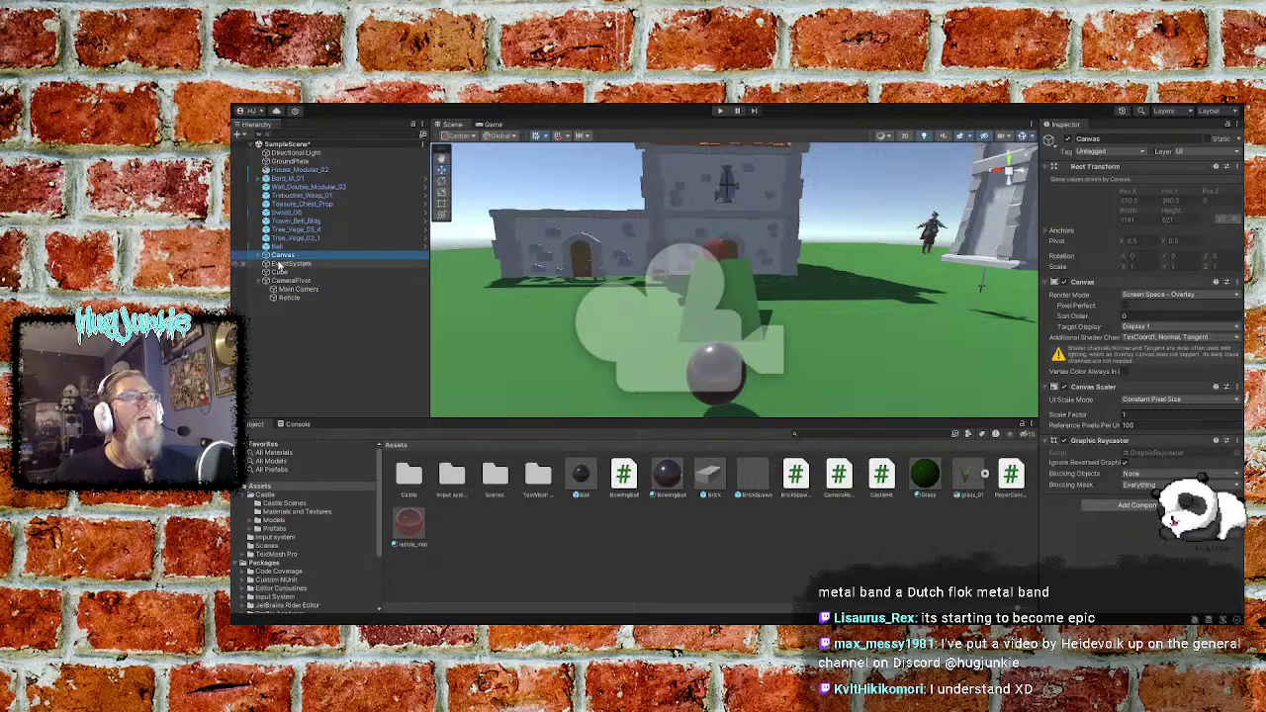
{"action": "left_click", "coordinate": [262, 256]}
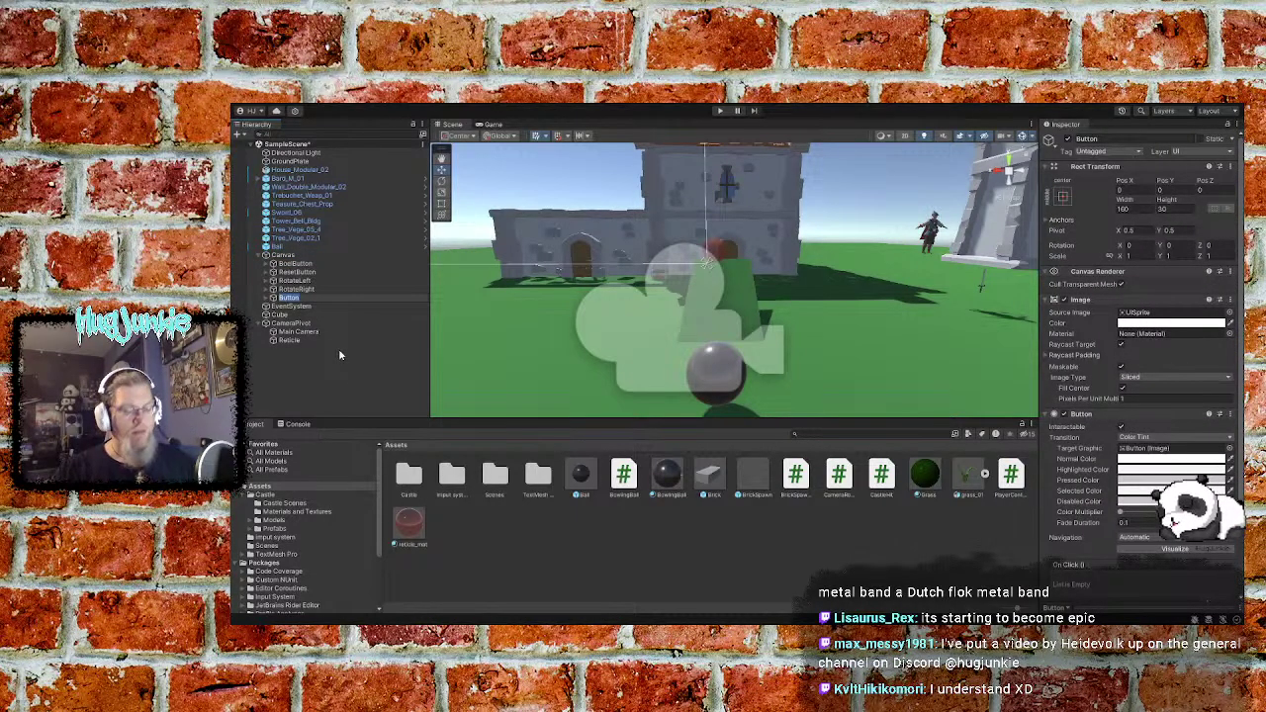
{"action": "key", "text": "F2"}
{"action": "type", "text": "Ang"}
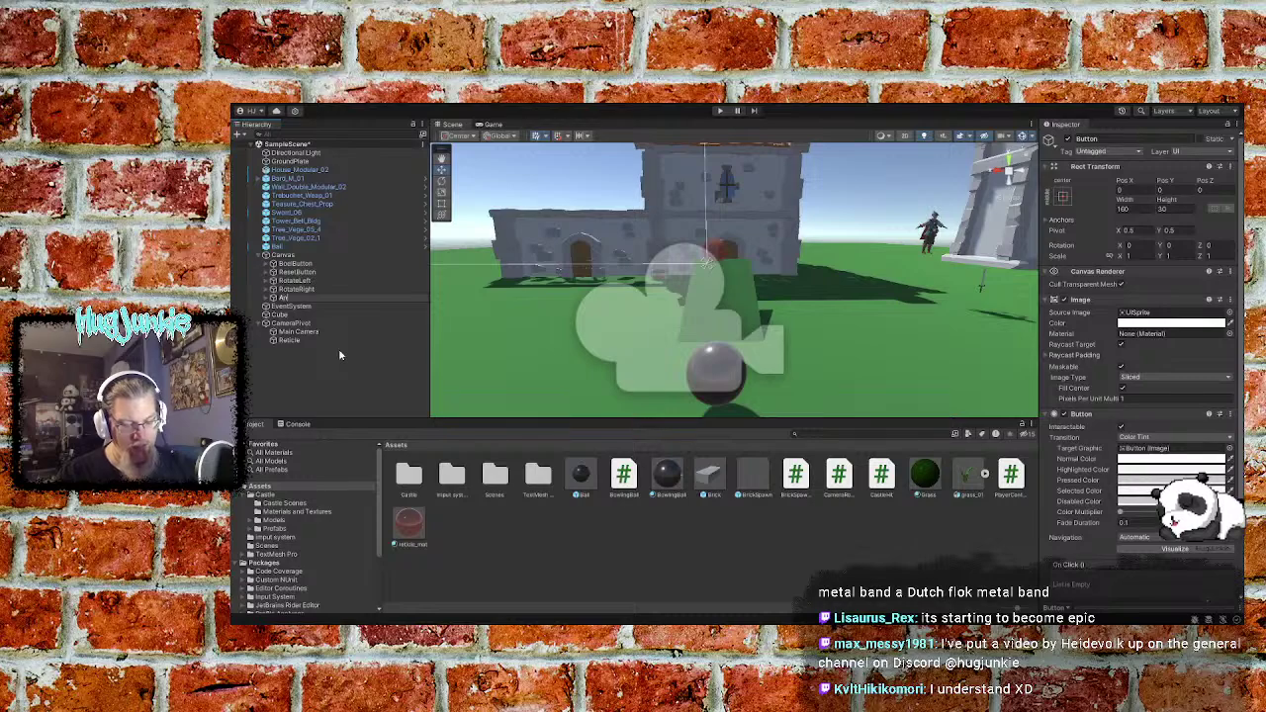
{"action": "type", "text": "le"}
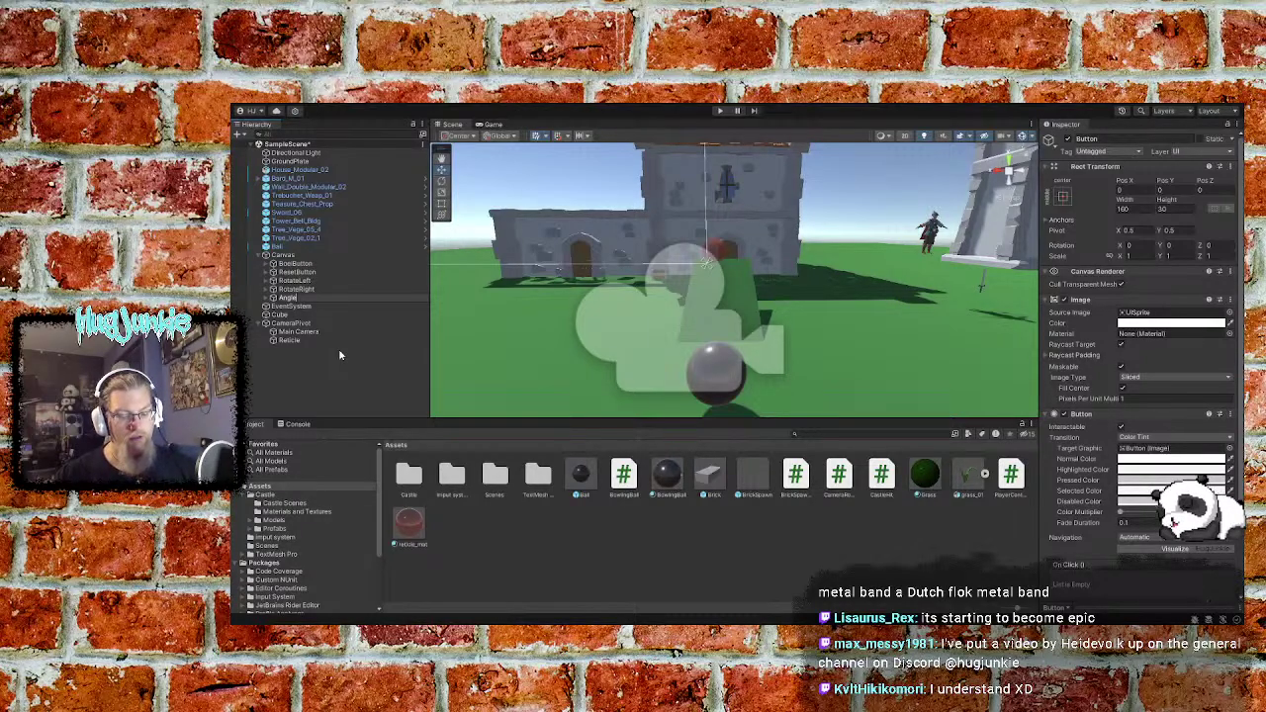
{"action": "type", "text": "Up"}
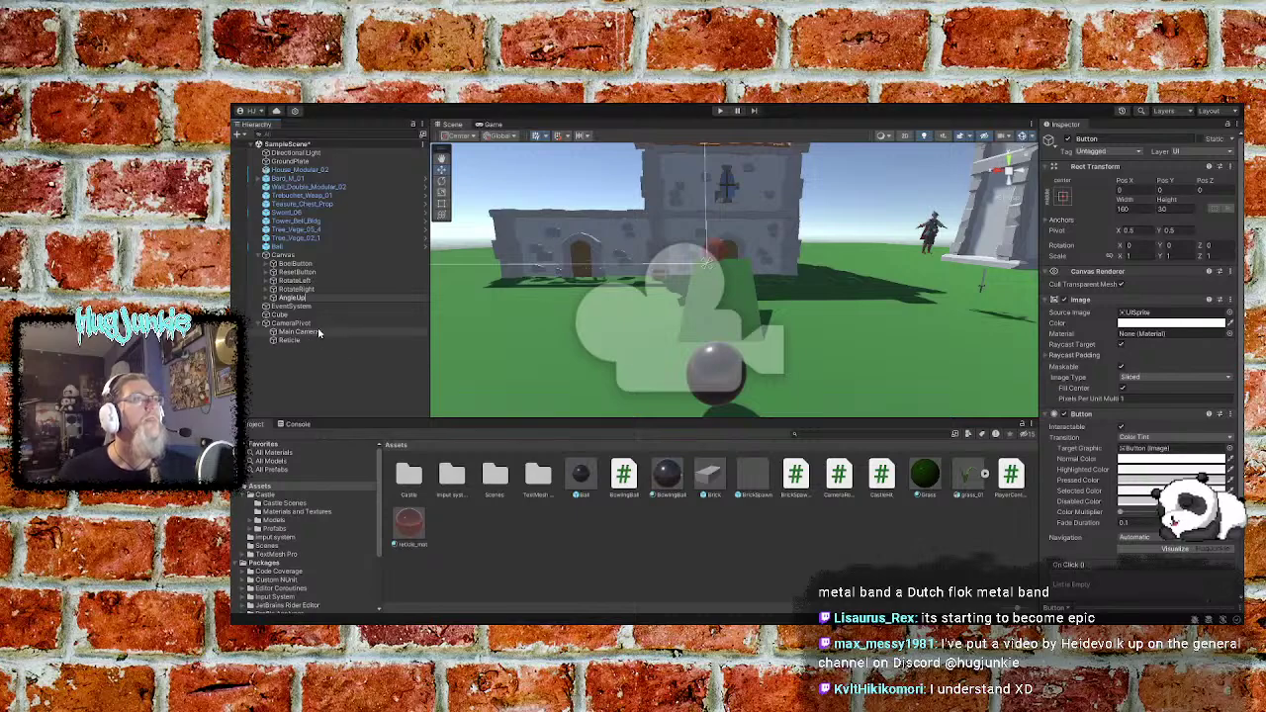
Add a second UI button under the Canvas and name it AngleDown
{"action": "left_click", "coordinate": [282, 258]}
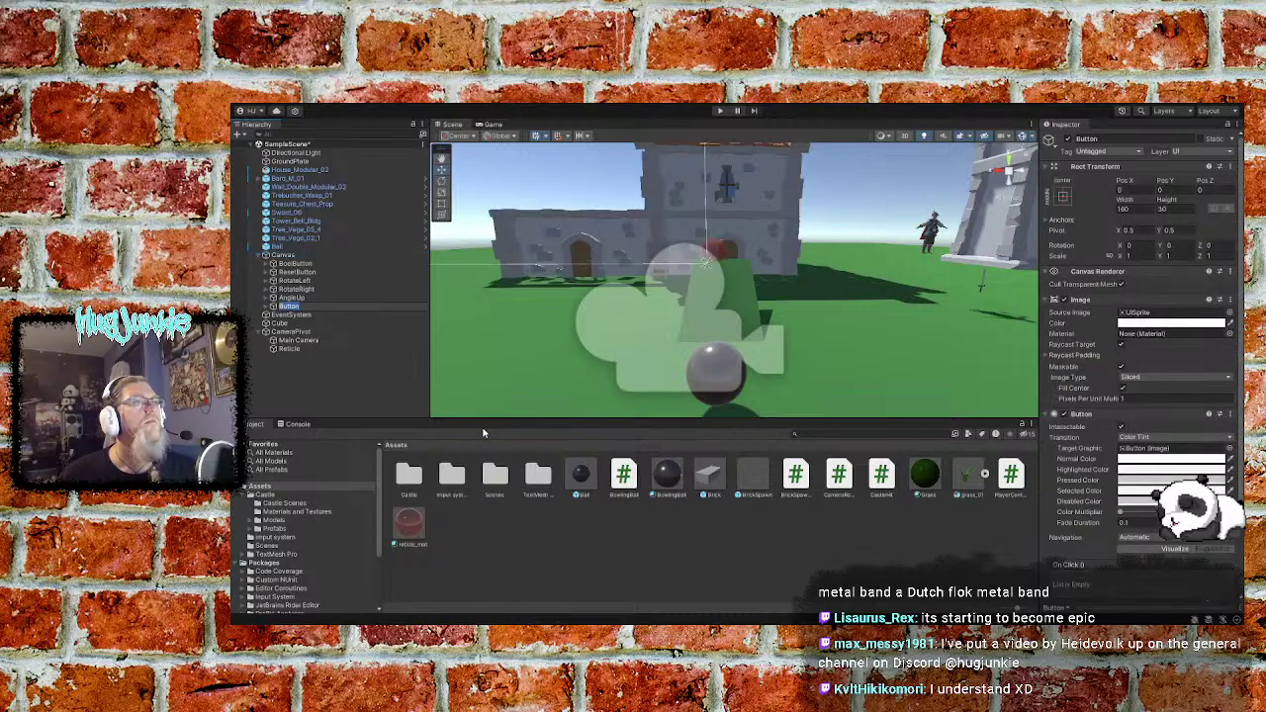
{"action": "type", "text": "An"}
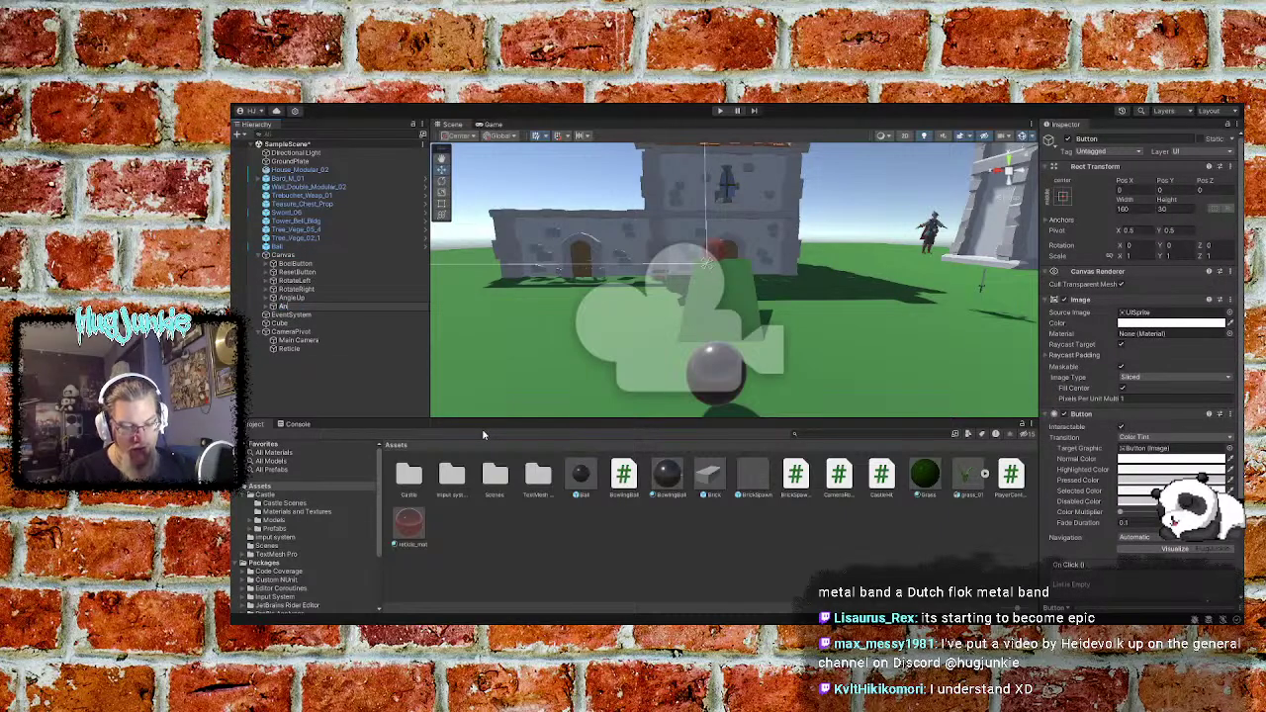
{"action": "type", "text": "gleDown"}
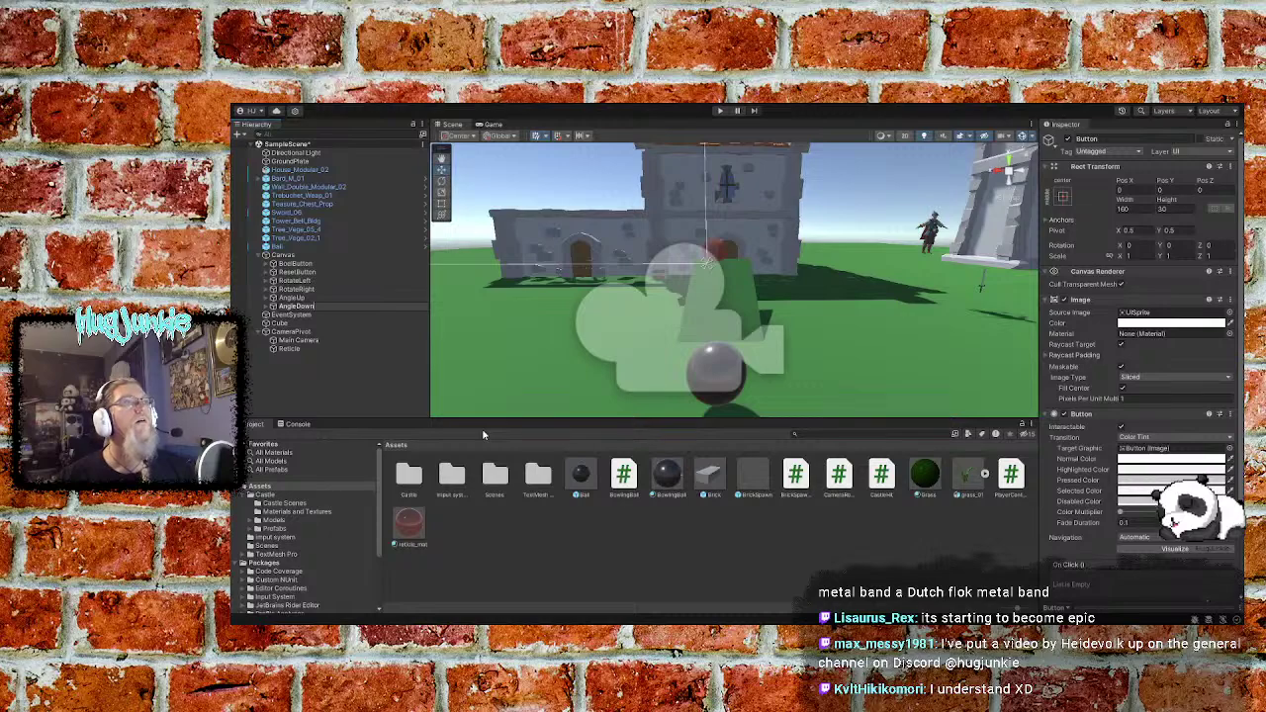
{"action": "key", "text": "Return"}
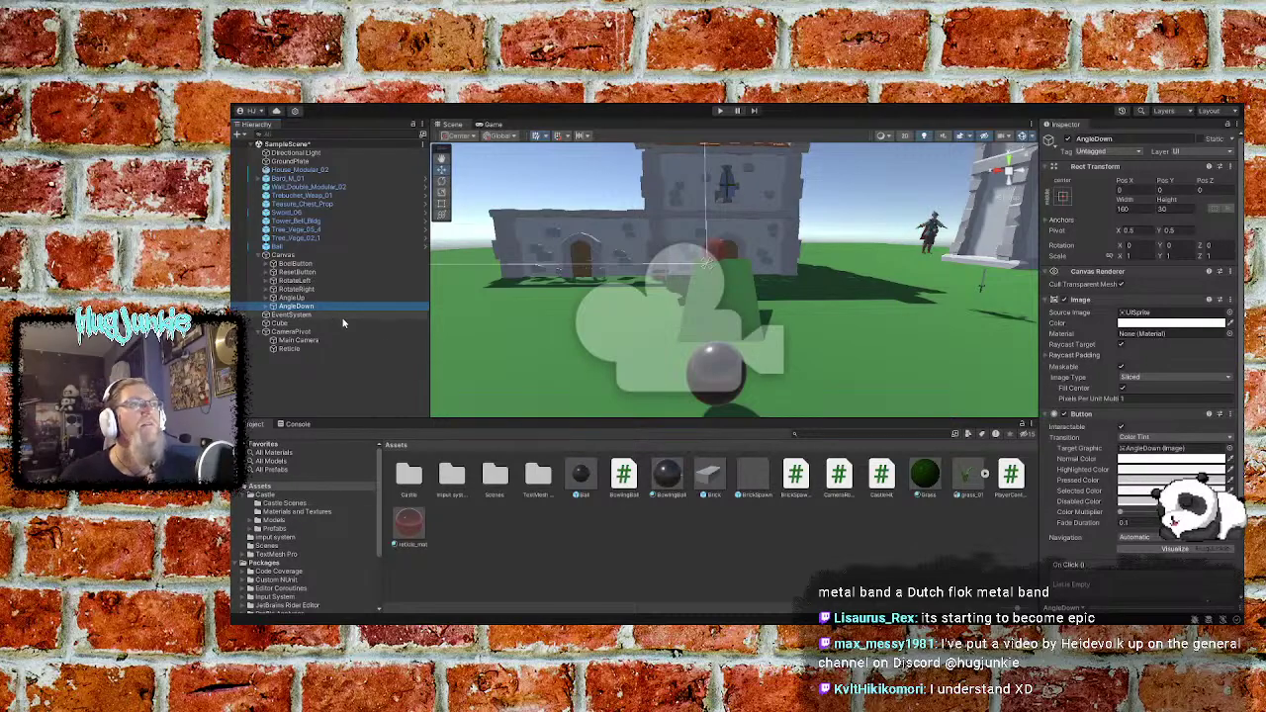
Expand the new Canvas buttons, check the RotateRight label for reference, and set the AngleUp button's label text to Up
{"action": "left_click", "coordinate": [269, 298]}
{"action": "left_click", "coordinate": [266, 299]}
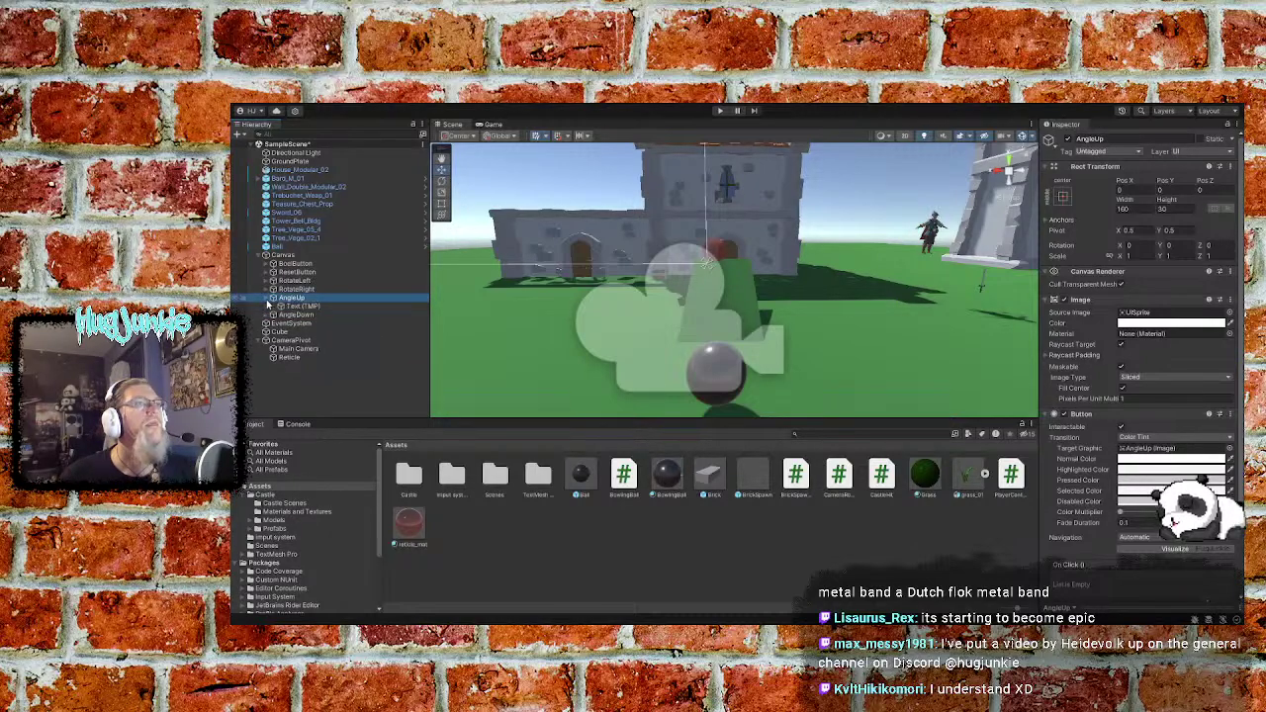
{"action": "left_click", "coordinate": [266, 316]}
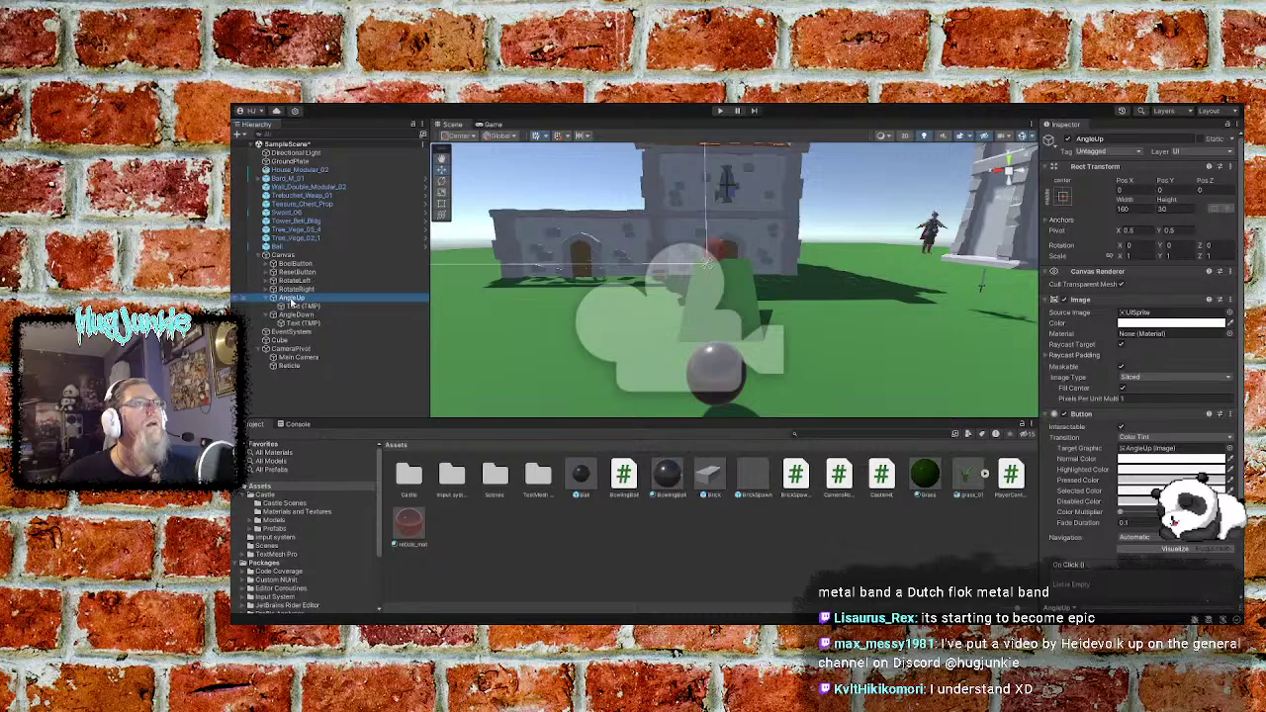
{"action": "left_click", "coordinate": [273, 289]}
{"action": "left_click", "coordinate": [301, 298]}
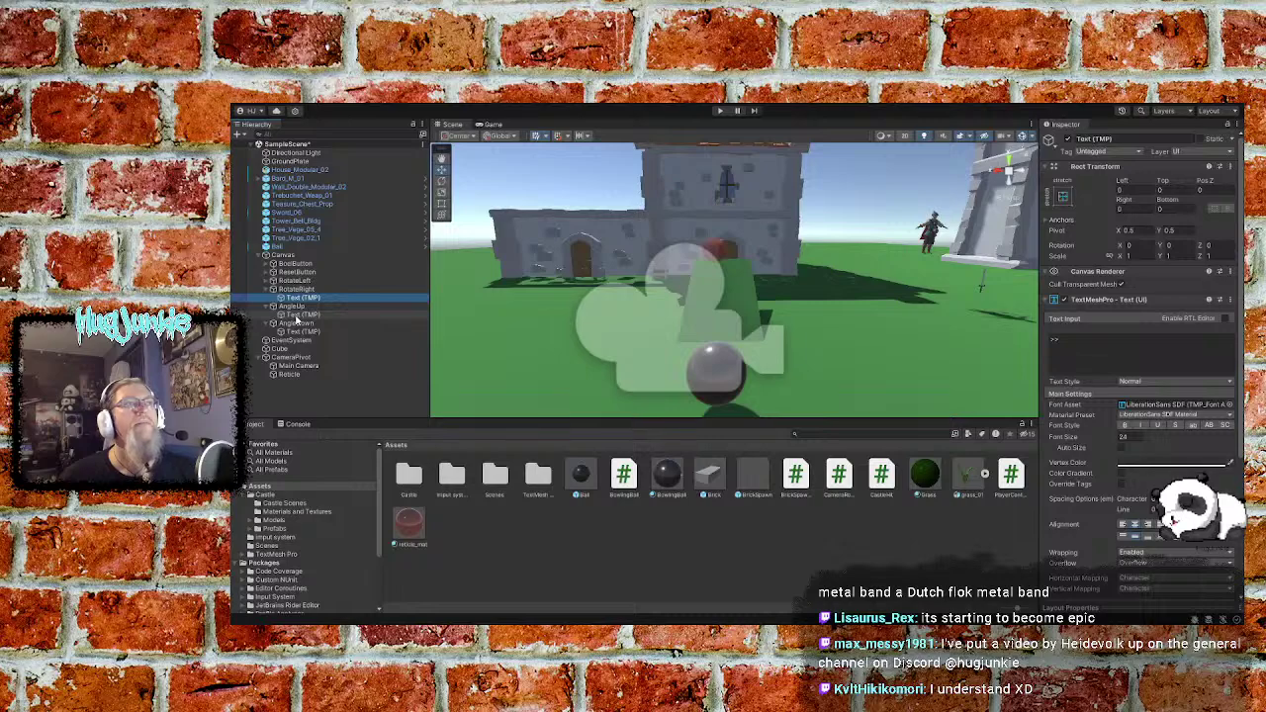
{"action": "left_click", "coordinate": [296, 314]}
{"action": "left_click", "coordinate": [1084, 343]}
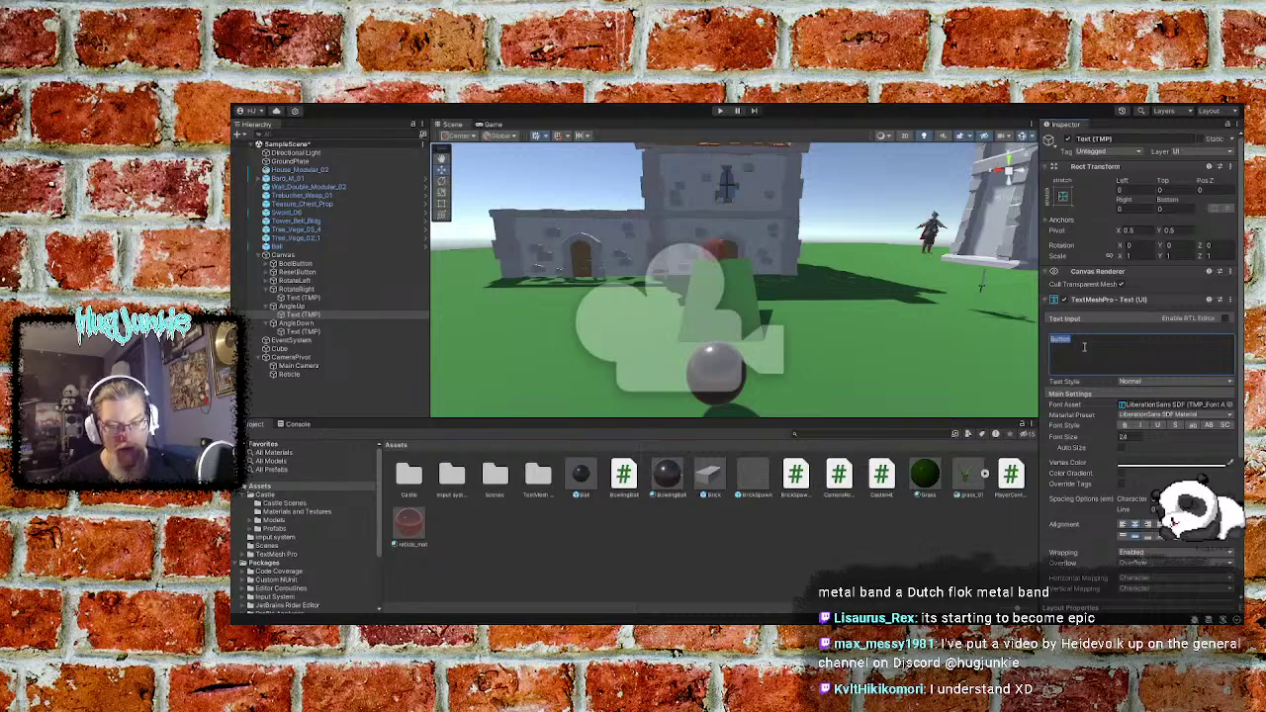
{"action": "type", "text": "Up"}
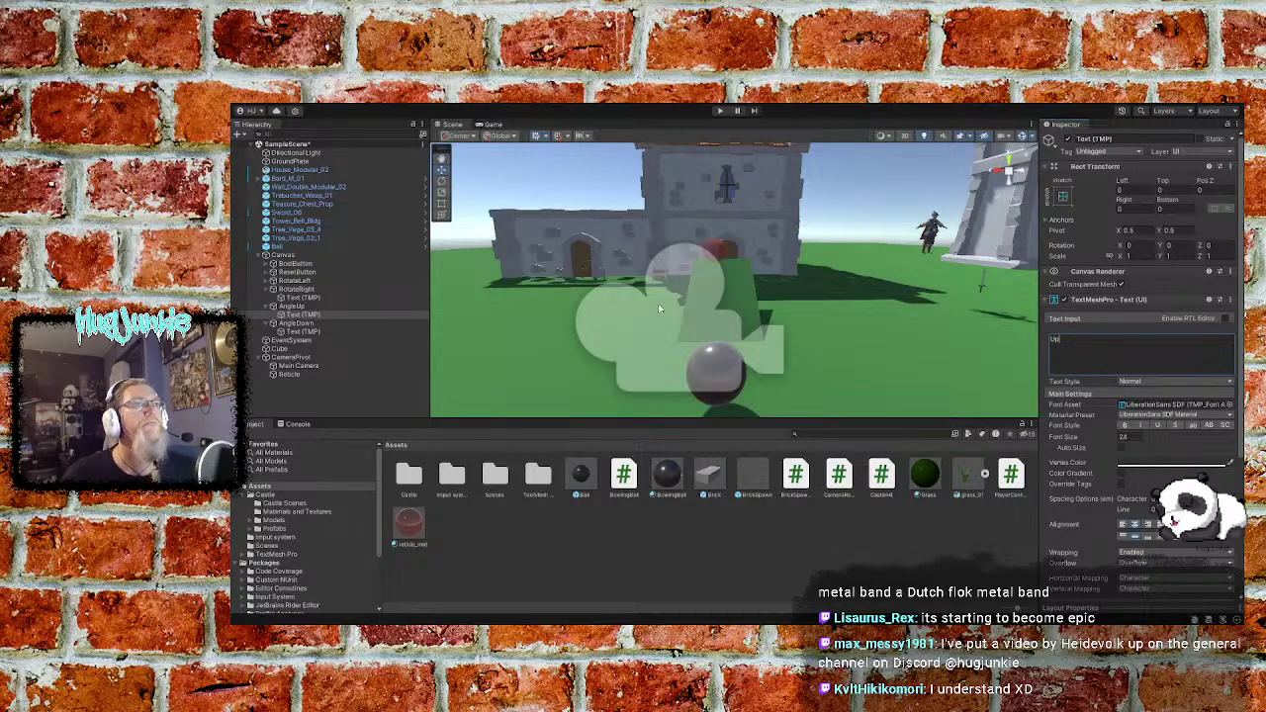
Set the AngleDown button's label text to Down
{"action": "left_click", "coordinate": [302, 332]}
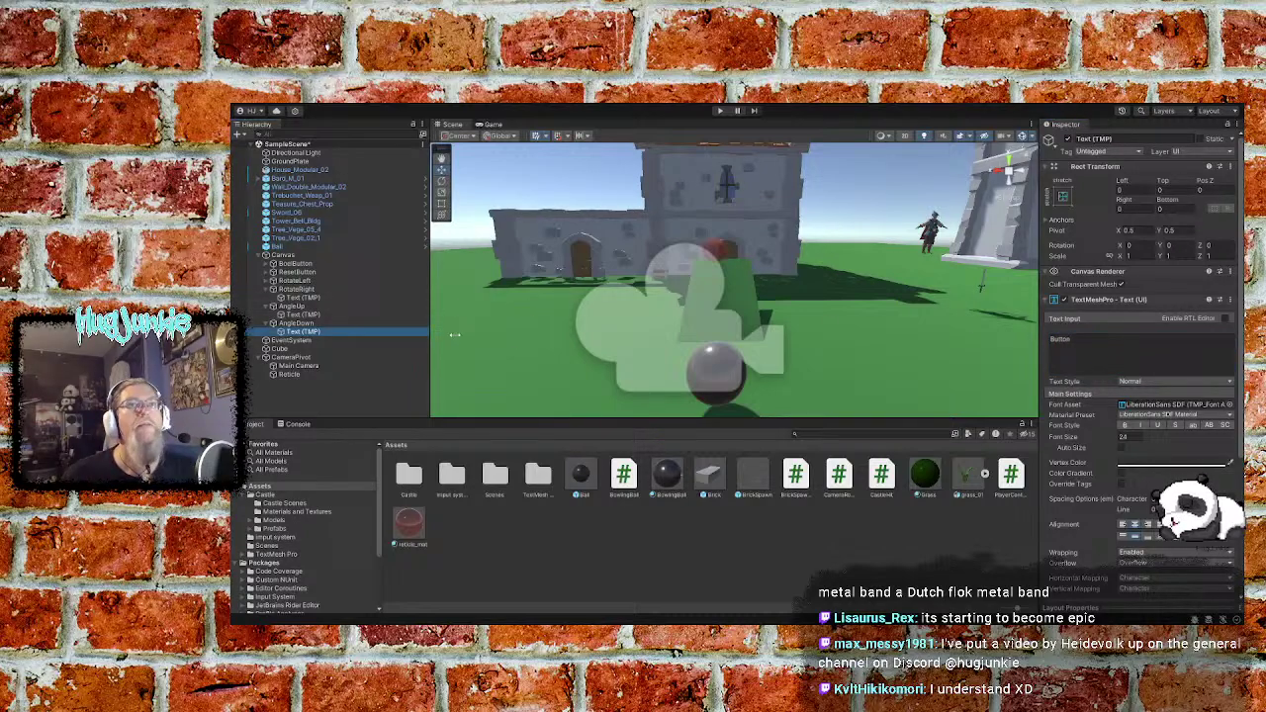
{"action": "left_click", "coordinate": [1076, 342]}
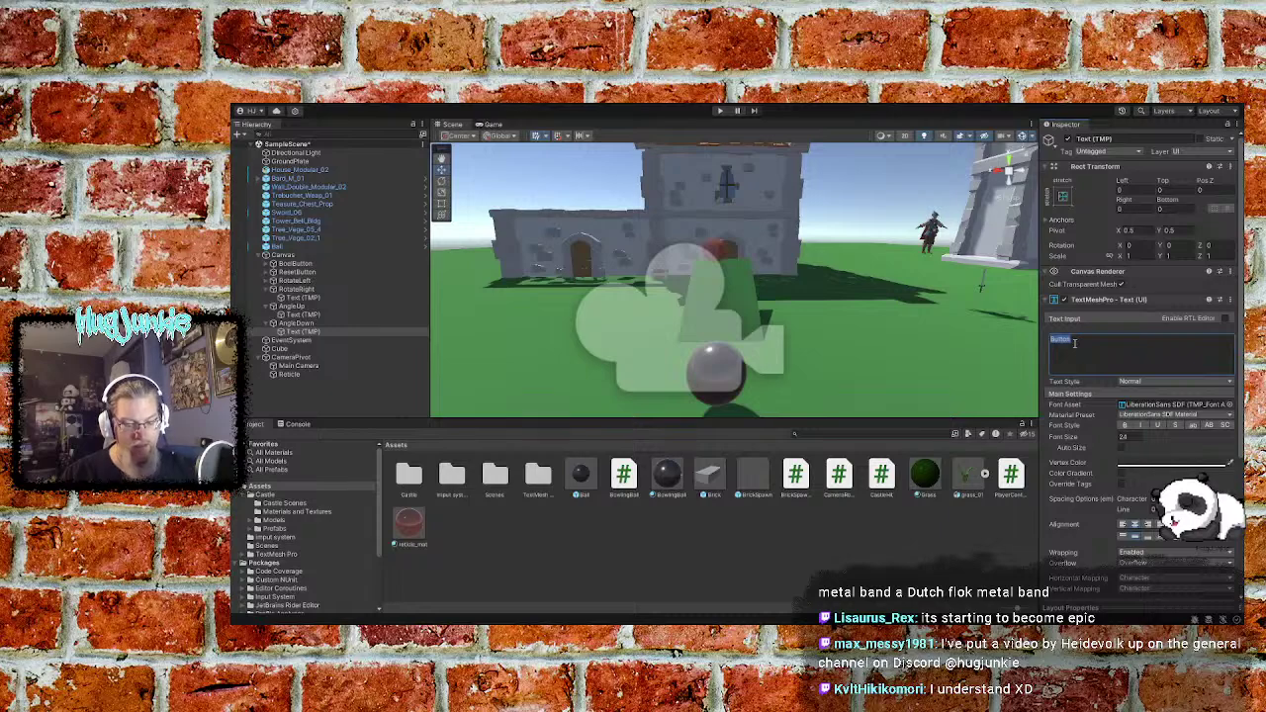
{"action": "type", "text": "Down"}
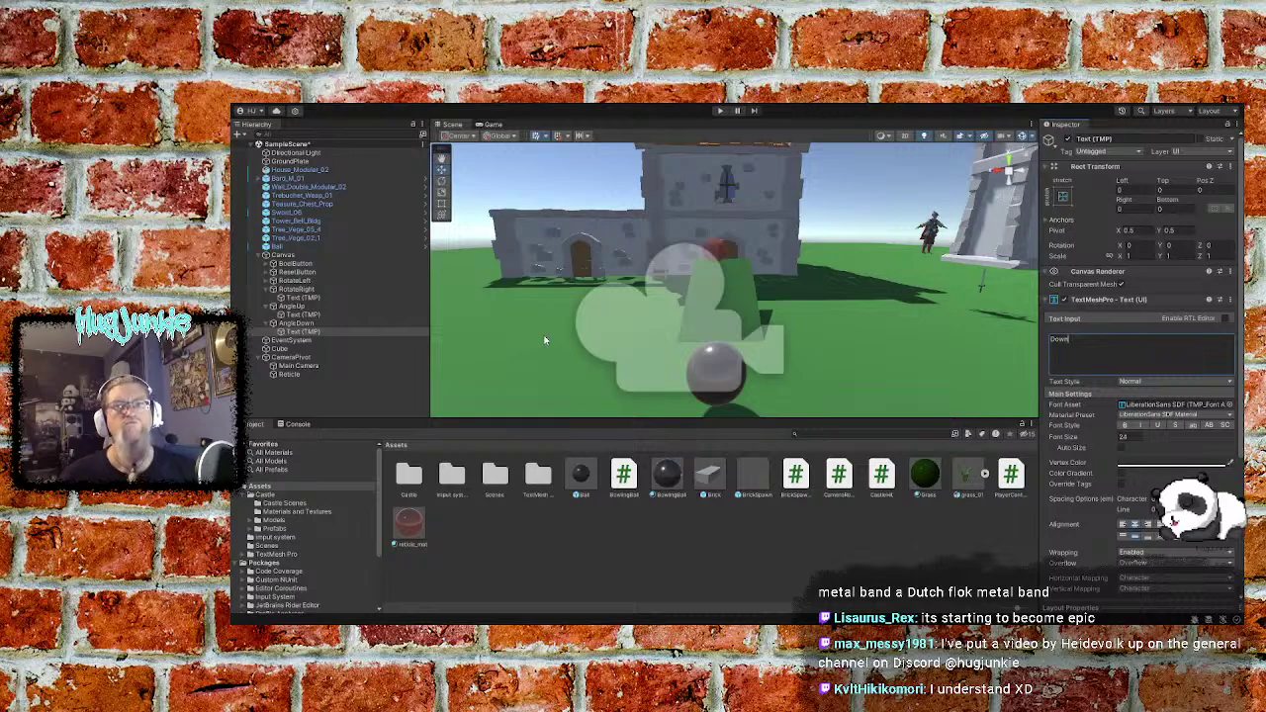
Compare the text settings and button components of RotateRight with those of AngleUp and AngleDown, collapsing the three buttons' children
{"action": "left_click", "coordinate": [303, 298]}
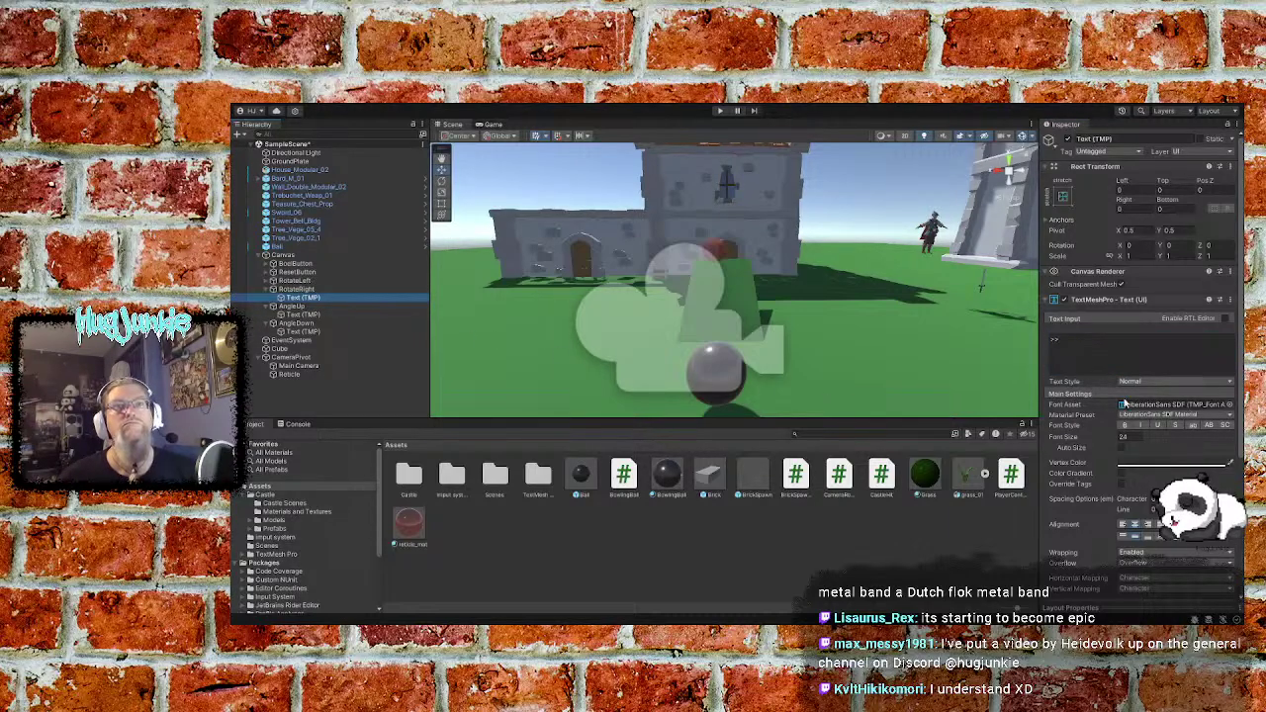
{"action": "scroll", "coordinate": [1071, 417], "scroll_direction": "down", "scroll_amount": 5}
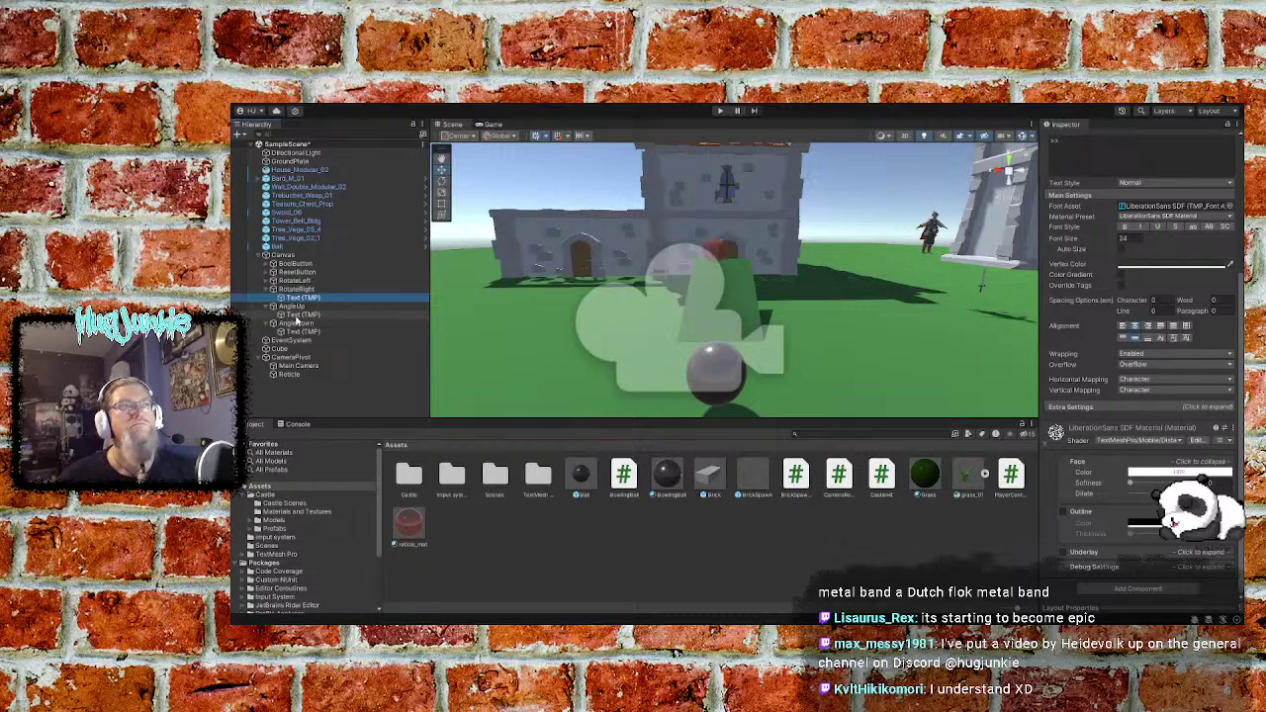
{"action": "left_click", "coordinate": [297, 314]}
{"action": "left_click", "coordinate": [302, 331]}
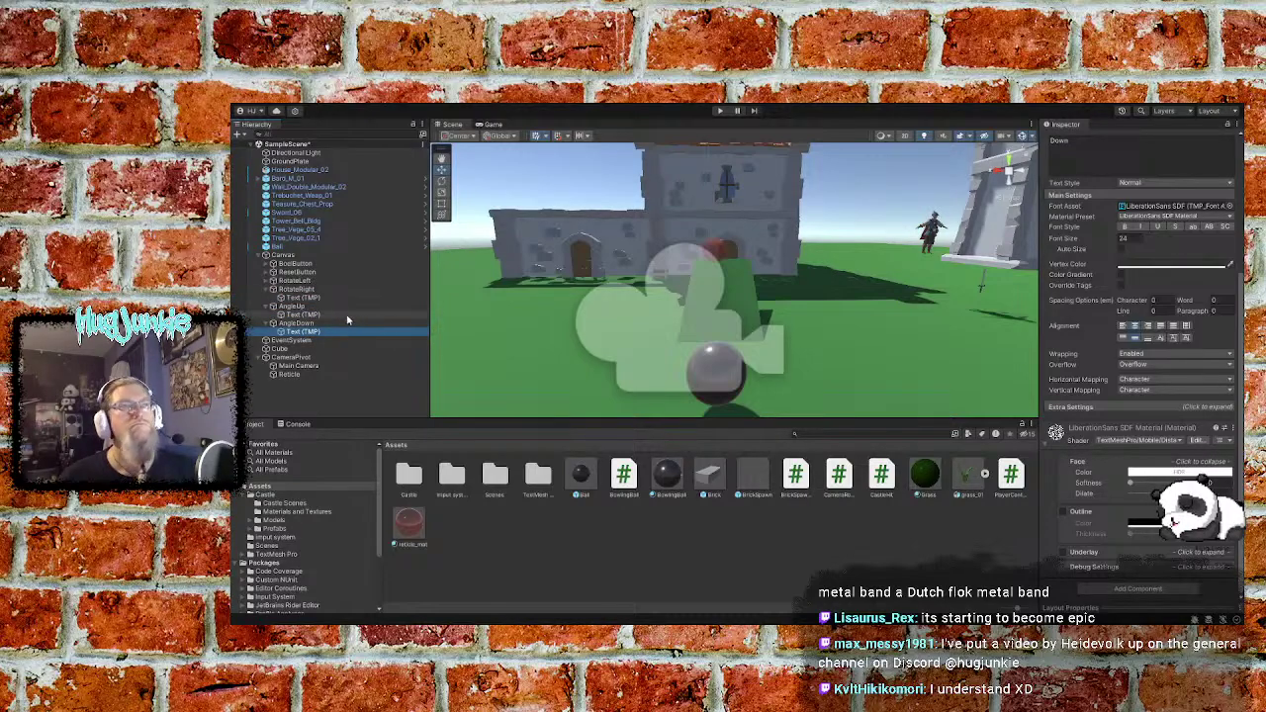
{"action": "left_click", "coordinate": [302, 298]}
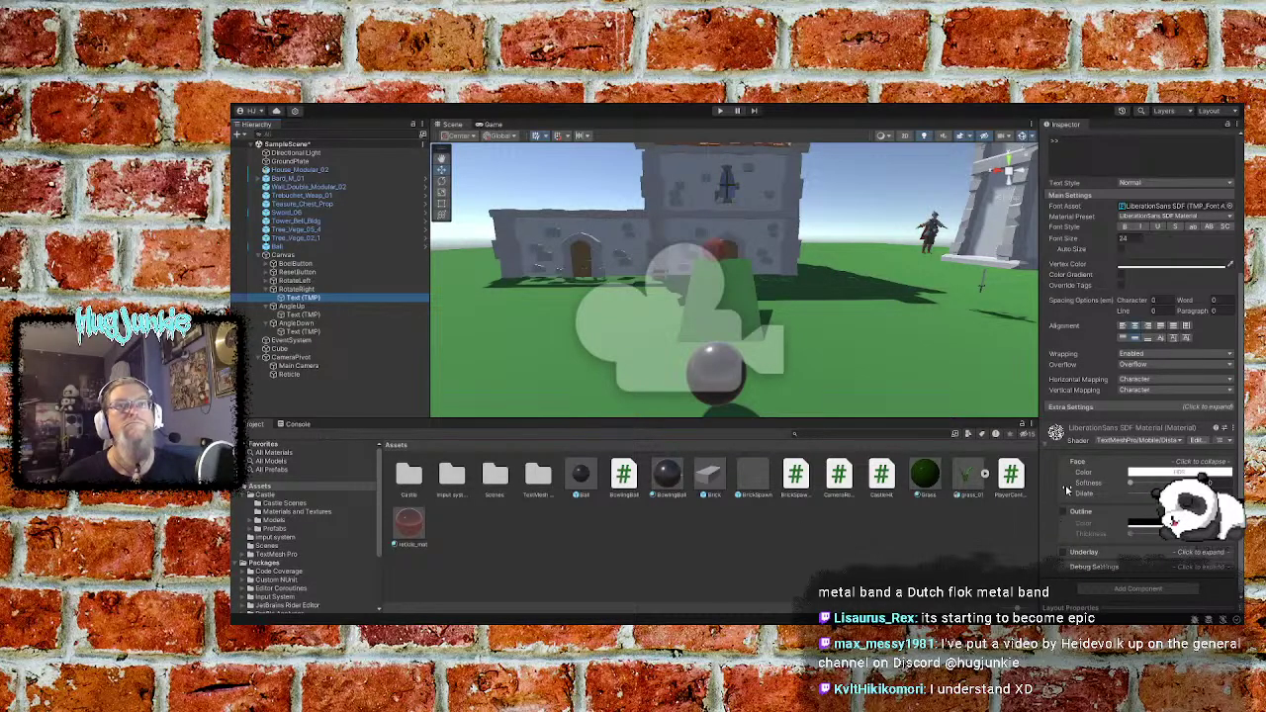
{"action": "scroll", "coordinate": [1098, 445], "scroll_direction": "up", "scroll_amount": 3}
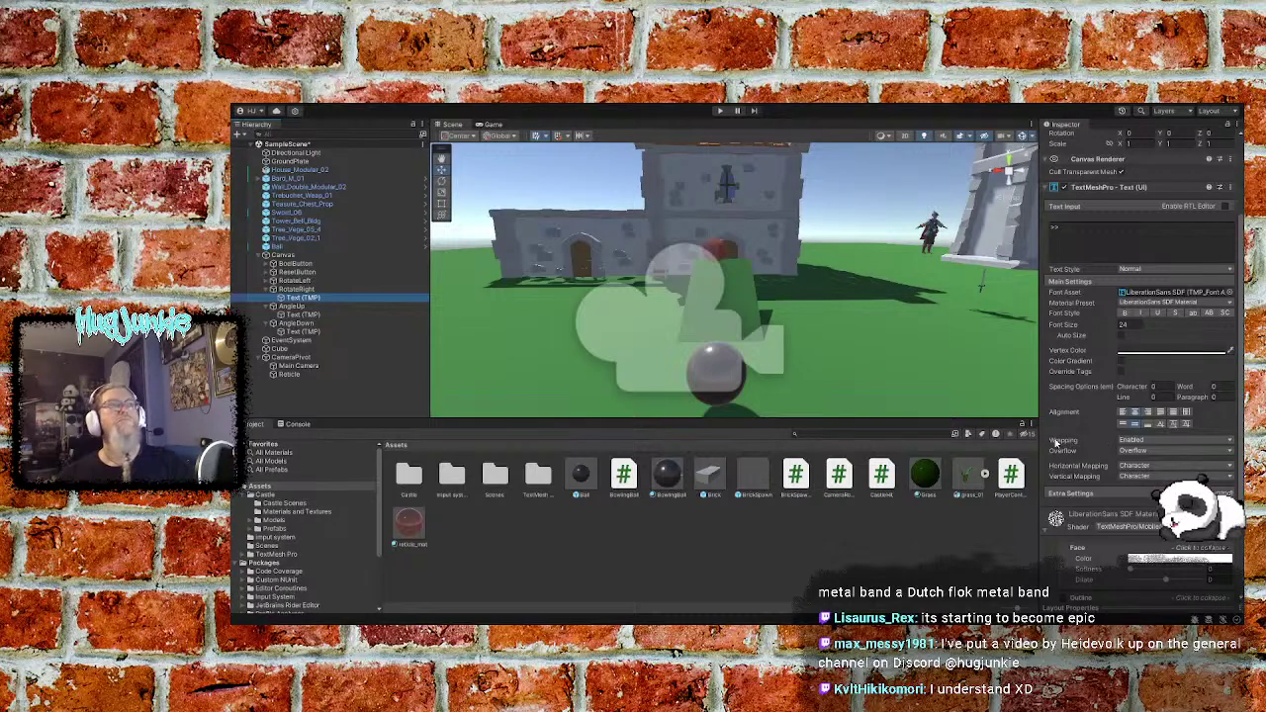
{"action": "left_click", "coordinate": [271, 323]}
{"action": "left_click", "coordinate": [271, 307]}
{"action": "left_click", "coordinate": [271, 289]}
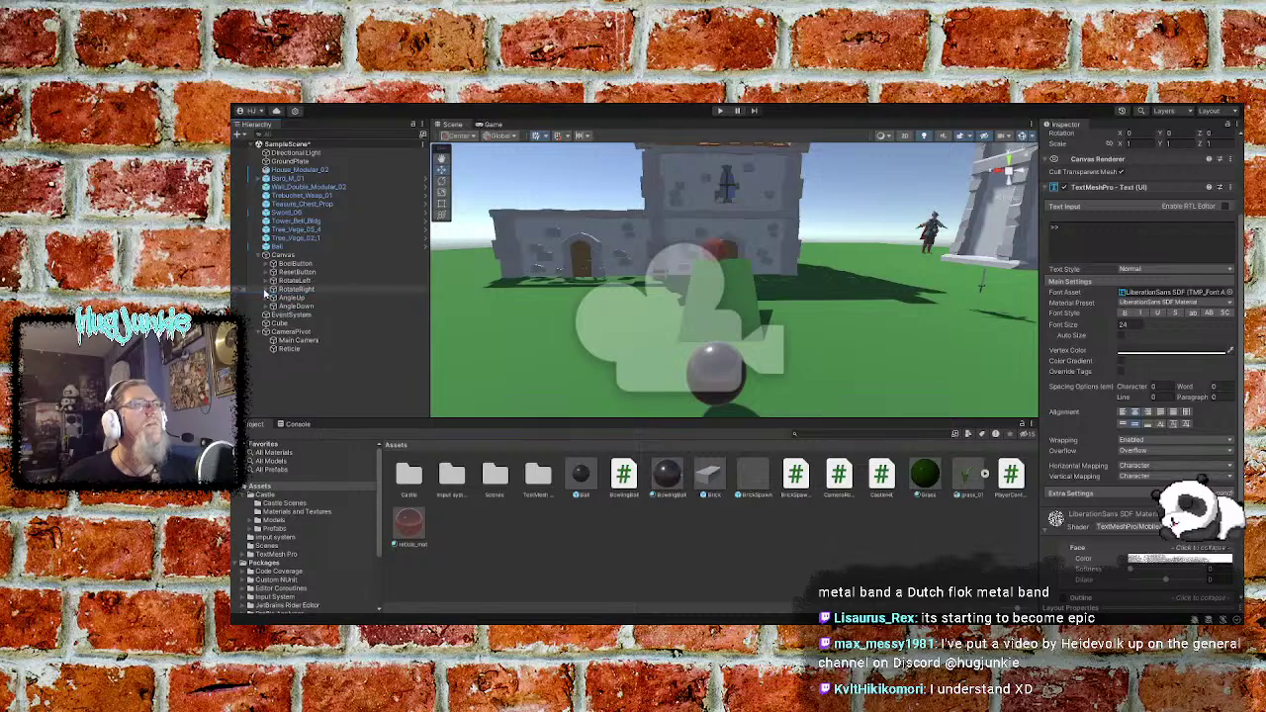
{"action": "left_click", "coordinate": [293, 290]}
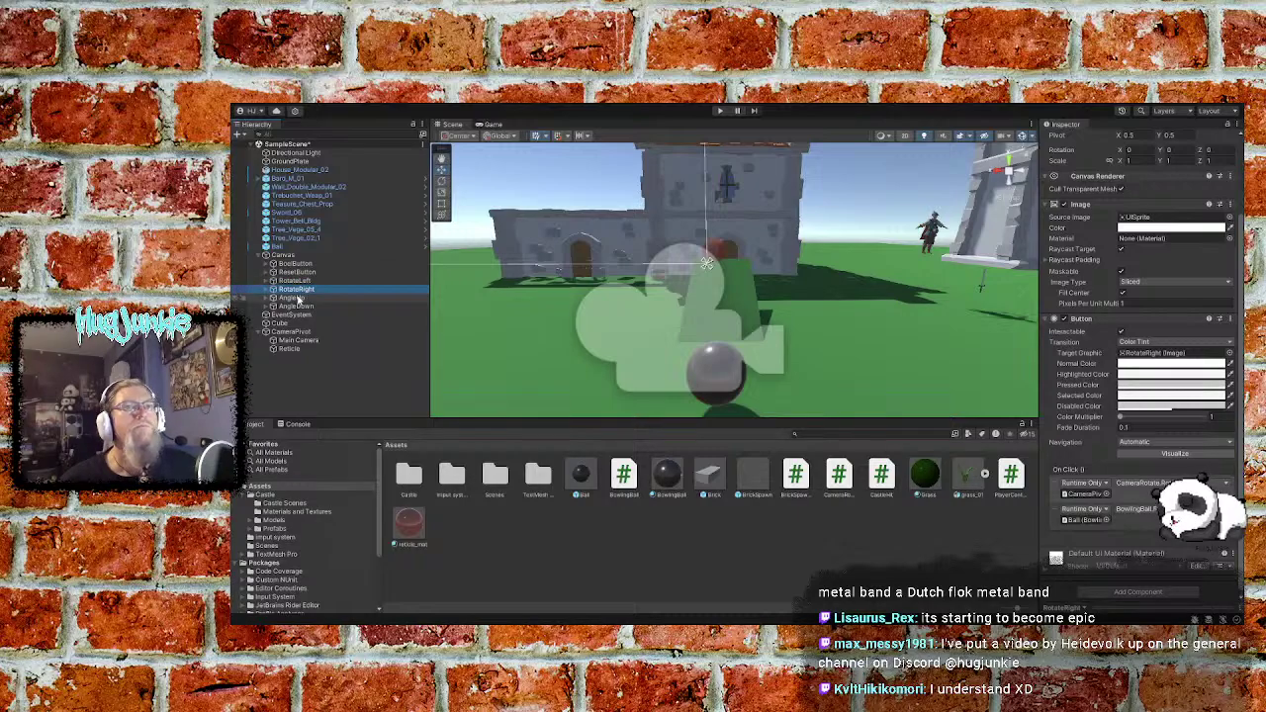
{"action": "left_click", "coordinate": [295, 298]}
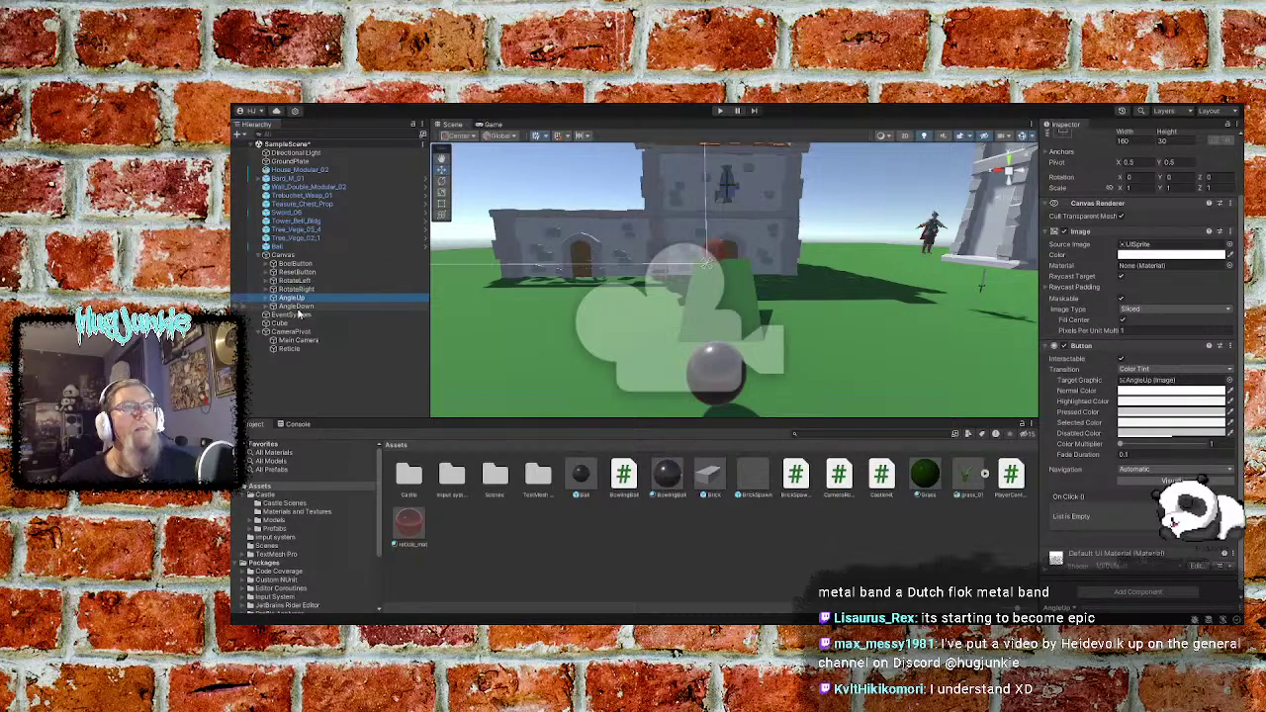
{"action": "left_click", "coordinate": [297, 306]}
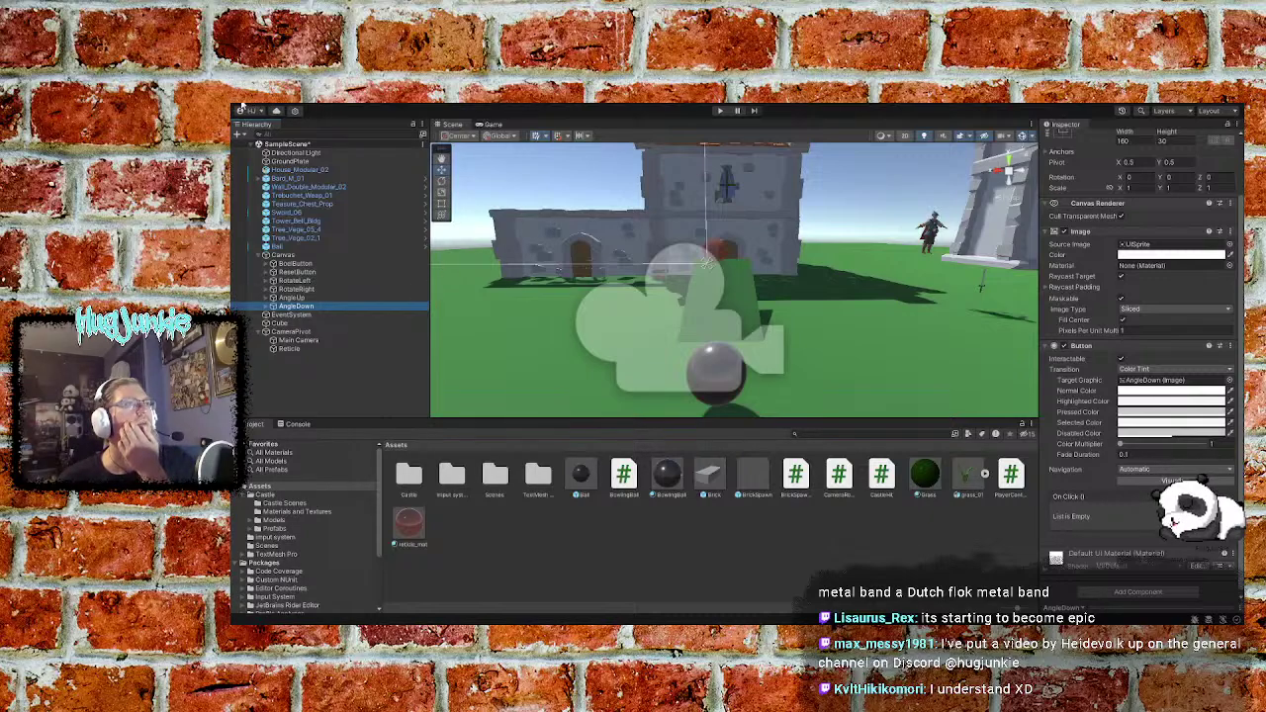
Save the scene, switch to Visual Studio, and review the BowlingBall script from its field declarations to RotateDirection
{"action": "key", "text": "ctrl+s"}
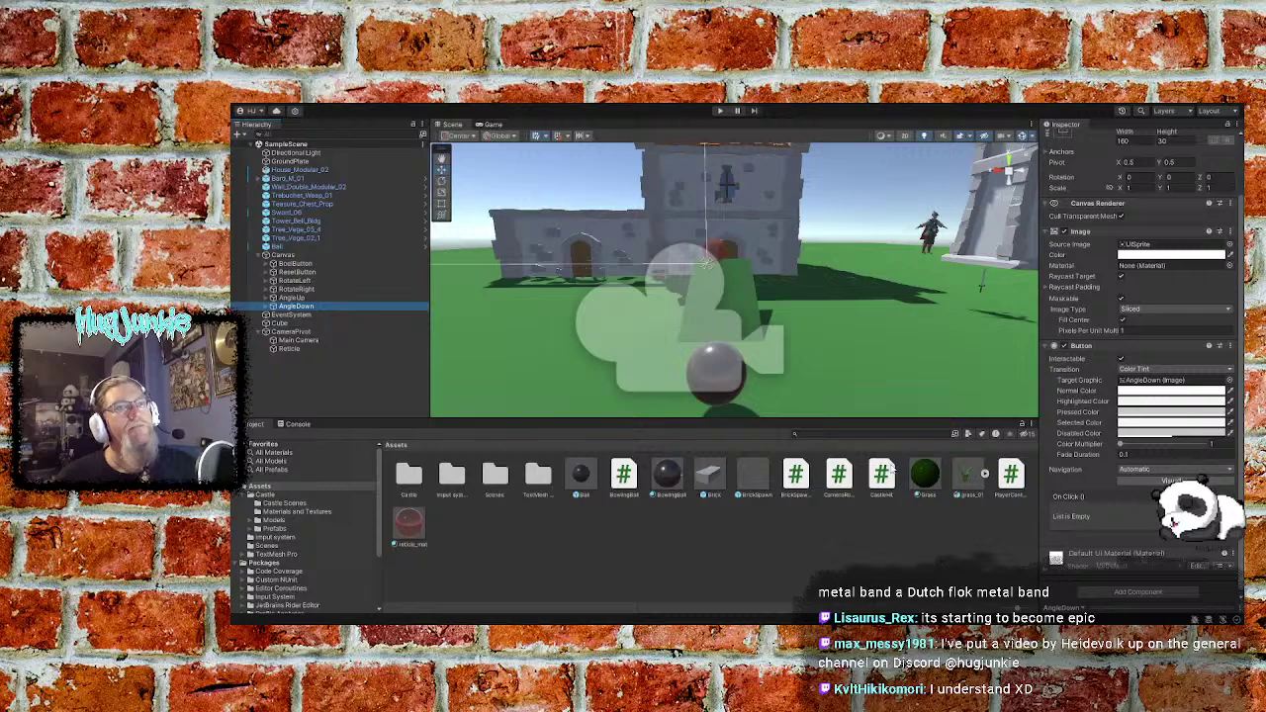
{"action": "key", "text": "alt+Tab"}
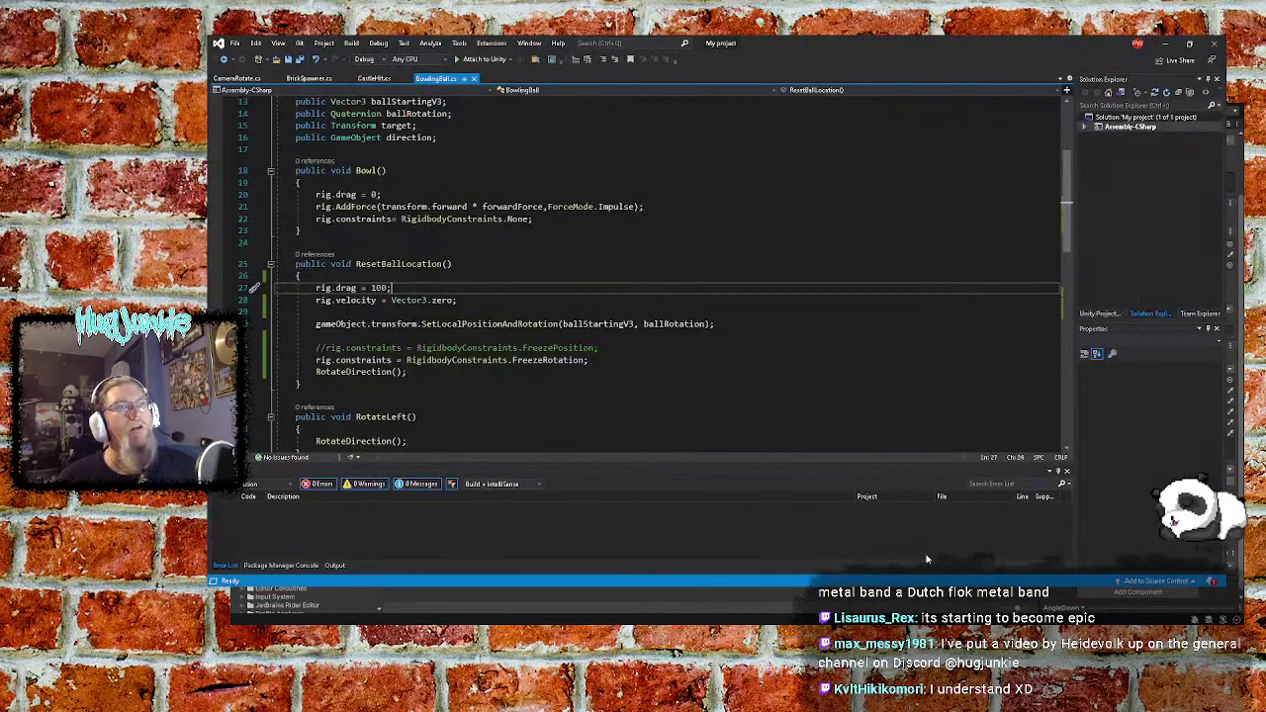
{"action": "scroll", "coordinate": [532, 296], "scroll_direction": "up", "scroll_amount": 4}
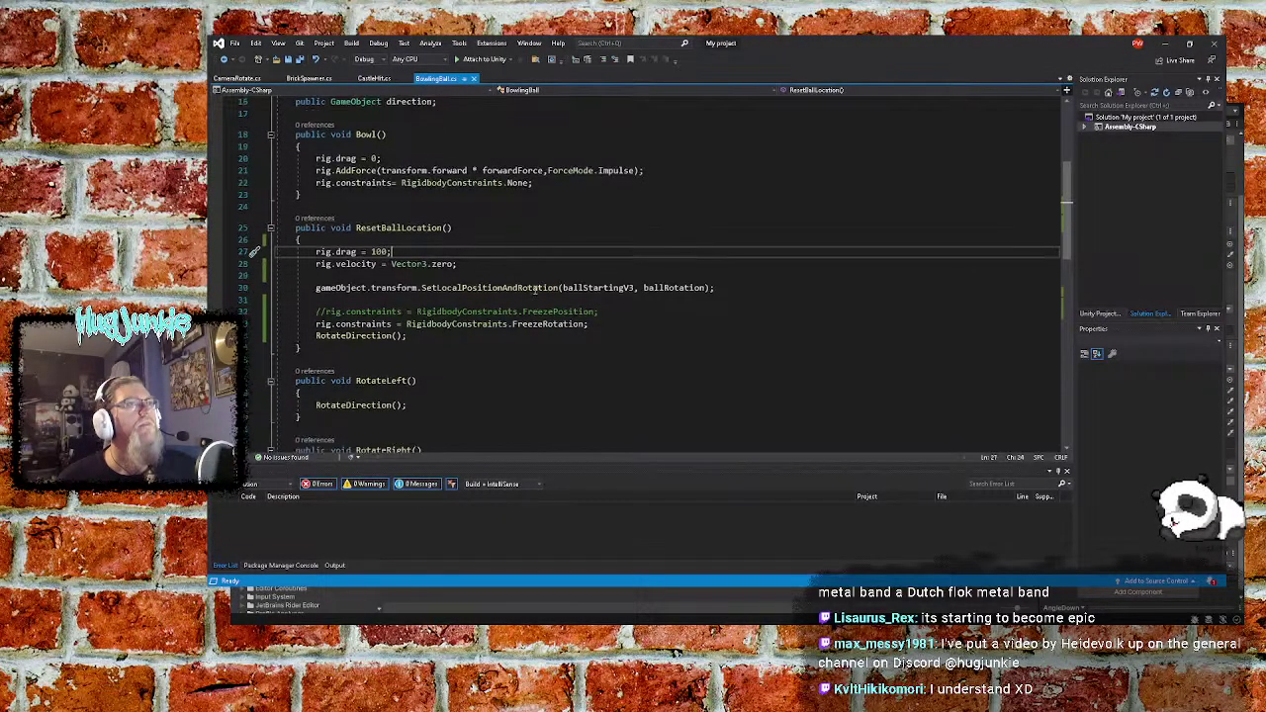
{"action": "scroll", "coordinate": [534, 289], "scroll_direction": "down", "scroll_amount": 1}
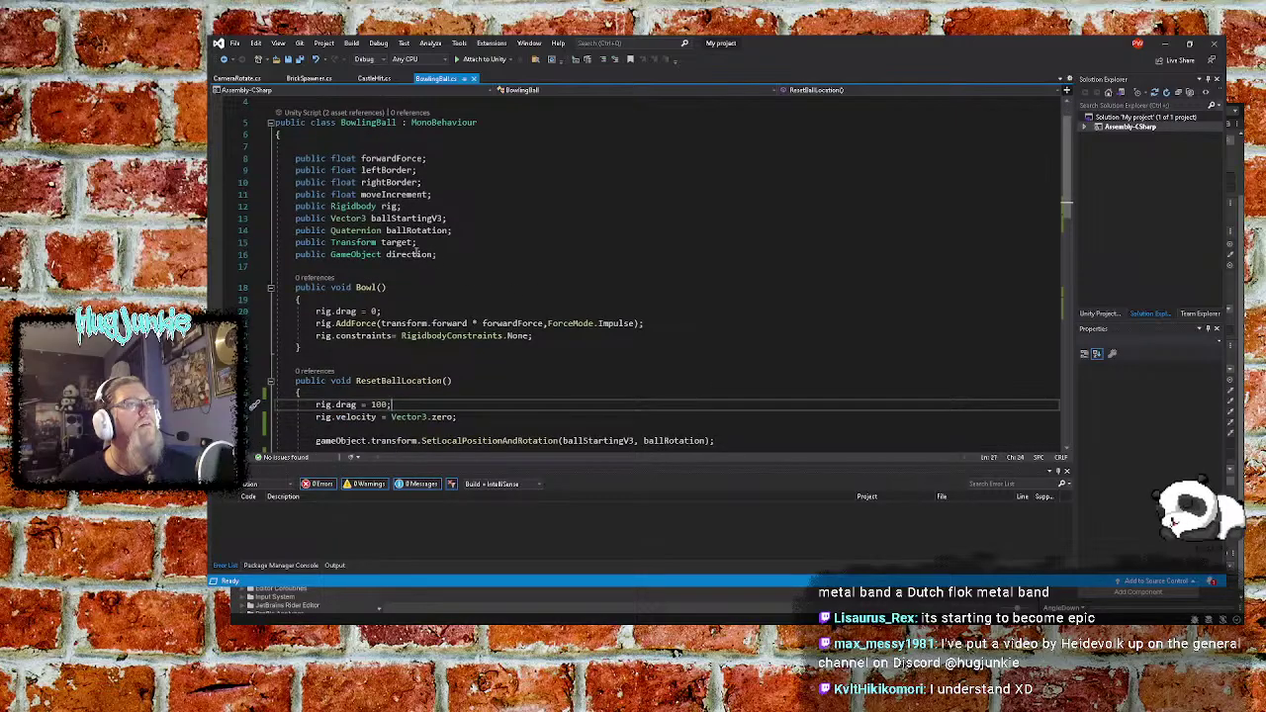
{"action": "left_click", "coordinate": [475, 254]}
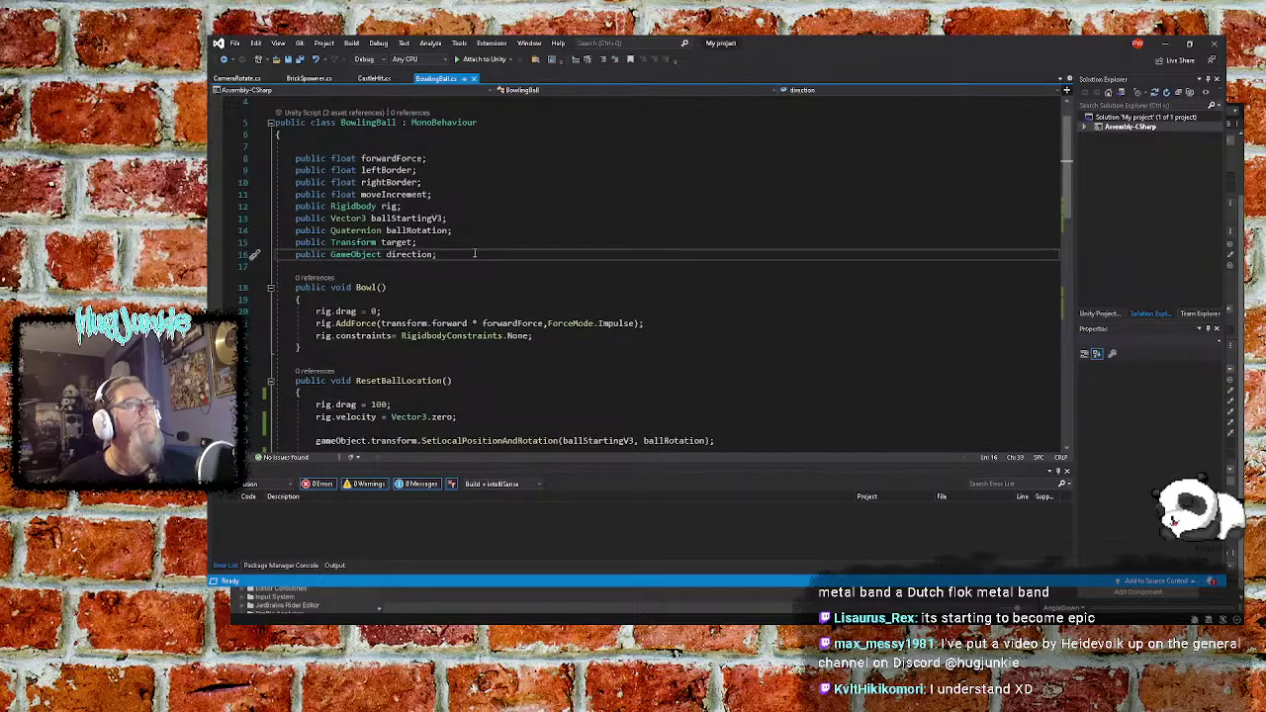
{"action": "scroll", "coordinate": [475, 254], "scroll_direction": "down", "scroll_amount": 3}
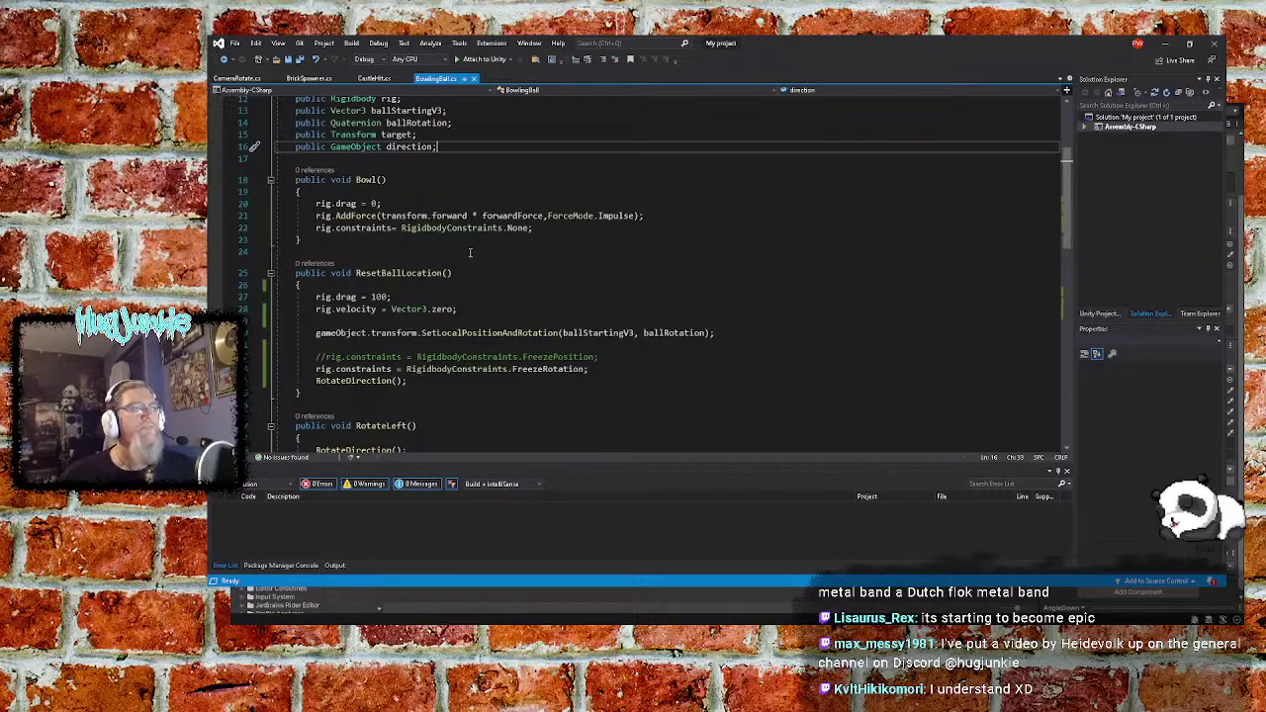
{"action": "scroll", "coordinate": [470, 253], "scroll_direction": "down", "scroll_amount": 9}
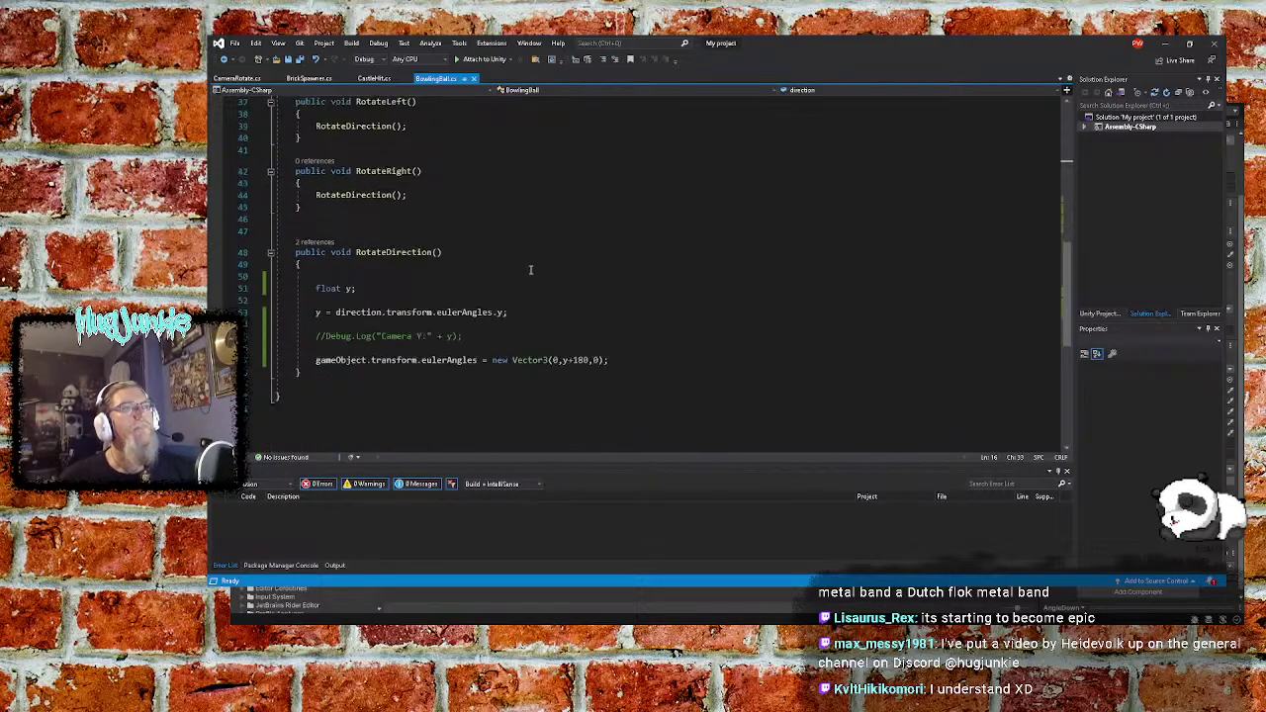
Remove the blank lines inside the RotateDirection method, keeping the commented Debug.Log line complete with its semicolon
{"action": "left_click", "coordinate": [414, 242]}
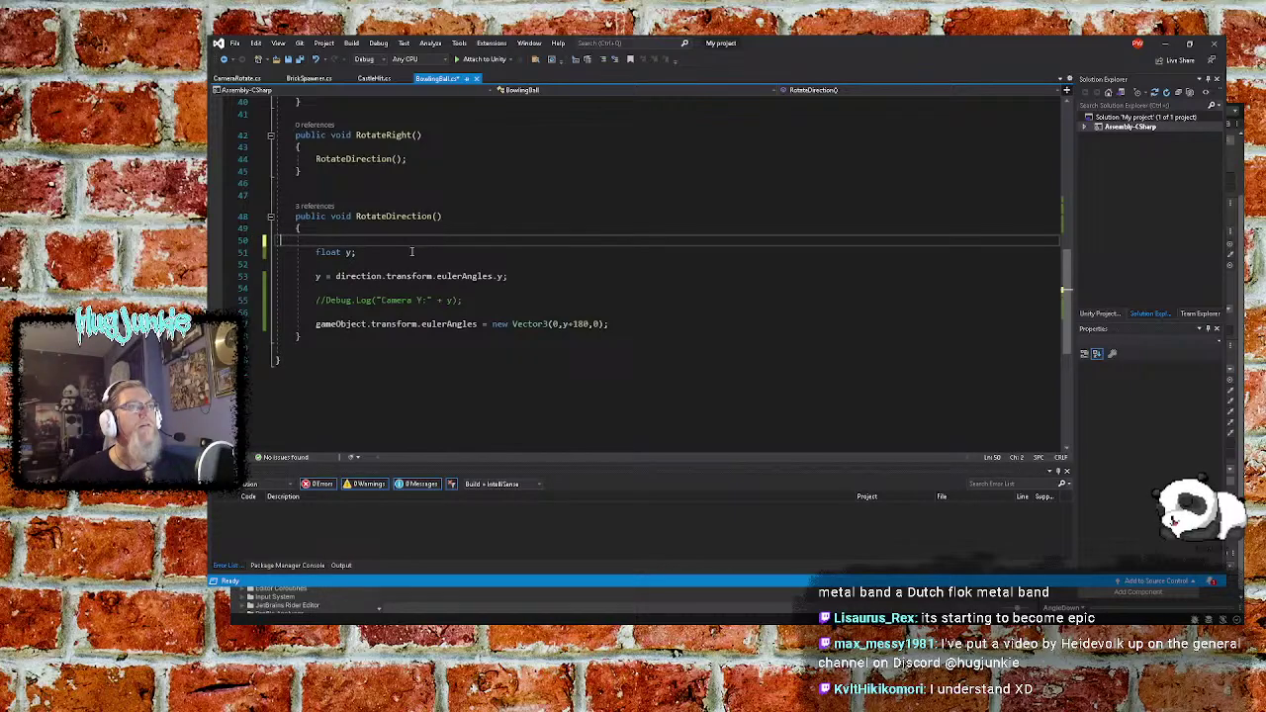
{"action": "key", "text": "BackSpace"}
{"action": "key", "text": "Down"}
{"action": "key", "text": "Down"}
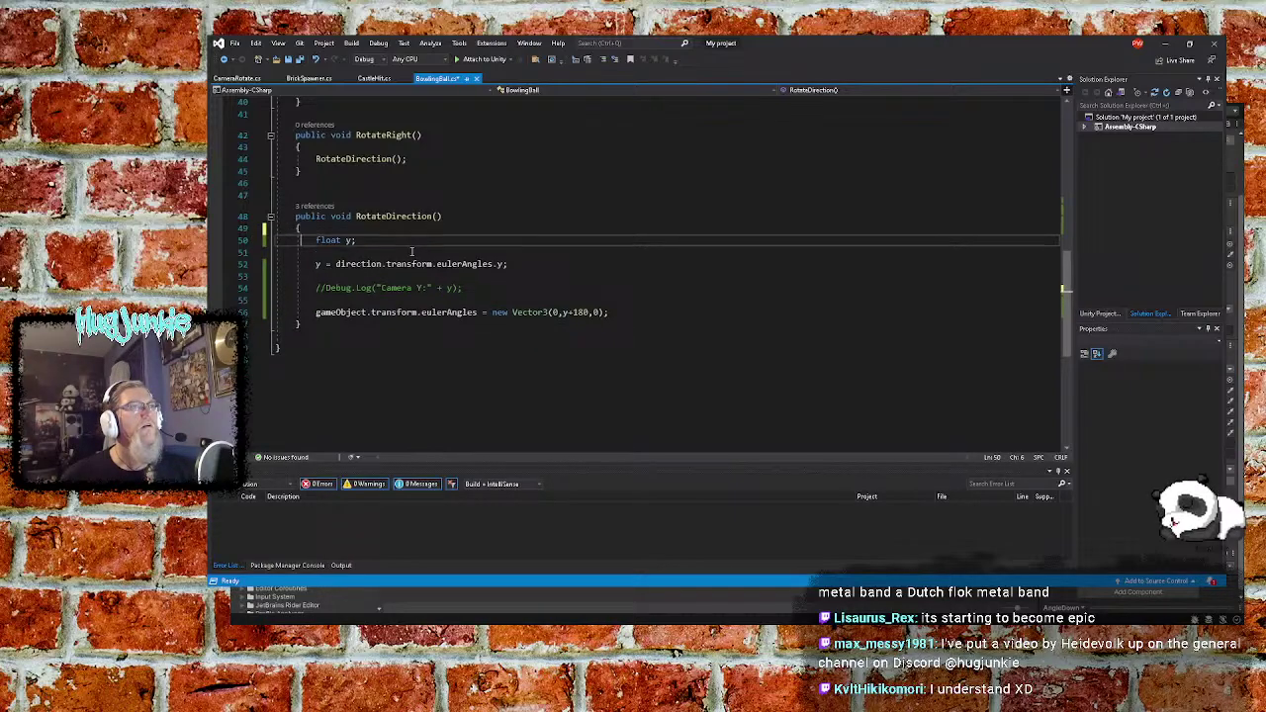
{"action": "key", "text": "Delete"}
{"action": "key", "text": "Down"}
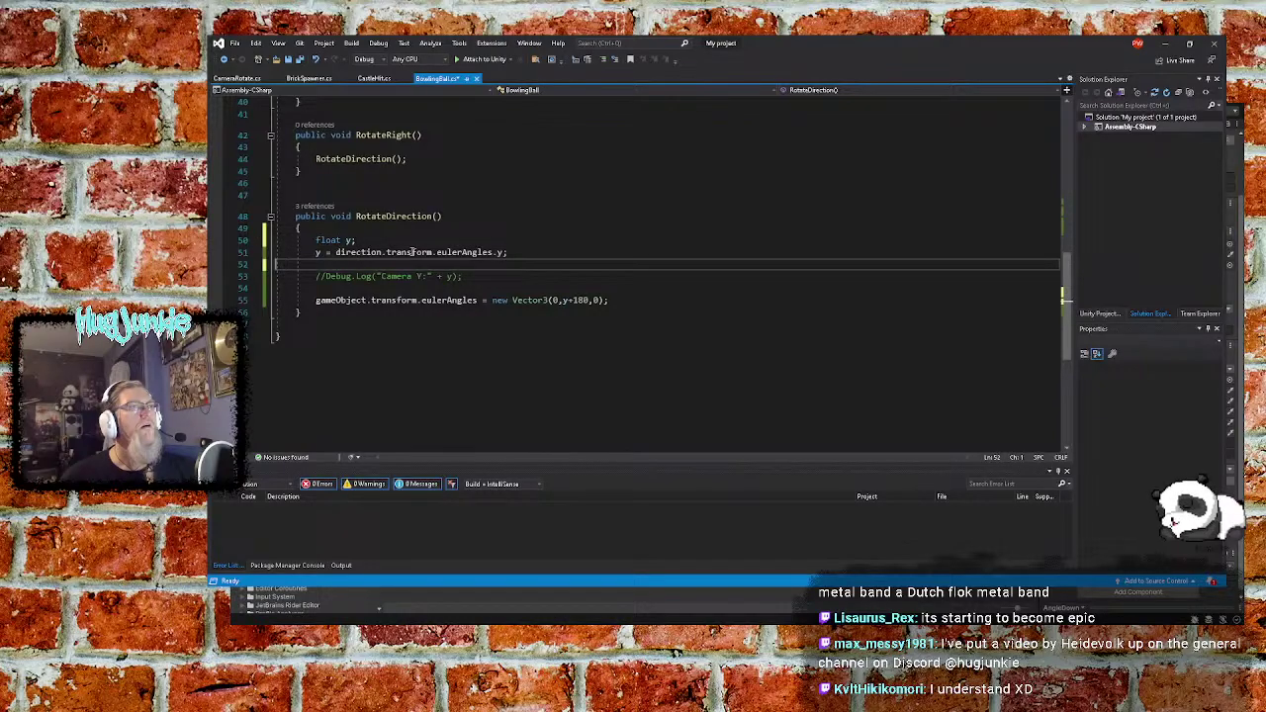
{"action": "key", "text": "Delete"}
{"action": "key", "text": "End"}
{"action": "key", "text": "BackSpace"}
{"action": "key", "text": "Delete"}
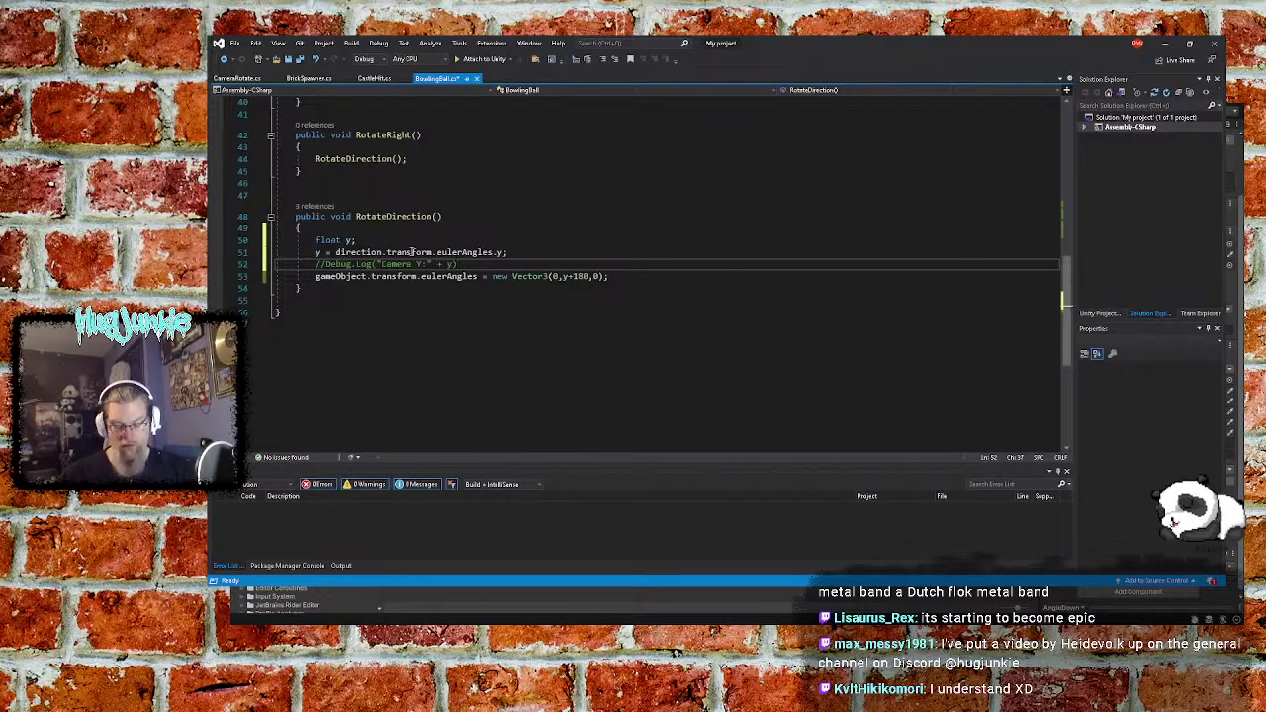
{"action": "type", "text": ";"}
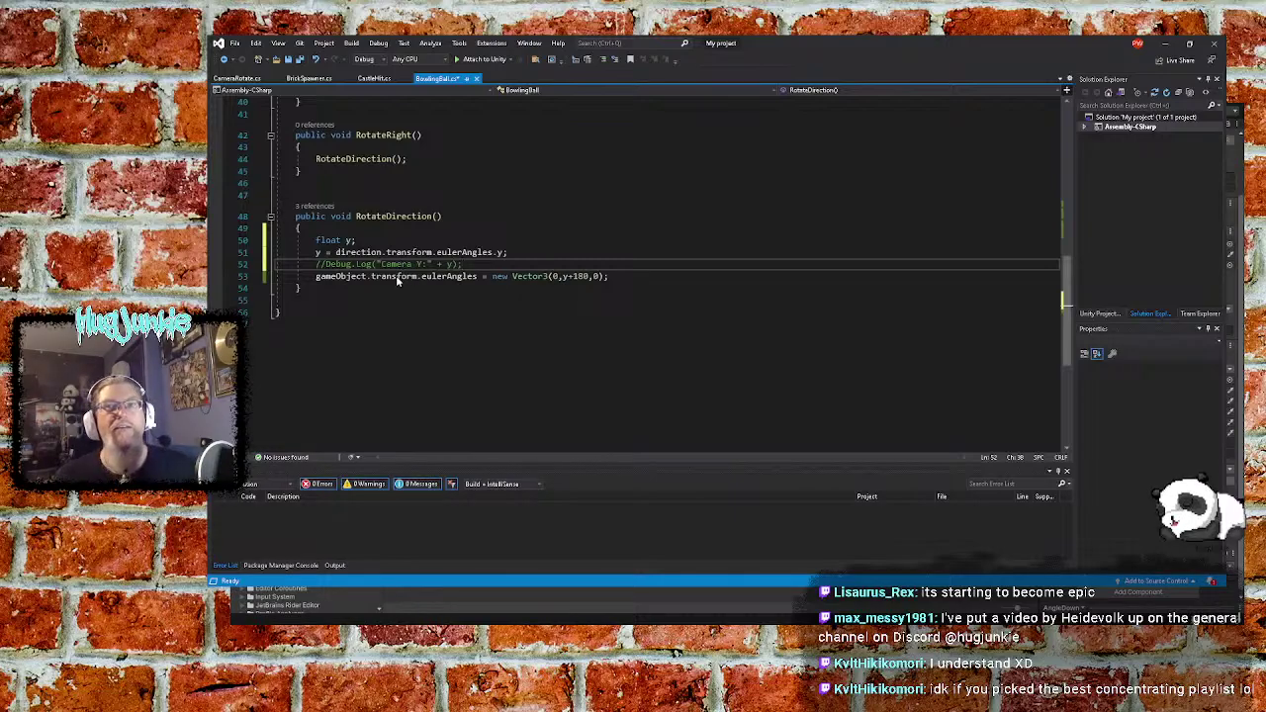
{"action": "left_click", "coordinate": [614, 276]}
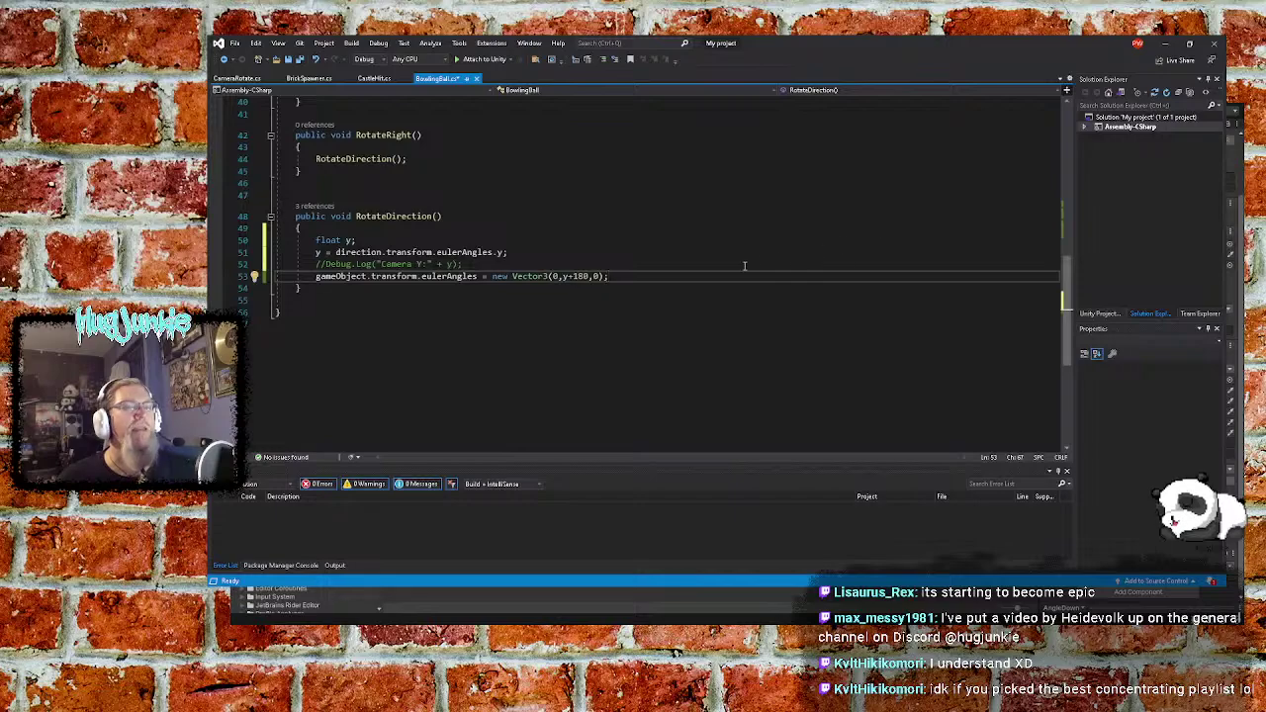
{"action": "left_click", "coordinate": [600, 252]}
{"action": "scroll", "coordinate": [600, 249], "scroll_direction": "up", "scroll_amount": 1}
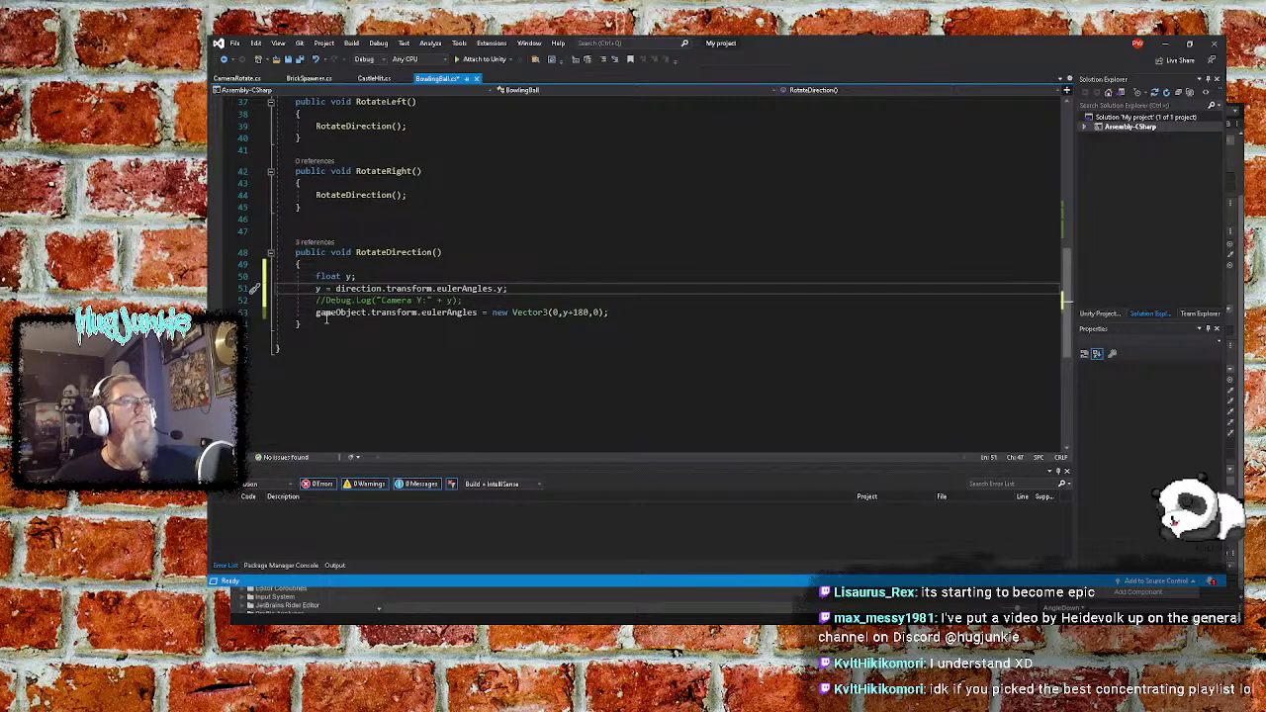
Add an empty public void AngleDirection() method below RotateDirection in the BowlingBall script and save all files
{"action": "left_click", "coordinate": [326, 322]}
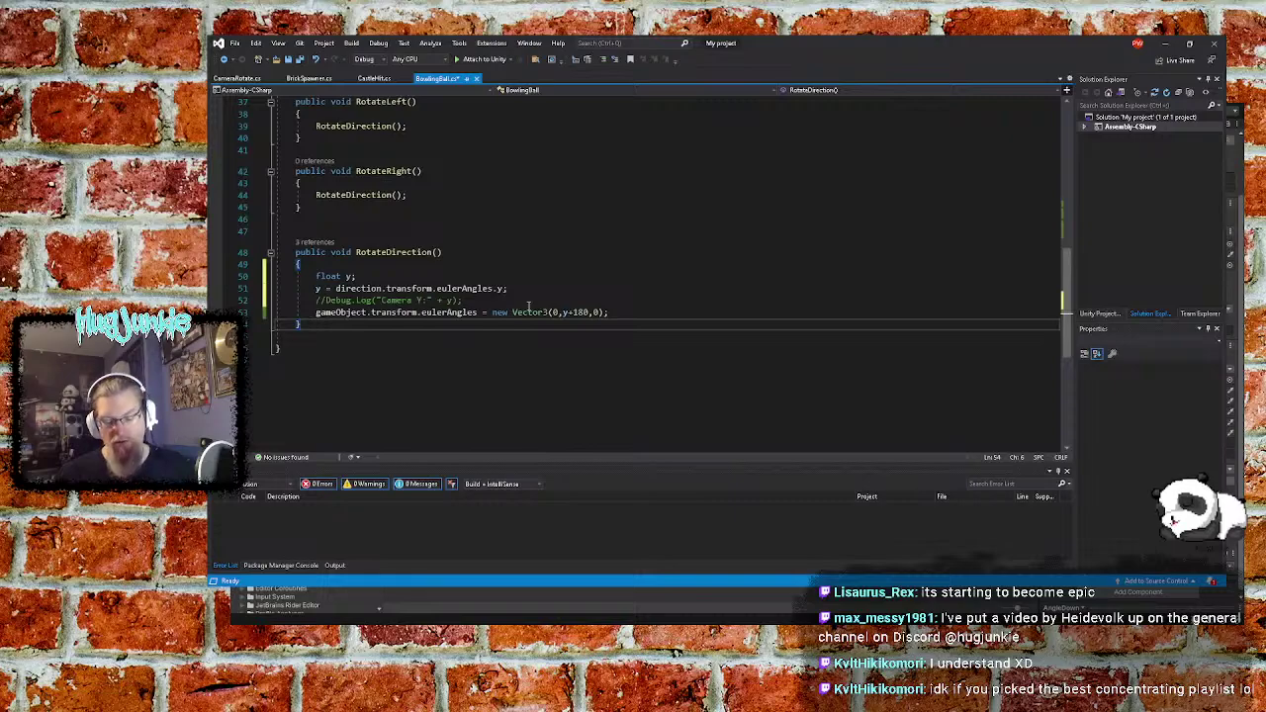
{"action": "key", "text": "Return"}
{"action": "key", "text": "Return"}
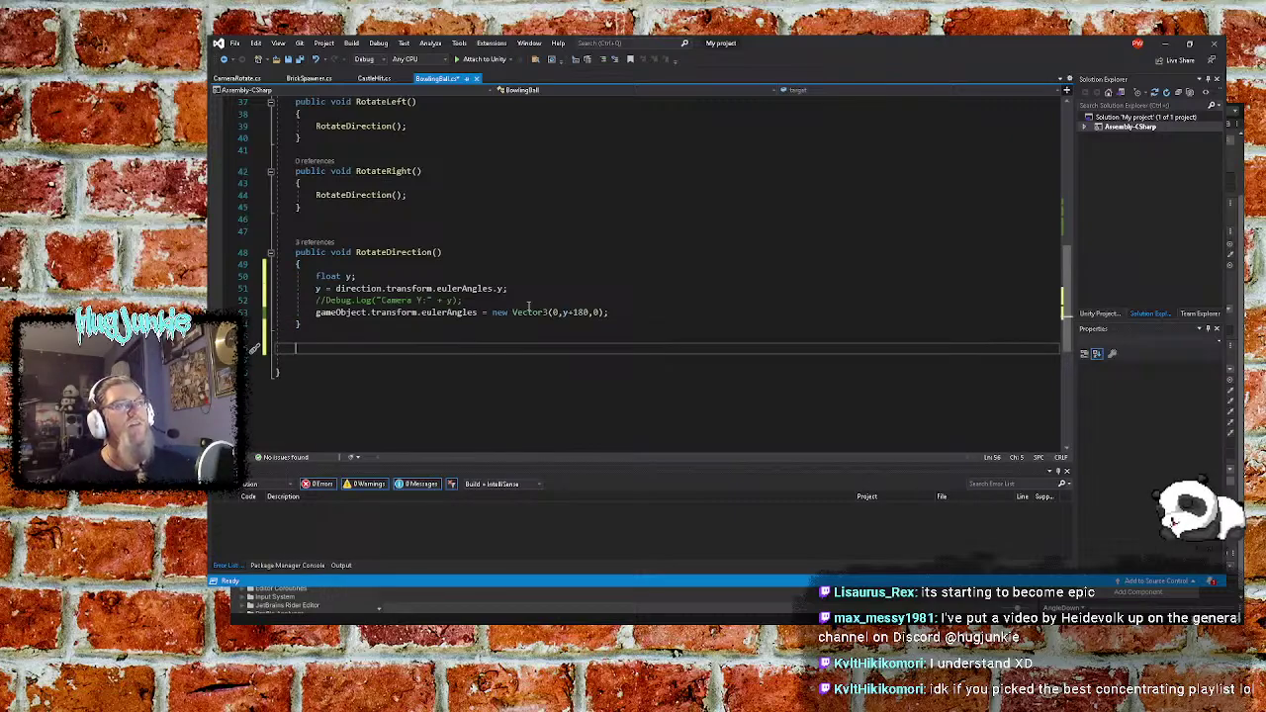
{"action": "type", "text": "public"}
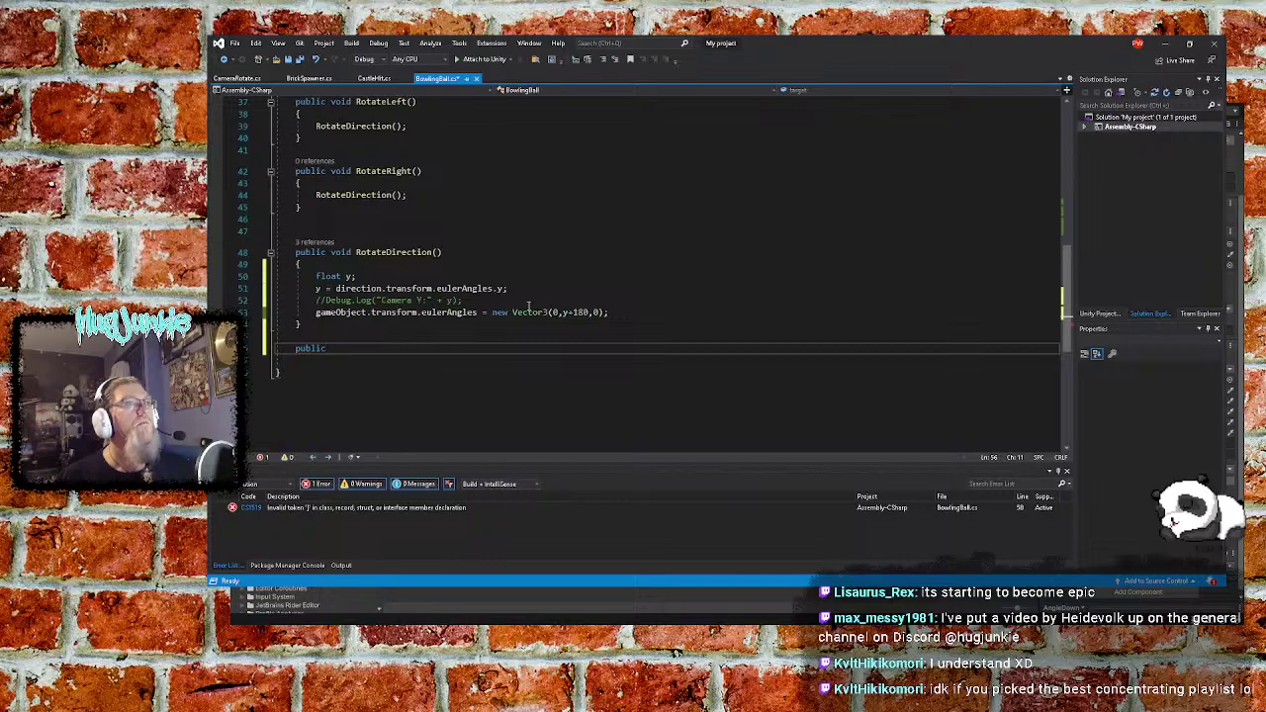
{"action": "type", "text": " void"}
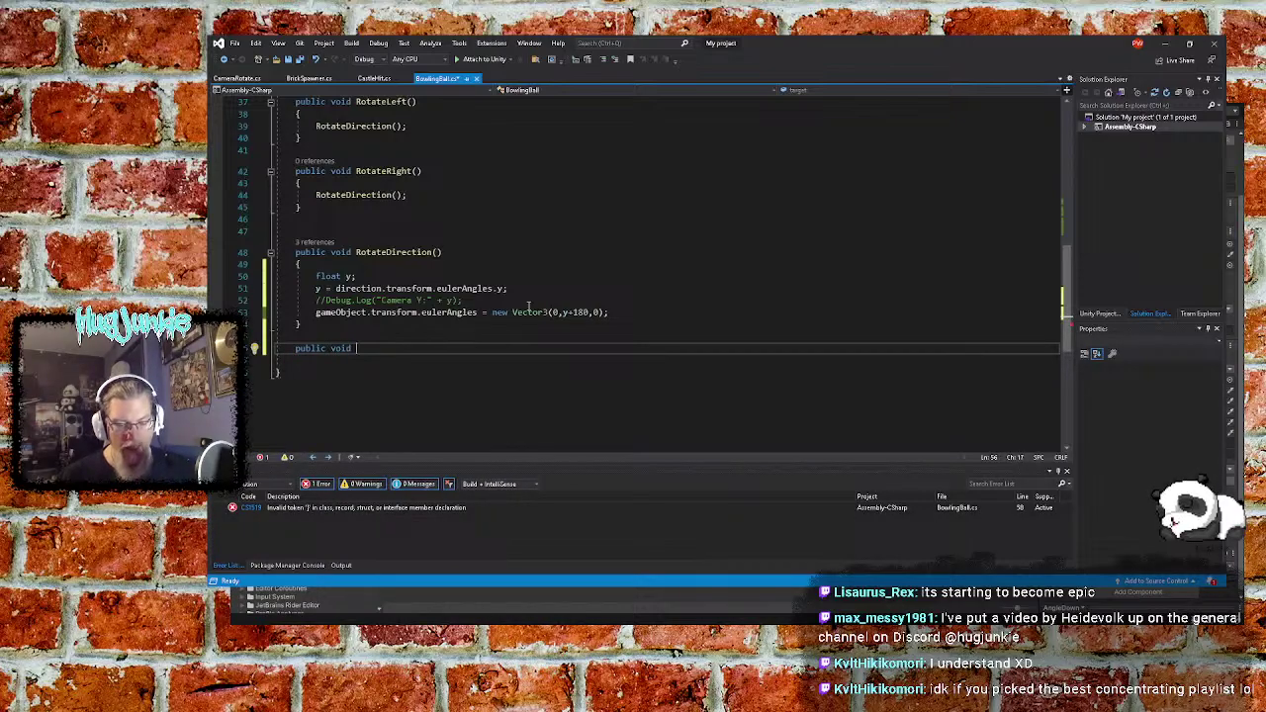
{"action": "type", "text": " Angle"}
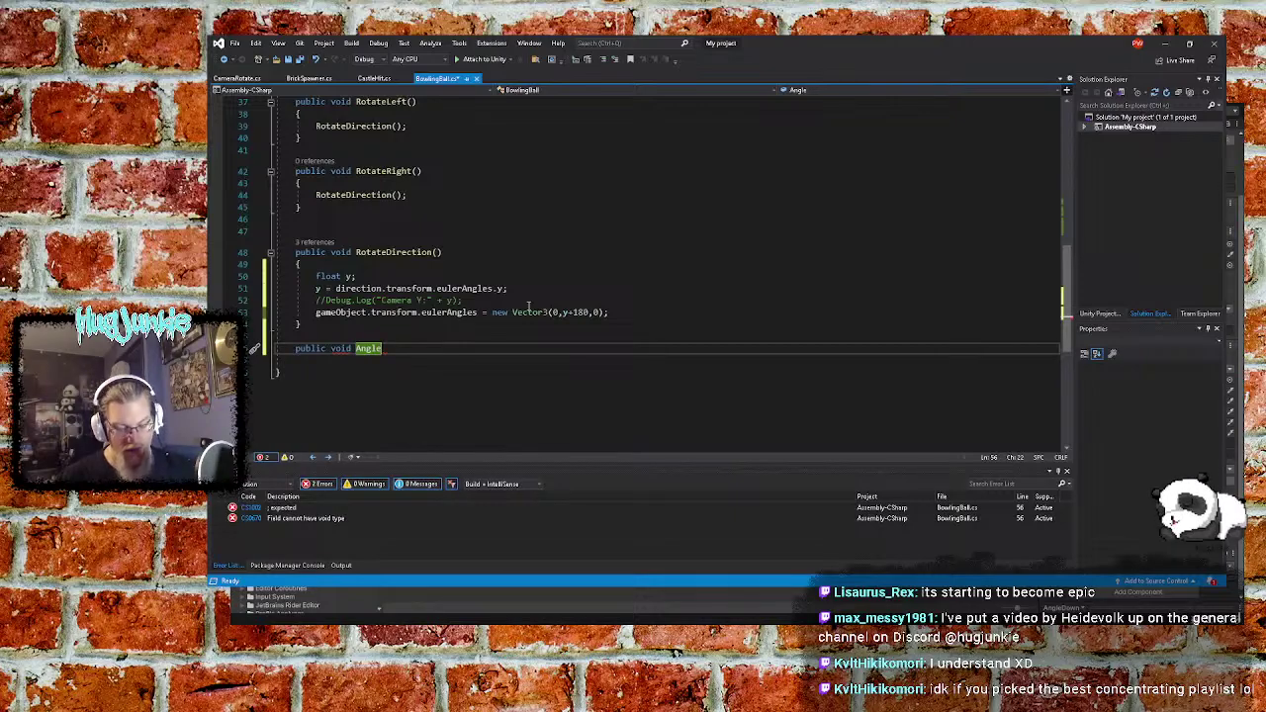
{"action": "type", "text": "Directio"}
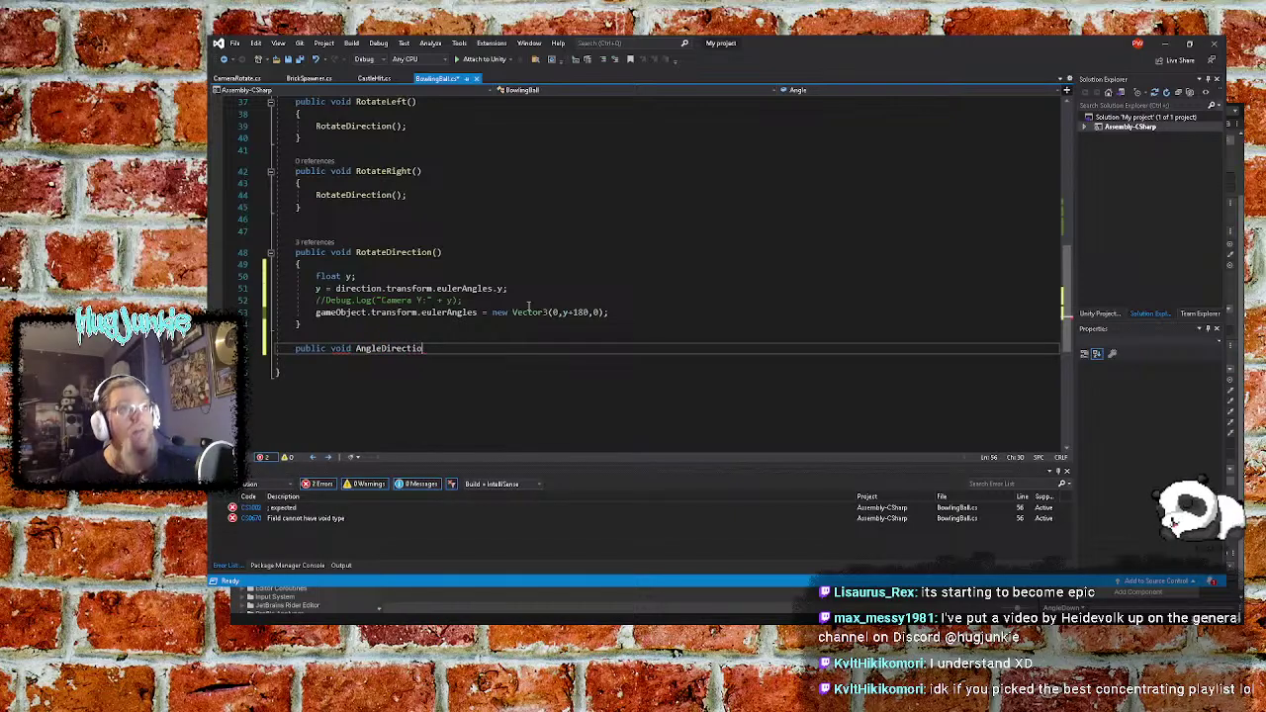
{"action": "type", "text": "n()"}
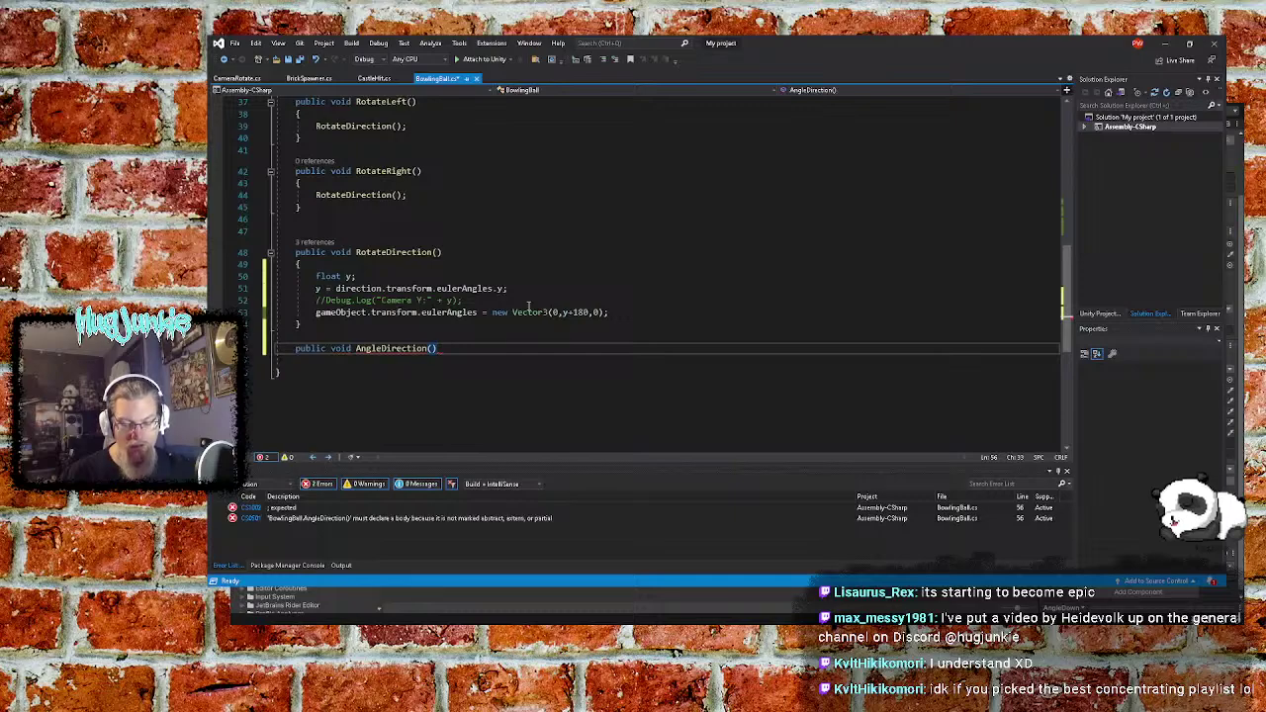
{"action": "key", "text": "Return"}
{"action": "type", "text": "{"}
{"action": "key", "text": "Return"}
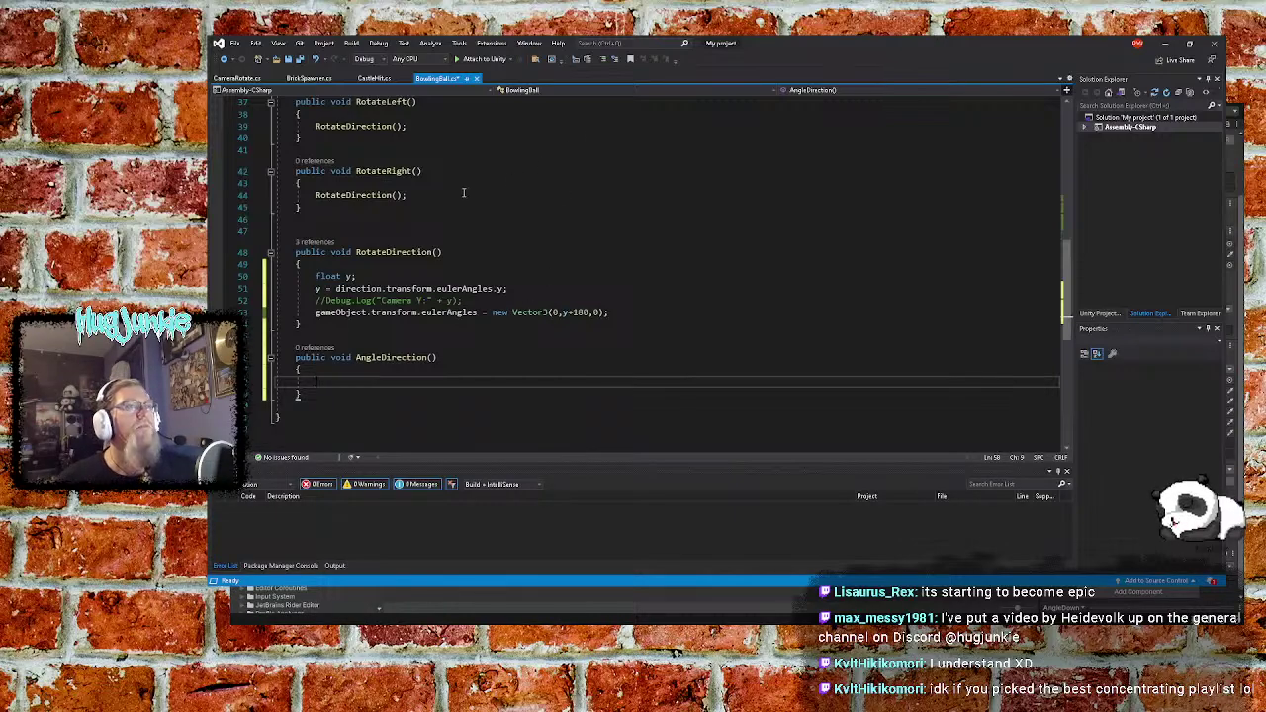
{"action": "left_click", "coordinate": [299, 60]}
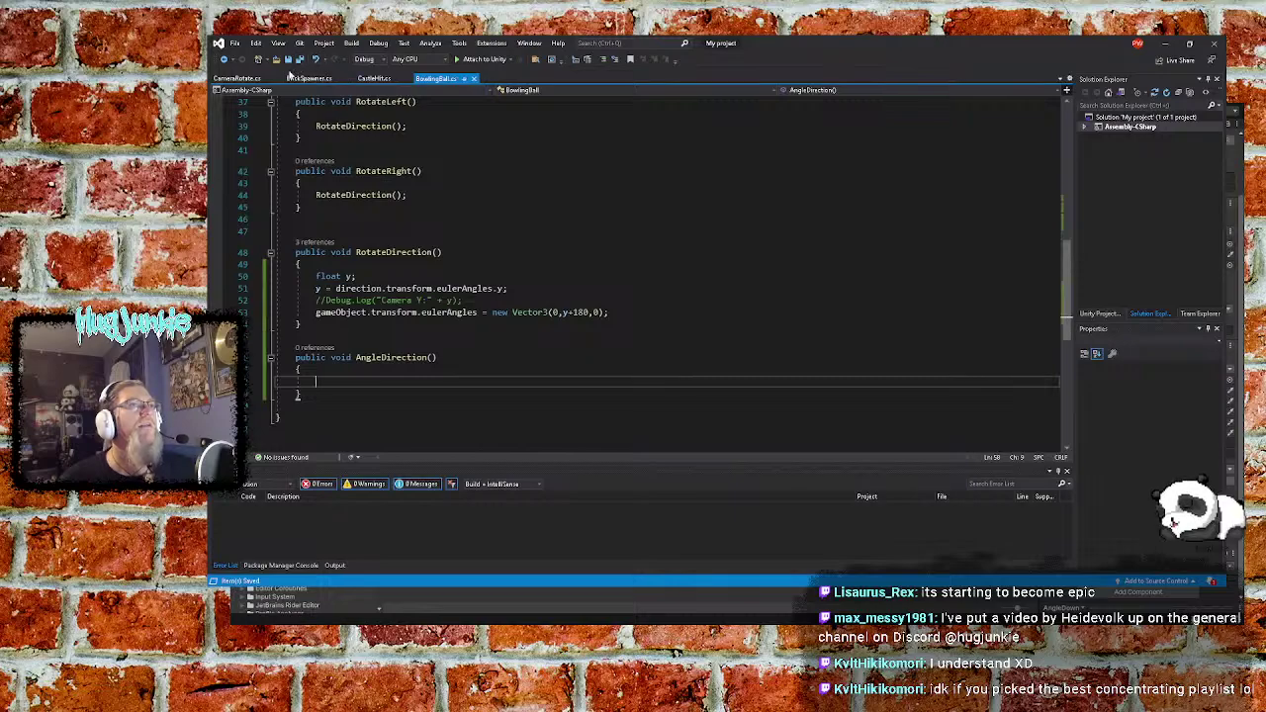
Switch to the CameraRotate script and delete the commented-out Update method along with its leftover blank line
{"action": "left_click", "coordinate": [232, 79]}
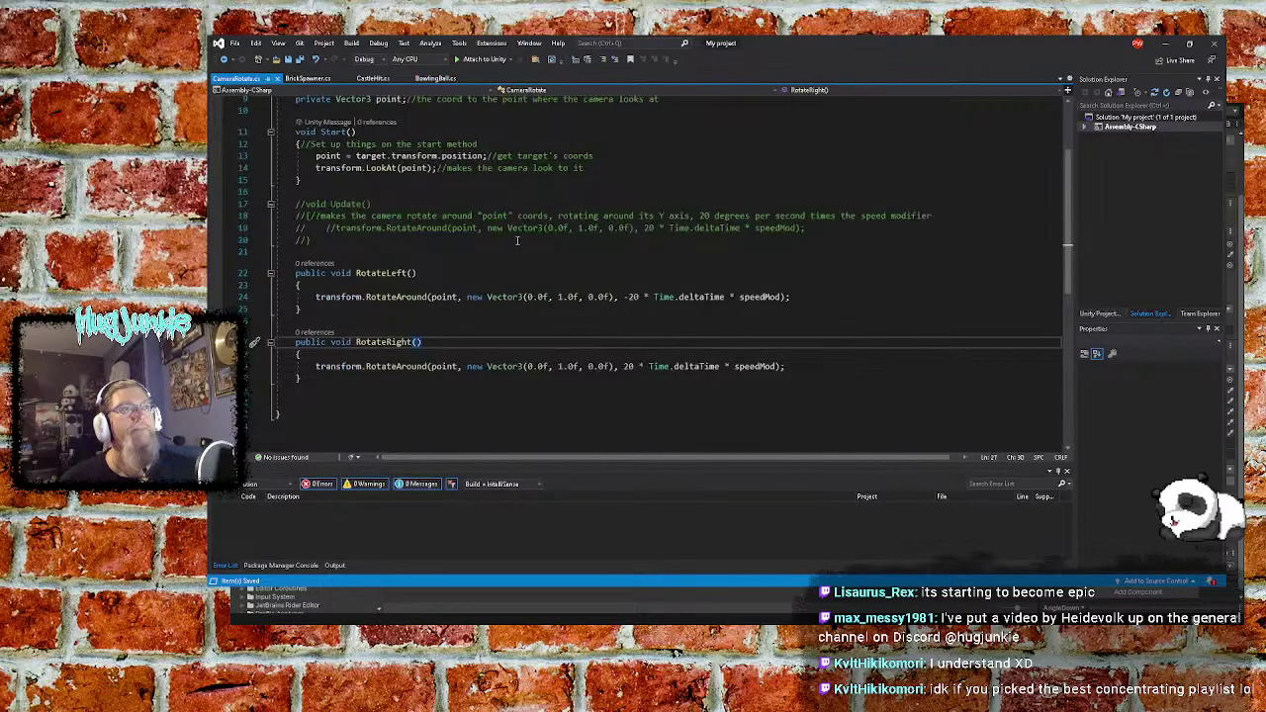
{"action": "left_click", "coordinate": [489, 328]}
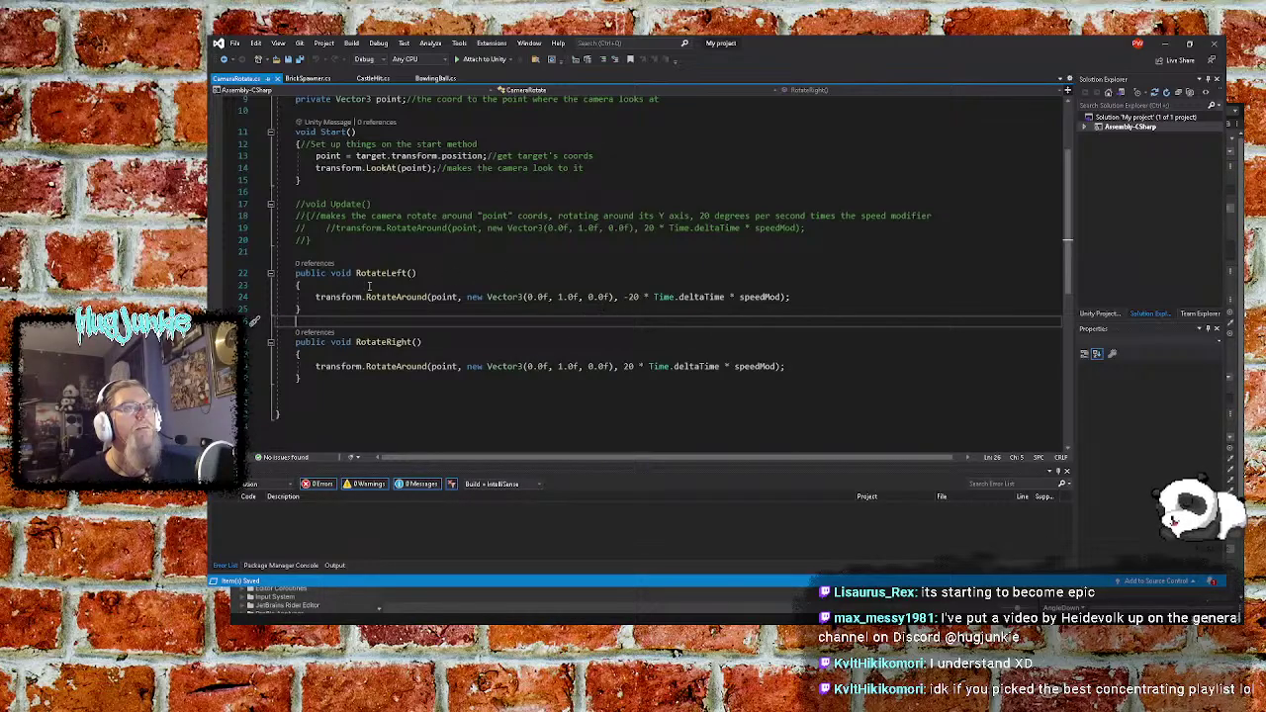
{"action": "scroll", "coordinate": [416, 282], "scroll_direction": "up", "scroll_amount": 2}
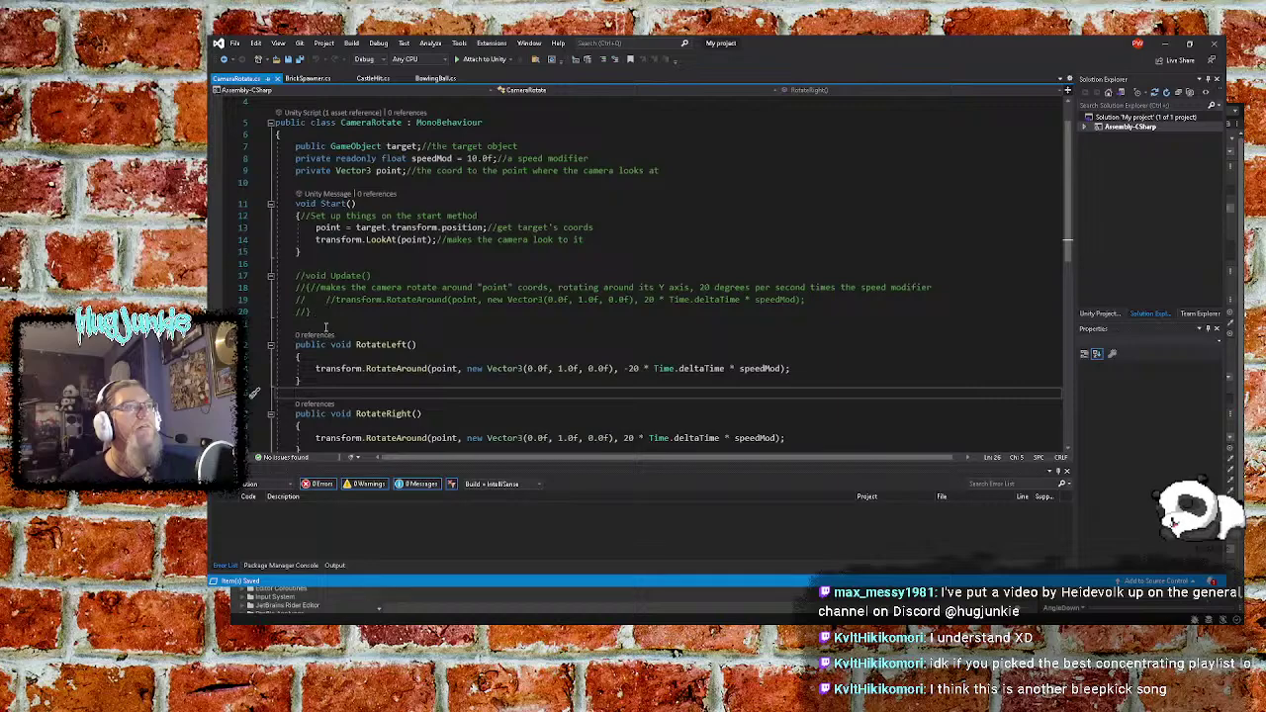
{"action": "left_click_drag", "start_coordinate": [313, 312], "coordinate": [245, 283]}
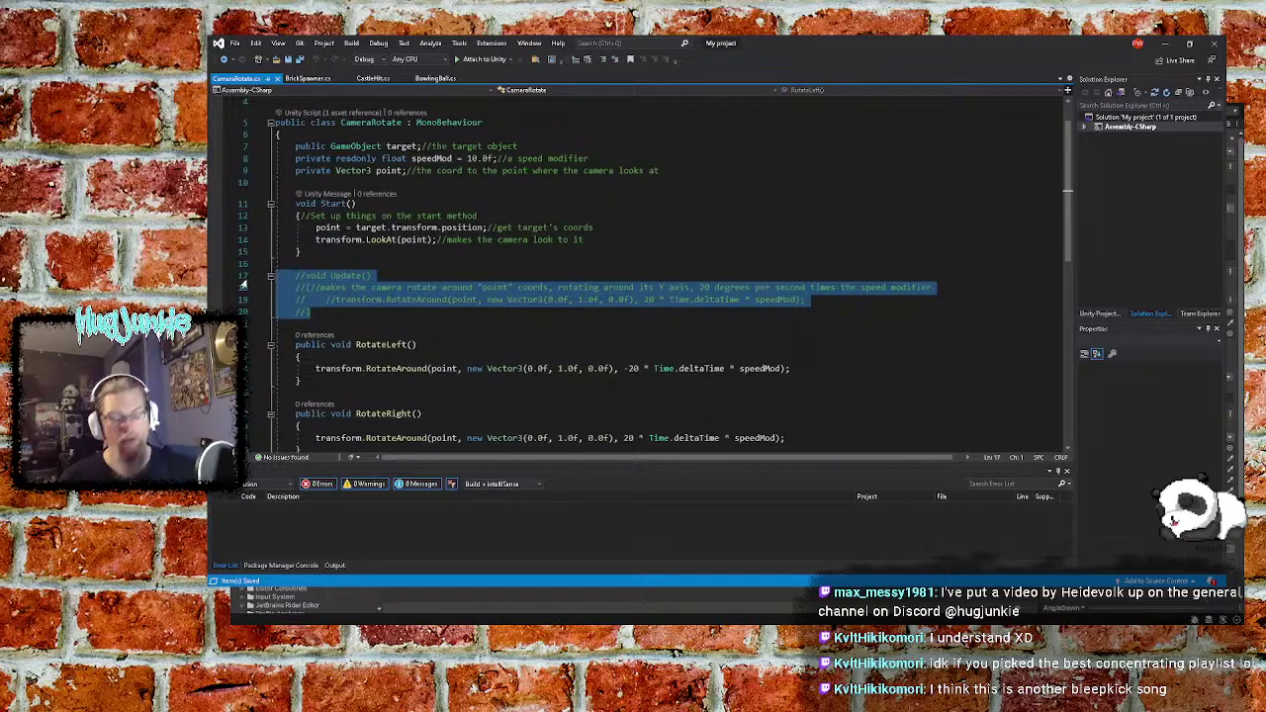
{"action": "key", "text": "Delete"}
{"action": "key", "text": "BackSpace"}
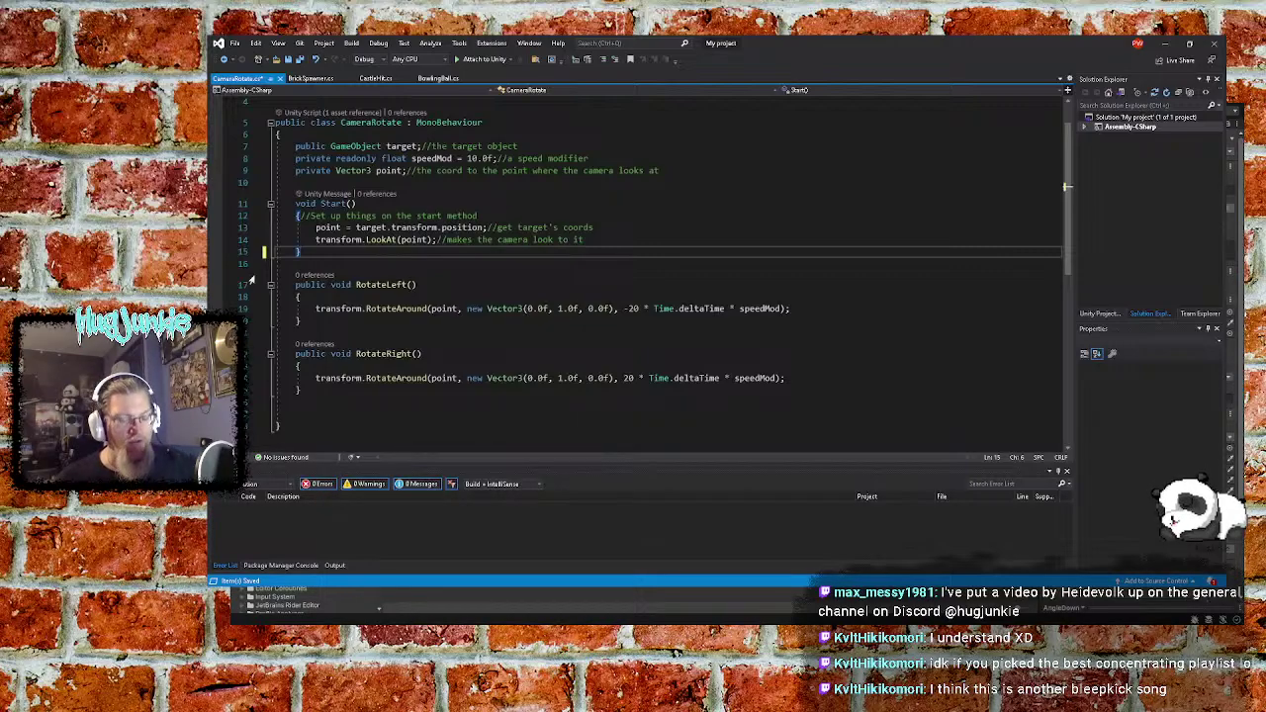
Review the CameraRotate script's field declarations, Start method and the RotateAround calls in RotateLeft and RotateRight
{"action": "left_click", "coordinate": [655, 228]}
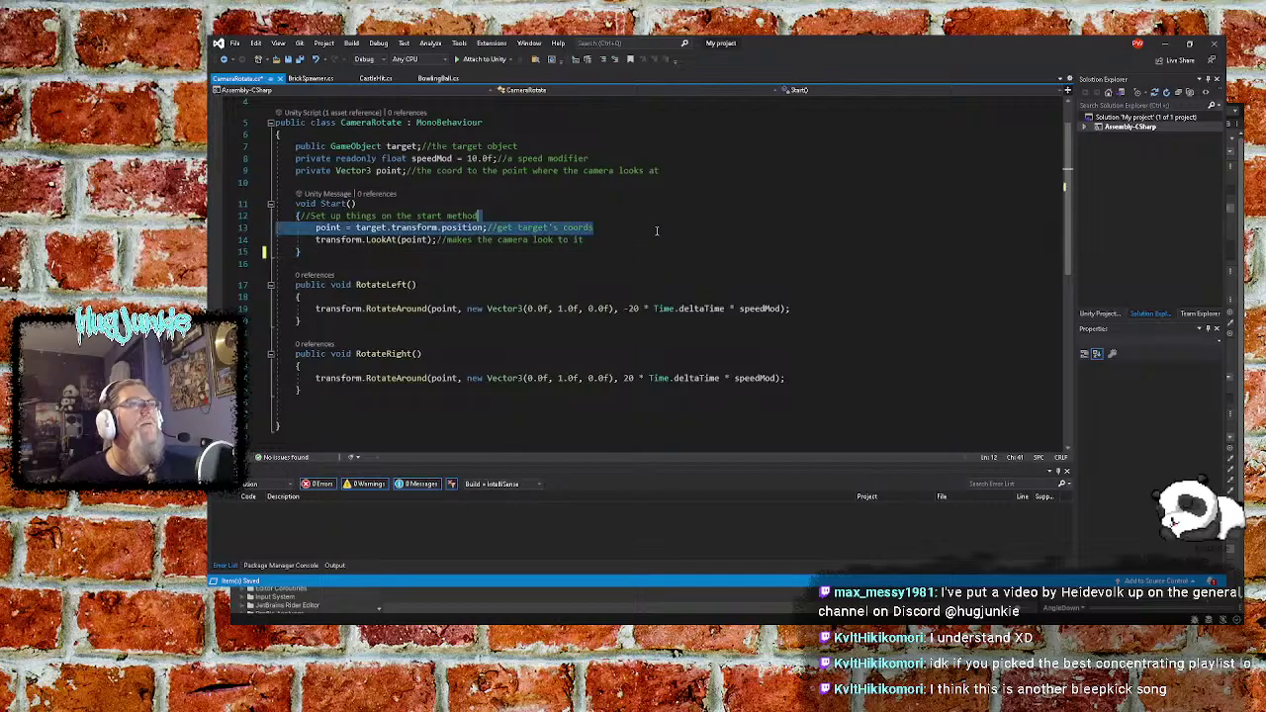
{"action": "key", "text": "Up"}
{"action": "key", "text": "Up"}
{"action": "scroll", "coordinate": [612, 229], "scroll_direction": "up", "scroll_amount": 1}
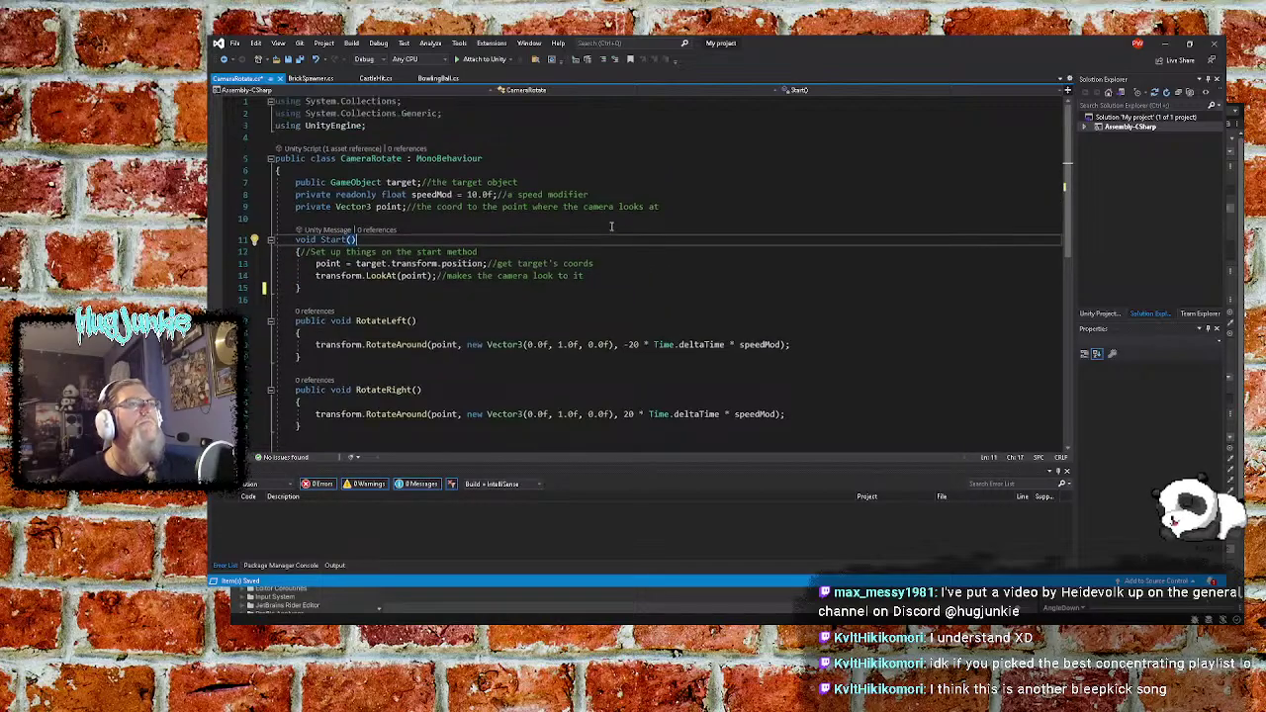
{"action": "scroll", "coordinate": [609, 217], "scroll_direction": "down", "scroll_amount": 1}
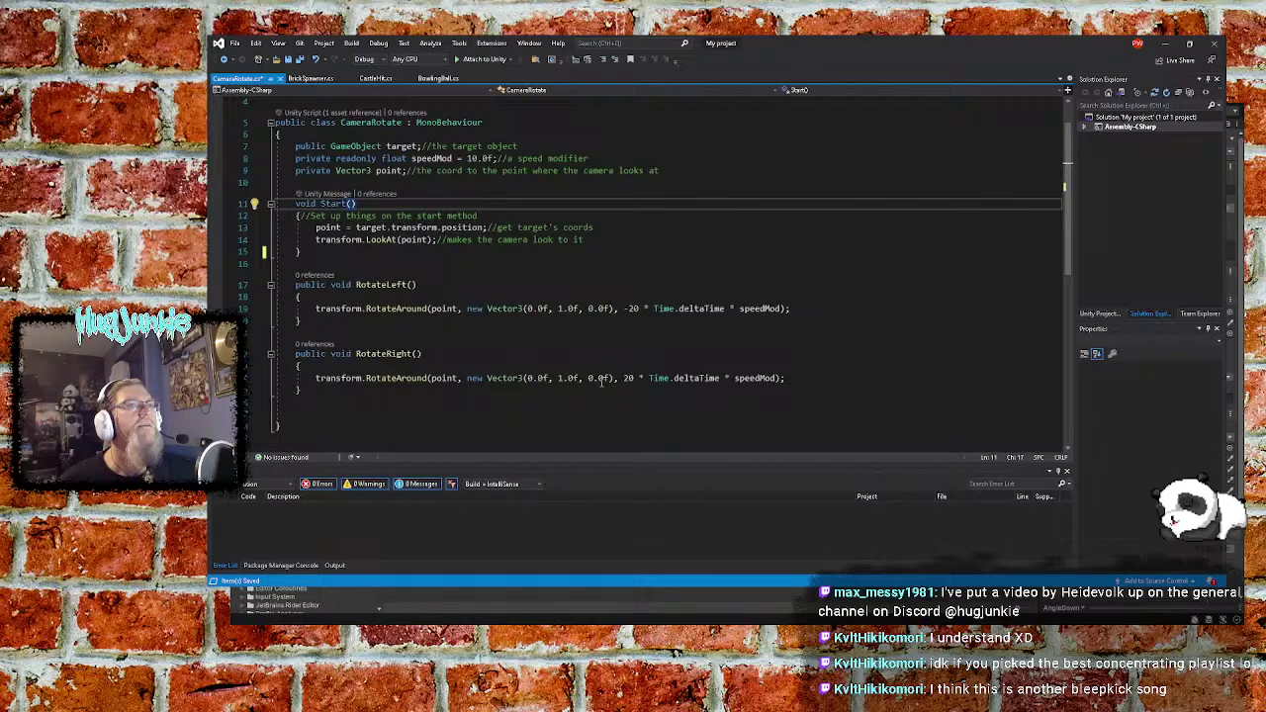
{"action": "scroll", "coordinate": [532, 338], "scroll_direction": "up", "scroll_amount": 1}
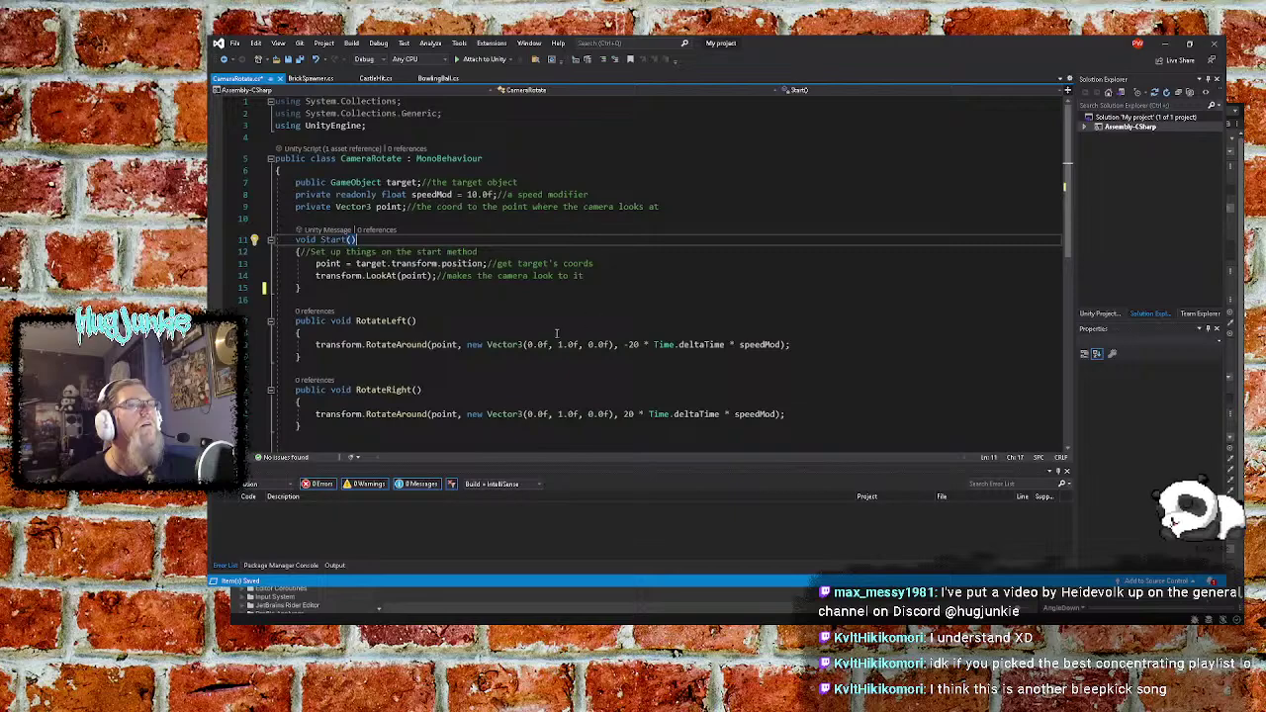
{"action": "left_click", "coordinate": [437, 320]}
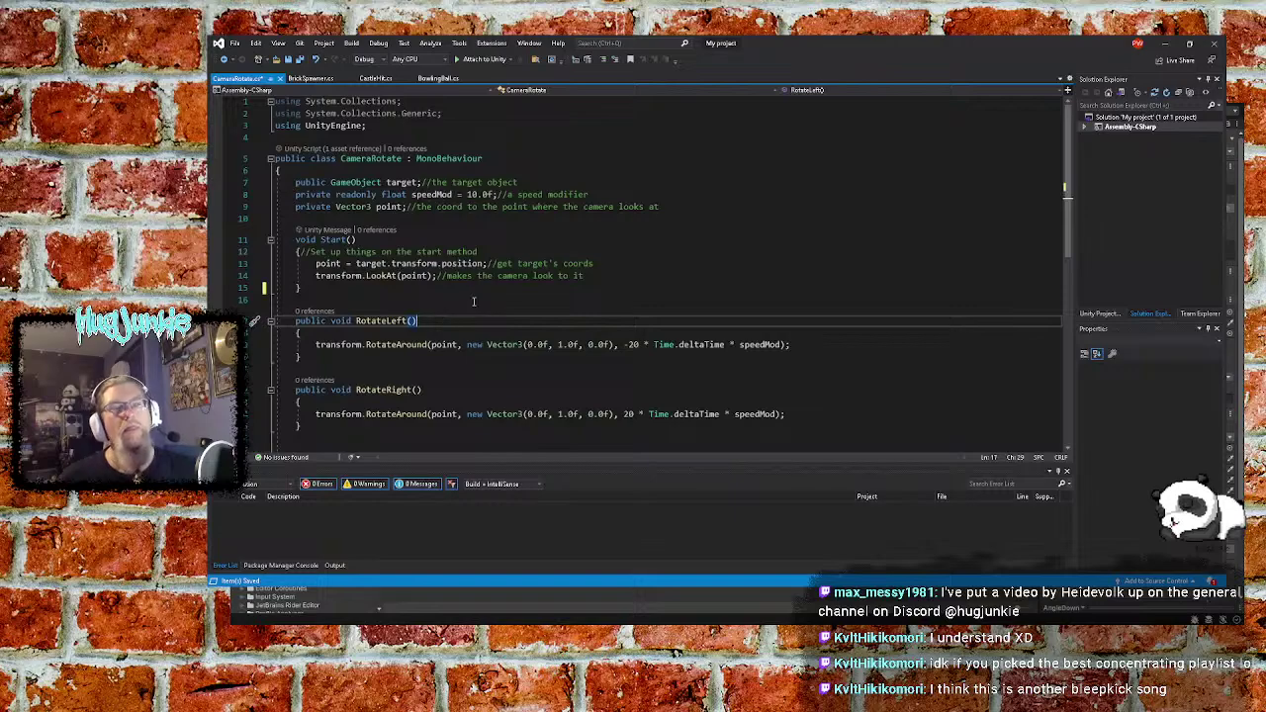
{"action": "left_click", "coordinate": [474, 301]}
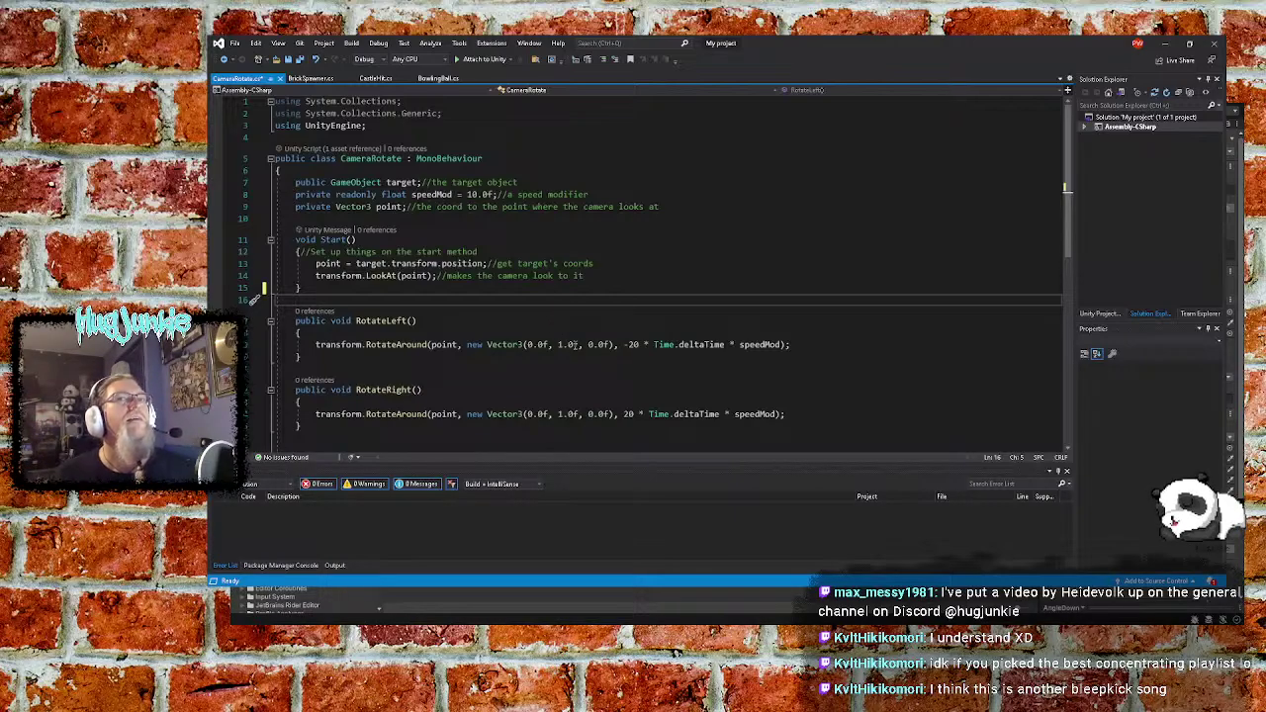
{"action": "left_click", "coordinate": [536, 370]}
{"action": "scroll", "coordinate": [536, 367], "scroll_direction": "down", "scroll_amount": 3}
{"action": "scroll", "coordinate": [535, 366], "scroll_direction": "up", "scroll_amount": 1}
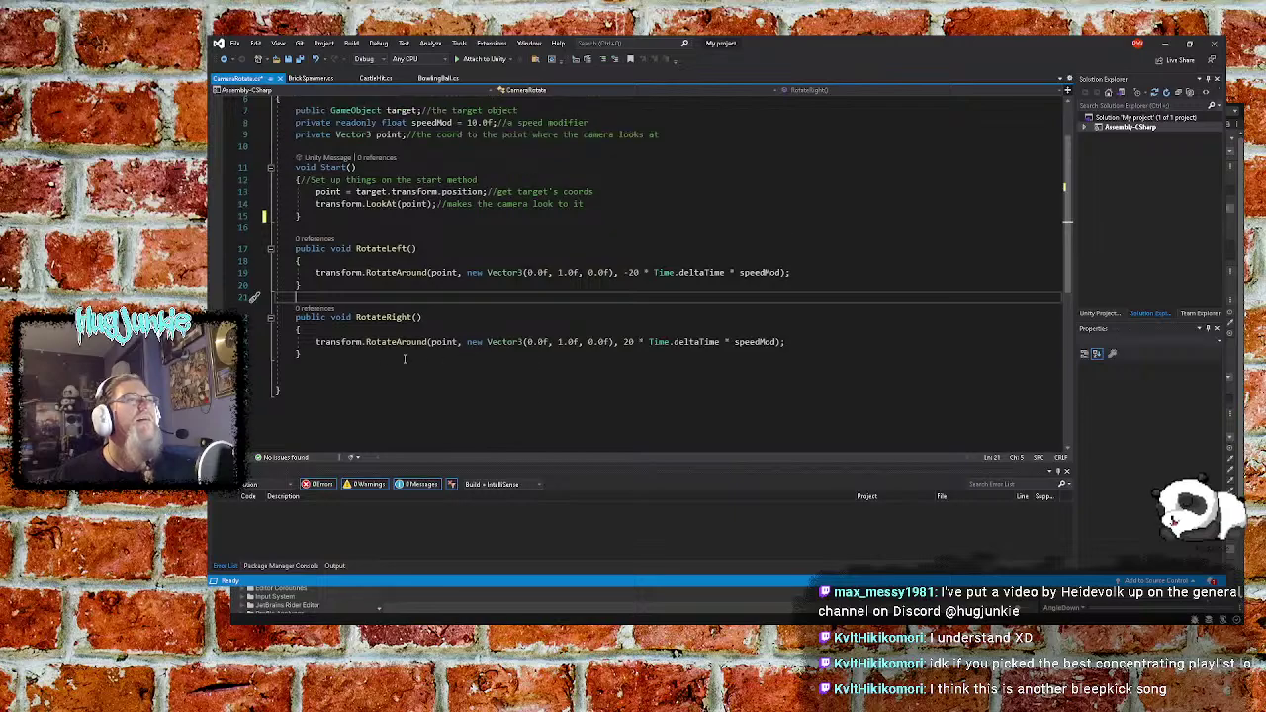
Add an empty public void AngleUp() method below RotateRight in the CameraRotate script
{"action": "left_click", "coordinate": [324, 354]}
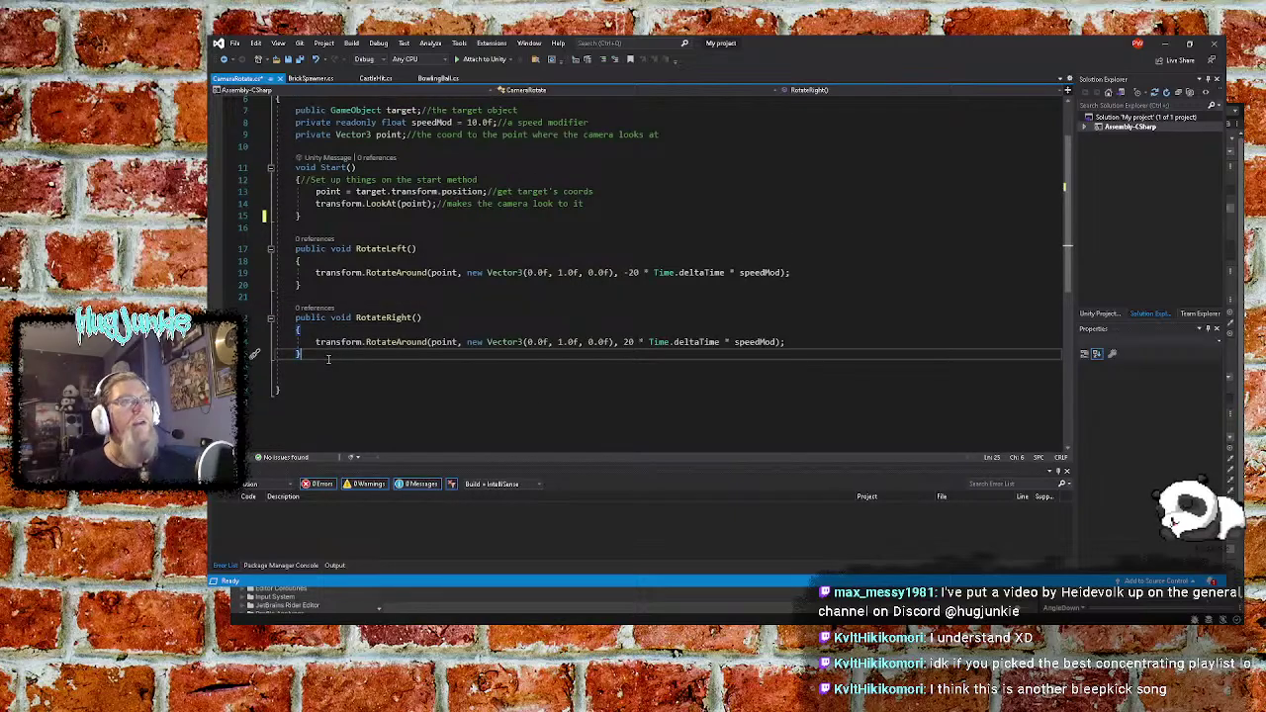
{"action": "key", "text": "Return"}
{"action": "key", "text": "Return"}
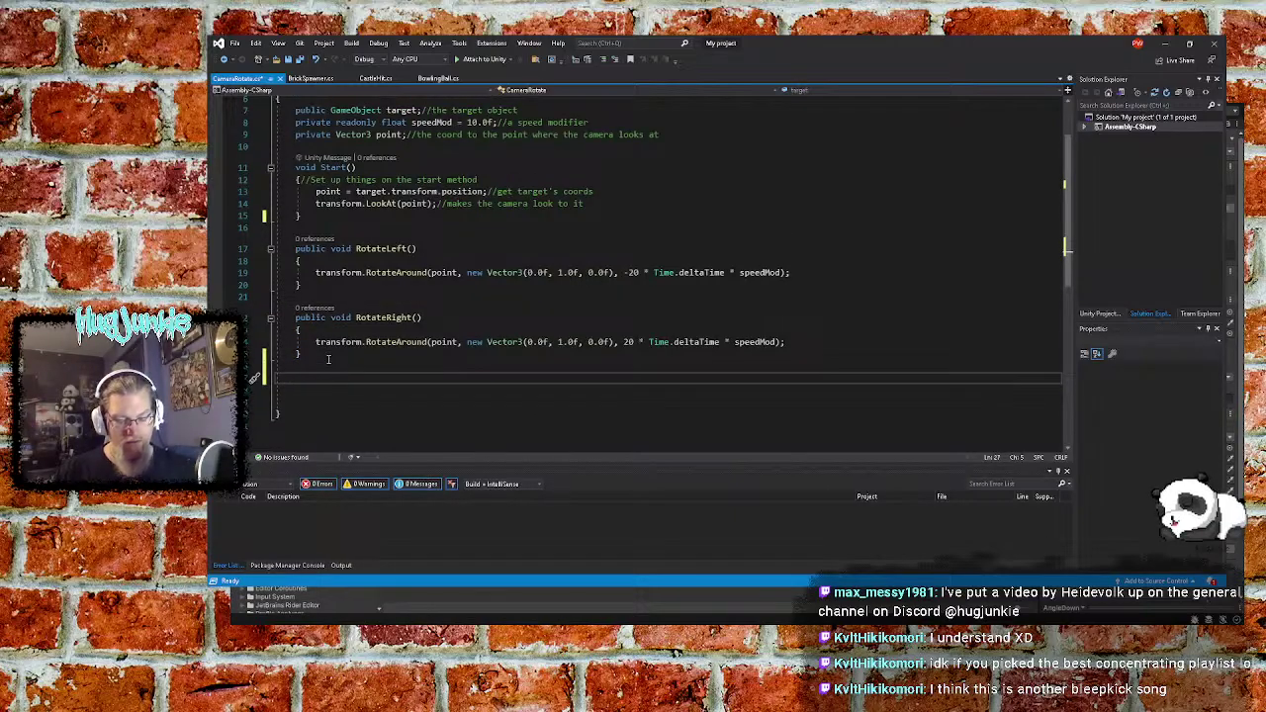
{"action": "type", "text": "public"}
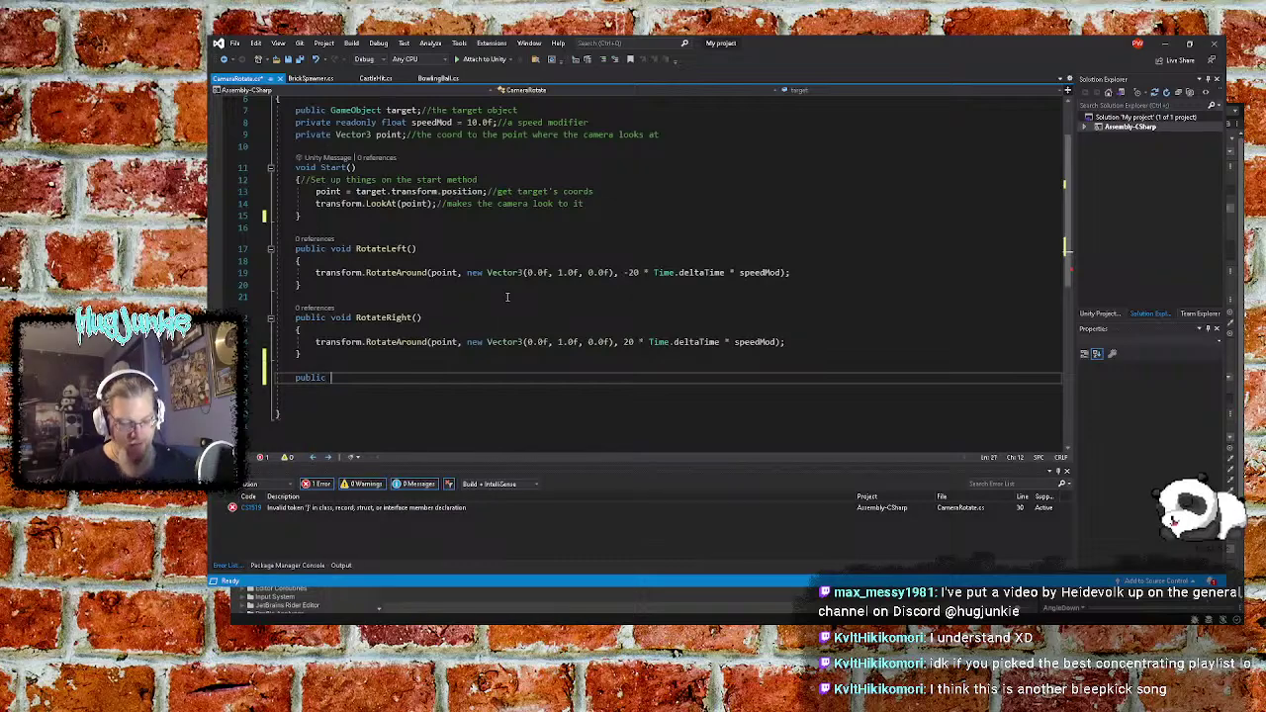
{"action": "type", "text": "void"}
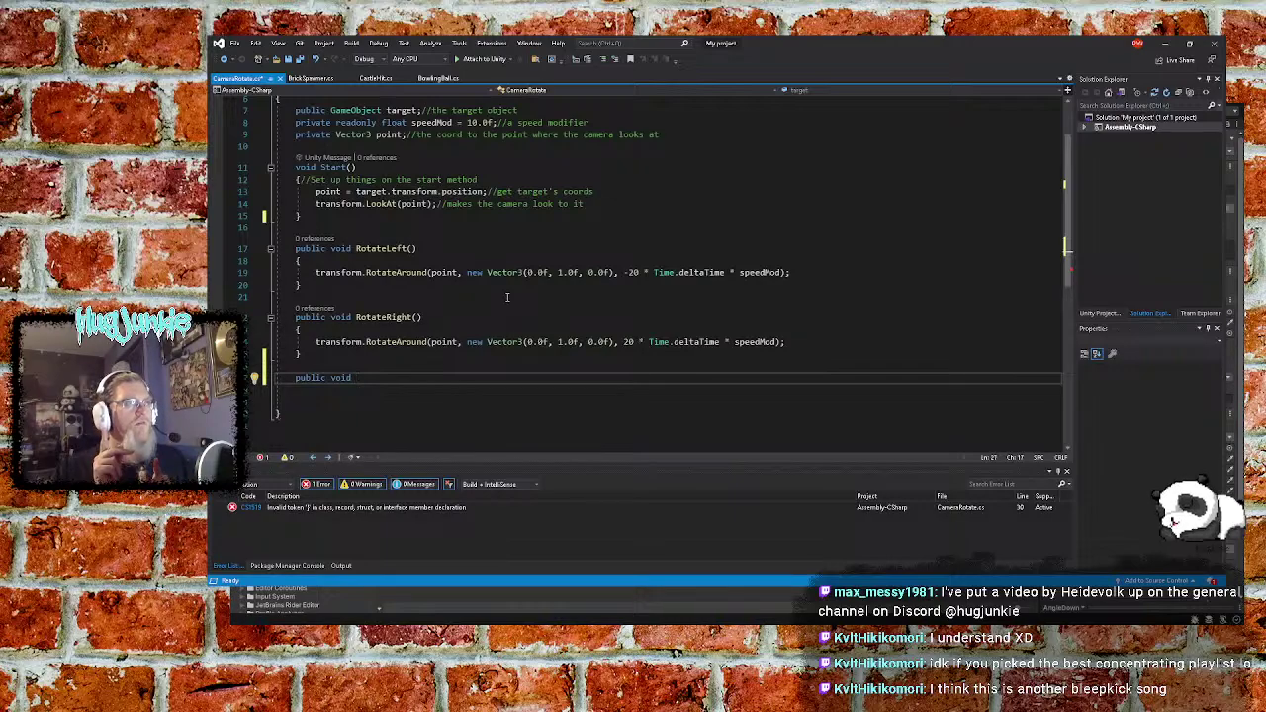
{"action": "type", "text": "An"}
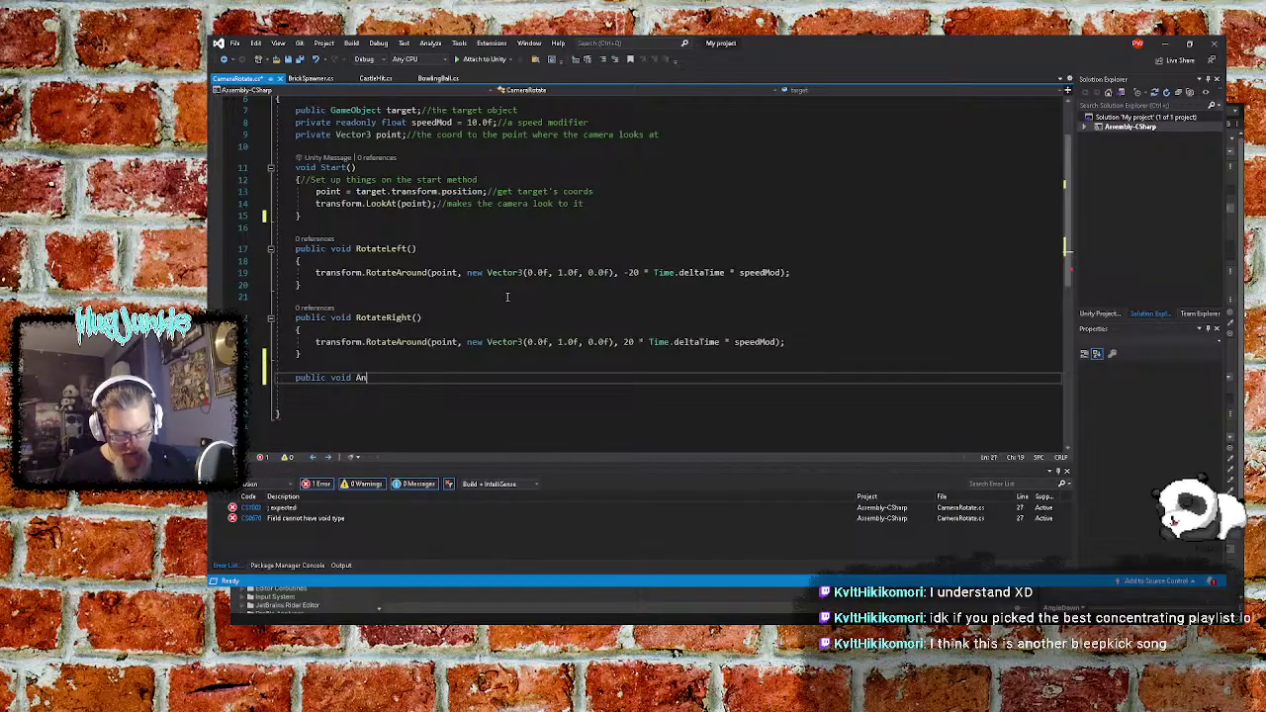
{"action": "type", "text": "gleUp() {"}
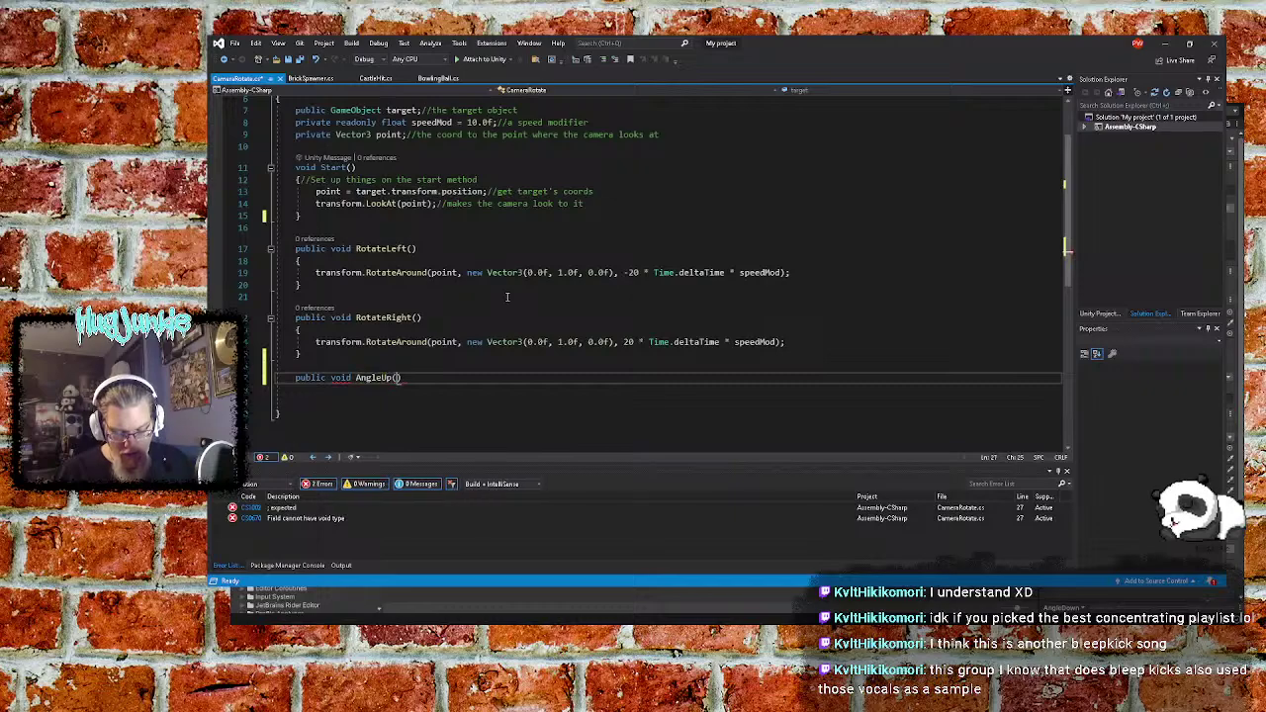
{"action": "key", "text": "Return"}
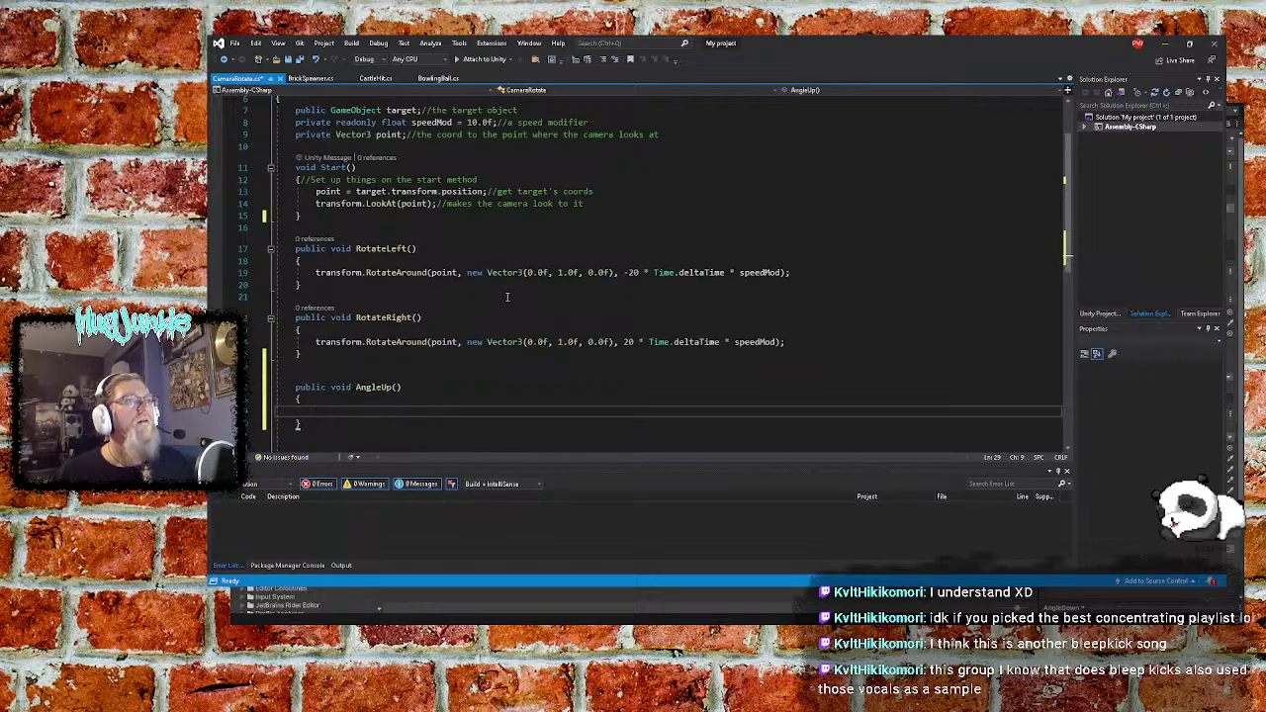
Add an empty public void AngleDown() method below AngleUp in the CameraRotate script
{"action": "key", "text": "Down"}
{"action": "key", "text": "Return"}
{"action": "key", "text": "Return"}
{"action": "type", "text": "p"}
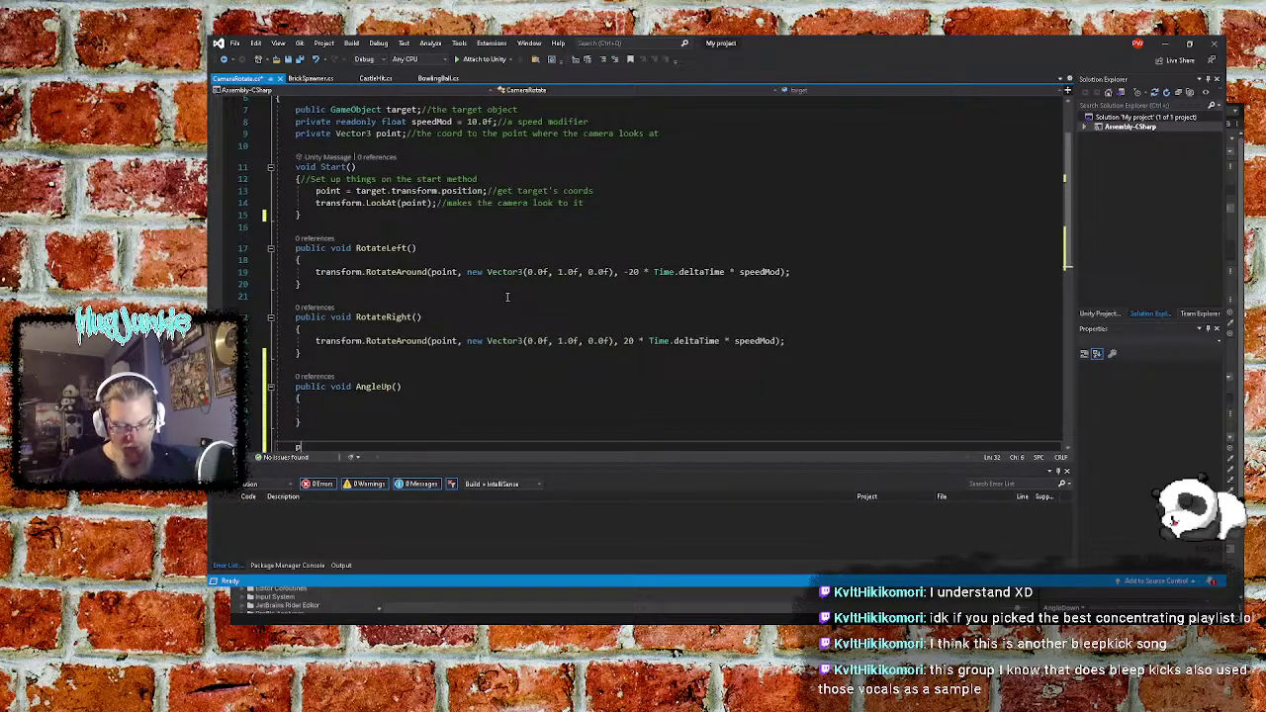
{"action": "type", "text": "r"}
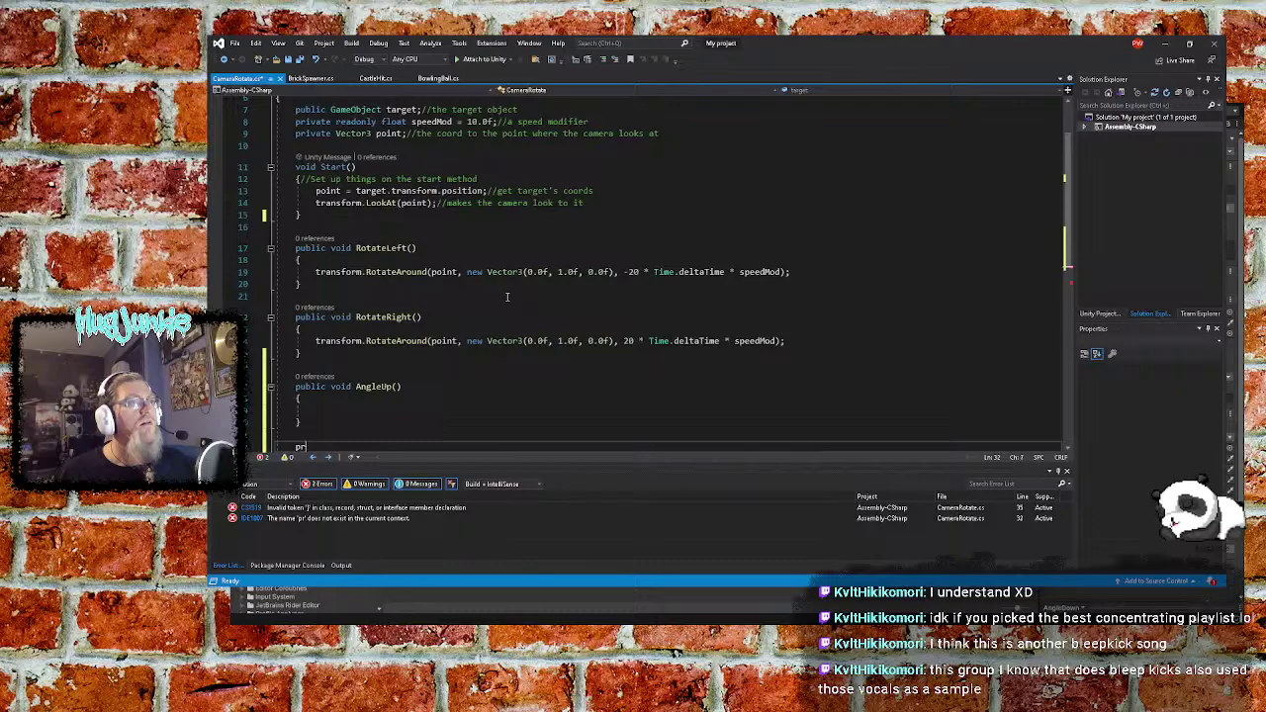
{"action": "key", "text": "BackSpace"}
{"action": "type", "text": "ub"}
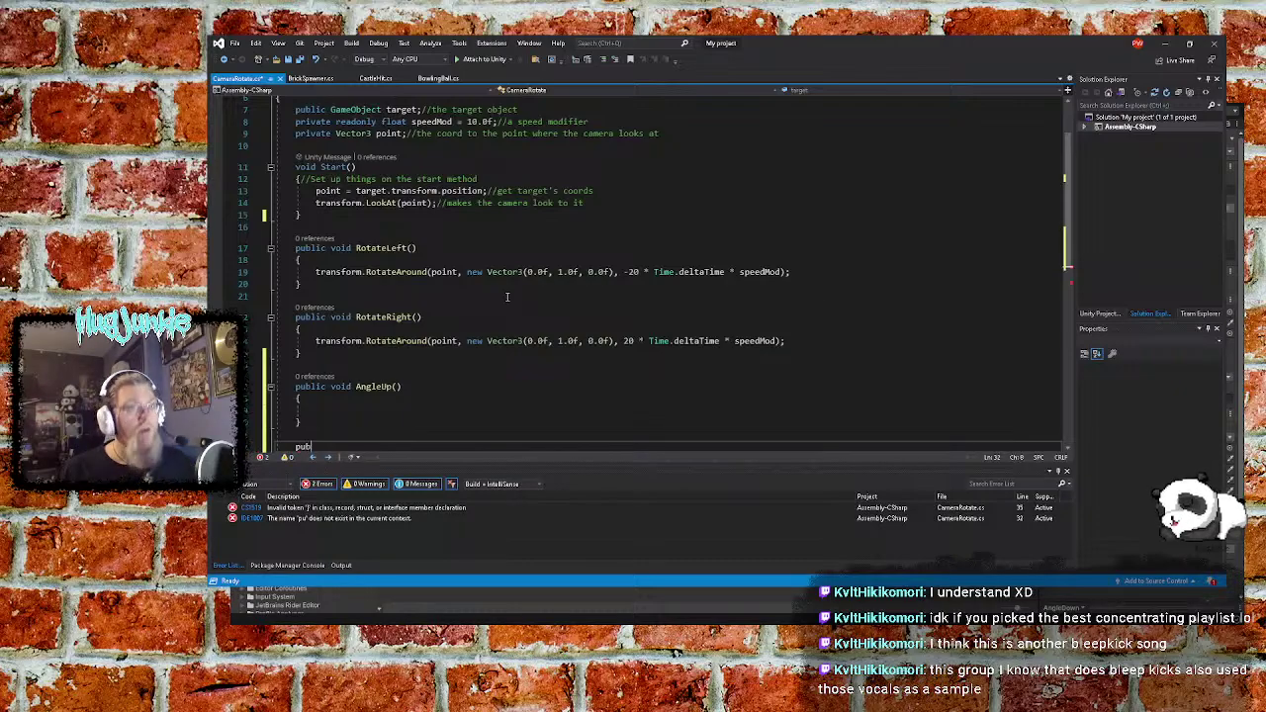
{"action": "type", "text": "lic void"}
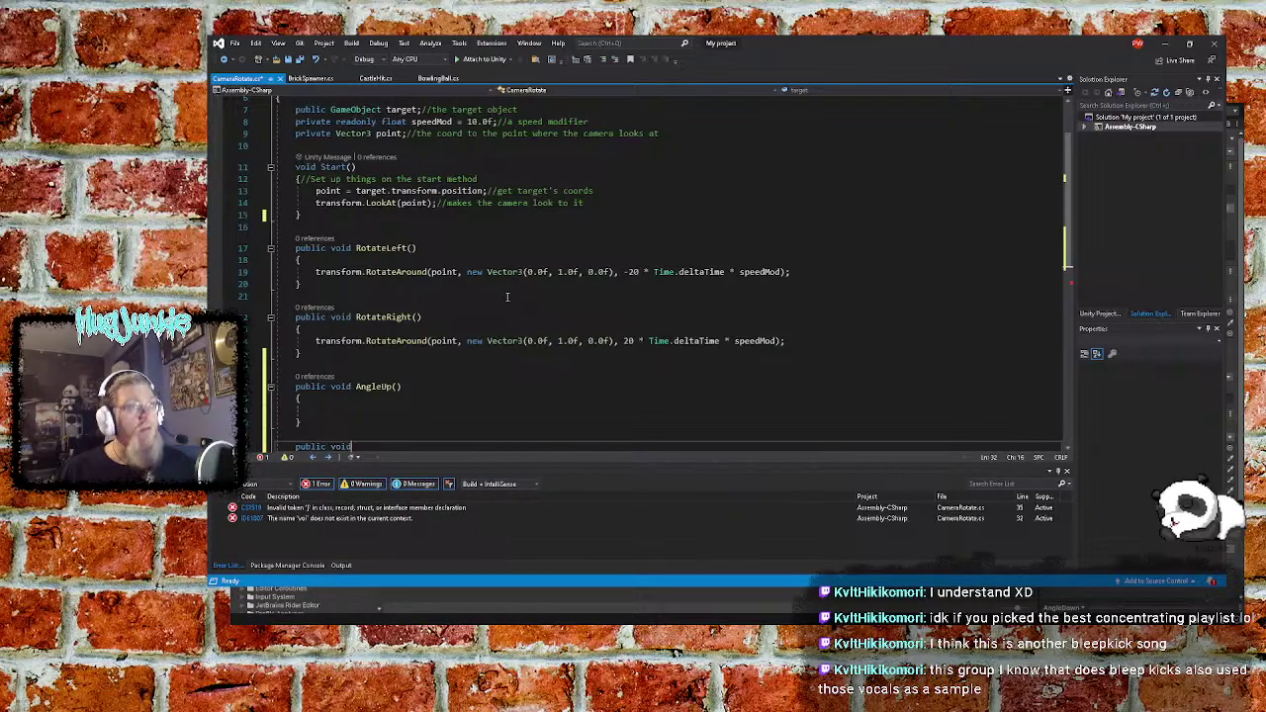
{"action": "type", "text": " Angl;e"}
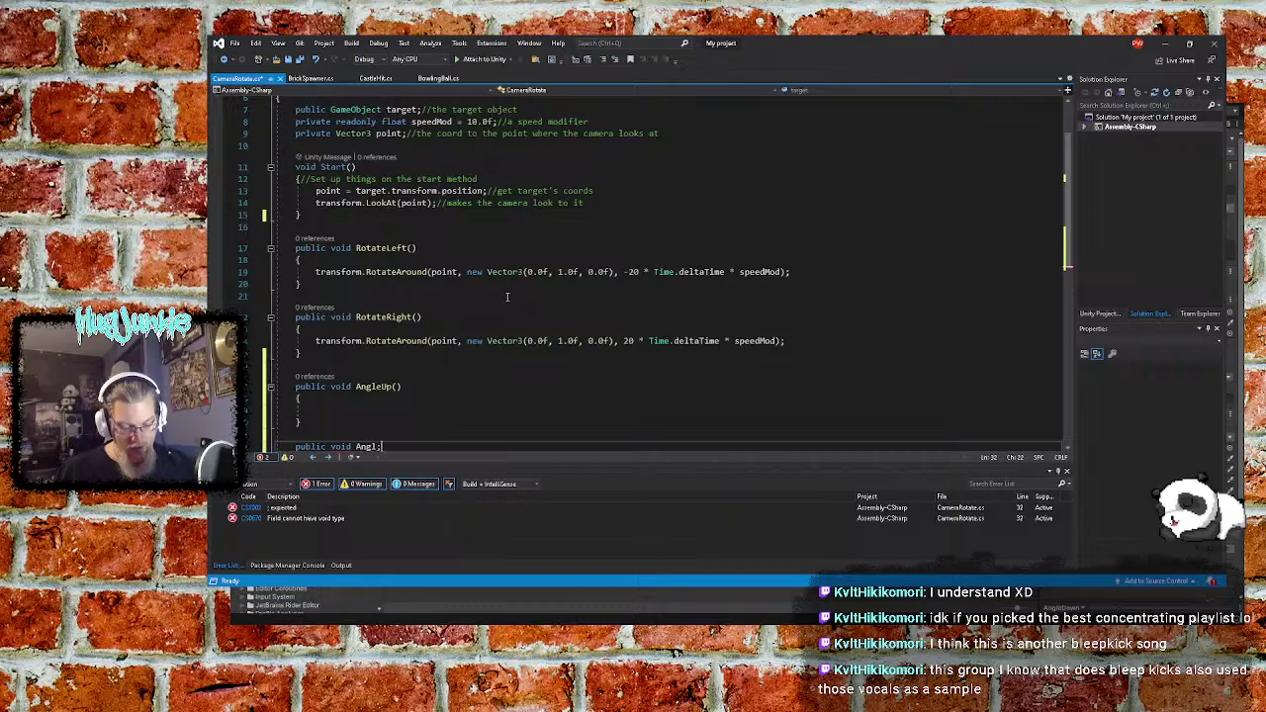
{"action": "key", "text": "BackSpace"}
{"action": "key", "text": "BackSpace"}
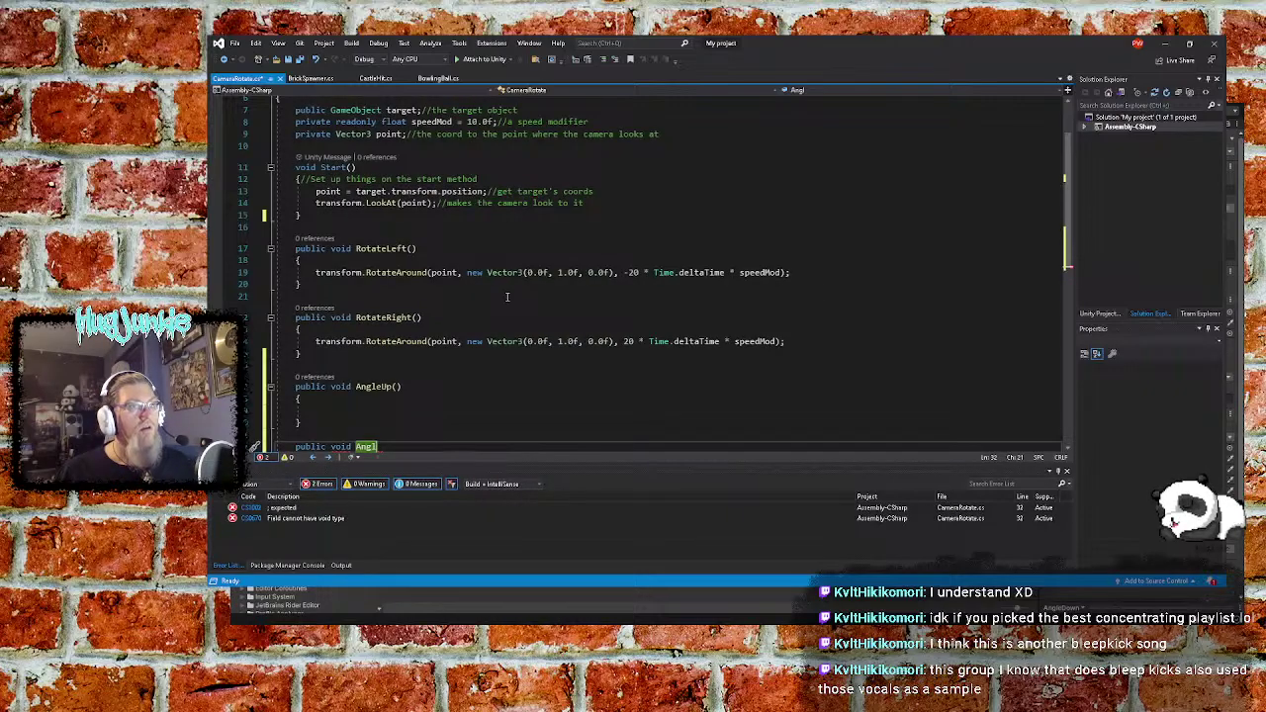
{"action": "type", "text": "eDow"}
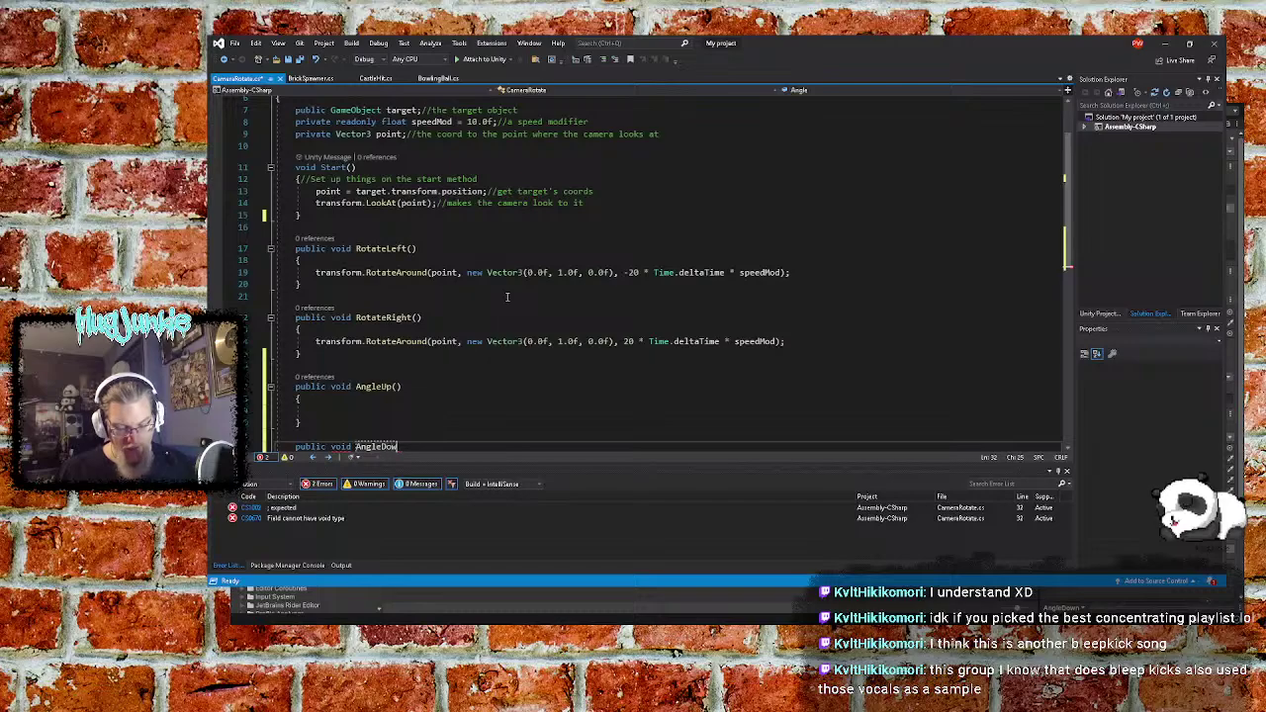
{"action": "type", "text": "n()"}
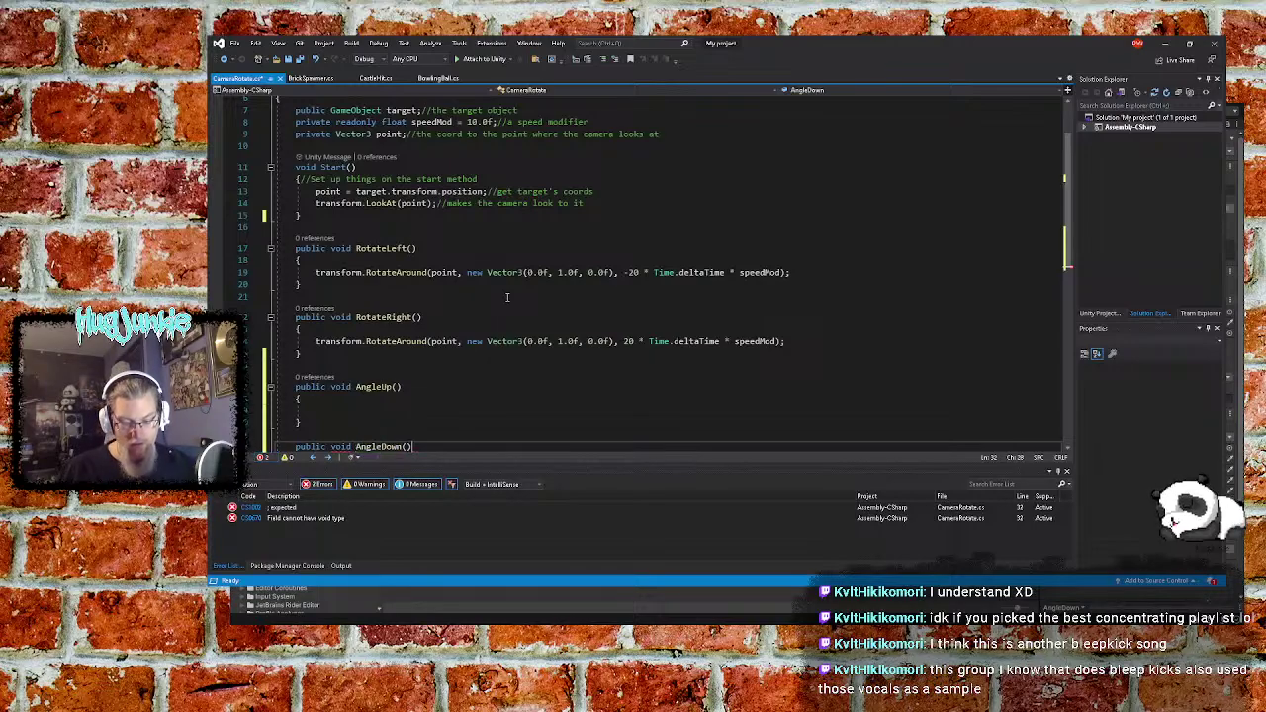
{"action": "key", "text": "Return"}
{"action": "type", "text": "{"}
{"action": "key", "text": "Return"}
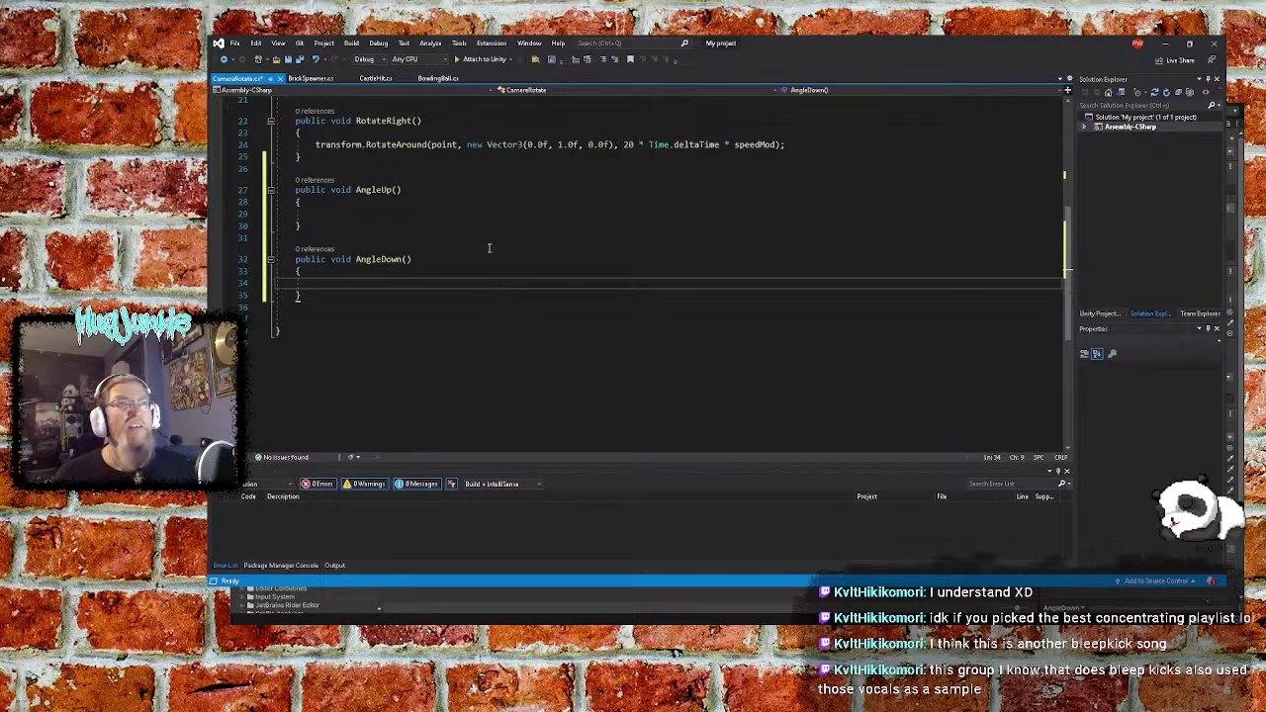
Save all open script files with the new AngleUp and AngleDown method stubs
{"action": "left_click", "coordinate": [440, 246]}
{"action": "scroll", "coordinate": [440, 246], "scroll_direction": "up", "scroll_amount": 4}
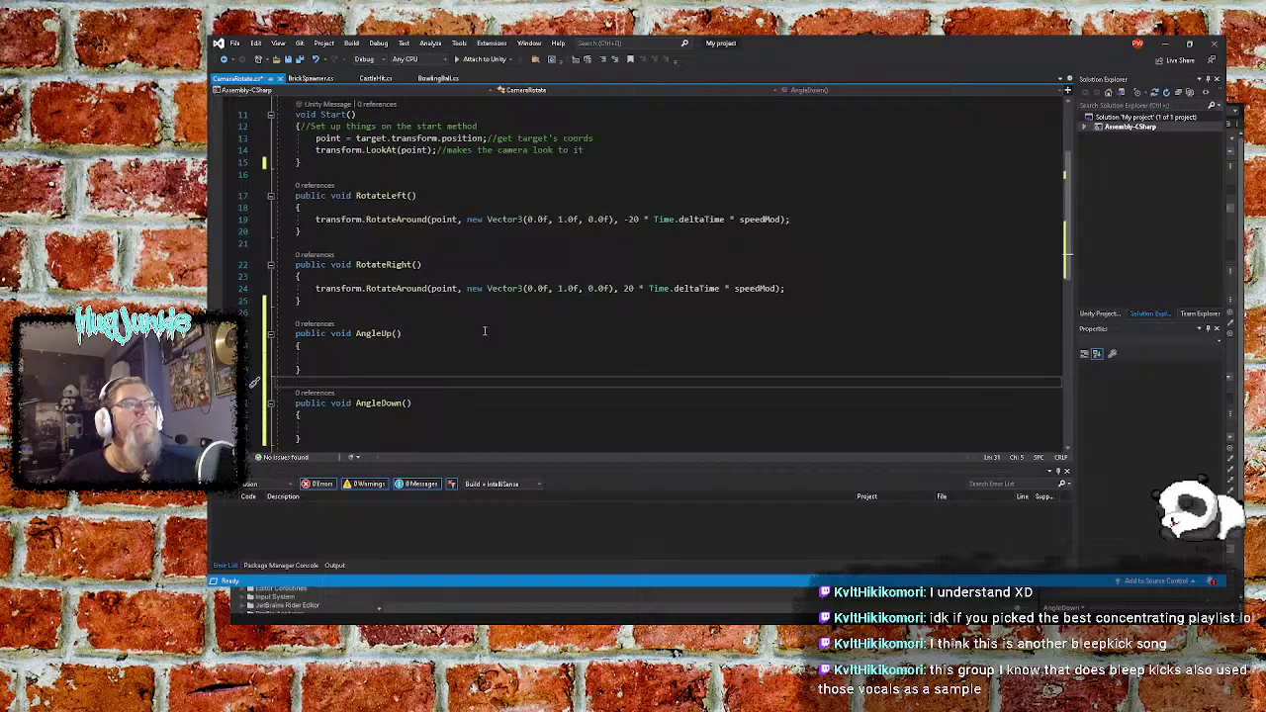
{"action": "left_click", "coordinate": [415, 356]}
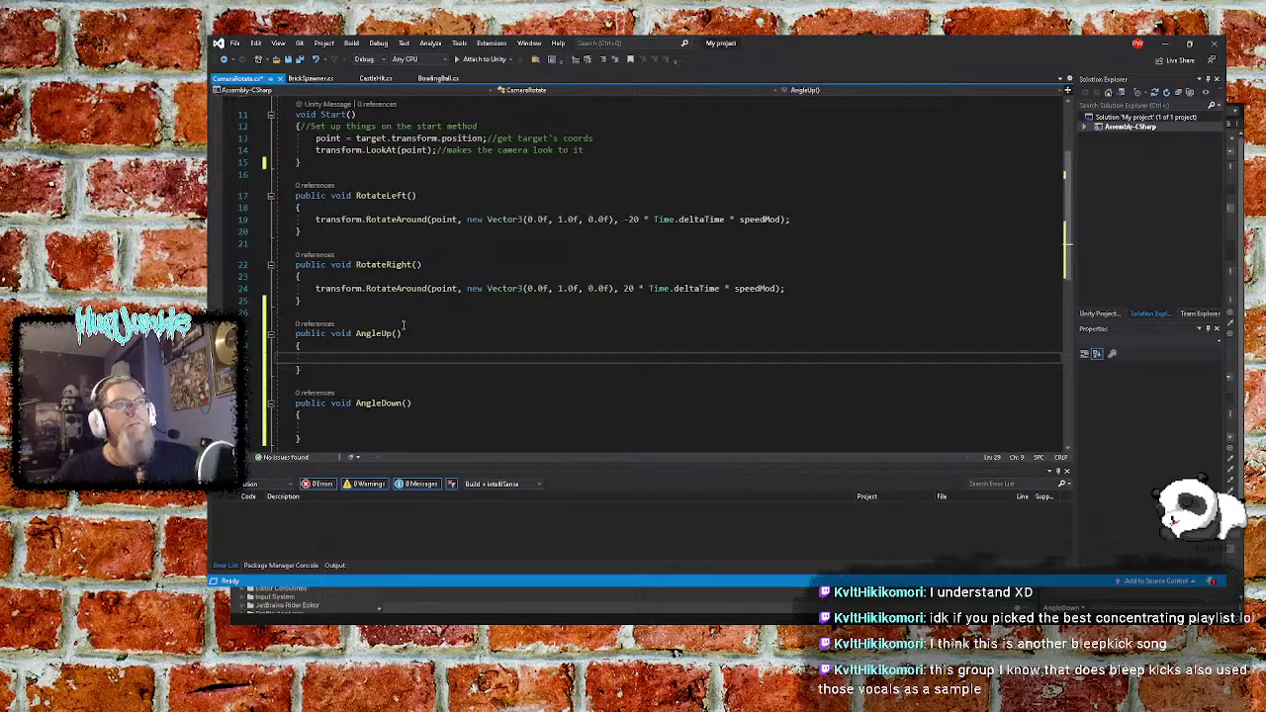
{"action": "left_click", "coordinate": [450, 259]}
{"action": "scroll", "coordinate": [449, 259], "scroll_direction": "up", "scroll_amount": 3}
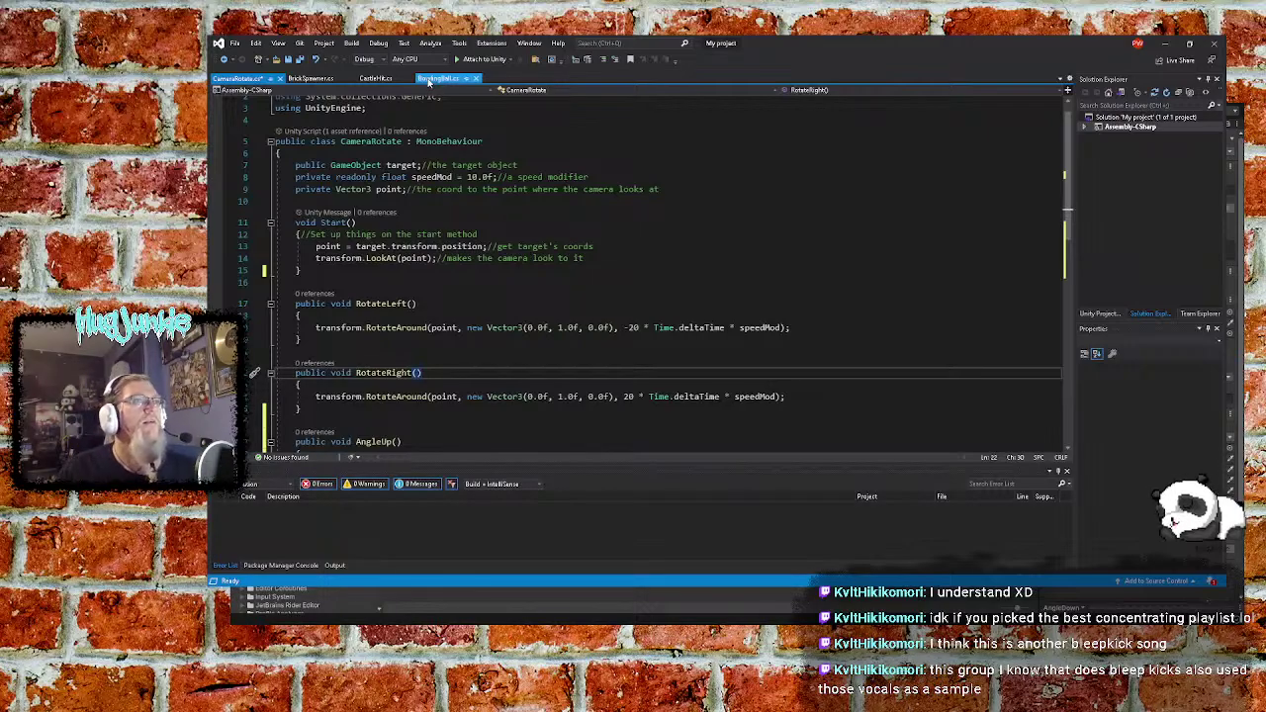
{"action": "left_click", "coordinate": [299, 59]}
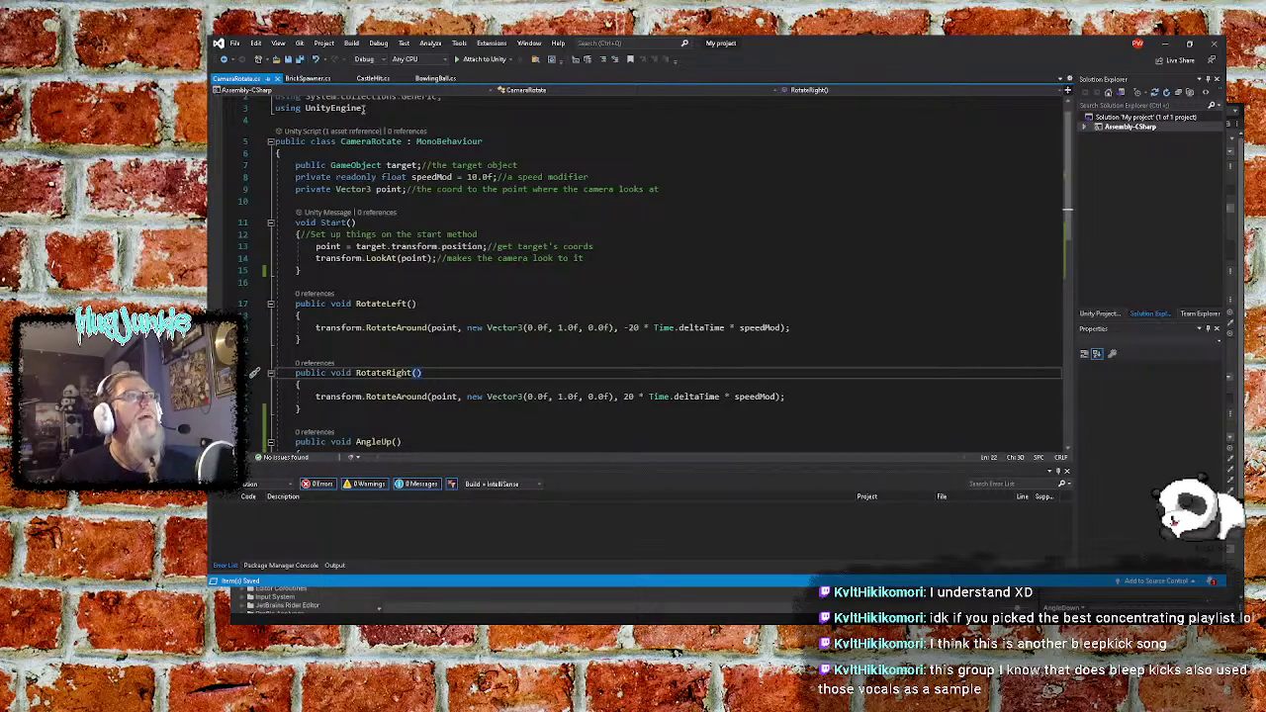
Examine where the point variable is declared, assigned in Start and used by the RotateAround calls in RotateLeft and RotateRight
{"action": "left_click", "coordinate": [444, 341]}
{"action": "scroll", "coordinate": [444, 340], "scroll_direction": "down", "scroll_amount": 4}
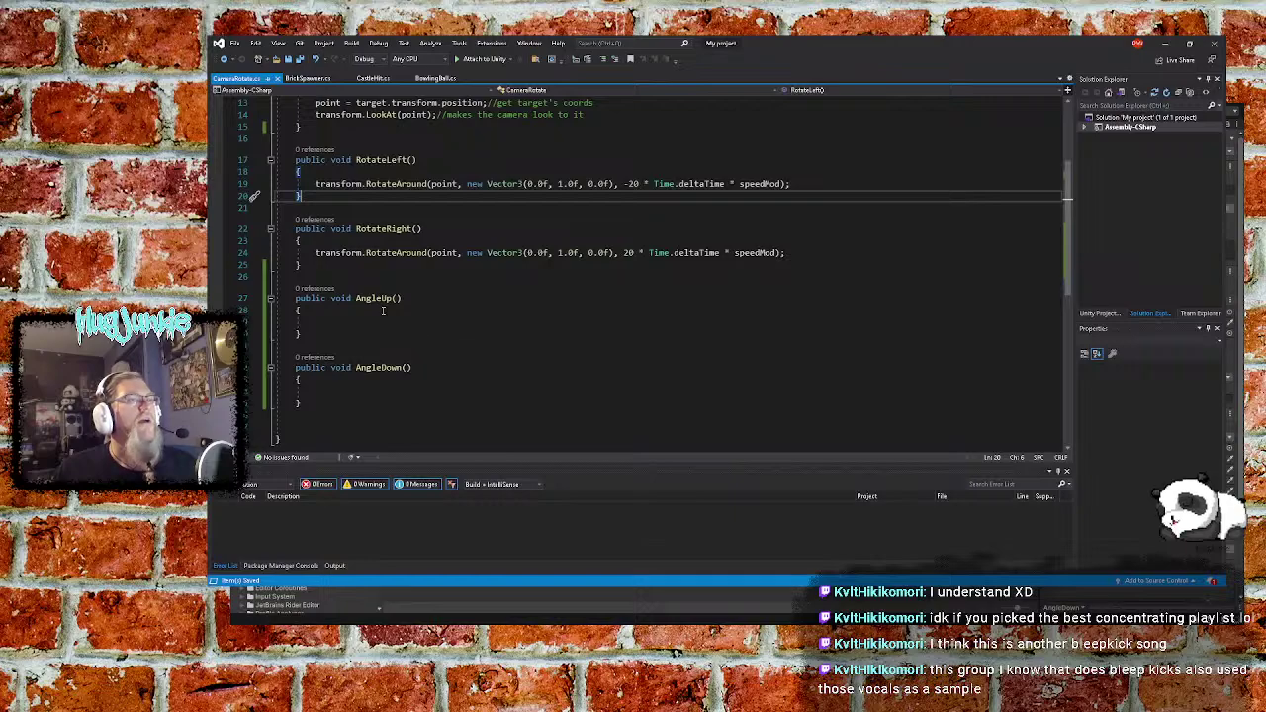
{"action": "left_click", "coordinate": [360, 319]}
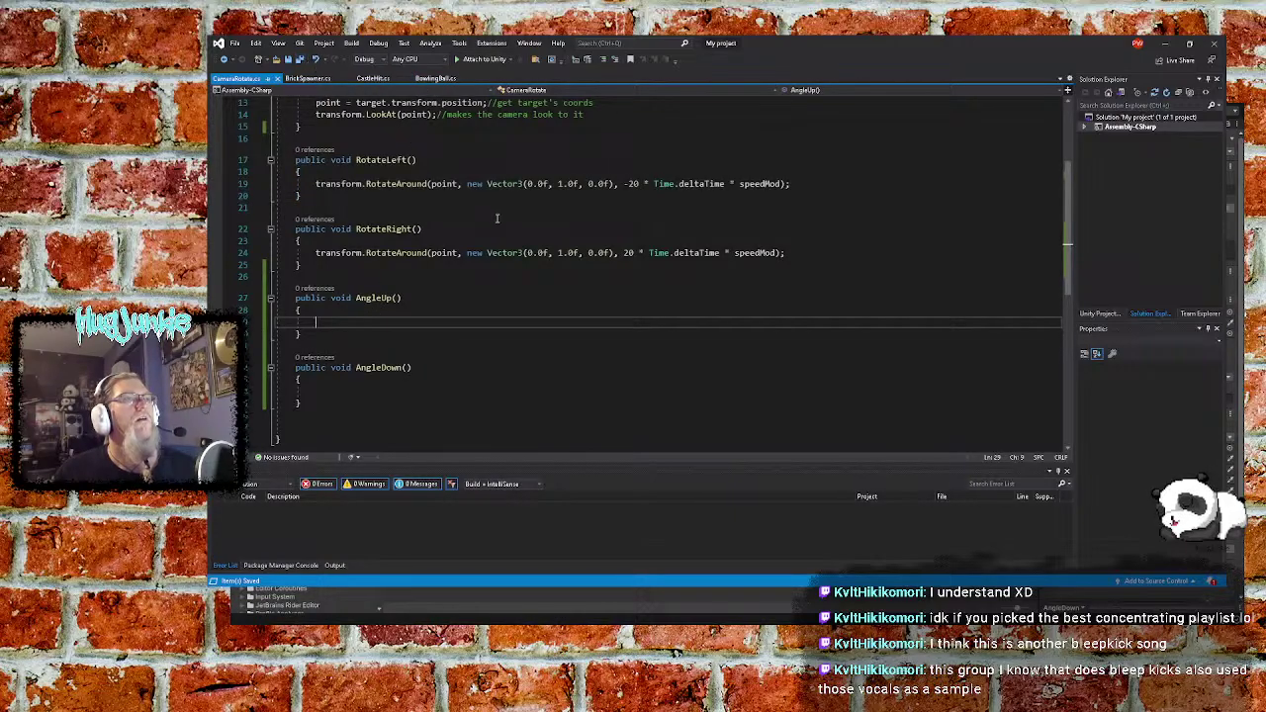
{"action": "scroll", "coordinate": [499, 219], "scroll_direction": "up", "scroll_amount": 4}
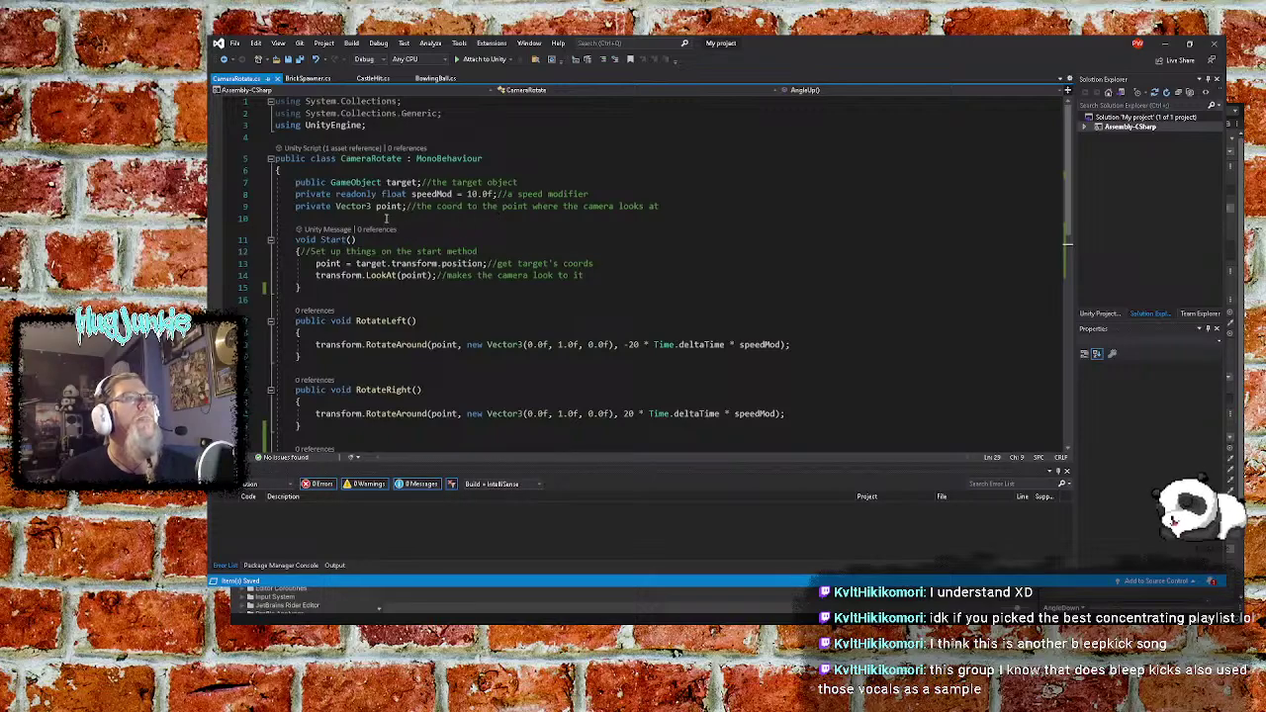
{"action": "double_click", "coordinate": [380, 205]}
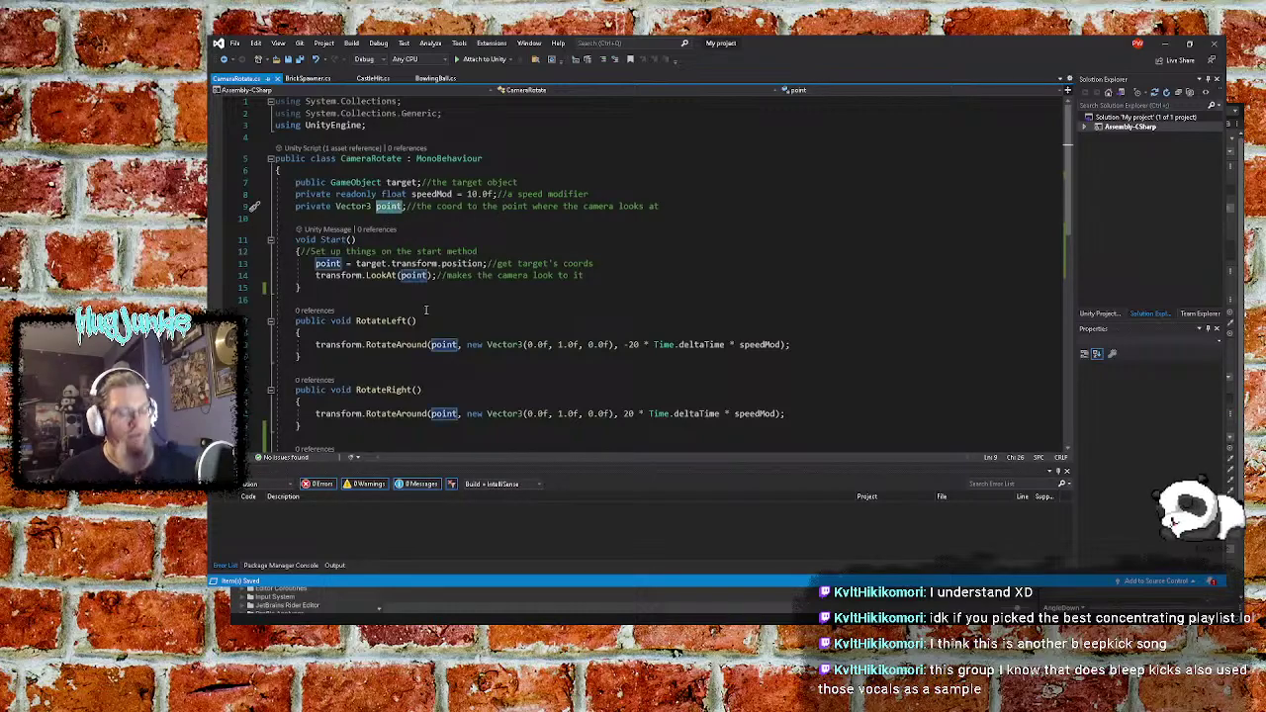
{"action": "scroll", "coordinate": [489, 356], "scroll_direction": "down", "scroll_amount": 5}
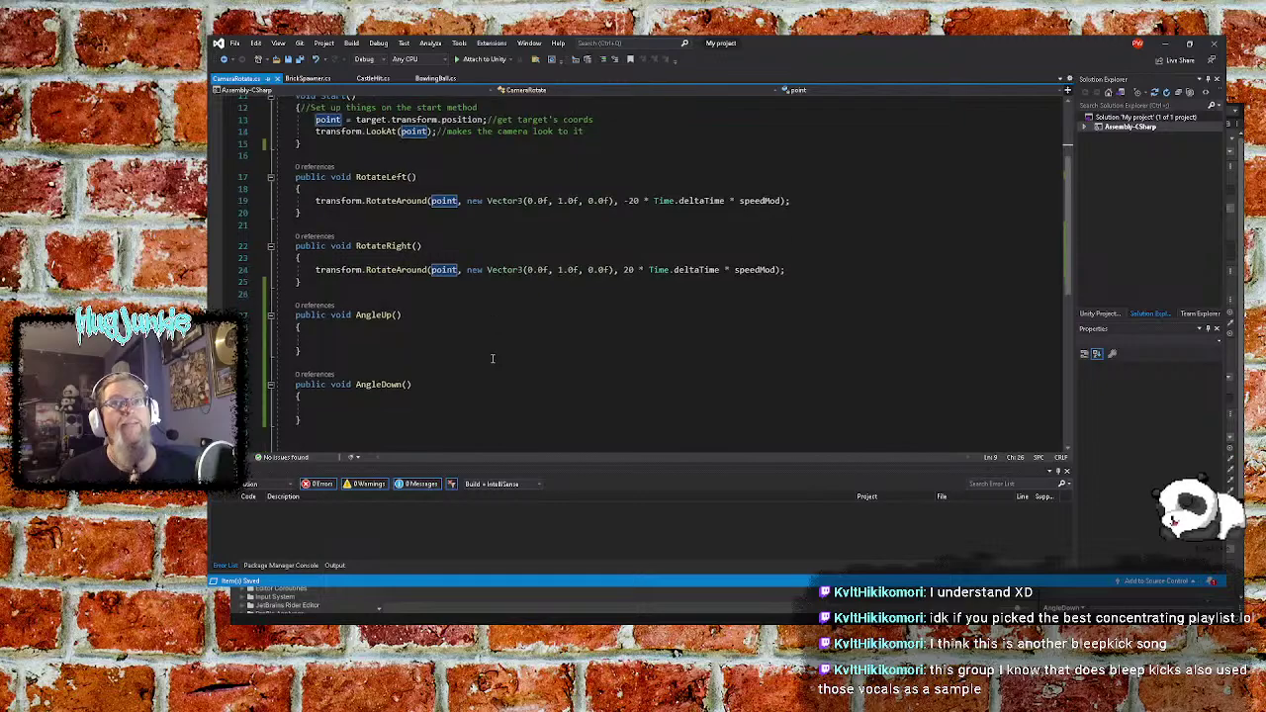
{"action": "scroll", "coordinate": [490, 356], "scroll_direction": "up", "scroll_amount": 5}
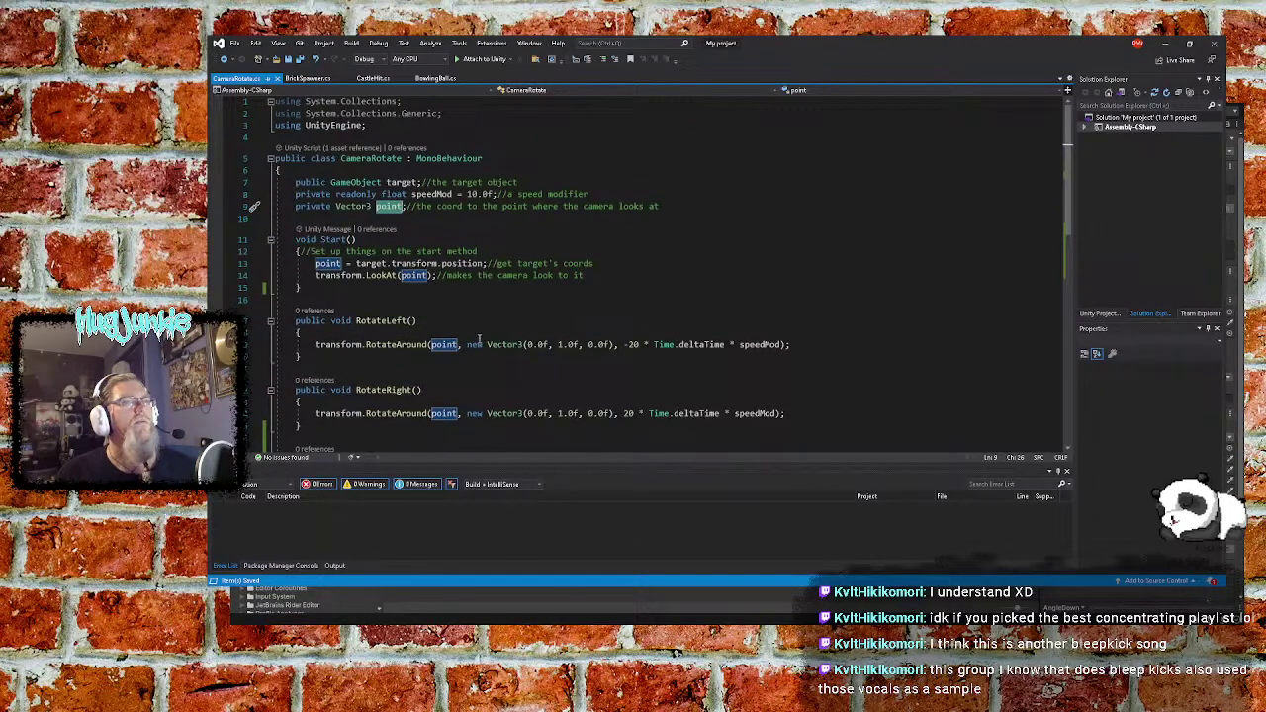
{"action": "scroll", "coordinate": [479, 340], "scroll_direction": "down", "scroll_amount": 5}
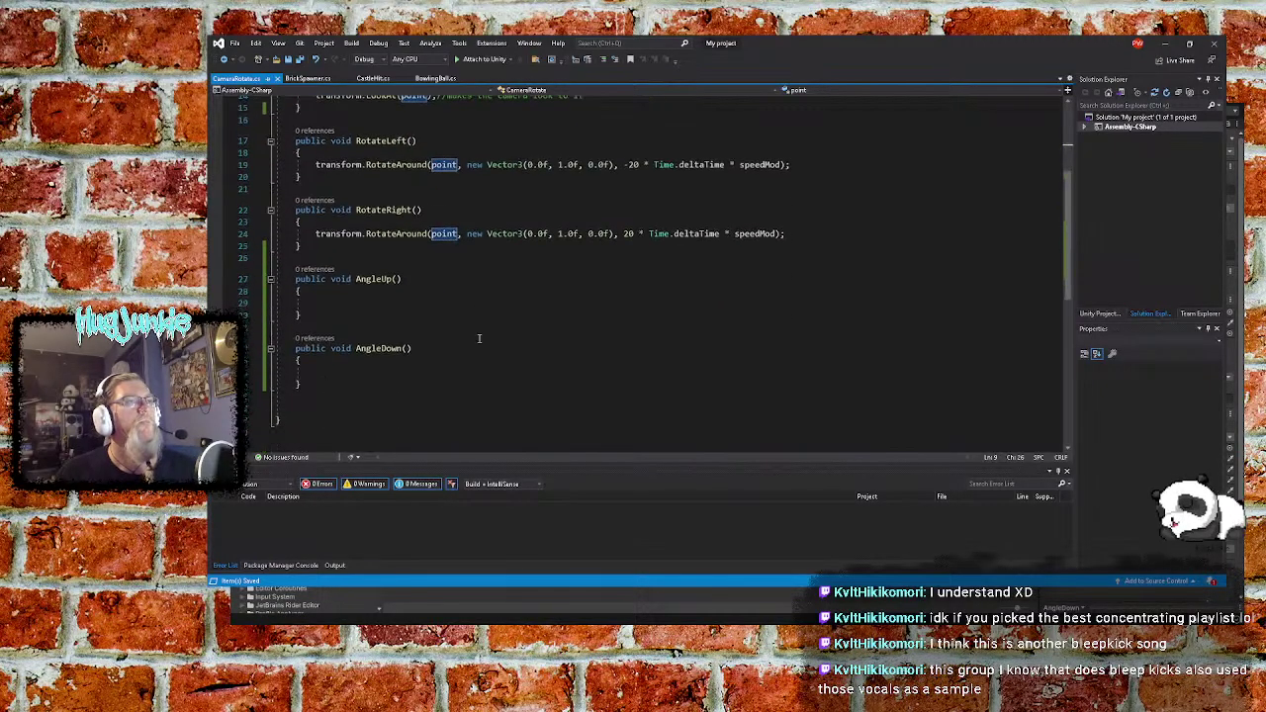
{"action": "left_click", "coordinate": [365, 305]}
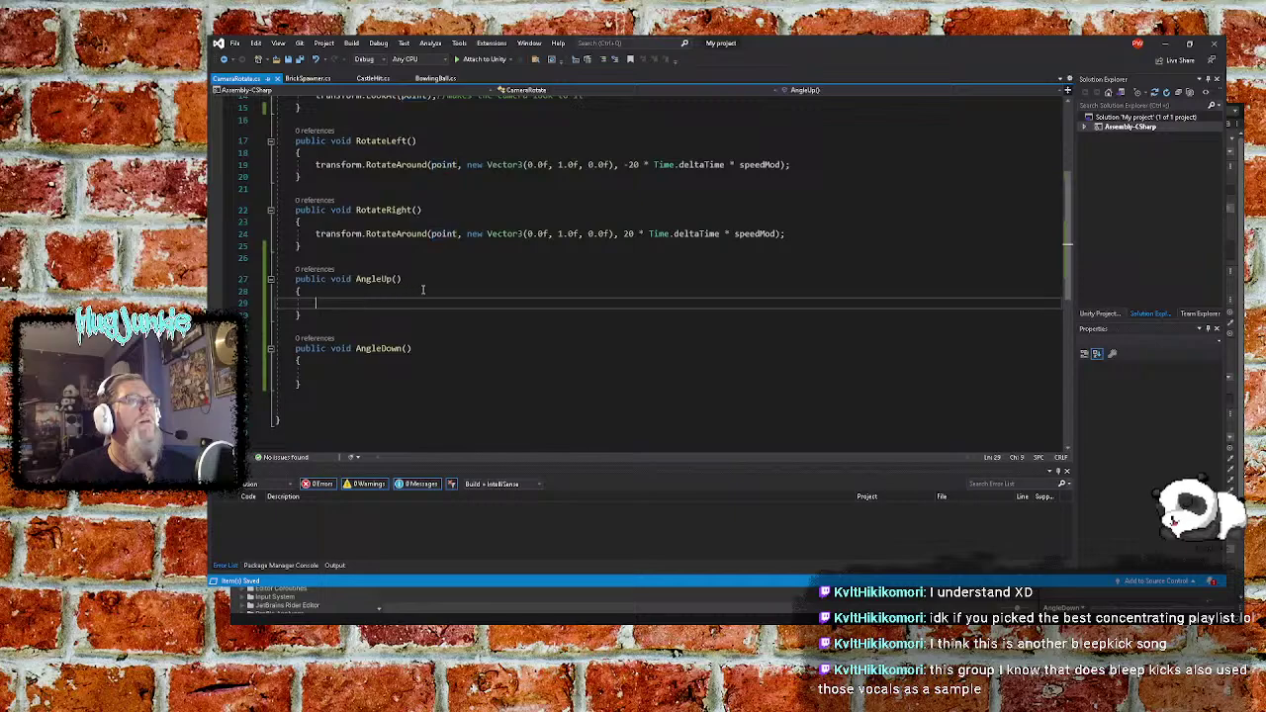
{"action": "scroll", "coordinate": [365, 305], "scroll_direction": "up", "scroll_amount": 2}
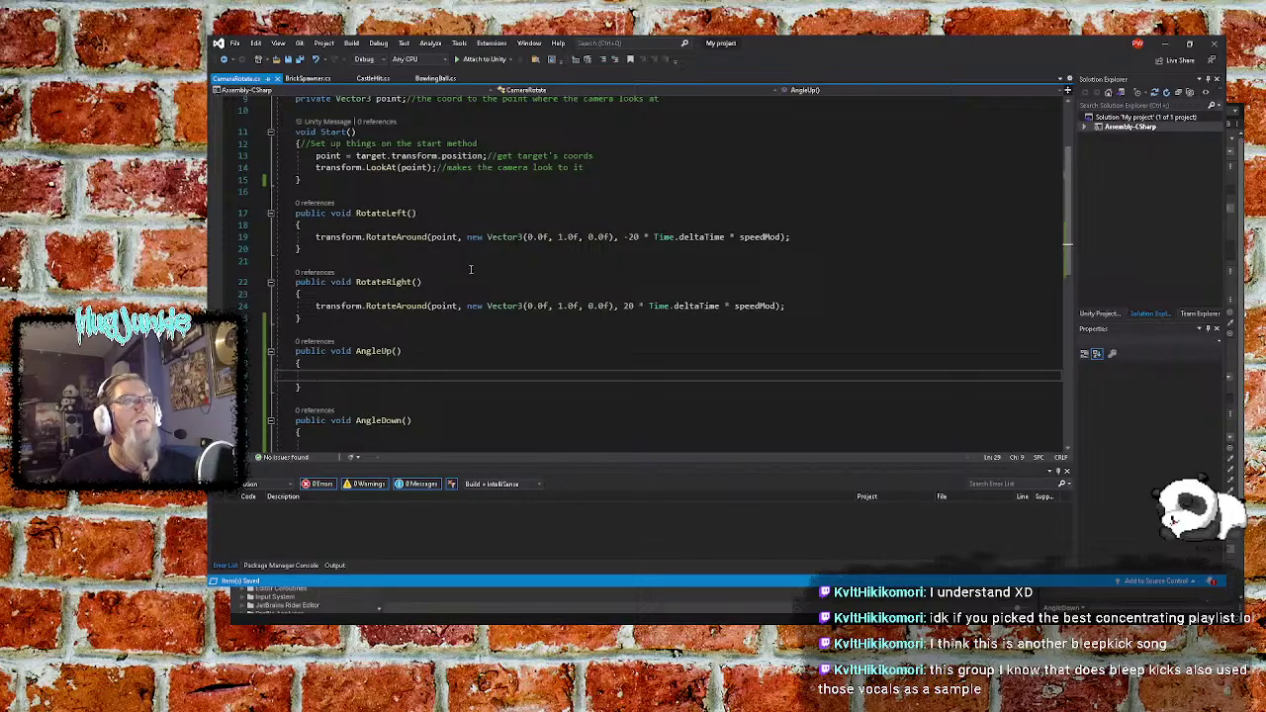
{"action": "scroll", "coordinate": [448, 163], "scroll_direction": "up", "scroll_amount": 3}
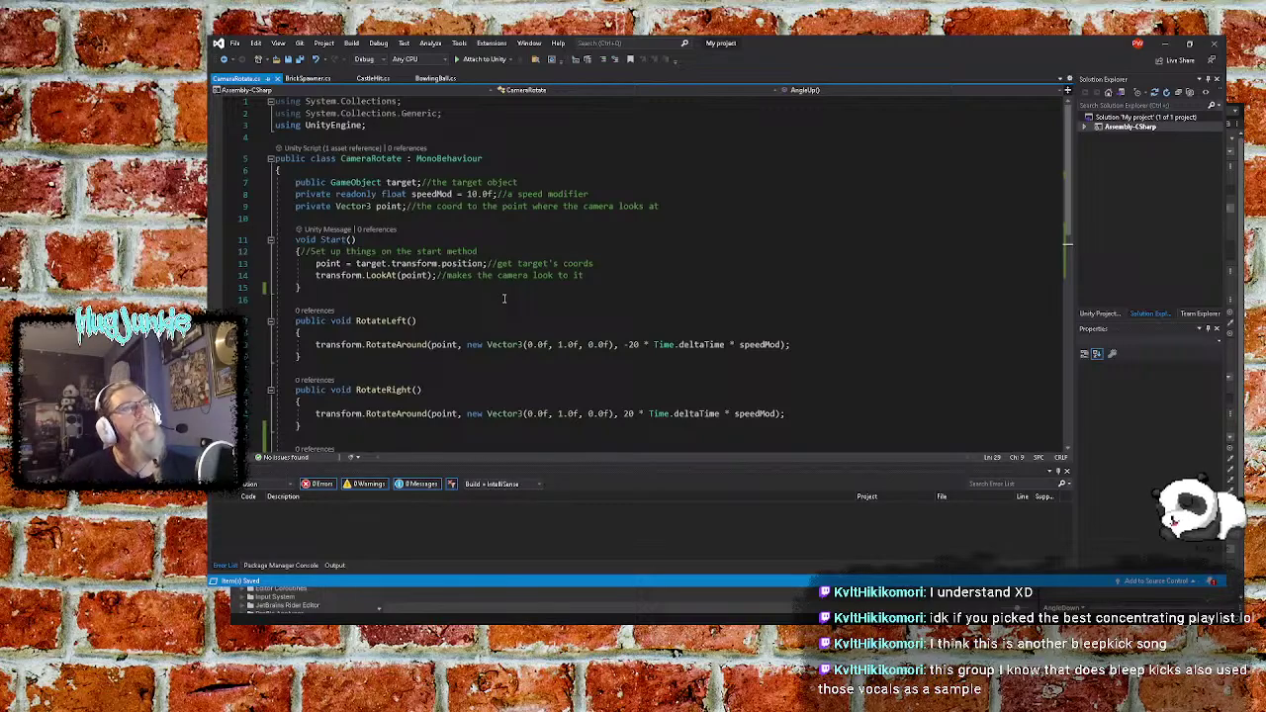
{"action": "scroll", "coordinate": [485, 304], "scroll_direction": "down", "scroll_amount": 4}
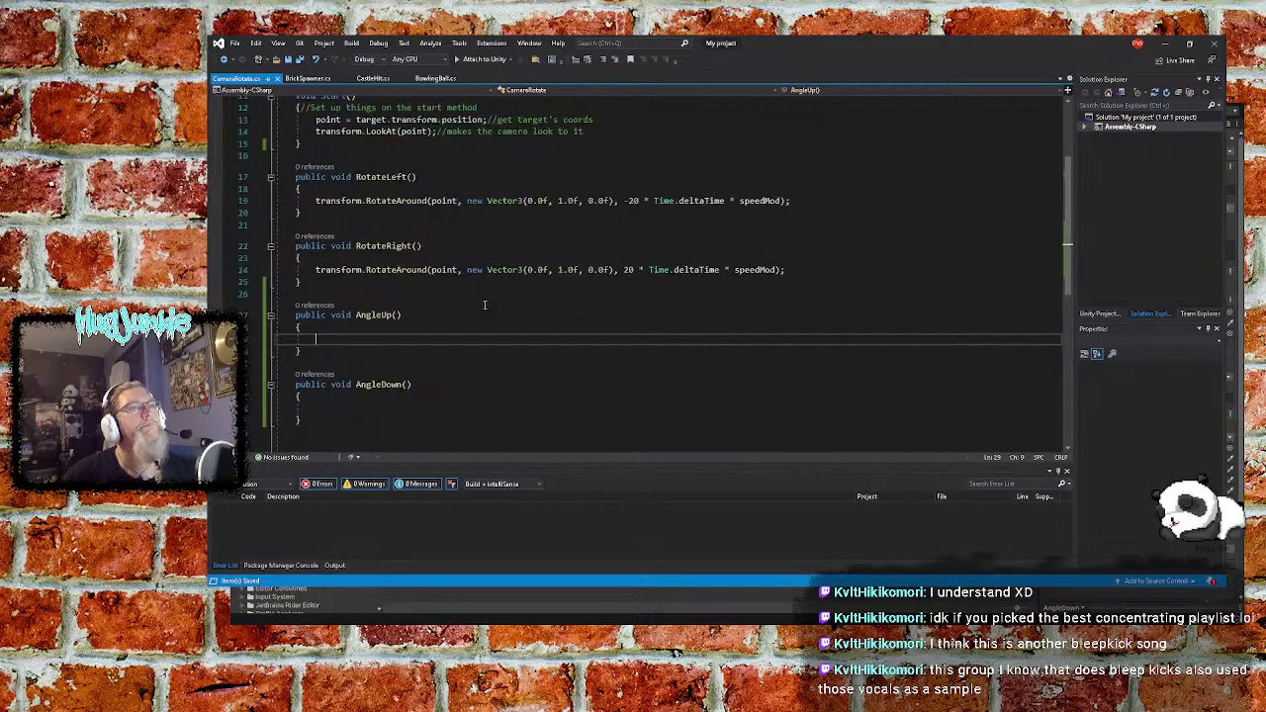
{"action": "scroll", "coordinate": [484, 304], "scroll_direction": "up", "scroll_amount": 2}
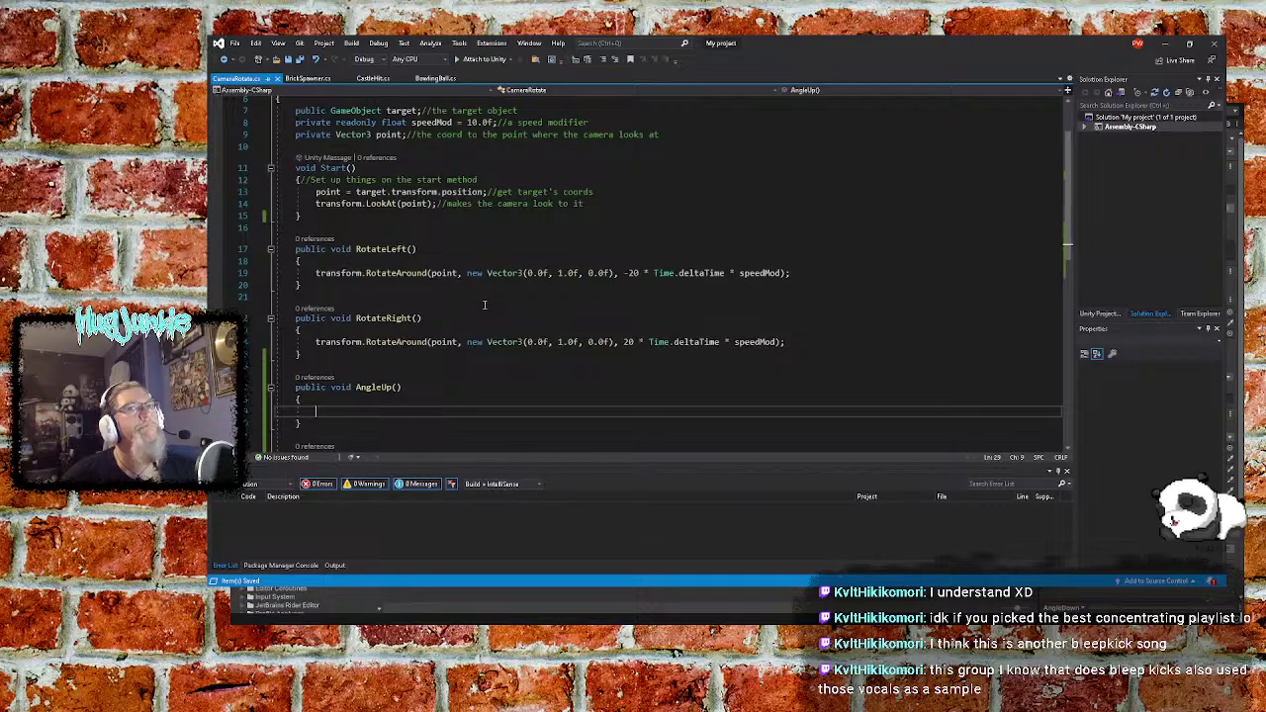
{"action": "scroll", "coordinate": [485, 306], "scroll_direction": "up", "scroll_amount": 2}
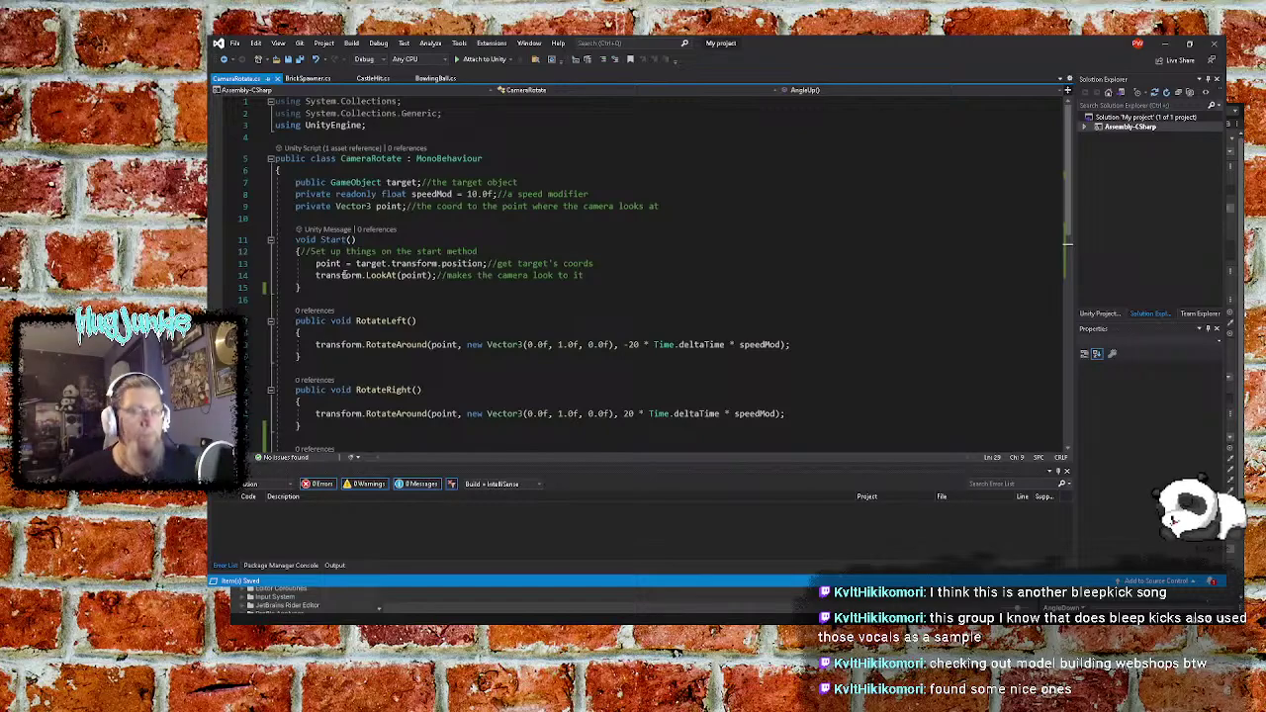
{"action": "left_click", "coordinate": [465, 301]}
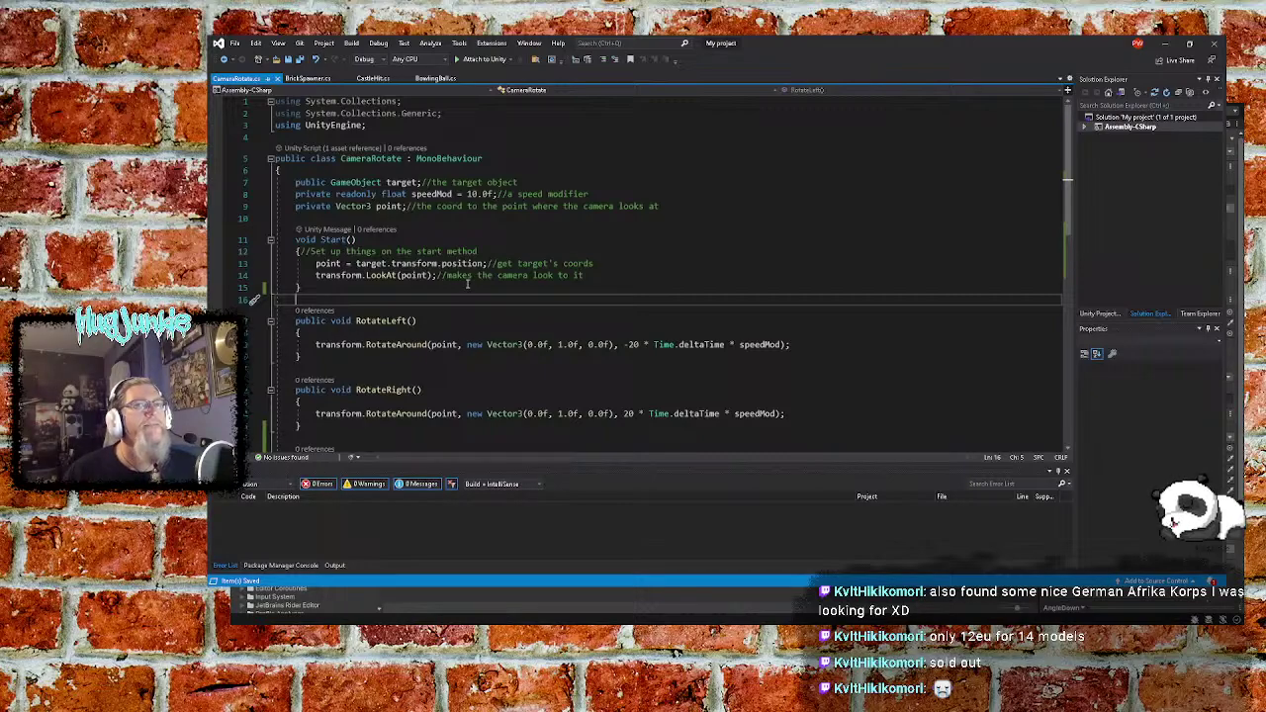
{"action": "left_click", "coordinate": [472, 325]}
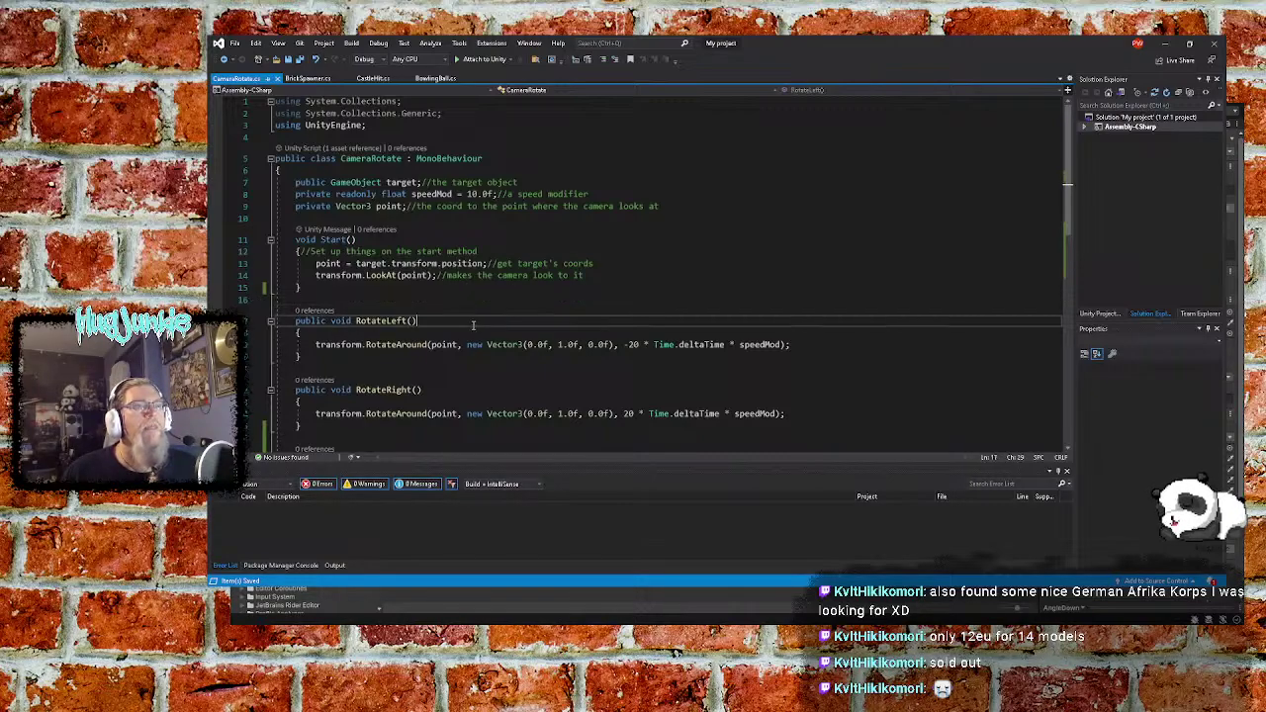
{"action": "scroll", "coordinate": [473, 325], "scroll_direction": "down", "scroll_amount": 1}
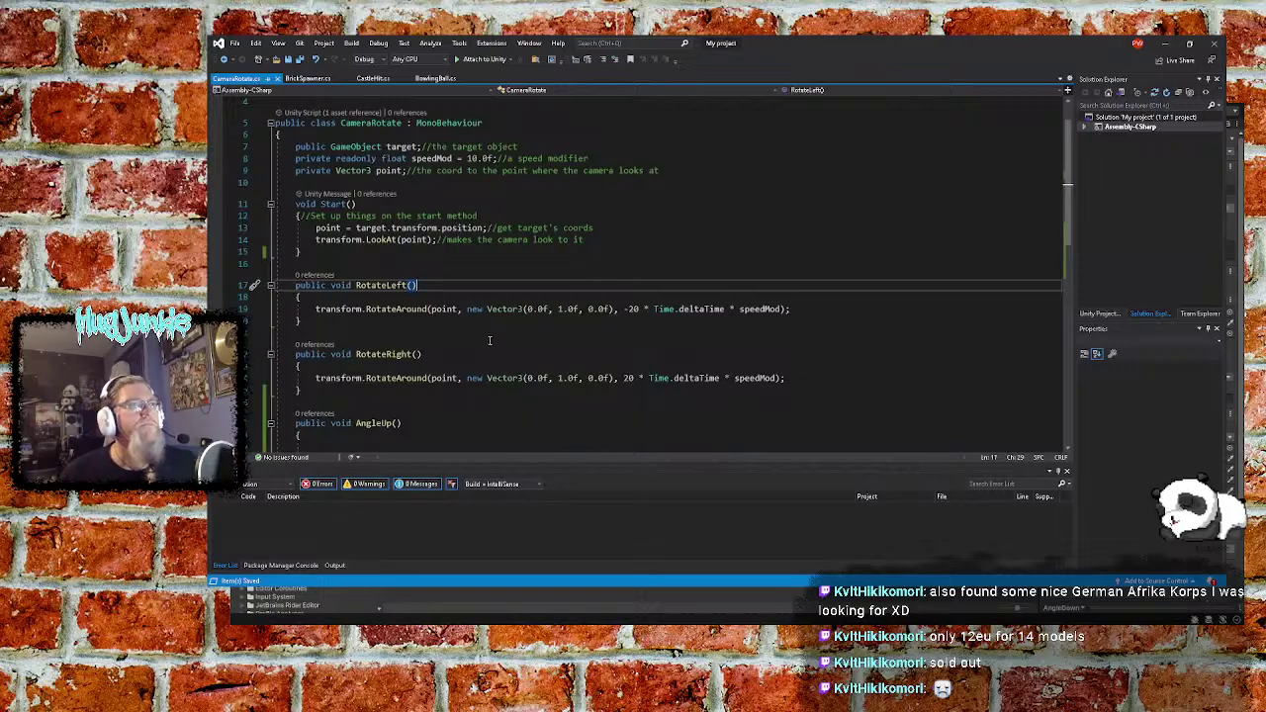
{"action": "scroll", "coordinate": [451, 344], "scroll_direction": "down", "scroll_amount": 2}
{"action": "left_click", "coordinate": [377, 374]}
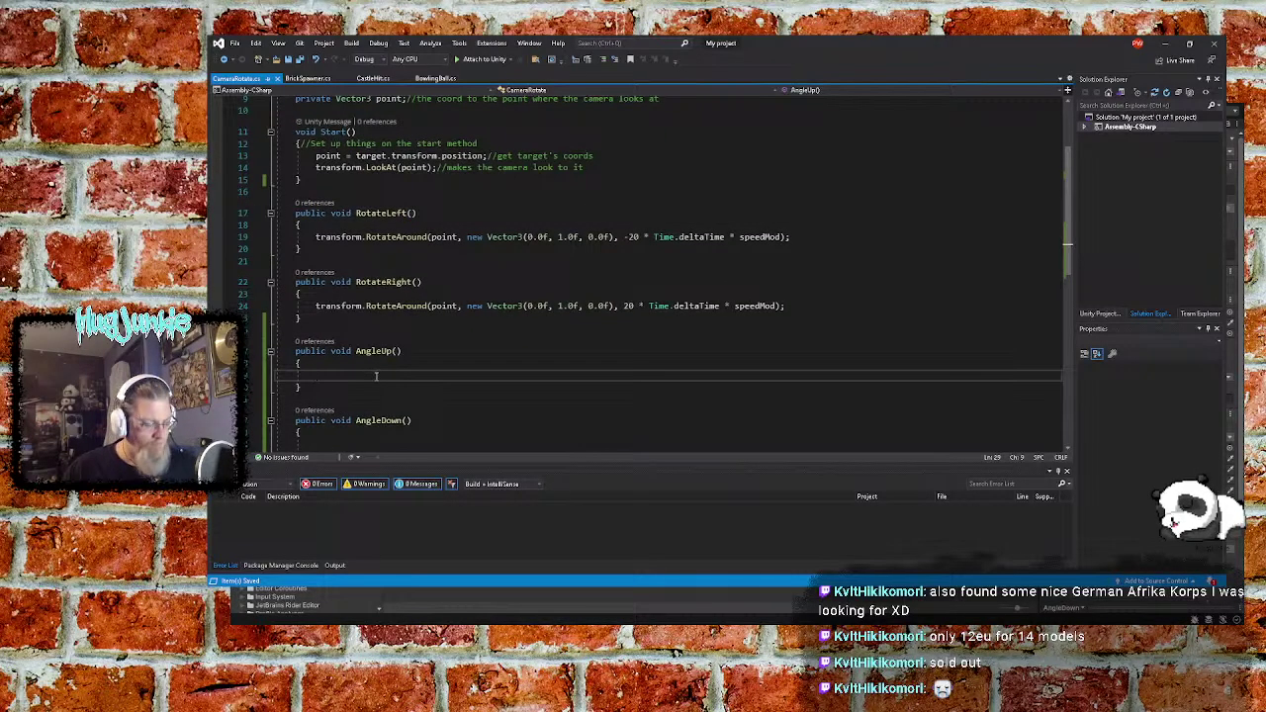
{"action": "type", "text": "point."}
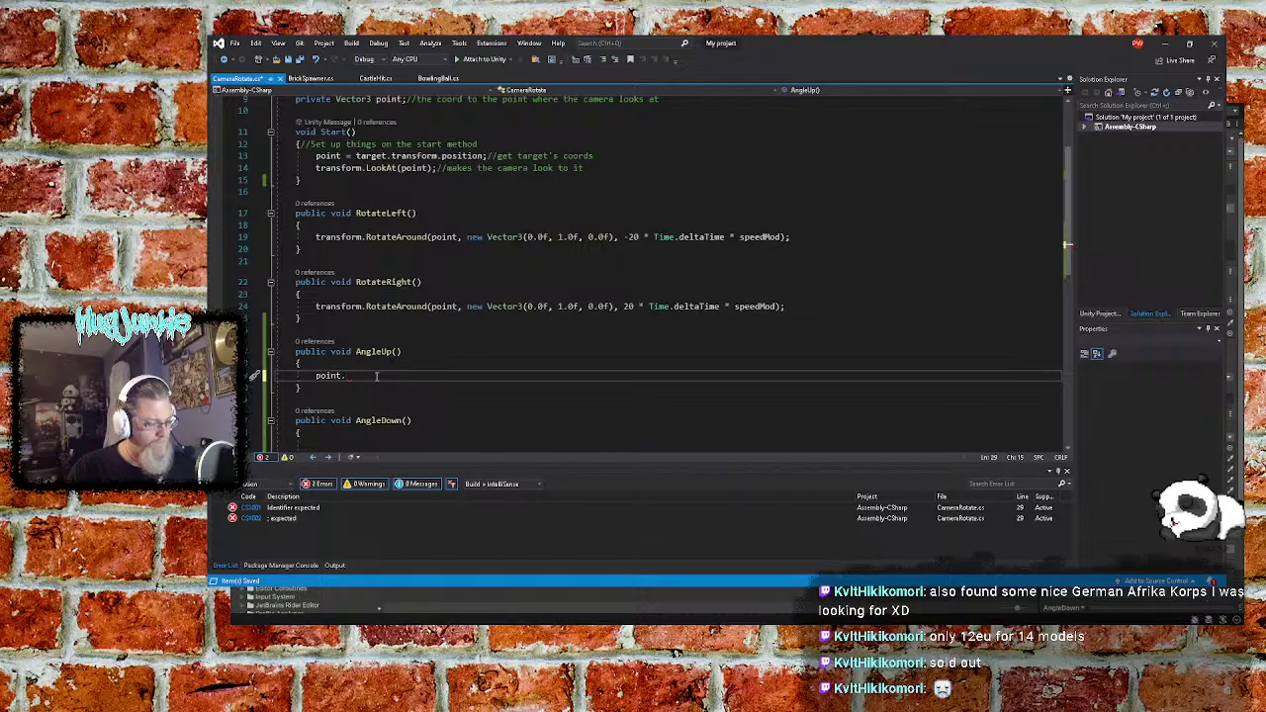
{"action": "type", "text": "tran"}
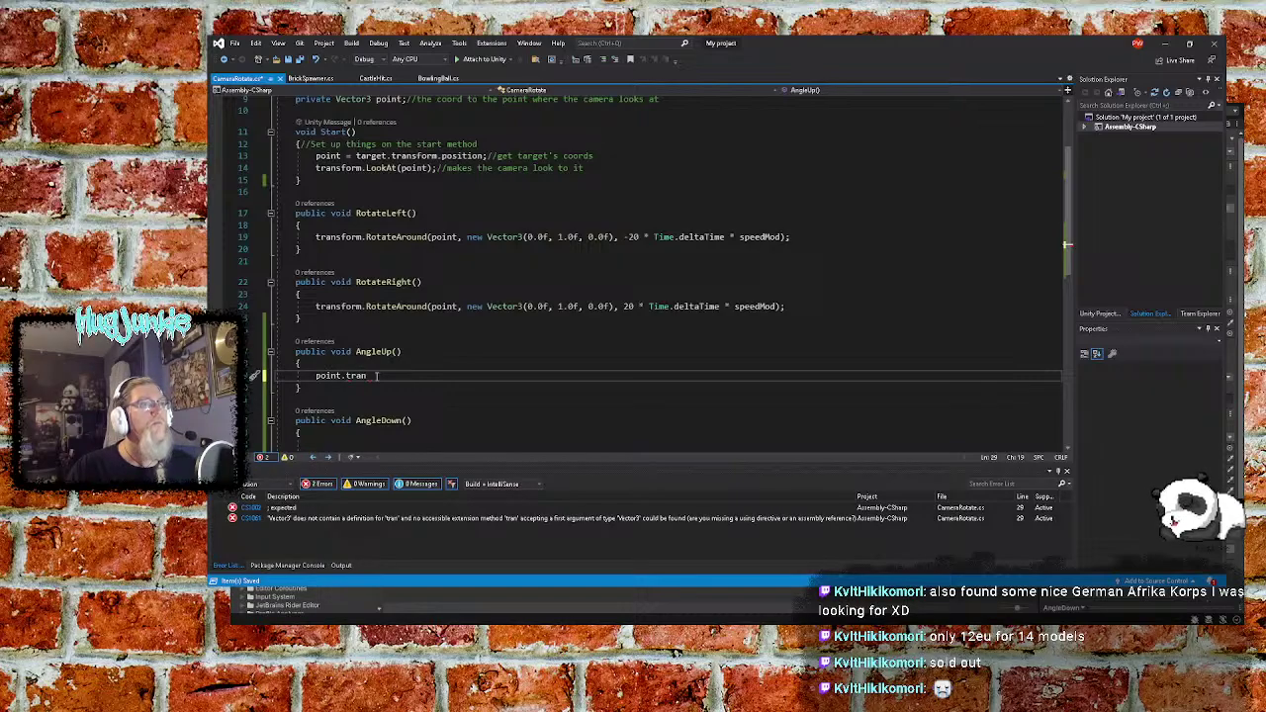
{"action": "type", "text": "a"}
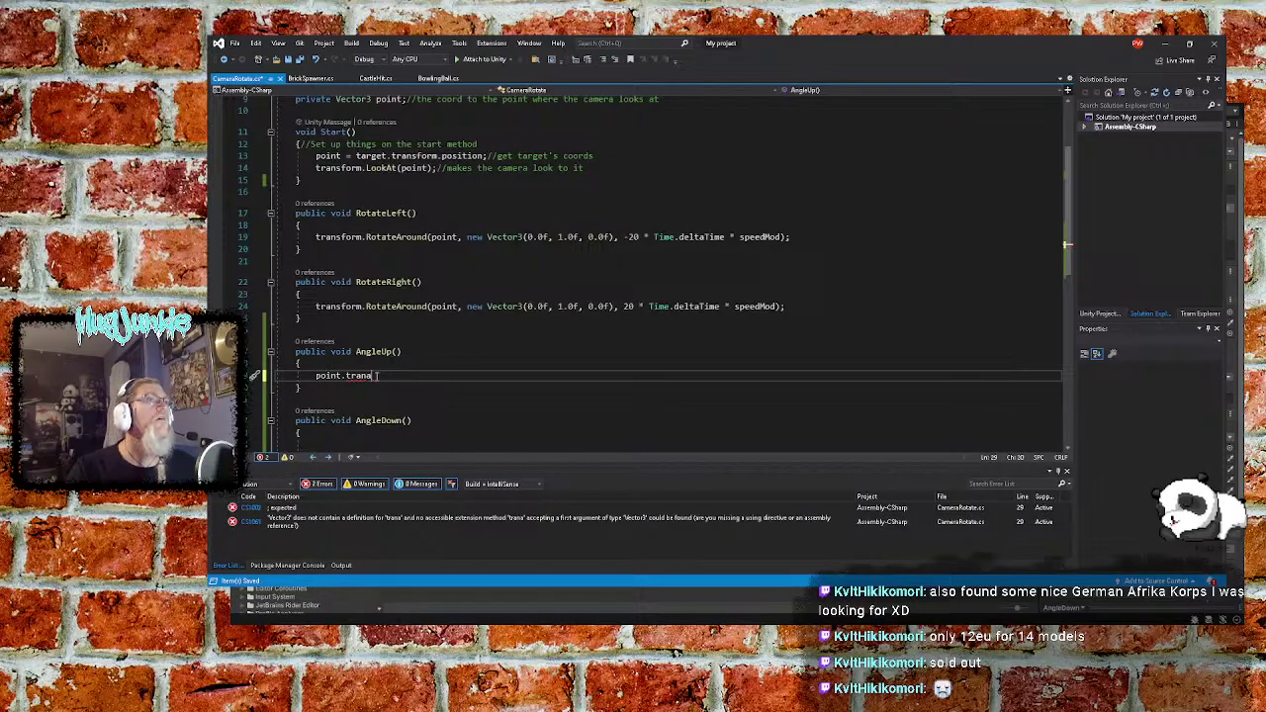
{"action": "key", "text": "BackSpace"}
{"action": "key", "text": "BackSpace"}
{"action": "key", "text": "BackSpace"}
{"action": "key", "text": "BackSpace"}
{"action": "key", "text": "BackSpace"}
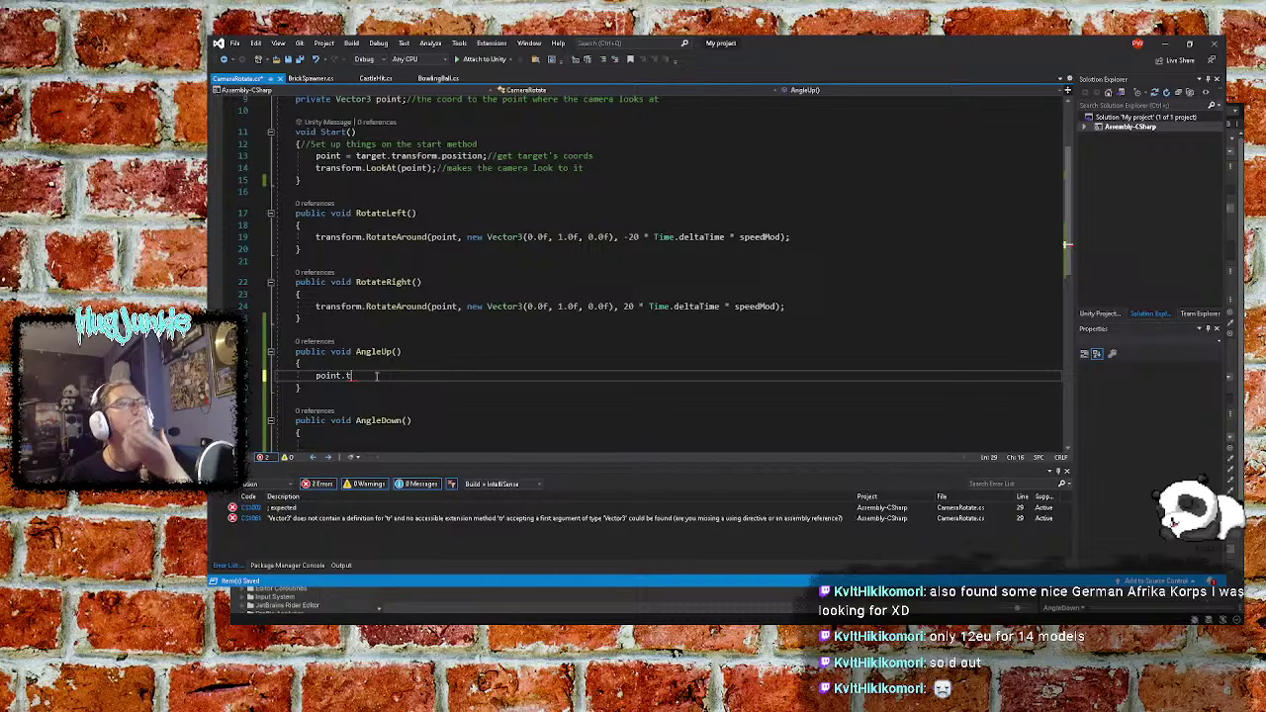
{"action": "key", "text": "BackSpace"}
{"action": "key", "text": "BackSpace"}
{"action": "key", "text": "BackSpace"}
{"action": "key", "text": "BackSpace"}
{"action": "key", "text": "BackSpace"}
{"action": "key", "text": "BackSpace"}
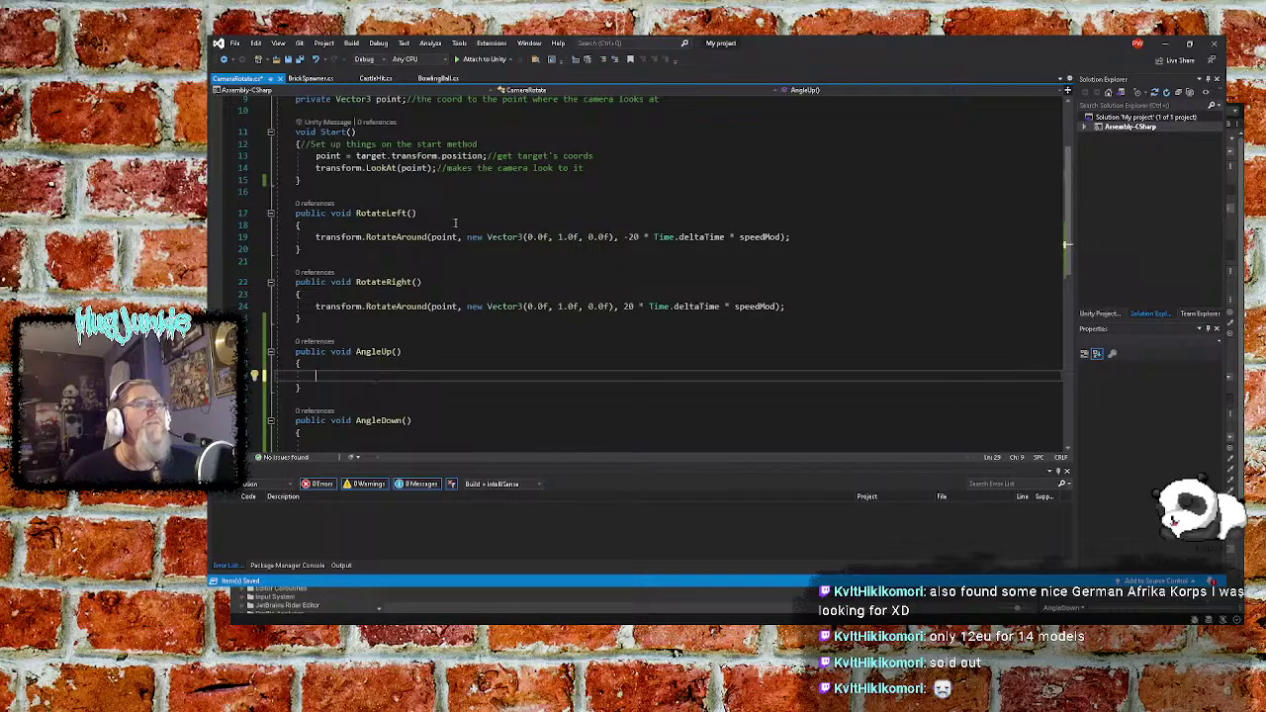
Switch to Unity and create a new C# script named reticle in the Assets folder
{"action": "left_click", "coordinate": [300, 226]}
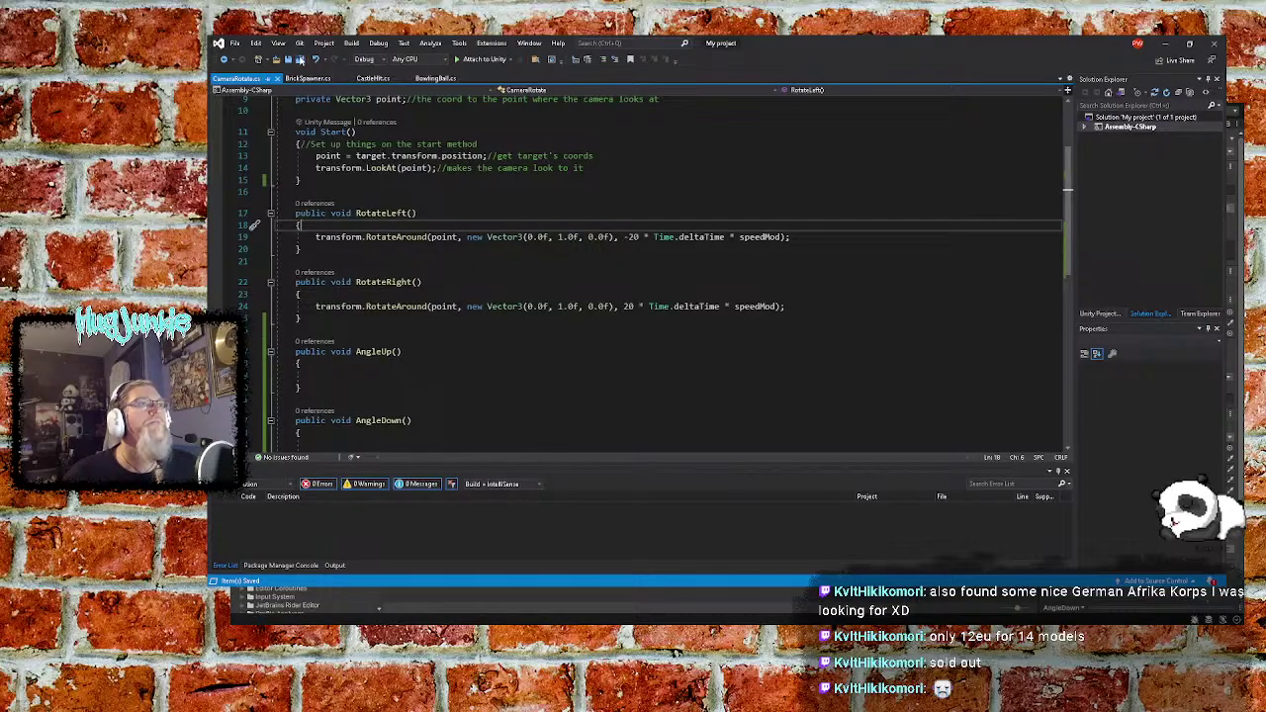
{"action": "left_click", "coordinate": [1161, 43]}
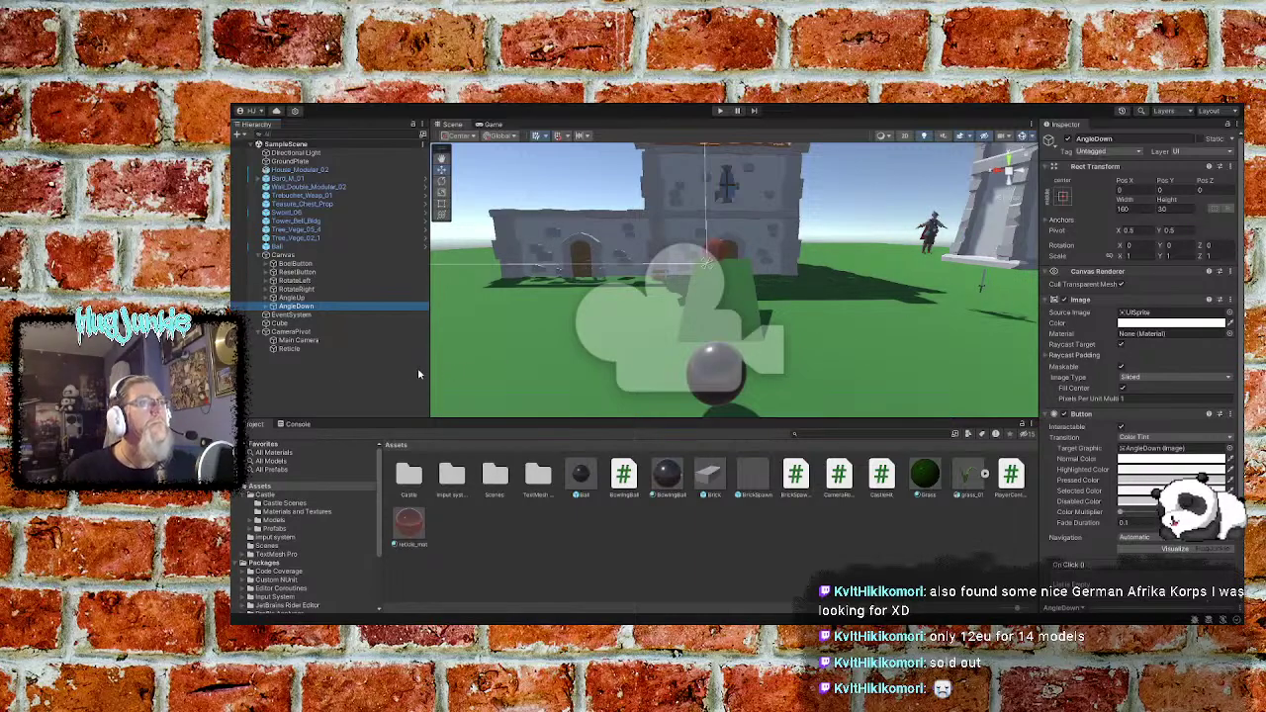
{"action": "left_click", "coordinate": [289, 349]}
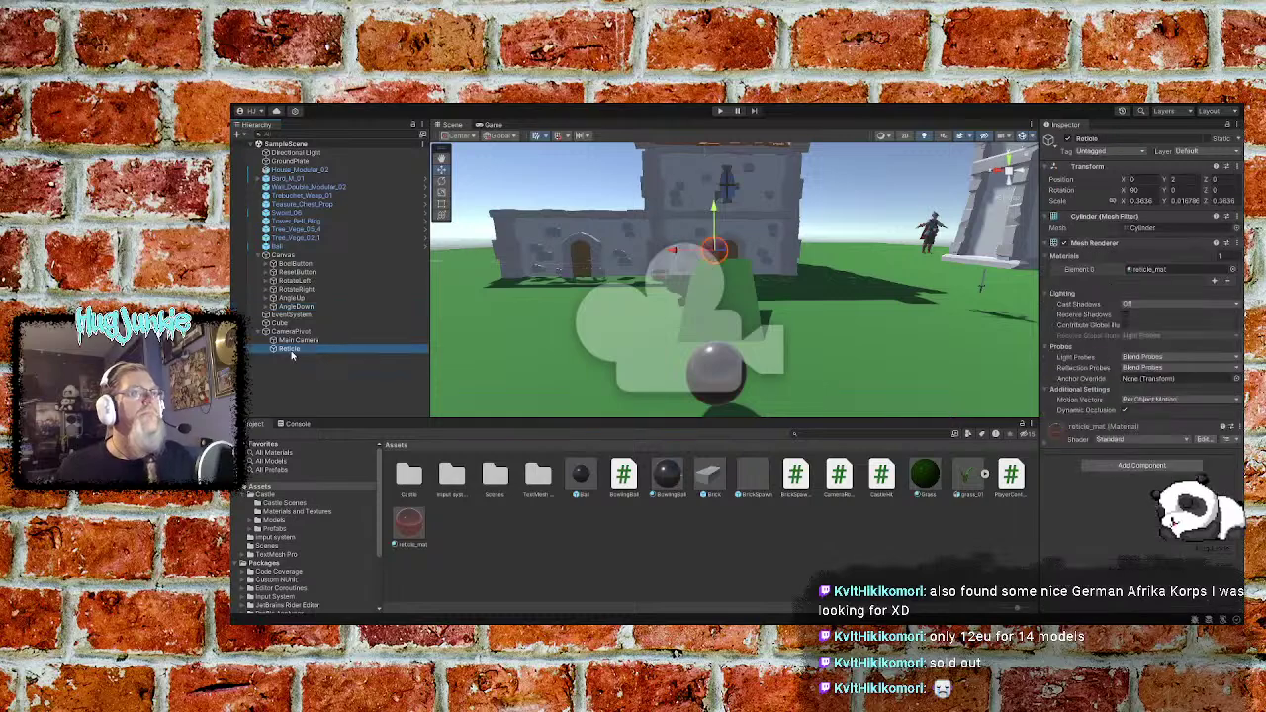
{"action": "left_click", "coordinate": [583, 534]}
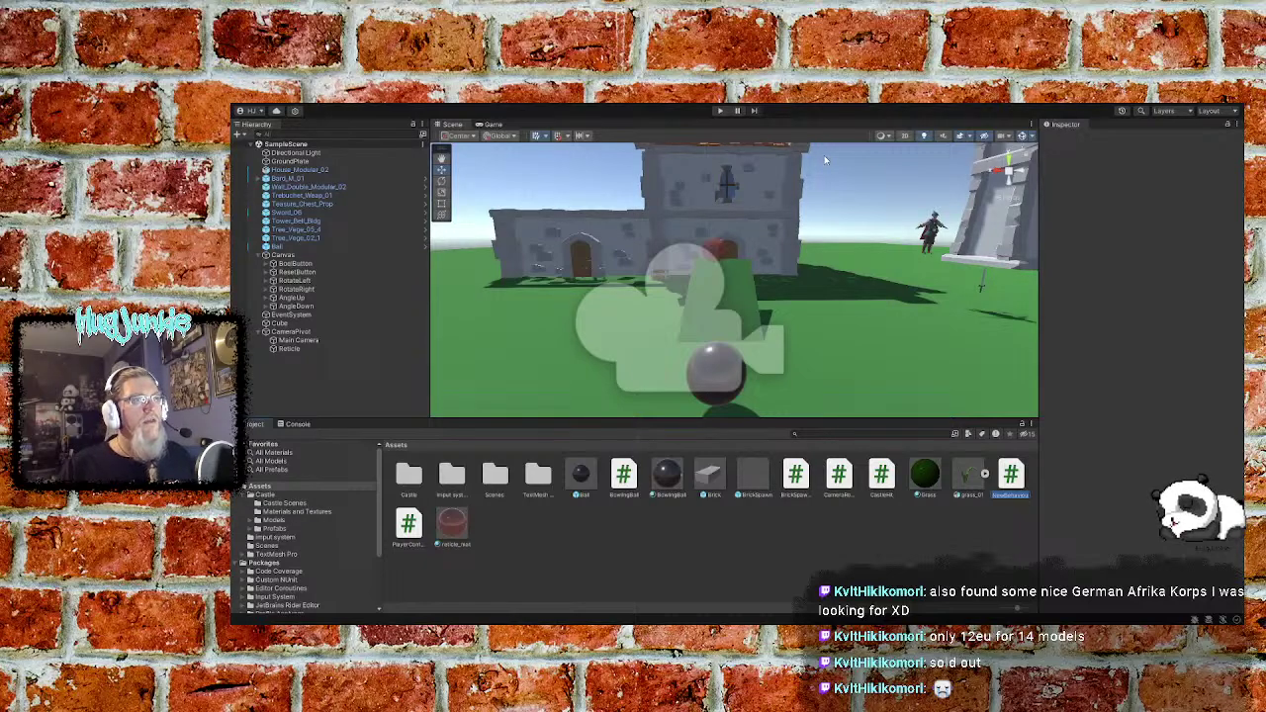
{"action": "key", "text": "BackSpace"}
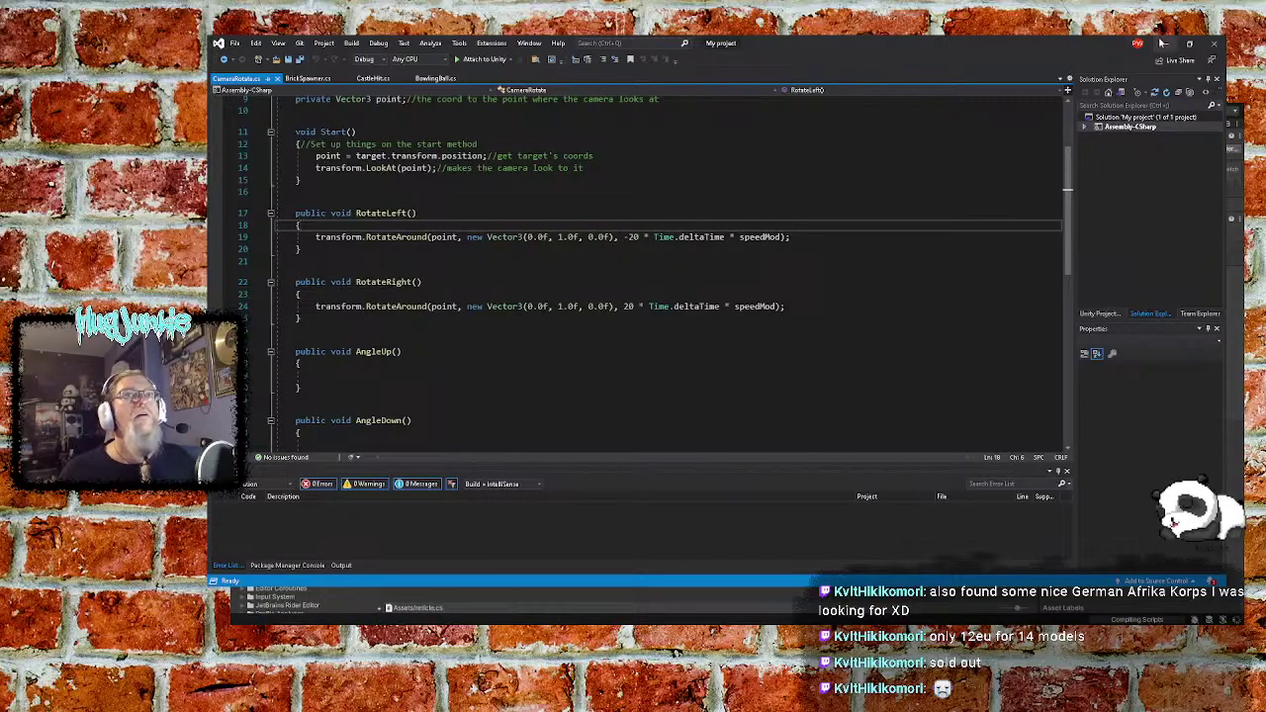
Attach the reticle script as a component to the Reticle object under CameraPivot
{"action": "key", "text": "alt+Tab"}
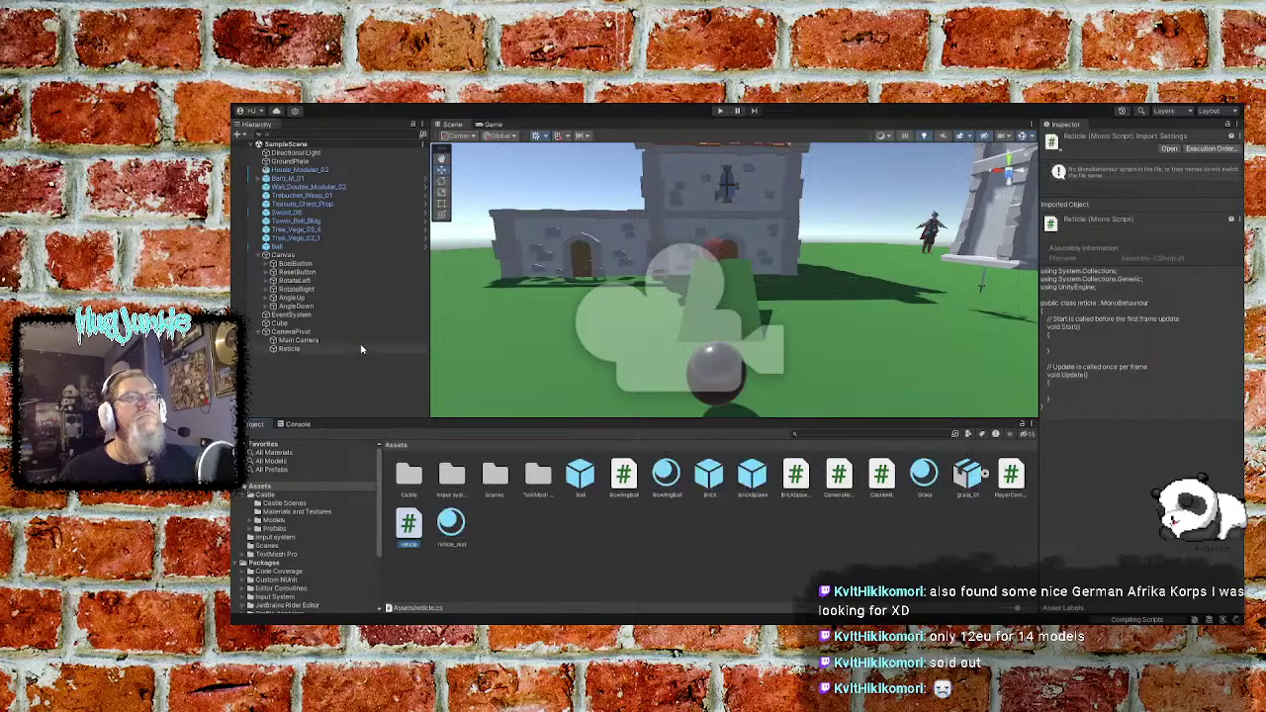
{"action": "left_click", "coordinate": [296, 349]}
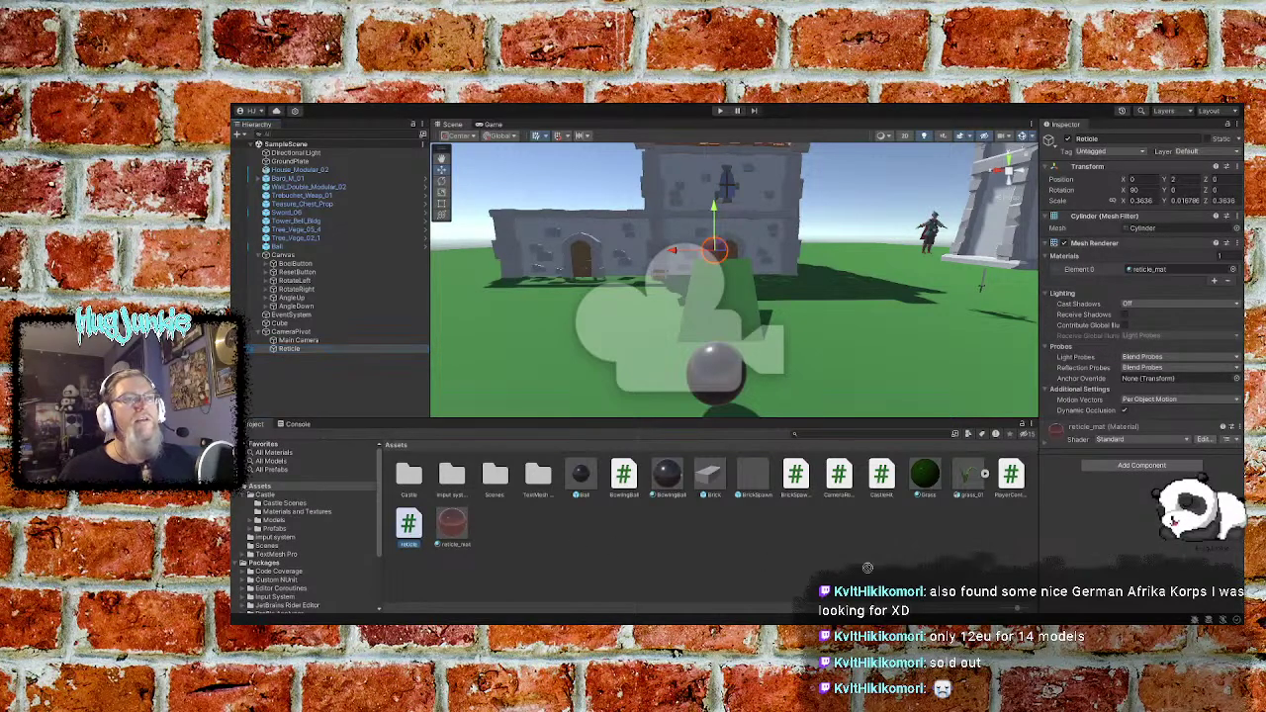
{"action": "left_click", "coordinate": [1148, 522]}
{"action": "left_click_drag", "start_coordinate": [1148, 523], "coordinate": [1137, 520]}
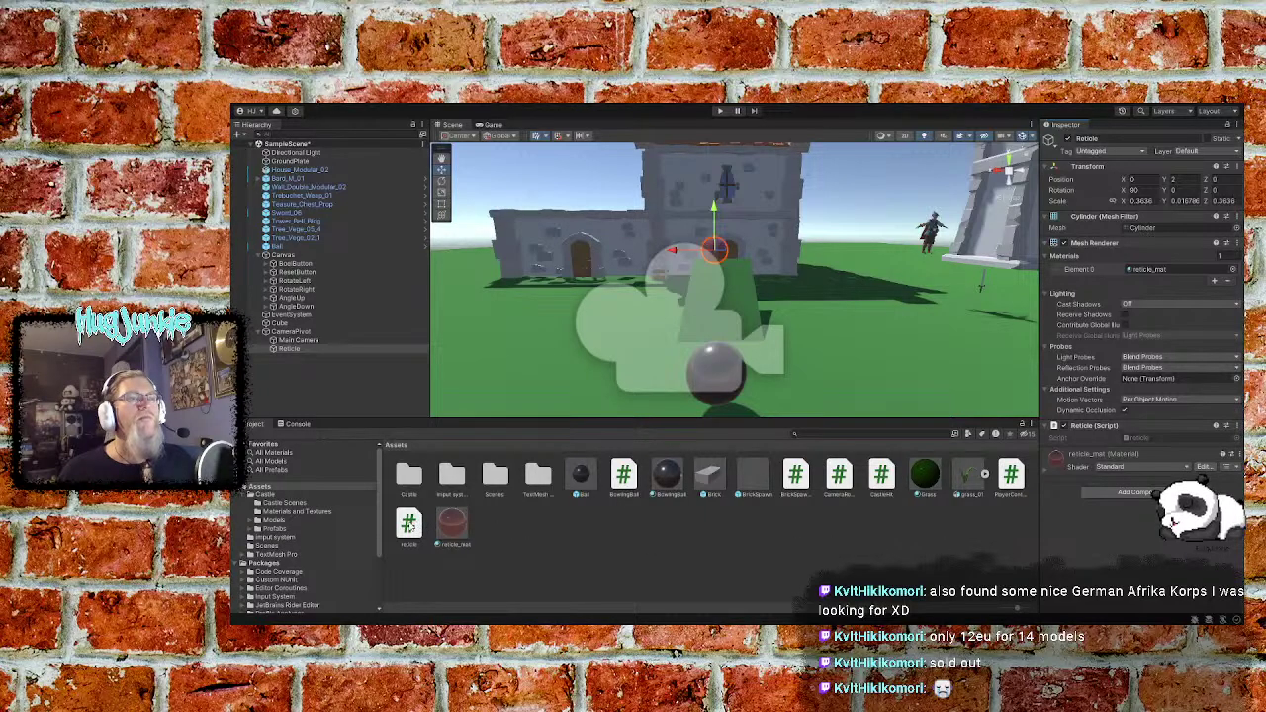
Open the reticle script and remove its default Start and Update methods along with their comments
{"action": "left_click", "coordinate": [409, 525]}
{"action": "double_click", "coordinate": [408, 524]}
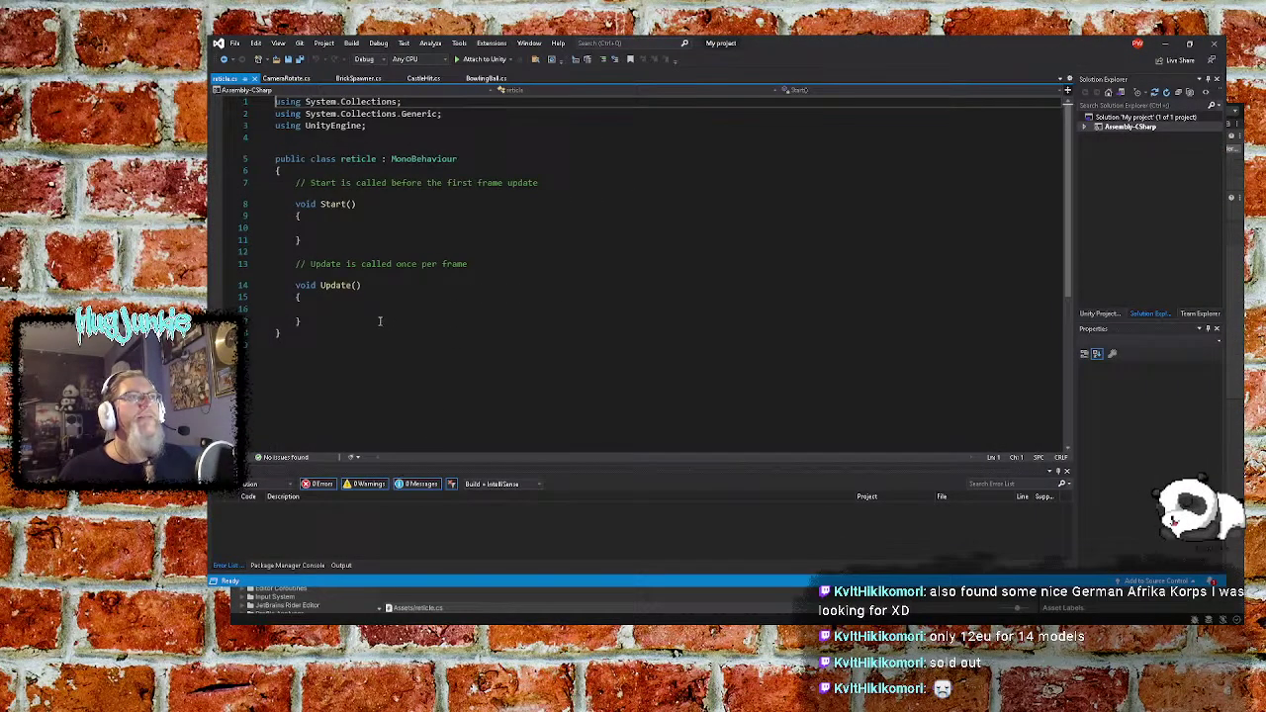
{"action": "left_click_drag", "start_coordinate": [301, 322], "coordinate": [219, 210]}
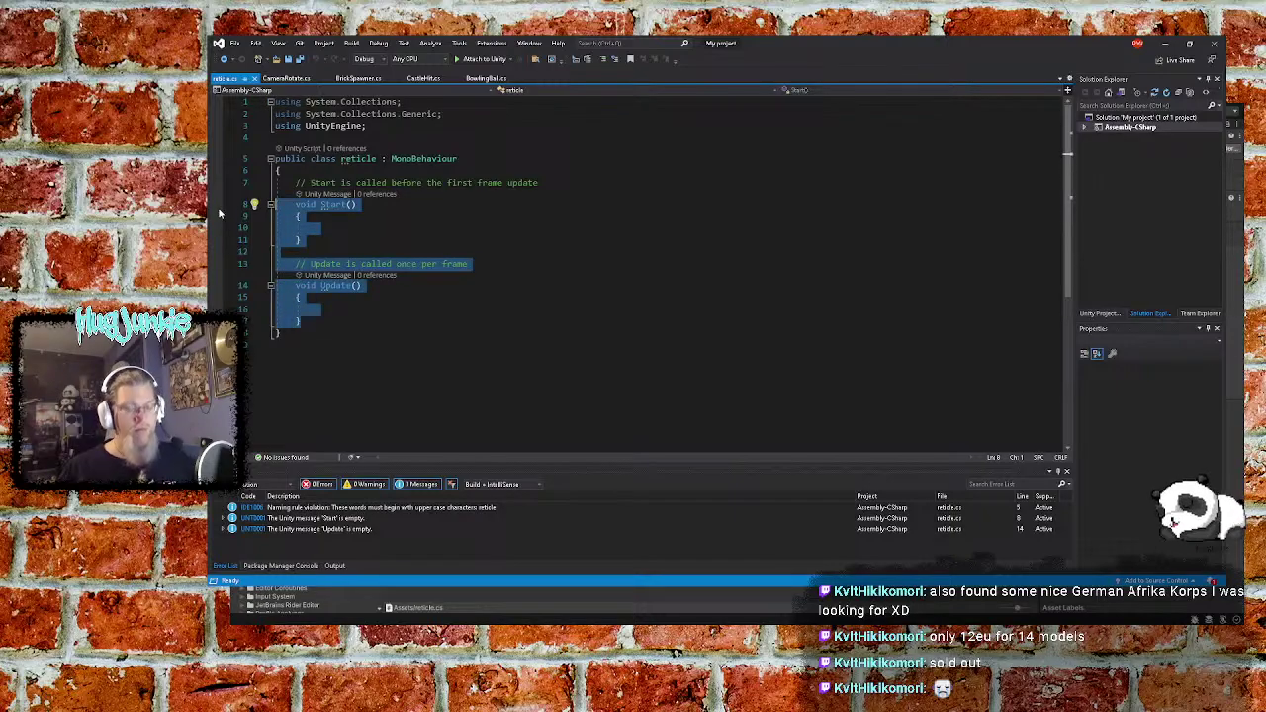
{"action": "key", "text": "Delete"}
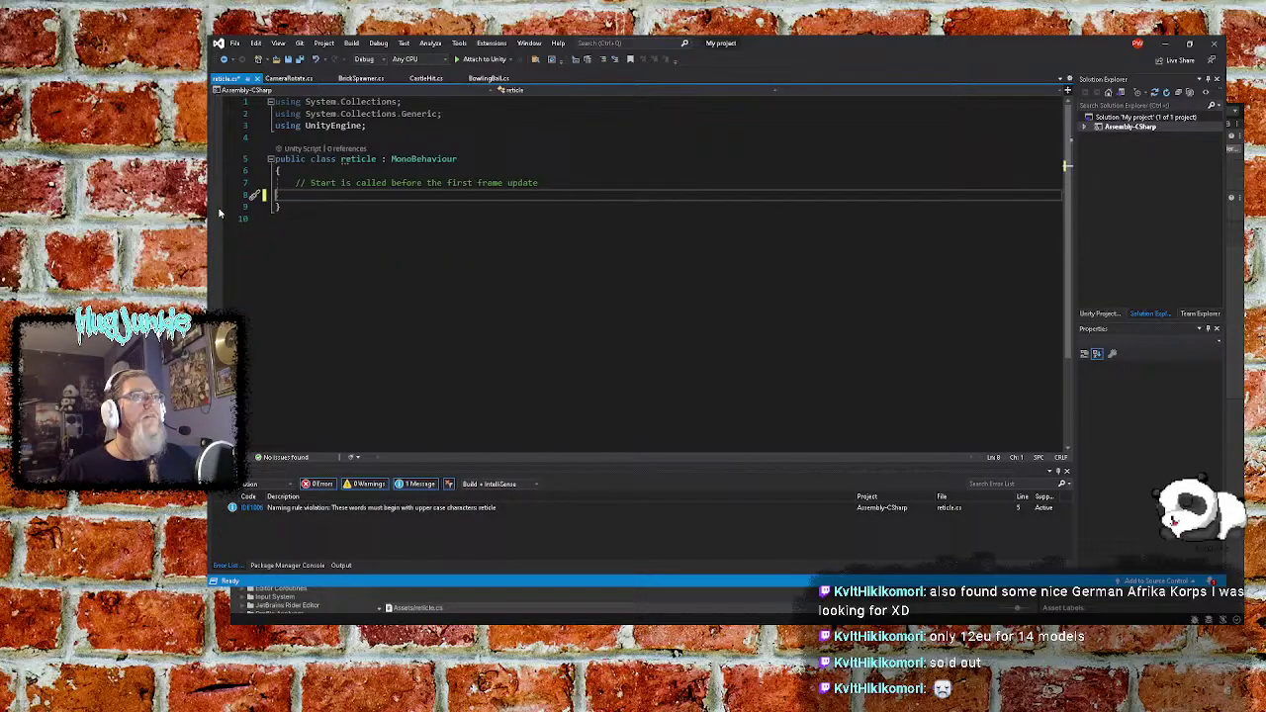
{"action": "key", "text": "shift+Up"}
{"action": "key", "text": "Delete"}
{"action": "key", "text": "Return"}
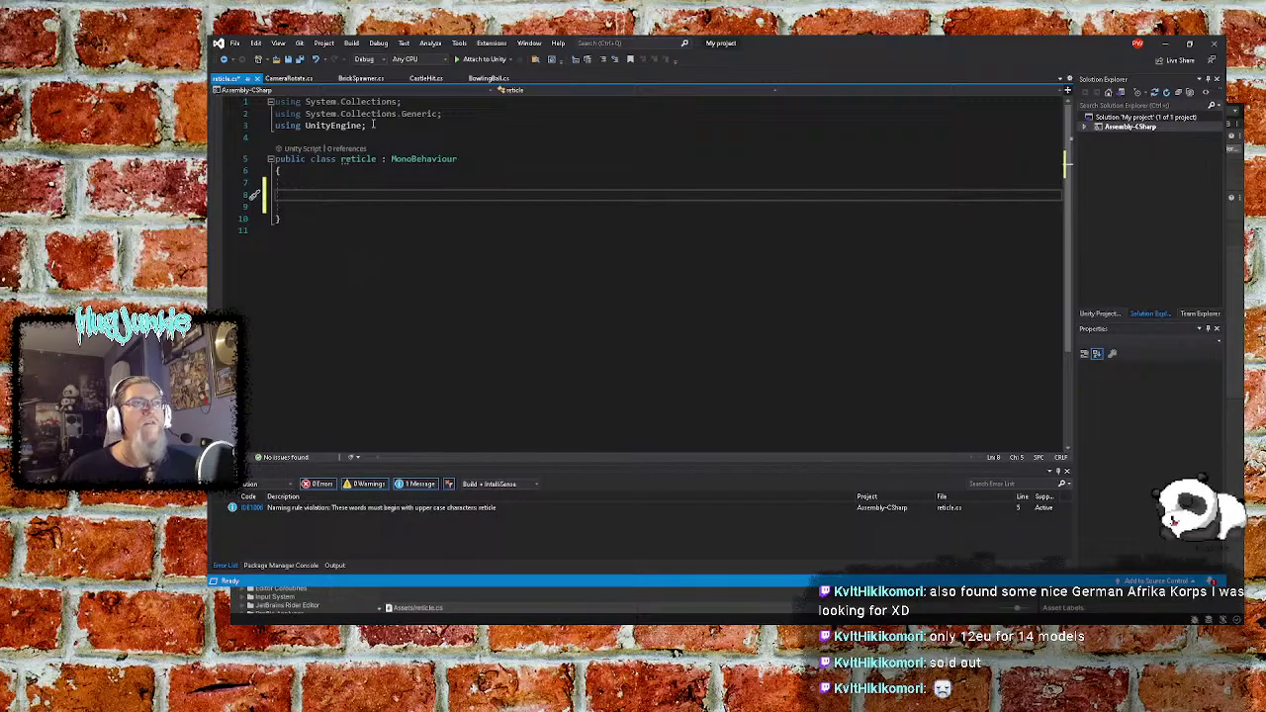
Copy the empty AngleUp and AngleDown methods from the CameraRotate script into the reticle class
{"action": "left_click", "coordinate": [288, 78]}
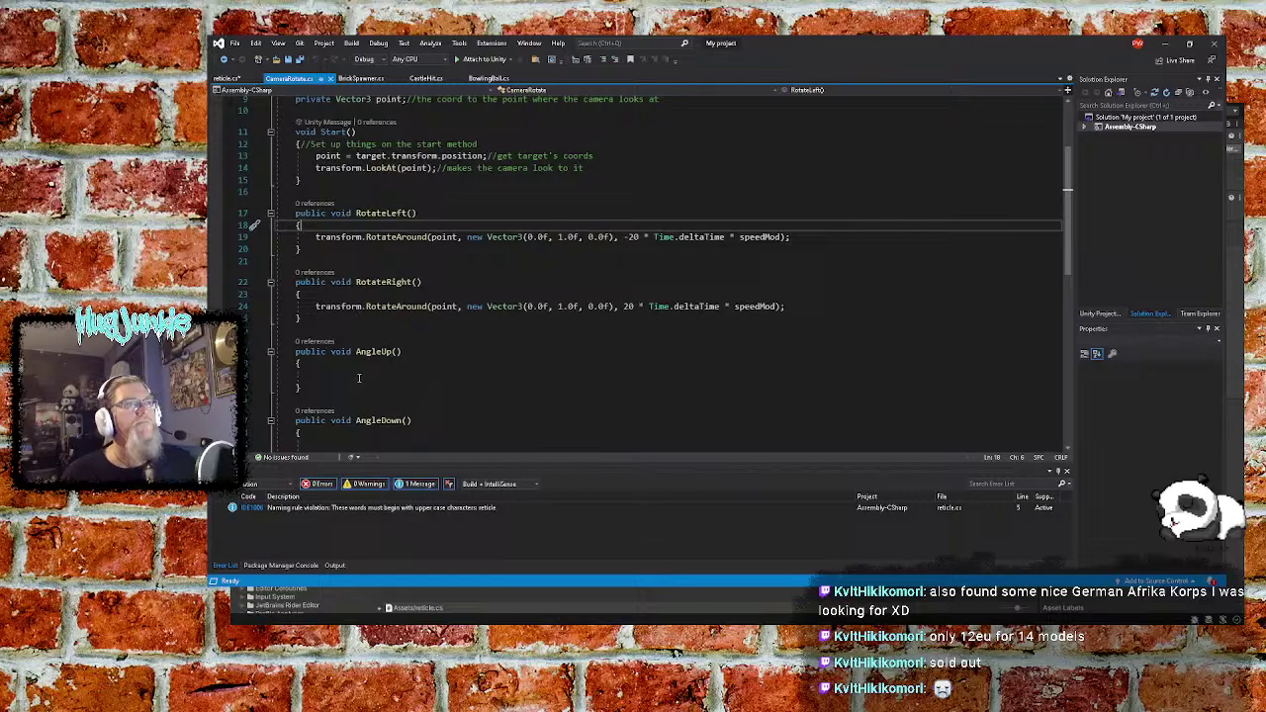
{"action": "scroll", "coordinate": [392, 401], "scroll_direction": "down", "scroll_amount": 1}
{"action": "left_click_drag", "start_coordinate": [306, 421], "coordinate": [255, 315]}
{"action": "key", "text": "ctrl+c"}
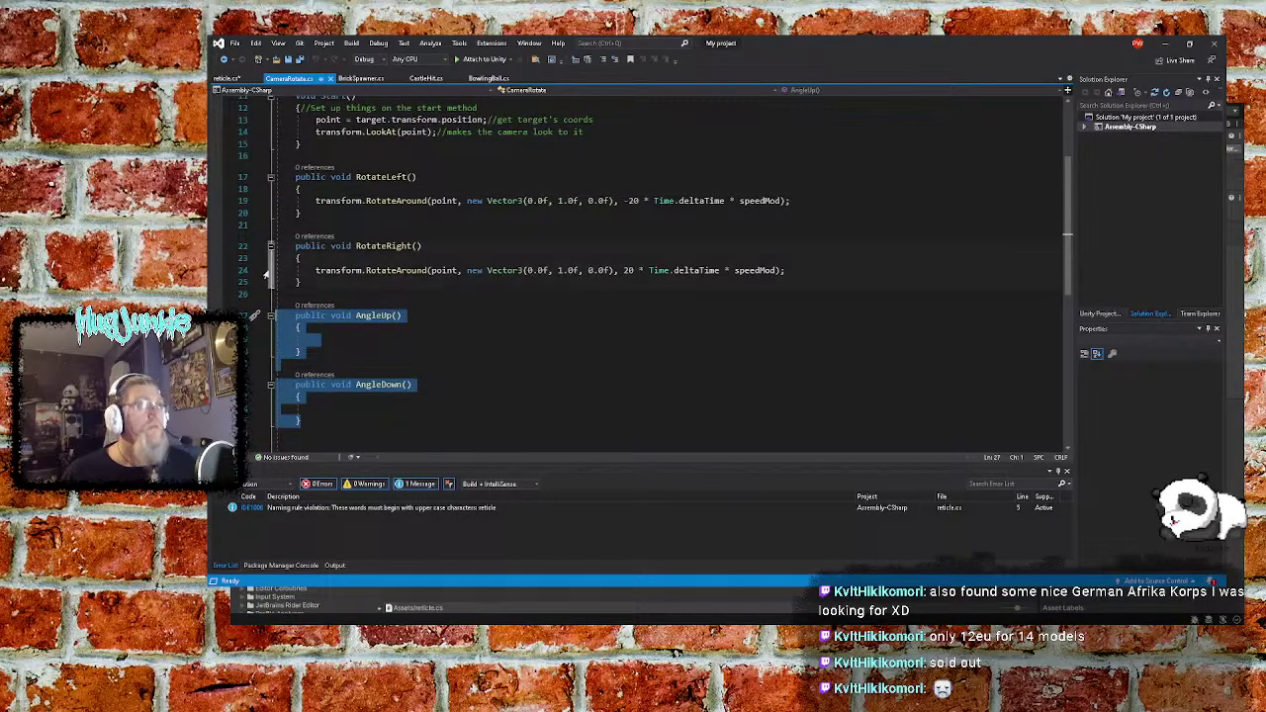
{"action": "left_click", "coordinate": [226, 78]}
{"action": "key", "text": "ctrl+v"}
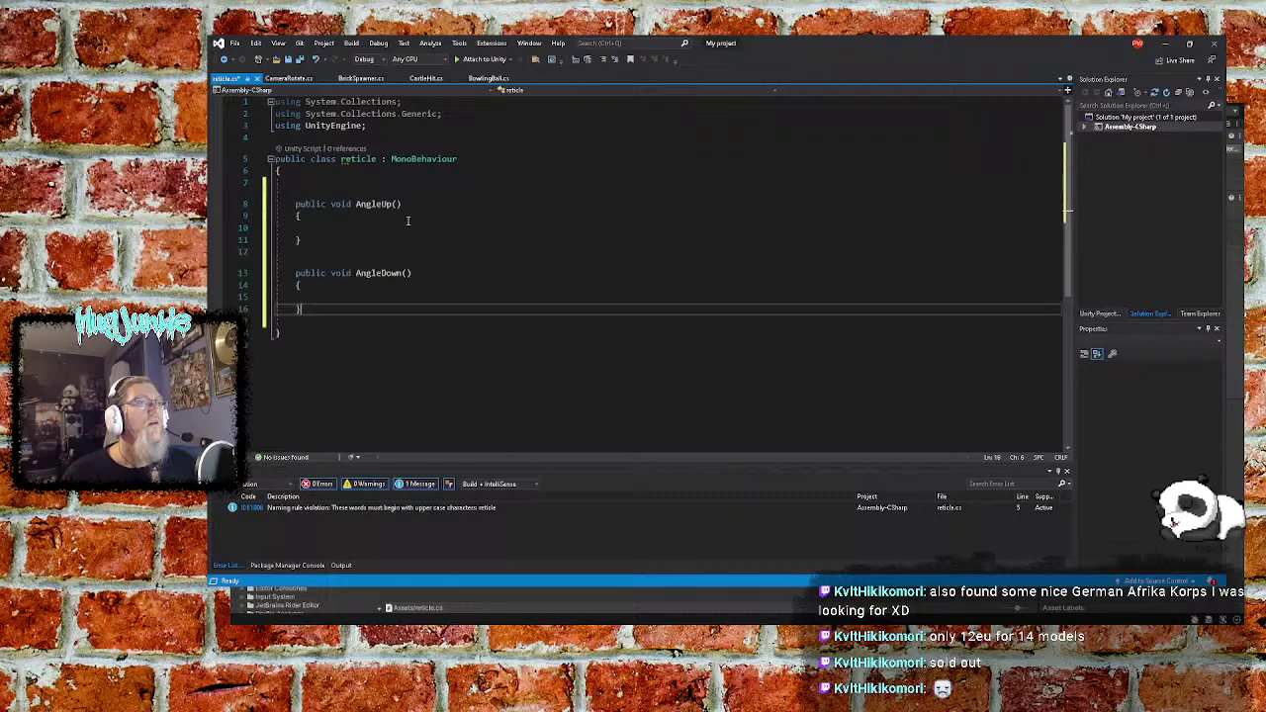
Rename the AngleUp method in the reticle script to MoveUp
{"action": "left_click", "coordinate": [377, 204]}
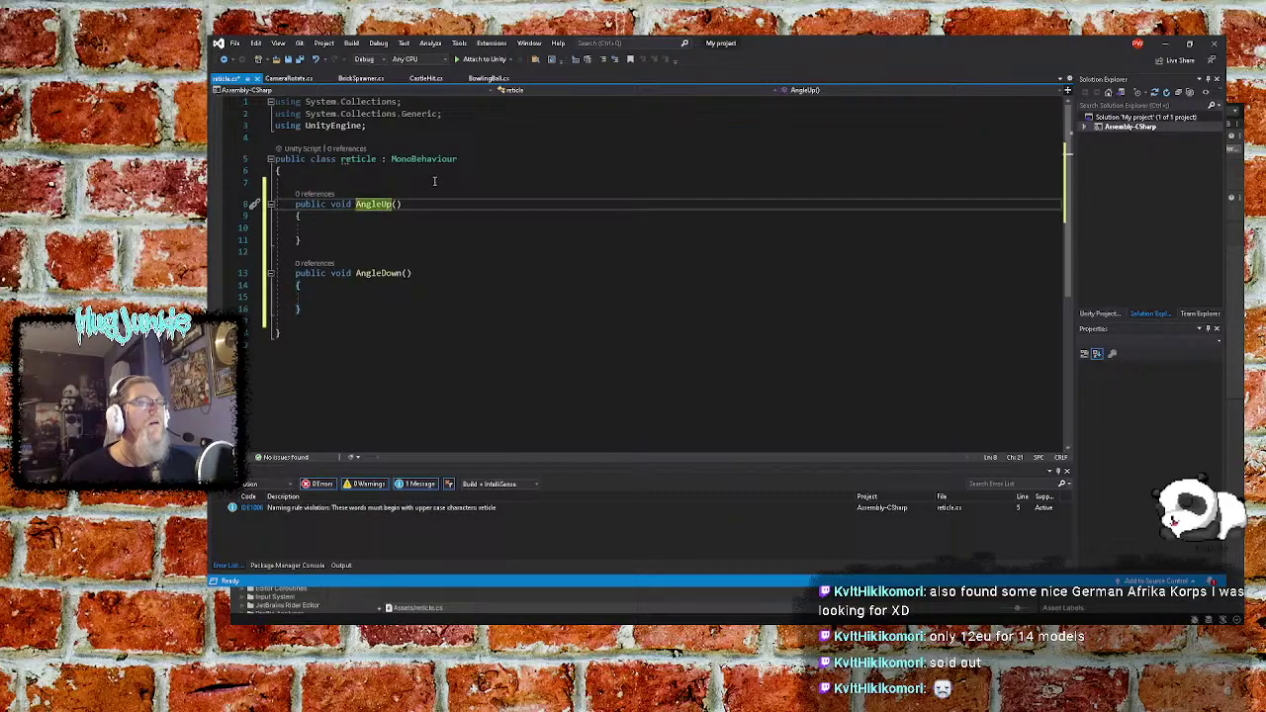
{"action": "key", "text": "BackSpace"}
{"action": "key", "text": "BackSpace"}
{"action": "key", "text": "BackSpace"}
{"action": "key", "text": "BackSpace"}
{"action": "key", "text": "BackSpace"}
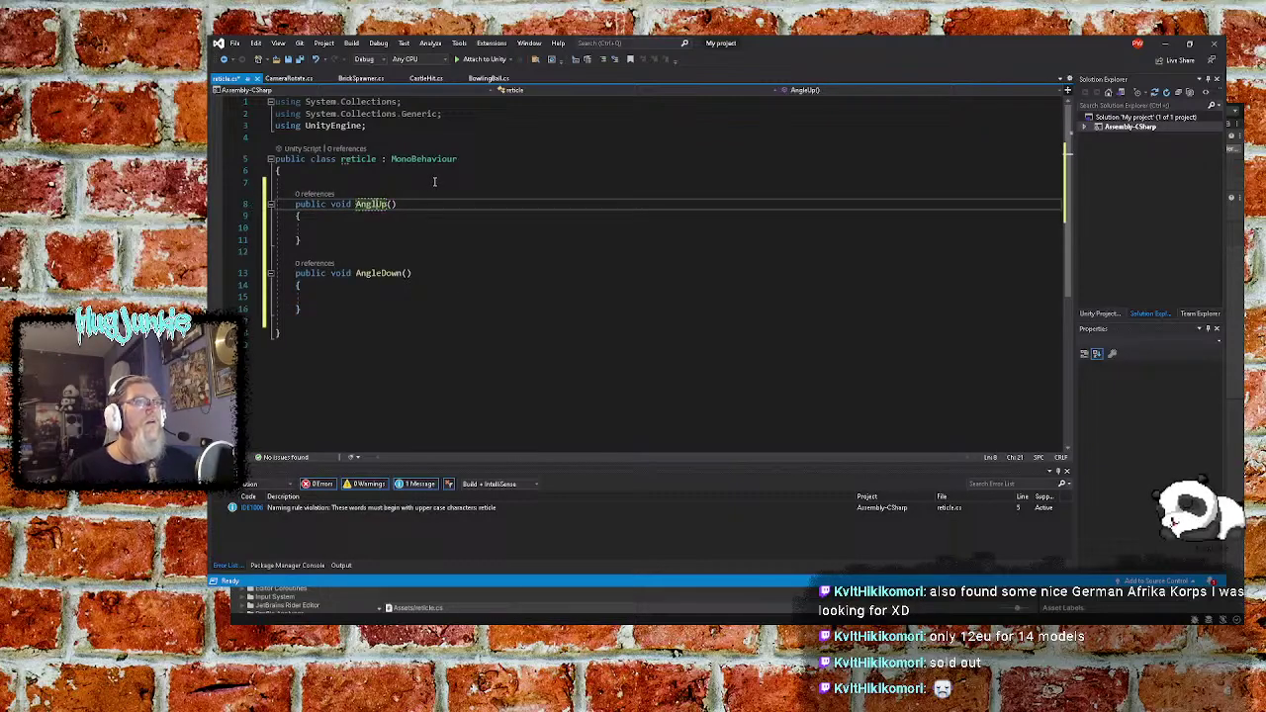
{"action": "type", "text": "Move"}
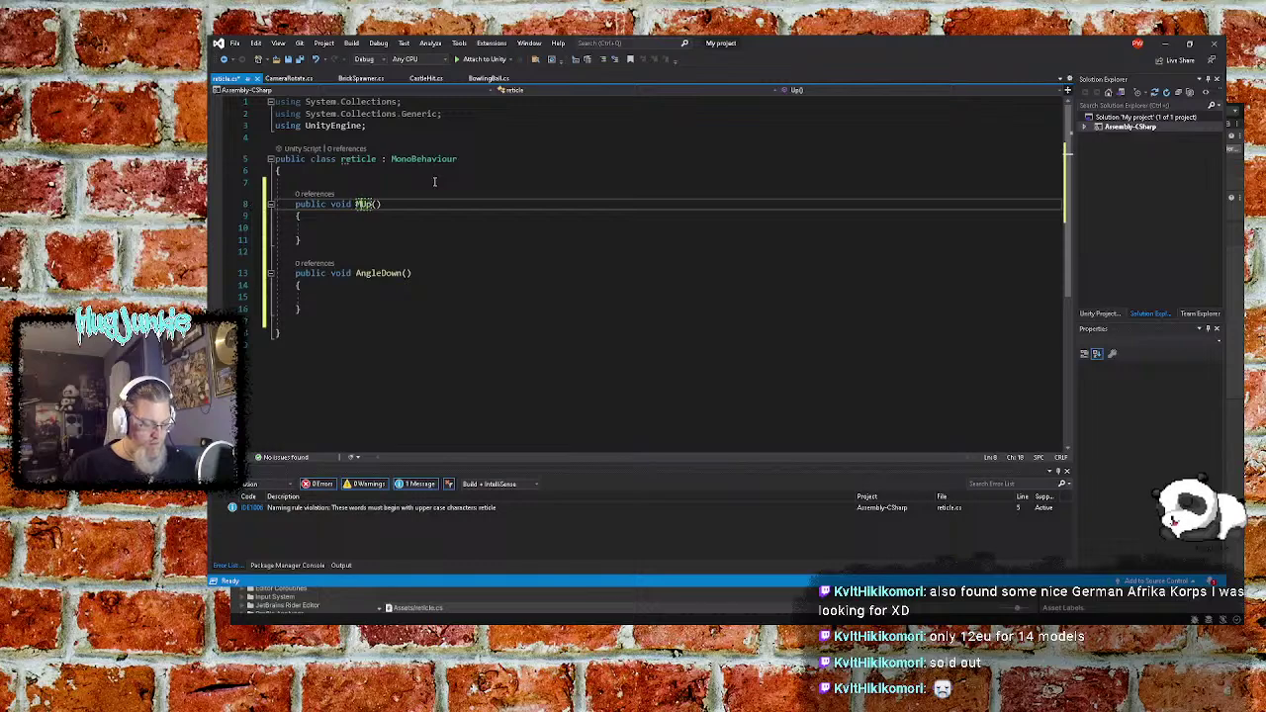
Rename the AngleDown method in the reticle script to MoveDown
{"action": "key", "text": "Down"}
{"action": "key", "text": "Down"}
{"action": "key", "text": "Down"}
{"action": "key", "text": "Down"}
{"action": "key", "text": "Down"}
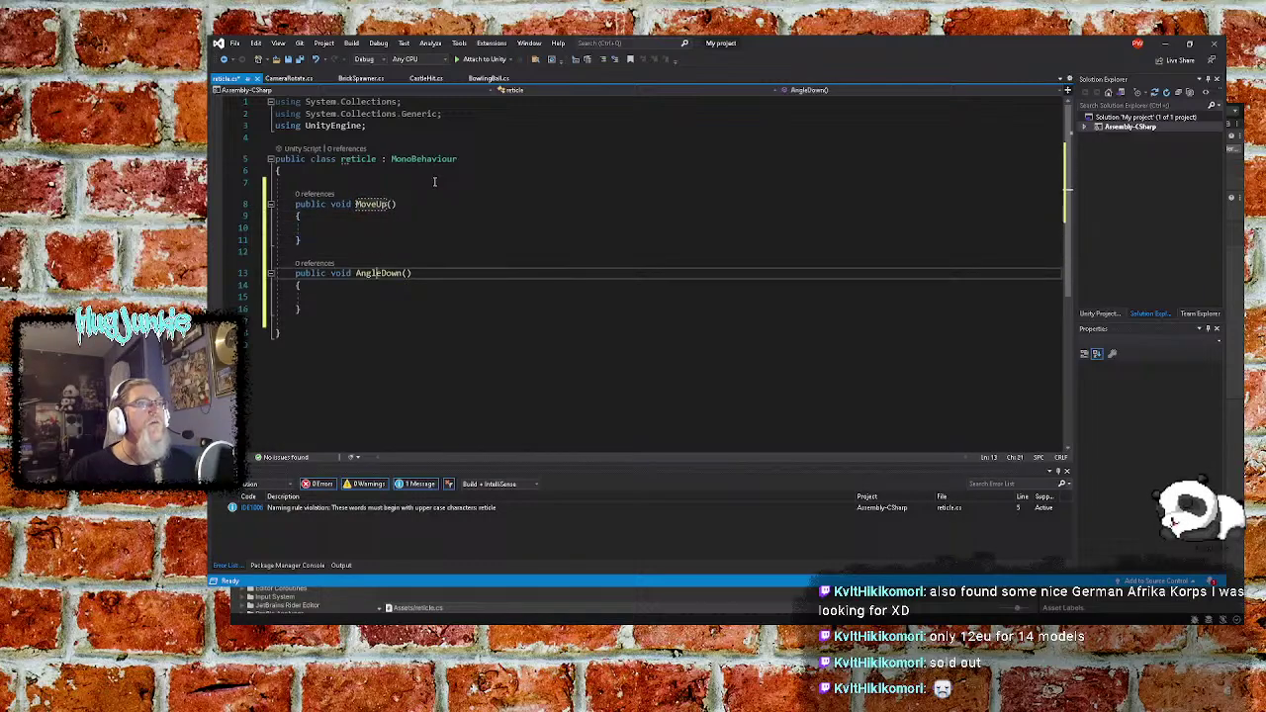
{"action": "key", "text": "Right"}
{"action": "key", "text": "BackSpace"}
{"action": "key", "text": "BackSpace"}
{"action": "key", "text": "BackSpace"}
{"action": "key", "text": "BackSpace"}
{"action": "key", "text": "BackSpace"}
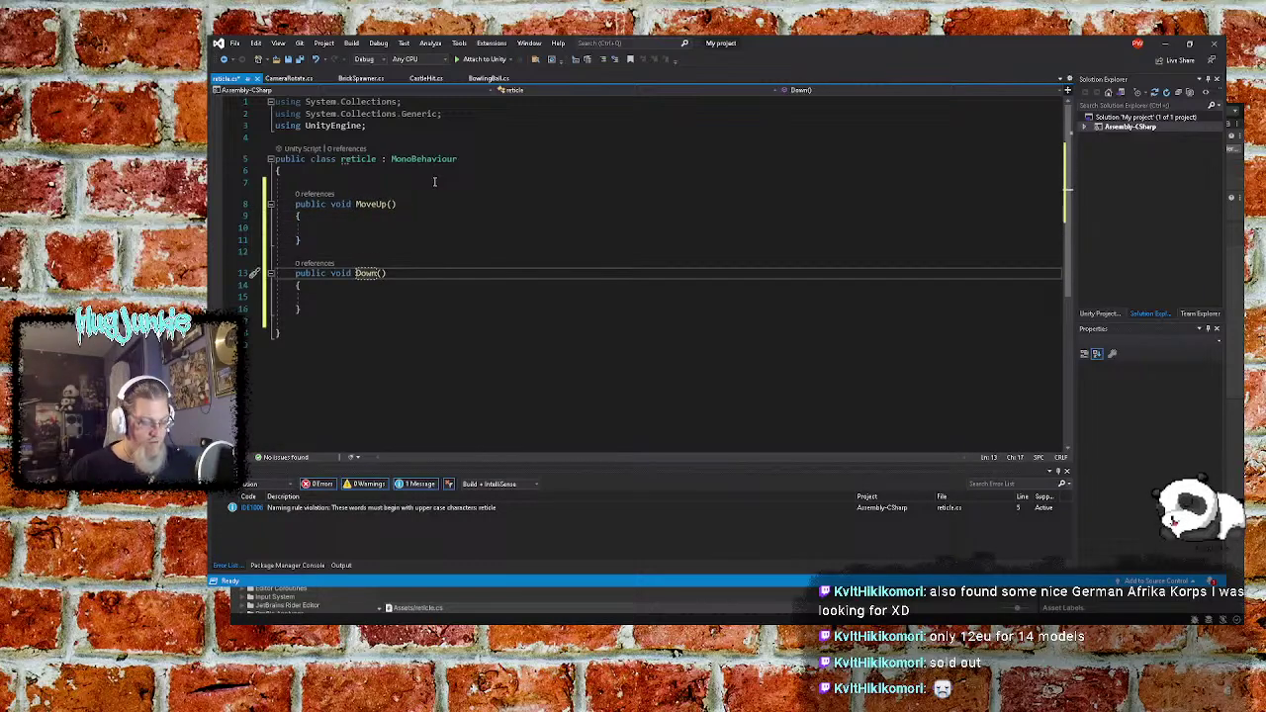
{"action": "type", "text": "Move"}
Add the statement gameObject.transform.position.z = 1; inside the MoveUp method
{"action": "key", "text": "Up"}
{"action": "key", "text": "Up"}
{"action": "key", "text": "Up"}
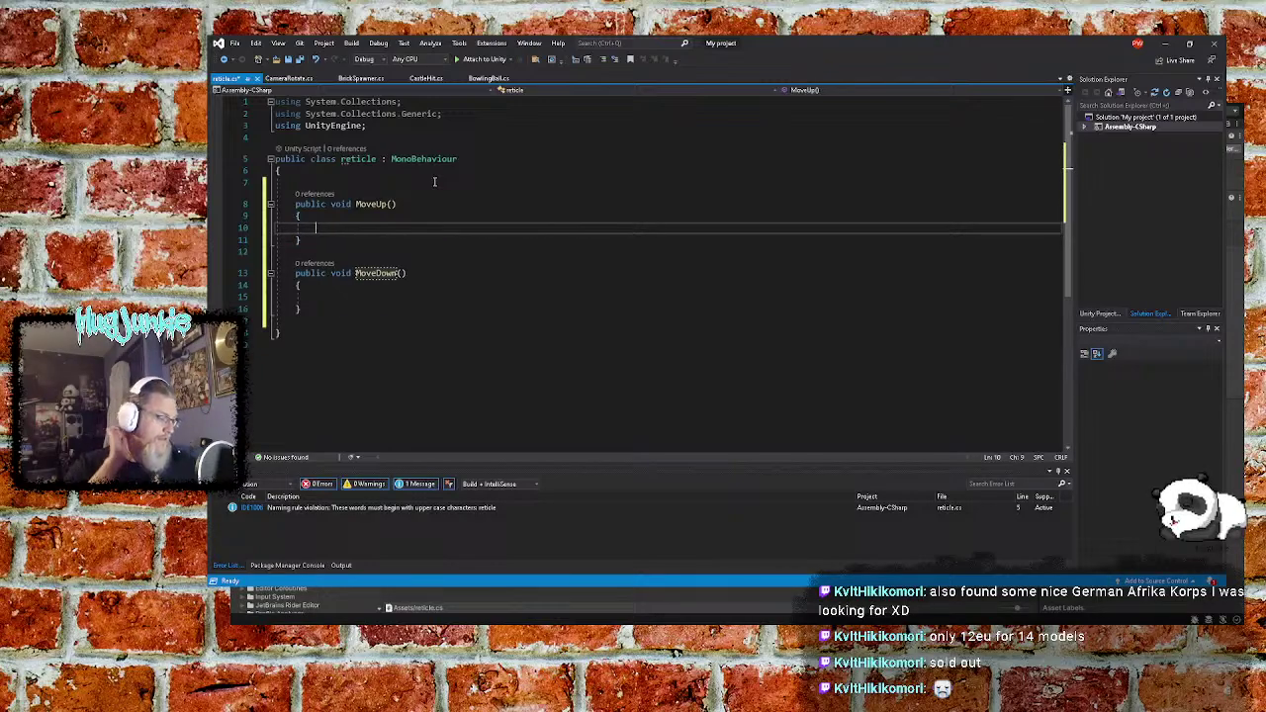
{"action": "type", "text": "gam"}
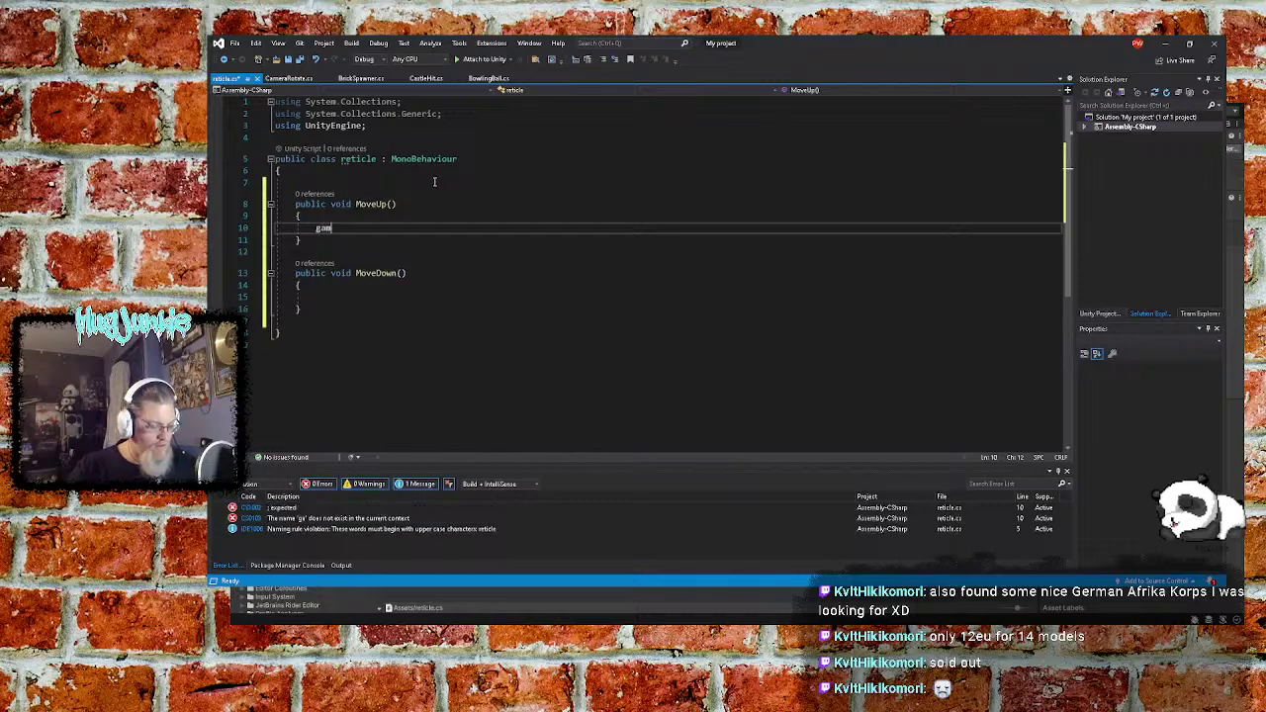
{"action": "type", "text": "eObject"}
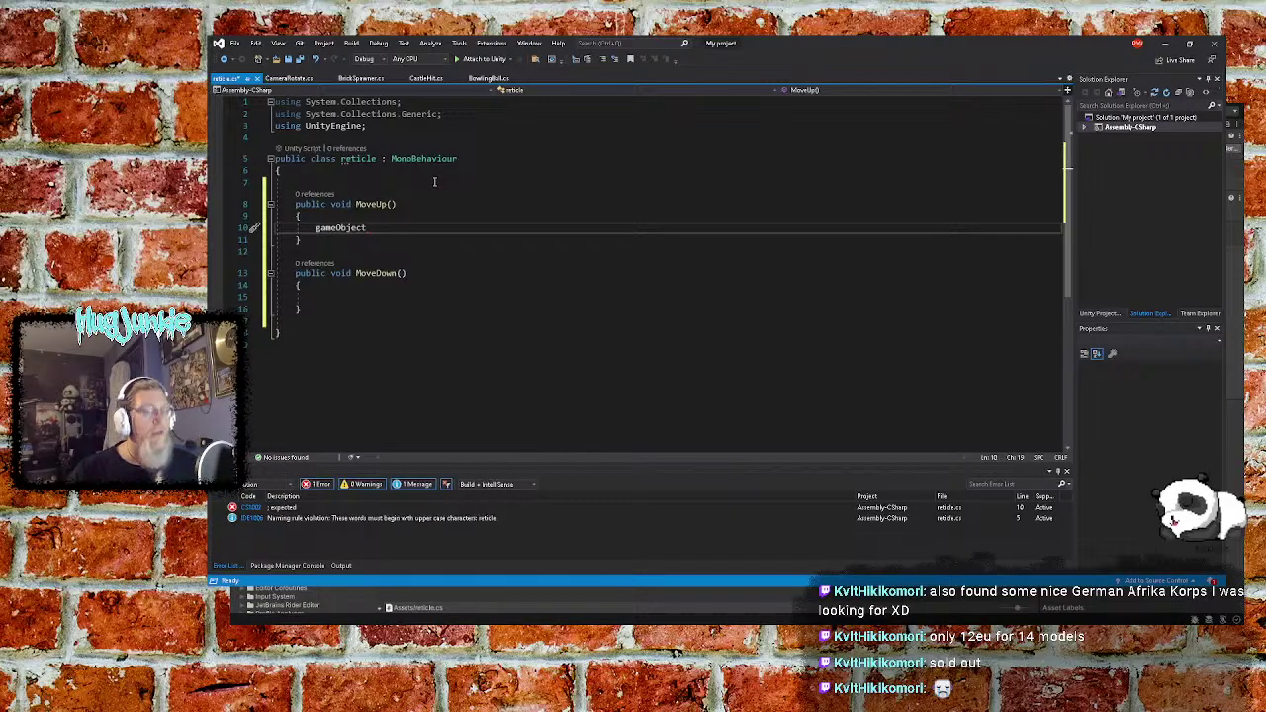
{"action": "type", "text": ".tr"}
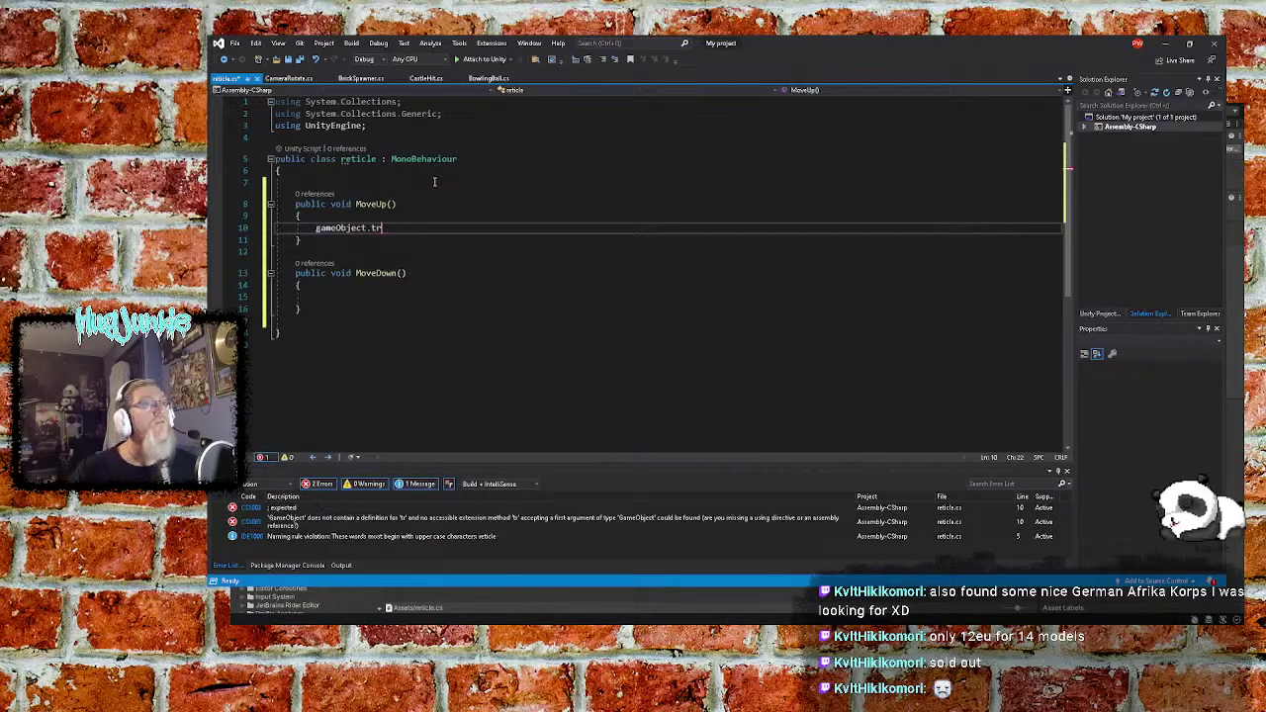
{"action": "type", "text": "ansform."}
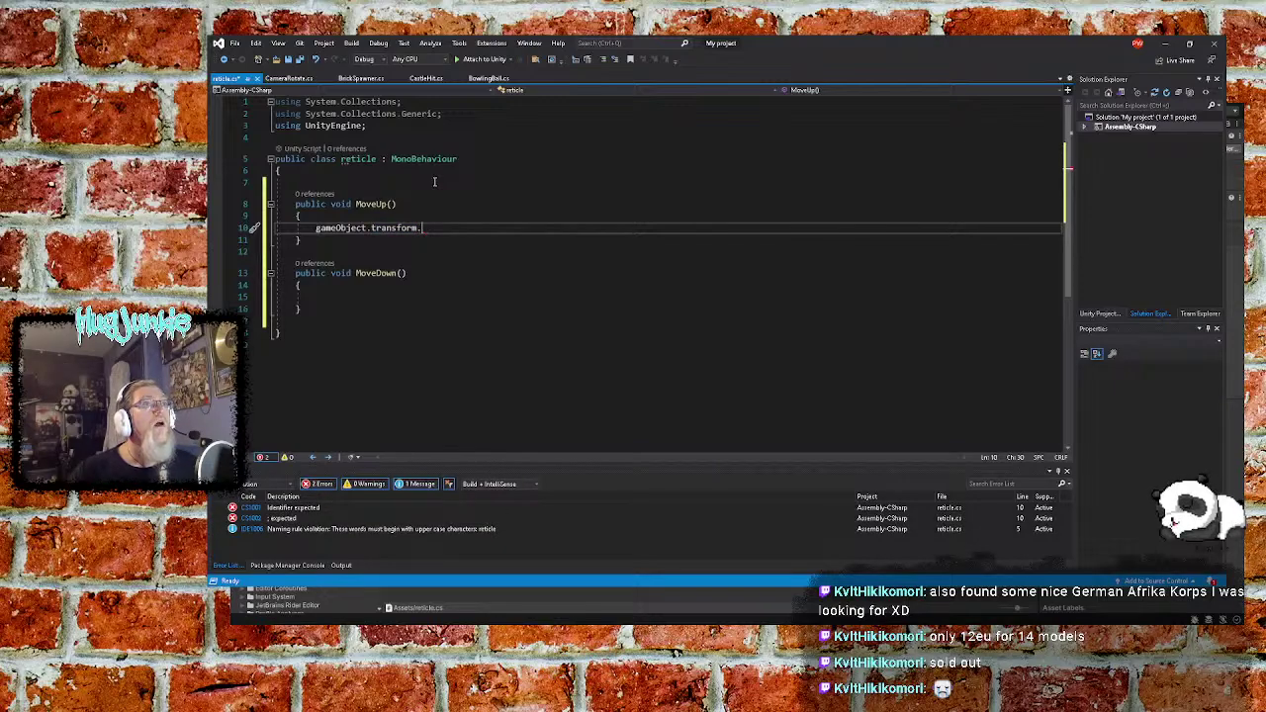
{"action": "type", "text": "position"}
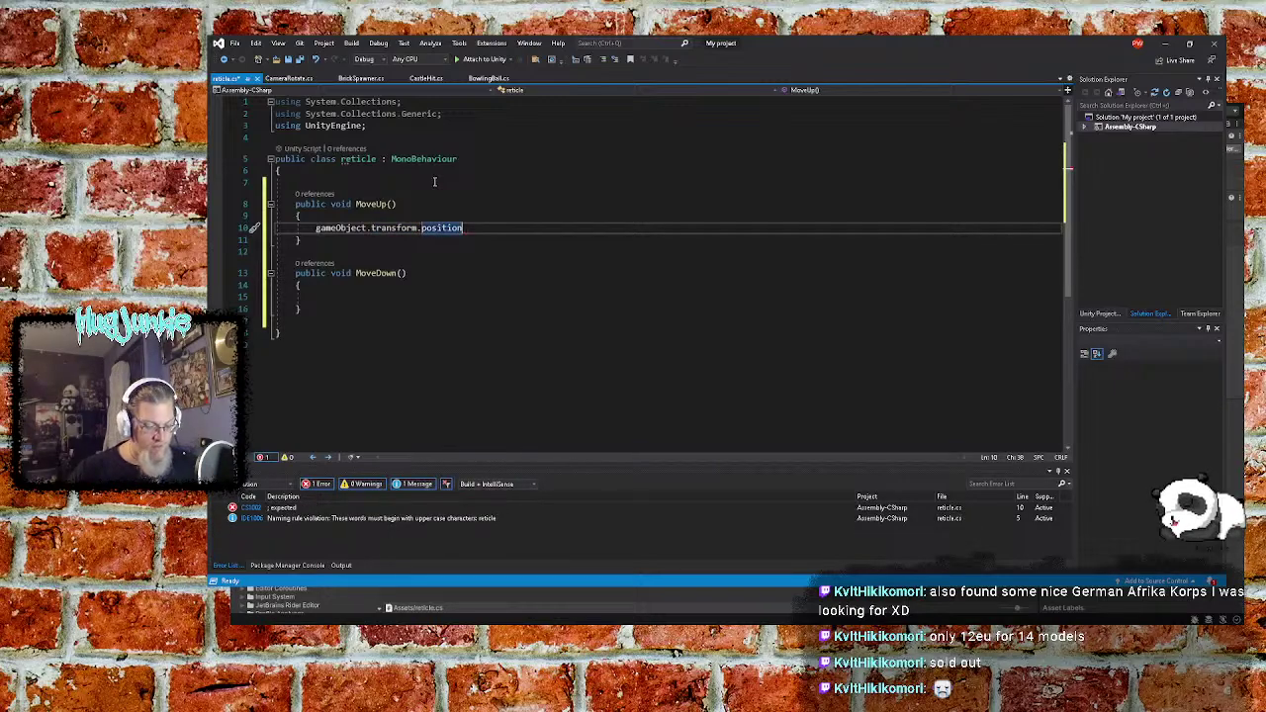
{"action": "type", "text": ".z "}
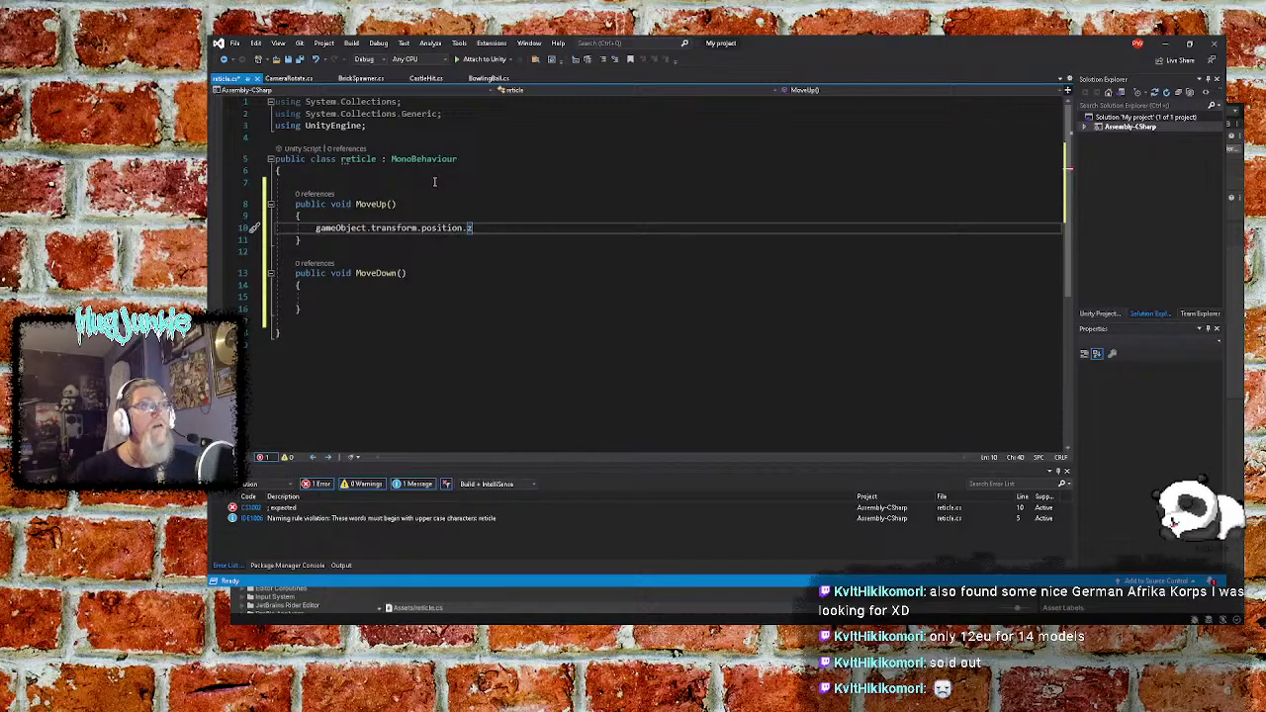
{"action": "type", "text": "= "}
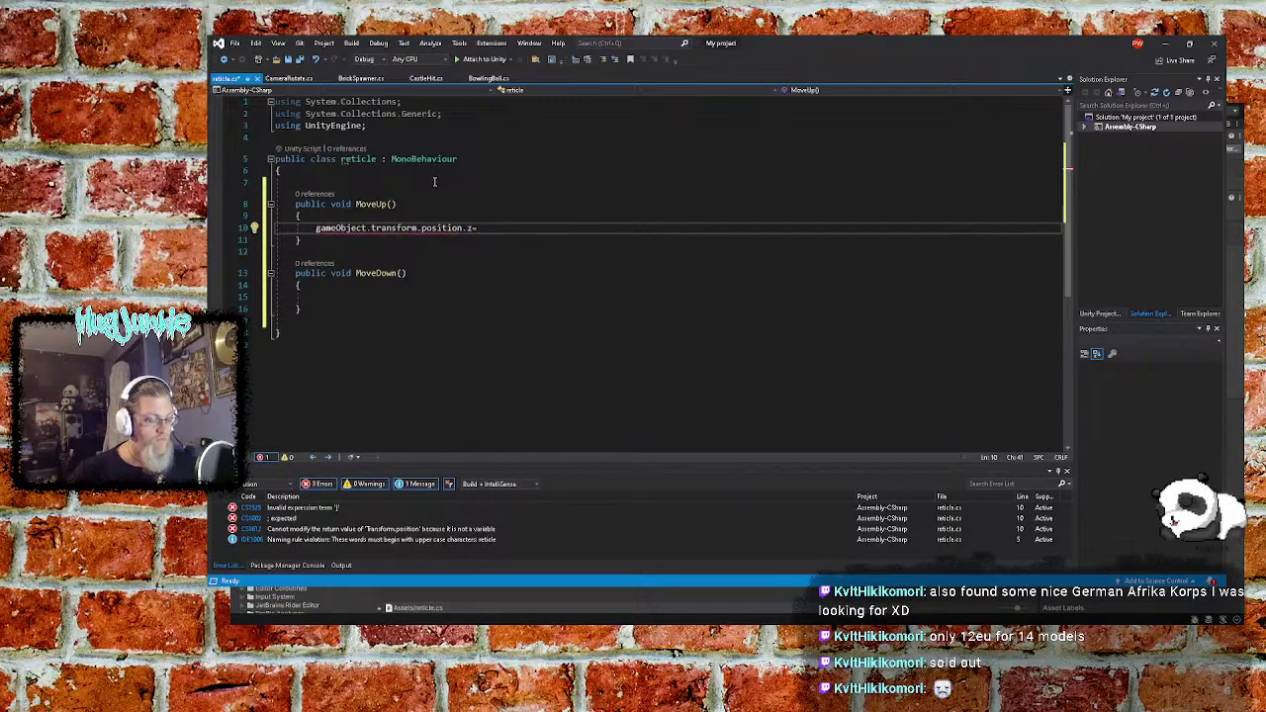
{"action": "type", "text": "1;"}
{"action": "key", "text": "Up"}
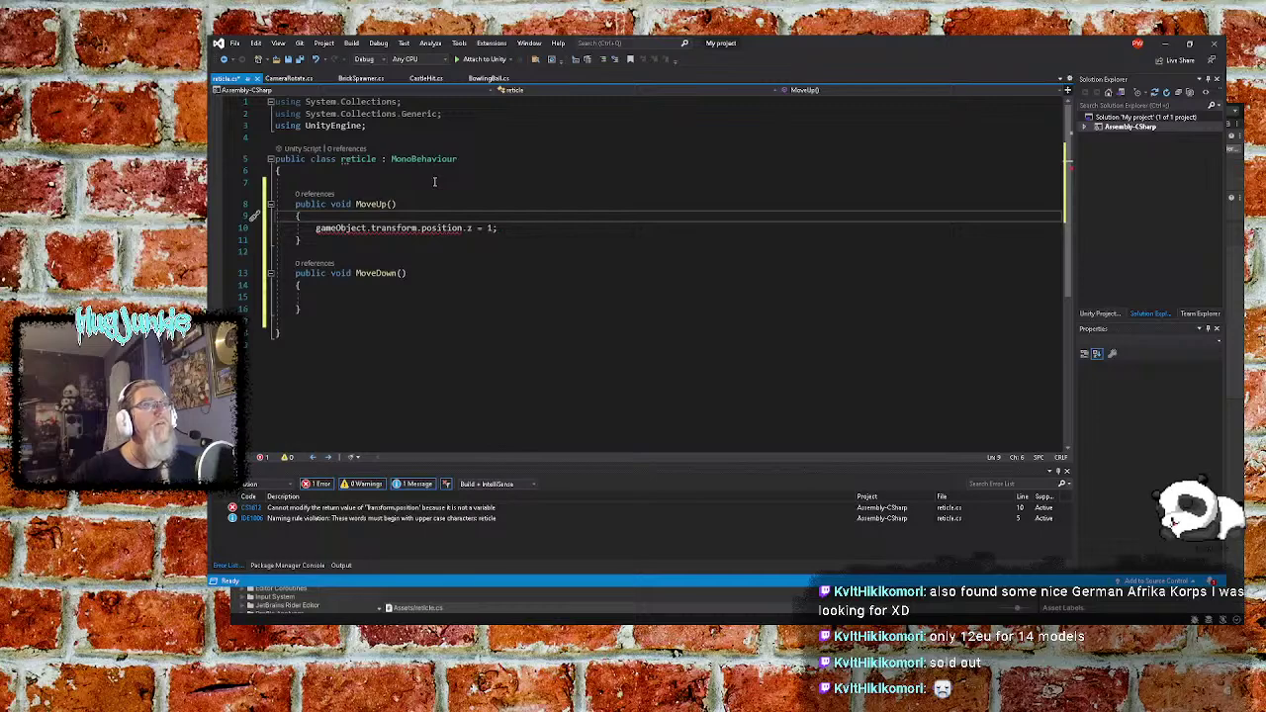
Declare Vector3 pos = new Vector3(0,0,0); on a new line above the position assignment in MoveUp
{"action": "key", "text": "Down"}
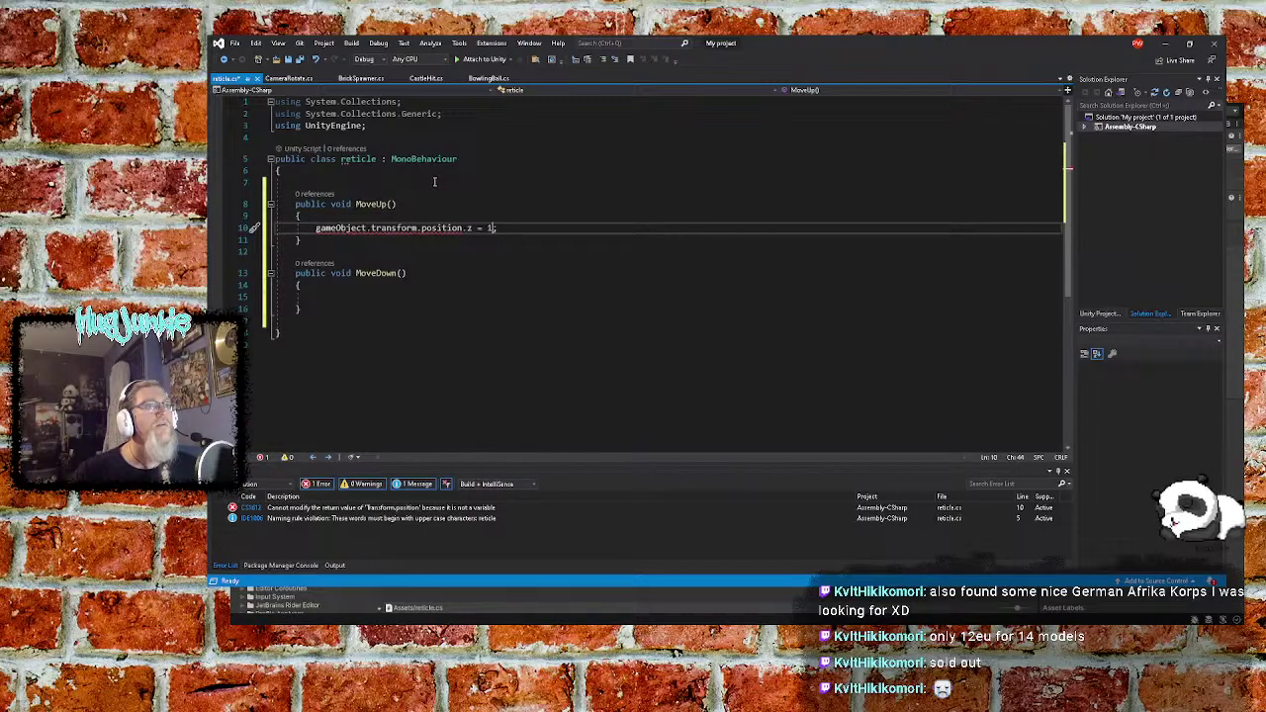
{"action": "key", "text": "Left"}
{"action": "key", "text": "Left"}
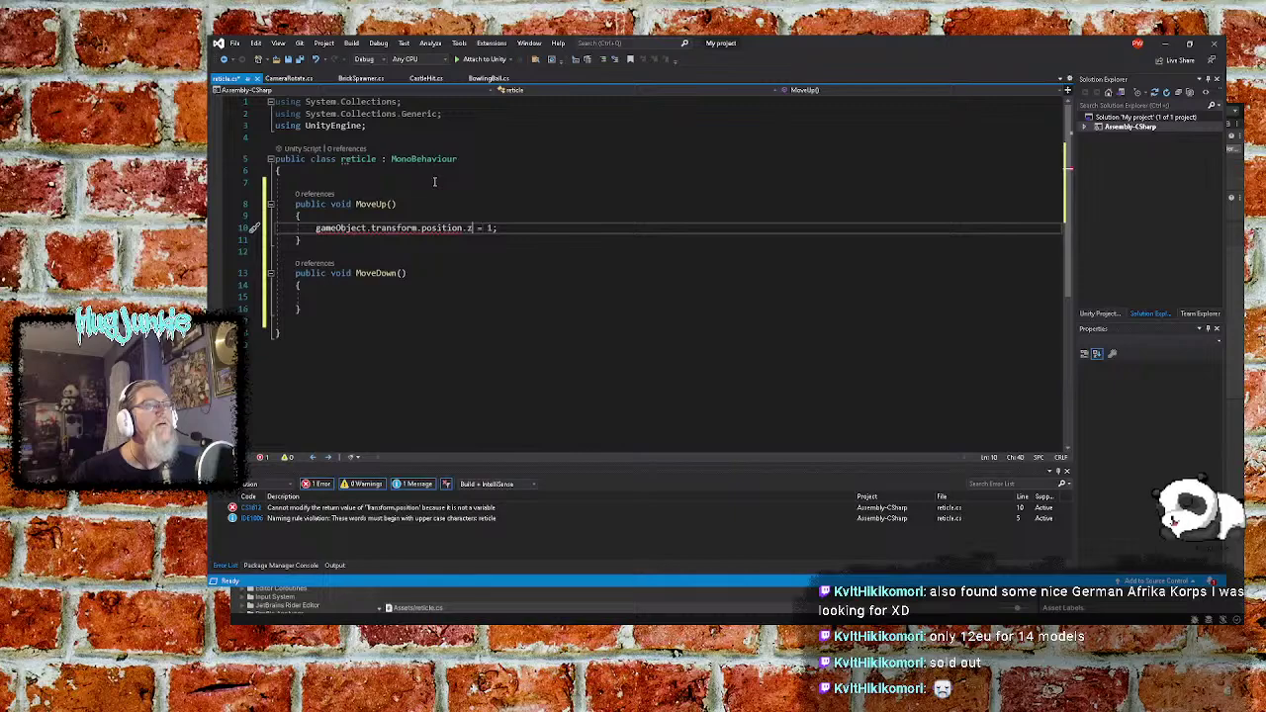
{"action": "key", "text": "shift+Right"}
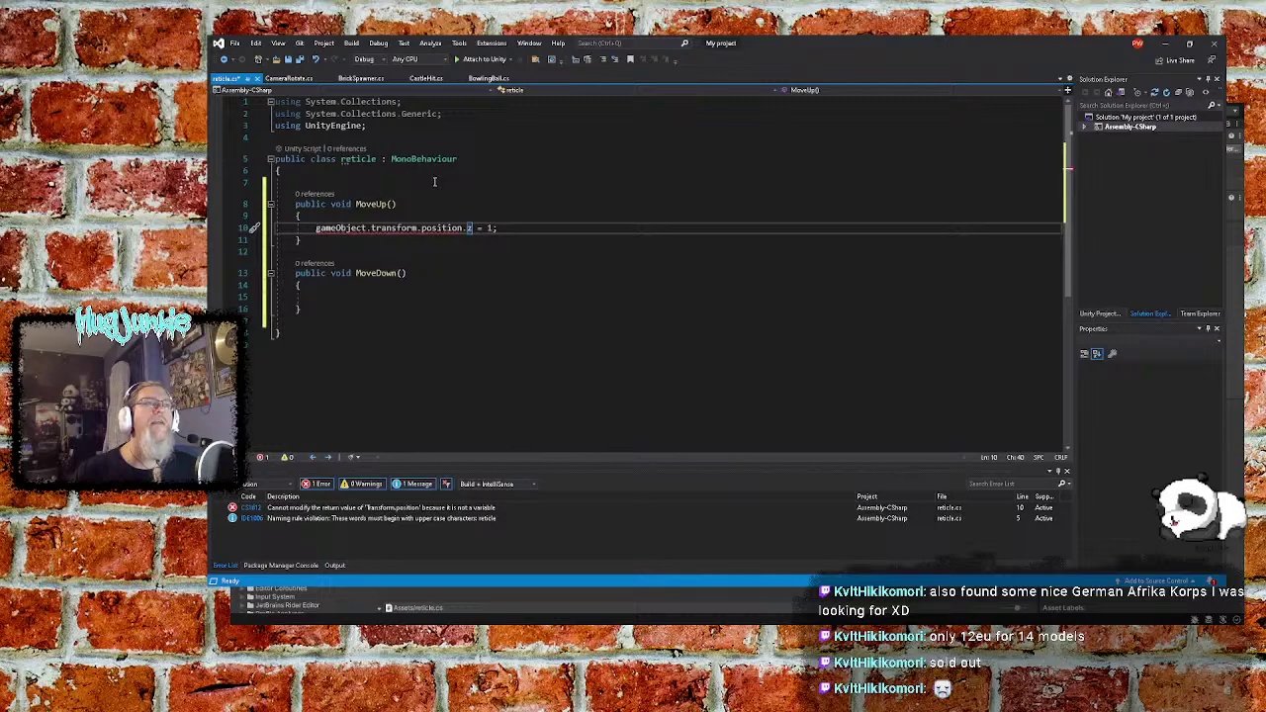
{"action": "key", "text": "Left"}
{"action": "key", "text": "Left"}
{"action": "key", "text": "Left"}
{"action": "key", "text": "Left"}
{"action": "key", "text": "Left"}
{"action": "key", "text": "Left"}
{"action": "key", "text": "Left"}
{"action": "key", "text": "Left"}
{"action": "key", "text": "Left"}
{"action": "key", "text": "Left"}
{"action": "key", "text": "Left"}
{"action": "key", "text": "Left"}
{"action": "key", "text": "Left"}
{"action": "key", "text": "Left"}
{"action": "key", "text": "Left"}
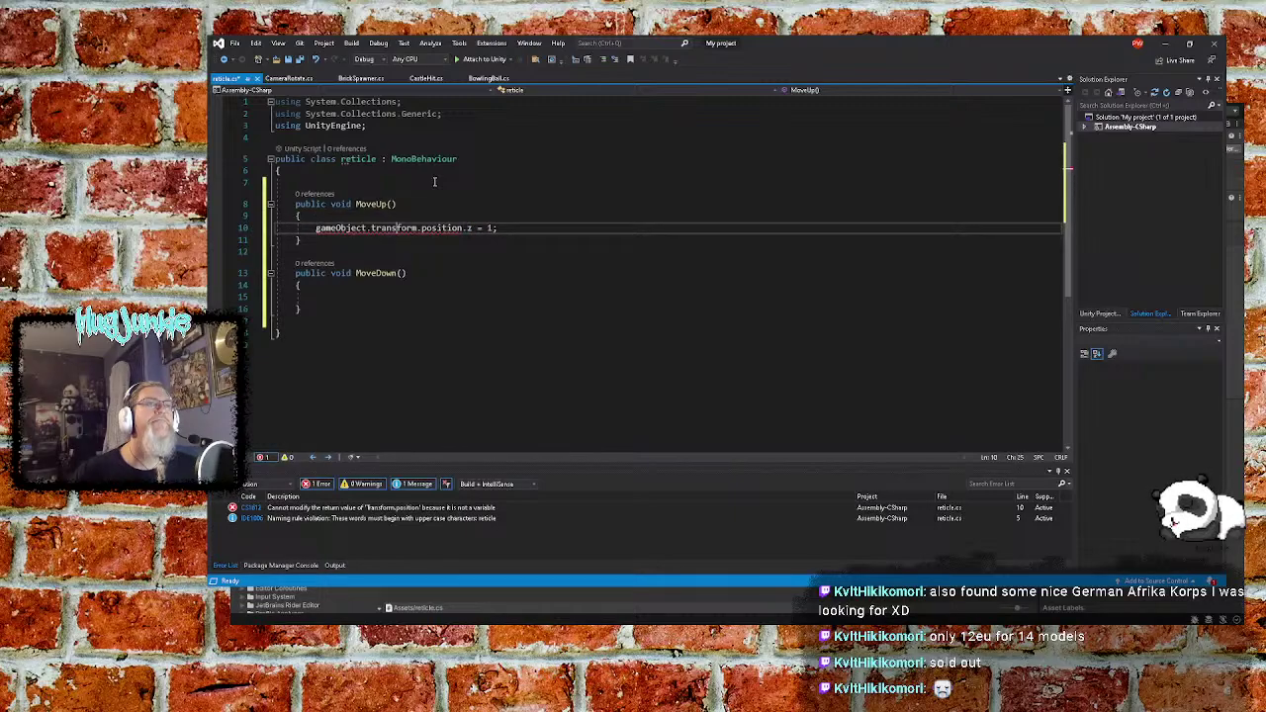
{"action": "key", "text": "Left"}
{"action": "key", "text": "Return"}
{"action": "key", "text": "Up"}
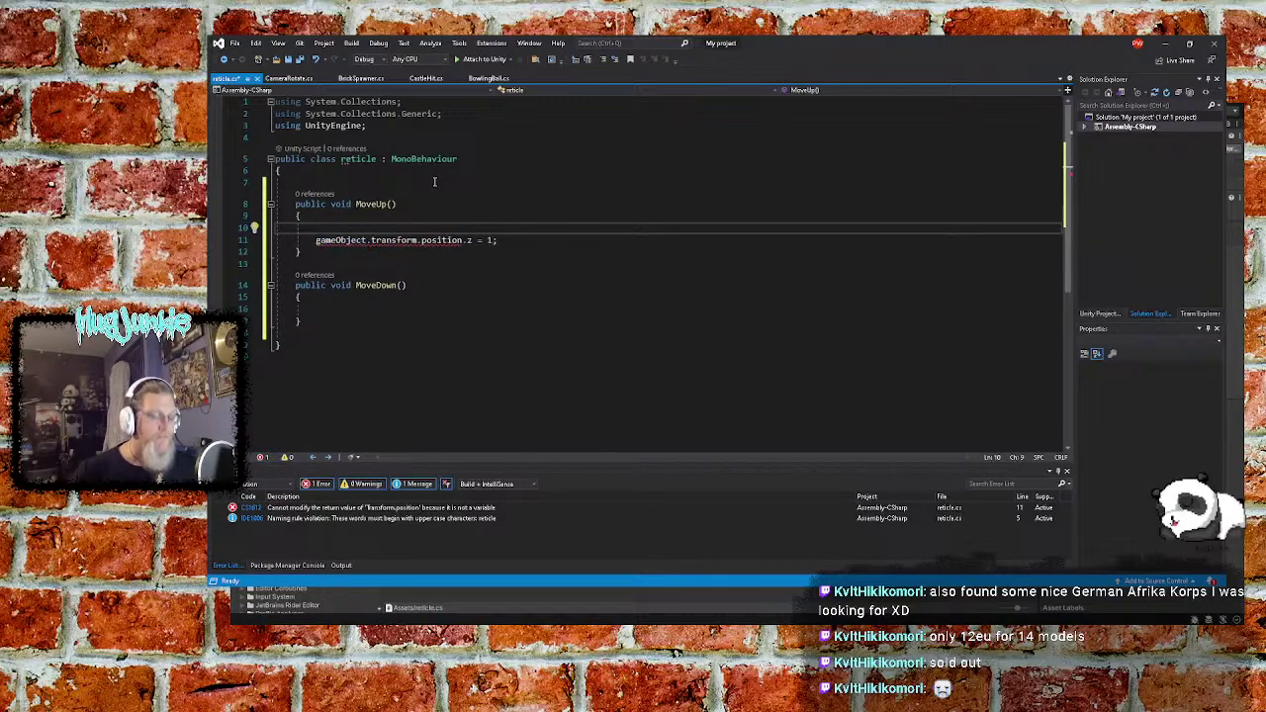
{"action": "type", "text": "vect"}
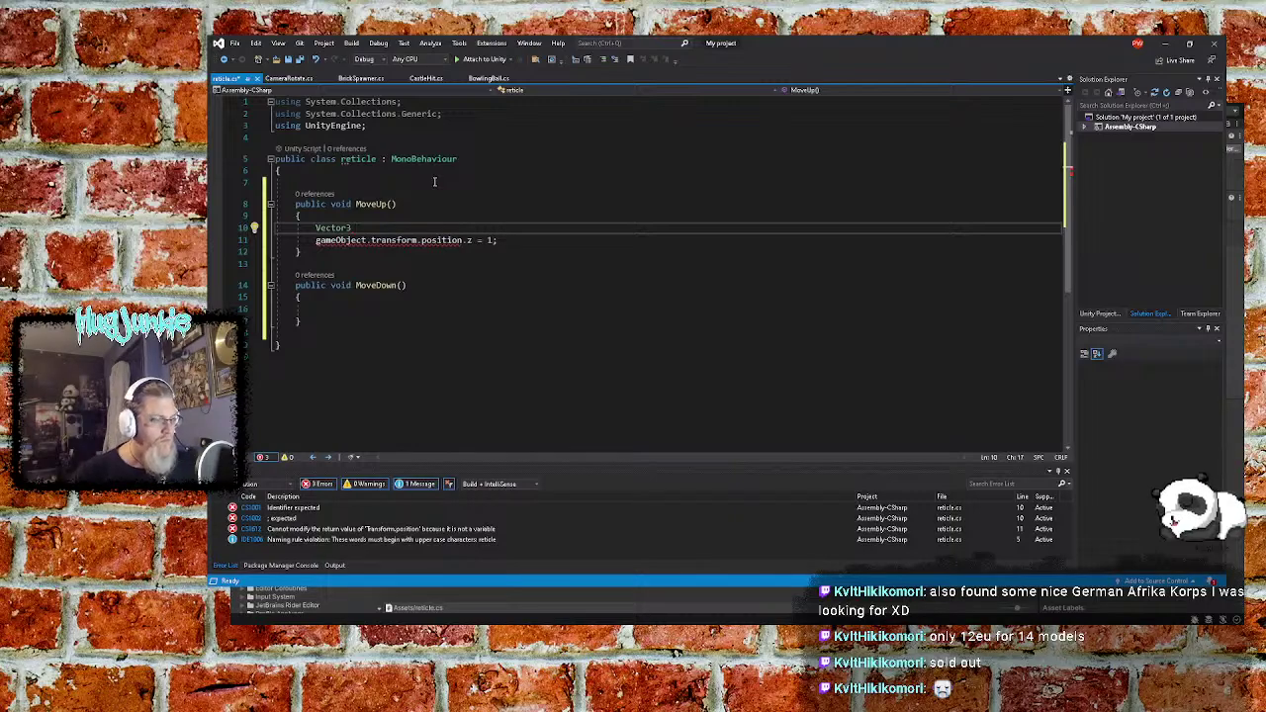
{"action": "type", "text": "po"}
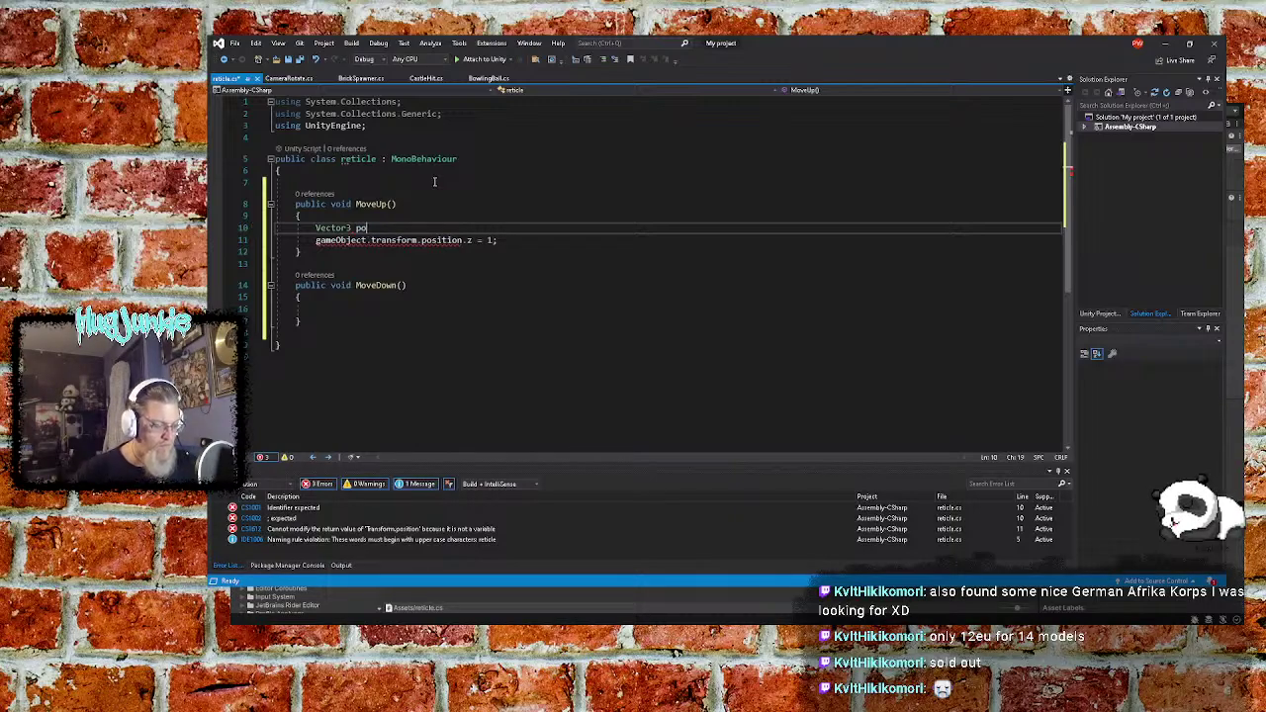
{"action": "type", "text": "s;"}
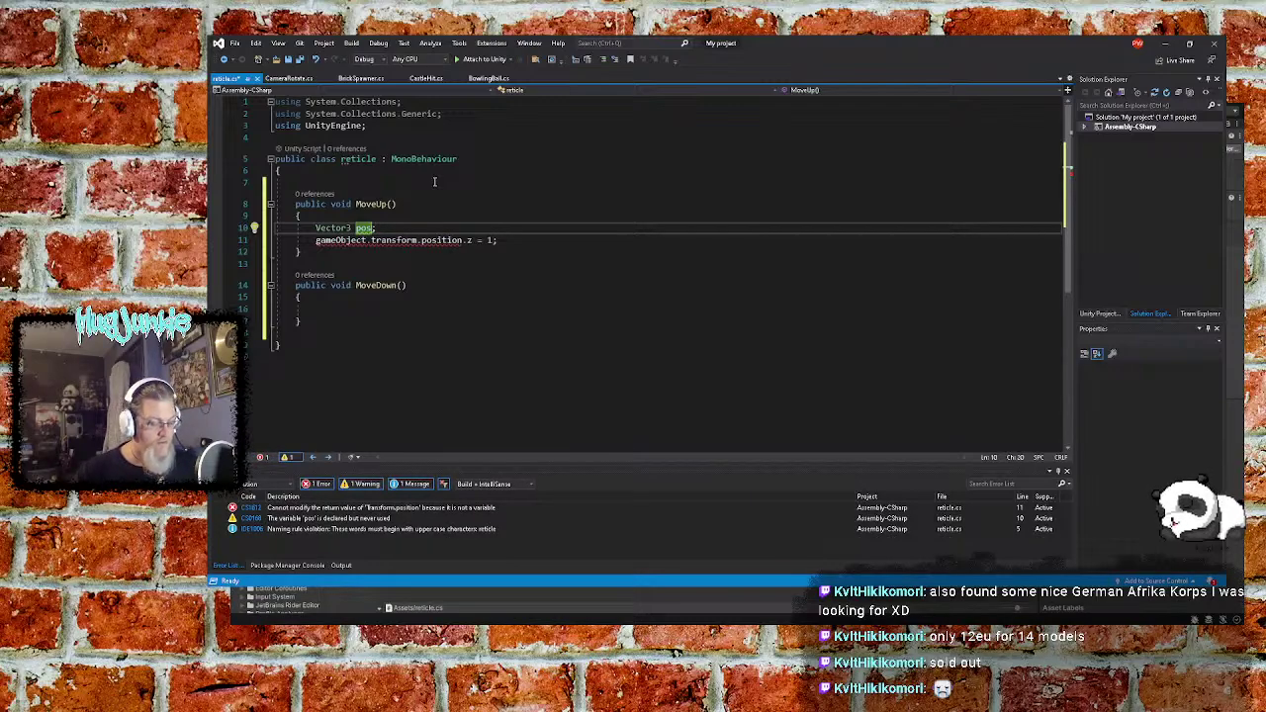
{"action": "type", "text": " = new V"}
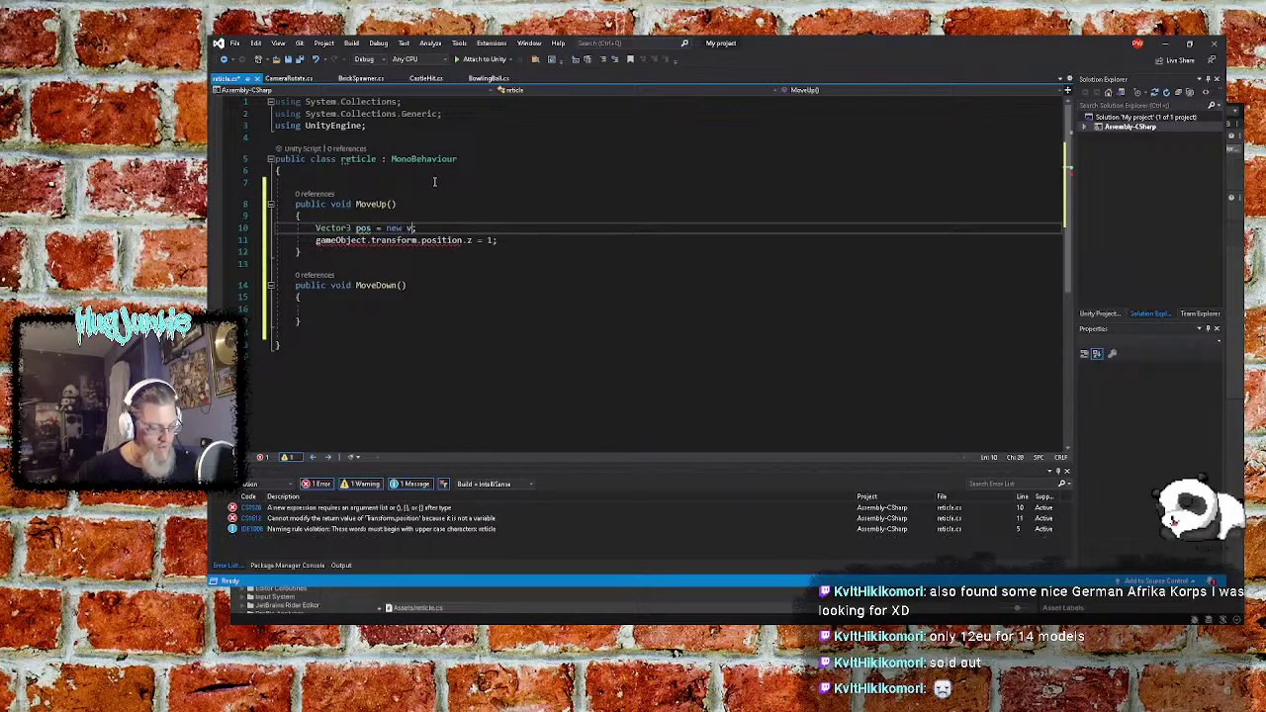
{"action": "type", "text": "ector3("}
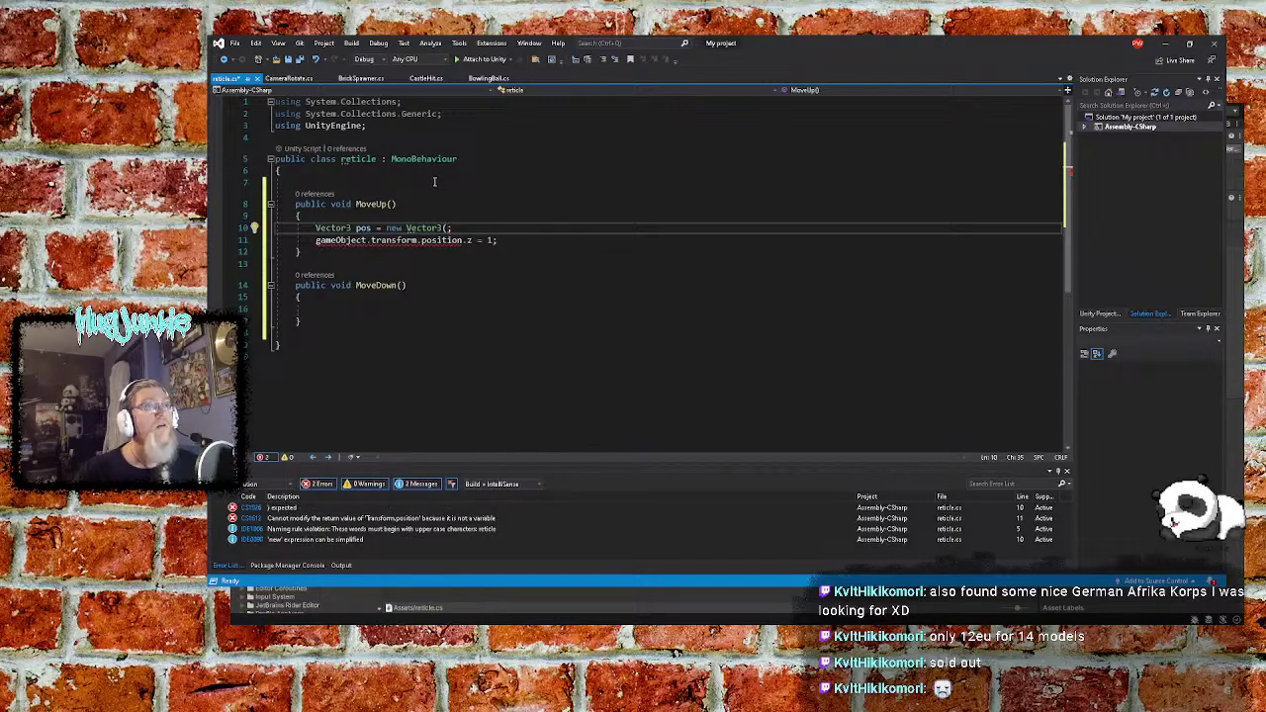
{"action": "type", "text": "0,0,0)"}
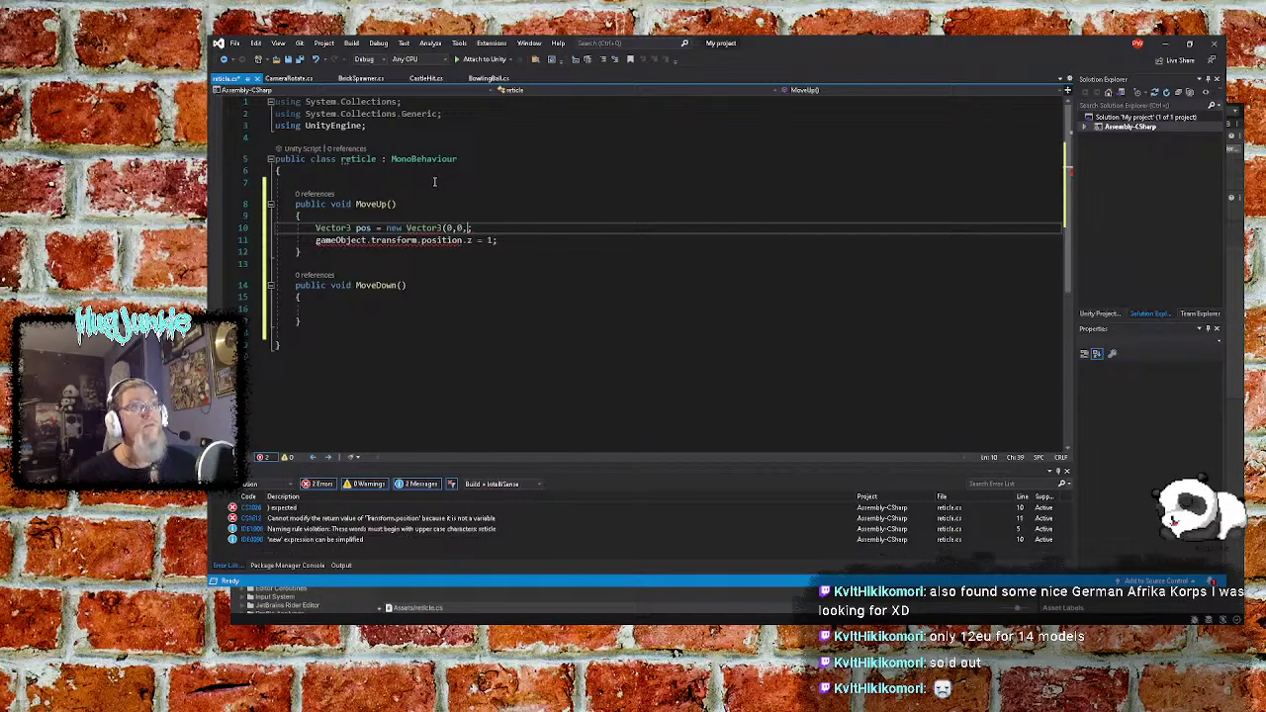
Change the assignment in MoveUp to gameObject.transform.position = pos;
{"action": "key", "text": "Down"}
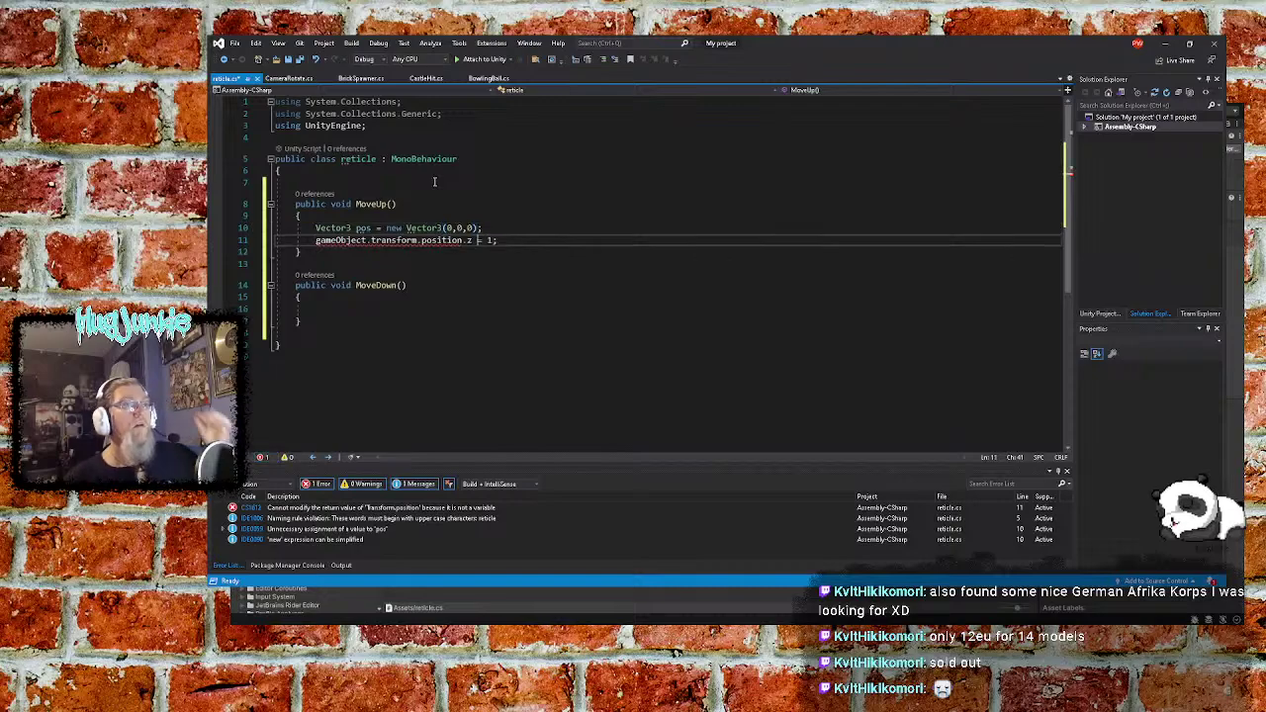
{"action": "key", "text": "Down"}
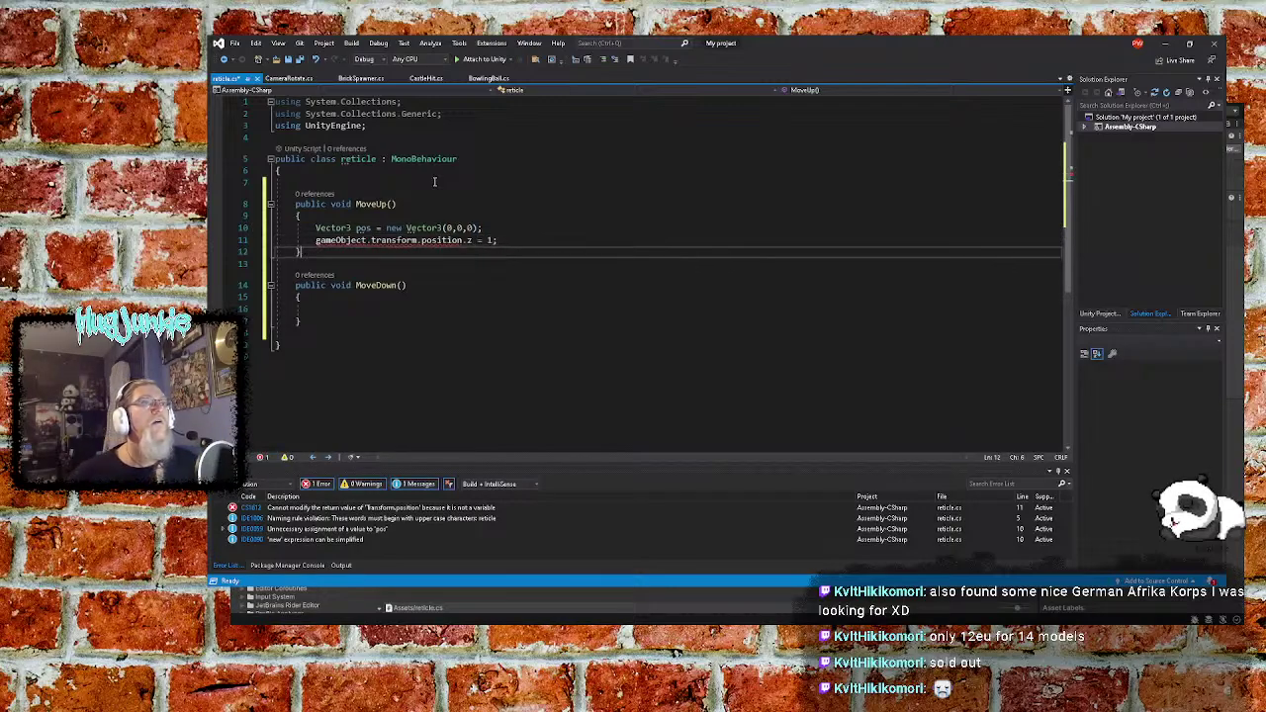
{"action": "key", "text": "Up"}
{"action": "key", "text": "BackSpace"}
{"action": "key", "text": "BackSpace"}
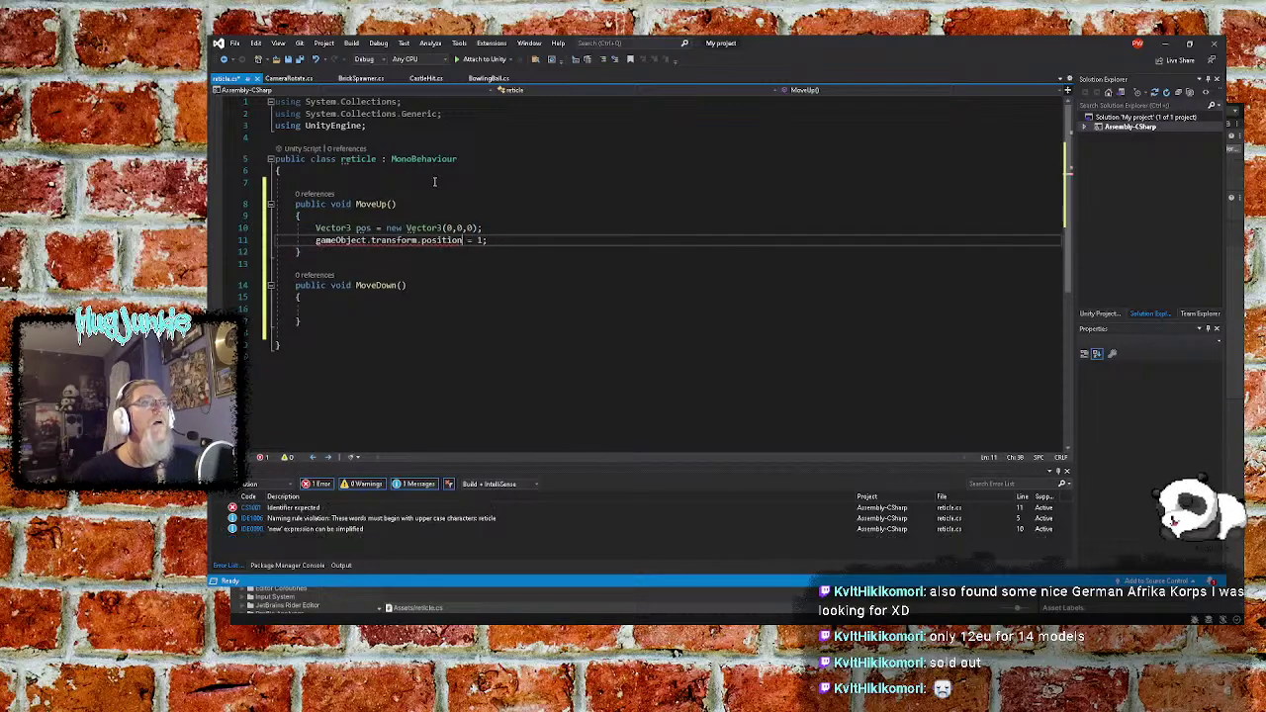
{"action": "key", "text": "BackSpace"}
{"action": "type", "text": "pos"}
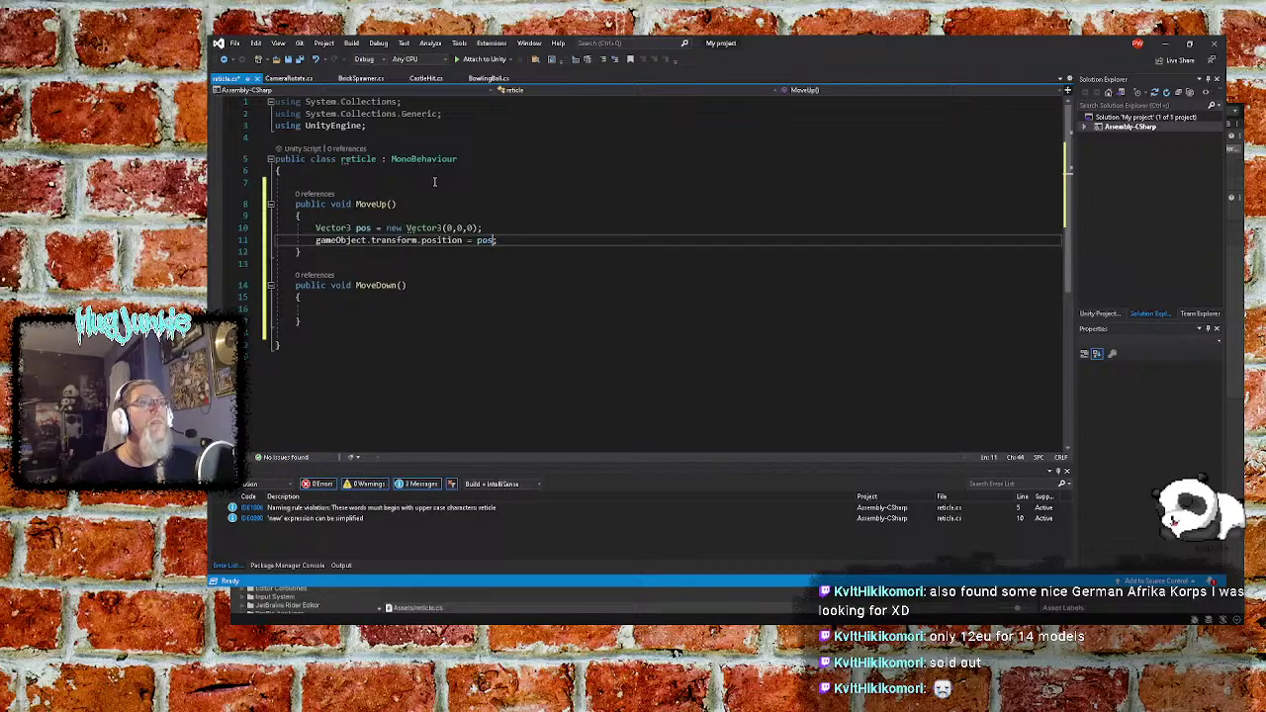
{"action": "key", "text": "Up"}
{"action": "key", "text": "Left"}
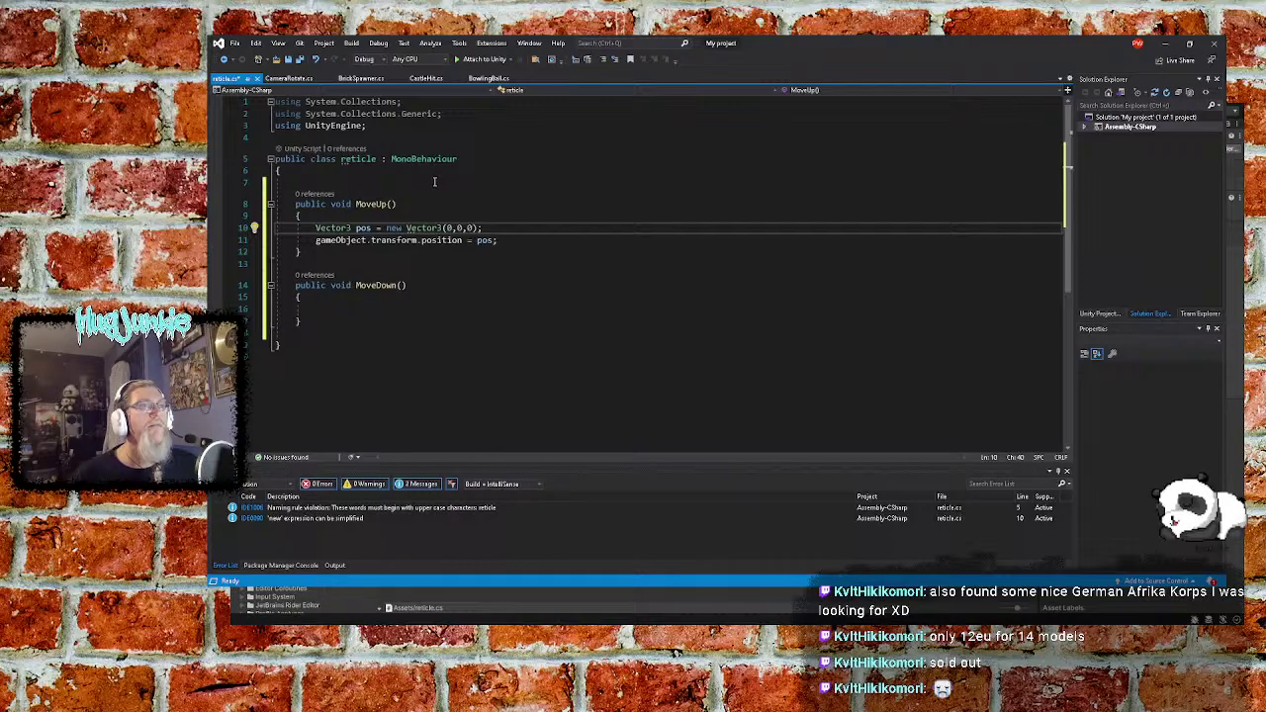
{"action": "key", "text": "BackSpace"}
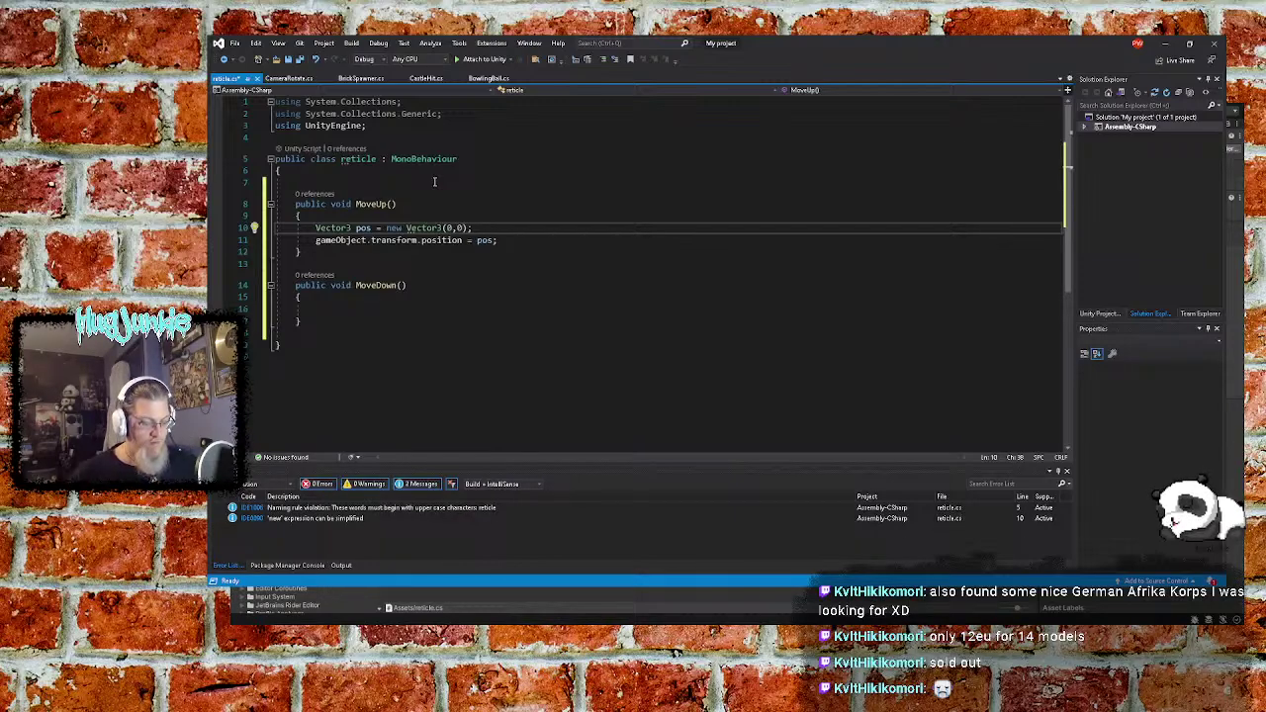
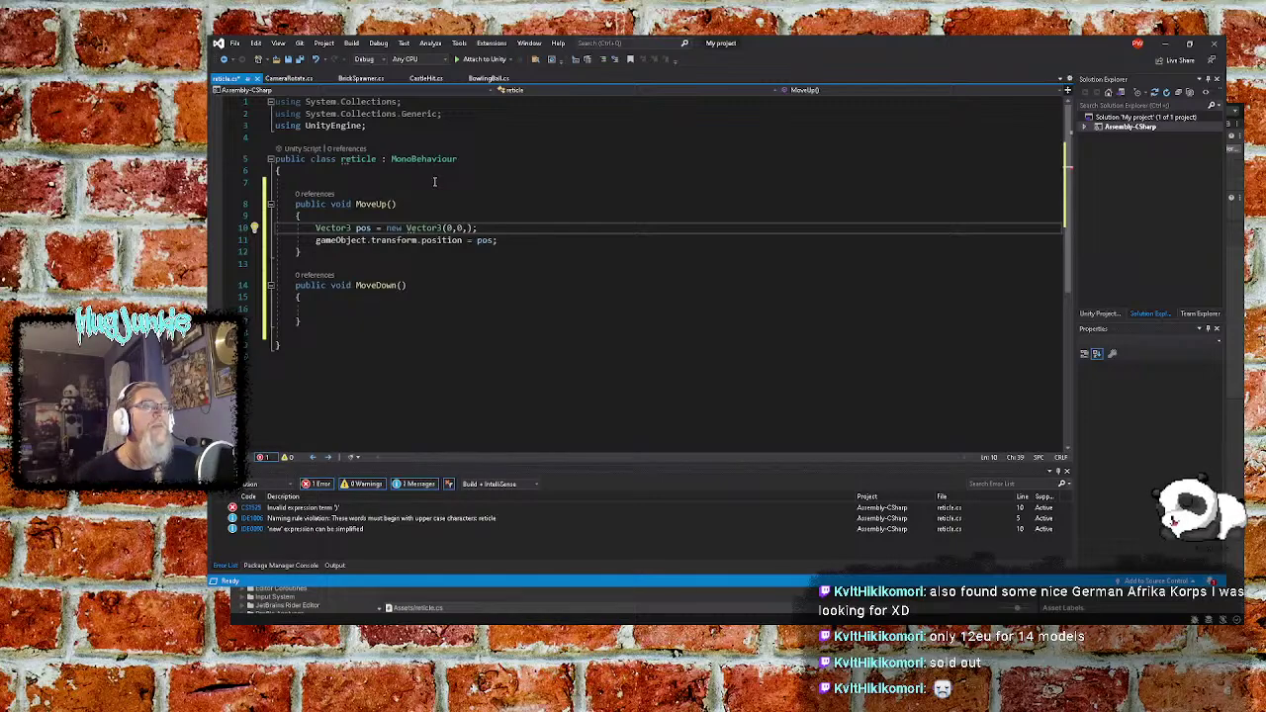
{"action": "type", "text": "0"}
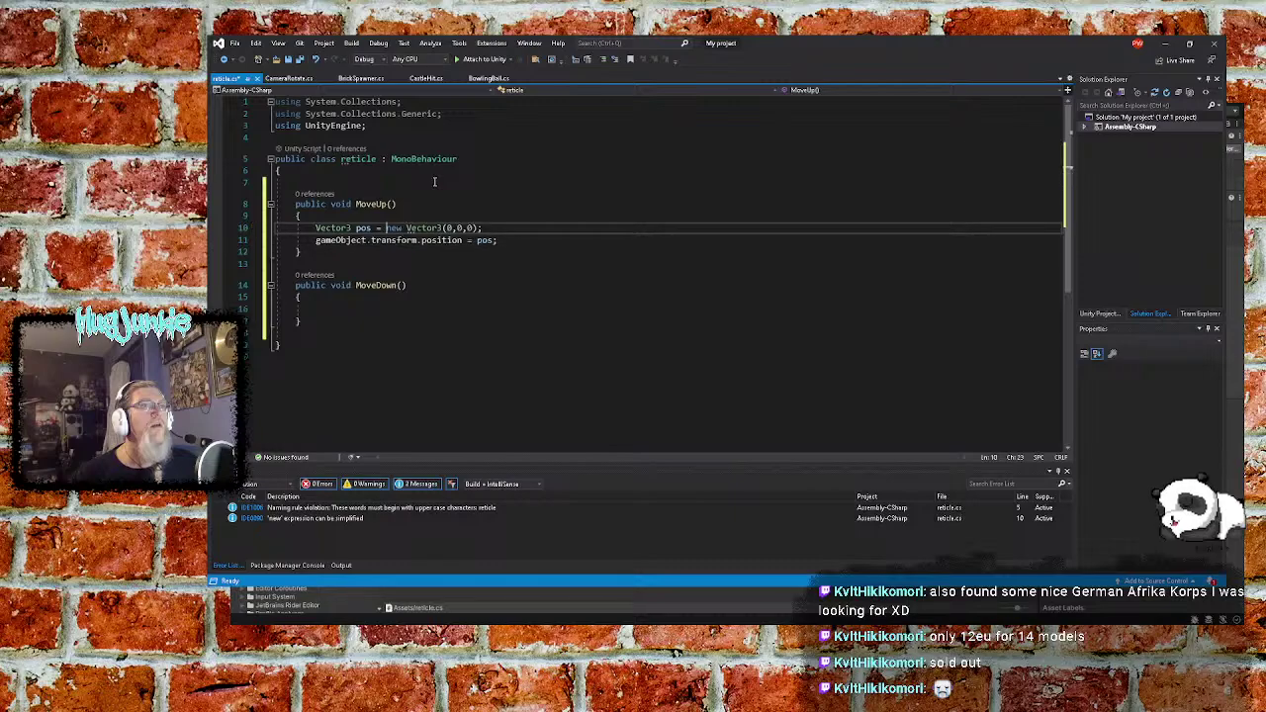
Replace pos in the position assignment with the expression new Vector3(0, 0, 0) from the declaration above
{"action": "key", "text": "shift+Right"}
{"action": "key", "text": "shift+Right"}
{"action": "key", "text": "shift+Right"}
{"action": "key", "text": "shift+Right"}
{"action": "key", "text": "shift+Right"}
{"action": "key", "text": "shift+Right"}
{"action": "key", "text": "shift+Right"}
{"action": "key", "text": "shift+Right"}
{"action": "key", "text": "shift+Right"}
{"action": "key", "text": "shift+Right"}
{"action": "key", "text": "shift+Right"}
{"action": "key", "text": "shift+Right"}
{"action": "key", "text": "shift+Right"}
{"action": "key", "text": "shift+Right"}
{"action": "key", "text": "shift+Right"}
{"action": "key", "text": "shift+Right"}
{"action": "key", "text": "shift+Right"}
{"action": "key", "text": "shift+Right"}
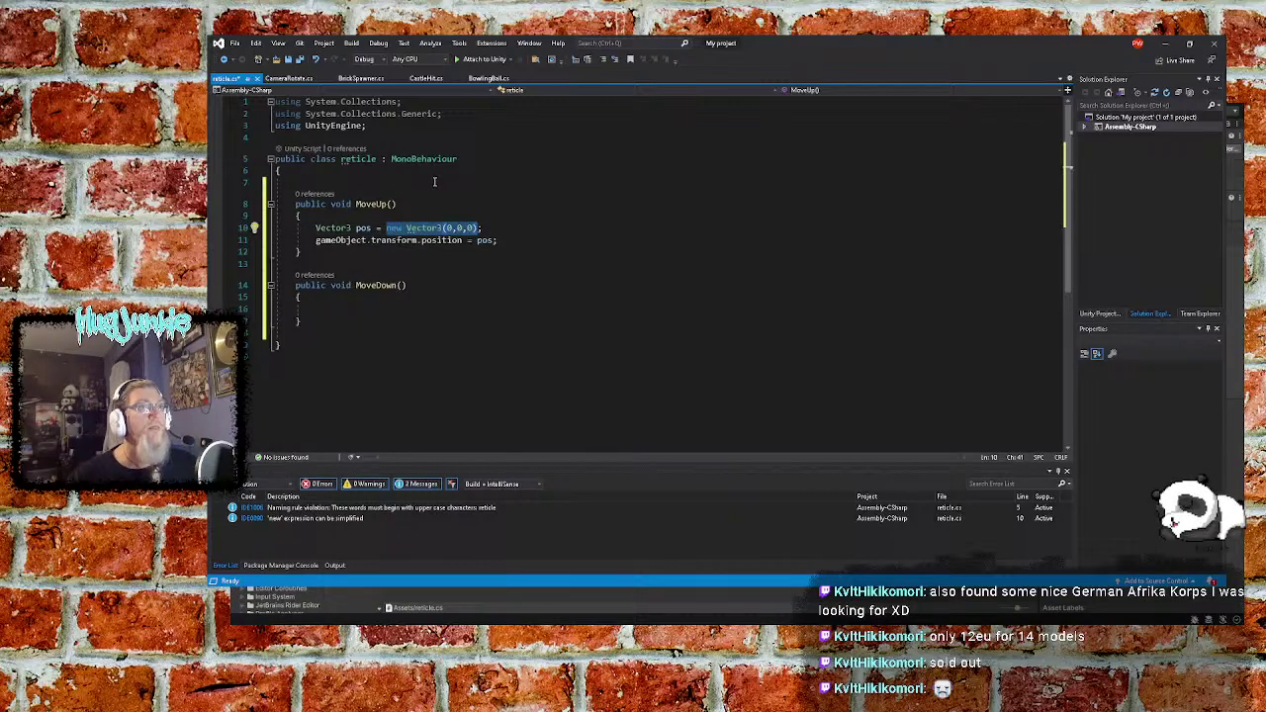
{"action": "key", "text": "Down"}
{"action": "key", "text": "ctrl+shift+Left"}
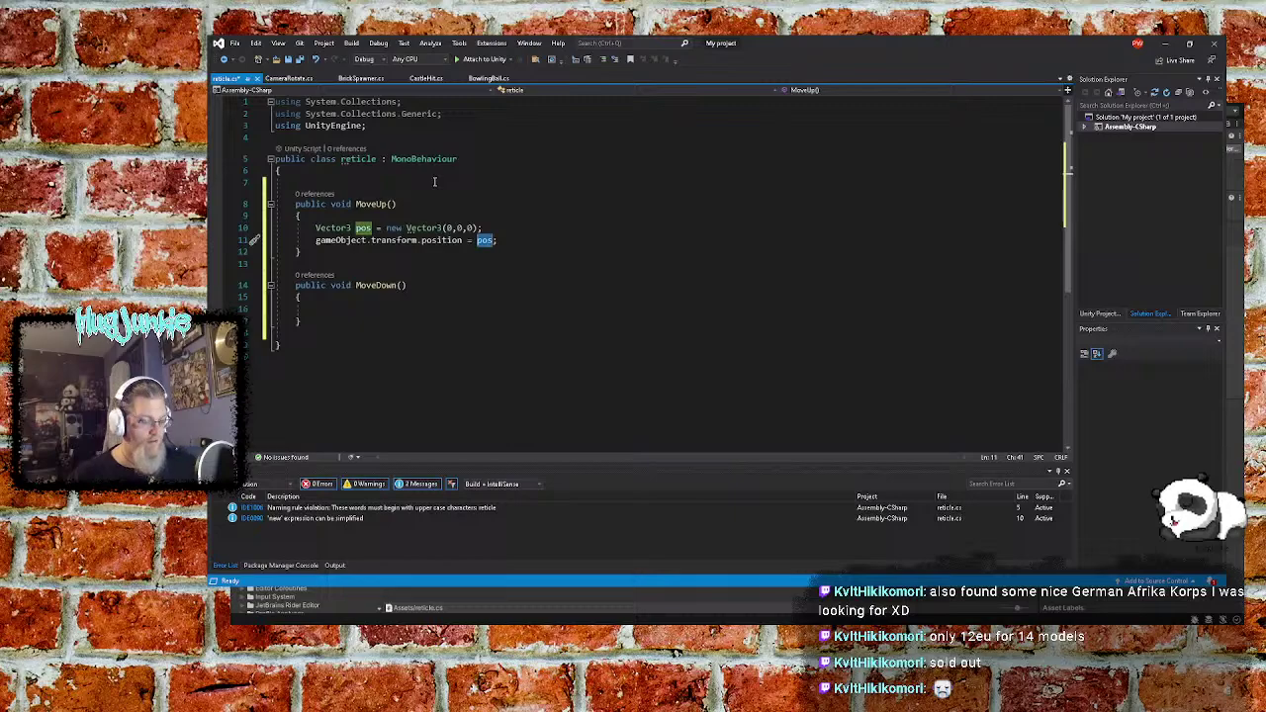
{"action": "type", "text": "new Vector3(0, 0, 0)"}
Delete the pos variable declaration and its leftover blank line from MoveUp
{"action": "key", "text": "Up"}
{"action": "key", "text": "ctrl+shift+Left"}
{"action": "key", "text": "ctrl+shift+Left"}
{"action": "key", "text": "ctrl+shift+Left"}
{"action": "key", "text": "ctrl+shift+Left"}
{"action": "key", "text": "ctrl+shift+Left"}
{"action": "key", "text": "ctrl+shift+Left"}
{"action": "key", "text": "ctrl+shift+Left"}
{"action": "key", "text": "ctrl+shift+Left"}
{"action": "key", "text": "ctrl+shift+Left"}
{"action": "key", "text": "ctrl+shift+Left"}
{"action": "key", "text": "ctrl+shift+Left"}
{"action": "key", "text": "ctrl+shift+Left"}
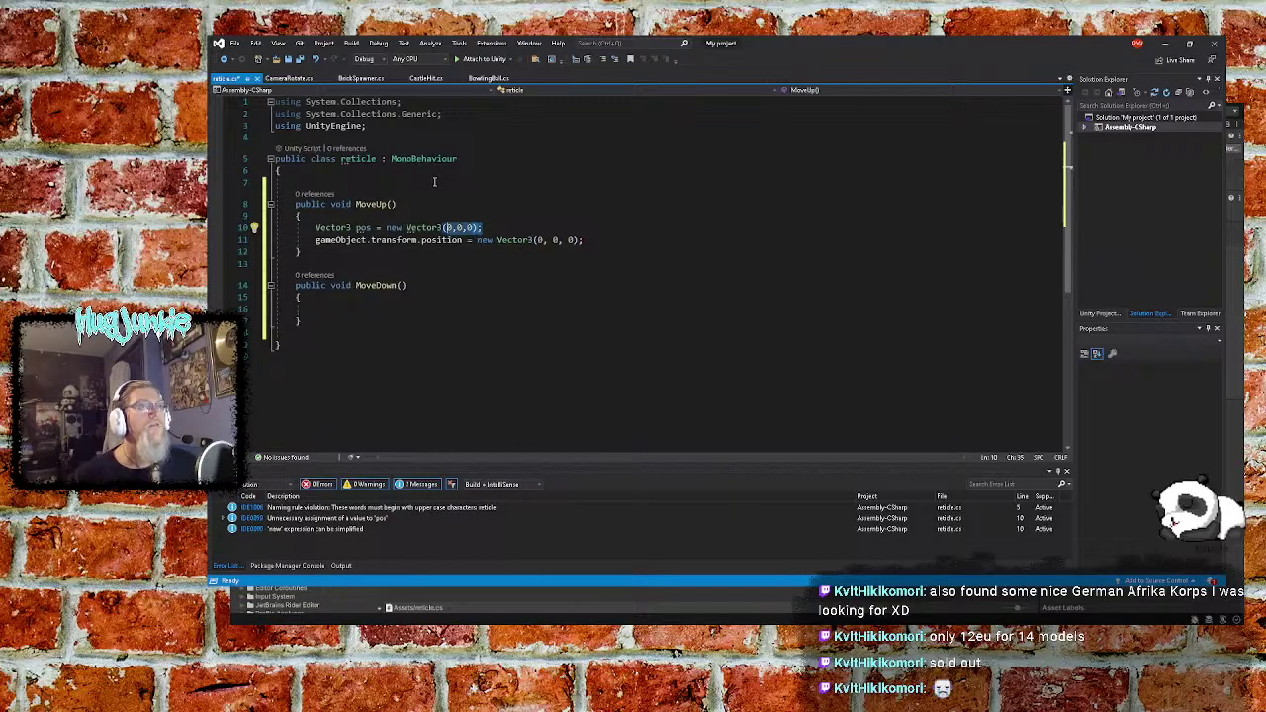
{"action": "key", "text": "ctrl+shift+Left"}
{"action": "key", "text": "ctrl+shift+Left"}
{"action": "key", "text": "Delete"}
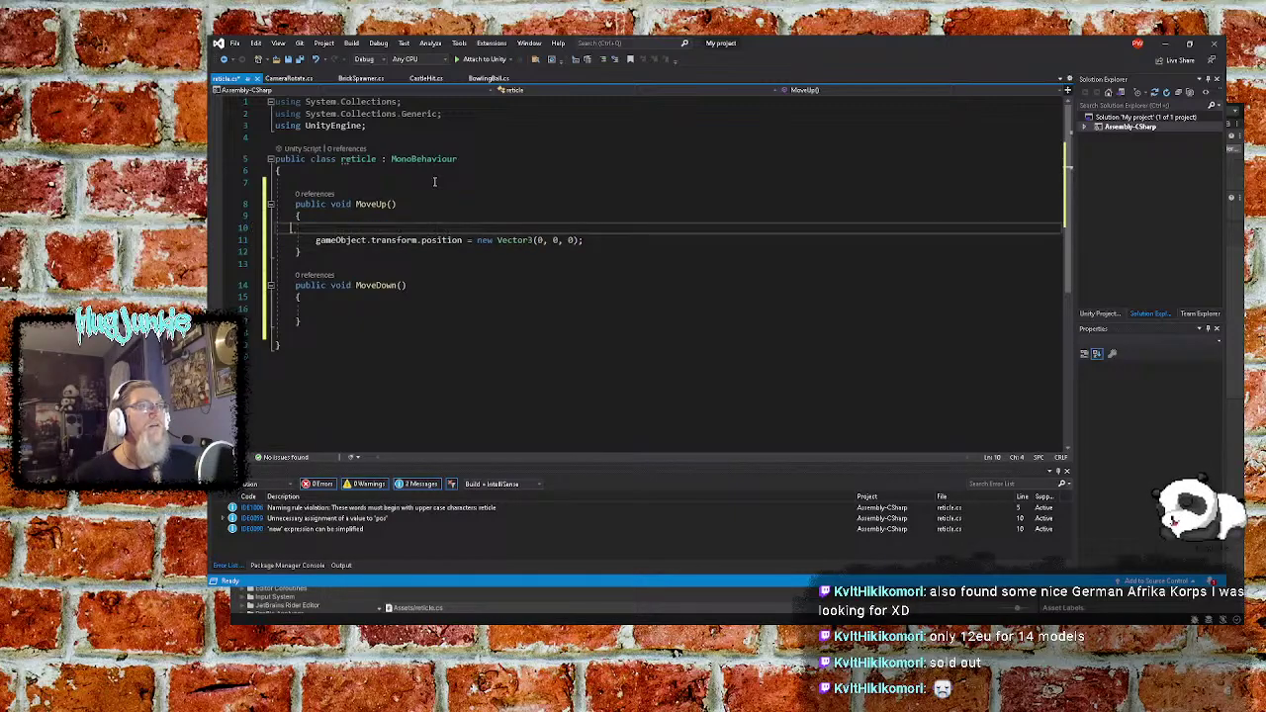
{"action": "key", "text": "Delete"}
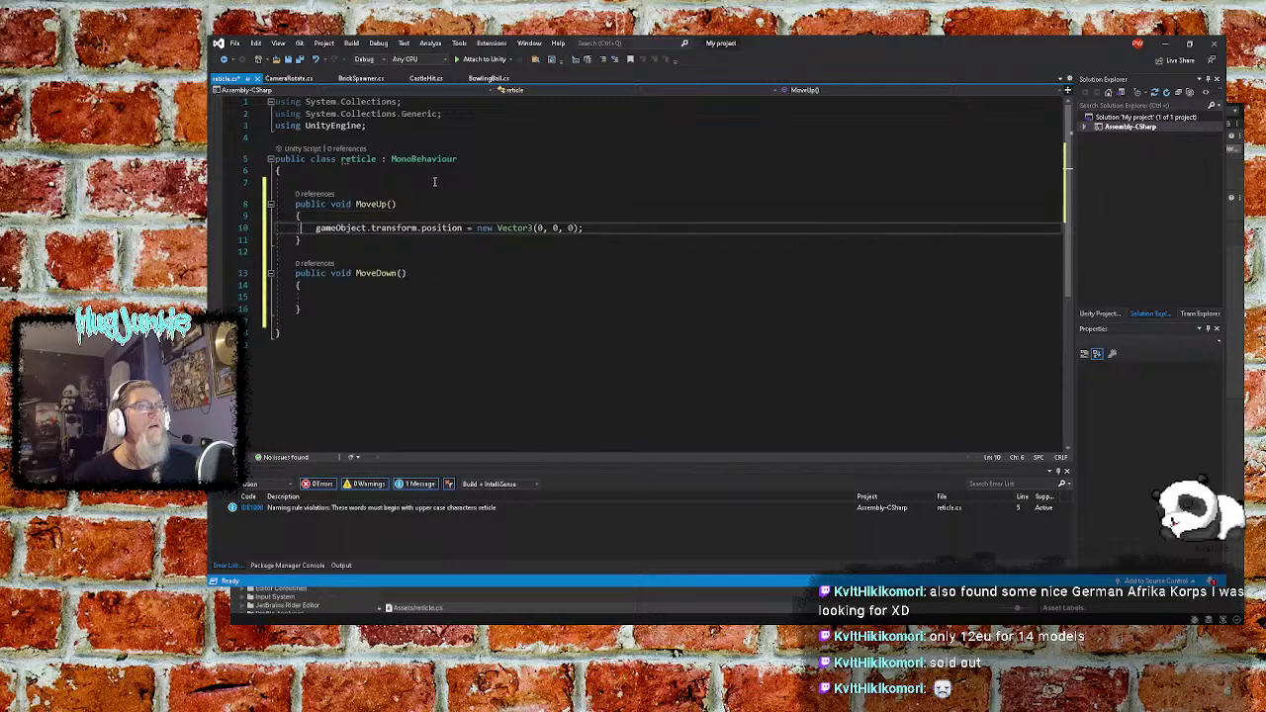
Replace the first Vector3 argument with gameObject.transform.position.x, reusing the expression from the start of the statement
{"action": "key", "text": "ctrl+Right"}
{"action": "key", "text": "ctrl+Right"}
{"action": "key", "text": "Right"}
{"action": "key", "text": "Right"}
{"action": "key", "text": "Right"}
{"action": "key", "text": "Right"}
{"action": "key", "text": "Right"}
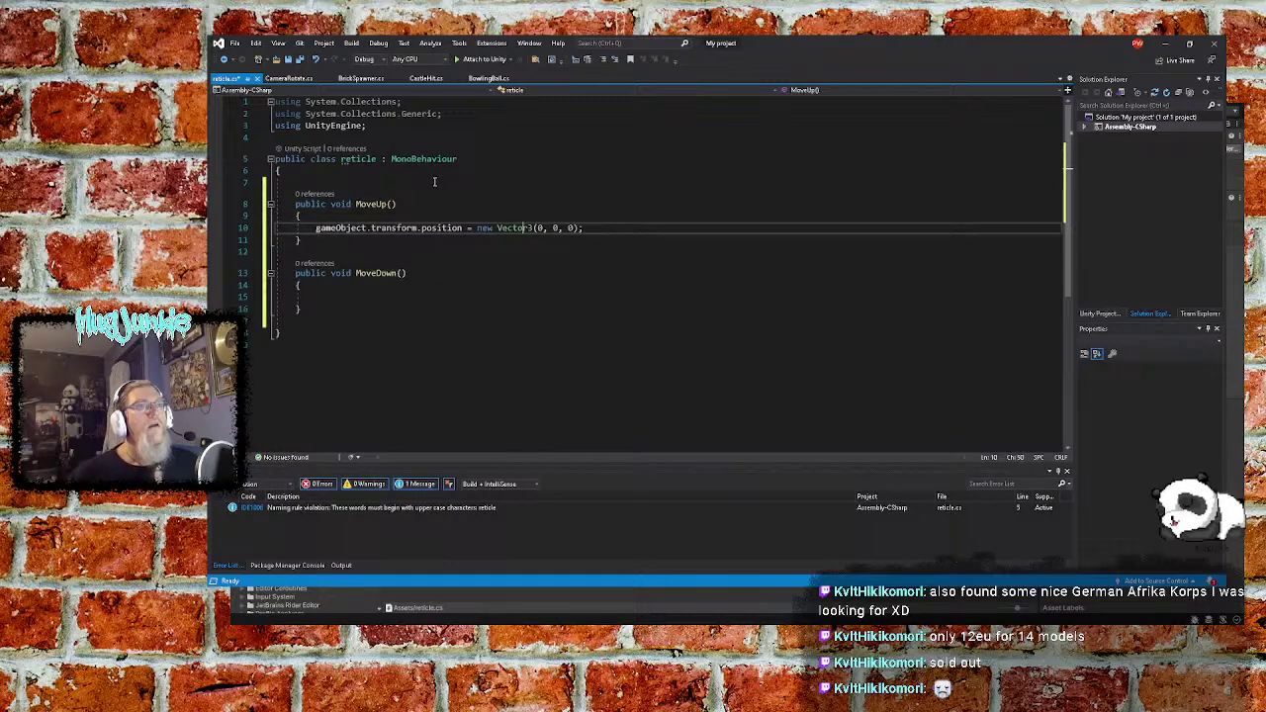
{"action": "key", "text": "ctrl+shift+Left"}
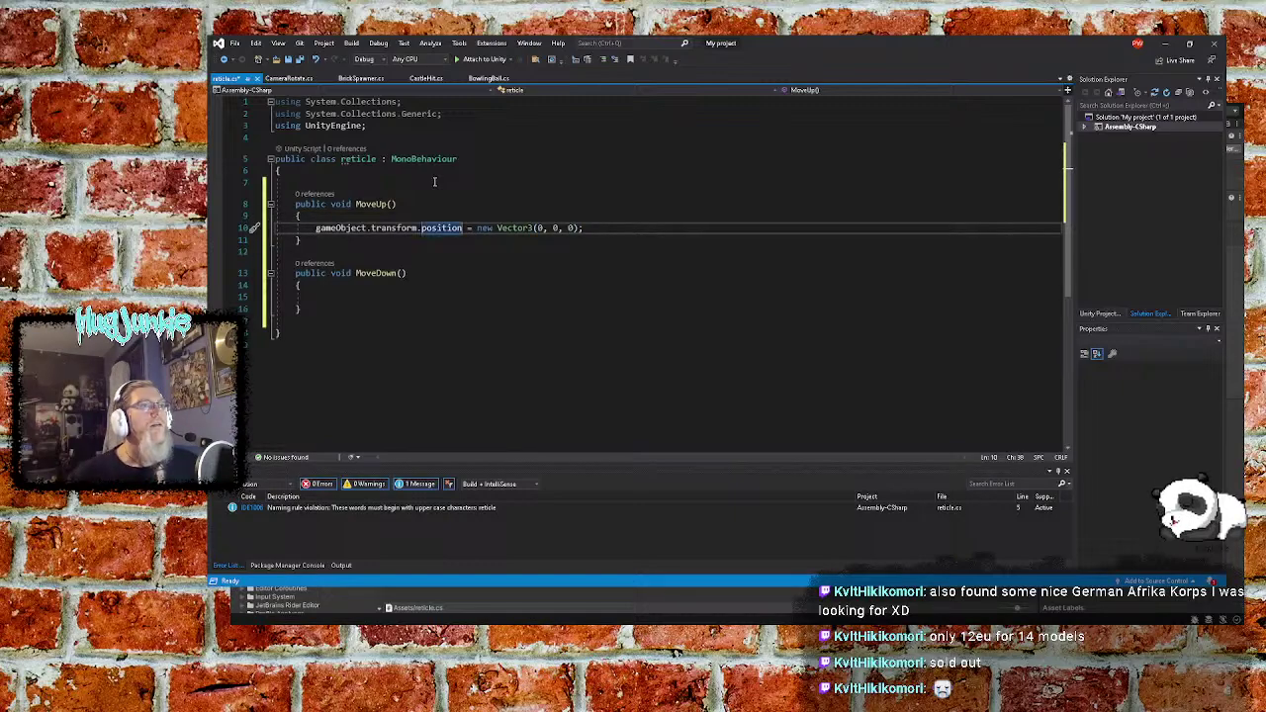
{"action": "key", "text": "shift+Left"}
{"action": "key", "text": "shift+Left"}
{"action": "key", "text": "shift+Left"}
{"action": "key", "text": "shift+Left"}
{"action": "key", "text": "shift+Left"}
{"action": "key", "text": "shift+Left"}
{"action": "key", "text": "shift+Left"}
{"action": "key", "text": "shift+Left"}
{"action": "key", "text": "shift+Left"}
{"action": "key", "text": "shift+Left"}
{"action": "key", "text": "shift+Left"}
{"action": "key", "text": "shift+Left"}
{"action": "key", "text": "shift+Left"}
{"action": "key", "text": "shift+Left"}
{"action": "key", "text": "shift+Left"}
{"action": "key", "text": "shift+Left"}
{"action": "key", "text": "shift+Left"}
{"action": "key", "text": "shift+Left"}
{"action": "key", "text": "shift+Left"}
{"action": "key", "text": "shift+Left"}
{"action": "key", "text": "shift+Left"}
{"action": "key", "text": "shift+Left"}
{"action": "key", "text": "ctrl+c"}
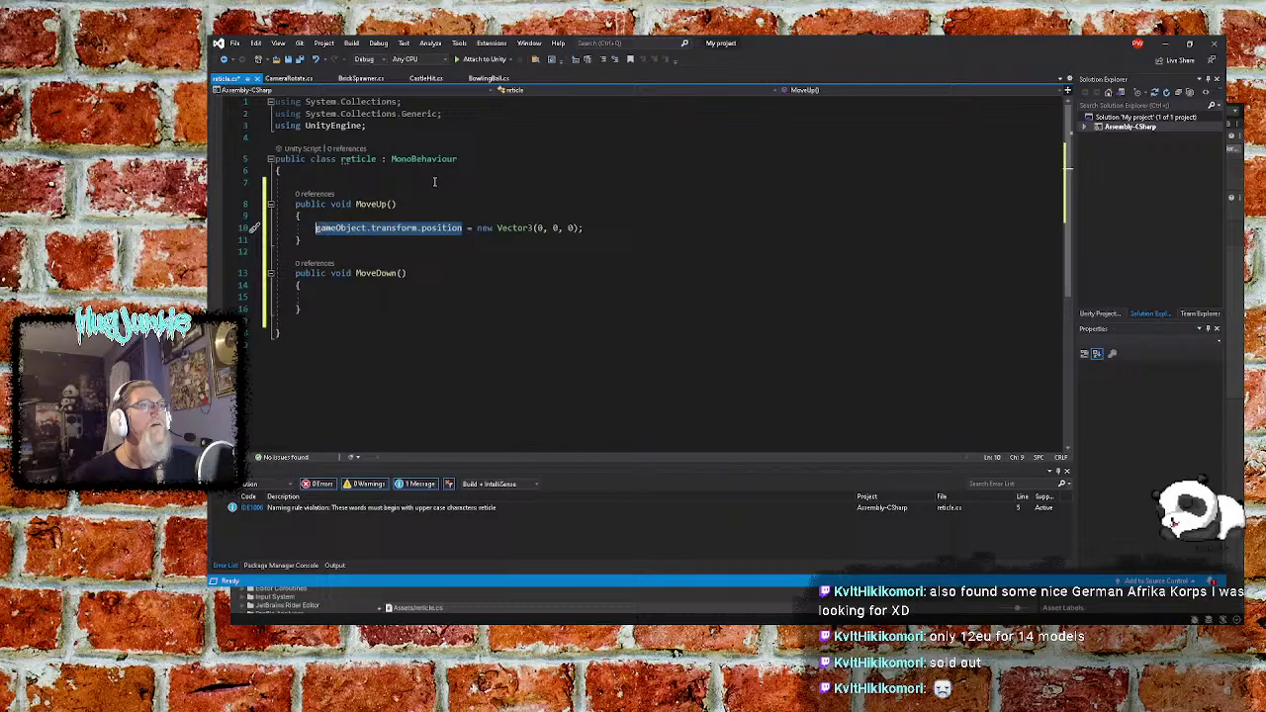
{"action": "key", "text": "Right"}
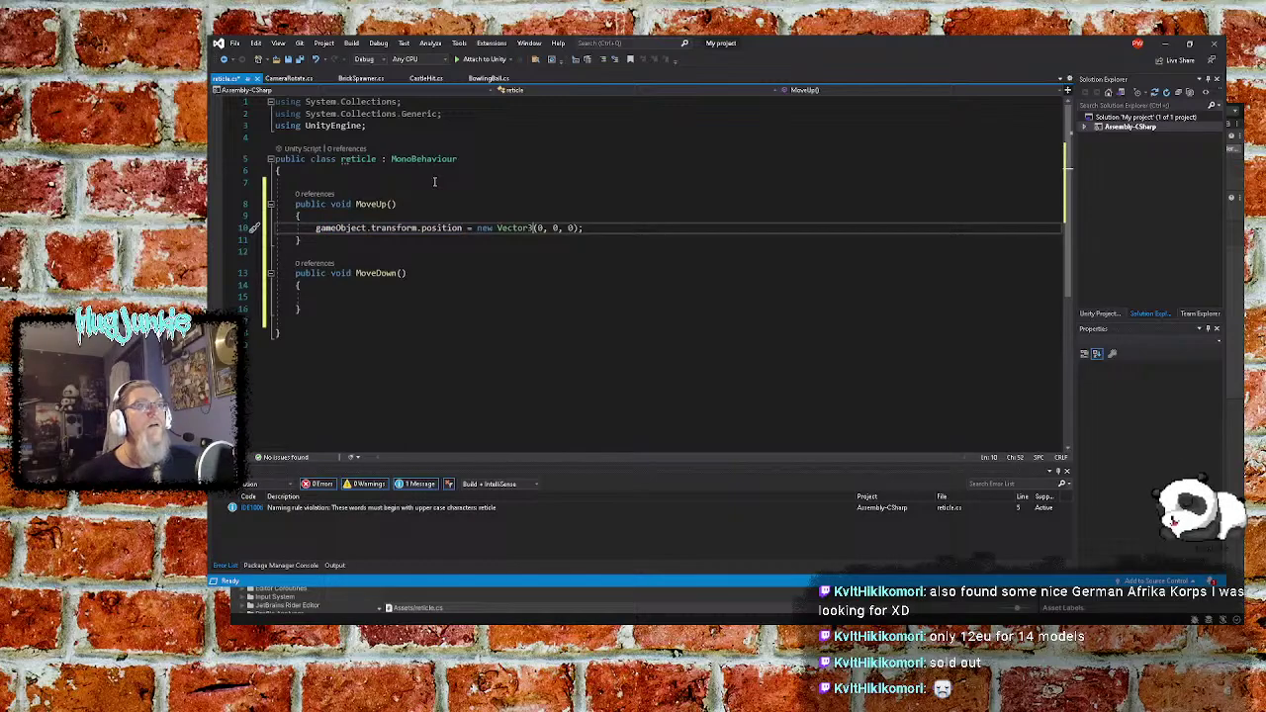
{"action": "key", "text": "ctrl+v"}
{"action": "type", "text": "."}
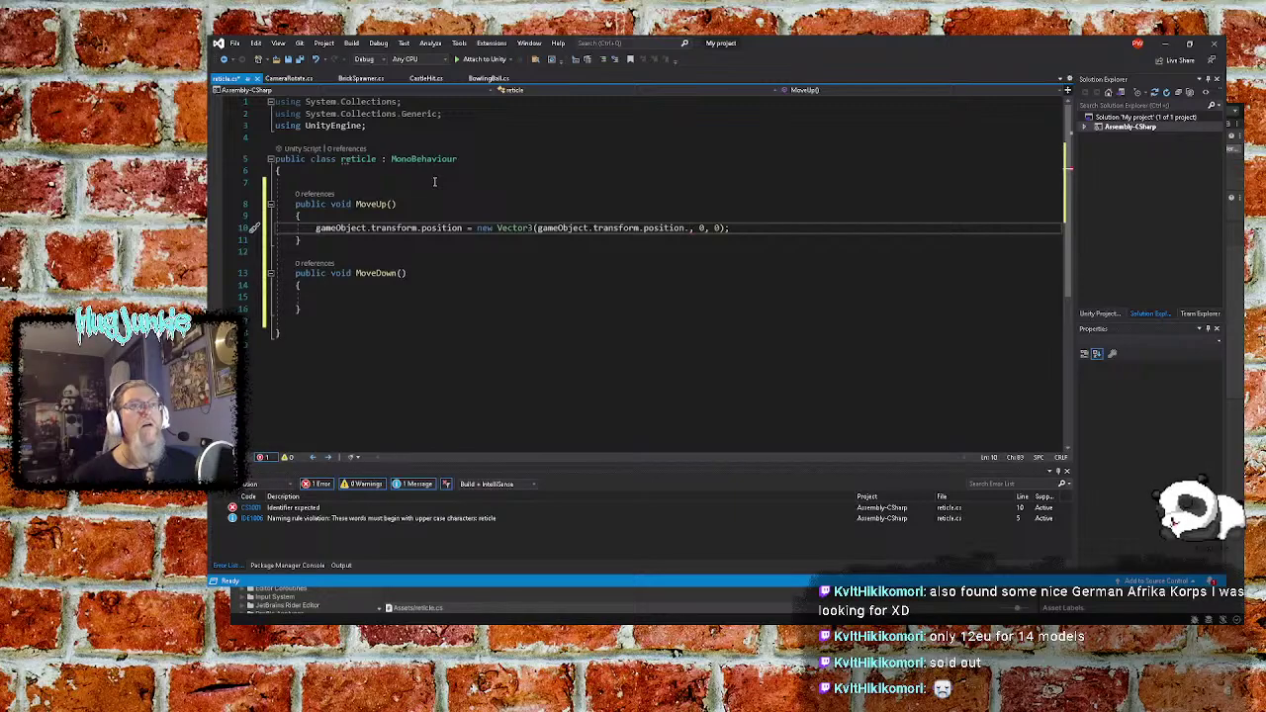
{"action": "type", "text": "x"}
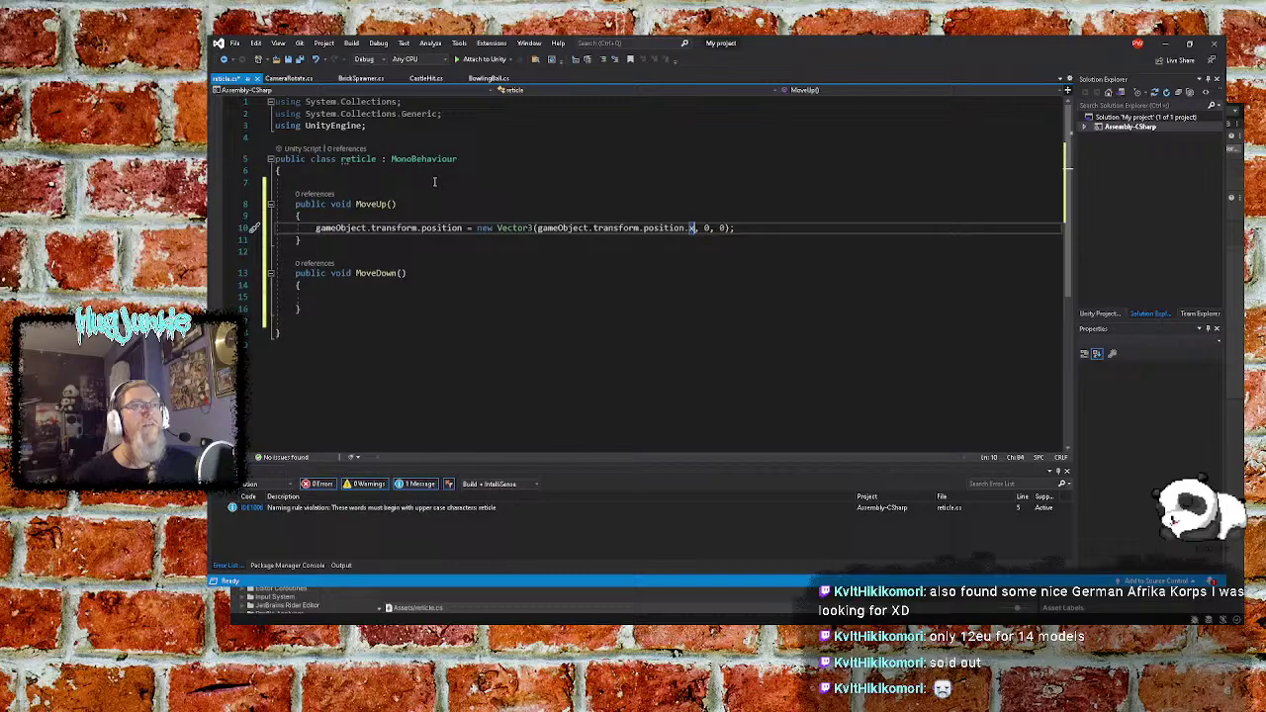
Replace the second Vector3 argument with gameObject.transform.position.y, based on a copy of the first argument
{"action": "key", "text": "shift+Left"}
{"action": "key", "text": "shift+Left"}
{"action": "key", "text": "shift+Left"}
{"action": "key", "text": "shift+Left"}
{"action": "key", "text": "shift+Left"}
{"action": "key", "text": "shift+Left"}
{"action": "key", "text": "shift+Left"}
{"action": "key", "text": "shift+Left"}
{"action": "key", "text": "shift+Left"}
{"action": "key", "text": "shift+Left"}
{"action": "key", "text": "shift+Left"}
{"action": "key", "text": "shift+Left"}
{"action": "key", "text": "shift+Left"}
{"action": "key", "text": "shift+Left"}
{"action": "key", "text": "shift+Left"}
{"action": "key", "text": "shift+Left"}
{"action": "key", "text": "shift+Left"}
{"action": "key", "text": "shift+Left"}
{"action": "key", "text": "shift+Left"}
{"action": "key", "text": "shift+Left"}
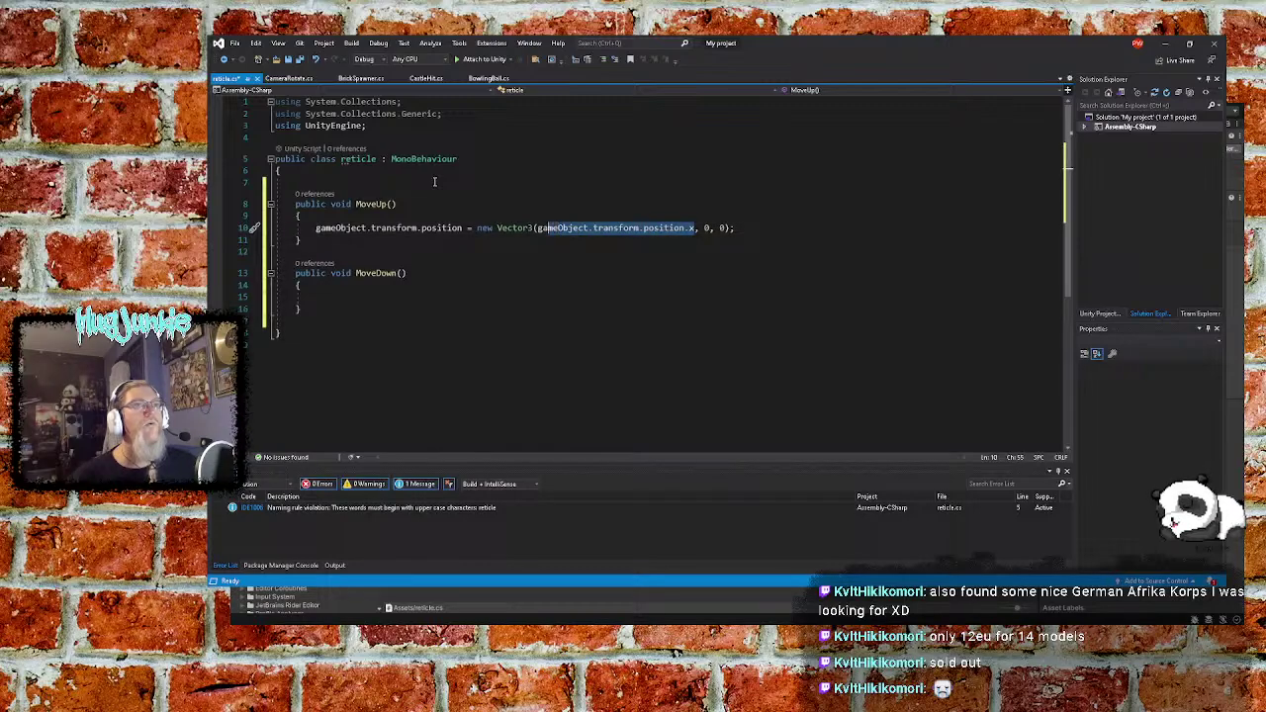
{"action": "key", "text": "shift+Left"}
{"action": "key", "text": "shift+Left"}
{"action": "key", "text": "ctrl+c"}
{"action": "key", "text": "Right"}
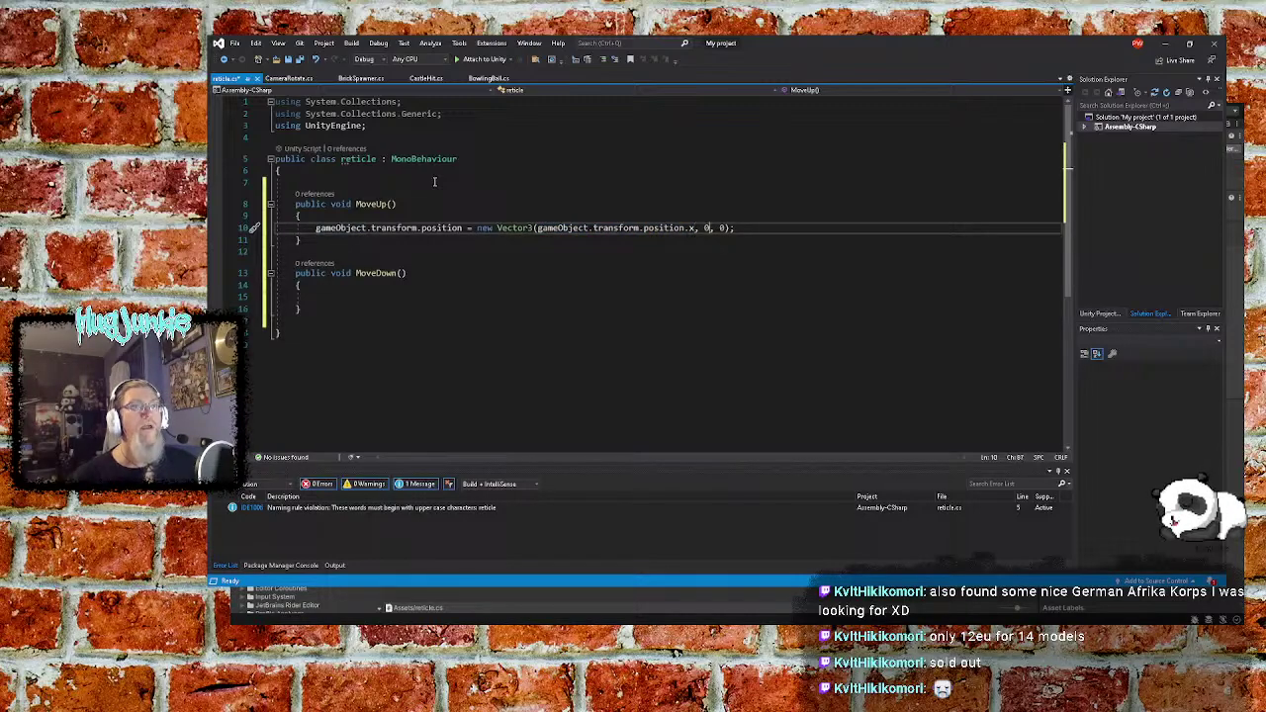
{"action": "key", "text": "shift+Left"}
{"action": "key", "text": "ctrl+v"}
{"action": "key", "text": "BackSpace"}
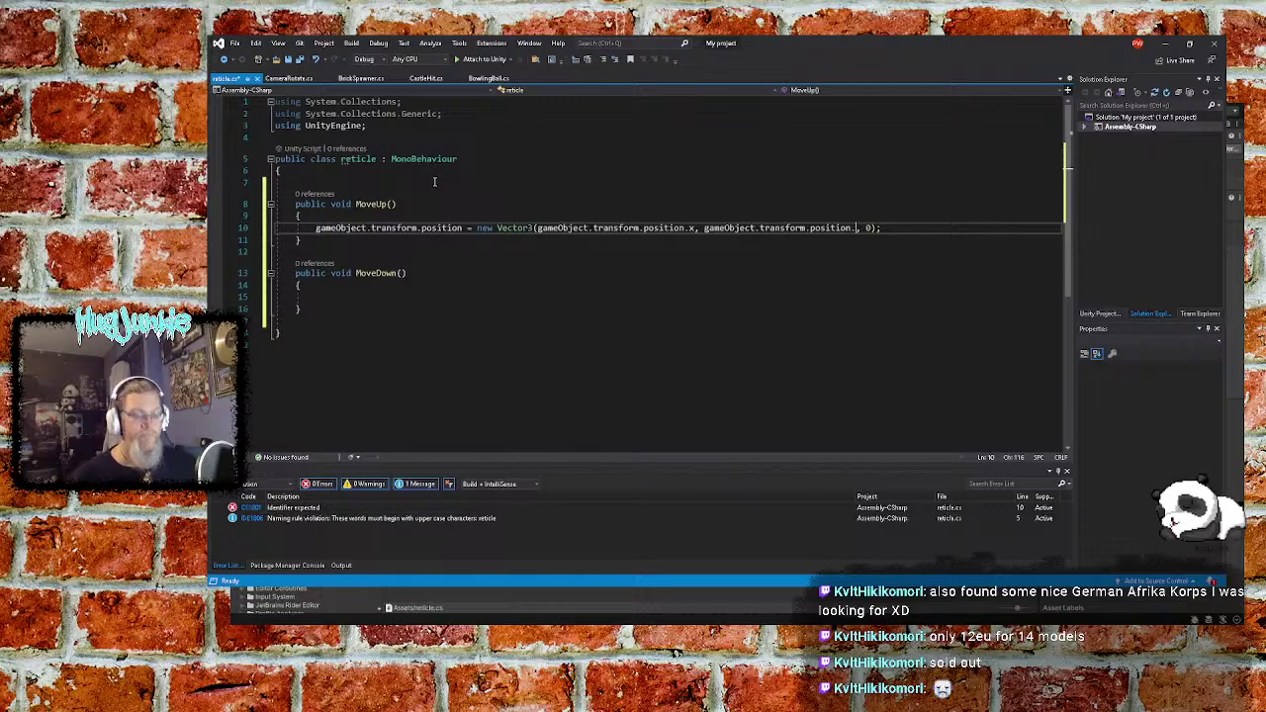
{"action": "type", "text": "y"}
{"action": "key", "text": "Left"}
{"action": "key", "text": "Left"}
{"action": "key", "text": "Left"}
{"action": "key", "text": "Left"}
{"action": "key", "text": "Left"}
{"action": "key", "text": "Left"}
{"action": "key", "text": "Left"}
{"action": "key", "text": "Left"}
{"action": "key", "text": "Left"}
{"action": "key", "text": "Left"}
{"action": "key", "text": "Left"}
{"action": "key", "text": "Left"}
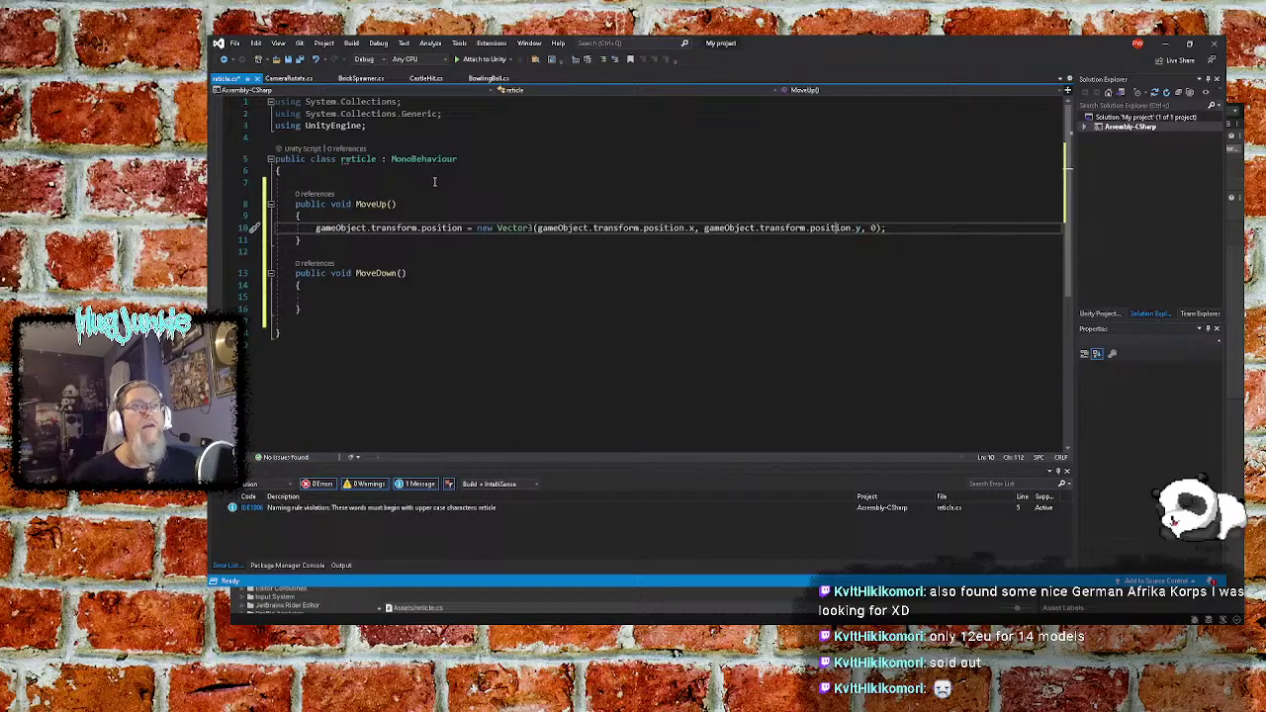
{"action": "key", "text": "Right"}
{"action": "key", "text": "Right"}
{"action": "key", "text": "Right"}
{"action": "key", "text": "Right"}
{"action": "key", "text": "Right"}
{"action": "key", "text": "Right"}
{"action": "key", "text": "Right"}
{"action": "key", "text": "Right"}
{"action": "key", "text": "Right"}
{"action": "key", "text": "Right"}
{"action": "key", "text": "Right"}
{"action": "key", "text": "Right"}
{"action": "key", "text": "Right"}
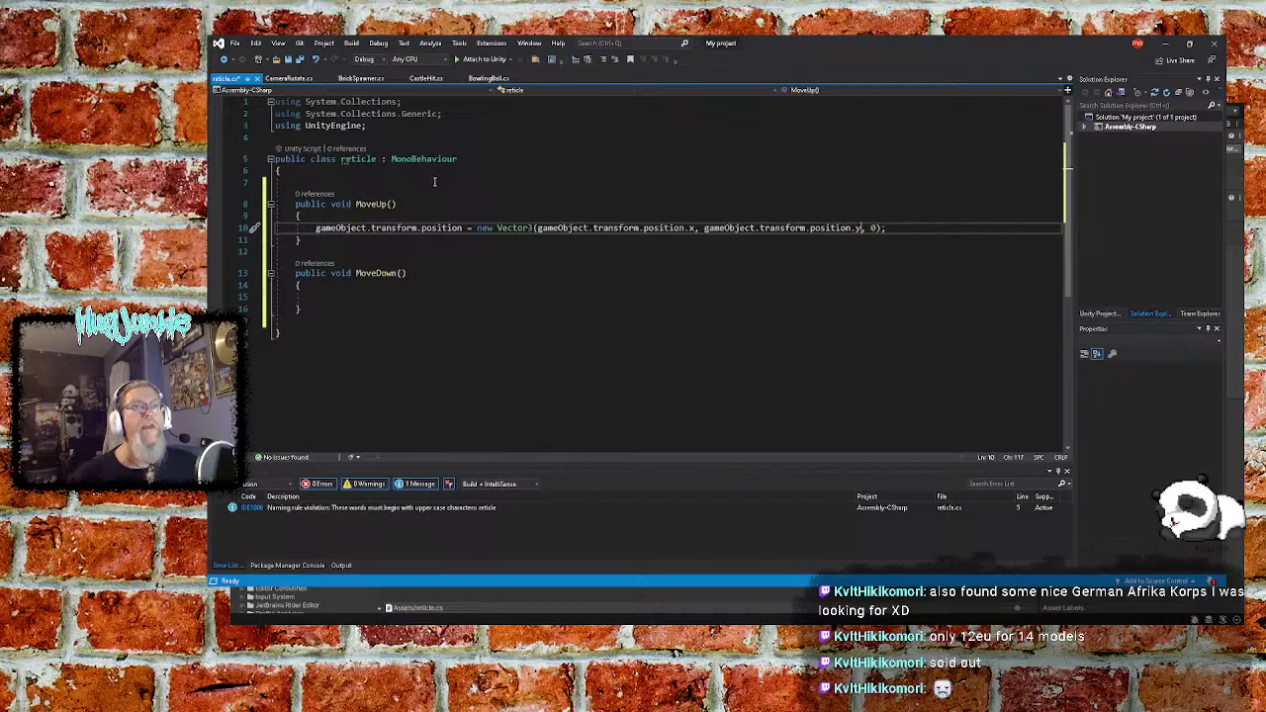
Replace the third Vector3 argument with gameObject.transform.position.z+10, based on a copy of the second argument
{"action": "key", "text": "shift+Left"}
{"action": "key", "text": "shift+Left"}
{"action": "key", "text": "shift+Left"}
{"action": "key", "text": "shift+Left"}
{"action": "key", "text": "shift+Left"}
{"action": "key", "text": "shift+Left"}
{"action": "key", "text": "shift+Left"}
{"action": "key", "text": "shift+Left"}
{"action": "key", "text": "shift+Left"}
{"action": "key", "text": "shift+Left"}
{"action": "key", "text": "shift+Left"}
{"action": "key", "text": "shift+Left"}
{"action": "key", "text": "shift+Left"}
{"action": "key", "text": "shift+Left"}
{"action": "key", "text": "shift+Left"}
{"action": "key", "text": "shift+Left"}
{"action": "key", "text": "shift+Left"}
{"action": "key", "text": "shift+Left"}
{"action": "key", "text": "shift+Left"}
{"action": "key", "text": "shift+Left"}
{"action": "key", "text": "shift+Left"}
{"action": "key", "text": "shift+Left"}
{"action": "key", "text": "shift+Left"}
{"action": "key", "text": "shift+Left"}
{"action": "key", "text": "shift+Left"}
{"action": "key", "text": "shift+Left"}
{"action": "key", "text": "shift+Left"}
{"action": "key", "text": "shift+Left"}
{"action": "key", "text": "shift+Left"}
{"action": "key", "text": "shift+Left"}
{"action": "key", "text": "ctrl+c"}
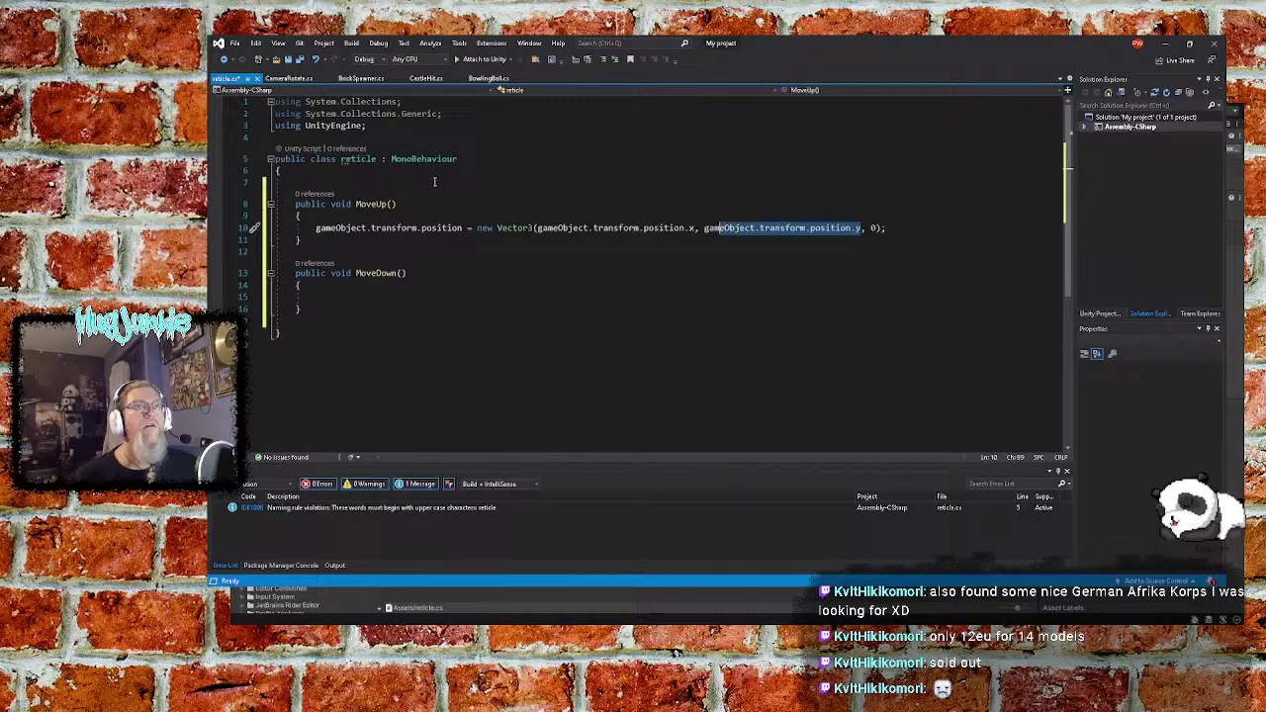
{"action": "key", "text": "Right"}
{"action": "key", "text": "Right"}
{"action": "key", "text": "Right"}
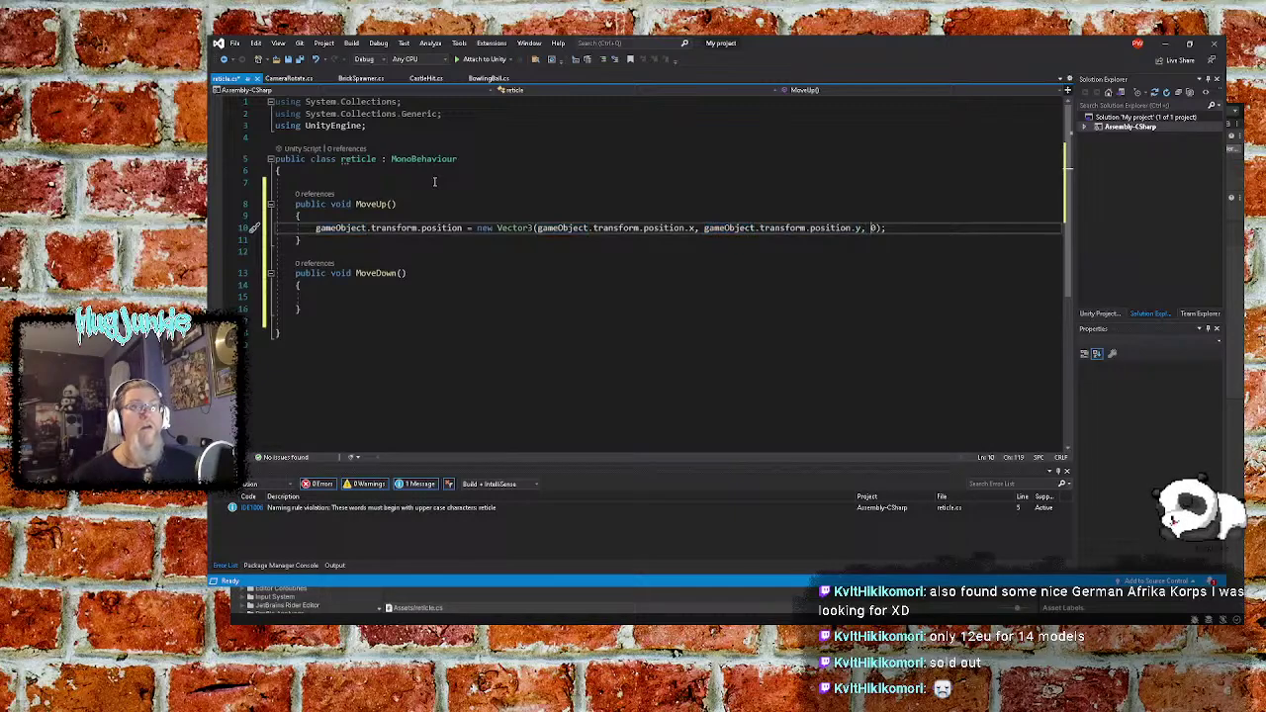
{"action": "key", "text": "Delete"}
{"action": "key", "text": "ctrl+v"}
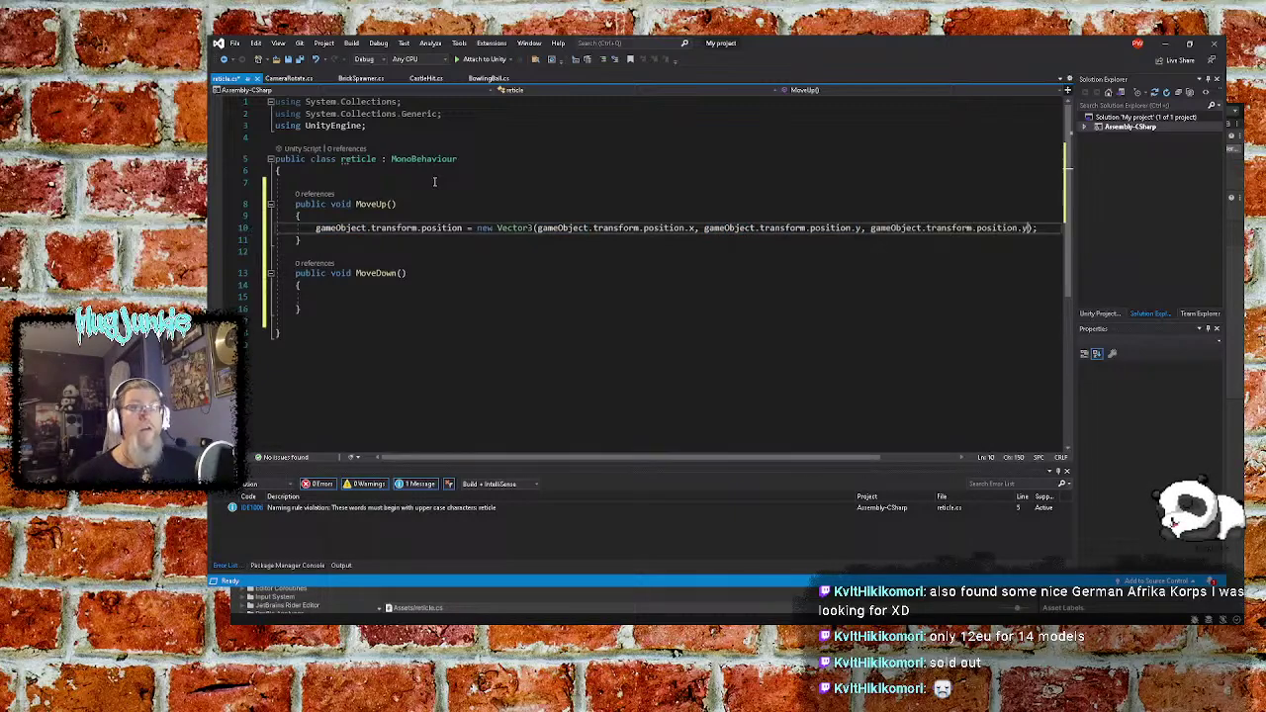
{"action": "key", "text": "BackSpace"}
{"action": "type", "text": "z"}
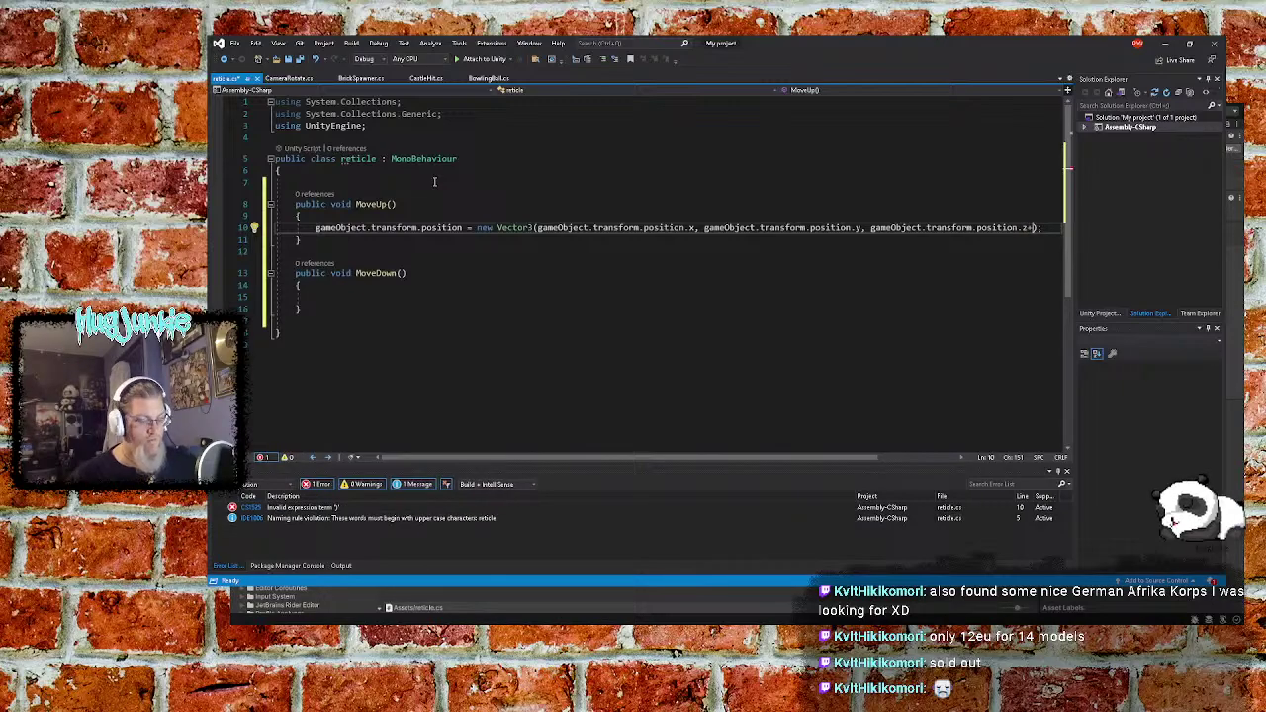
{"action": "type", "text": "+10"}
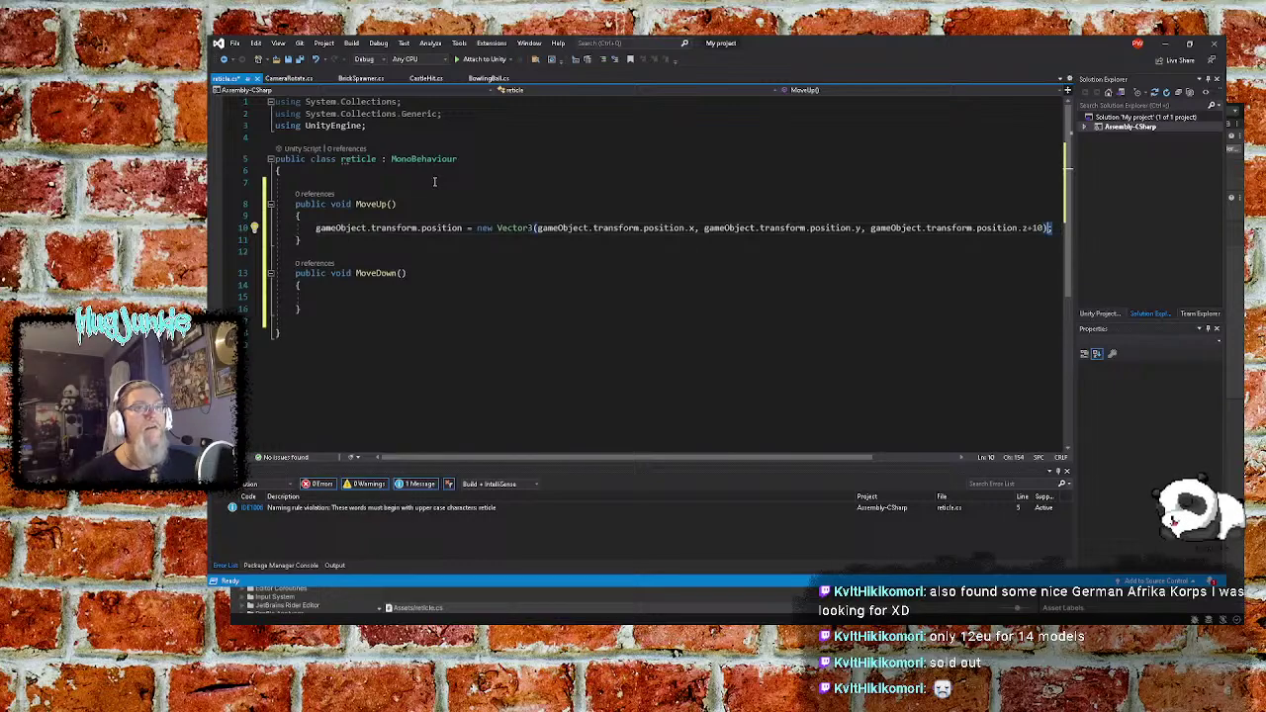
Select the position assignment statement in MoveUp, starting from its closing semicolon
{"action": "key", "text": "shift+Left"}
{"action": "key", "text": "shift+Left"}
{"action": "key", "text": "shift+Left"}
{"action": "key", "text": "shift+Left"}
{"action": "key", "text": "shift+Left"}
{"action": "key", "text": "shift+Left"}
{"action": "key", "text": "shift+Left"}
{"action": "key", "text": "shift+Left"}
{"action": "key", "text": "shift+Left"}
{"action": "key", "text": "shift+Left"}
{"action": "key", "text": "shift+Left"}
{"action": "key", "text": "shift+Left"}
{"action": "key", "text": "shift+Left"}
{"action": "key", "text": "shift+Left"}
{"action": "key", "text": "shift+Left"}
{"action": "key", "text": "shift+Left"}
{"action": "key", "text": "shift+Left"}
{"action": "key", "text": "shift+Left"}
{"action": "key", "text": "shift+Left"}
{"action": "key", "text": "shift+Left"}
{"action": "key", "text": "shift+Left"}
{"action": "key", "text": "shift+Left"}
{"action": "key", "text": "shift+Left"}
{"action": "key", "text": "shift+Left"}
{"action": "key", "text": "shift+Left"}
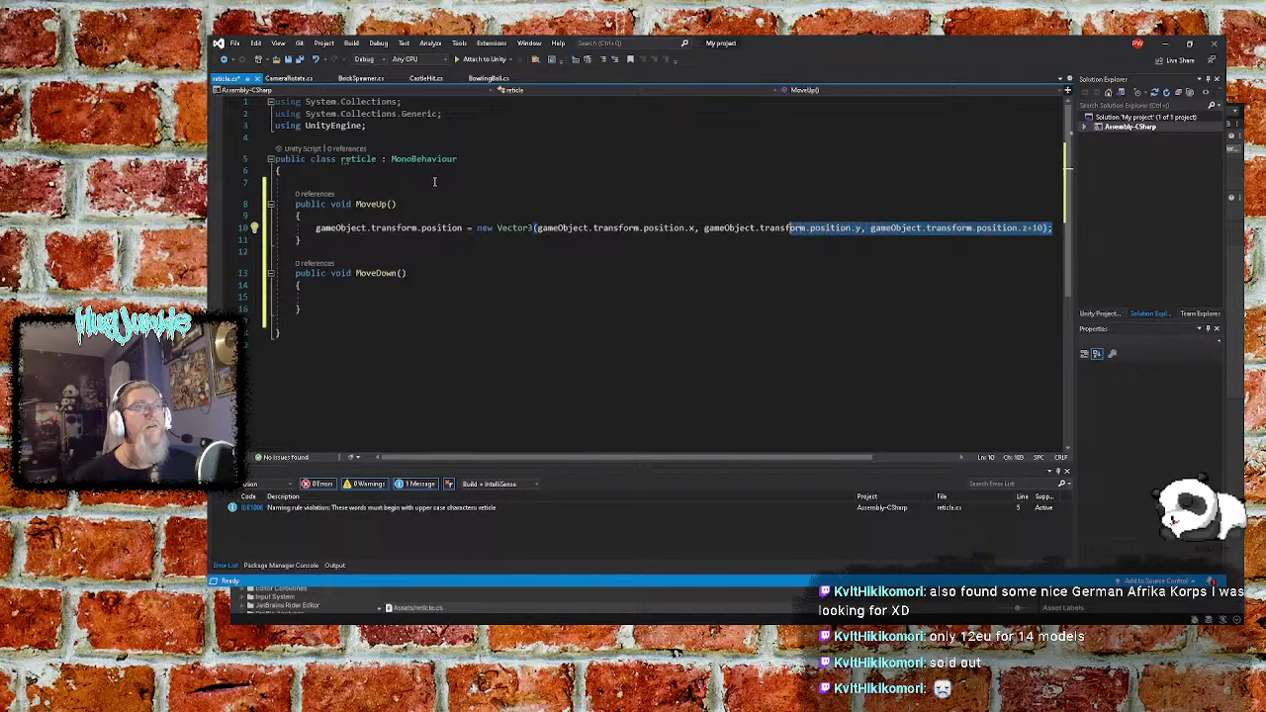
{"action": "key", "text": "shift+Left"}
{"action": "key", "text": "shift+Left"}
{"action": "key", "text": "shift+Left"}
{"action": "key", "text": "shift+Left"}
{"action": "key", "text": "shift+Left"}
{"action": "key", "text": "shift+Left"}
{"action": "key", "text": "shift+Left"}
{"action": "key", "text": "shift+Left"}
{"action": "key", "text": "shift+Left"}
{"action": "key", "text": "shift+Left"}
{"action": "key", "text": "shift+Left"}
{"action": "key", "text": "shift+Left"}
{"action": "key", "text": "shift+Left"}
{"action": "key", "text": "shift+Left"}
{"action": "key", "text": "shift+Left"}
{"action": "key", "text": "shift+Left"}
{"action": "key", "text": "shift+Left"}
{"action": "key", "text": "shift+Left"}
{"action": "key", "text": "shift+Left"}
{"action": "key", "text": "shift+Left"}
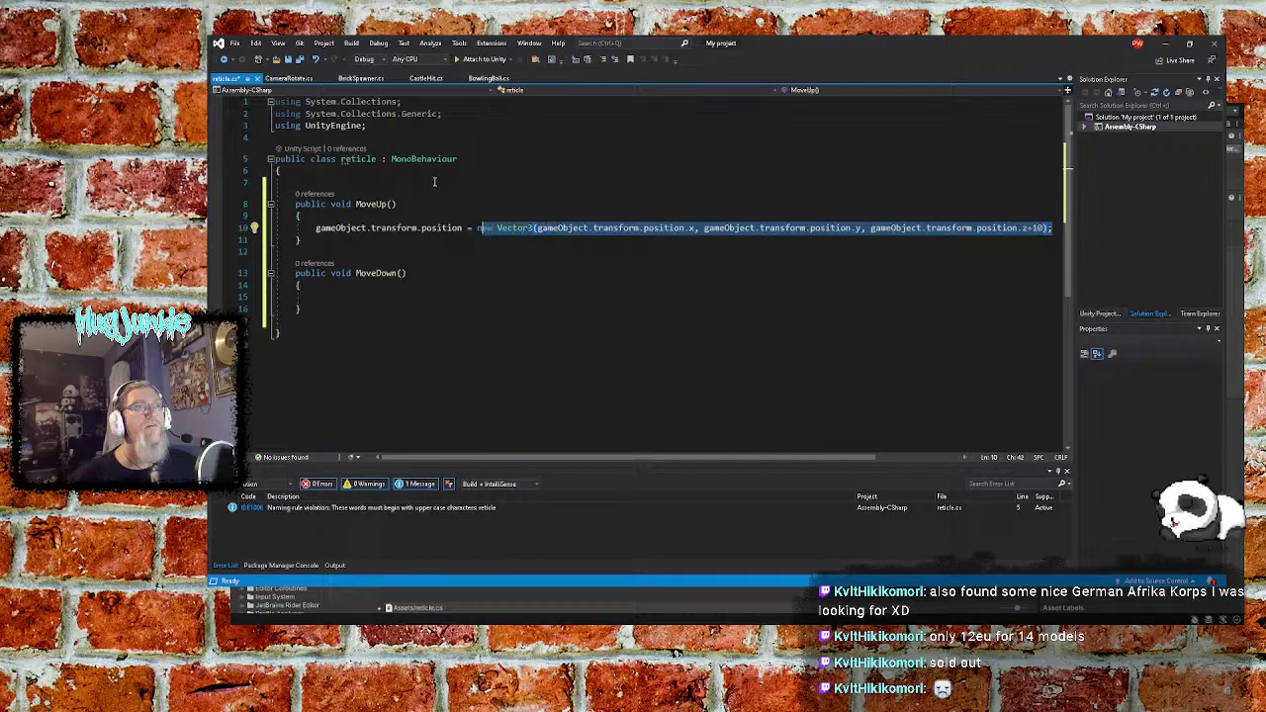
Declare a public float field named zMovement above the MoveUp method in the reticle class
{"action": "key", "text": "Up"}
{"action": "key", "text": "Up"}
{"action": "key", "text": "Up"}
{"action": "key", "text": "Down"}
{"action": "key", "text": "Return"}
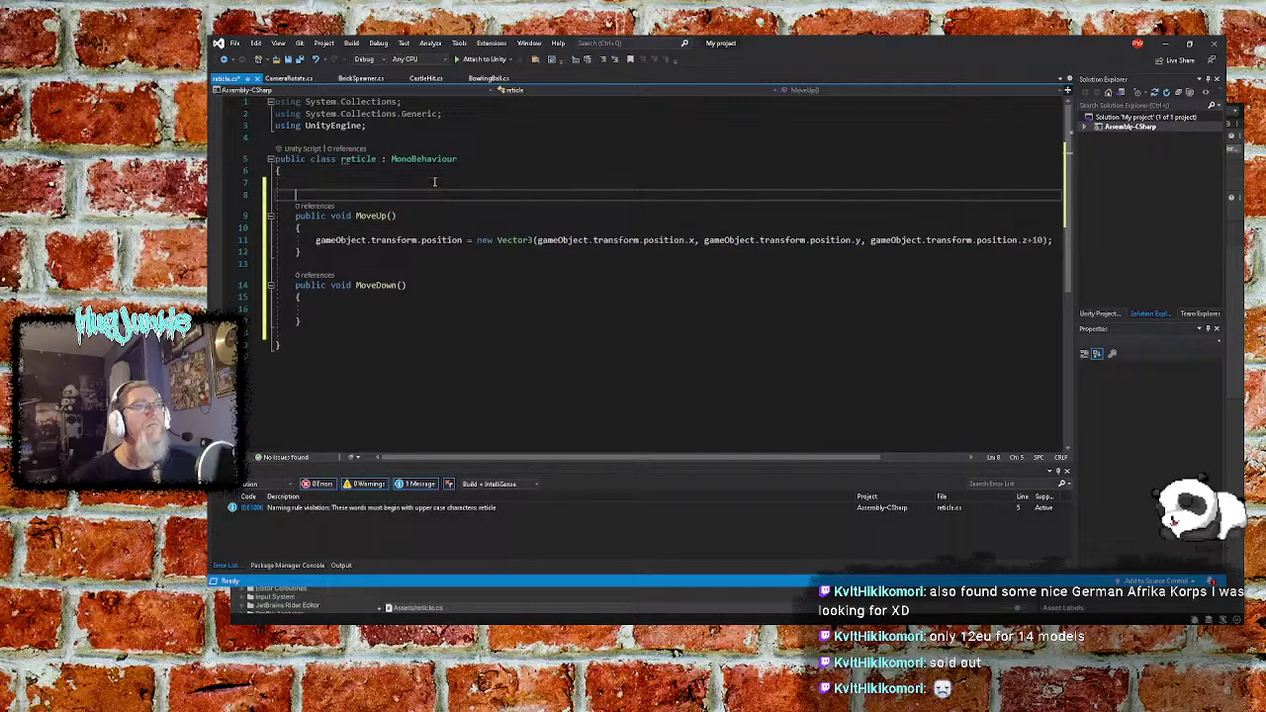
{"action": "key", "text": "Up"}
{"action": "type", "text": "pub"}
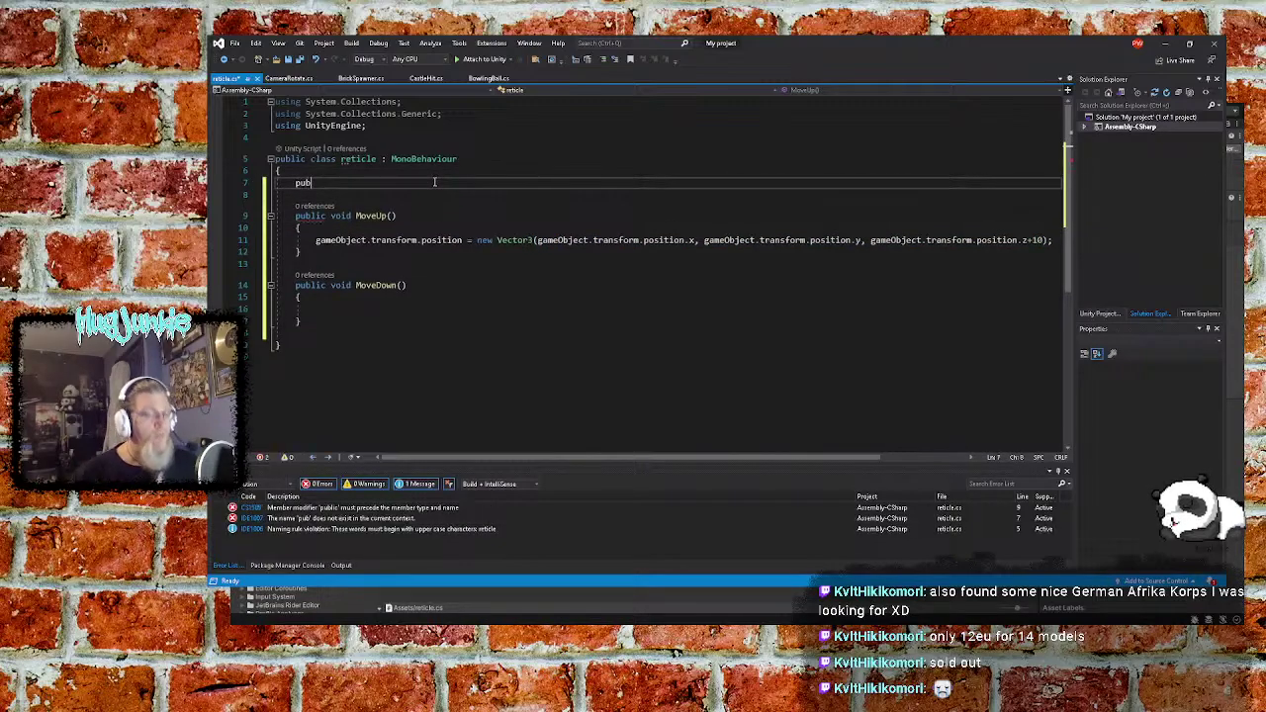
{"action": "type", "text": "lic "}
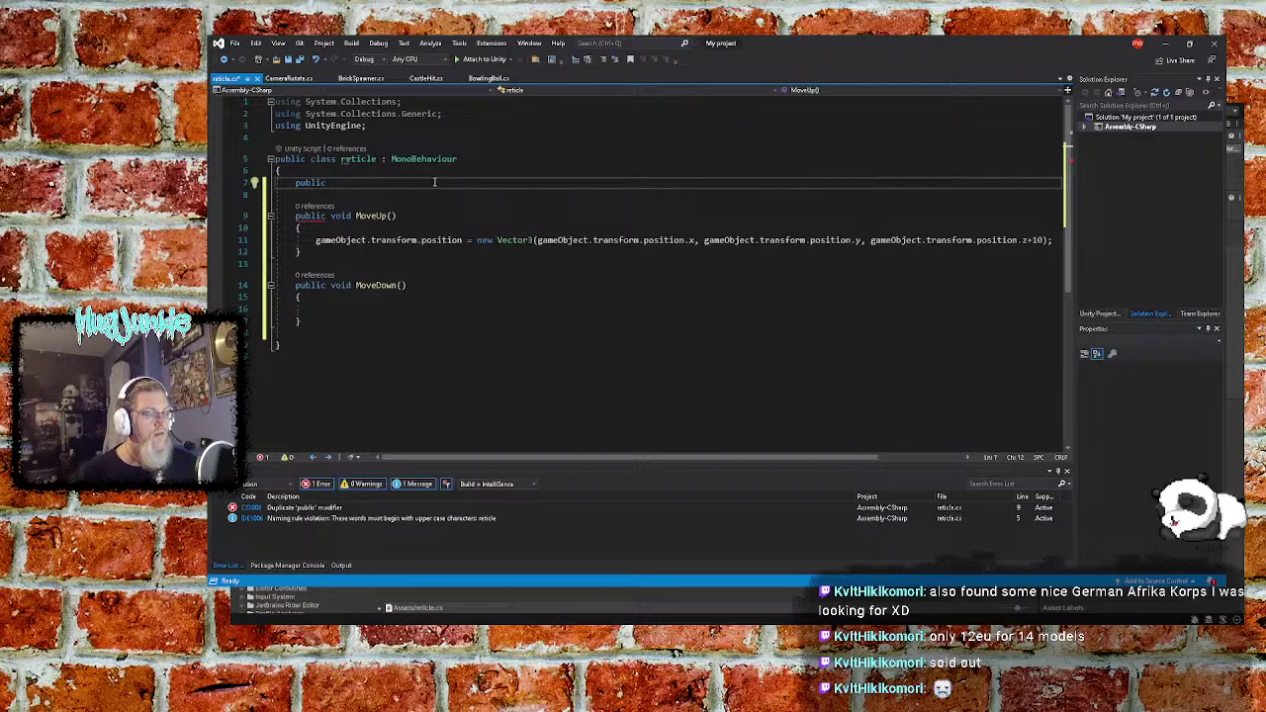
{"action": "type", "text": "float"}
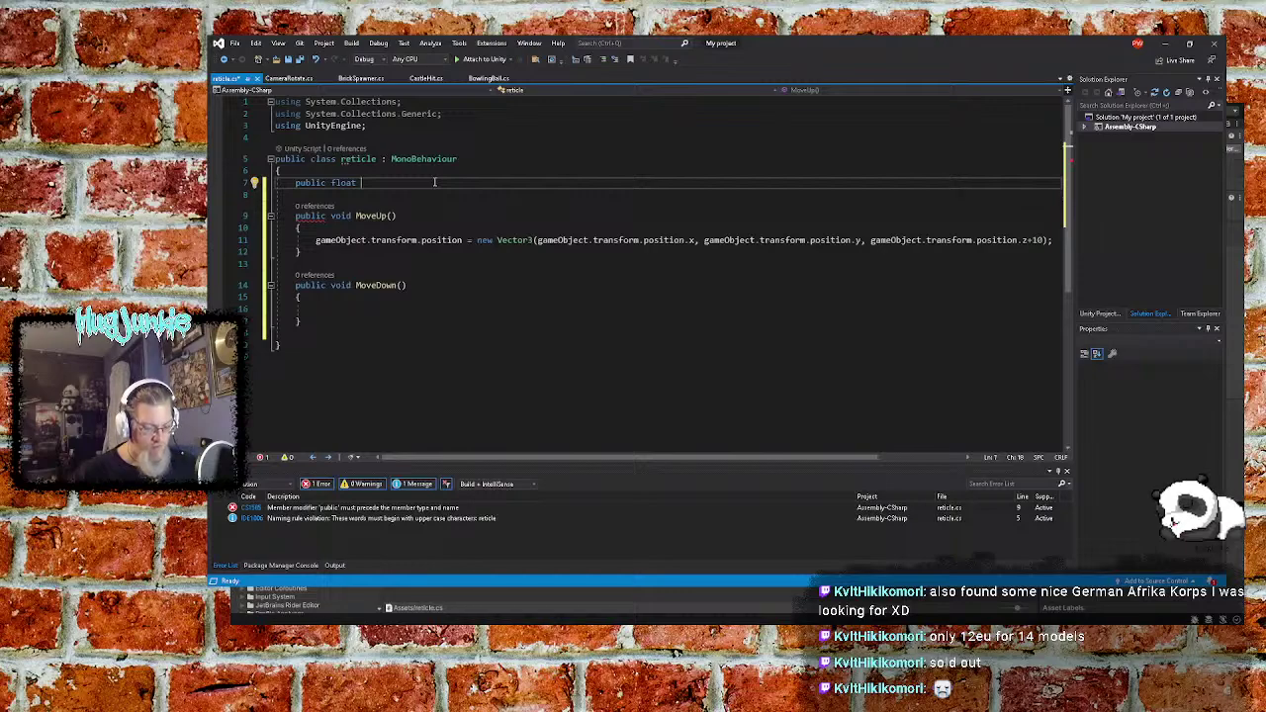
{"action": "type", "text": "zMov"}
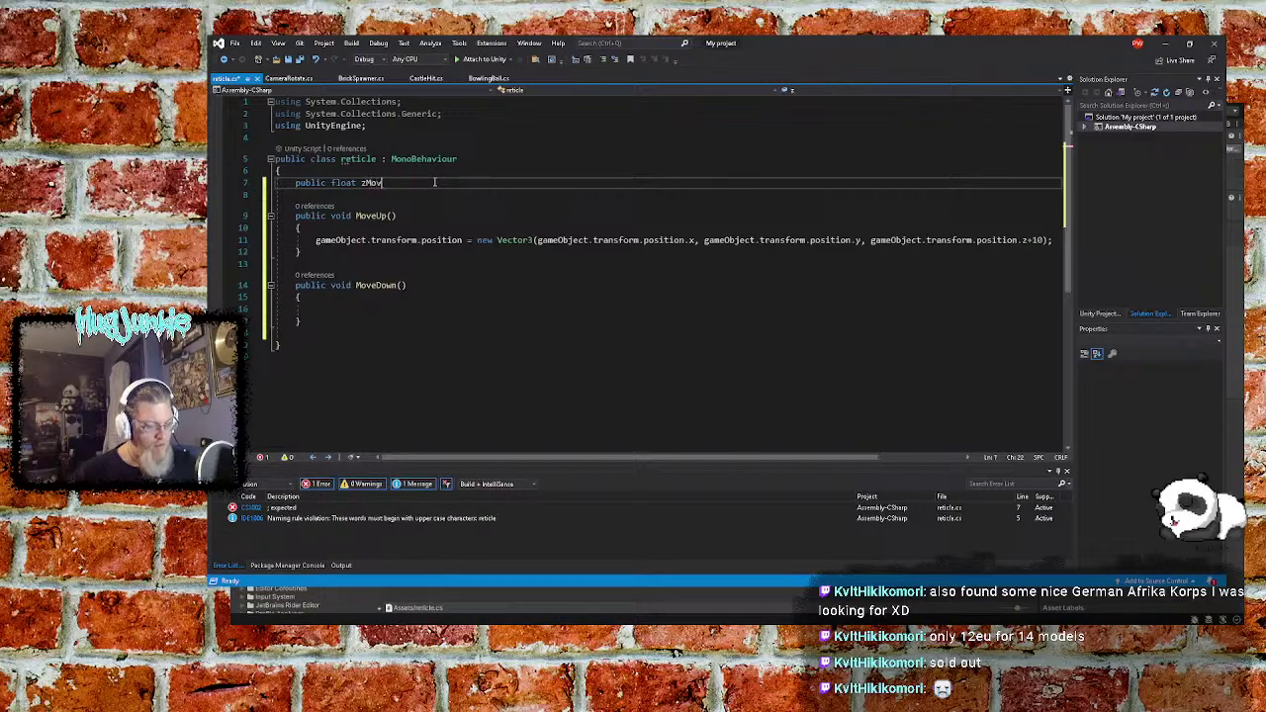
{"action": "type", "text": "ement"}
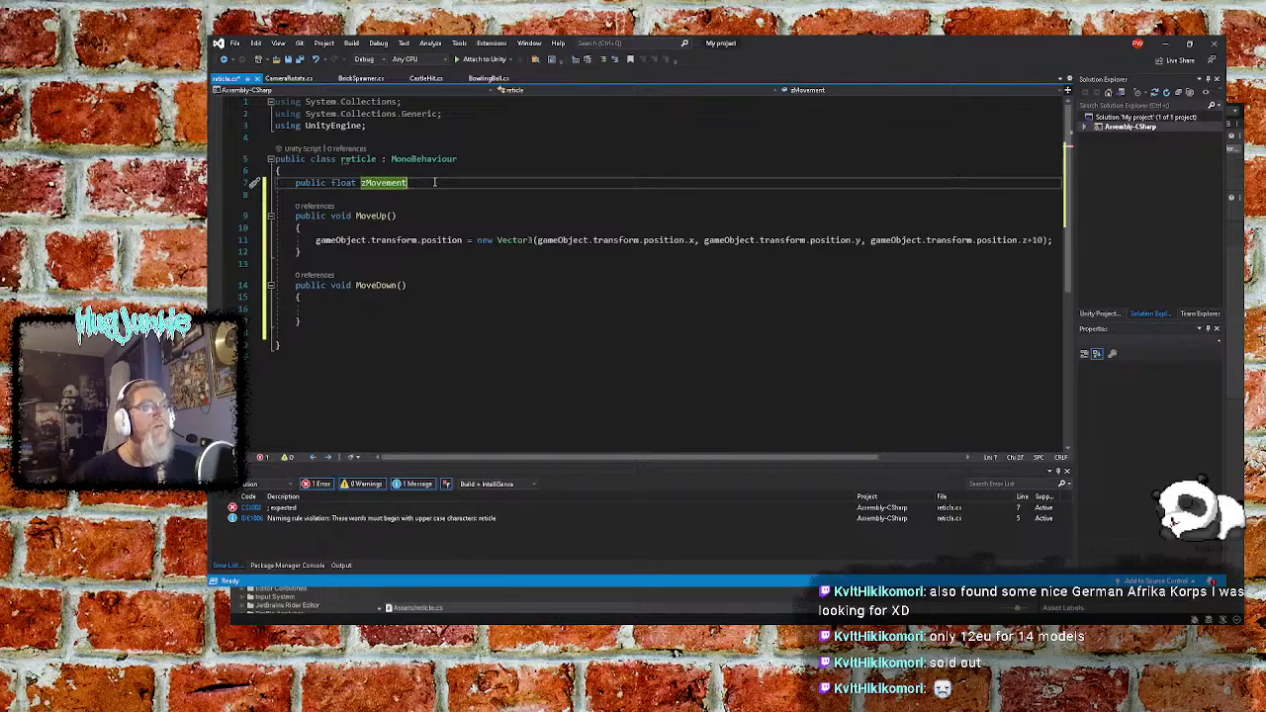
{"action": "type", "text": ";"}
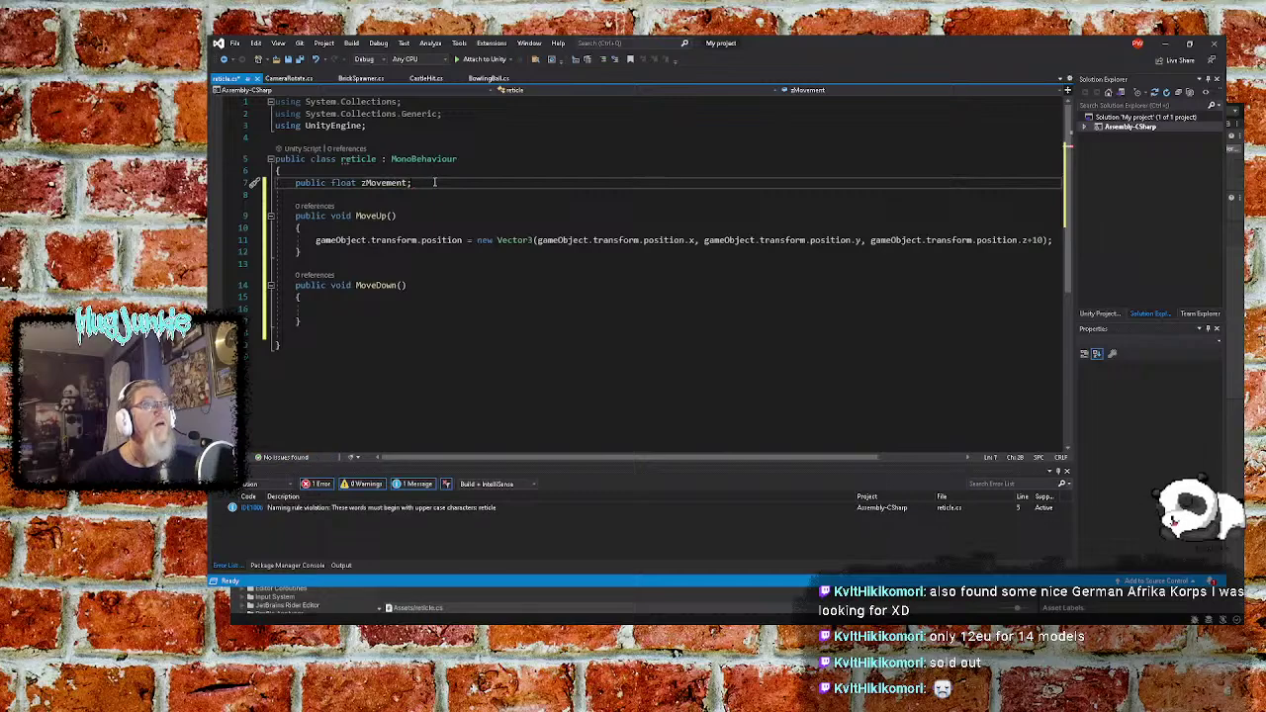
{"action": "key", "text": "Down"}
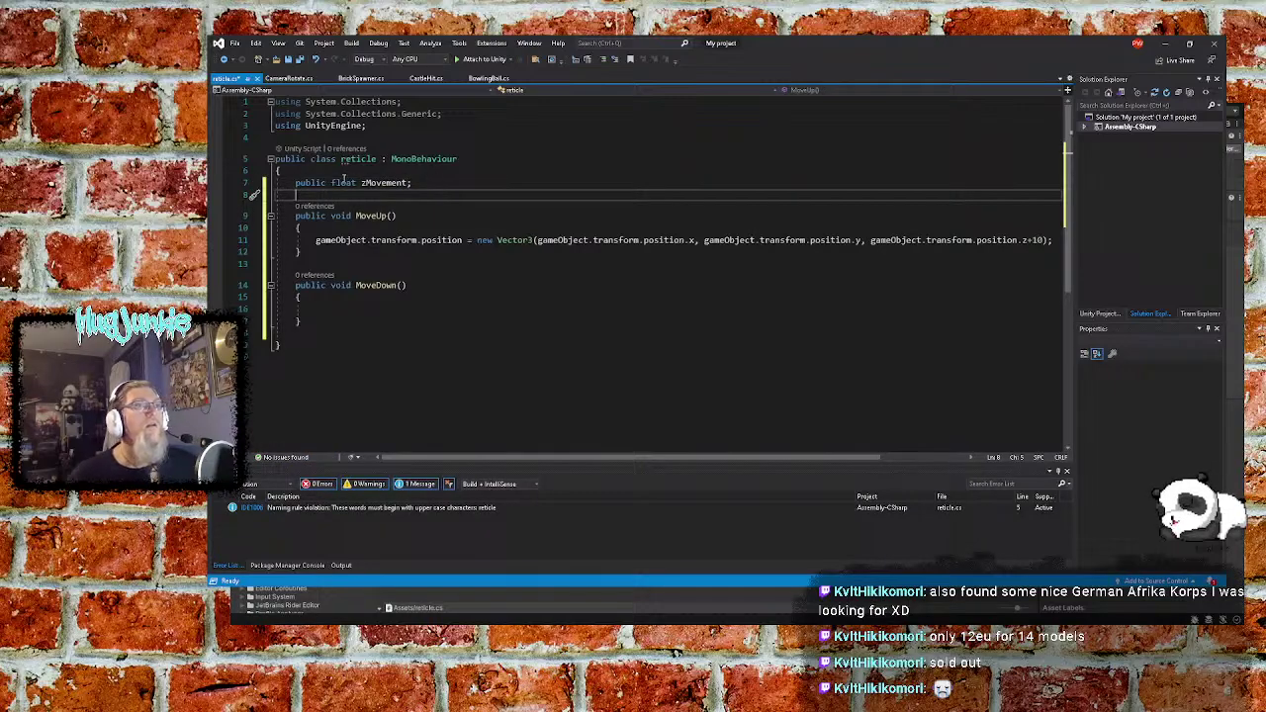
Replace the hard-coded 10 in MoveUp's z expression with the zMovement variable
{"action": "double_click", "coordinate": [380, 183]}
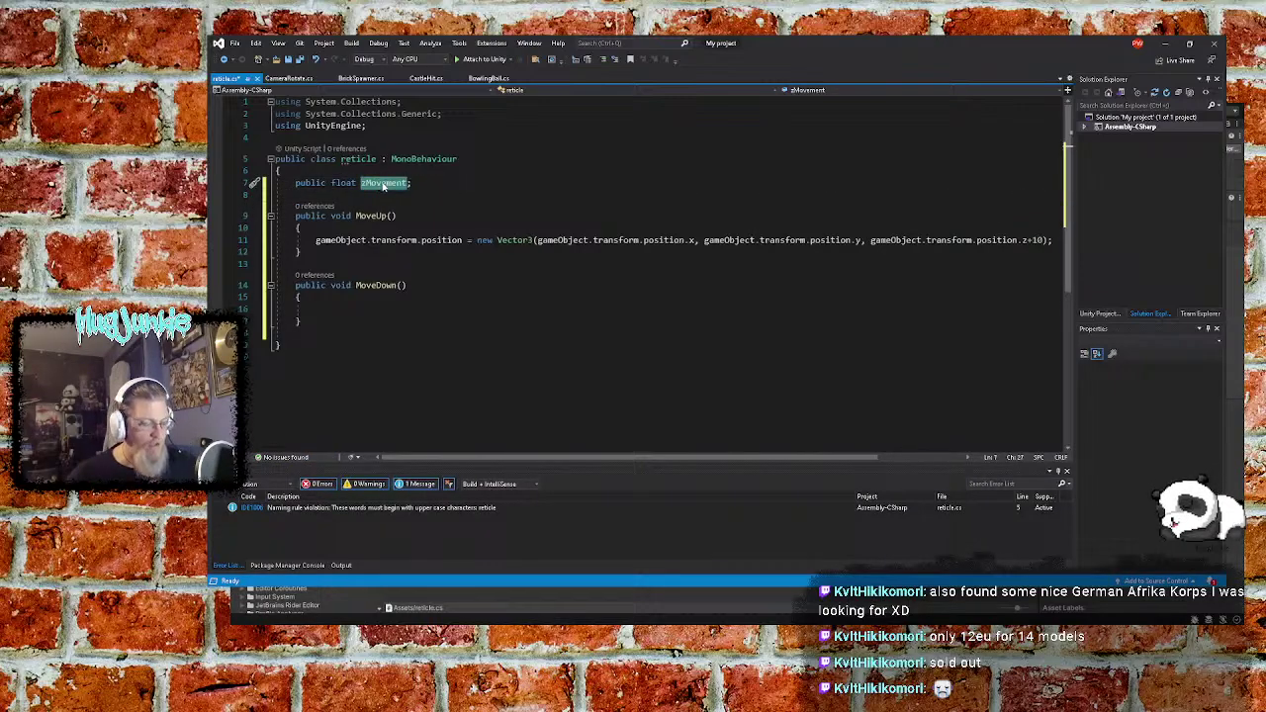
{"action": "left_click", "coordinate": [1035, 240]}
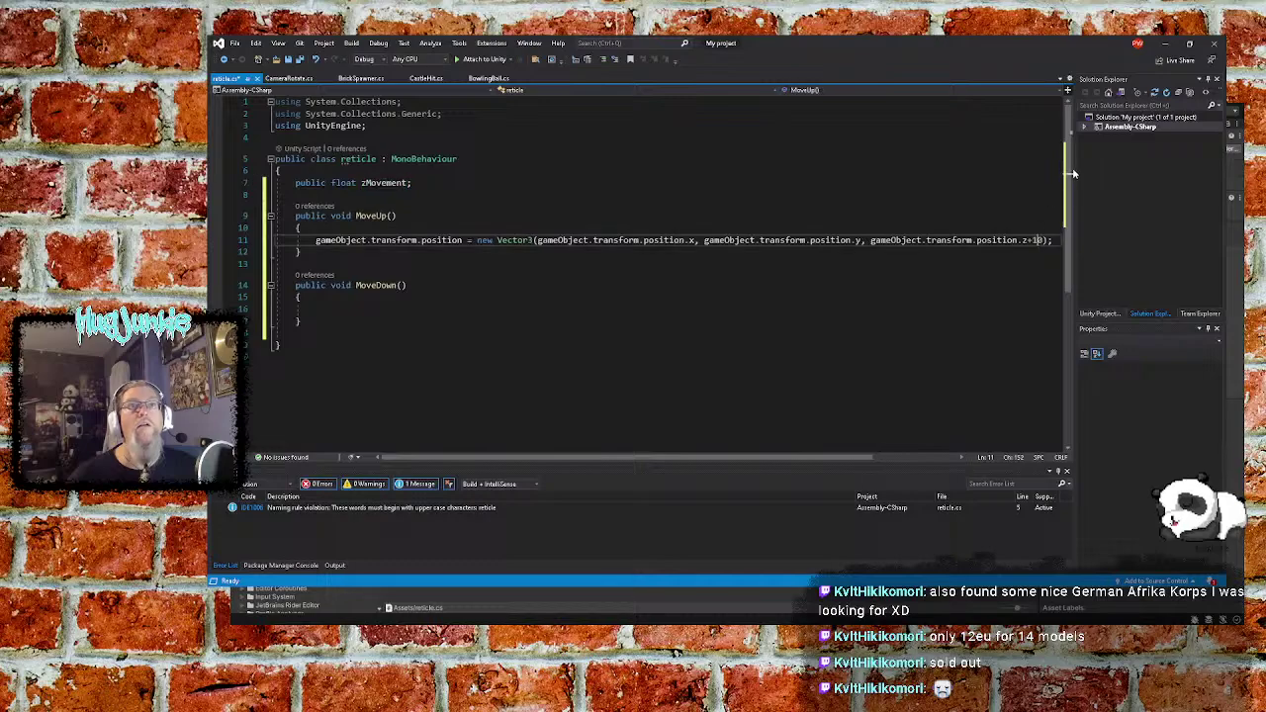
{"action": "key", "text": "BackSpace"}
{"action": "key", "text": "BackSpace"}
{"action": "type", "text": "zMovement"}
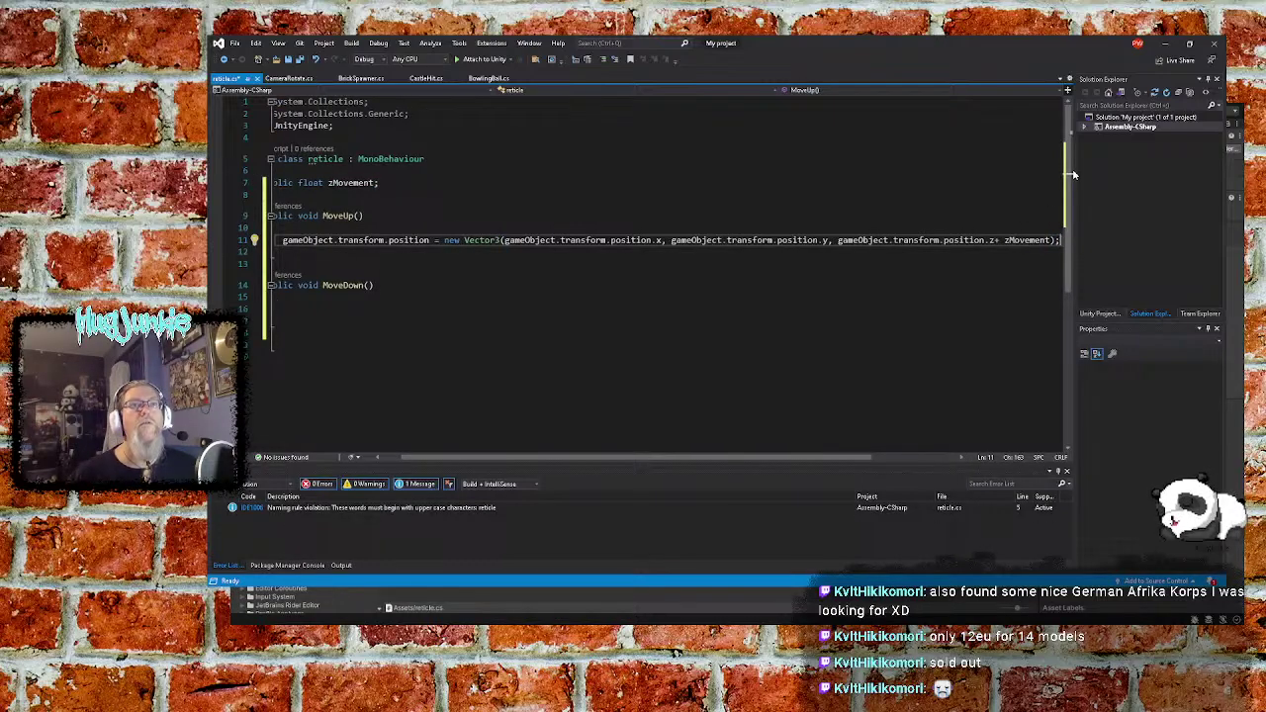
{"action": "key", "text": "Left"}
{"action": "key", "text": "Left"}
{"action": "key", "text": "Left"}
{"action": "key", "text": "Left"}
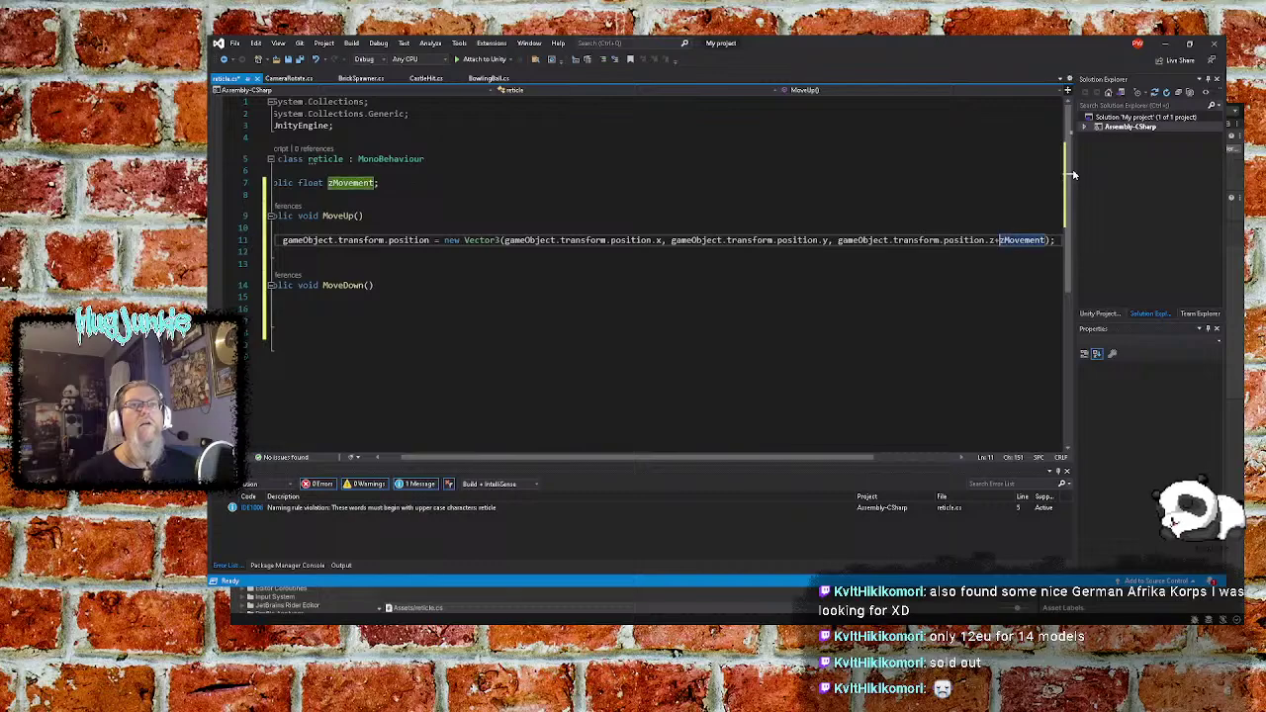
{"action": "key", "text": "BackSpace"}
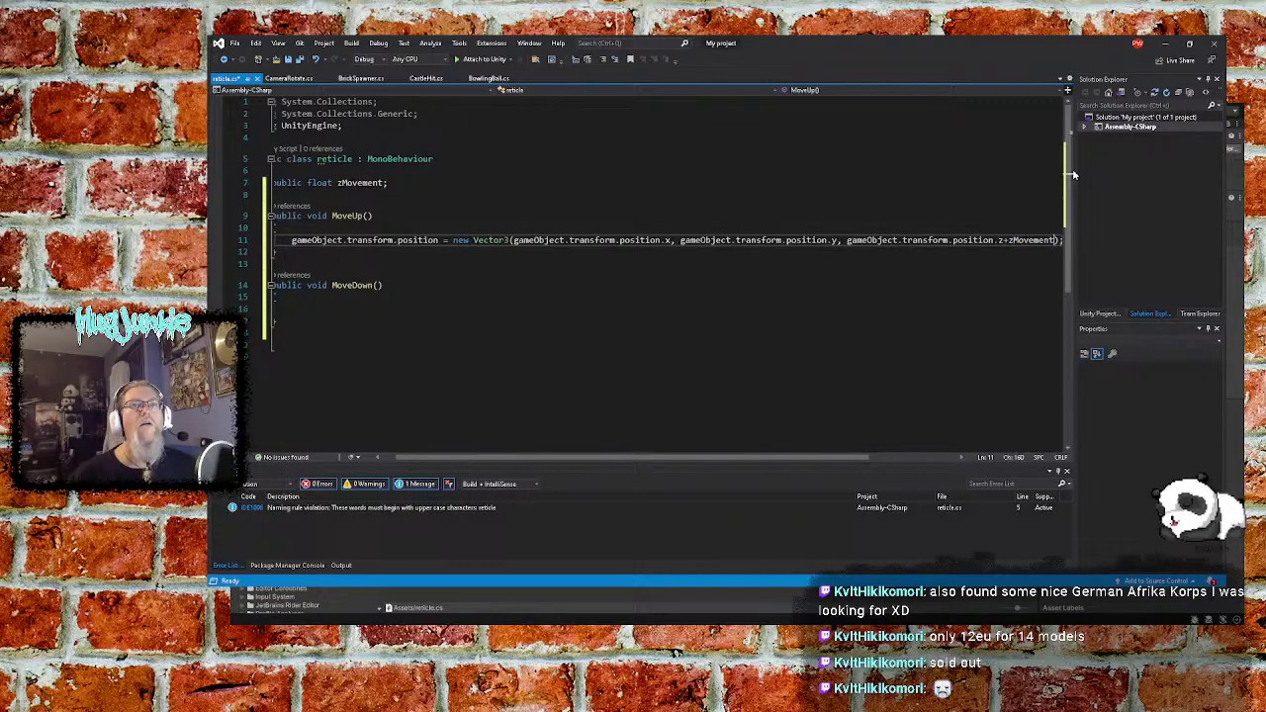
Copy MoveUp's complete gameObject.transform.position assignment into the body of the MoveDown method
{"action": "key", "text": "End"}
{"action": "key", "text": "shift+Left"}
{"action": "key", "text": "shift+Left"}
{"action": "key", "text": "shift+Left"}
{"action": "key", "text": "shift+Left"}
{"action": "key", "text": "shift+Left"}
{"action": "key", "text": "shift+Left"}
{"action": "key", "text": "shift+Left"}
{"action": "key", "text": "shift+Left"}
{"action": "key", "text": "shift+Left"}
{"action": "key", "text": "shift+Left"}
{"action": "key", "text": "shift+Left"}
{"action": "key", "text": "shift+Left"}
{"action": "key", "text": "shift+Left"}
{"action": "key", "text": "shift+Left"}
{"action": "key", "text": "shift+Left"}
{"action": "key", "text": "shift+Left"}
{"action": "key", "text": "shift+Left"}
{"action": "key", "text": "shift+Left"}
{"action": "key", "text": "shift+Left"}
{"action": "key", "text": "shift+Left"}
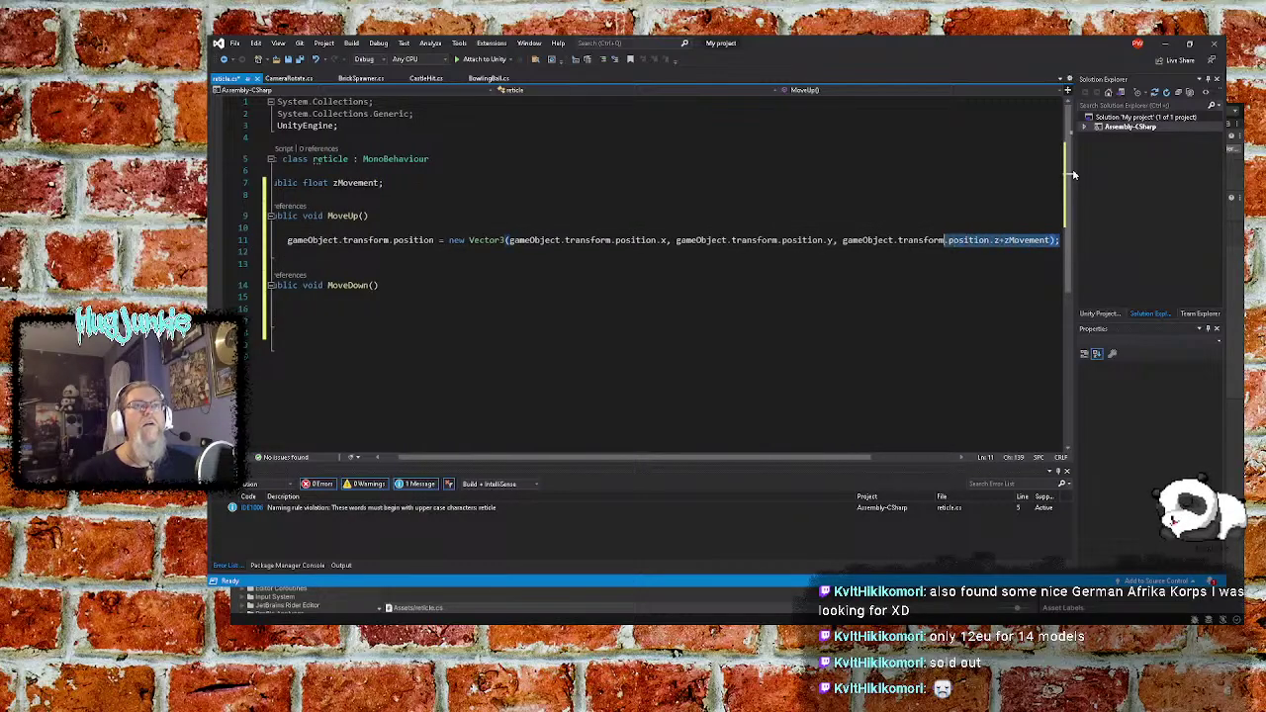
{"action": "key", "text": "shift+Left"}
{"action": "key", "text": "shift+Left"}
{"action": "key", "text": "shift+Left"}
{"action": "key", "text": "shift+Left"}
{"action": "key", "text": "shift+Left"}
{"action": "key", "text": "shift+Left"}
{"action": "key", "text": "shift+Left"}
{"action": "key", "text": "shift+Left"}
{"action": "key", "text": "shift+Left"}
{"action": "key", "text": "shift+Left"}
{"action": "key", "text": "shift+Left"}
{"action": "key", "text": "shift+Left"}
{"action": "key", "text": "shift+Left"}
{"action": "key", "text": "shift+Left"}
{"action": "key", "text": "shift+Left"}
{"action": "key", "text": "shift+Left"}
{"action": "key", "text": "shift+Left"}
{"action": "key", "text": "shift+Left"}
{"action": "key", "text": "shift+Left"}
{"action": "key", "text": "shift+Left"}
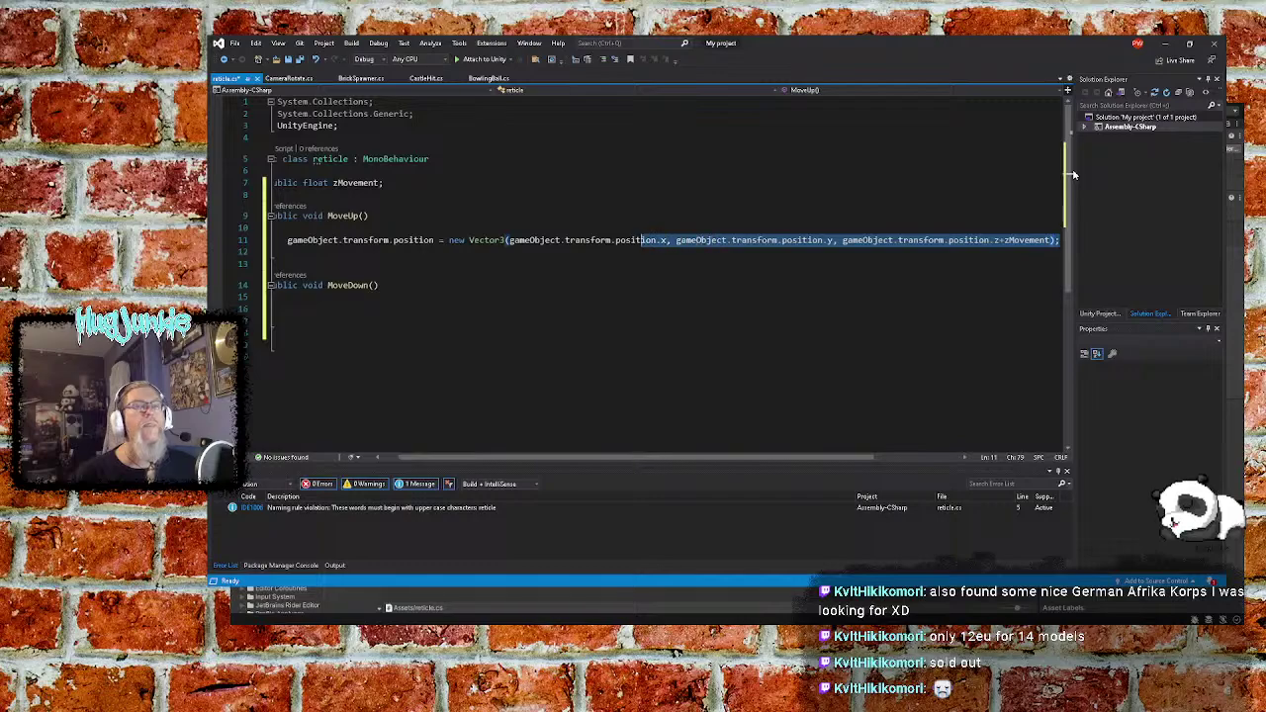
{"action": "key", "text": "shift+Left"}
{"action": "key", "text": "shift+Left"}
{"action": "key", "text": "shift+Left"}
{"action": "key", "text": "shift+Left"}
{"action": "key", "text": "shift+Left"}
{"action": "key", "text": "shift+Left"}
{"action": "key", "text": "shift+Left"}
{"action": "key", "text": "shift+Left"}
{"action": "key", "text": "shift+Left"}
{"action": "key", "text": "shift+Left"}
{"action": "key", "text": "shift+Left"}
{"action": "key", "text": "shift+Left"}
{"action": "key", "text": "shift+Left"}
{"action": "key", "text": "shift+Left"}
{"action": "key", "text": "shift+Left"}
{"action": "key", "text": "shift+Left"}
{"action": "key", "text": "shift+Left"}
{"action": "key", "text": "shift+Left"}
{"action": "key", "text": "shift+Left"}
{"action": "key", "text": "shift+Left"}
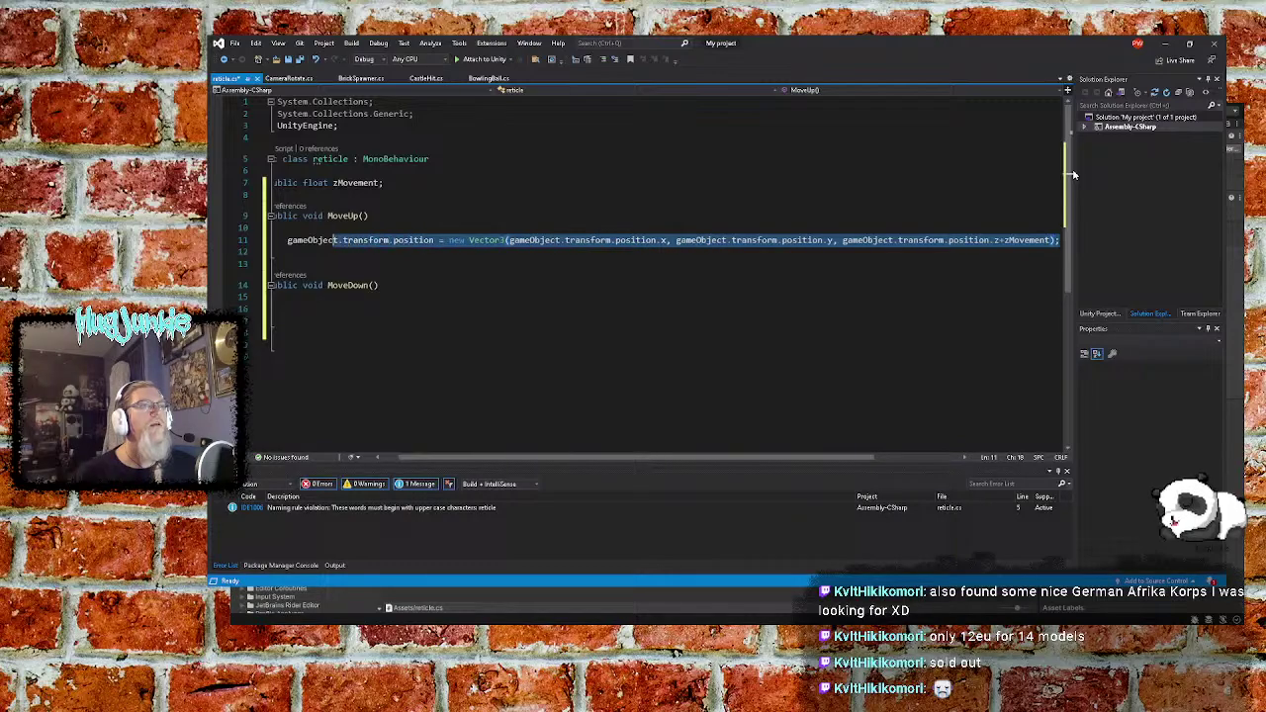
{"action": "key", "text": "shift+Left"}
{"action": "key", "text": "shift+Left"}
{"action": "key", "text": "shift+Left"}
{"action": "key", "text": "shift+Left"}
{"action": "key", "text": "shift+Left"}
{"action": "key", "text": "shift+Left"}
{"action": "key", "text": "shift+Left"}
{"action": "key", "text": "shift+Left"}
{"action": "key", "text": "shift+Left"}
{"action": "key", "text": "Down"}
{"action": "key", "text": "Down"}
{"action": "key", "text": "Down"}
{"action": "key", "text": "Down"}
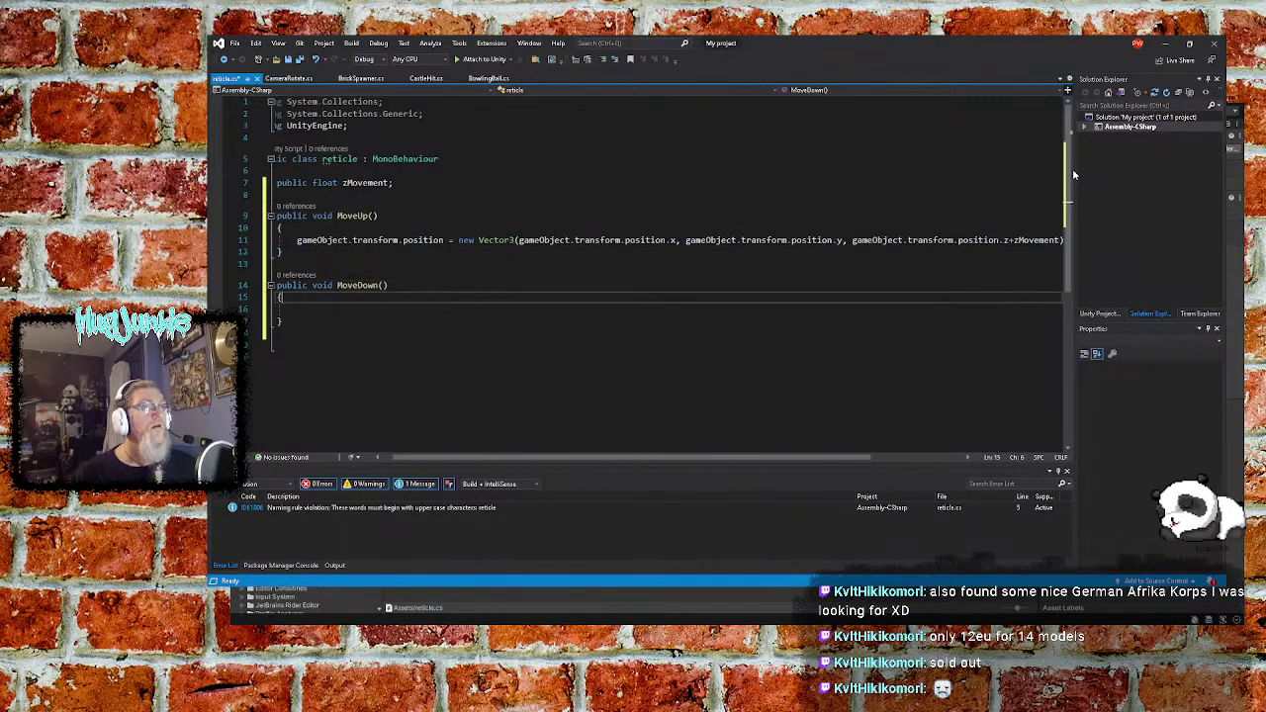
{"action": "key", "text": "Down"}
{"action": "type", "text": "gameObject.transform.position = new Vector3(gameObject.transform.position.x, gameObject.transform.position.y, gameObject.transform.position.z + zMovement);"}
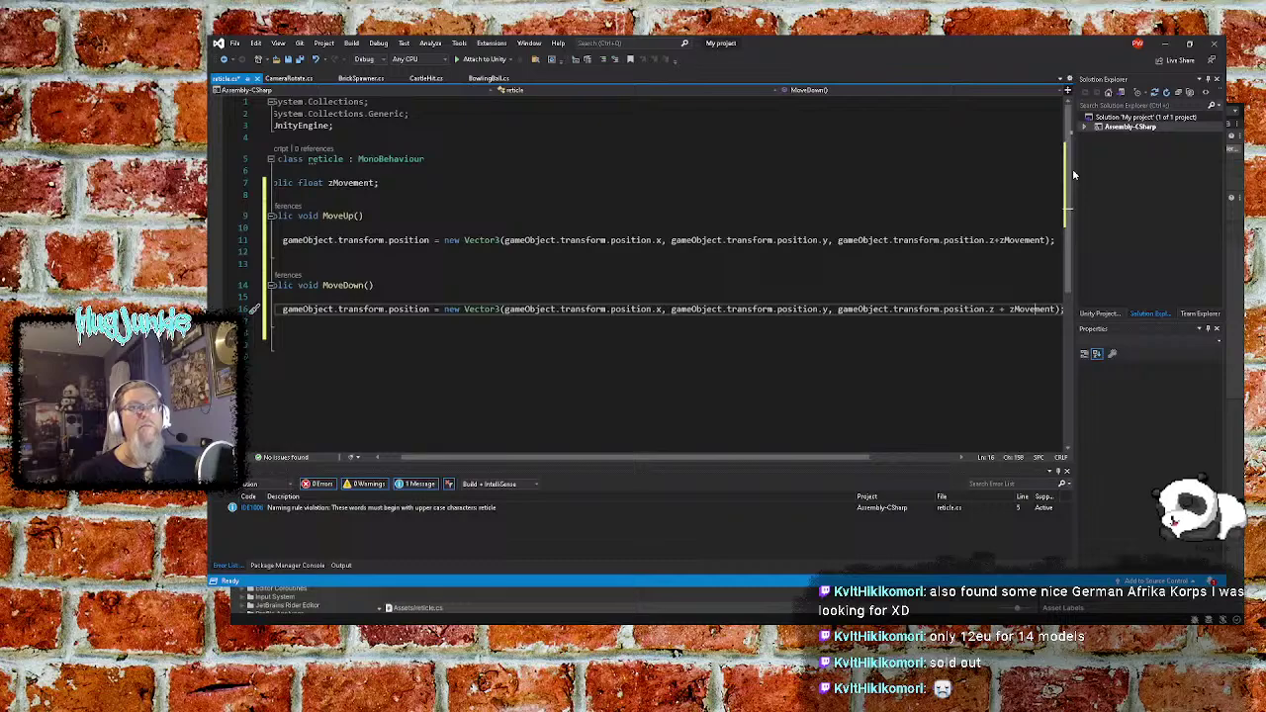
Change MoveDown's z expression so that it subtracts zMovement instead of adding it
{"action": "key", "text": "ctrl+Left"}
{"action": "key", "text": "Left"}
{"action": "key", "text": "BackSpace"}
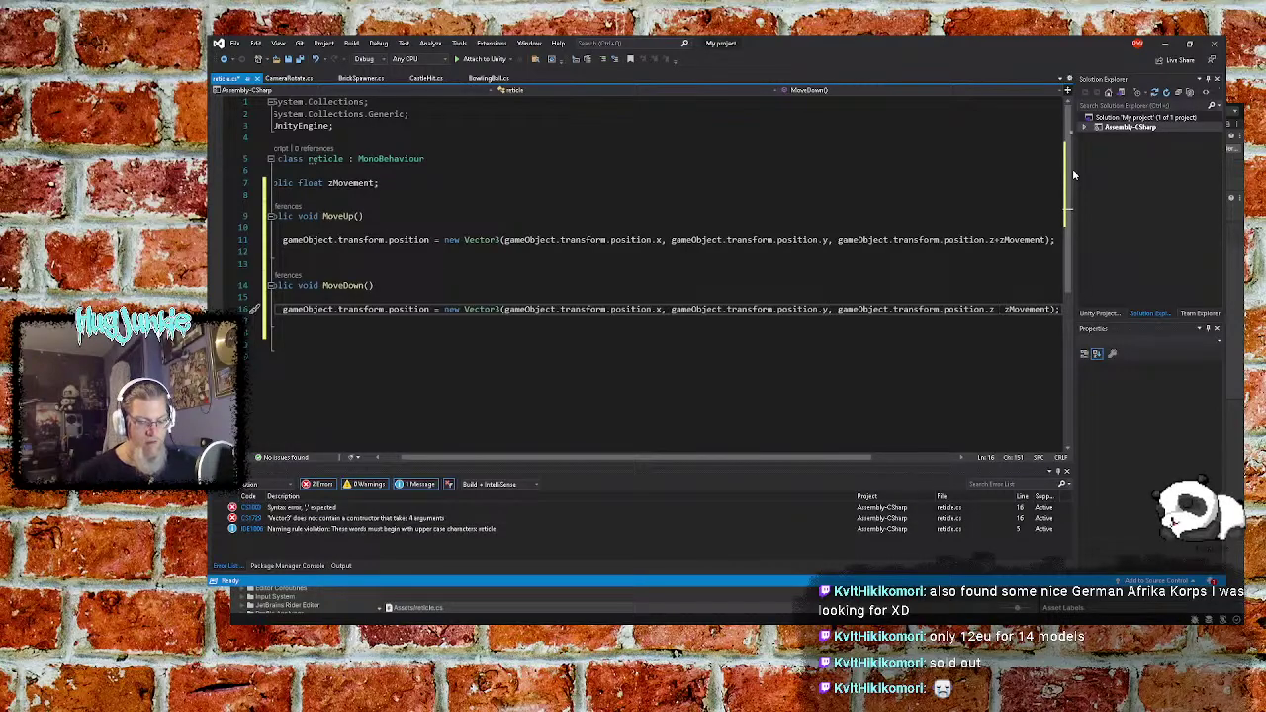
{"action": "type", "text": "-"}
Put spaces around the plus sign in MoveUp's z expression and save all scripts
{"action": "key", "text": "Up"}
{"action": "key", "text": "Up"}
{"action": "key", "text": "Up"}
{"action": "key", "text": "Up"}
{"action": "key", "text": "Up"}
{"action": "key", "text": "Up"}
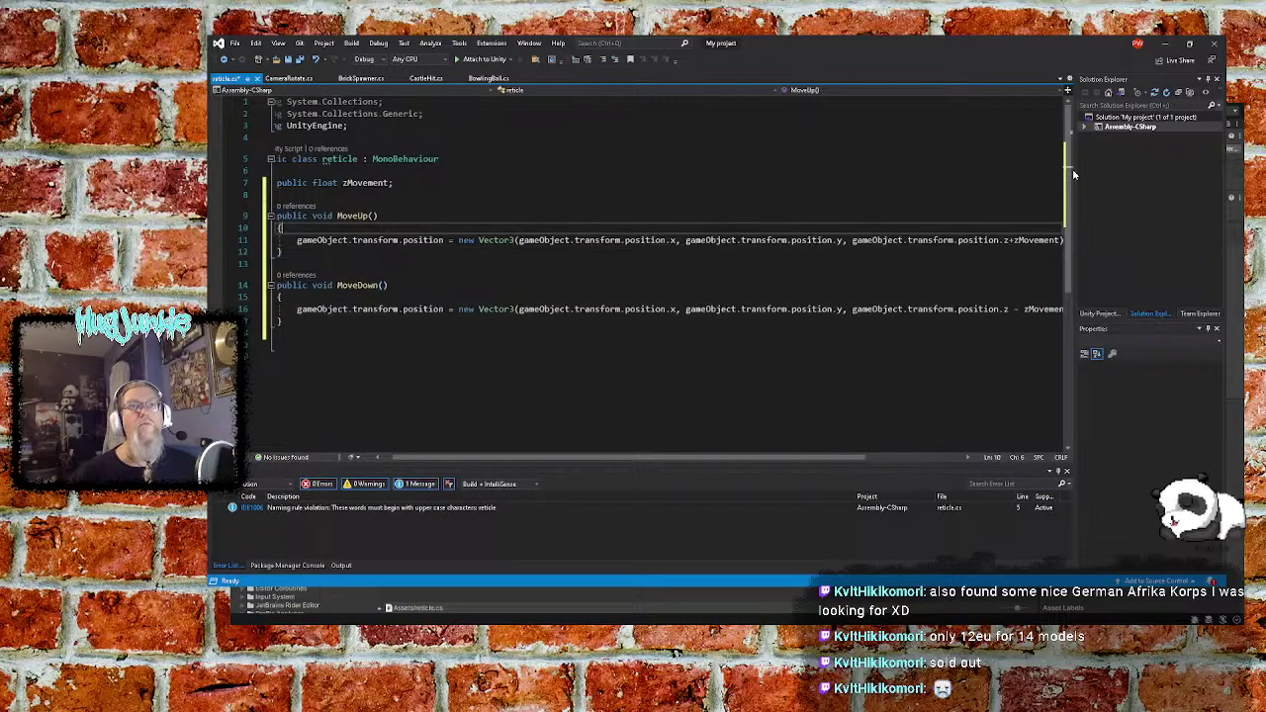
{"action": "key", "text": "Down"}
{"action": "key", "text": "Down"}
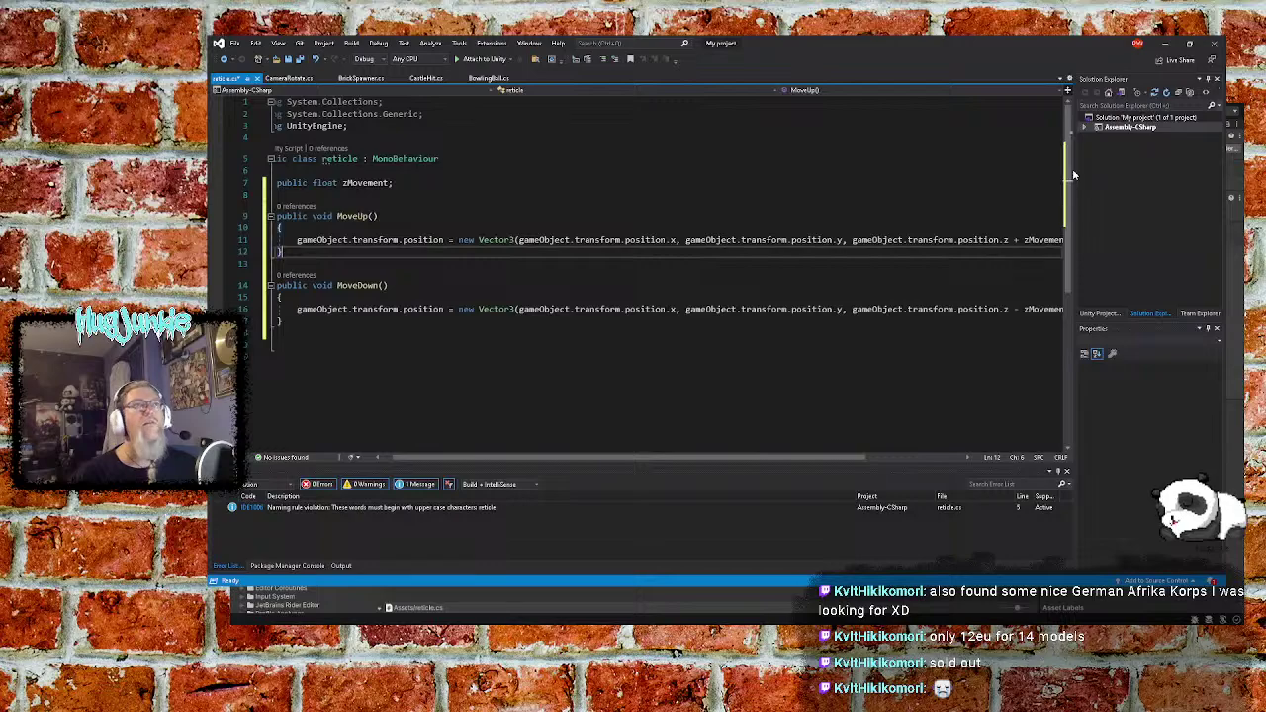
{"action": "left_click", "coordinate": [303, 61]}
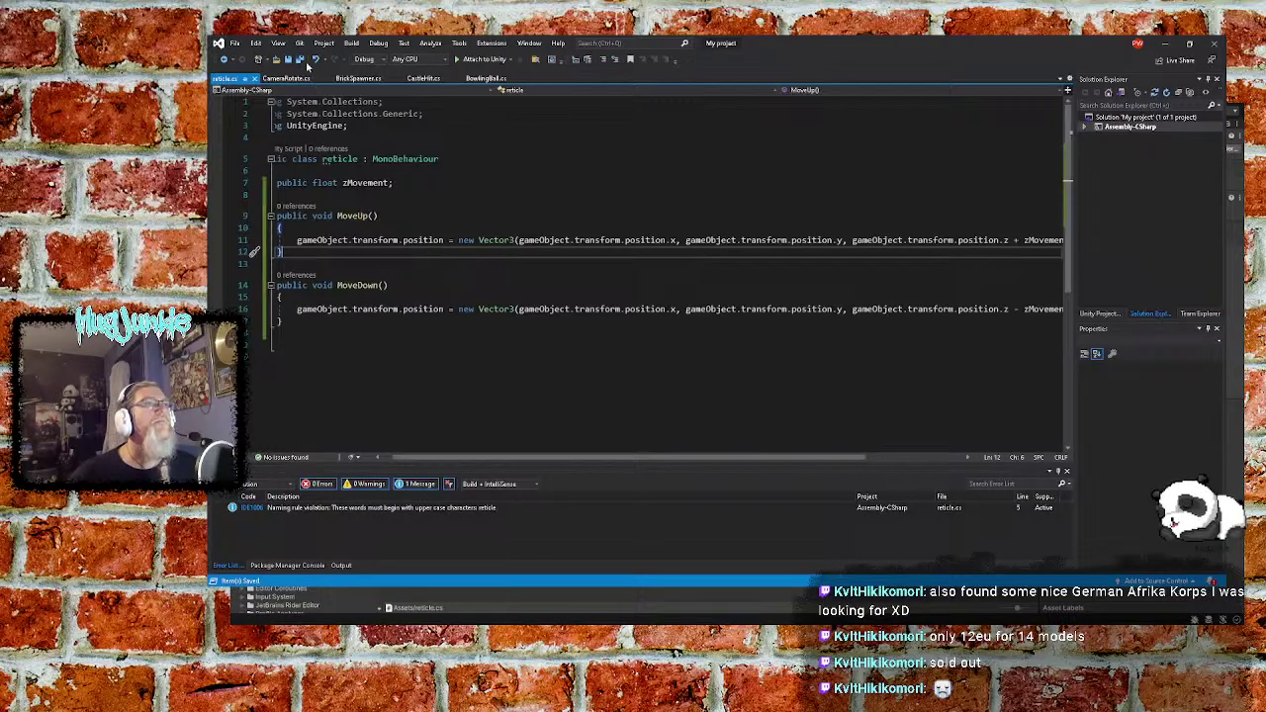
Switch to the Unity editor and set Z Movement to 10 in the Reticle object's script component
{"action": "left_click", "coordinate": [1168, 45]}
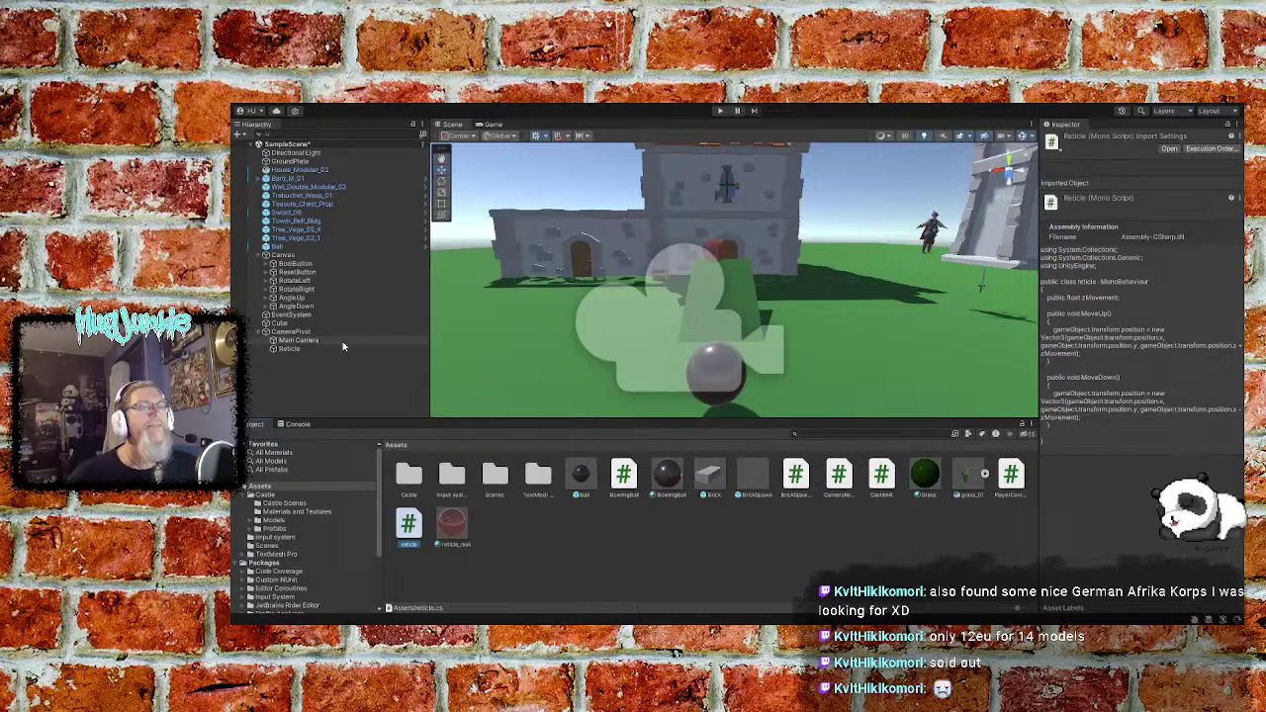
{"action": "left_click", "coordinate": [301, 349]}
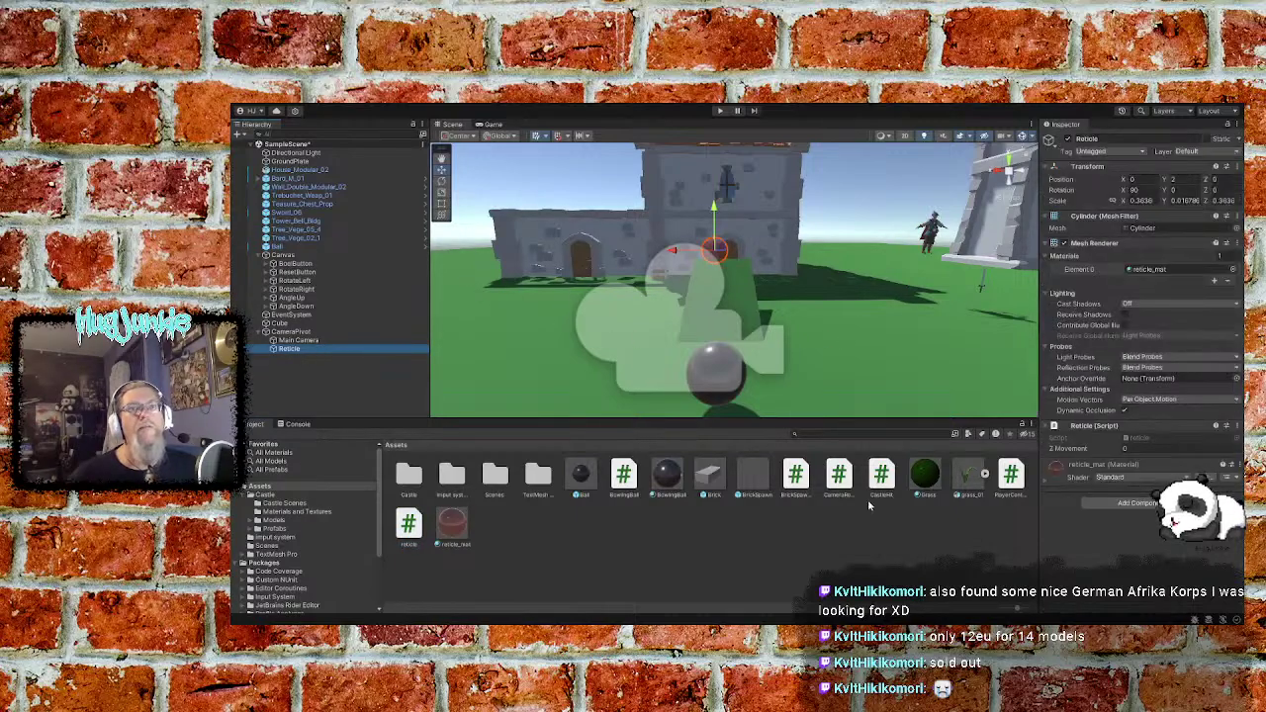
{"action": "left_click", "coordinate": [1138, 449]}
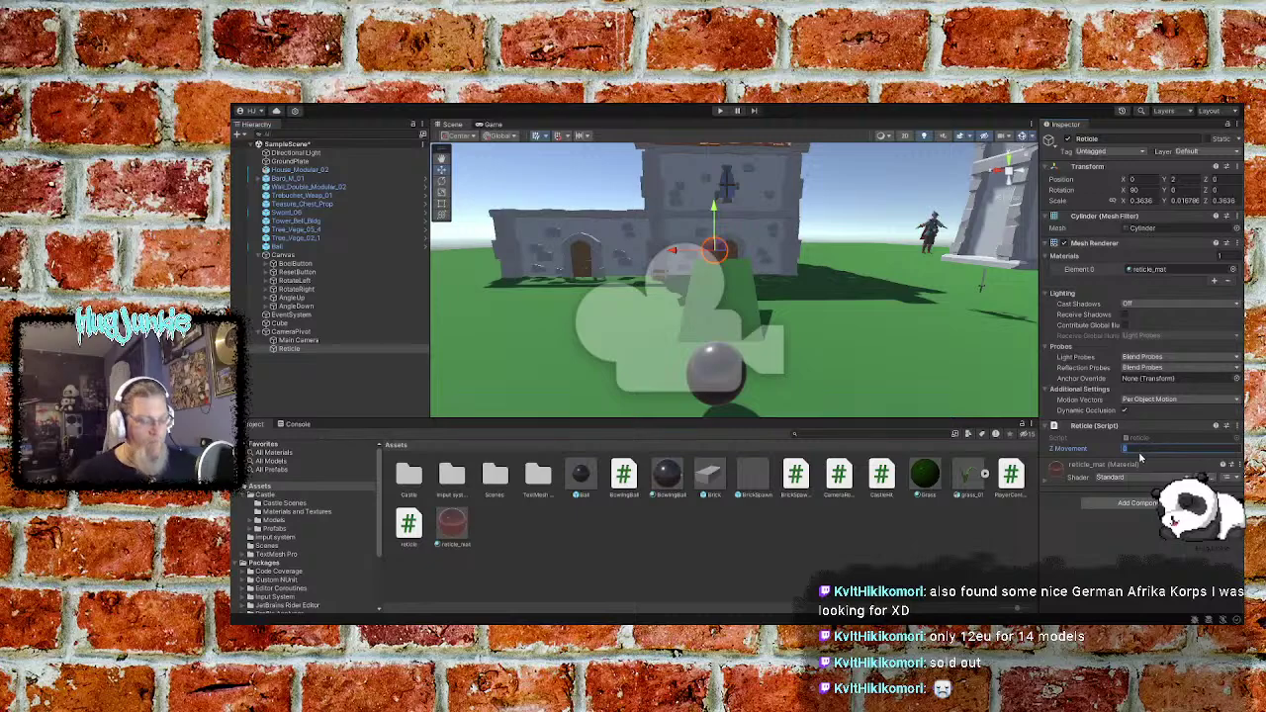
{"action": "type", "text": "10"}
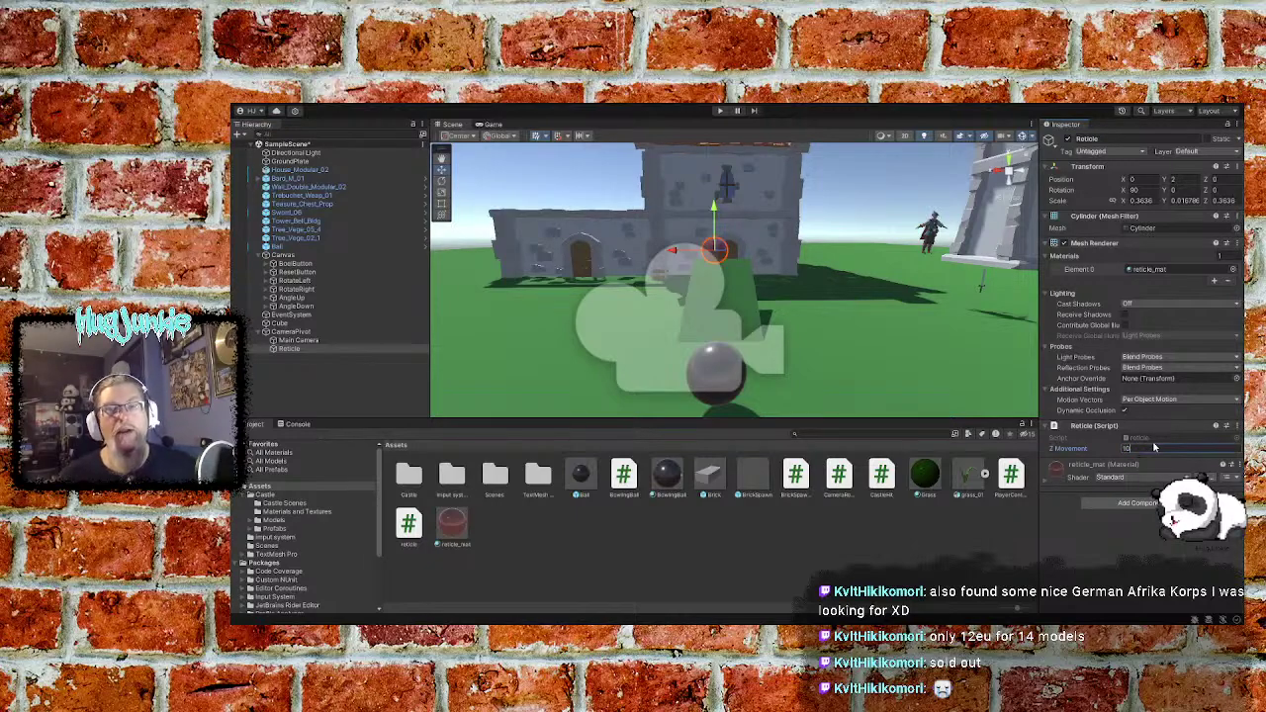
{"action": "left_click", "coordinate": [1104, 550]}
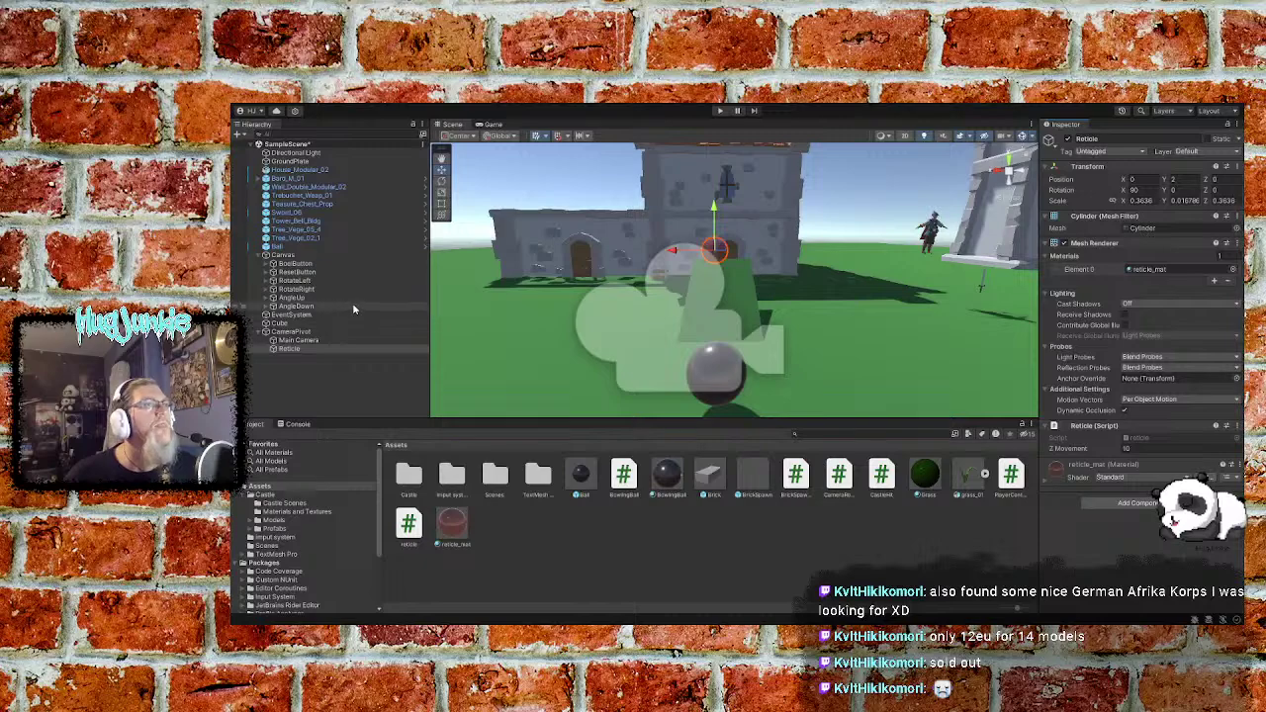
Add an On Click event to the AngleUp button that calls MoveUp on the Reticle object
{"action": "left_click", "coordinate": [292, 298]}
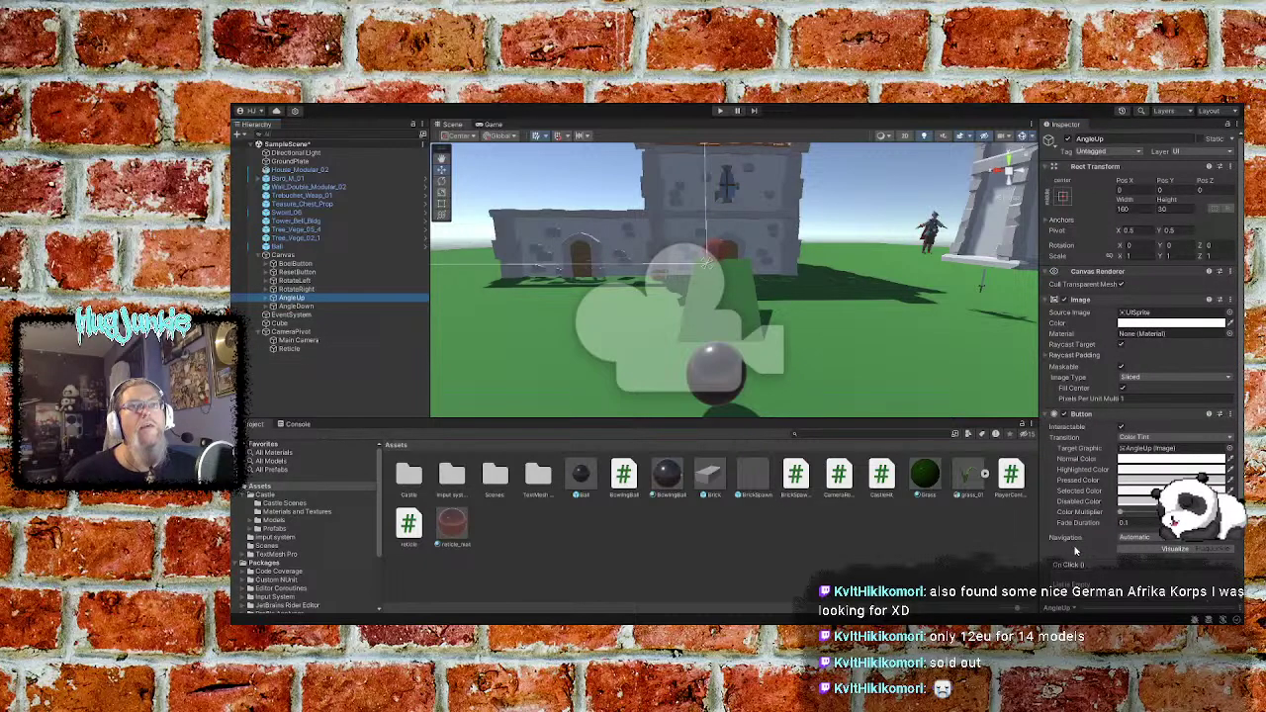
{"action": "scroll", "coordinate": [1084, 533], "scroll_direction": "down", "scroll_amount": 3}
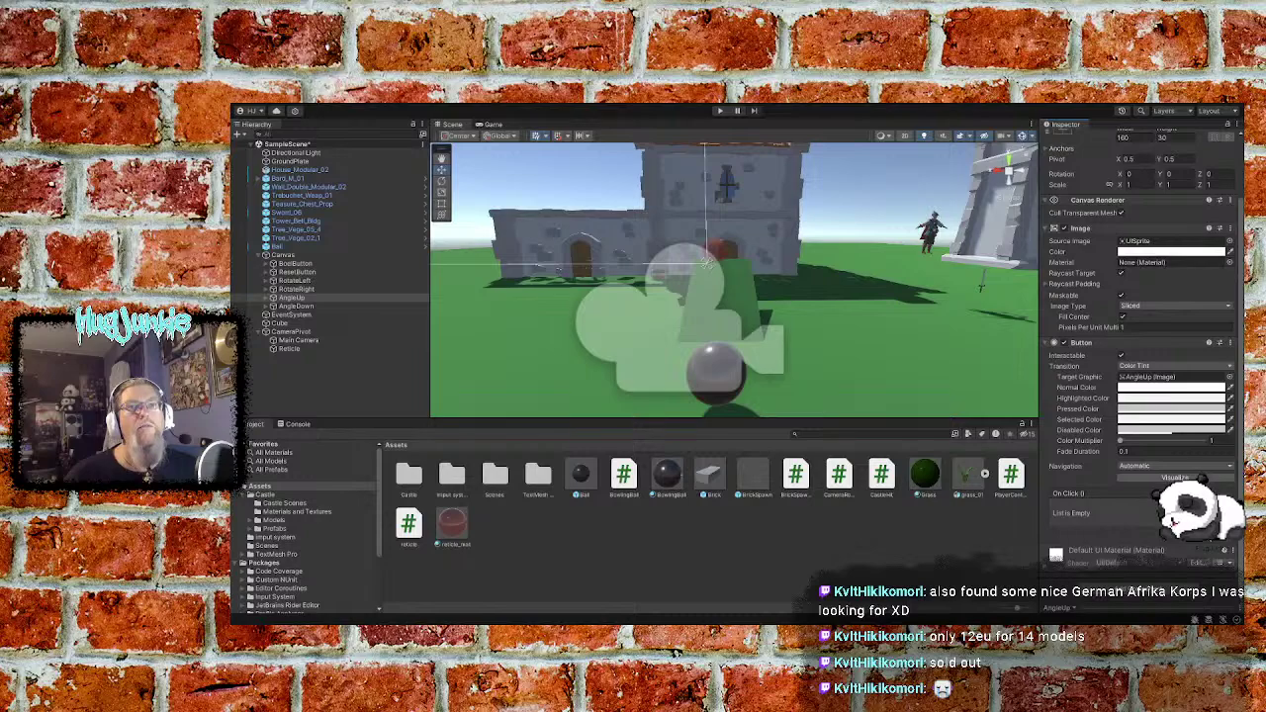
{"action": "left_click", "coordinate": [1213, 525]}
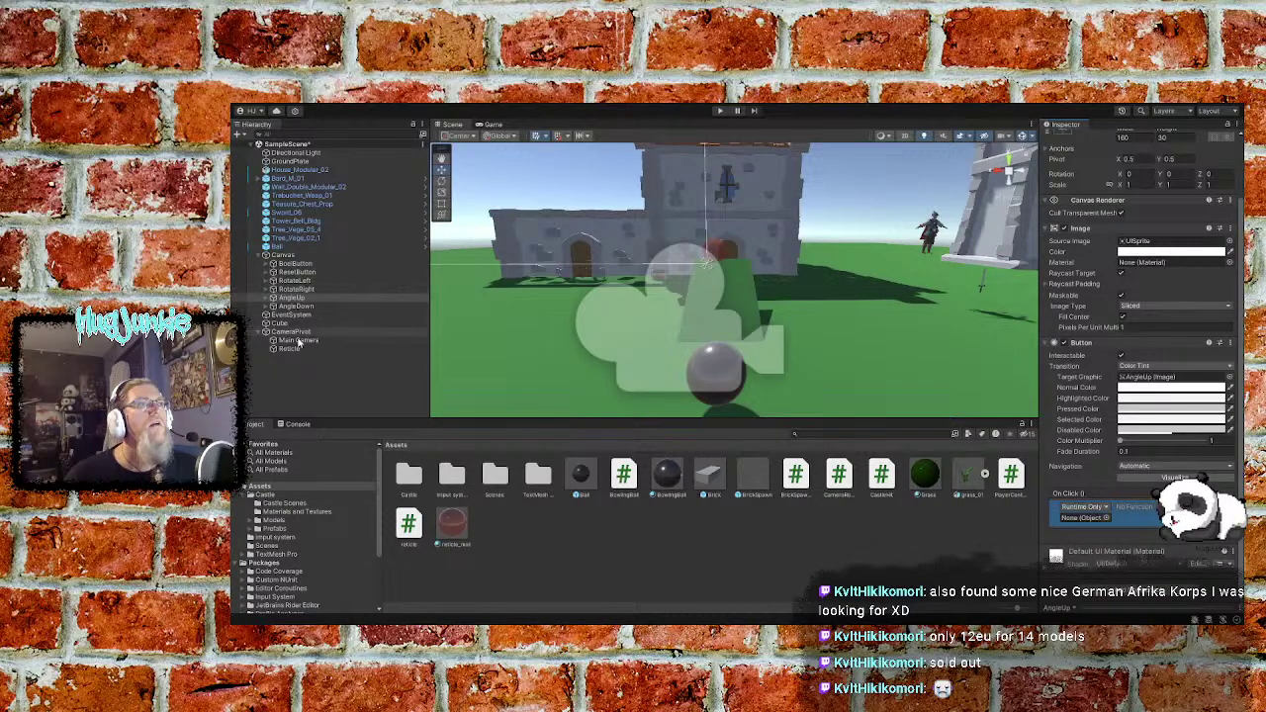
{"action": "left_click_drag", "start_coordinate": [300, 342], "coordinate": [1085, 527]}
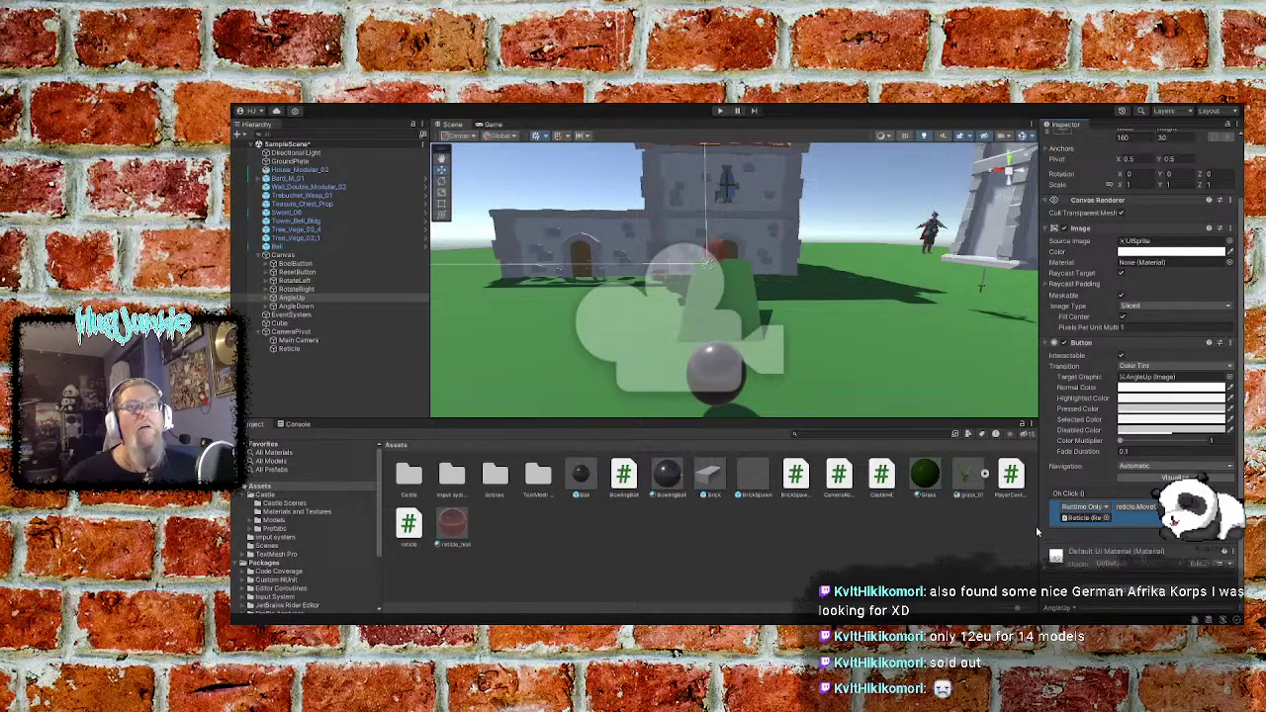
Add an On Click event to the AngleDown button that calls MoveDown on the Reticle object
{"action": "left_click", "coordinate": [317, 308]}
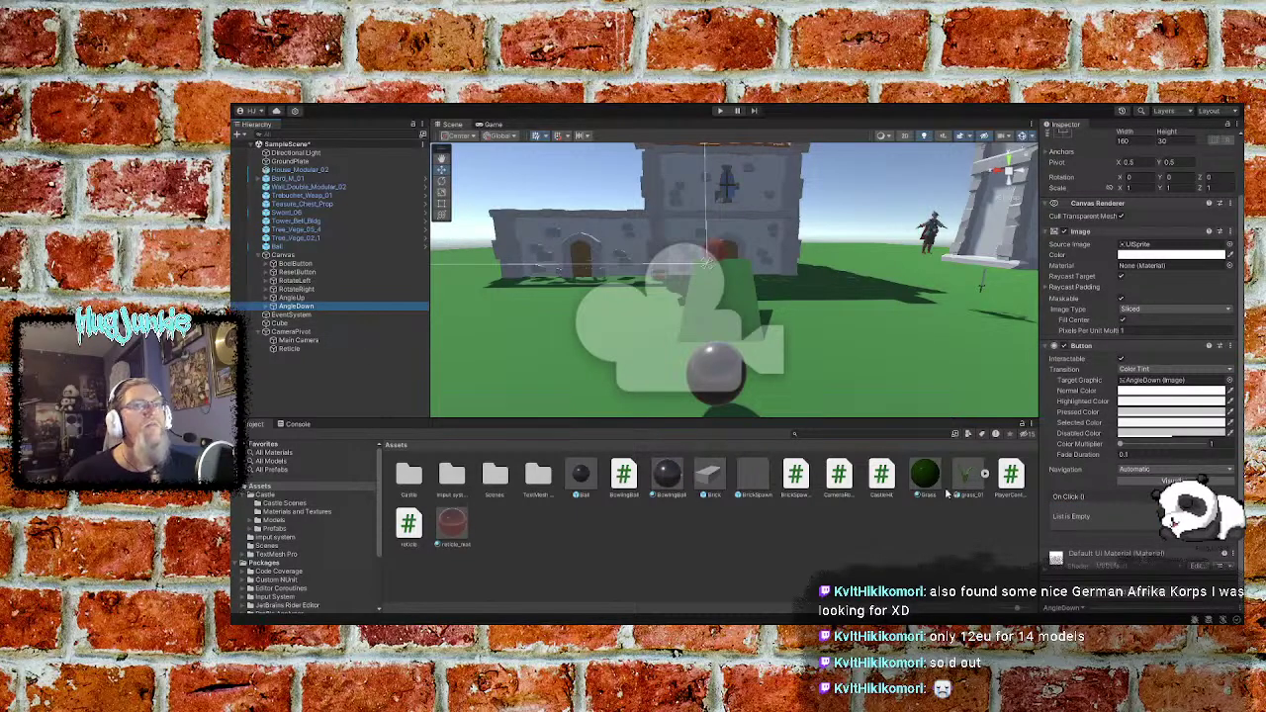
{"action": "left_click", "coordinate": [1197, 532]}
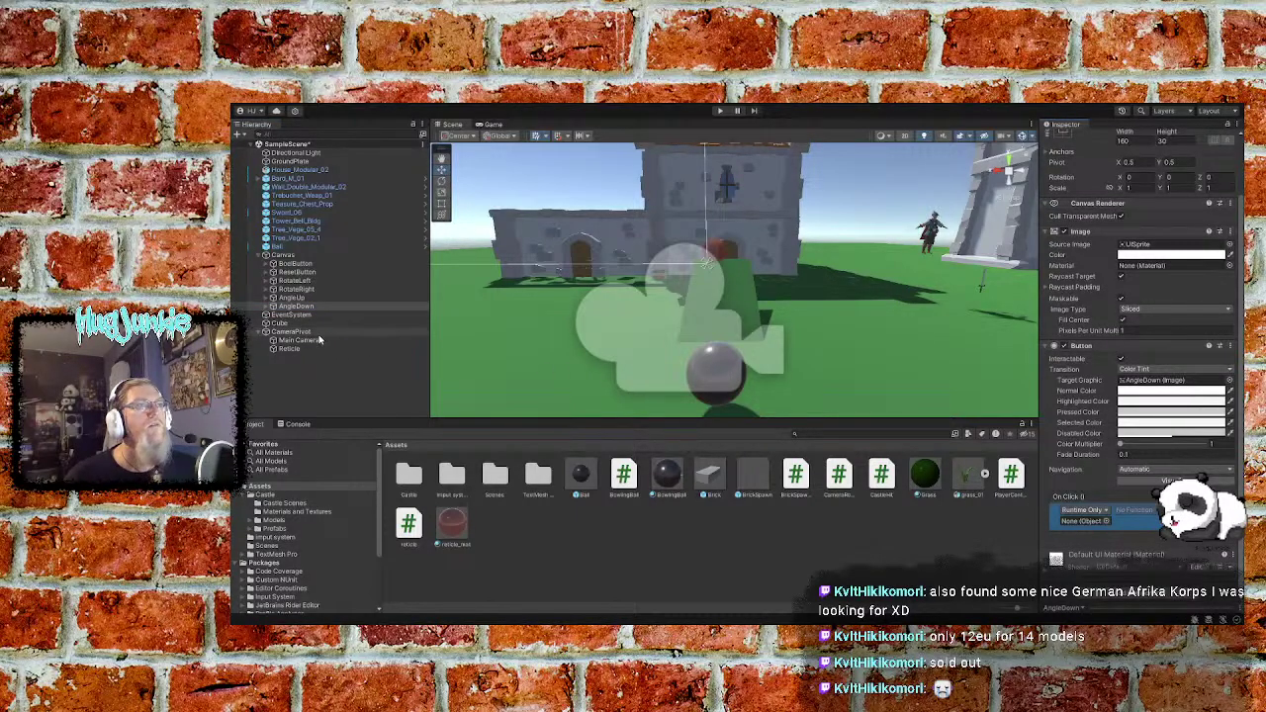
{"action": "left_click_drag", "start_coordinate": [294, 352], "coordinate": [1088, 521]}
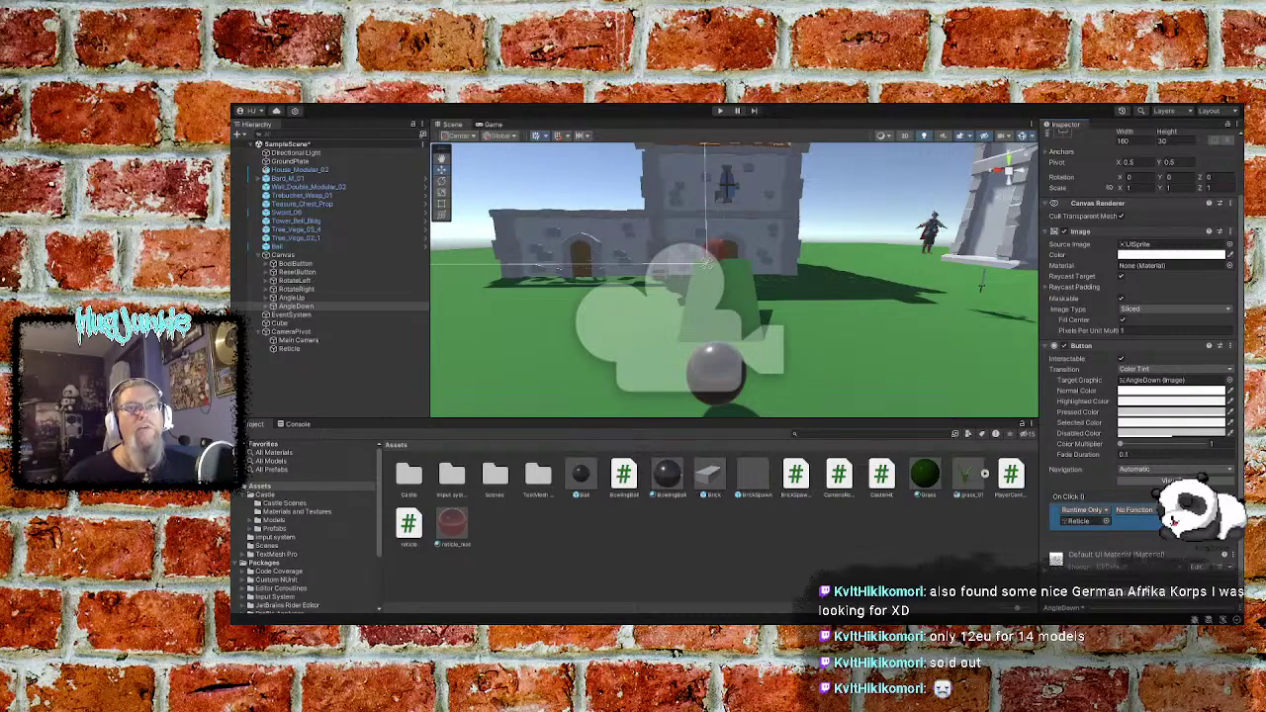
{"action": "left_click", "coordinate": [1135, 509]}
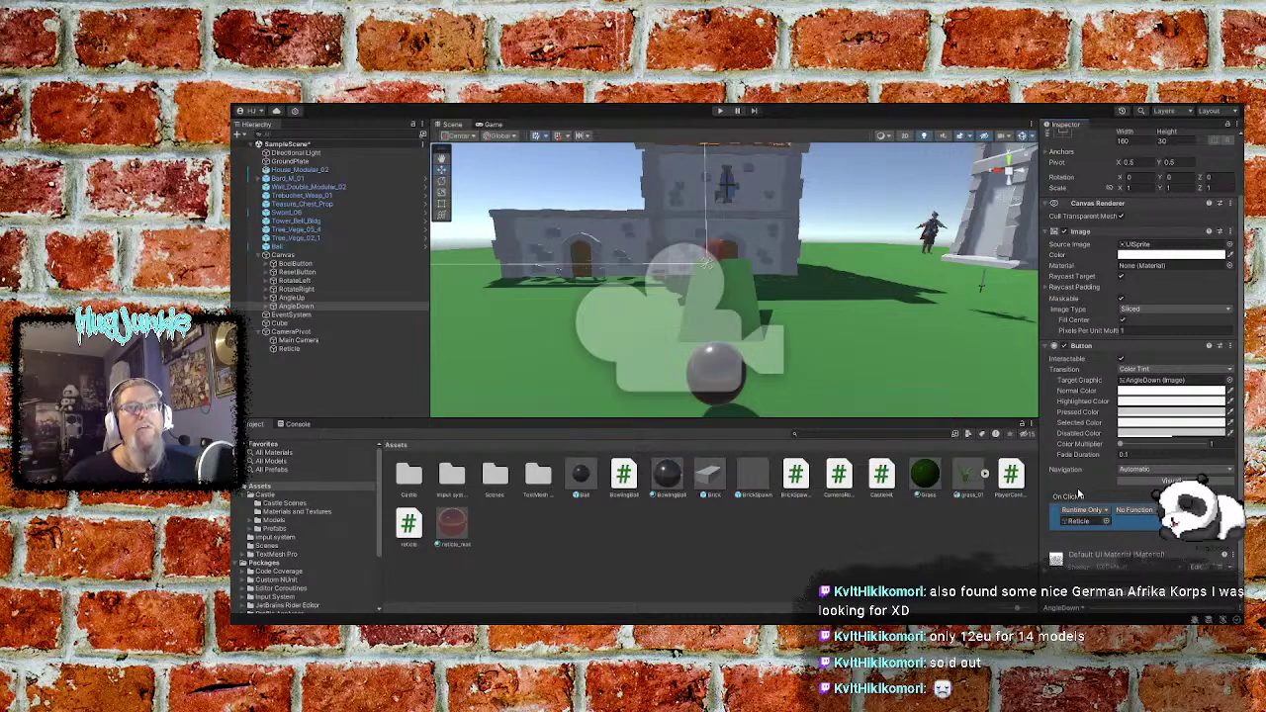
{"action": "left_click", "coordinate": [1031, 524]}
{"action": "left_click", "coordinate": [929, 536]}
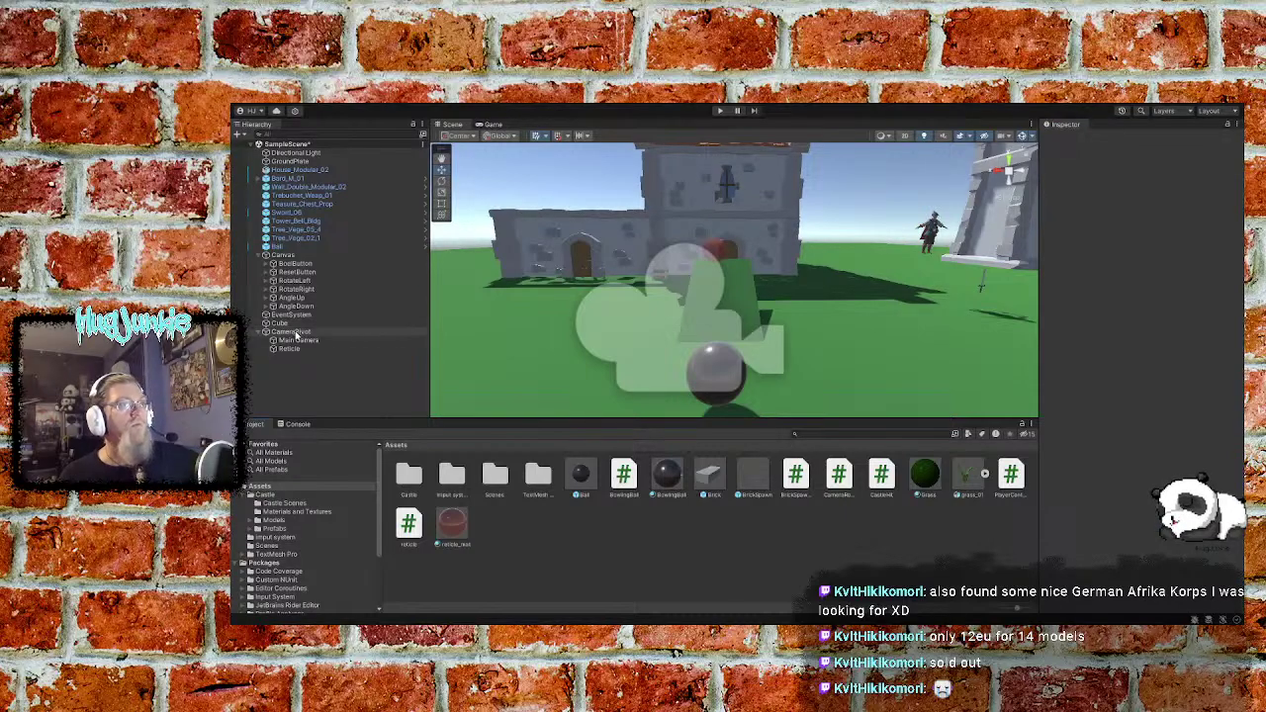
Select the Reticle object and run the game, testing the Down button twice before stopping play mode
{"action": "left_click", "coordinate": [287, 349]}
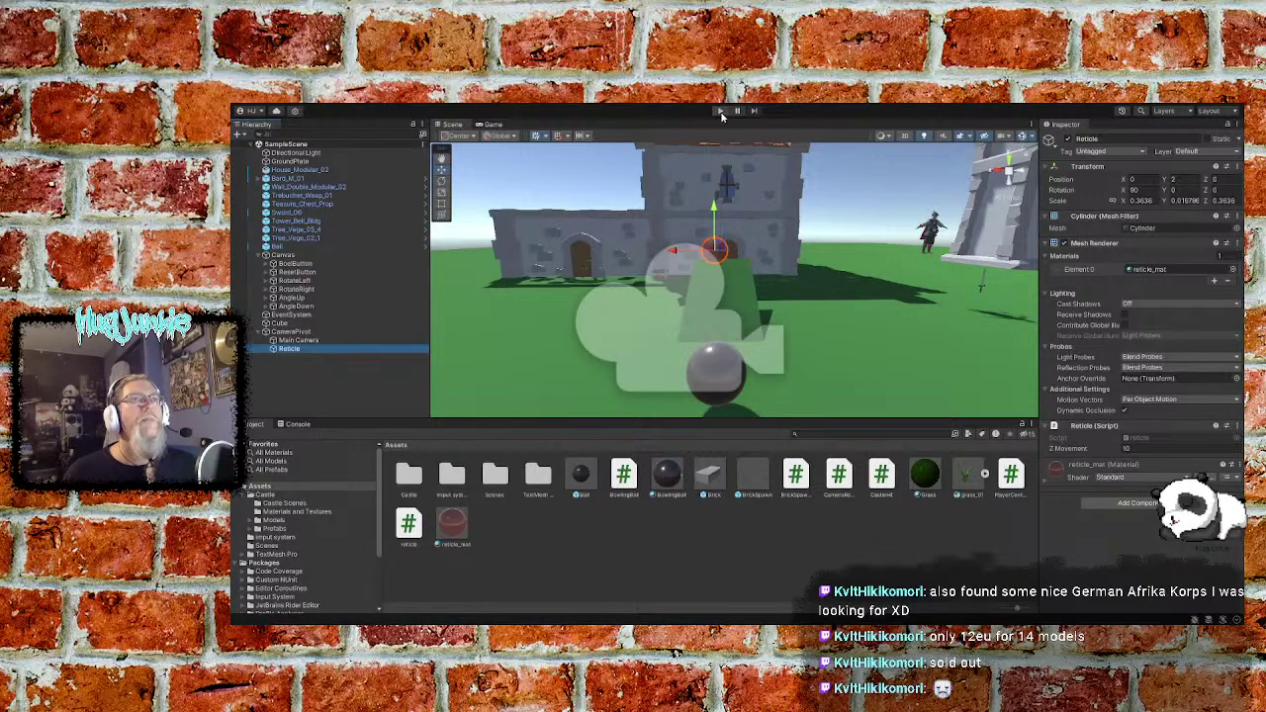
{"action": "left_click", "coordinate": [721, 110]}
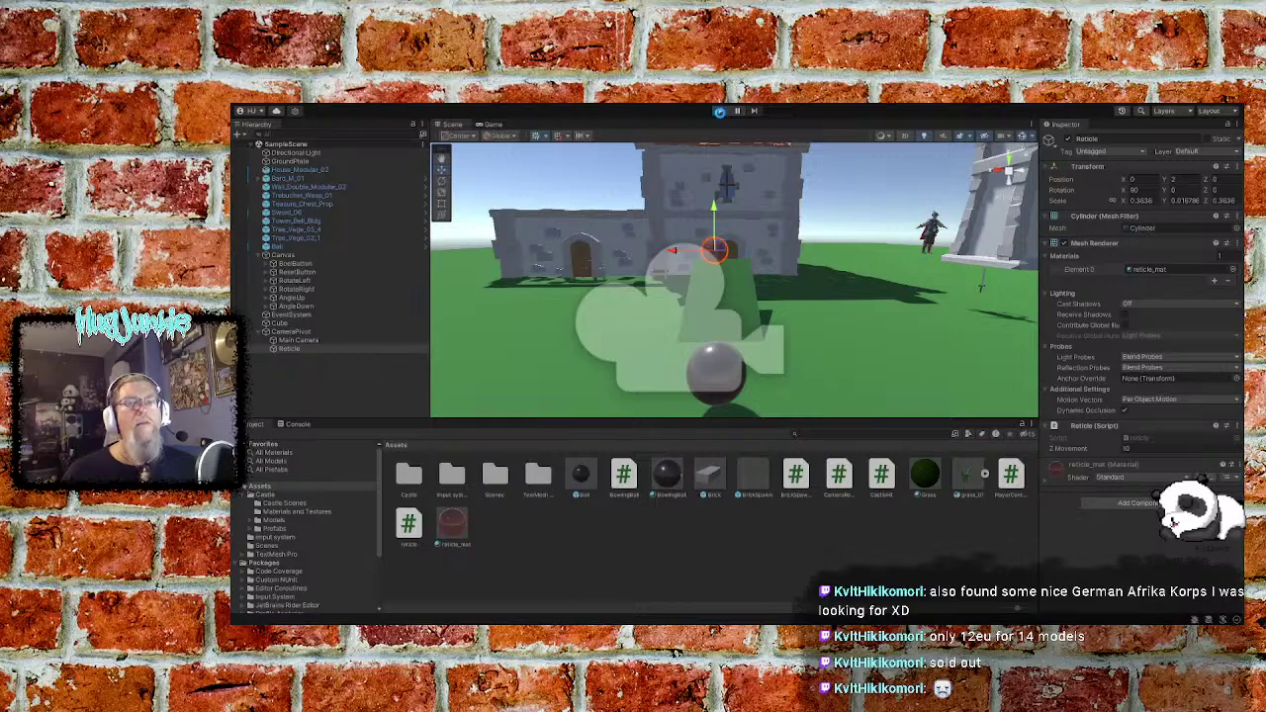
{"action": "left_click", "coordinate": [720, 111]}
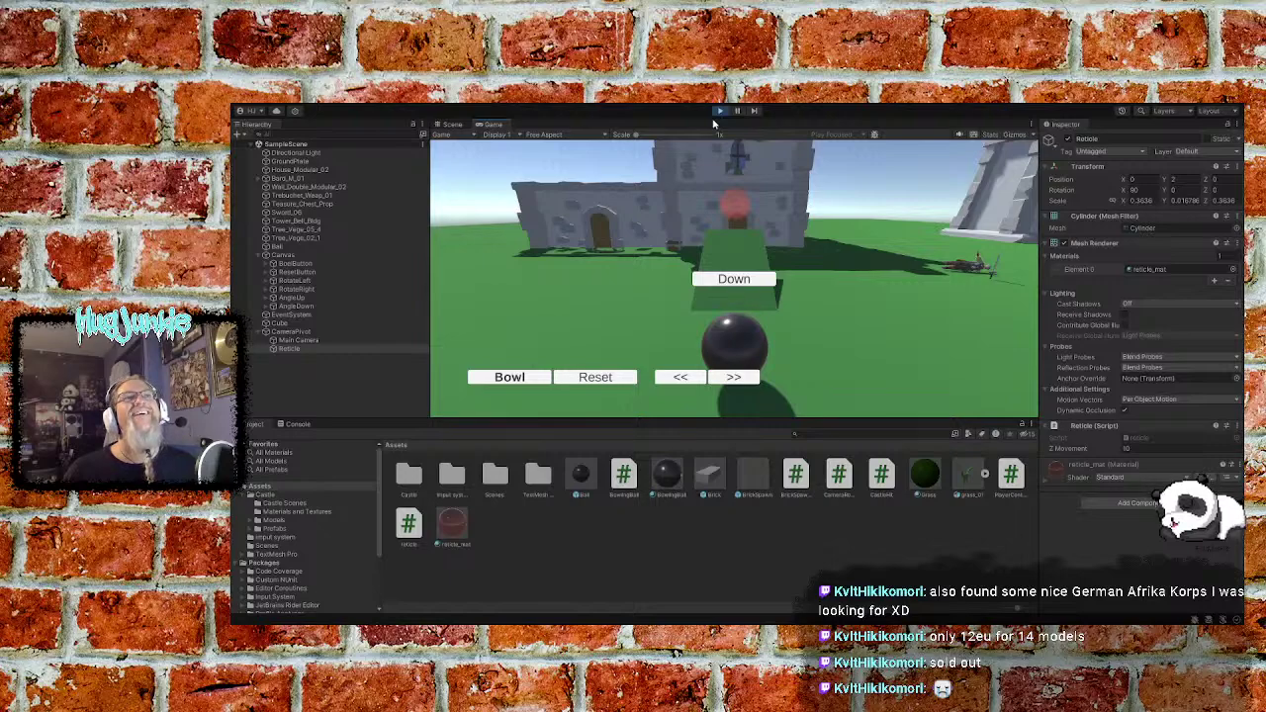
{"action": "left_click", "coordinate": [737, 282]}
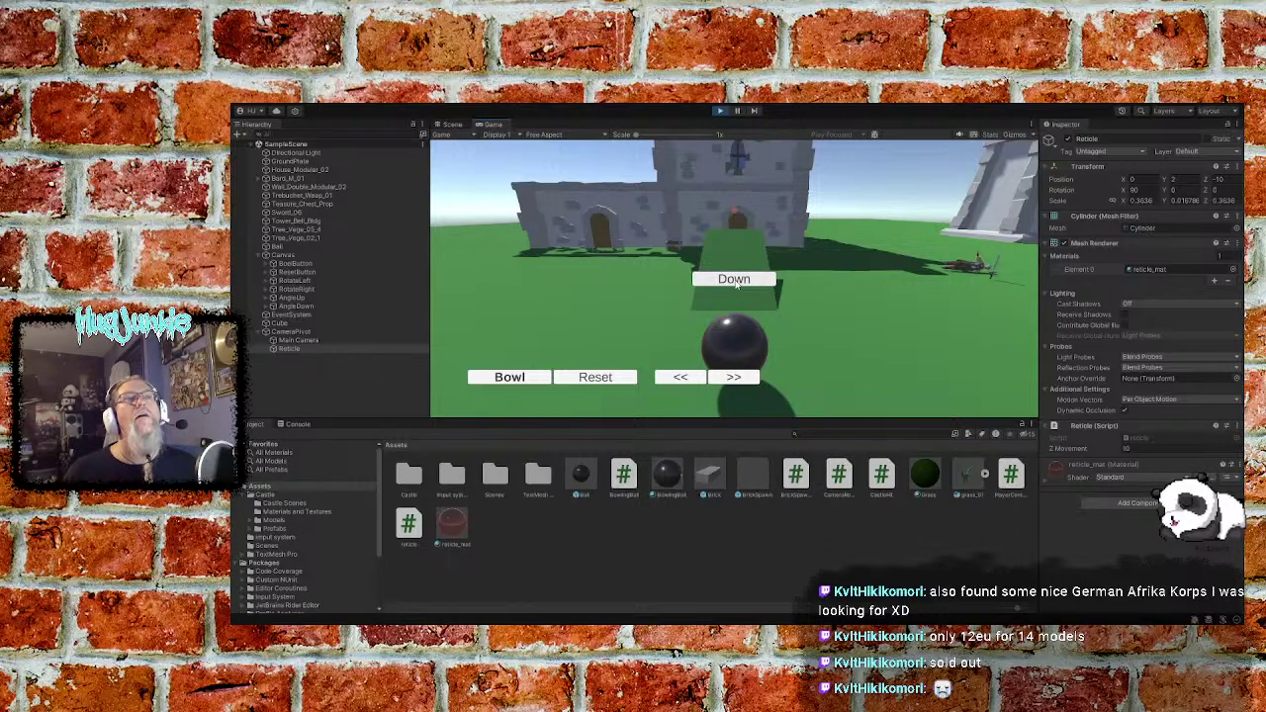
{"action": "left_click", "coordinate": [736, 284]}
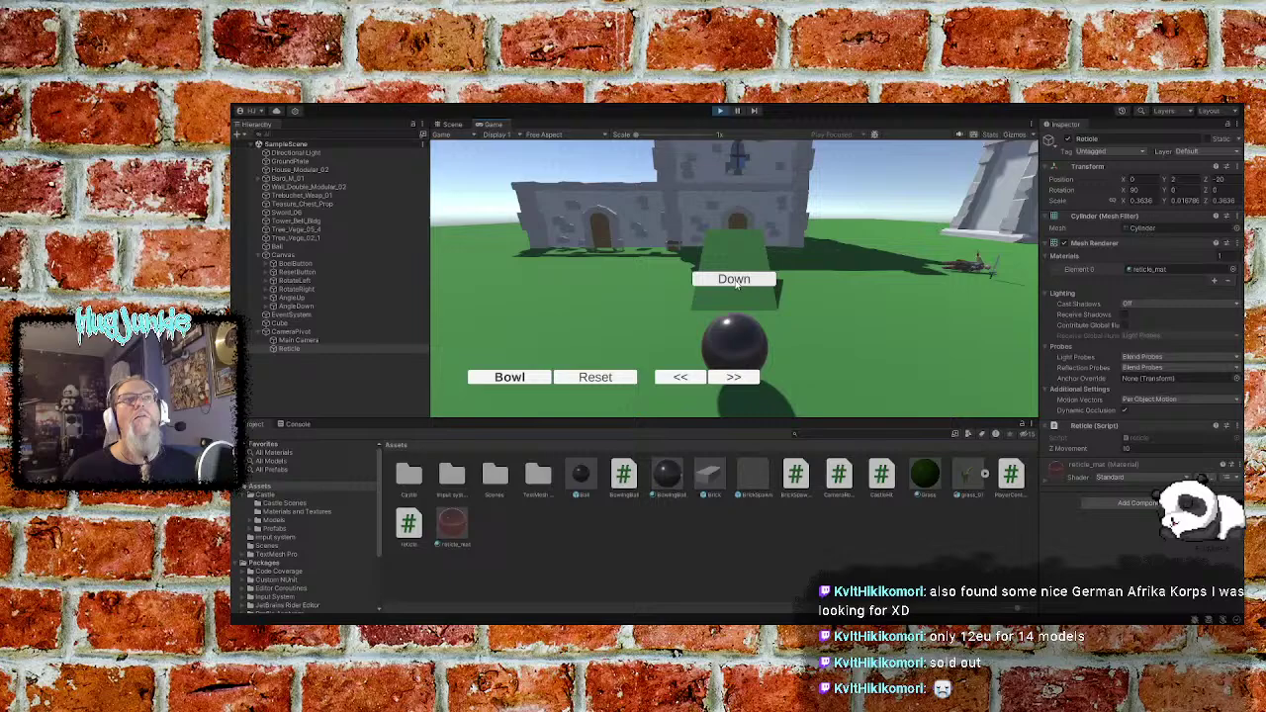
{"action": "left_click", "coordinate": [720, 110]}
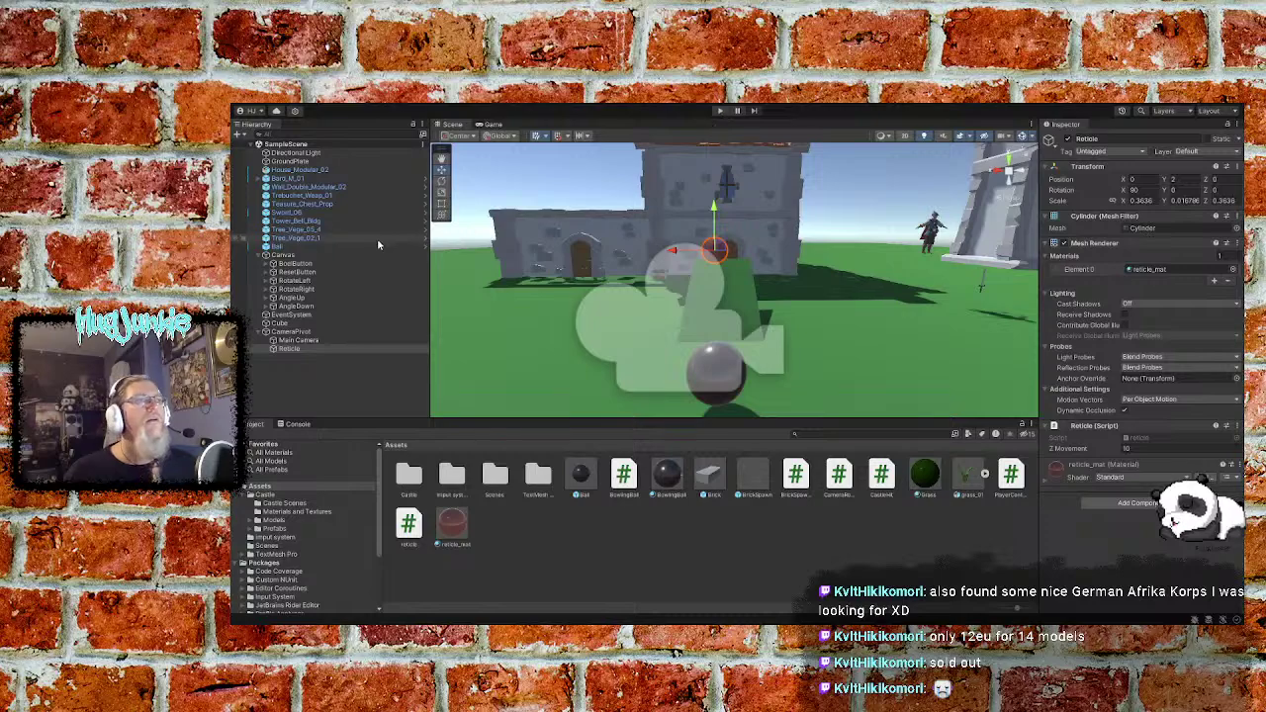
Examine the AngleDown and AngleUp buttons' child text objects and check the RotateLeft button's Rect Transform
{"action": "left_click", "coordinate": [282, 305]}
{"action": "left_click", "coordinate": [267, 306]}
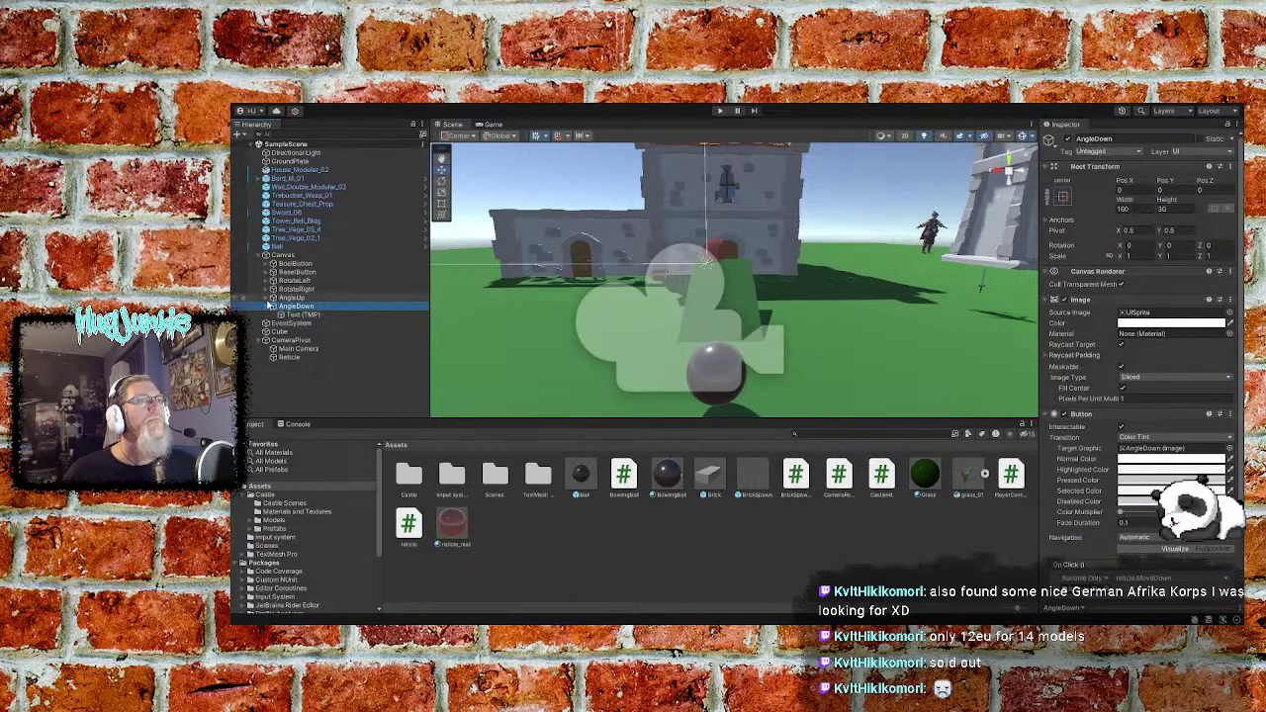
{"action": "left_click", "coordinate": [266, 297]}
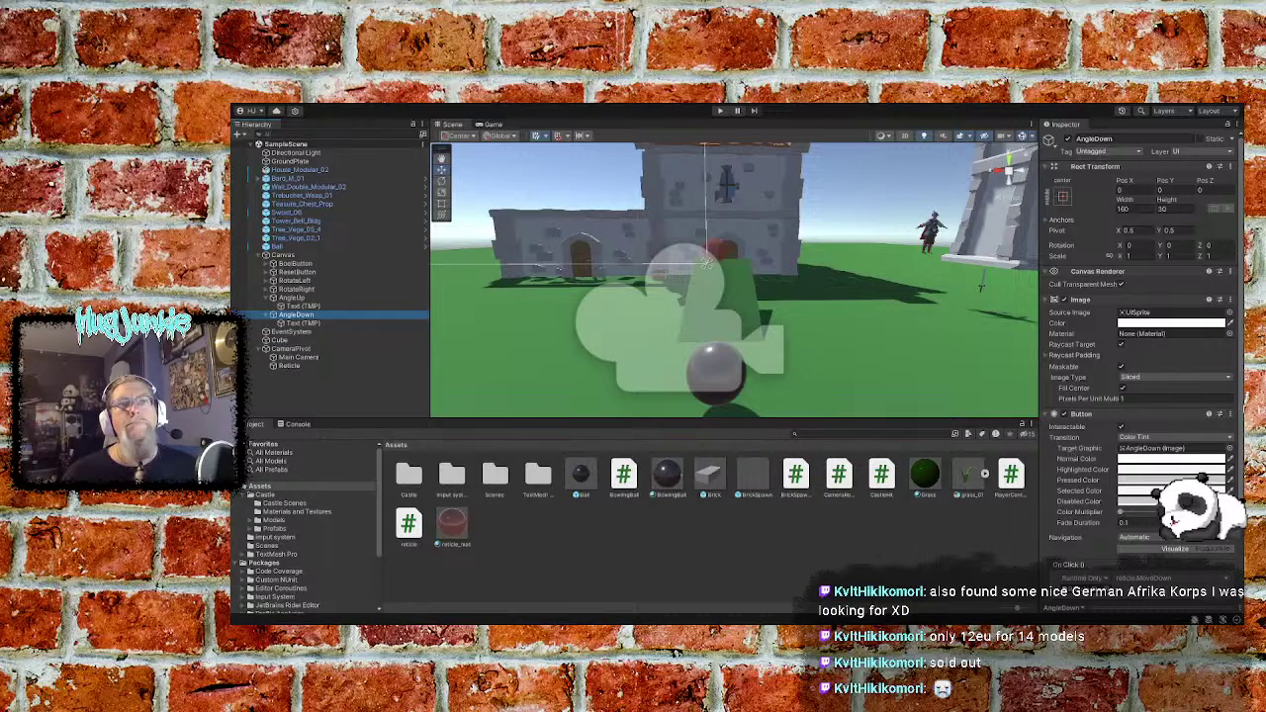
{"action": "left_click_drag", "start_coordinate": [1241, 410], "coordinate": [1229, 458]}
{"action": "scroll", "coordinate": [1217, 415], "scroll_direction": "up", "scroll_amount": 3}
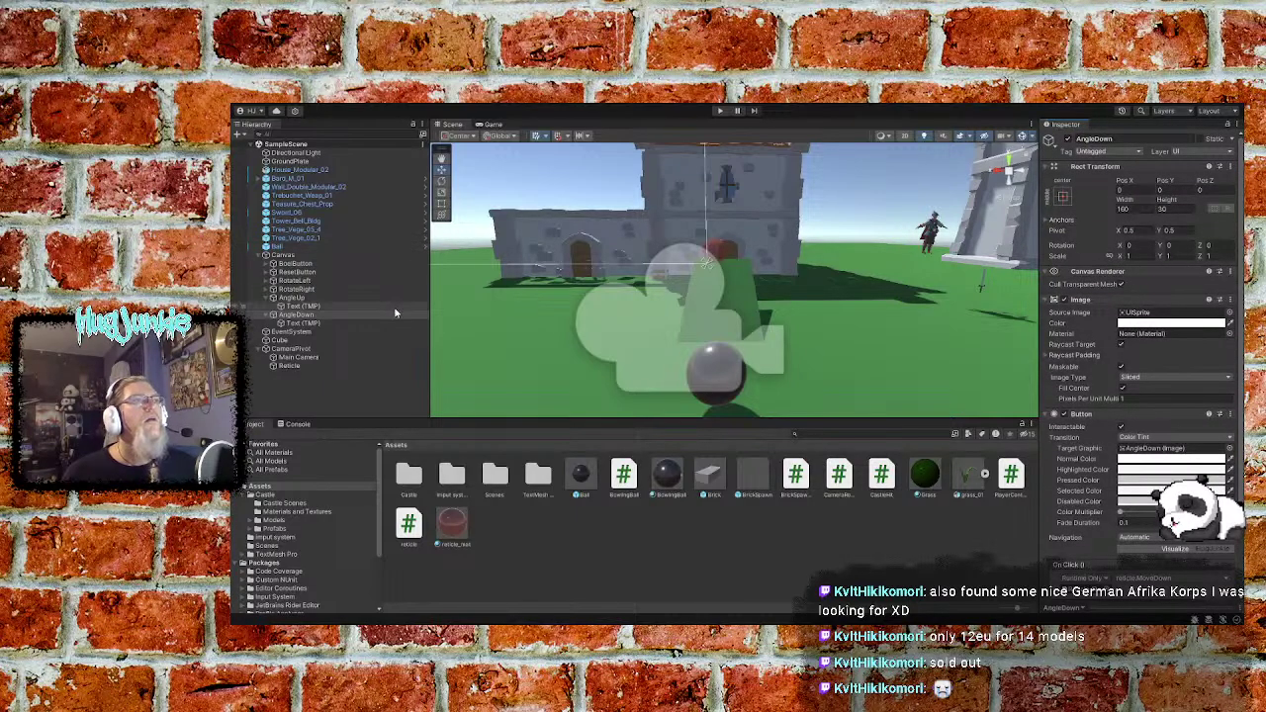
{"action": "left_click", "coordinate": [298, 283]}
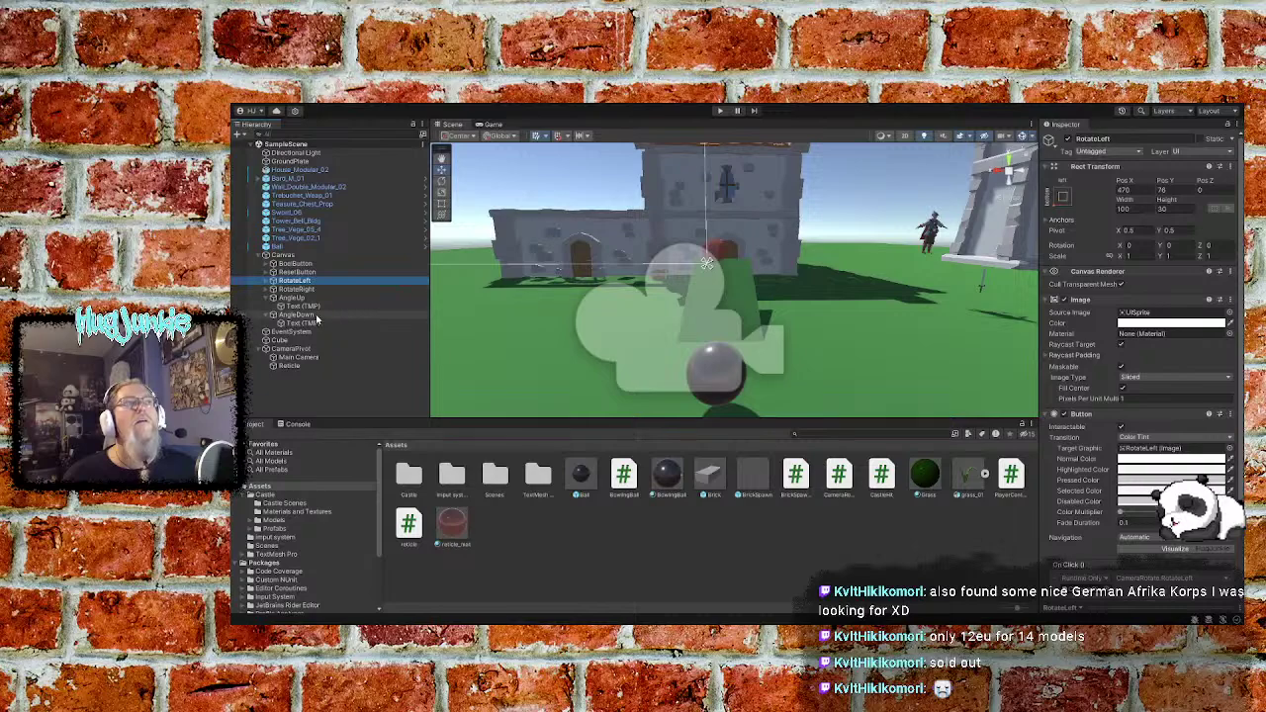
{"action": "left_click", "coordinate": [267, 298]}
{"action": "left_click", "coordinate": [266, 306]}
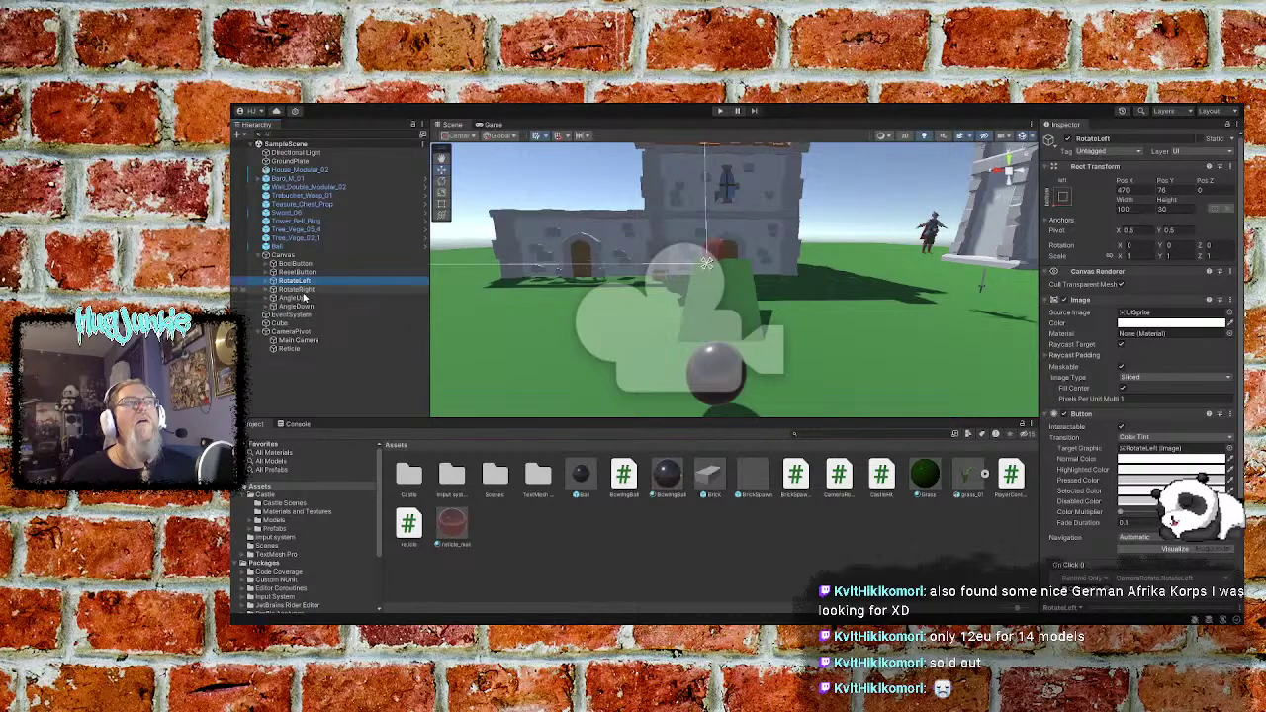
Anchor the AngleUp and AngleDown buttons to the canvas's bottom-left corner, matching the rotate buttons
{"action": "left_click", "coordinate": [295, 298]}
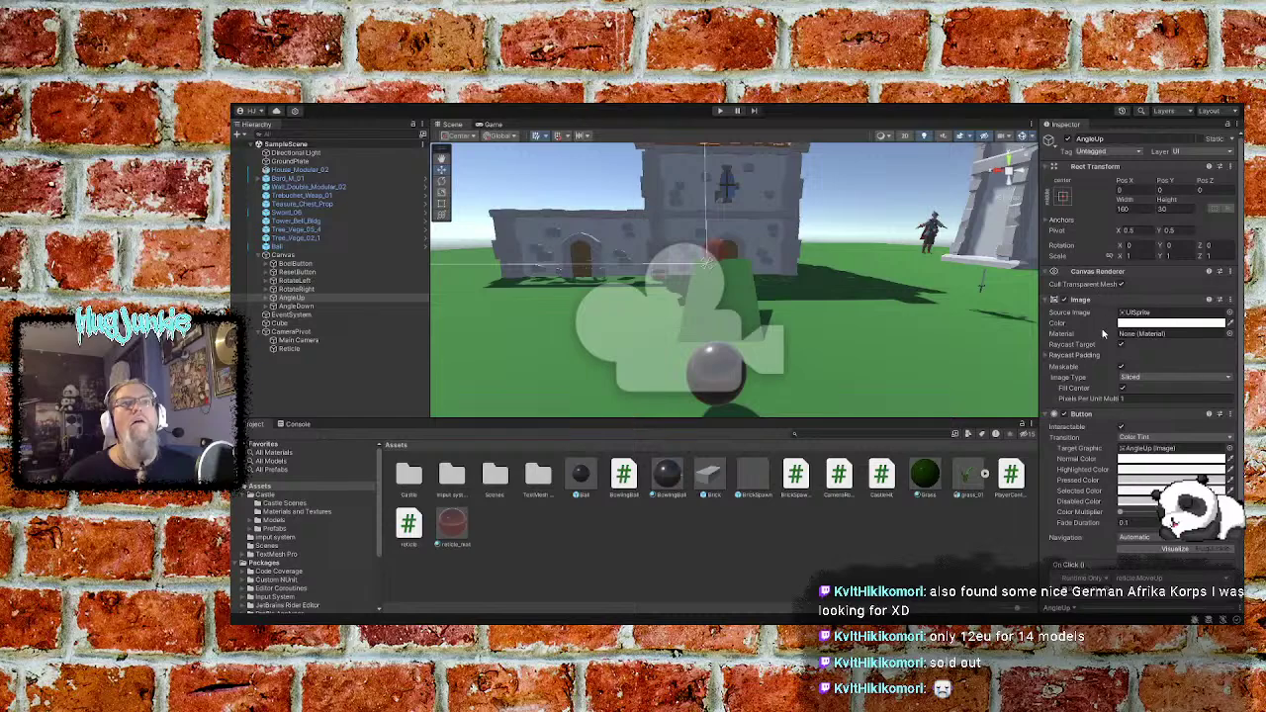
{"action": "left_click", "coordinate": [315, 306]}
{"action": "left_click", "coordinate": [1069, 201]}
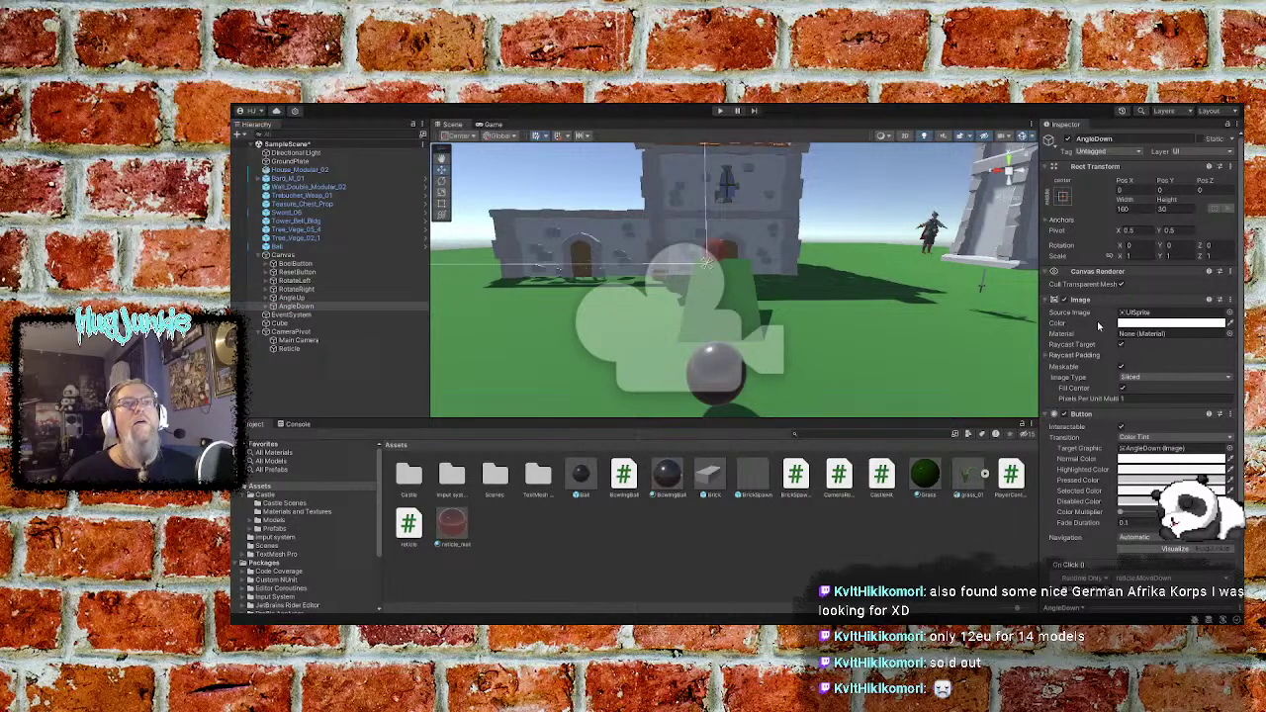
Compare the Rect Transform positions and sizes of the ResetButton, RotateLeft, RotateRight, AngleUp and AngleDown buttons
{"action": "left_click", "coordinate": [308, 289]}
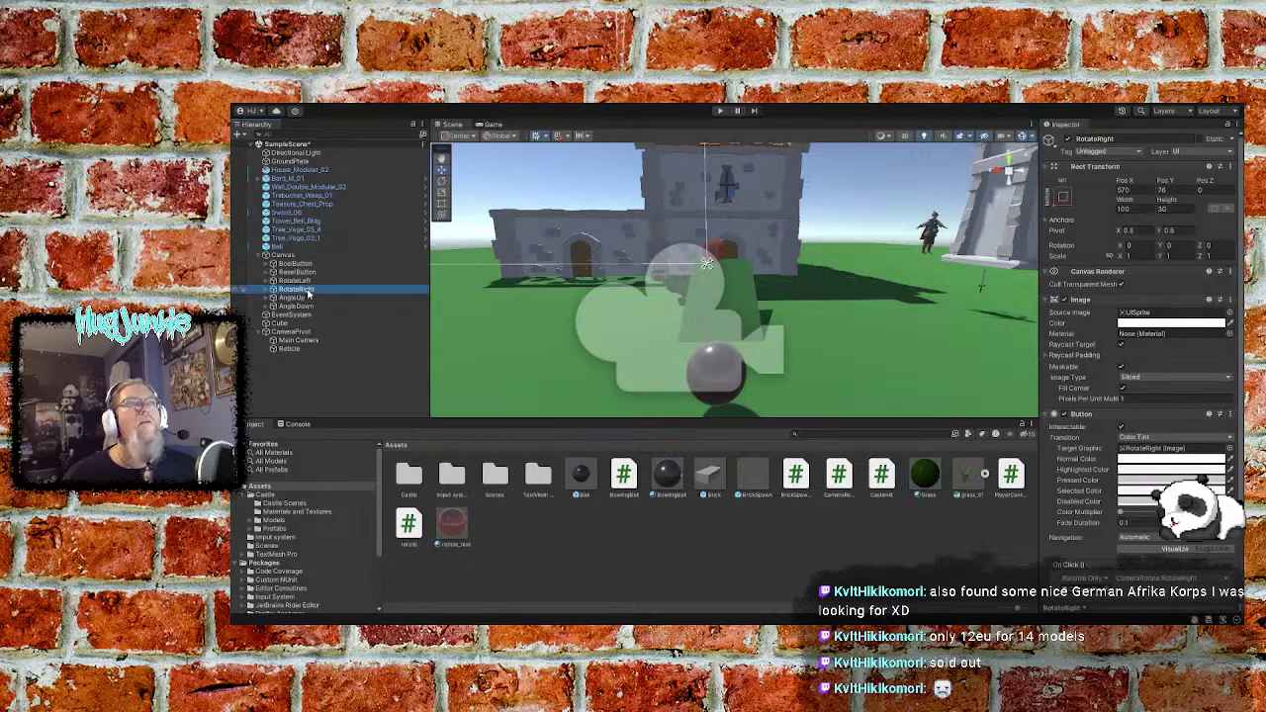
{"action": "left_click", "coordinate": [305, 282]}
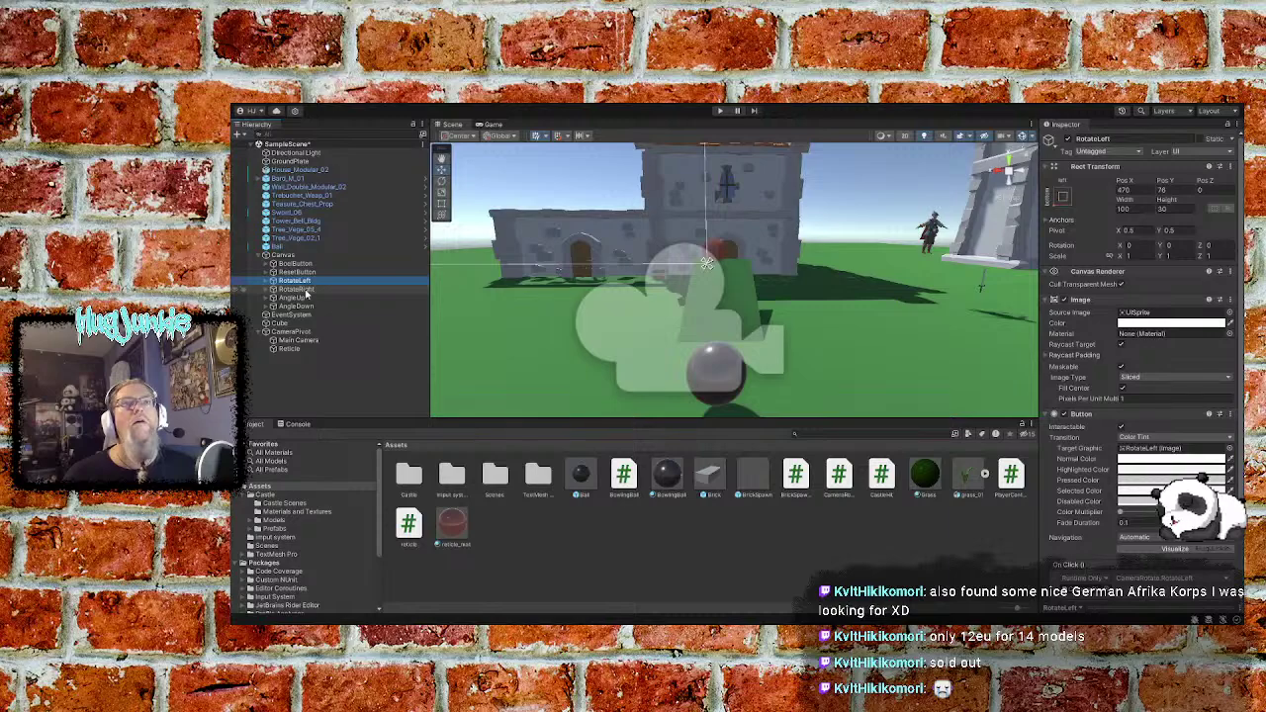
{"action": "left_click", "coordinate": [307, 290]}
{"action": "left_click", "coordinate": [309, 282]}
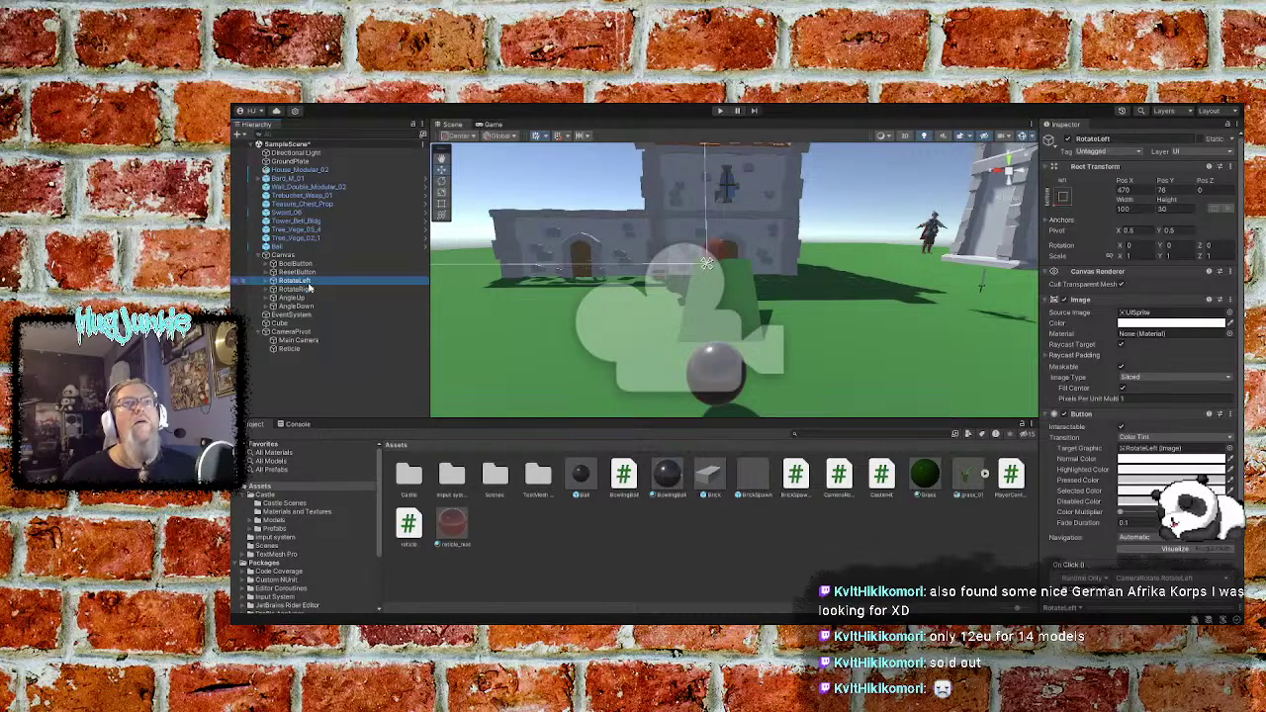
{"action": "left_click", "coordinate": [309, 291]}
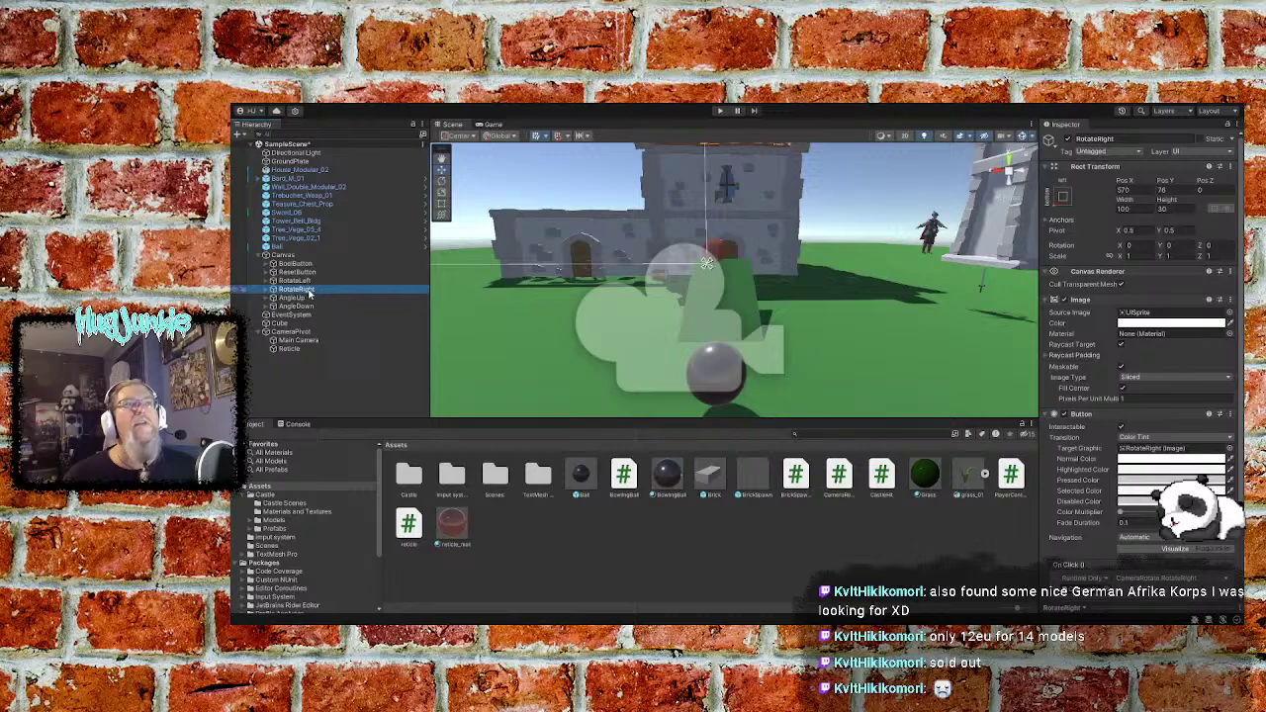
{"action": "left_click", "coordinate": [308, 299]}
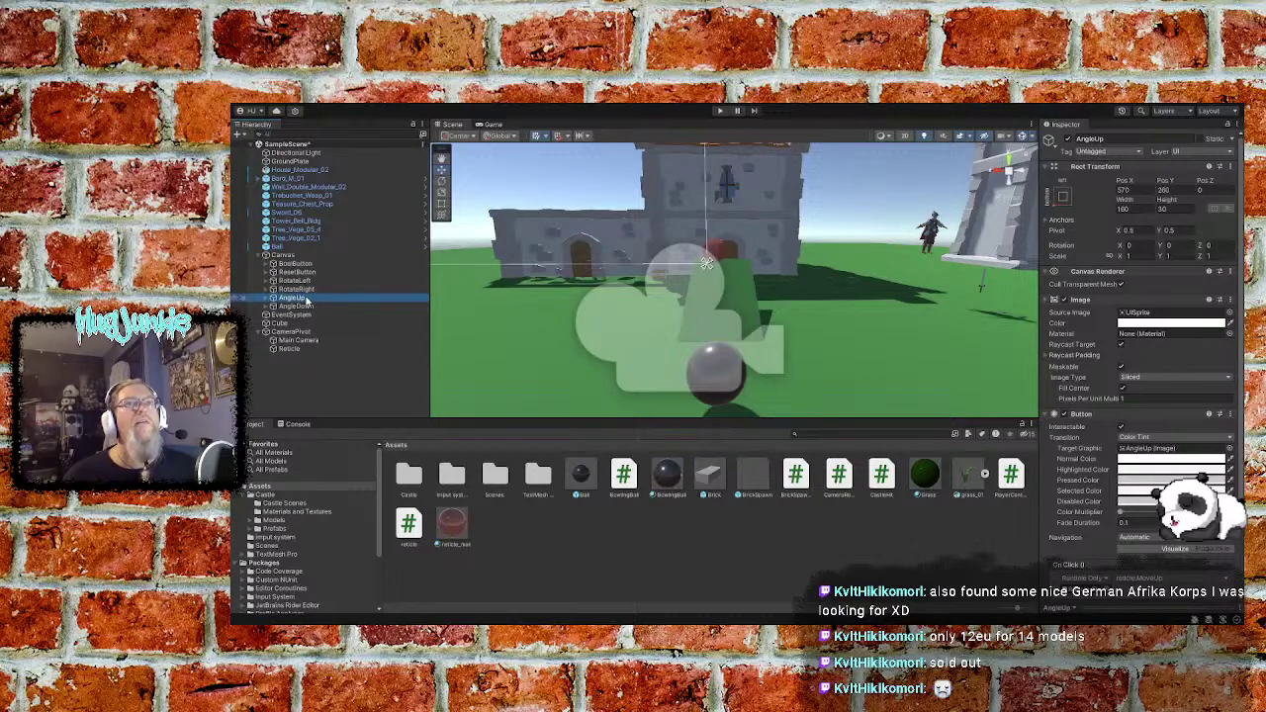
{"action": "left_click", "coordinate": [309, 307]}
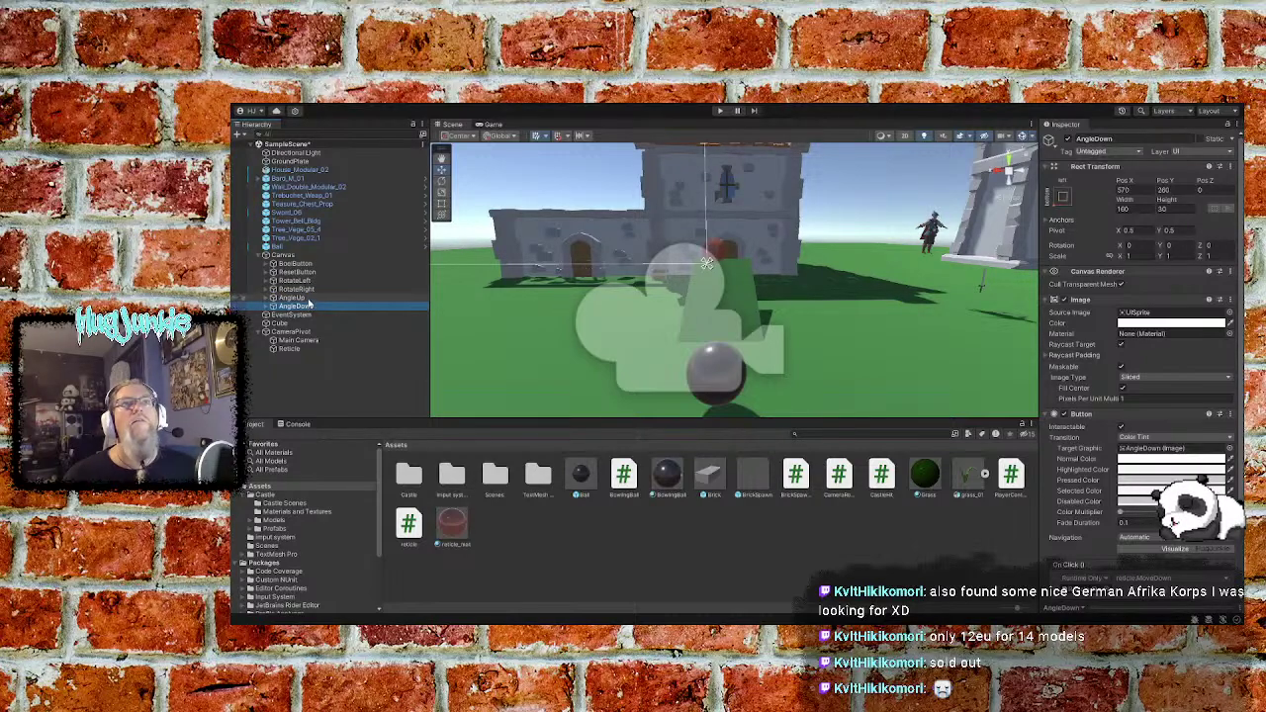
{"action": "left_click", "coordinate": [309, 281]}
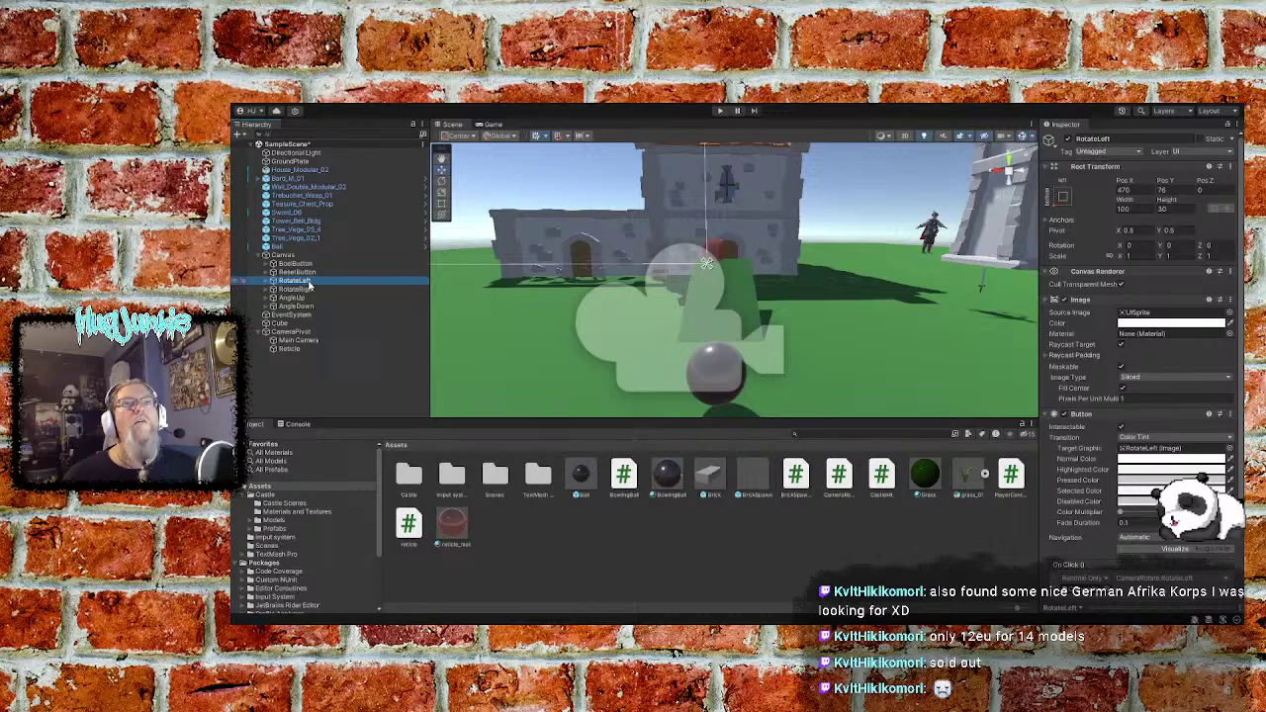
{"action": "left_click", "coordinate": [308, 274]}
{"action": "left_click", "coordinate": [307, 281]}
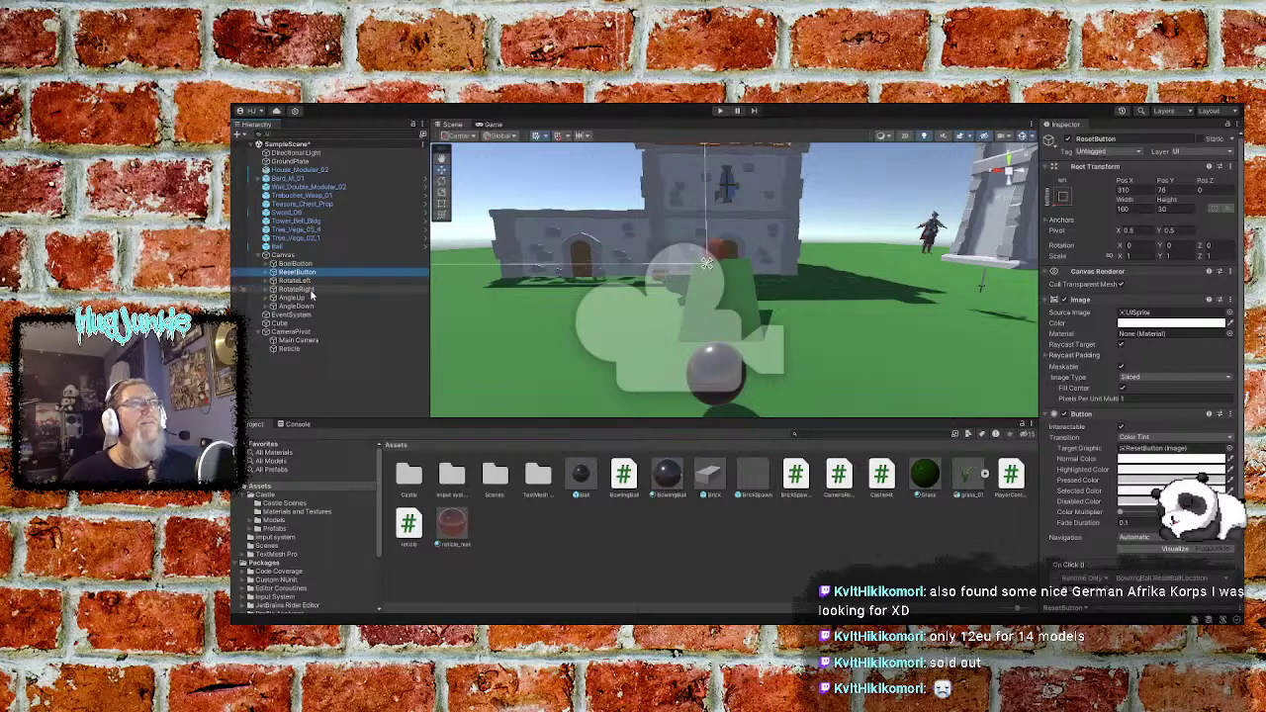
{"action": "left_click", "coordinate": [308, 289]}
Set Pos Y to 76 for both the AngleUp and AngleDown buttons
{"action": "left_click", "coordinate": [308, 297]}
{"action": "left_click", "coordinate": [1181, 191]}
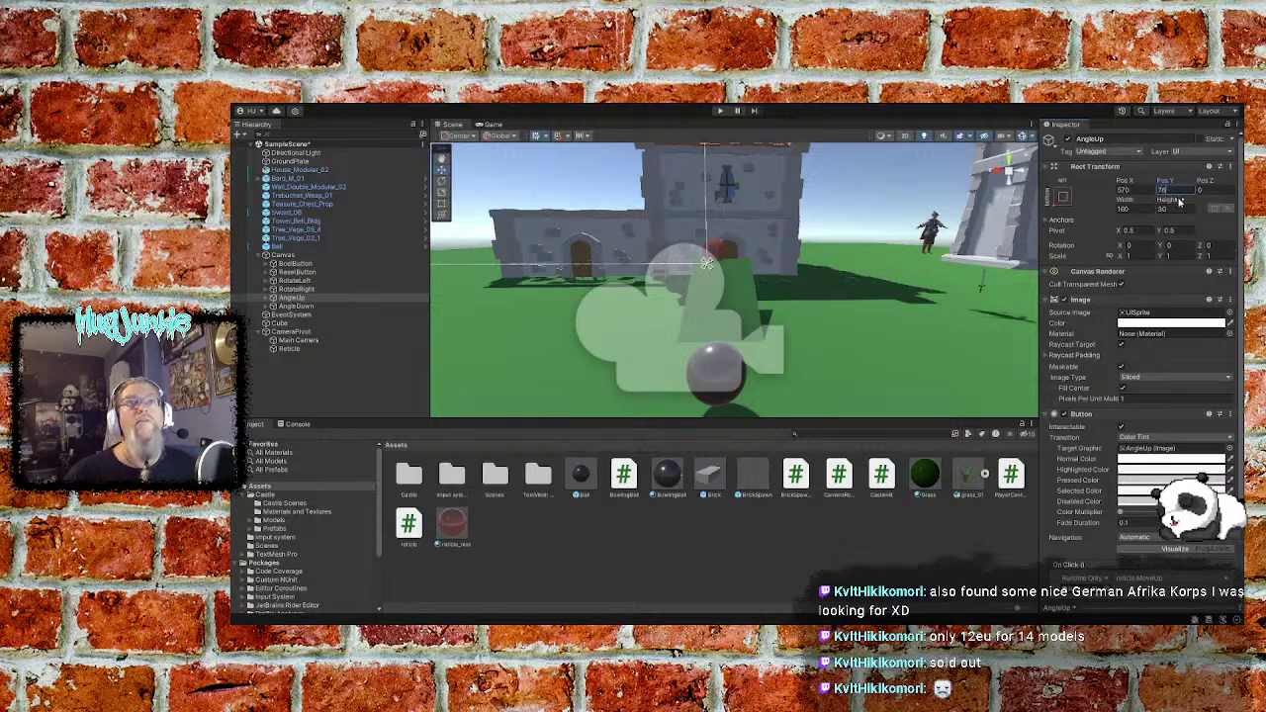
{"action": "left_click", "coordinate": [295, 305]}
{"action": "left_click", "coordinate": [1177, 189]}
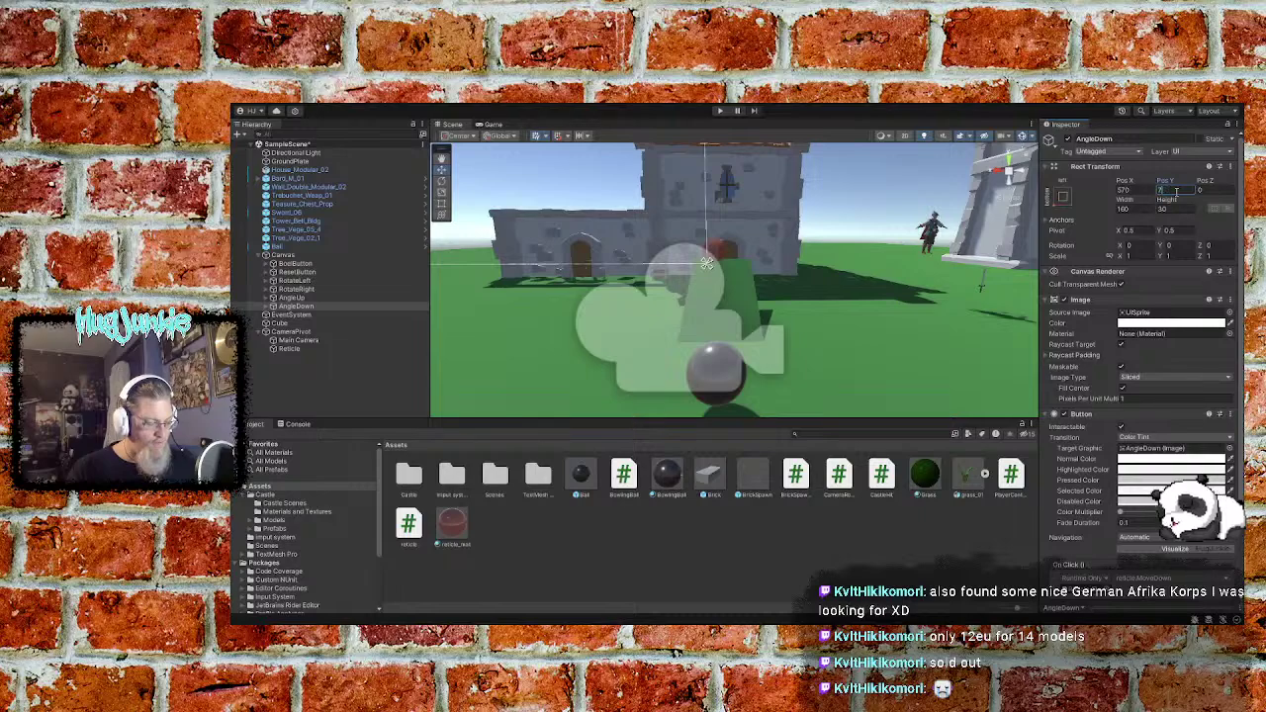
{"action": "left_click", "coordinate": [1133, 189]}
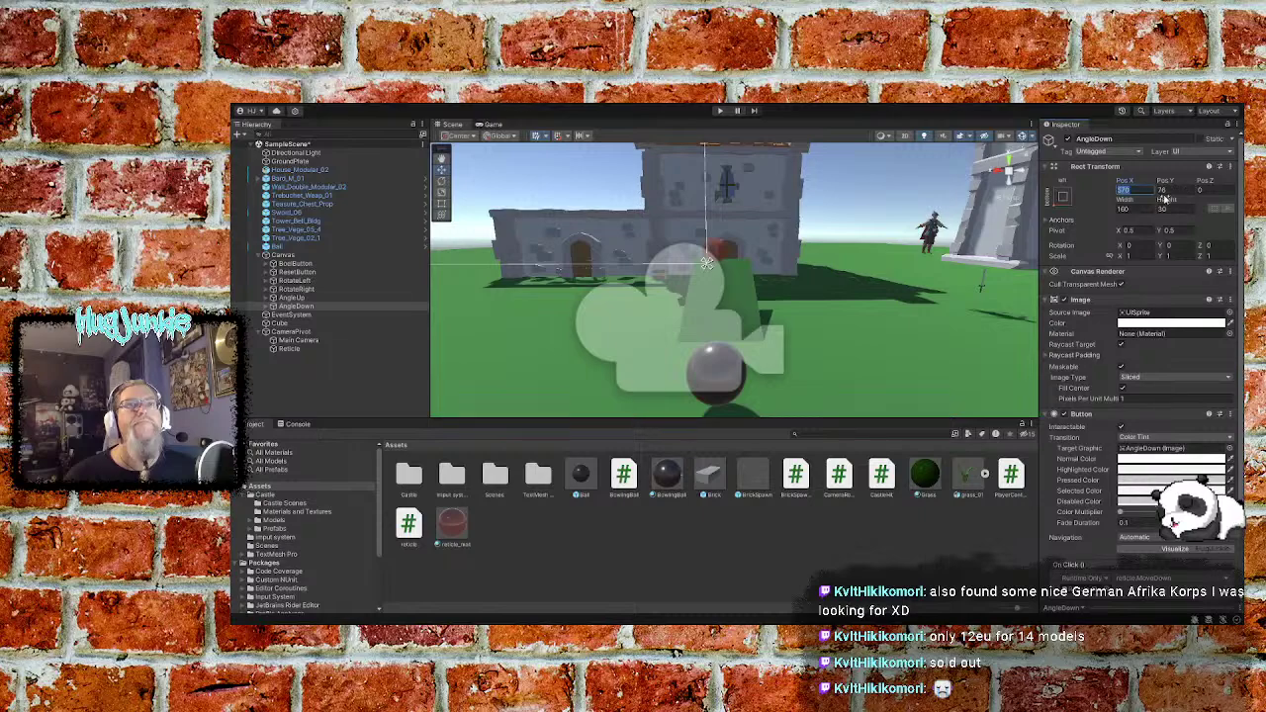
Check AngleUp's position and width against those of the RotateLeft and RotateRight buttons
{"action": "left_click", "coordinate": [322, 299]}
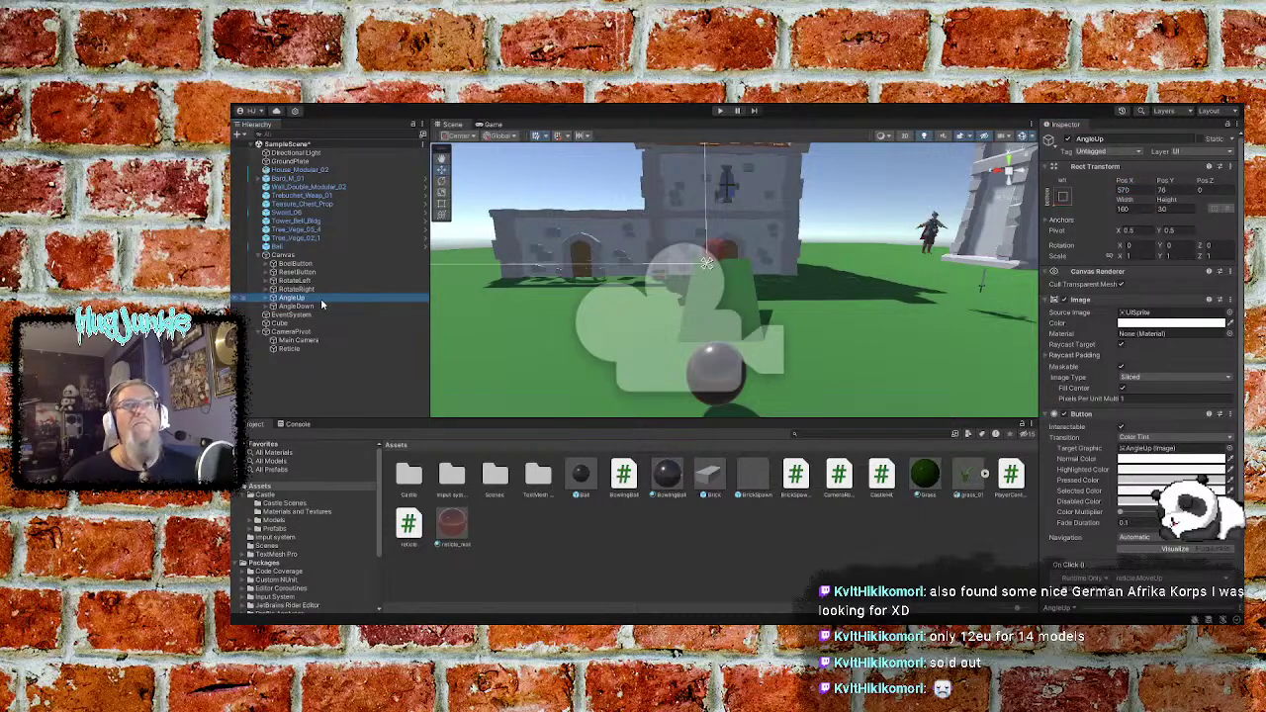
{"action": "key", "text": "Up"}
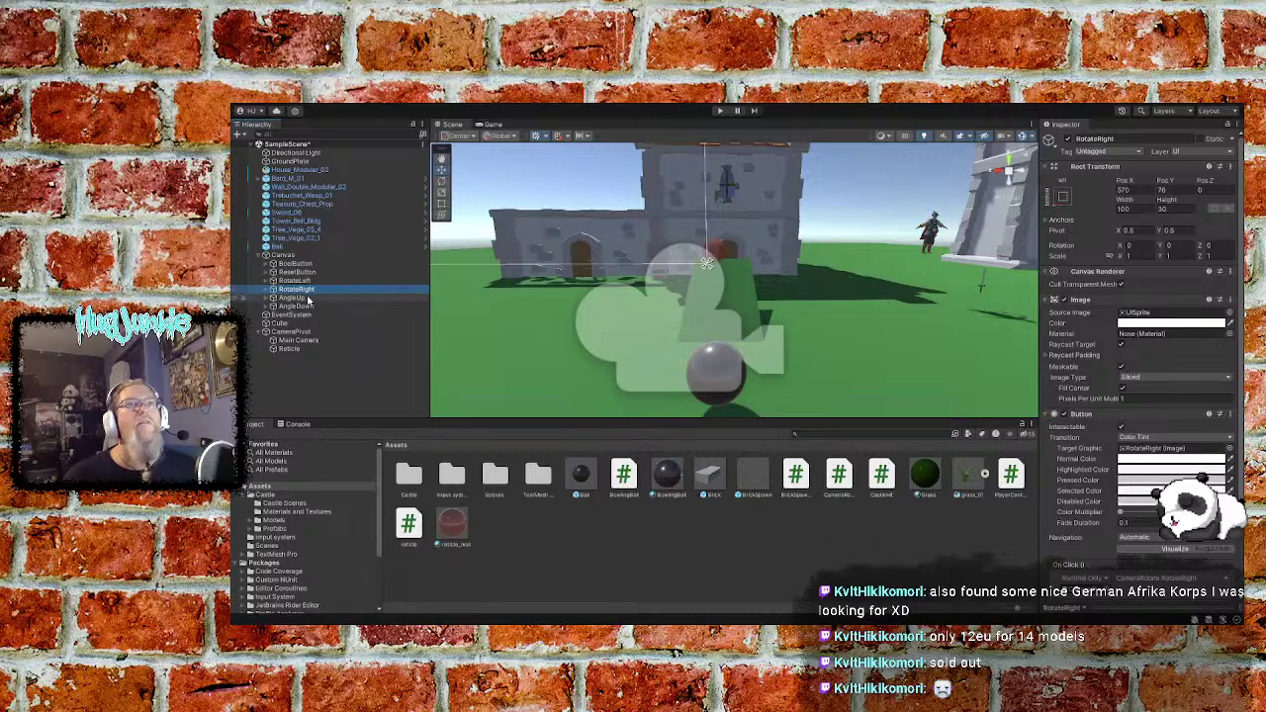
{"action": "left_click", "coordinate": [307, 300]}
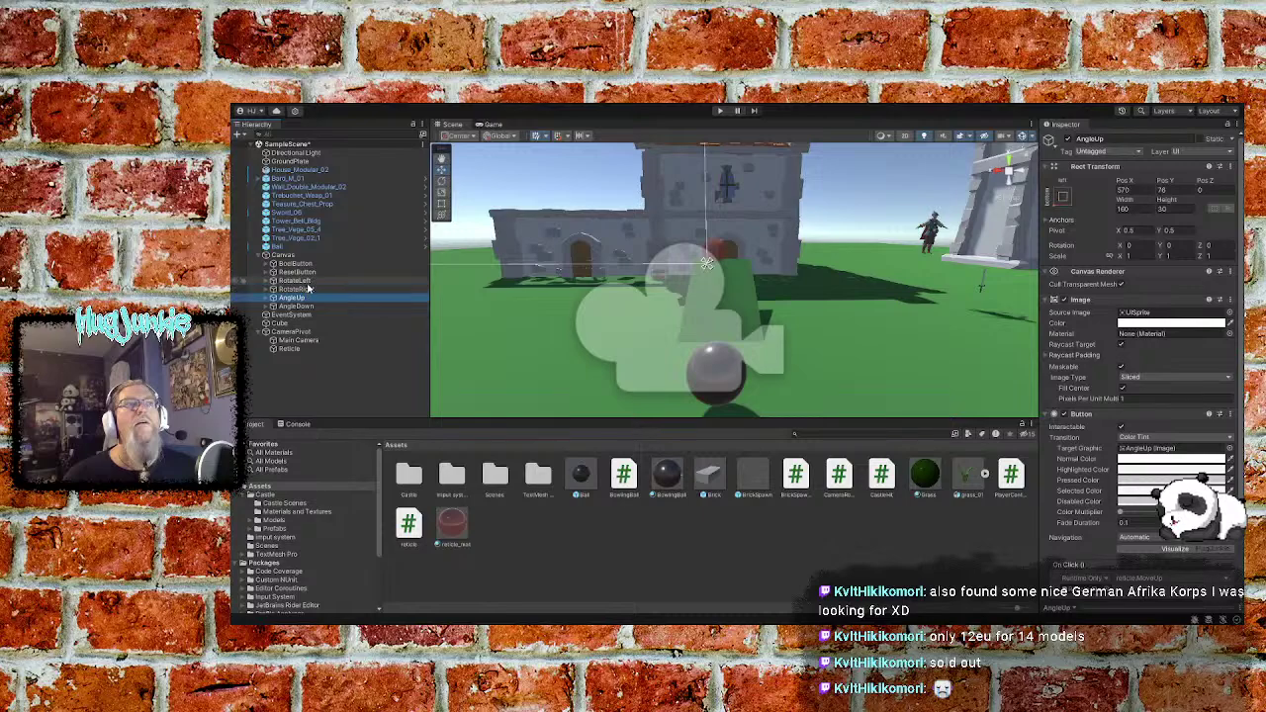
{"action": "left_click", "coordinate": [309, 281]}
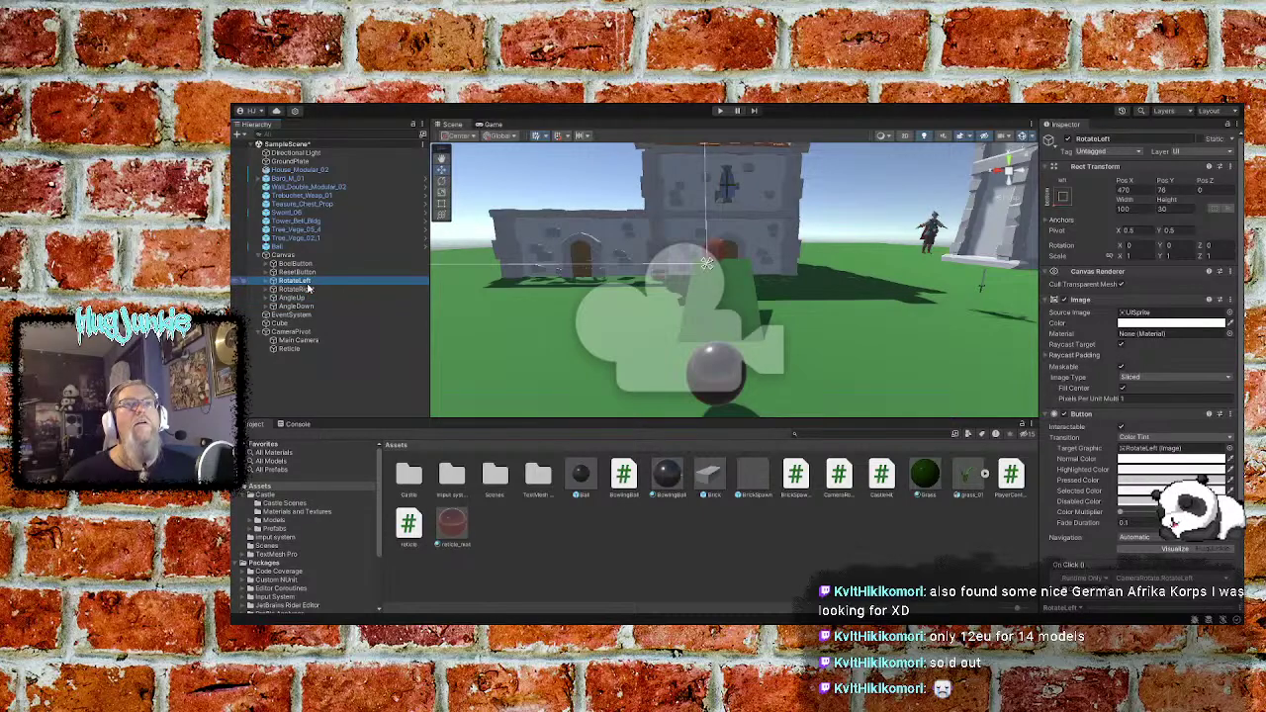
{"action": "left_click", "coordinate": [309, 289]}
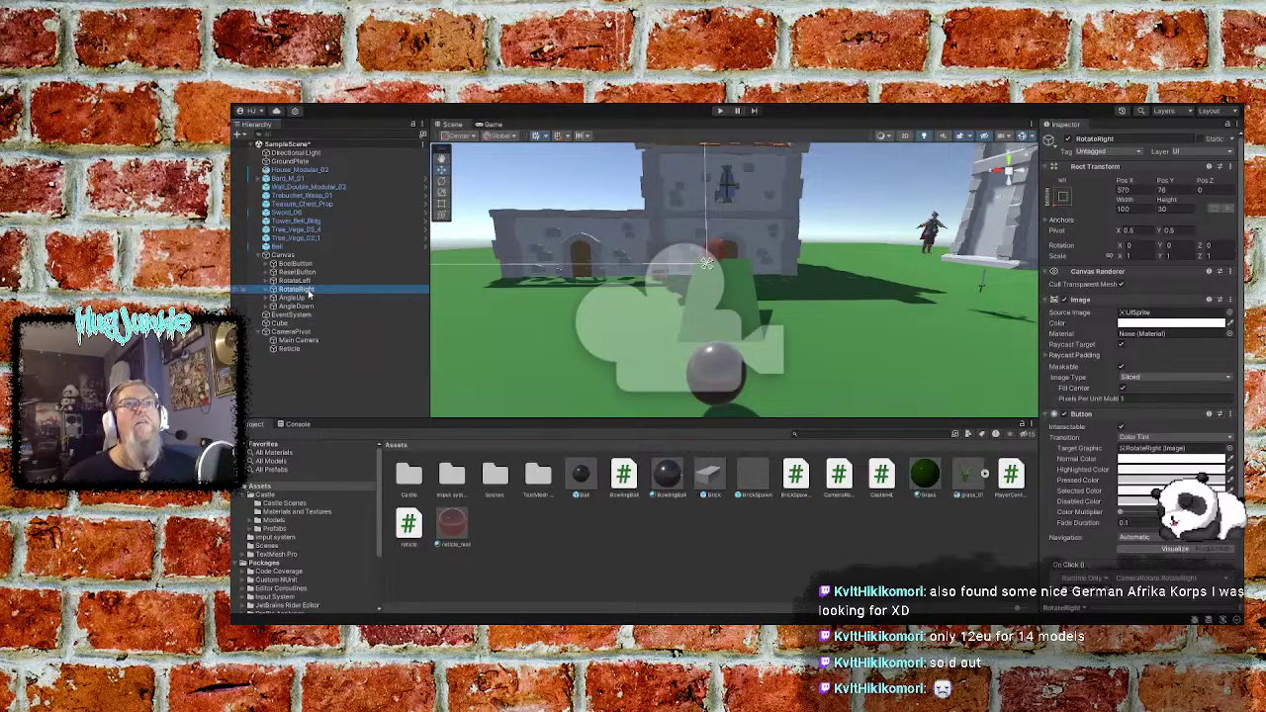
{"action": "left_click", "coordinate": [309, 298]}
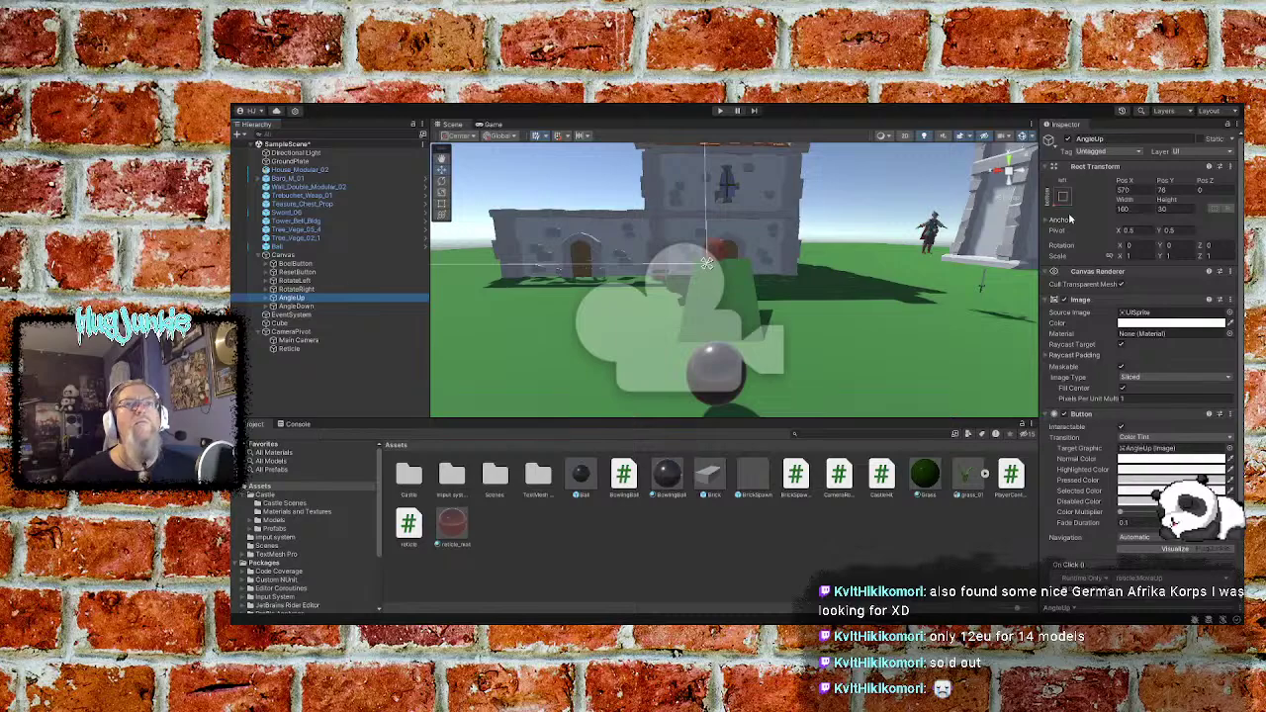
Adjust AngleUp's Pos X, set AngleDown's Pos X to 850, and save the scene
{"action": "left_click", "coordinate": [1125, 189]}
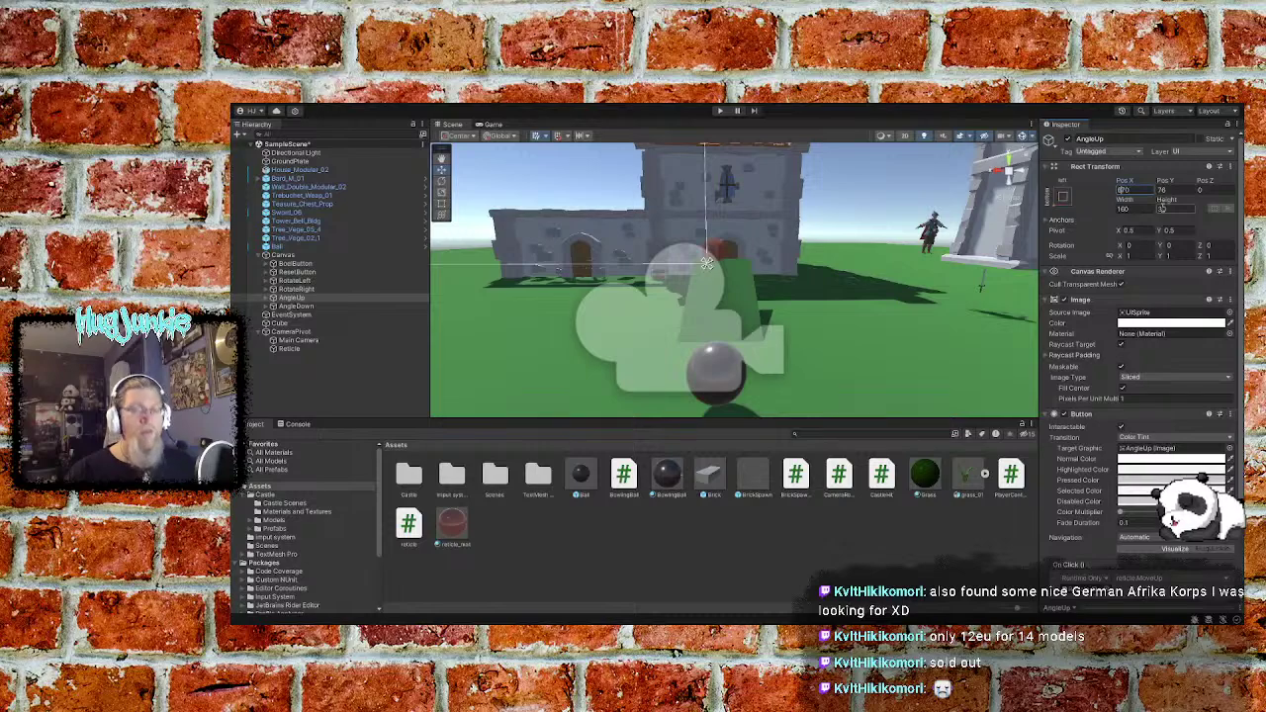
{"action": "left_click", "coordinate": [297, 307]}
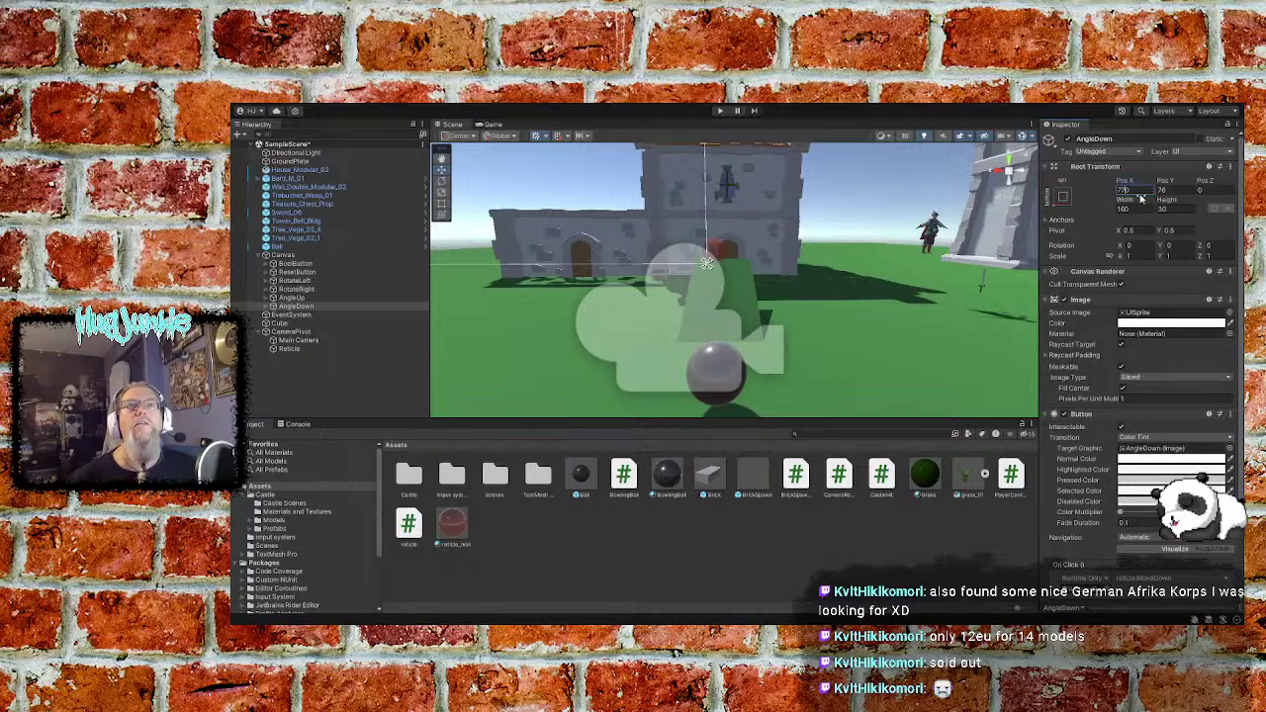
{"action": "type", "text": "-"}
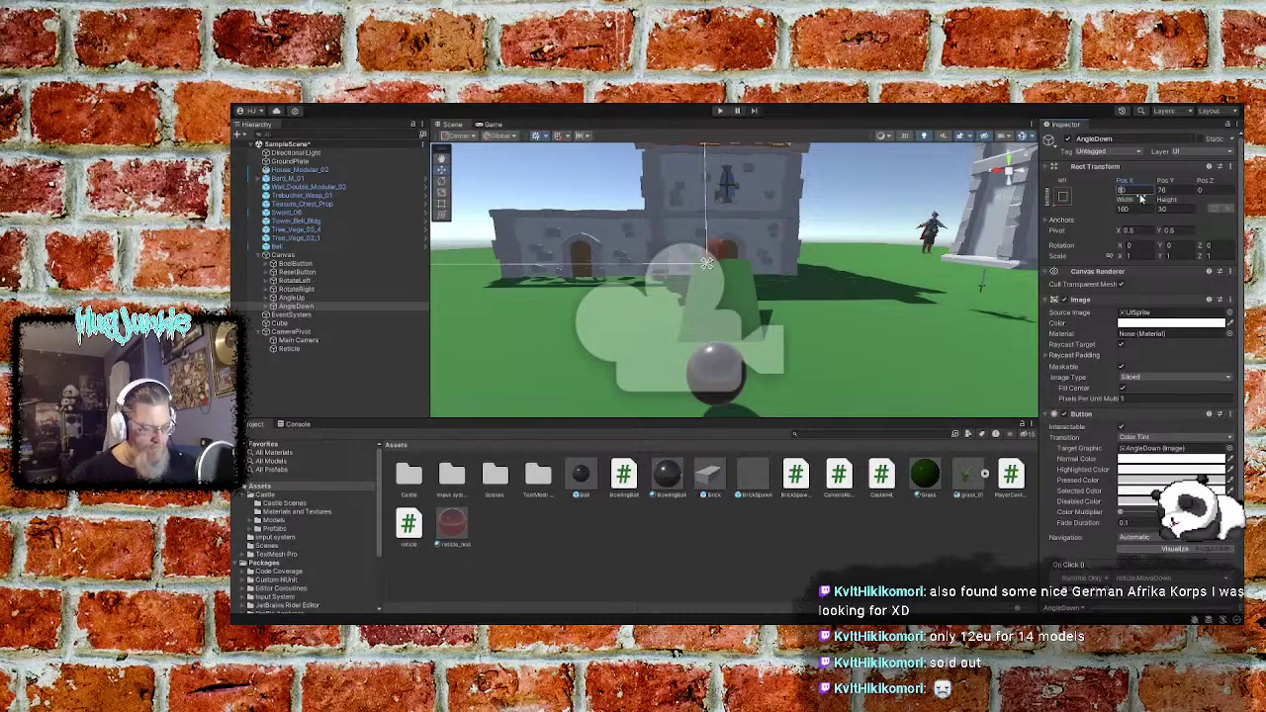
{"action": "left_click", "coordinate": [1133, 209]}
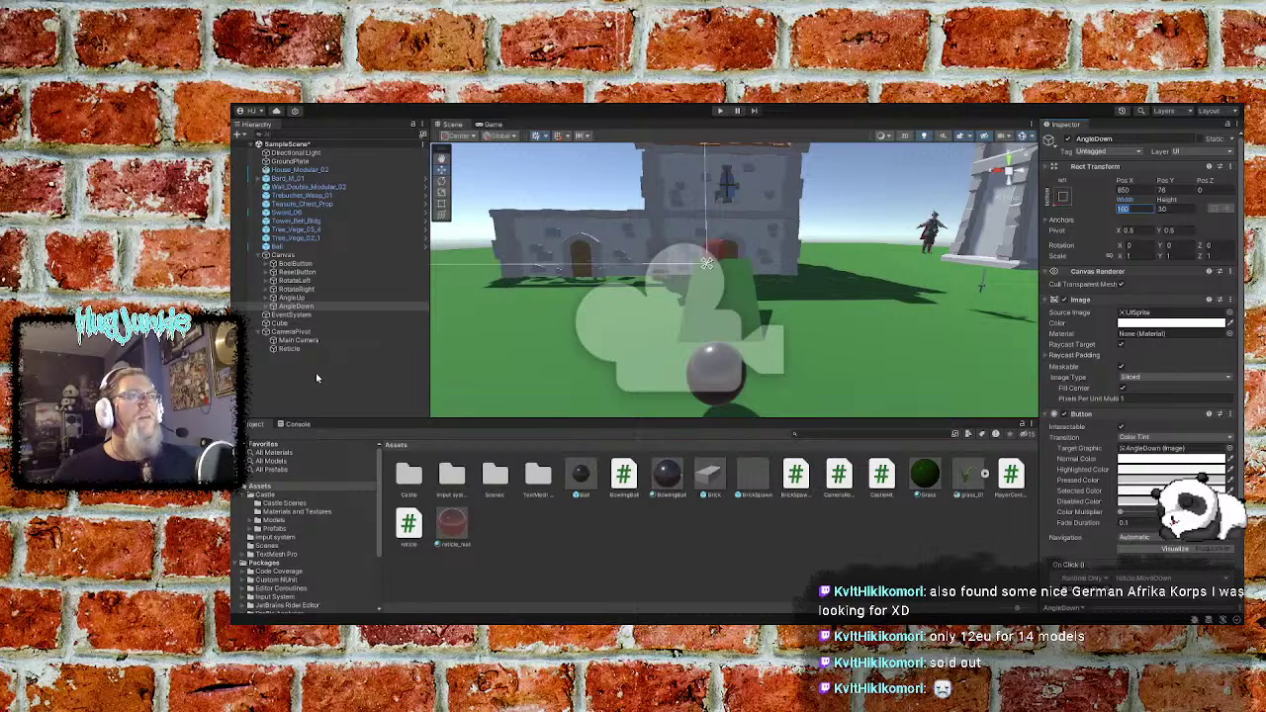
{"action": "left_click", "coordinate": [323, 381]}
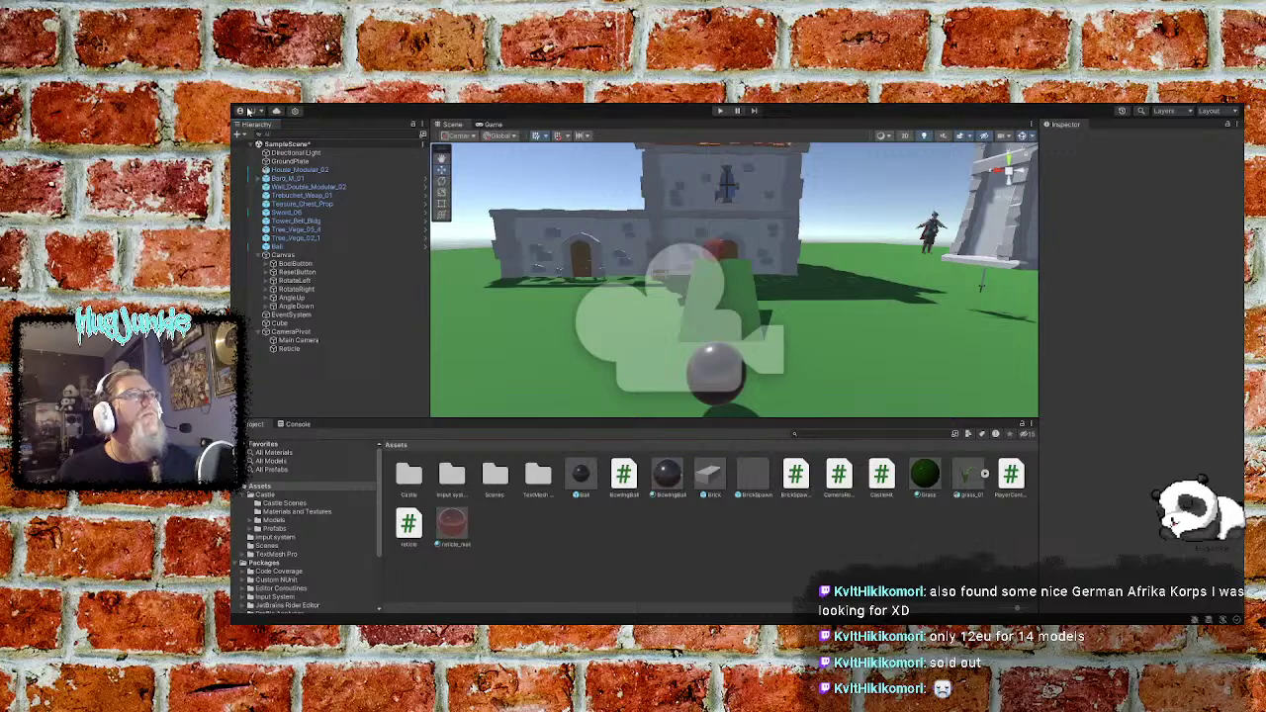
{"action": "key", "text": "ctrl+s"}
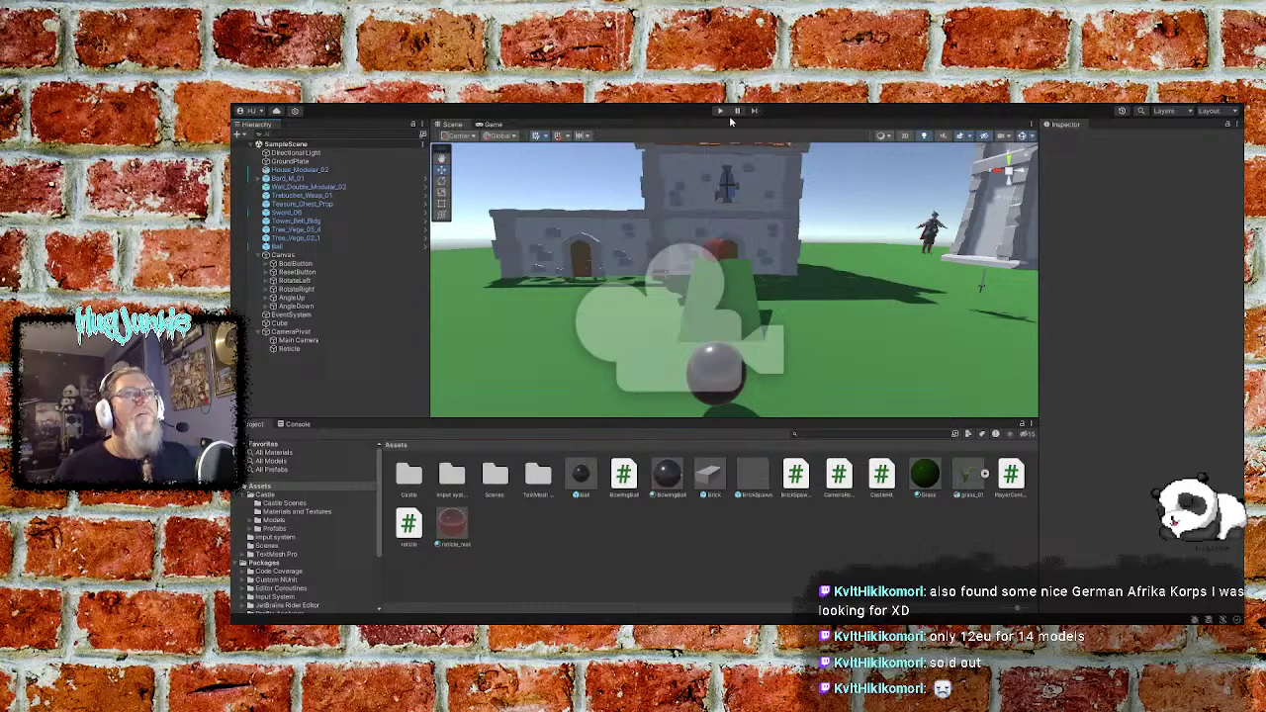
Run the game and test moving the reticle with the Up and Down buttons
{"action": "left_click", "coordinate": [720, 111]}
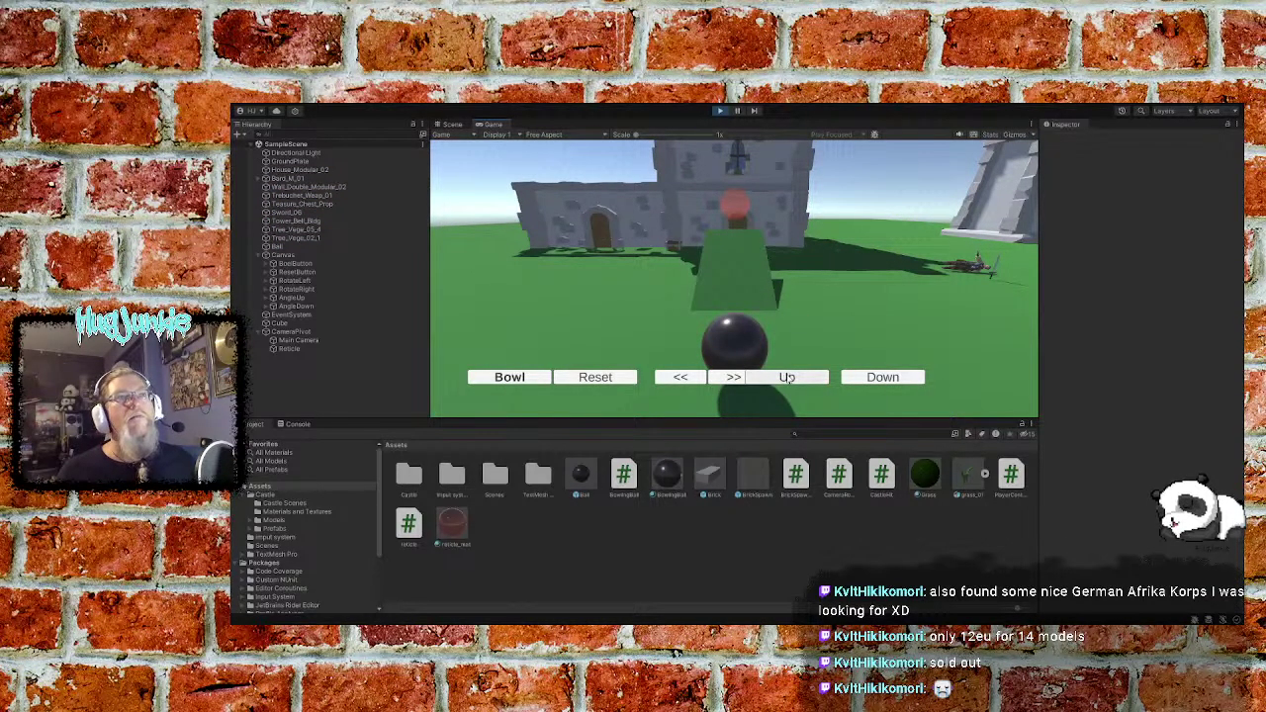
{"action": "left_click", "coordinate": [867, 377]}
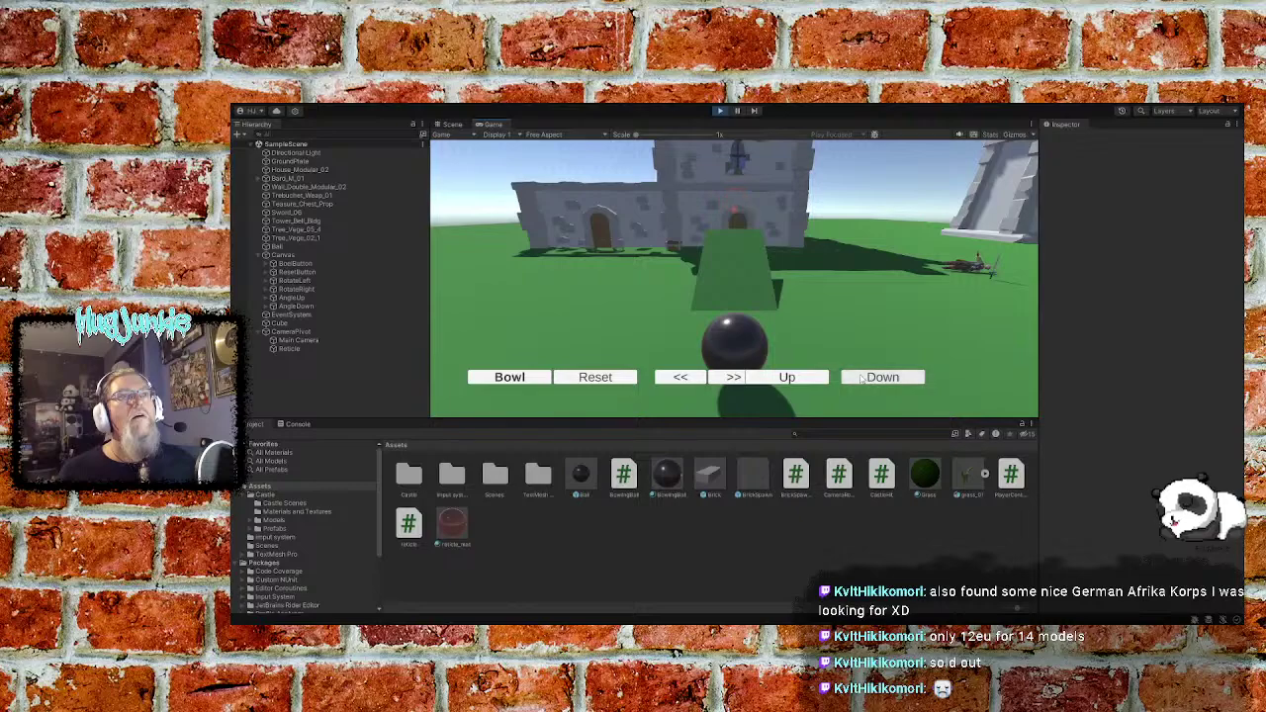
{"action": "left_click", "coordinate": [818, 380]}
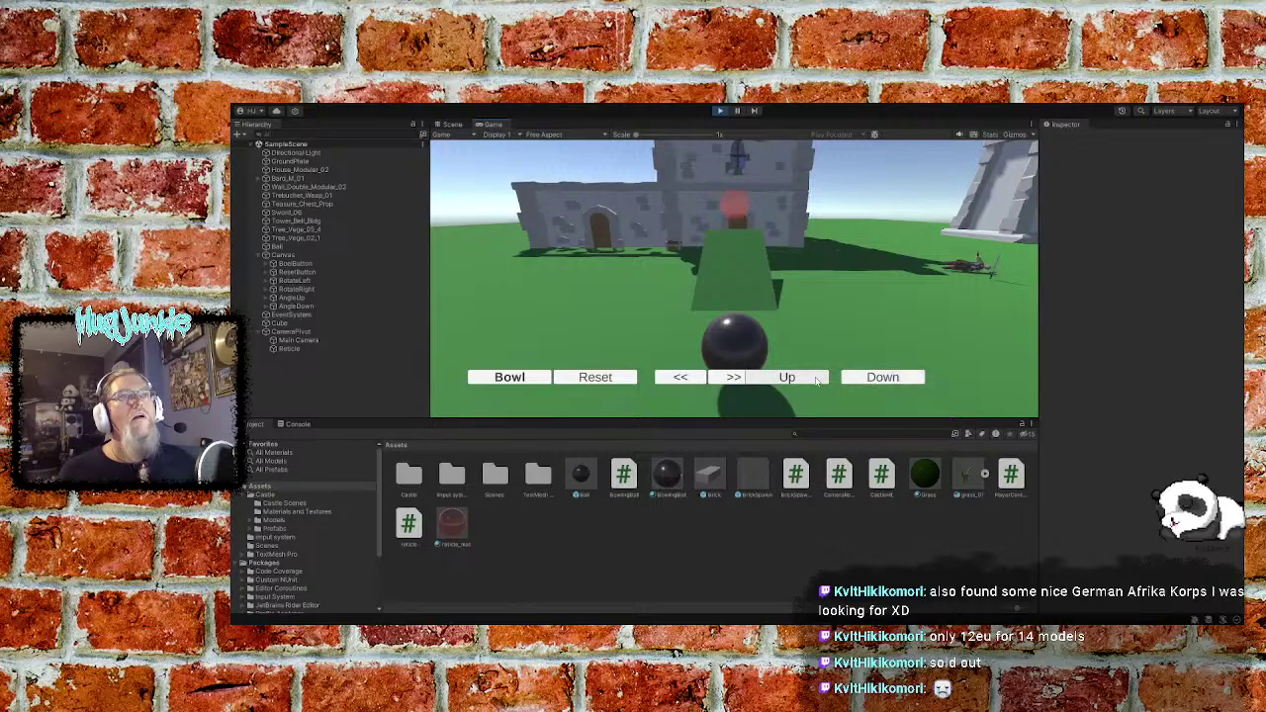
{"action": "left_click", "coordinate": [867, 381]}
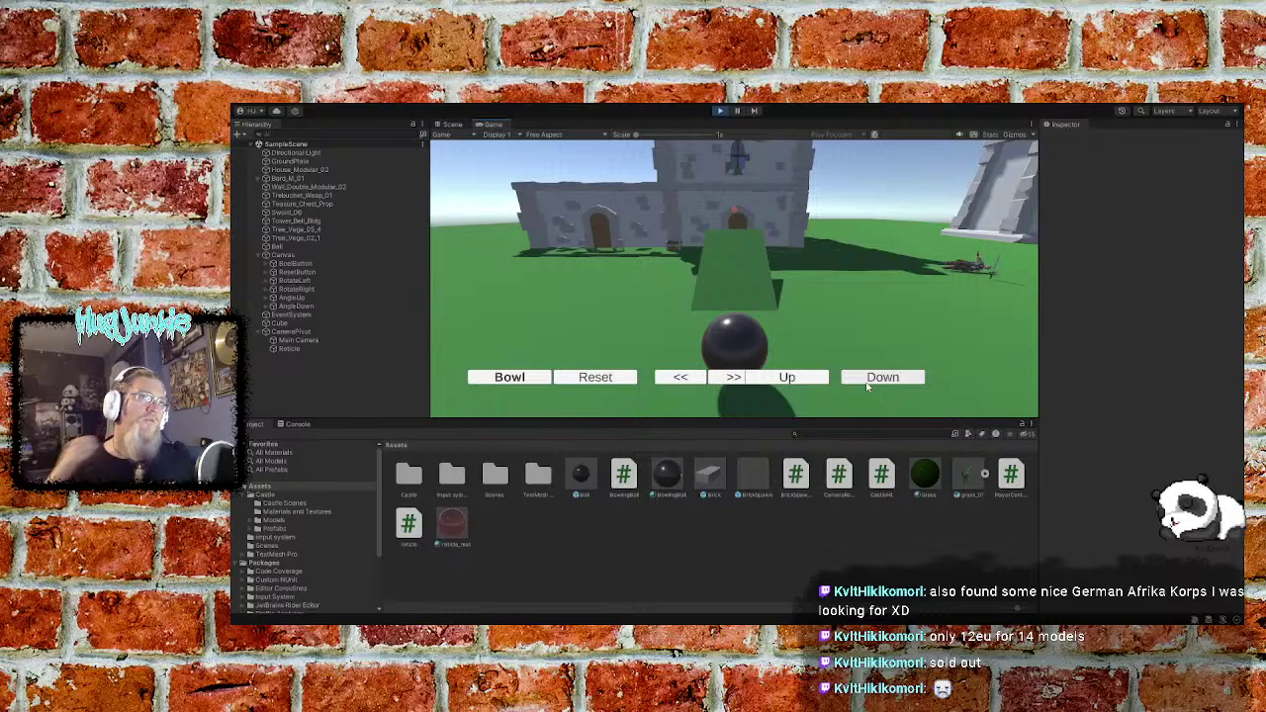
Bowl and reset the ball, rotate the view with the << button, then bowl and reset again
{"action": "left_click", "coordinate": [526, 383]}
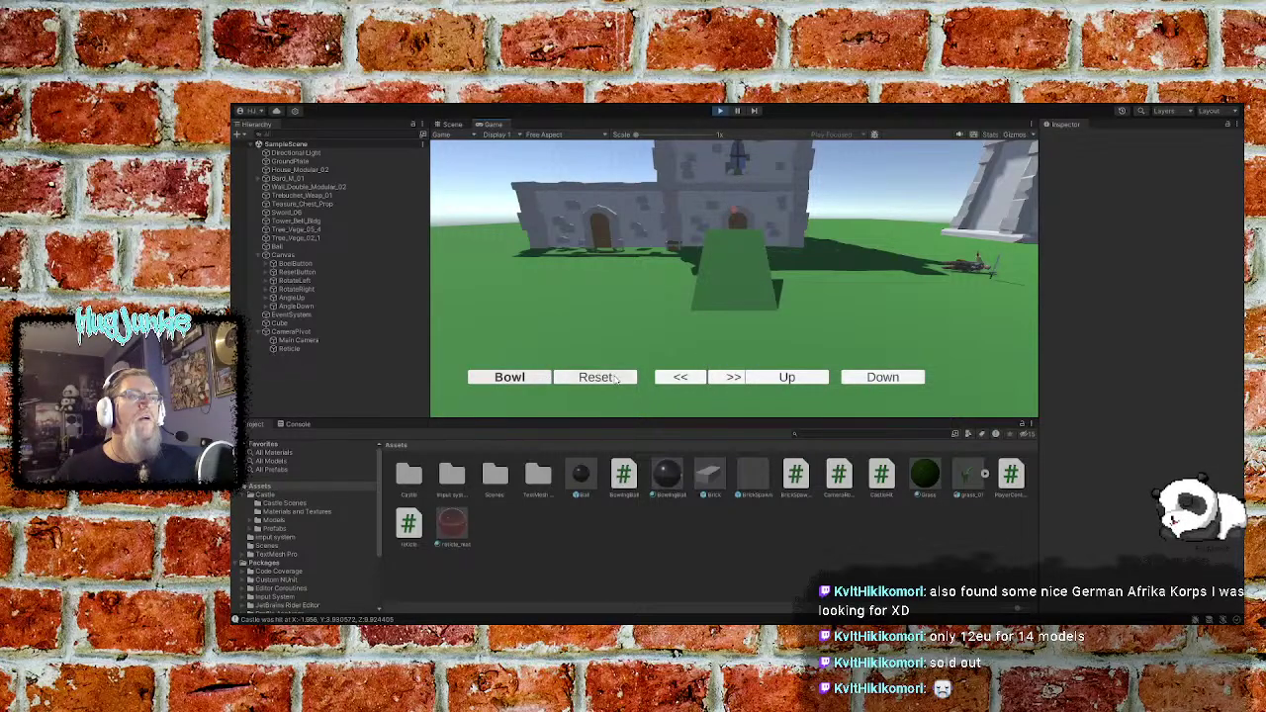
{"action": "left_click", "coordinate": [611, 379]}
{"action": "left_click", "coordinate": [682, 381]}
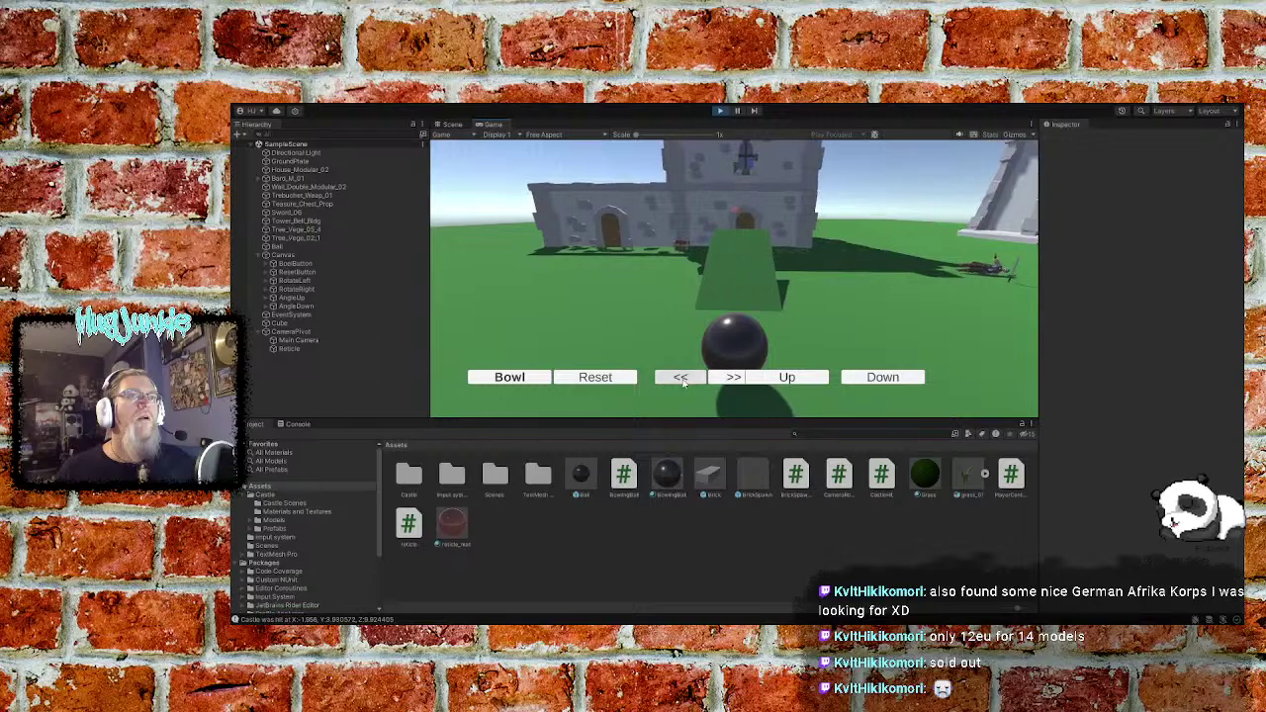
{"action": "left_click", "coordinate": [681, 380]}
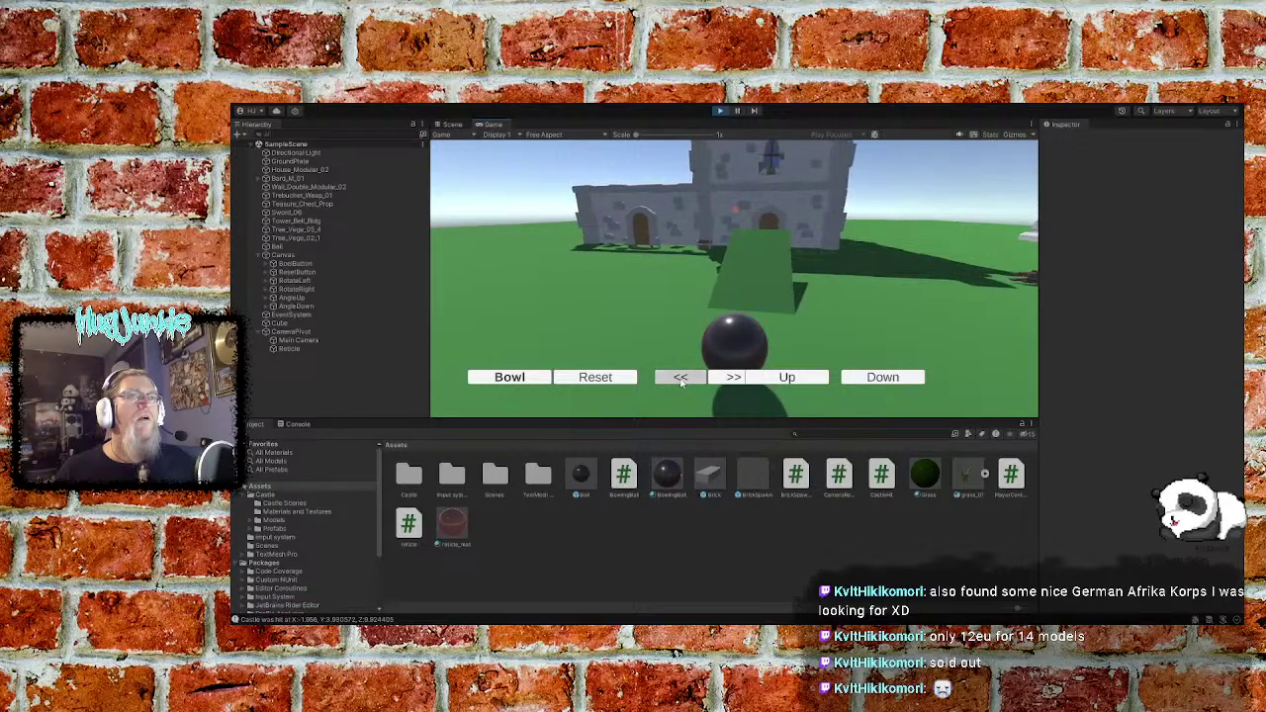
{"action": "left_click", "coordinate": [681, 382]}
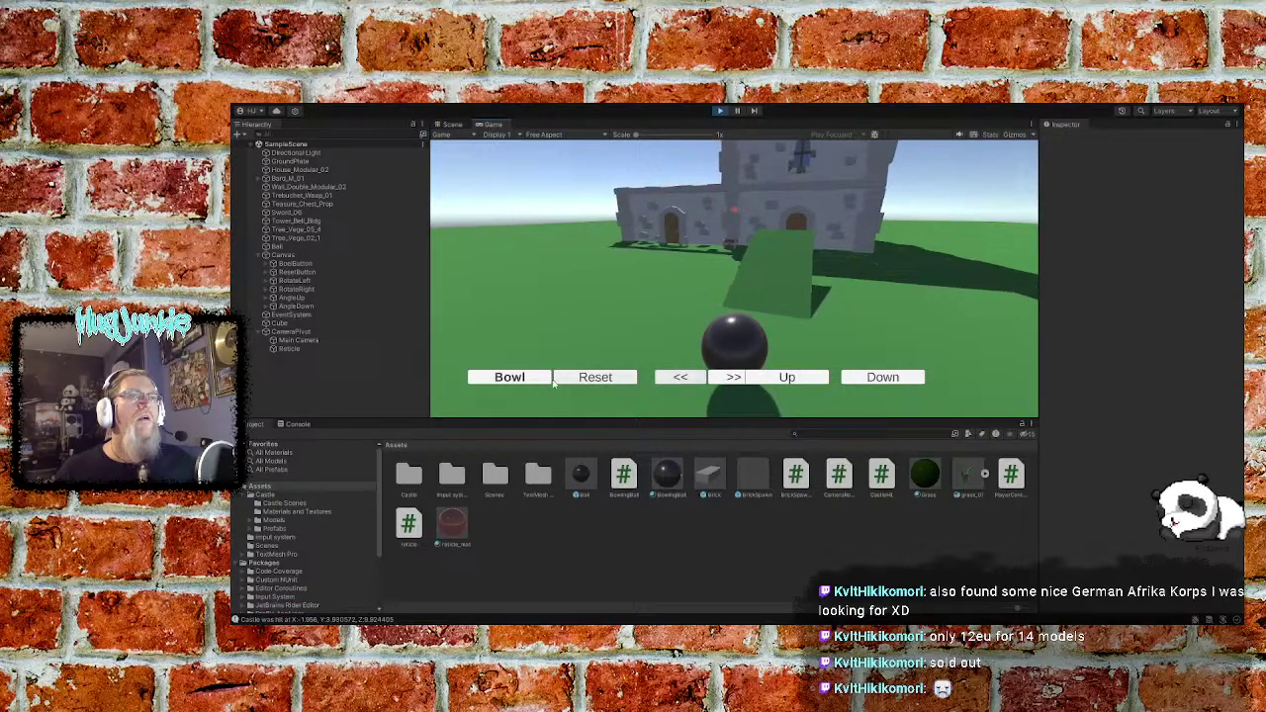
{"action": "left_click", "coordinate": [523, 382]}
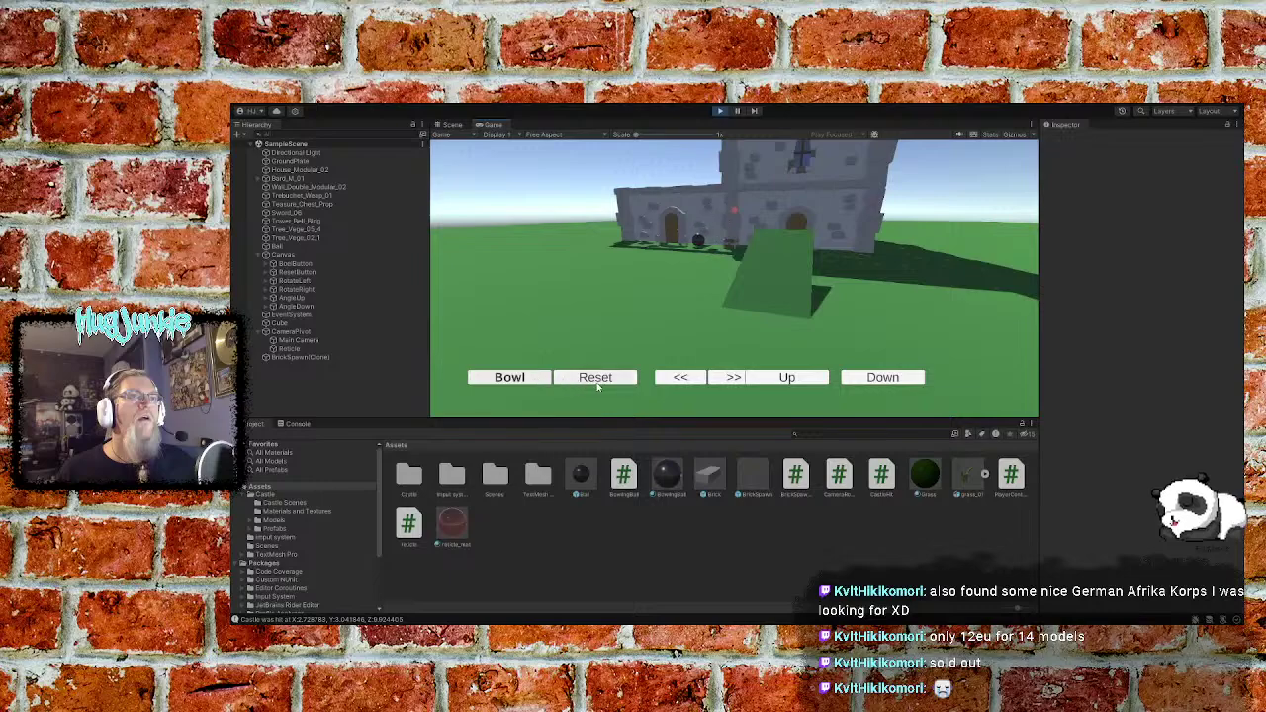
{"action": "left_click", "coordinate": [599, 382]}
Test the Down button again, bowl and reset the ball, and stop the game
{"action": "left_click", "coordinate": [873, 384]}
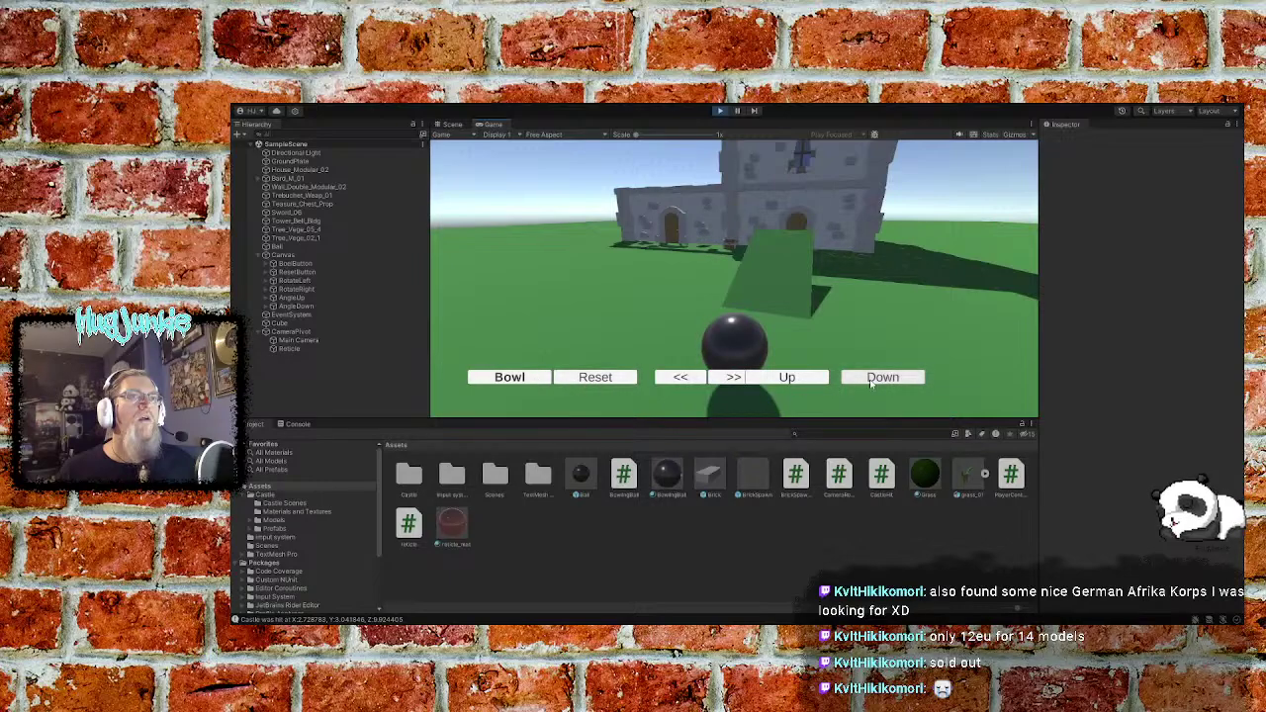
{"action": "left_click", "coordinate": [534, 381]}
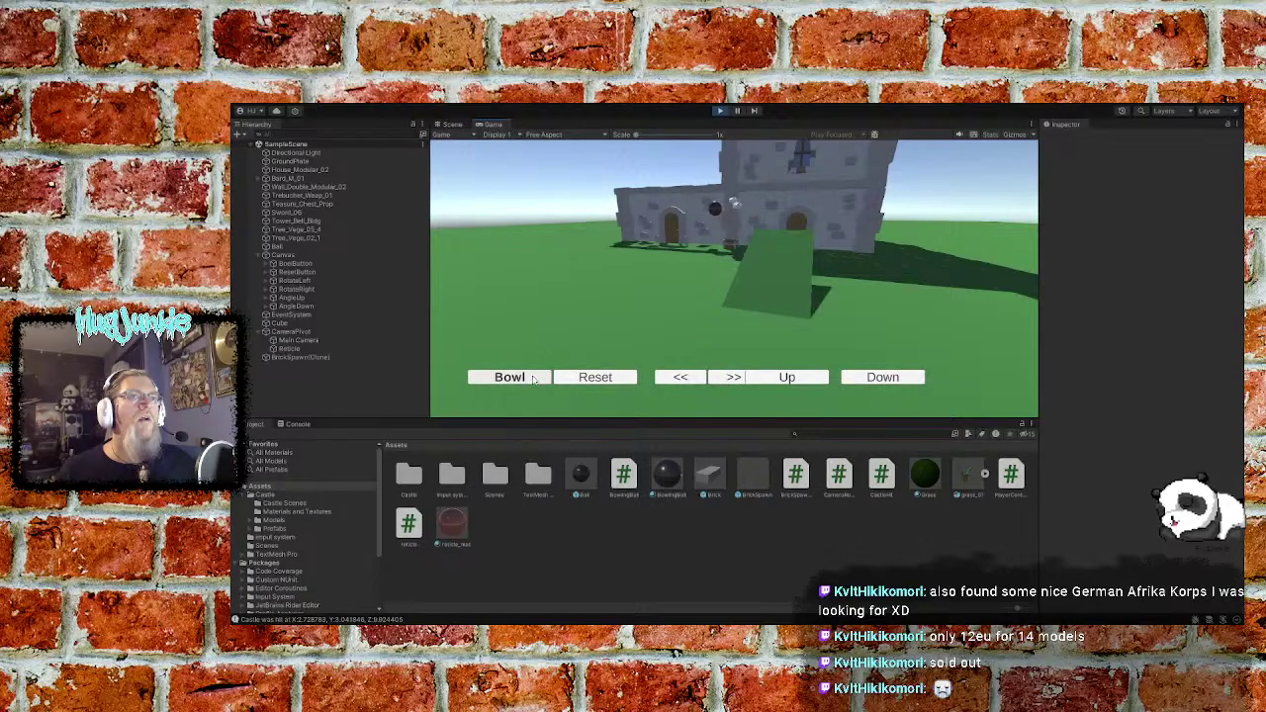
{"action": "left_click", "coordinate": [596, 380]}
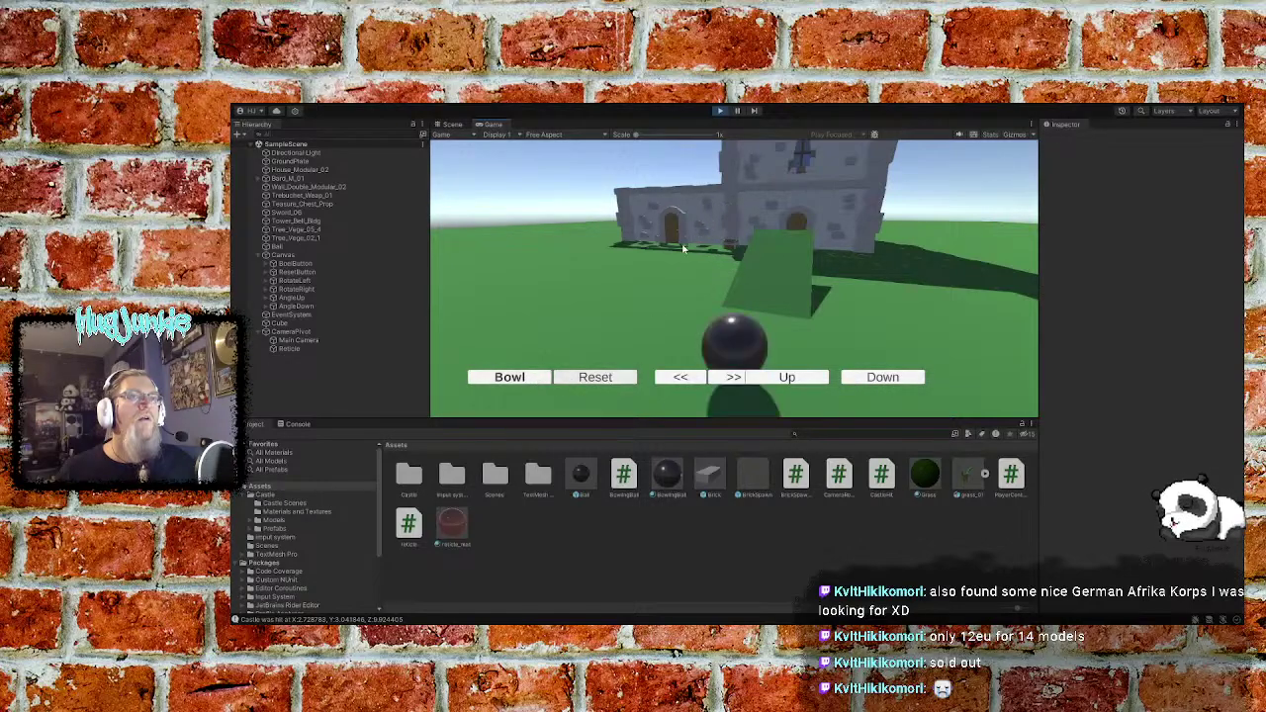
{"action": "left_click", "coordinate": [721, 111]}
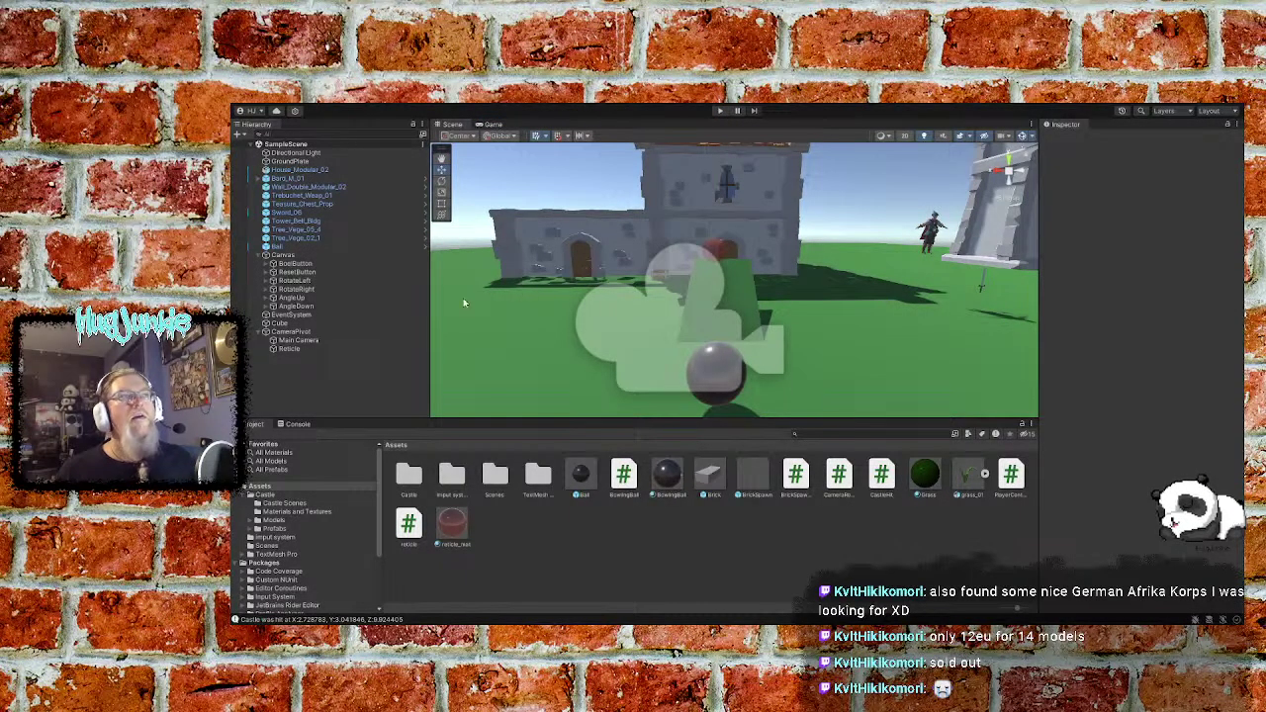
Try shifting the Reticle along its Position Z axis, then restore Z to 0
{"action": "left_click", "coordinate": [302, 348]}
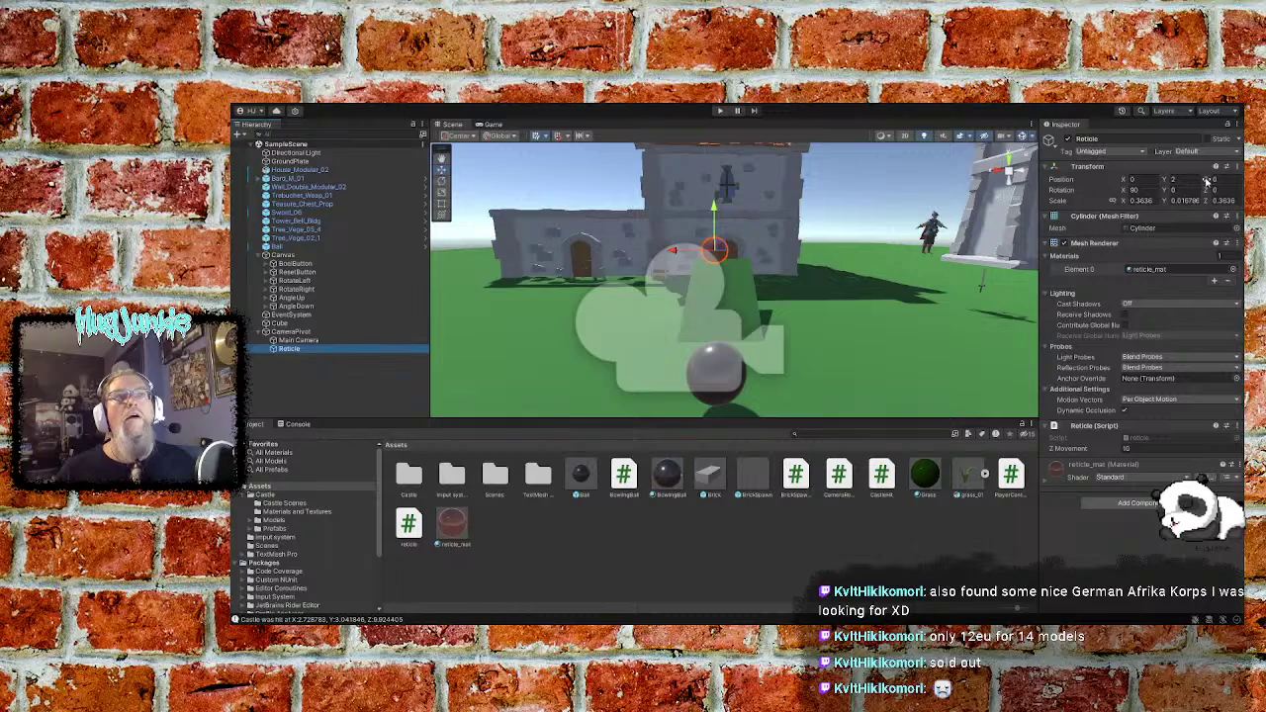
{"action": "mouse_move", "coordinate": [1207, 181]}
{"action": "left_mouse_down"}
{"action": "mouse_move", "coordinate": [1098, 181]}
{"action": "mouse_move", "coordinate": [1229, 177]}
{"action": "left_mouse_up"}
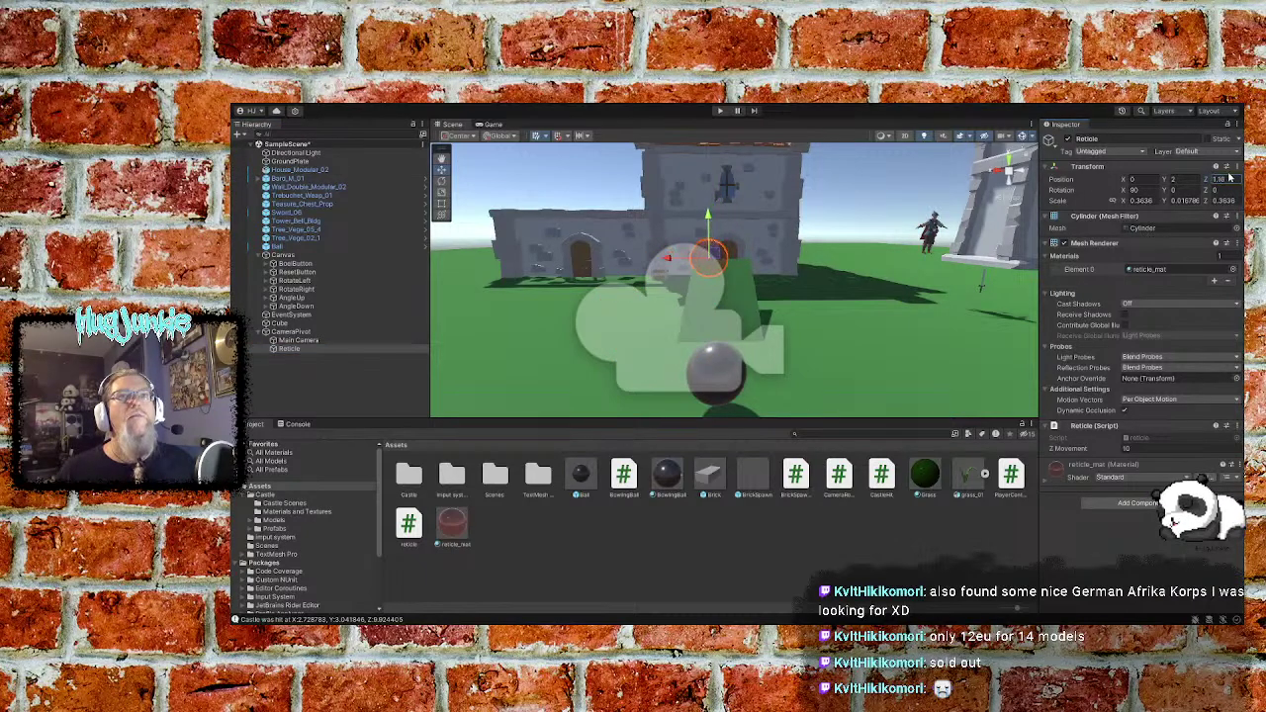
{"action": "left_click", "coordinate": [1230, 177]}
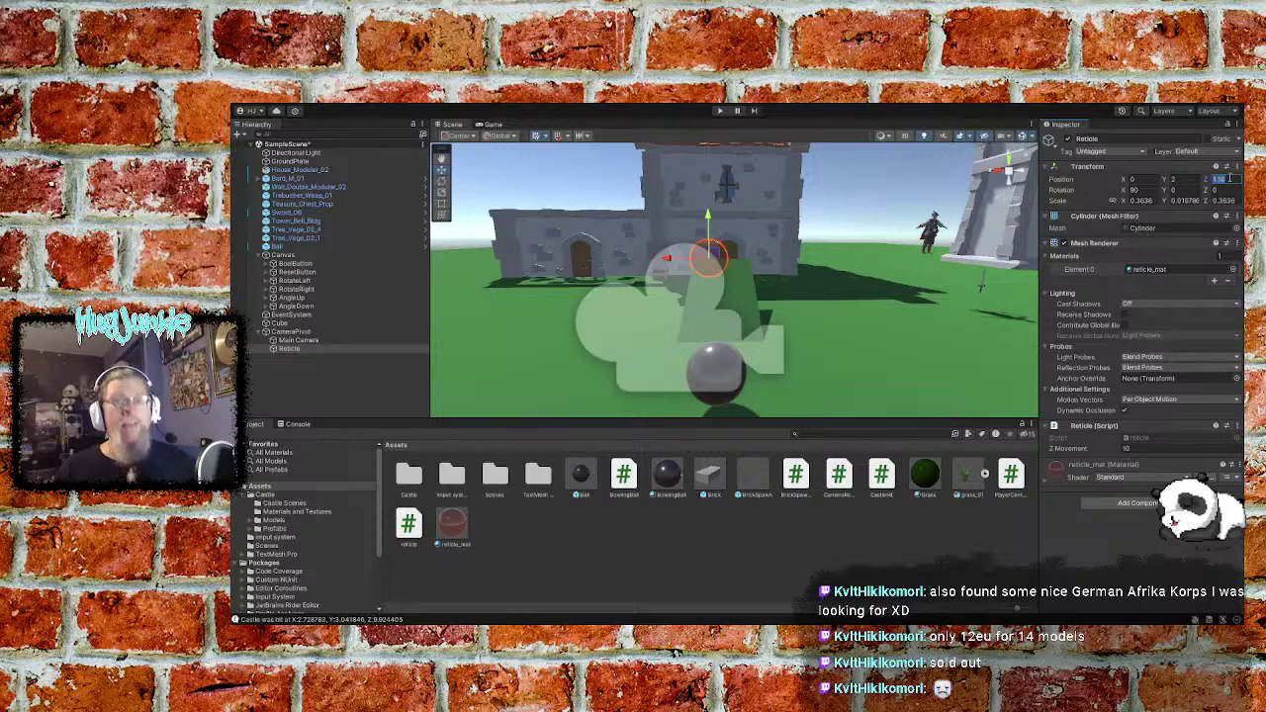
{"action": "type", "text": "0"}
Try raising and lowering the Reticle through its Position Y value, then restore Y to 2
{"action": "left_click", "coordinate": [1178, 179]}
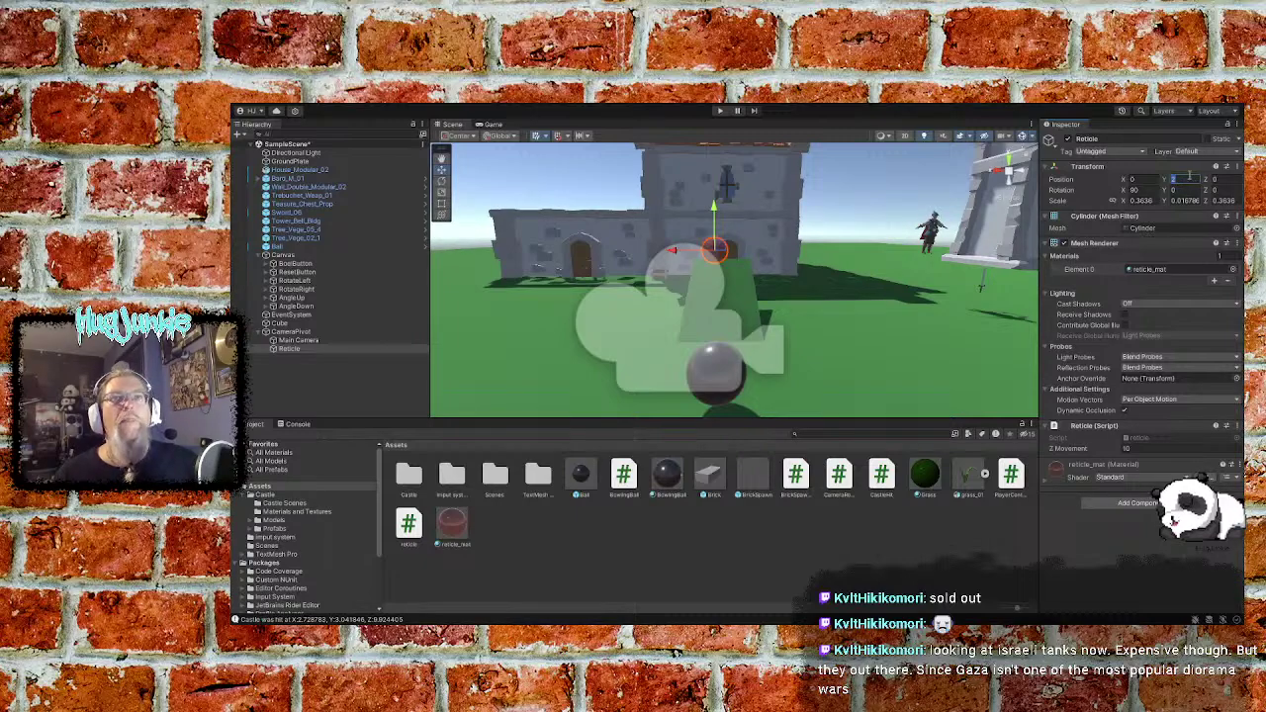
{"action": "type", "text": "2.77"}
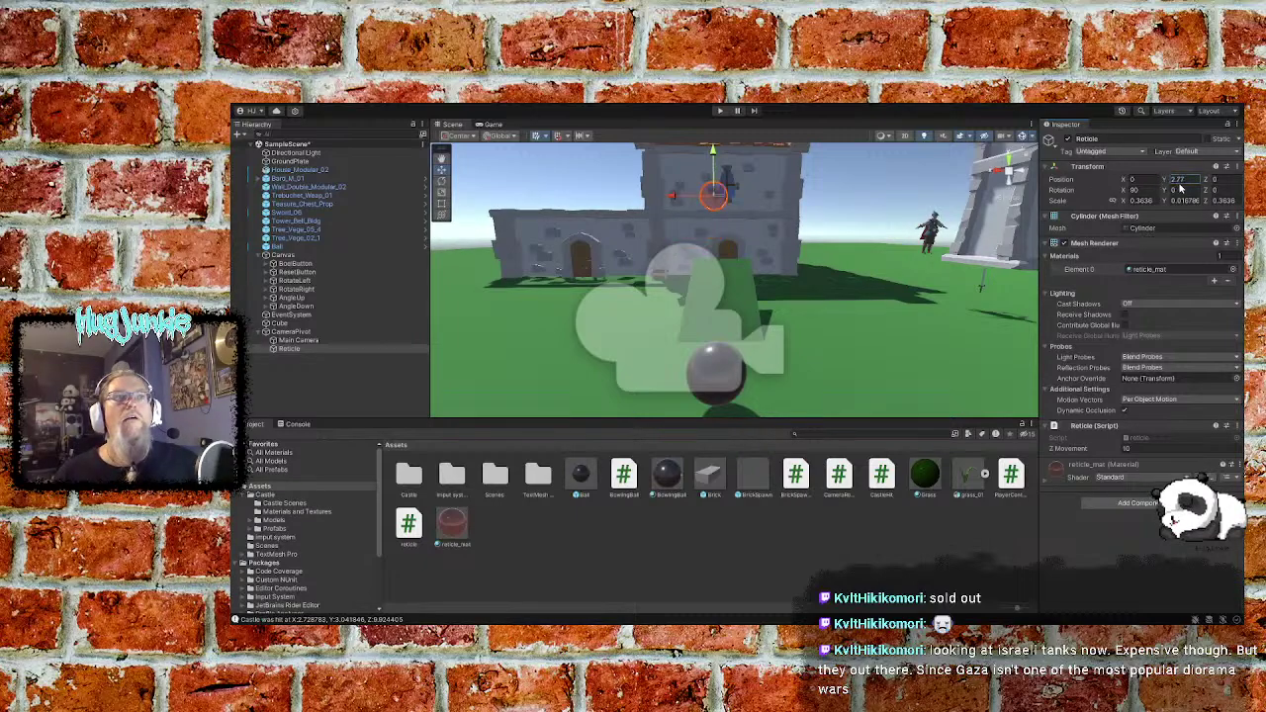
{"action": "mouse_move", "coordinate": [1179, 185]}
{"action": "left_mouse_down"}
{"action": "mouse_move", "coordinate": [1172, 192]}
{"action": "mouse_move", "coordinate": [1187, 184]}
{"action": "left_mouse_up"}
{"action": "left_click", "coordinate": [1182, 179]}
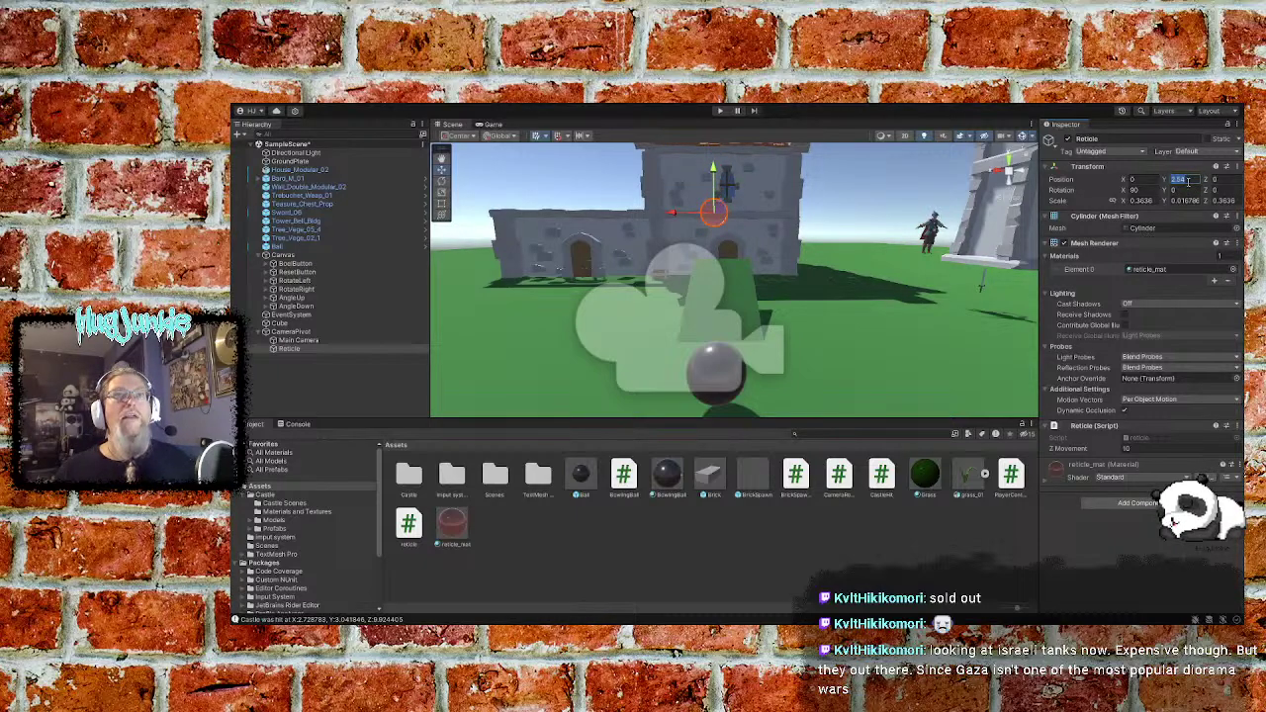
{"action": "type", "text": "2"}
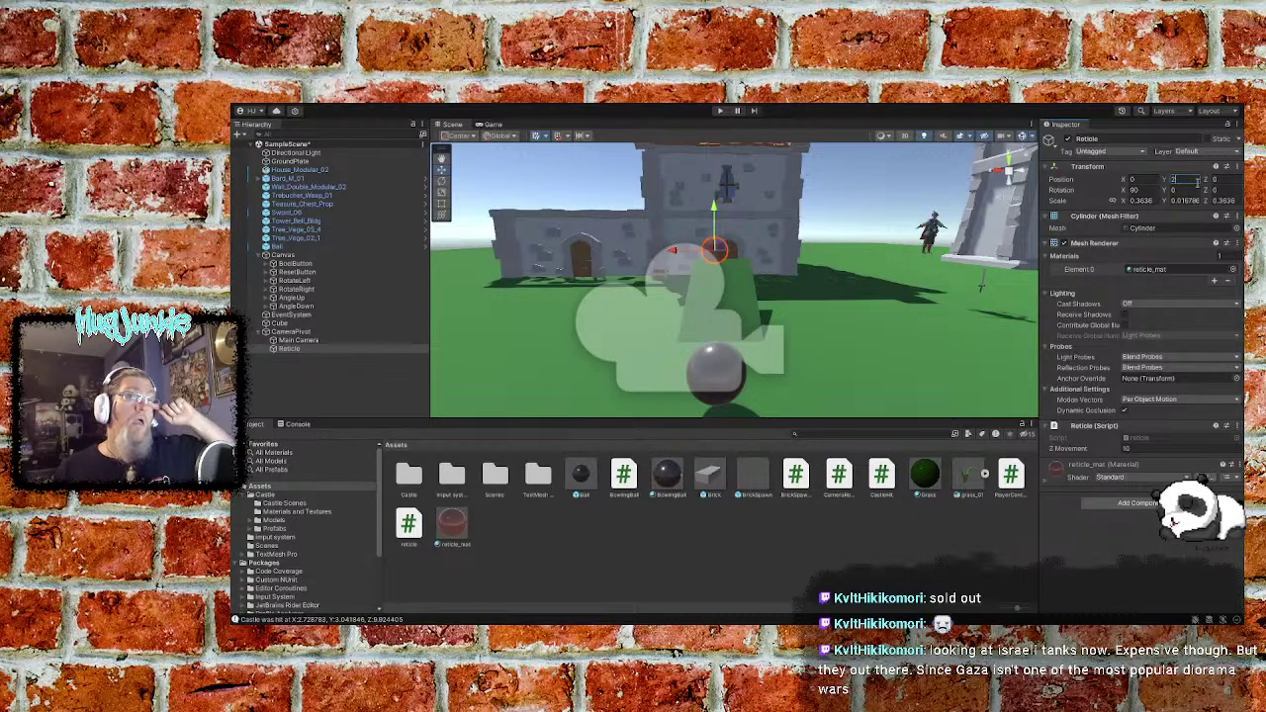
{"action": "left_click", "coordinate": [1219, 180]}
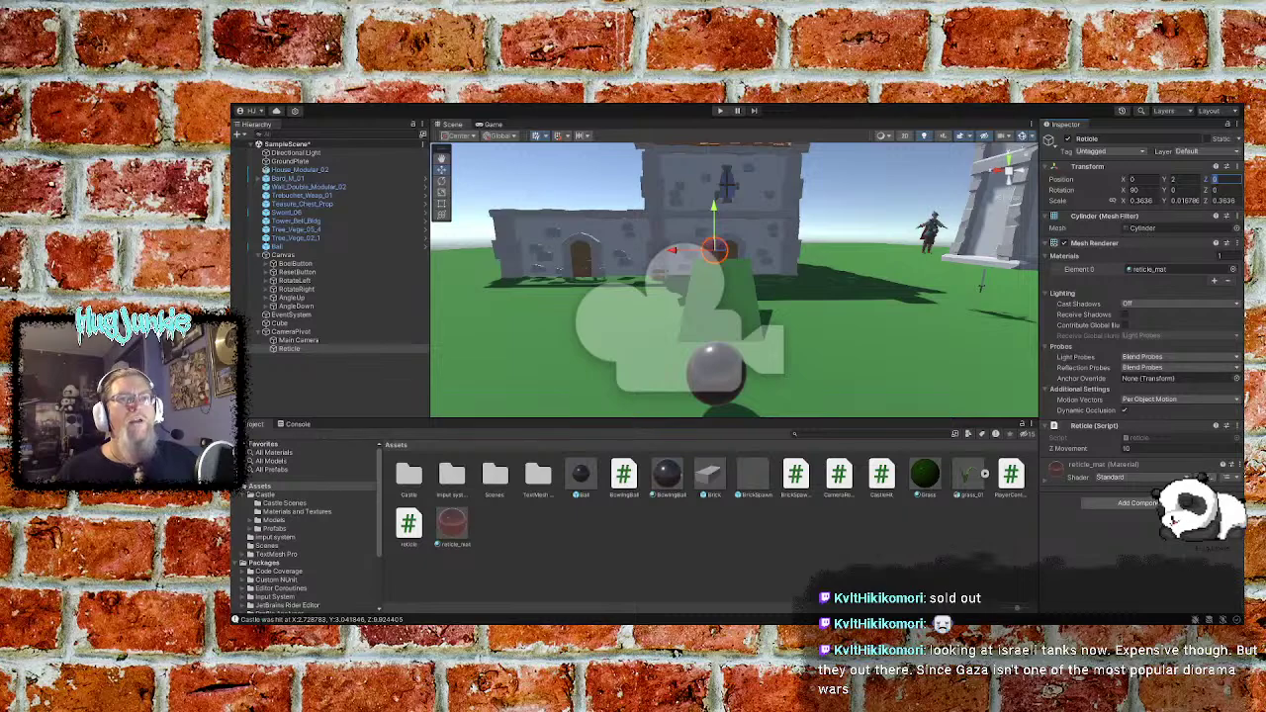
Open the reticle script in Visual Studio and rename the zMovement float declaration to yMovement
{"action": "double_click", "coordinate": [408, 523]}
{"action": "left_click", "coordinate": [345, 183]}
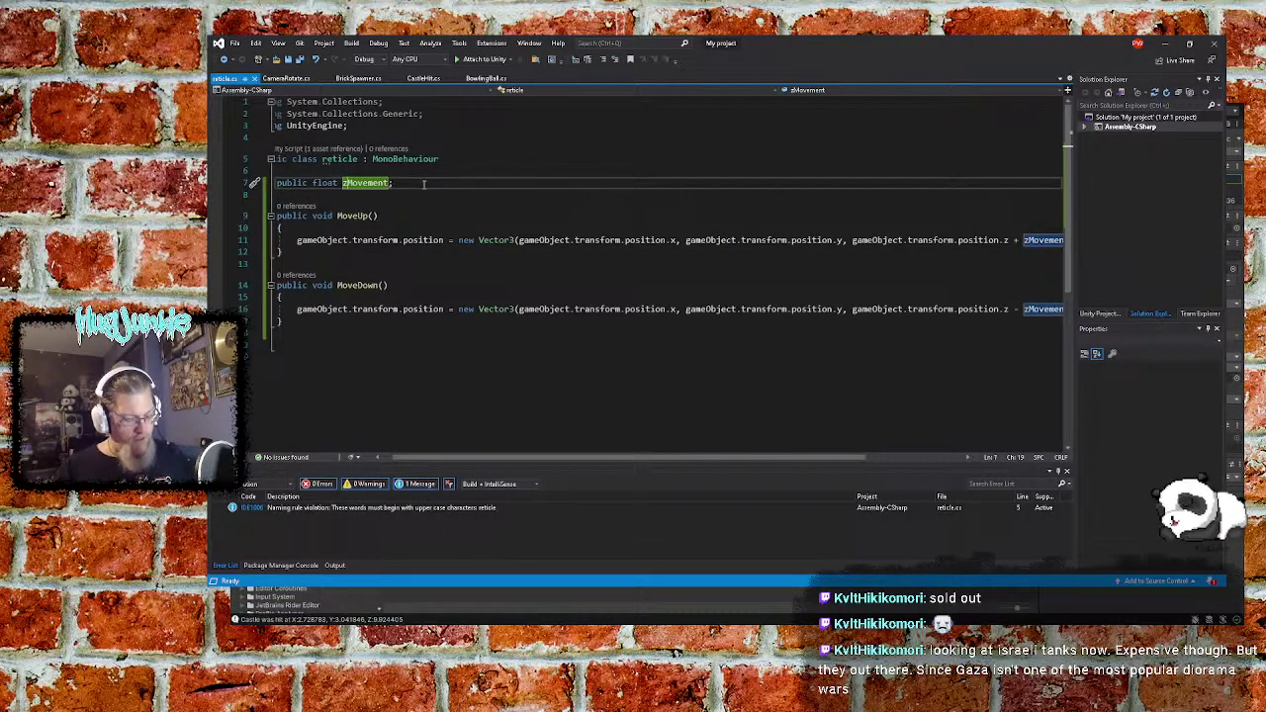
{"action": "key", "text": "BackSpace"}
{"action": "type", "text": "y"}
In MoveUp(), move the " + zMovement" offset from the Vector3's z component to its y component
{"action": "key", "text": "Down"}
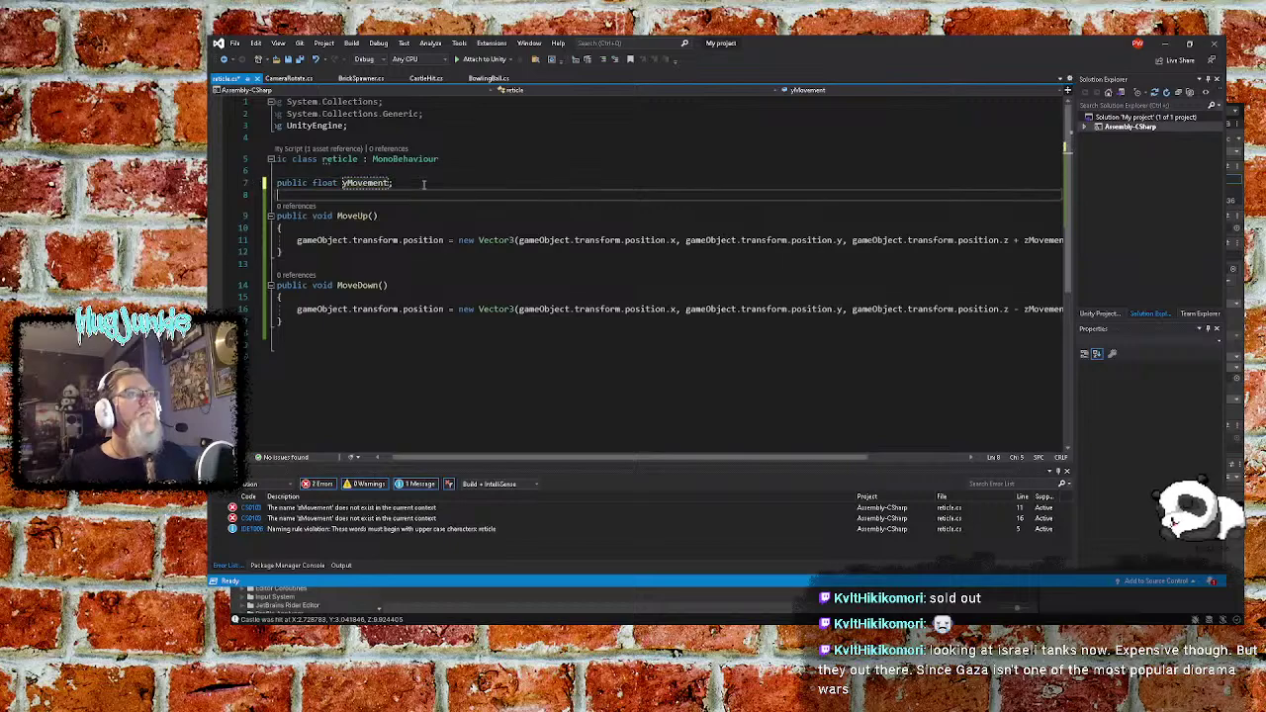
{"action": "key", "text": "Down"}
{"action": "key", "text": "Down"}
{"action": "key", "text": "Down"}
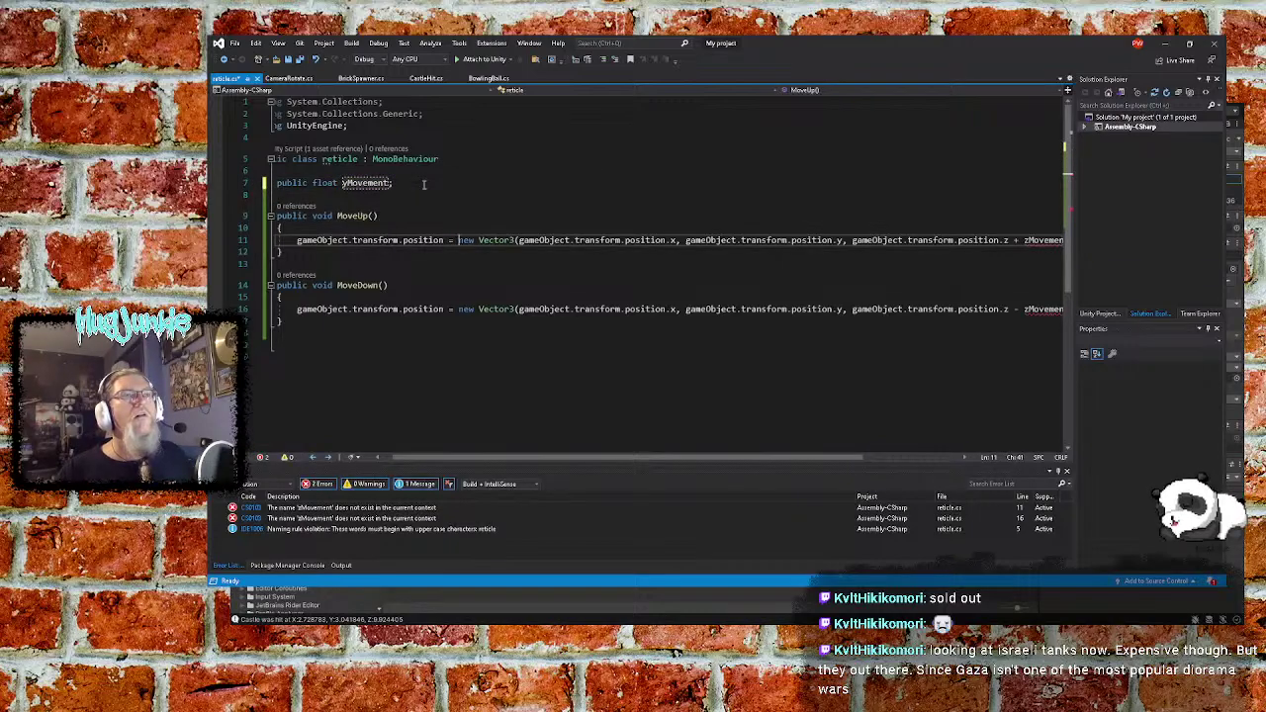
{"action": "key", "text": "Right"}
{"action": "key", "text": "Right"}
{"action": "key", "text": "Right"}
{"action": "key", "text": "Right"}
{"action": "key", "text": "Right"}
{"action": "key", "text": "Right"}
{"action": "key", "text": "Right"}
{"action": "key", "text": "Right"}
{"action": "key", "text": "Right"}
{"action": "key", "text": "Right"}
{"action": "key", "text": "Right"}
{"action": "key", "text": "Right"}
{"action": "key", "text": "Right"}
{"action": "key", "text": "Right"}
{"action": "key", "text": "Right"}
{"action": "key", "text": "Right"}
{"action": "key", "text": "Right"}
{"action": "key", "text": "Right"}
{"action": "key", "text": "Right"}
{"action": "key", "text": "Right"}
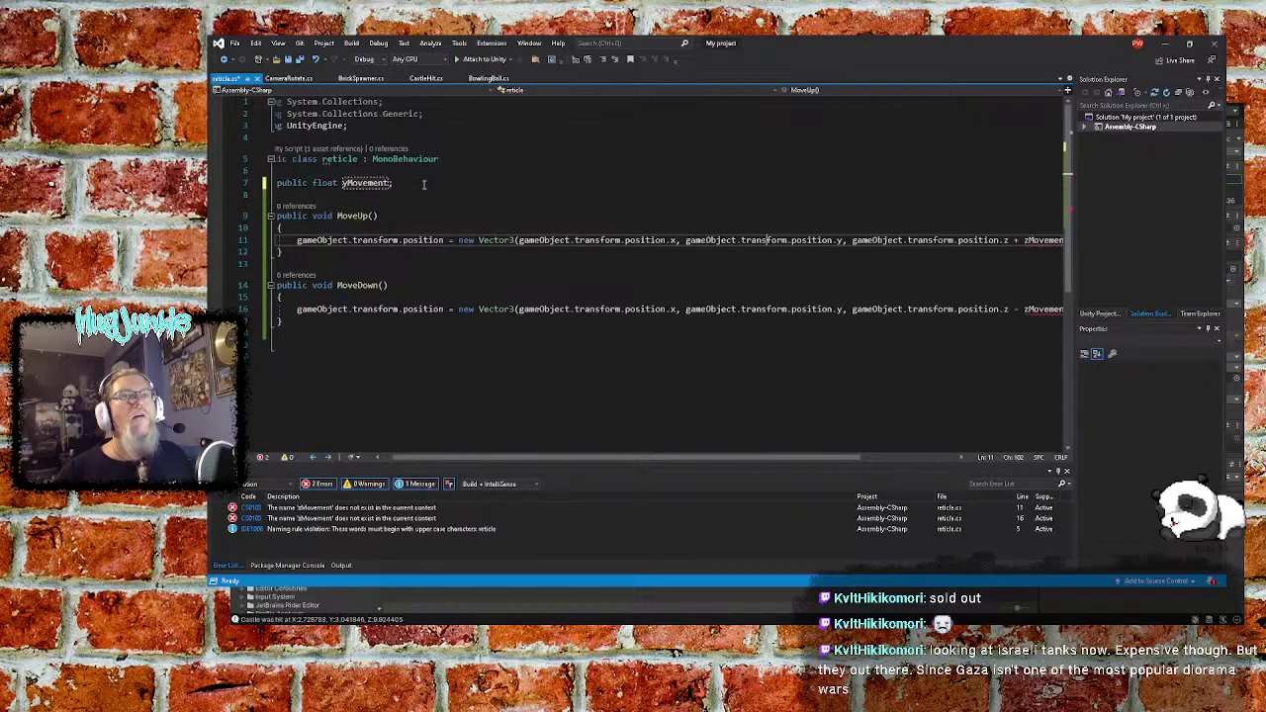
{"action": "key", "text": "Right"}
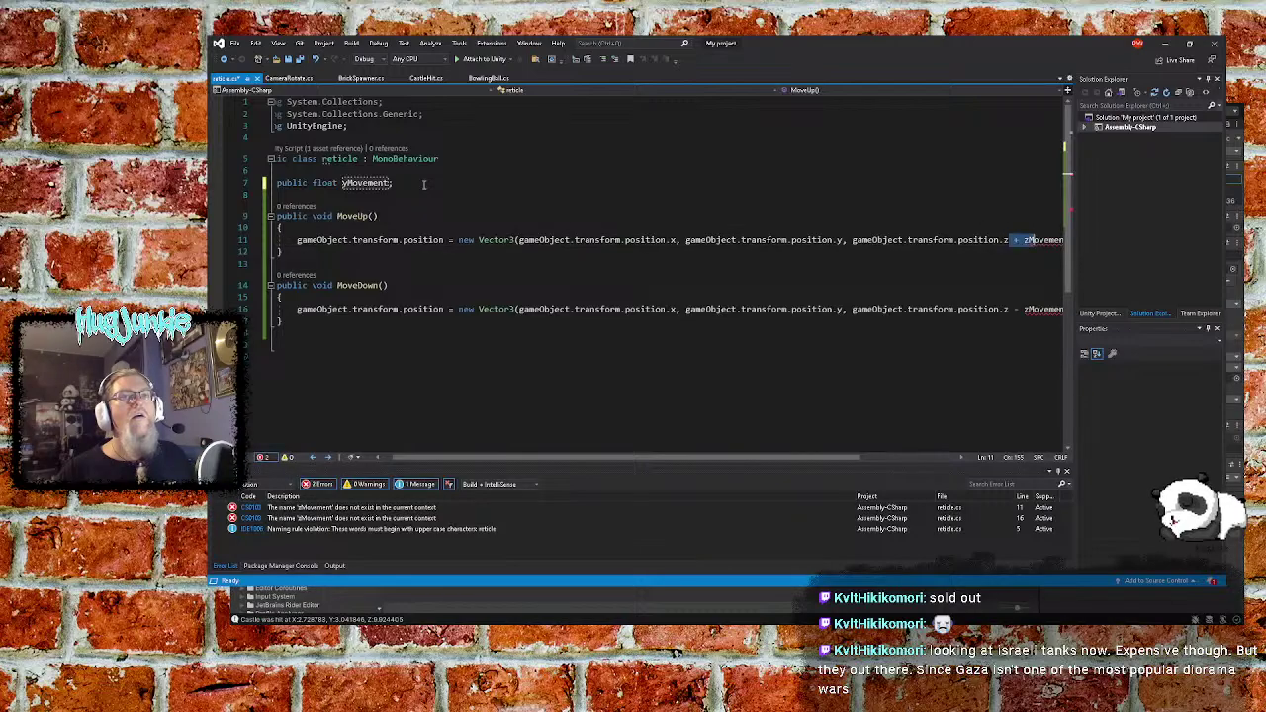
{"action": "key", "text": "Down"}
{"action": "key", "text": "Up"}
{"action": "key", "text": "End"}
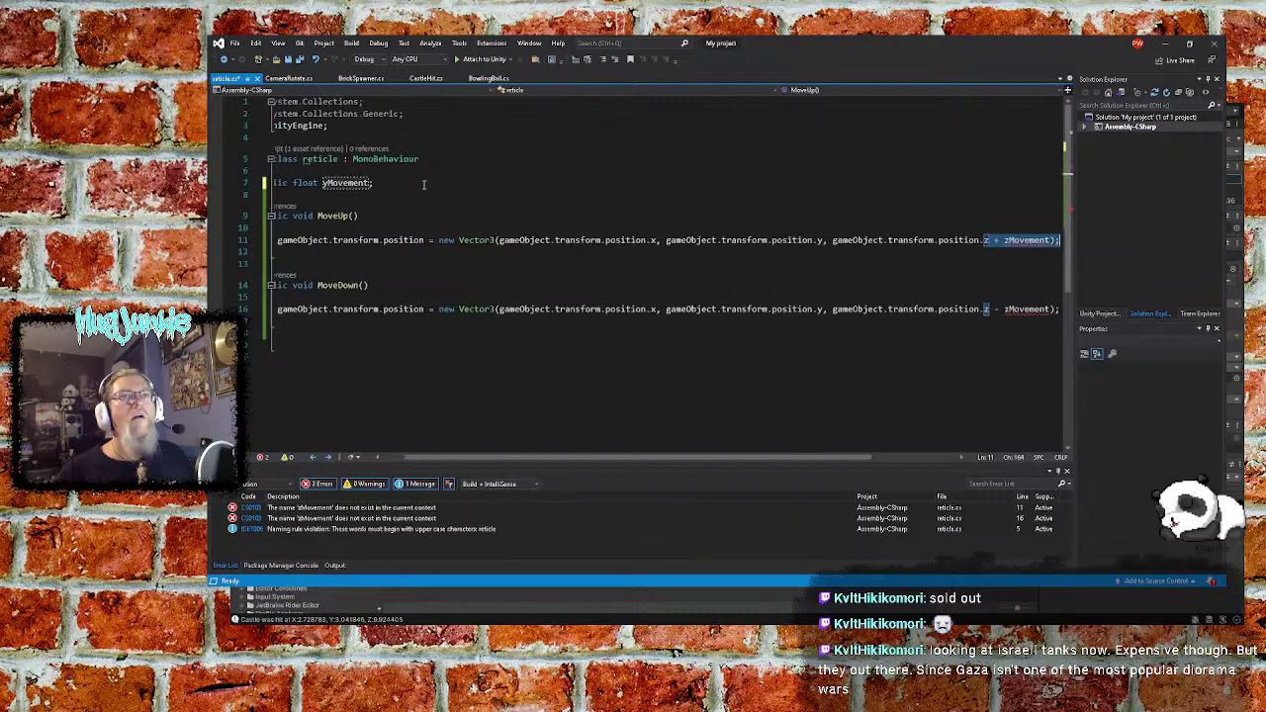
{"action": "type", "text": "y"}
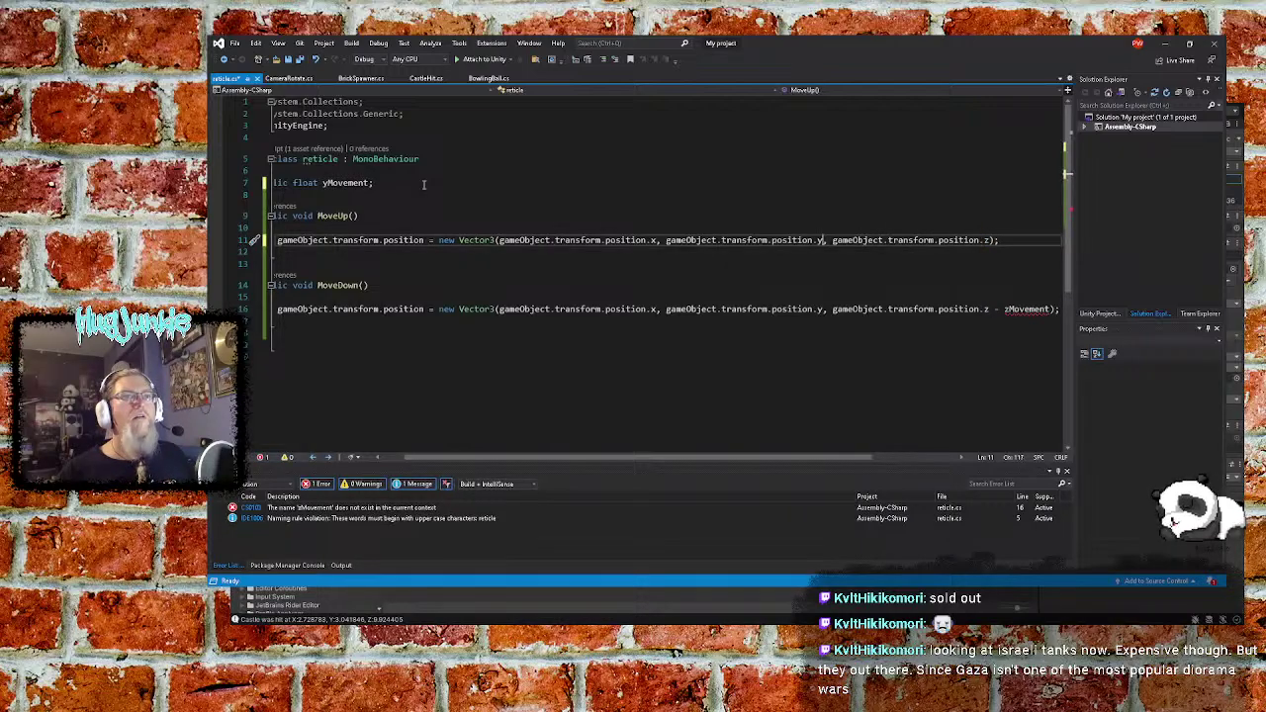
{"action": "type", "text": " + zMovement"}
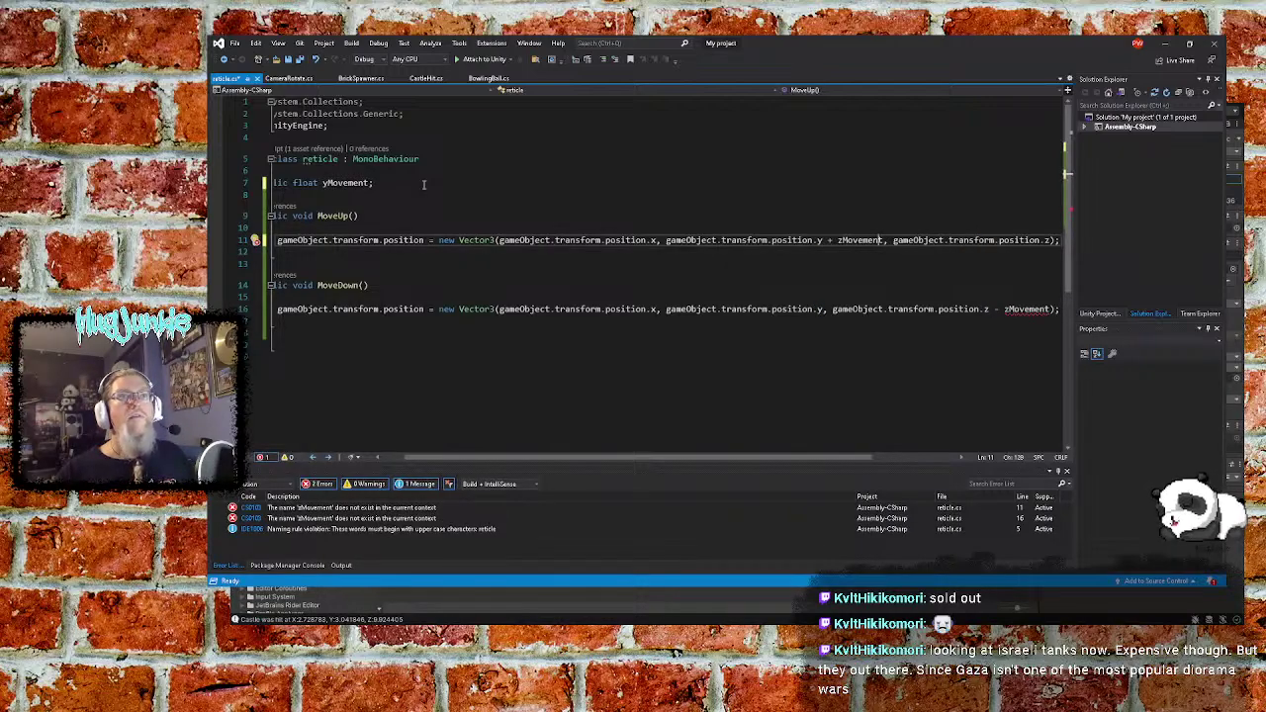
In MoveUp(), rename the zMovement variable in the Vector3's y component to yMovement
{"action": "key", "text": "BackSpace"}
{"action": "type", "text": "y"}
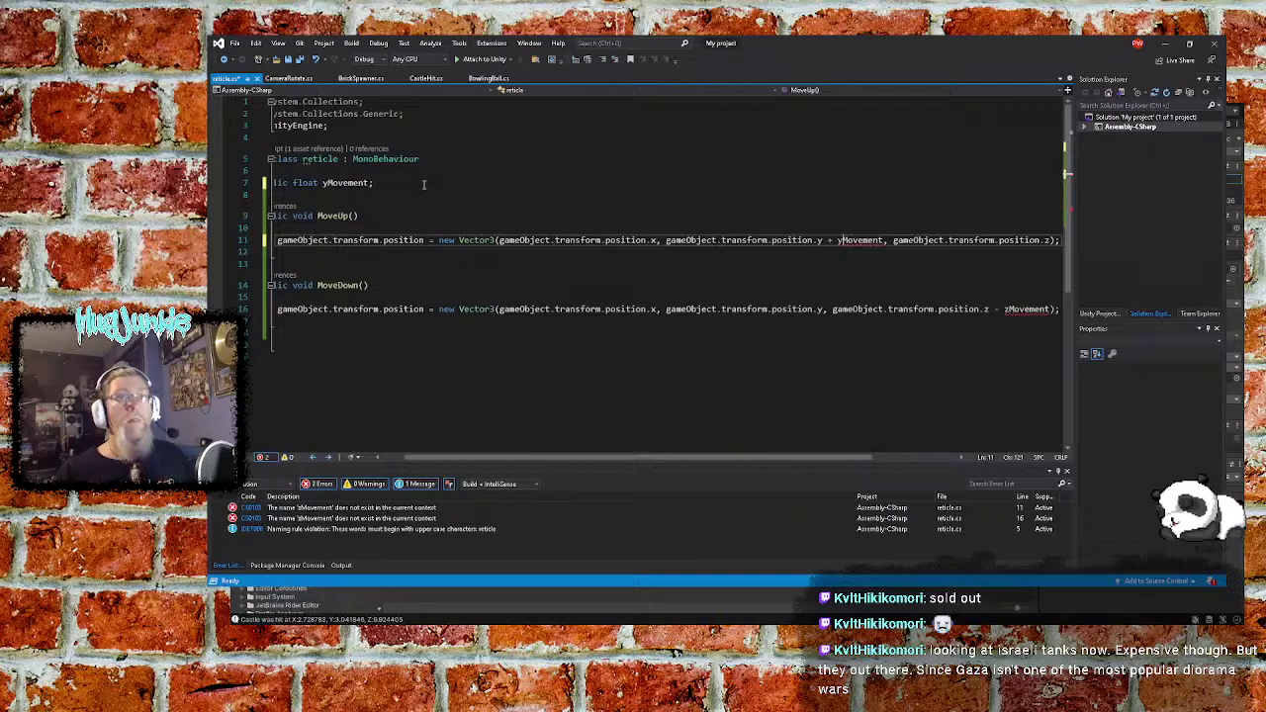
In MoveDown(), move the " - zMovement" offset from the Vector3's z component to its y component and rename it yMovement
{"action": "key", "text": "Down"}
{"action": "key", "text": "Down"}
{"action": "key", "text": "Down"}
{"action": "key", "text": "Down"}
{"action": "key", "text": "Down"}
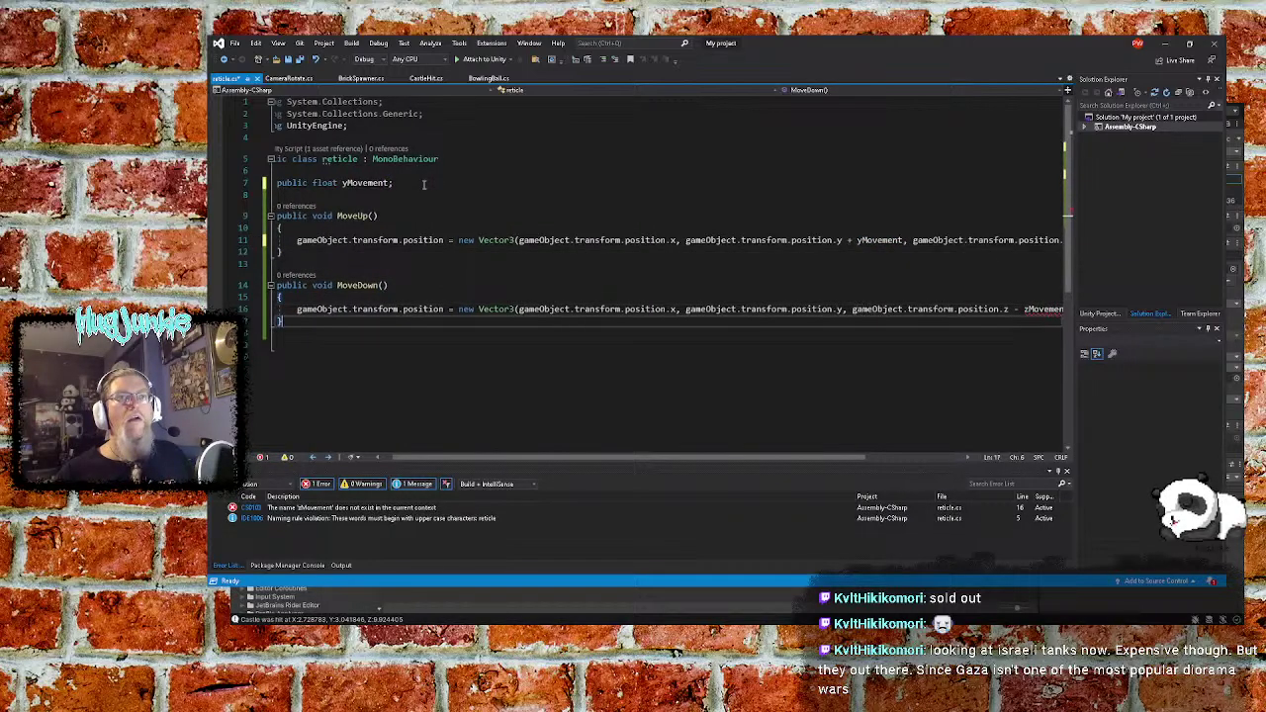
{"action": "key", "text": "Right"}
{"action": "key", "text": "Right"}
{"action": "key", "text": "Right"}
{"action": "key", "text": "Right"}
{"action": "key", "text": "Right"}
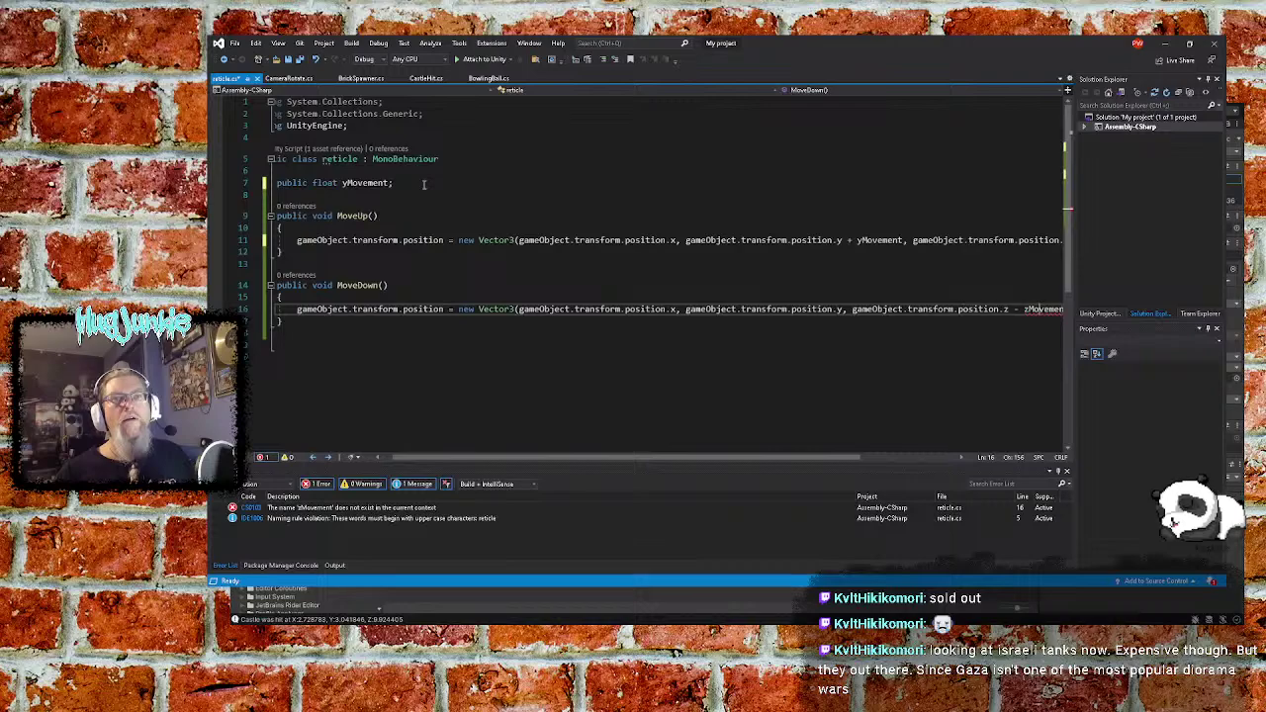
{"action": "key", "text": "Down"}
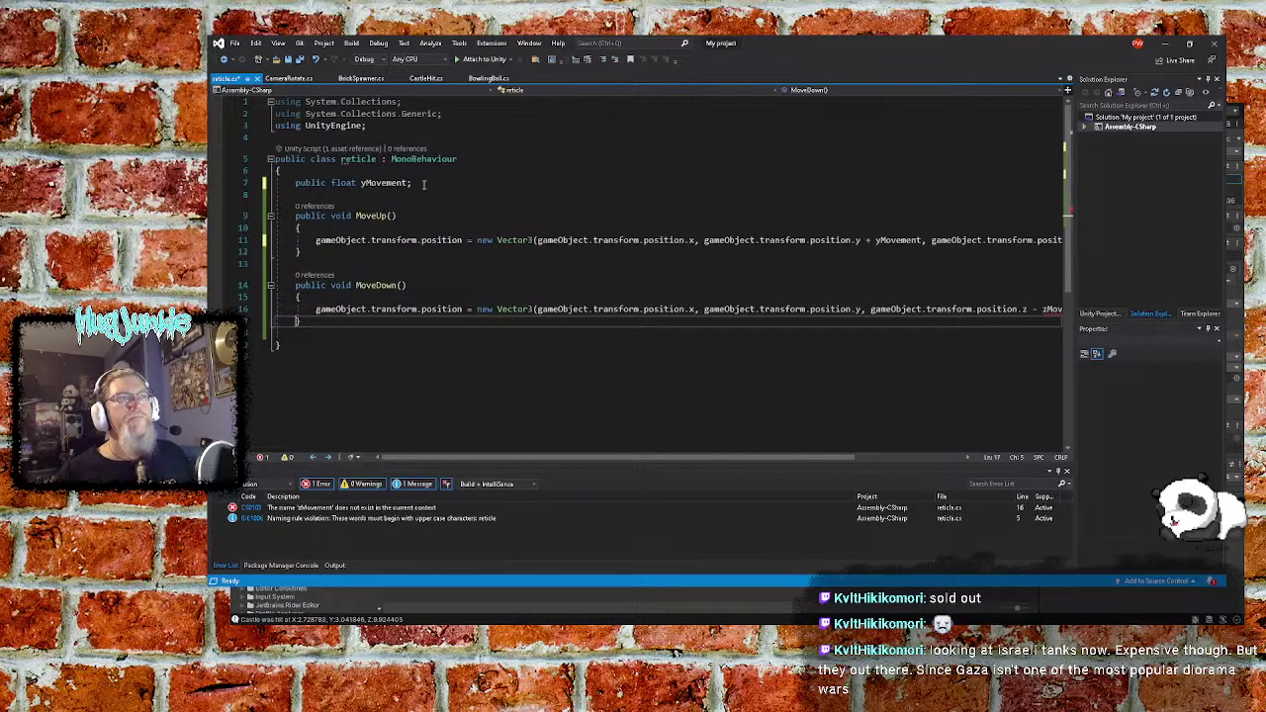
{"action": "key", "text": "Up"}
{"action": "key", "text": "End"}
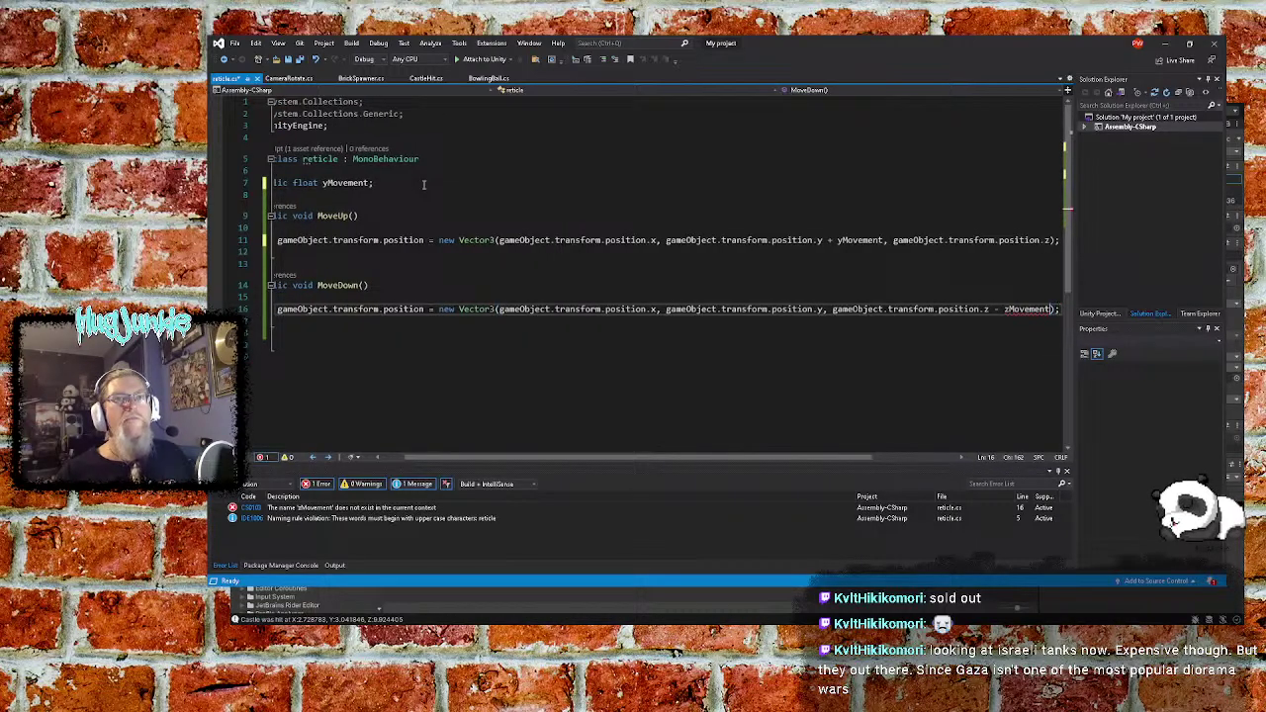
{"action": "key", "text": "shift+Left"}
{"action": "key", "text": "shift+Left"}
{"action": "key", "text": "shift+Left"}
{"action": "key", "text": "shift+Left"}
{"action": "key", "text": "shift+Left"}
{"action": "key", "text": "shift+Left"}
{"action": "key", "text": "shift+Left"}
{"action": "key", "text": "shift+Left"}
{"action": "key", "text": "shift+Left"}
{"action": "key", "text": "shift+Left"}
{"action": "key", "text": "shift+Left"}
{"action": "key", "text": "shift+Left"}
{"action": "key", "text": "shift+Left"}
{"action": "key", "text": "shift+Left"}
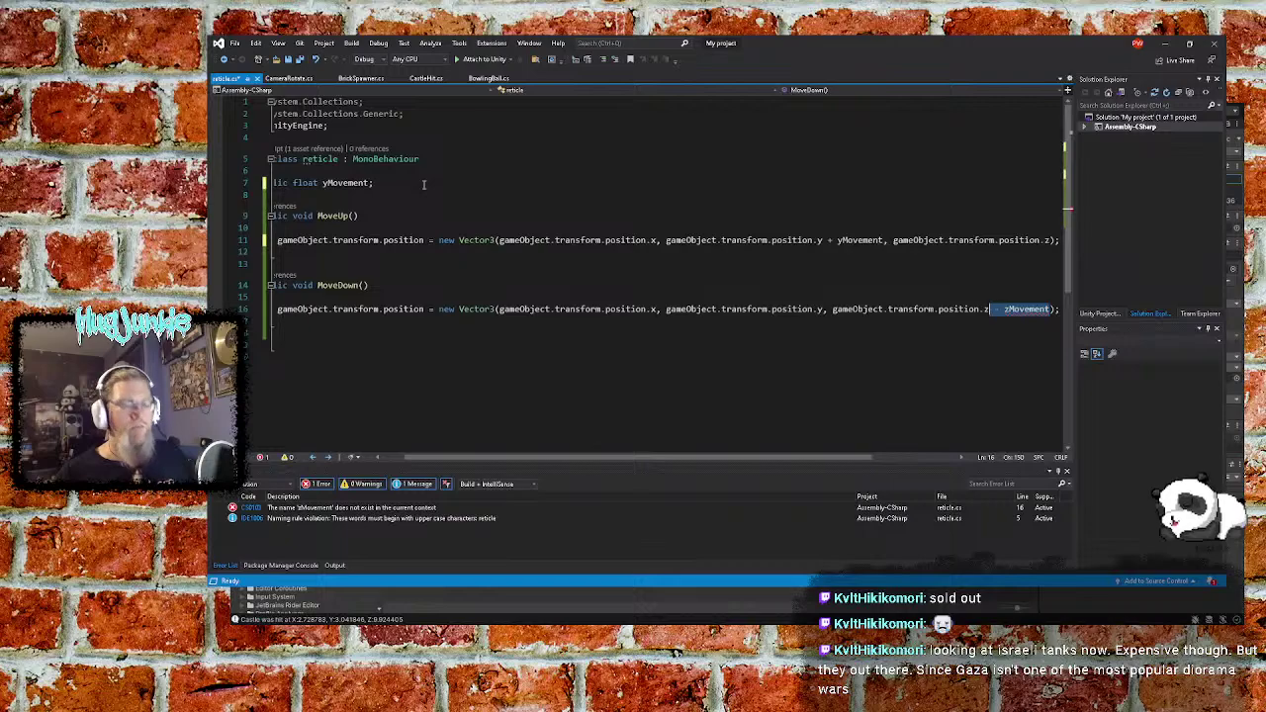
{"action": "key", "text": "BackSpace"}
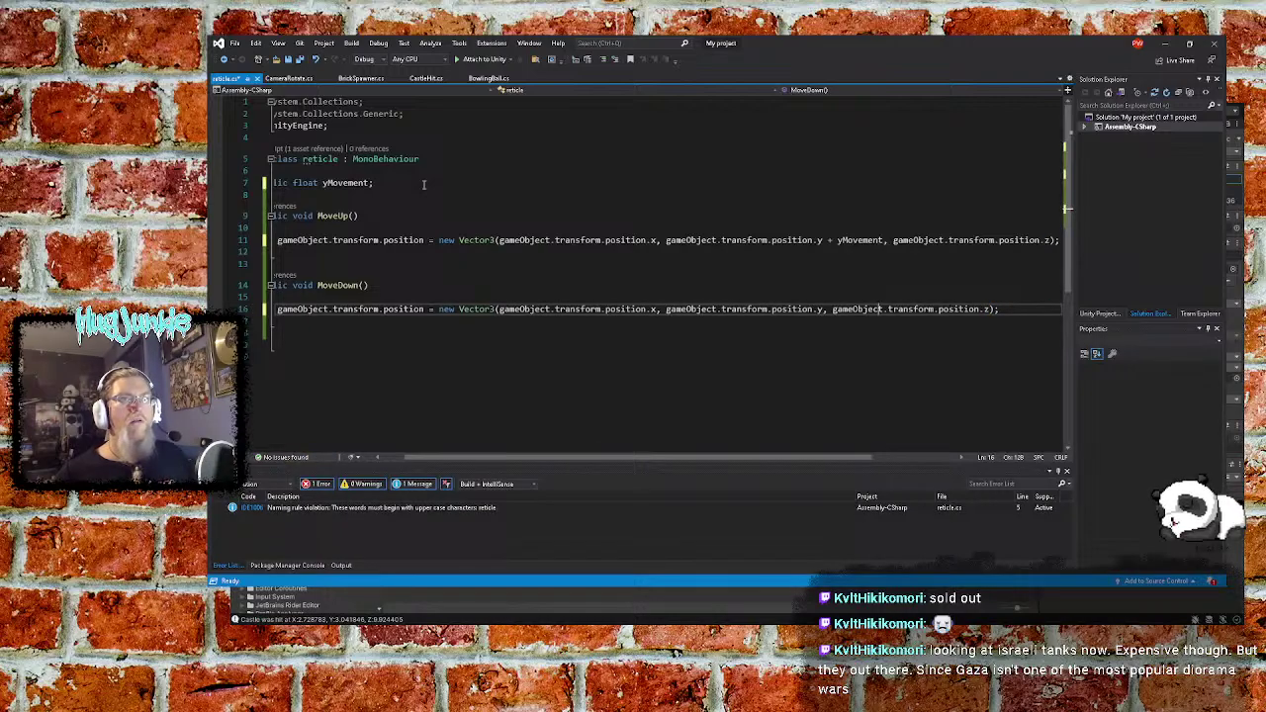
{"action": "type", "text": "- zMovement"}
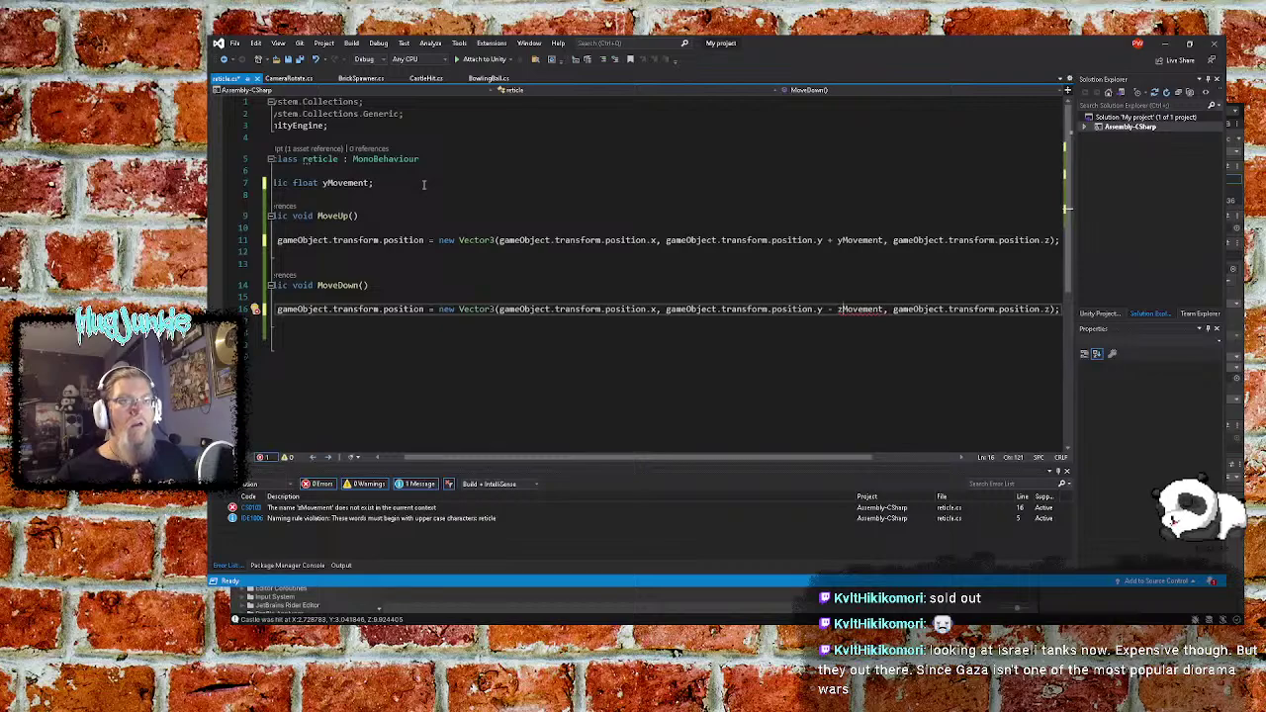
{"action": "key", "text": "Delete"}
{"action": "type", "text": "y"}
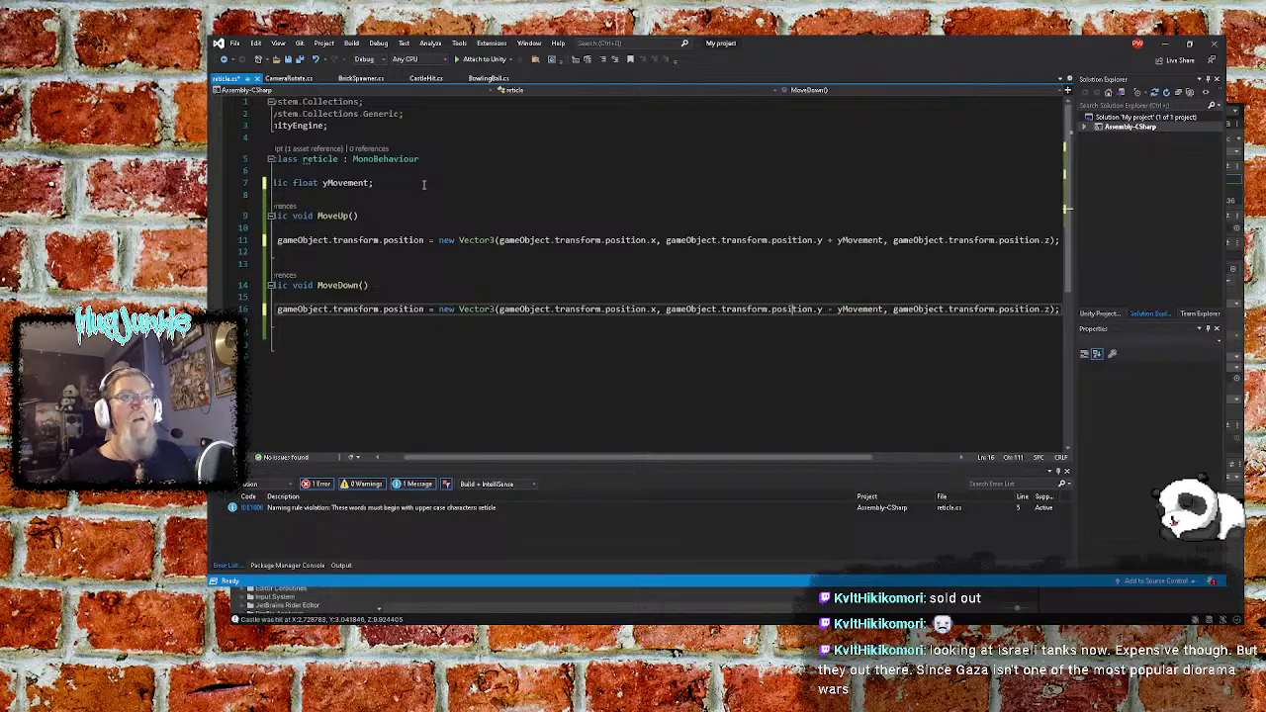
Save the edited reticle script and return to the Unity editor
{"action": "key", "text": "ctrl+Left"}
{"action": "key", "text": "ctrl+Left"}
{"action": "key", "text": "ctrl+Left"}
{"action": "key", "text": "ctrl+Left"}
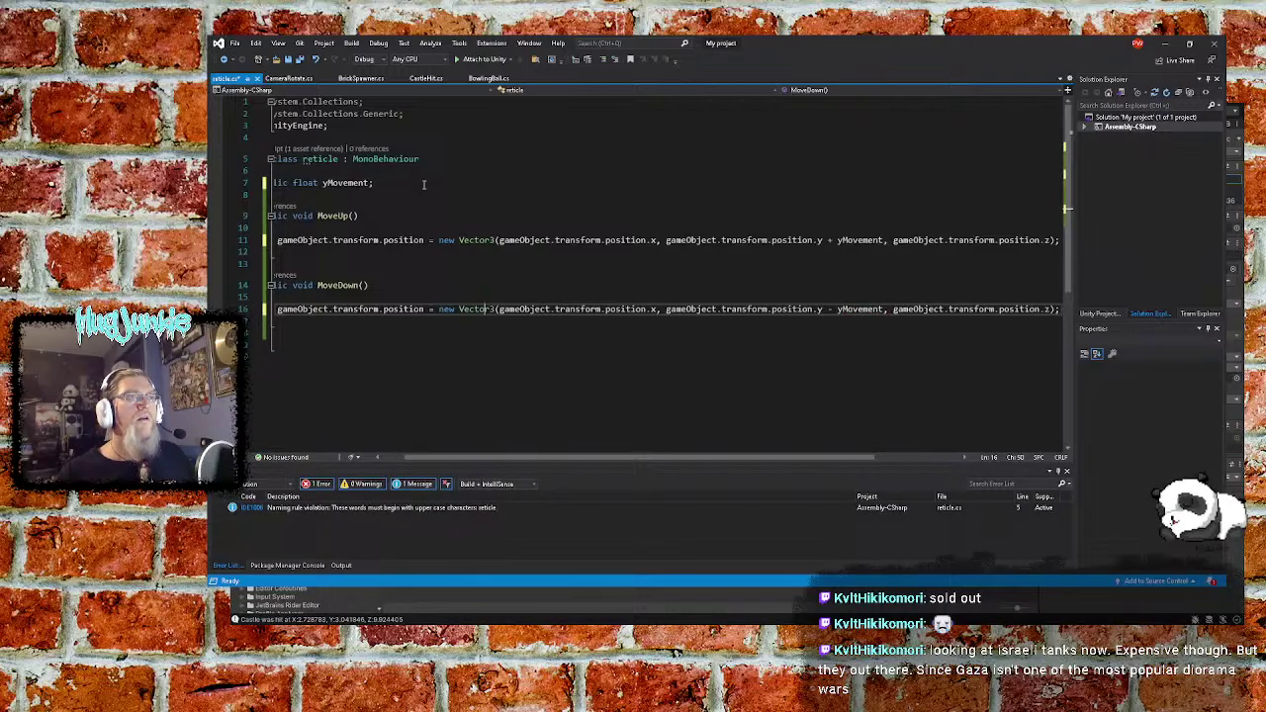
{"action": "key", "text": "Home"}
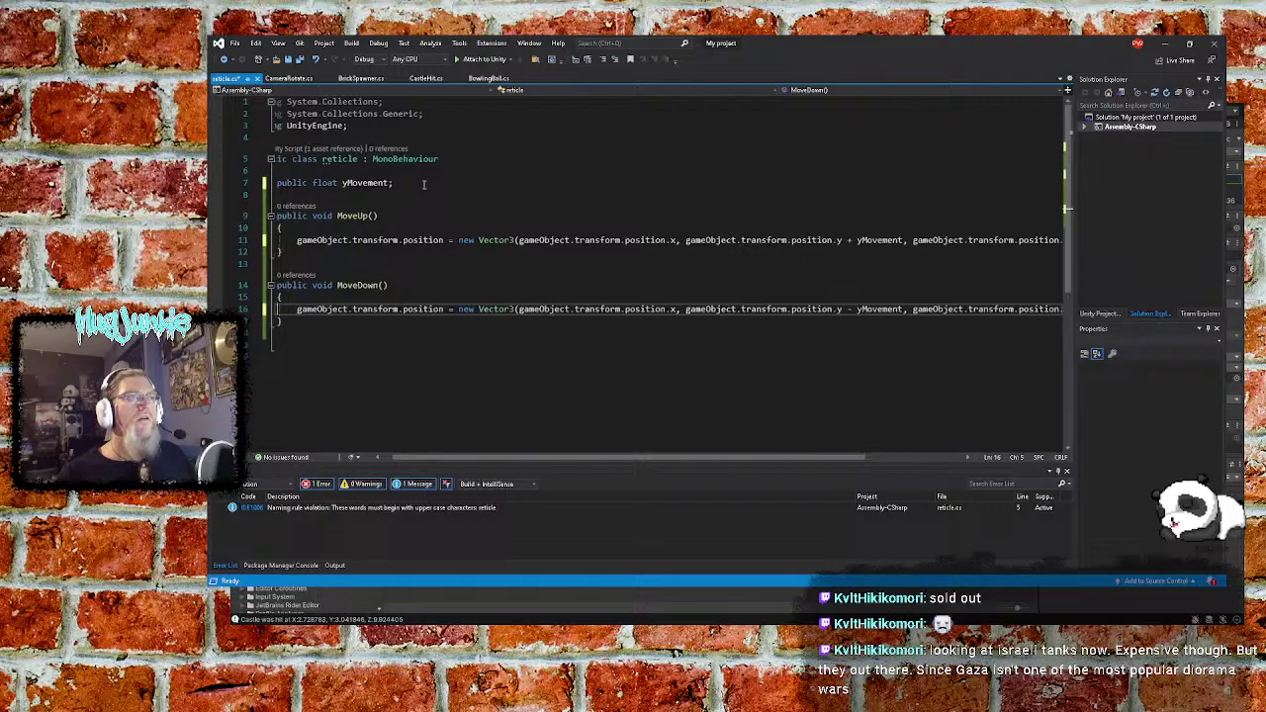
{"action": "key", "text": "Up"}
{"action": "key", "text": "Up"}
{"action": "key", "text": "Up"}
{"action": "key", "text": "Up"}
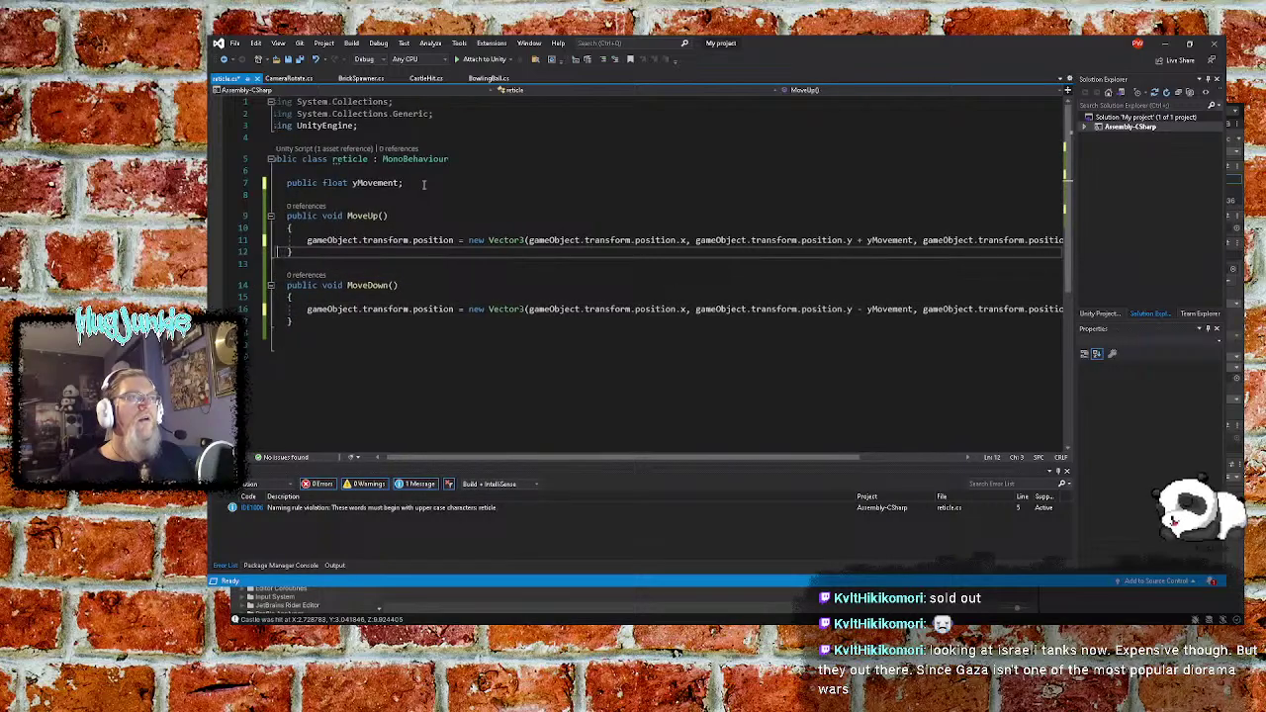
{"action": "key", "text": "Up"}
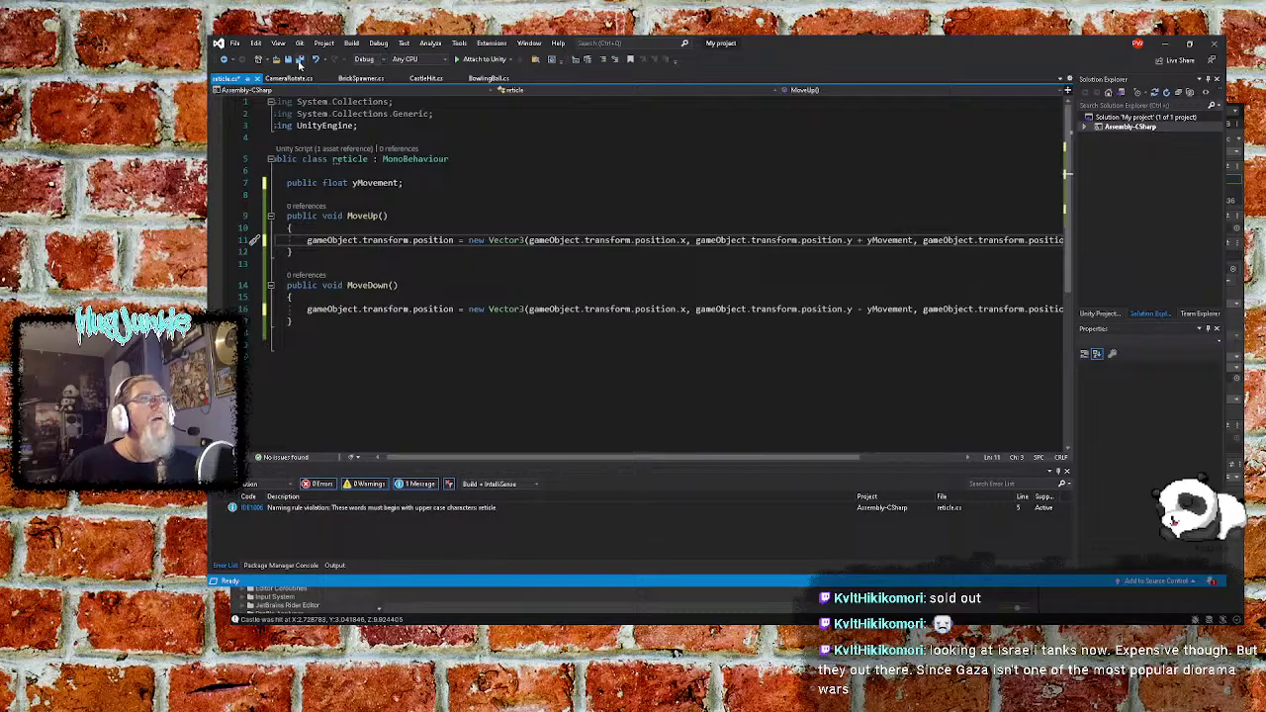
{"action": "left_click", "coordinate": [299, 61]}
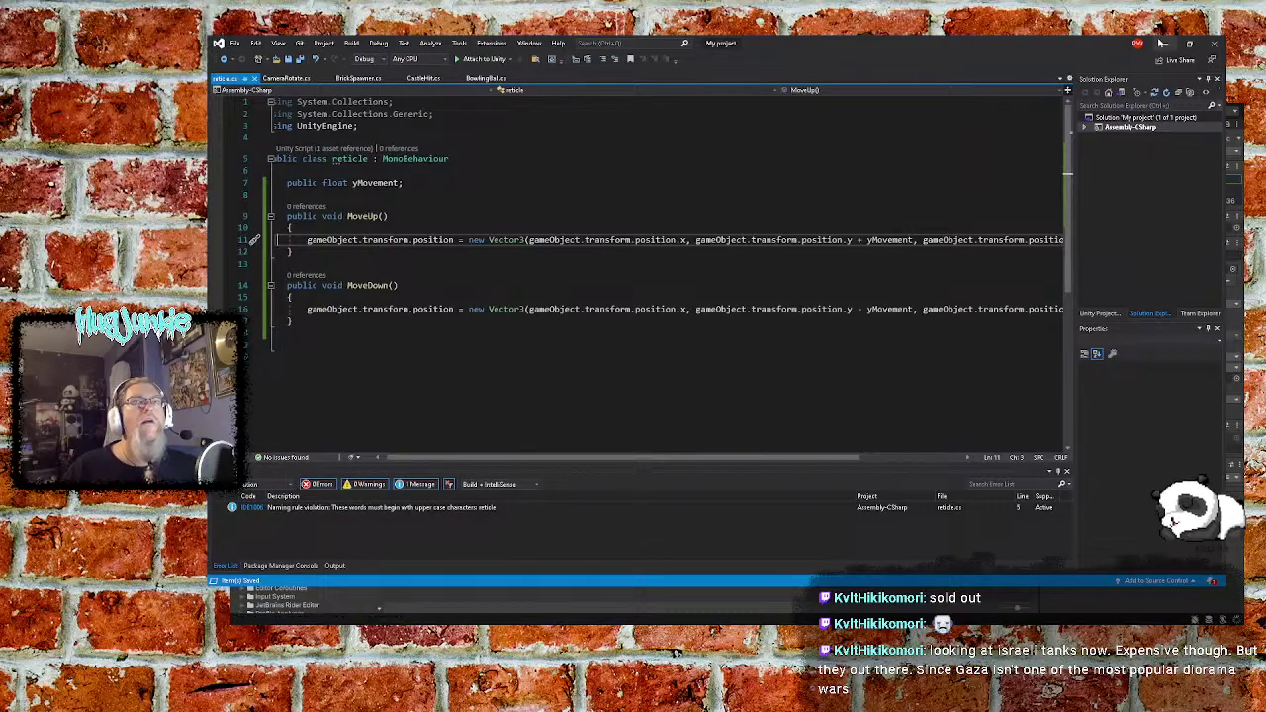
{"action": "left_click", "coordinate": [1163, 42]}
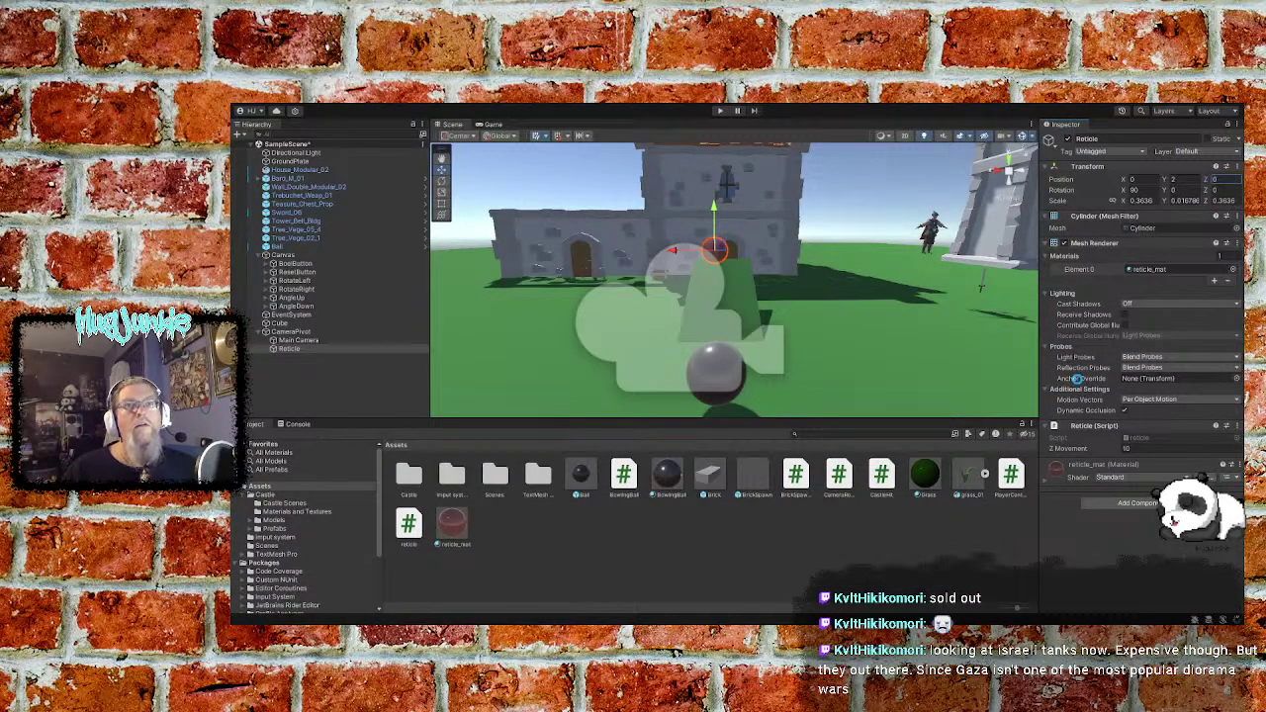
Set the Reticle script's Y Movement to 0.3 and save the scene
{"action": "left_click", "coordinate": [1149, 450]}
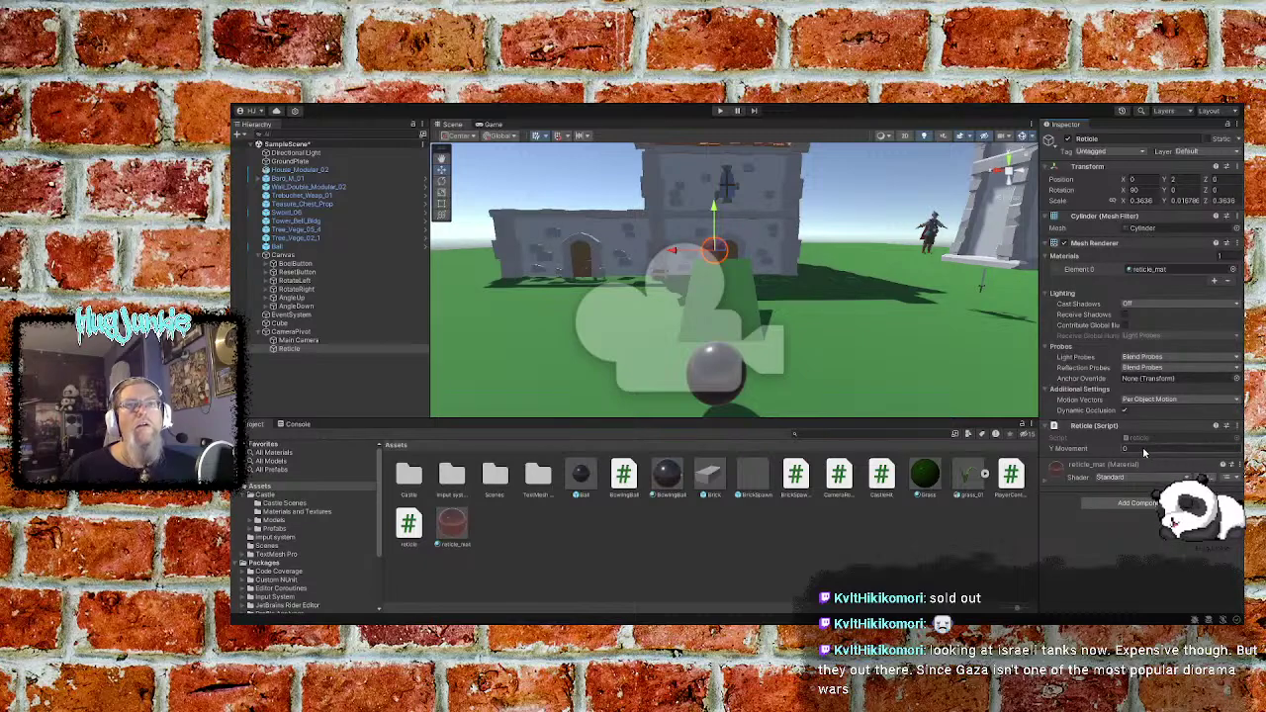
{"action": "type", "text": "0."}
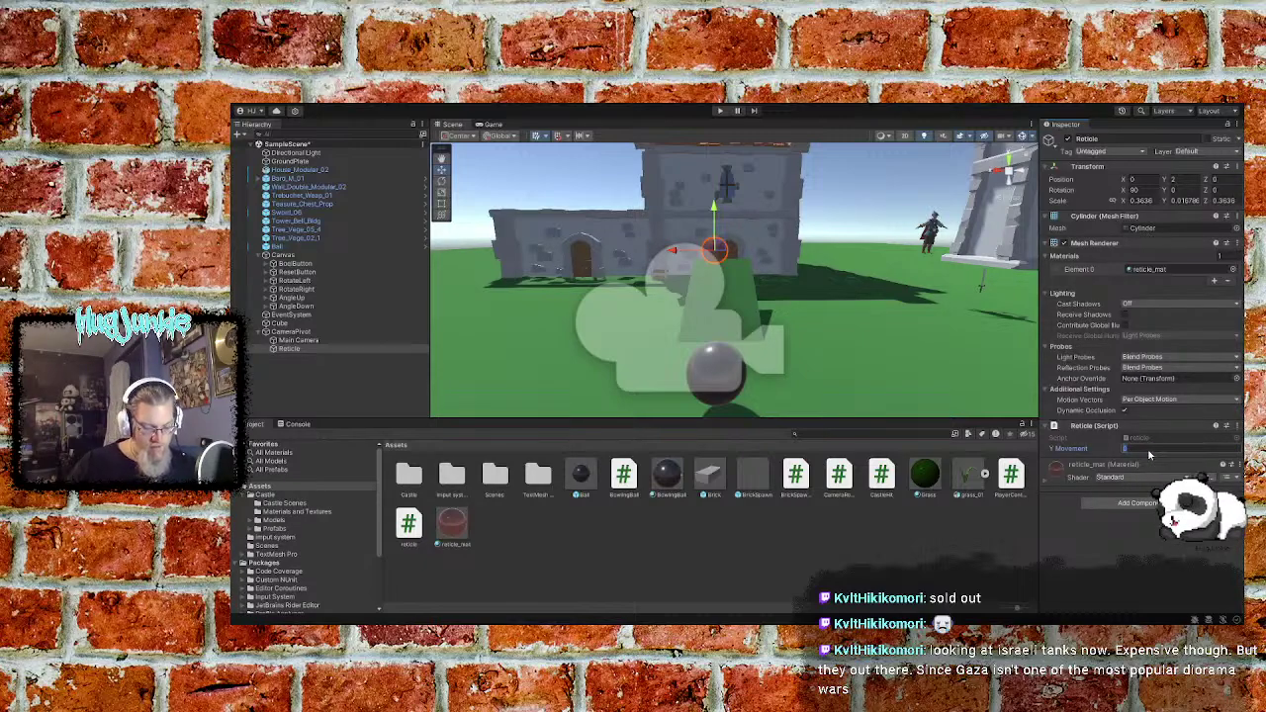
{"action": "type", "text": "3"}
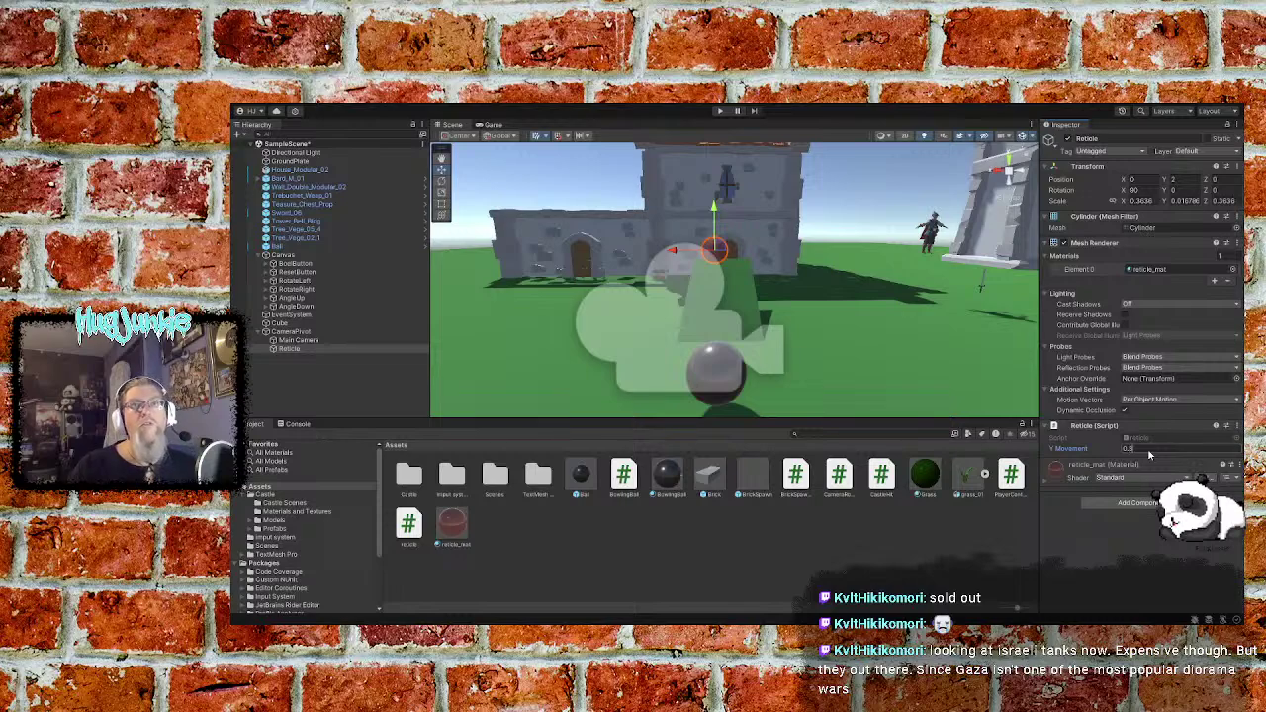
{"action": "left_click", "coordinate": [1143, 582]}
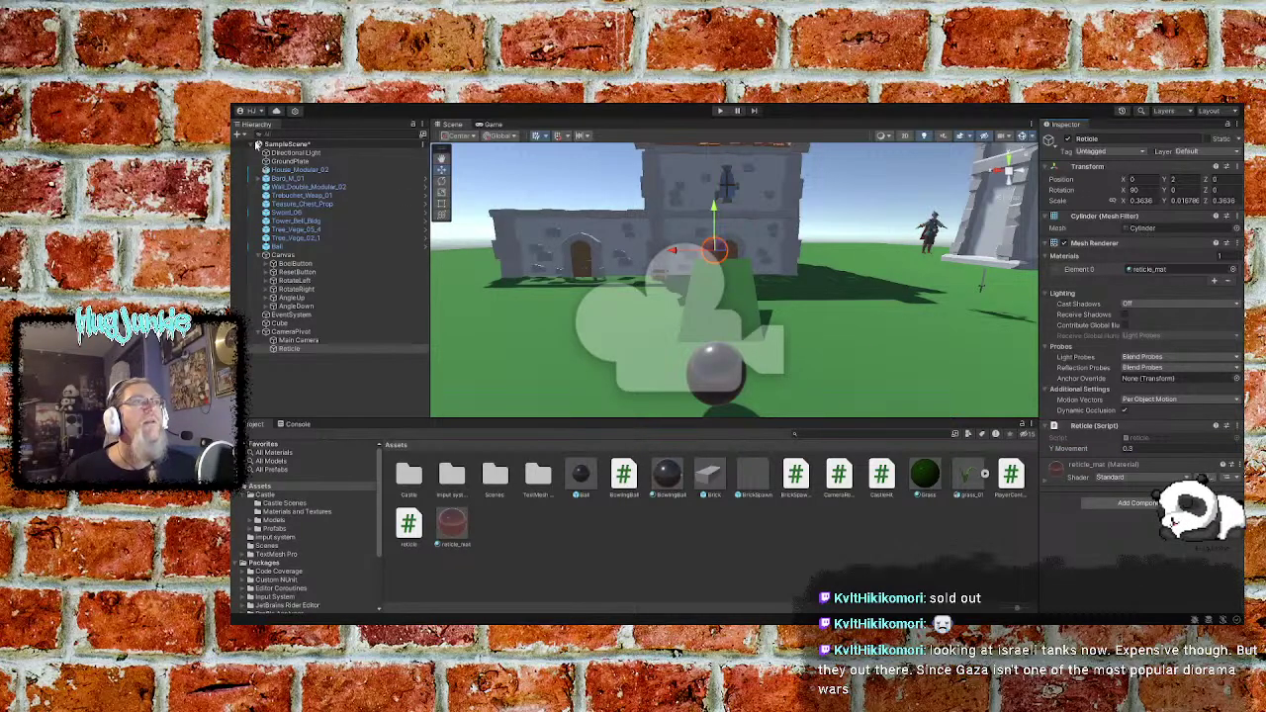
{"action": "key", "text": "ctrl+s"}
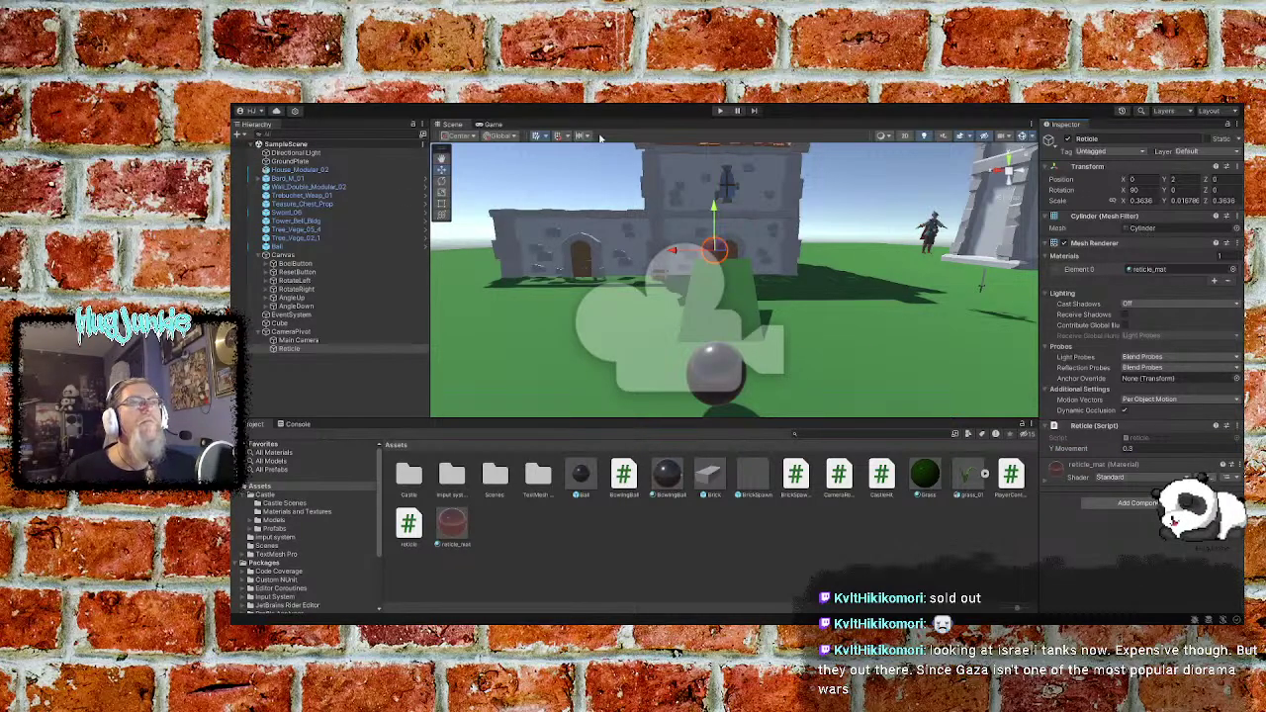
Run the game, test raising and lowering the reticle repeatedly with the Up and Down buttons, and stop play mode
{"action": "left_click", "coordinate": [720, 111]}
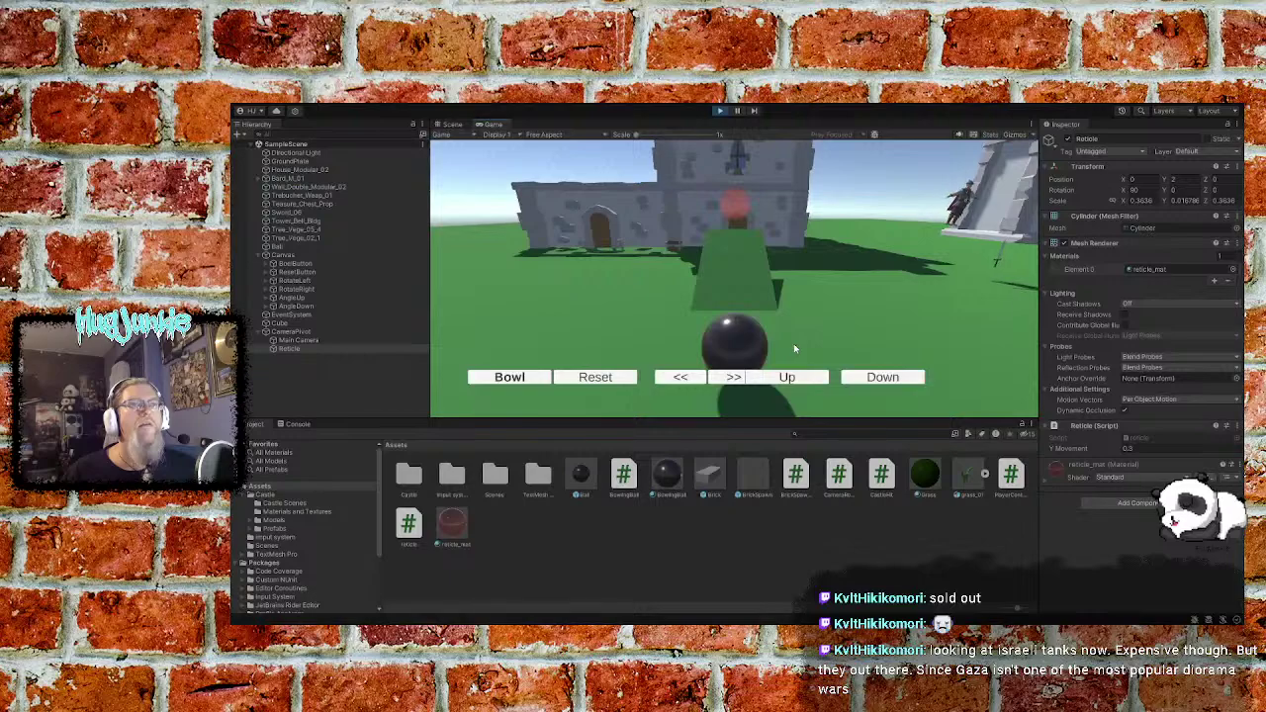
{"action": "left_click", "coordinate": [787, 379]}
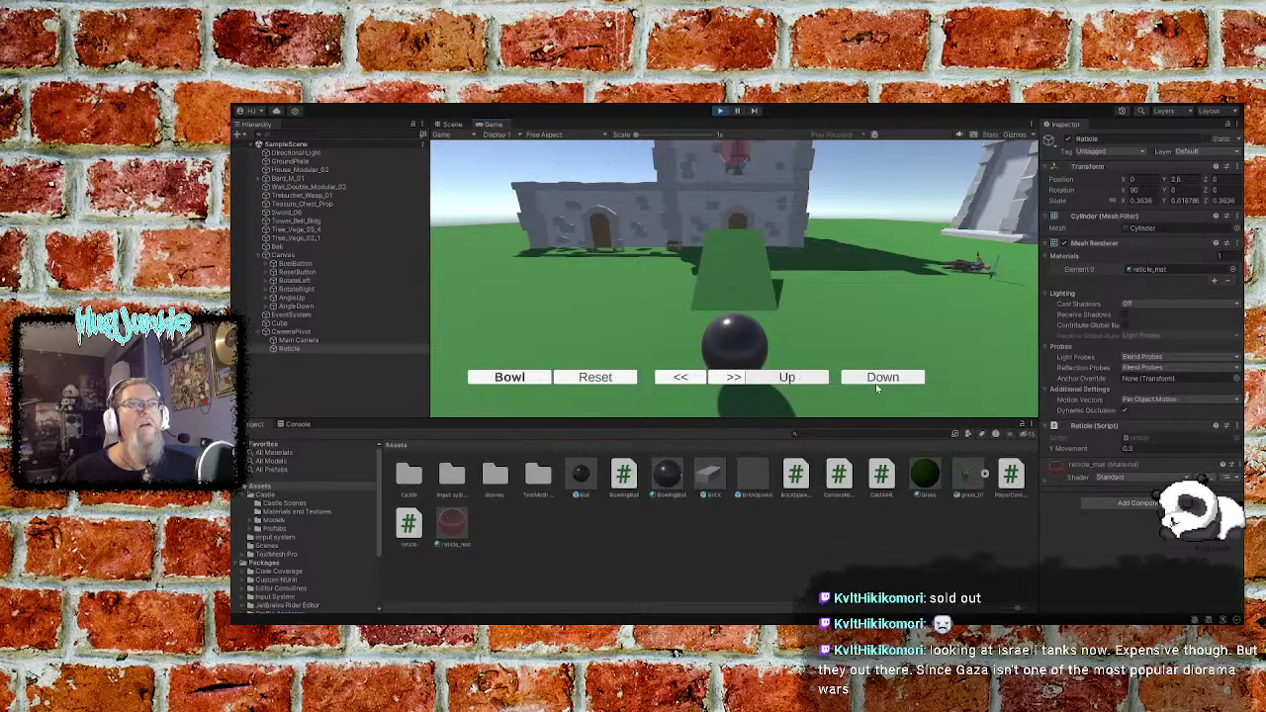
{"action": "left_click", "coordinate": [870, 380]}
{"action": "left_click", "coordinate": [871, 380]}
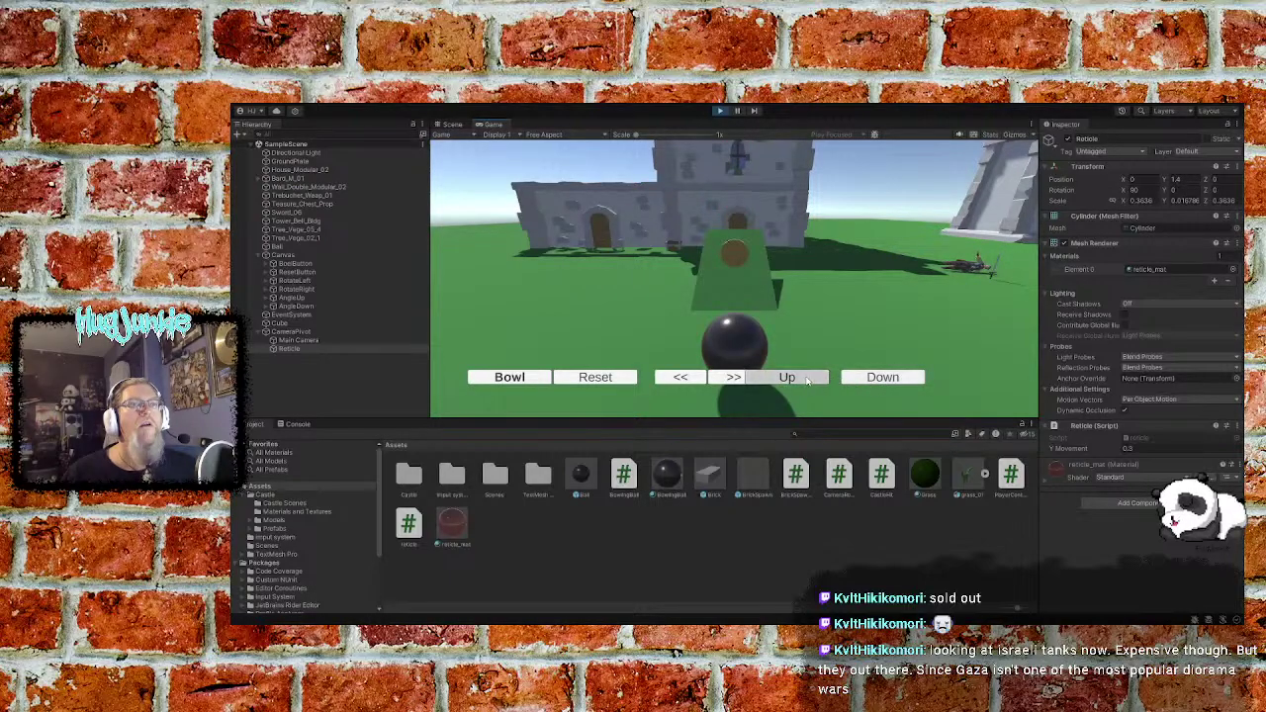
{"action": "left_click", "coordinate": [806, 378]}
{"action": "left_click", "coordinate": [807, 378]}
{"action": "left_click", "coordinate": [863, 382]}
{"action": "left_click", "coordinate": [862, 382]}
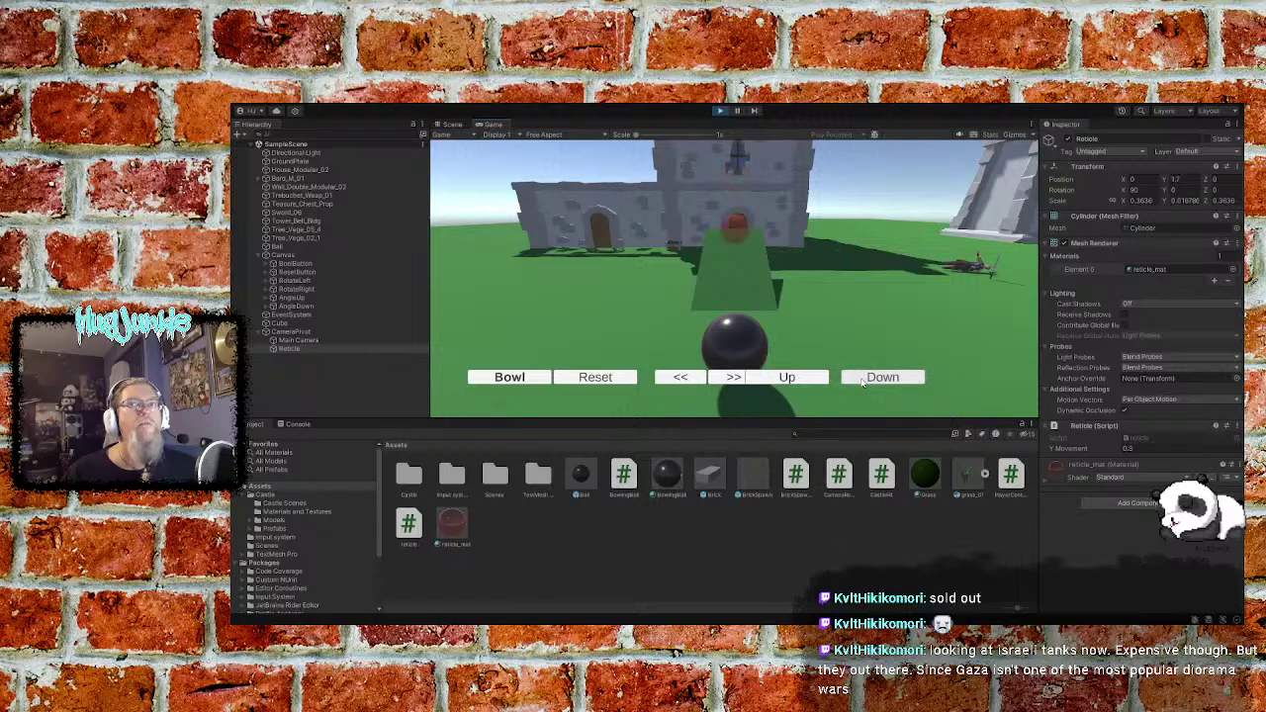
{"action": "left_click", "coordinate": [861, 381]}
{"action": "left_click", "coordinate": [816, 381]}
{"action": "left_click", "coordinate": [815, 381]}
{"action": "left_click", "coordinate": [815, 381]}
{"action": "left_click", "coordinate": [856, 381]}
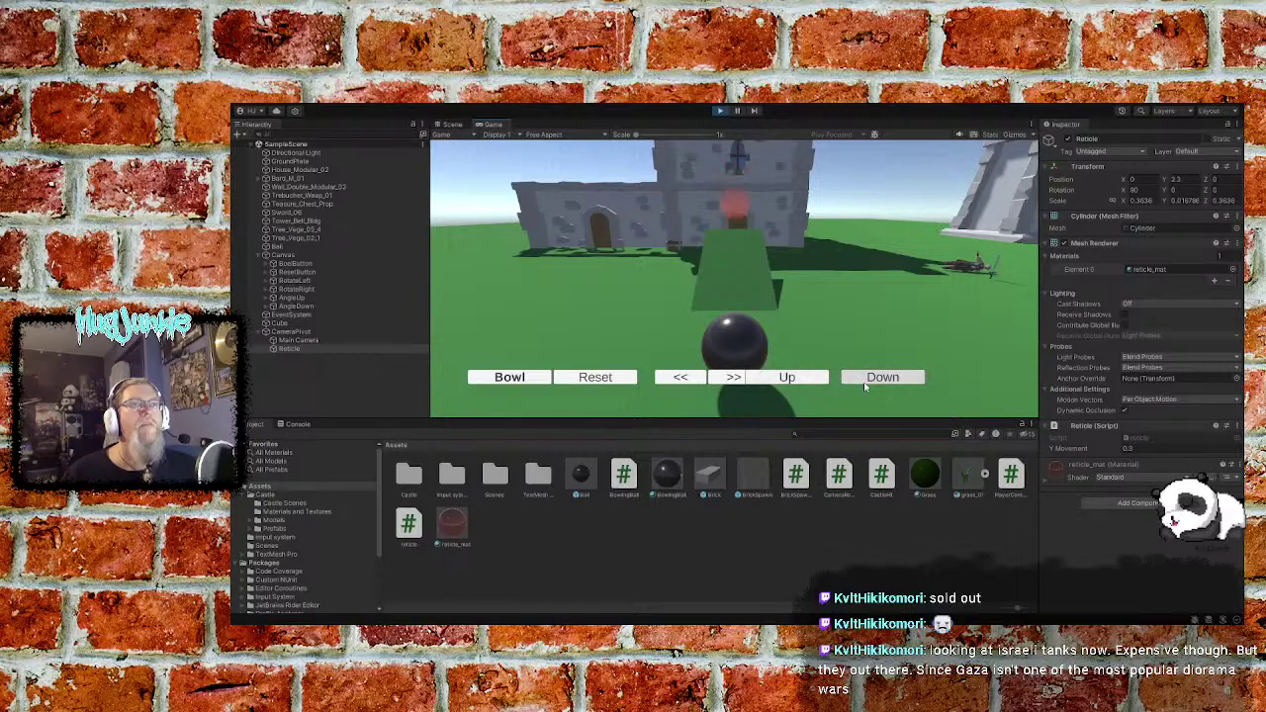
{"action": "left_click", "coordinate": [856, 382]}
{"action": "left_click", "coordinate": [857, 382]}
{"action": "left_click", "coordinate": [823, 381]}
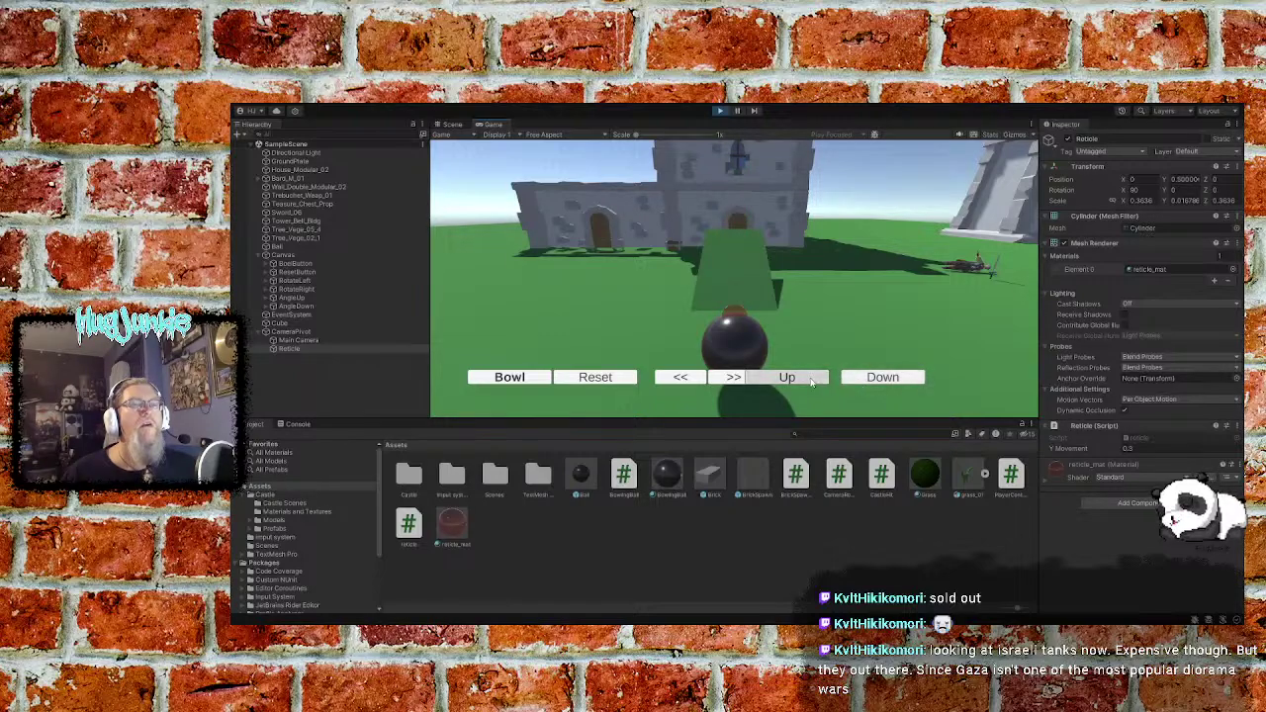
{"action": "left_click", "coordinate": [825, 381]}
{"action": "left_click", "coordinate": [829, 381]}
{"action": "left_click", "coordinate": [851, 382]}
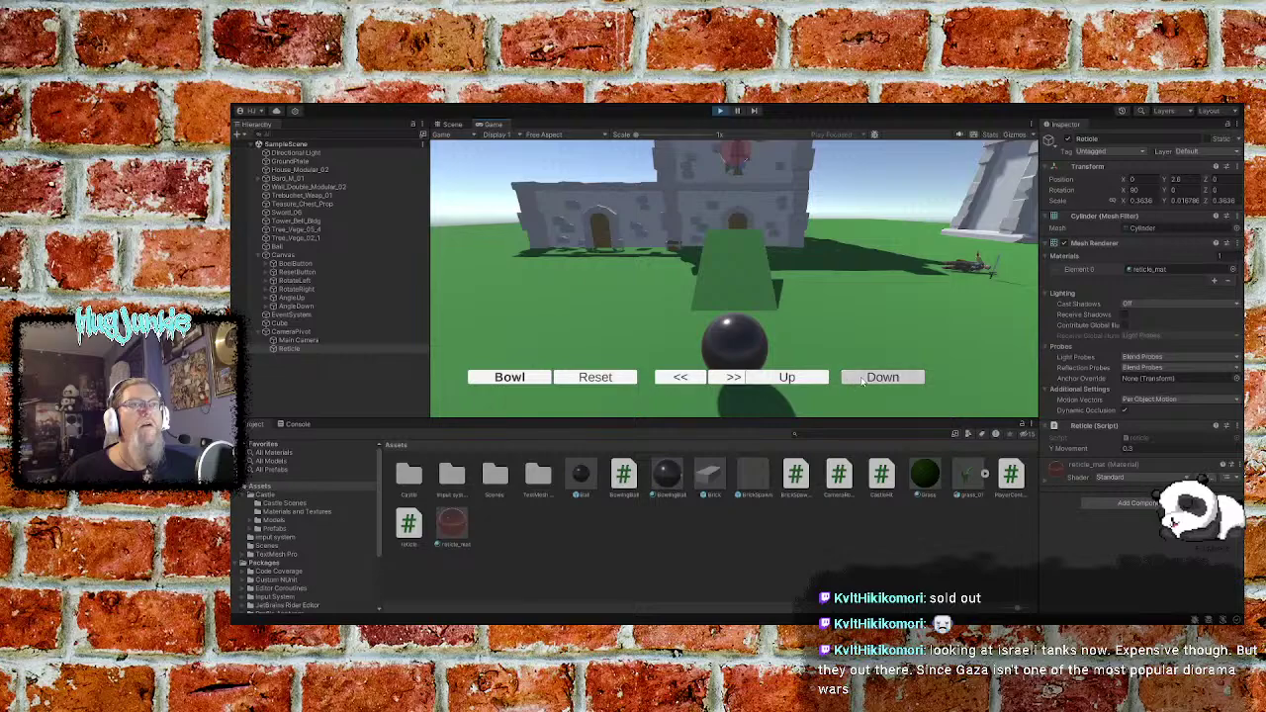
{"action": "left_click", "coordinate": [817, 382]}
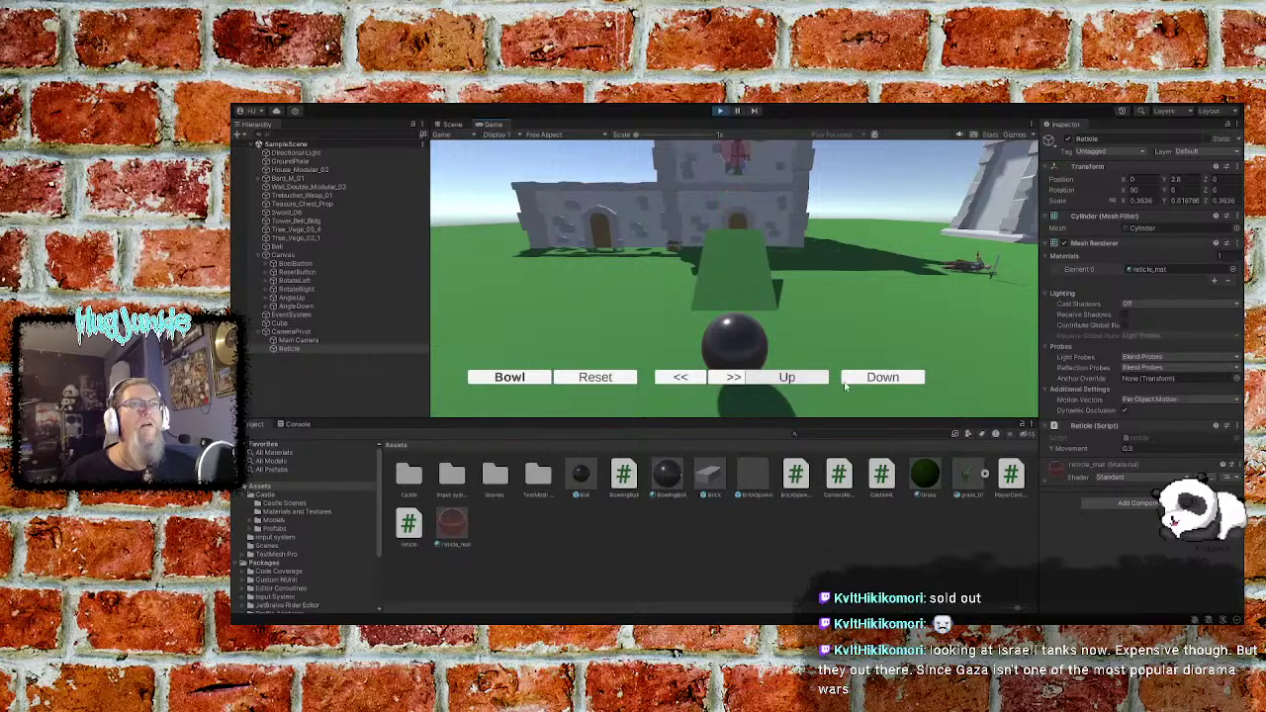
{"action": "left_click", "coordinate": [871, 382]}
{"action": "left_click", "coordinate": [722, 111]}
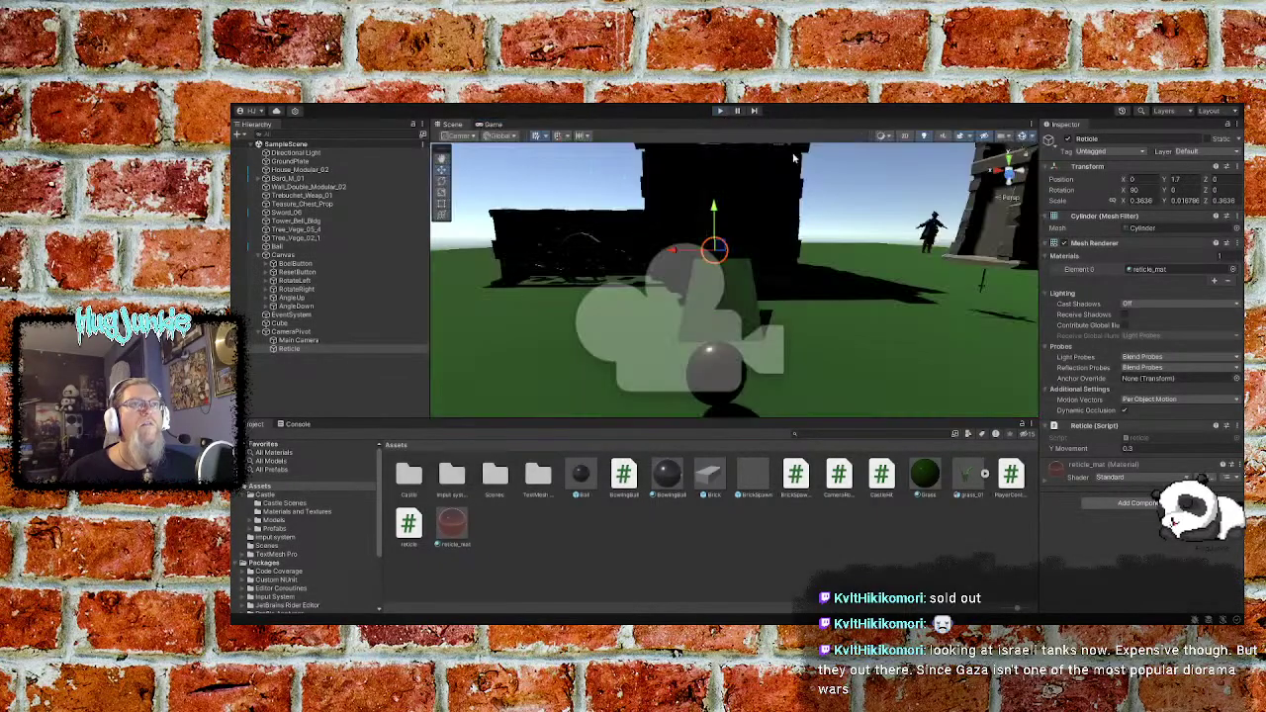
Set the AngleUp button's Pos X to 700
{"action": "left_click", "coordinate": [316, 296]}
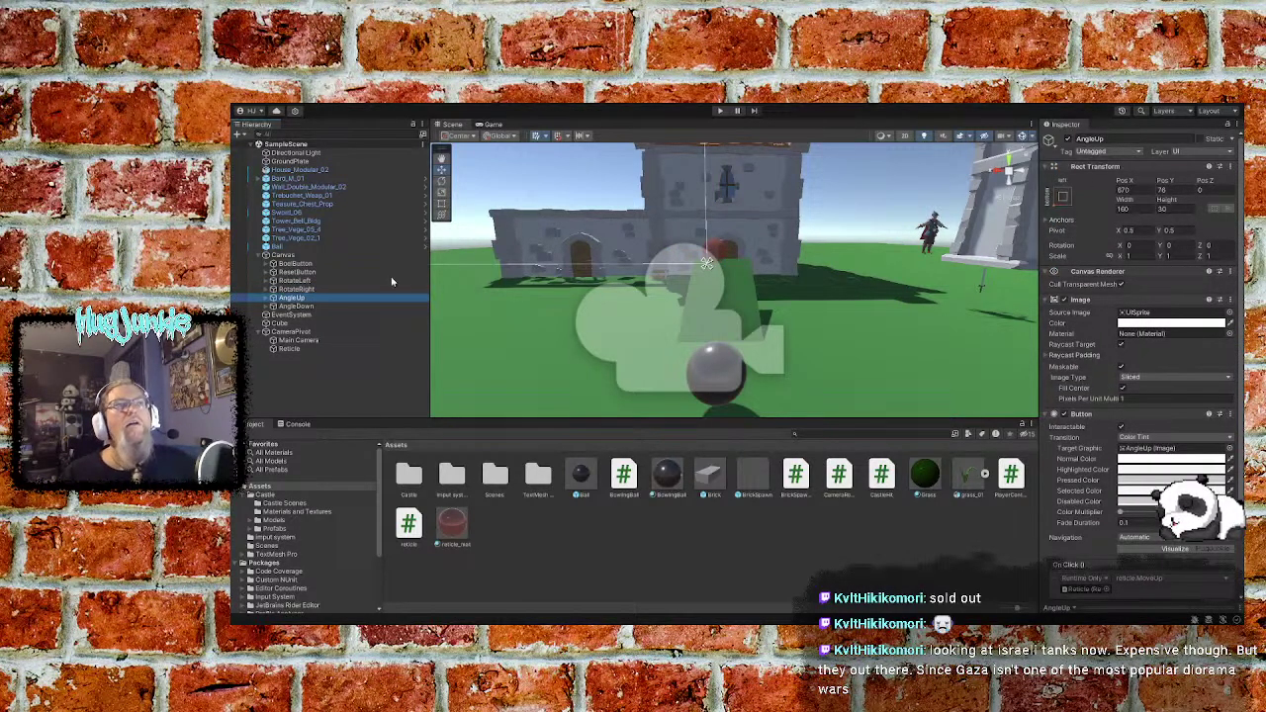
{"action": "left_click_drag", "start_coordinate": [1126, 188], "coordinate": [1136, 188]}
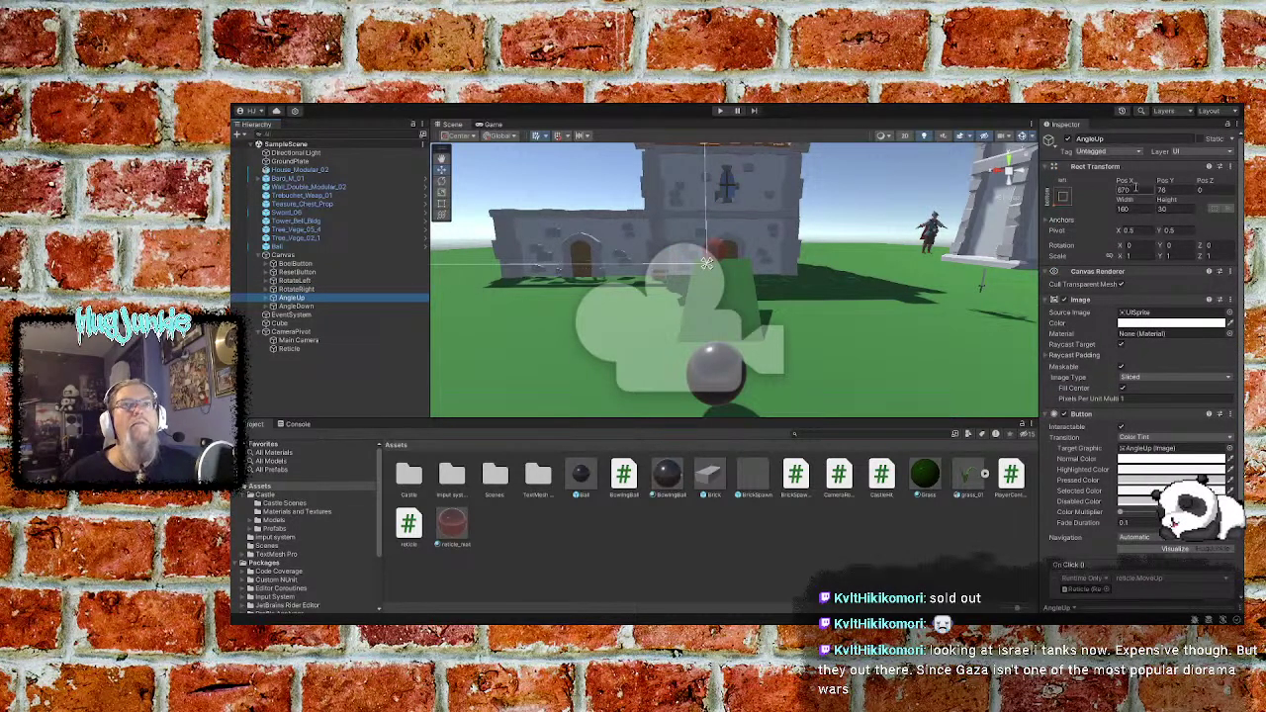
{"action": "left_click", "coordinate": [1138, 188]}
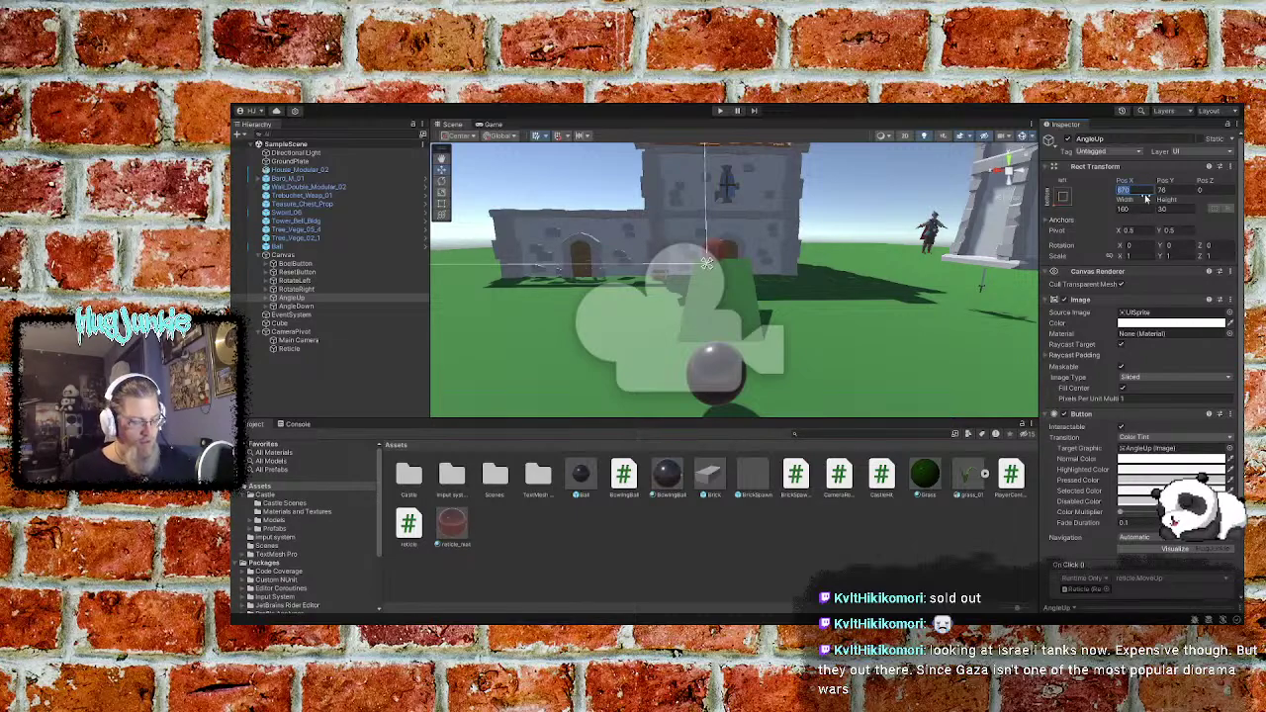
{"action": "type", "text": "70"}
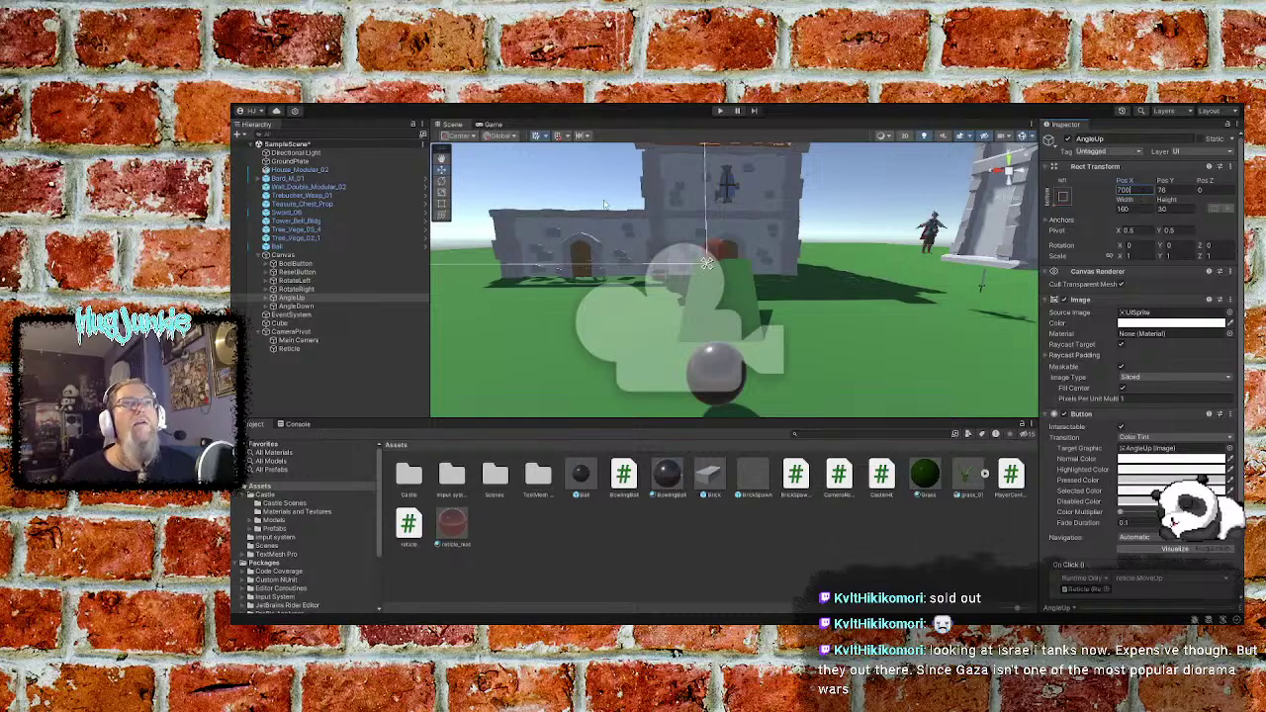
Set the AngleDown button's Pos X to 900
{"action": "left_click", "coordinate": [296, 307]}
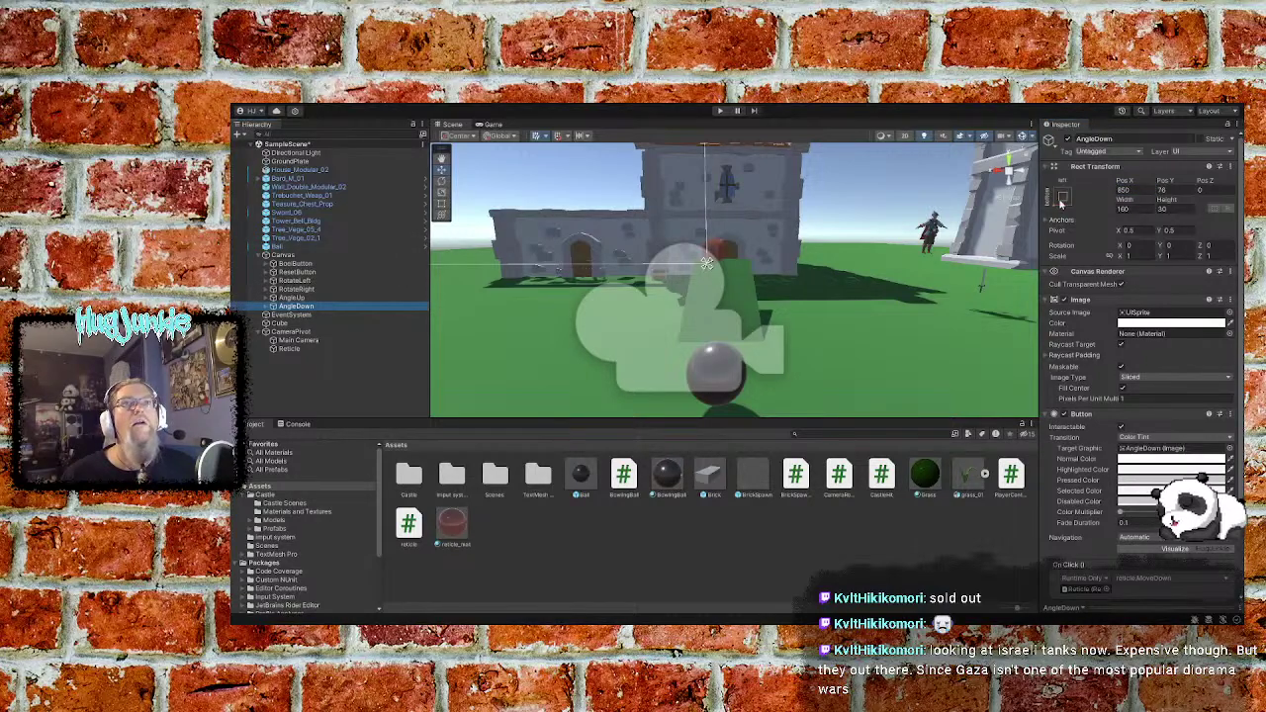
{"action": "left_click", "coordinate": [1133, 189]}
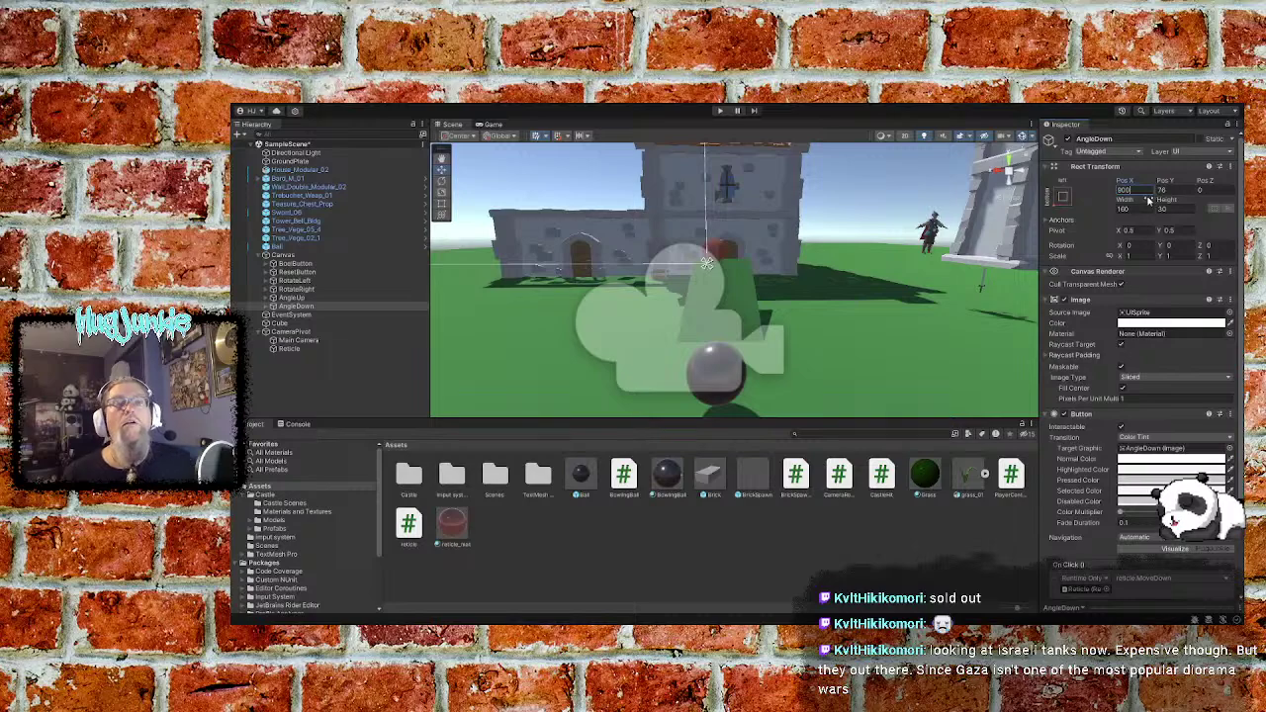
Review the rotate and angle methods of the CameraRotate script in Visual Studio, and inspect the CameraPivot object back in Unity
{"action": "left_click", "coordinate": [1128, 209]}
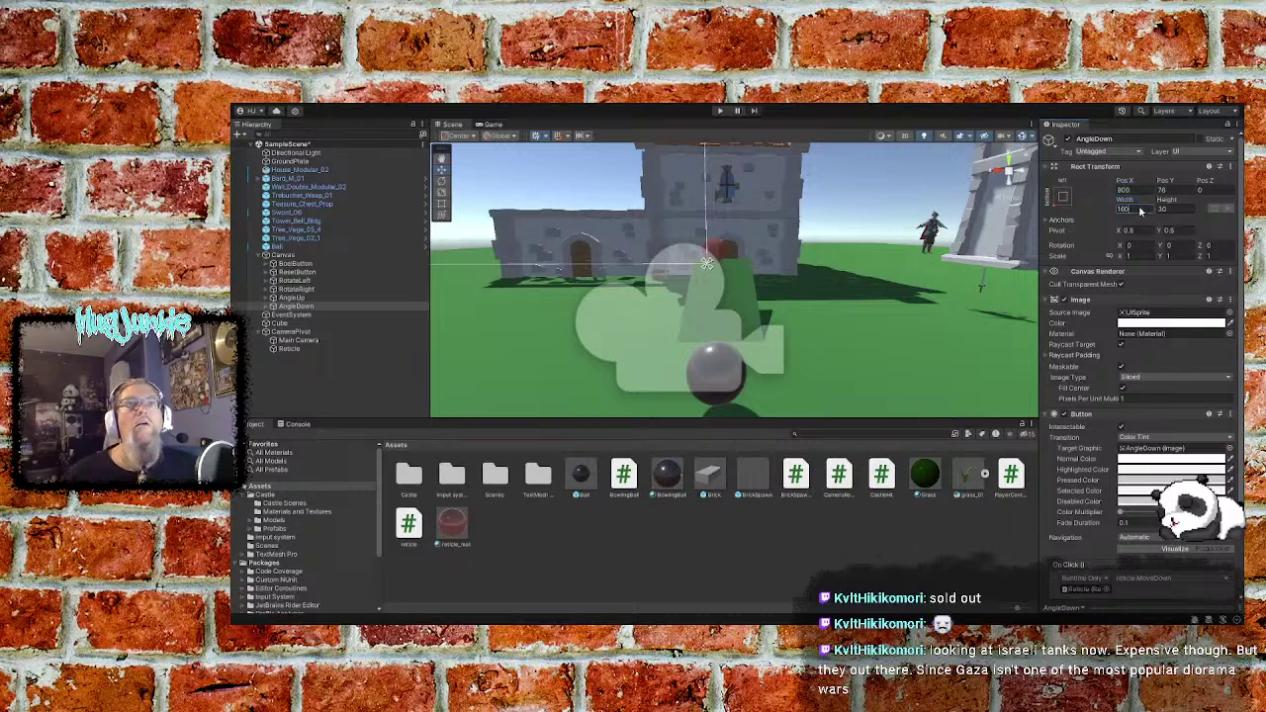
{"action": "left_click", "coordinate": [307, 383]}
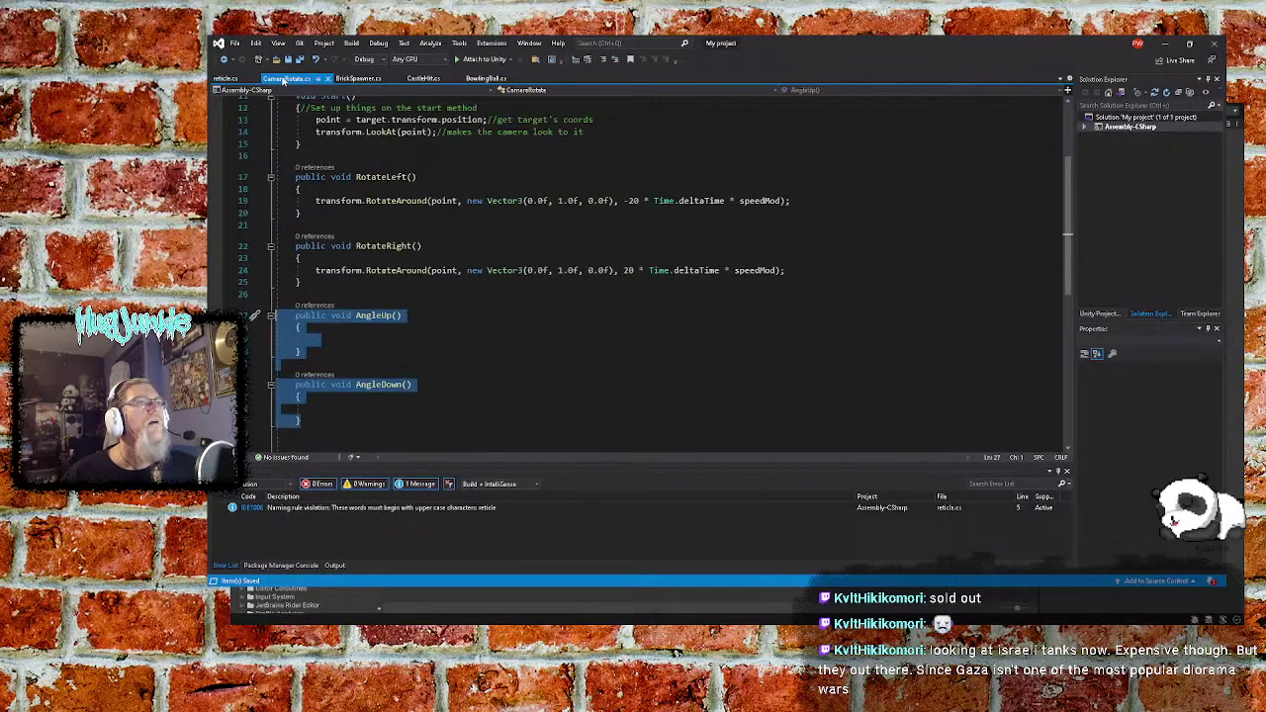
{"action": "left_click", "coordinate": [286, 78]}
{"action": "left_click", "coordinate": [431, 338]}
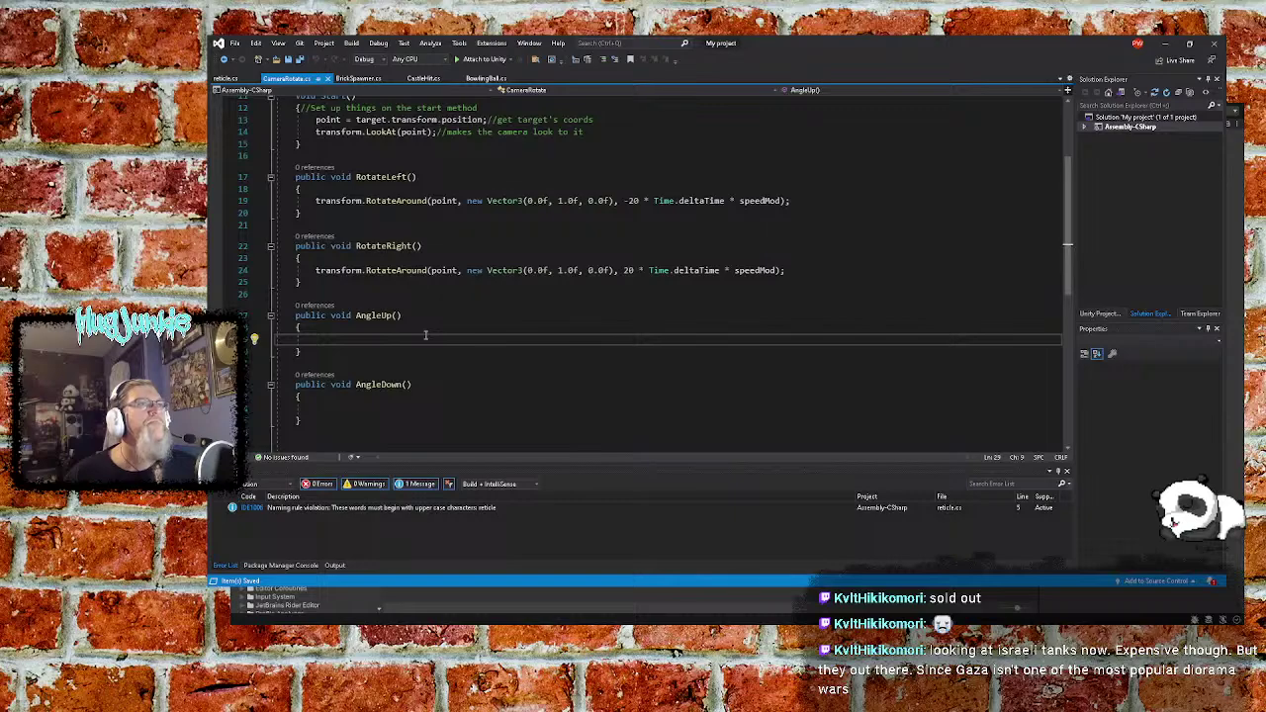
{"action": "scroll", "coordinate": [425, 334], "scroll_direction": "up", "scroll_amount": 2}
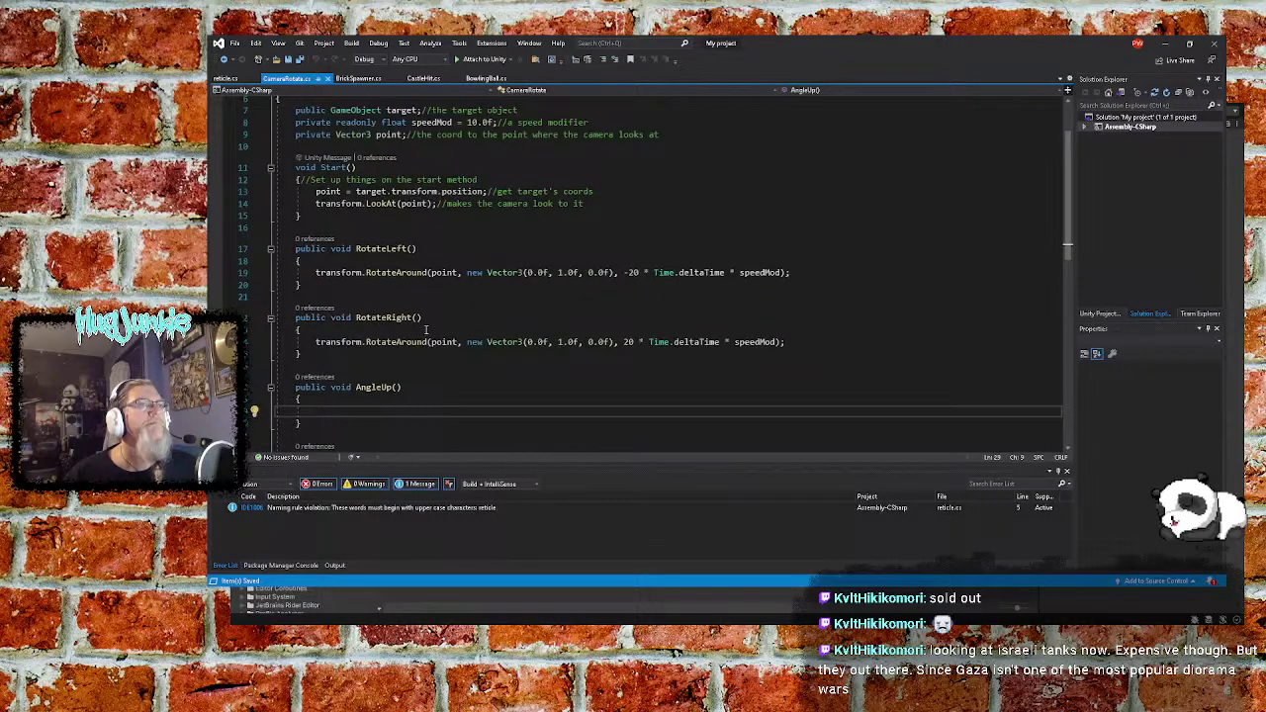
{"action": "scroll", "coordinate": [427, 328], "scroll_direction": "down", "scroll_amount": 2}
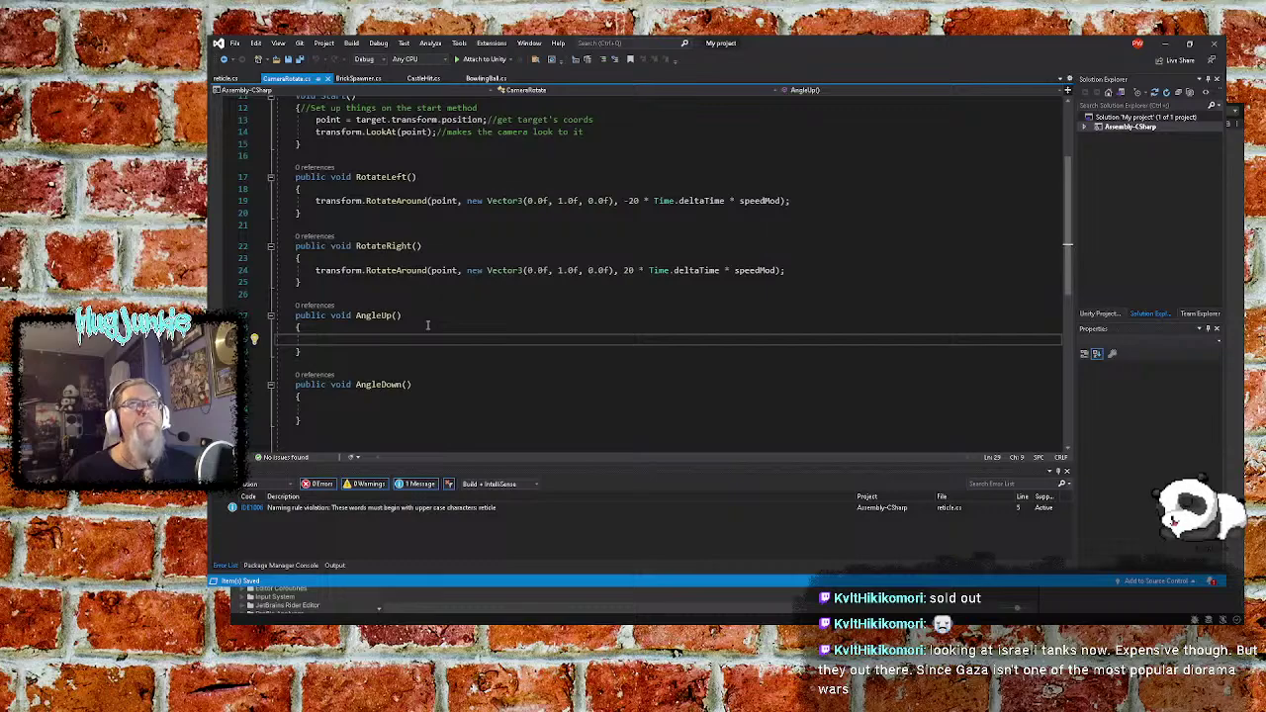
{"action": "scroll", "coordinate": [428, 325], "scroll_direction": "up", "scroll_amount": 1}
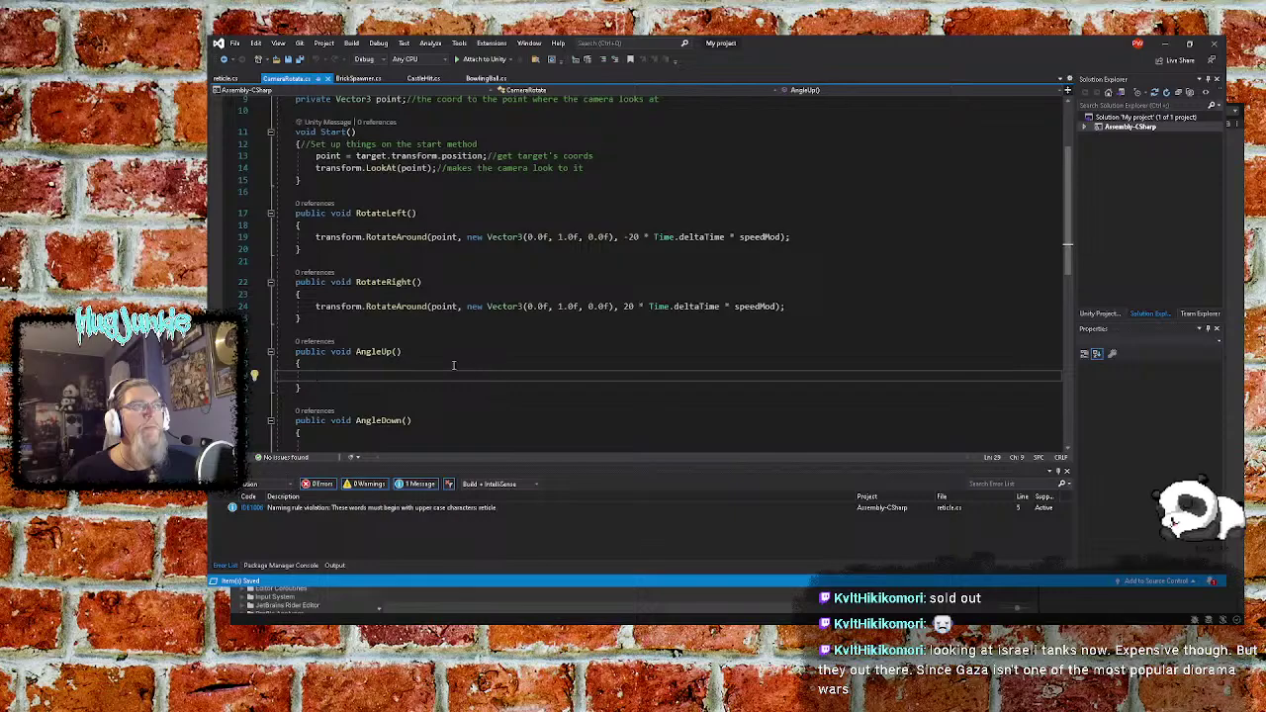
{"action": "scroll", "coordinate": [486, 327], "scroll_direction": "up", "scroll_amount": 3}
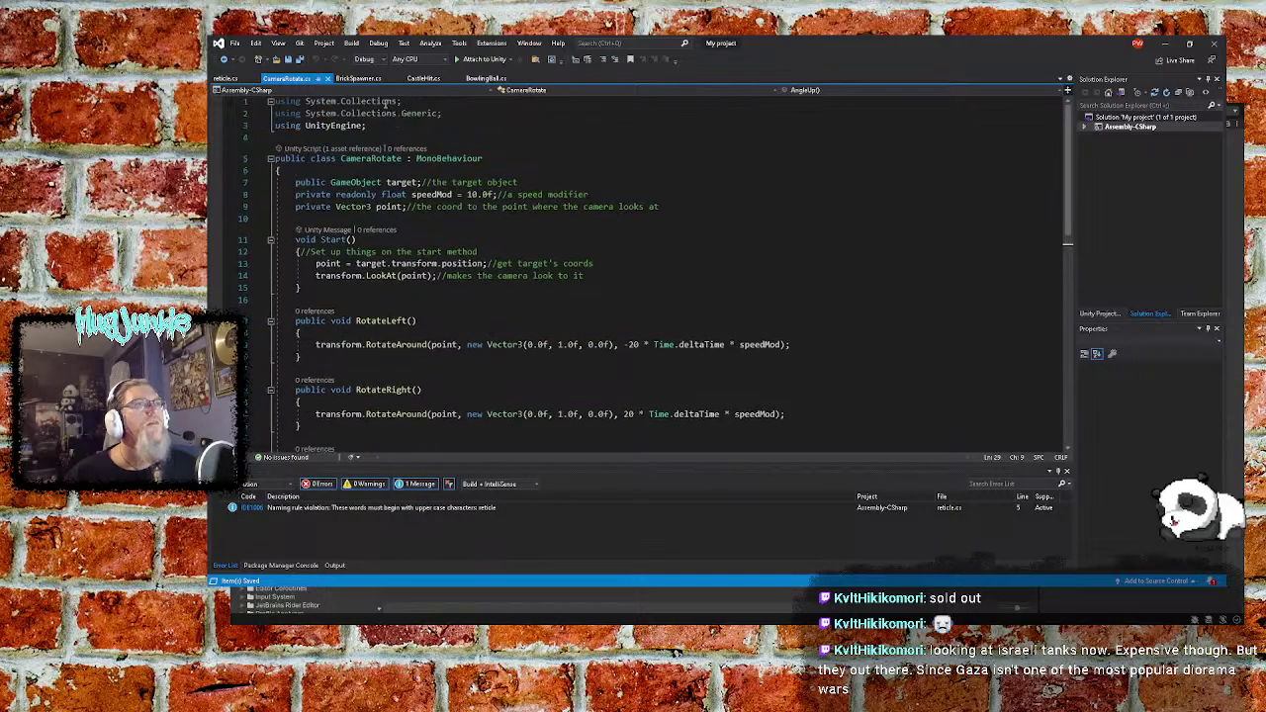
{"action": "left_click", "coordinate": [1165, 43]}
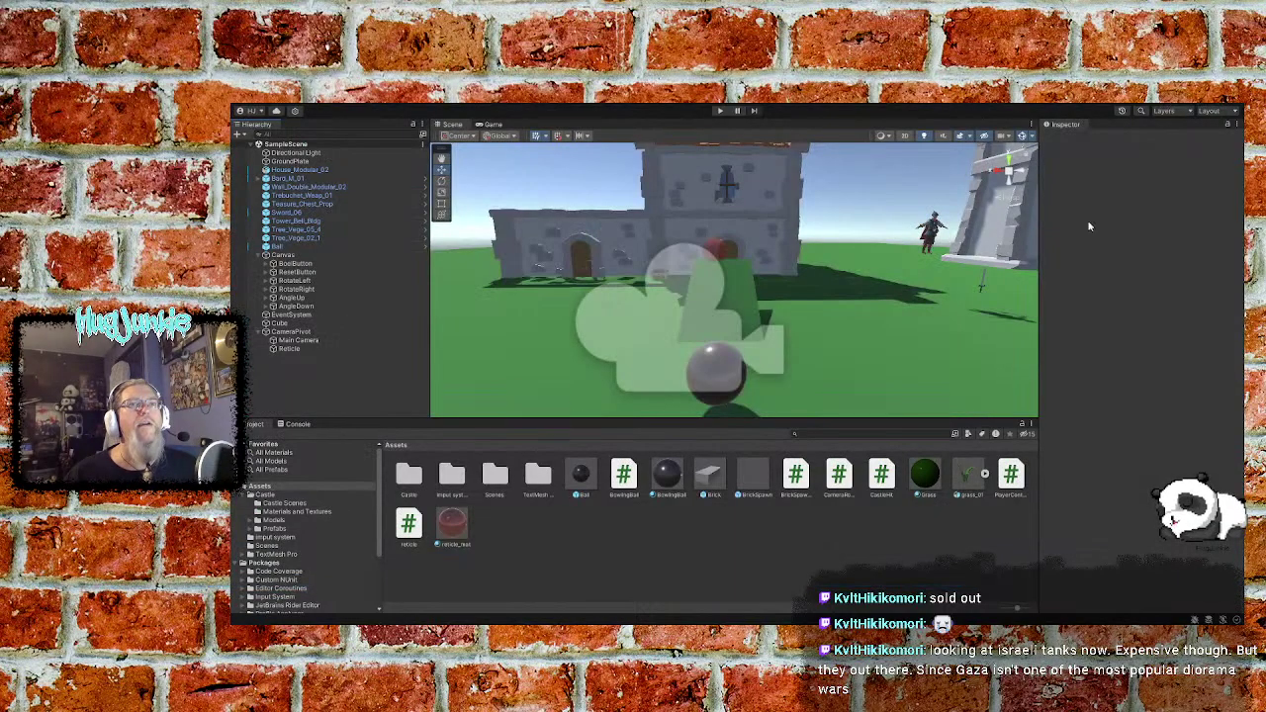
{"action": "left_click", "coordinate": [308, 332]}
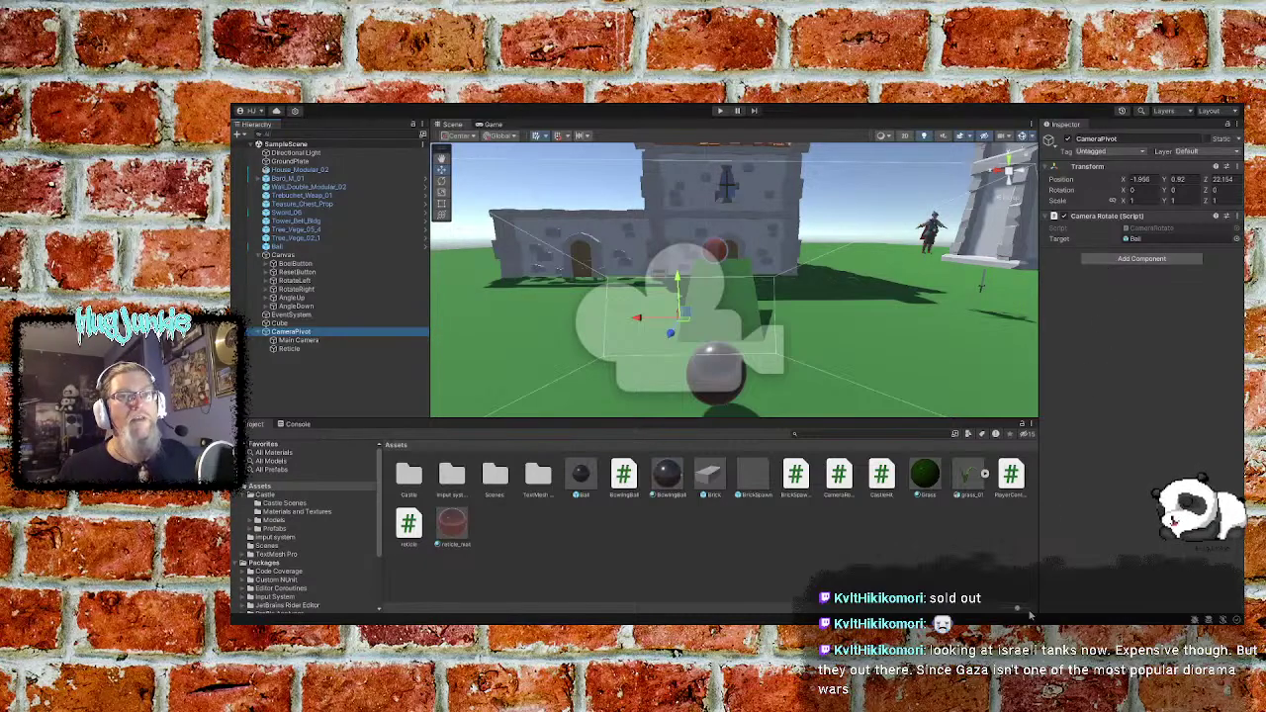
Switch to Visual Studio and remove the empty AngleUp and AngleDown methods and leftover blank lines from the CameraRotate script
{"action": "key", "text": "alt+Tab"}
{"action": "left_click", "coordinate": [518, 354]}
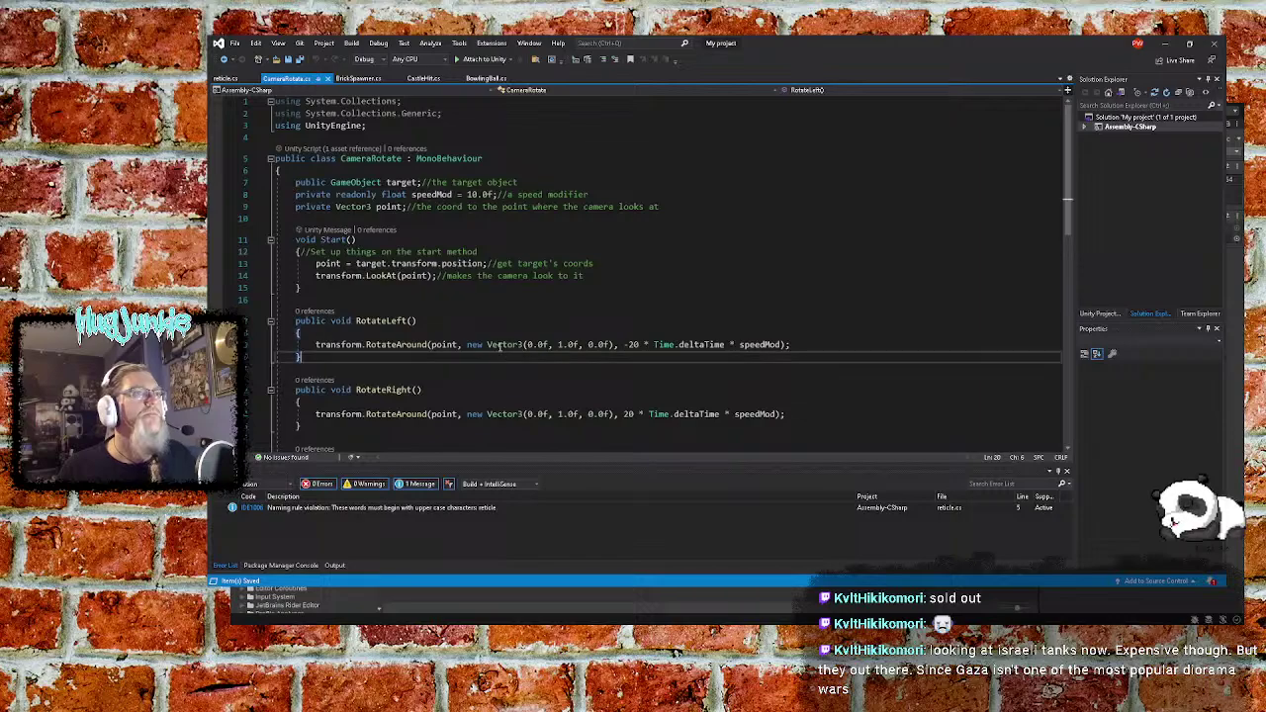
{"action": "scroll", "coordinate": [495, 344], "scroll_direction": "down", "scroll_amount": 5}
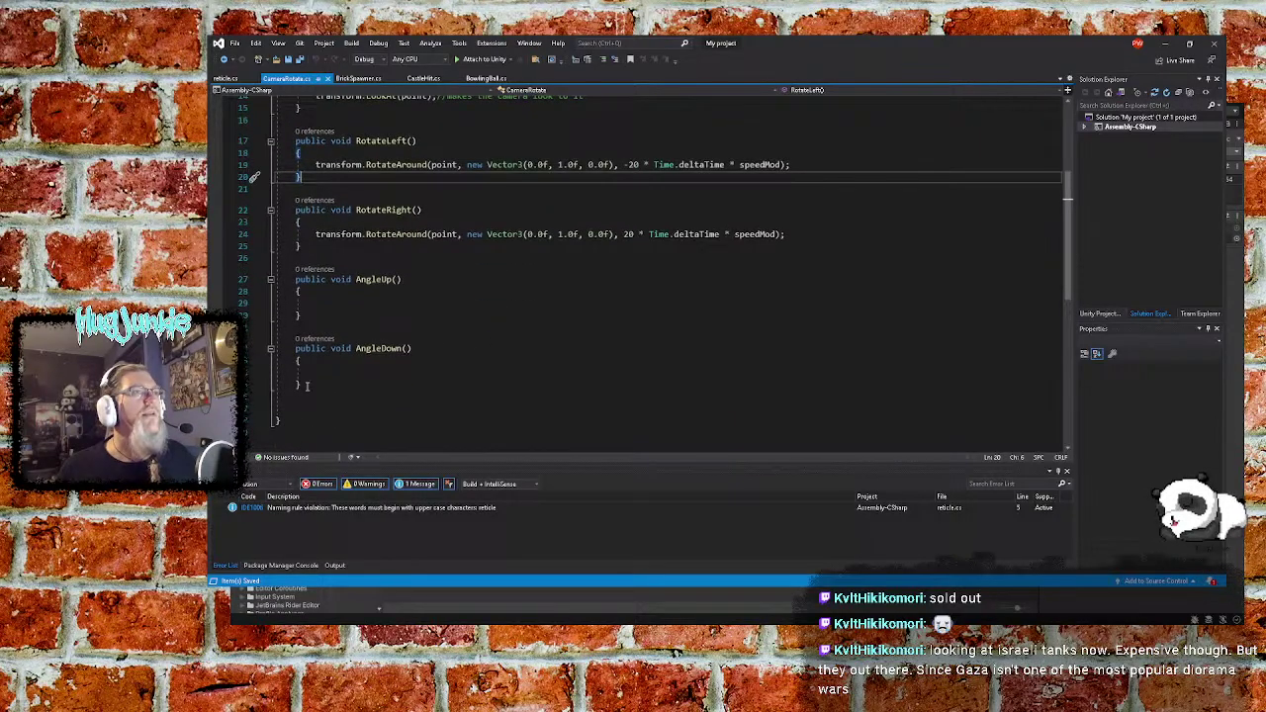
{"action": "left_click_drag", "start_coordinate": [306, 386], "coordinate": [235, 285]}
{"action": "key", "text": "Delete"}
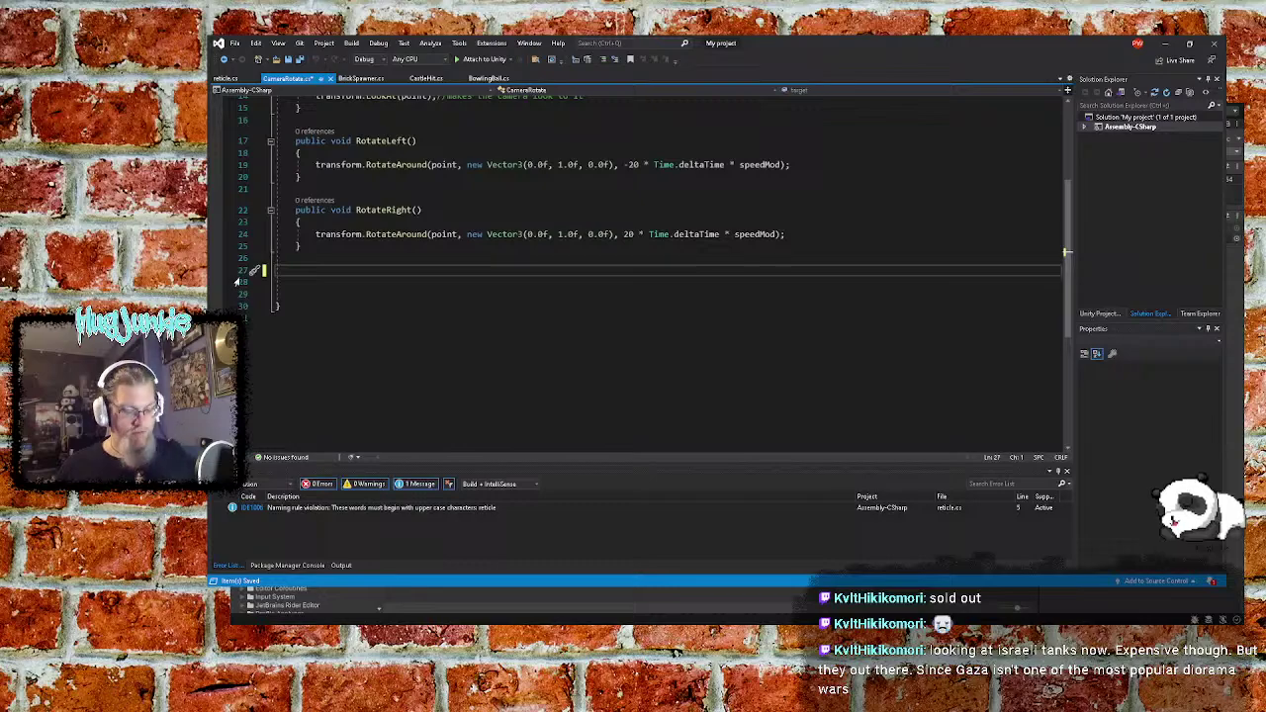
{"action": "key", "text": "Up"}
{"action": "left_click", "coordinate": [329, 278]}
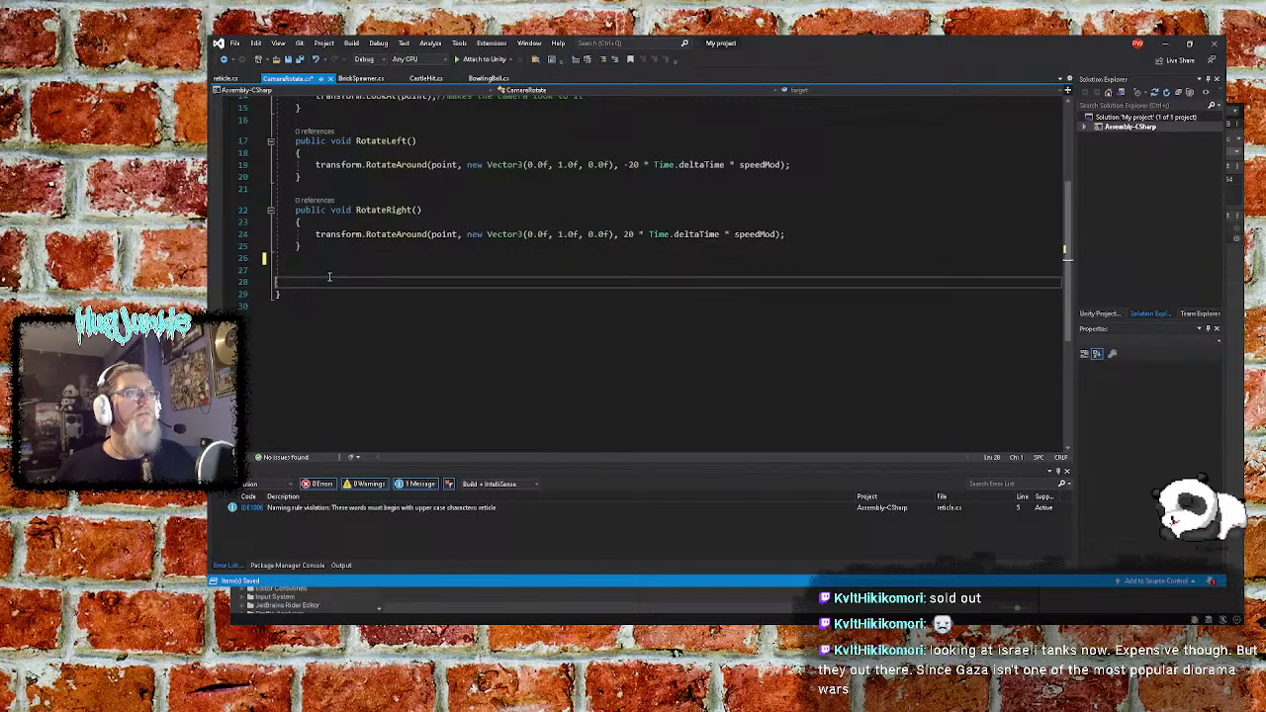
{"action": "key", "text": "BackSpace"}
{"action": "key", "text": "BackSpace"}
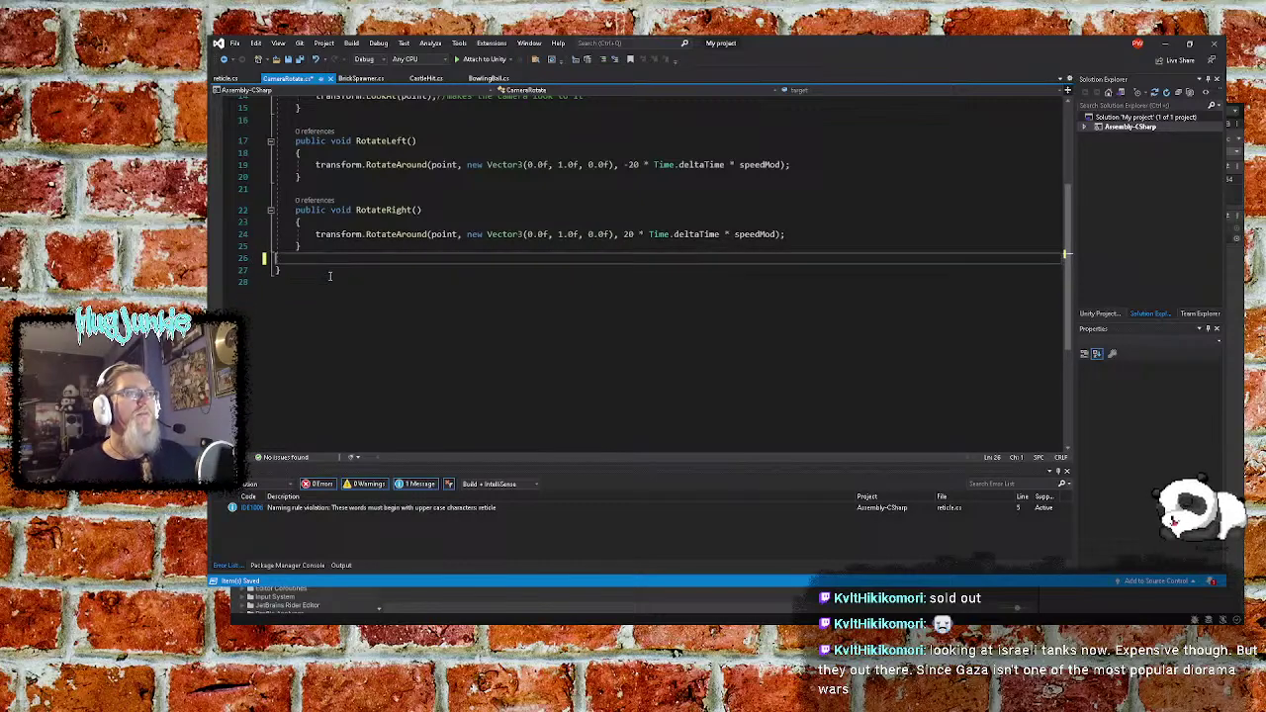
Add empty public void AngleUp() and AngleDown() methods to the BowlingBall script between RotateDirection and AngleDirection
{"action": "left_click", "coordinate": [490, 78]}
{"action": "left_click", "coordinate": [471, 279]}
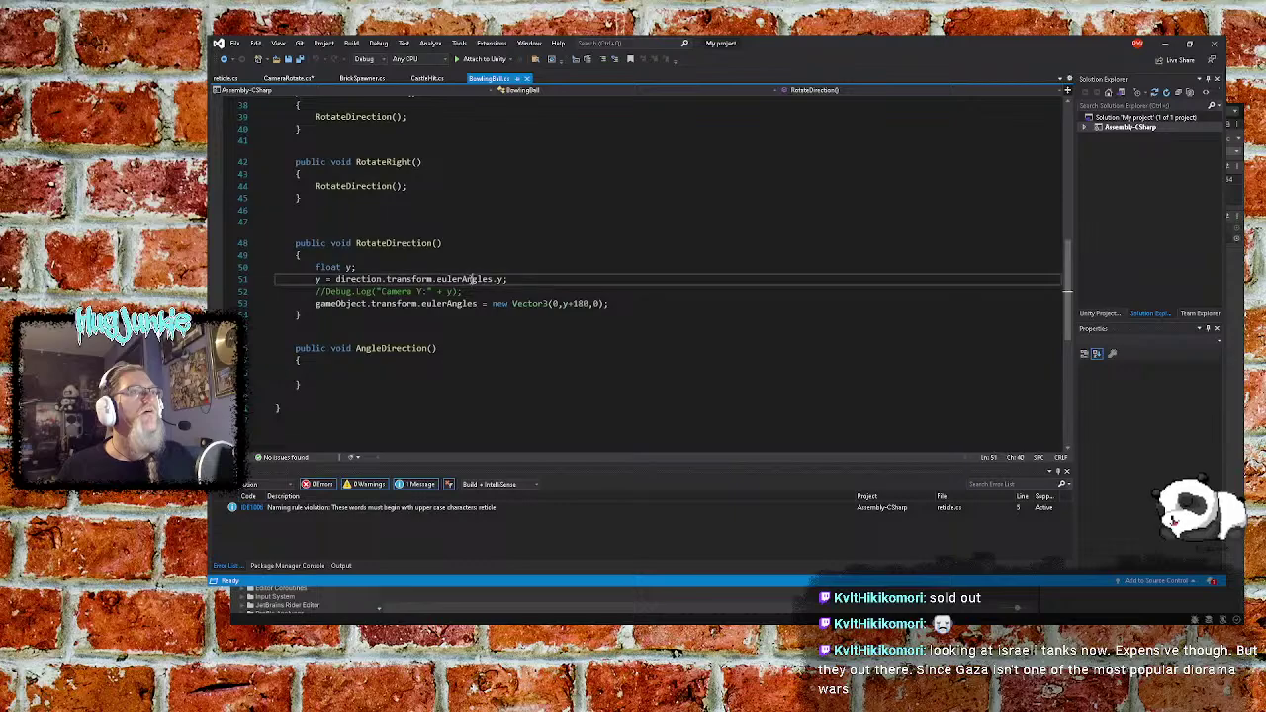
{"action": "scroll", "coordinate": [415, 311], "scroll_direction": "down", "scroll_amount": 1}
{"action": "left_click", "coordinate": [403, 300]}
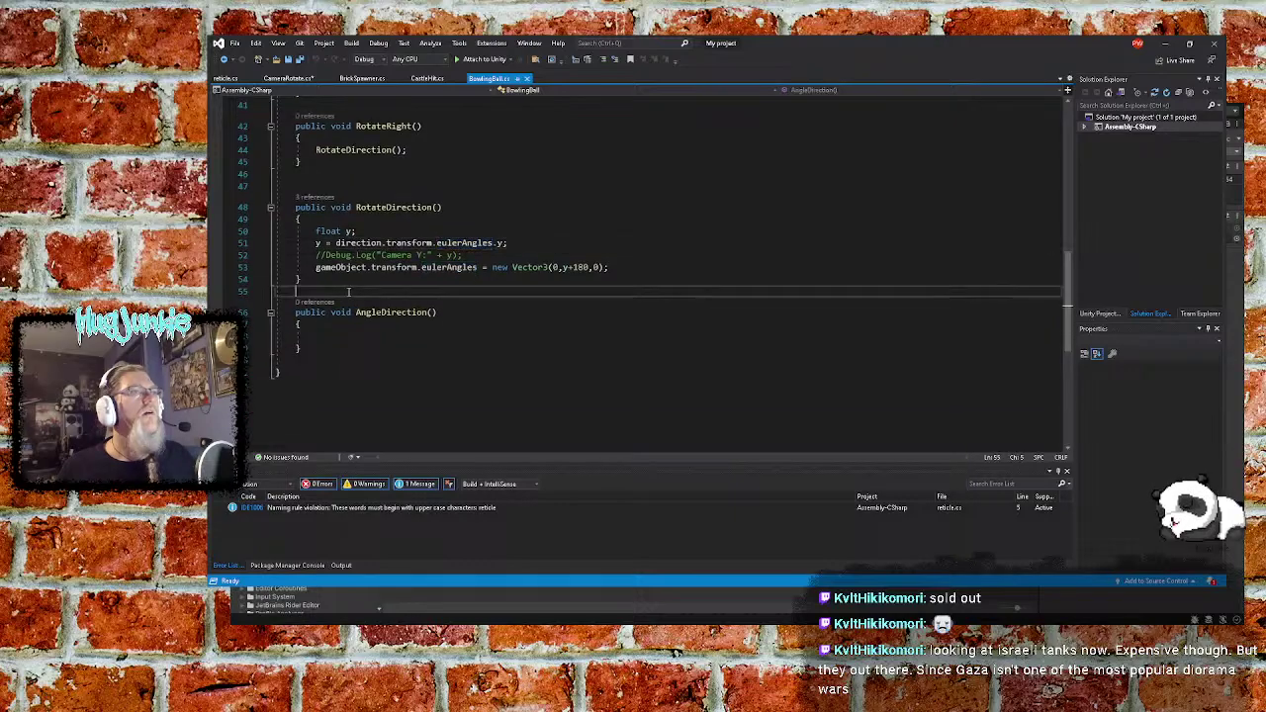
{"action": "key", "text": "Return"}
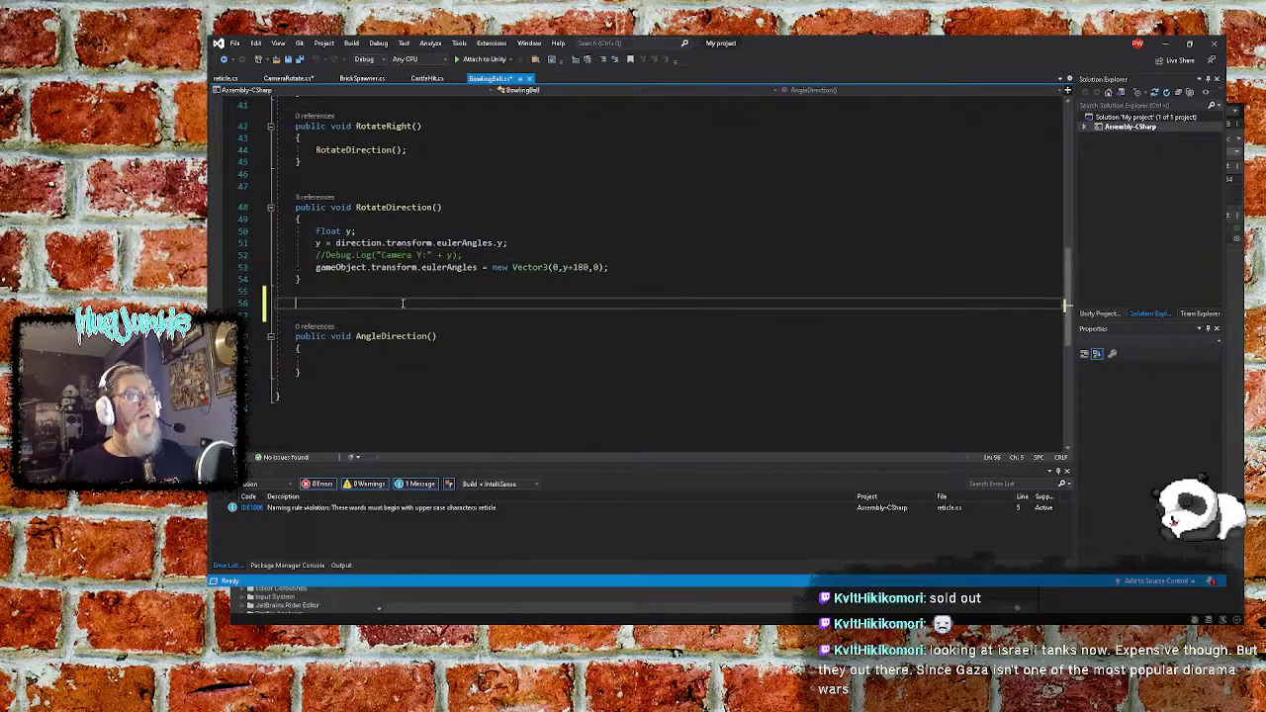
{"action": "type", "text": "public void AngleUp() {  }  public void AngleDown() {  }"}
{"action": "key", "text": "Down"}
{"action": "key", "text": "Down"}
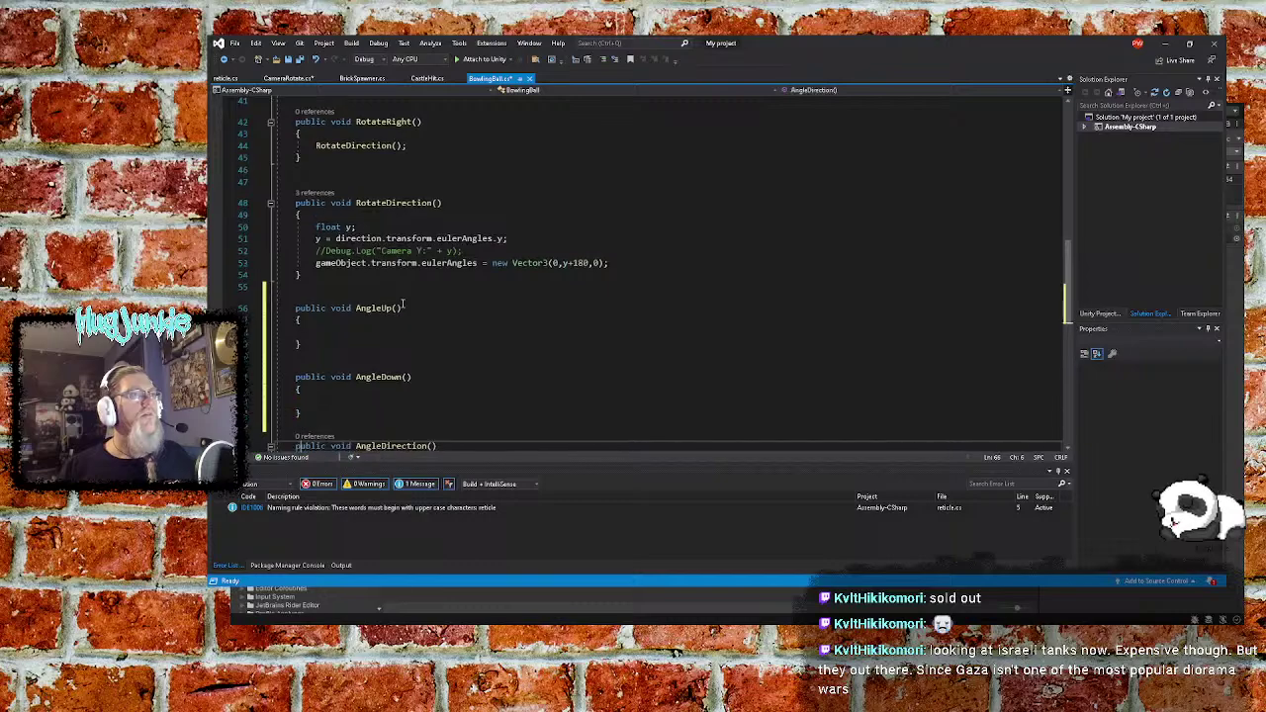
{"action": "scroll", "coordinate": [410, 327], "scroll_direction": "down", "scroll_amount": 1}
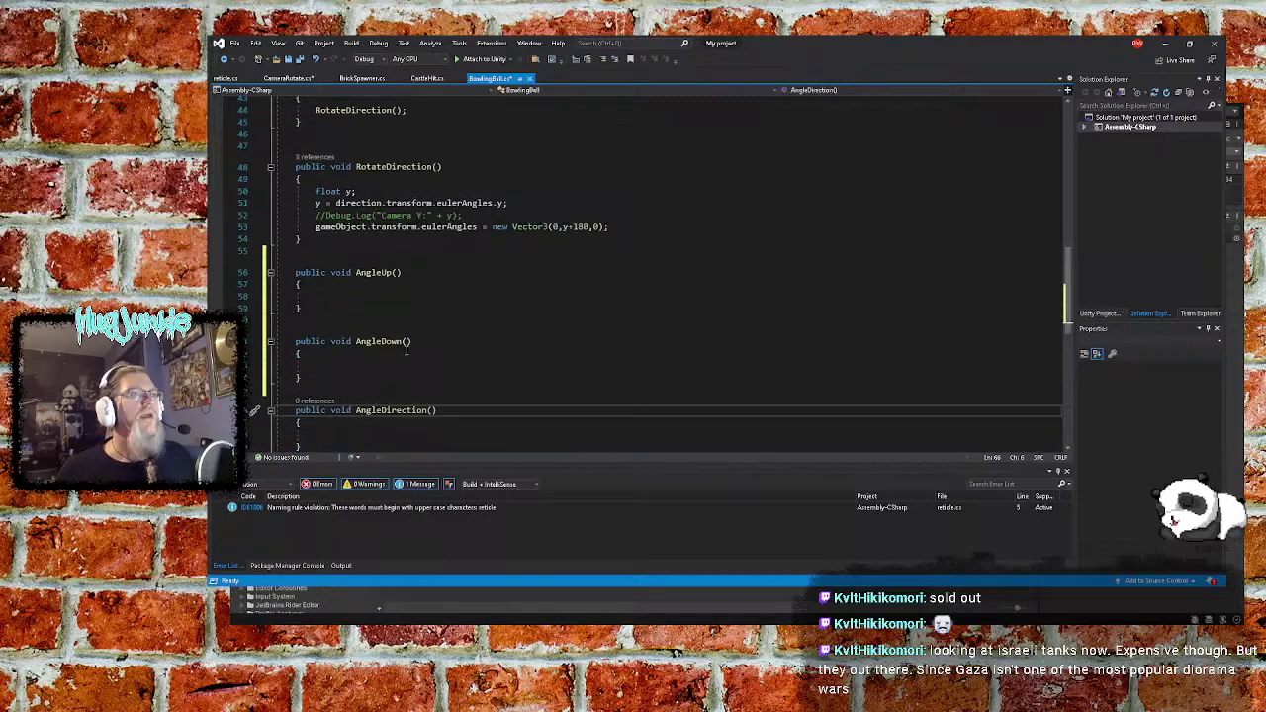
Make both AngleUp and AngleDown in the BowlingBall script call AngleDirection();
{"action": "double_click", "coordinate": [388, 410]}
{"action": "key", "text": "ctrl+c"}
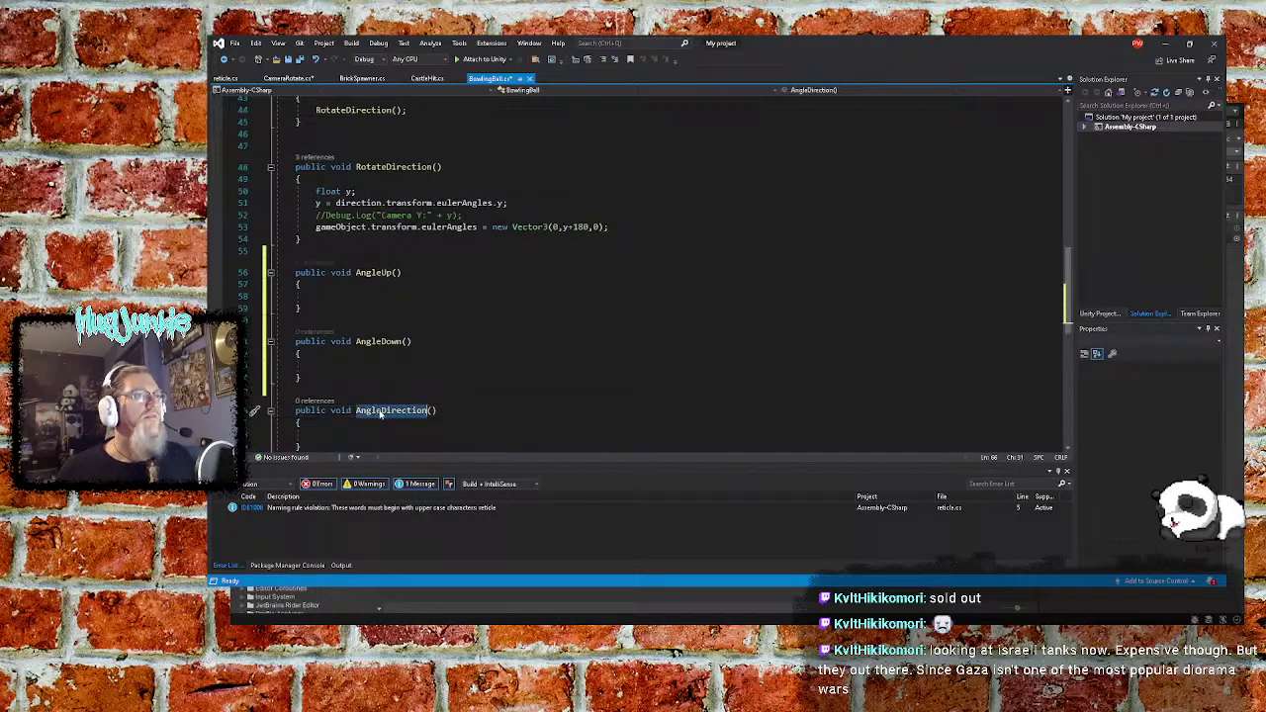
{"action": "left_click", "coordinate": [354, 369]}
{"action": "key", "text": "ctrl+v"}
{"action": "left_click", "coordinate": [339, 300]}
{"action": "key", "text": "ctrl+v"}
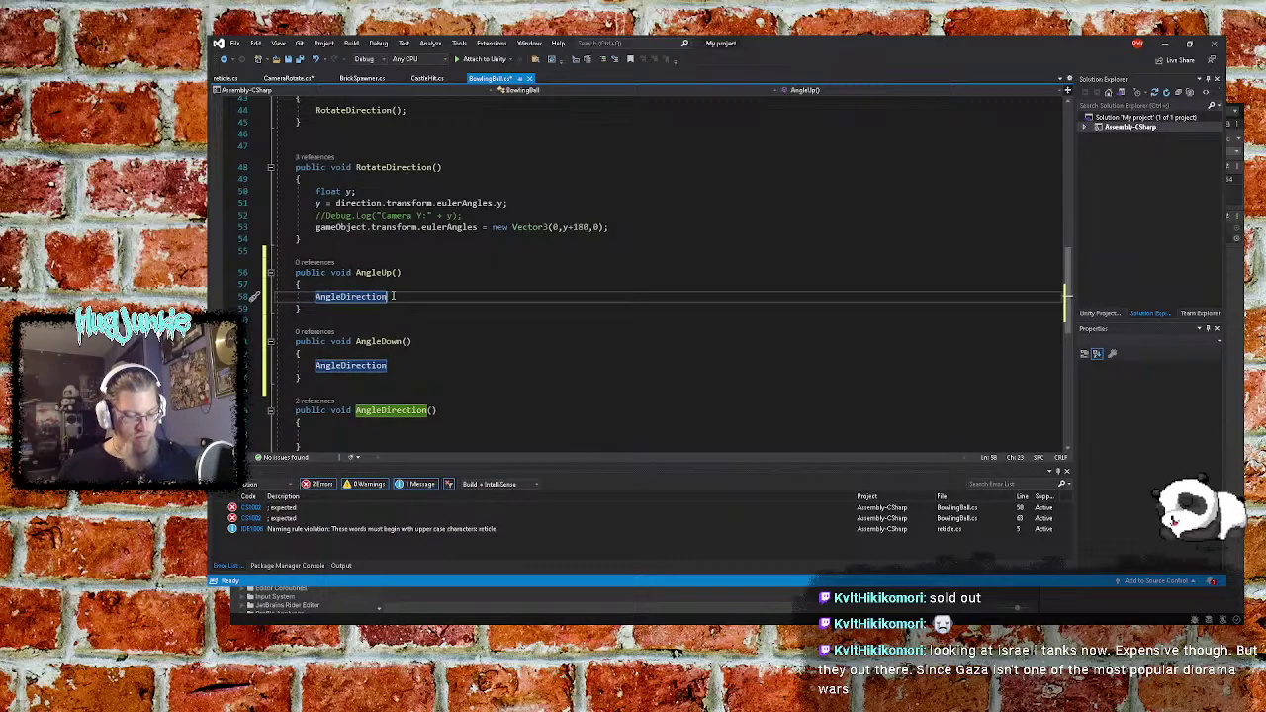
{"action": "type", "text": "()"}
{"action": "left_click", "coordinate": [400, 365]}
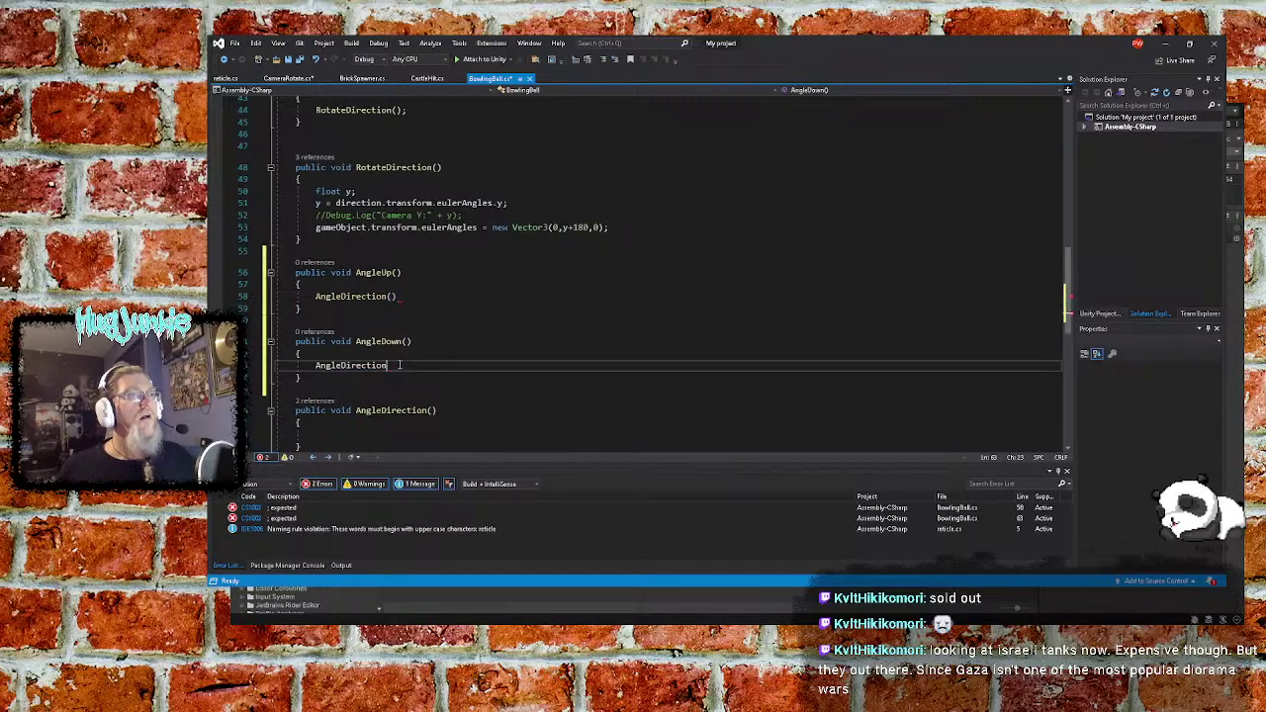
{"action": "type", "text": "()"}
{"action": "left_click", "coordinate": [409, 297]}
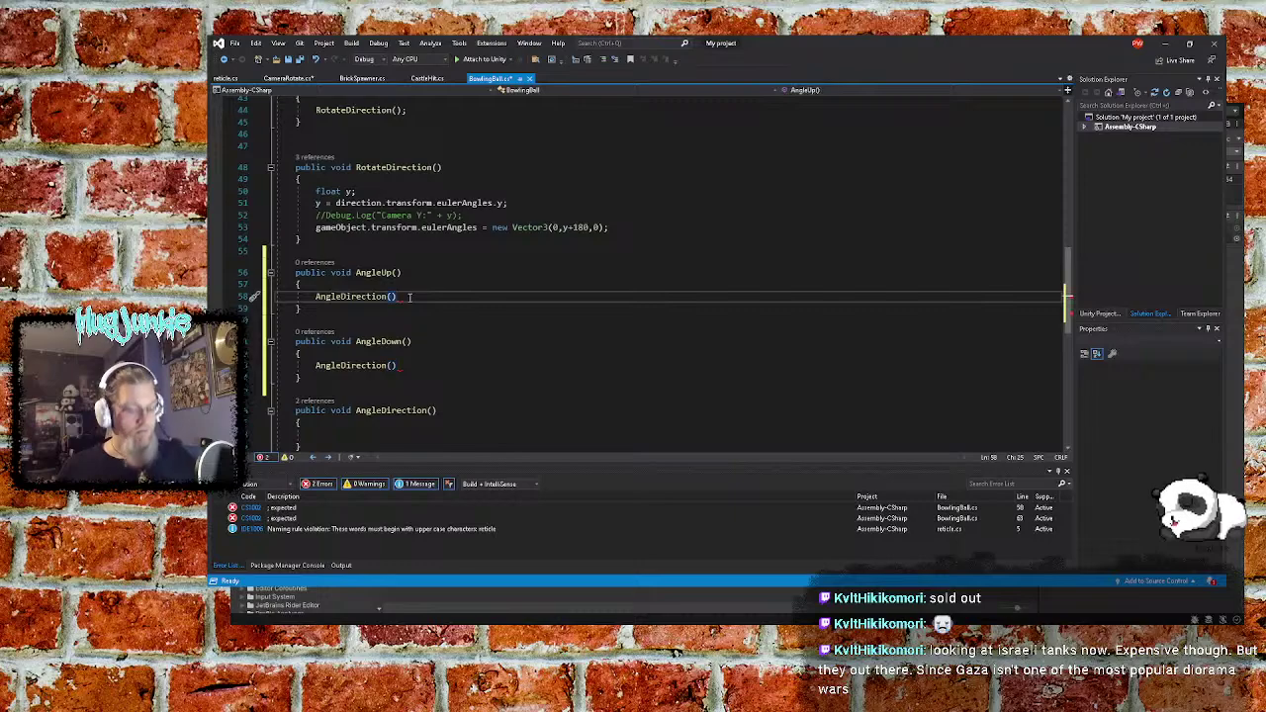
{"action": "type", "text": ";"}
{"action": "left_click", "coordinate": [402, 366]}
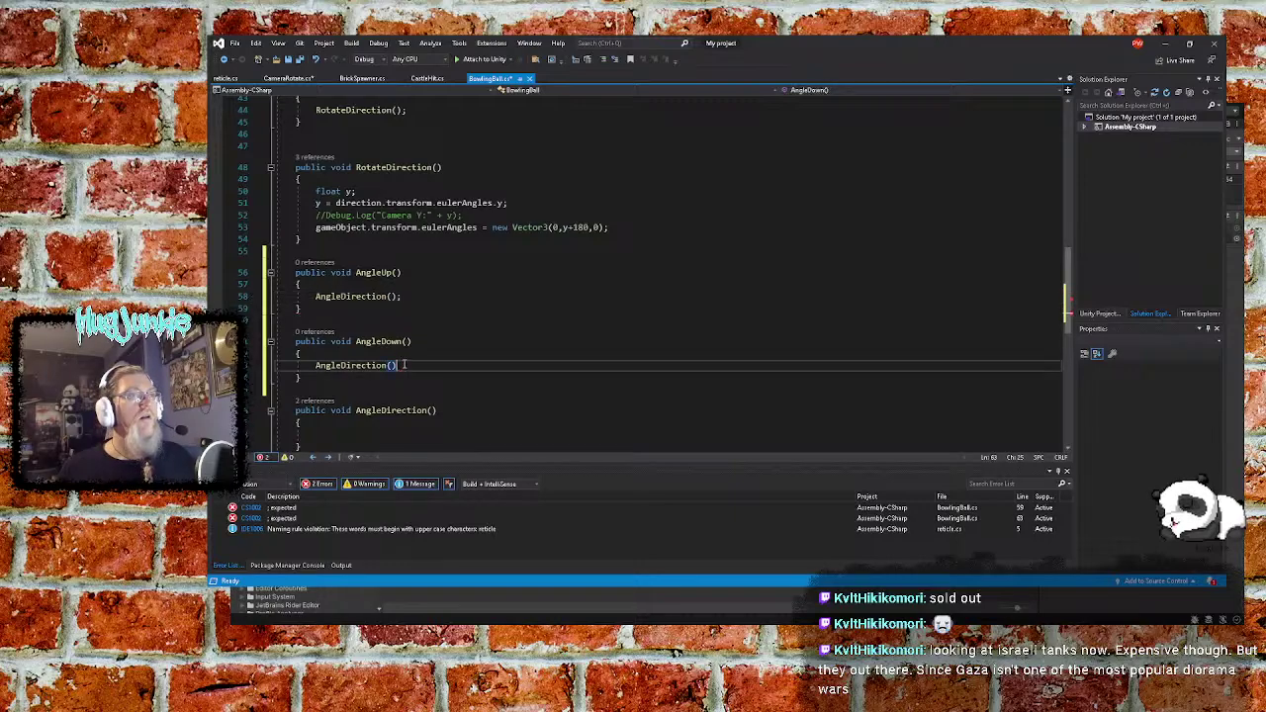
Review the BowlingBall script from its variables to AngleDirection and save all modified scripts
{"action": "left_click", "coordinate": [461, 318]}
{"action": "scroll", "coordinate": [461, 310], "scroll_direction": "up", "scroll_amount": 3}
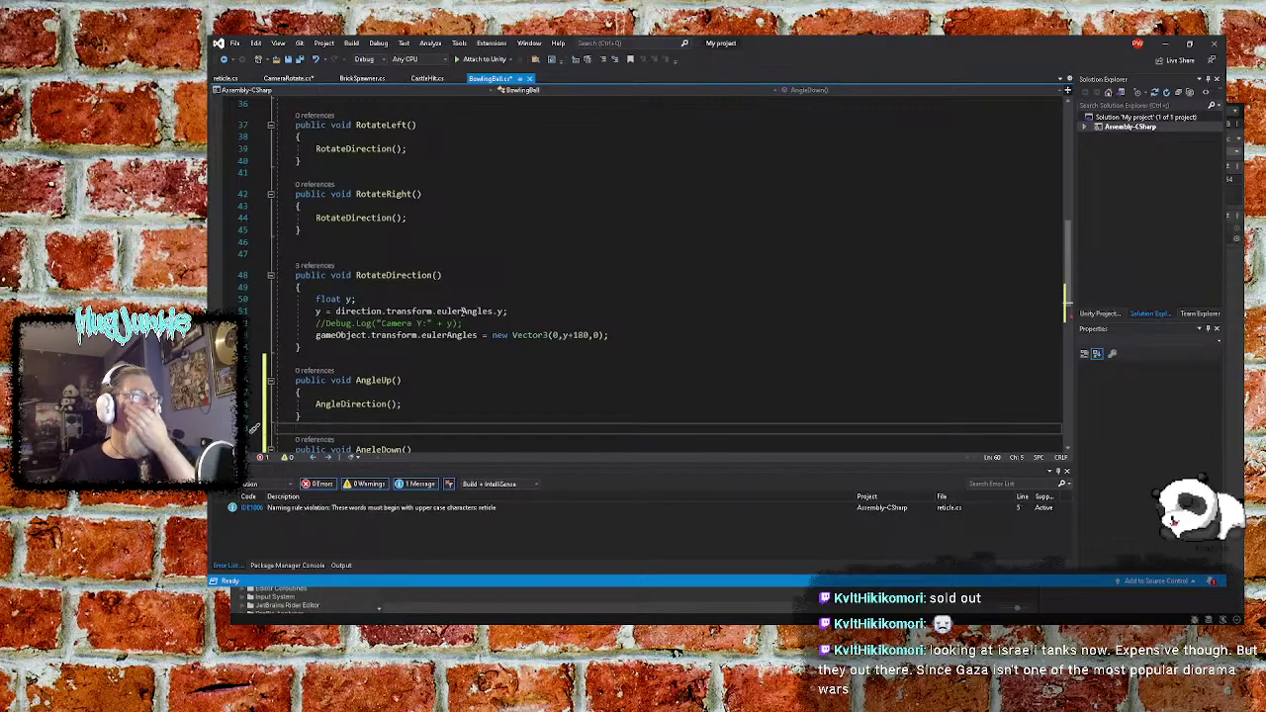
{"action": "scroll", "coordinate": [461, 311], "scroll_direction": "down", "scroll_amount": 4}
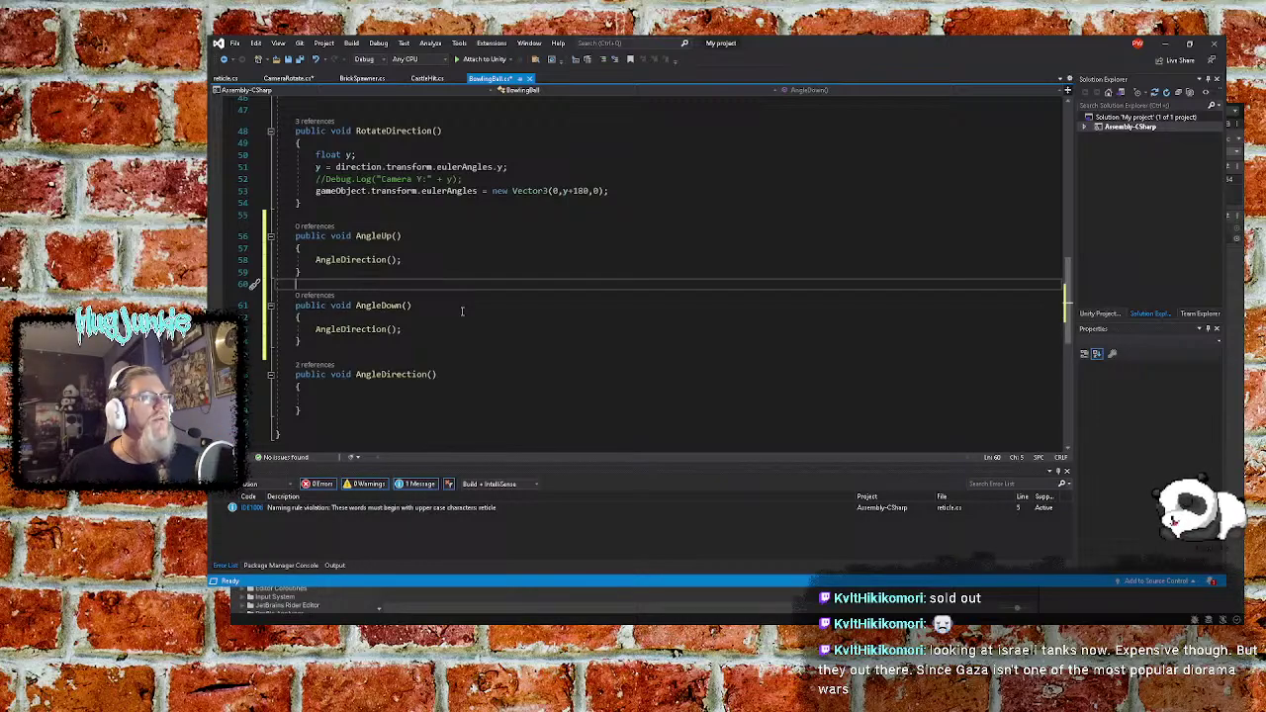
{"action": "scroll", "coordinate": [461, 311], "scroll_direction": "up", "scroll_amount": 15}
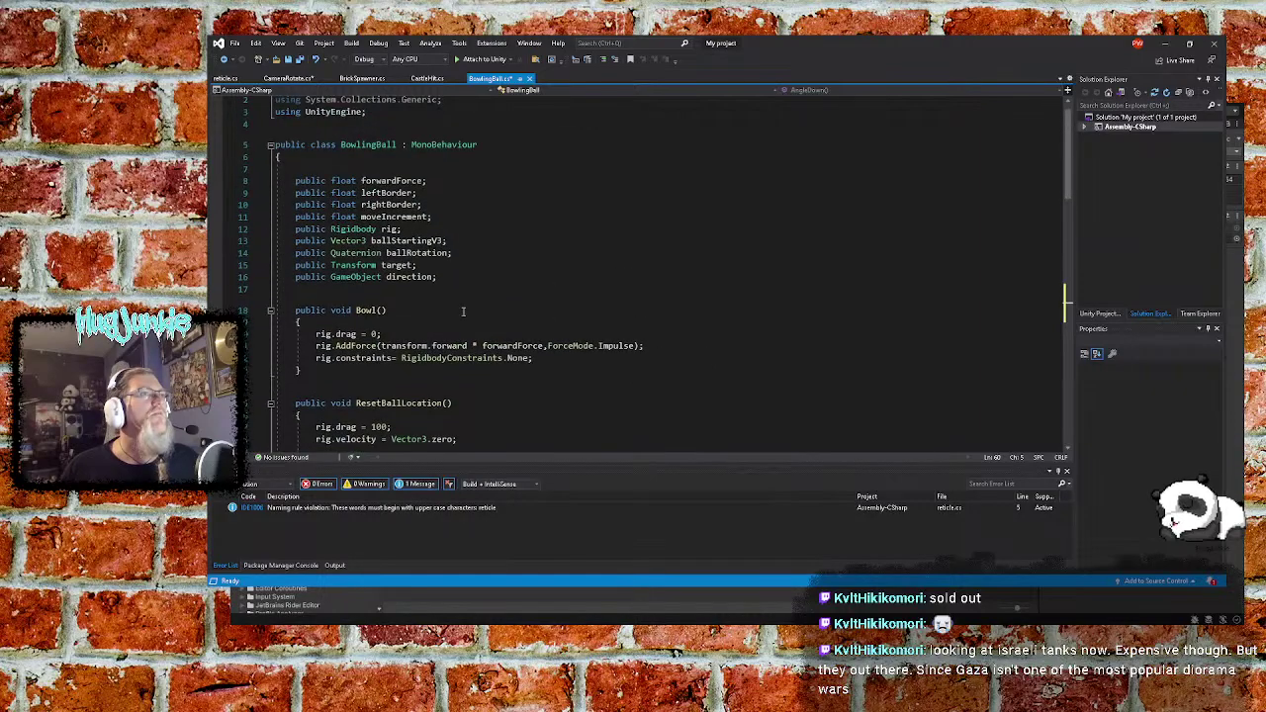
{"action": "scroll", "coordinate": [462, 311], "scroll_direction": "down", "scroll_amount": 9}
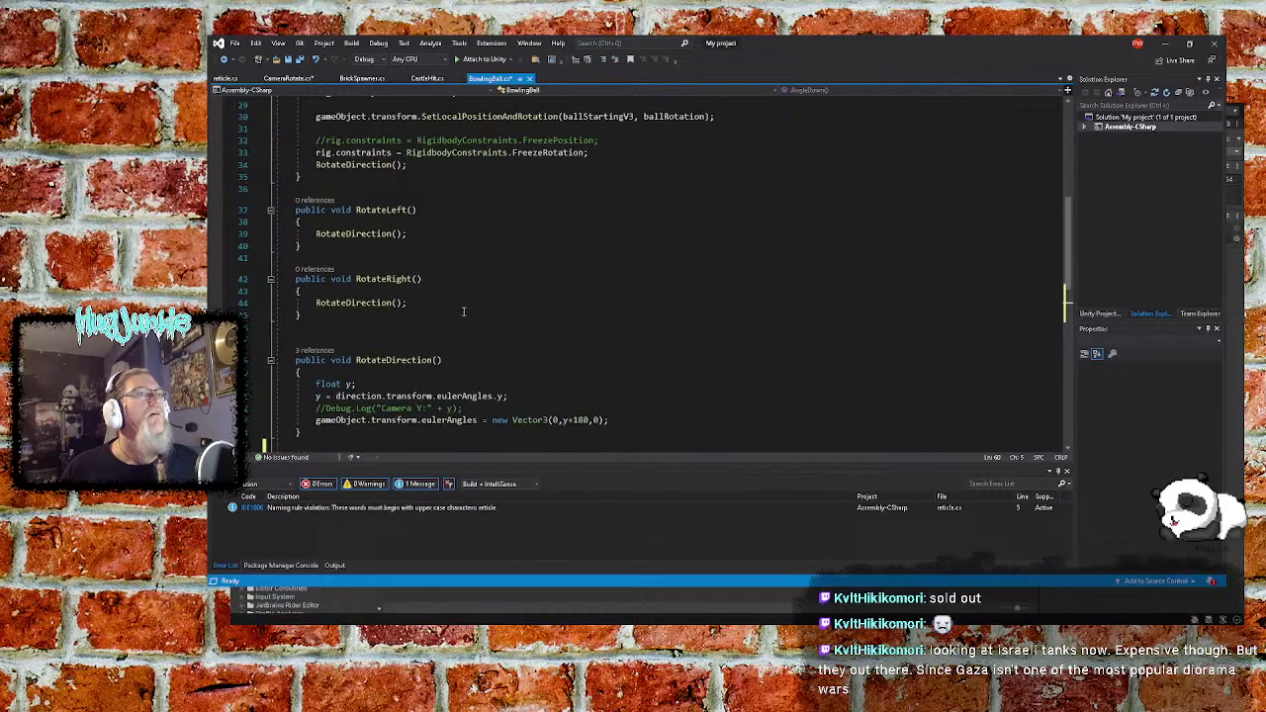
{"action": "scroll", "coordinate": [463, 311], "scroll_direction": "down", "scroll_amount": 7}
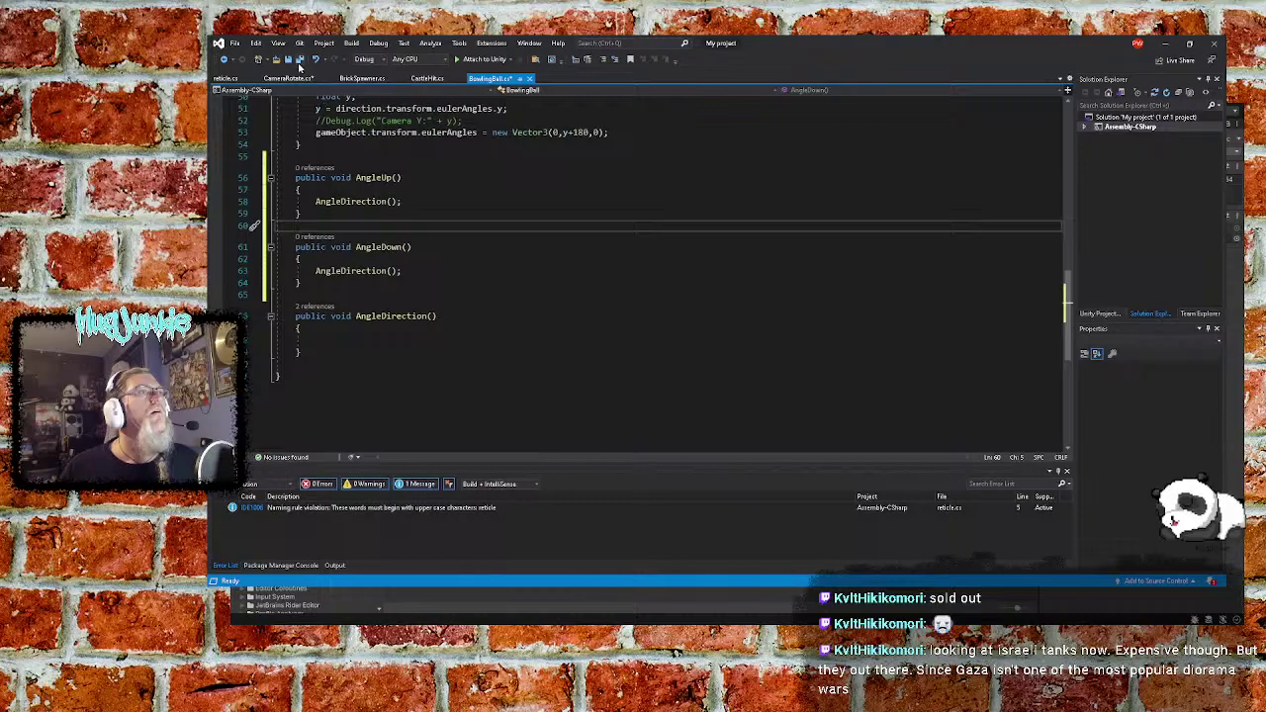
{"action": "left_click", "coordinate": [299, 59]}
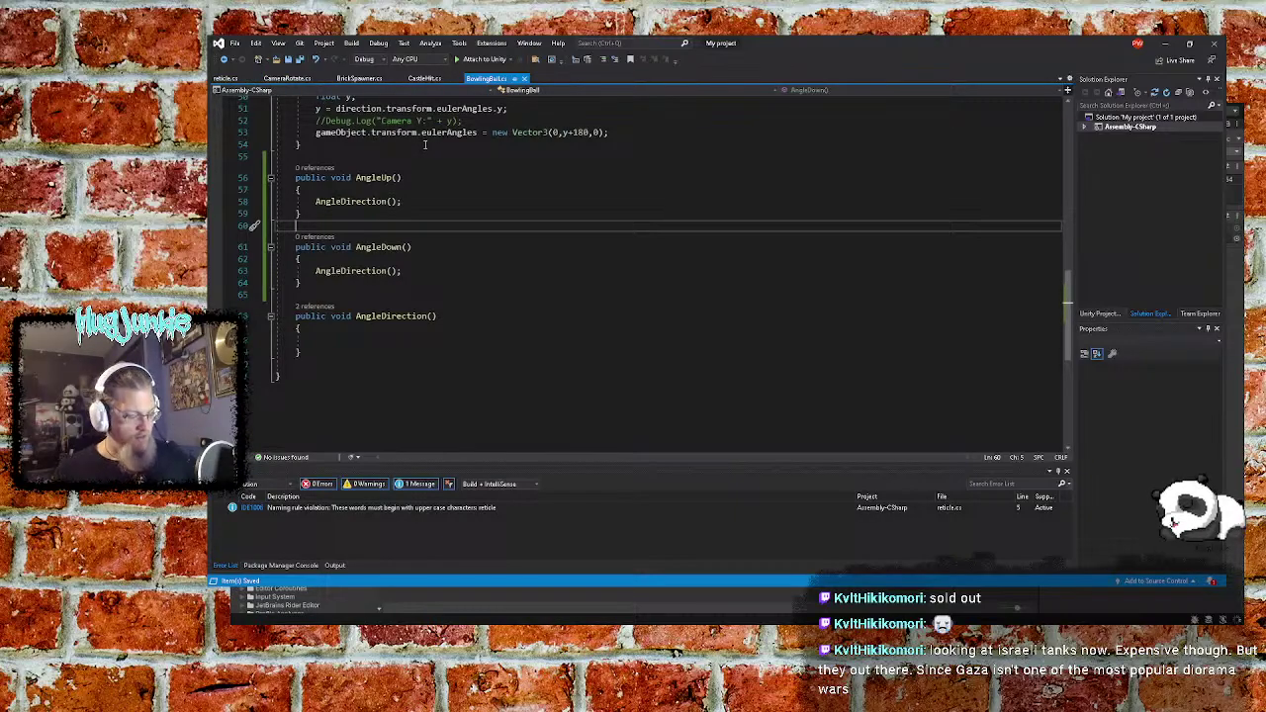
Go to the naming rule violation in reticle.cs, save the file, and return to the BowlingBall script
{"action": "left_click", "coordinate": [376, 509]}
{"action": "double_click", "coordinate": [373, 509]}
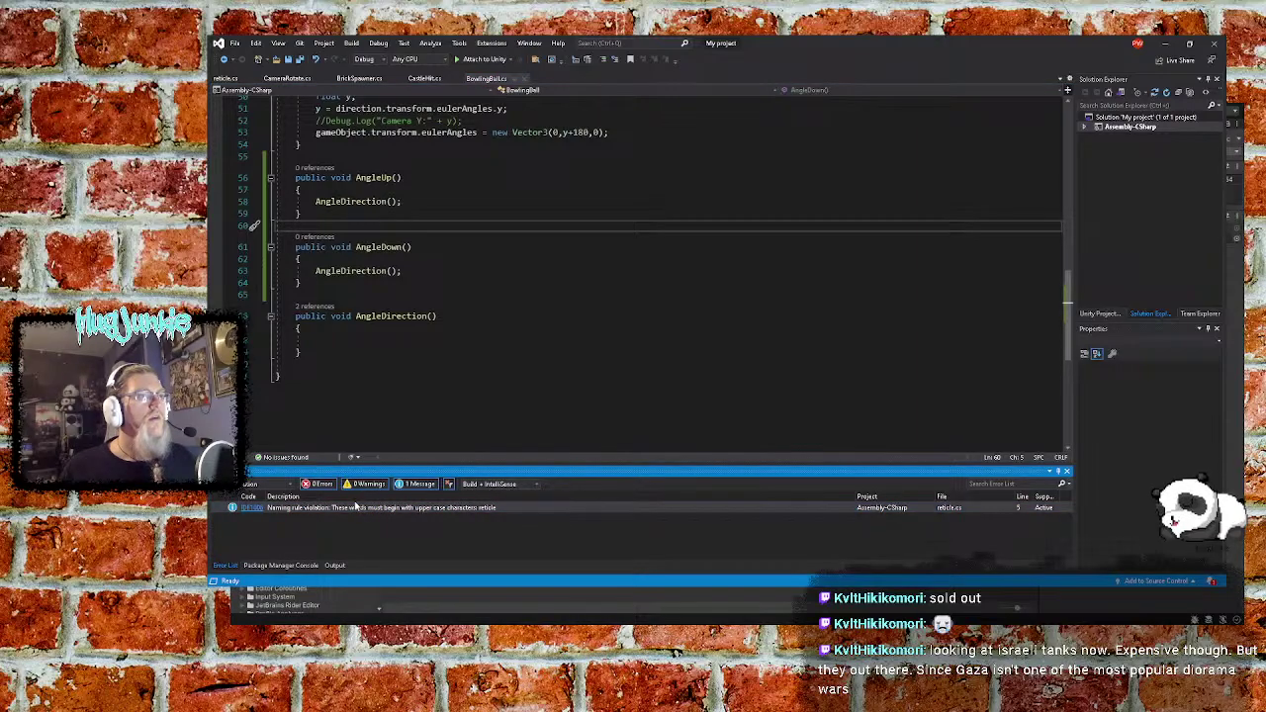
{"action": "left_click", "coordinate": [353, 508]}
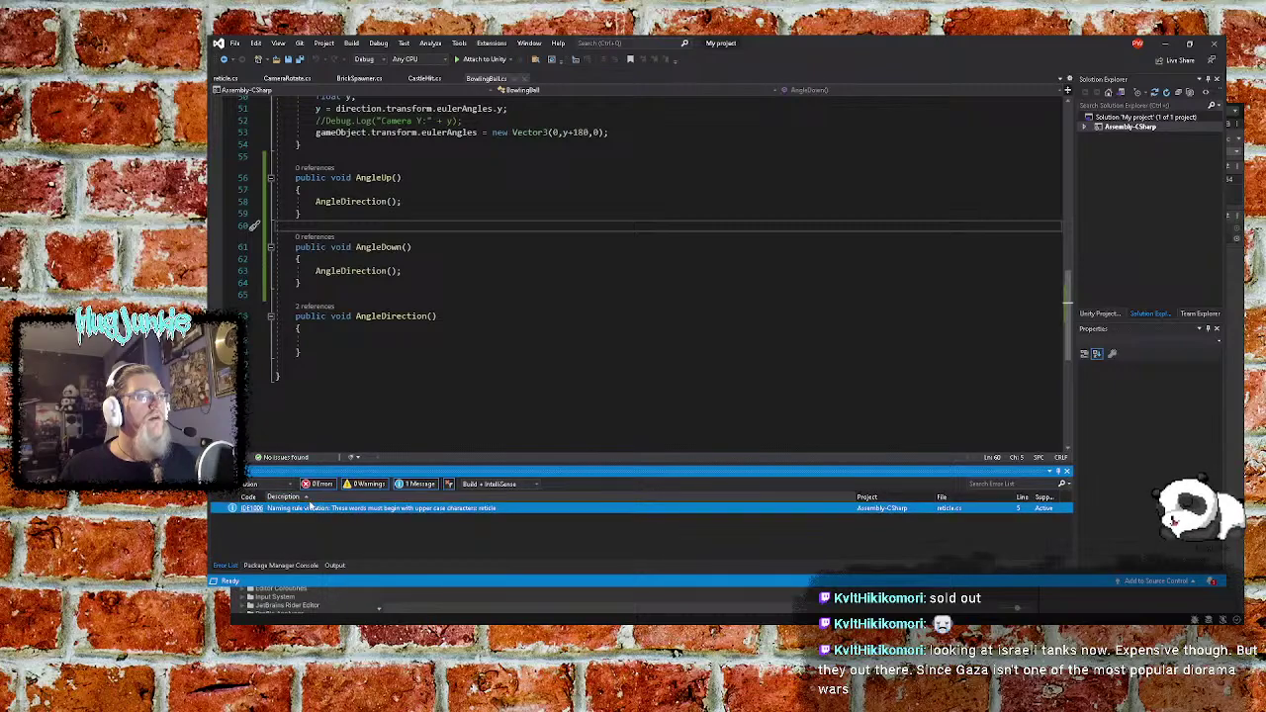
{"action": "double_click", "coordinate": [306, 507]}
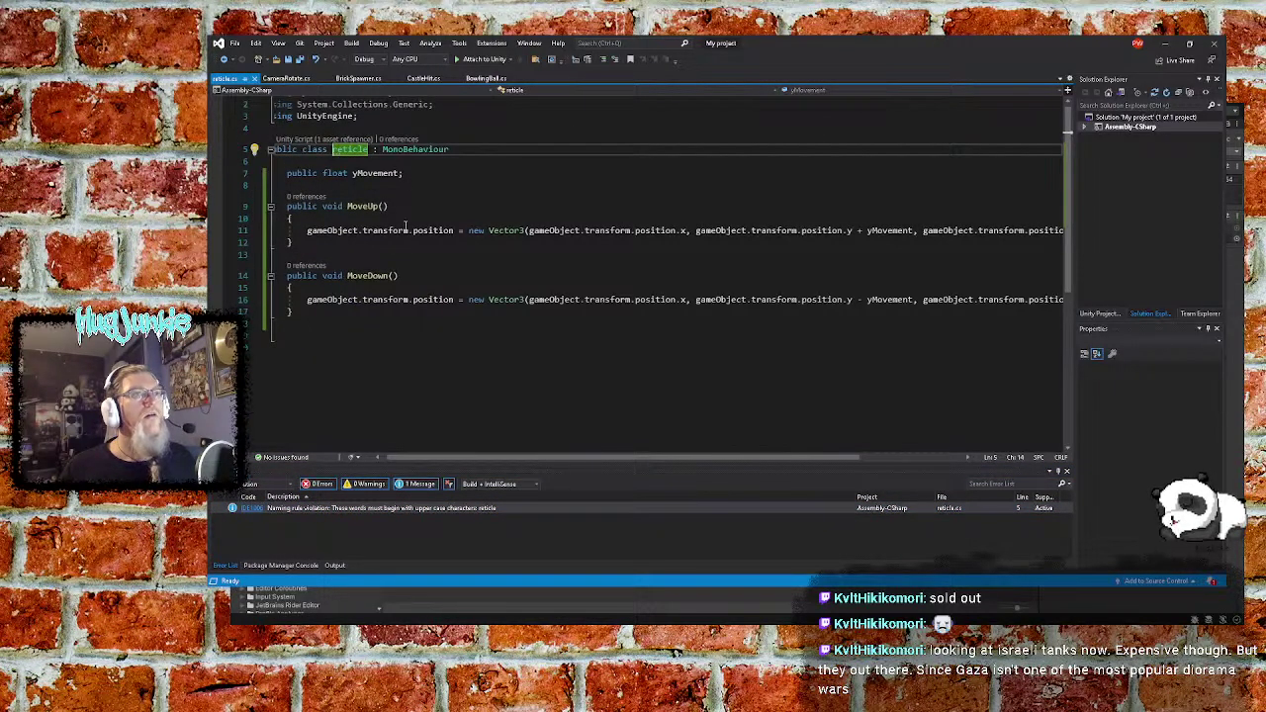
{"action": "left_click", "coordinate": [395, 188]}
{"action": "left_click", "coordinate": [288, 60]}
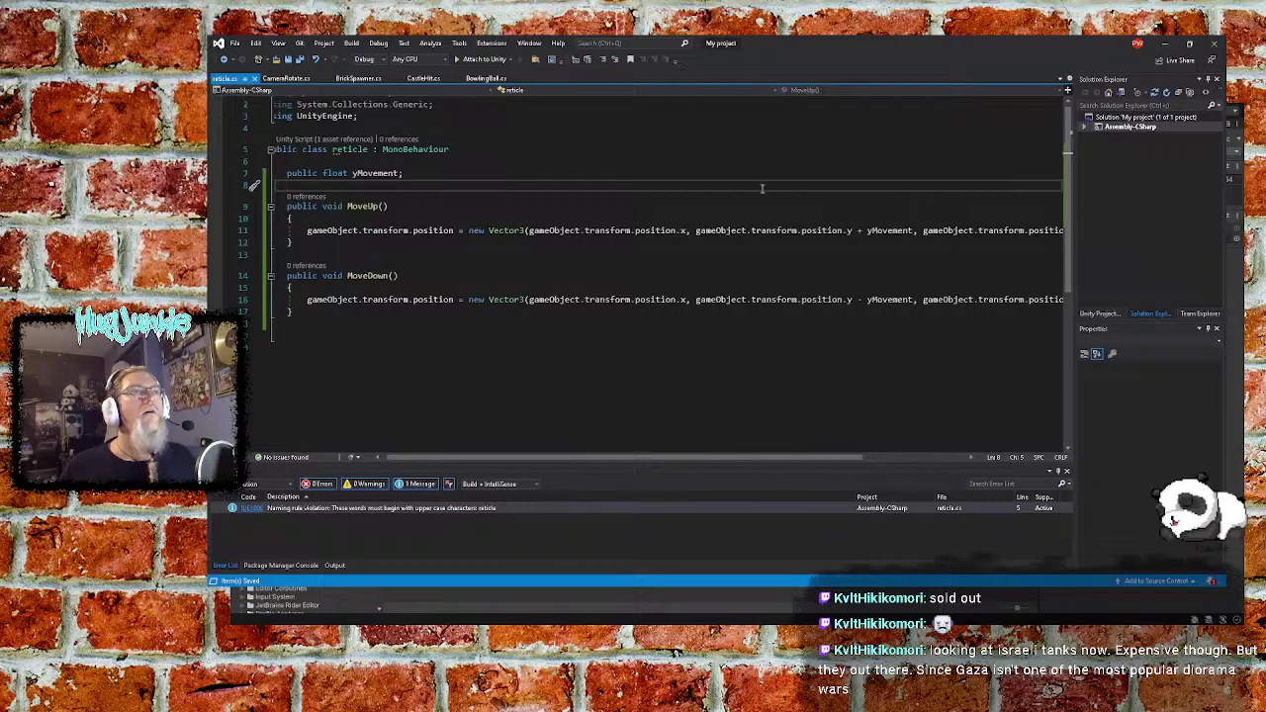
{"action": "left_click", "coordinate": [478, 79]}
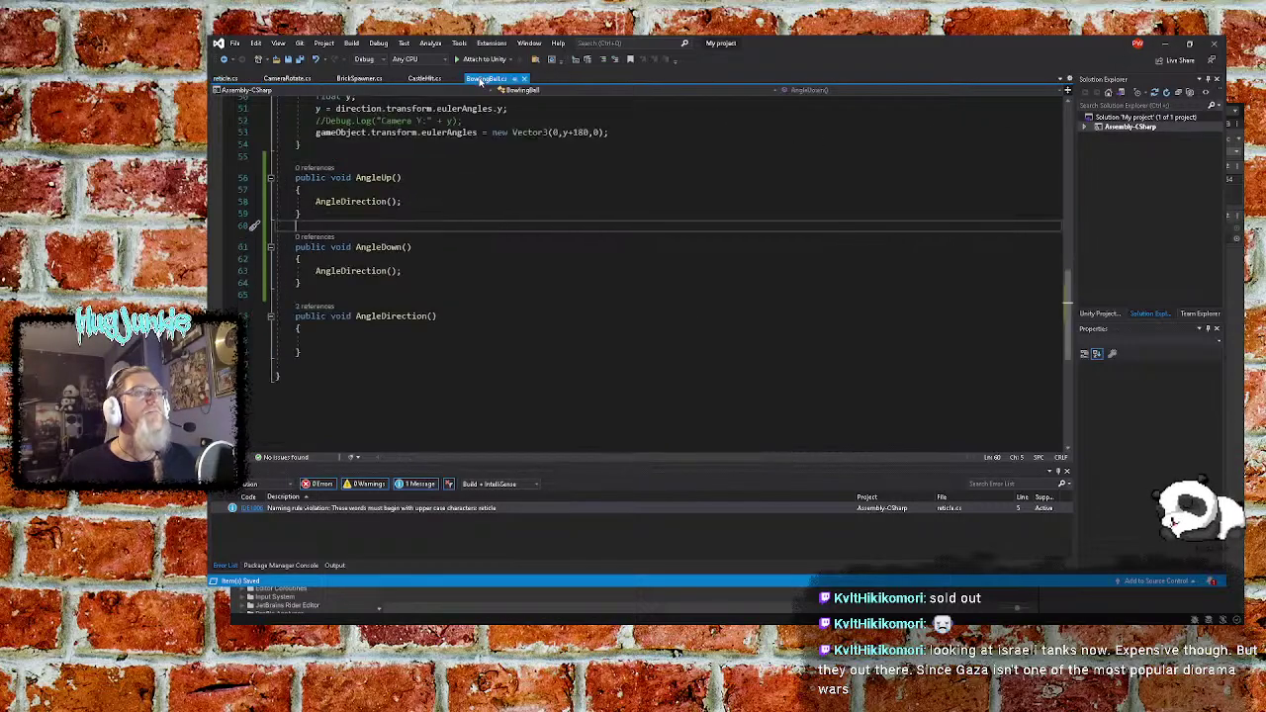
Review the rotation methods in the BowlingBall script and the RotateLeft and RotateRight code in the CameraRotate script
{"action": "left_click", "coordinate": [365, 338]}
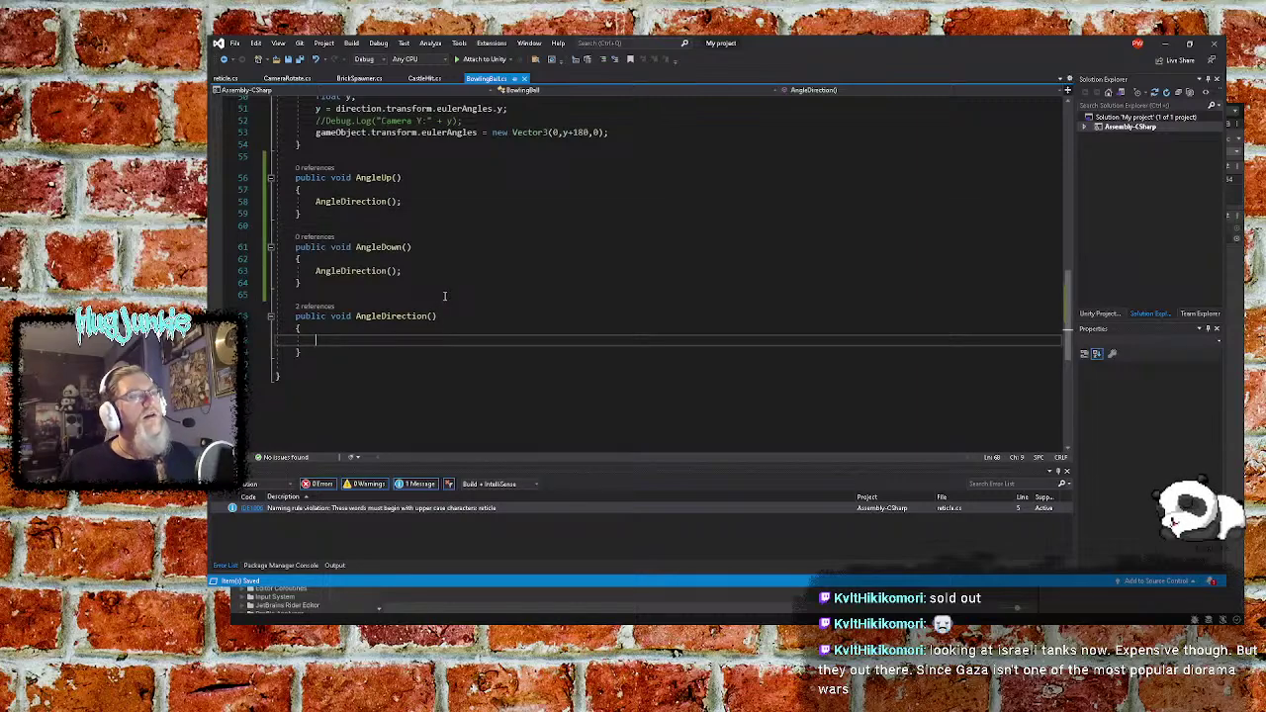
{"action": "scroll", "coordinate": [444, 295], "scroll_direction": "up", "scroll_amount": 4}
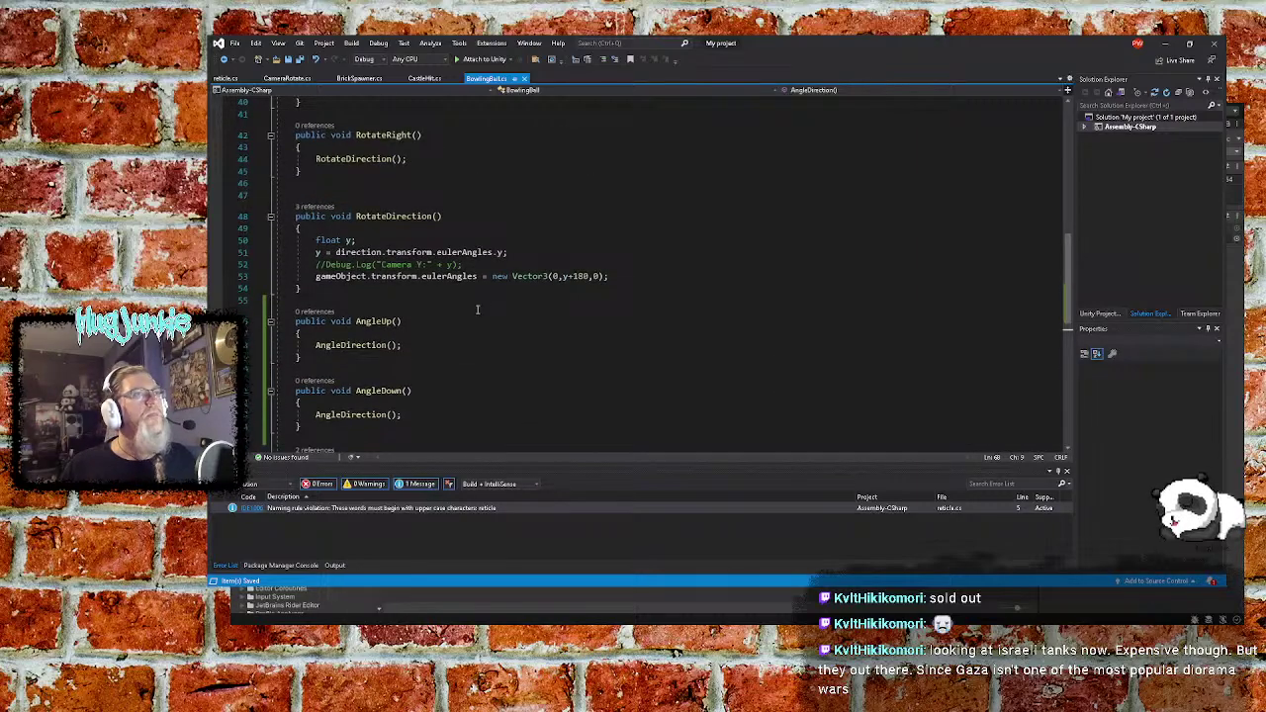
{"action": "scroll", "coordinate": [478, 310], "scroll_direction": "up", "scroll_amount": 5}
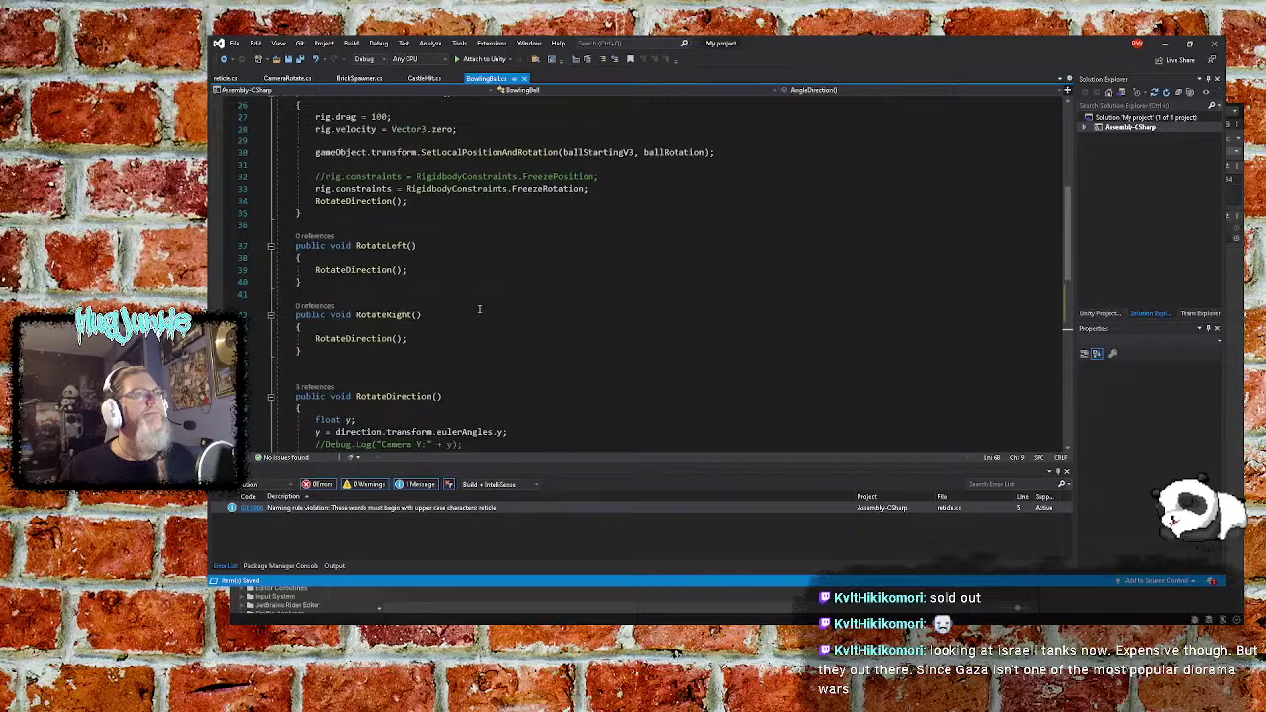
{"action": "scroll", "coordinate": [479, 309], "scroll_direction": "up", "scroll_amount": 3}
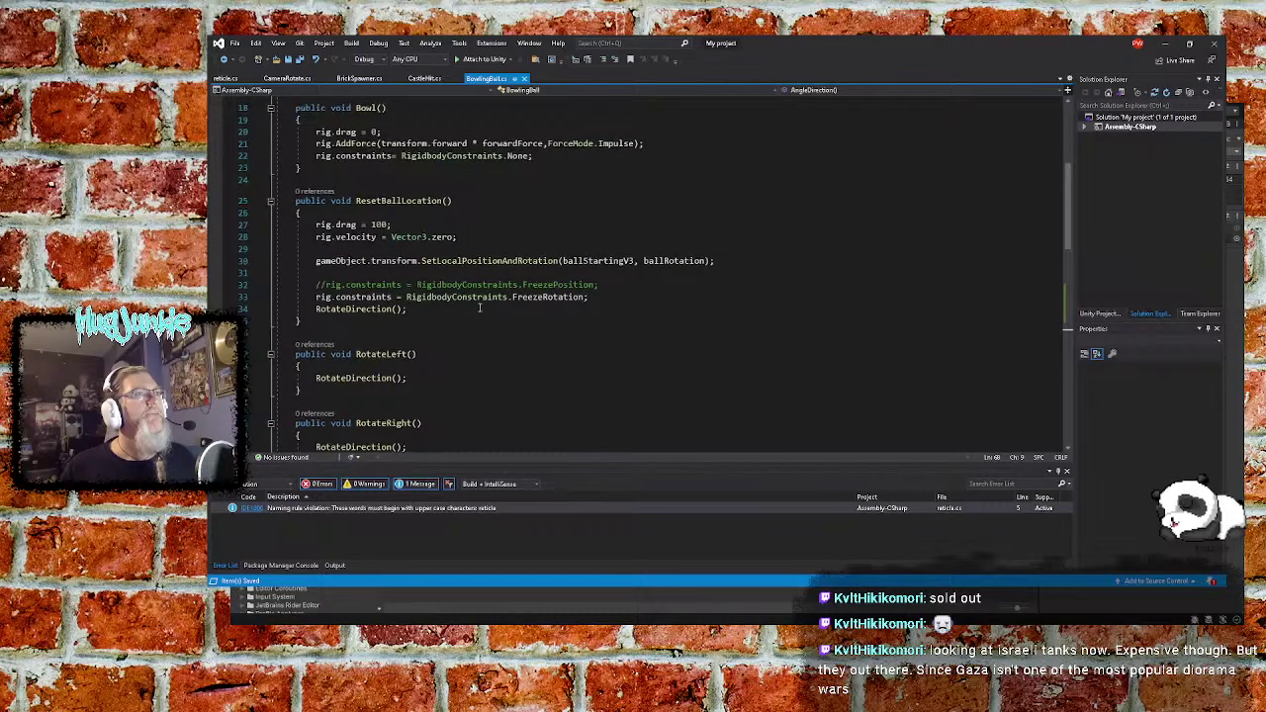
{"action": "scroll", "coordinate": [479, 310], "scroll_direction": "up", "scroll_amount": 1}
{"action": "scroll", "coordinate": [476, 304], "scroll_direction": "down", "scroll_amount": 2}
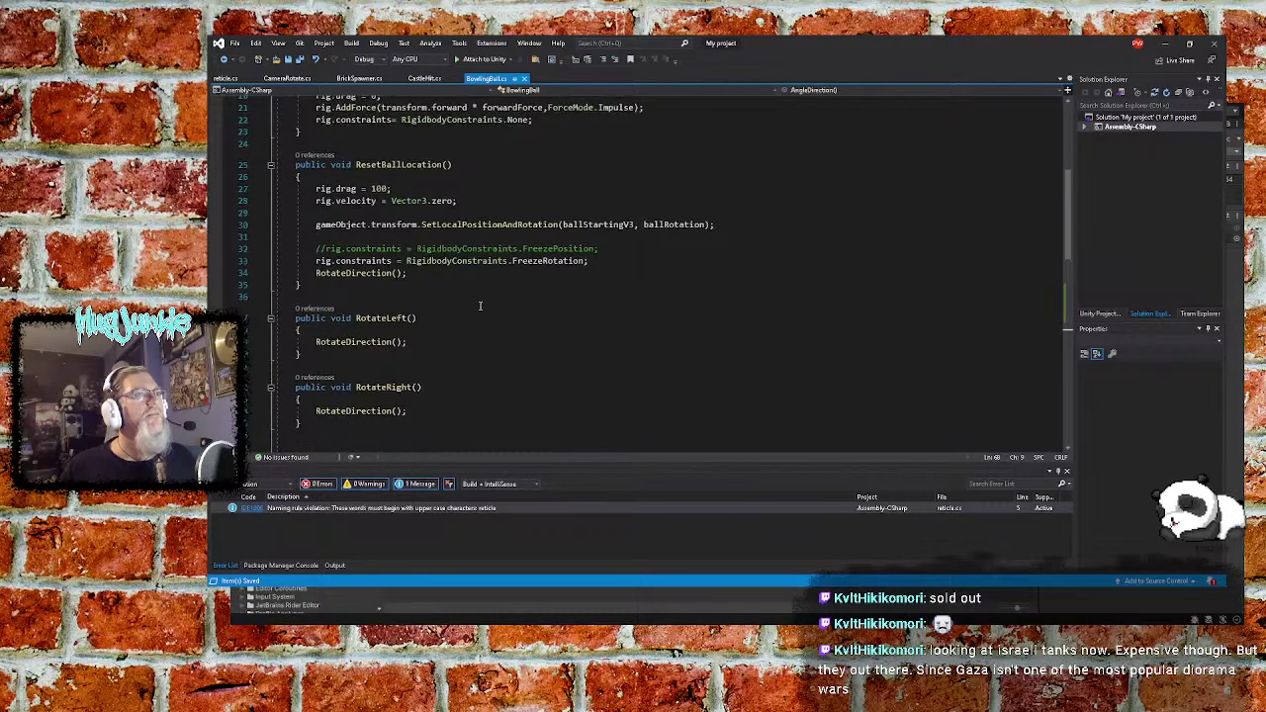
{"action": "left_click", "coordinate": [289, 78]}
{"action": "scroll", "coordinate": [515, 262], "scroll_direction": "up", "scroll_amount": 3}
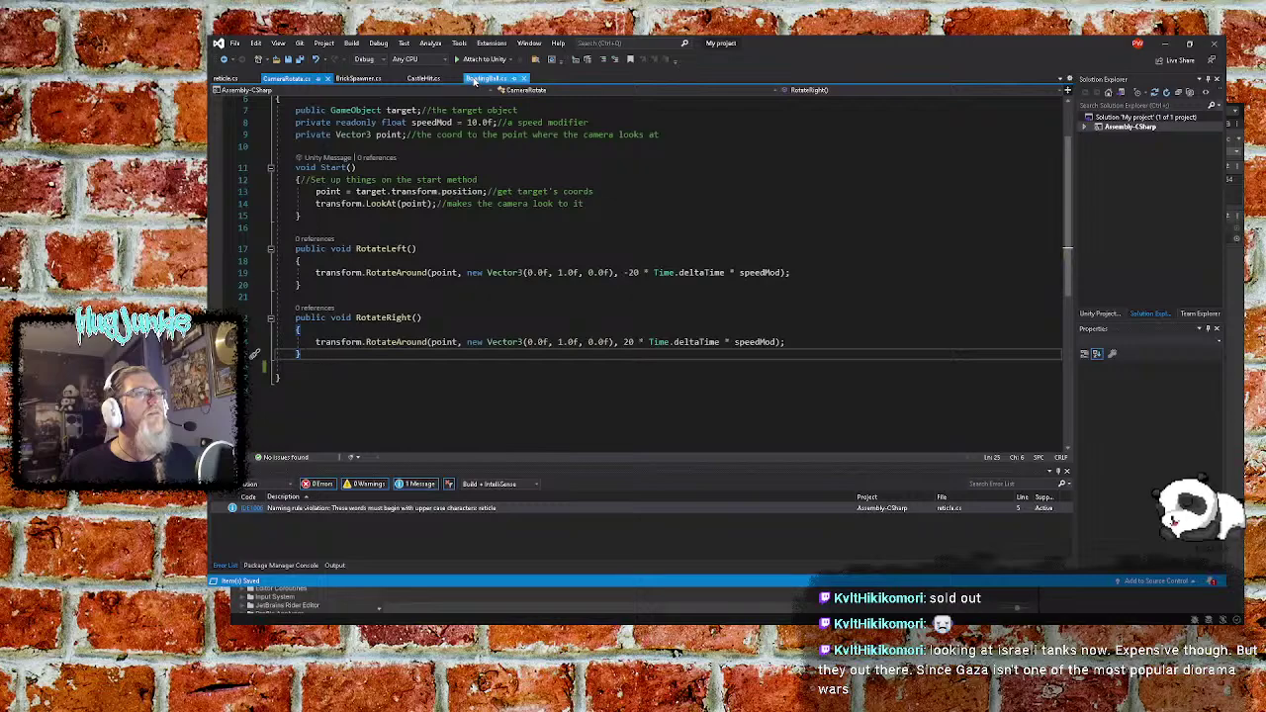
{"action": "left_click", "coordinate": [475, 79]}
{"action": "scroll", "coordinate": [418, 305], "scroll_direction": "down", "scroll_amount": 3}
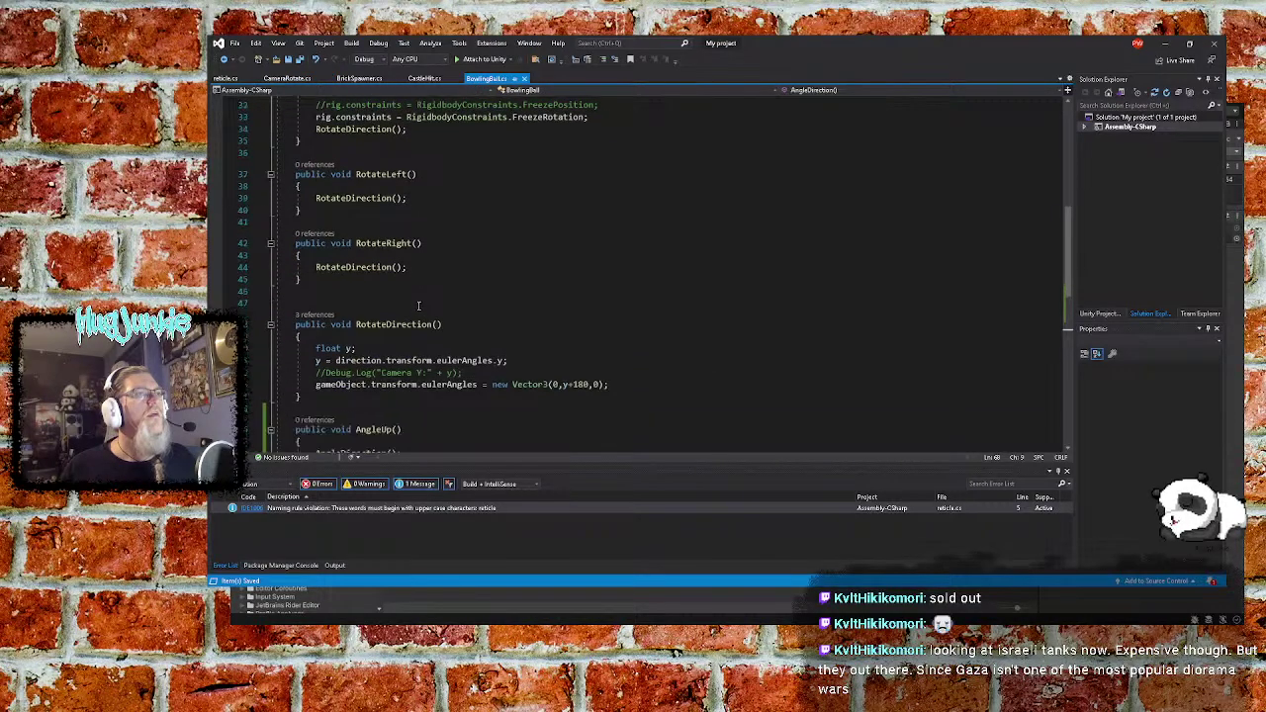
{"action": "scroll", "coordinate": [419, 306], "scroll_direction": "down", "scroll_amount": 5}
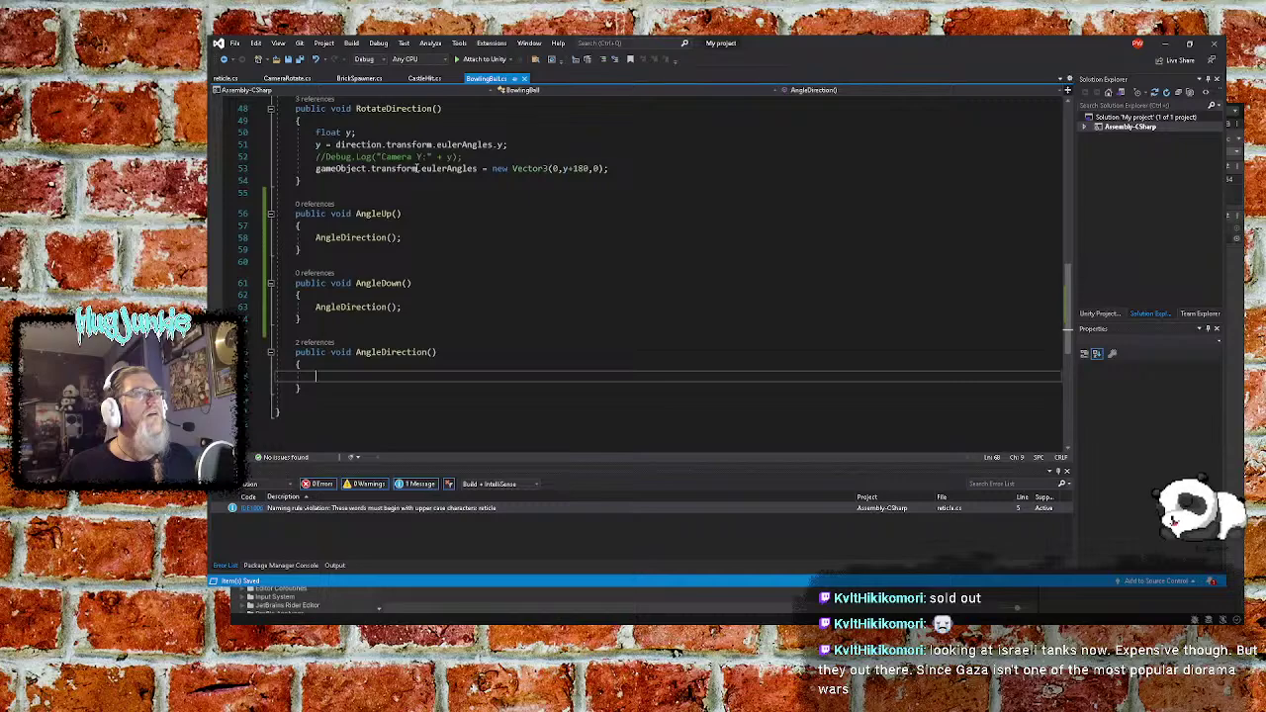
Write gameObject.transform.LookAt(); inside AngleDirection, reusing the gameObject.transform text from RotateDirection
{"action": "left_click_drag", "start_coordinate": [418, 170], "coordinate": [316, 170]}
{"action": "key", "text": "ctrl+c"}
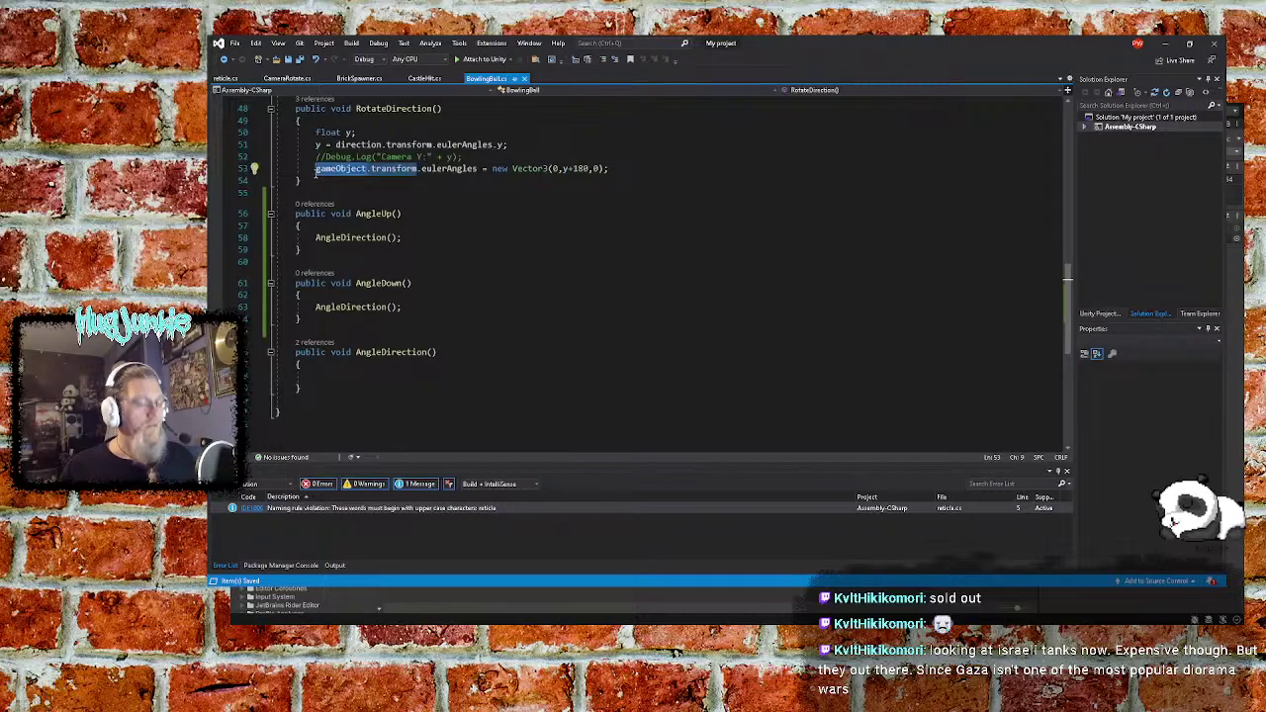
{"action": "left_click", "coordinate": [329, 382]}
{"action": "key", "text": "ctrl+v"}
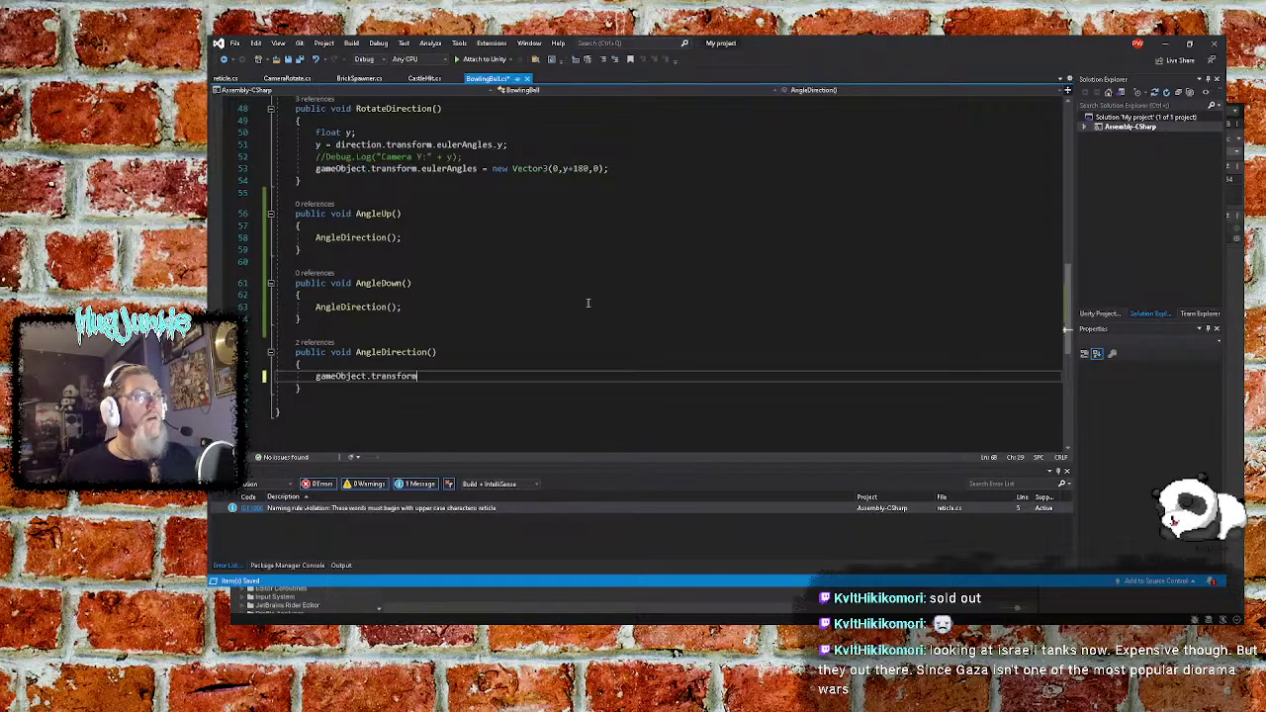
{"action": "type", "text": "."}
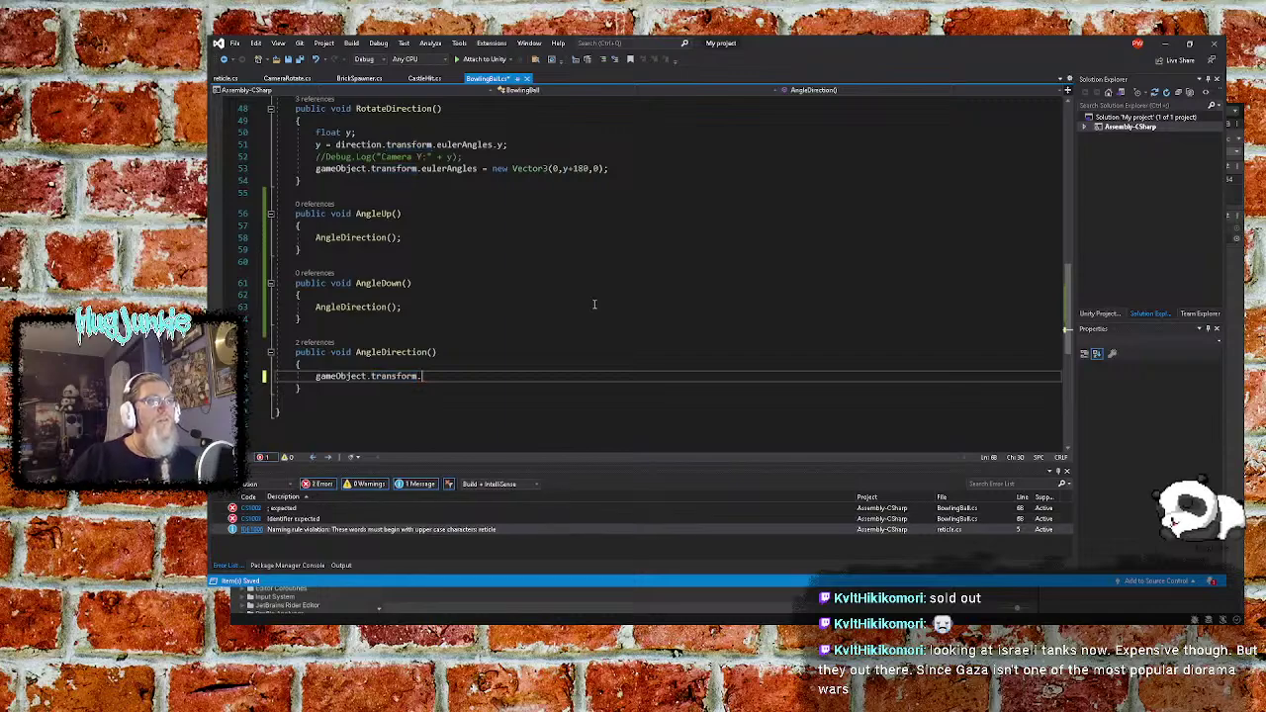
{"action": "type", "text": "lo"}
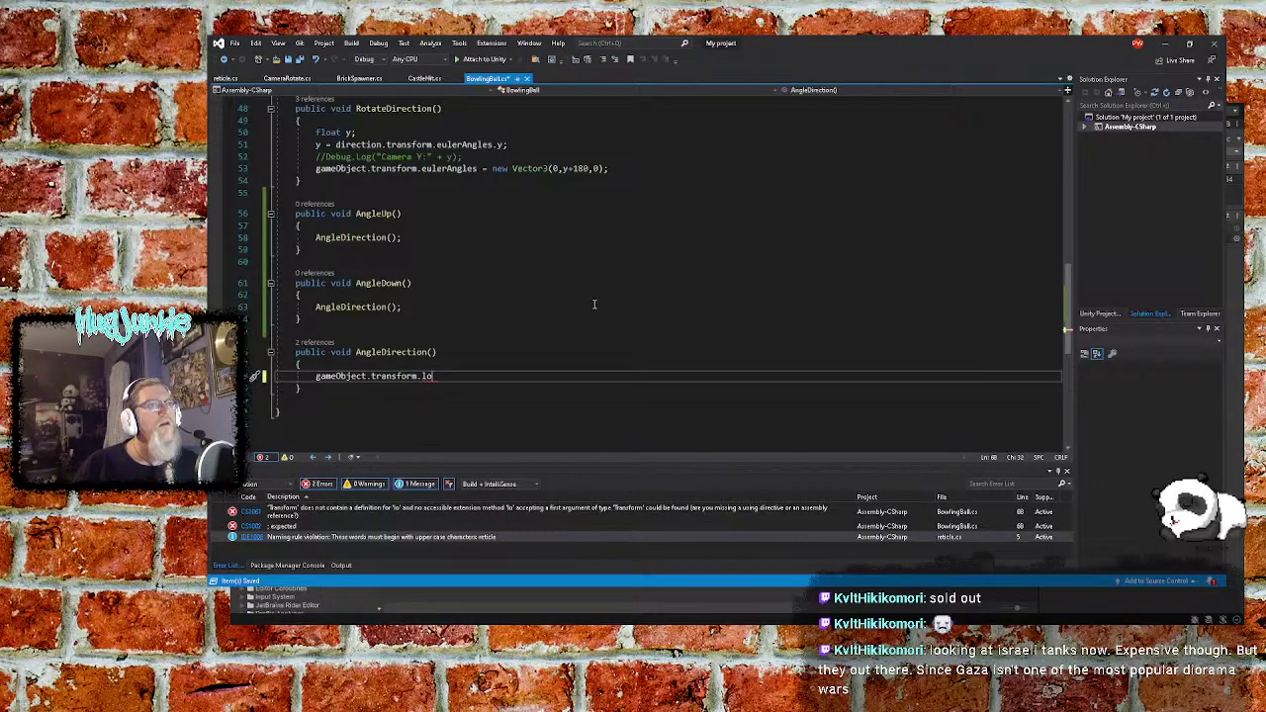
{"action": "type", "text": "ok"}
{"action": "key", "text": "Tab"}
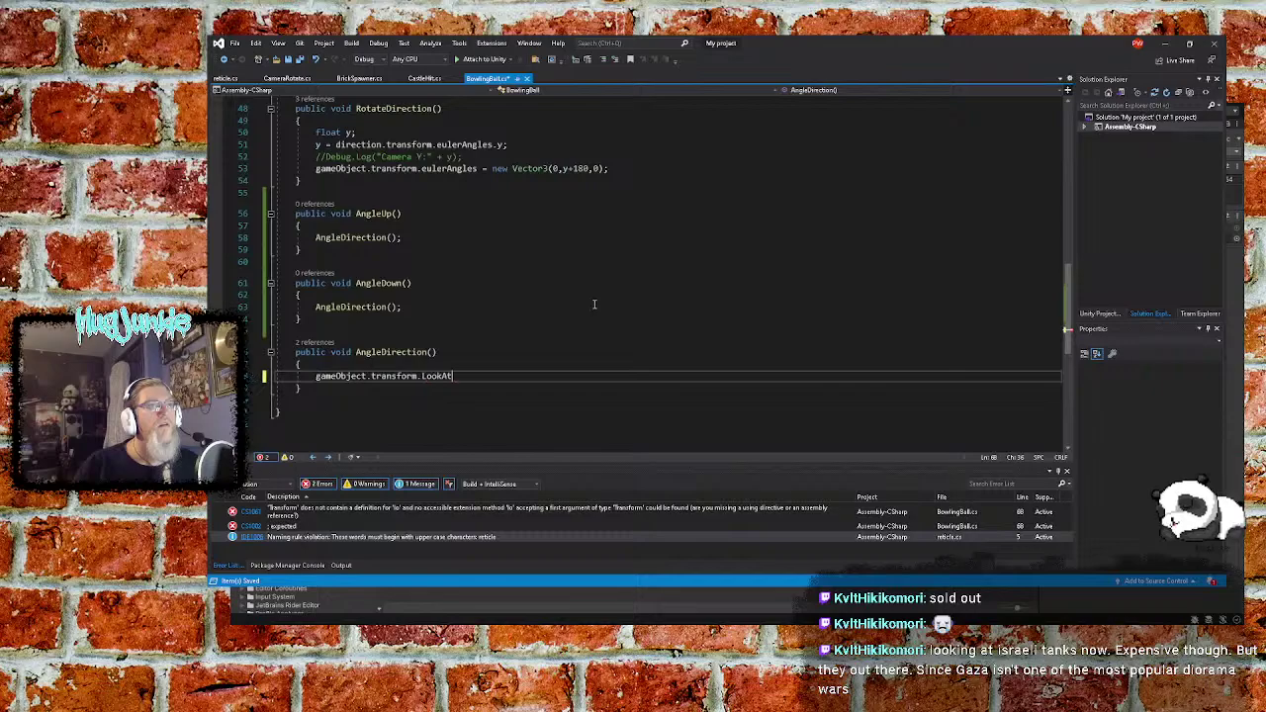
{"action": "type", "text": "("}
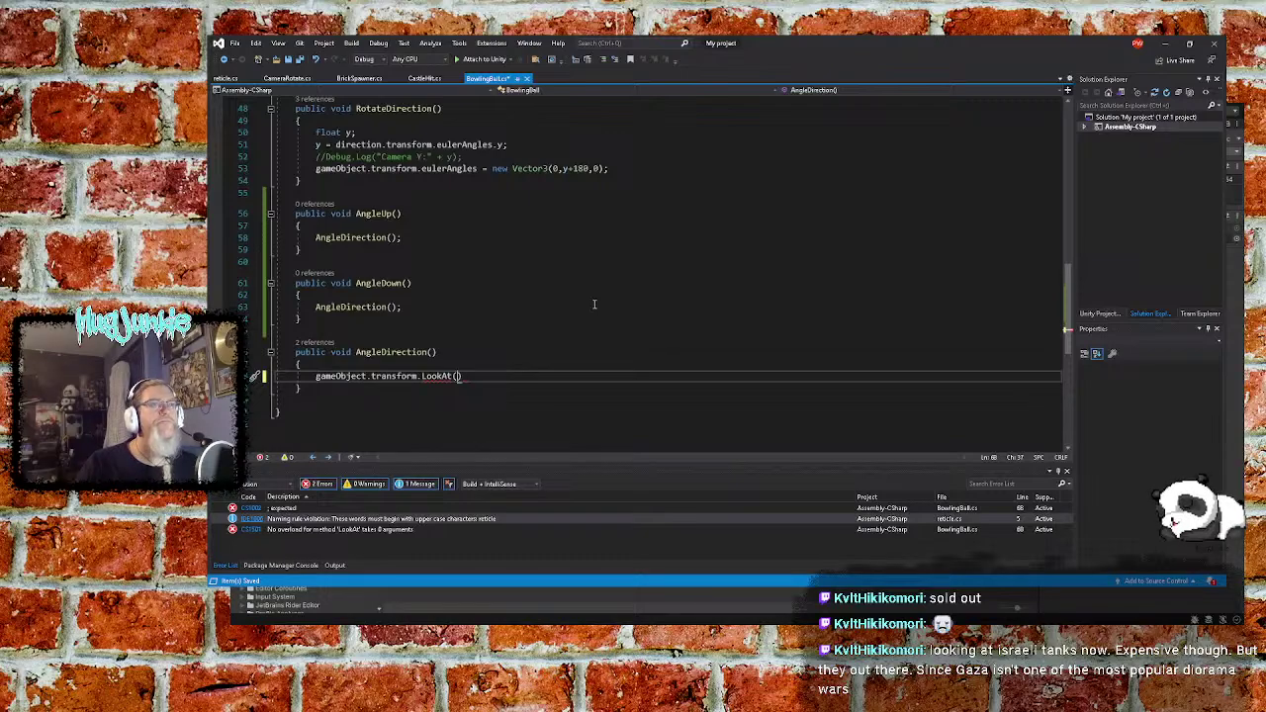
{"action": "key", "text": "Right"}
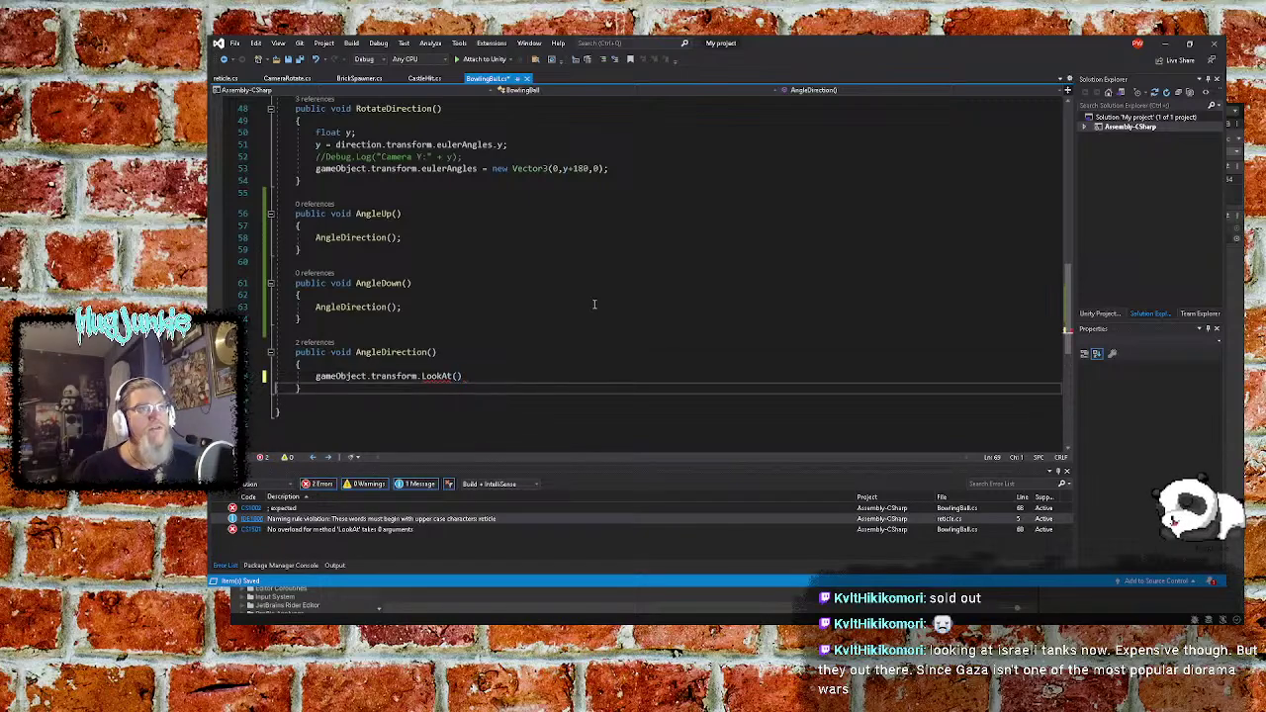
{"action": "type", "text": ";"}
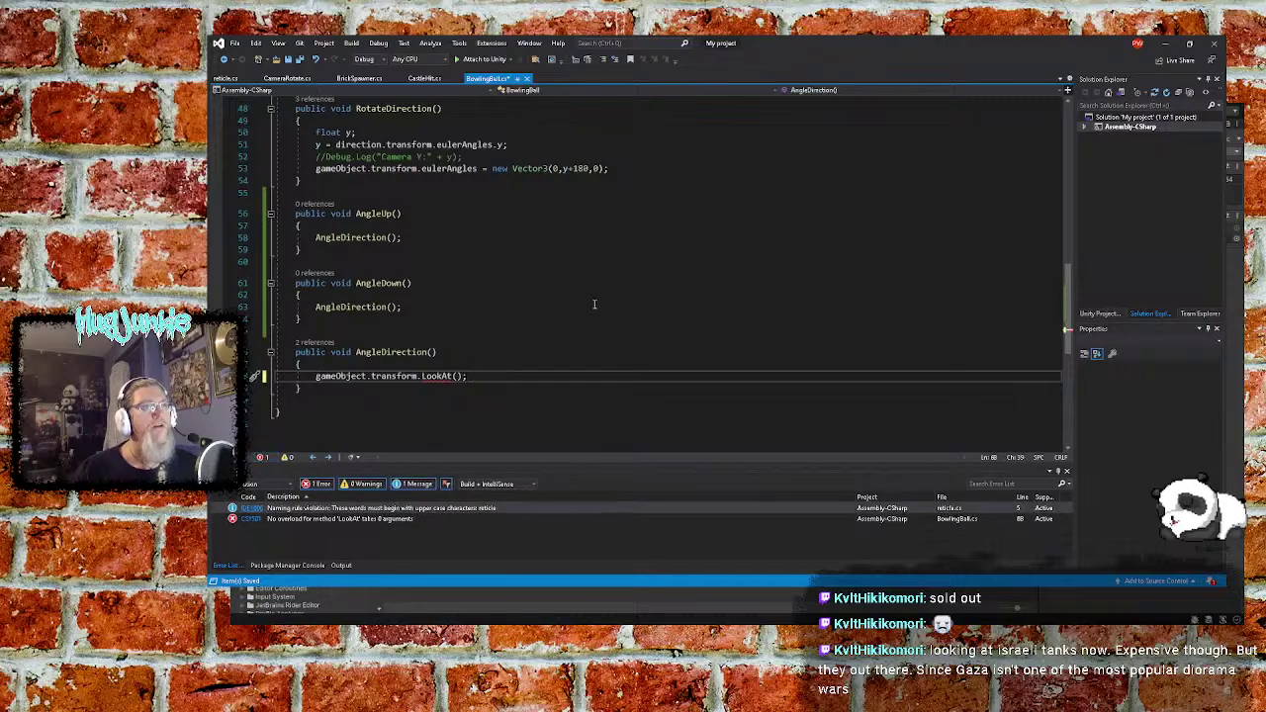
{"action": "key", "text": "Up"}
Check the Transform target variable in the BowlingBall script and its assignment on the Ball object in Unity
{"action": "scroll", "coordinate": [582, 288], "scroll_direction": "up", "scroll_amount": 15}
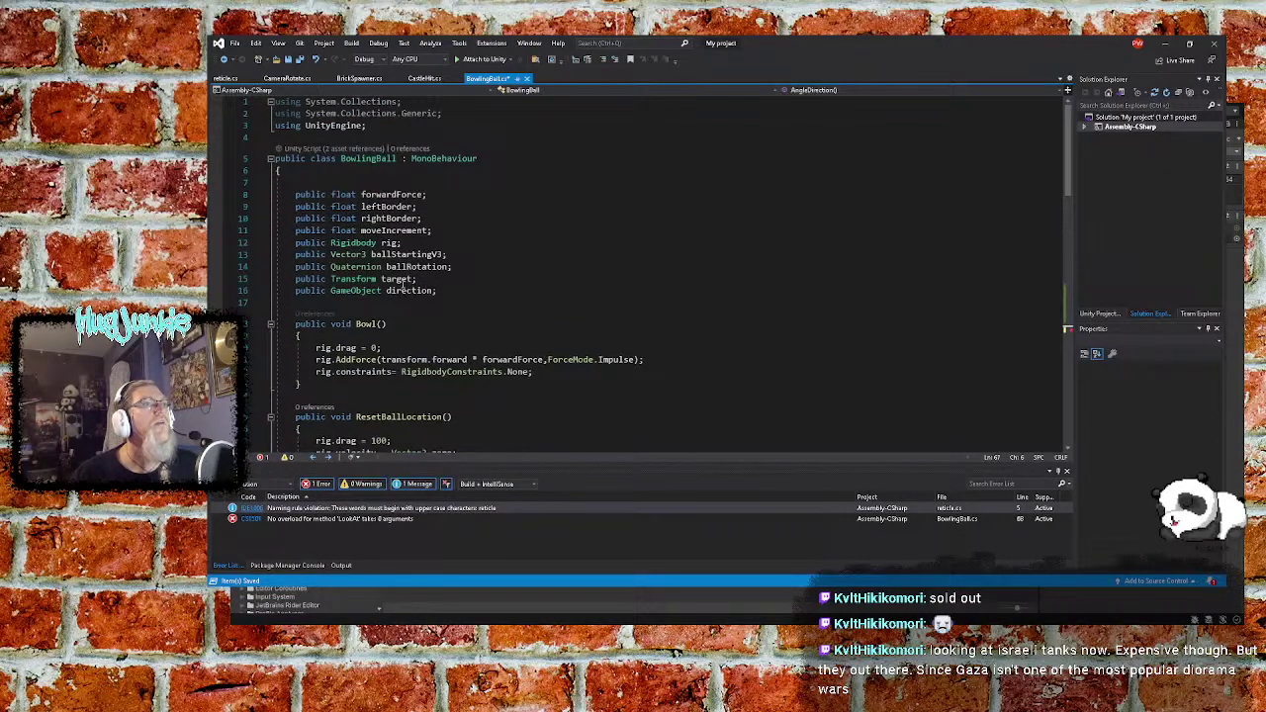
{"action": "scroll", "coordinate": [504, 259], "scroll_direction": "down", "scroll_amount": 4}
{"action": "scroll", "coordinate": [505, 259], "scroll_direction": "down", "scroll_amount": 1}
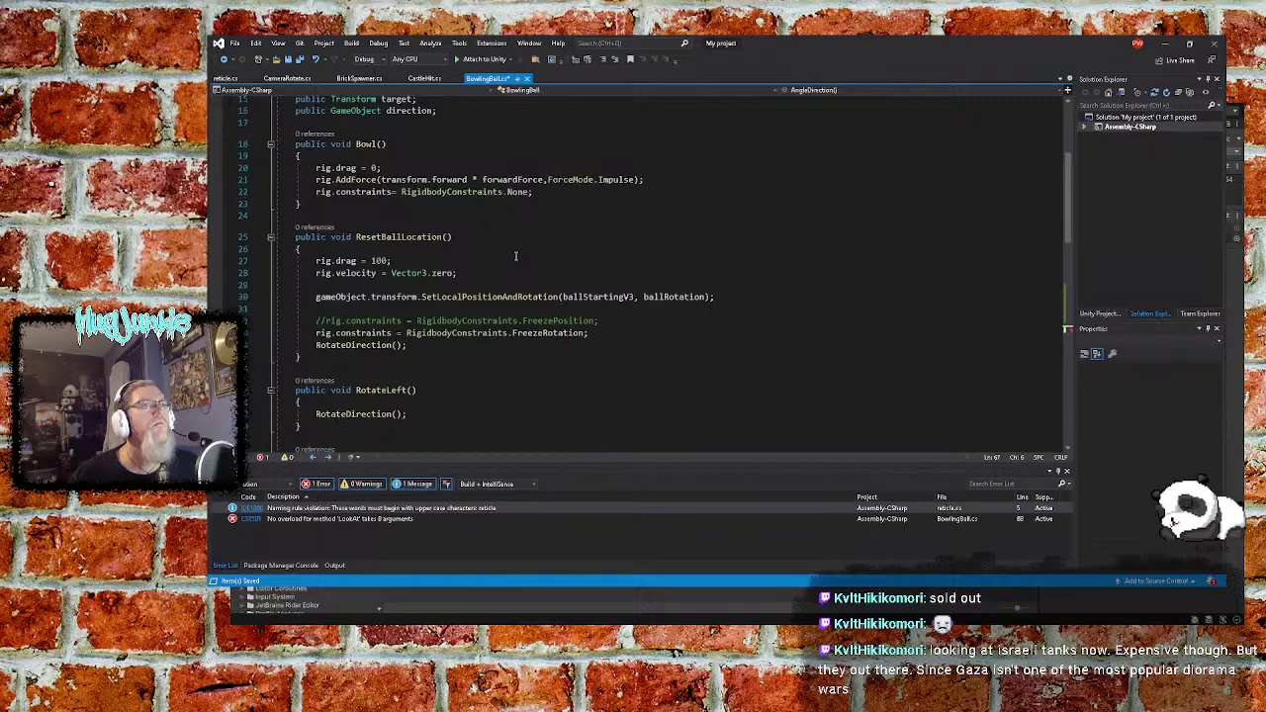
{"action": "scroll", "coordinate": [504, 259], "scroll_direction": "up", "scroll_amount": 4}
{"action": "left_click", "coordinate": [414, 245]}
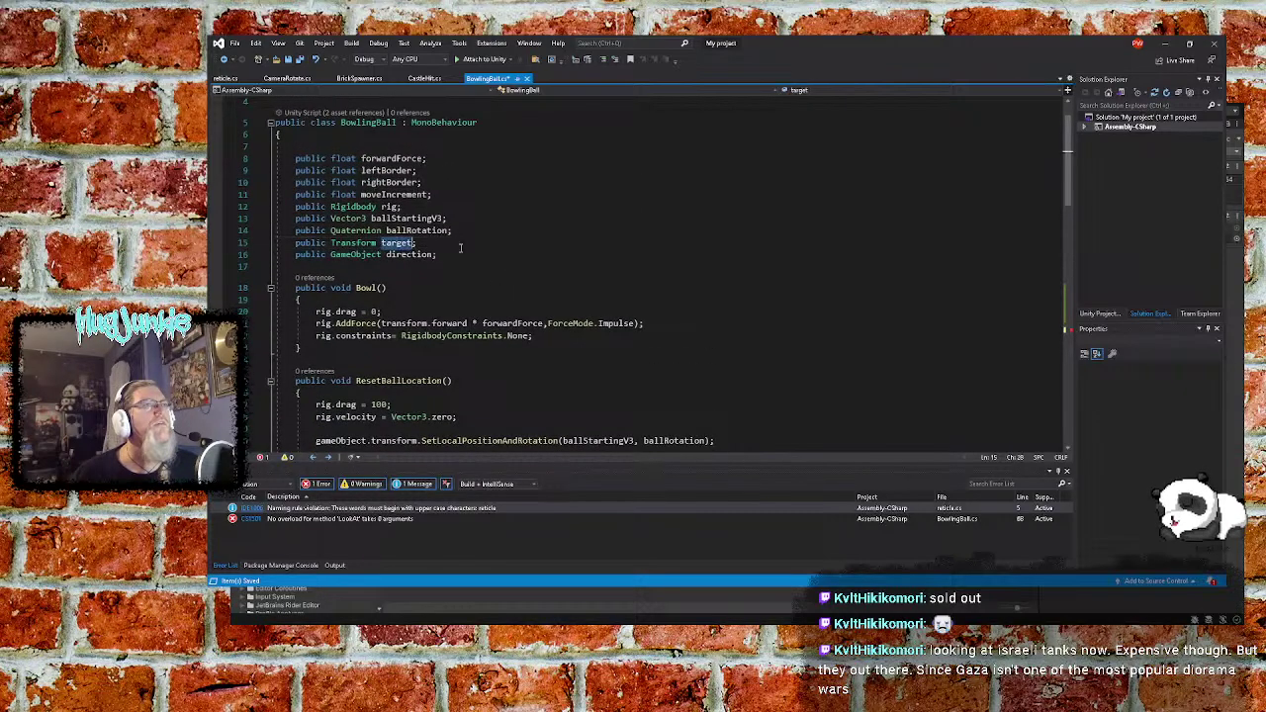
{"action": "left_click", "coordinate": [1165, 44]}
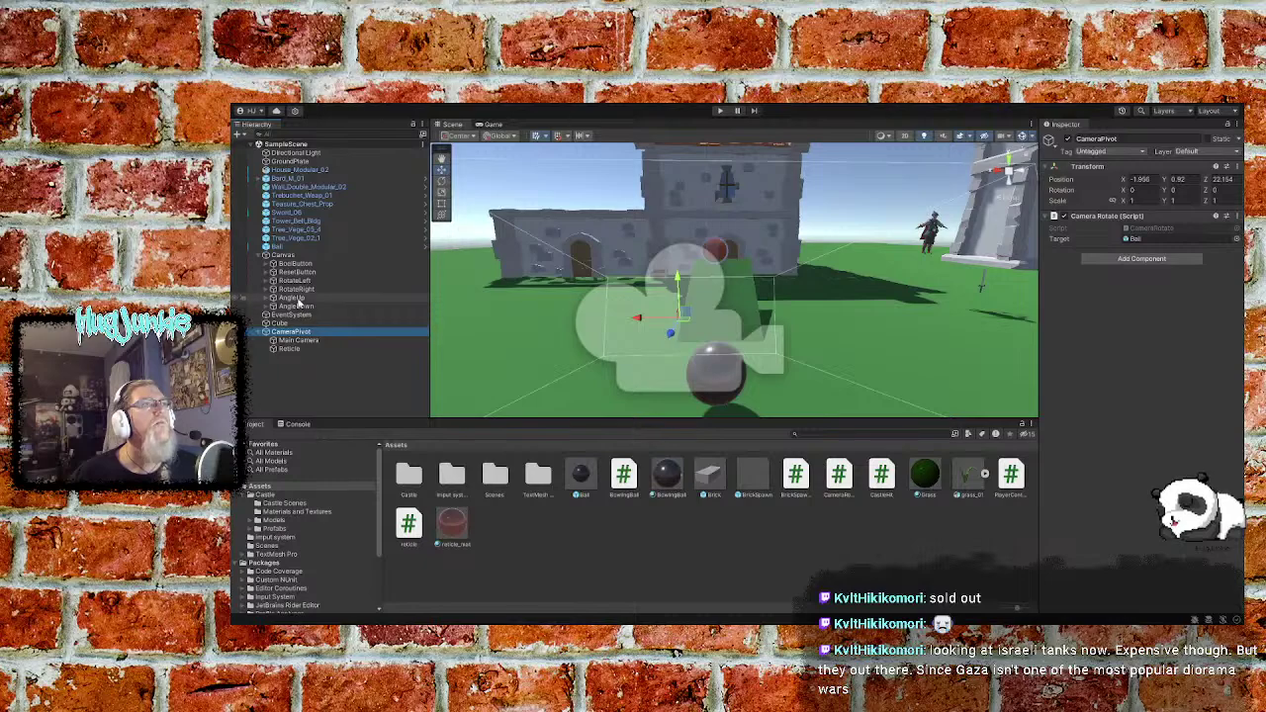
{"action": "left_click", "coordinate": [291, 247]}
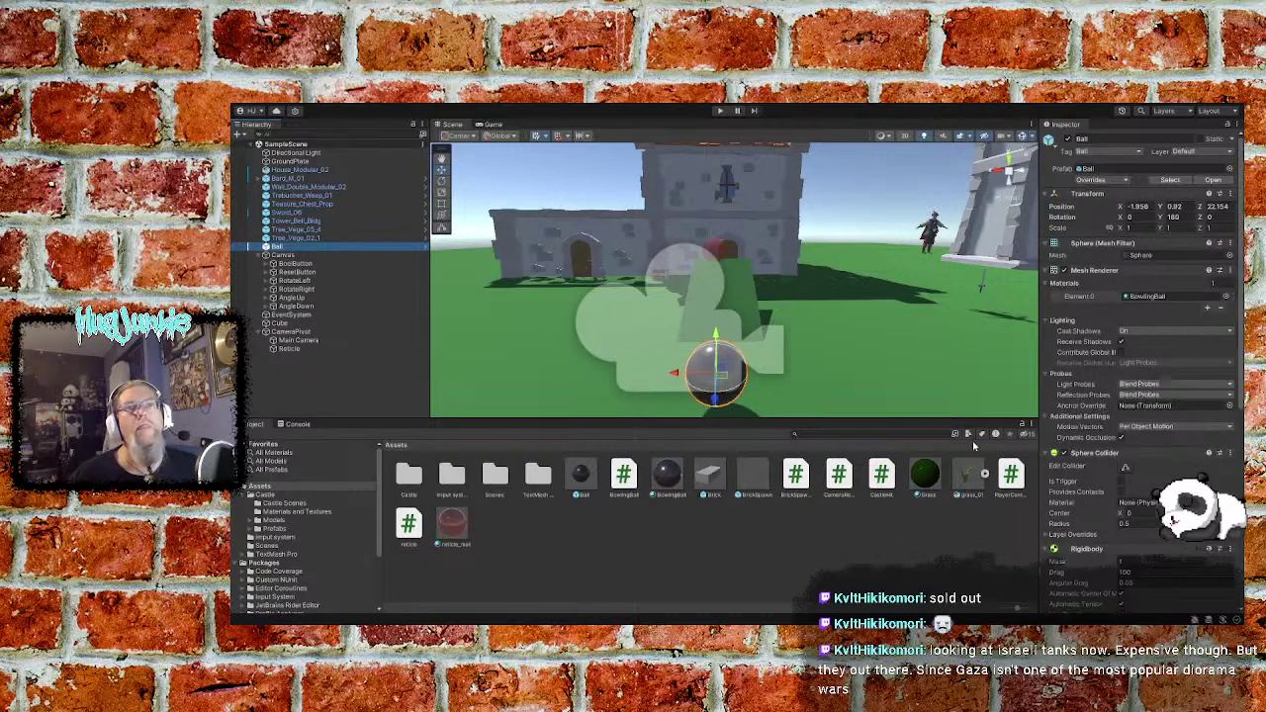
{"action": "scroll", "coordinate": [1093, 426], "scroll_direction": "down", "scroll_amount": 6}
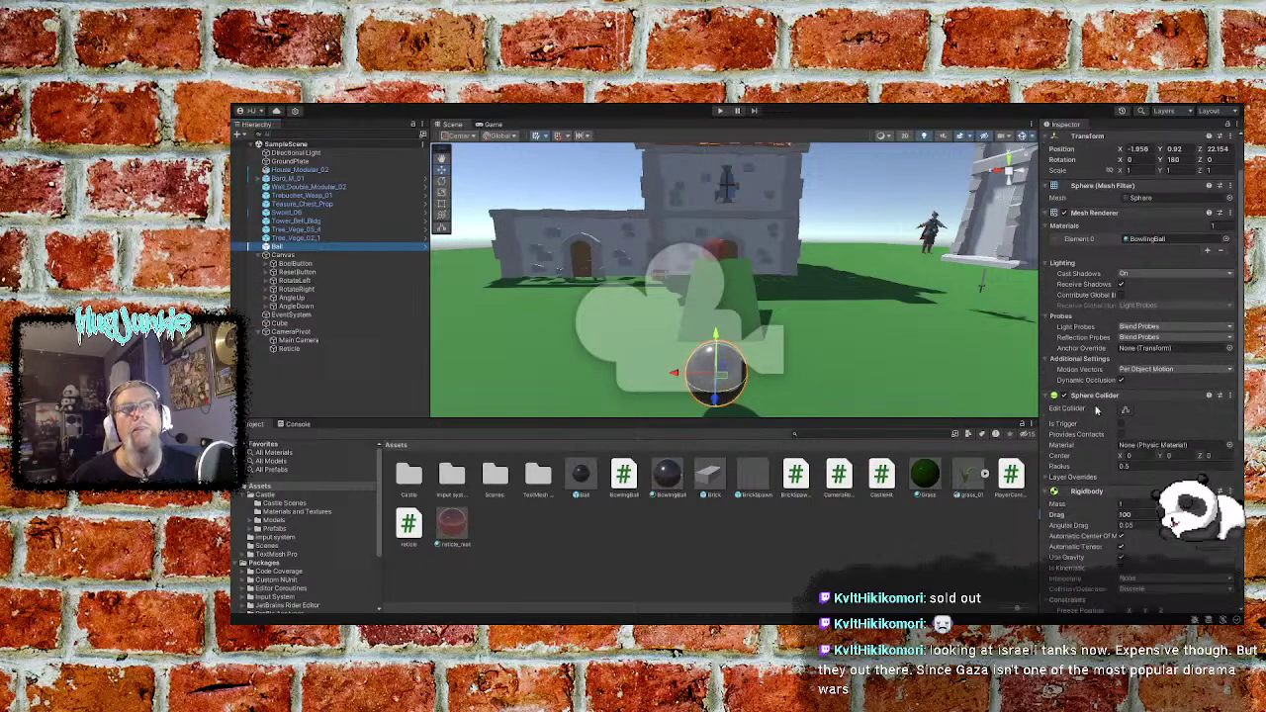
{"action": "scroll", "coordinate": [1093, 408], "scroll_direction": "down", "scroll_amount": 2}
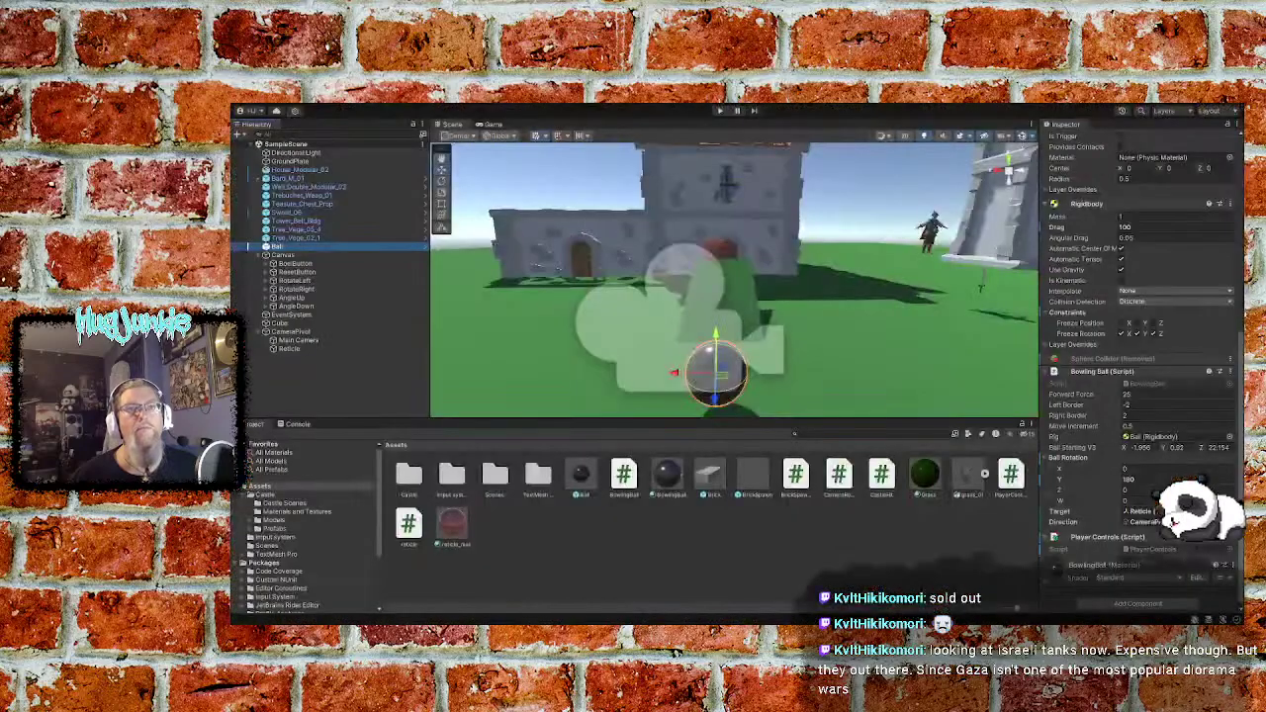
{"action": "key", "text": "alt+Tab"}
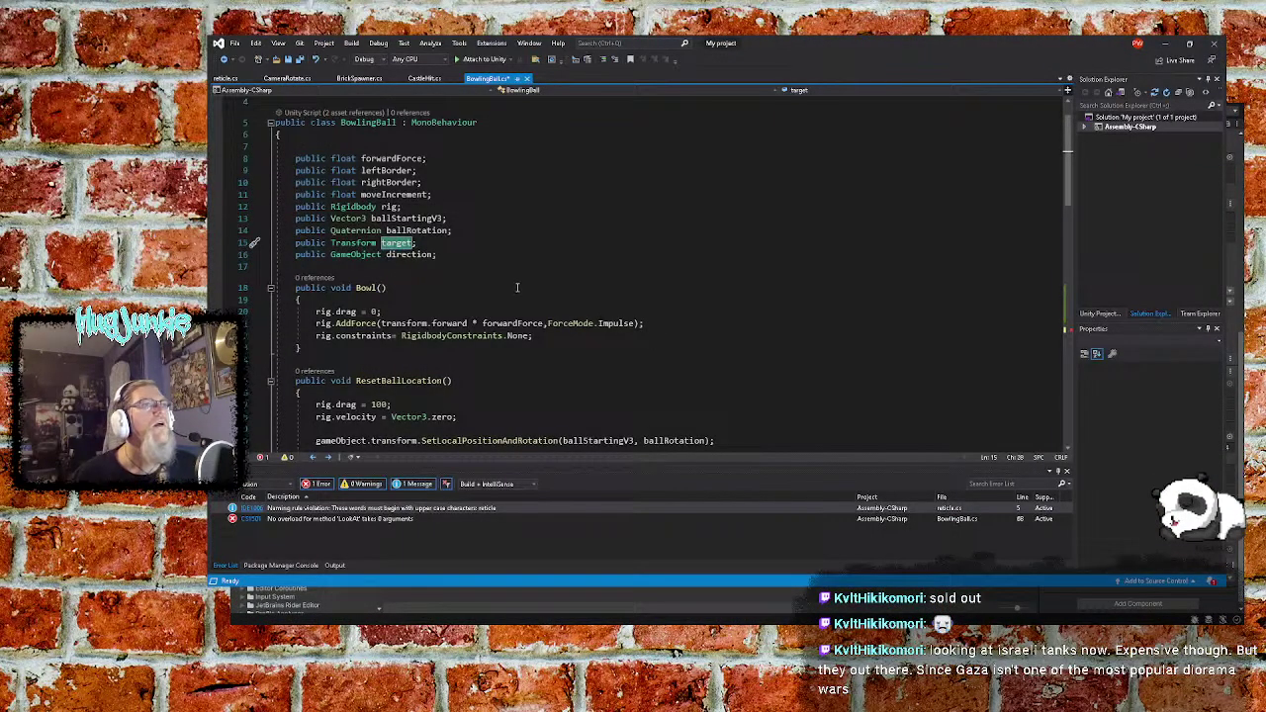
Pass target as the argument of the LookAt call in the BowlingBall script's AngleDirection method
{"action": "left_click", "coordinate": [399, 244]}
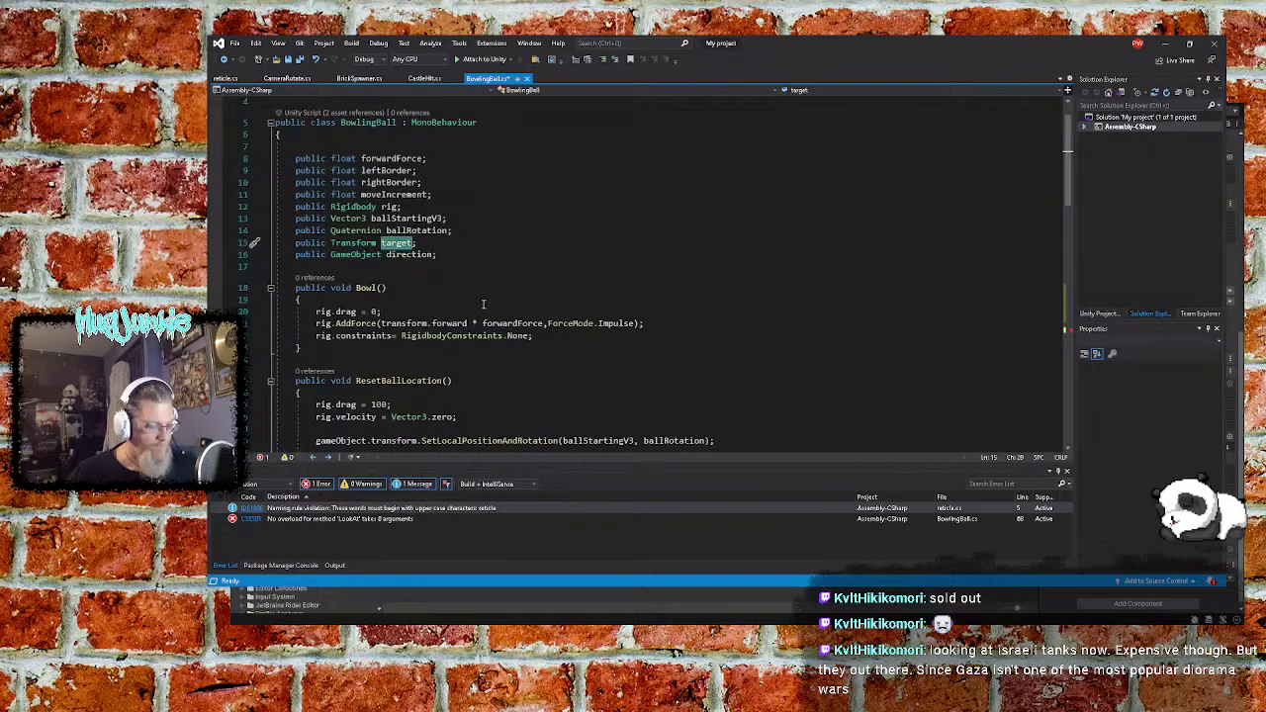
{"action": "scroll", "coordinate": [543, 345], "scroll_direction": "down", "scroll_amount": 4}
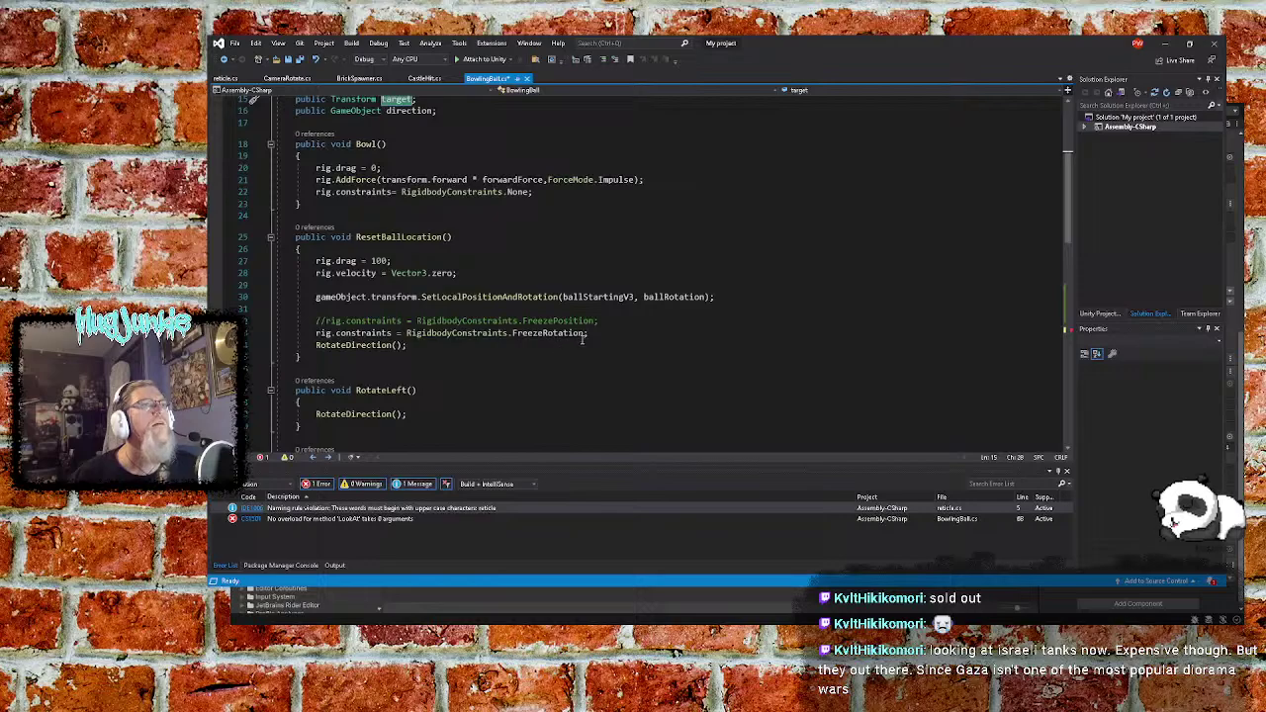
{"action": "scroll", "coordinate": [613, 318], "scroll_direction": "down", "scroll_amount": 3}
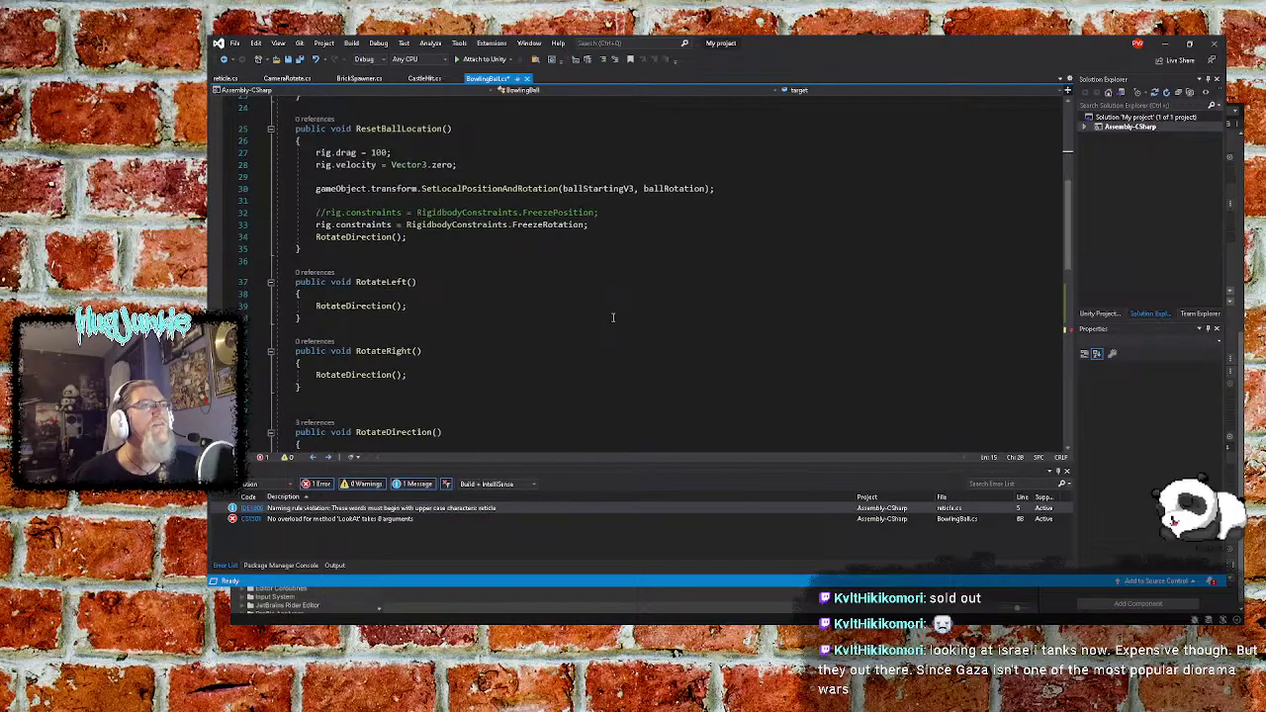
{"action": "scroll", "coordinate": [612, 317], "scroll_direction": "down", "scroll_amount": 8}
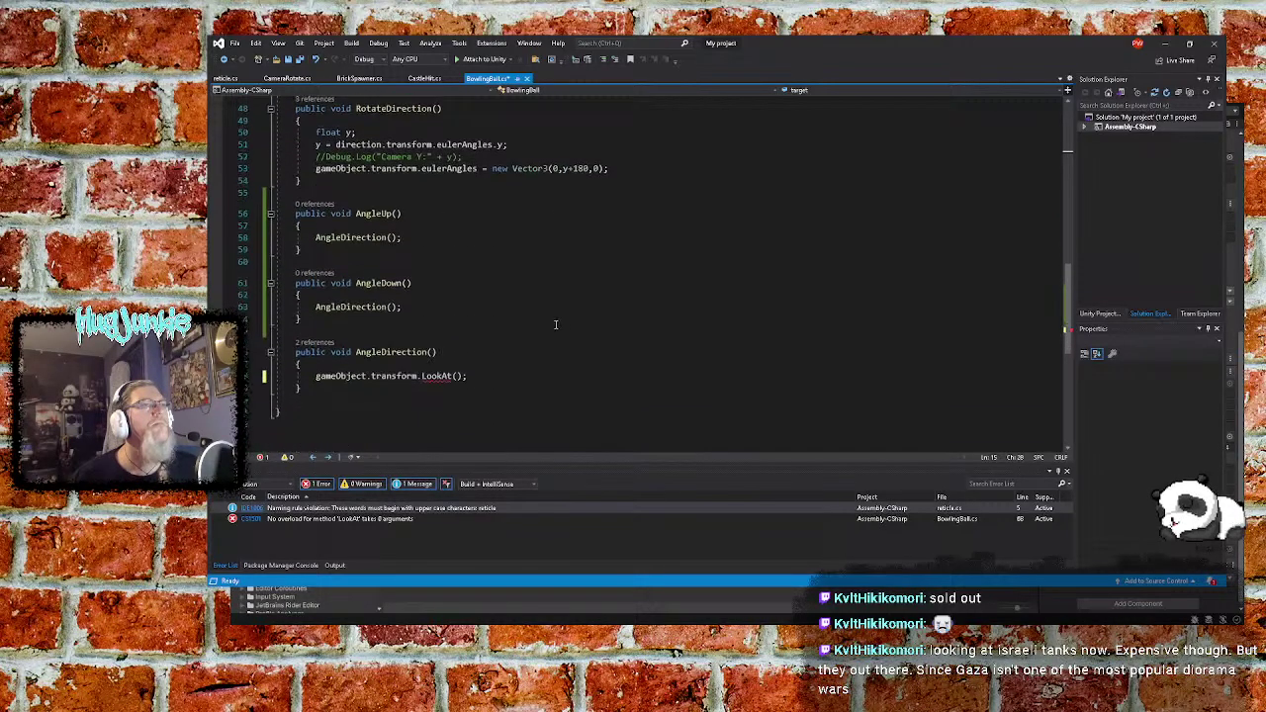
{"action": "left_click", "coordinate": [455, 377]}
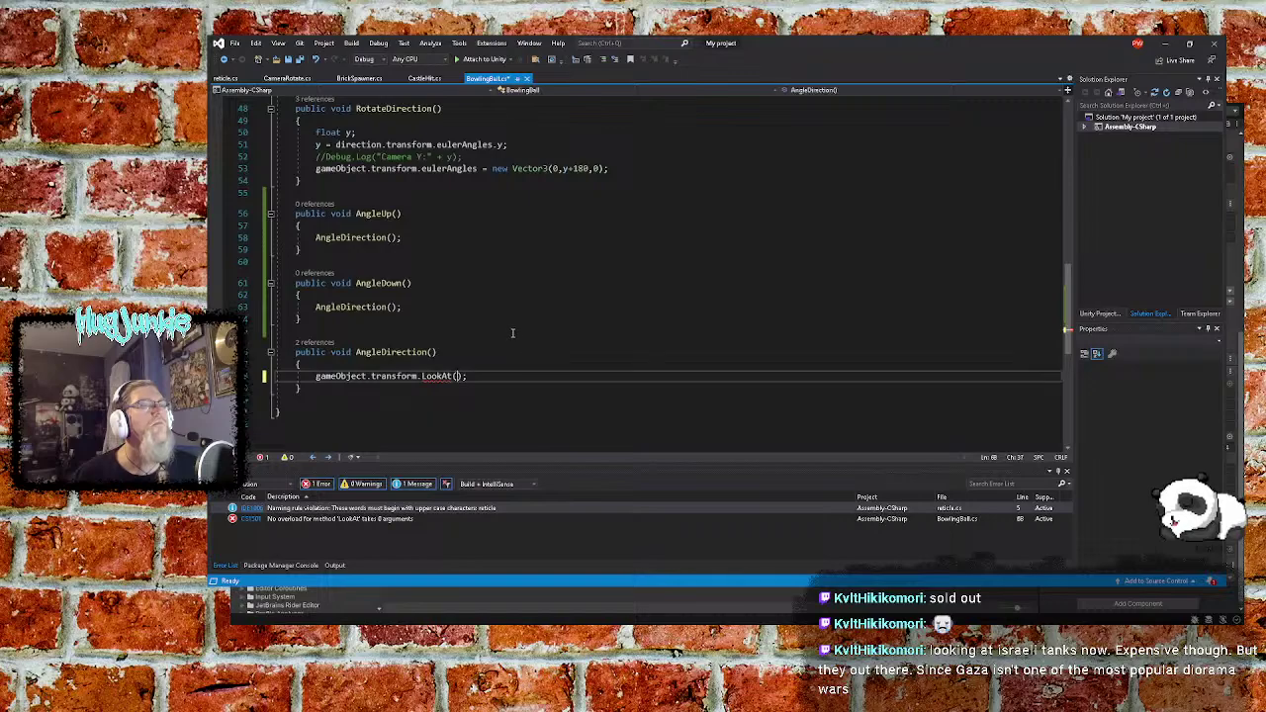
{"action": "type", "text": "target"}
{"action": "left_click", "coordinate": [555, 311]}
Look over the BowlingBall script's methods once more and save all modified scripts
{"action": "scroll", "coordinate": [534, 305], "scroll_direction": "up", "scroll_amount": 15}
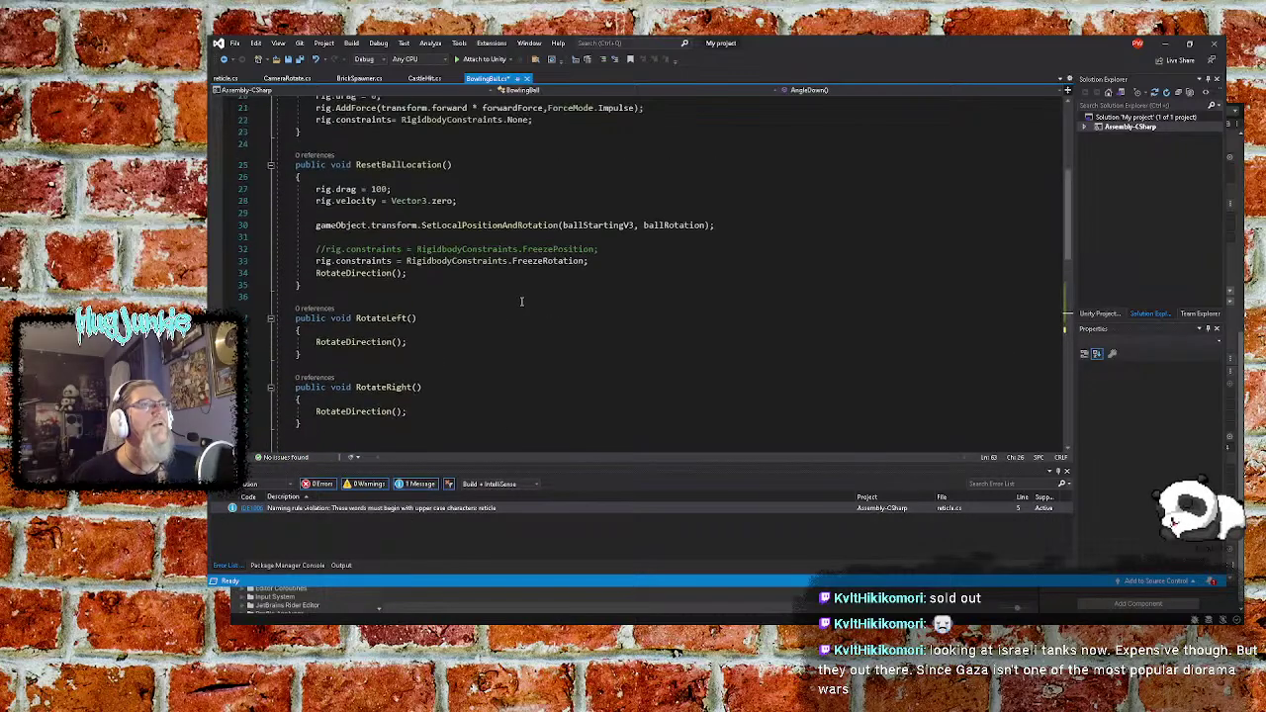
{"action": "scroll", "coordinate": [522, 301], "scroll_direction": "down", "scroll_amount": 15}
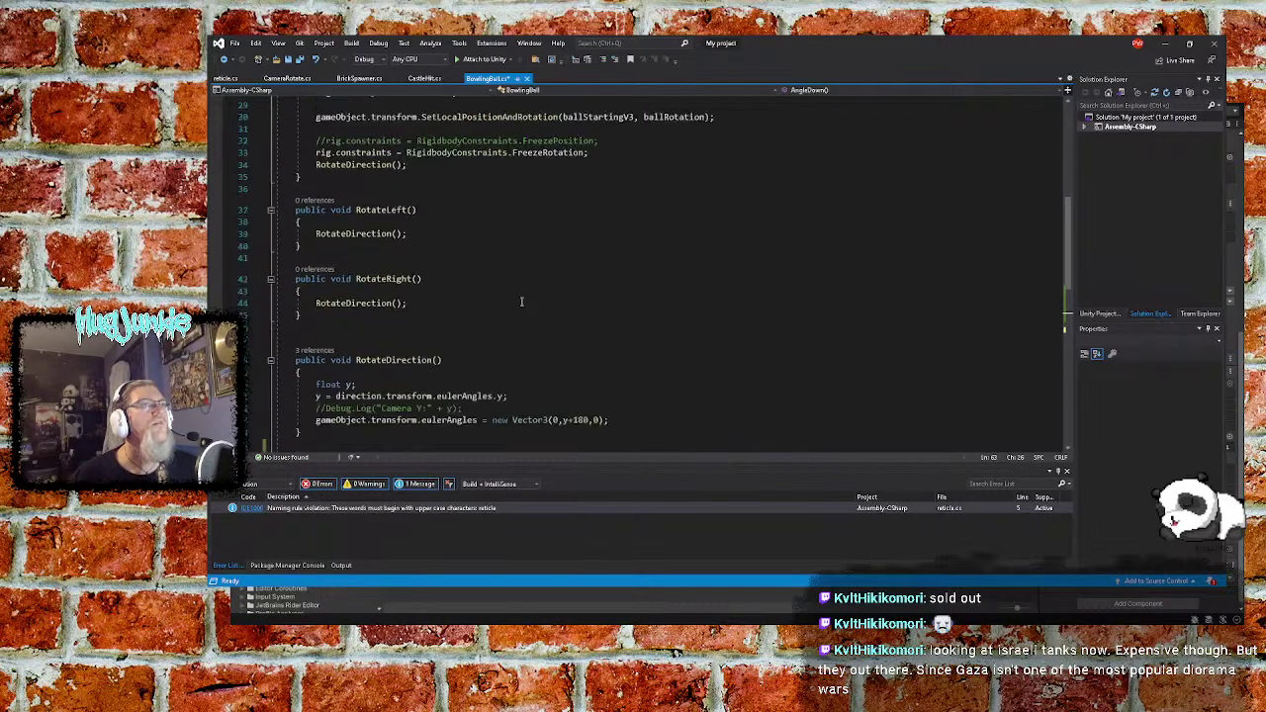
{"action": "left_click", "coordinate": [529, 230]}
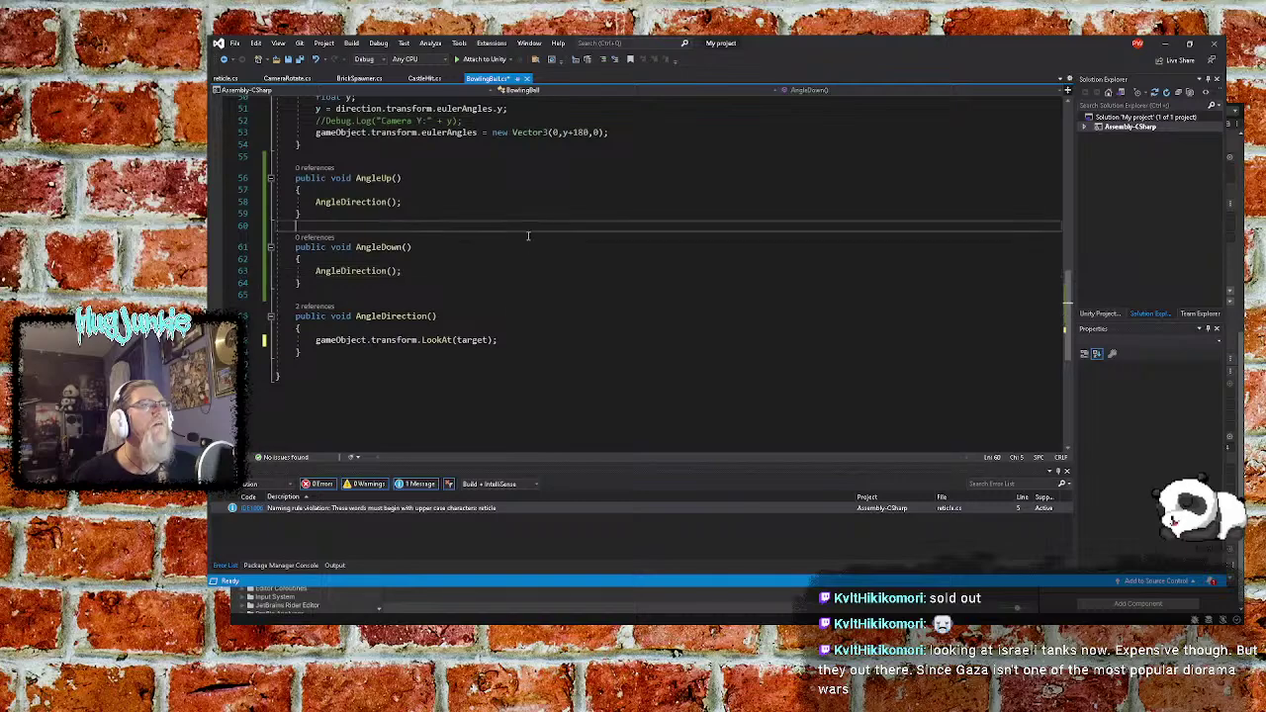
{"action": "left_click", "coordinate": [301, 60]}
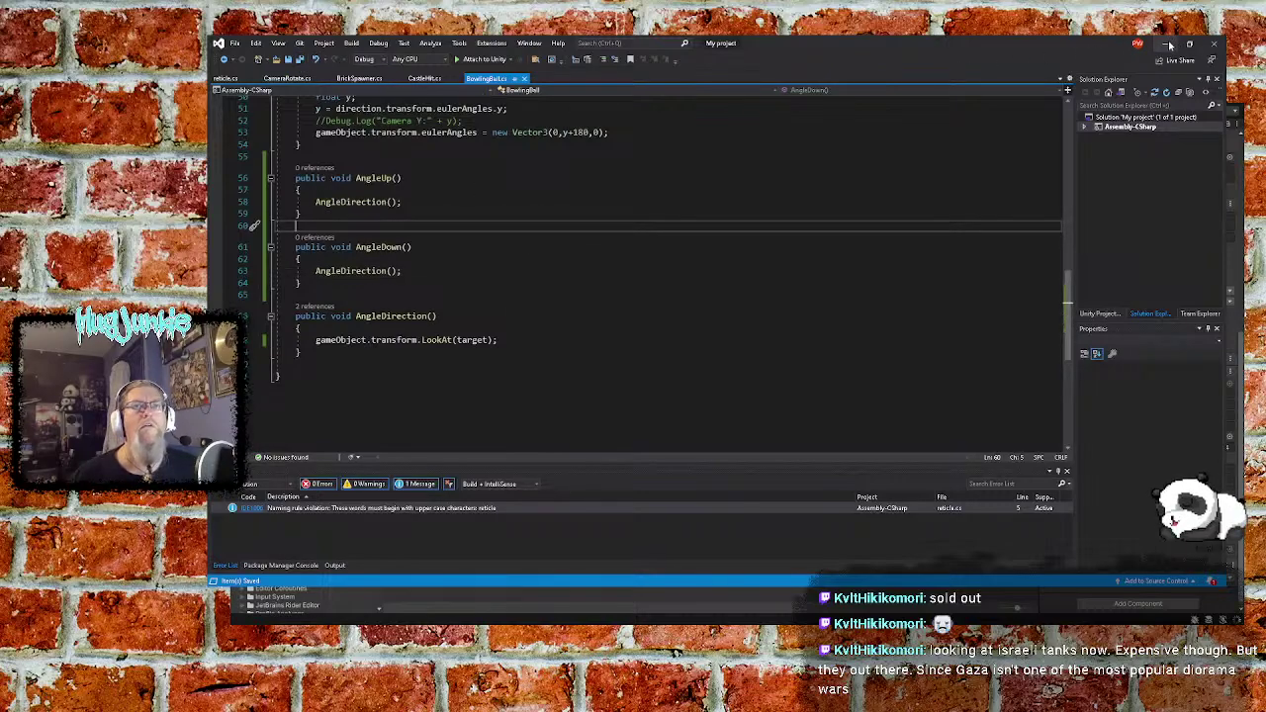
Switch to Unity and add a second On Click entry on the AngleUp button that calls the Ball's BowlingBall.AngleUp function
{"action": "left_click", "coordinate": [1167, 43]}
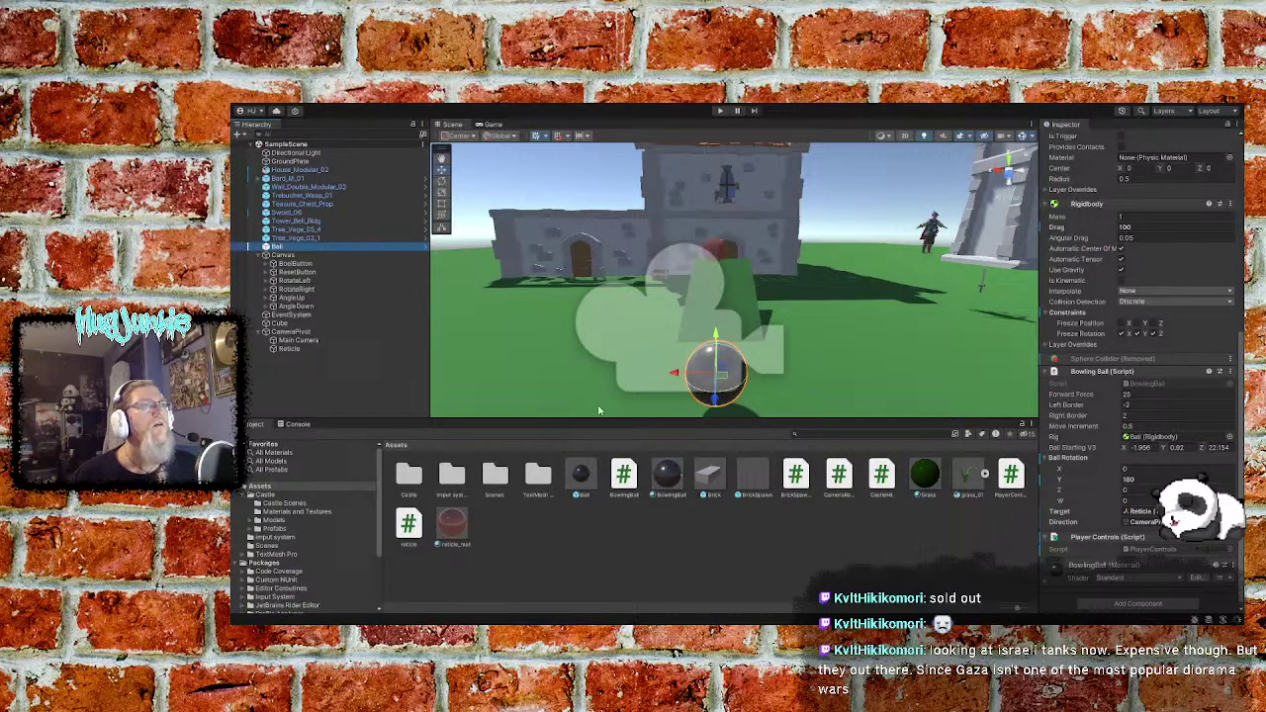
{"action": "left_click", "coordinate": [293, 298]}
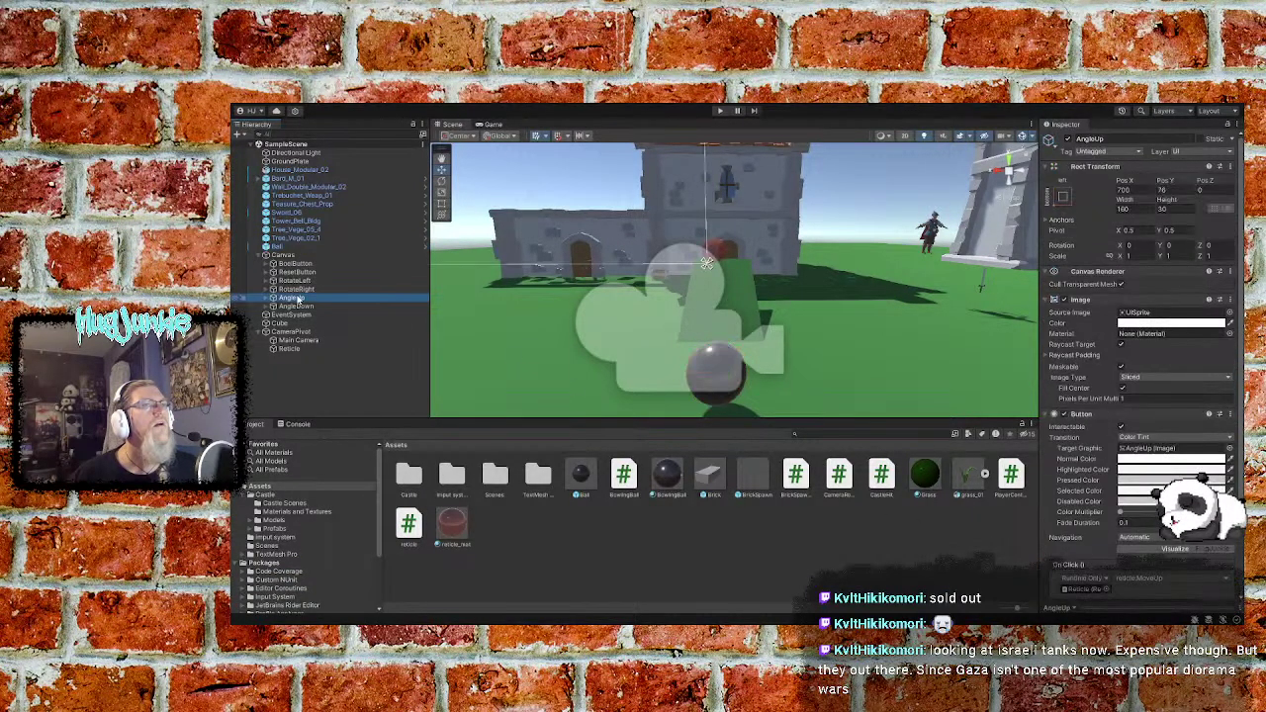
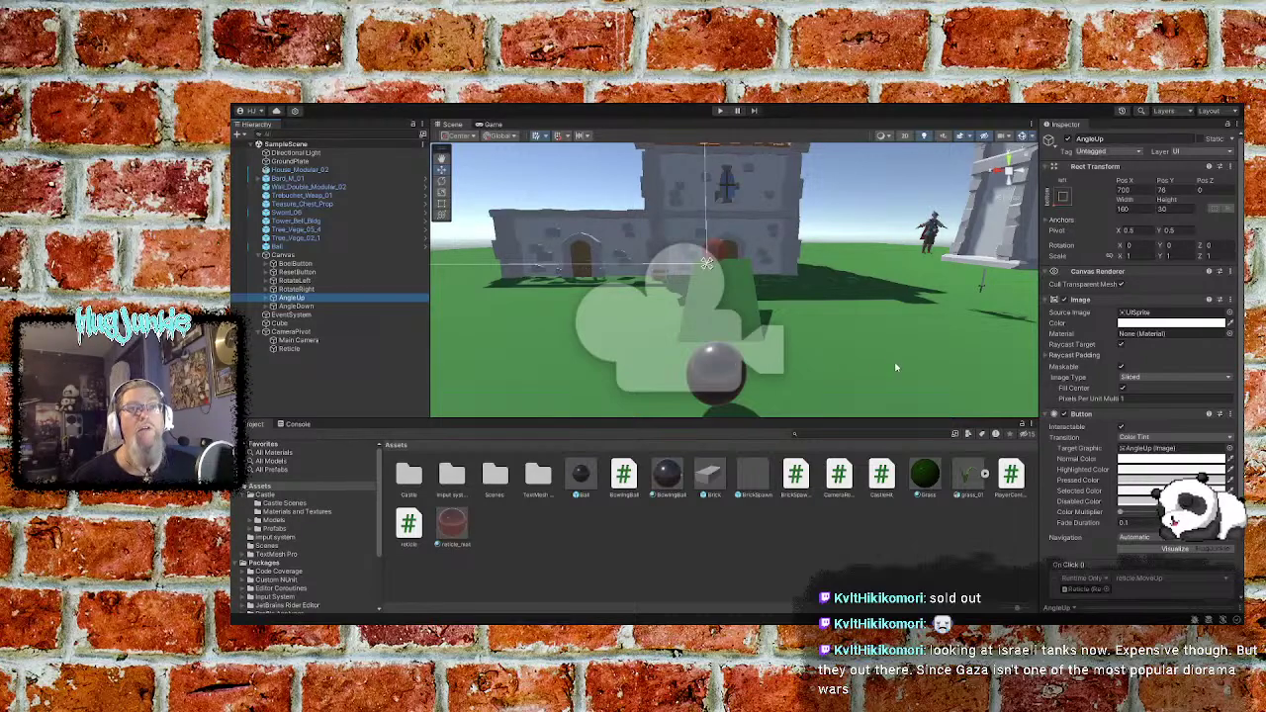
{"action": "scroll", "coordinate": [1076, 448], "scroll_direction": "down", "scroll_amount": 2}
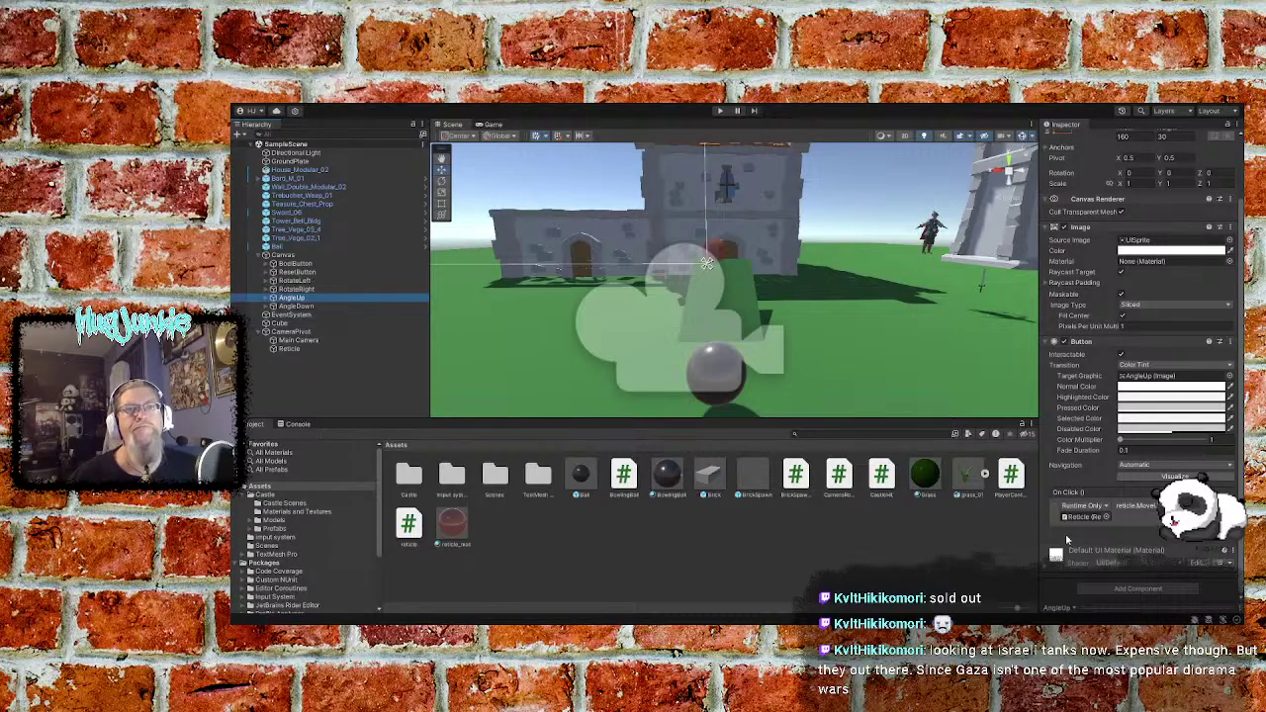
{"action": "left_click", "coordinate": [1207, 531]}
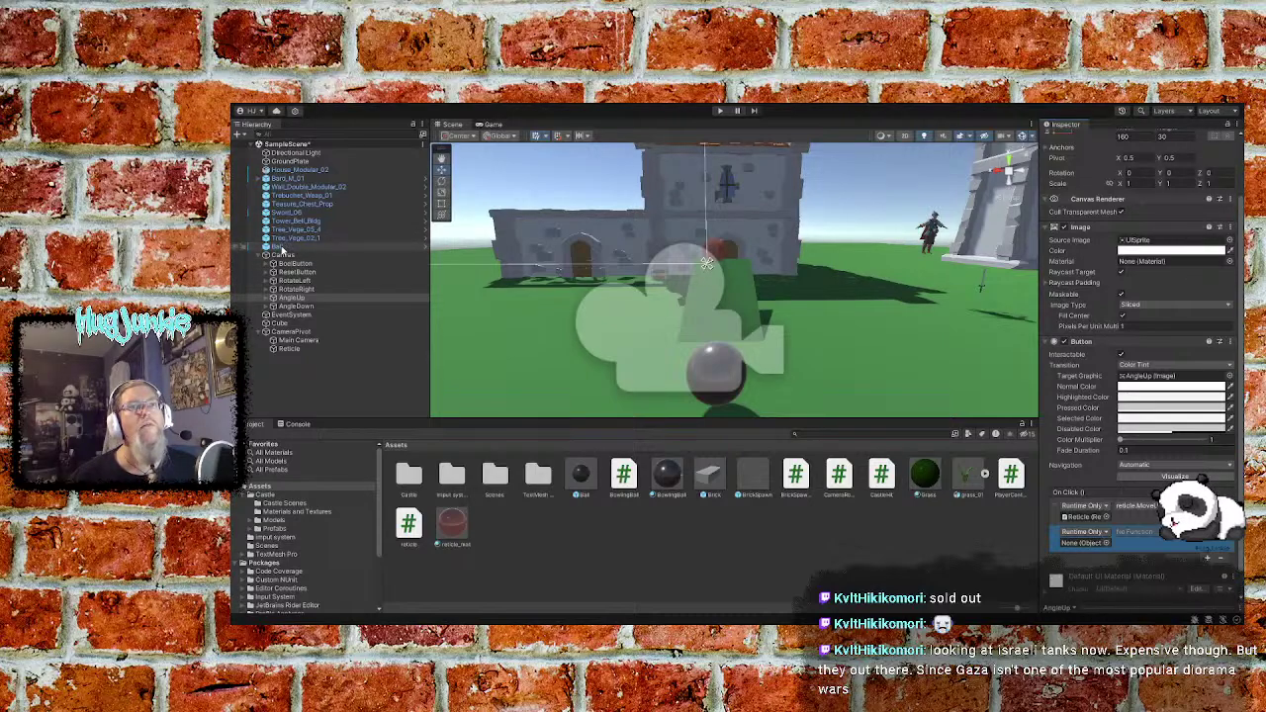
{"action": "left_click_drag", "start_coordinate": [280, 246], "coordinate": [1083, 543]}
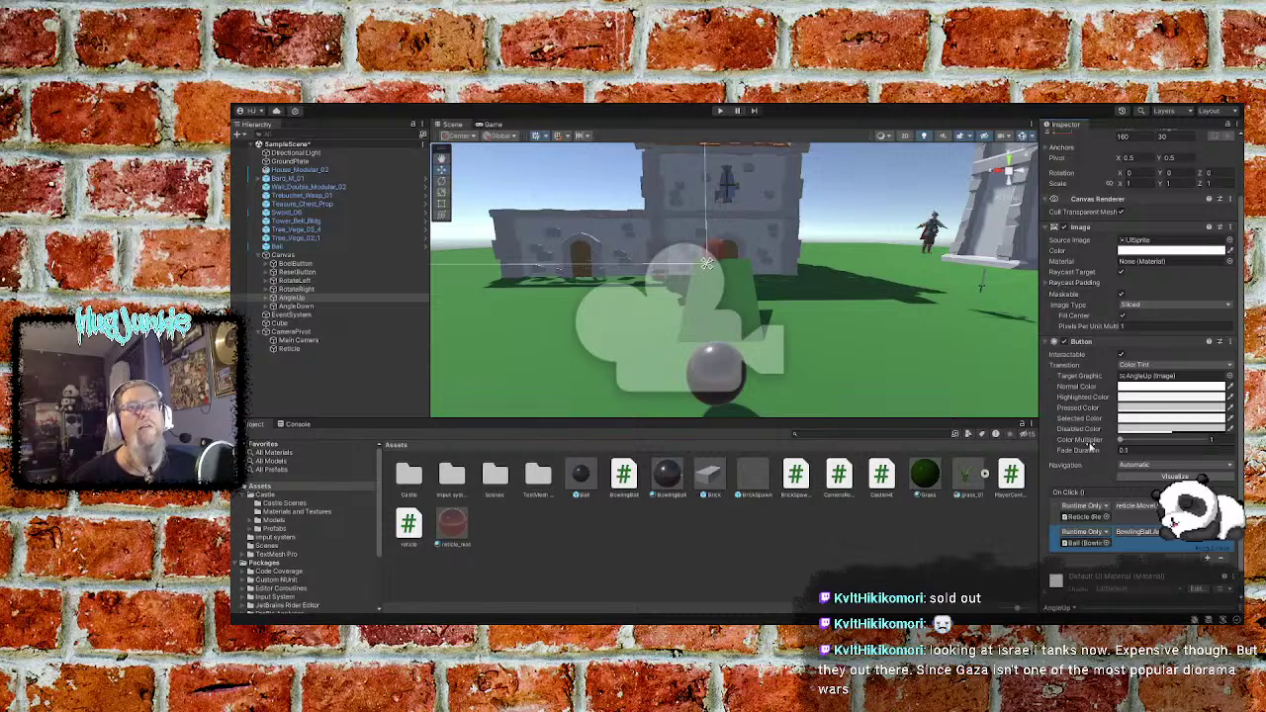
Add a second On Click entry targeting the Ball object on the AngleDown button and save the scene
{"action": "left_click", "coordinate": [295, 306]}
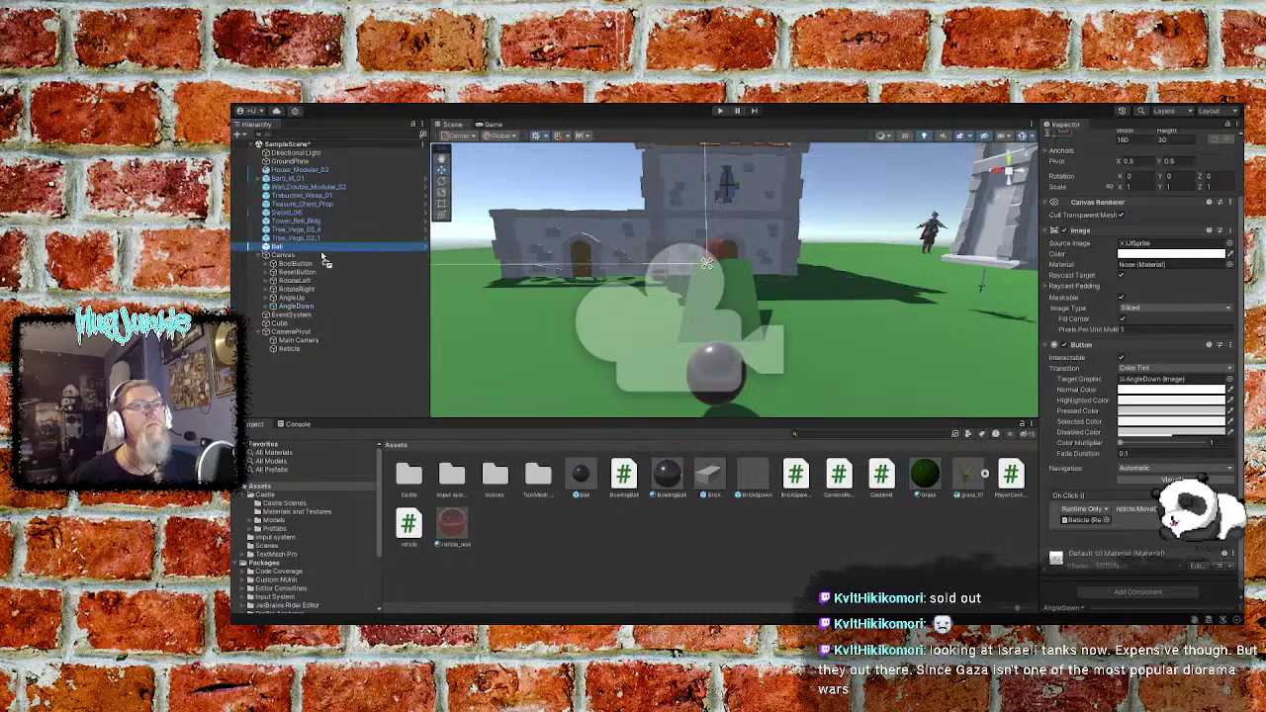
{"action": "left_click", "coordinate": [450, 330]}
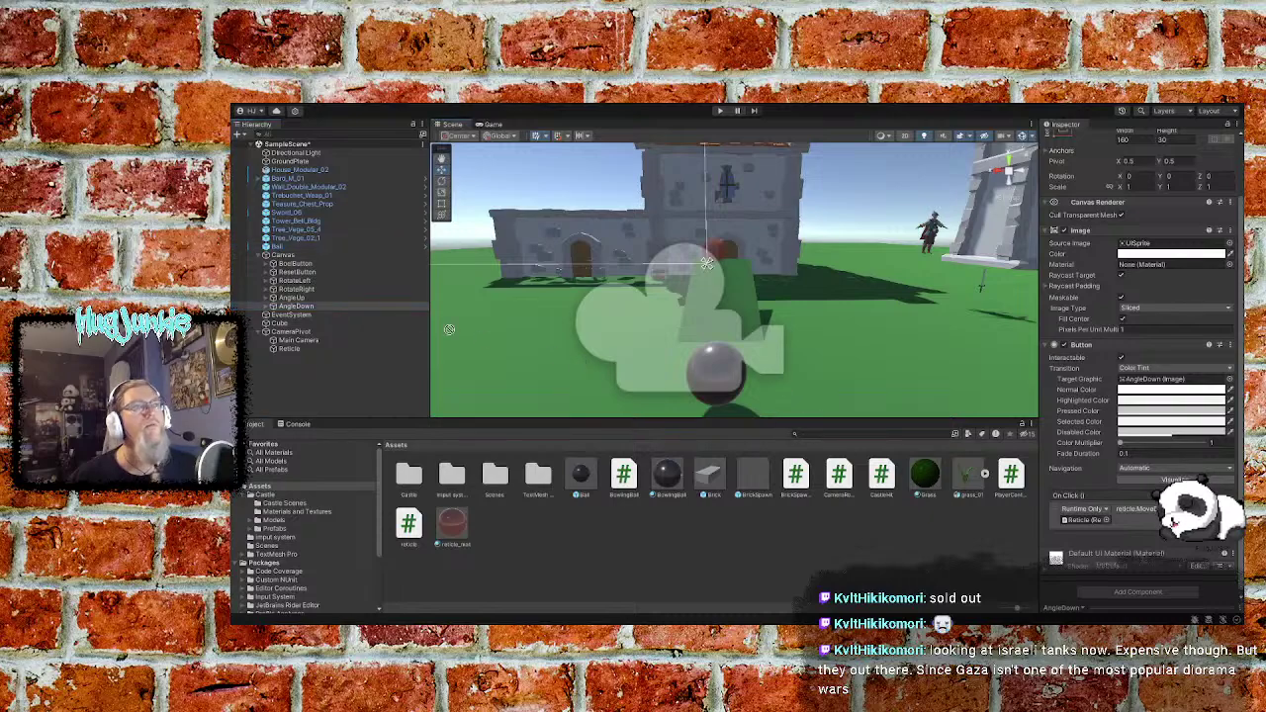
{"action": "left_click", "coordinate": [297, 247]}
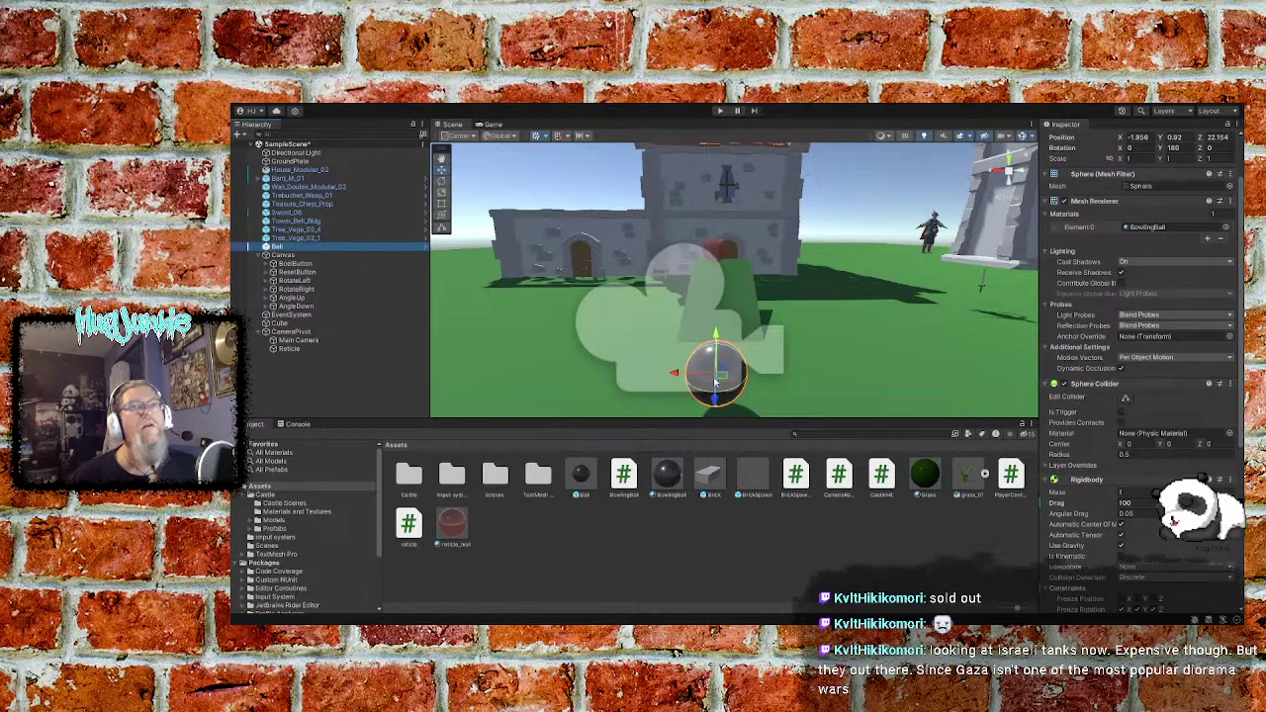
{"action": "left_click", "coordinate": [296, 306]}
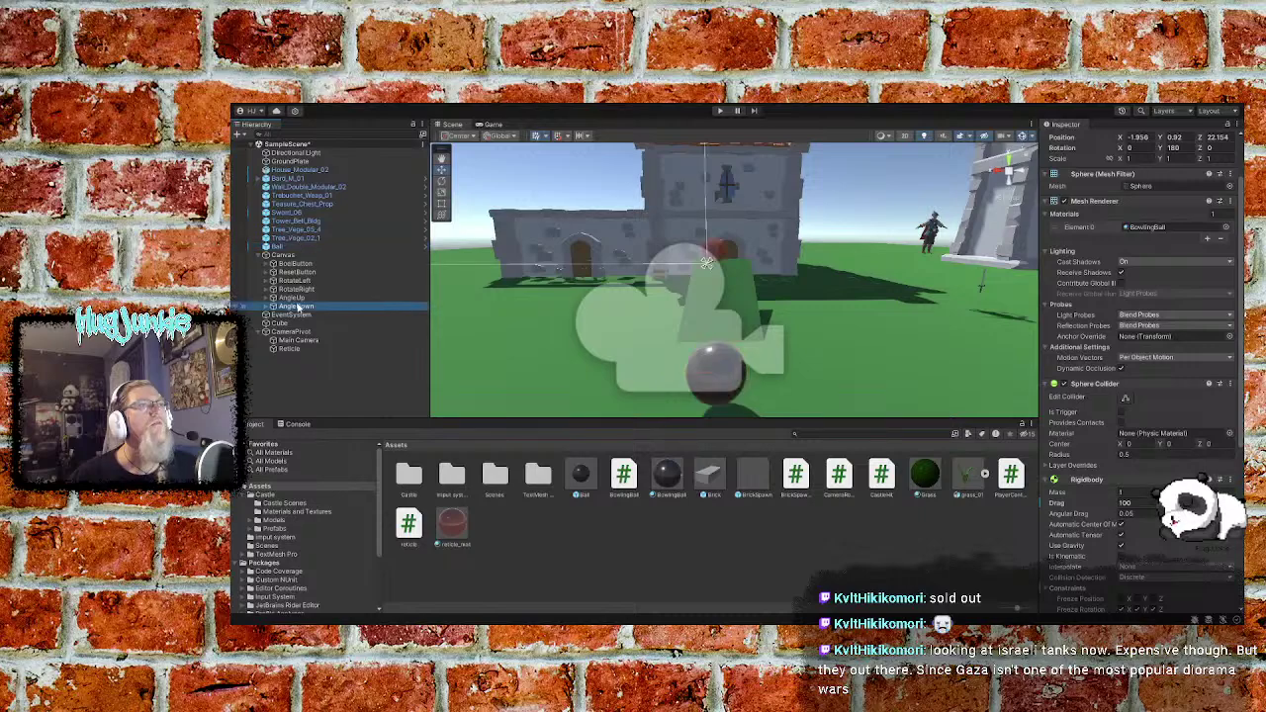
{"action": "left_click", "coordinate": [1213, 540]}
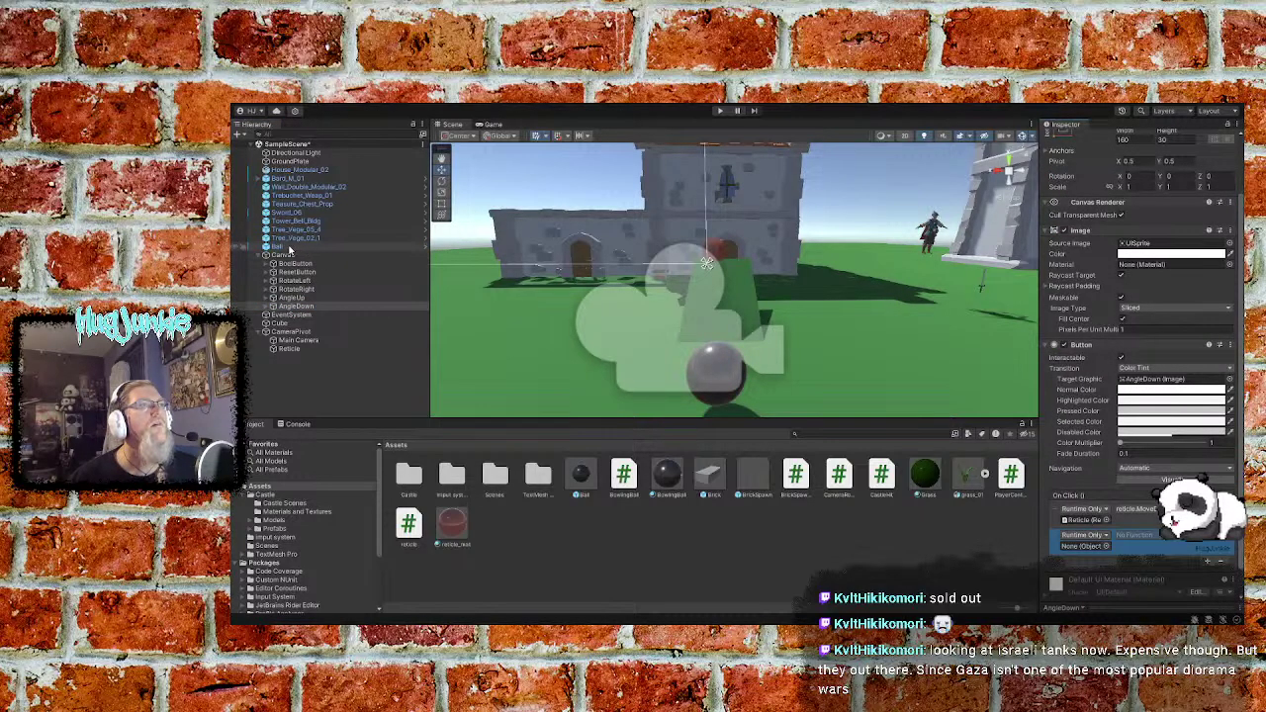
{"action": "left_click_drag", "start_coordinate": [689, 313], "coordinate": [1083, 546]}
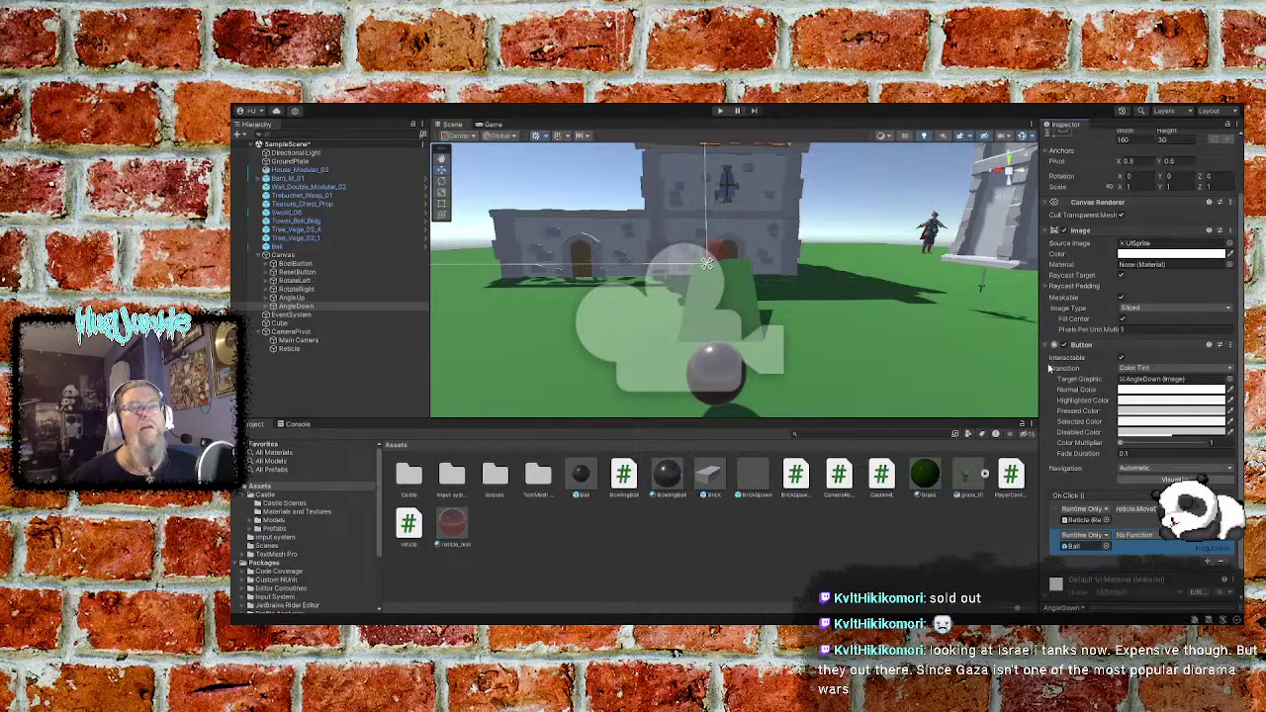
{"action": "left_click", "coordinate": [917, 546]}
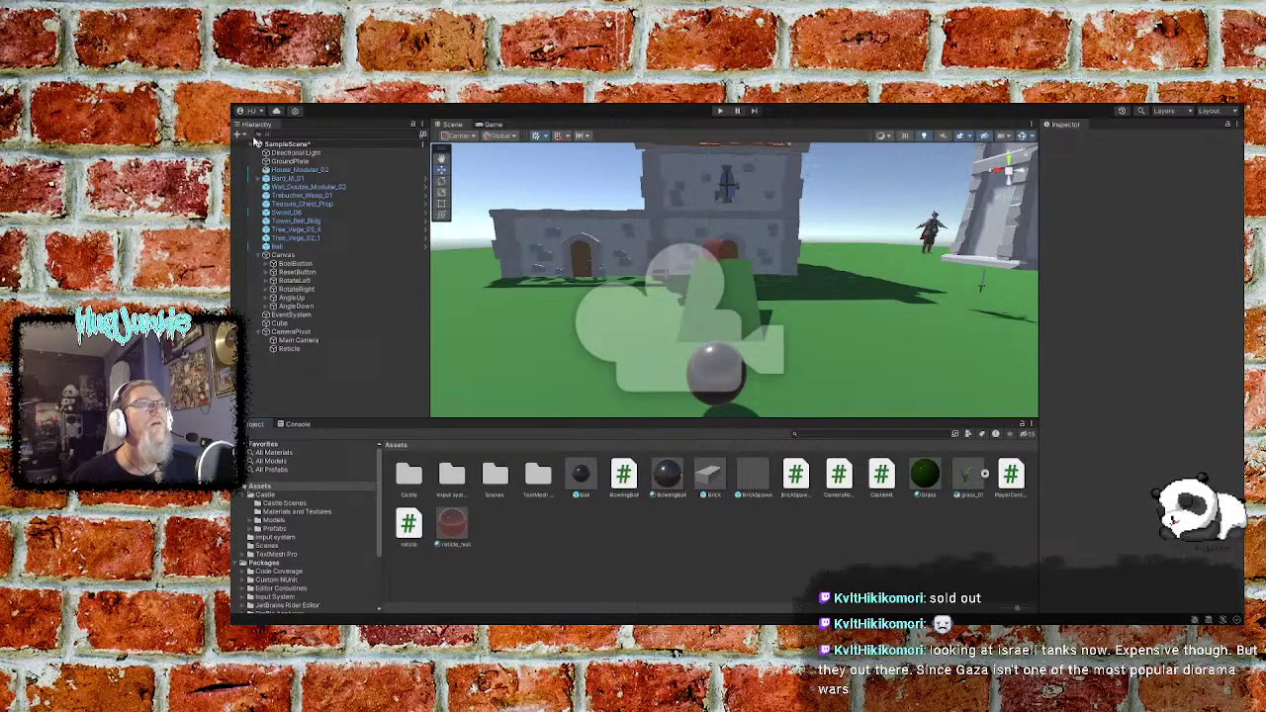
{"action": "key", "text": "ctrl+s"}
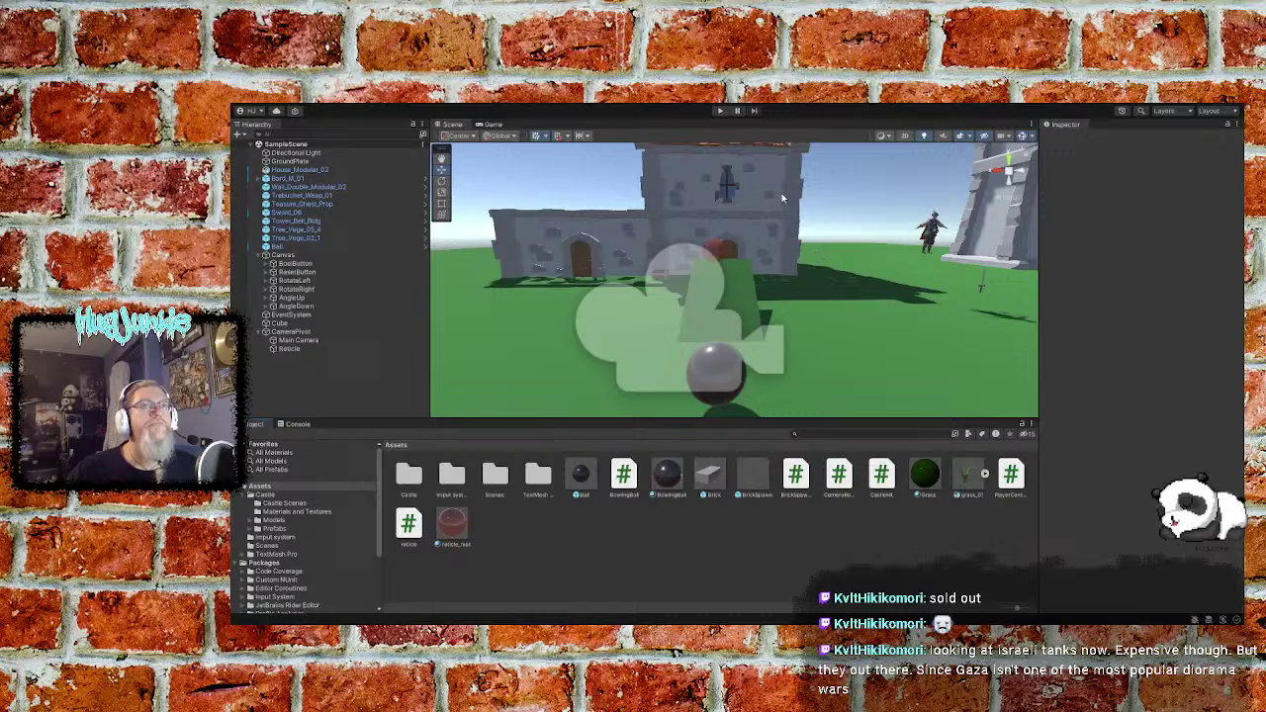
Raise the Cube ramp in front of the castle high above the ball's path, to a Y position of about 10.74
{"action": "left_click", "coordinate": [740, 290]}
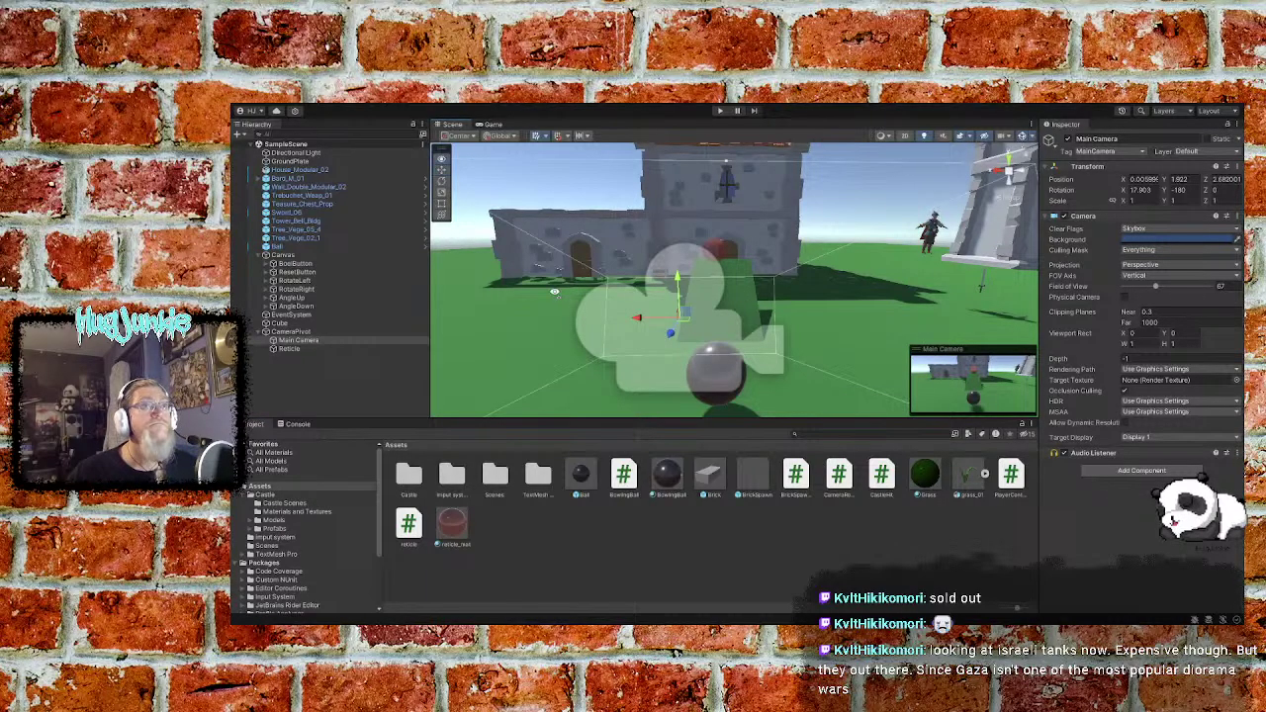
{"action": "right_click_drag", "start_coordinate": [555, 297], "coordinate": [744, 297]}
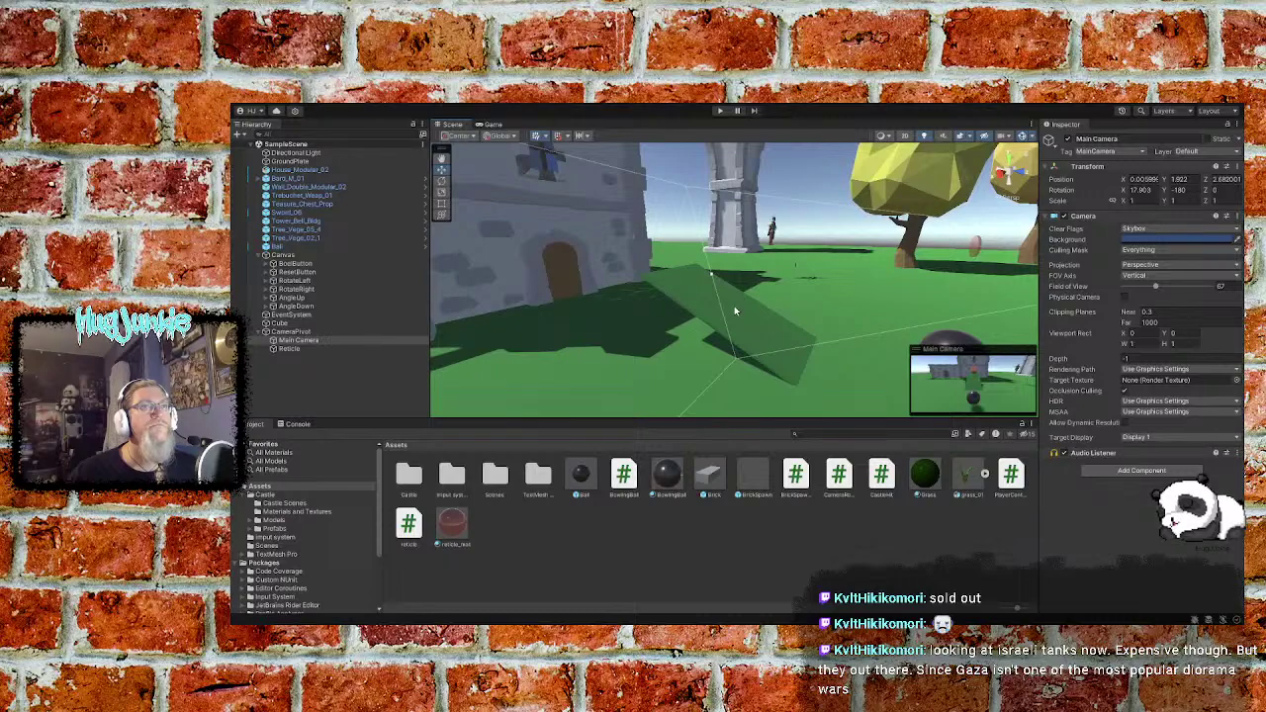
{"action": "left_click", "coordinate": [716, 313]}
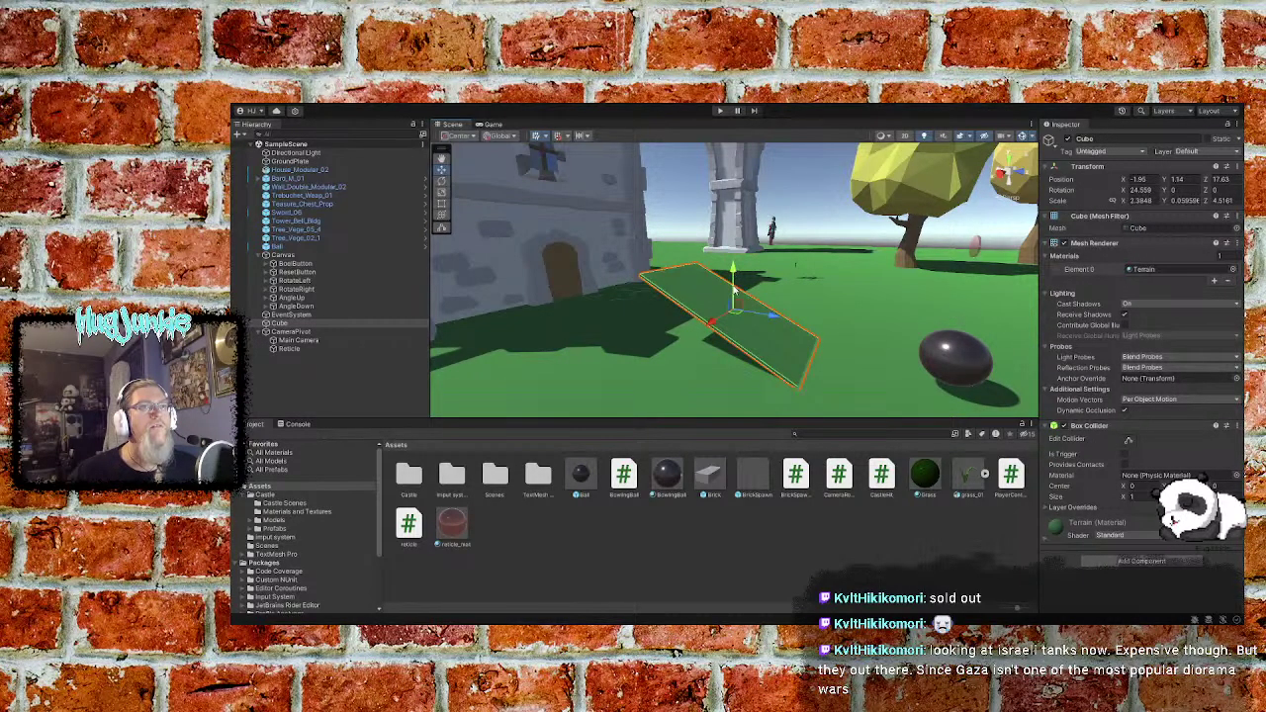
{"action": "left_click_drag", "start_coordinate": [733, 269], "coordinate": [746, 259]}
{"action": "right_click_drag", "start_coordinate": [746, 259], "coordinate": [745, 282]}
{"action": "left_click_drag", "start_coordinate": [740, 284], "coordinate": [721, 286]}
{"action": "right_click_drag", "start_coordinate": [718, 307], "coordinate": [738, 209]}
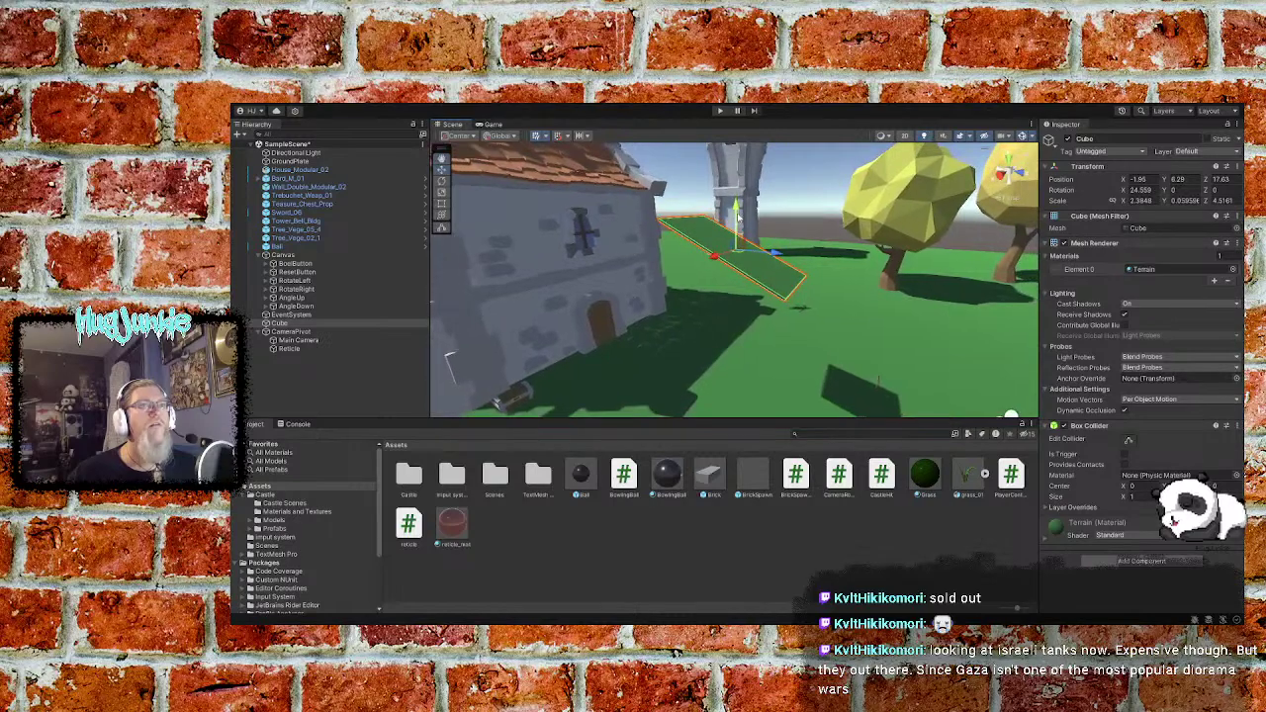
{"action": "left_click_drag", "start_coordinate": [739, 208], "coordinate": [744, 158]}
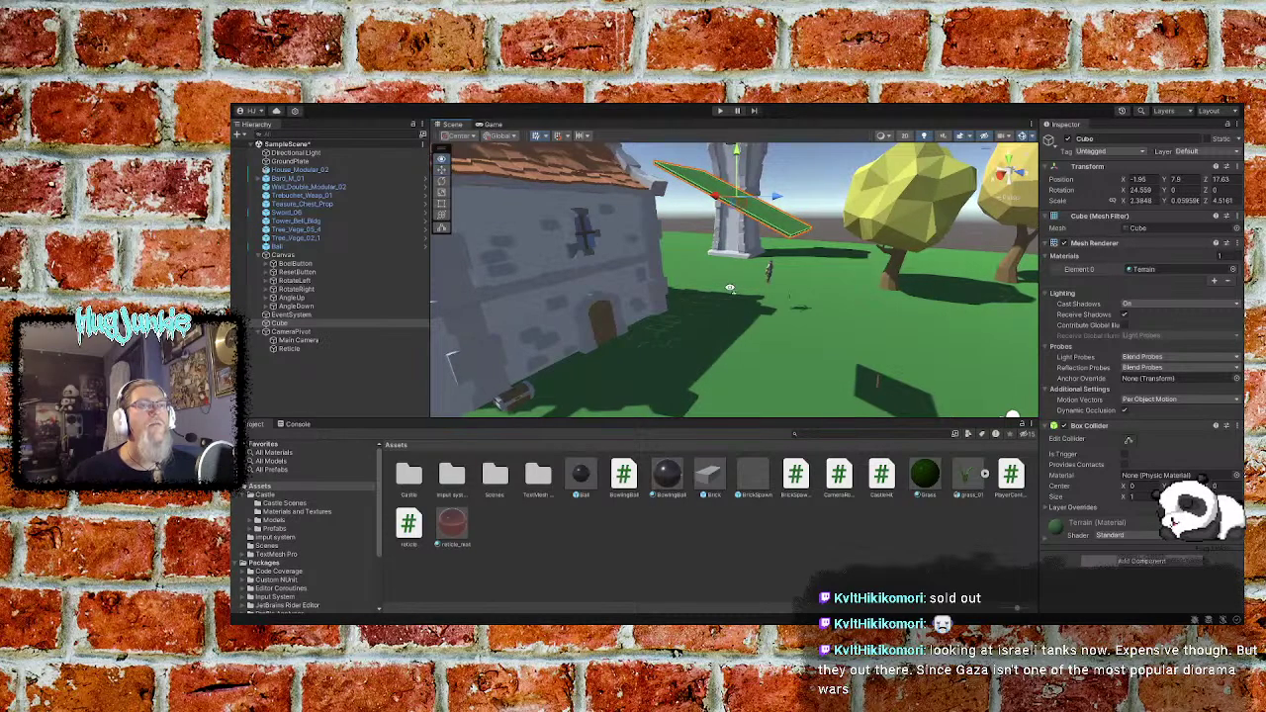
{"action": "right_click_drag", "start_coordinate": [742, 163], "coordinate": [736, 170]}
{"action": "left_click_drag", "start_coordinate": [736, 170], "coordinate": [758, 103]}
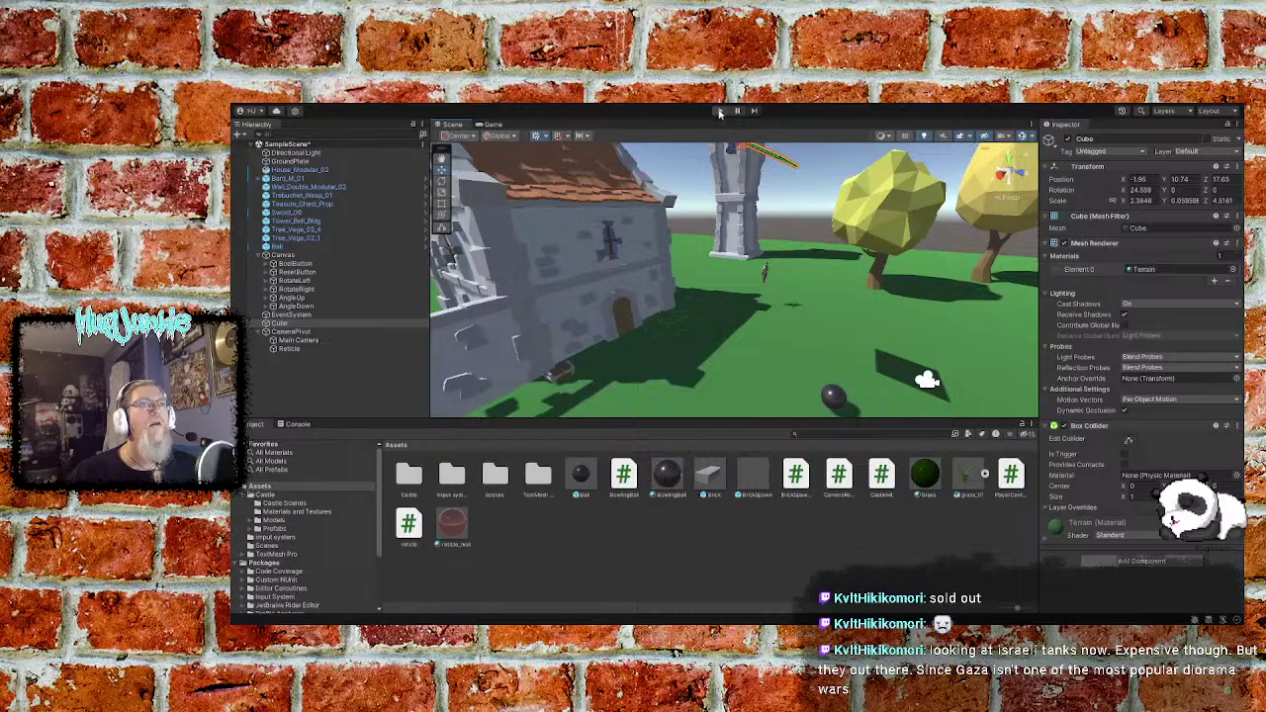
Play the game and test bowling at the default aim and with the reticle raised one increment, resetting the ball after each throw
{"action": "left_click", "coordinate": [720, 110]}
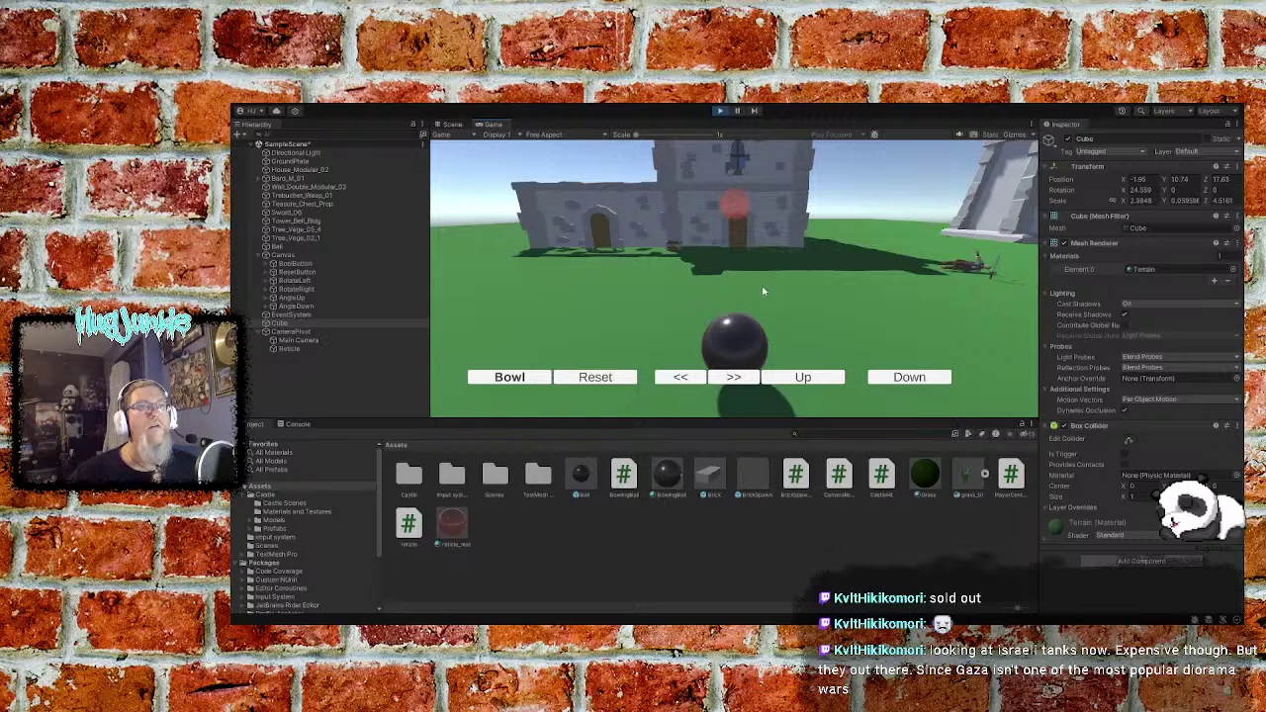
{"action": "left_click", "coordinate": [520, 379]}
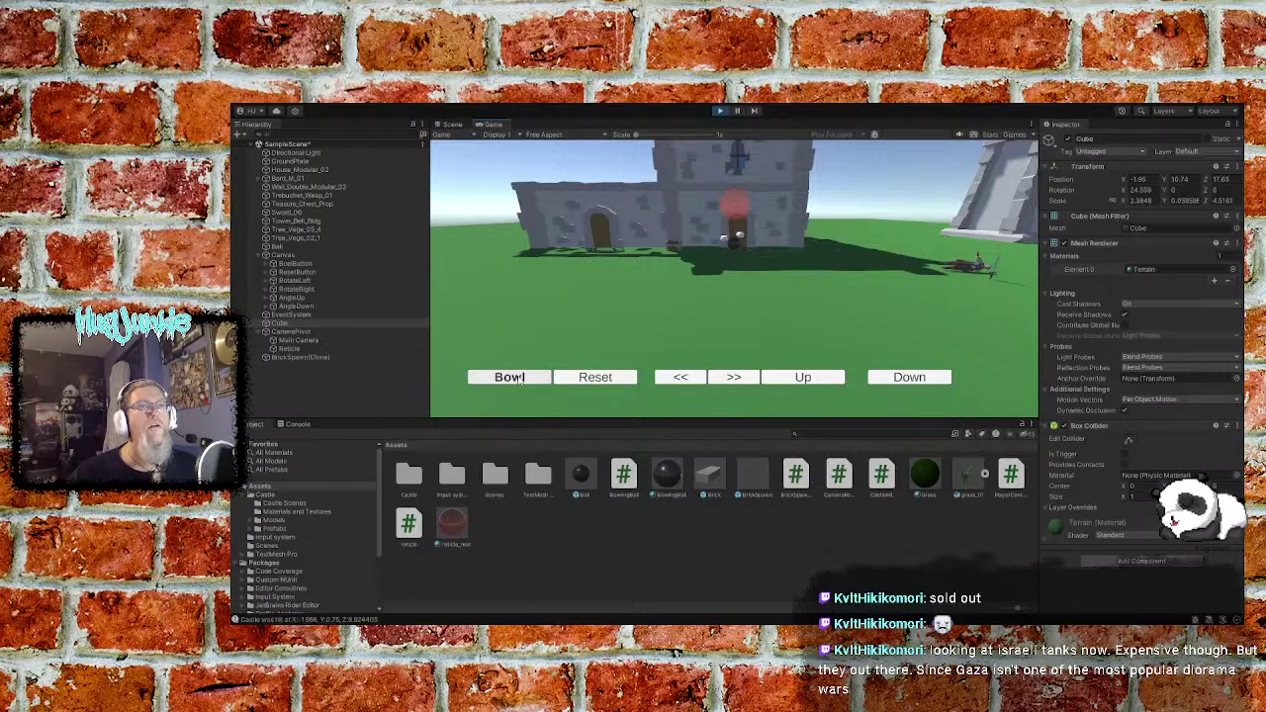
{"action": "left_click", "coordinate": [605, 382]}
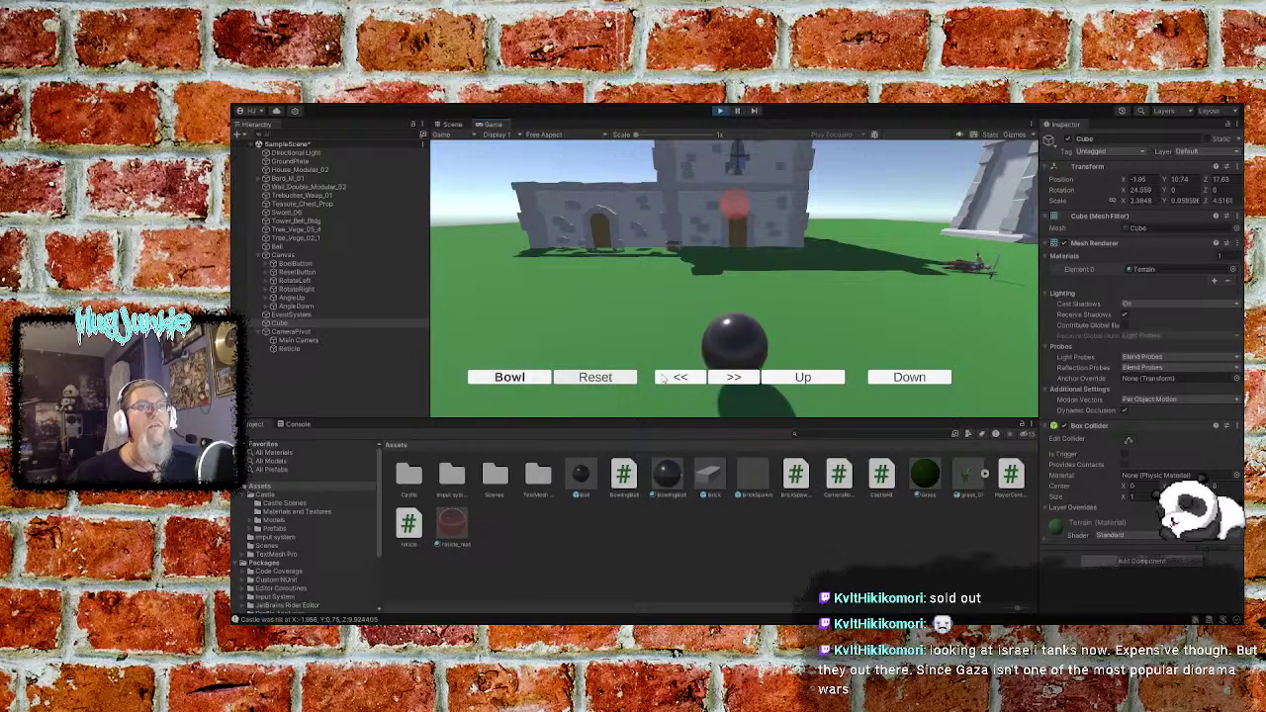
{"action": "left_click", "coordinate": [811, 380]}
{"action": "left_click", "coordinate": [511, 382]}
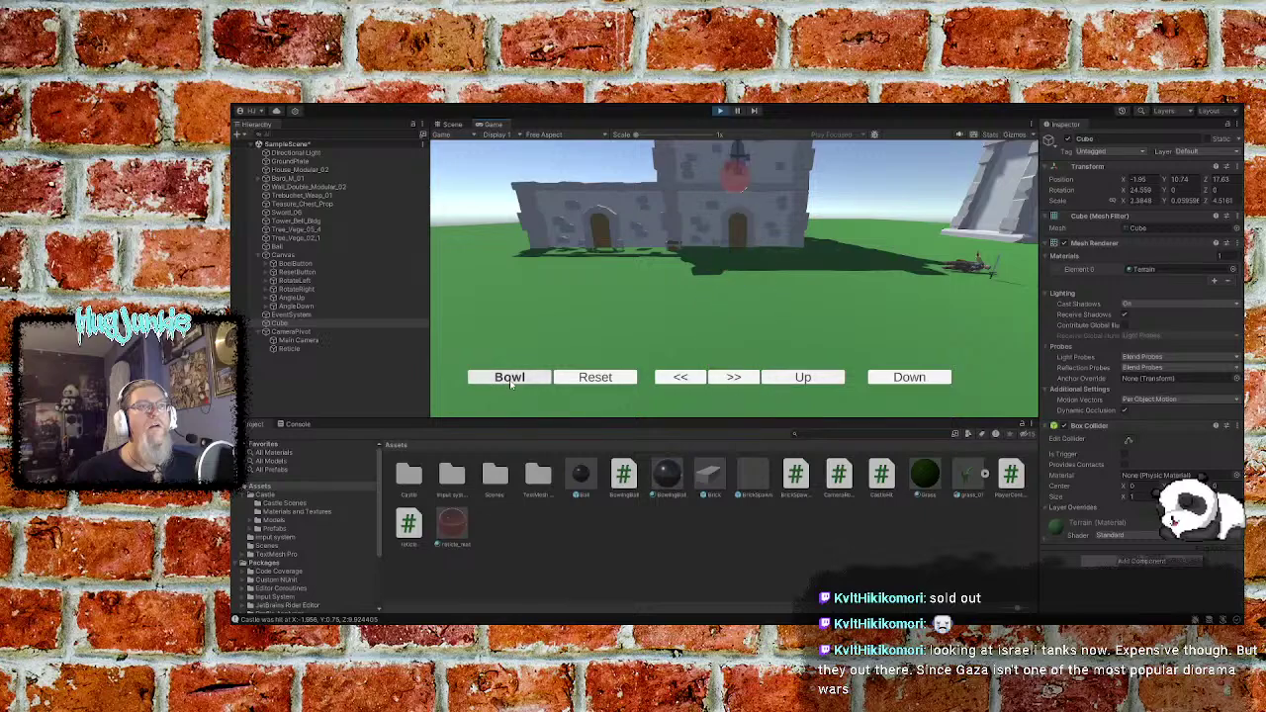
{"action": "left_click", "coordinate": [608, 379]}
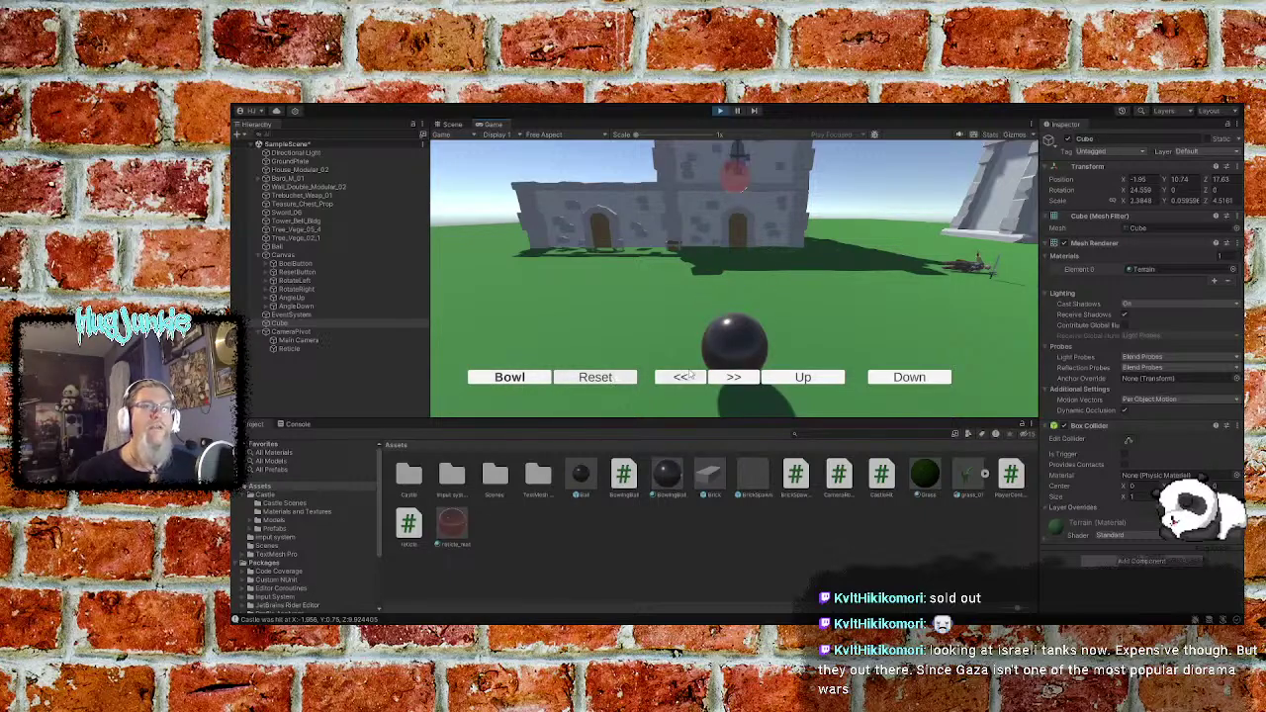
{"action": "left_click", "coordinate": [529, 380]}
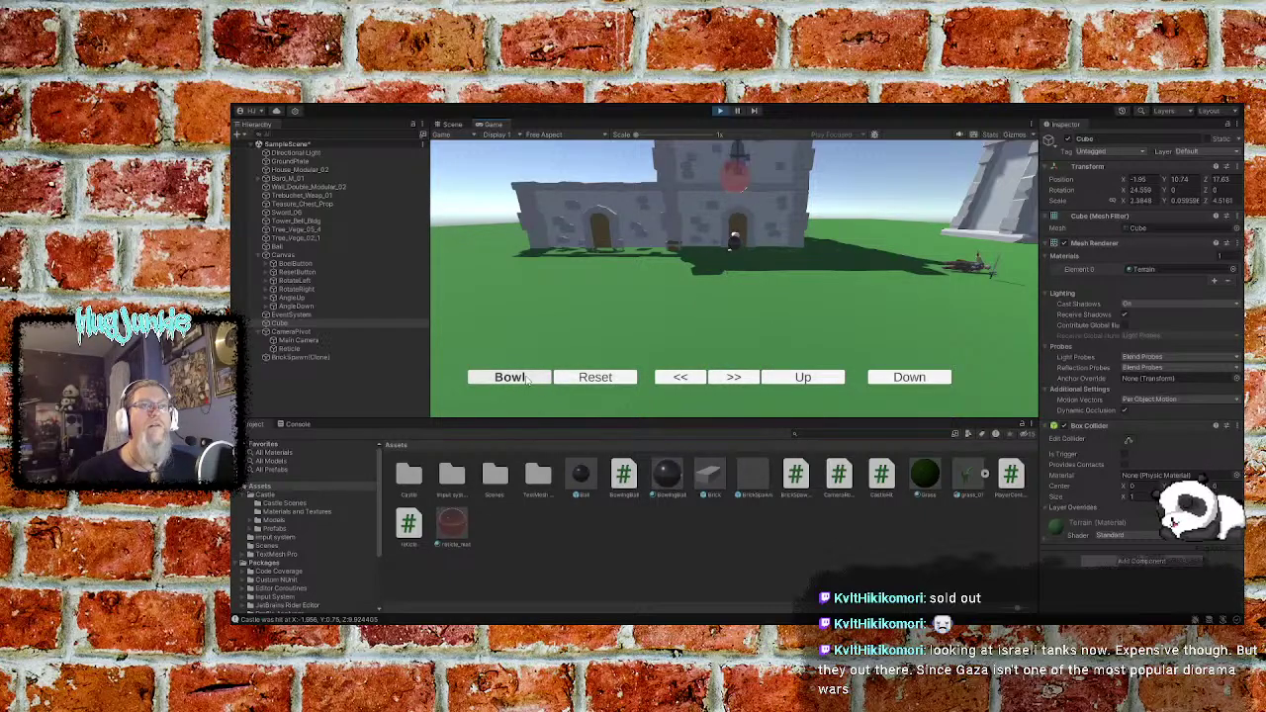
{"action": "left_click", "coordinate": [595, 382]}
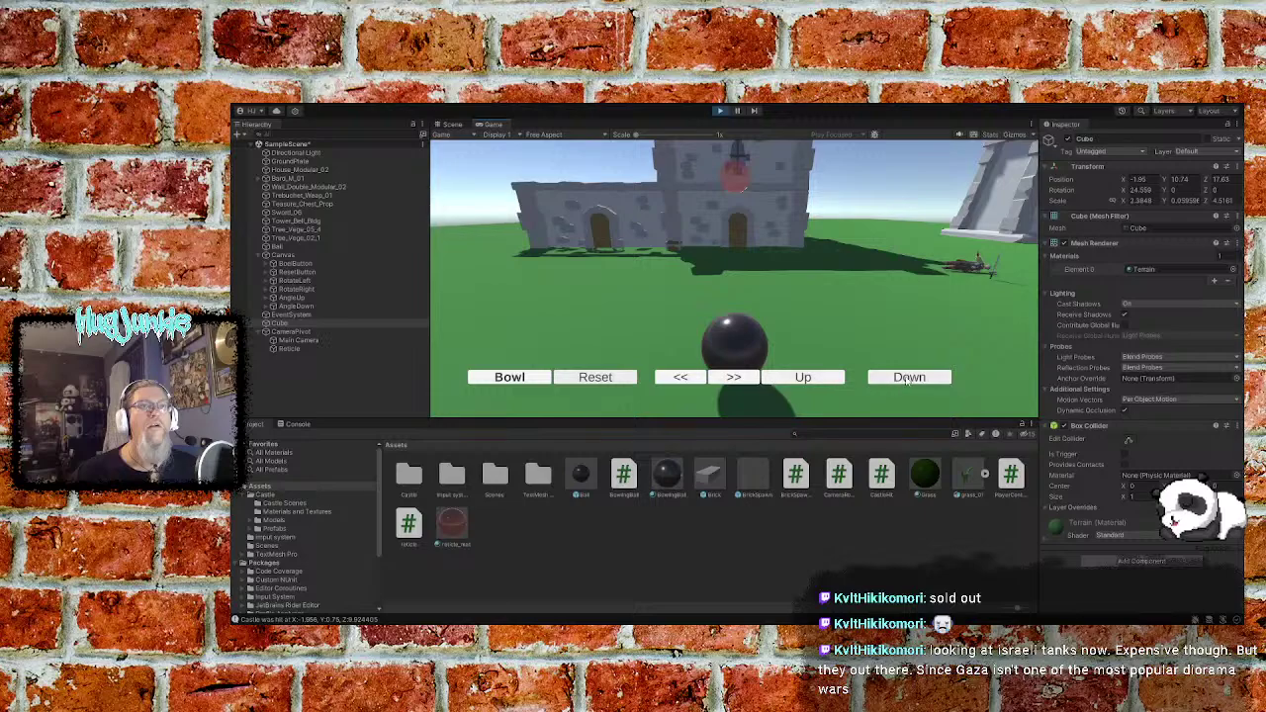
Lower the reticle two increments, bowl at the castle door and reset the ball
{"action": "left_click", "coordinate": [907, 380]}
{"action": "left_click", "coordinate": [908, 380]}
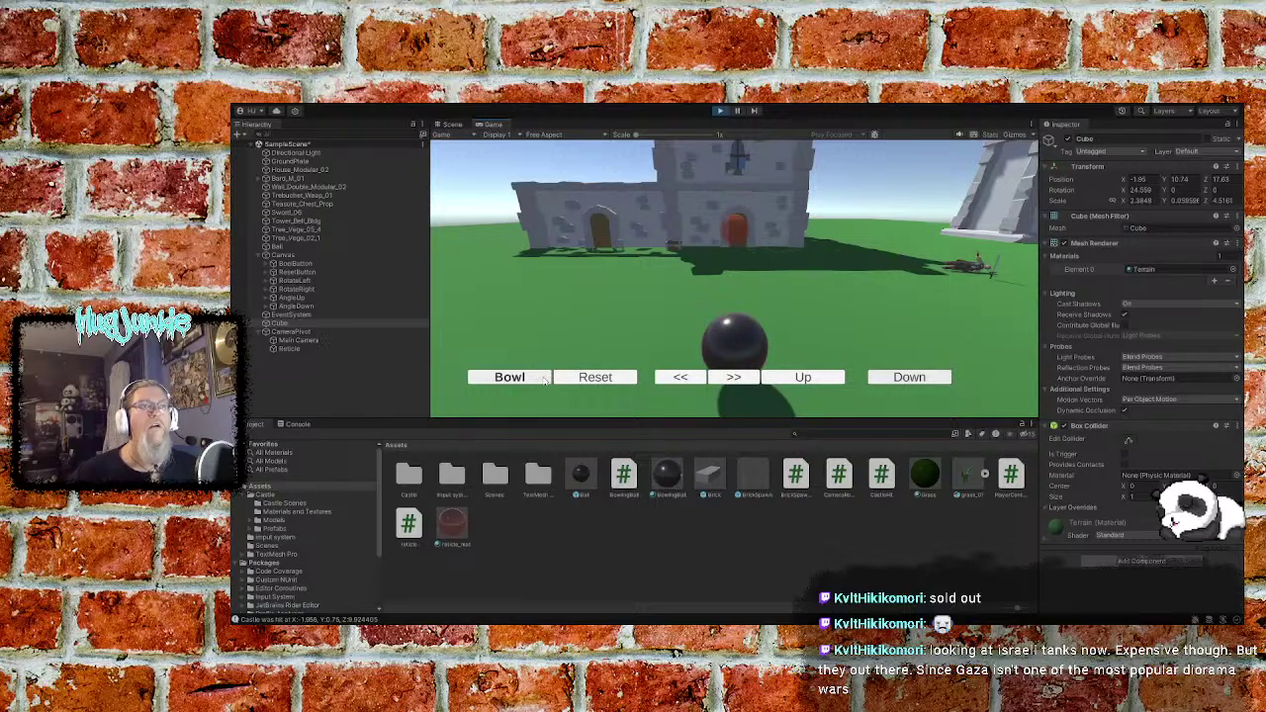
{"action": "left_click", "coordinate": [541, 382]}
{"action": "left_click", "coordinate": [584, 381]}
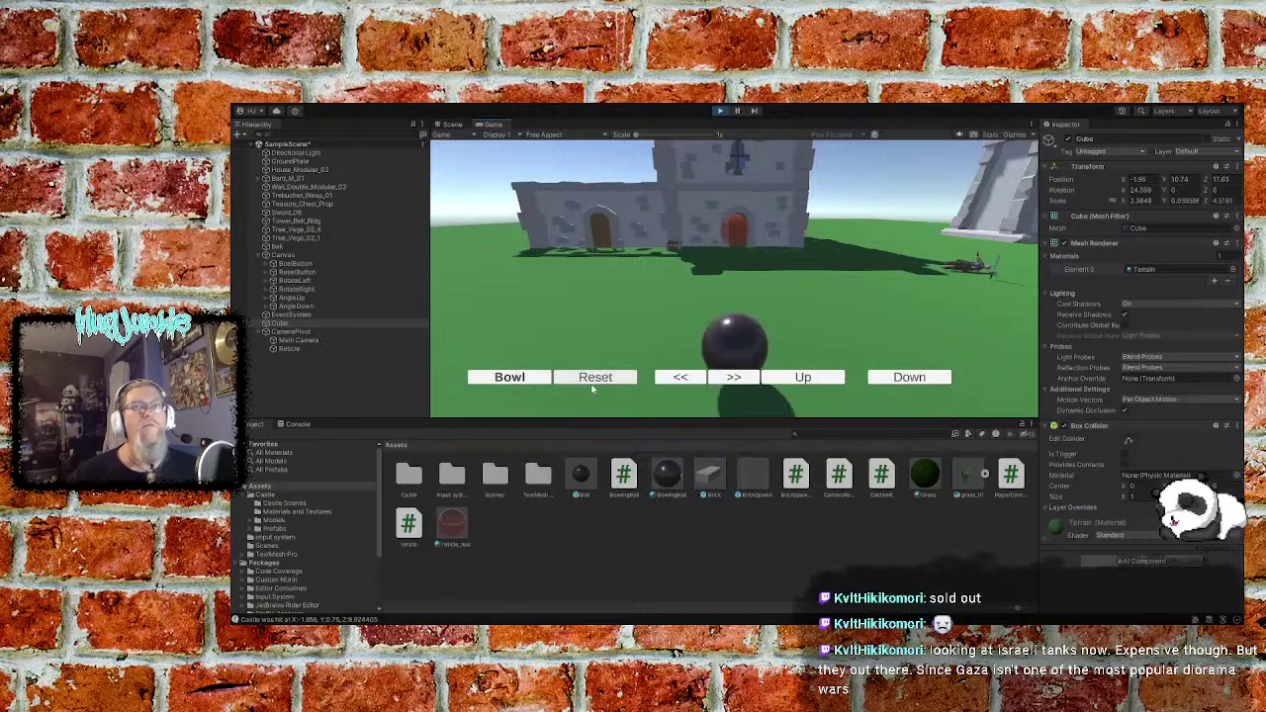
Test the Up and Down controls by moving the reticle repeatedly up and down while watching how the ball reacts
{"action": "left_click", "coordinate": [803, 377]}
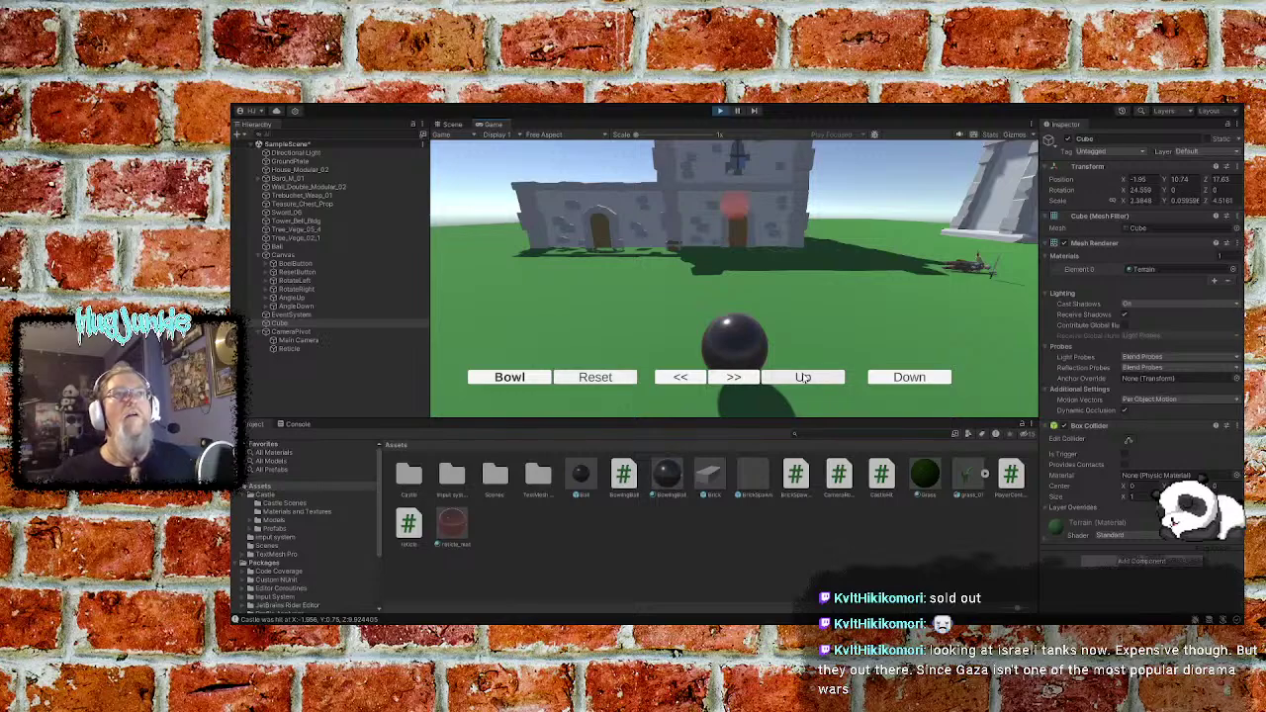
{"action": "left_click", "coordinate": [803, 377]}
{"action": "left_click", "coordinate": [803, 378]}
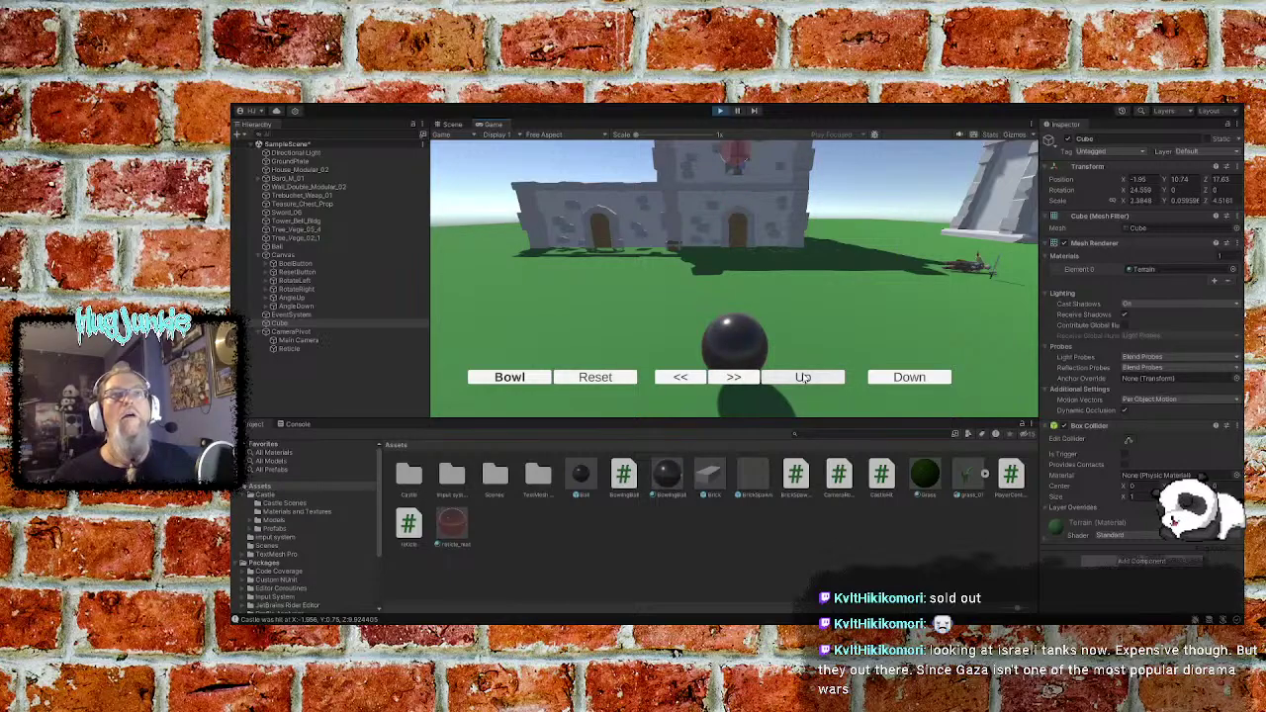
{"action": "left_click", "coordinate": [803, 378]}
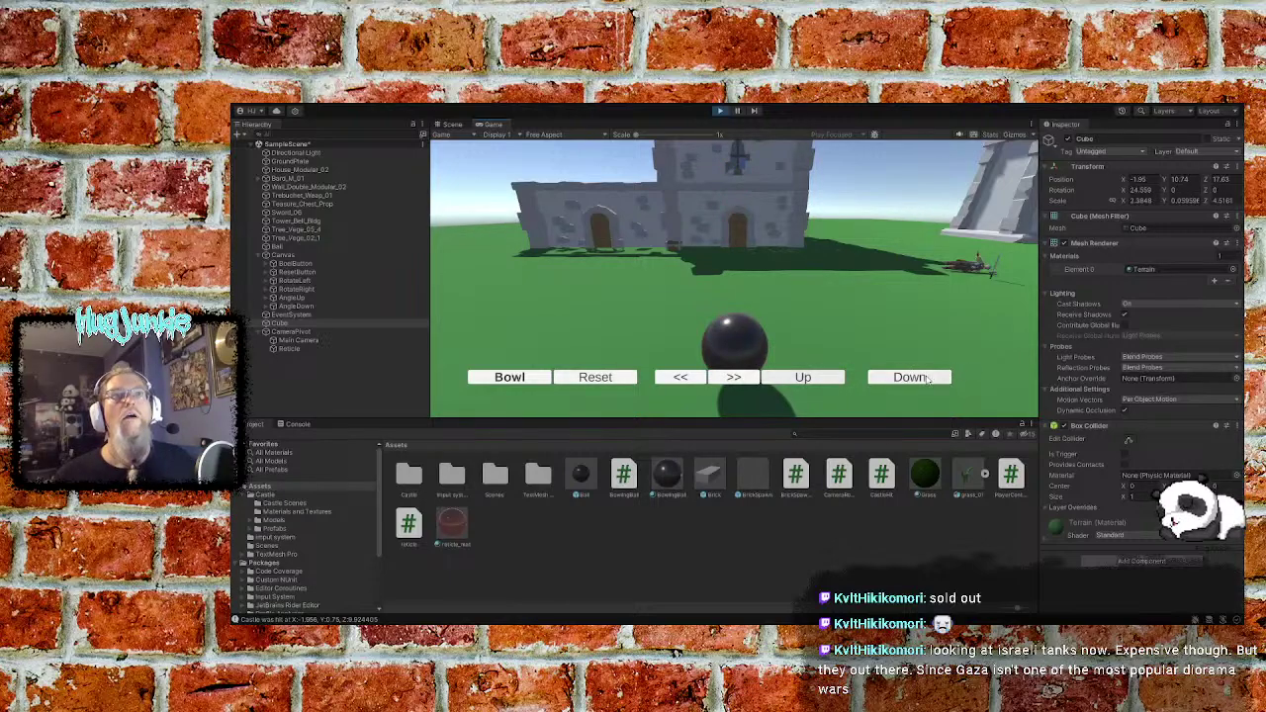
{"action": "left_click", "coordinate": [926, 380]}
{"action": "left_click", "coordinate": [925, 381]}
{"action": "left_click", "coordinate": [924, 382]}
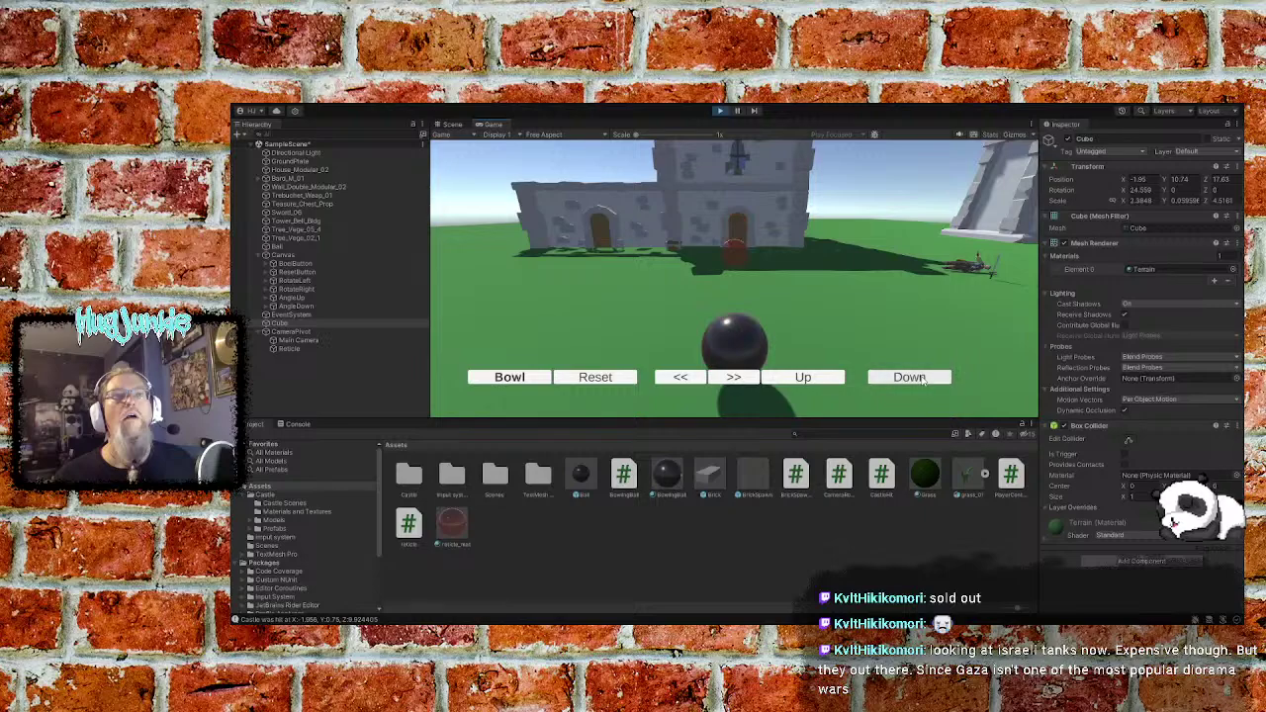
{"action": "left_click", "coordinate": [827, 378]}
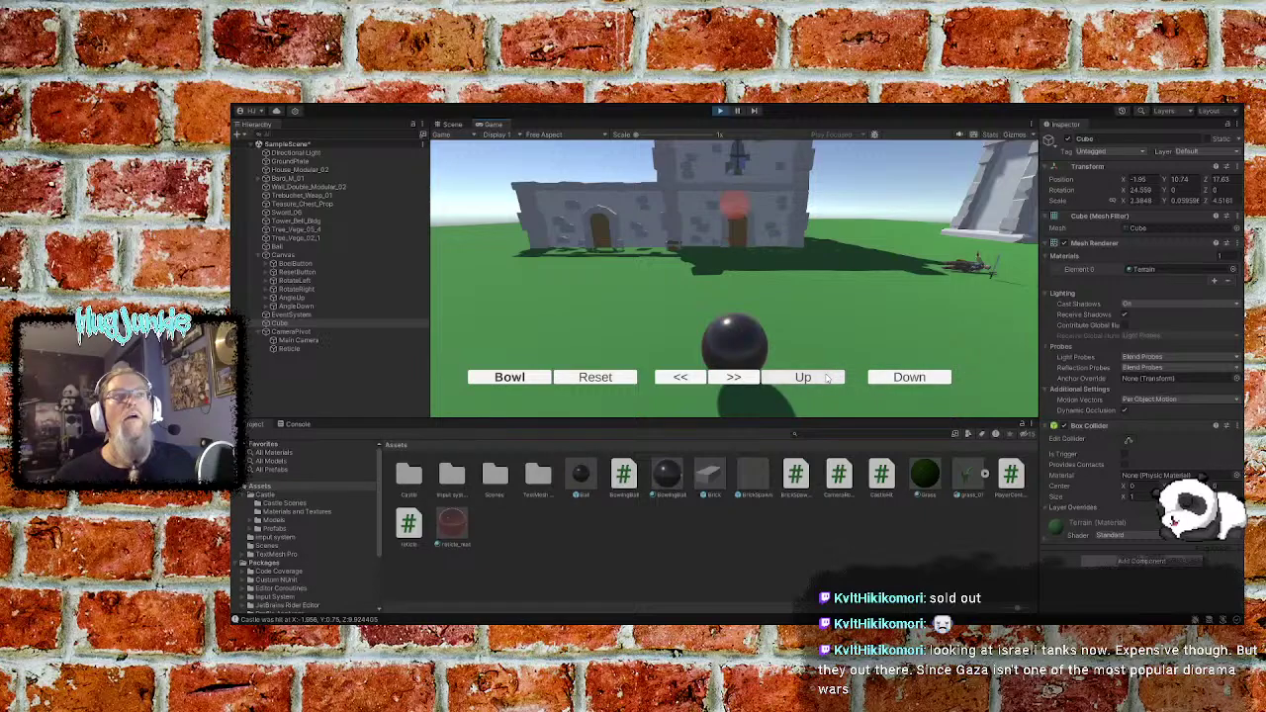
{"action": "left_click", "coordinate": [804, 378]}
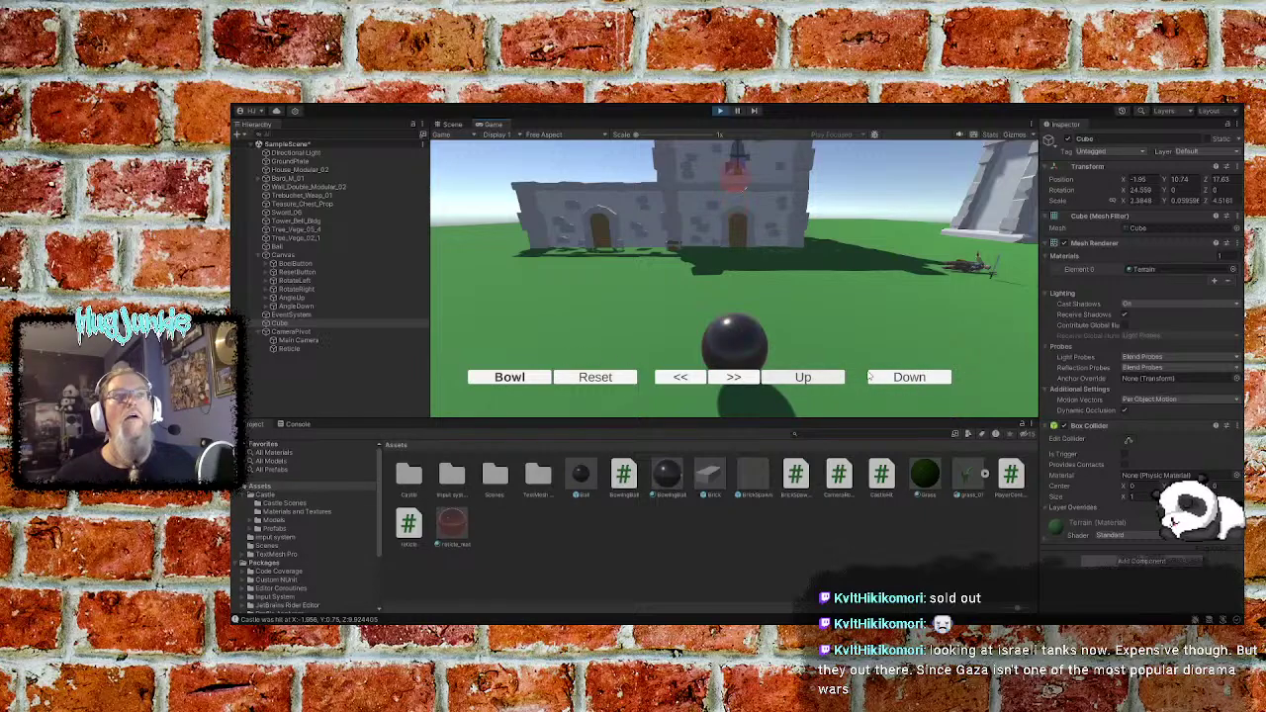
Keep moving the reticle down and up over the castle tower to check how far each increment shifts it
{"action": "left_click", "coordinate": [895, 380]}
{"action": "left_click", "coordinate": [834, 381]}
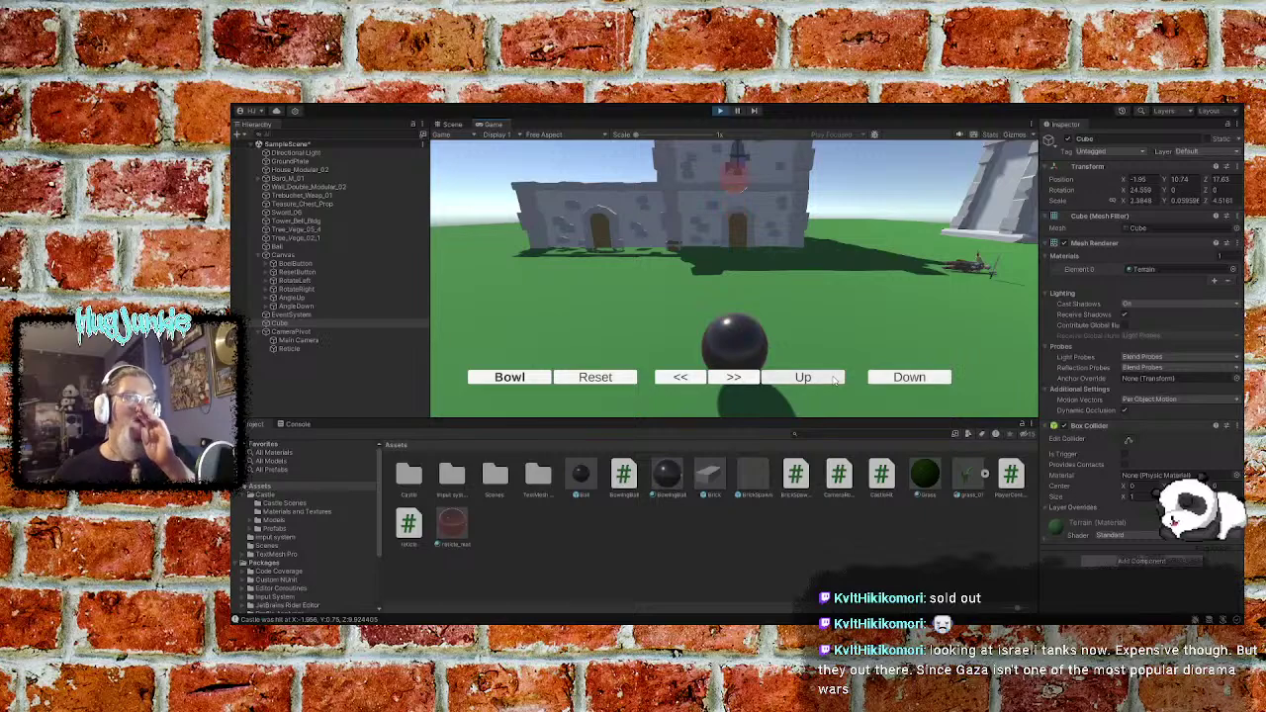
{"action": "left_click", "coordinate": [834, 381]}
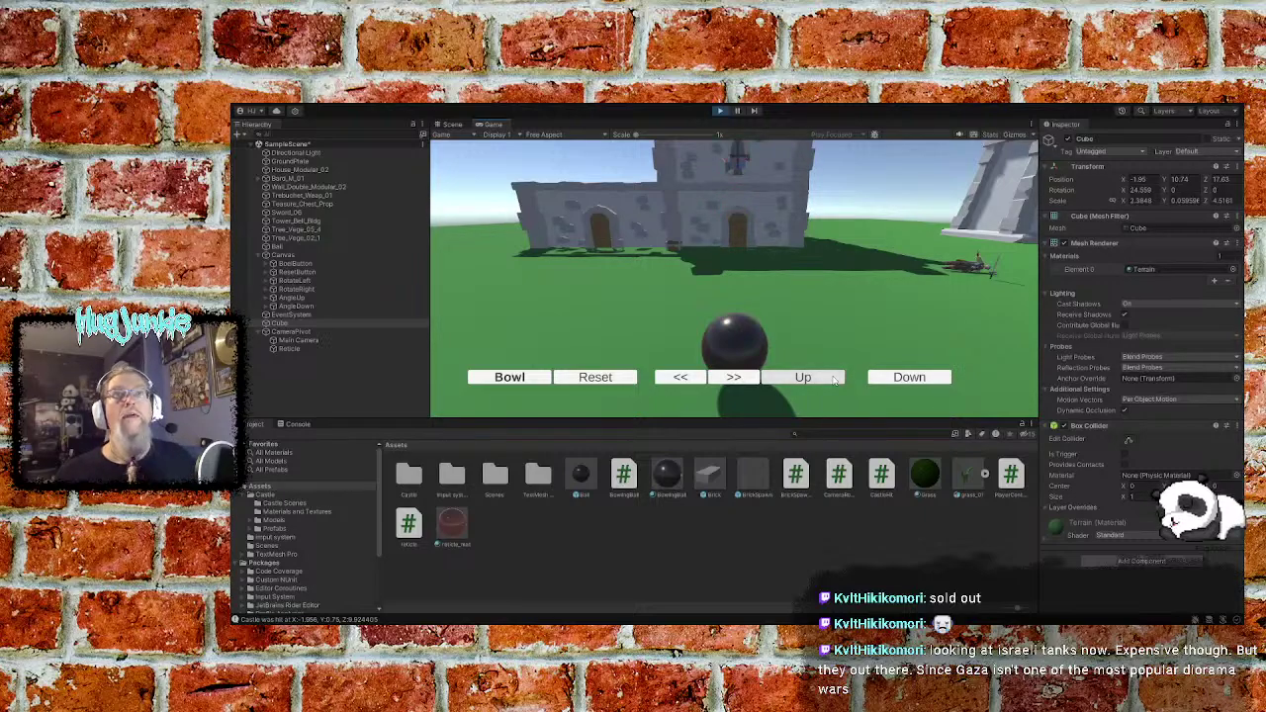
{"action": "left_click", "coordinate": [905, 382]}
{"action": "left_click", "coordinate": [904, 382]}
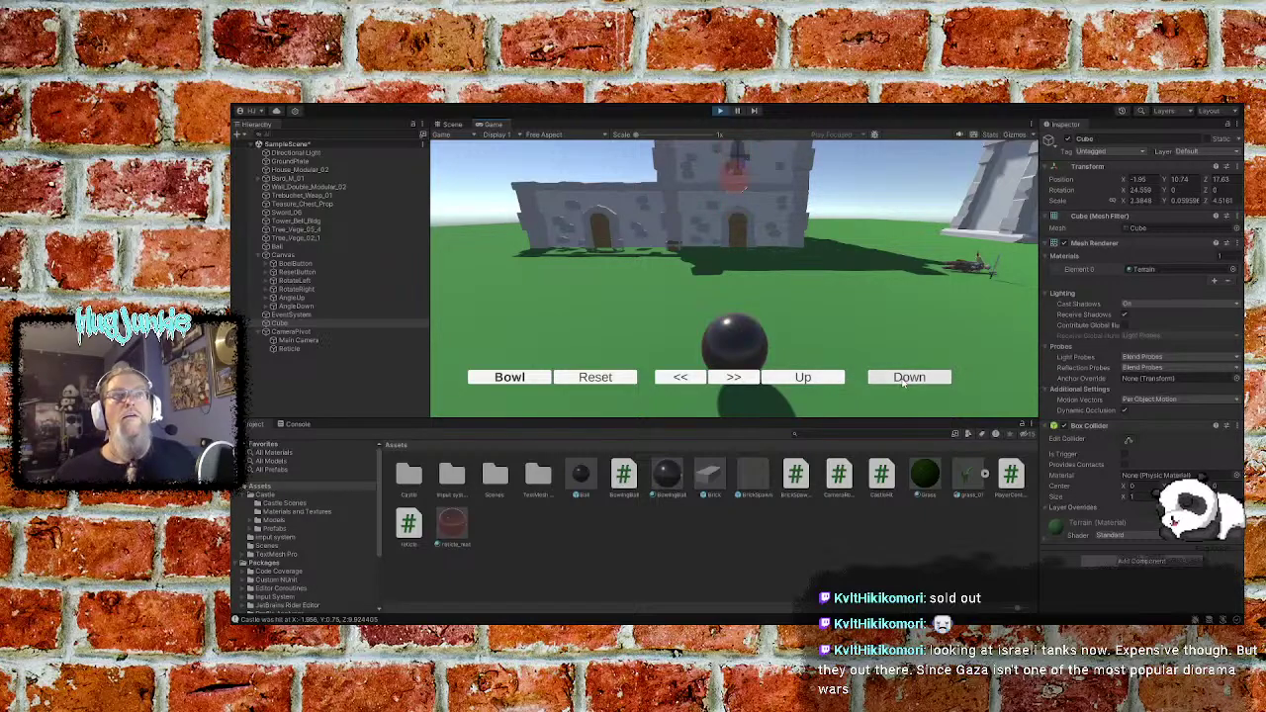
{"action": "left_click", "coordinate": [900, 385]}
{"action": "left_click", "coordinate": [823, 380]}
{"action": "left_click", "coordinate": [823, 380]}
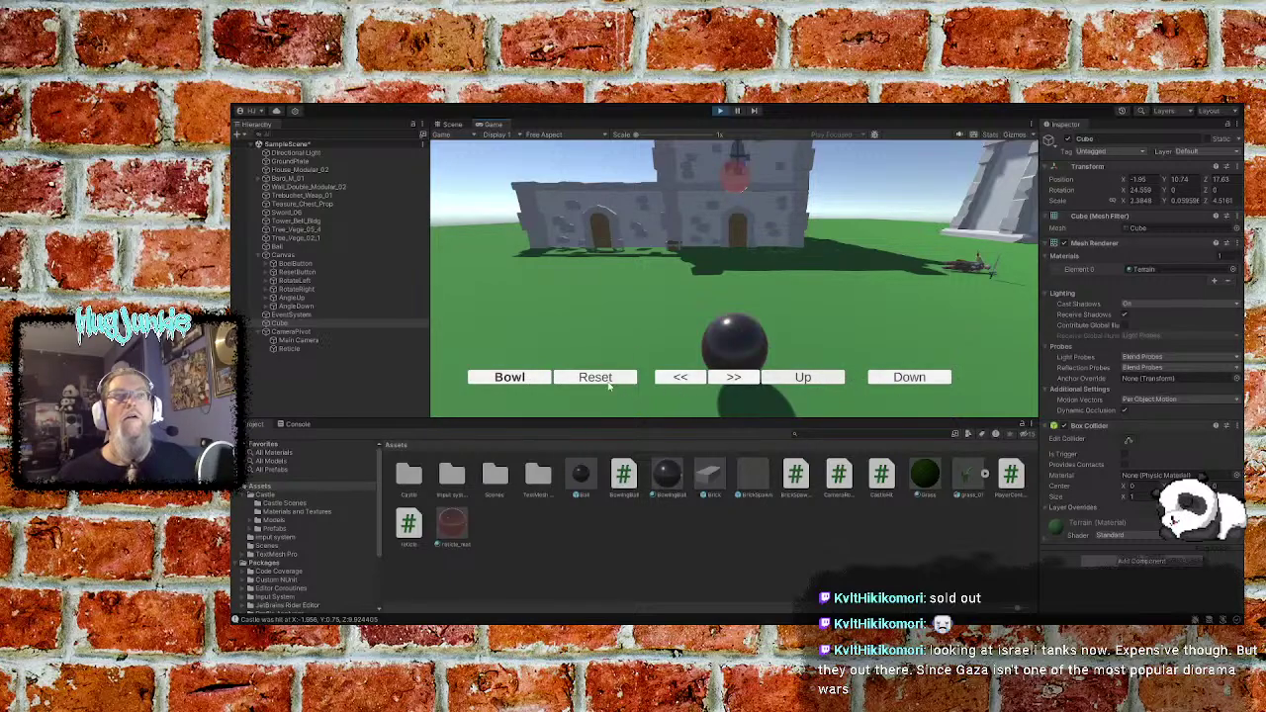
Reset the ball, bowl it at the castle with the reticle on the tower, and reset it again
{"action": "left_click", "coordinate": [603, 382]}
{"action": "left_click", "coordinate": [601, 380]}
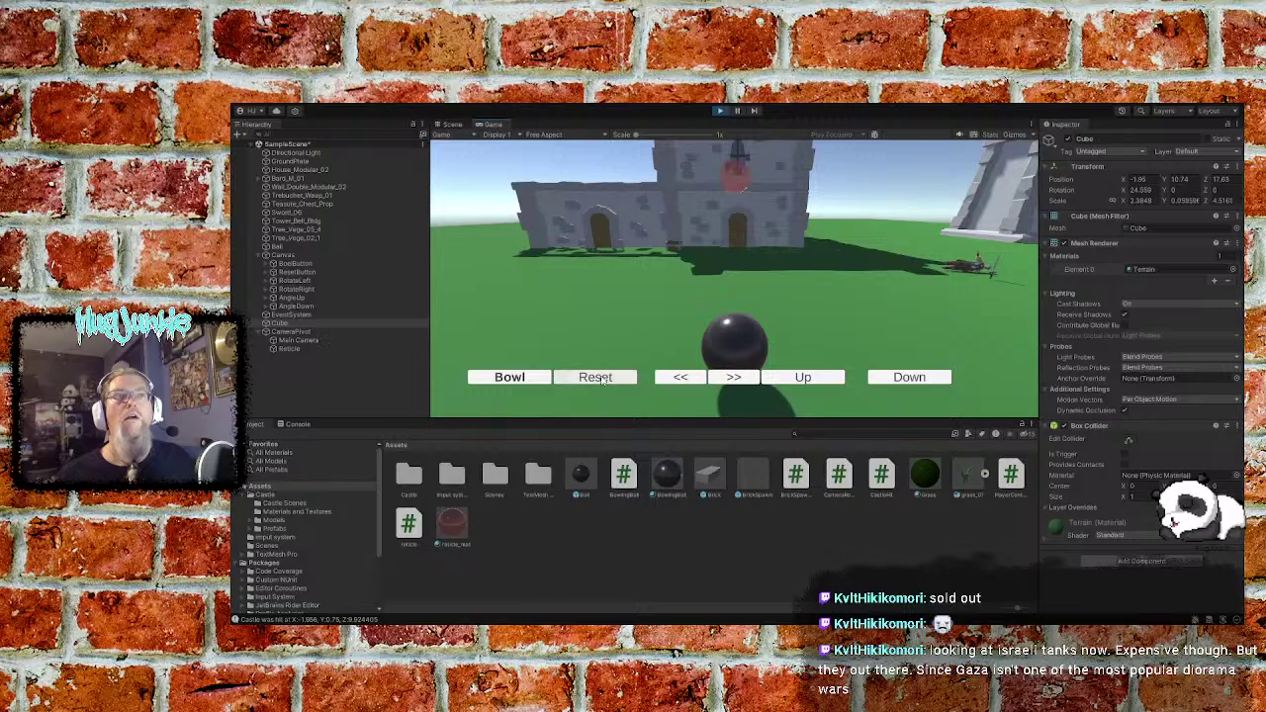
{"action": "left_click", "coordinate": [602, 379]}
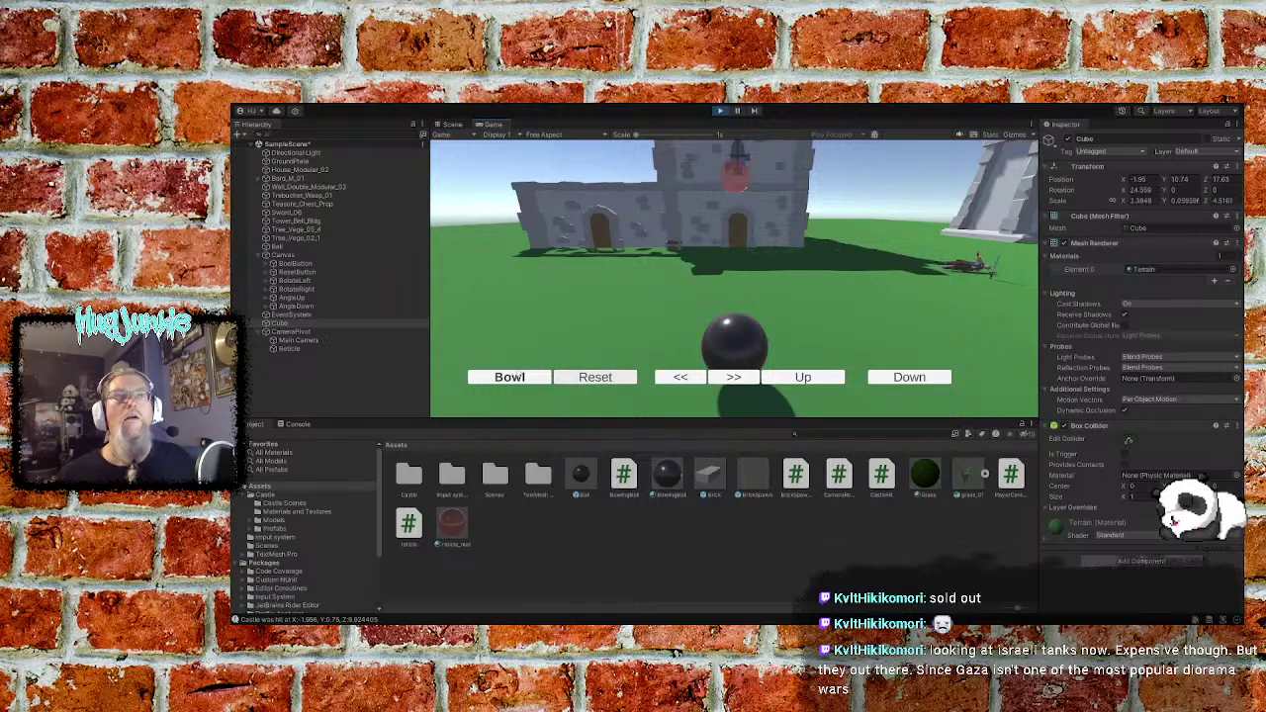
{"action": "left_click", "coordinate": [509, 377]}
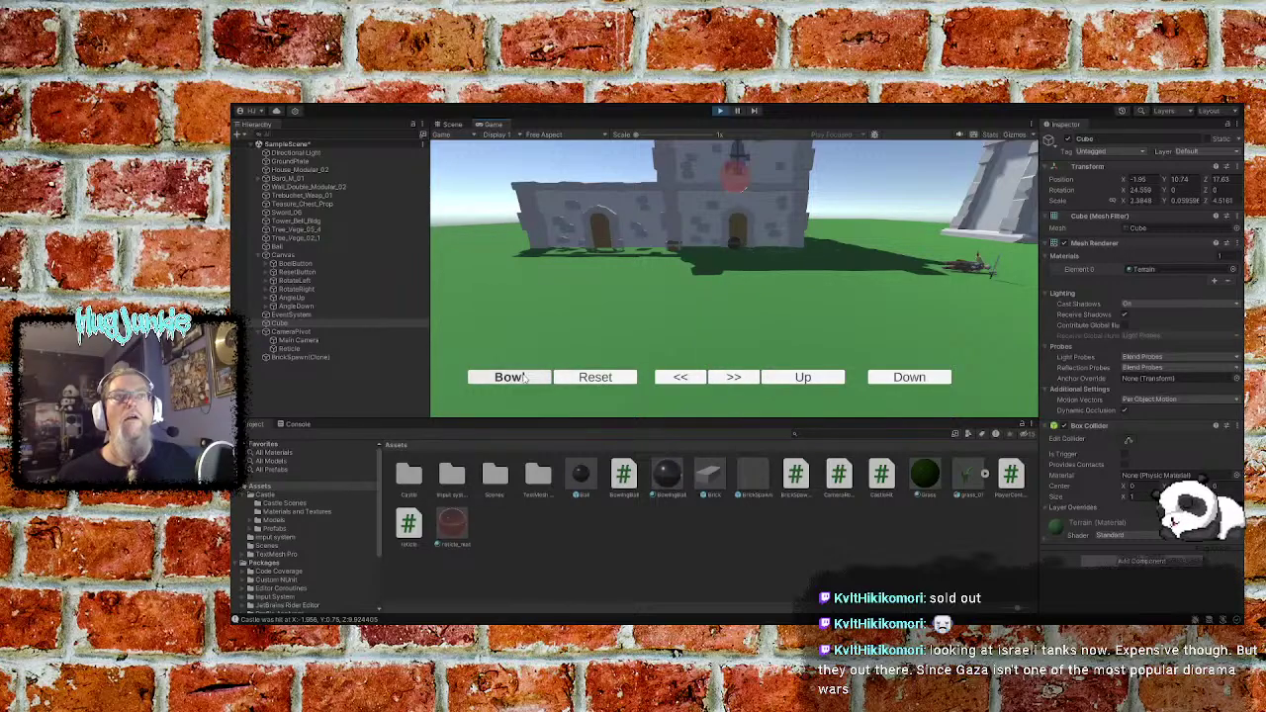
{"action": "left_click", "coordinate": [623, 379]}
{"action": "left_click", "coordinate": [612, 380]}
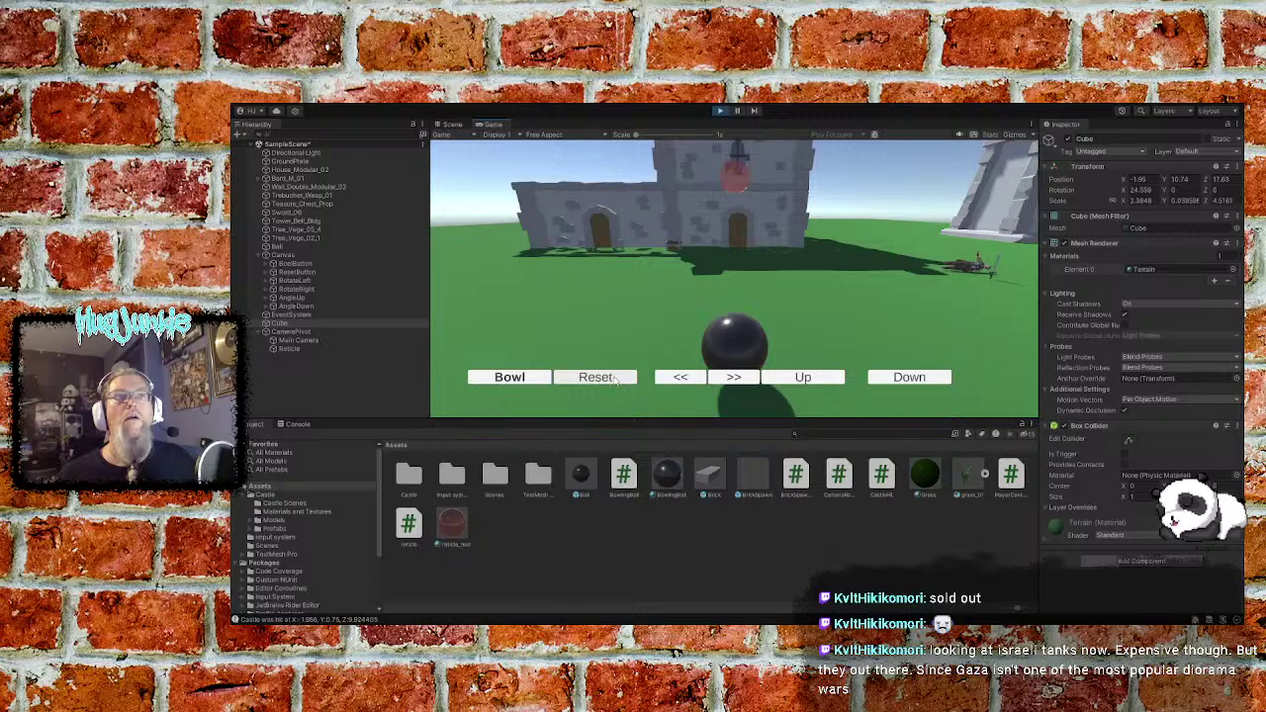
Inspect the Ball object while rotating the aim left and back right, and test a throw at the castle before resetting
{"action": "left_click", "coordinate": [695, 385]}
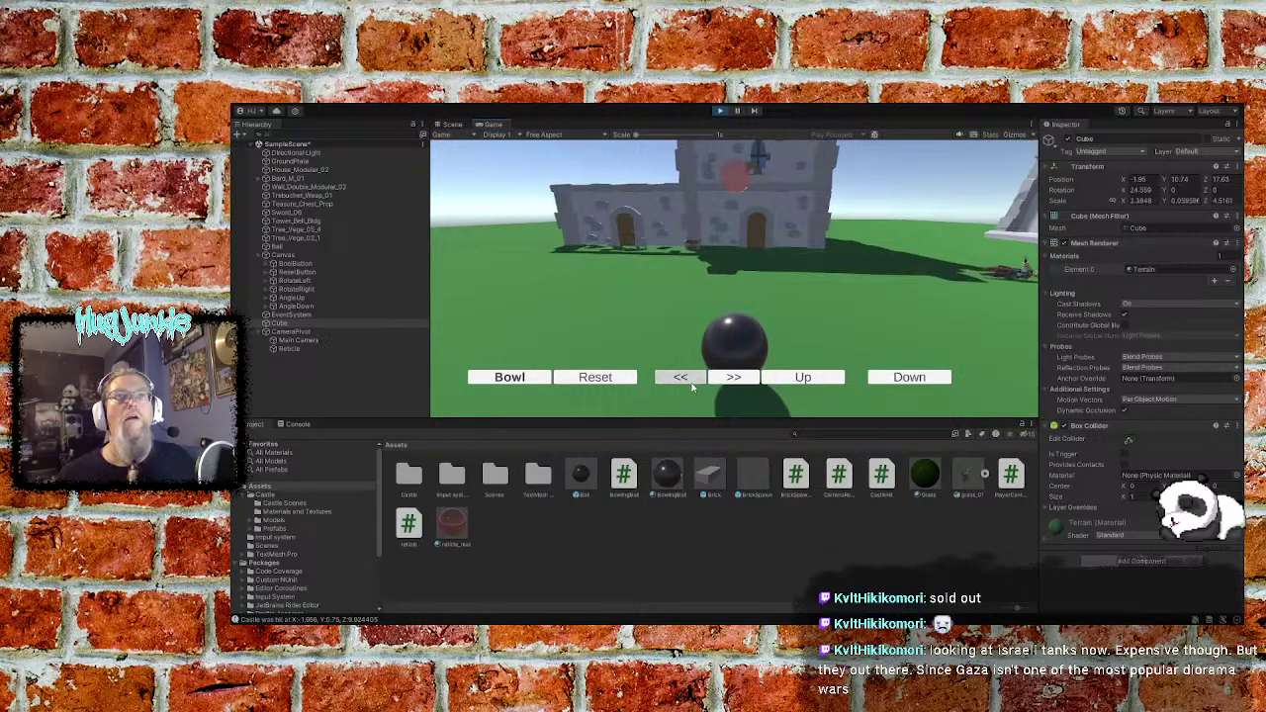
{"action": "left_click", "coordinate": [300, 247]}
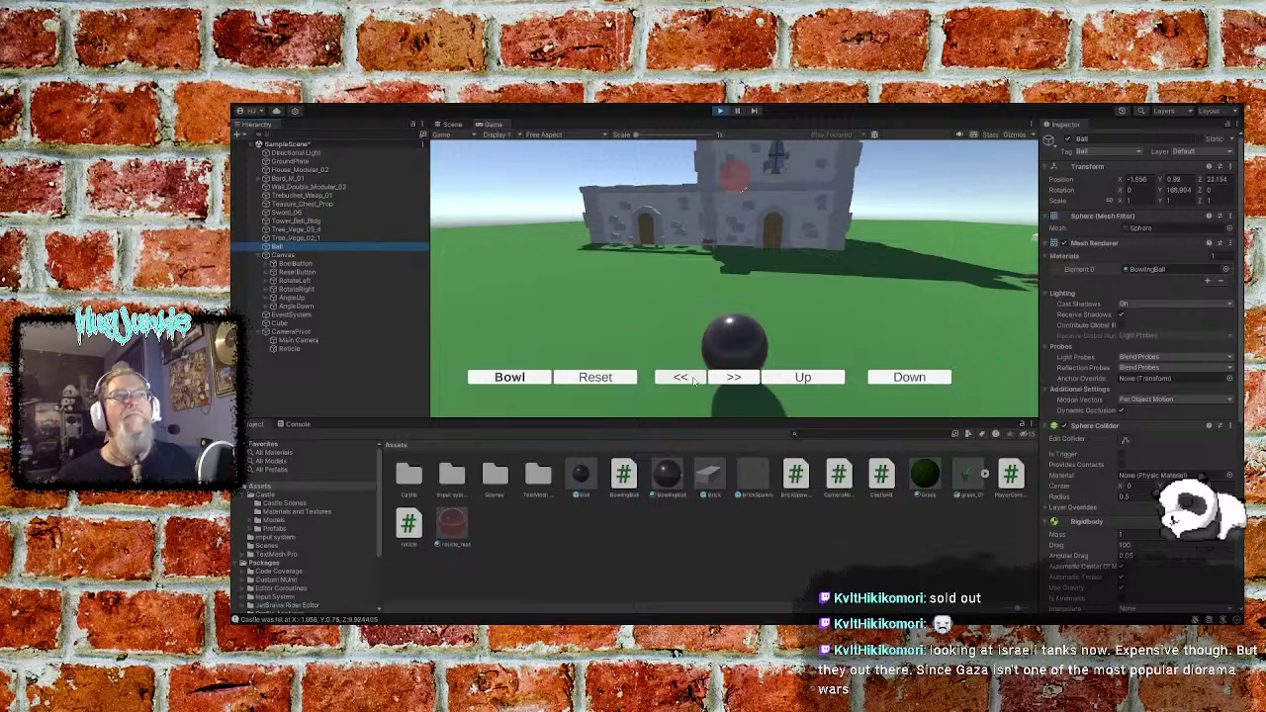
{"action": "left_click", "coordinate": [732, 377]}
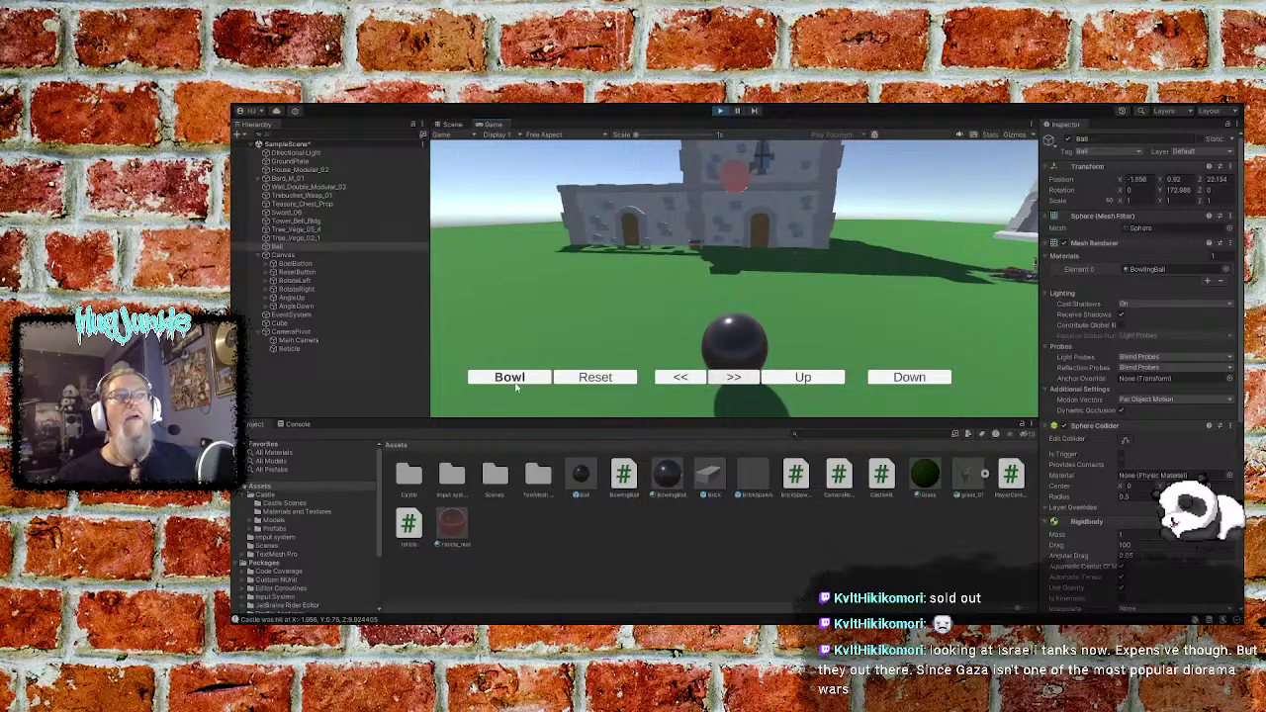
{"action": "left_click", "coordinate": [512, 383]}
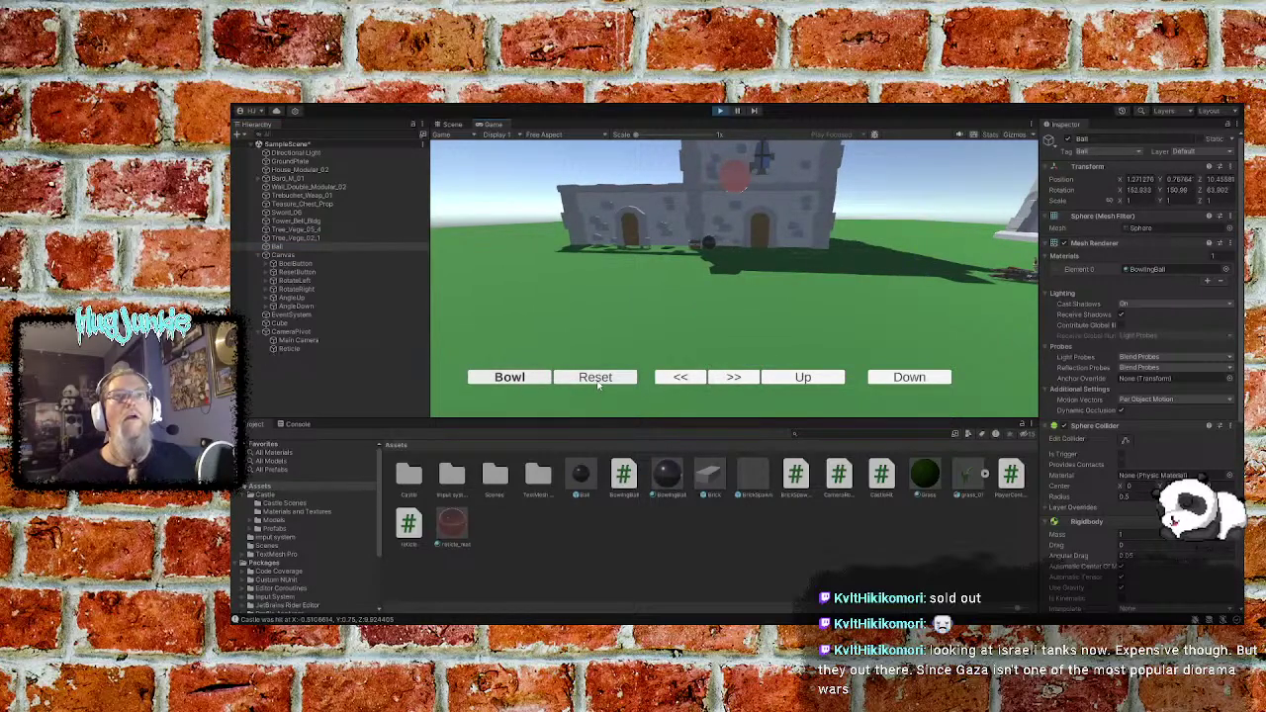
{"action": "left_click", "coordinate": [598, 381]}
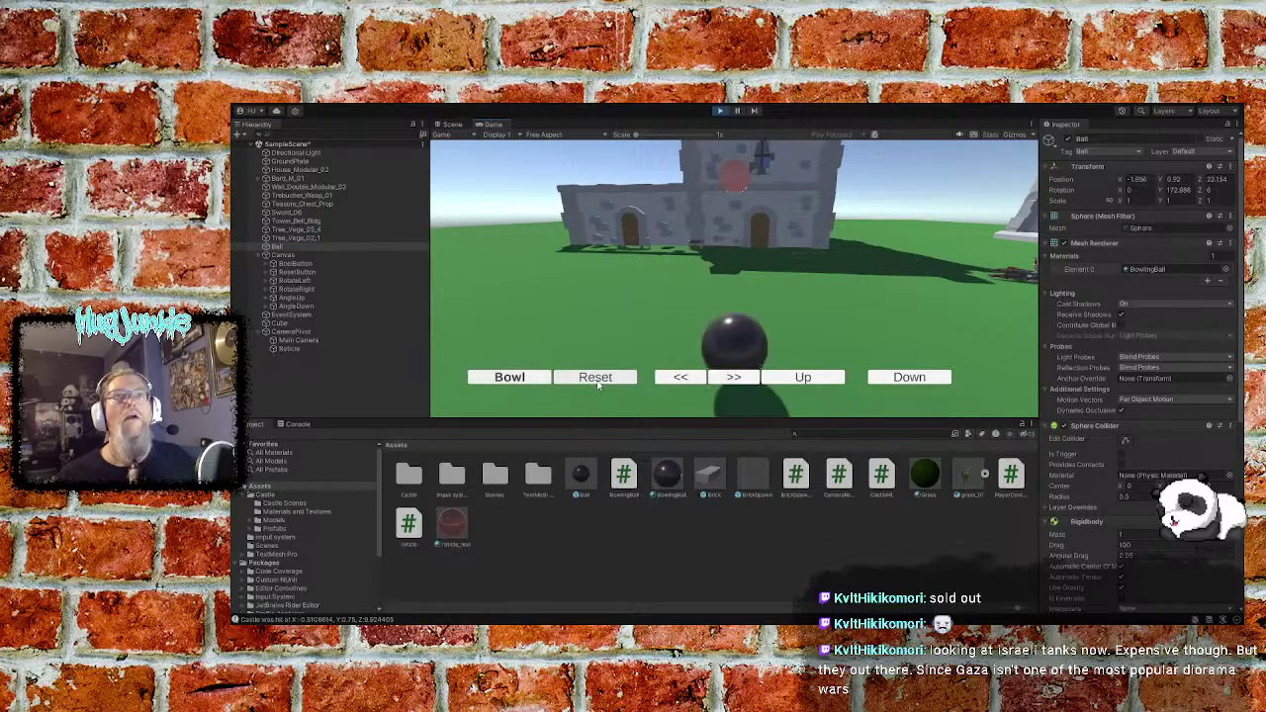
Raise and lower the reticle repeatedly while checking the Ball's rotation values in its Transform
{"action": "left_click", "coordinate": [809, 379]}
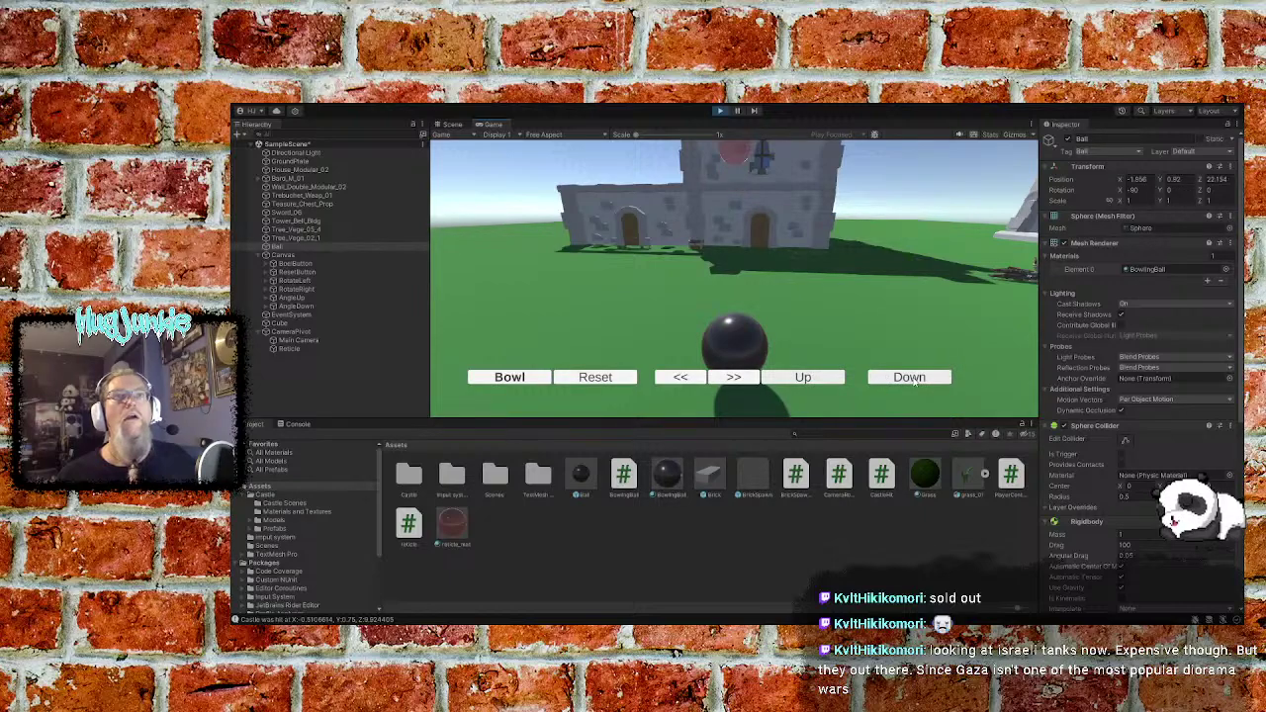
{"action": "left_click", "coordinate": [910, 378]}
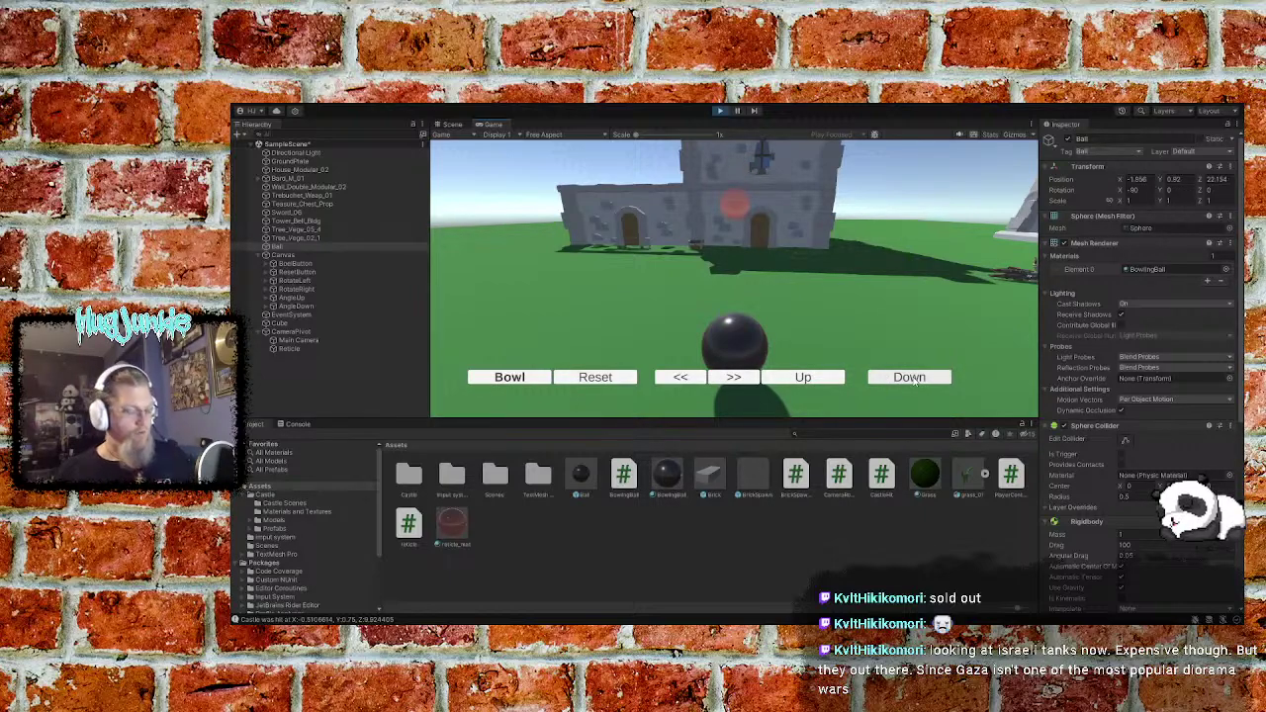
{"action": "left_click", "coordinate": [910, 378]}
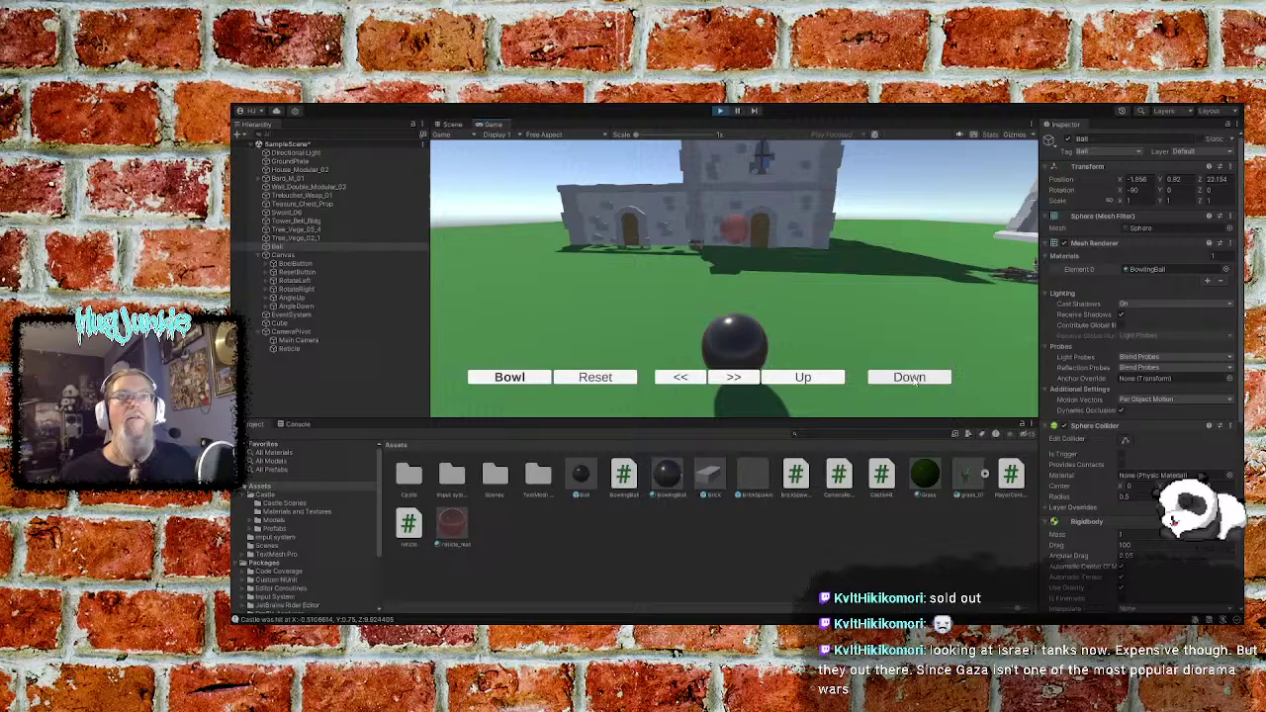
{"action": "left_click", "coordinate": [822, 380]}
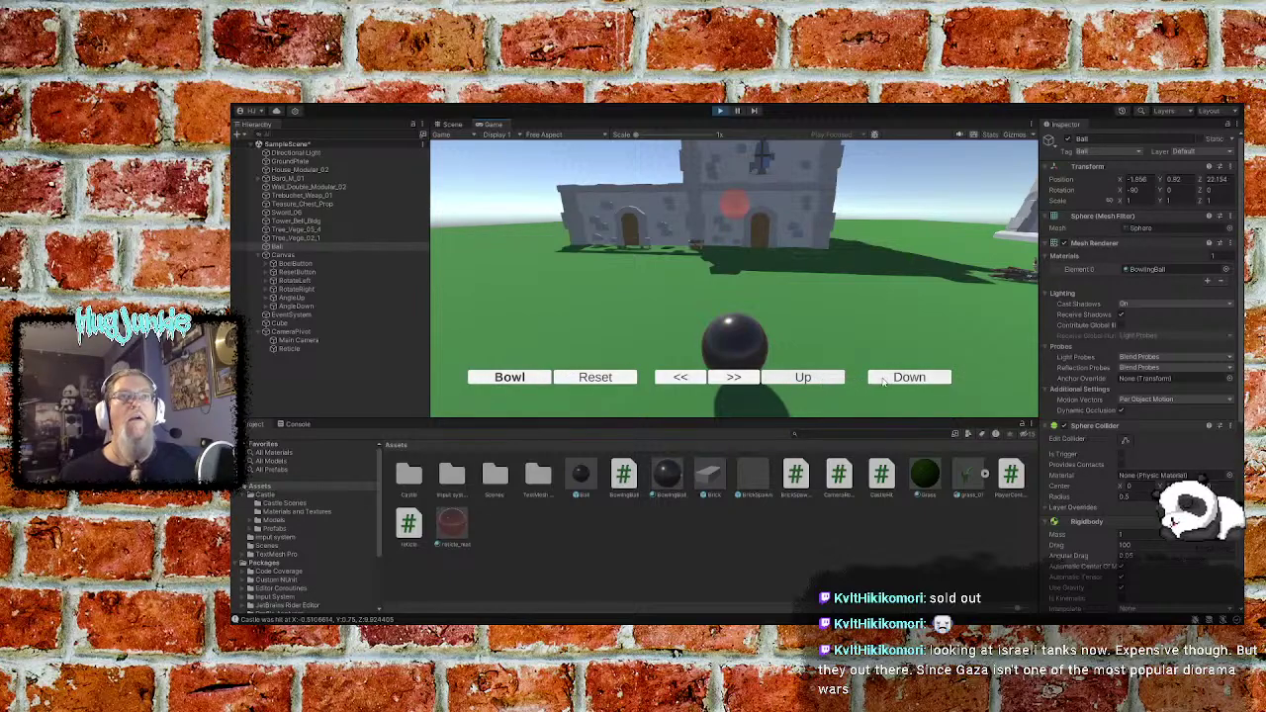
{"action": "left_click", "coordinate": [896, 384]}
{"action": "left_click", "coordinate": [813, 381]}
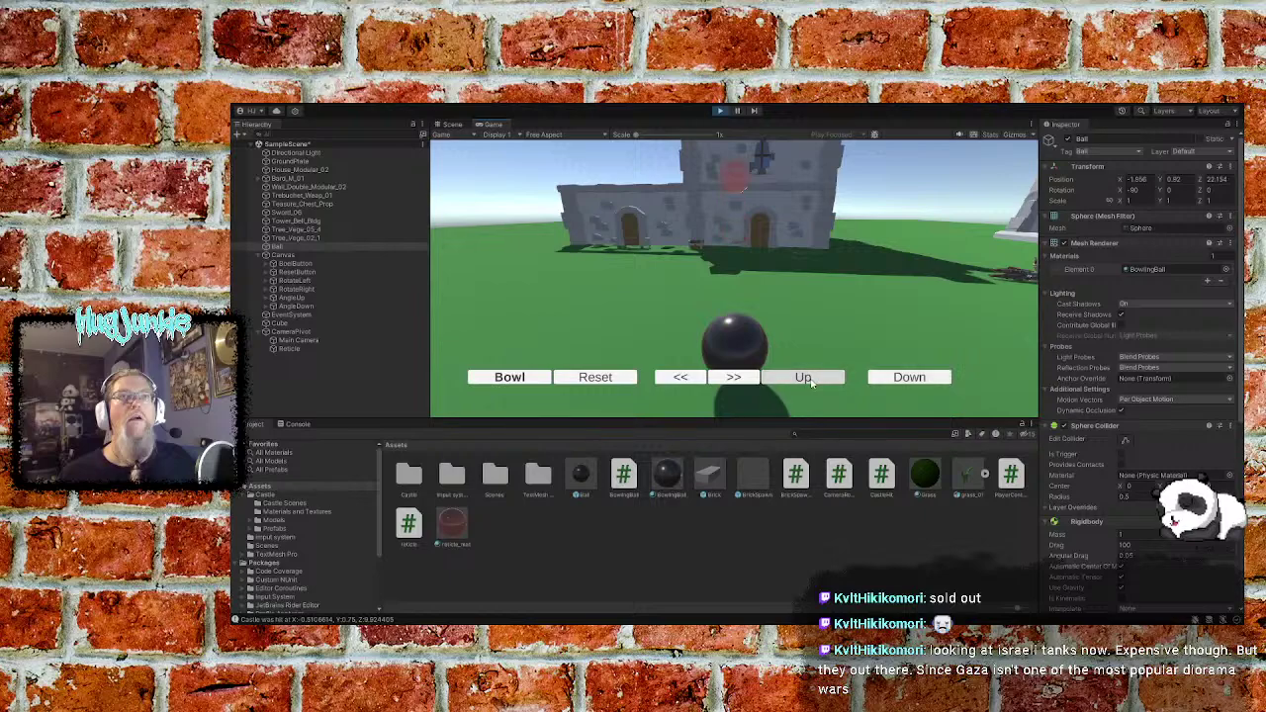
{"action": "left_click", "coordinate": [911, 380]}
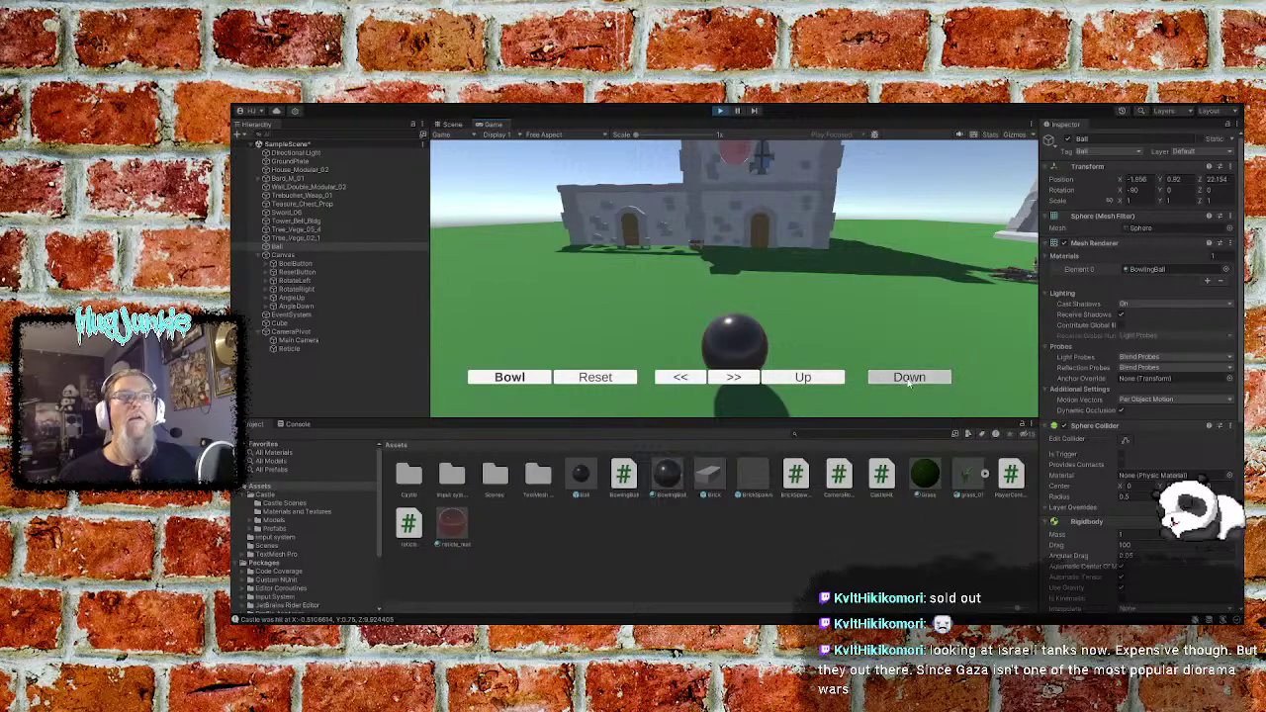
{"action": "left_click", "coordinate": [823, 380]}
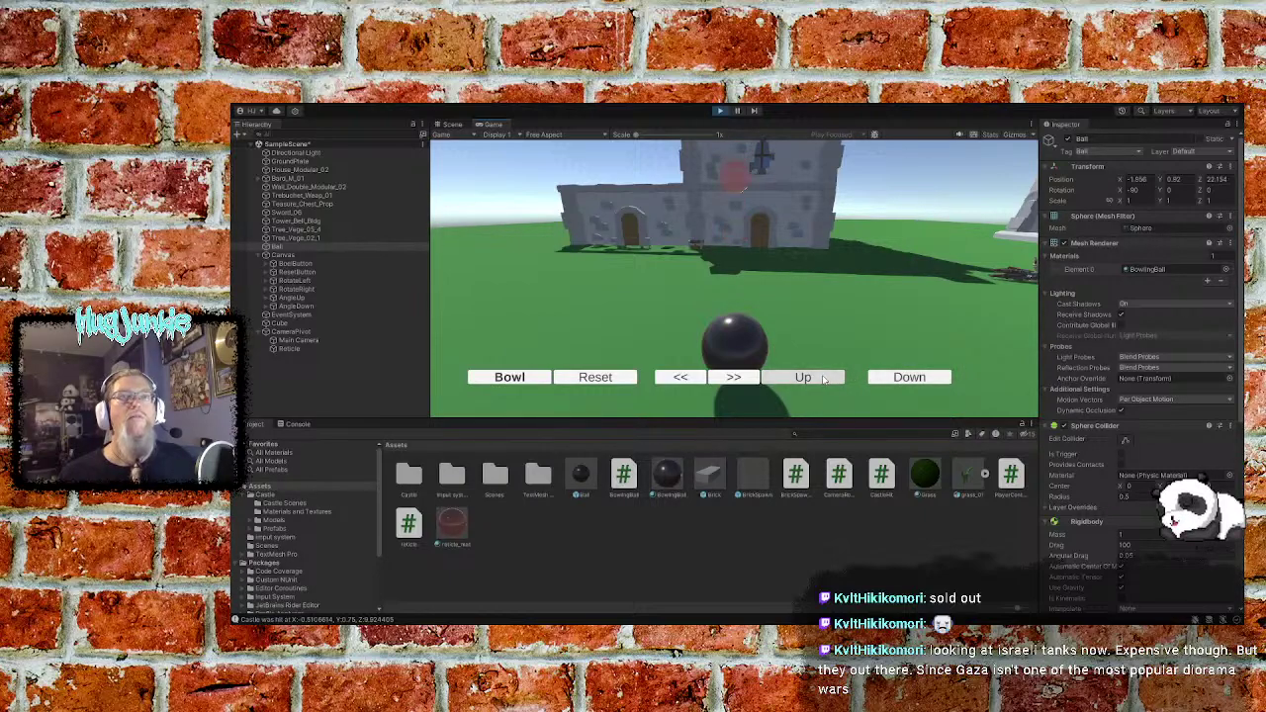
{"action": "left_click", "coordinate": [908, 384]}
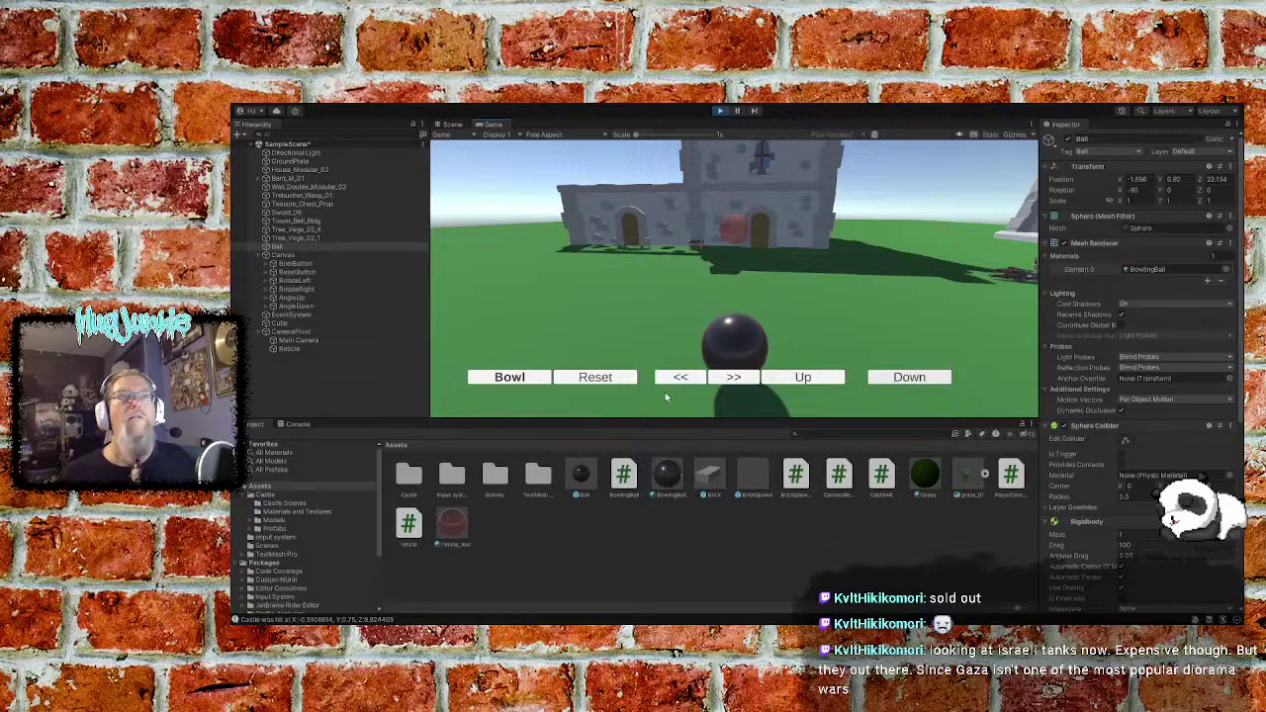
Rotate the aim right toward the distant tower beside the tree and test several throws, resetting the ball after each
{"action": "left_click", "coordinate": [733, 378]}
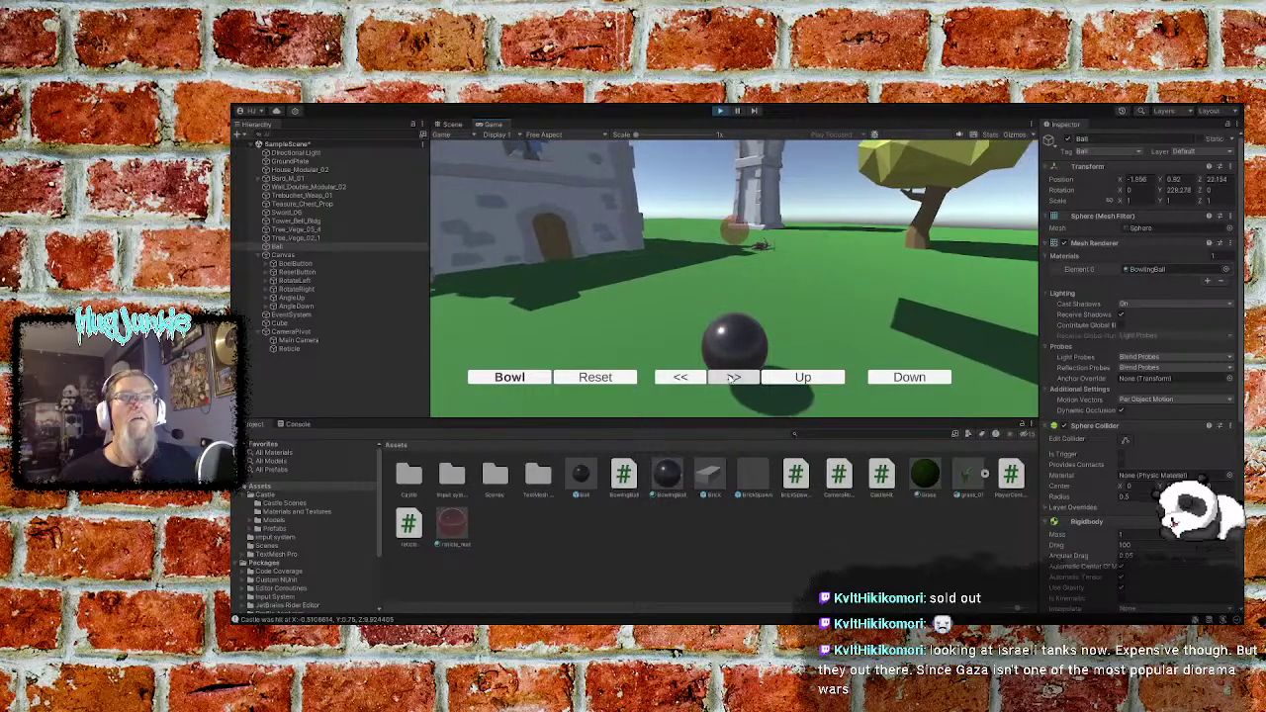
{"action": "left_click", "coordinate": [503, 378]}
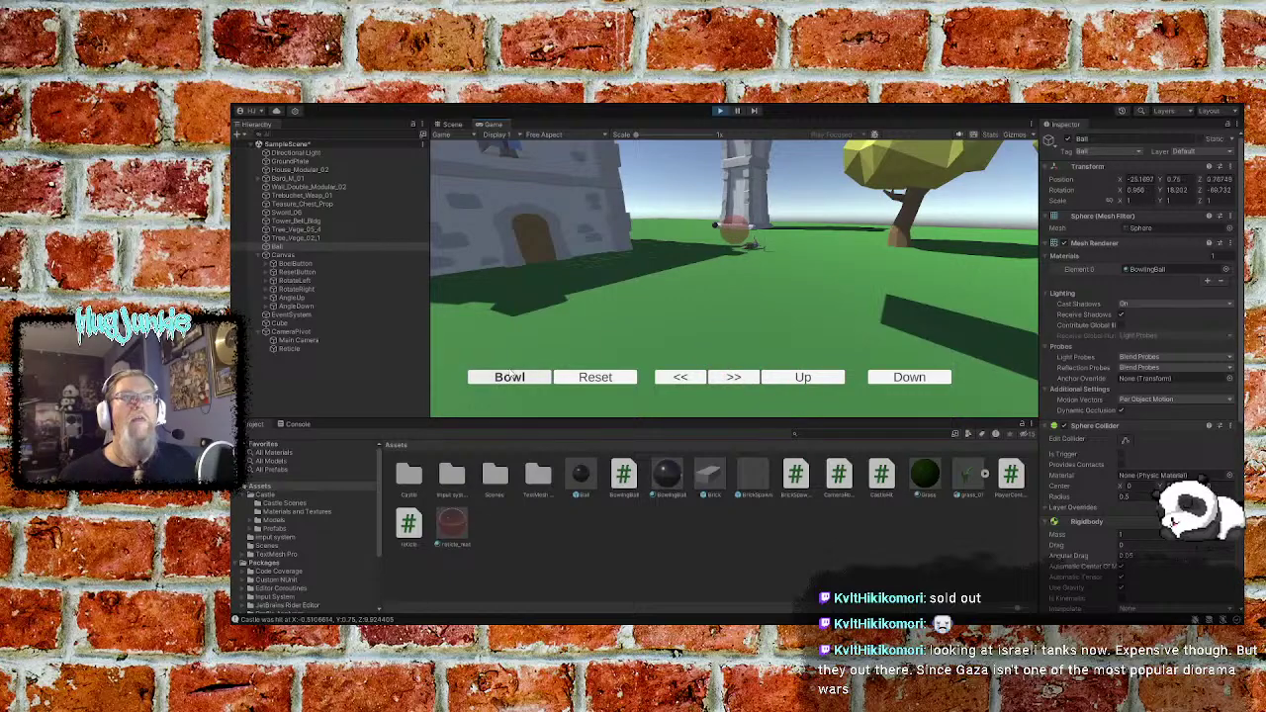
{"action": "left_click", "coordinate": [599, 380]}
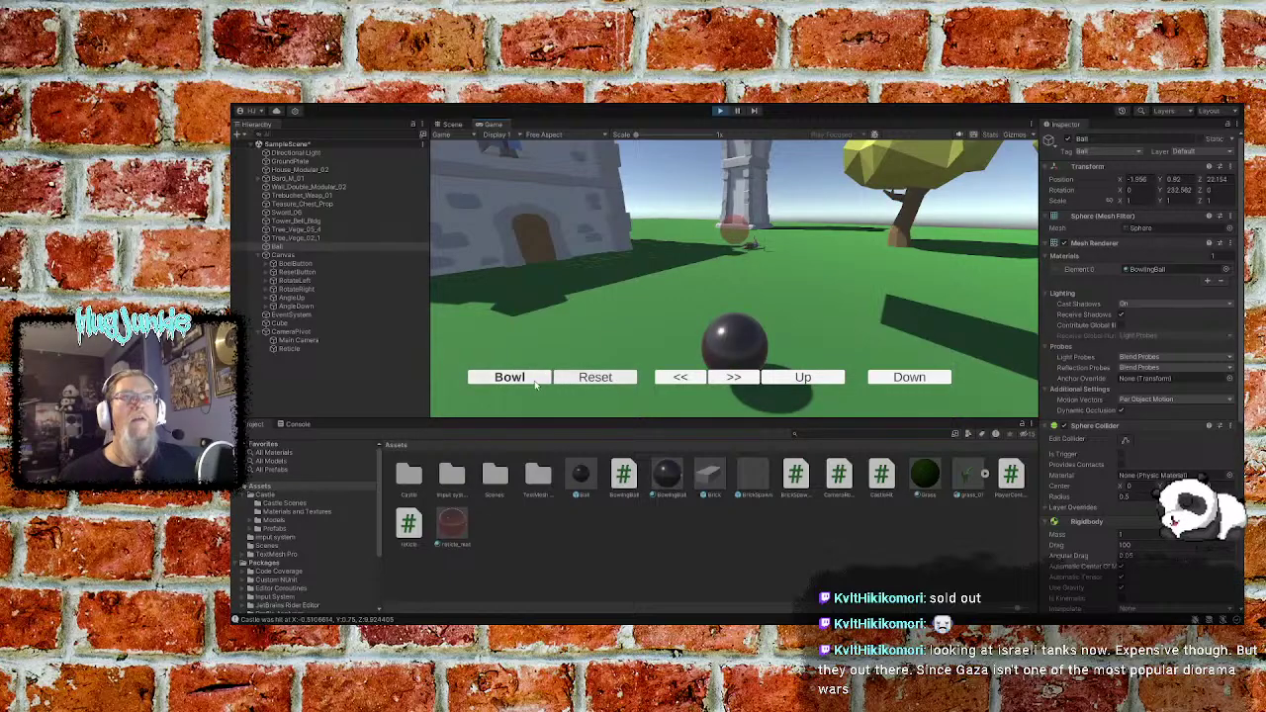
{"action": "left_click", "coordinate": [536, 383]}
{"action": "left_click", "coordinate": [613, 383]}
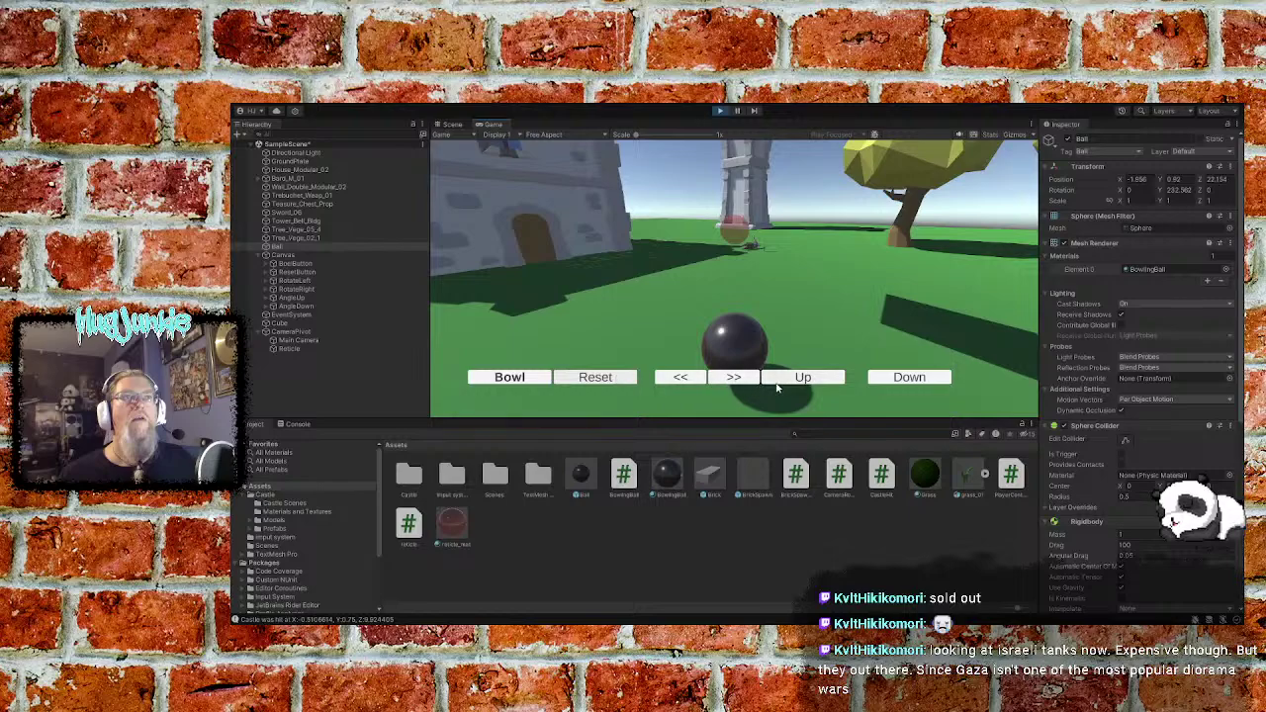
{"action": "left_click", "coordinate": [733, 379]}
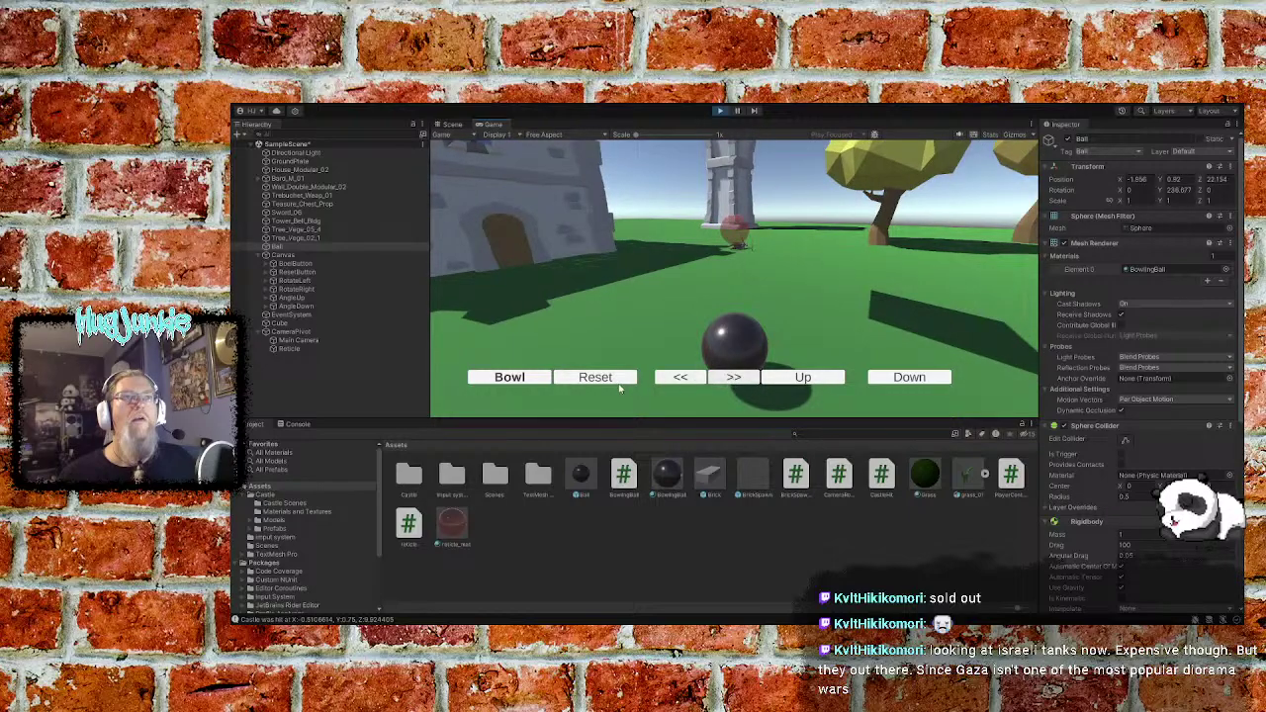
{"action": "left_click", "coordinate": [532, 378]}
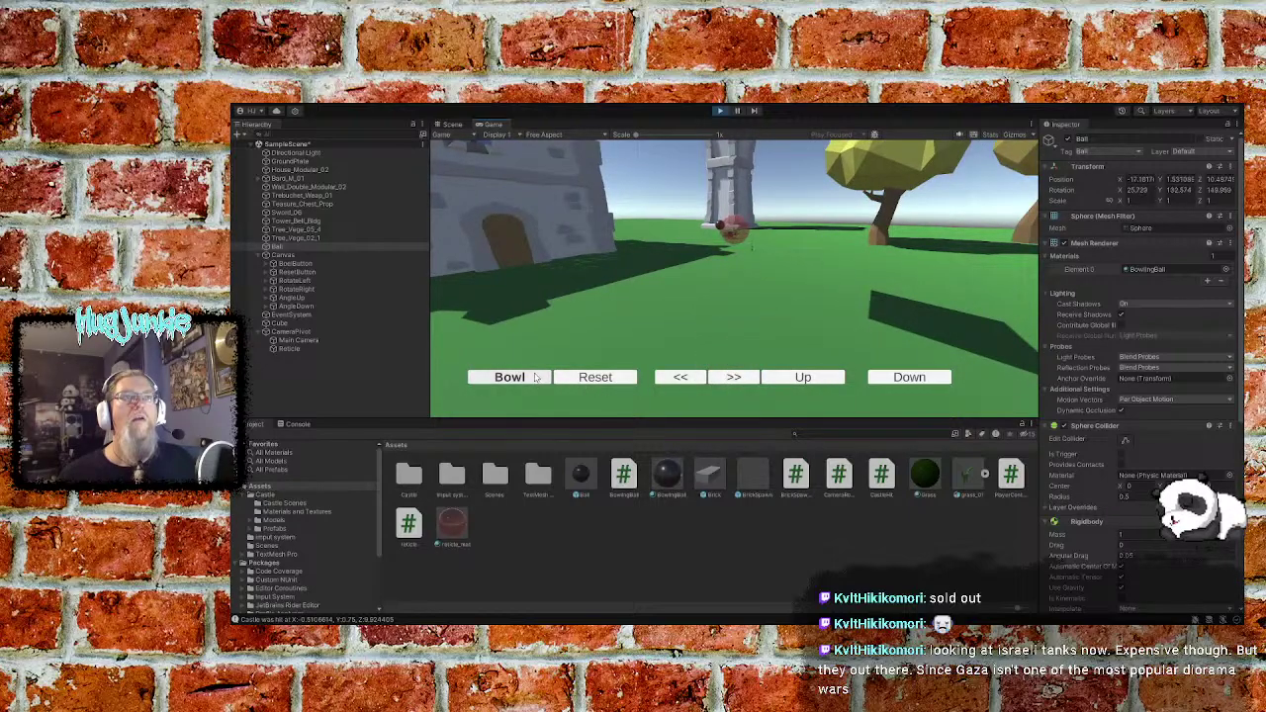
{"action": "left_click", "coordinate": [603, 384]}
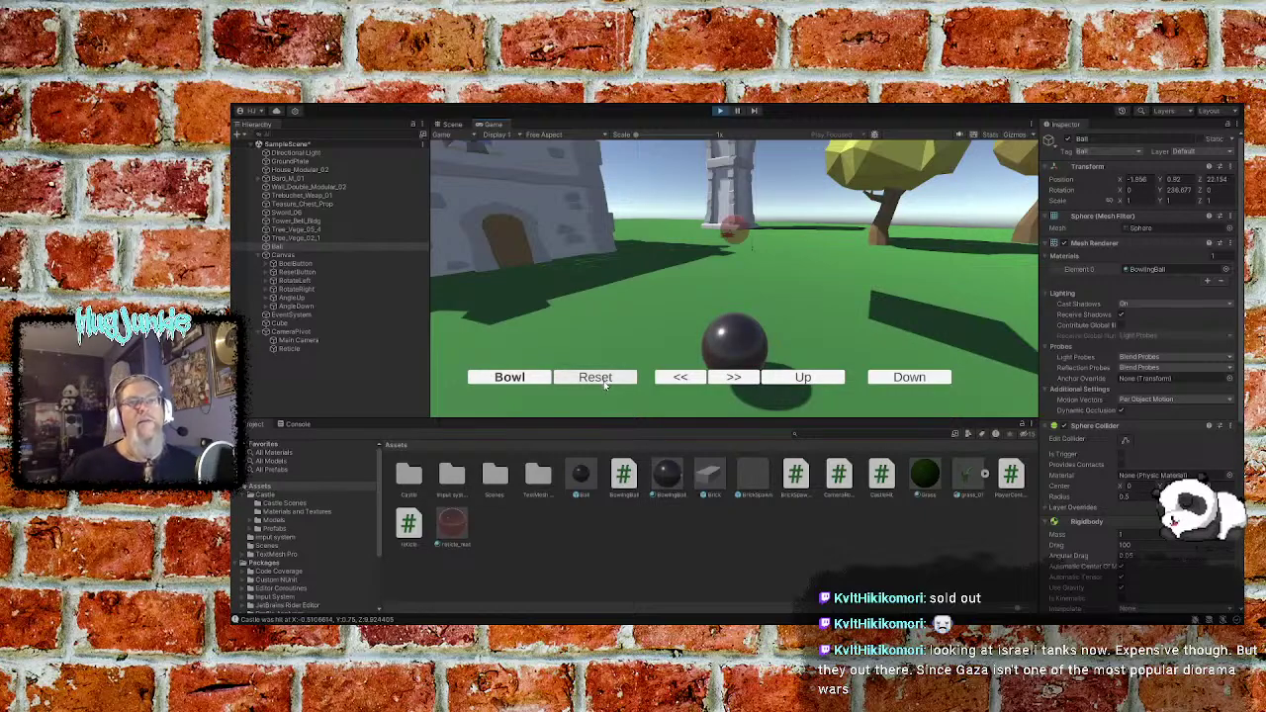
Nudge the aim sideways near the distant tower, and move the reticle up and down while comparing the Ball's rotation values
{"action": "left_click", "coordinate": [750, 384]}
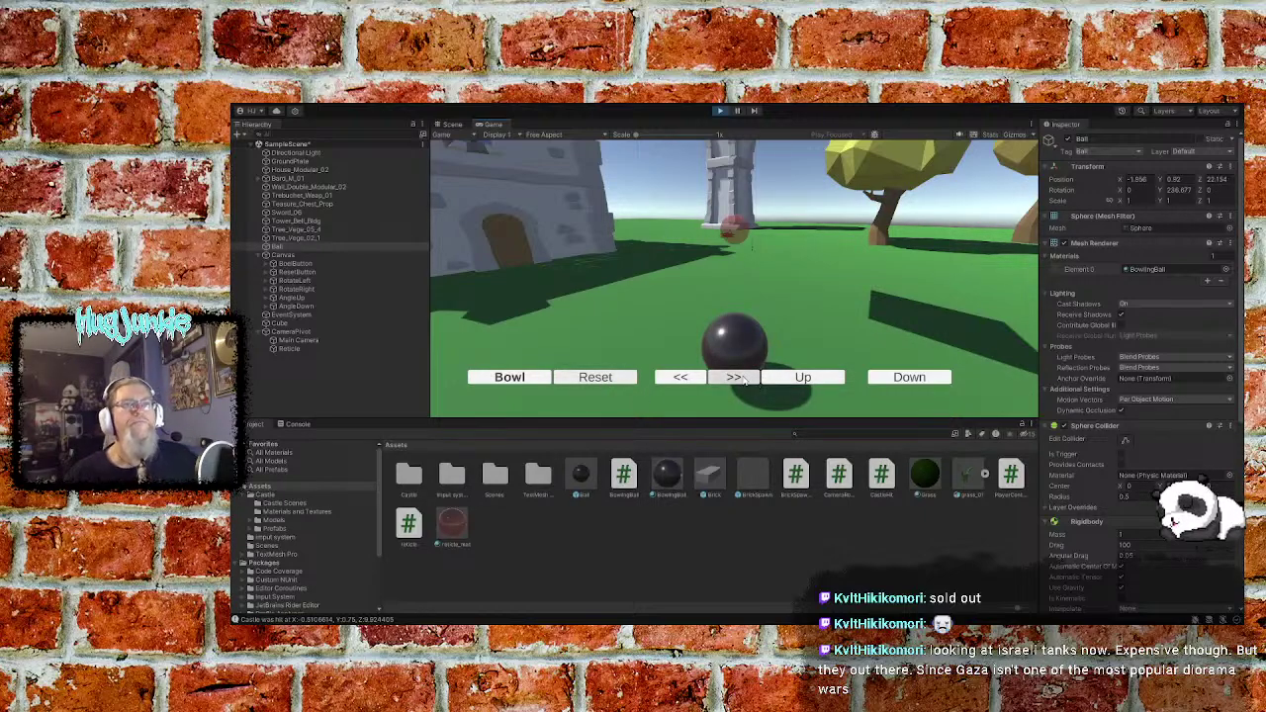
{"action": "left_click", "coordinate": [695, 384]}
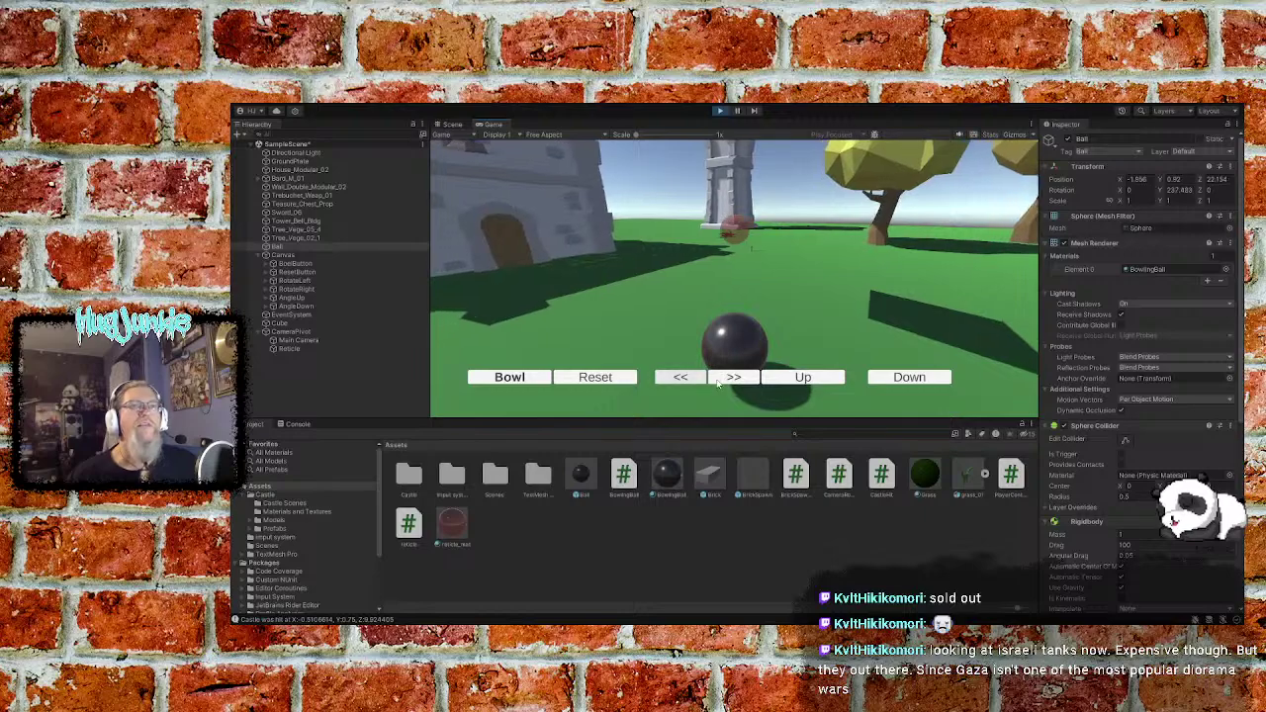
{"action": "left_click", "coordinate": [807, 382]}
{"action": "left_click", "coordinate": [810, 383]}
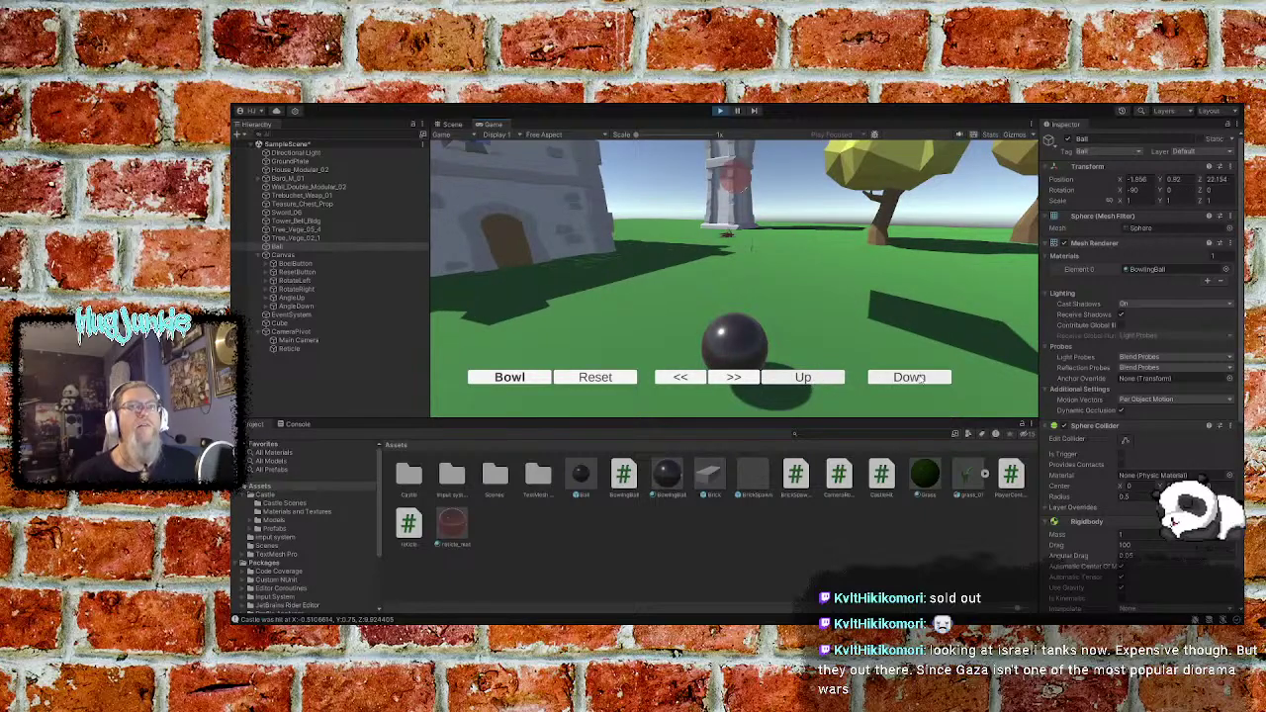
{"action": "left_click", "coordinate": [920, 380]}
{"action": "left_click", "coordinate": [918, 381]}
{"action": "left_click", "coordinate": [813, 385]}
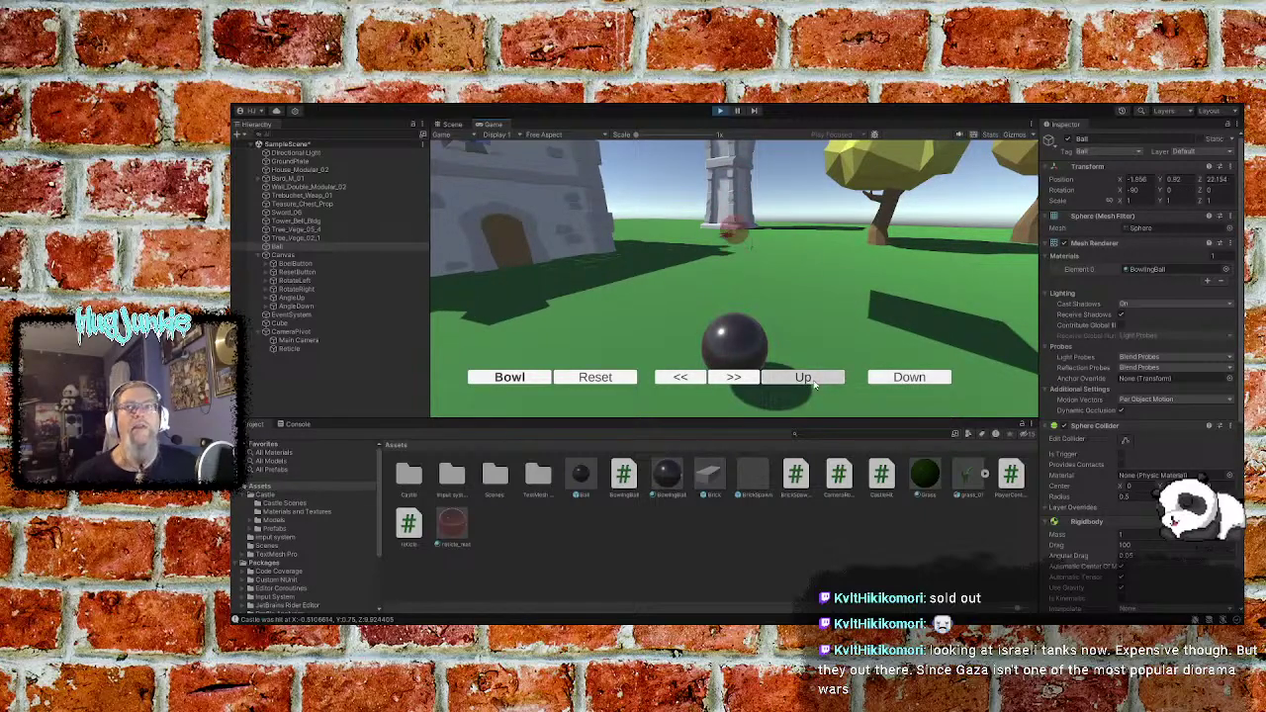
{"action": "left_click", "coordinate": [815, 384]}
{"action": "left_click", "coordinate": [907, 378]}
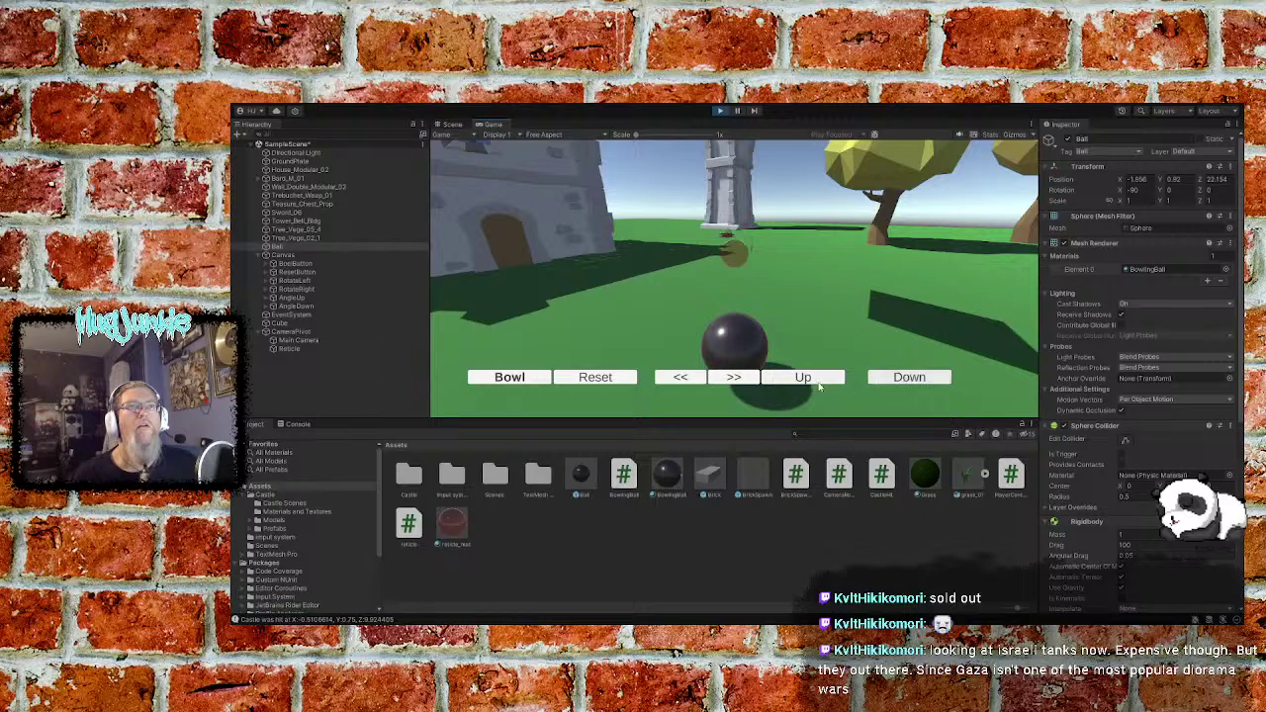
{"action": "left_click", "coordinate": [819, 385]}
{"action": "left_click", "coordinate": [882, 386]}
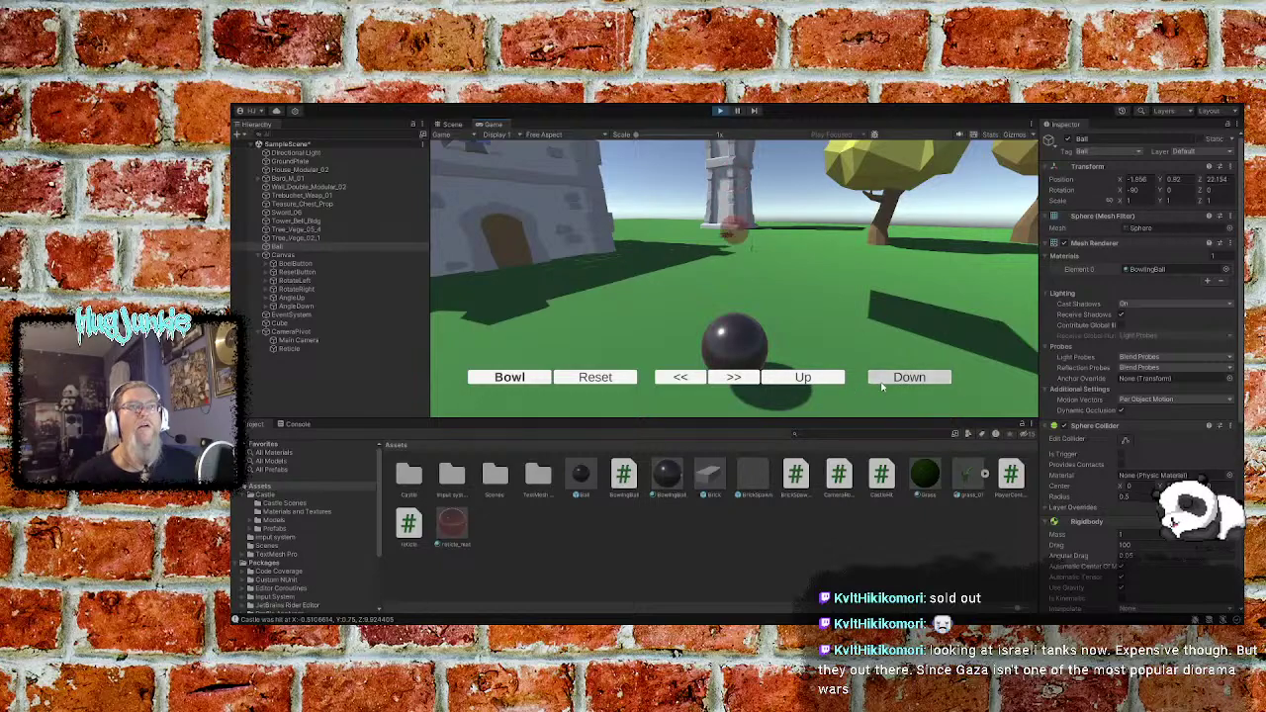
{"action": "left_click", "coordinate": [827, 385]}
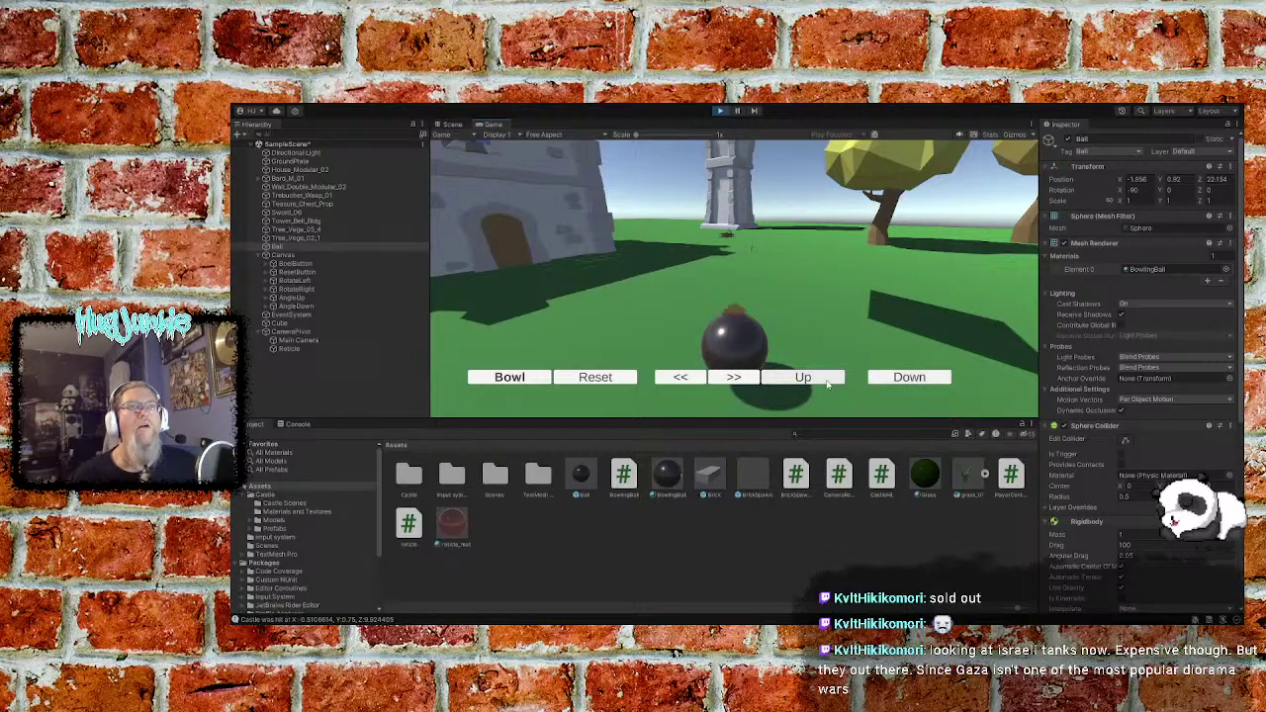
Test throws toward the distant tower before and after raising the reticle, resetting the ball after each throw
{"action": "left_click", "coordinate": [523, 384]}
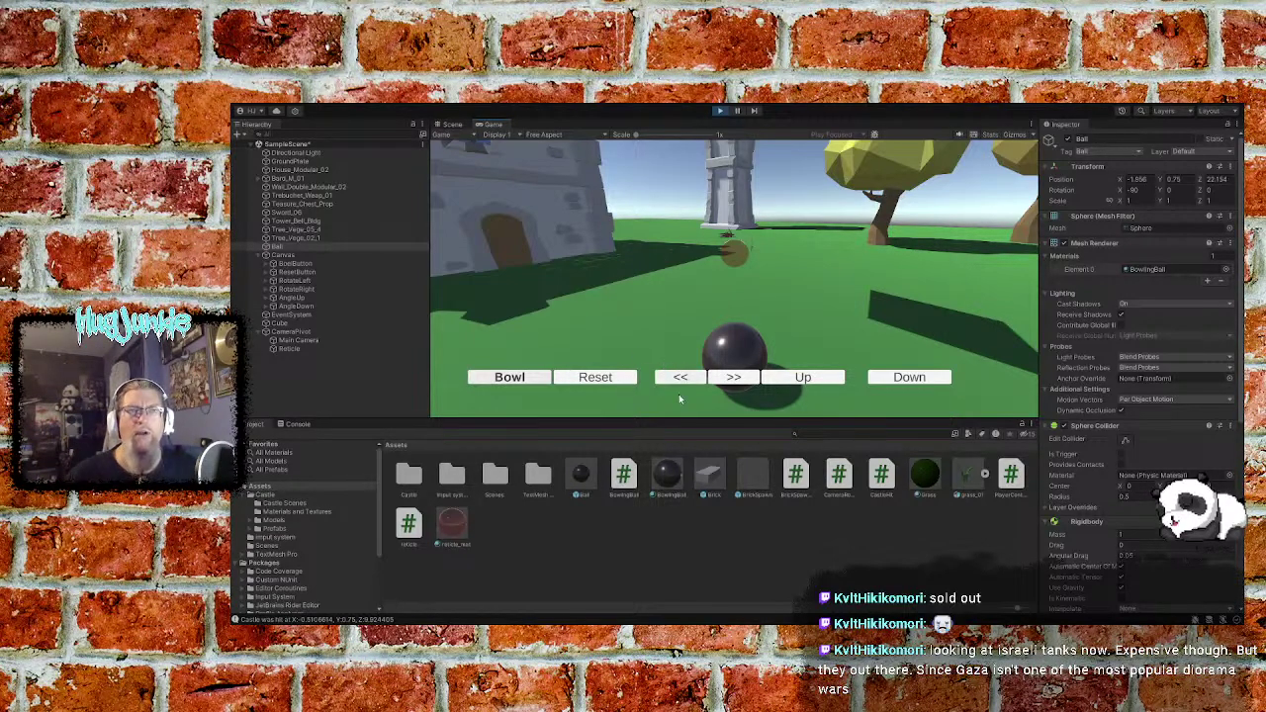
{"action": "left_click", "coordinate": [601, 384]}
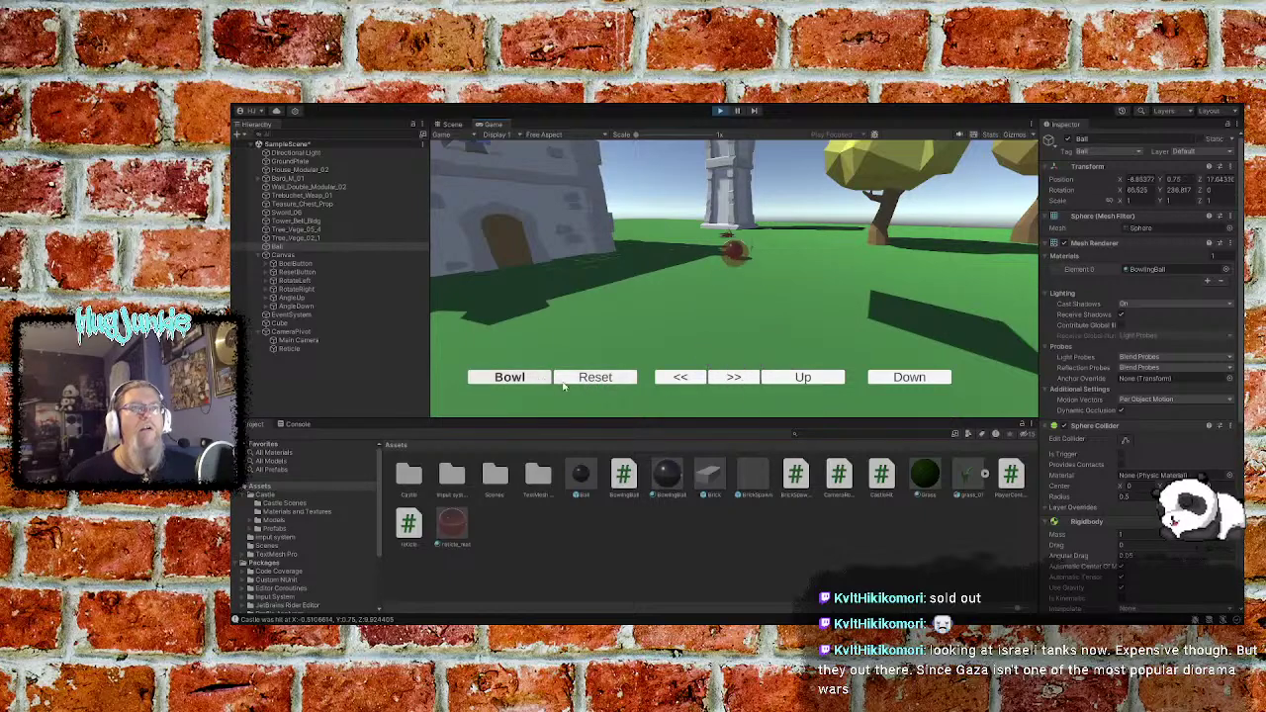
{"action": "left_click", "coordinate": [800, 379]}
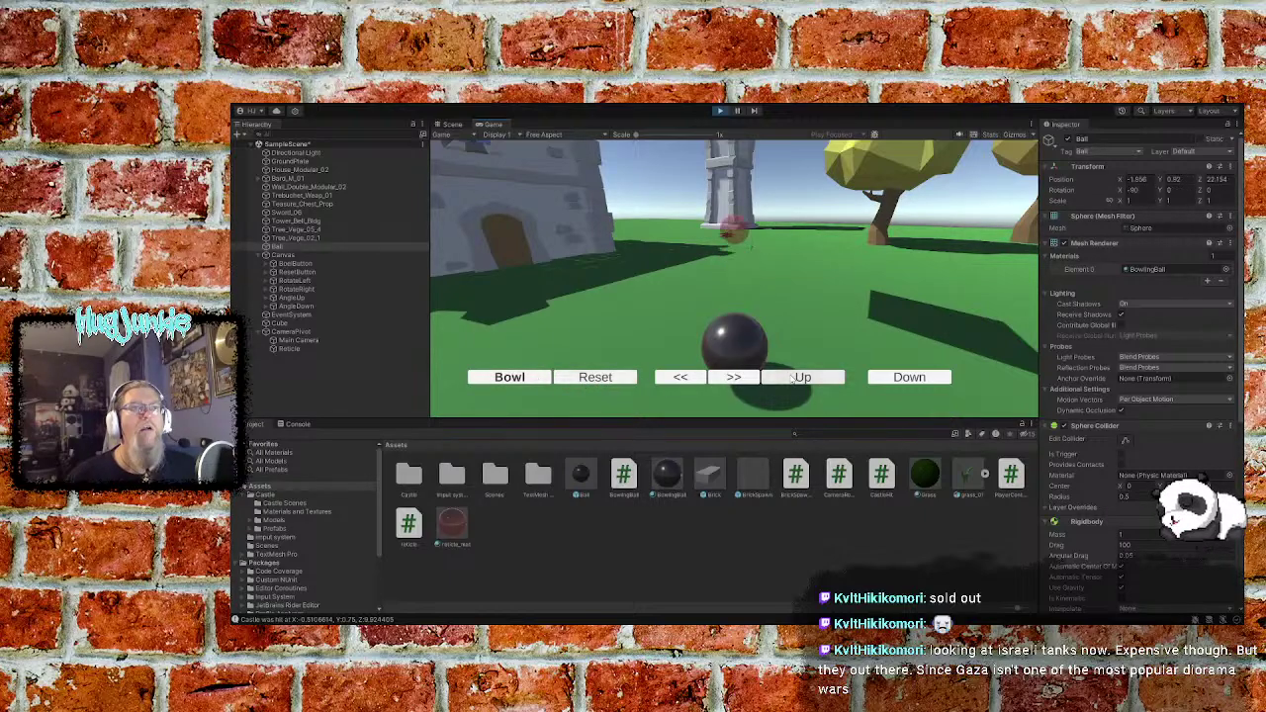
{"action": "left_click", "coordinate": [514, 382]}
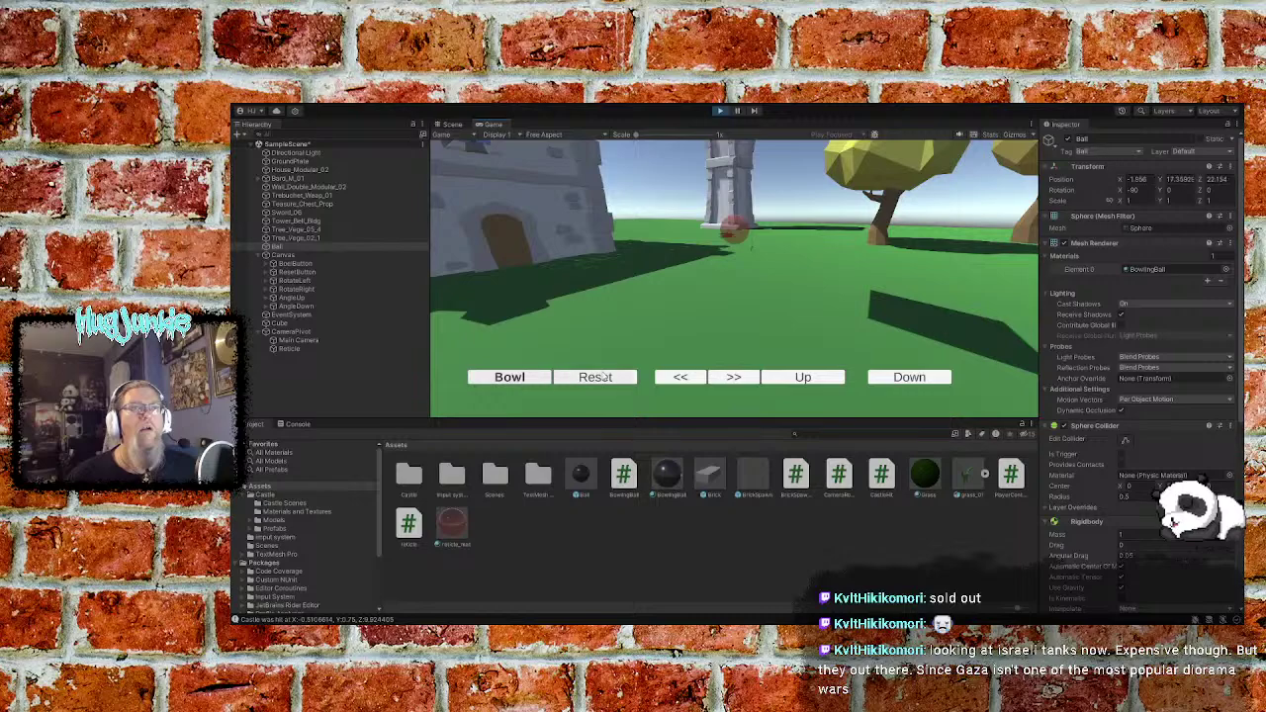
{"action": "left_click", "coordinate": [596, 380]}
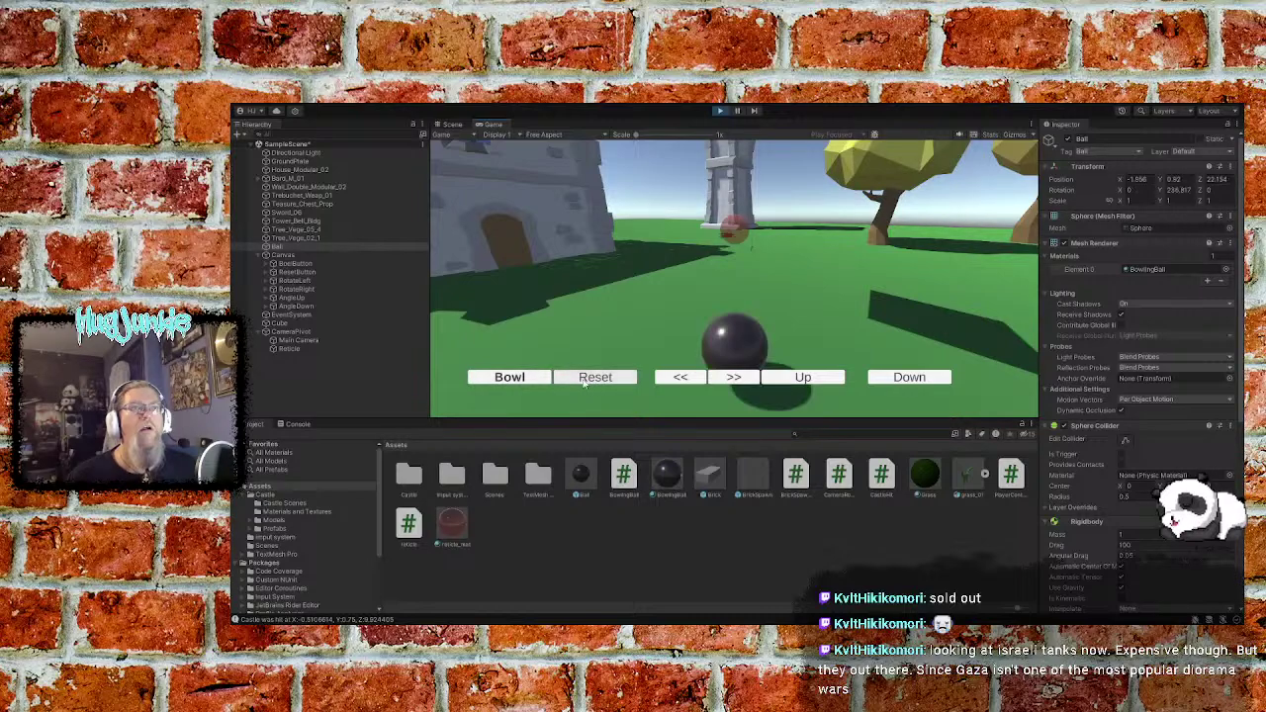
{"action": "left_click", "coordinate": [530, 383]}
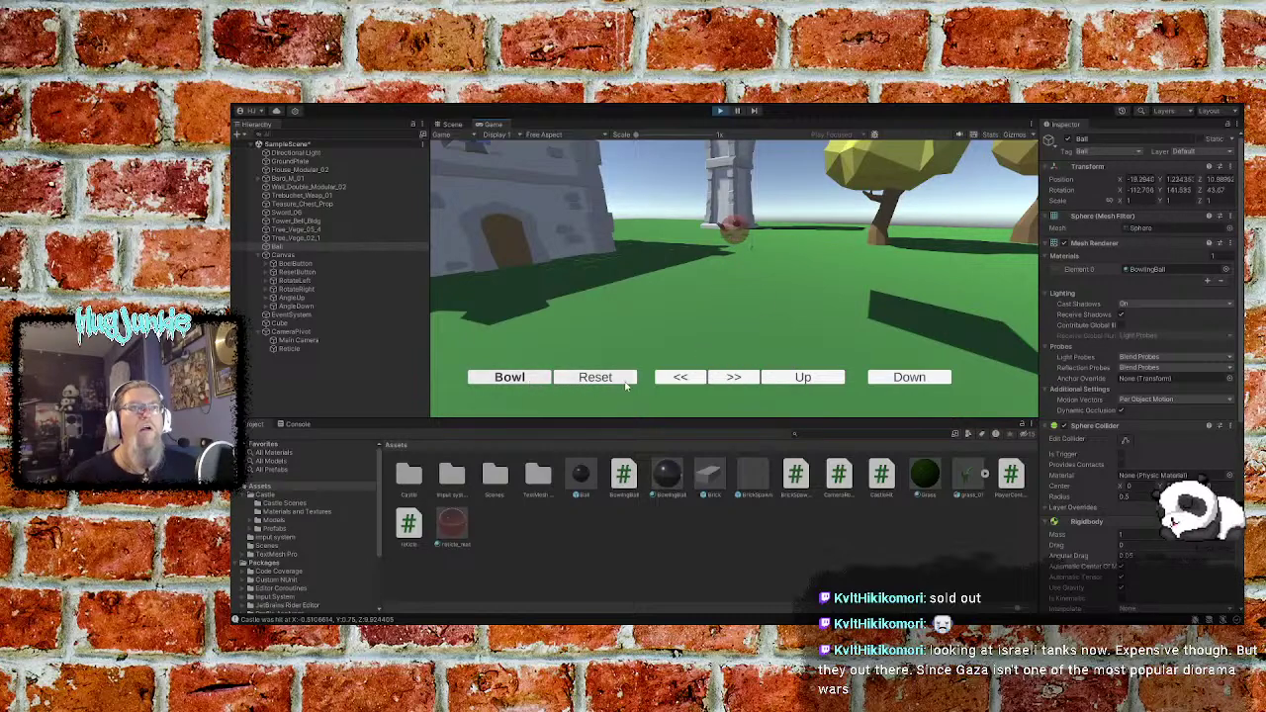
{"action": "left_click", "coordinate": [623, 381]}
Rotate the aim left in stages from the distant tower to the castle's main door, testing a throw and resetting at each stage
{"action": "left_click", "coordinate": [697, 381]}
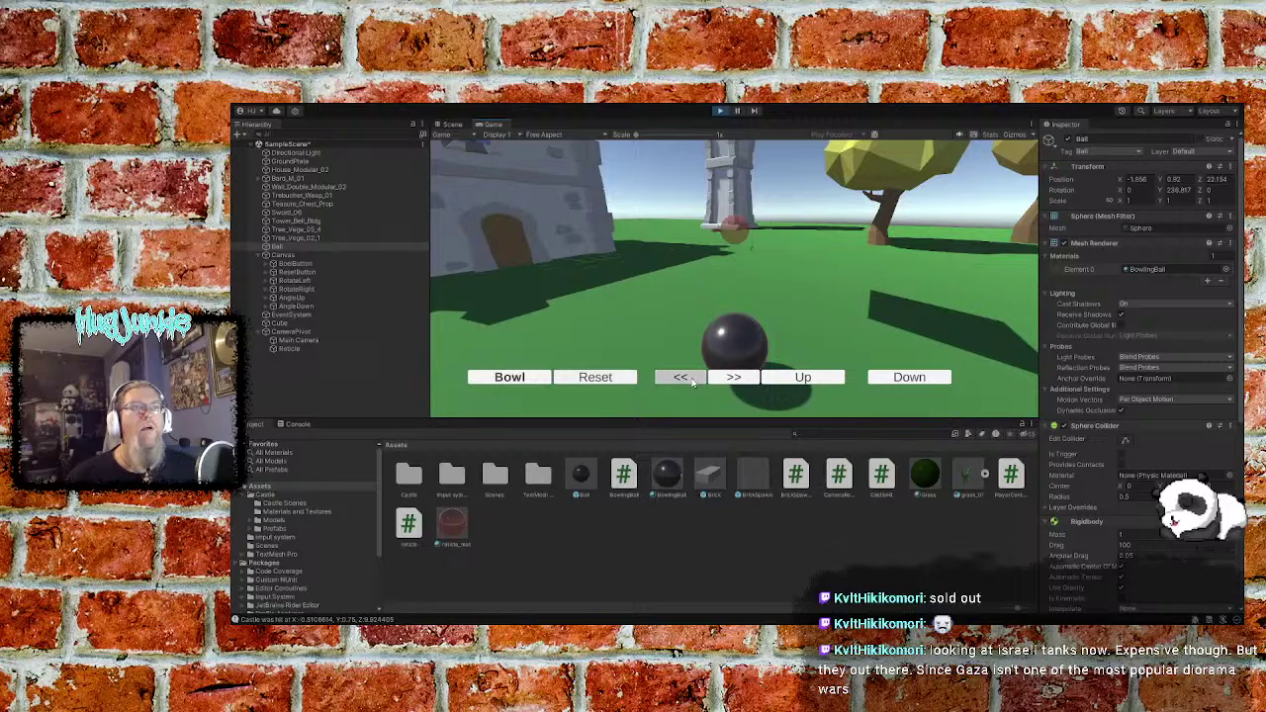
{"action": "left_click_drag", "start_coordinate": [696, 382], "coordinate": [696, 381]}
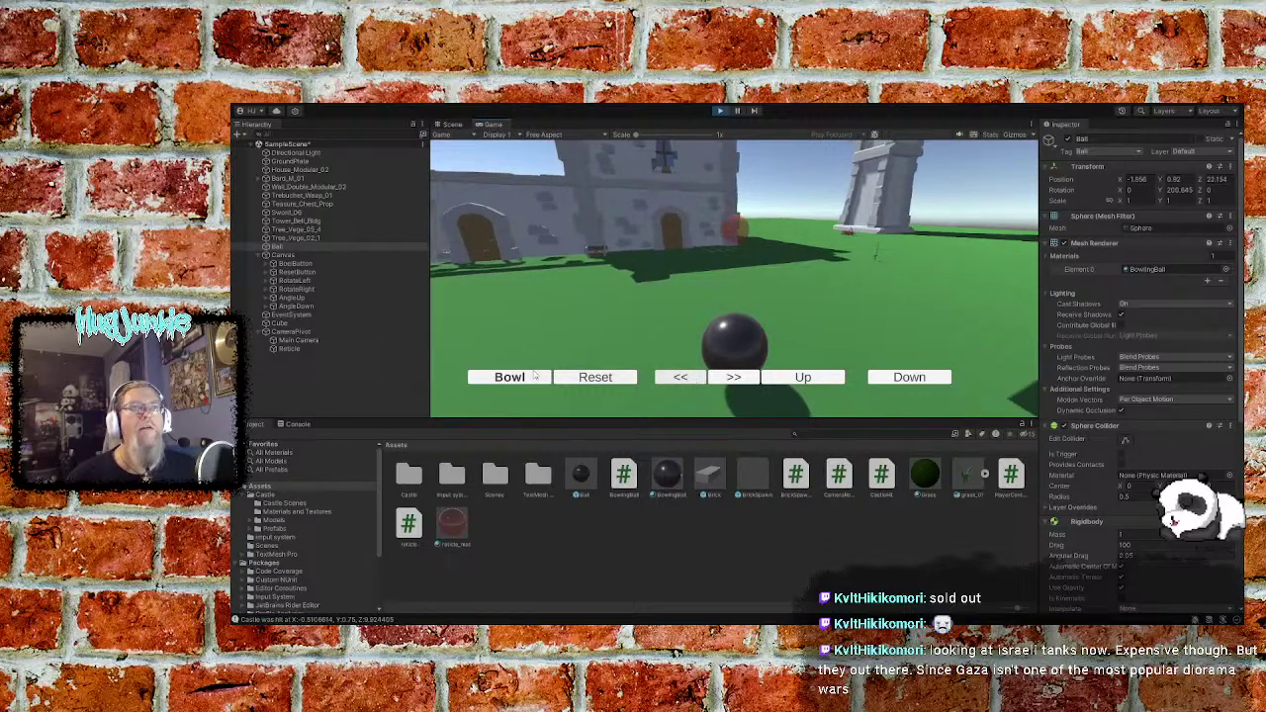
{"action": "left_click", "coordinate": [516, 379]}
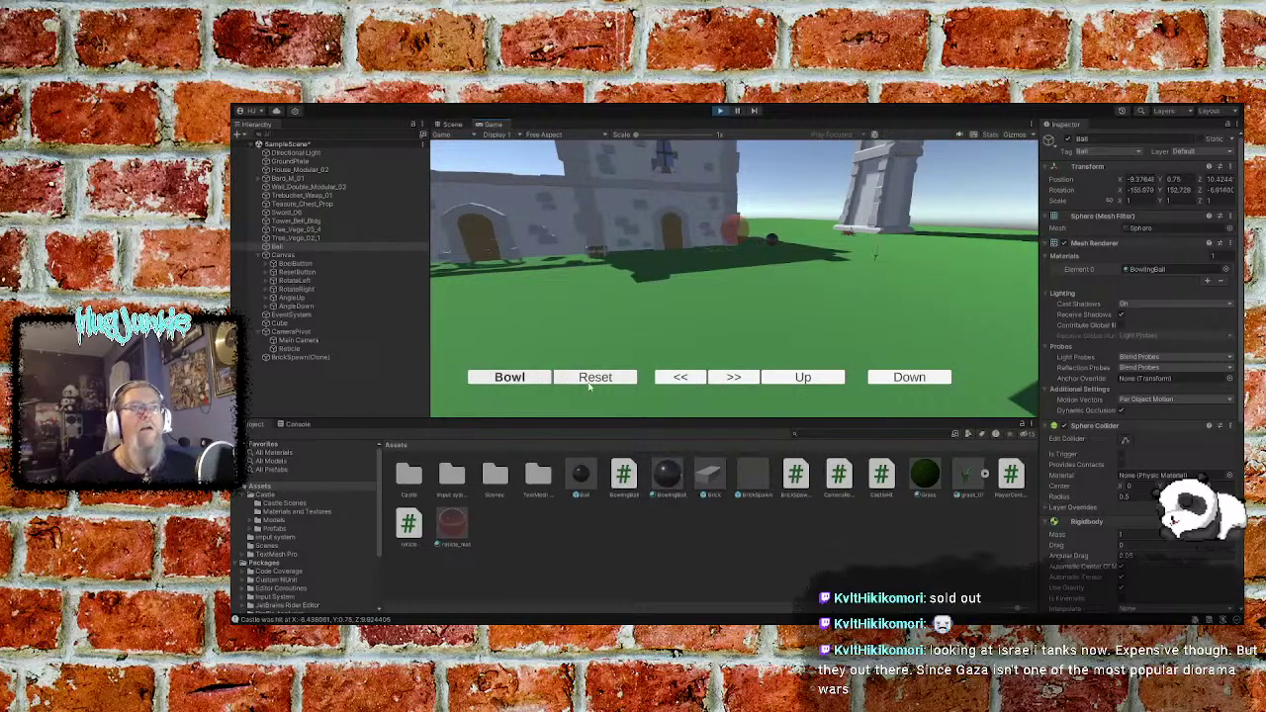
{"action": "left_click", "coordinate": [610, 379]}
{"action": "left_click_drag", "start_coordinate": [677, 386], "coordinate": [676, 386]}
{"action": "left_click", "coordinate": [510, 378]}
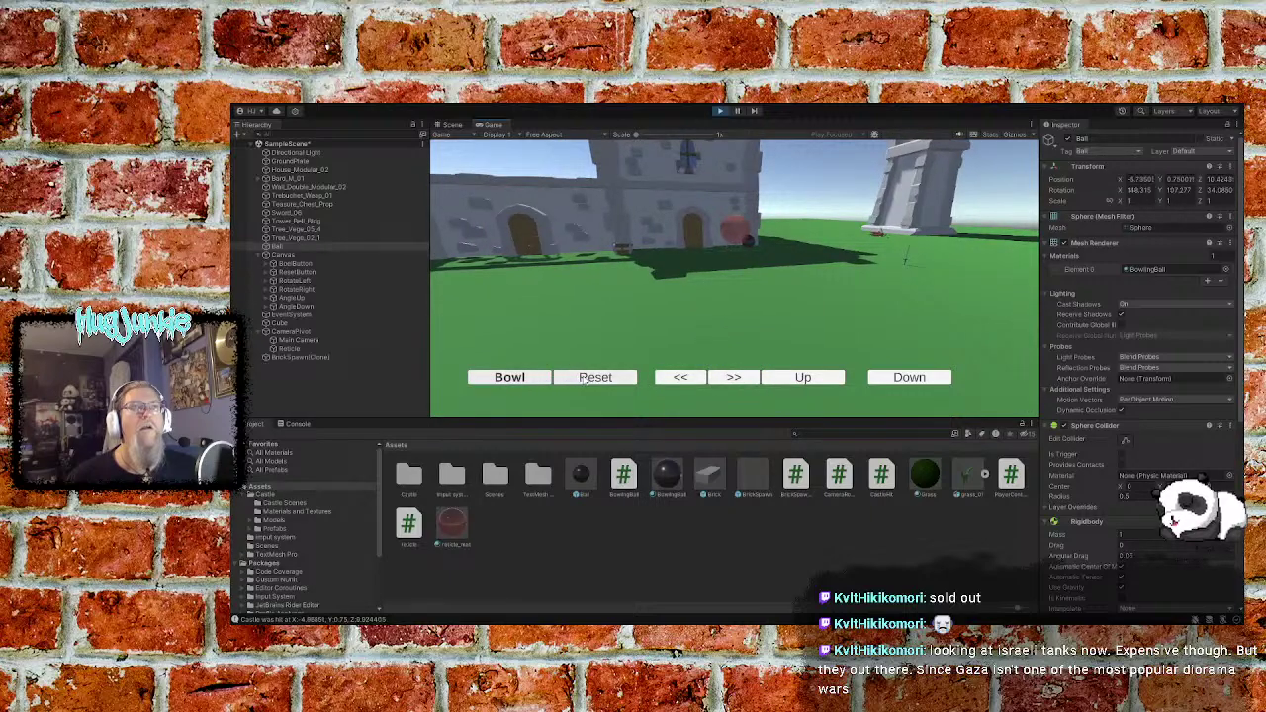
{"action": "left_click", "coordinate": [621, 378]}
{"action": "left_click_drag", "start_coordinate": [670, 386], "coordinate": [670, 386]}
{"action": "left_click", "coordinate": [522, 381]}
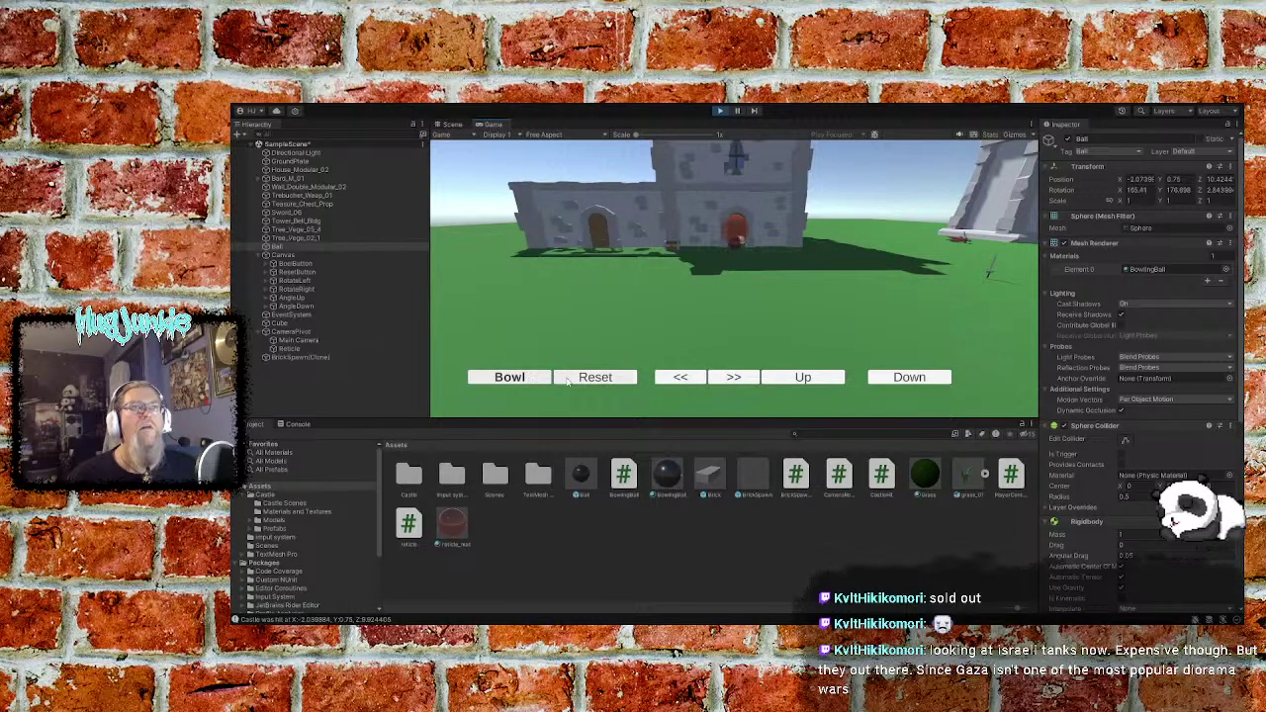
{"action": "left_click", "coordinate": [595, 381]}
Rotate the aim further left toward the arched door in the castle's low wing, testing and resetting a throw at each position
{"action": "left_click_drag", "start_coordinate": [682, 381], "coordinate": [572, 382]}
{"action": "left_click", "coordinate": [526, 381]}
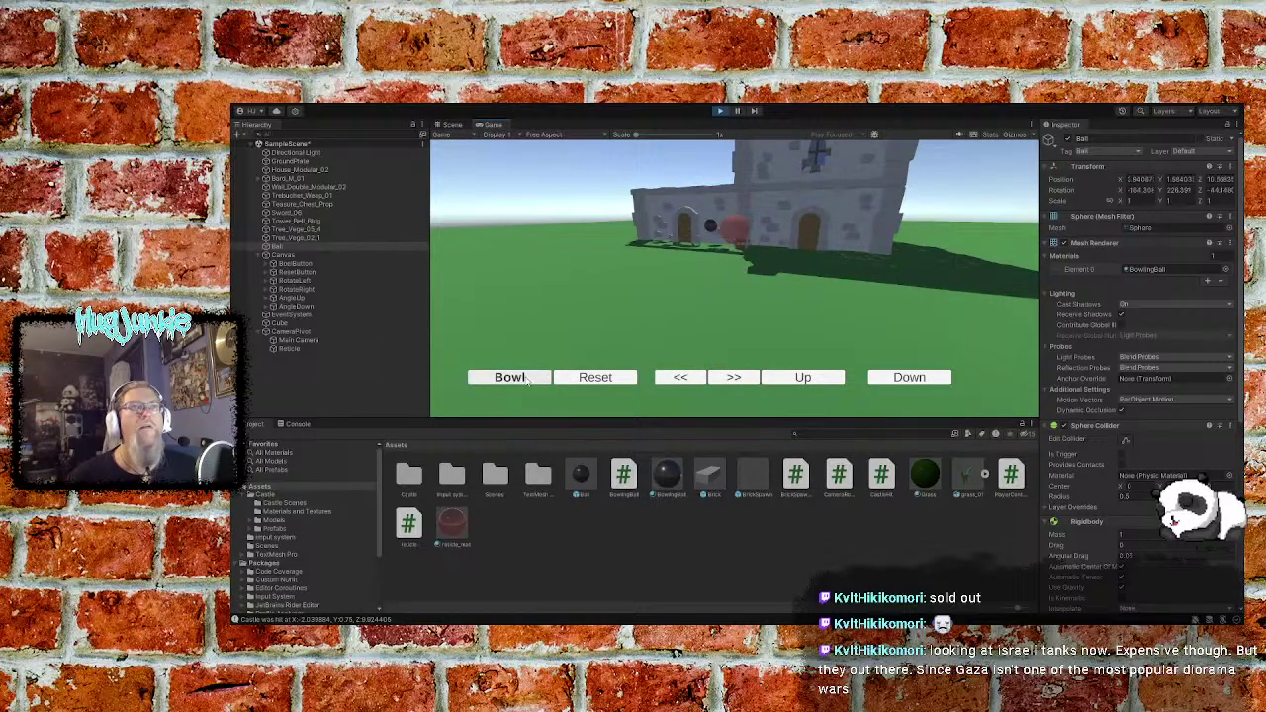
{"action": "left_click", "coordinate": [608, 381]}
{"action": "left_click_drag", "start_coordinate": [670, 384], "coordinate": [671, 384]}
{"action": "left_click", "coordinate": [531, 379]}
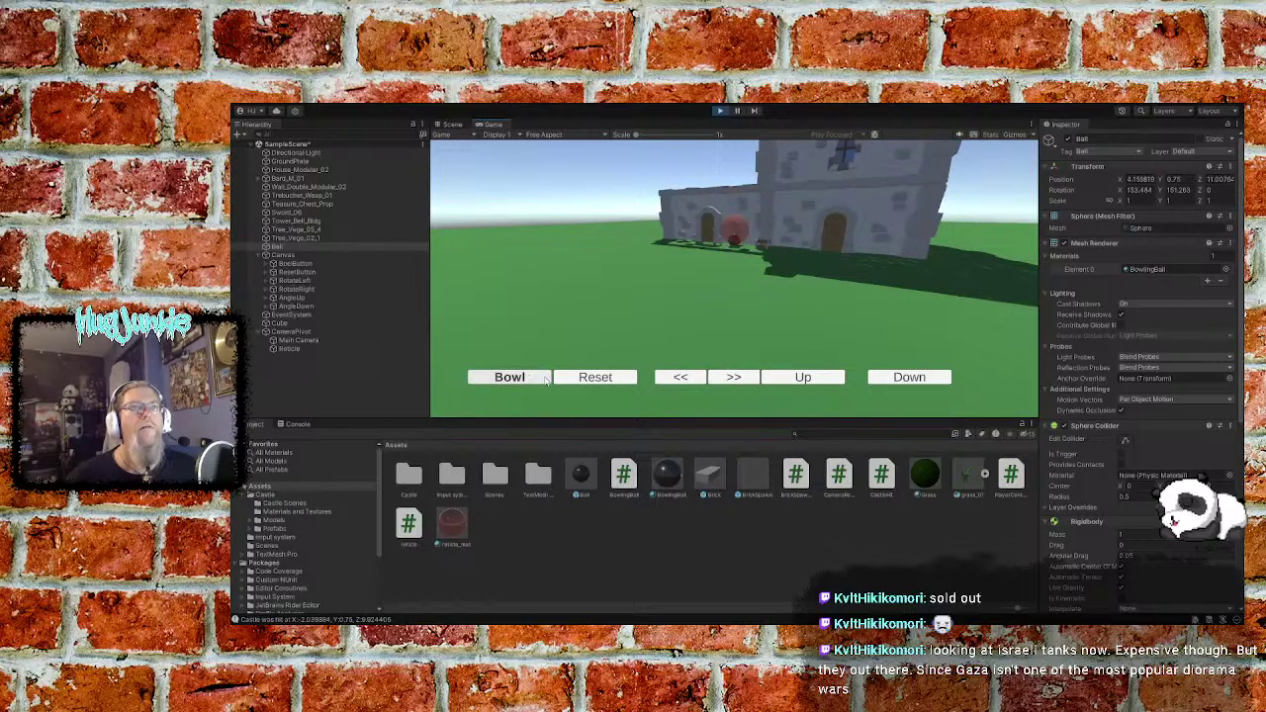
{"action": "left_click", "coordinate": [612, 385]}
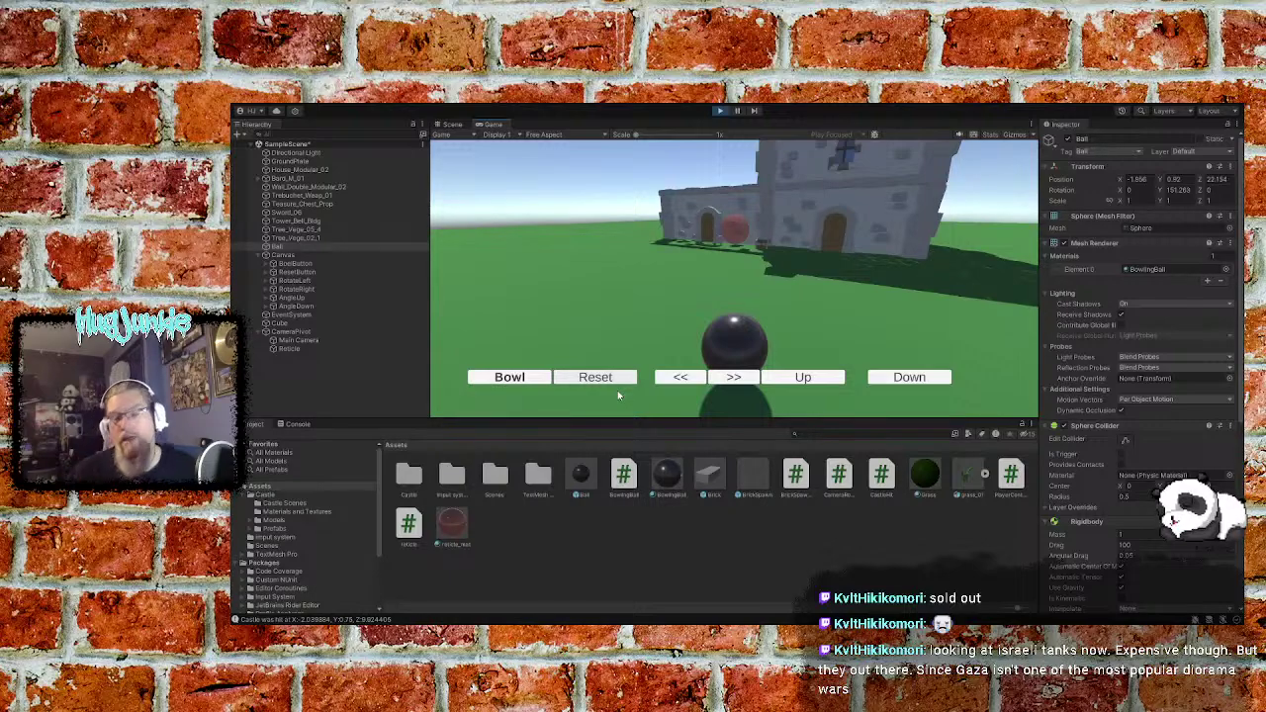
{"action": "left_click", "coordinate": [697, 381]}
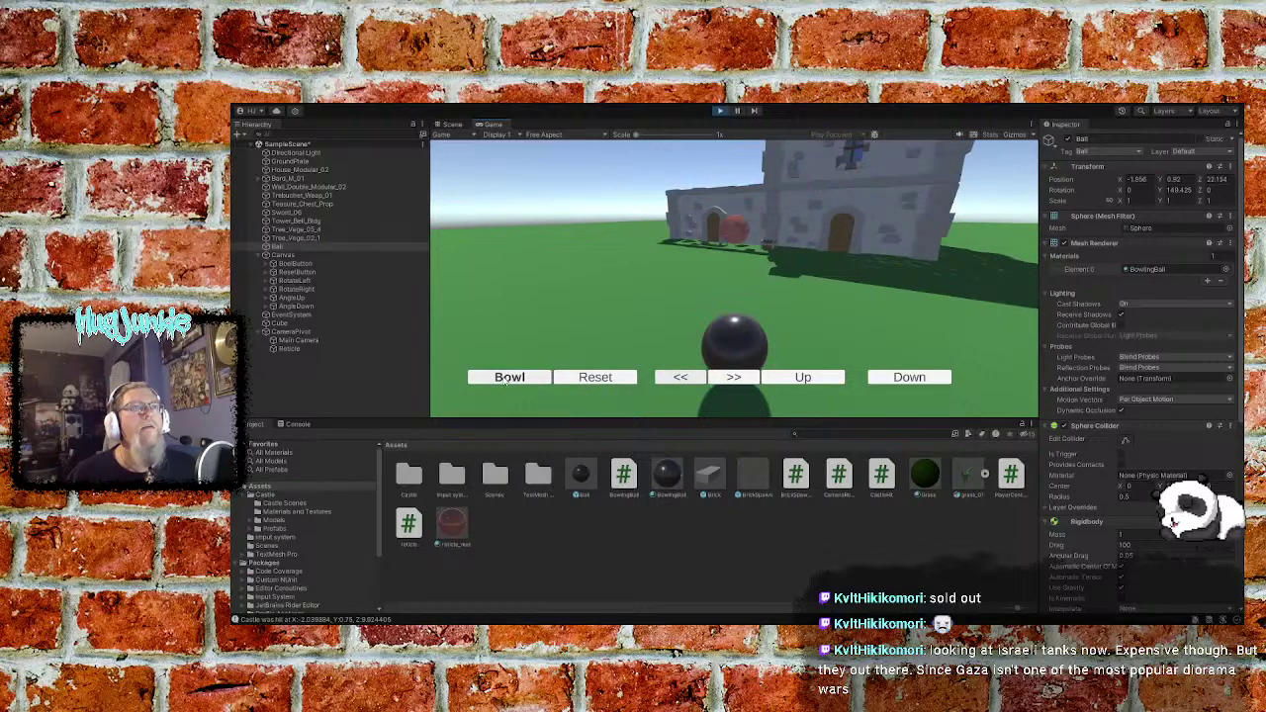
{"action": "left_click", "coordinate": [508, 379]}
{"action": "left_click", "coordinate": [594, 377]}
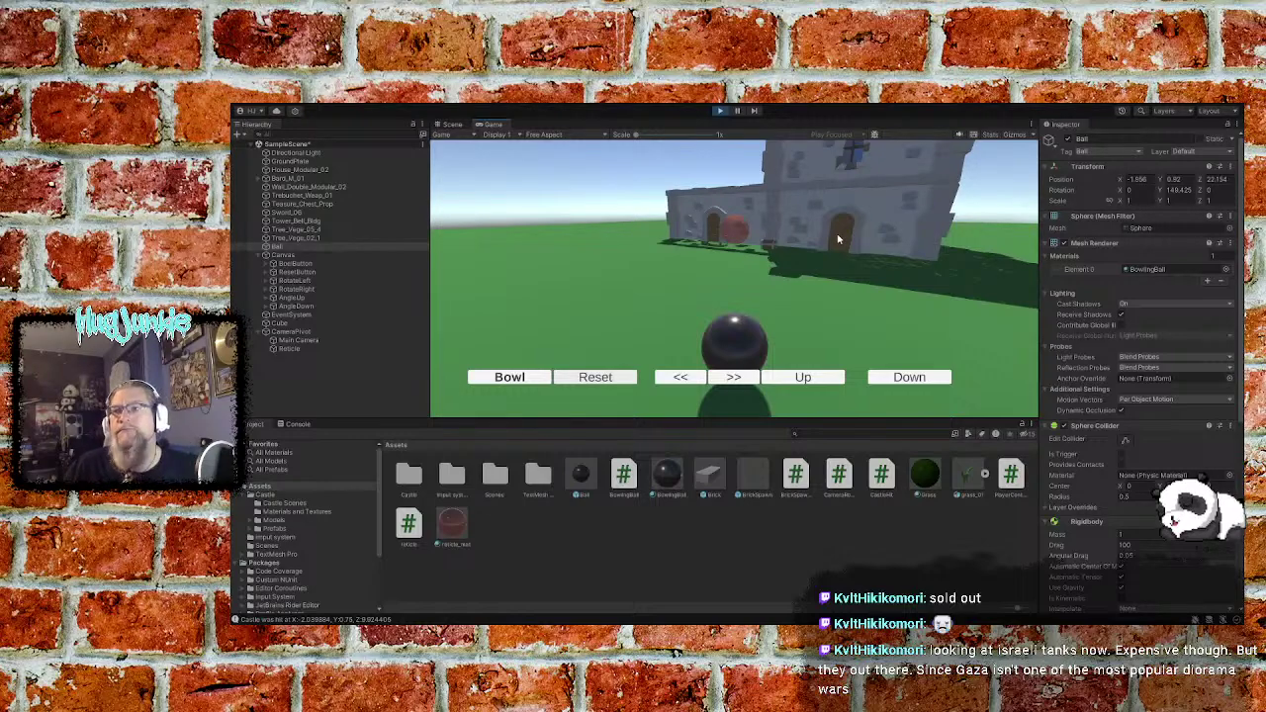
Rotate the aim right in stages back to the castle's main door, testing a throw and resetting the ball each time
{"action": "left_click", "coordinate": [742, 384]}
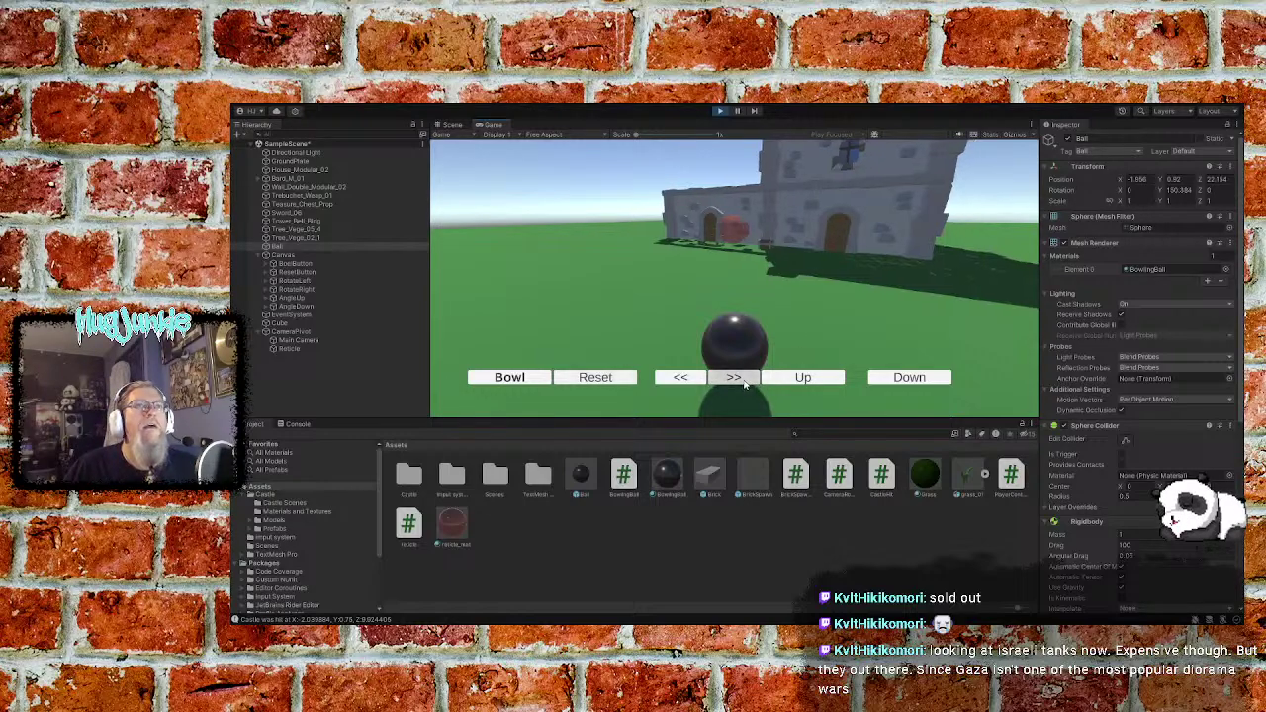
{"action": "left_click_drag", "start_coordinate": [744, 385], "coordinate": [744, 385]}
{"action": "left_click", "coordinate": [539, 380]}
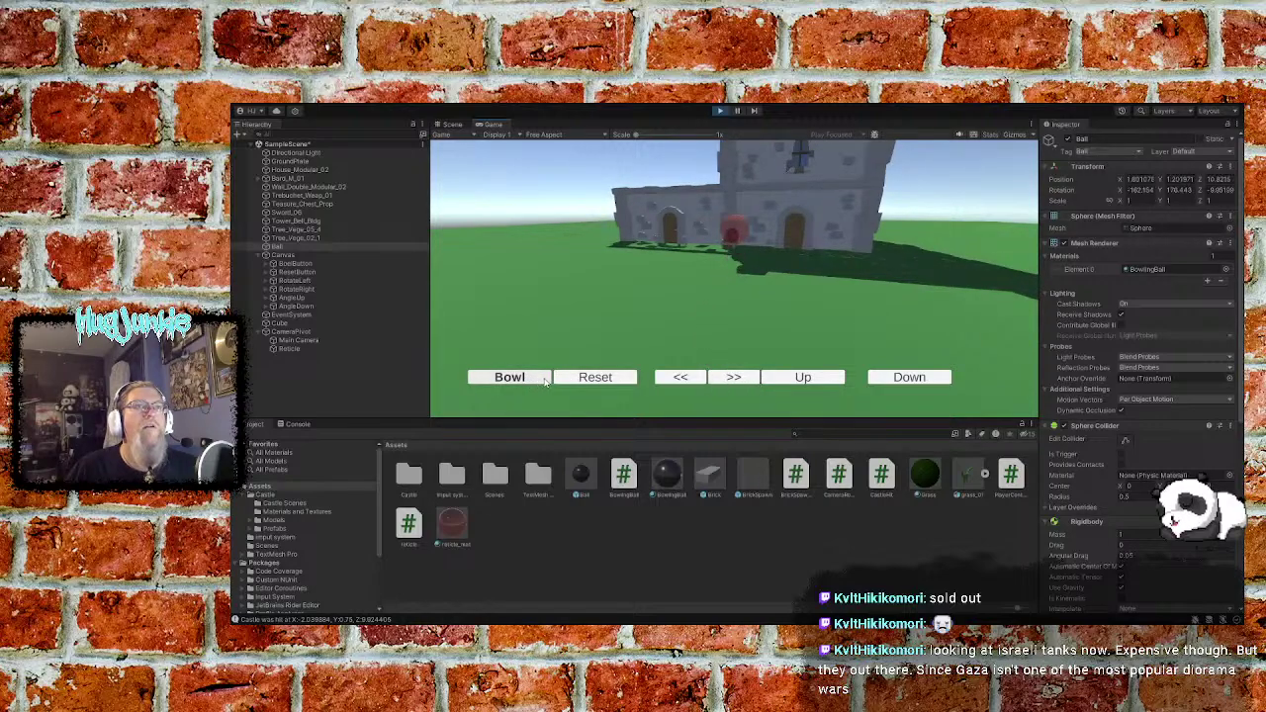
{"action": "left_click", "coordinate": [576, 379]}
{"action": "left_click_drag", "start_coordinate": [735, 382], "coordinate": [735, 382]}
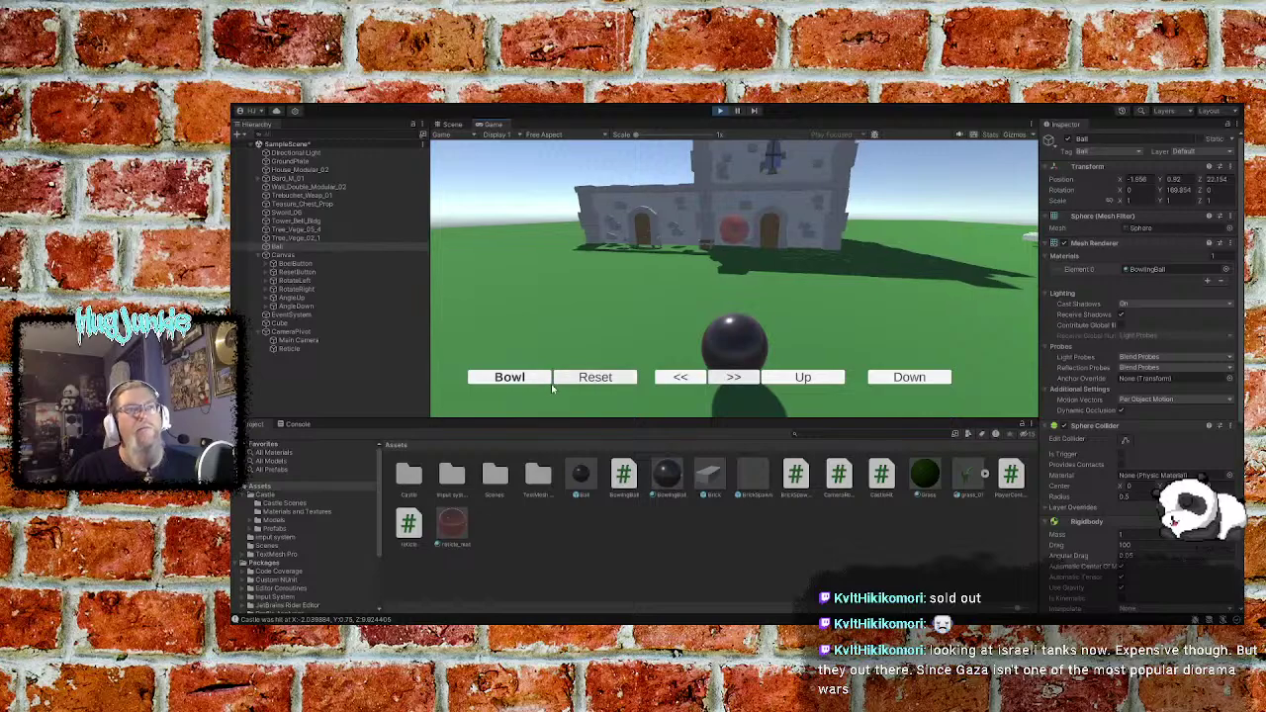
{"action": "left_click", "coordinate": [528, 381]}
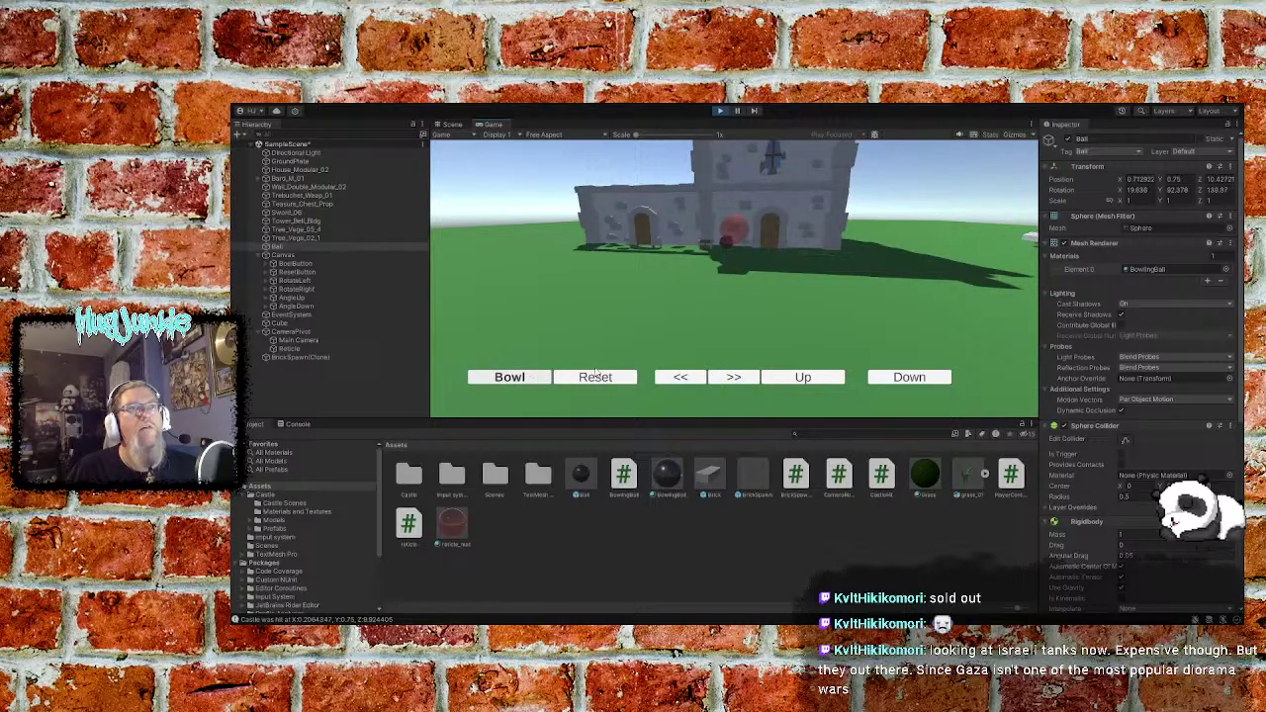
{"action": "left_click", "coordinate": [596, 378]}
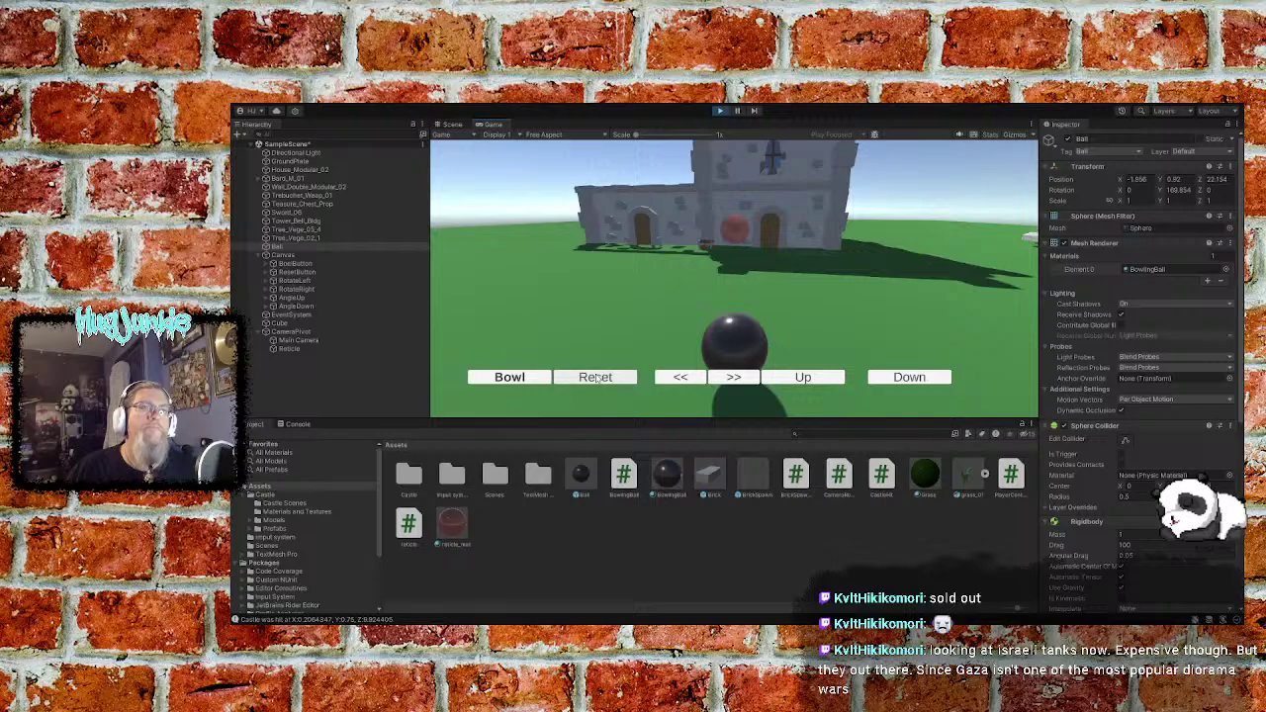
{"action": "left_click_drag", "start_coordinate": [729, 373], "coordinate": [737, 378]}
{"action": "left_click", "coordinate": [534, 377]}
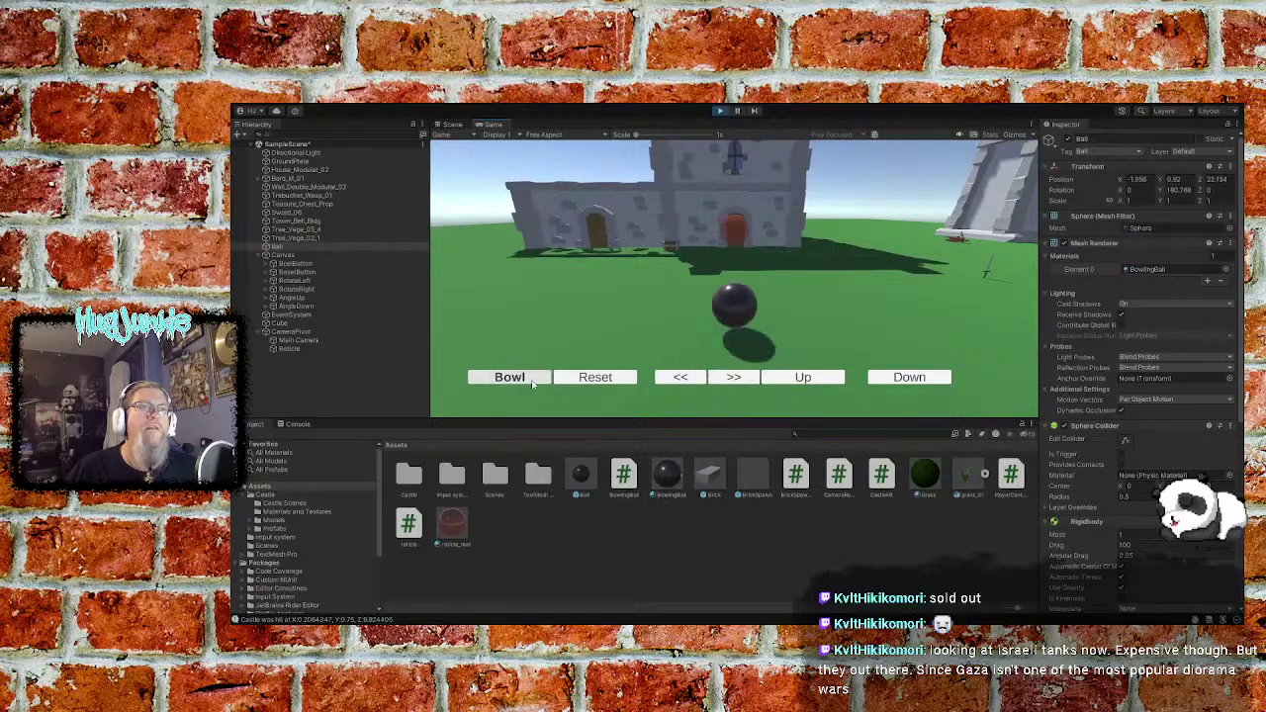
{"action": "left_click", "coordinate": [612, 378]}
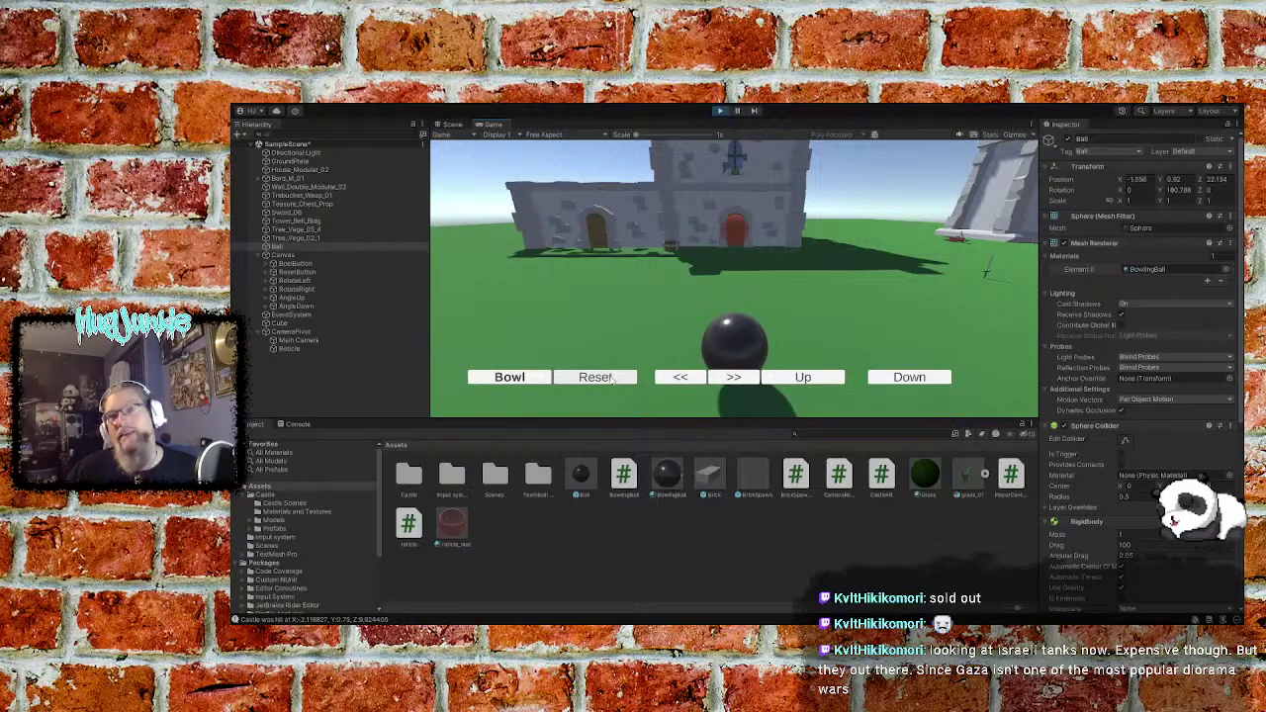
Stop the play test and delete the tilted green Cube floating above the ground from the scene
{"action": "left_click", "coordinate": [720, 111]}
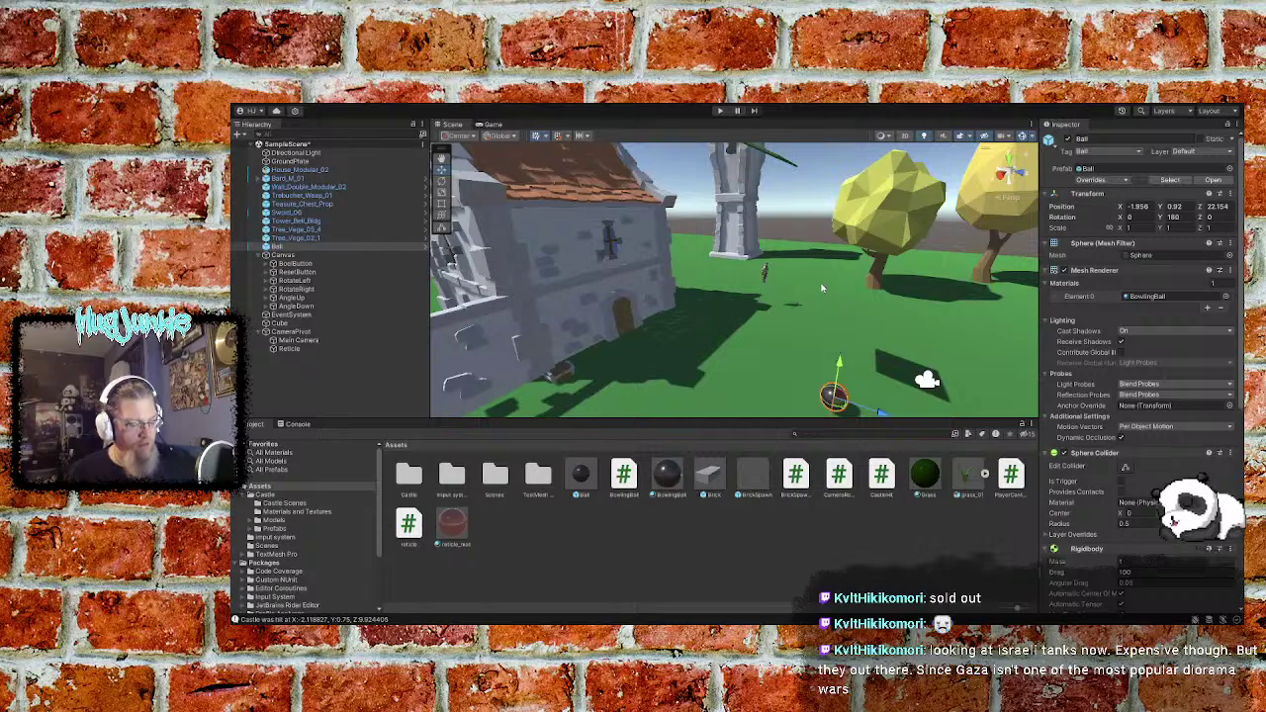
{"action": "right_click_drag", "start_coordinate": [807, 263], "coordinate": [799, 267]}
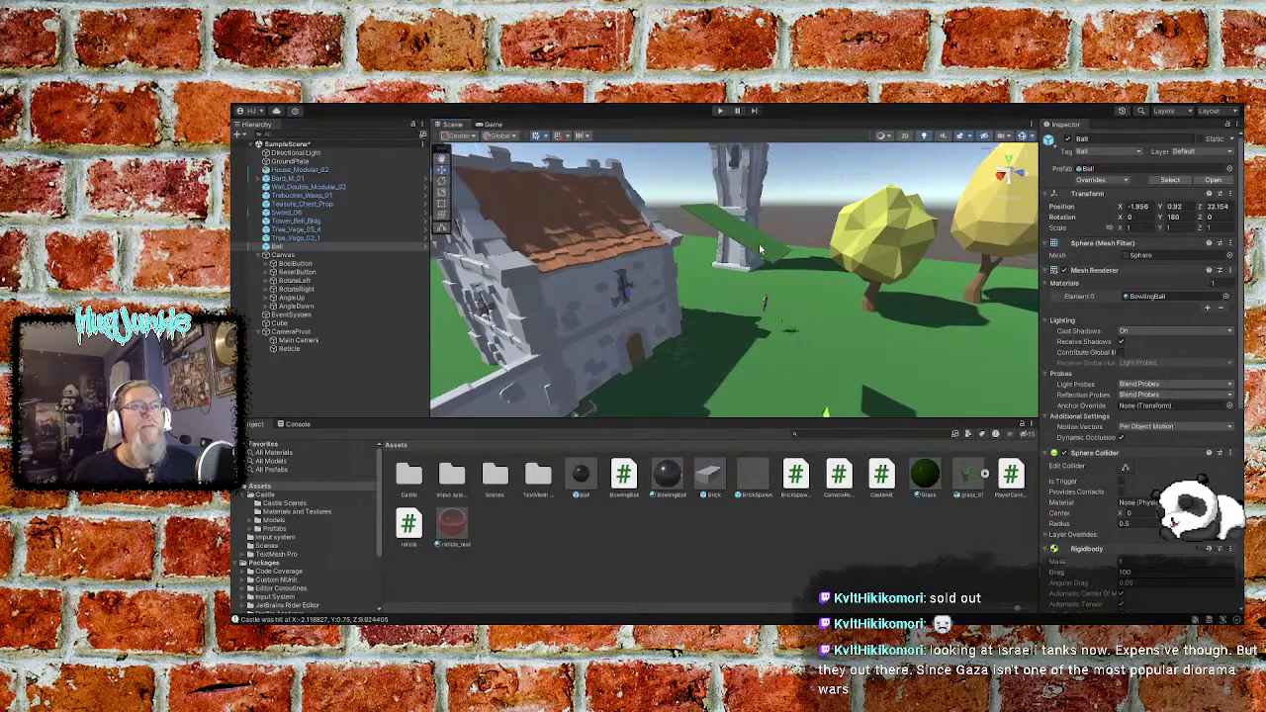
{"action": "left_click", "coordinate": [760, 249]}
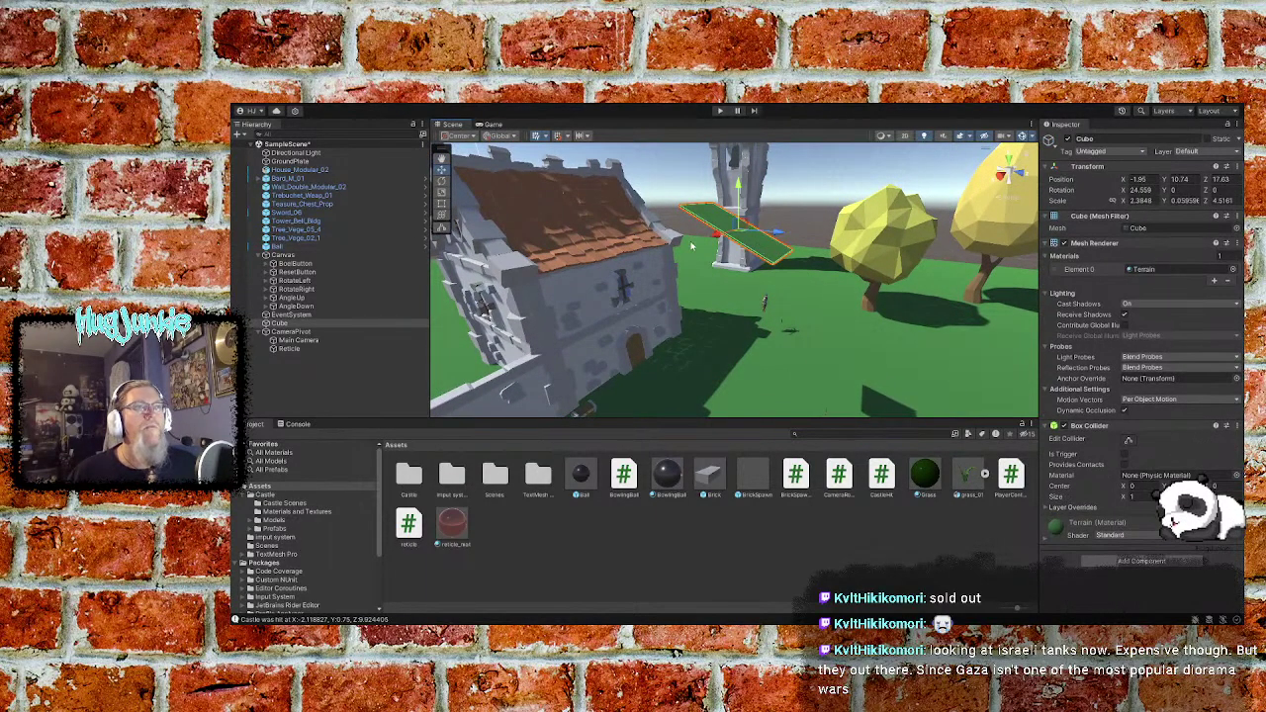
{"action": "left_click", "coordinate": [280, 324]}
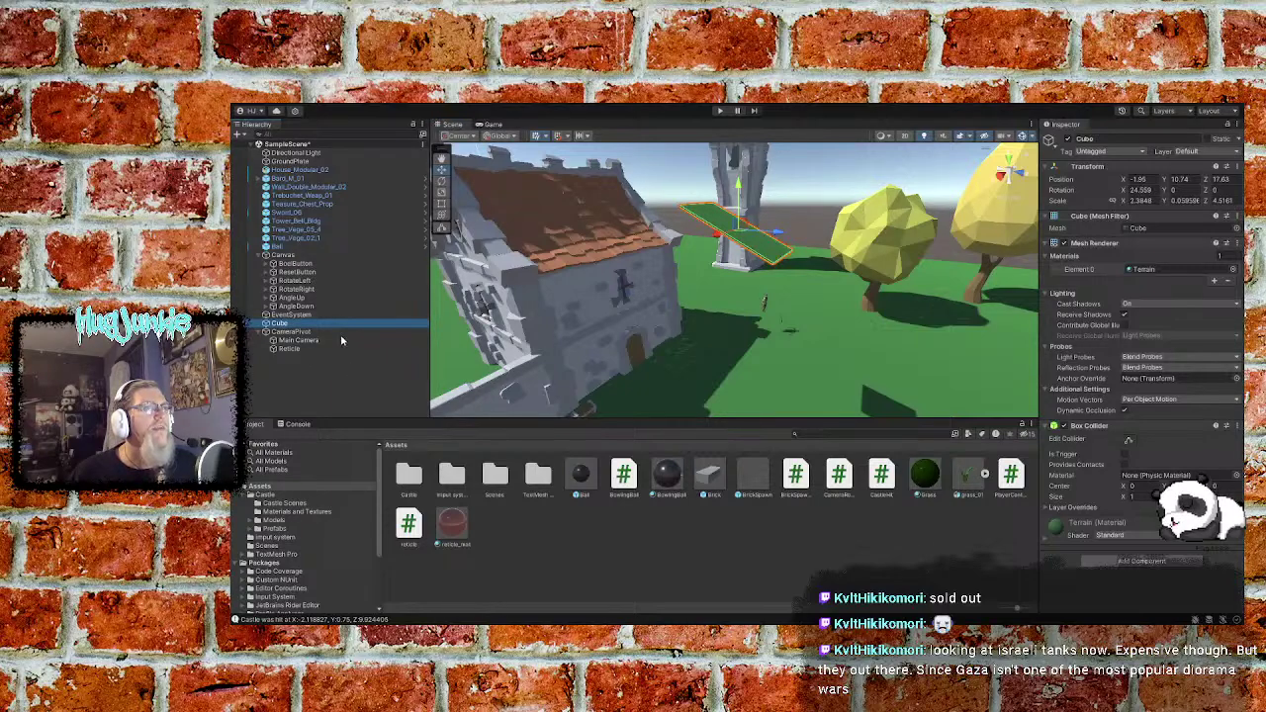
{"action": "key", "text": "Delete"}
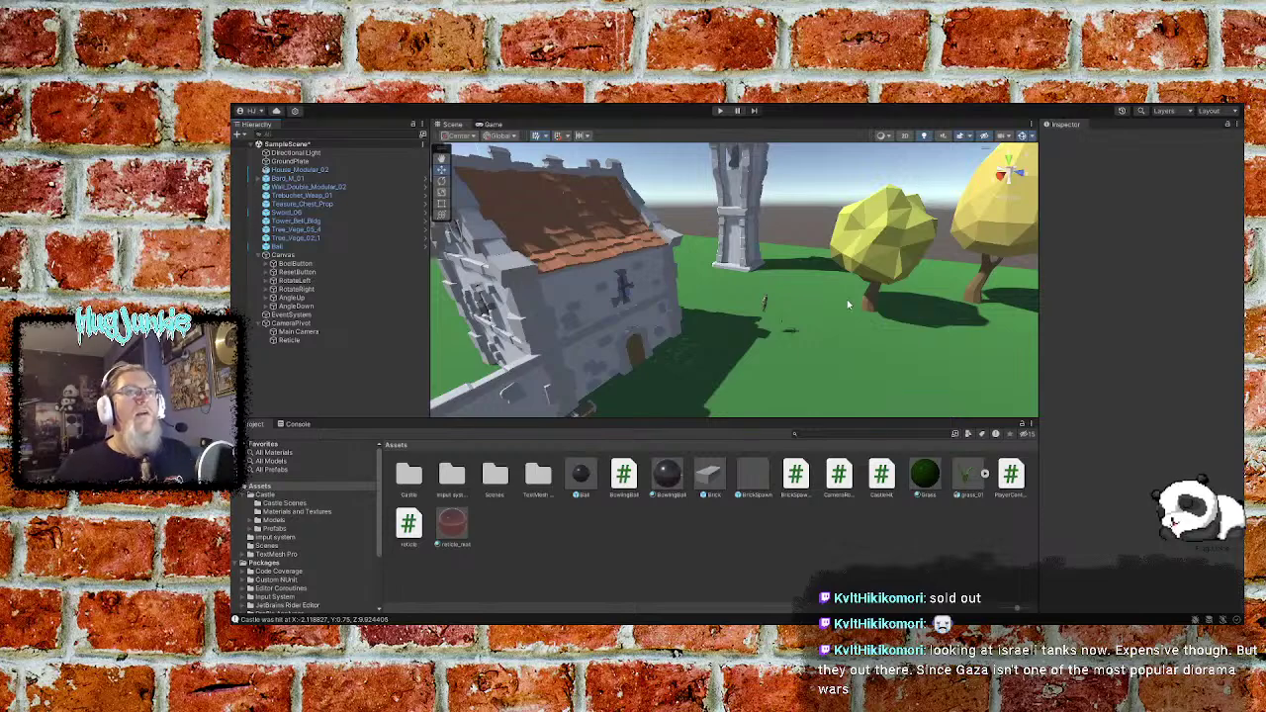
Examine the castle's stonework, the trebuchet, the bowling ball and the surrounding scene from several angles
{"action": "left_click_drag", "start_coordinate": [848, 302], "coordinate": [897, 327], "text": "alt"}
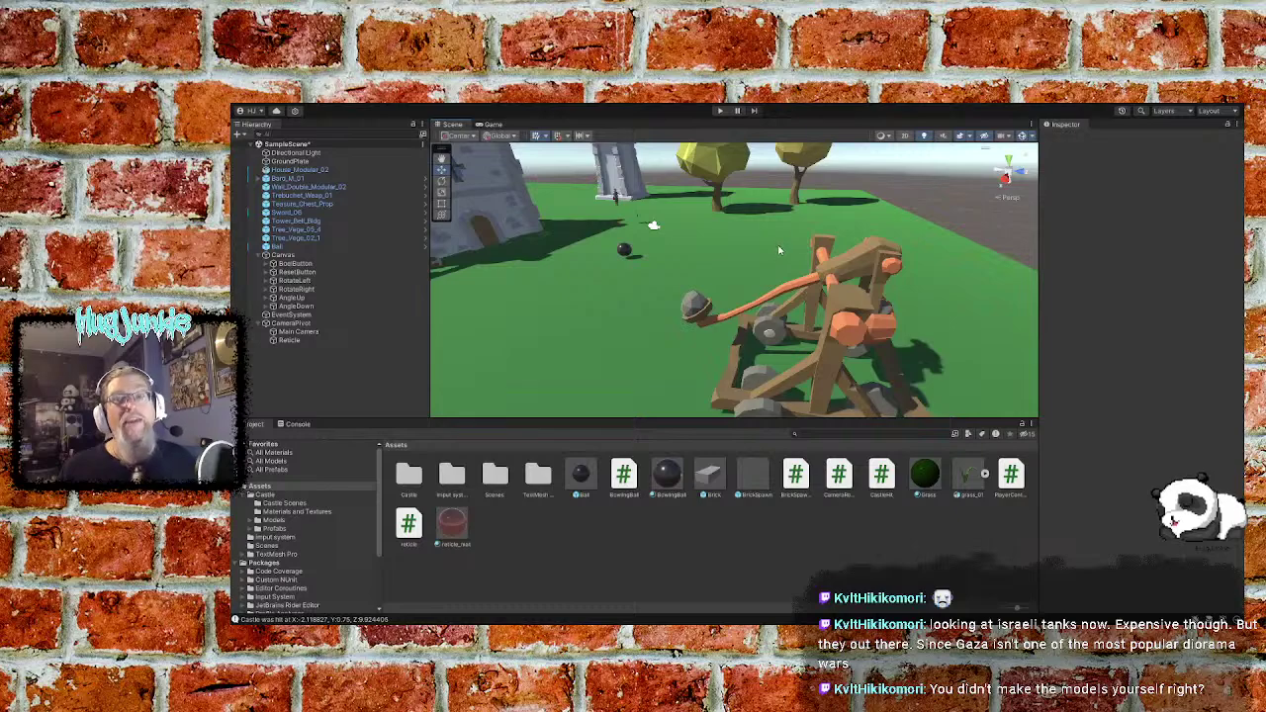
{"action": "left_click_drag", "start_coordinate": [781, 222], "coordinate": [680, 205], "text": "alt"}
{"action": "scroll", "coordinate": [683, 213], "scroll_direction": "up", "scroll_amount": 6}
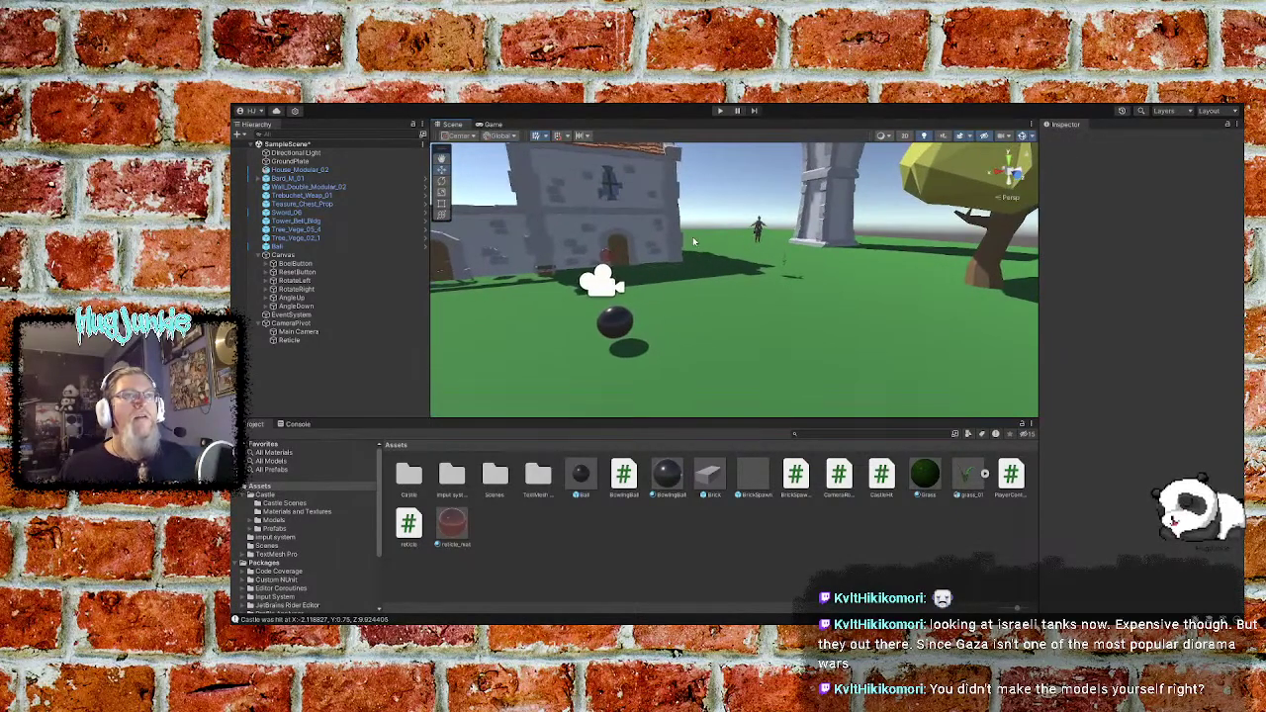
{"action": "scroll", "coordinate": [692, 238], "scroll_direction": "up", "scroll_amount": 5}
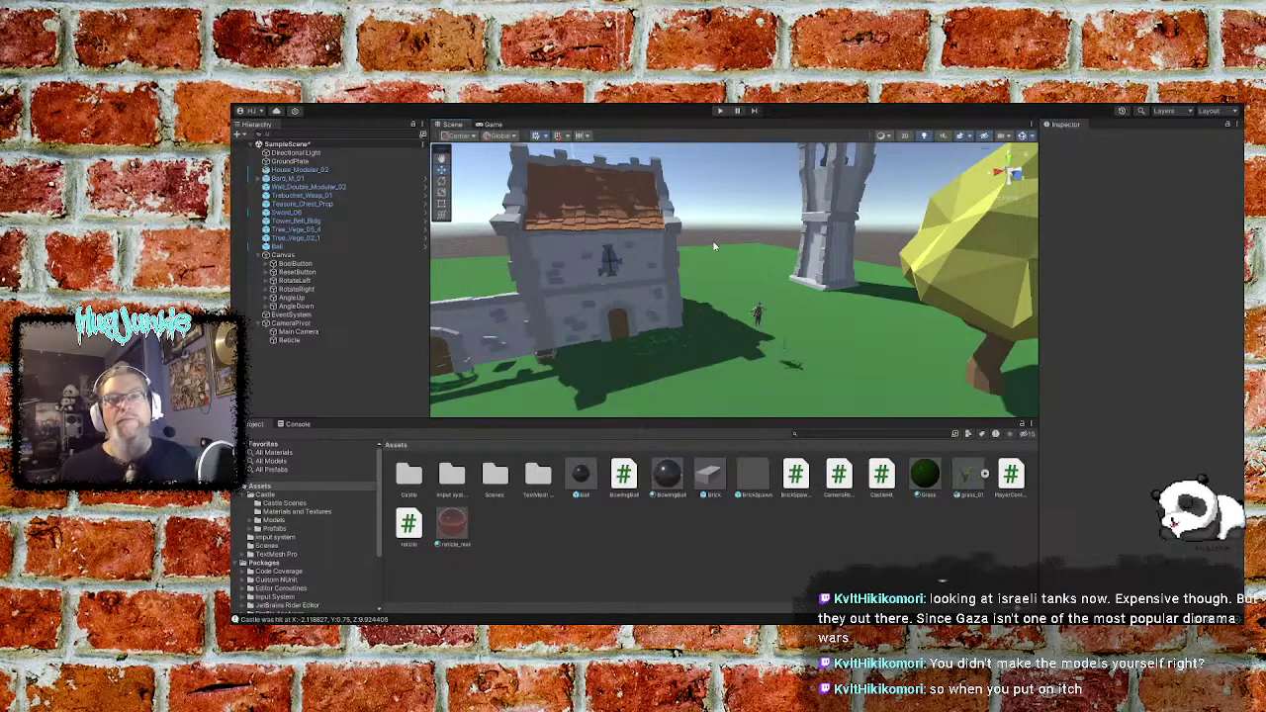
{"action": "left_click_drag", "start_coordinate": [714, 246], "coordinate": [843, 238], "text": "alt"}
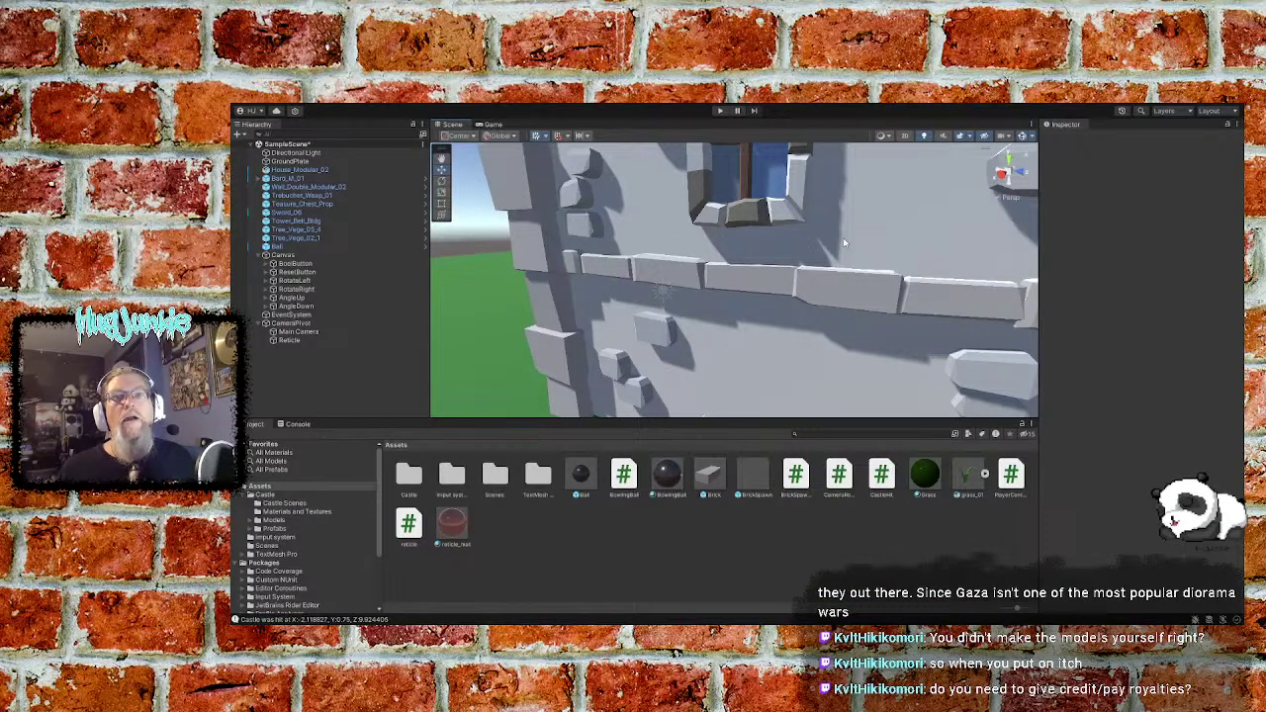
{"action": "scroll", "coordinate": [833, 242], "scroll_direction": "down", "scroll_amount": 10}
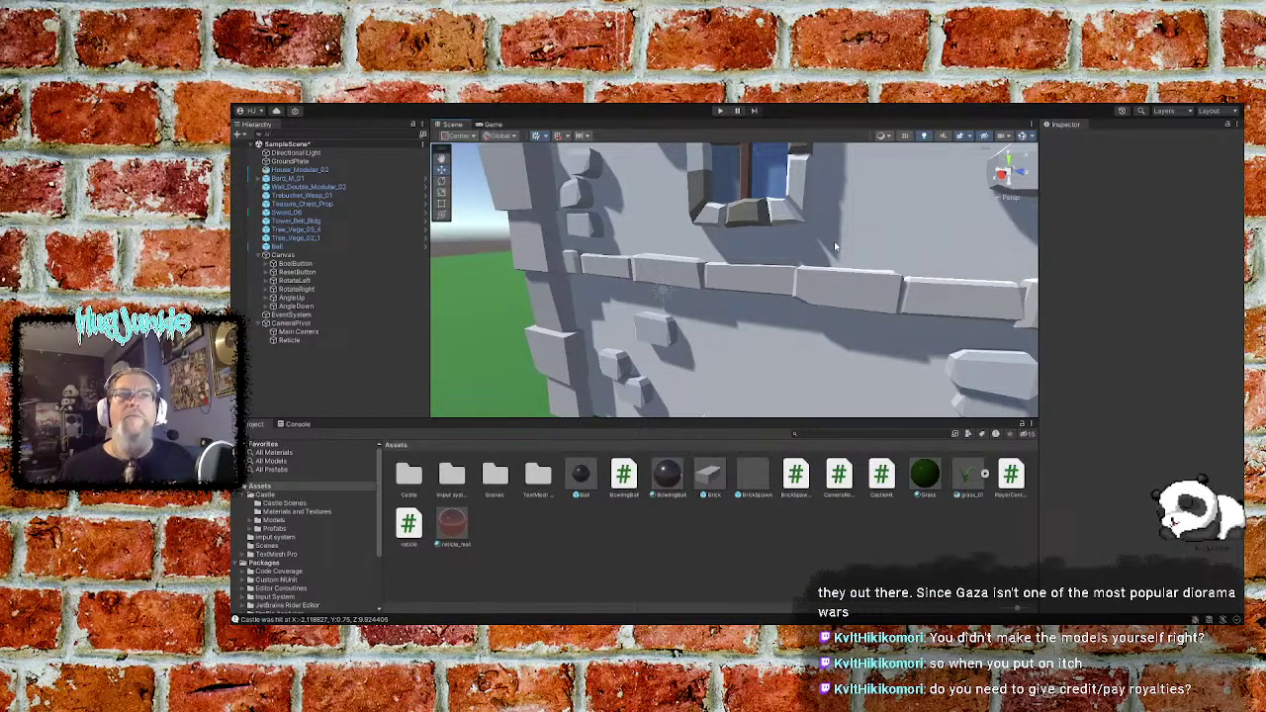
{"action": "left_click_drag", "start_coordinate": [830, 265], "coordinate": [742, 265], "text": "alt"}
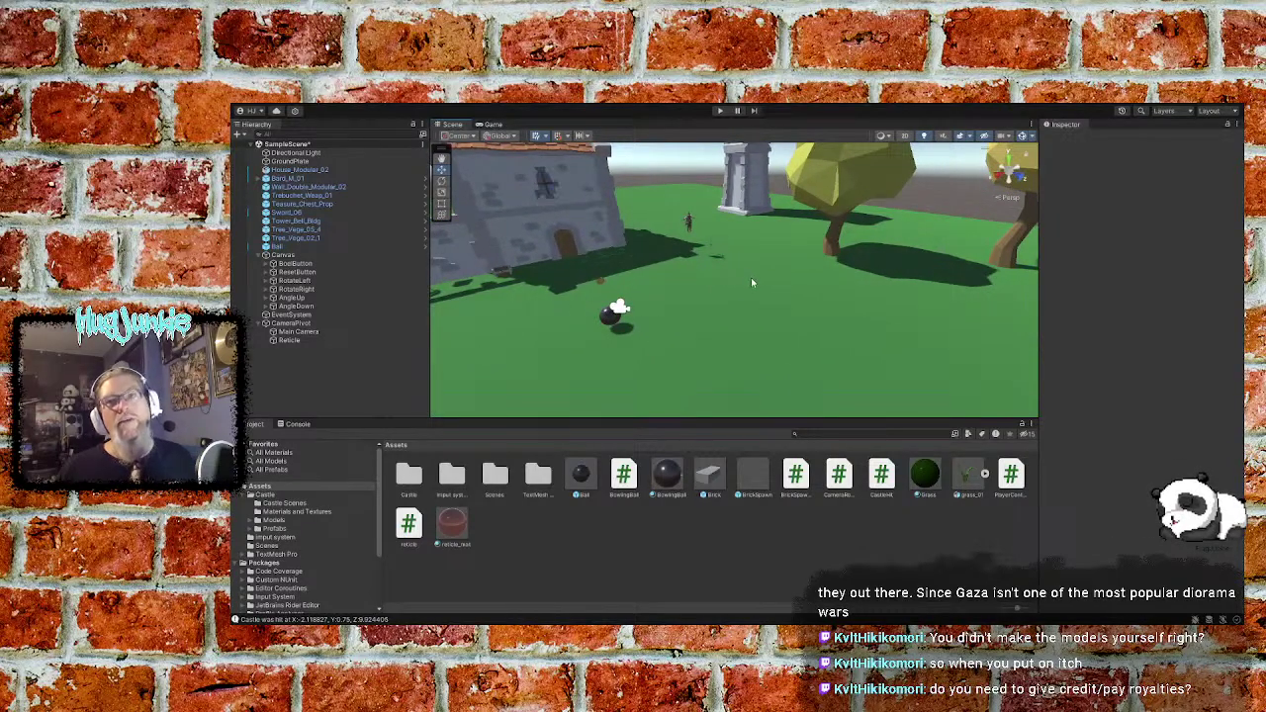
{"action": "mouse_move", "coordinate": [751, 277]}
{"action": "right_mouse_down"}
{"action": "mouse_move", "coordinate": [618, 296]}
{"action": "mouse_move", "coordinate": [694, 296]}
{"action": "mouse_move", "coordinate": [757, 271]}
{"action": "right_mouse_up"}
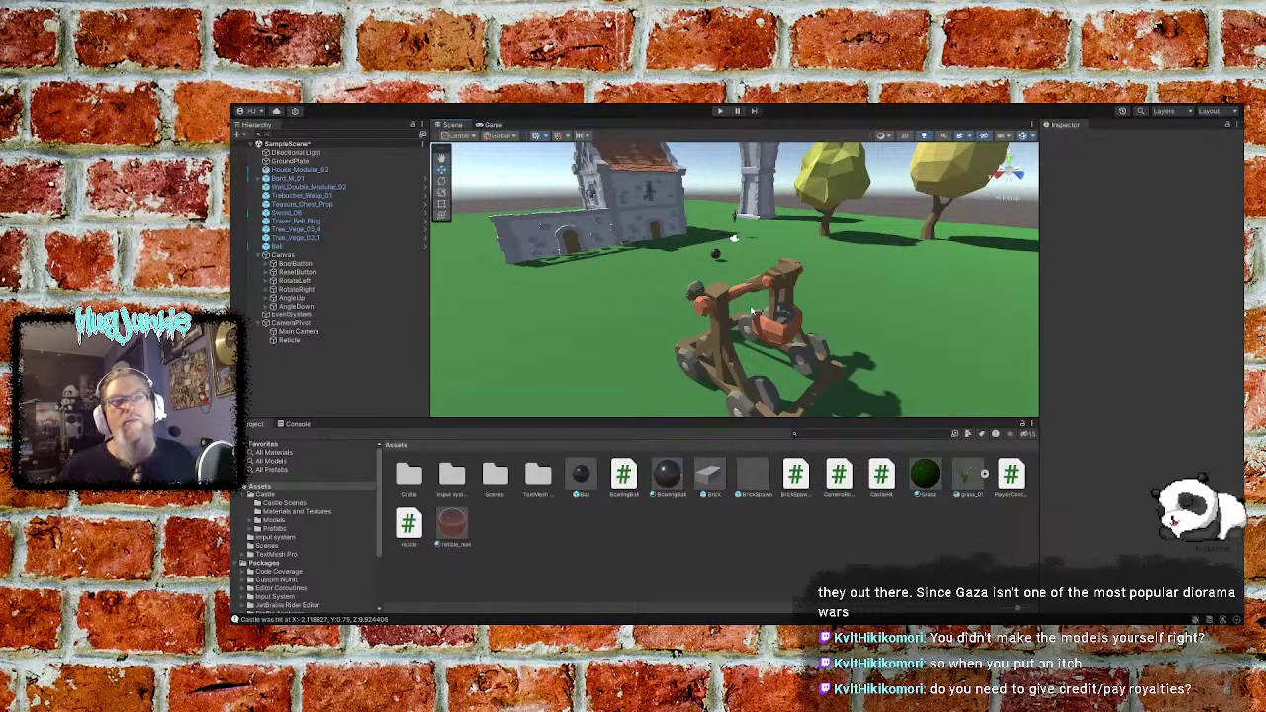
Inspect the castle's roof, the wing wall from behind and in front, its arched doors, the treasure chest, and the ball with its reticle
{"action": "right_click_drag", "start_coordinate": [752, 312], "coordinate": [752, 313]}
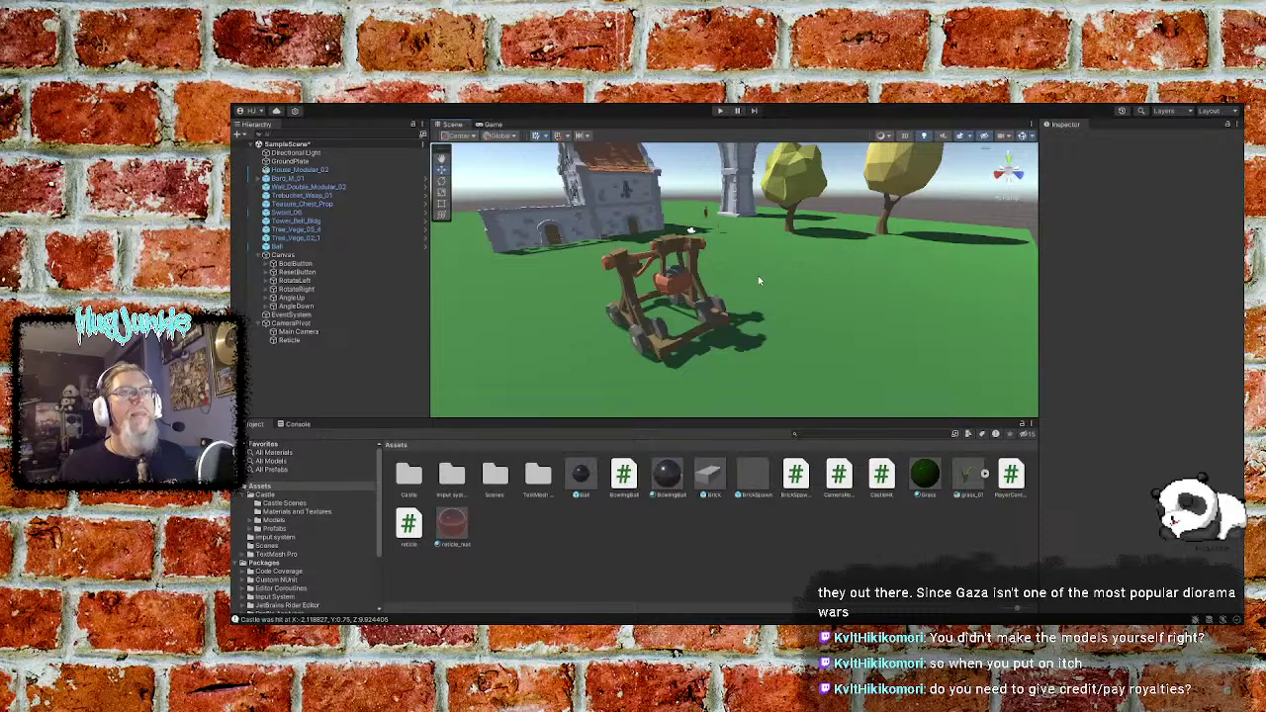
{"action": "right_click_drag", "start_coordinate": [758, 281], "coordinate": [681, 263]}
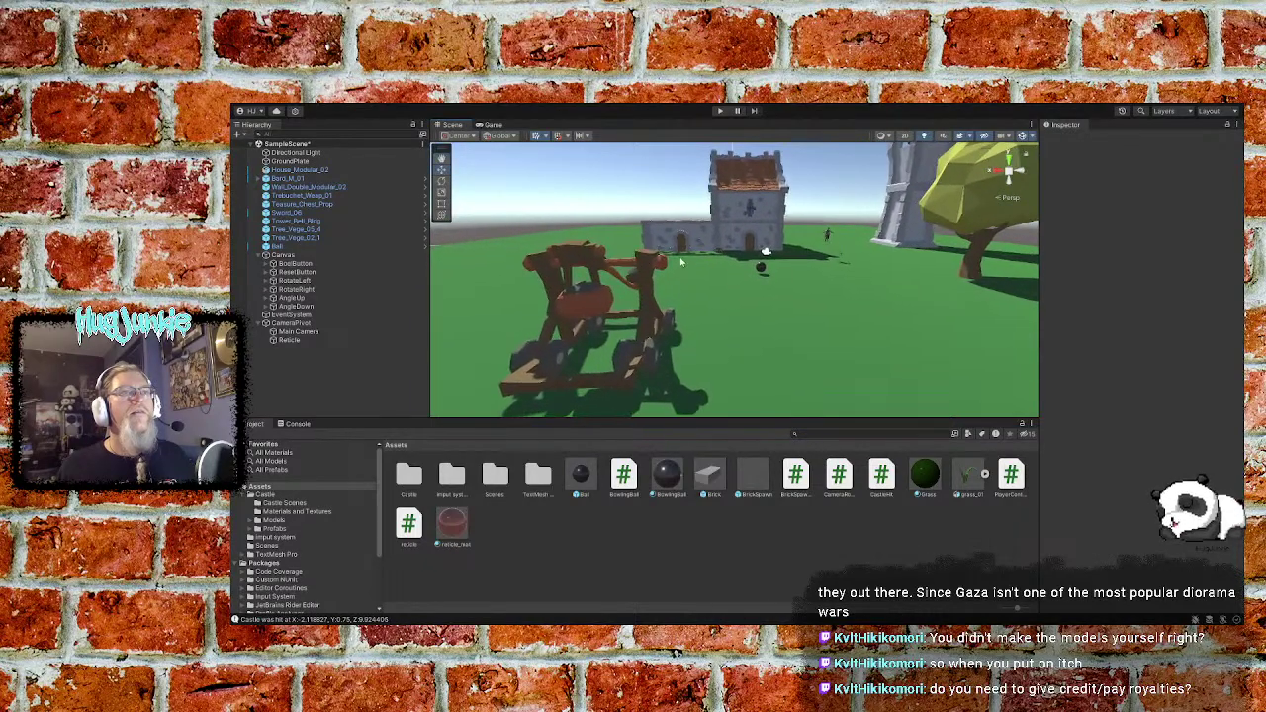
{"action": "right_click_drag", "start_coordinate": [707, 316], "coordinate": [787, 325]}
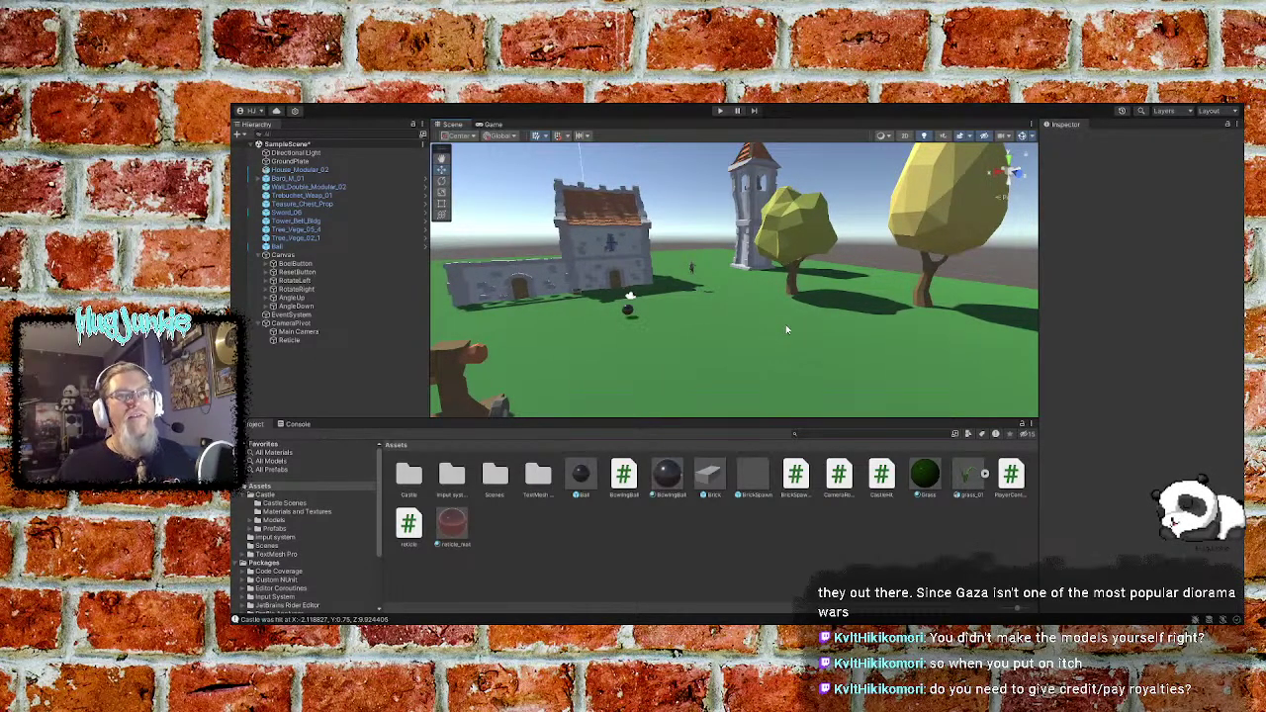
{"action": "right_click_drag", "start_coordinate": [752, 307], "coordinate": [433, 294]}
{"action": "right_click_drag", "start_coordinate": [349, 294], "coordinate": [724, 314]}
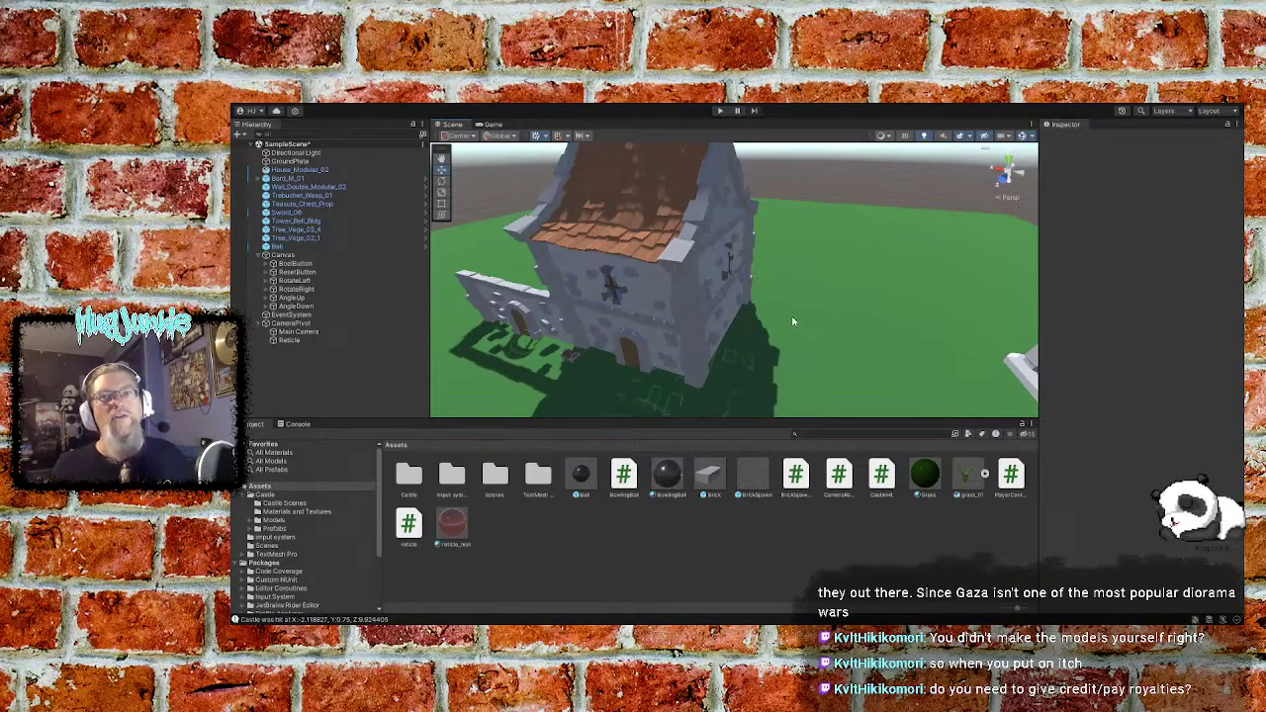
{"action": "right_click_drag", "start_coordinate": [794, 296], "coordinate": [955, 277]}
{"action": "right_click_drag", "start_coordinate": [823, 294], "coordinate": [873, 281]}
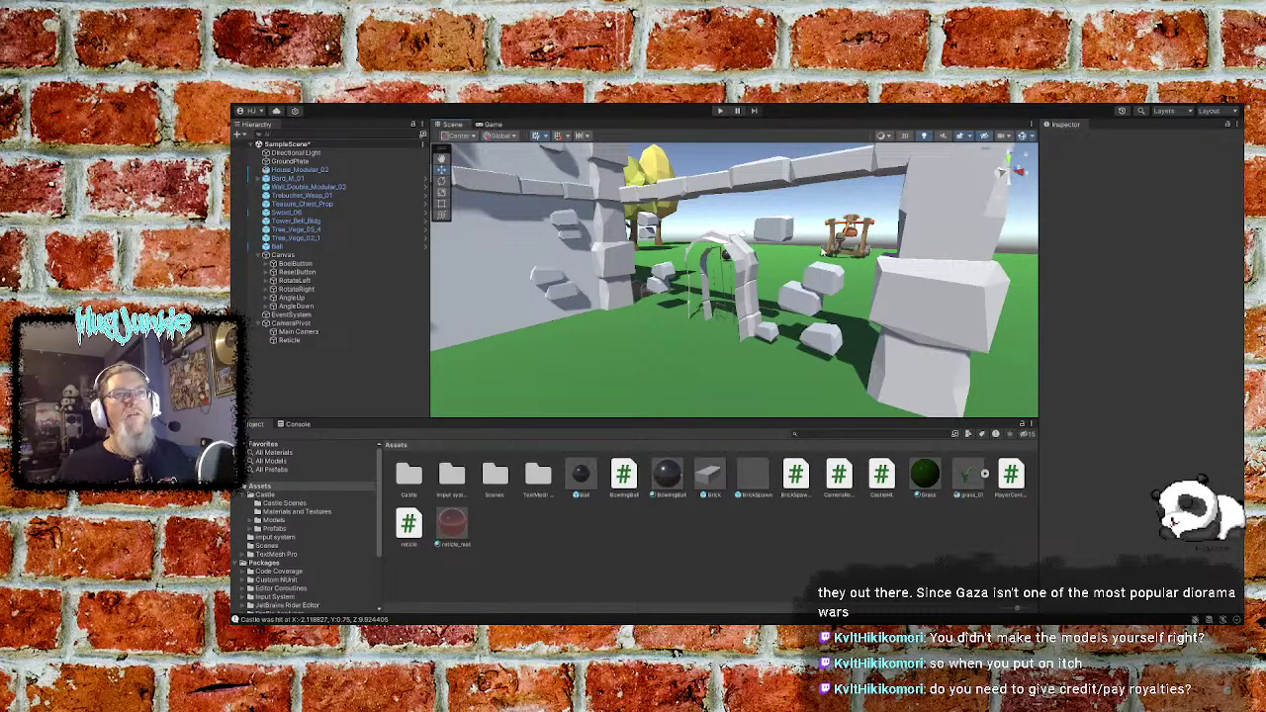
{"action": "right_click_drag", "start_coordinate": [725, 254], "coordinate": [614, 215]}
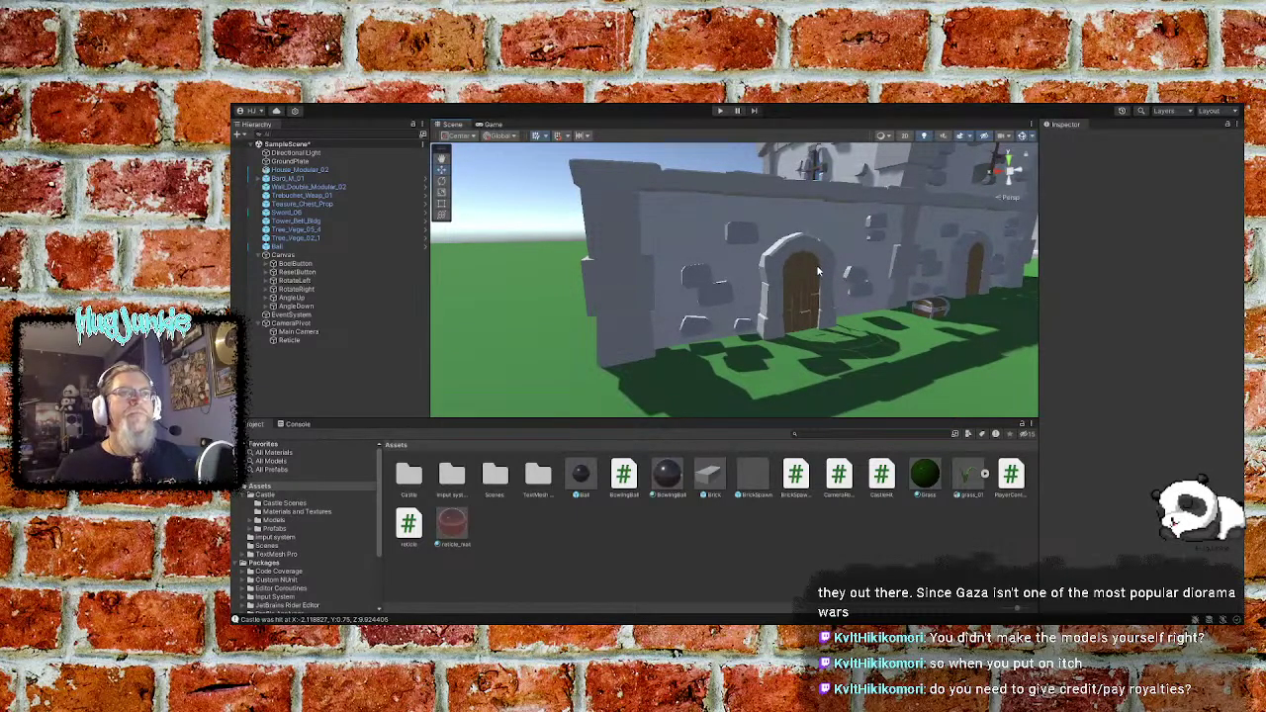
{"action": "scroll", "coordinate": [818, 270], "scroll_direction": "up", "scroll_amount": 5}
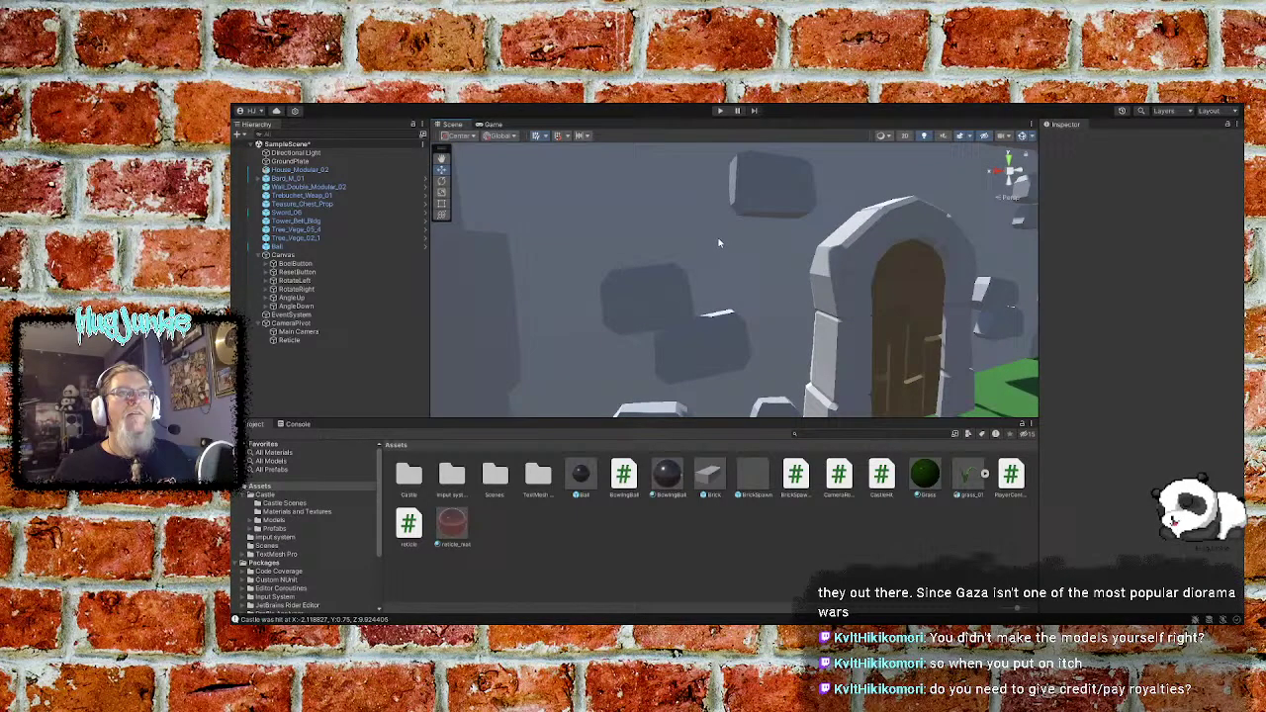
{"action": "right_click_drag", "start_coordinate": [719, 242], "coordinate": [682, 295]}
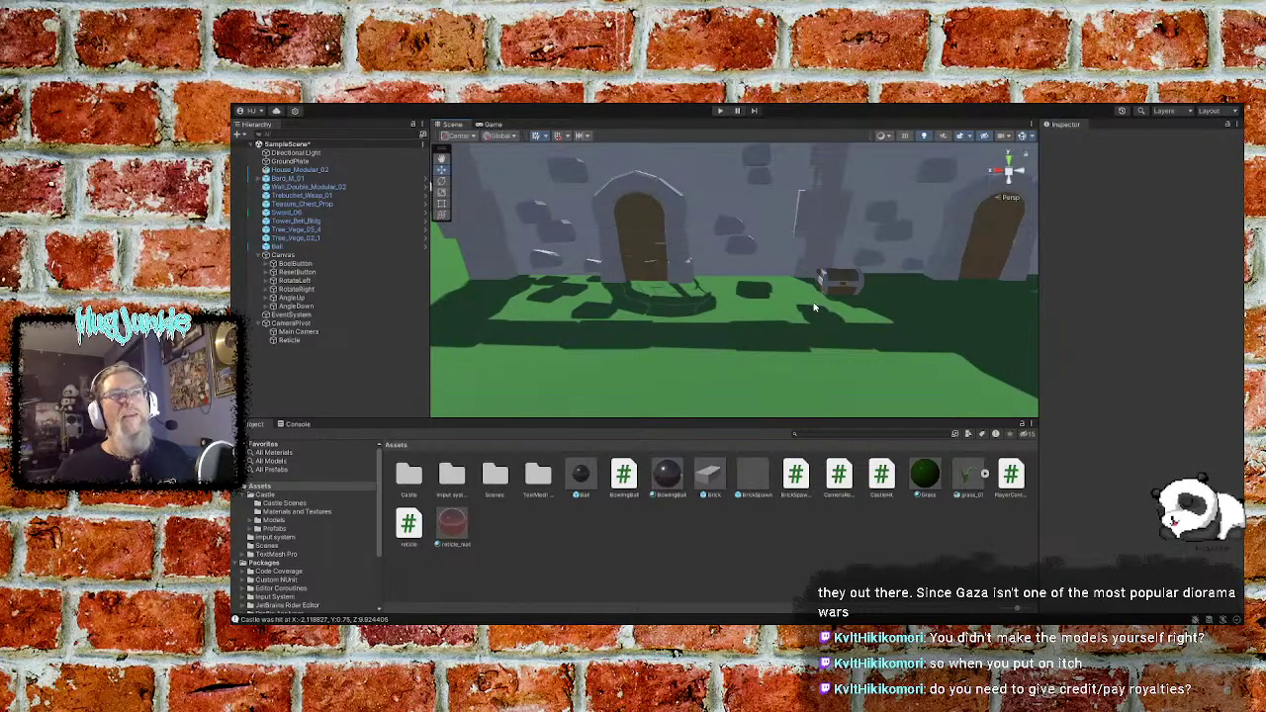
{"action": "right_click_drag", "start_coordinate": [771, 320], "coordinate": [918, 271]}
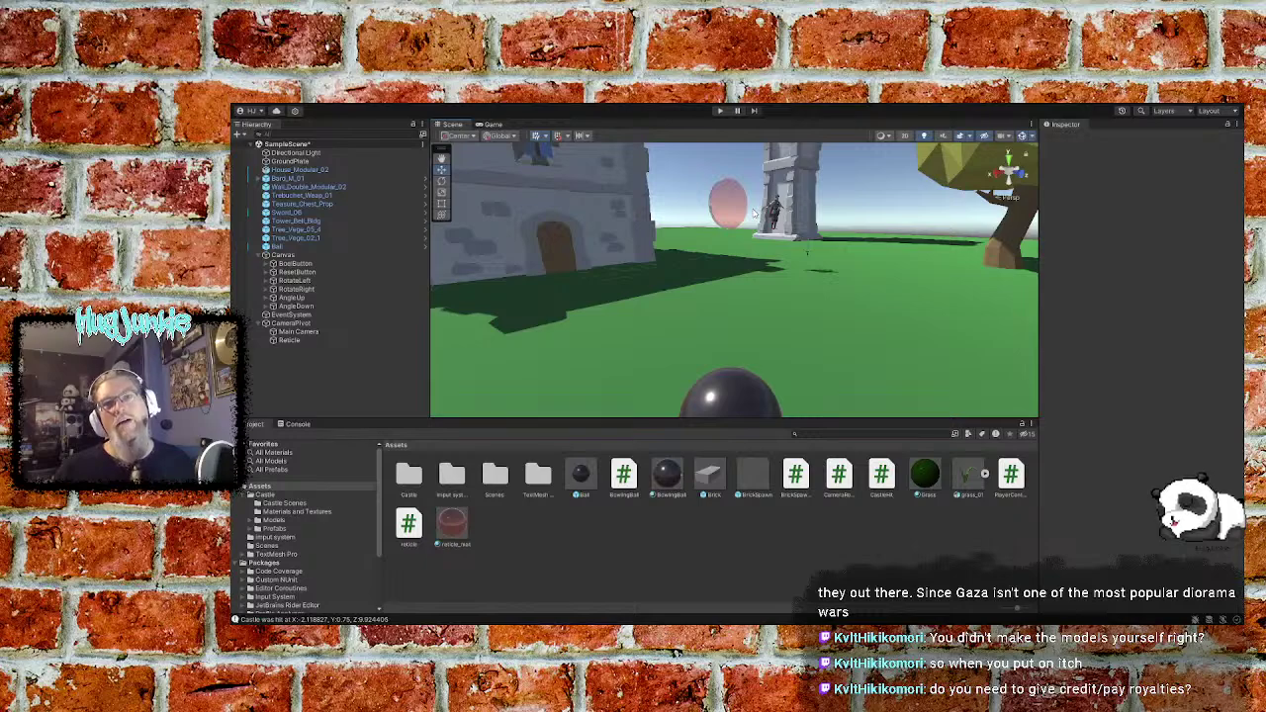
{"action": "right_click_drag", "start_coordinate": [755, 213], "coordinate": [730, 200]}
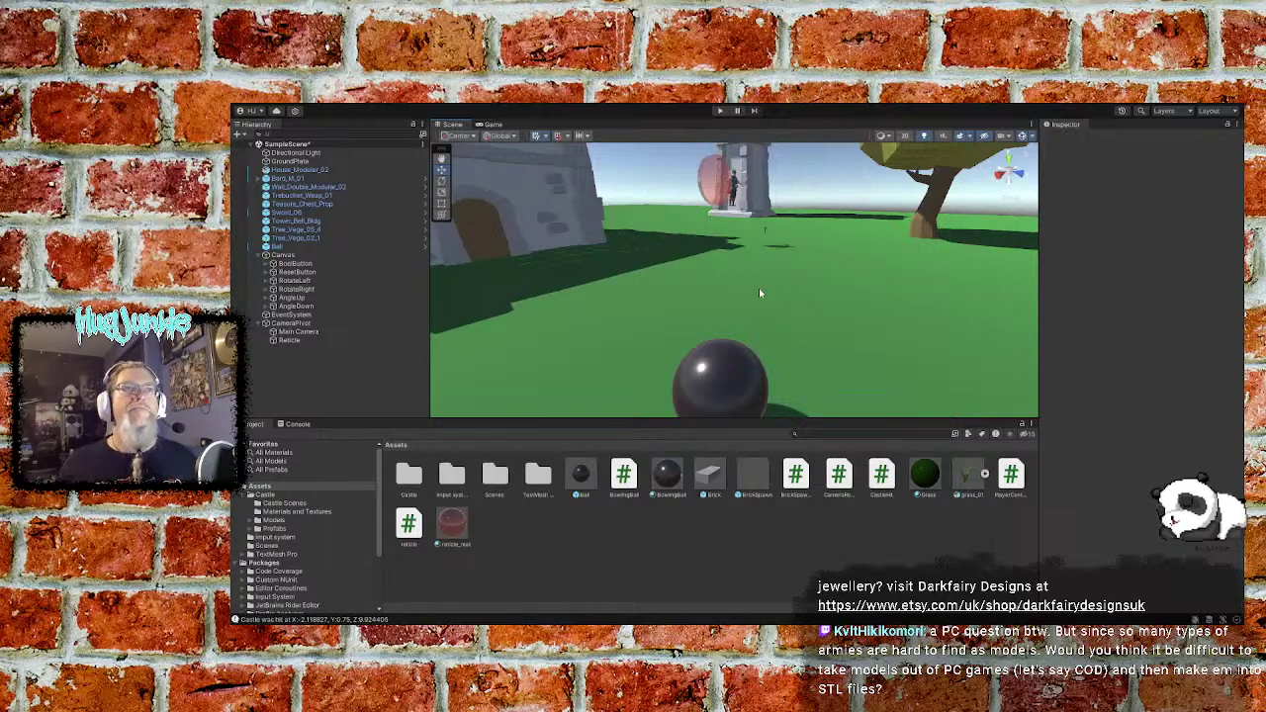
{"action": "right_click_drag", "start_coordinate": [759, 288], "coordinate": [734, 275]}
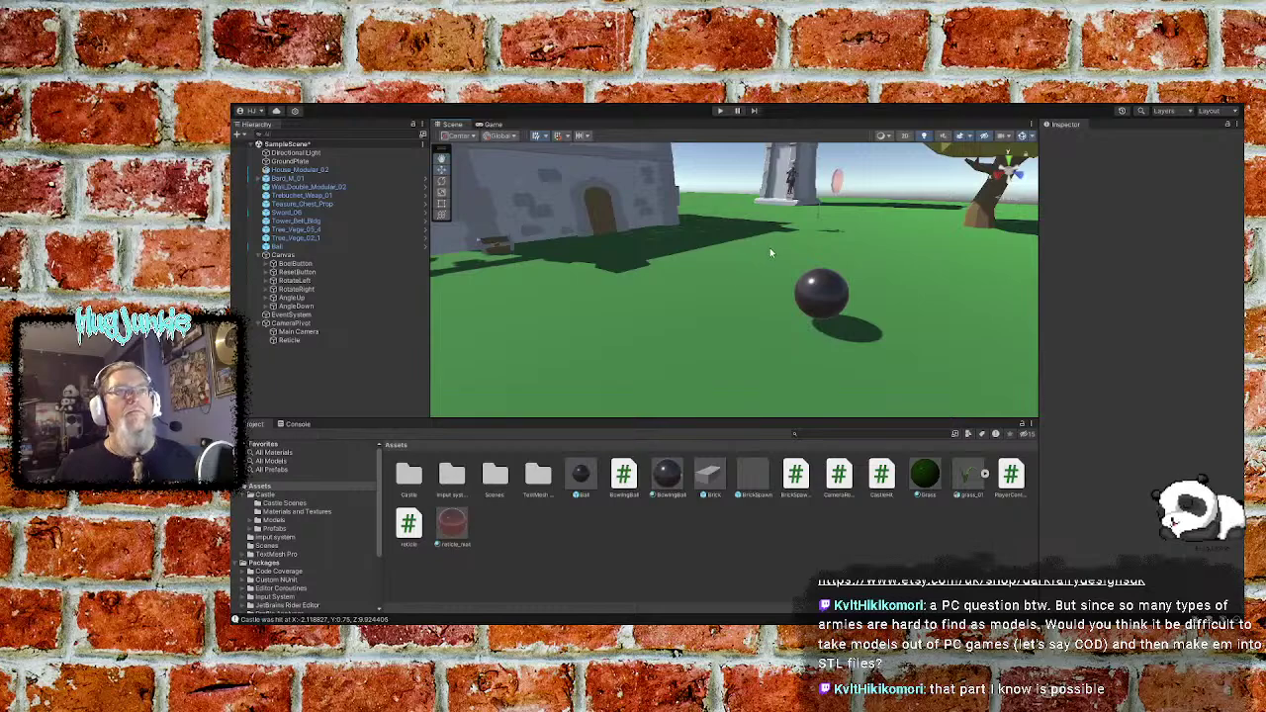